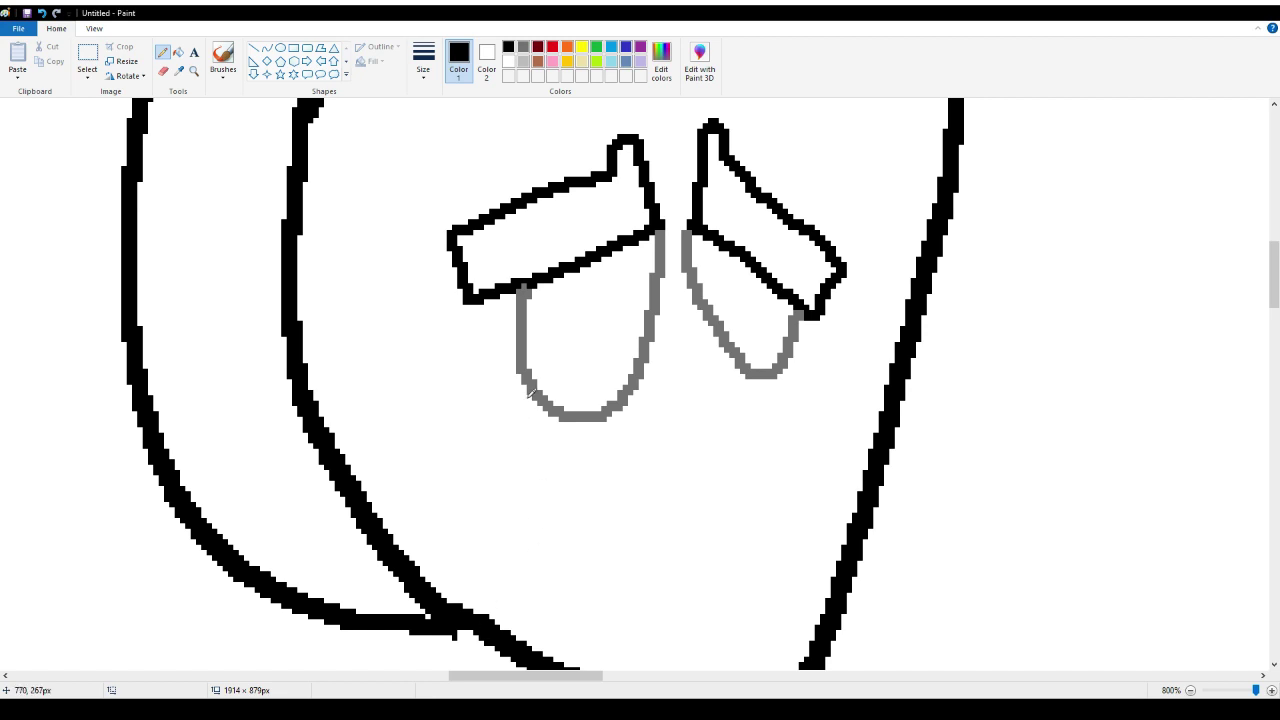
Draw a pointed black nose between the eyes and outline both halves of the moustache beneath it with the pencil
mouse_move(695, 340)
left_mouse_down()
mouse_move(752, 440)
mouse_move(672, 404)
mouse_move(666, 428)
mouse_move(614, 436)
mouse_move(520, 488)
mouse_move(540, 538)
mouse_move(683, 457)
mouse_move(679, 428)
left_mouse_up()
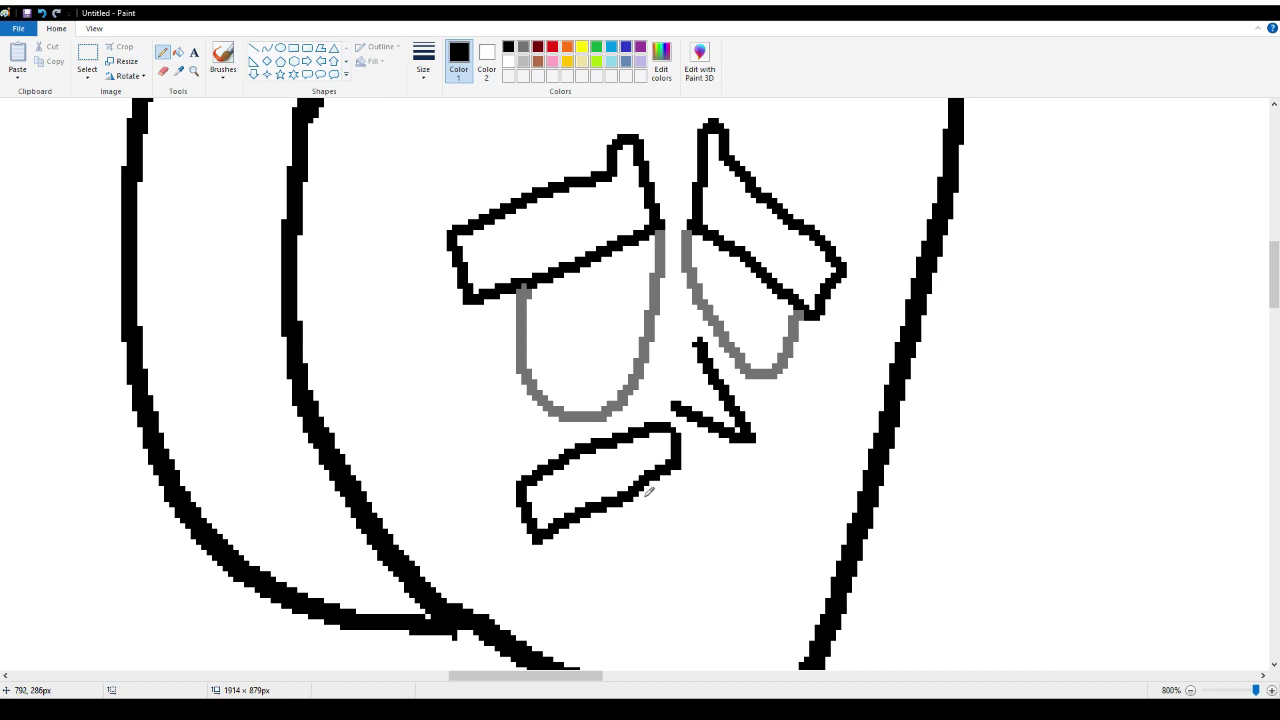
mouse_move(648, 491)
left_mouse_down()
mouse_move(634, 493)
mouse_move(668, 462)
mouse_move(660, 482)
mouse_move(674, 478)
mouse_move(678, 460)
left_mouse_up()
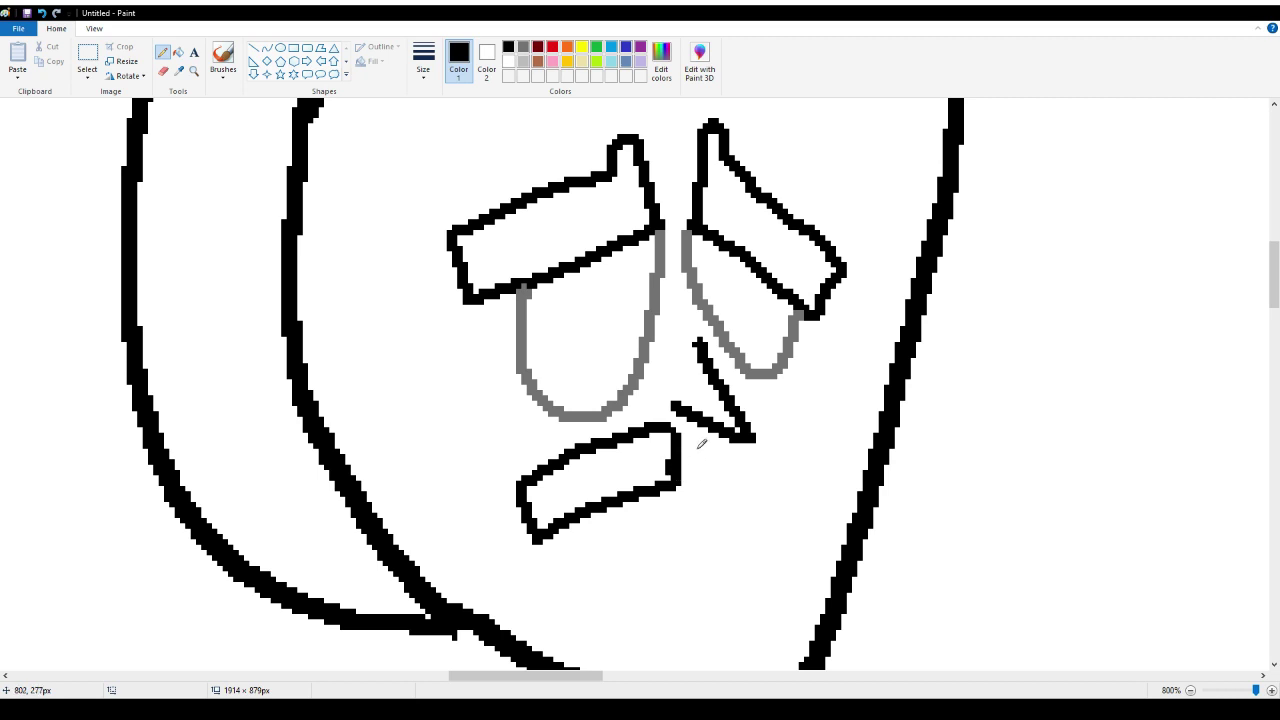
left_click_drag(742, 404, 830, 436)
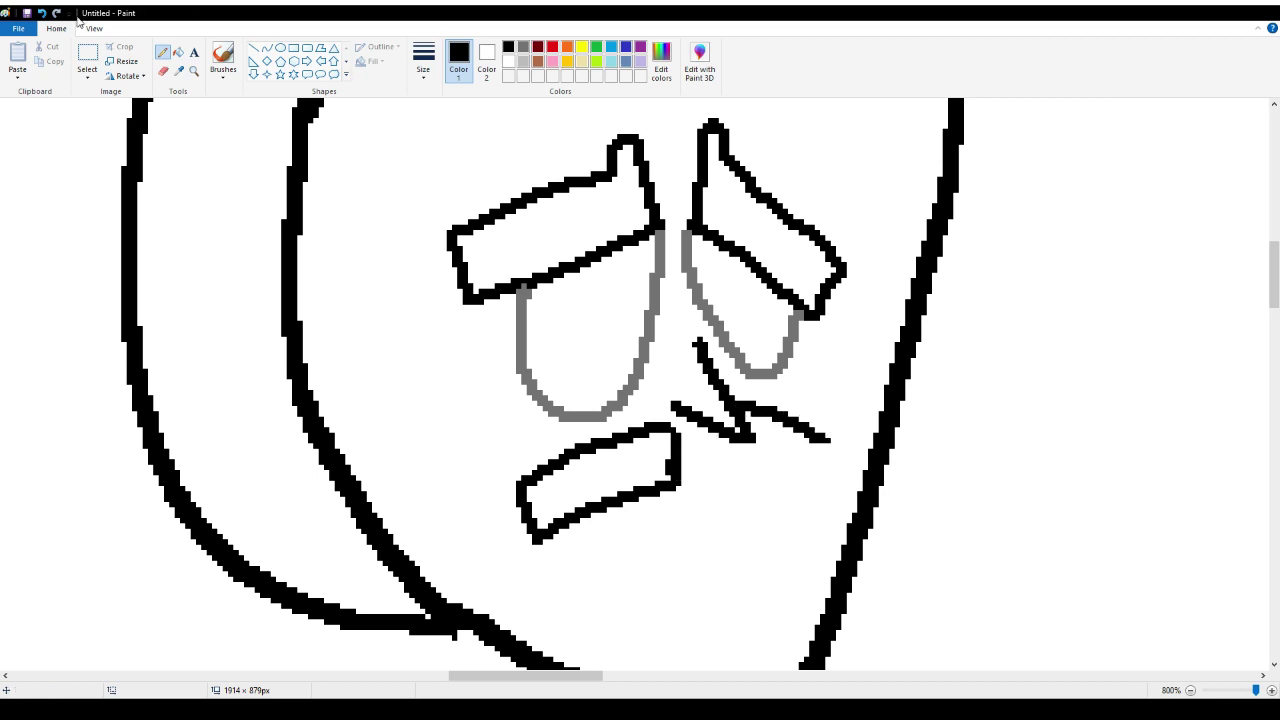
left_click(44, 18)
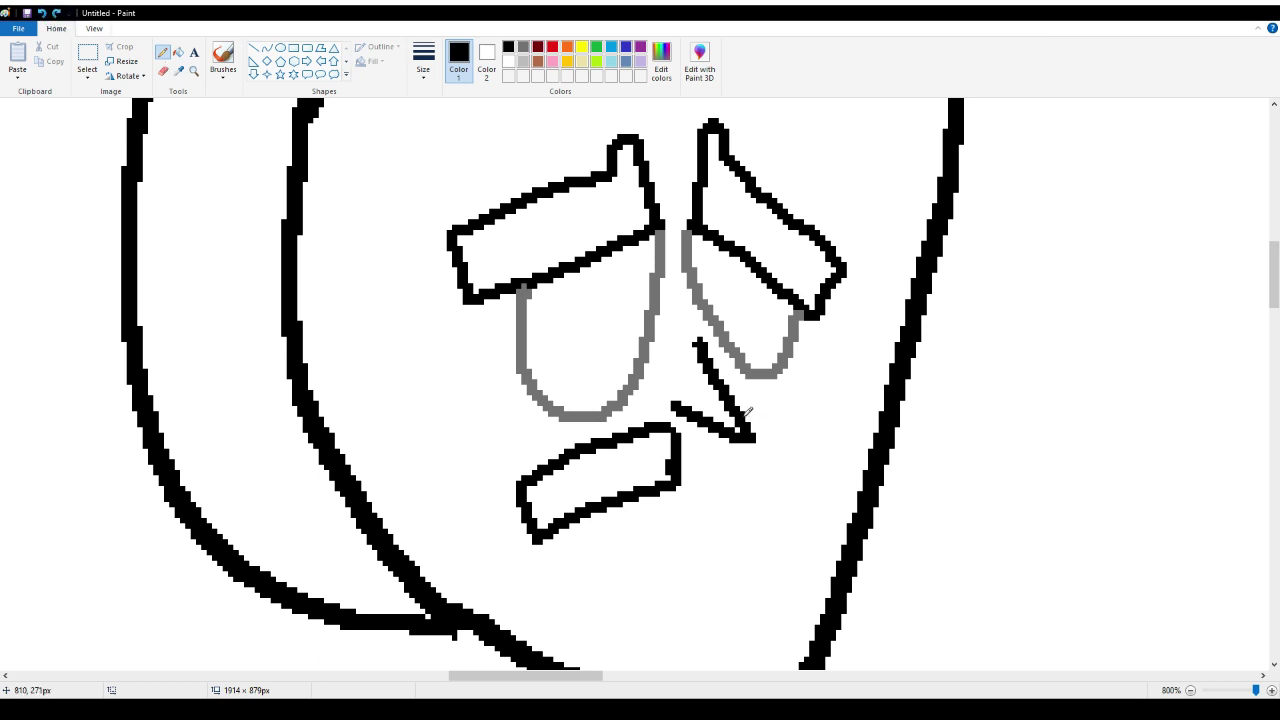
mouse_move(744, 413)
left_mouse_down()
mouse_move(845, 451)
mouse_move(834, 486)
mouse_move(735, 460)
mouse_move(715, 446)
mouse_move(724, 434)
left_mouse_up()
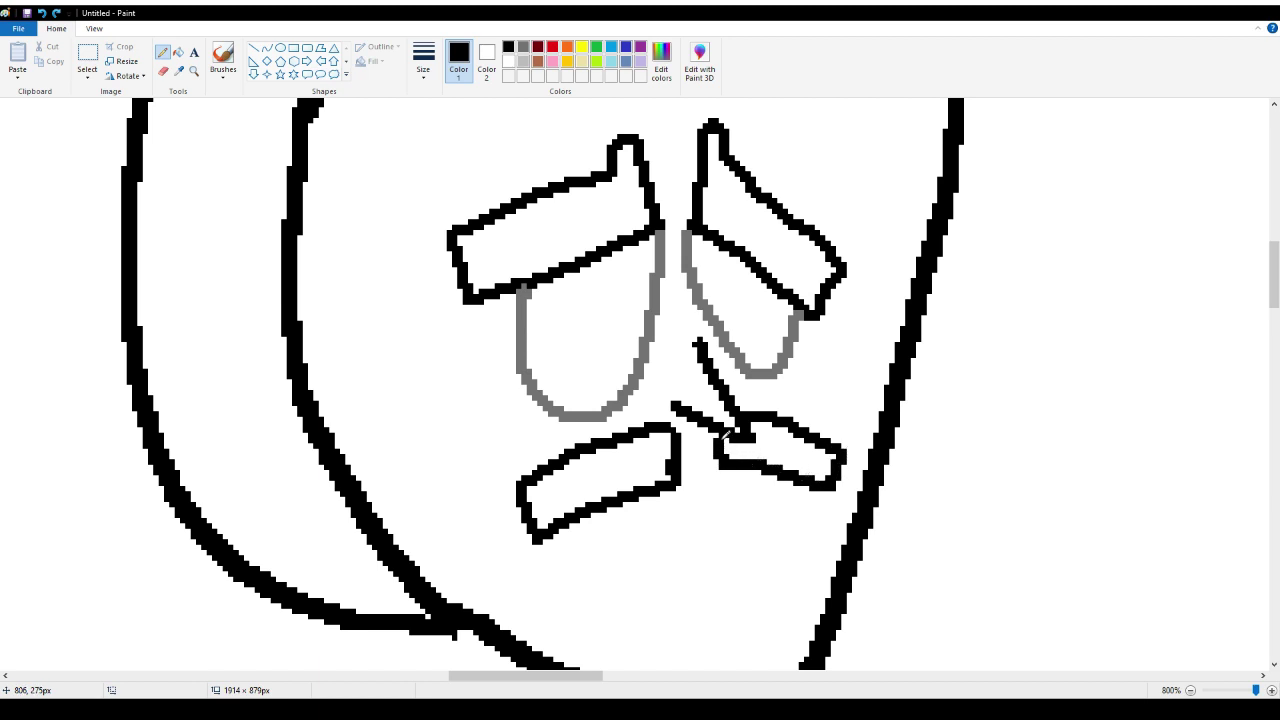
Draw a short curved mouth line below the moustache and outline a small rounded chin beard beneath it
scroll(680, 490, "down", 3)
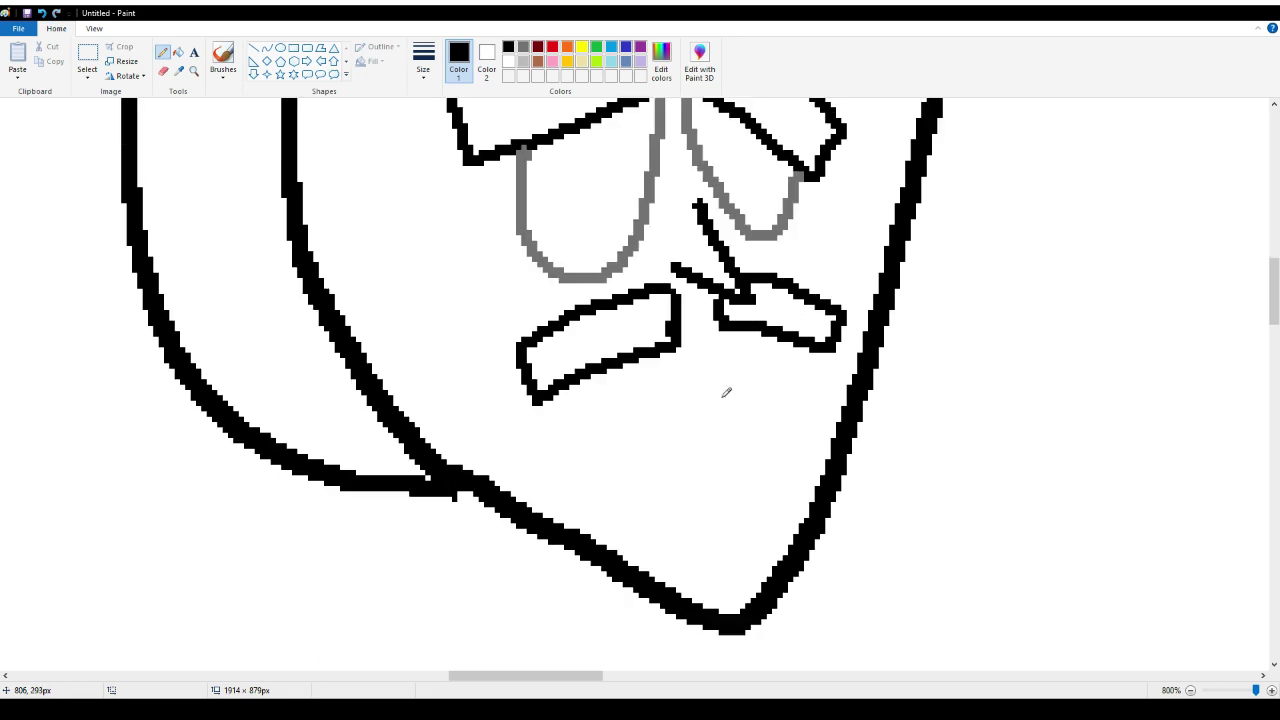
mouse_move(650, 388)
left_mouse_down()
mouse_move(755, 418)
mouse_move(738, 416)
left_mouse_up()
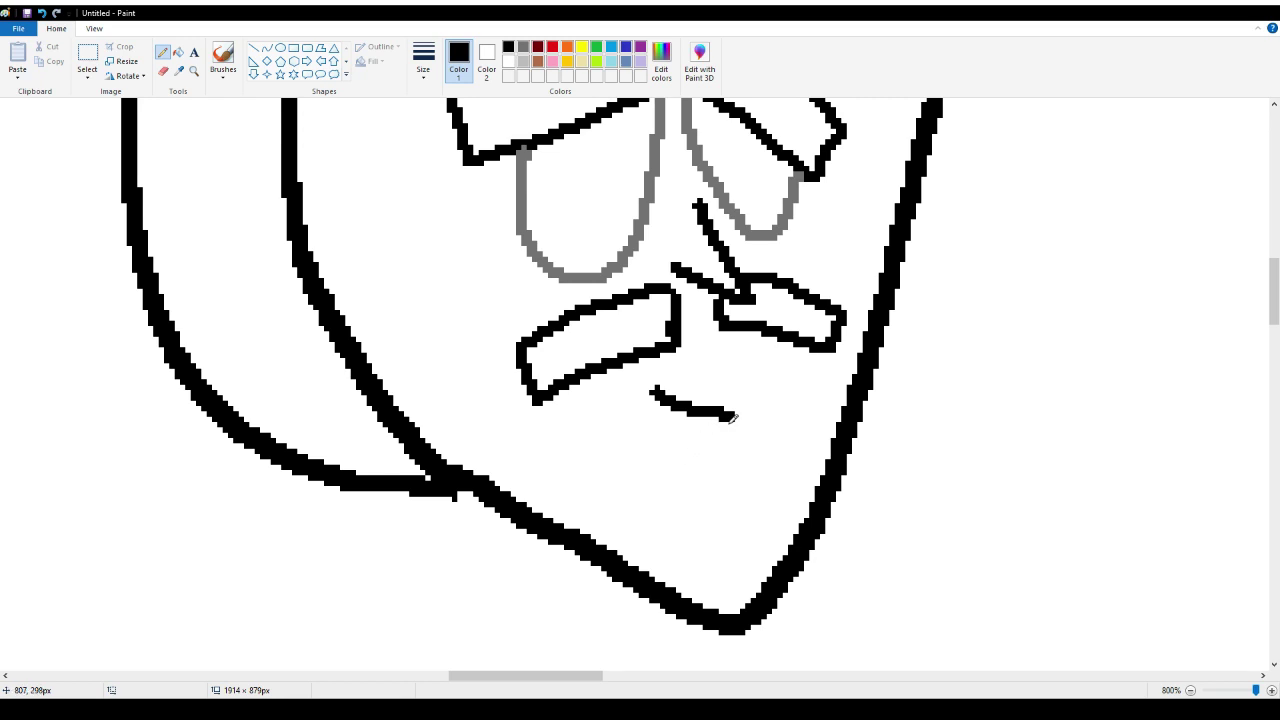
left_click_drag(733, 417, 735, 415)
mouse_move(693, 445)
left_mouse_down()
mouse_move(681, 471)
mouse_move(702, 545)
mouse_move(745, 536)
mouse_move(746, 478)
mouse_move(716, 442)
mouse_move(698, 443)
left_mouse_up()
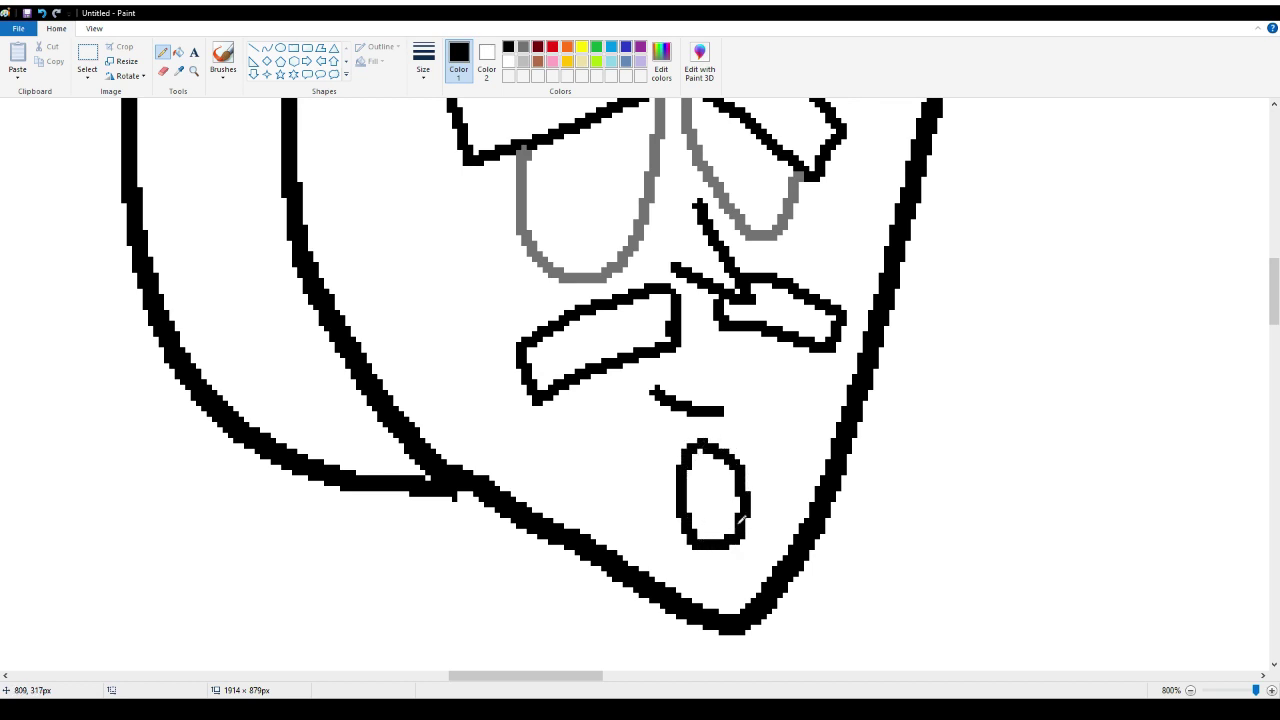
left_click(42, 13)
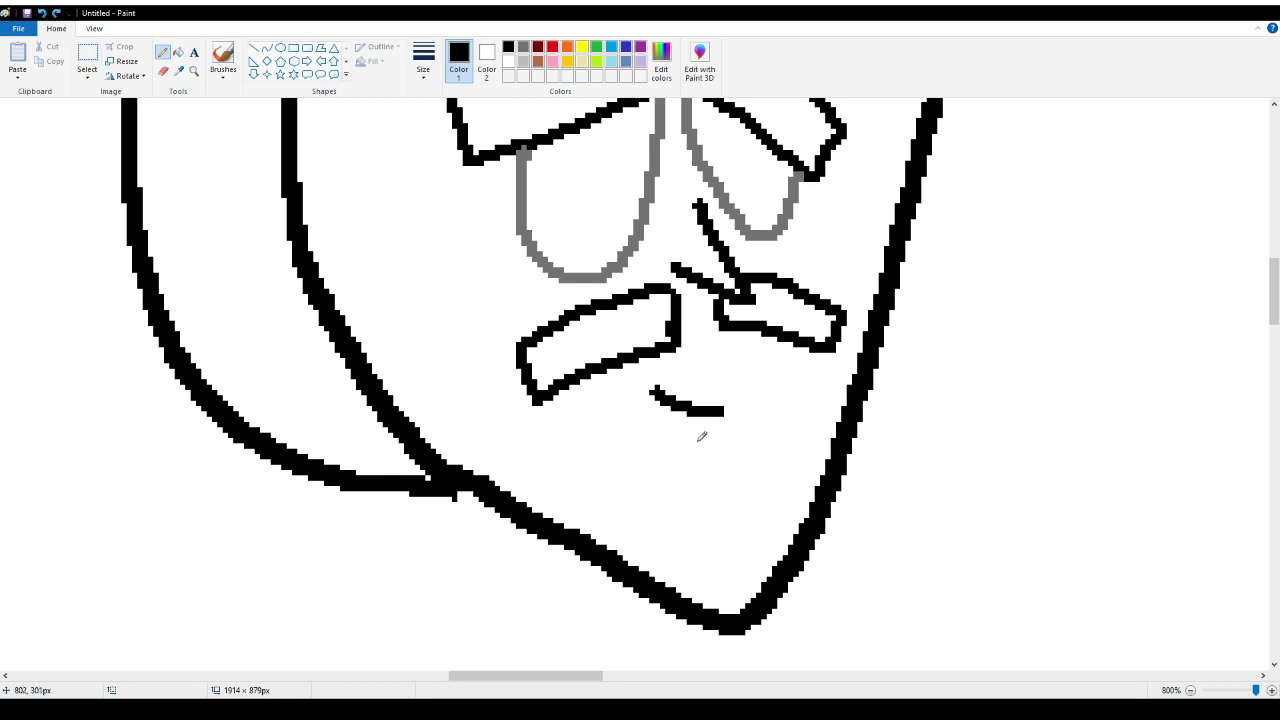
mouse_move(686, 430)
left_mouse_down()
mouse_move(681, 488)
mouse_move(722, 503)
mouse_move(745, 485)
mouse_move(728, 447)
mouse_move(714, 425)
mouse_move(688, 429)
left_mouse_up()
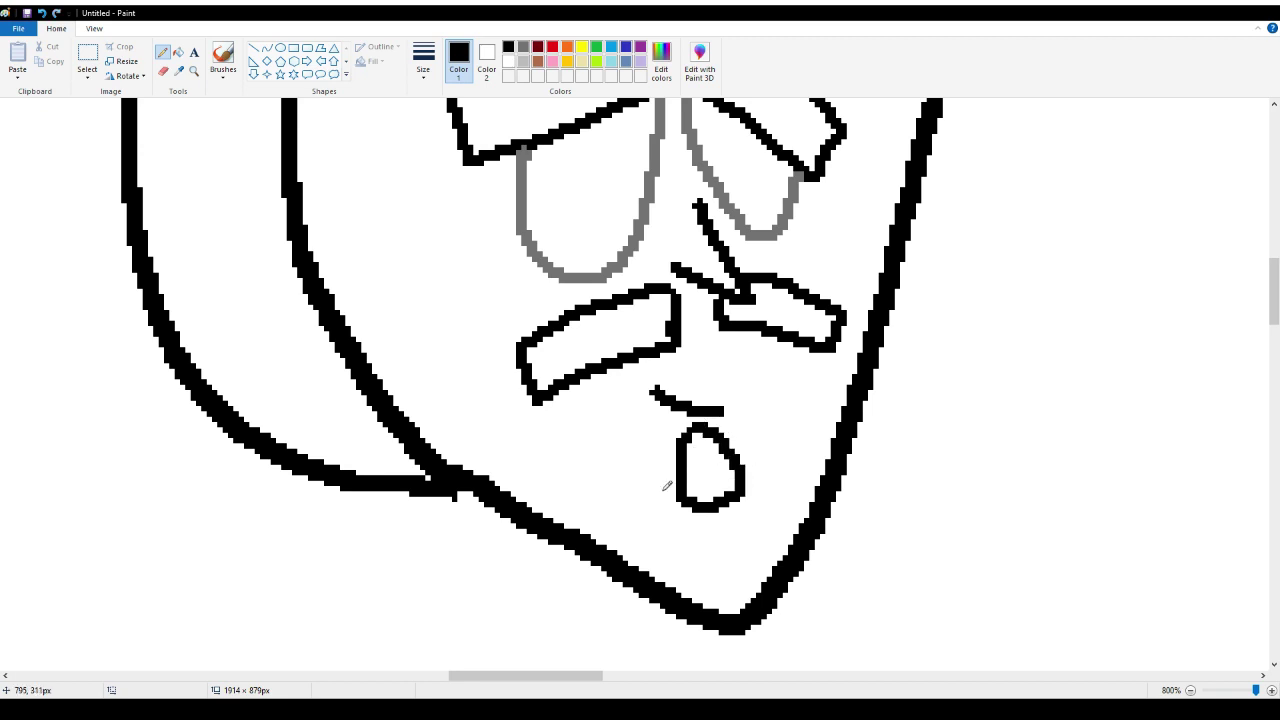
Fill both eye shapes under the eyebrows with dark grey
scroll(667, 486, "up", 3)
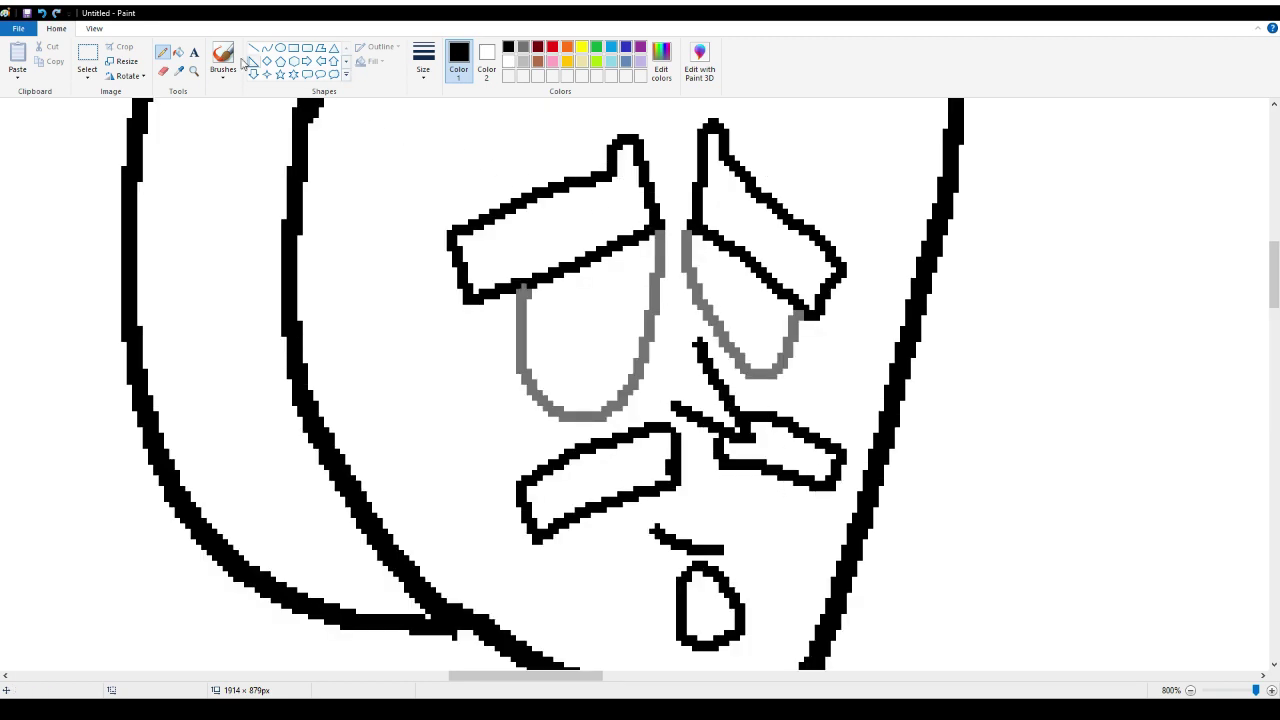
left_click(178, 52)
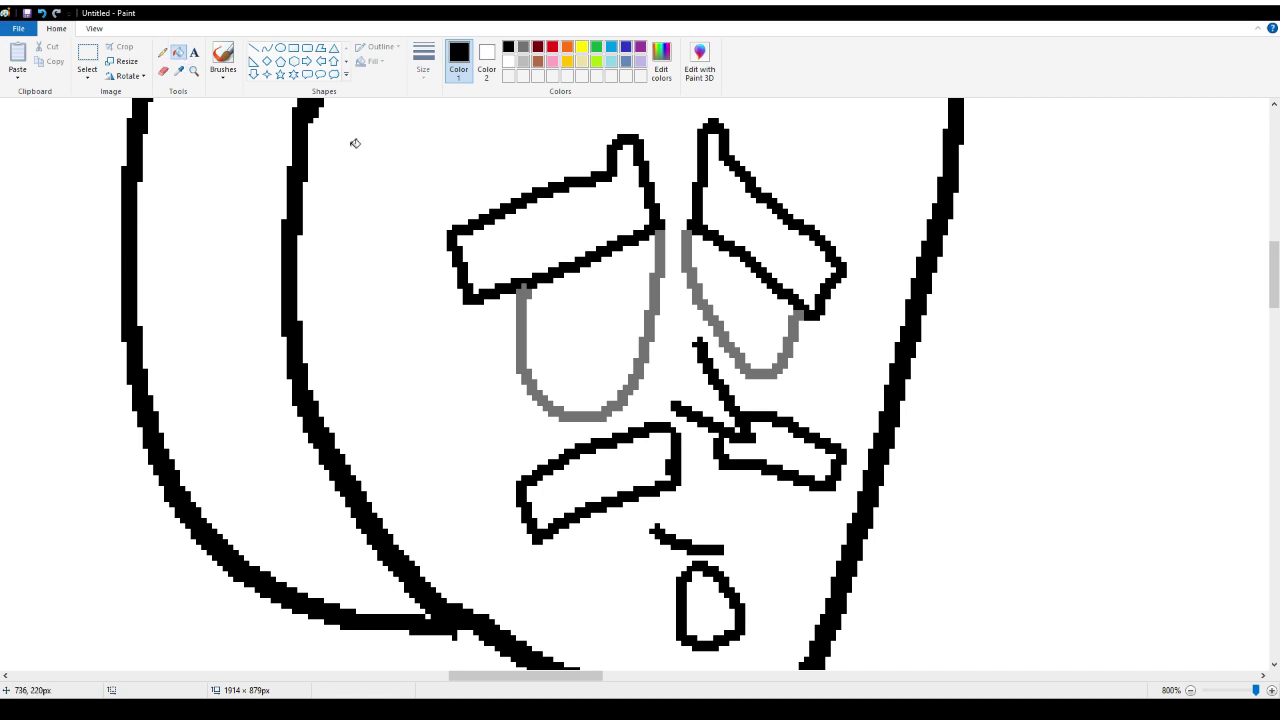
left_click(523, 47)
left_click(606, 330)
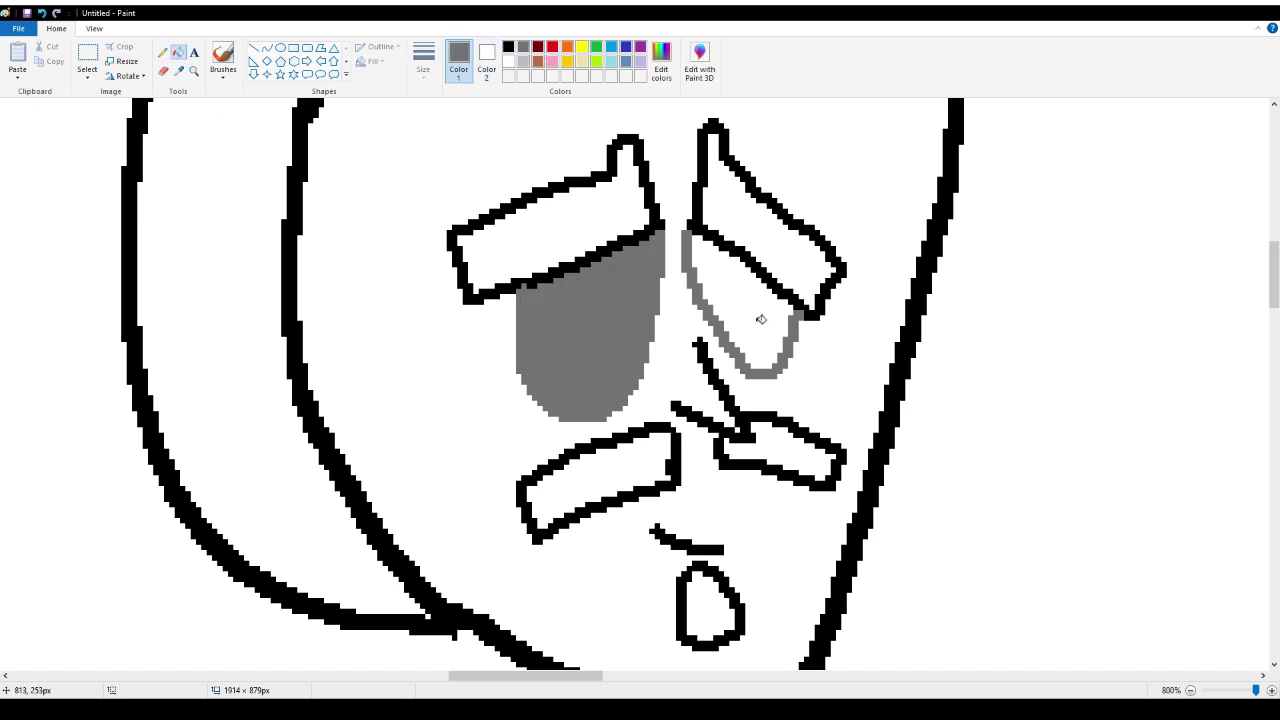
left_click(762, 319)
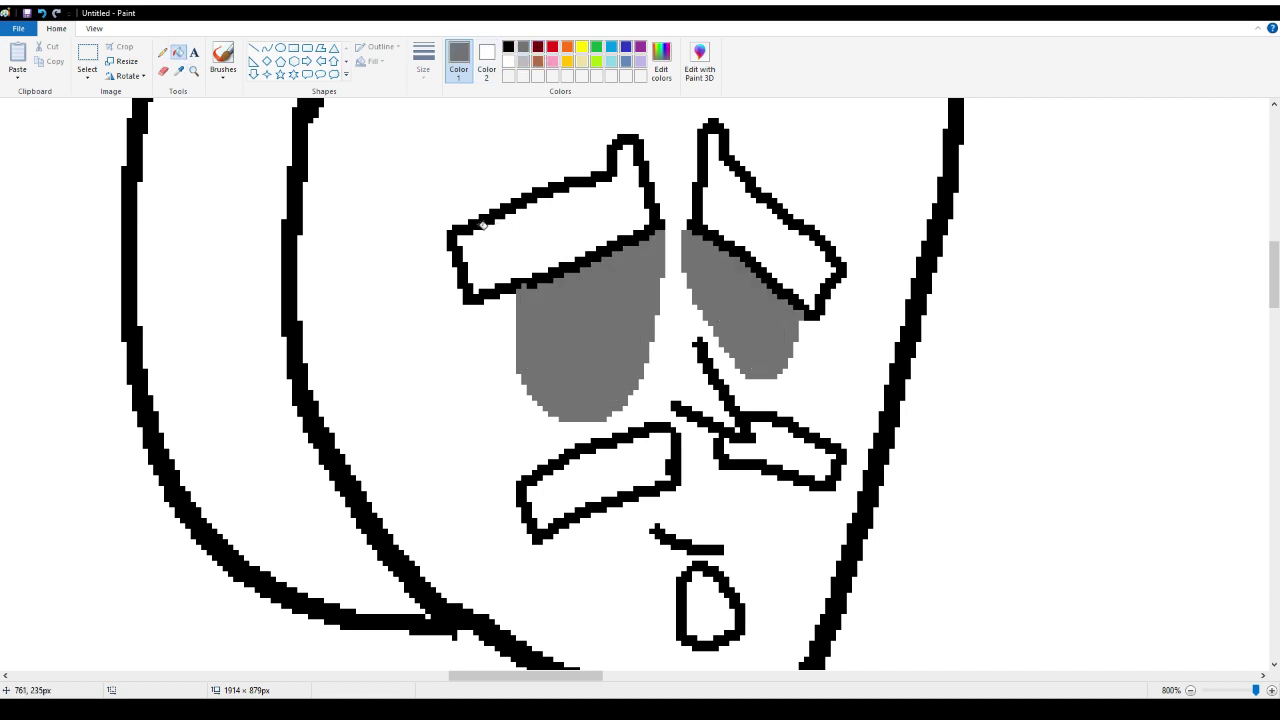
Outline a black oval pupil in the left eye and paint over its stray end with the eye's grey
left_click(163, 55)
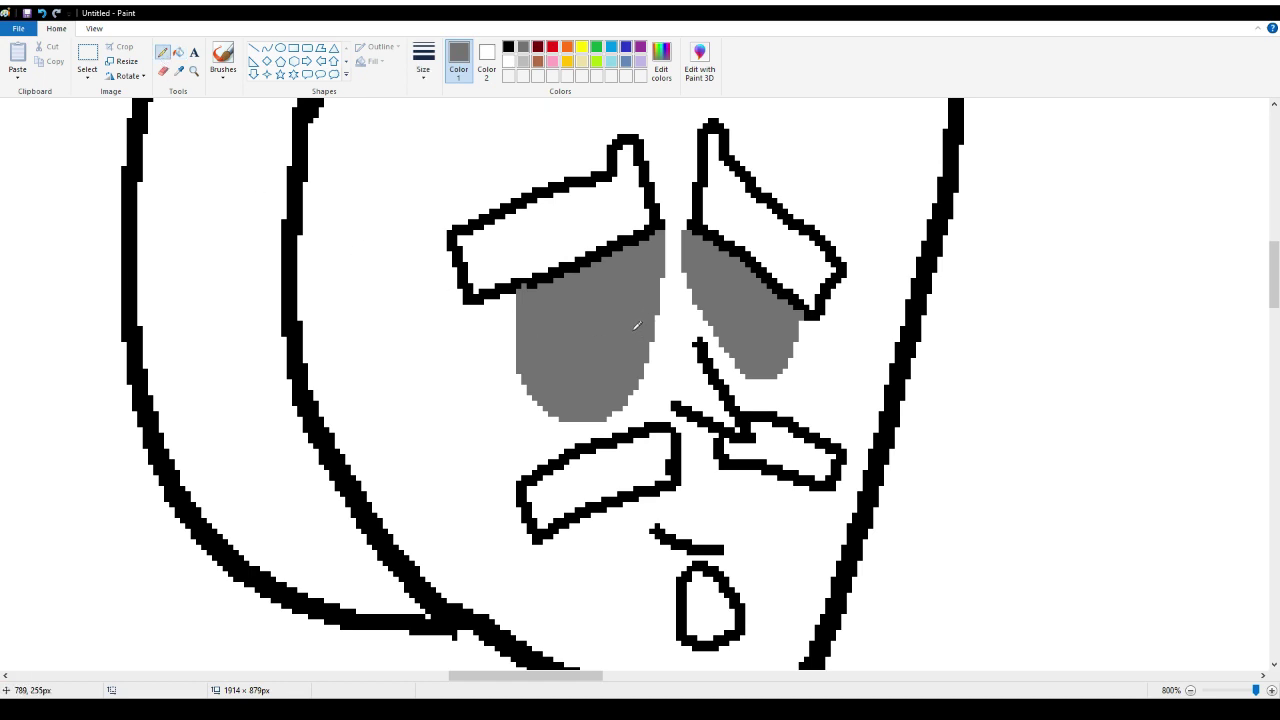
left_click(508, 46)
mouse_move(634, 320)
left_mouse_down()
mouse_move(600, 390)
mouse_move(583, 364)
mouse_move(586, 328)
mouse_move(620, 320)
mouse_move(626, 352)
left_mouse_up()
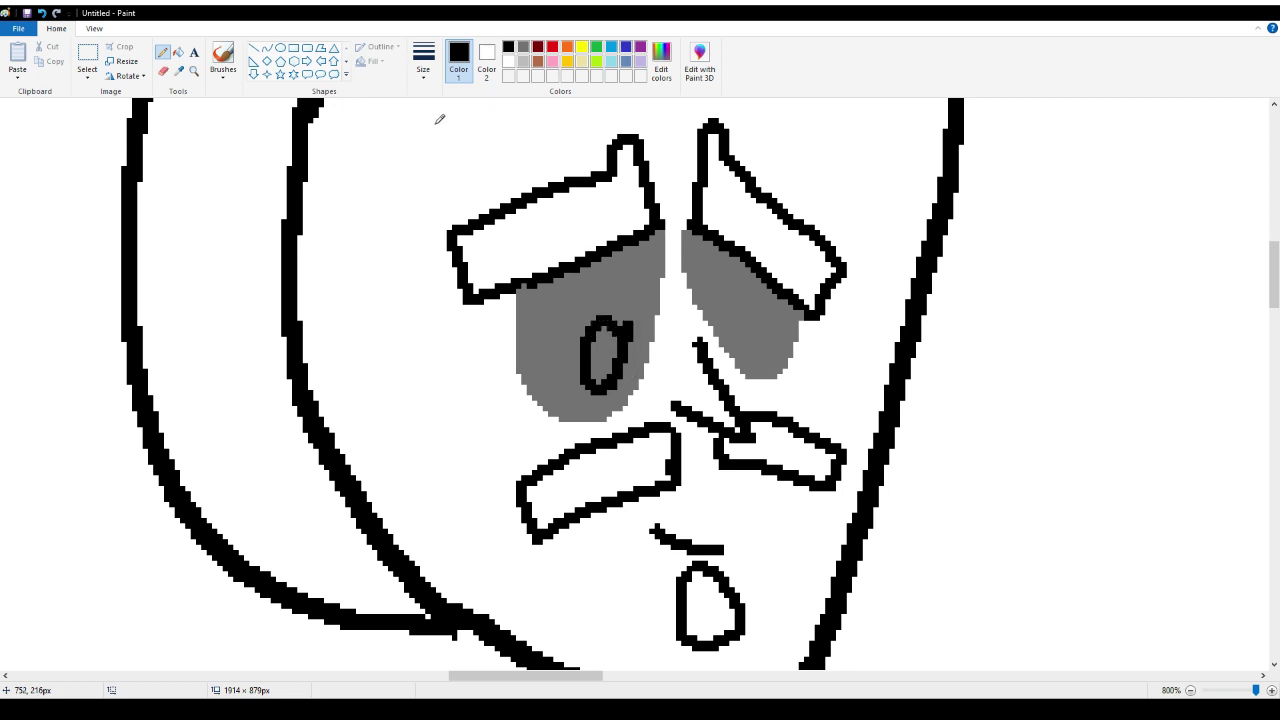
left_click(182, 71)
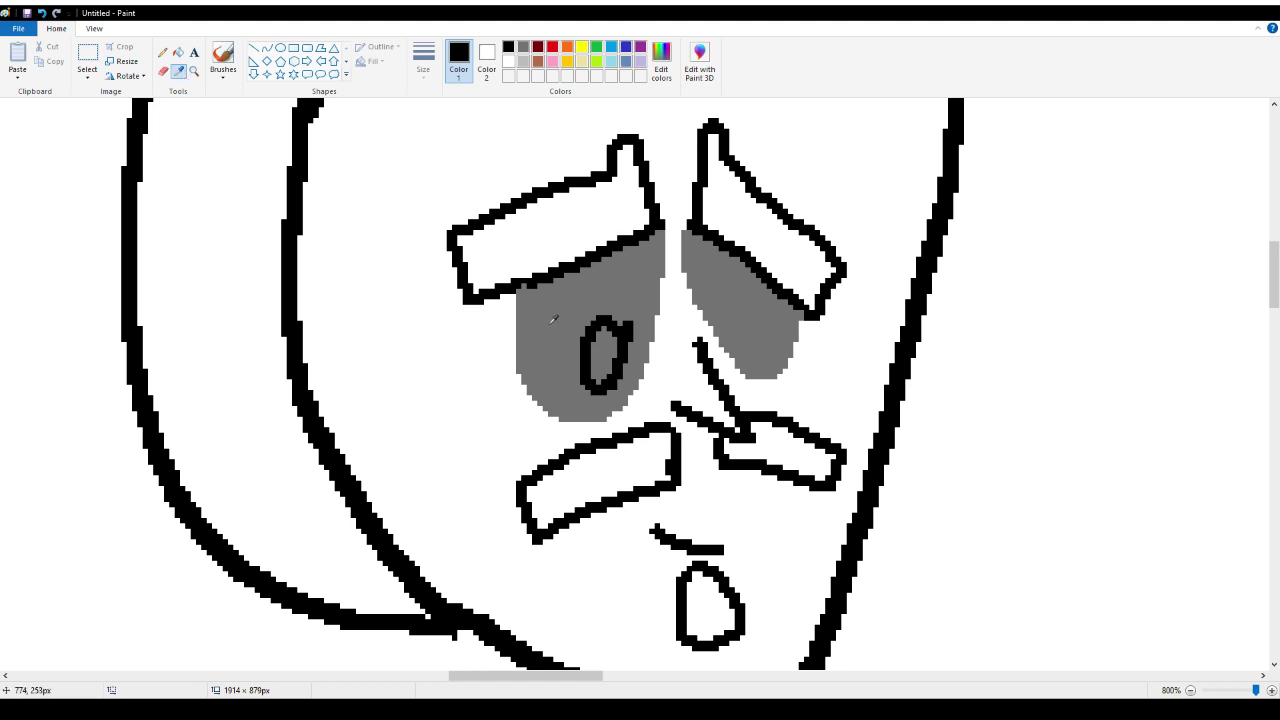
left_click(612, 290)
right_click(638, 315)
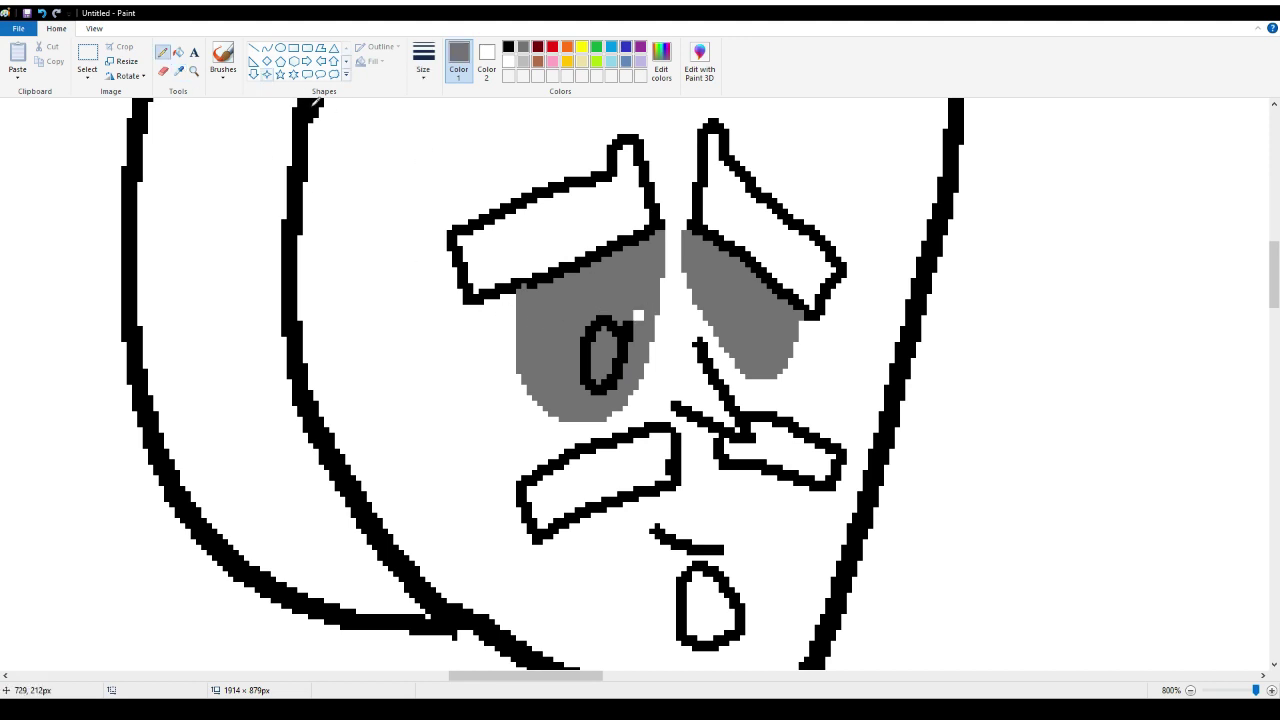
left_click(641, 317)
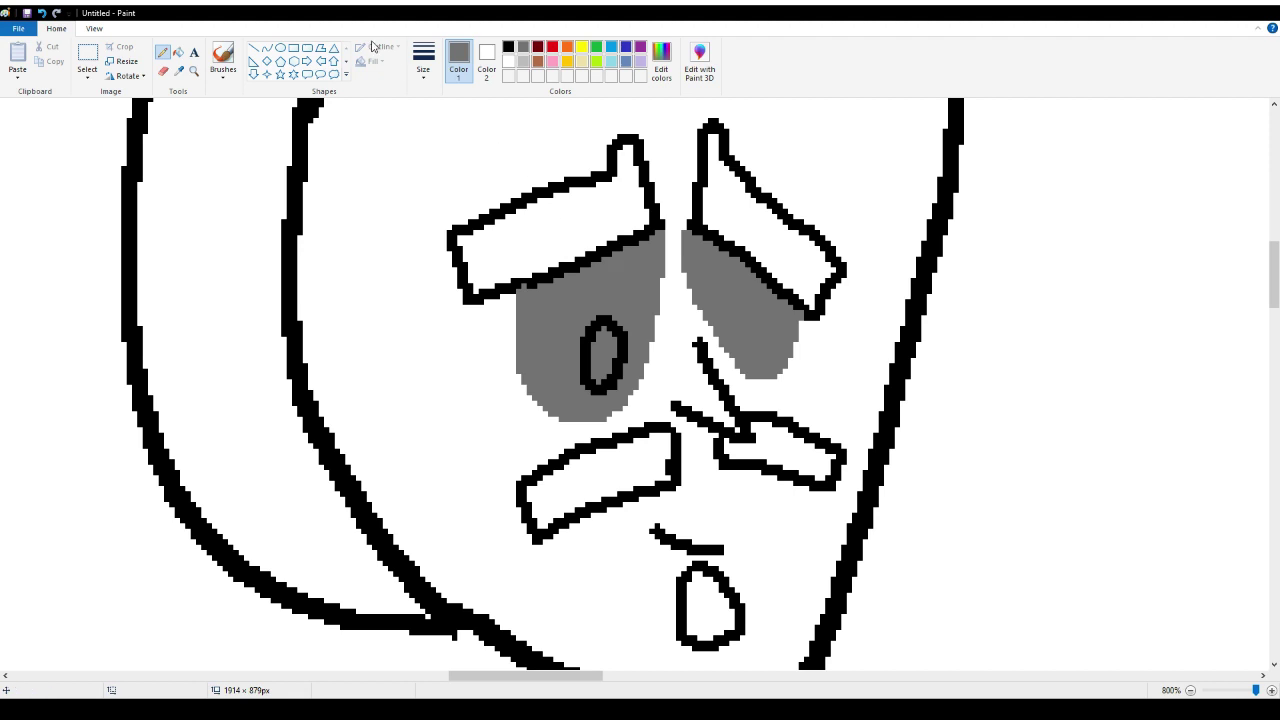
Outline a small black pupil in the lower inner part of the right eye
left_click(508, 46)
mouse_move(720, 282)
left_mouse_down()
mouse_move(721, 313)
mouse_move(695, 306)
mouse_move(701, 281)
mouse_move(719, 282)
left_mouse_up()
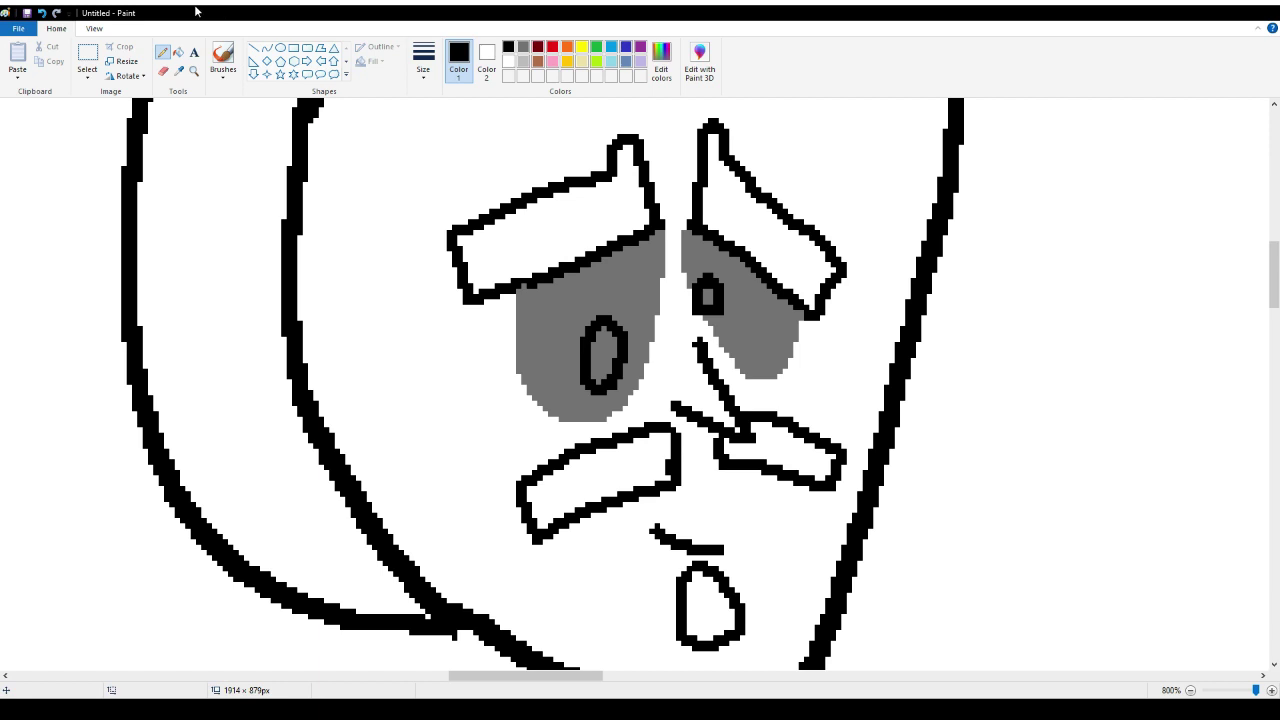
left_click(41, 12)
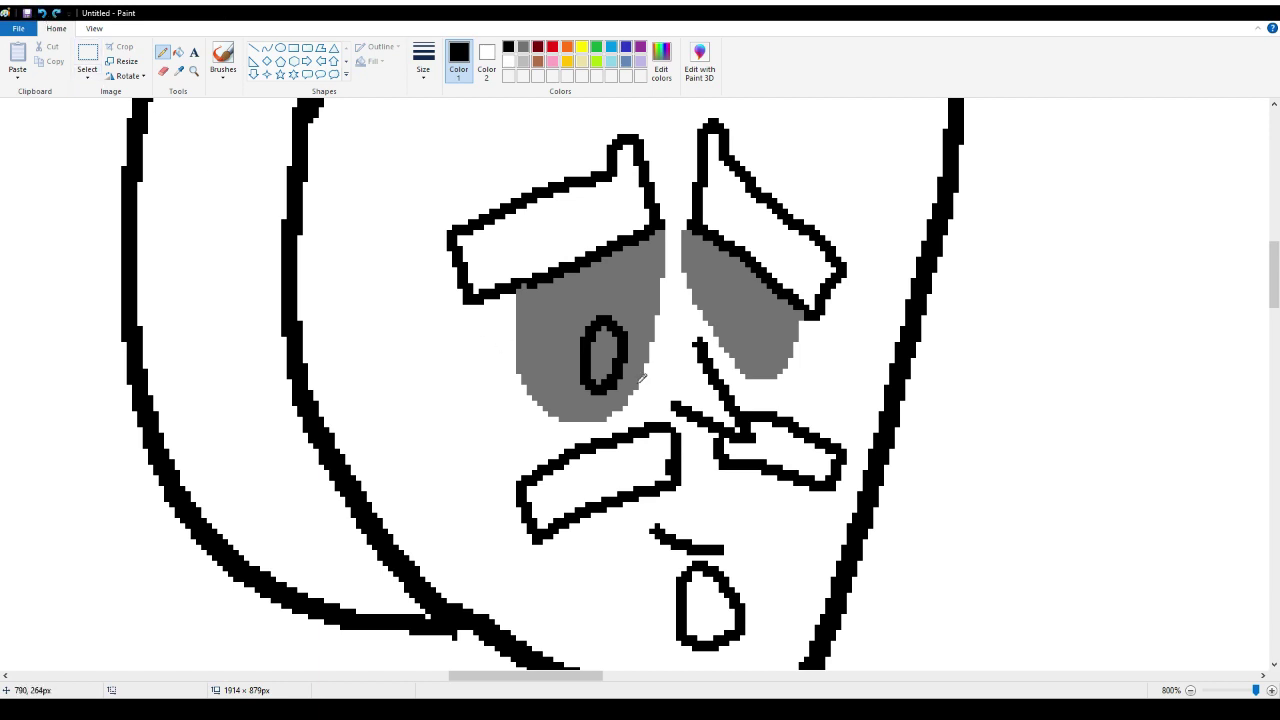
mouse_move(736, 348)
left_mouse_down()
mouse_move(740, 360)
mouse_move(742, 312)
mouse_move(704, 310)
left_mouse_up()
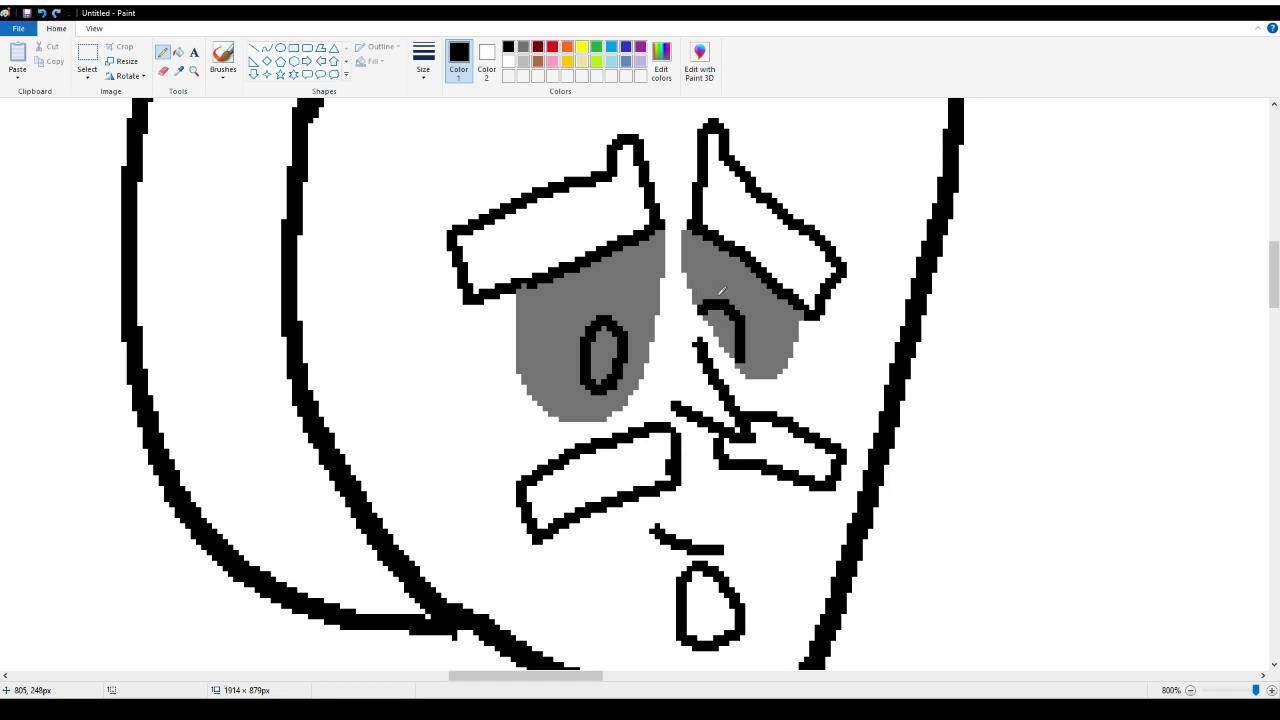
left_click(41, 14)
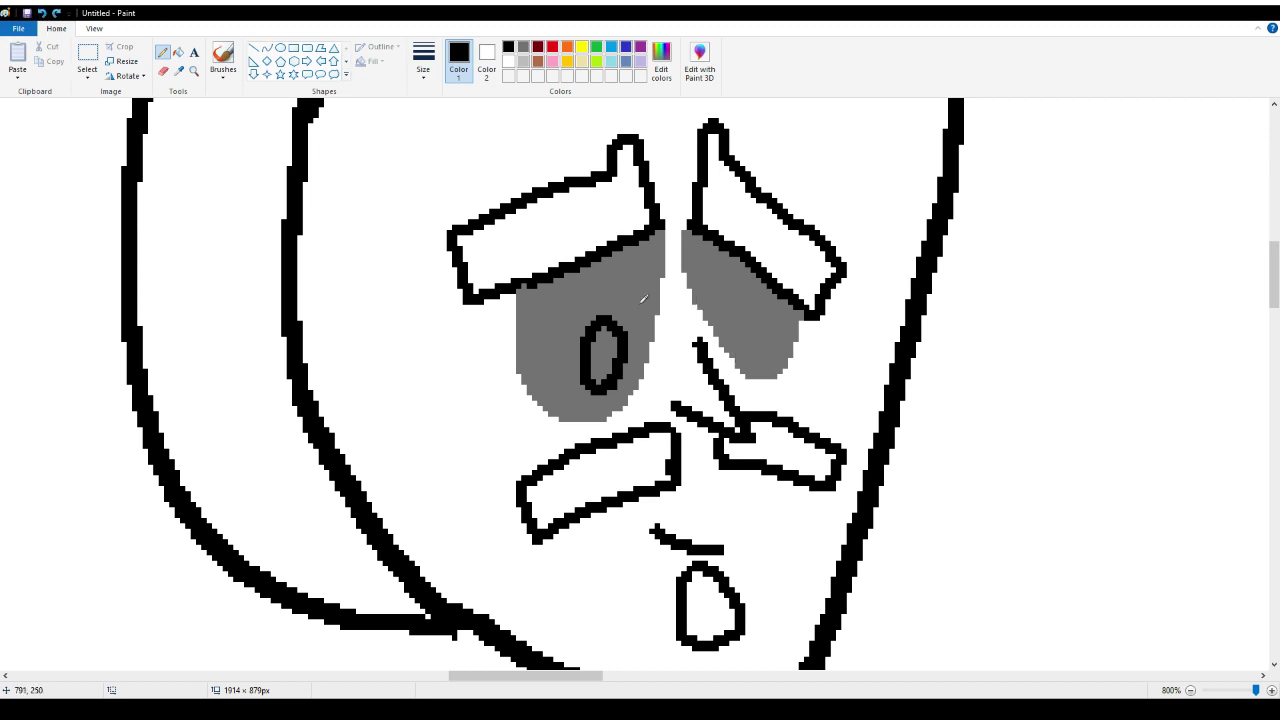
mouse_move(728, 302)
left_mouse_down()
mouse_move(716, 312)
mouse_move(722, 352)
mouse_move(754, 348)
mouse_move(748, 303)
mouse_move(718, 306)
left_mouse_up()
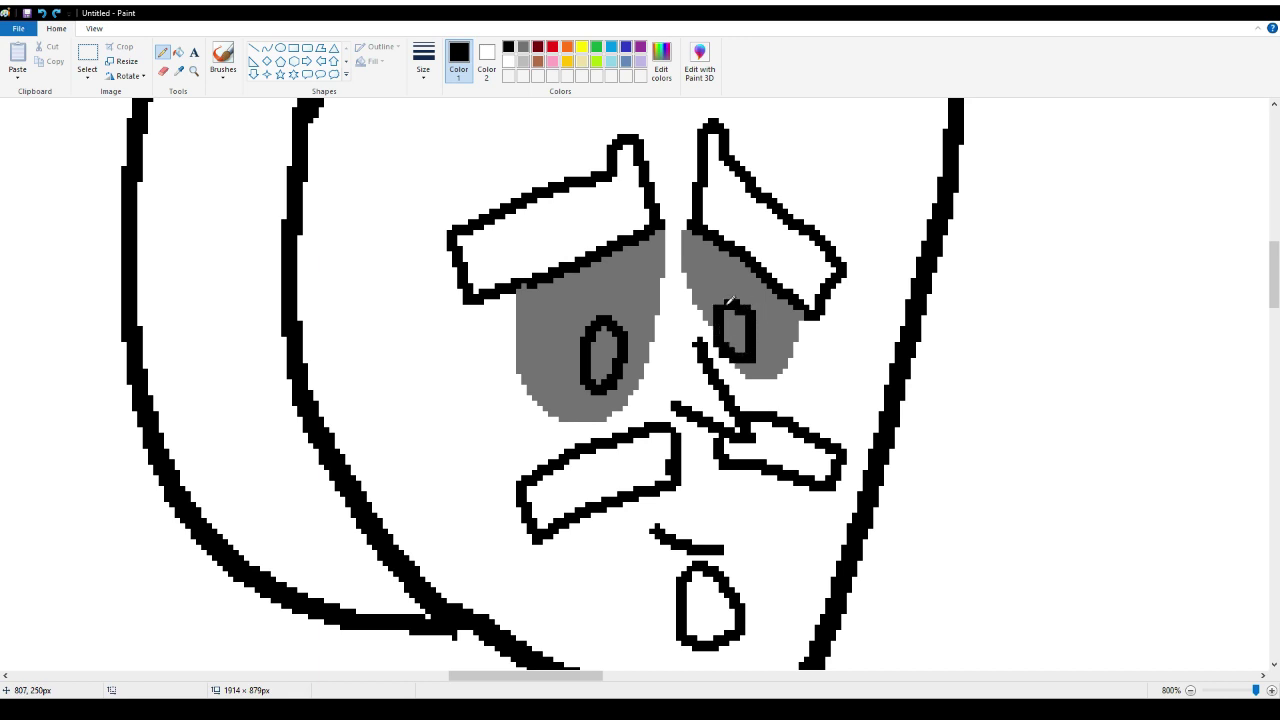
Fill both pupil outlines with black
left_click(179, 52)
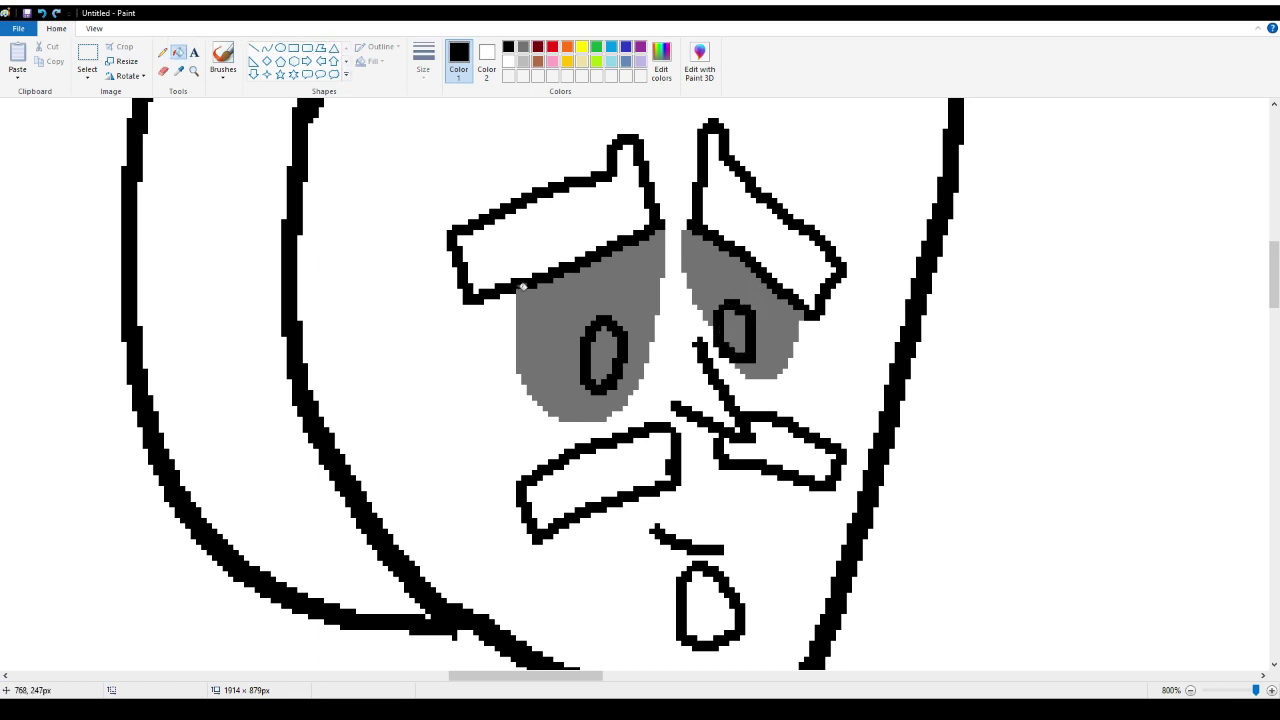
left_click(603, 350)
left_click(735, 330)
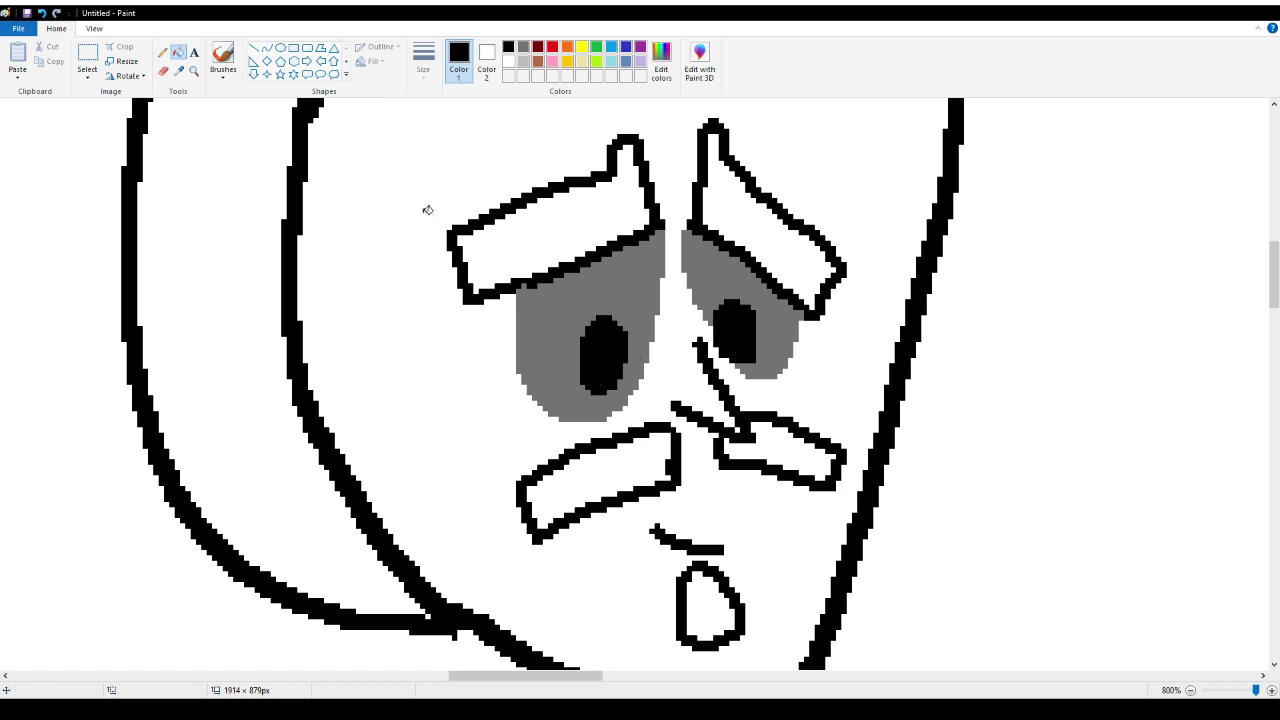
Pick the eye's grey and extend the right eye around the lower inner edge of its pupil with the pencil
left_click(179, 71)
left_click(709, 277)
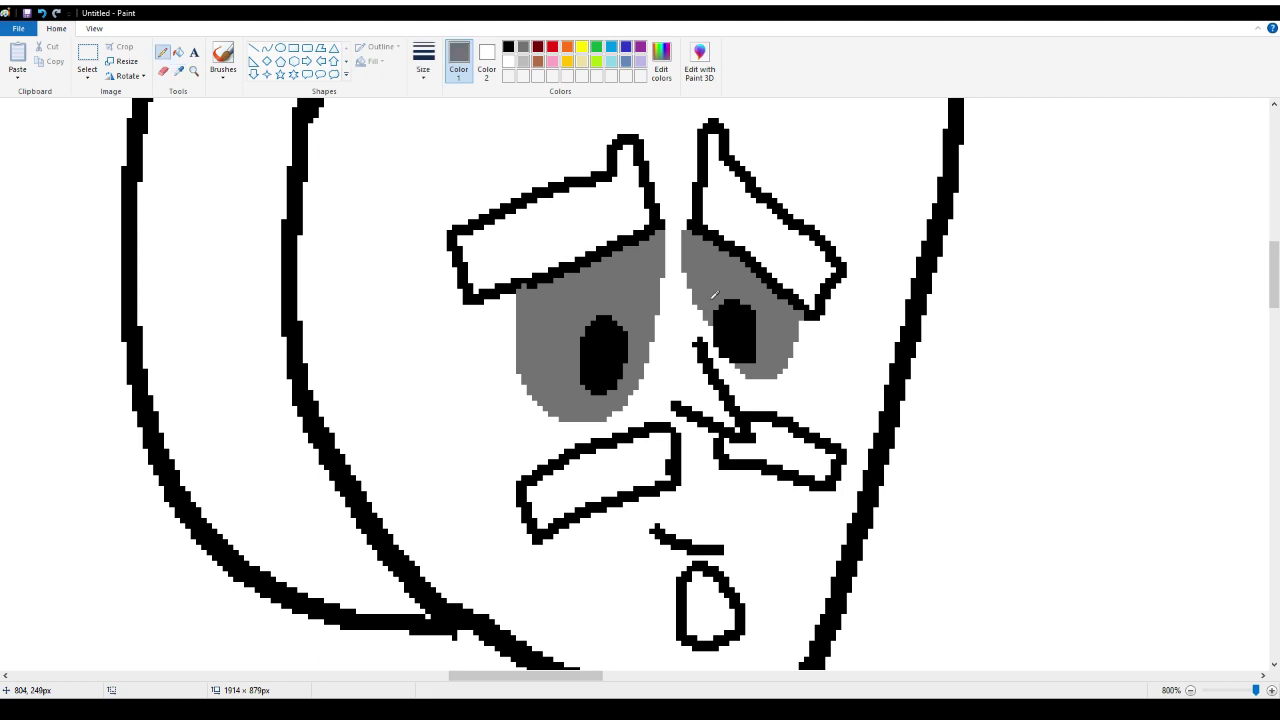
mouse_move(712, 316)
left_mouse_down()
mouse_move(720, 354)
mouse_move(744, 372)
mouse_move(730, 358)
left_mouse_up()
left_click(41, 13)
left_click_drag(726, 361, 738, 366)
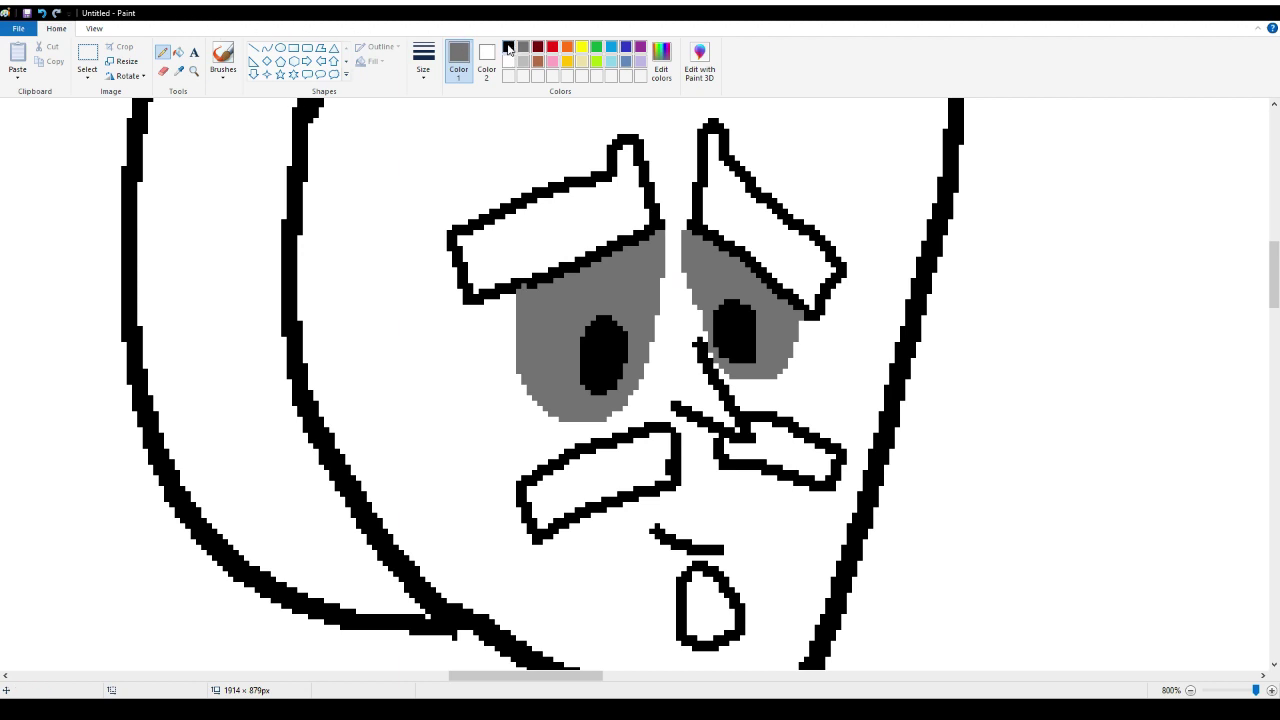
Fill both moustache halves and the small chin beard with pale yellow
left_click(582, 61)
left_click(178, 52)
left_click(617, 485)
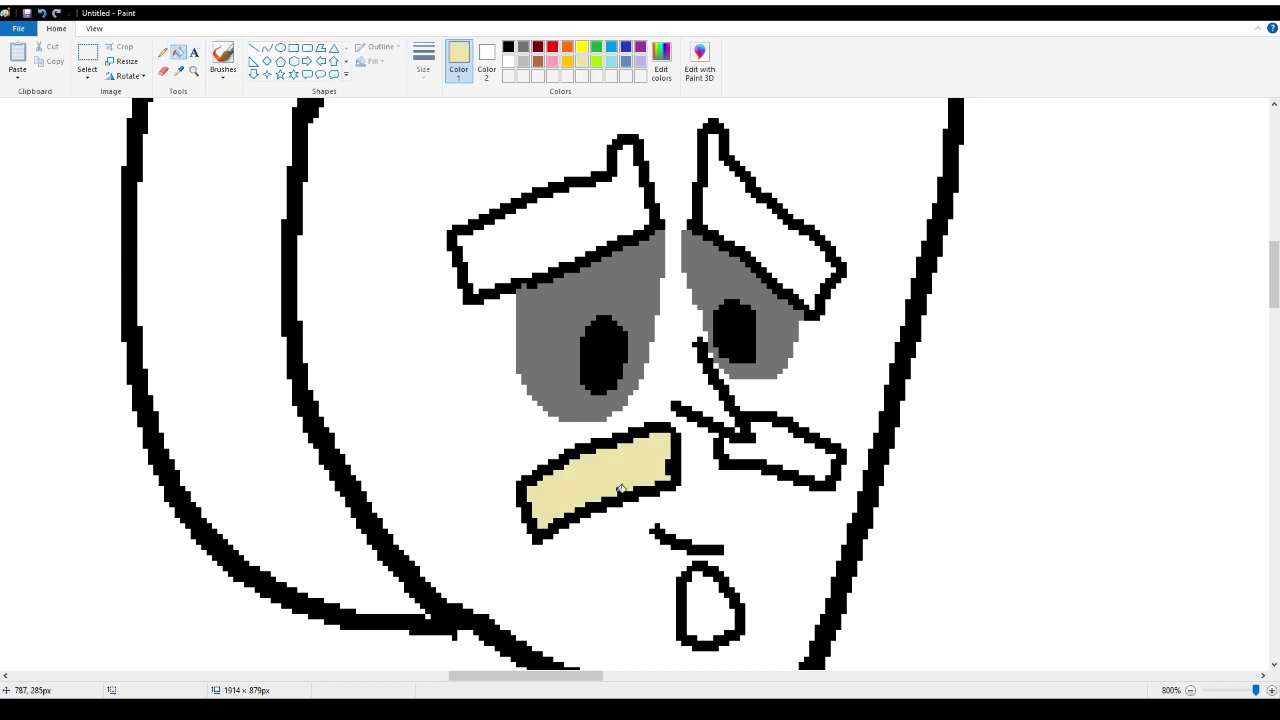
left_click(808, 452)
left_click(701, 598)
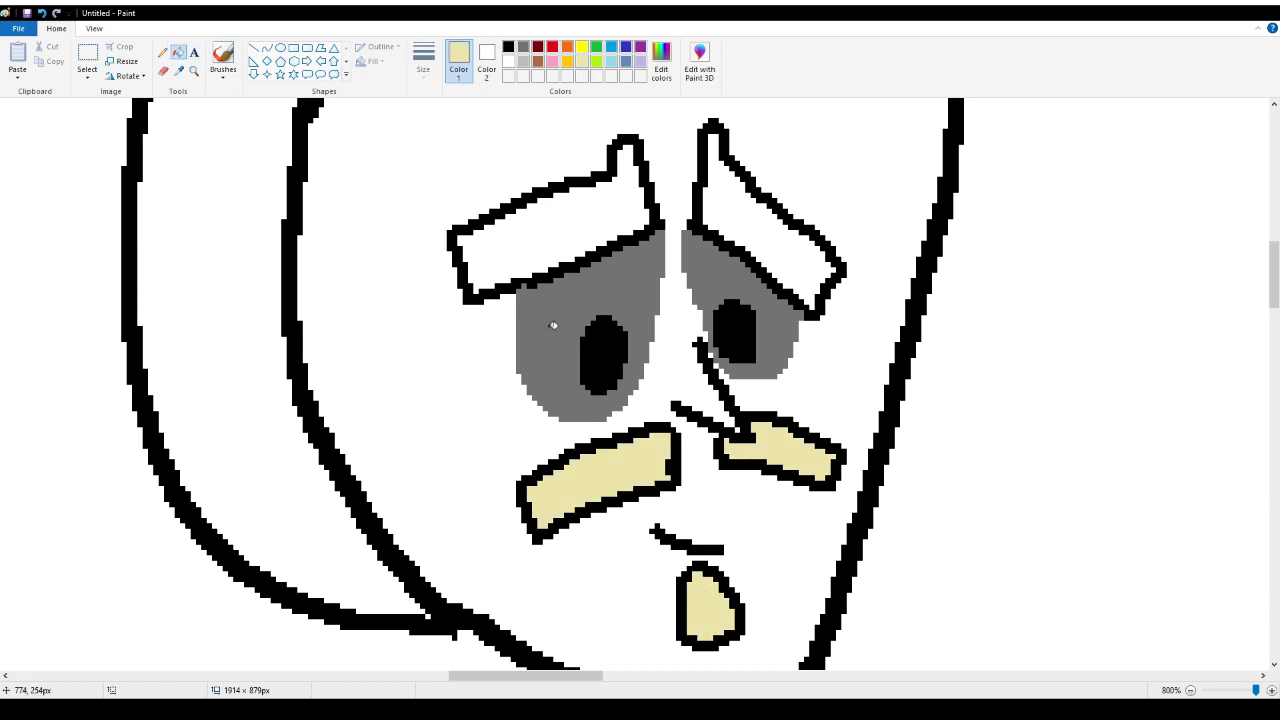
Fill both eyebrows and the hair around the face with the same pale yellow
left_click(518, 236)
left_click(748, 242)
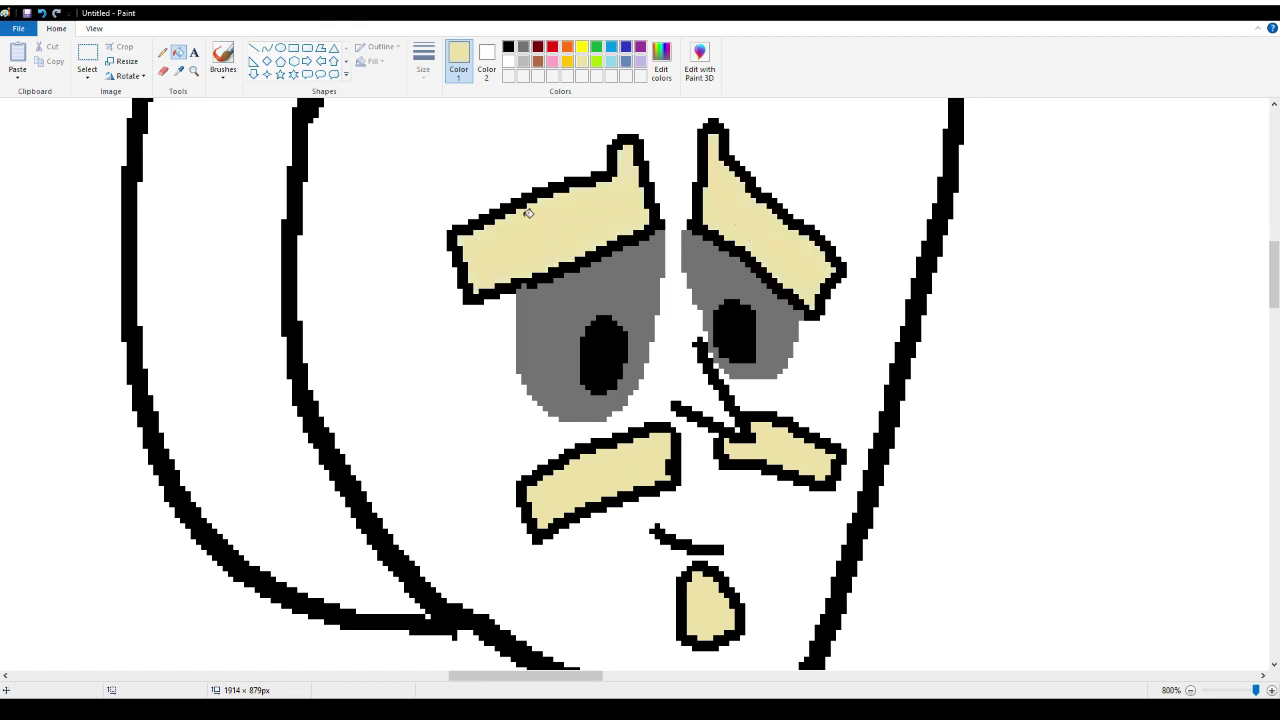
left_click(247, 254)
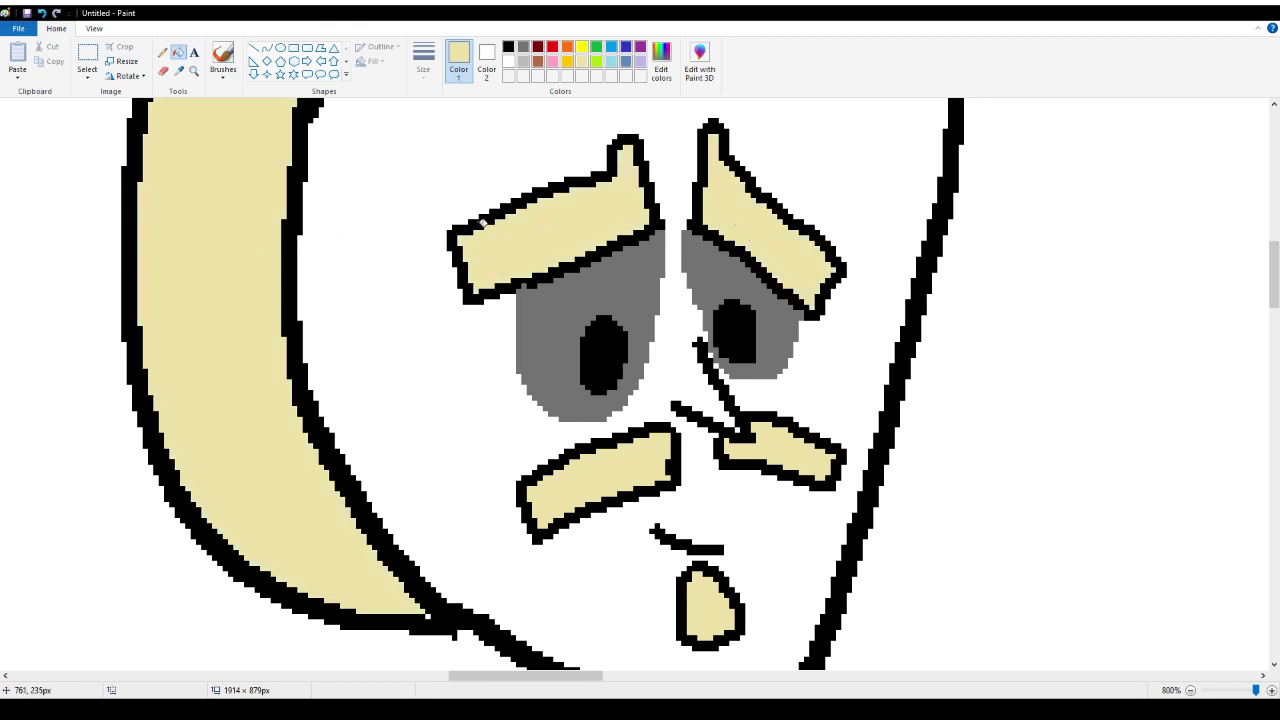
Draw a black rounded lobe outline with the pencil, bulging from the outer lower edge of the long hair beside the face
left_click(163, 52)
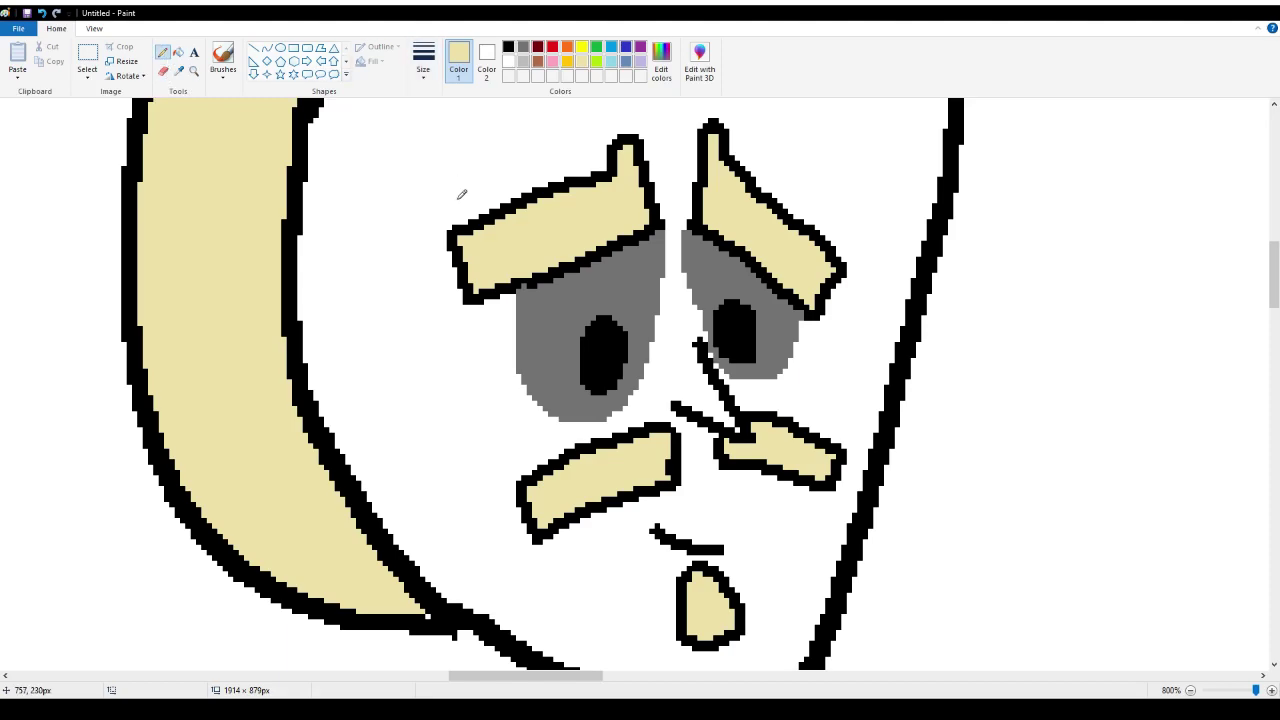
left_click(193, 71)
right_click(332, 202)
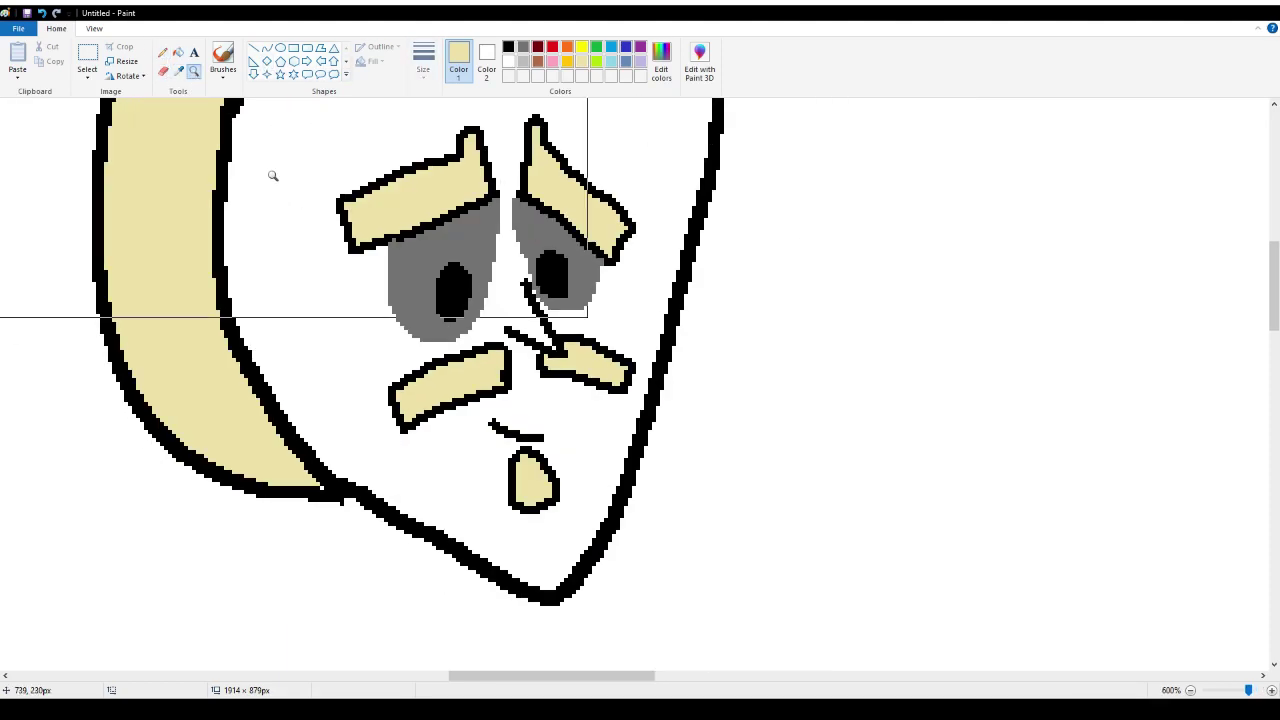
right_click(272, 175)
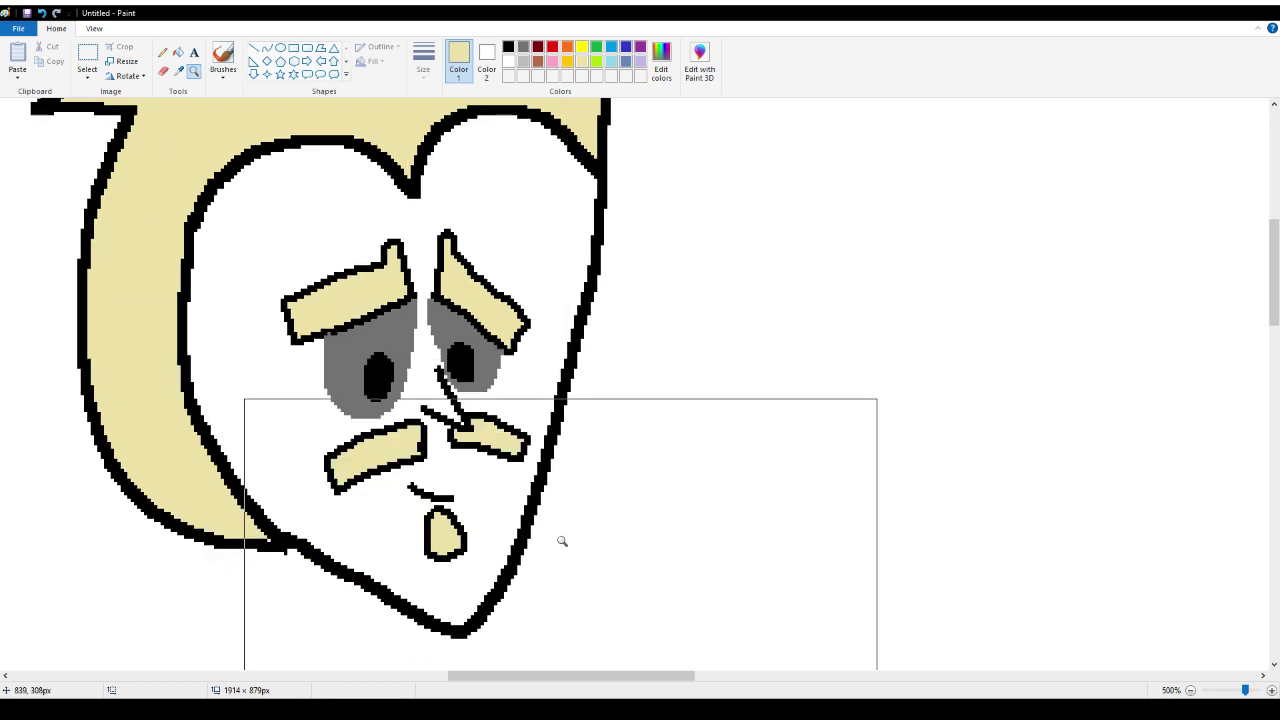
left_click_drag(620, 670, 530, 670)
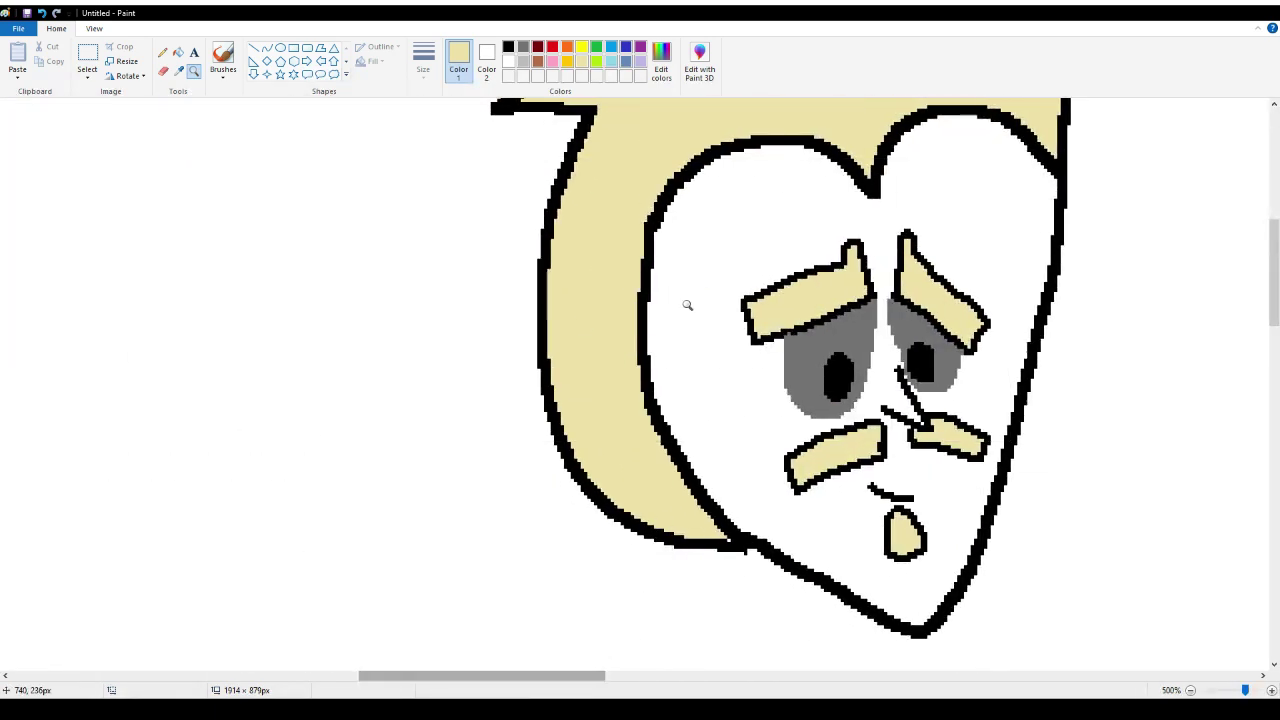
left_click(162, 52)
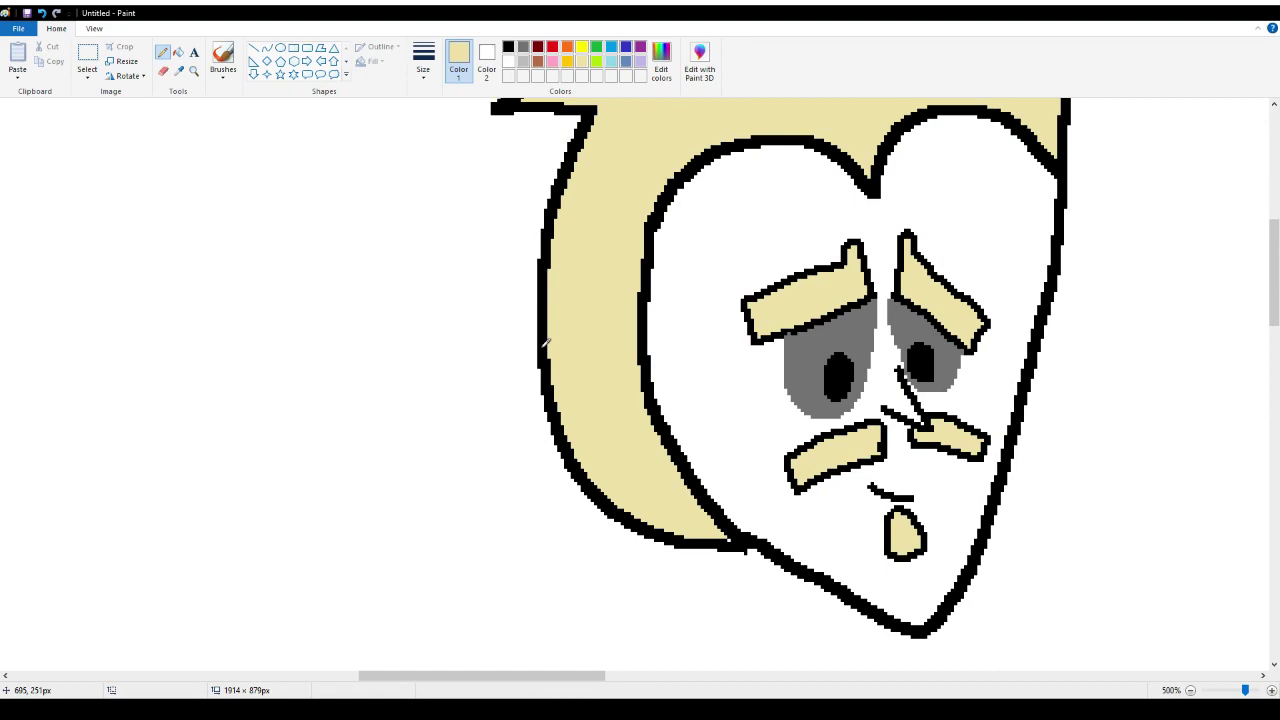
left_click_drag(545, 340, 514, 347)
left_click(41, 12)
left_click(508, 46)
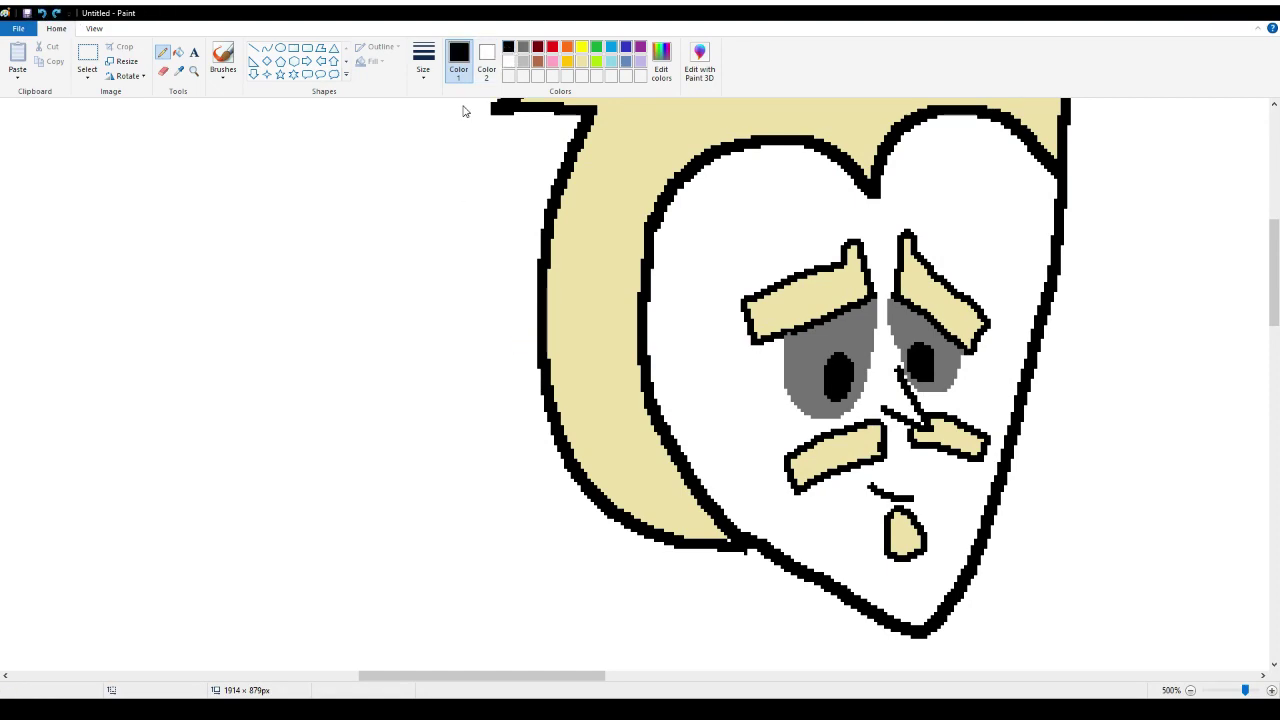
mouse_move(546, 328)
left_mouse_down()
mouse_move(497, 371)
mouse_move(496, 425)
mouse_move(526, 481)
mouse_move(584, 477)
left_mouse_up()
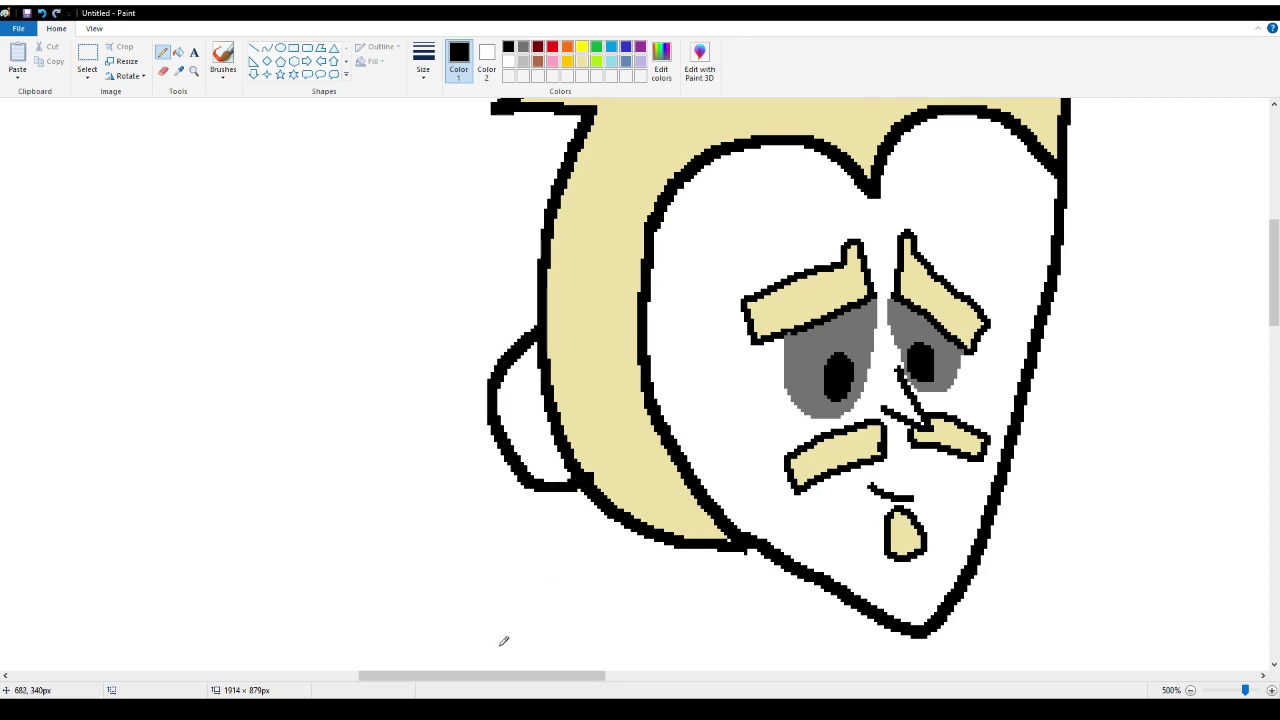
left_click(42, 13)
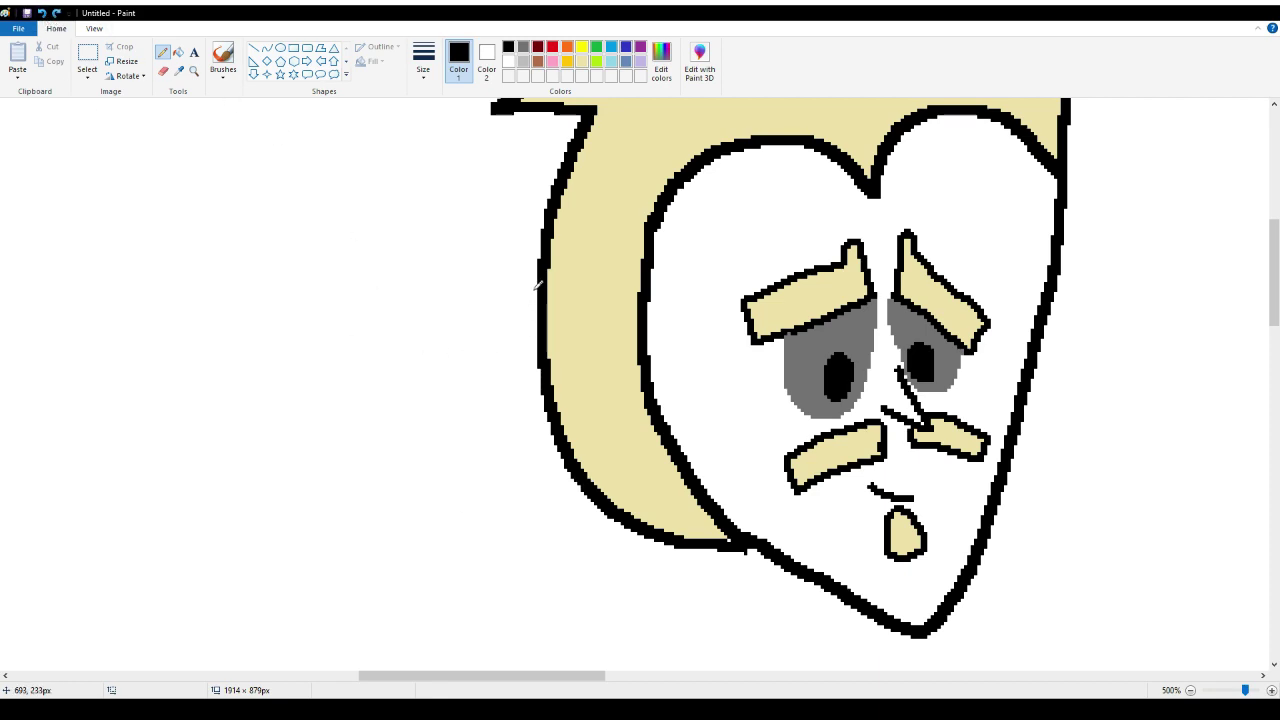
mouse_move(544, 287)
left_mouse_down()
mouse_move(495, 387)
mouse_move(526, 456)
mouse_move(570, 470)
left_mouse_up()
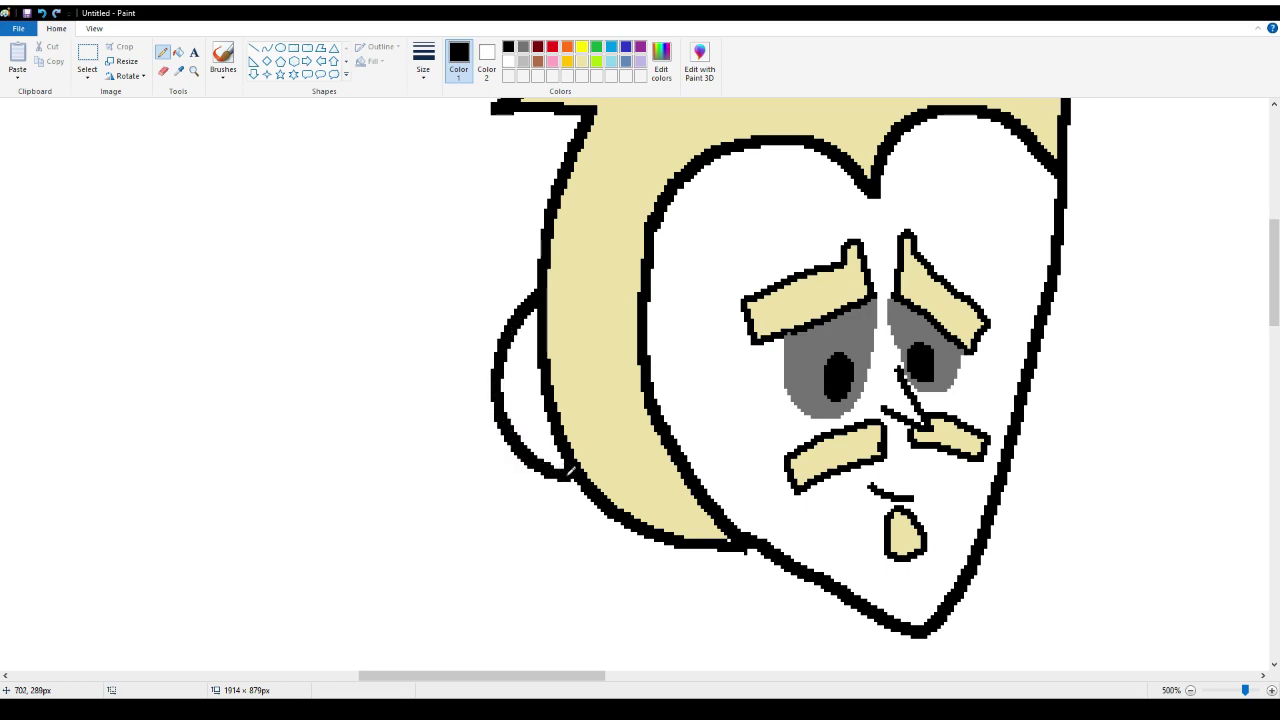
left_click(42, 13)
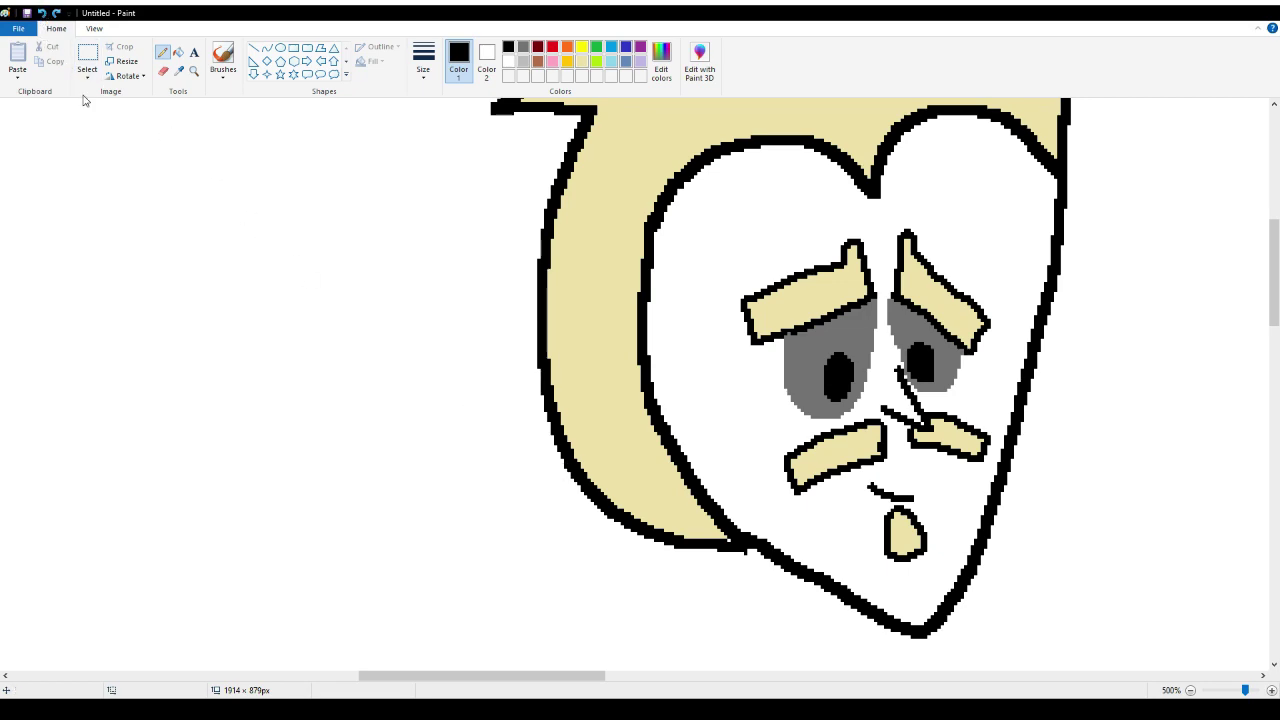
mouse_move(537, 345)
left_mouse_down()
mouse_move(505, 405)
mouse_move(508, 442)
mouse_move(540, 496)
mouse_move(598, 498)
left_mouse_up()
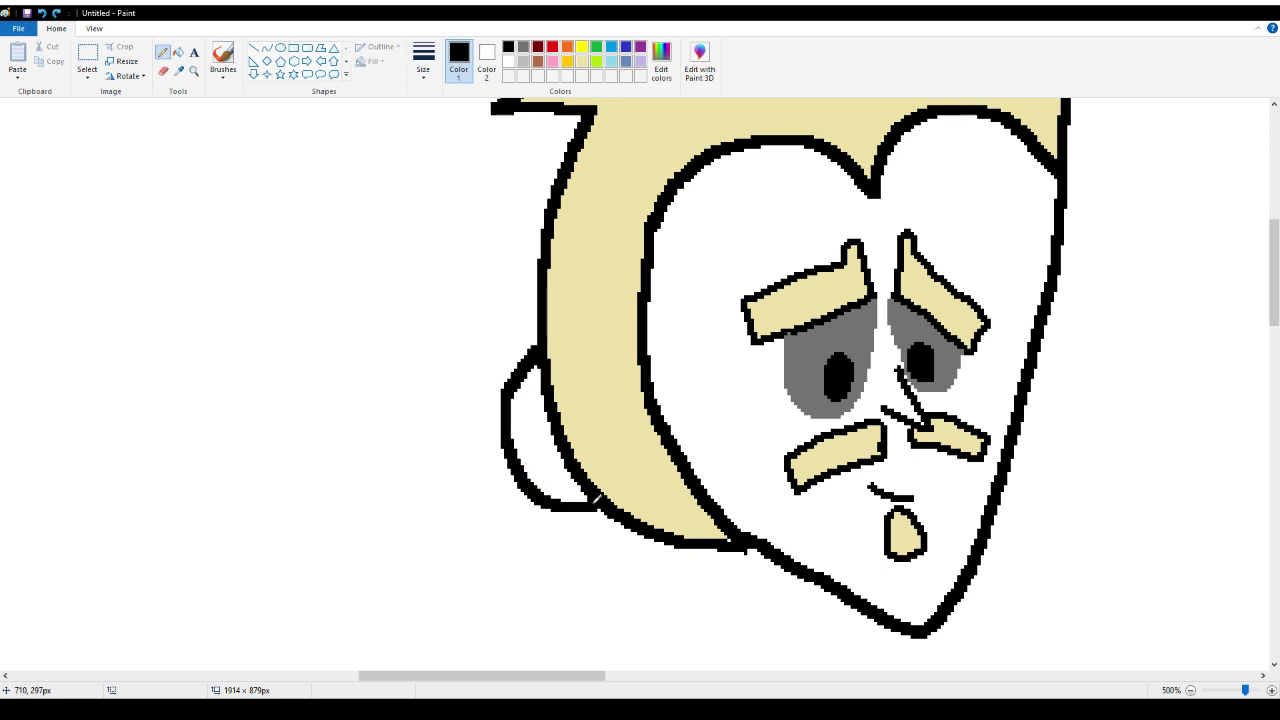
Outline two collar flaps under the jaw, a large pointed one at the hair's lower tip and a smaller one beside the chin
scroll(807, 546, "down", 3)
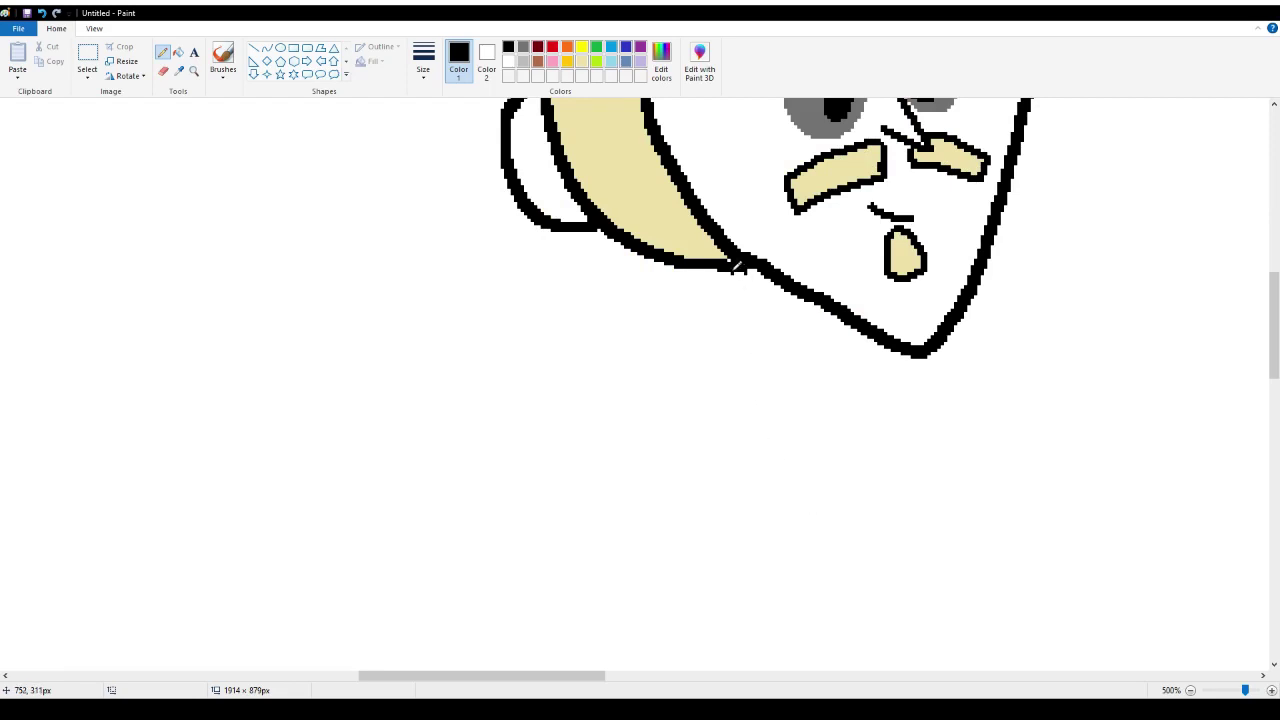
mouse_move(737, 265)
left_mouse_down()
mouse_move(714, 315)
mouse_move(728, 360)
mouse_move(795, 407)
mouse_move(809, 371)
mouse_move(786, 285)
left_mouse_up()
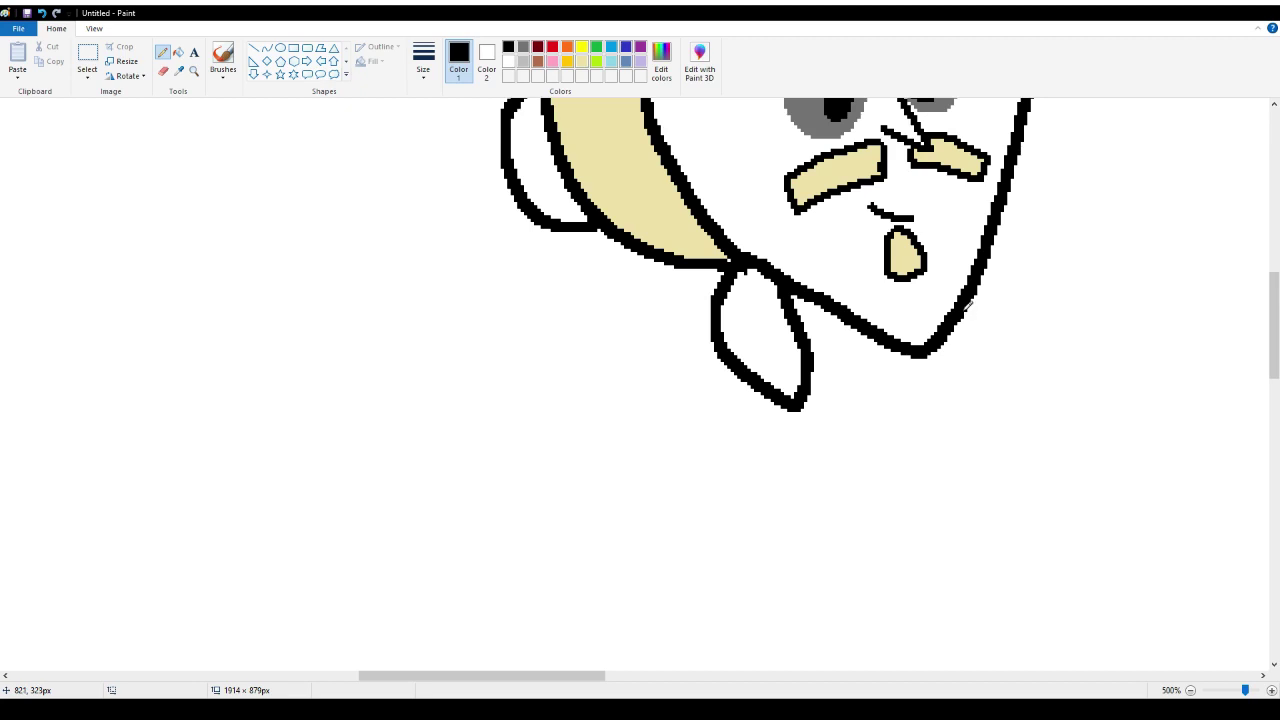
mouse_move(968, 306)
left_mouse_down()
mouse_move(972, 340)
mouse_move(888, 420)
mouse_move(898, 350)
left_mouse_up()
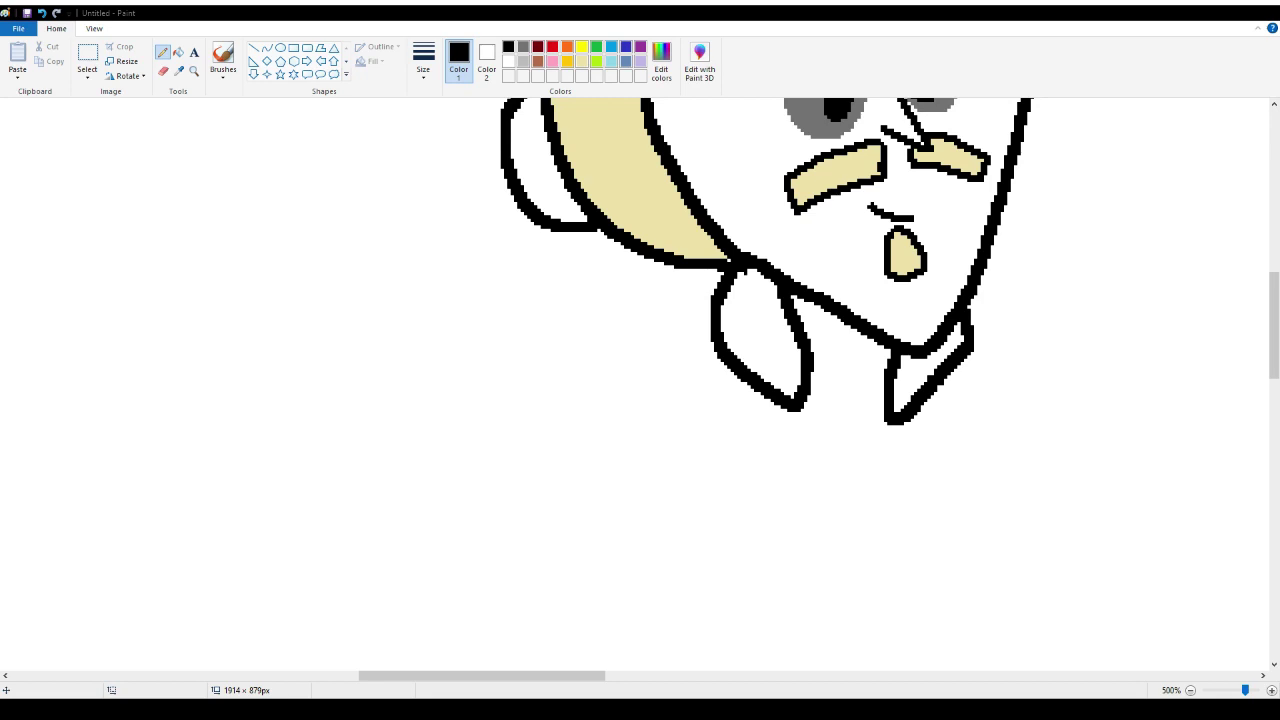
left_click(41, 13)
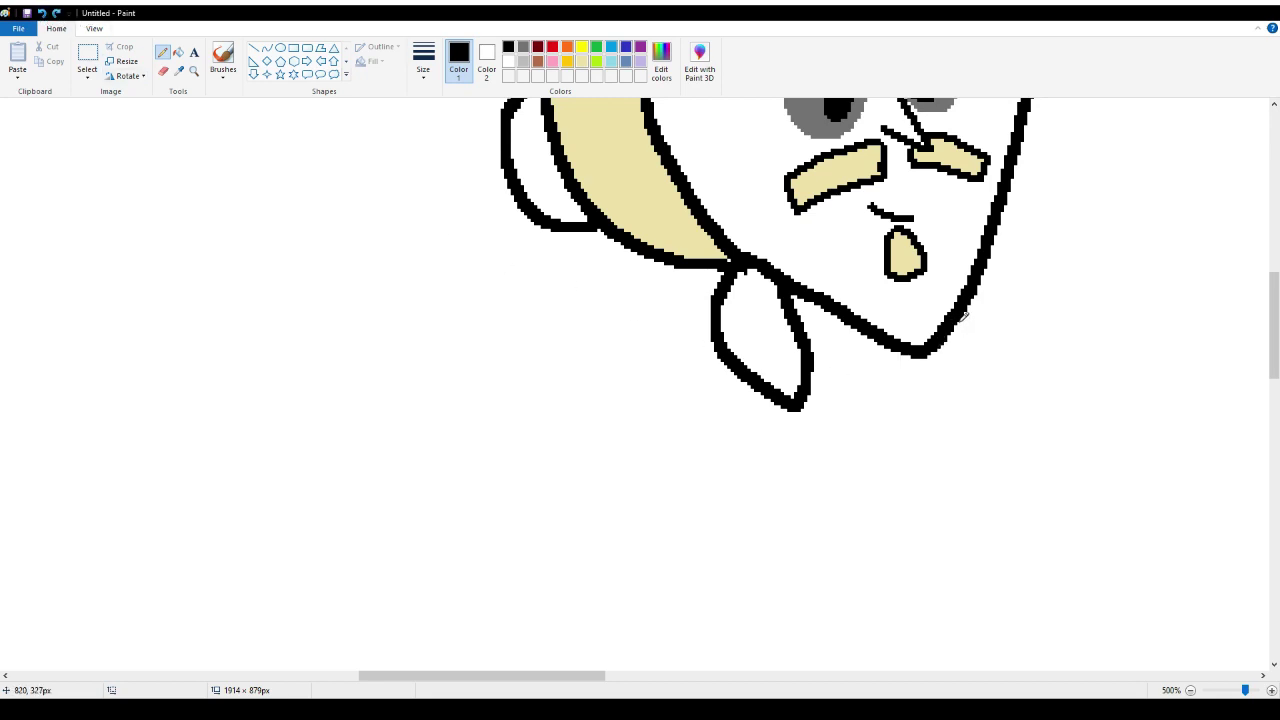
mouse_move(962, 316)
left_mouse_down()
mouse_move(971, 352)
mouse_move(955, 386)
mouse_move(892, 420)
mouse_move(904, 348)
left_mouse_up()
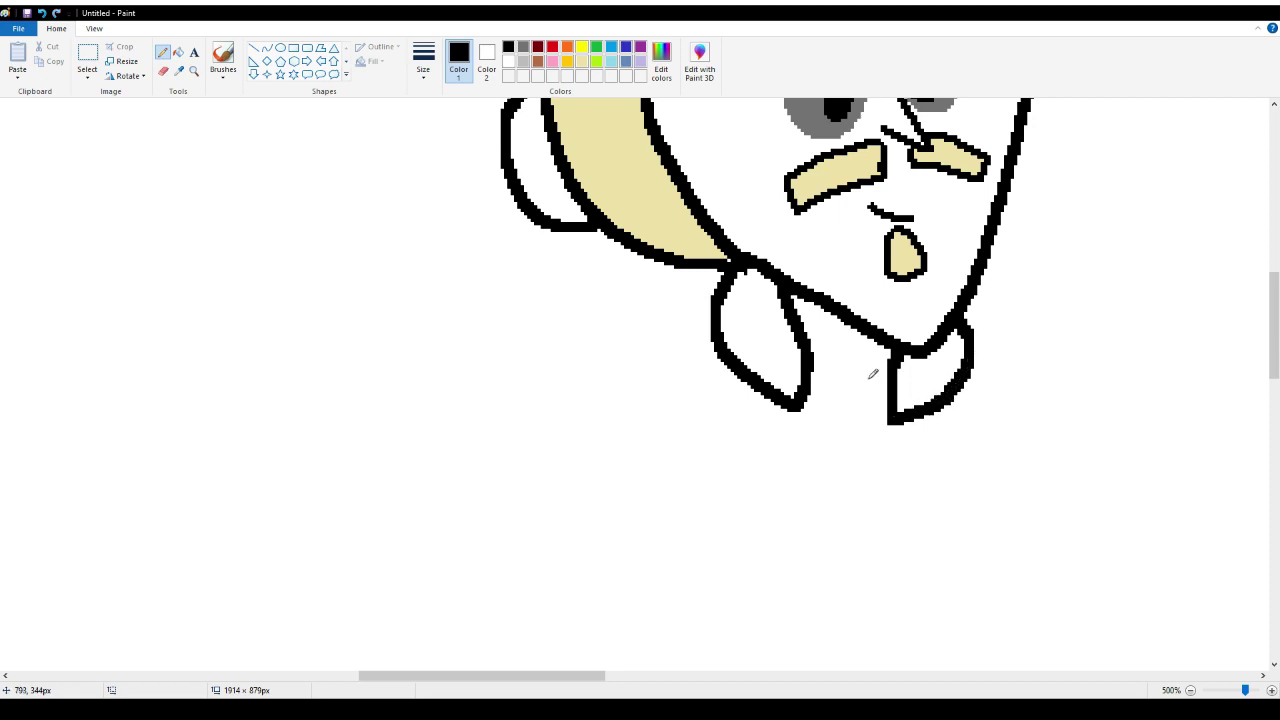
left_click(41, 13)
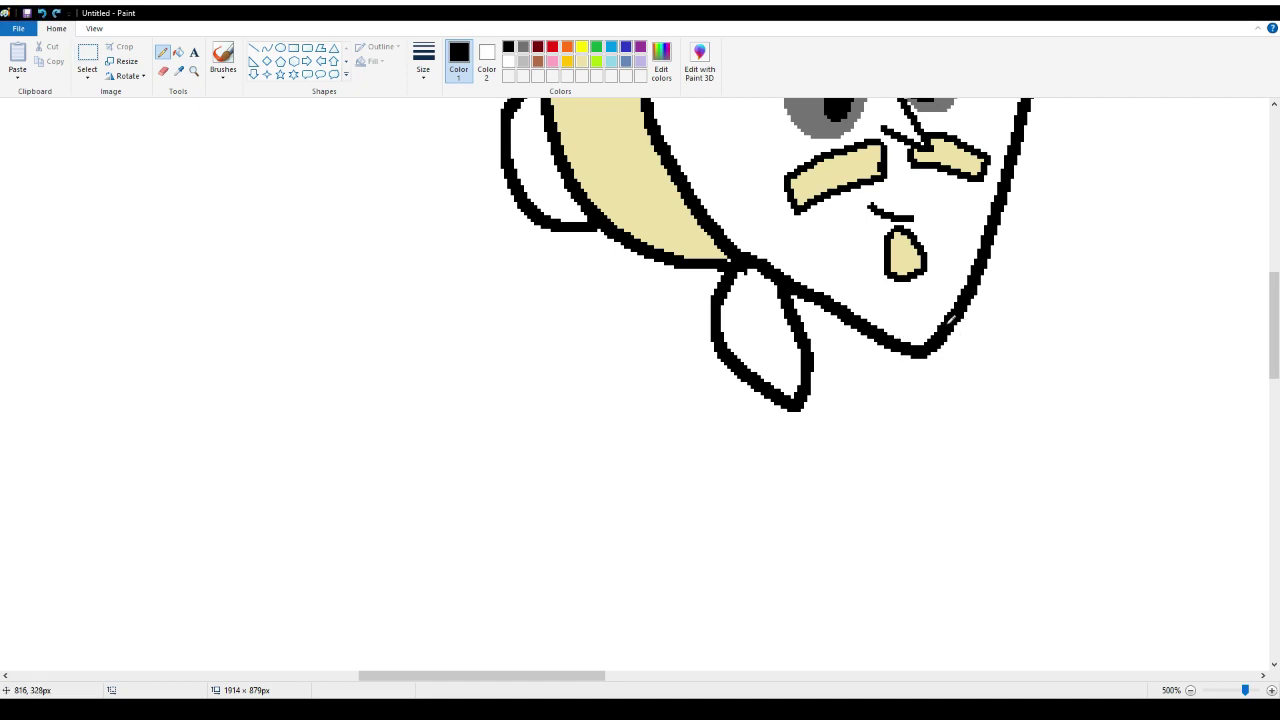
mouse_move(952, 316)
left_mouse_down()
mouse_move(972, 364)
mouse_move(944, 397)
mouse_move(920, 395)
mouse_move(929, 352)
left_mouse_up()
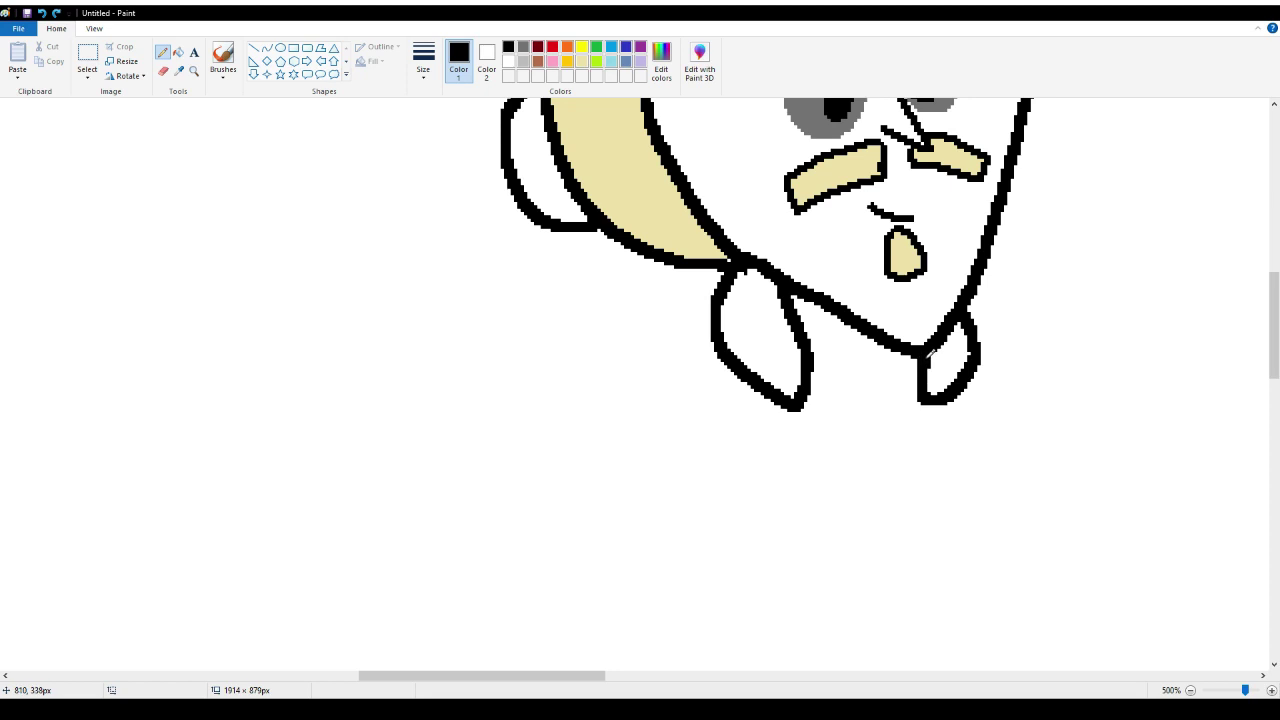
Draw the shoulder line from the large collar flap down to a slanted edge and outline a two-fingered hand below it
scroll(818, 295, "down", 2)
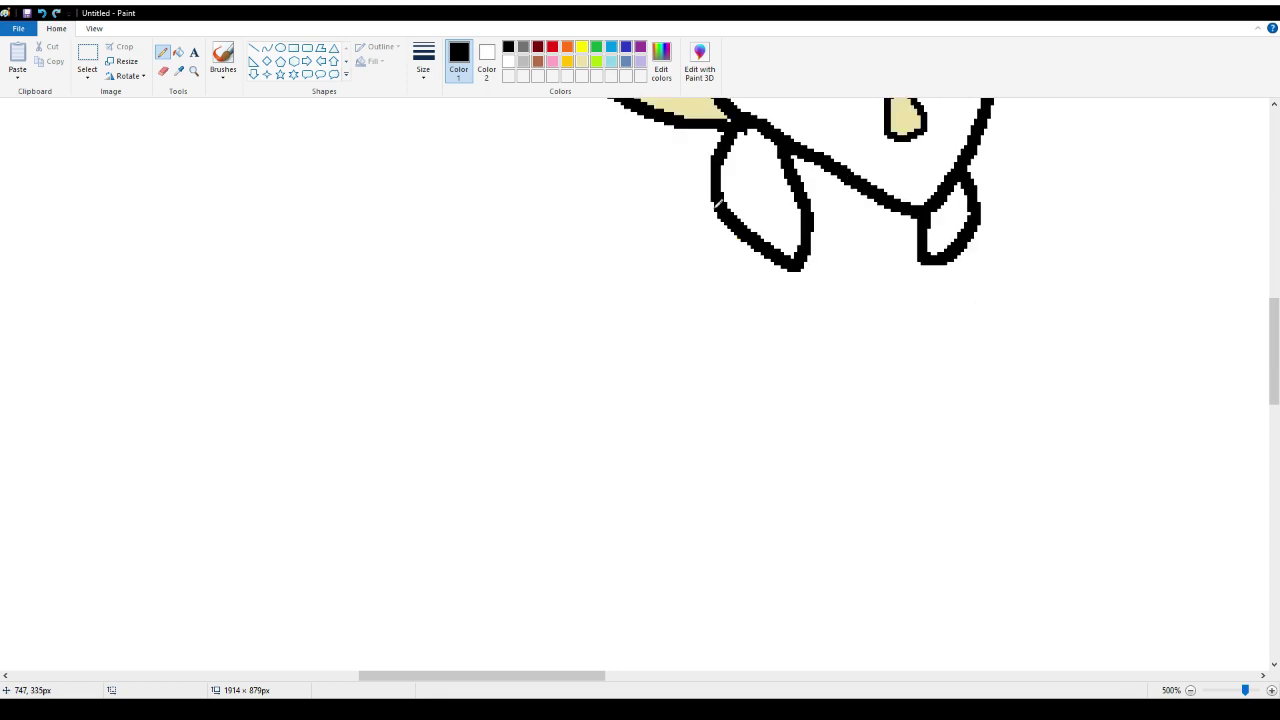
mouse_move(703, 207)
left_mouse_down()
mouse_move(626, 276)
mouse_move(596, 342)
mouse_move(680, 404)
mouse_move(709, 360)
left_mouse_up()
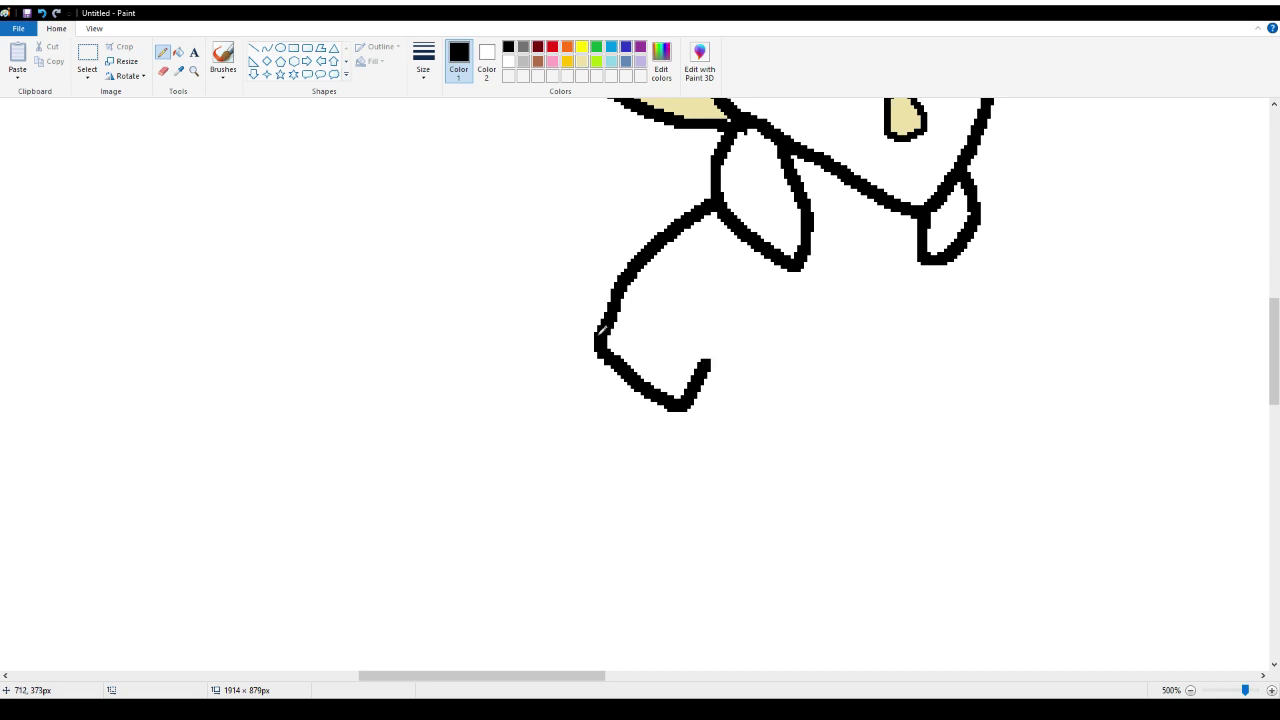
mouse_move(602, 329)
left_mouse_down()
mouse_move(516, 305)
mouse_move(508, 336)
mouse_move(524, 355)
mouse_move(475, 341)
mouse_move(468, 365)
mouse_move(494, 402)
mouse_move(542, 429)
mouse_move(661, 473)
mouse_move(685, 469)
mouse_move(686, 410)
left_mouse_up()
Draw the curved outer arm line from the underside of the hand down around the elbow
scroll(672, 422, "down", 3)
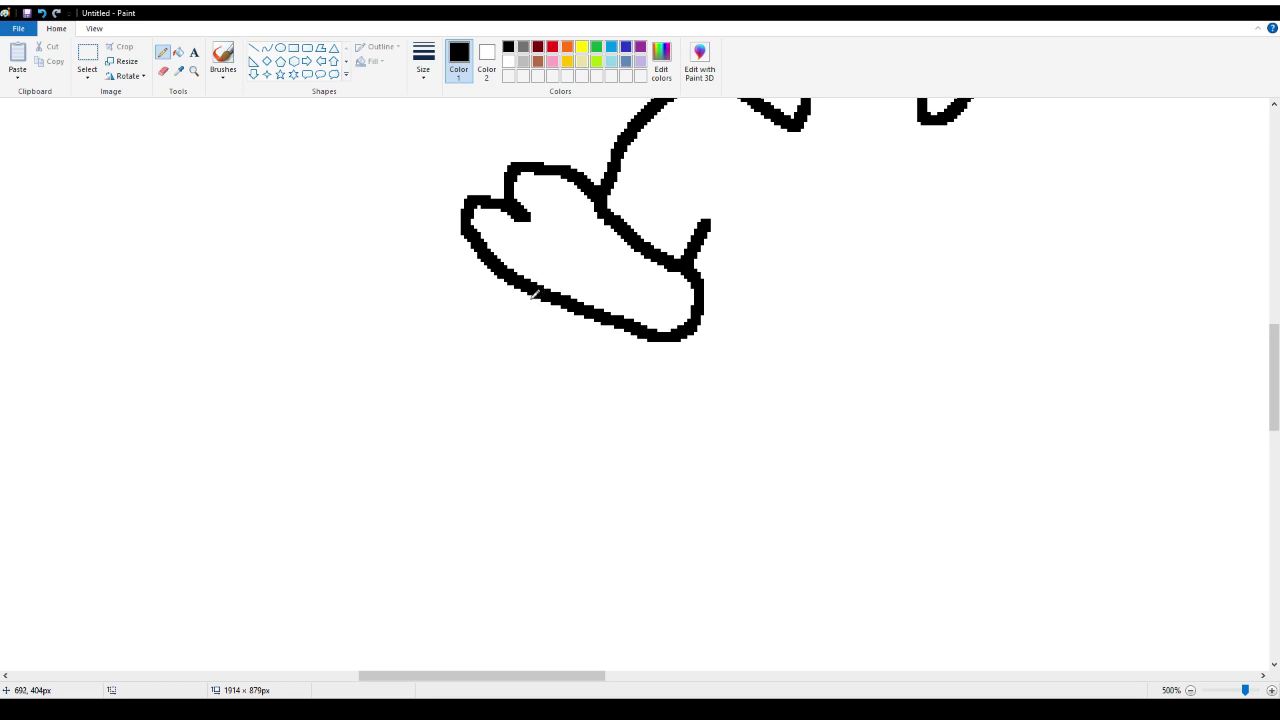
mouse_move(531, 297)
left_mouse_down()
mouse_move(497, 442)
mouse_move(503, 476)
mouse_move(572, 543)
left_mouse_up()
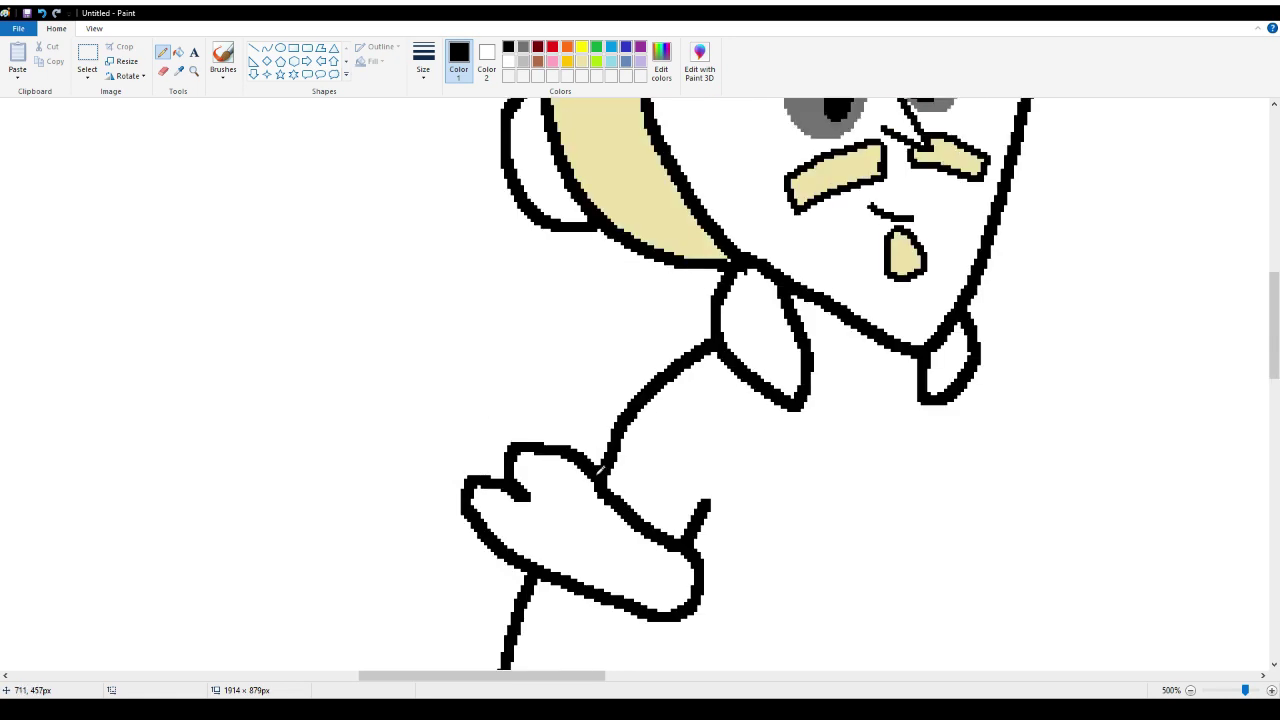
scroll(600, 471, "up", 2)
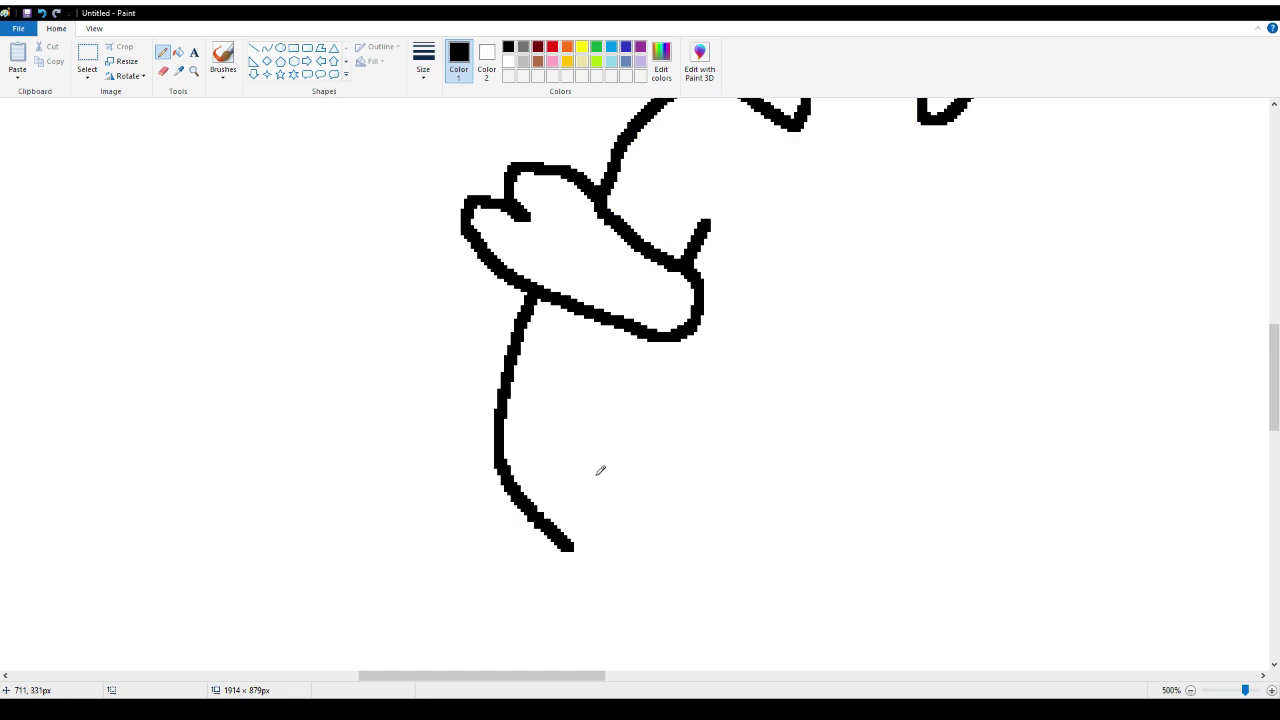
scroll(600, 471, "down", 3)
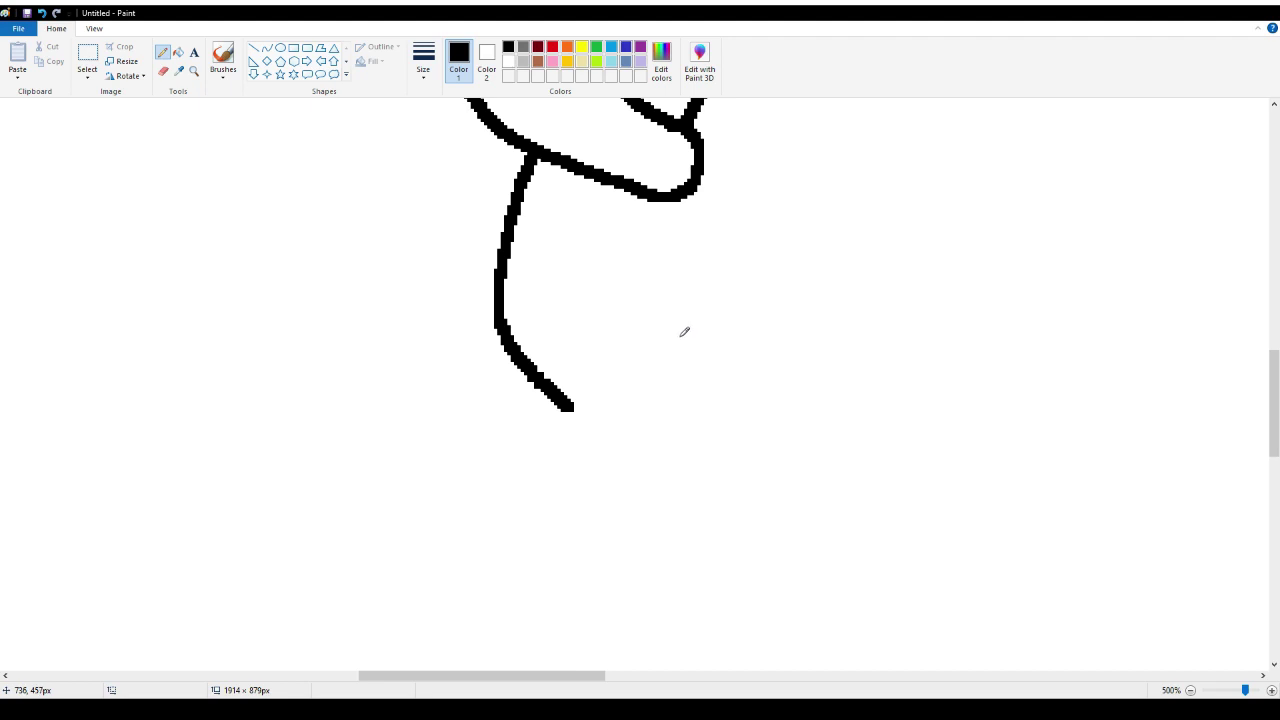
mouse_move(677, 296)
left_mouse_down()
mouse_move(720, 262)
mouse_move(770, 270)
mouse_move(814, 310)
mouse_move(804, 359)
left_mouse_up()
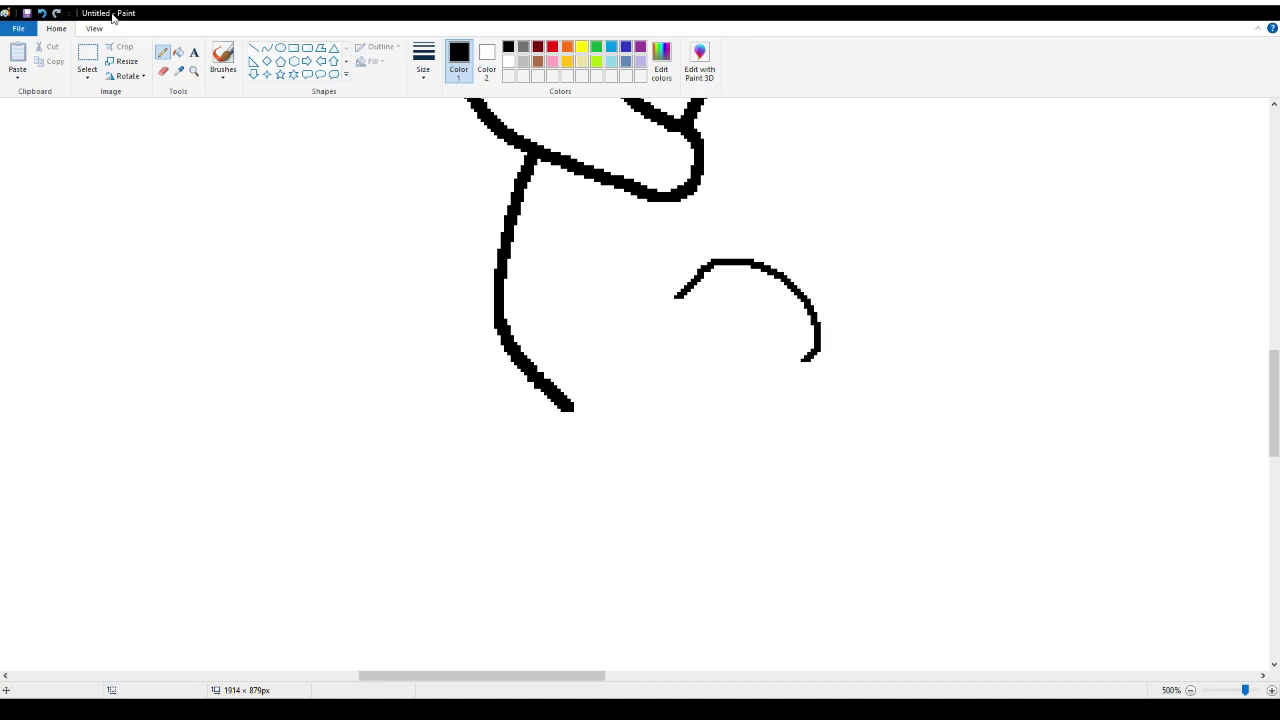
left_click(41, 14)
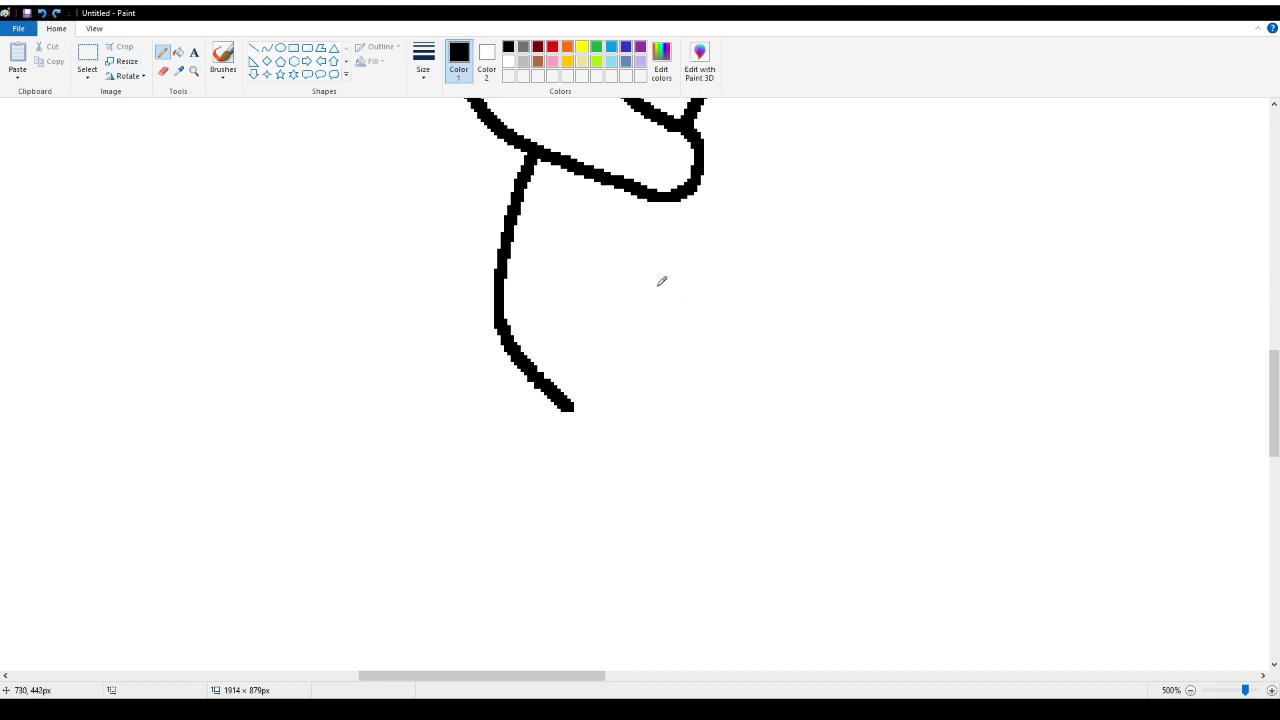
mouse_move(671, 269)
left_mouse_down()
mouse_move(740, 266)
mouse_move(761, 289)
mouse_move(770, 332)
mouse_move(714, 380)
left_mouse_up()
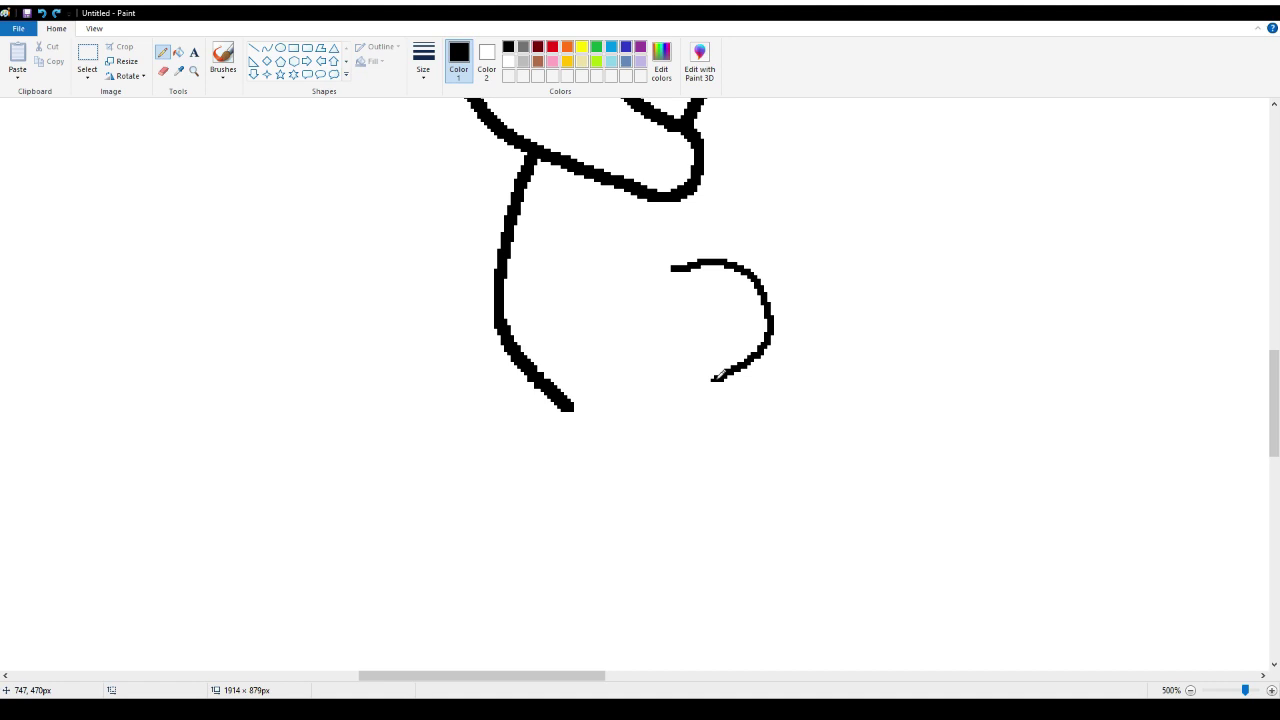
left_click_drag(677, 266, 617, 292)
Continue the elbow line into a forearm ending in a three-fingered hand, and erase the thin curve above the forearm
mouse_move(567, 403)
left_mouse_down()
mouse_move(685, 494)
mouse_move(729, 510)
left_mouse_up()
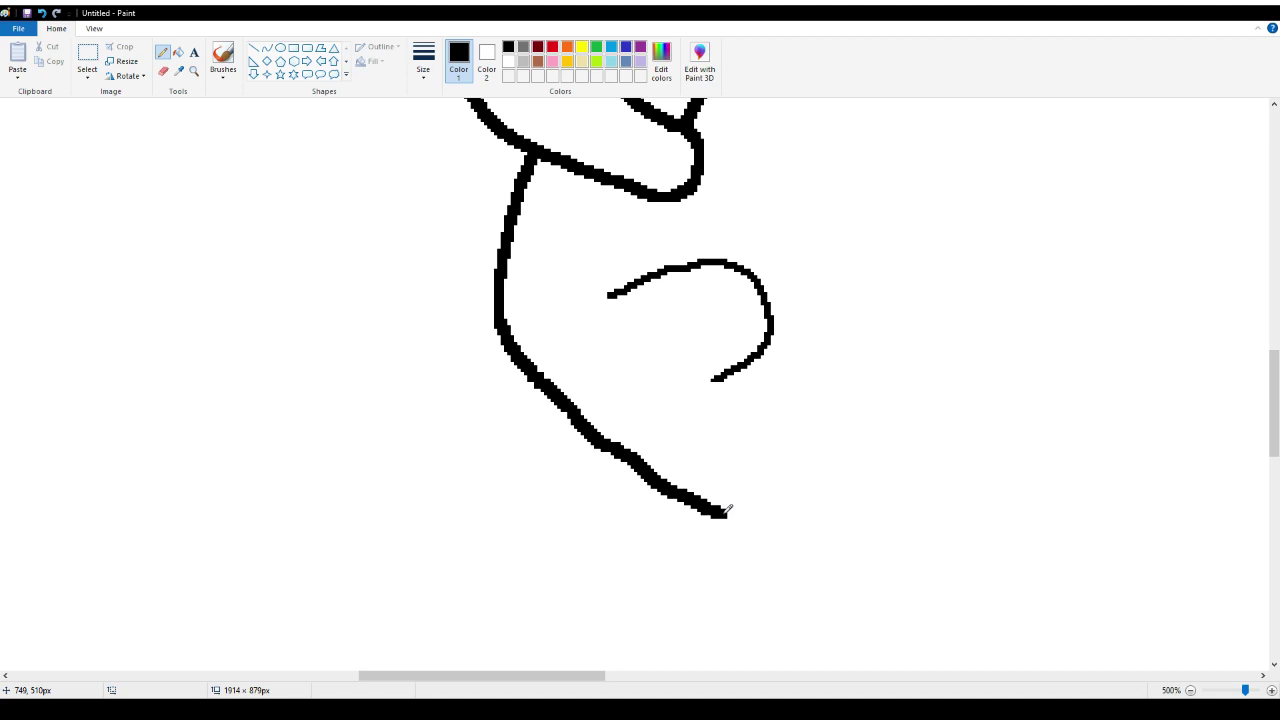
mouse_move(729, 510)
left_mouse_down()
mouse_move(771, 563)
mouse_move(836, 581)
mouse_move(848, 545)
mouse_move(837, 530)
mouse_move(866, 543)
mouse_move(878, 516)
mouse_move(845, 493)
mouse_move(895, 486)
mouse_move(892, 457)
mouse_move(838, 428)
mouse_move(709, 401)
mouse_move(619, 351)
left_mouse_up()
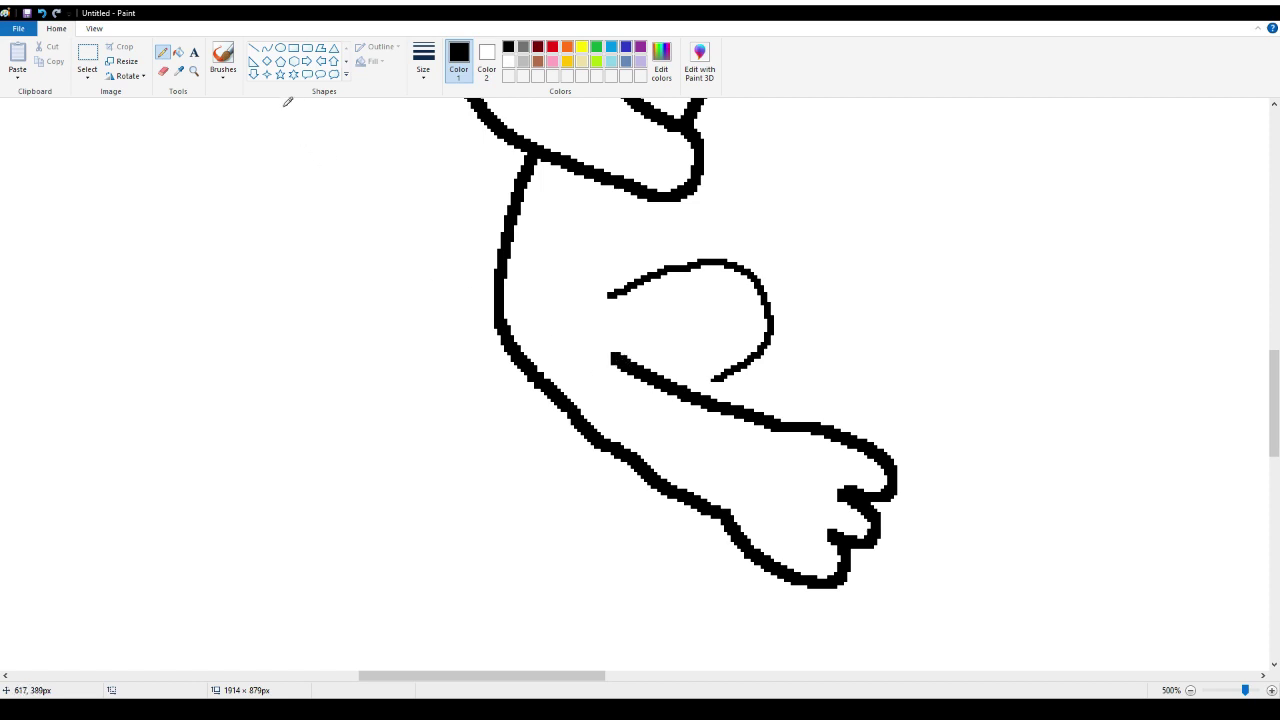
left_click(163, 71)
mouse_move(617, 276)
left_mouse_down()
mouse_move(717, 272)
mouse_move(757, 282)
mouse_move(770, 305)
mouse_move(724, 374)
left_mouse_up()
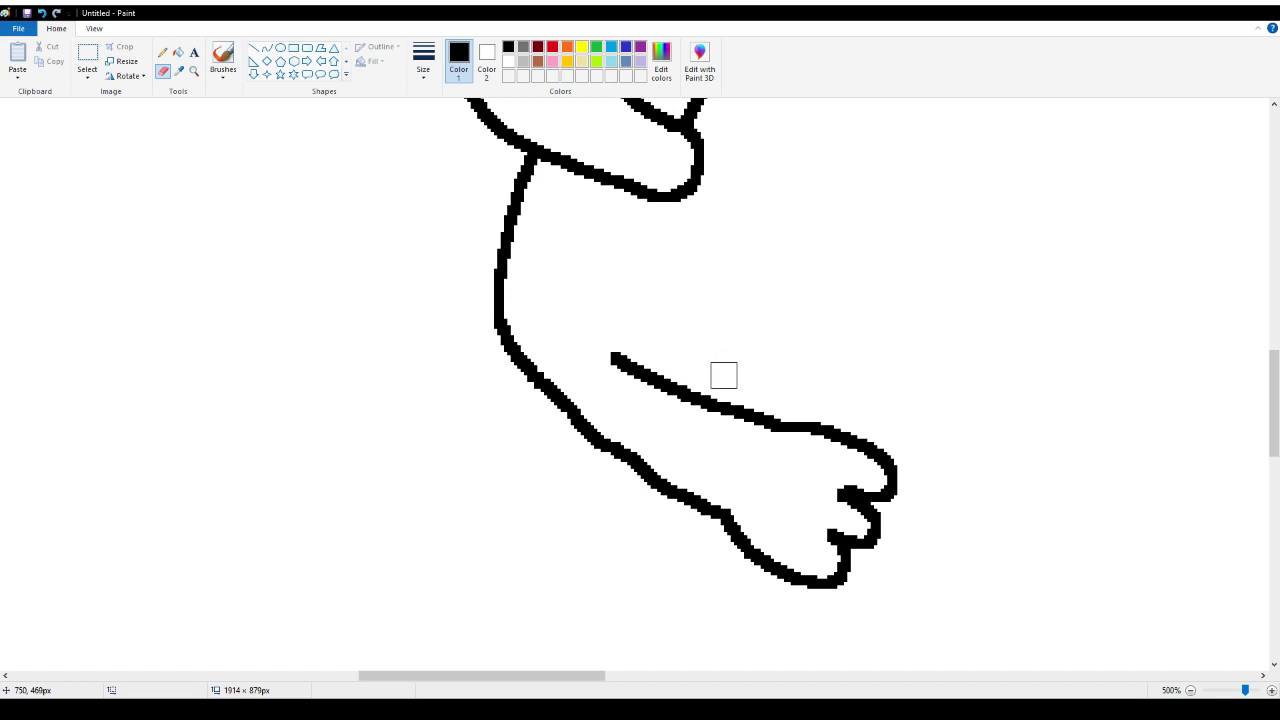
Draw a thinner rounded snout curve between the two hands, with a short neck line and a diagonal leg line reaching the lower hand
left_click(162, 51)
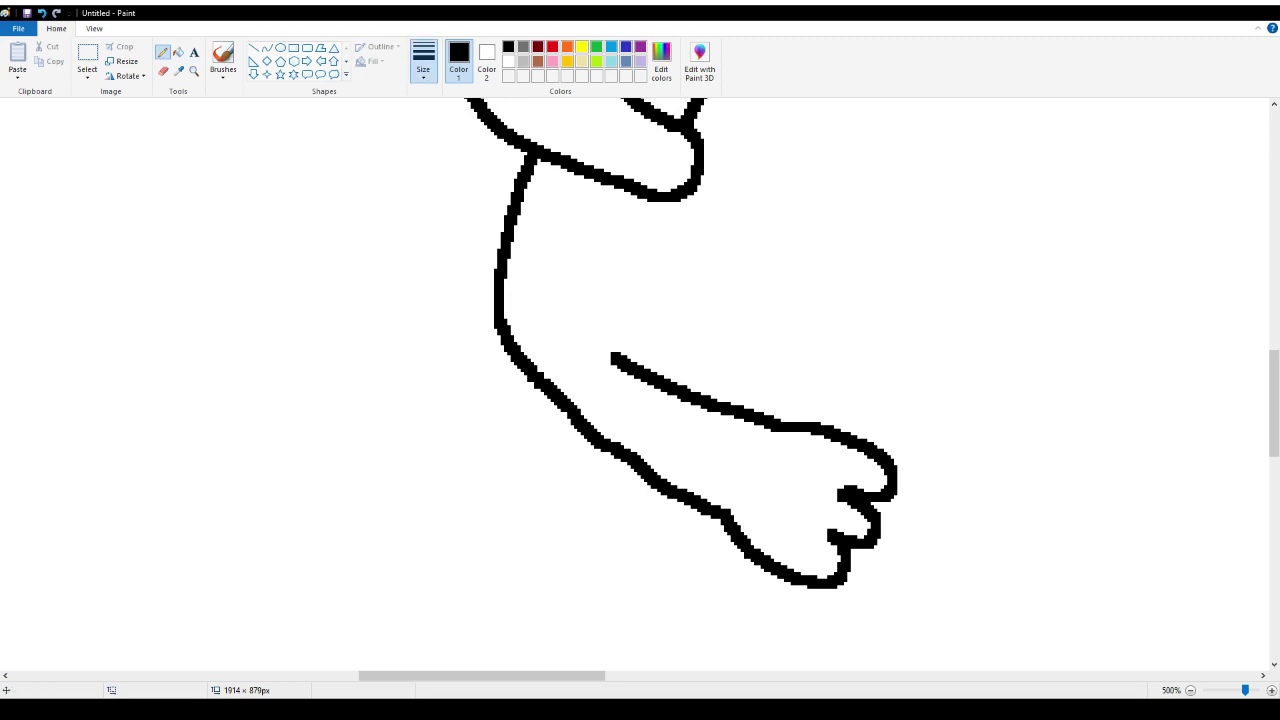
scroll(734, 236, "up", 5)
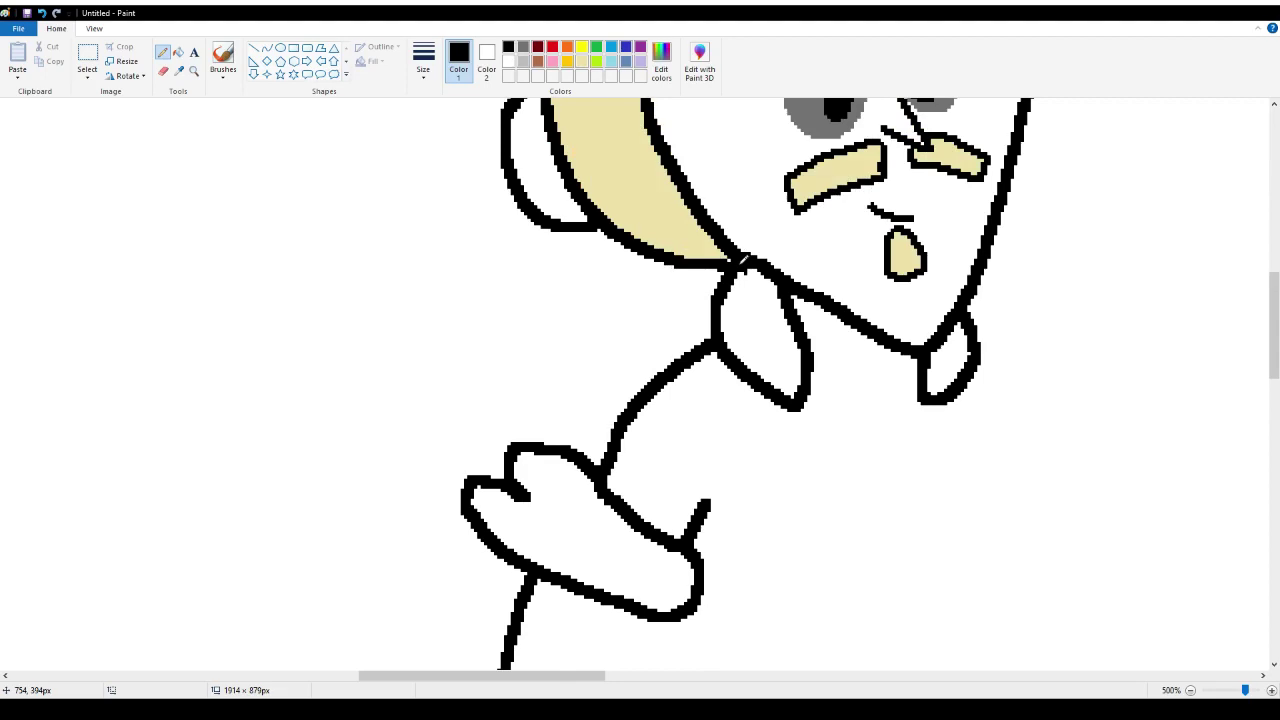
scroll(743, 260, "up", 2)
scroll(743, 260, "down", 8)
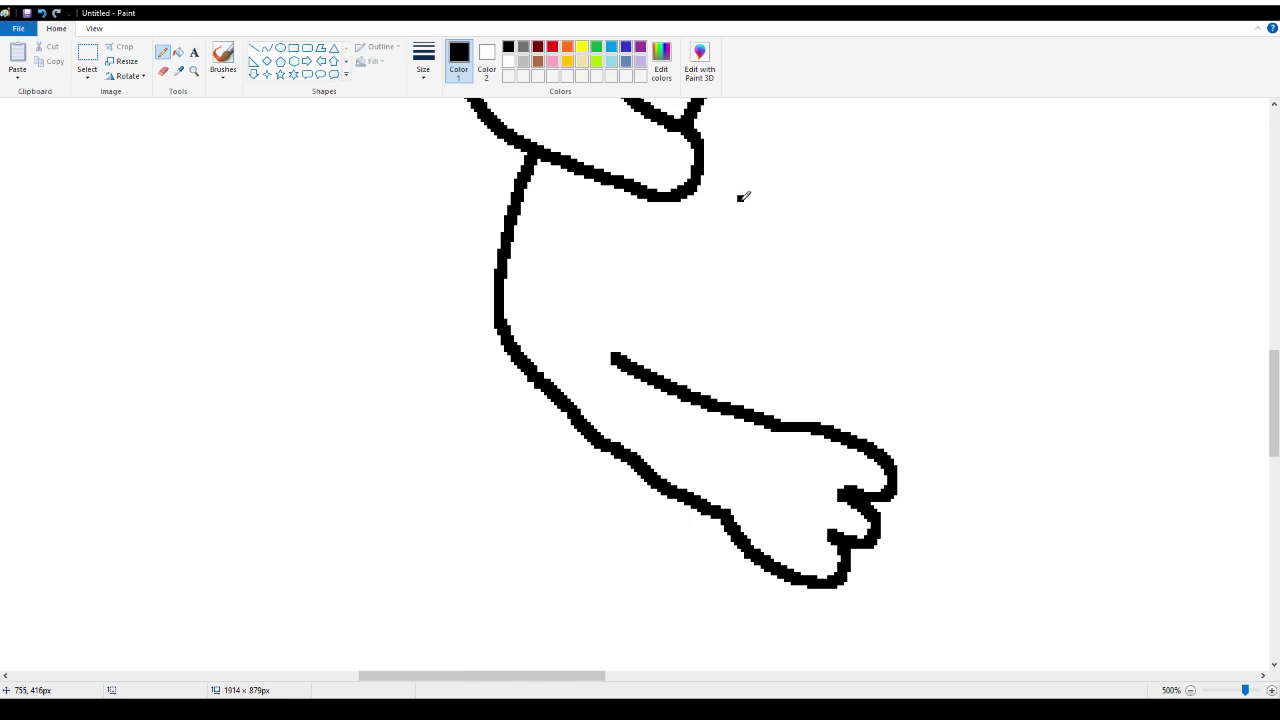
mouse_move(739, 199)
left_mouse_down()
mouse_move(802, 180)
mouse_move(845, 188)
mouse_move(858, 206)
mouse_move(855, 252)
mouse_move(828, 278)
mouse_move(780, 286)
left_mouse_up()
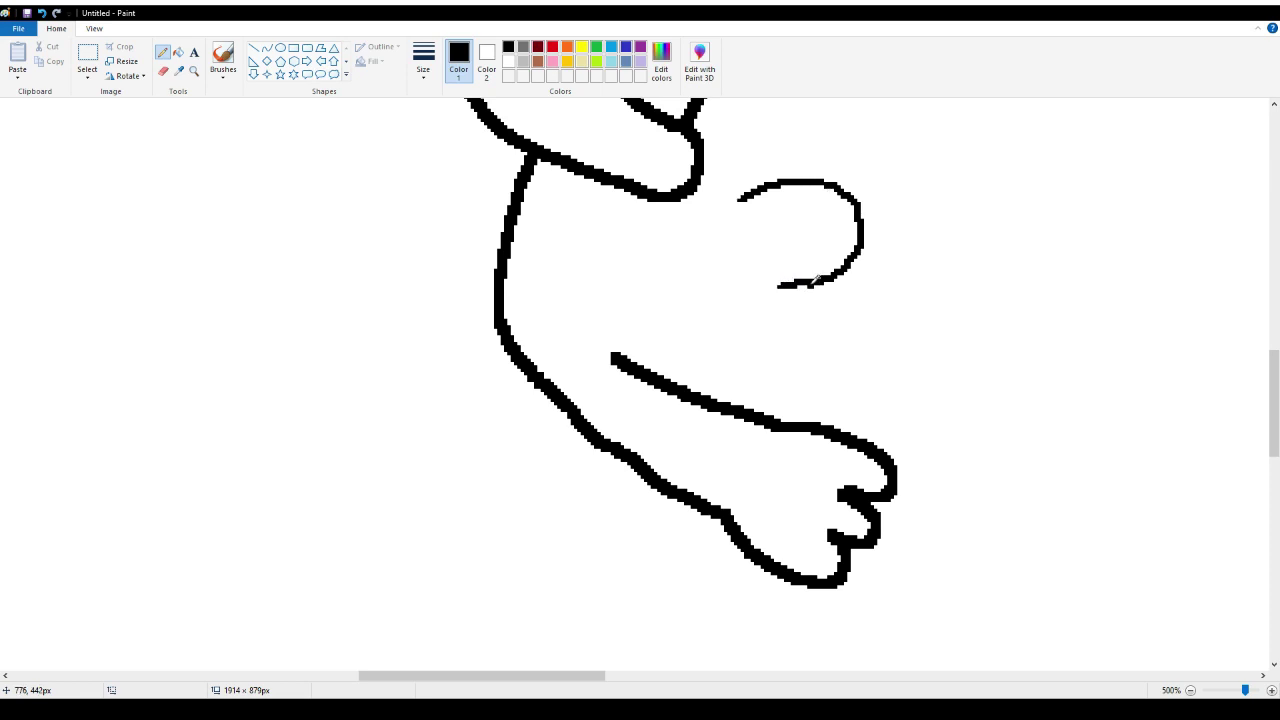
mouse_move(812, 284)
left_mouse_down()
mouse_move(826, 324)
mouse_move(797, 346)
mouse_move(857, 428)
left_mouse_up()
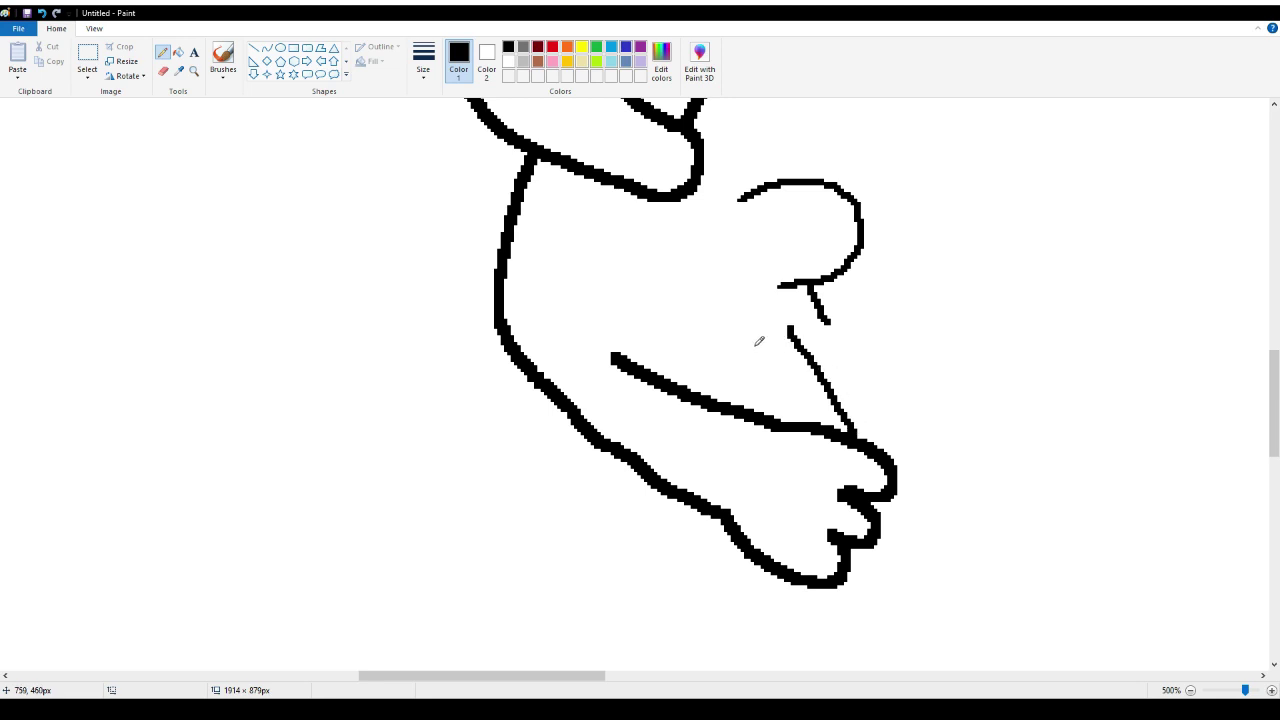
Erase the lower hand's top edge beside the first finger and draw the animal's rounded front paw and inner leg line there
left_click_drag(733, 344, 771, 392)
left_click(41, 12)
mouse_move(840, 433)
left_mouse_down()
mouse_move(823, 423)
mouse_move(810, 437)
mouse_move(820, 414)
mouse_move(806, 428)
mouse_move(830, 432)
mouse_move(800, 428)
mouse_move(834, 424)
mouse_move(858, 442)
left_mouse_up()
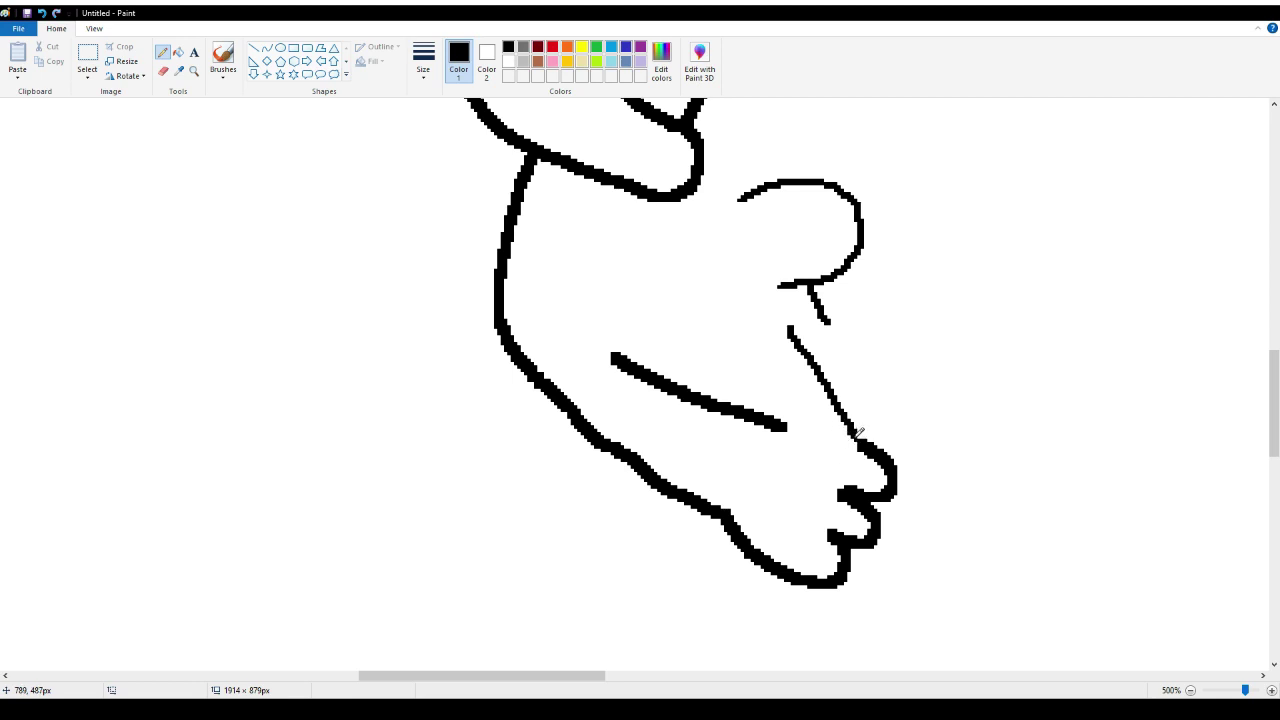
mouse_move(858, 432)
left_mouse_down()
mouse_move(844, 464)
mouse_move(812, 479)
mouse_move(790, 472)
mouse_move(786, 426)
left_mouse_up()
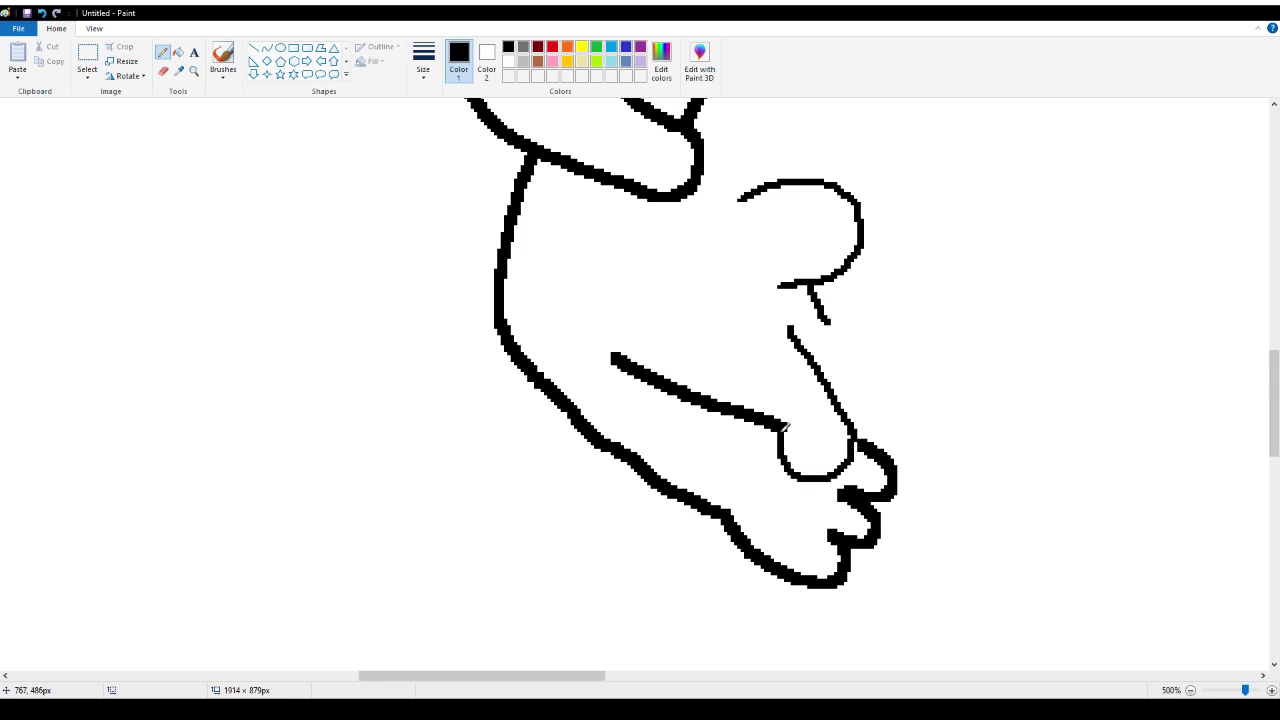
key("ctrl+z")
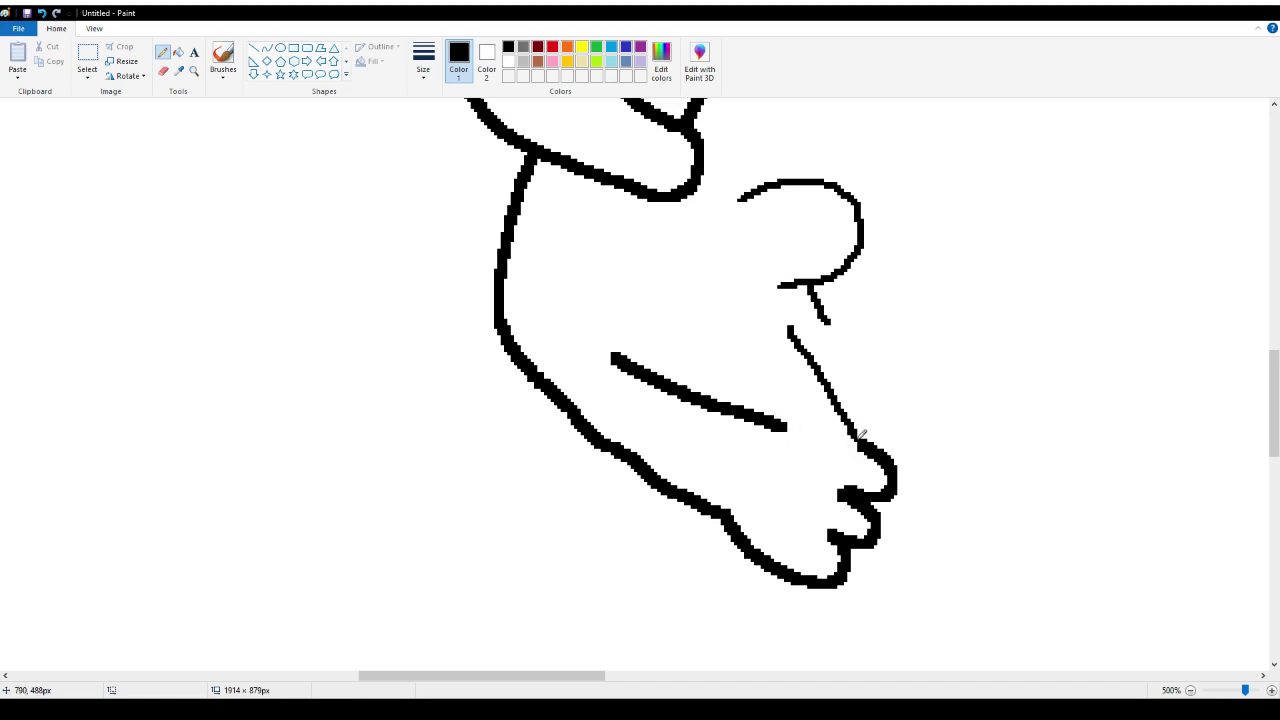
mouse_move(854, 436)
left_mouse_down()
mouse_move(829, 482)
mouse_move(805, 481)
mouse_move(753, 370)
left_mouse_up()
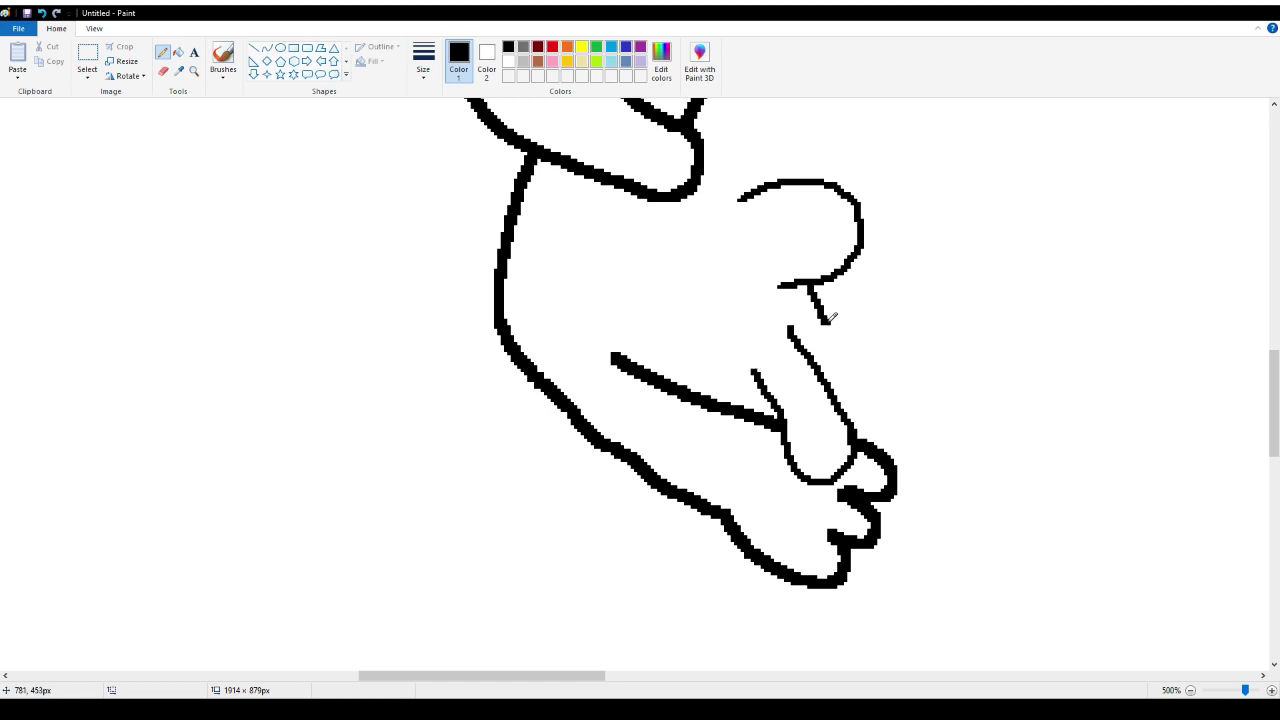
Draw the animal's chest line from beneath the snout down to the front leg just above the paw
mouse_move(827, 320)
left_mouse_down()
mouse_move(846, 356)
mouse_move(838, 383)
left_mouse_up()
left_click(41, 13)
left_click_drag(828, 319, 852, 408)
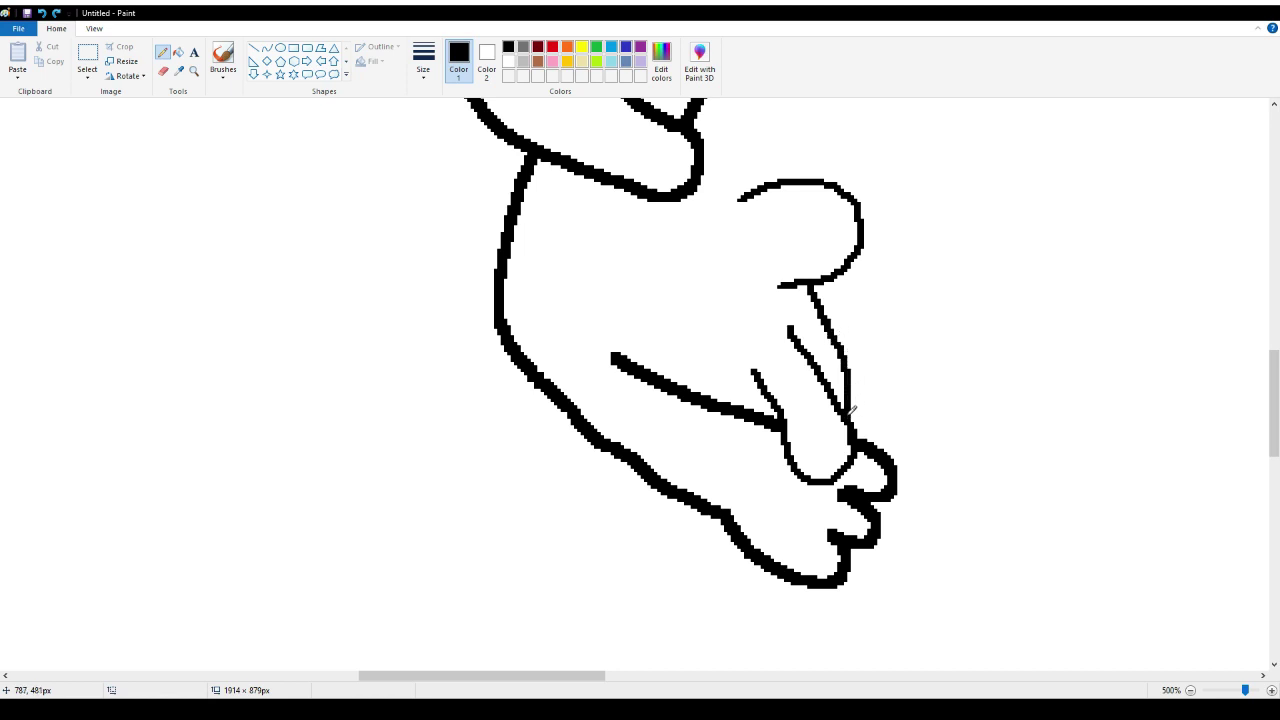
Outline a long bent hind leg with a rounded foot hanging below the lower hand
scroll(830, 416, "down", 2)
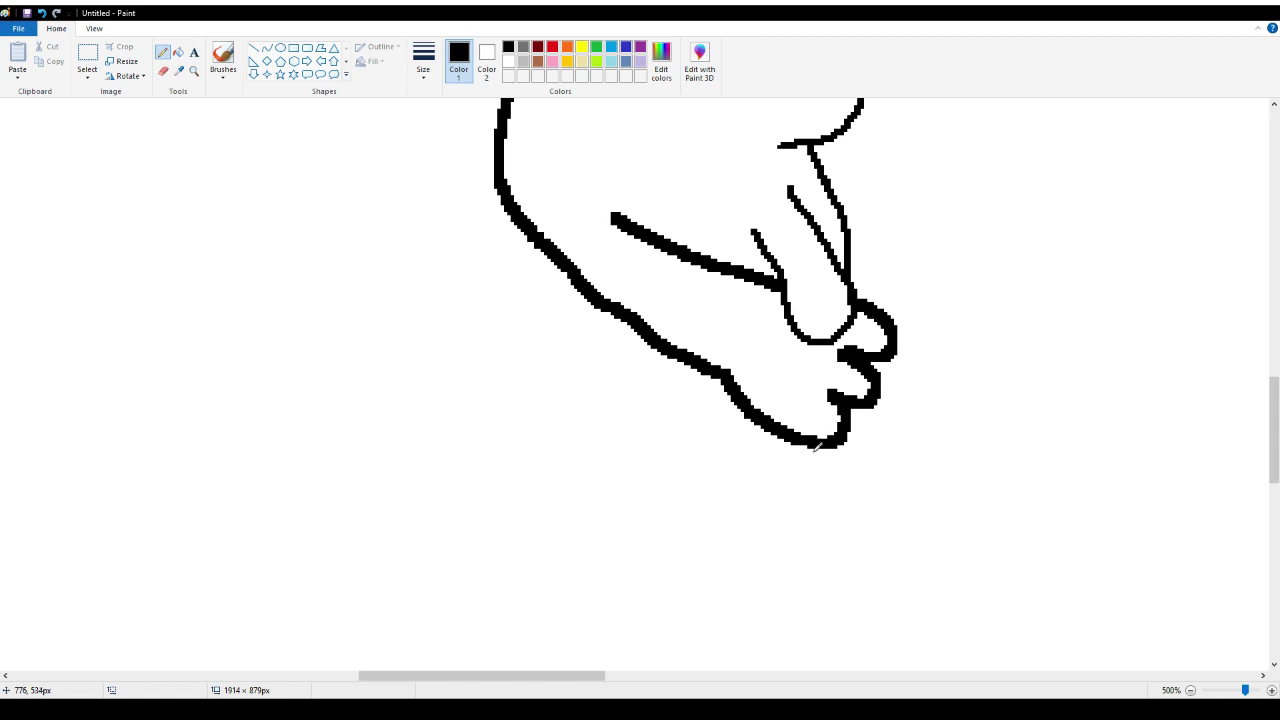
left_click_drag(806, 446, 766, 493)
scroll(755, 440, "down", 2)
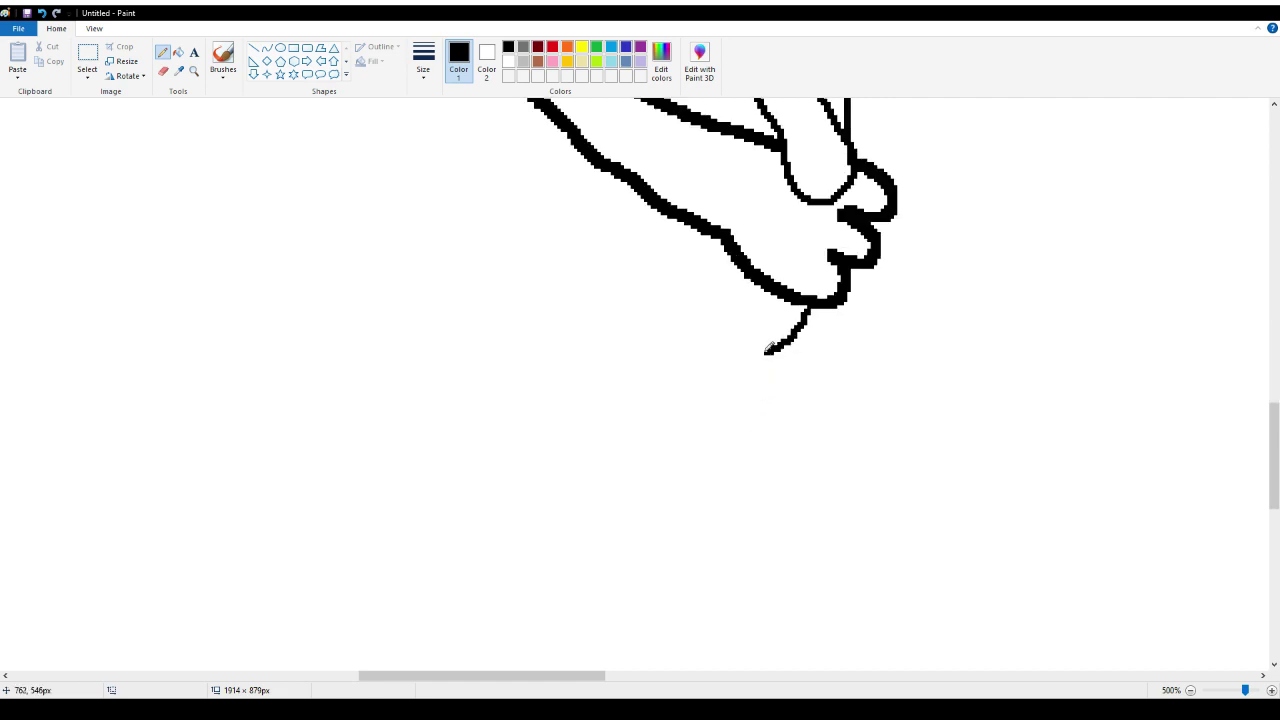
mouse_move(767, 357)
left_mouse_down()
mouse_move(879, 468)
mouse_move(876, 496)
mouse_move(848, 508)
mouse_move(799, 497)
mouse_move(713, 398)
mouse_move(694, 327)
left_mouse_up()
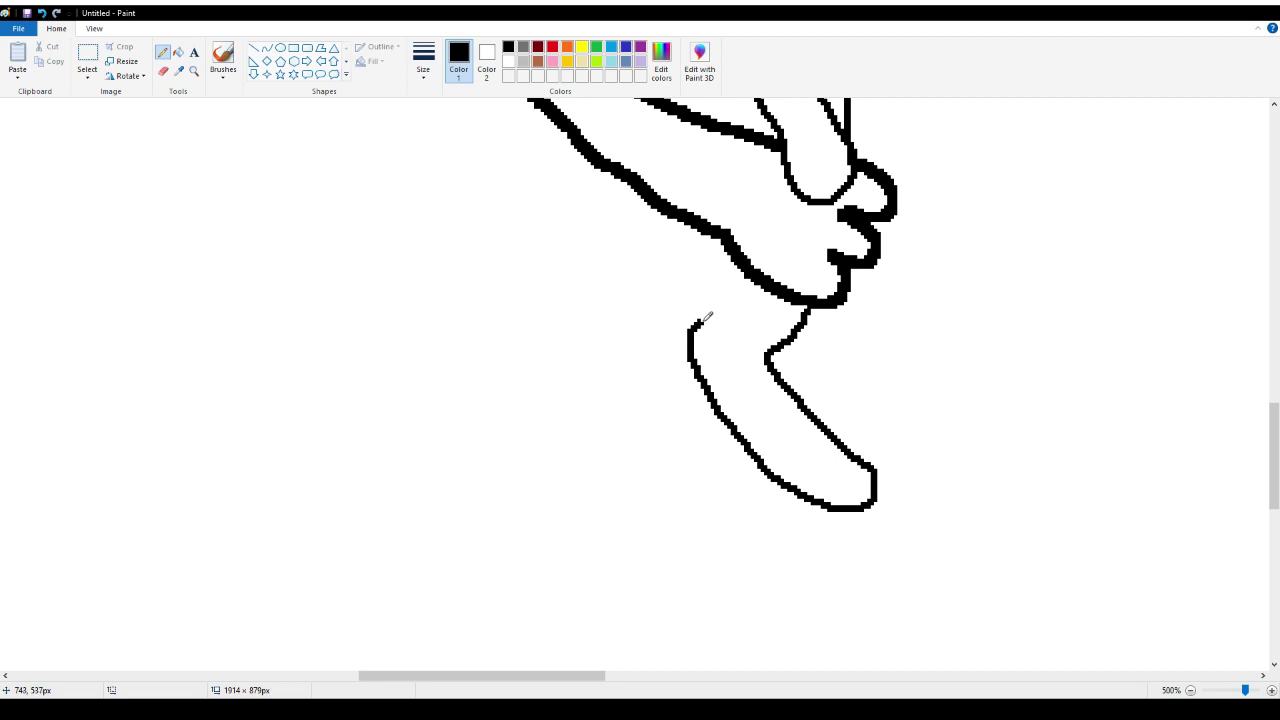
Draw the second hind leg's outline from the underside of the lower hand down beside the first foot
scroll(705, 317, "up", 3)
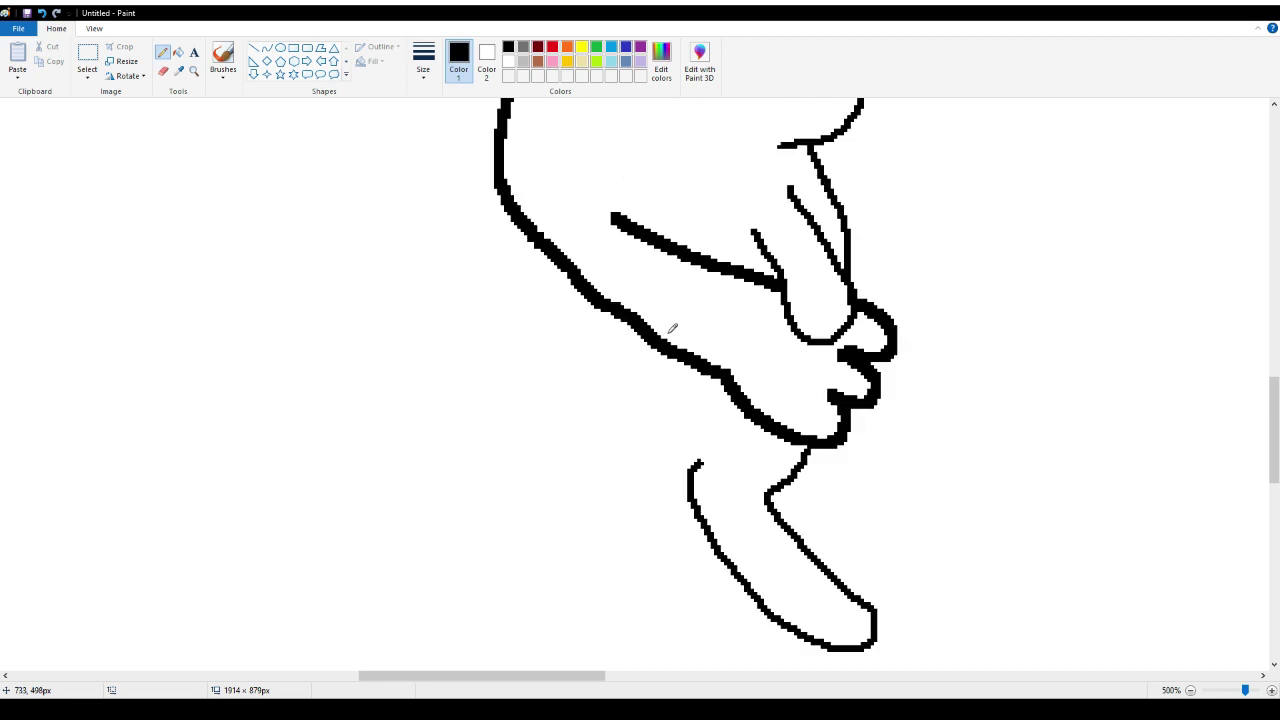
scroll(672, 323, "up", 3)
scroll(690, 340, "down", 6)
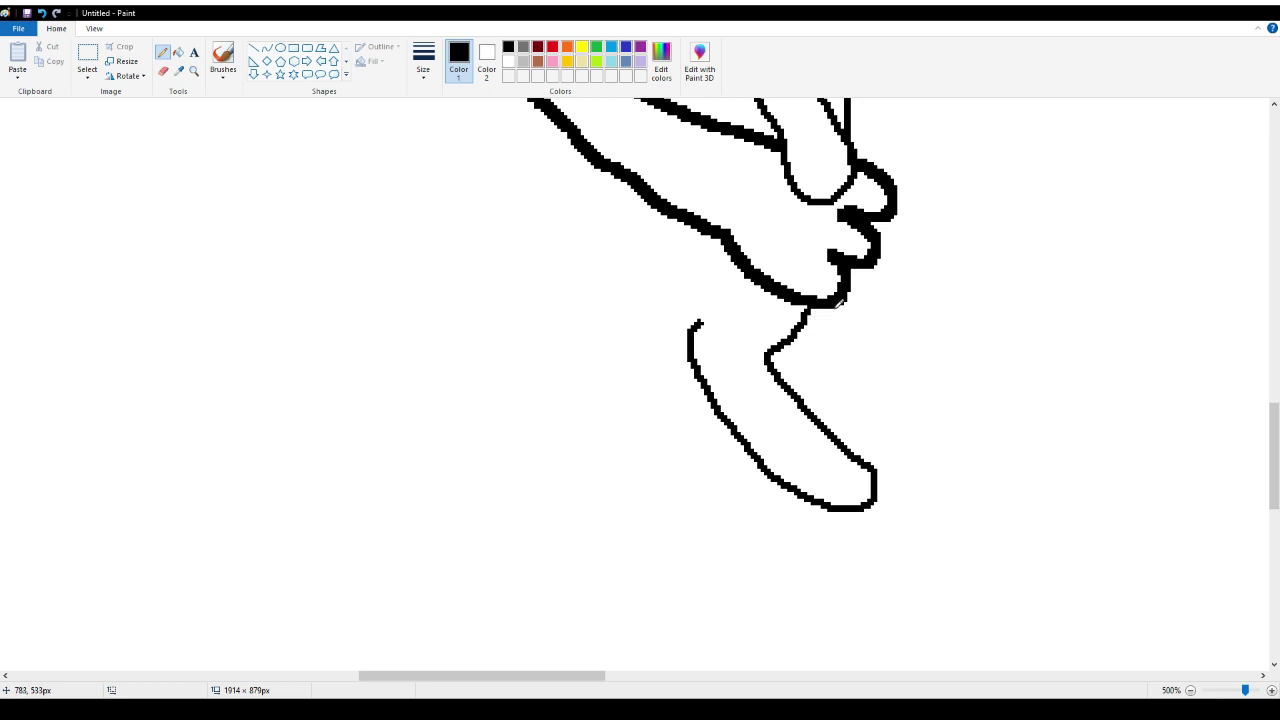
mouse_move(843, 300)
left_mouse_down()
mouse_move(819, 373)
mouse_move(918, 472)
mouse_move(918, 486)
mouse_move(886, 497)
left_mouse_up()
Draw a small triangular nose at the tip of the snout and a tongue hanging beneath it
scroll(838, 382, "up", 6)
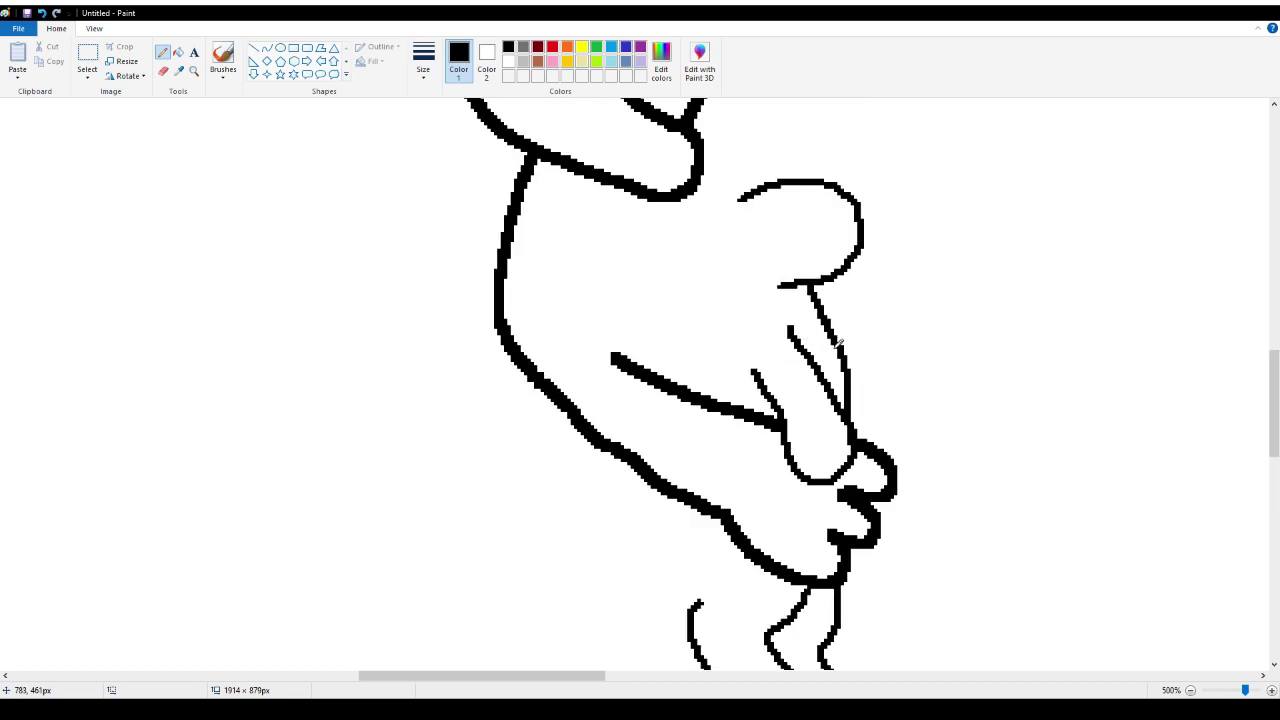
scroll(828, 316, "up", 3)
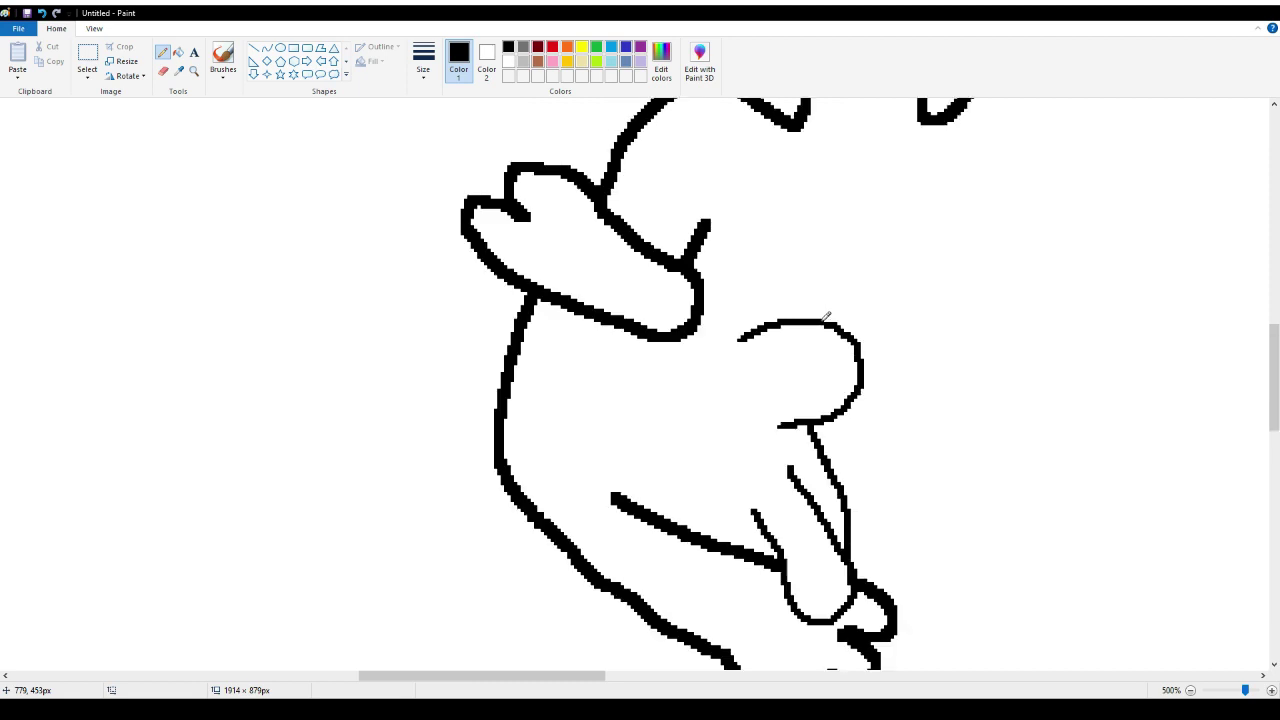
scroll(815, 323, "down", 3)
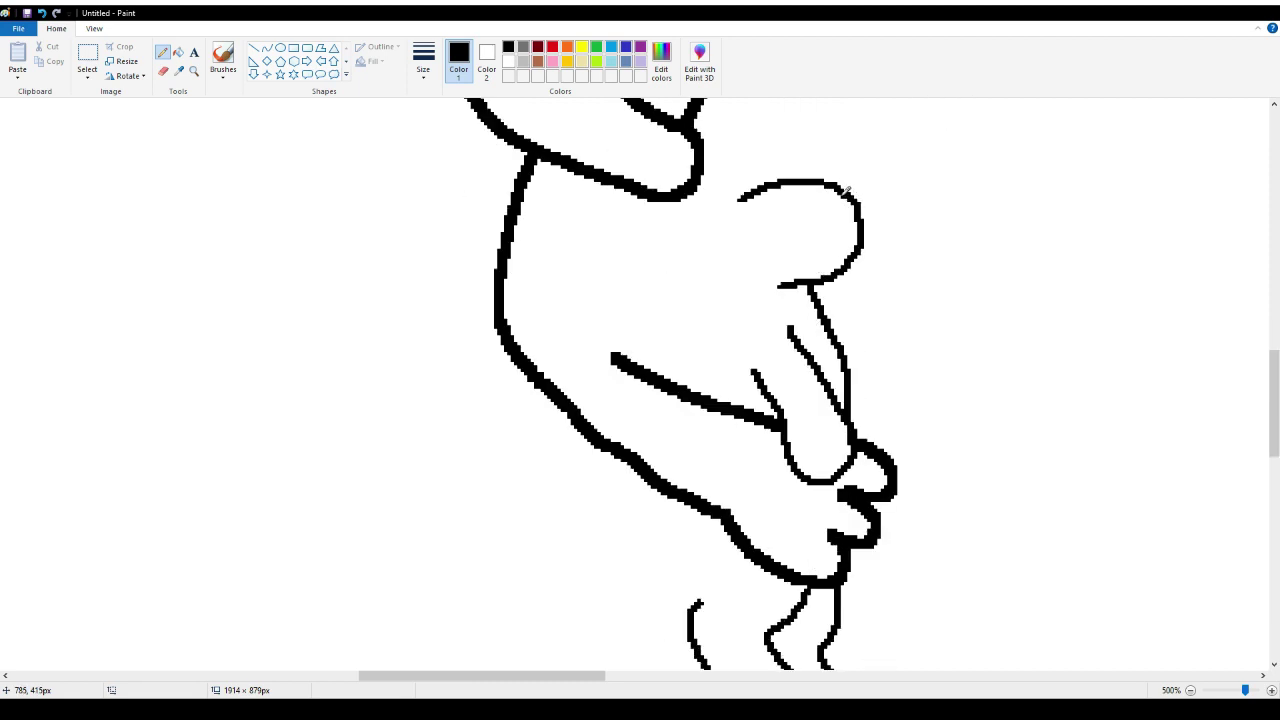
mouse_move(822, 212)
left_mouse_down()
mouse_move(858, 217)
mouse_move(864, 289)
mouse_move(847, 302)
mouse_move(840, 268)
mouse_move(855, 284)
left_mouse_up()
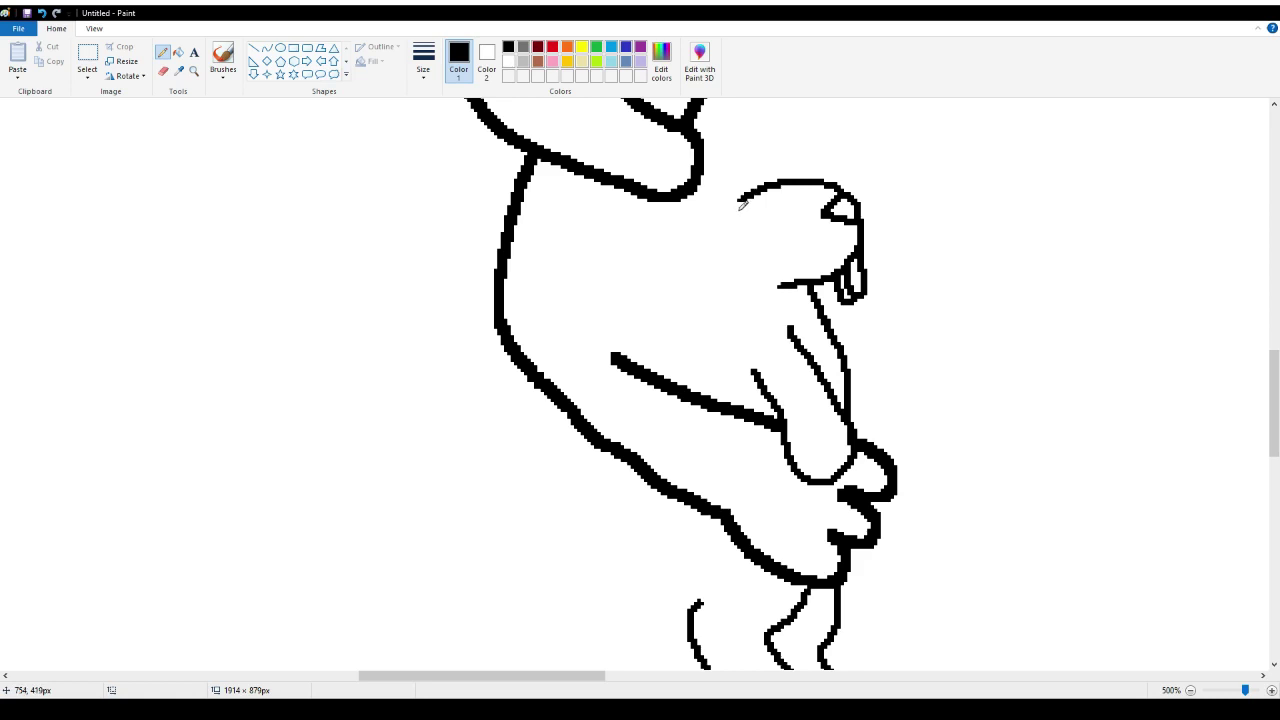
Place a thin-outlined 15 × 15 px circle as the animal's eye, just below the rear end of the upper snout line
left_click_drag(745, 202, 727, 253)
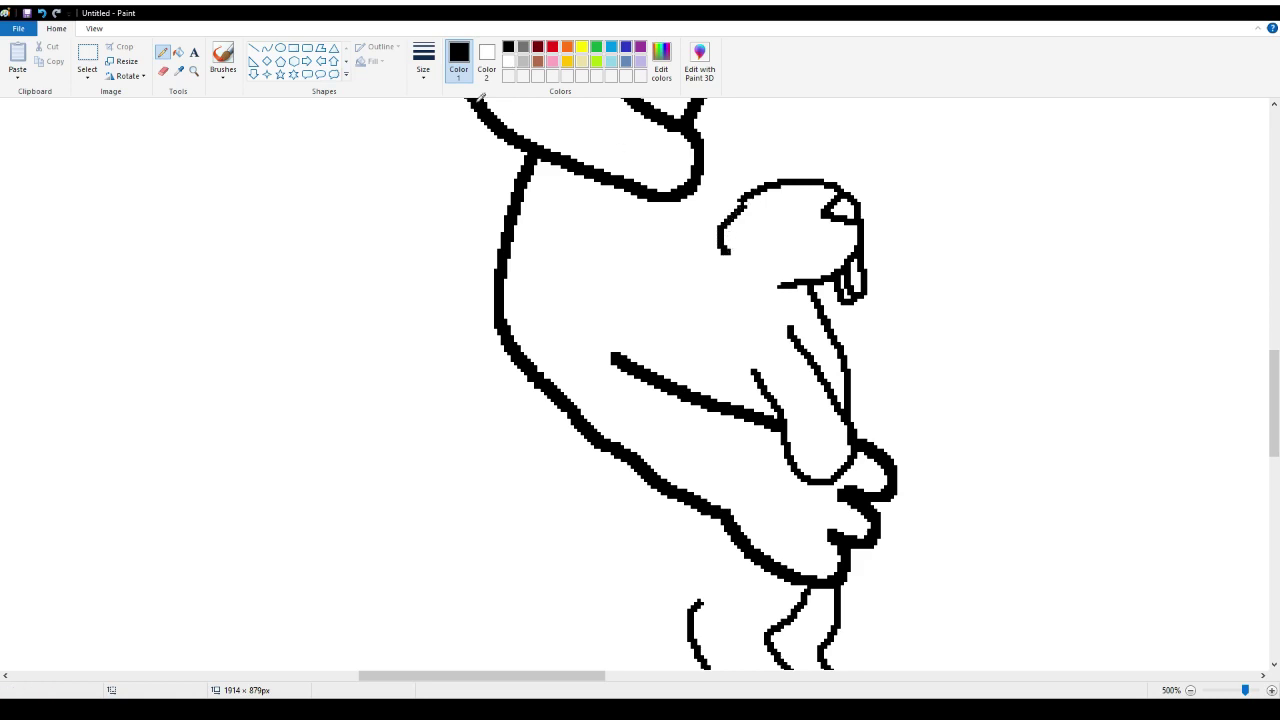
left_click(46, 12)
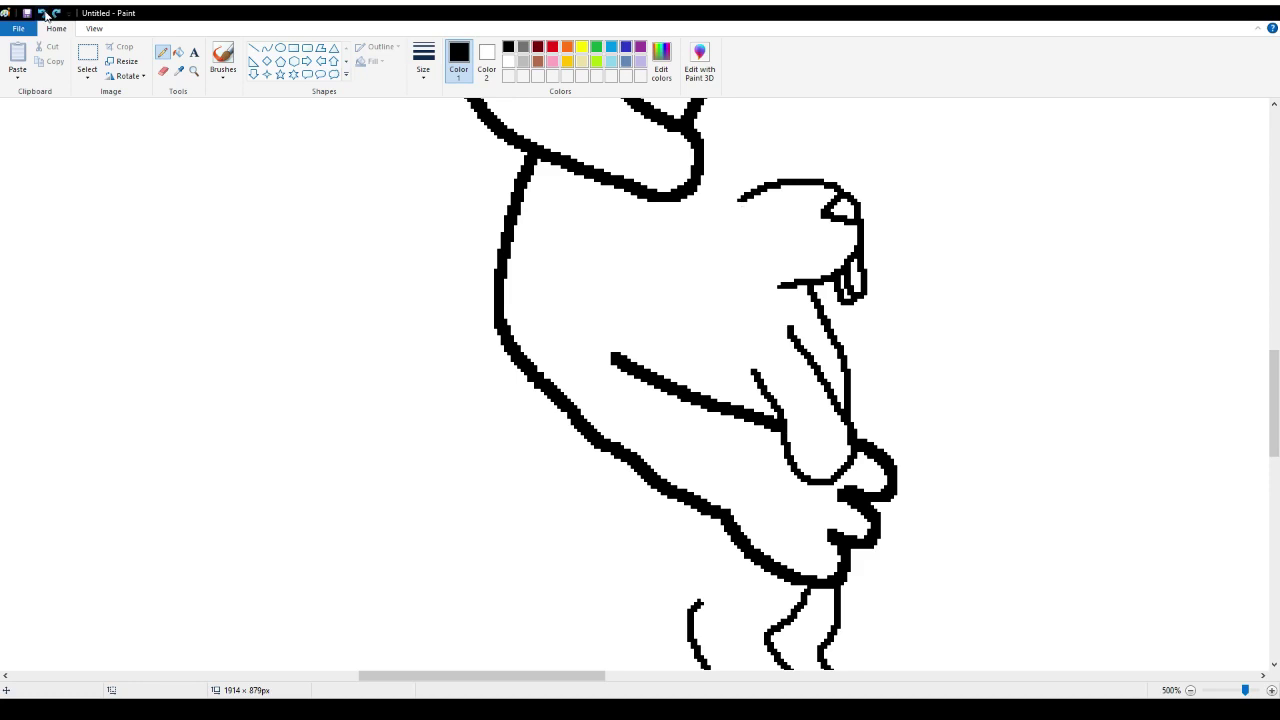
left_click(281, 47)
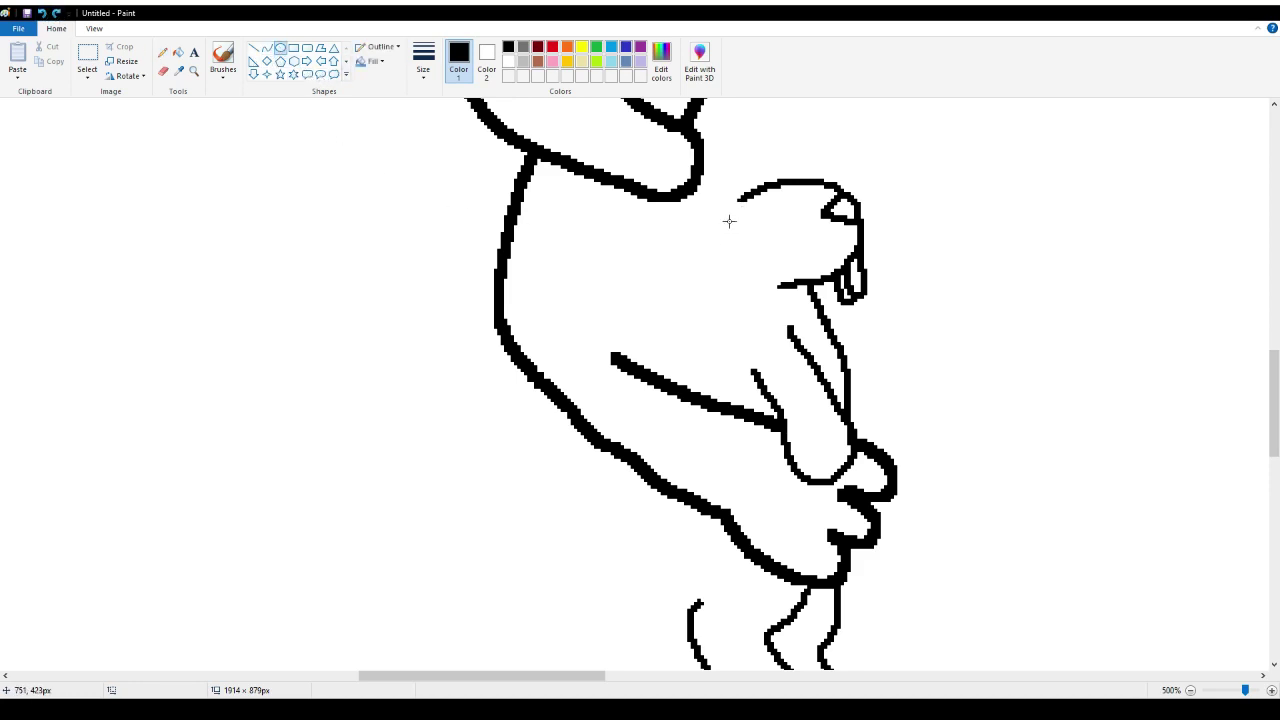
left_click_drag(729, 221, 778, 272)
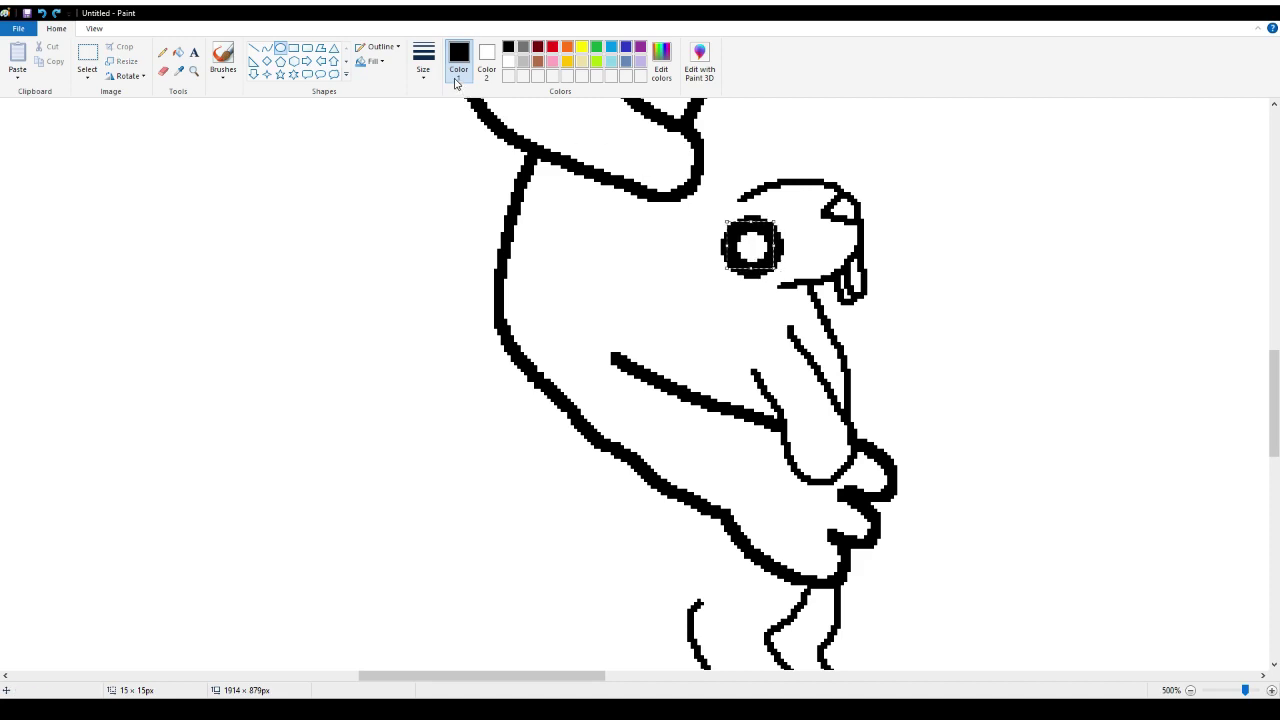
key("ctrl+minus")
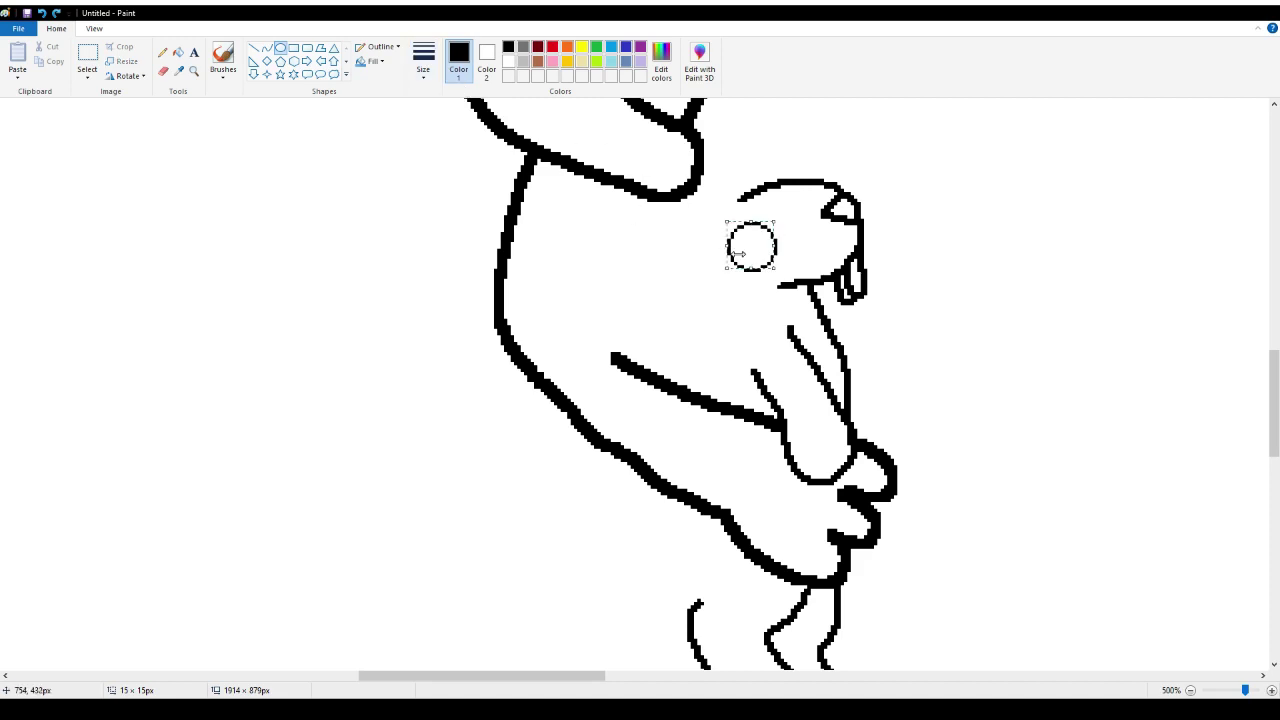
key("ctrl+plus")
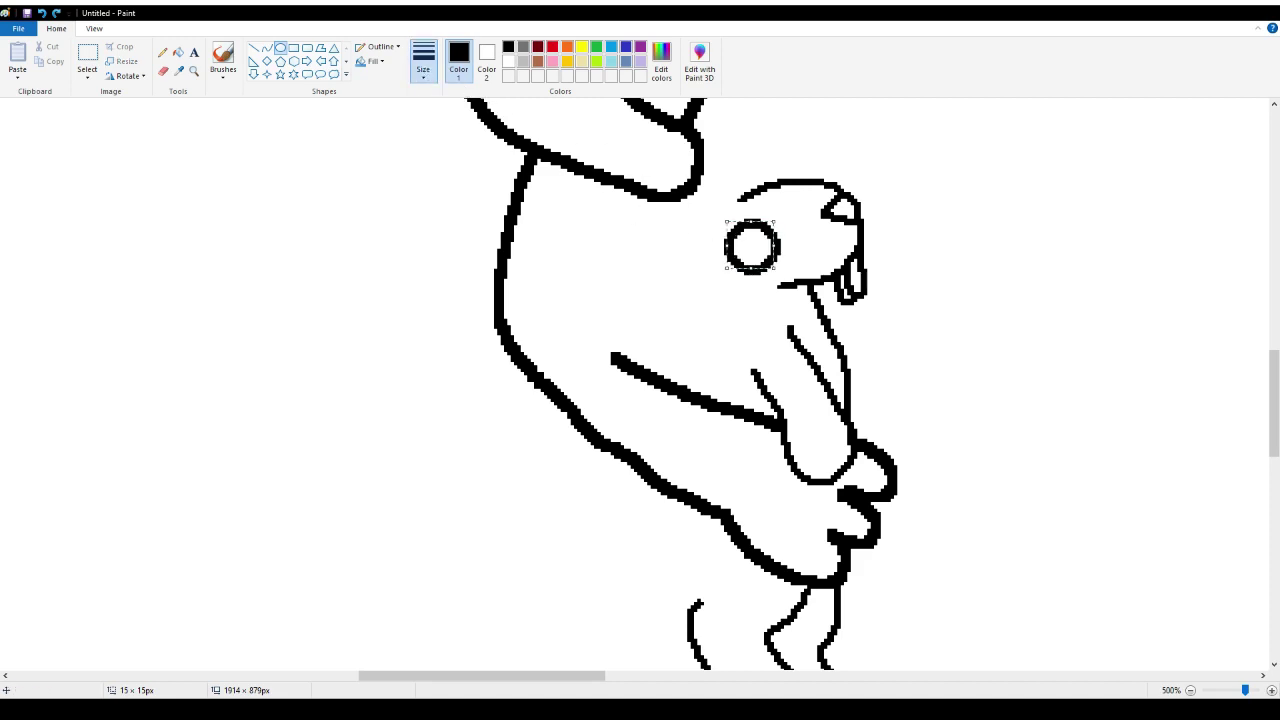
key("ctrl+minus")
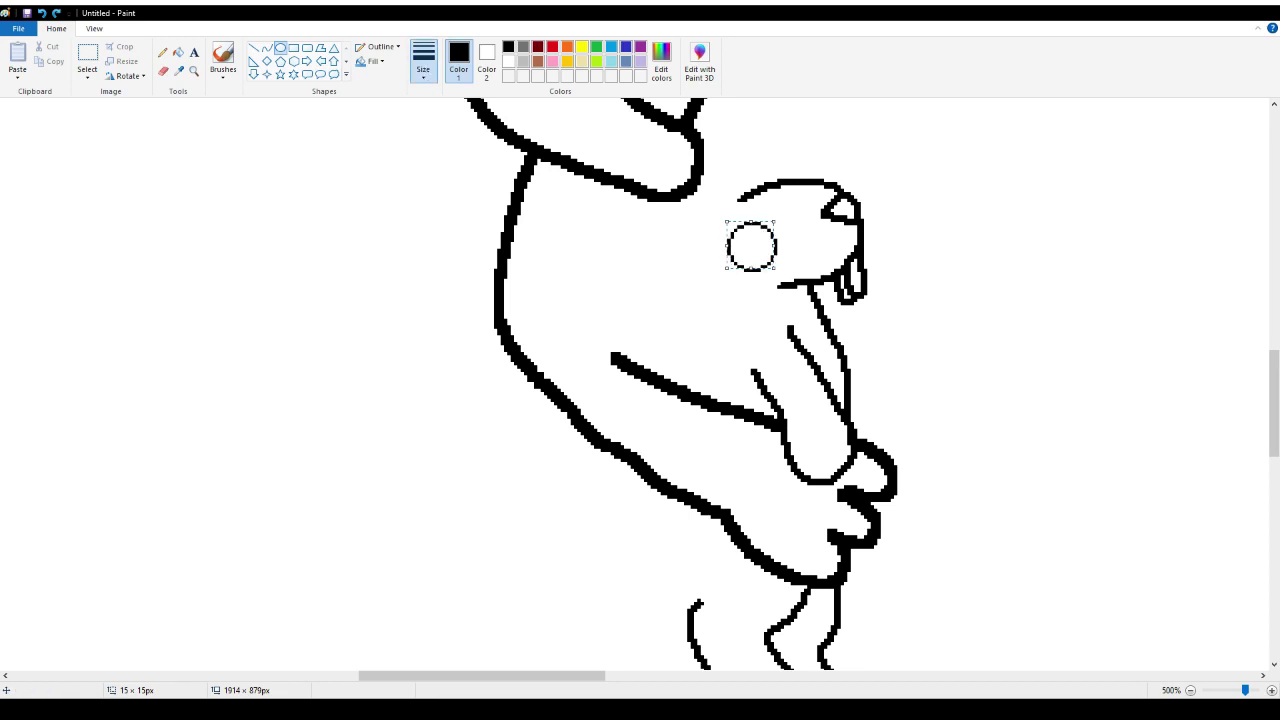
key("ctrl+plus")
key("ctrl+minus")
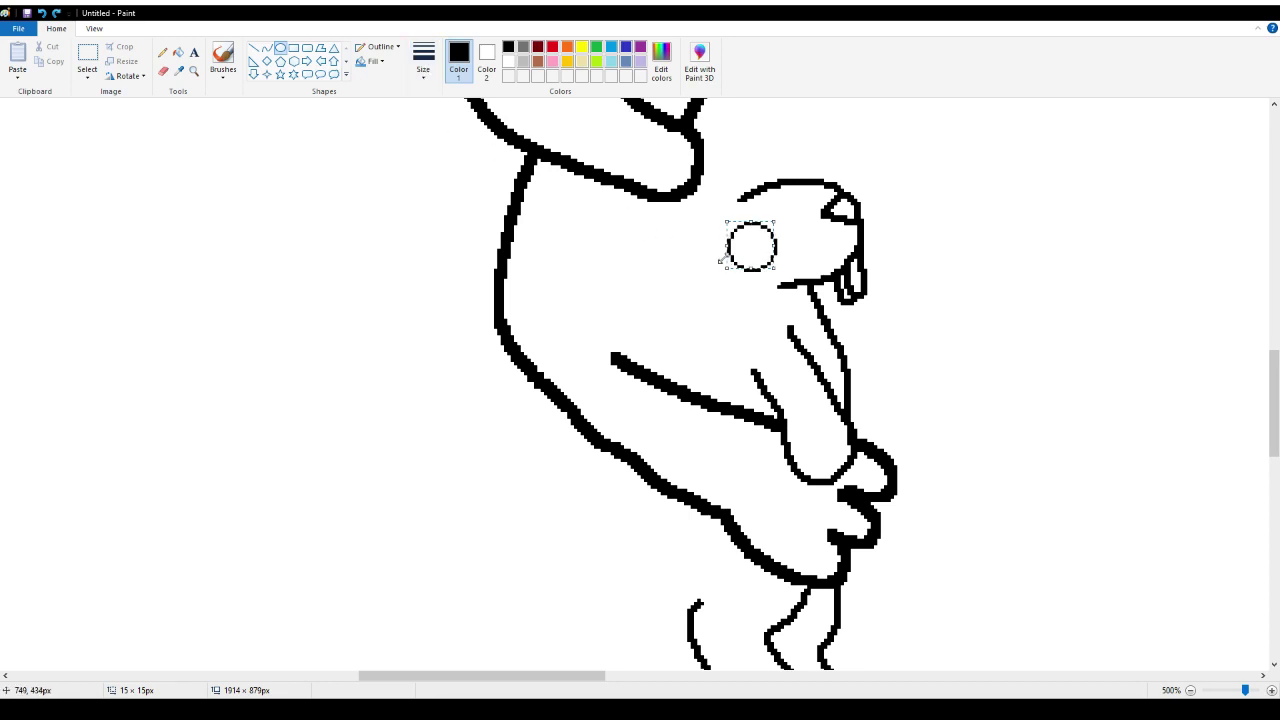
left_click_drag(750, 246, 728, 236)
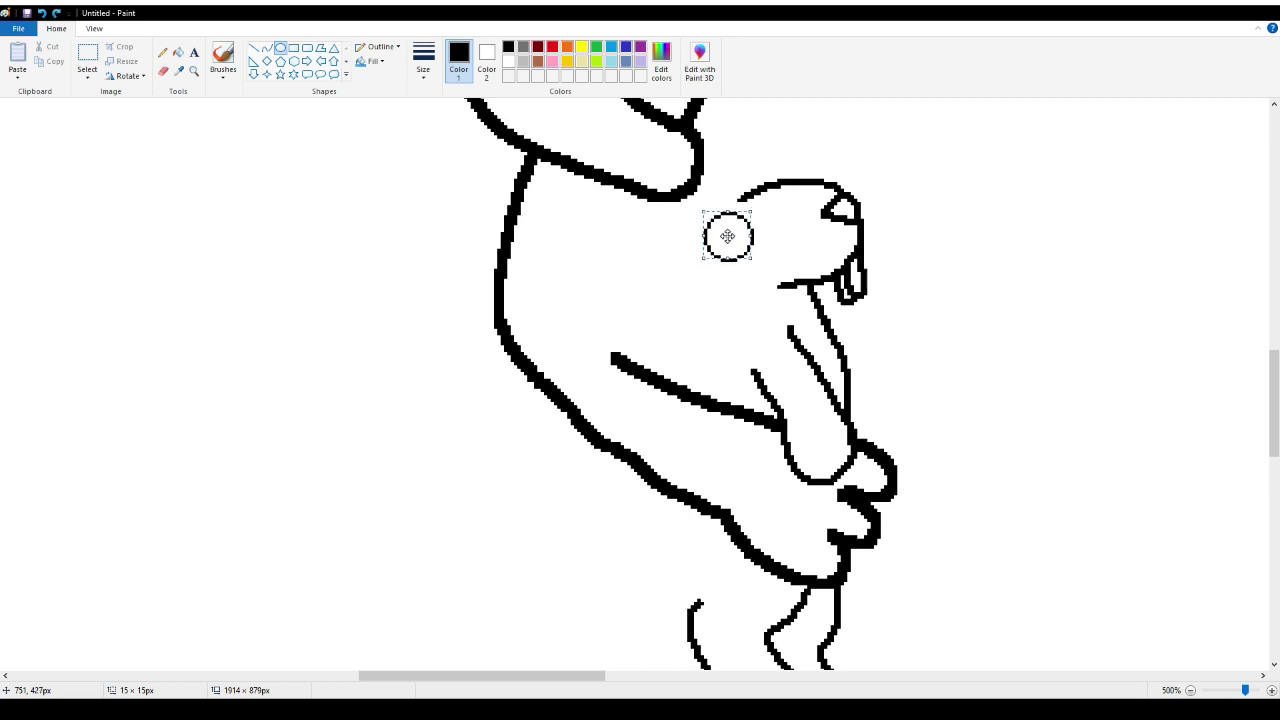
left_click_drag(727, 236, 728, 233)
left_click(666, 218)
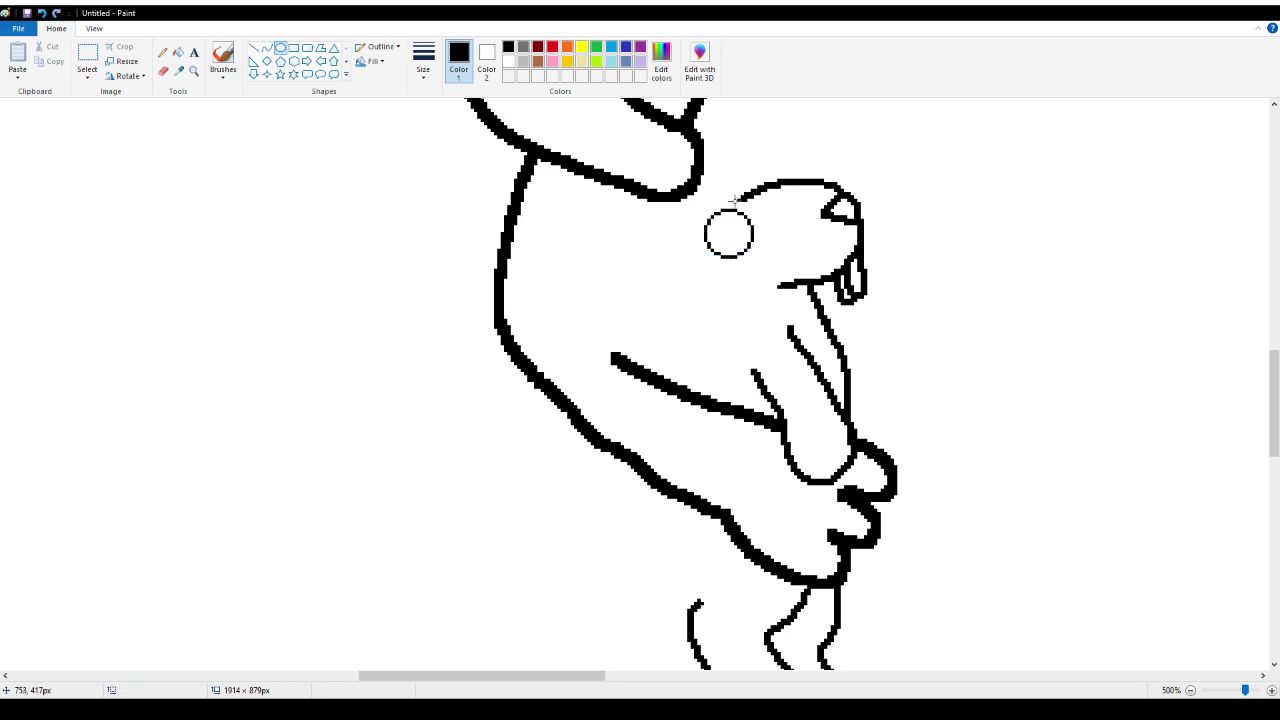
Extend the upper snout line over the eye and back beneath the upper hand as the top of the animal's head
left_click_drag(742, 197, 712, 211)
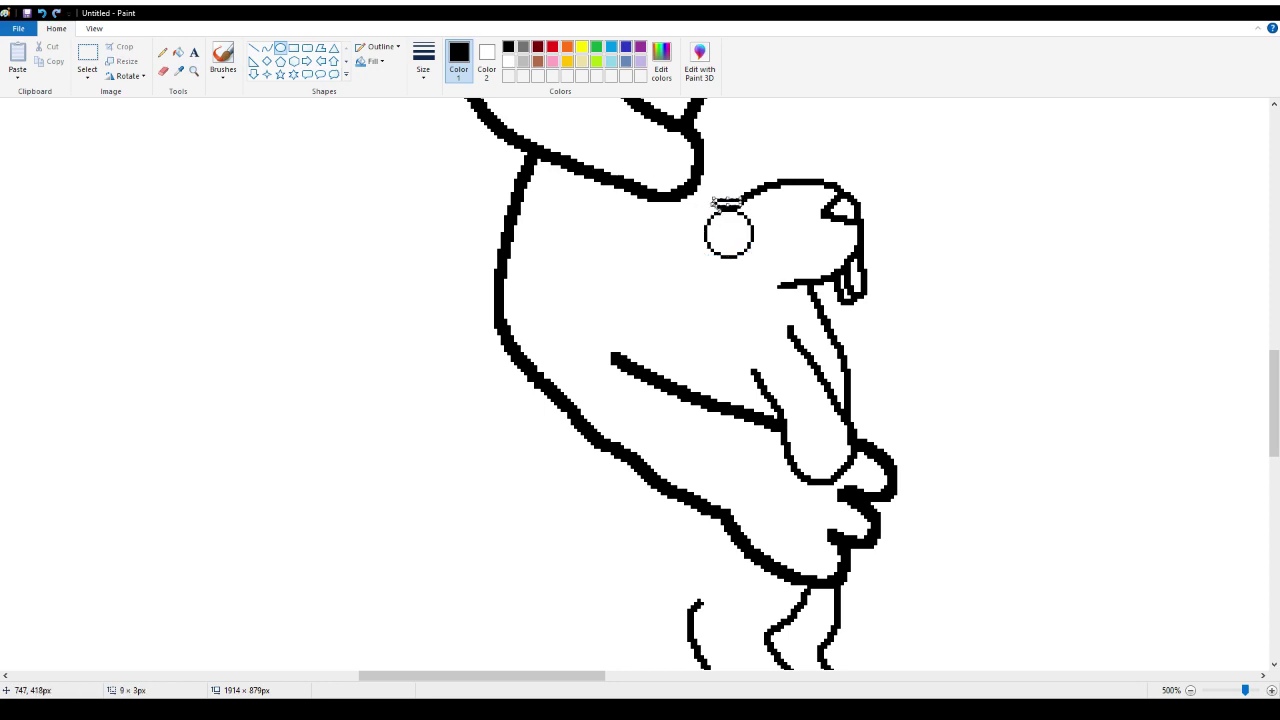
left_click(41, 12)
left_click(163, 52)
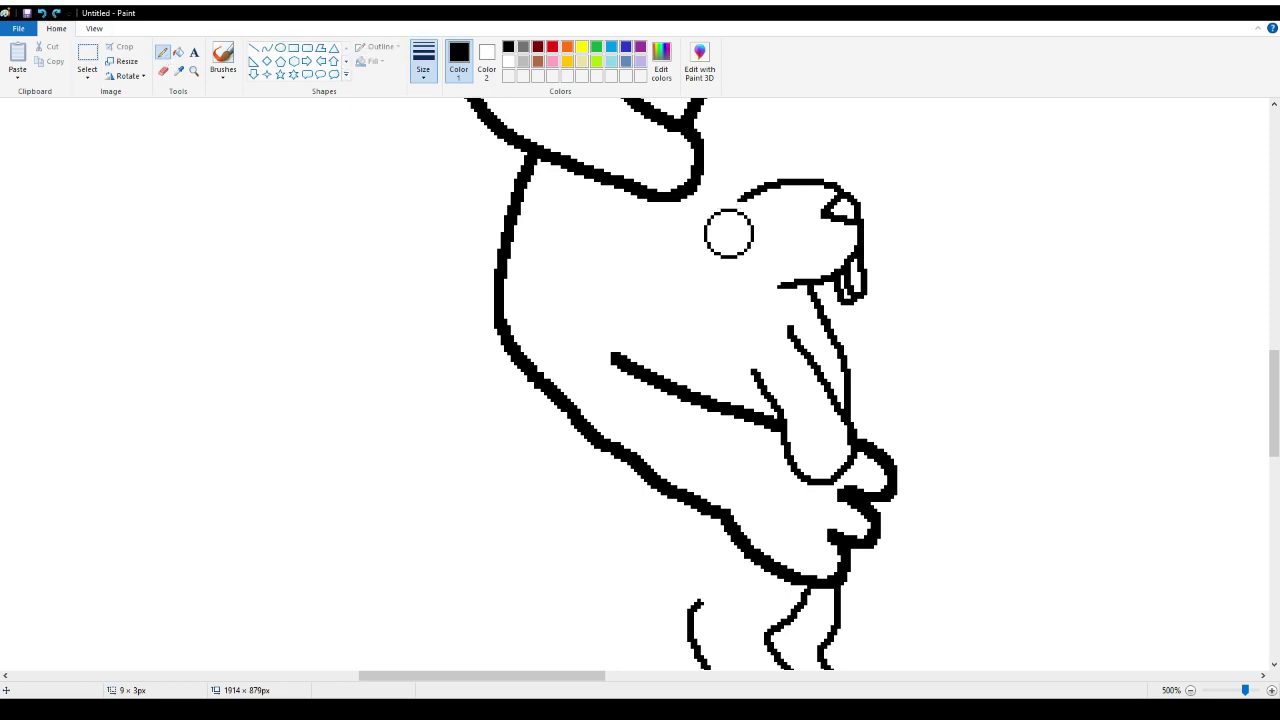
mouse_move(742, 192)
left_mouse_down()
mouse_move(703, 211)
mouse_move(522, 172)
mouse_move(524, 200)
mouse_move(532, 176)
mouse_move(517, 205)
left_mouse_up()
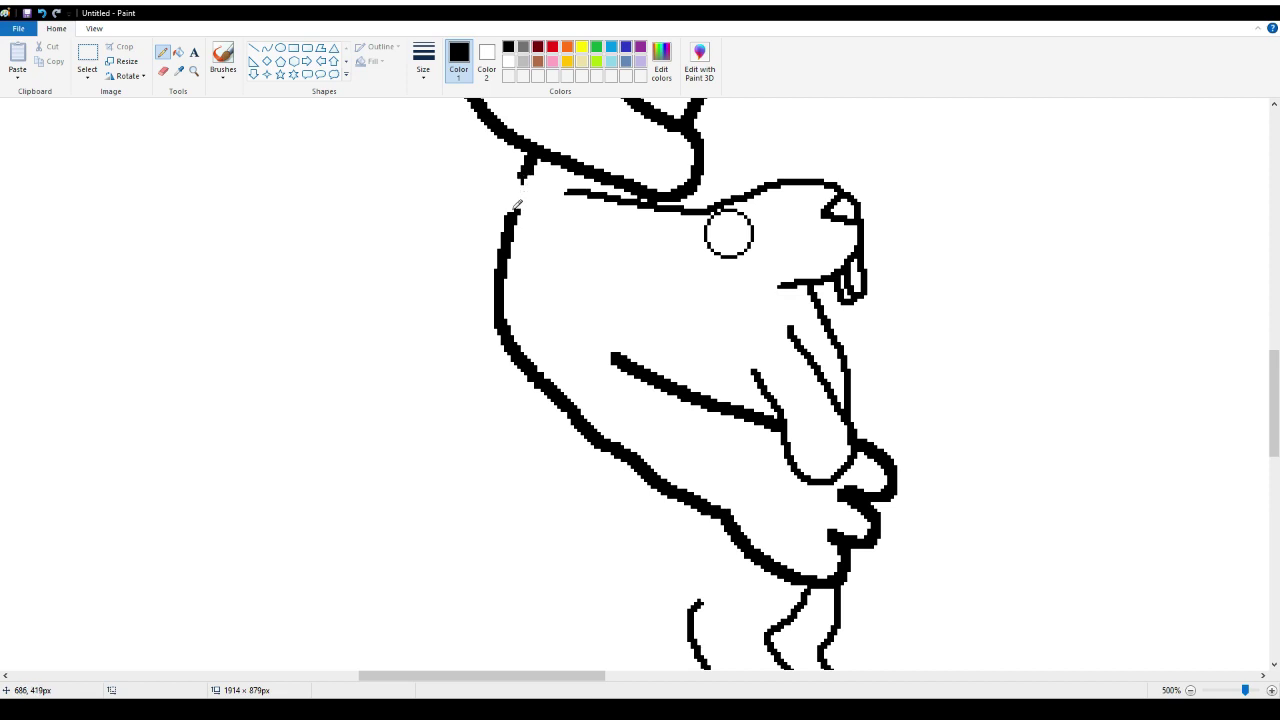
left_click_drag(527, 162, 510, 240)
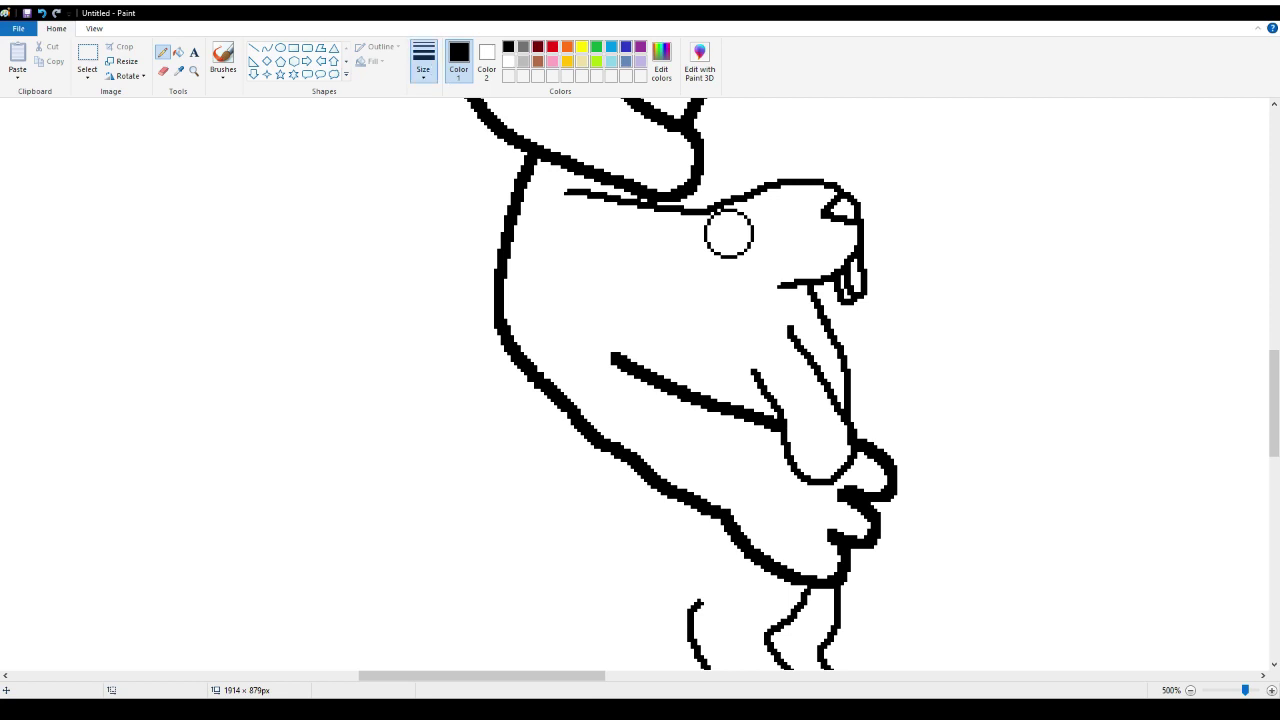
mouse_move(508, 236)
left_mouse_down()
mouse_move(533, 176)
mouse_move(528, 216)
mouse_move(512, 236)
left_mouse_up()
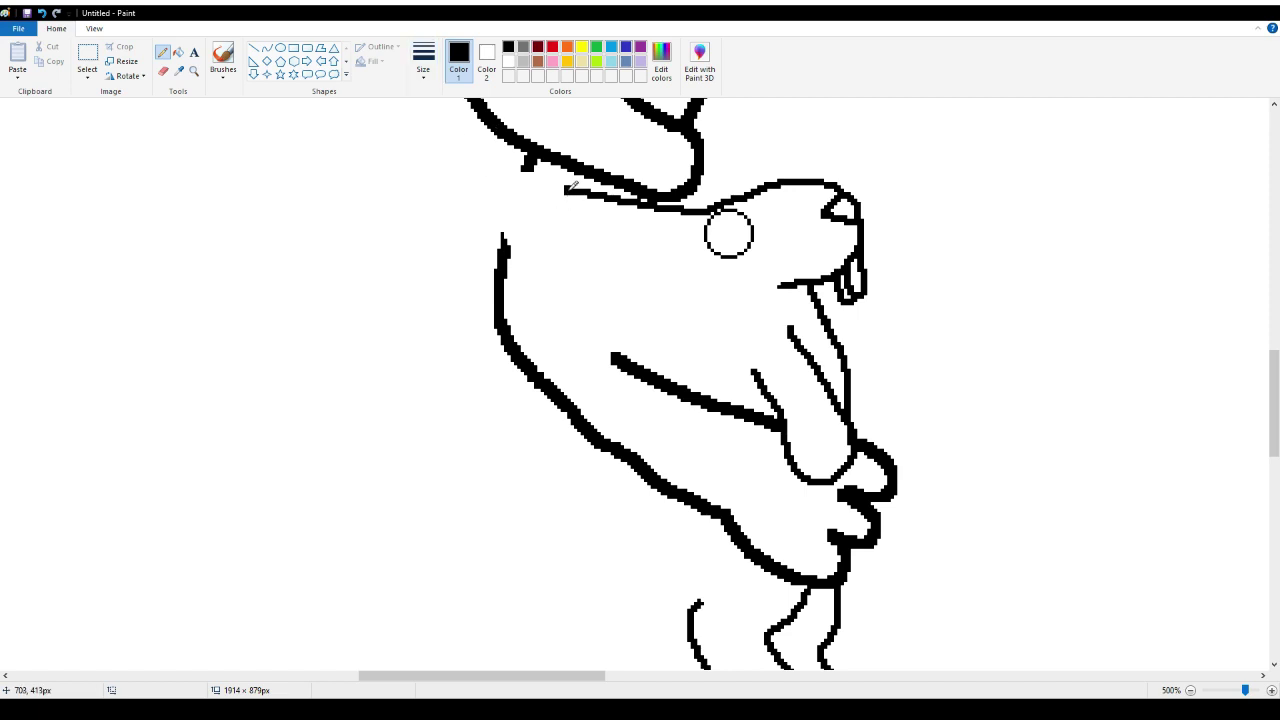
mouse_move(567, 189)
left_mouse_down()
mouse_move(491, 192)
mouse_move(530, 232)
left_mouse_up()
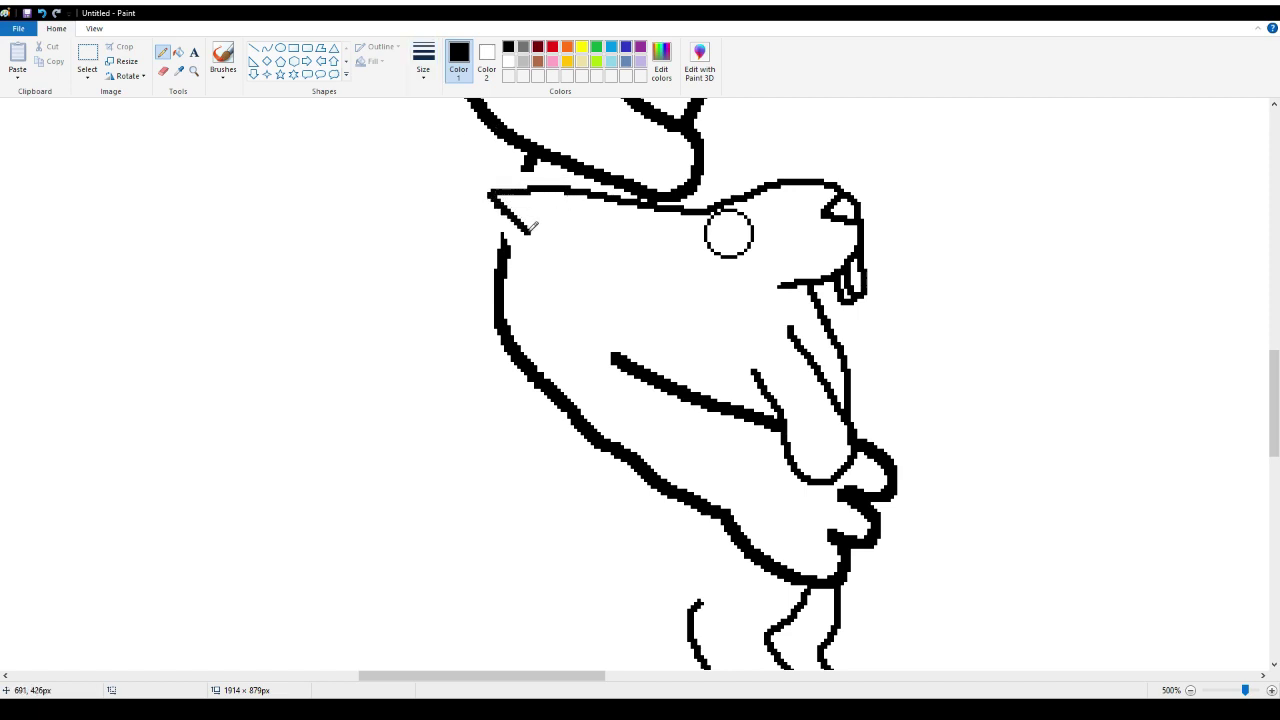
left_click(41, 13)
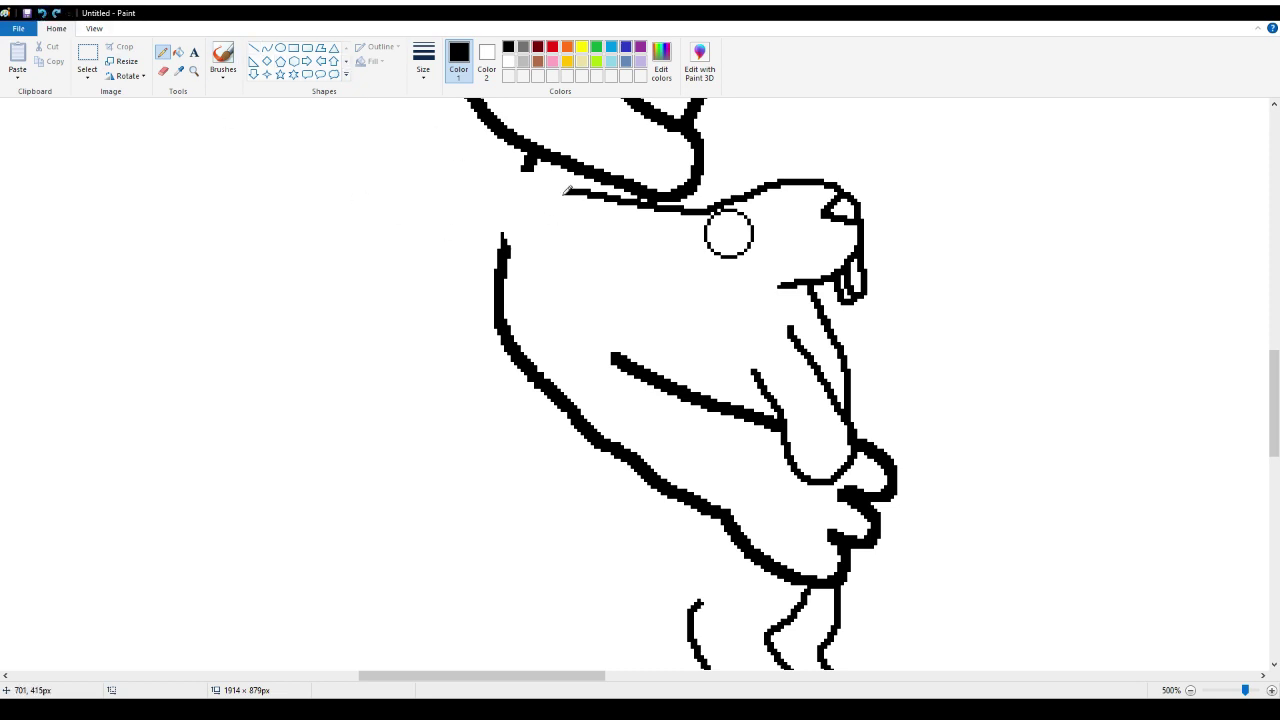
Draw the animal's long rounded ear swept back from the head, and the neck line from its underside down to the lower arm
mouse_move(566, 189)
left_mouse_down()
mouse_move(506, 212)
mouse_move(512, 232)
mouse_move(572, 265)
mouse_move(682, 261)
left_mouse_up()
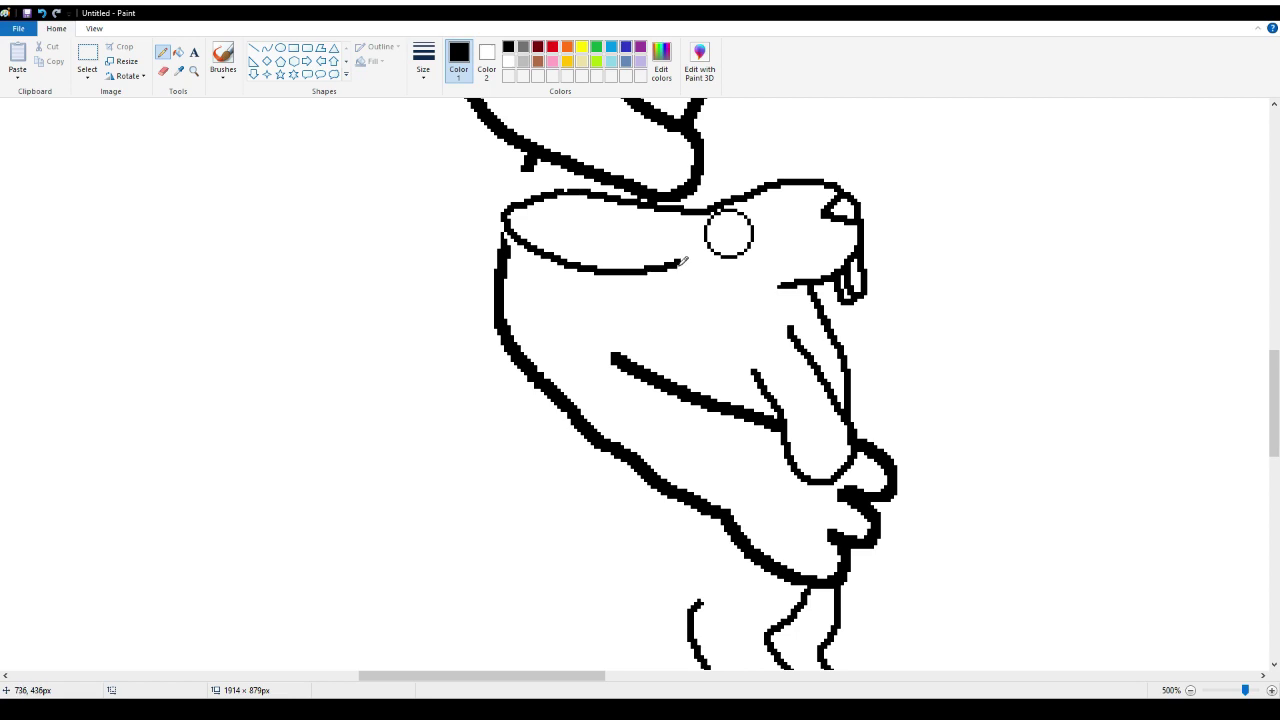
left_click_drag(676, 264, 664, 372)
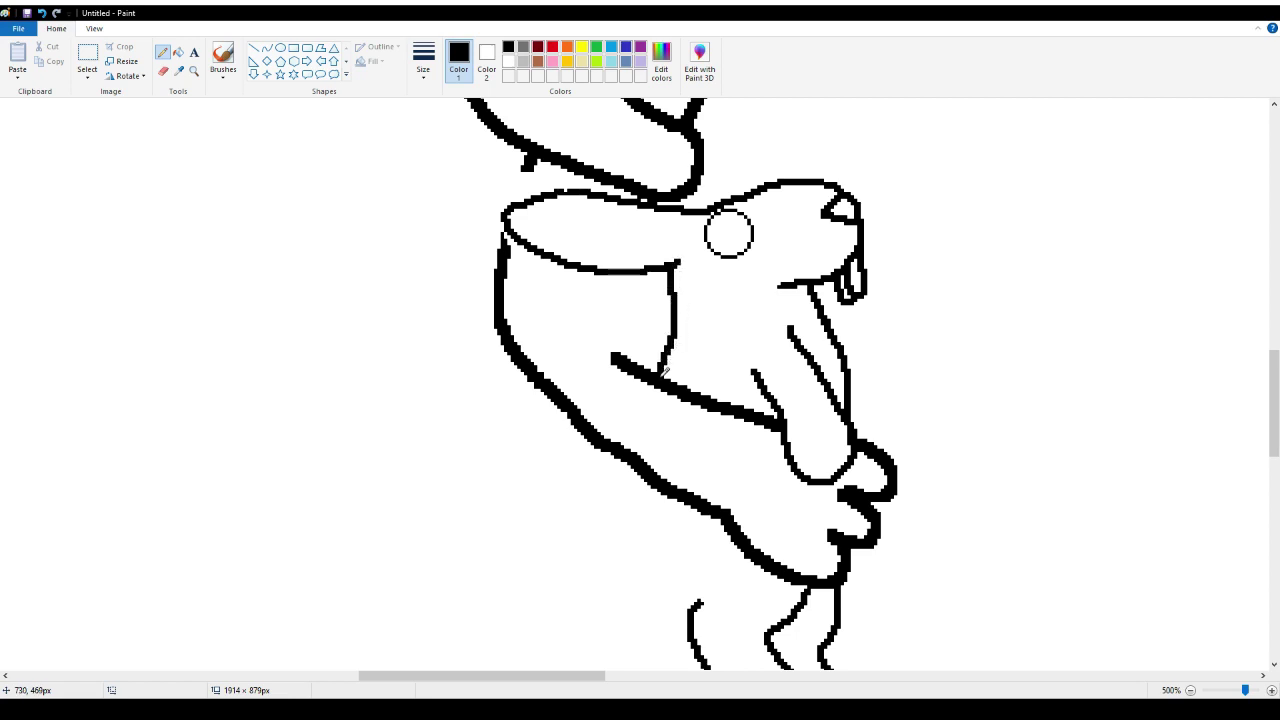
Draw the animal's rounded rump beneath the lower arm down to the hind leg, and add a short pointed tail behind it
scroll(655, 379, "down", 3)
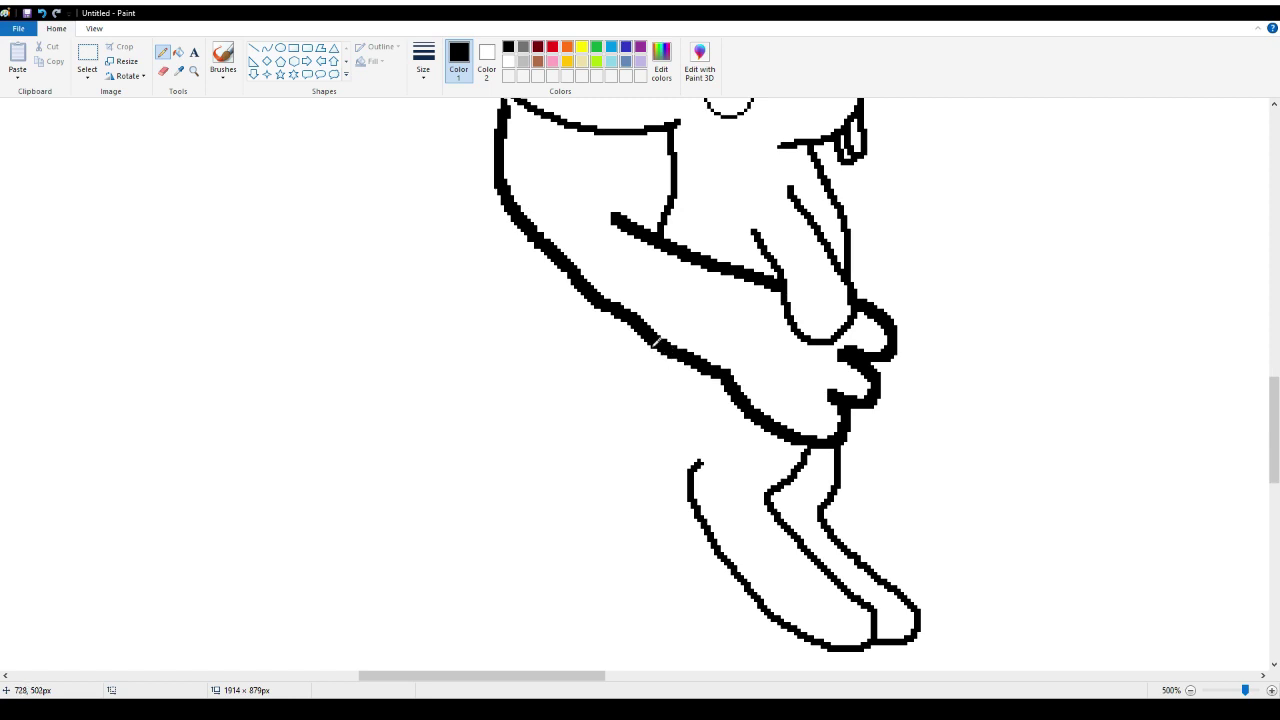
mouse_move(652, 341)
left_mouse_down()
mouse_move(636, 413)
mouse_move(658, 458)
mouse_move(698, 463)
left_mouse_up()
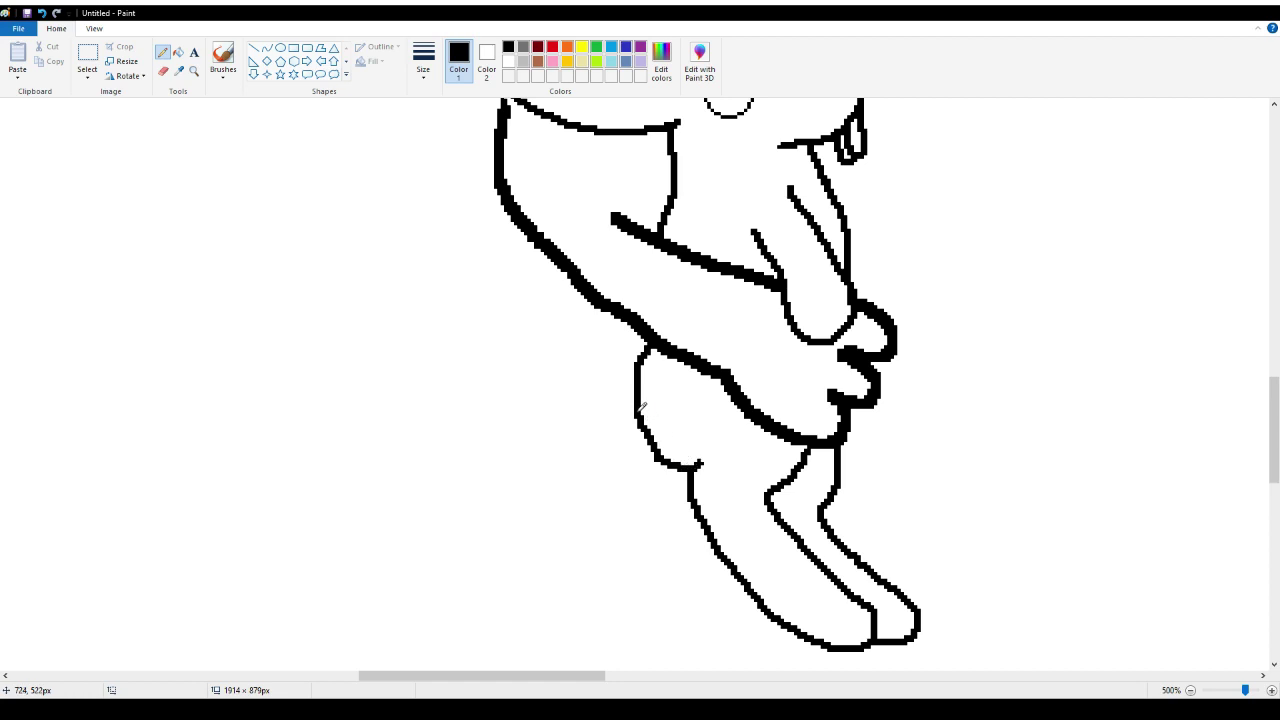
mouse_move(638, 408)
left_mouse_down()
mouse_move(603, 381)
mouse_move(595, 401)
mouse_move(607, 453)
mouse_move(639, 477)
mouse_move(676, 464)
left_mouse_up()
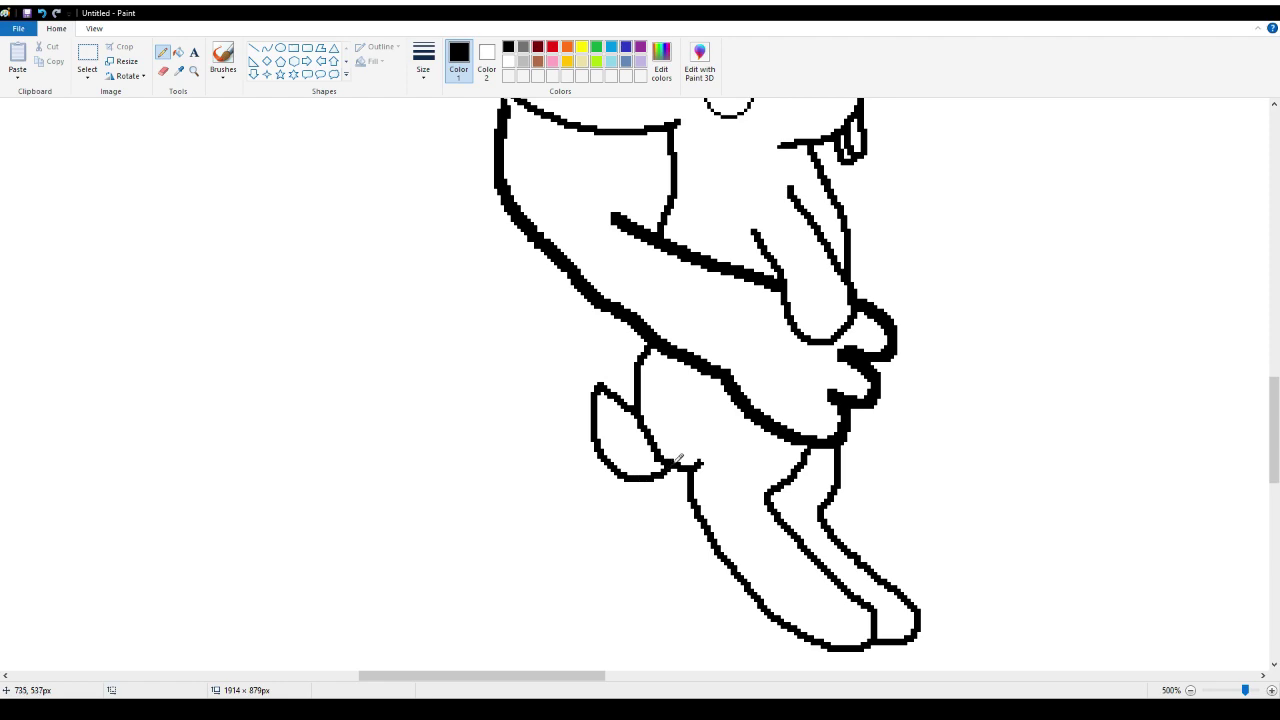
Draw the elongated inner-ear outline inside the ear and add short dividing lines across the upper and lower rims near its tip
scroll(568, 372, "up", 5)
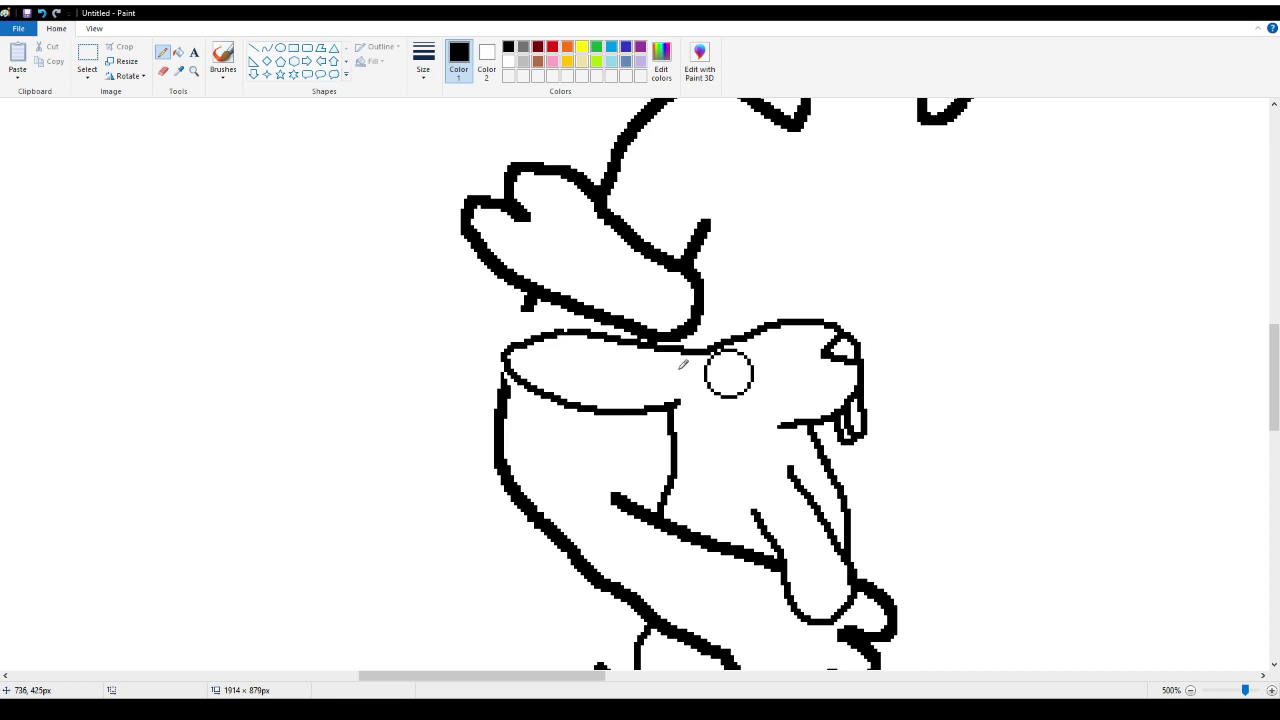
mouse_move(692, 368)
left_mouse_down()
mouse_move(565, 346)
mouse_move(537, 356)
mouse_move(558, 377)
mouse_move(634, 396)
mouse_move(692, 366)
left_mouse_up()
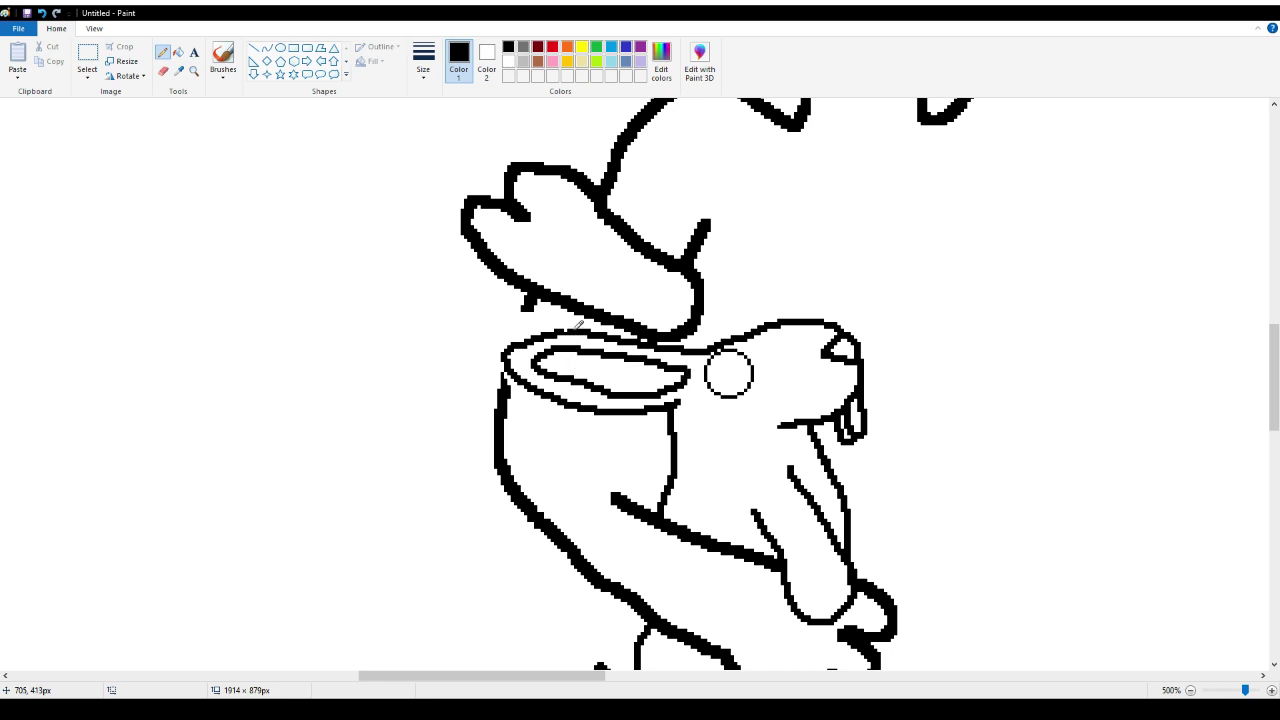
left_click_drag(578, 327, 580, 338)
left_click_drag(588, 386, 588, 404)
left_click_drag(550, 376, 550, 398)
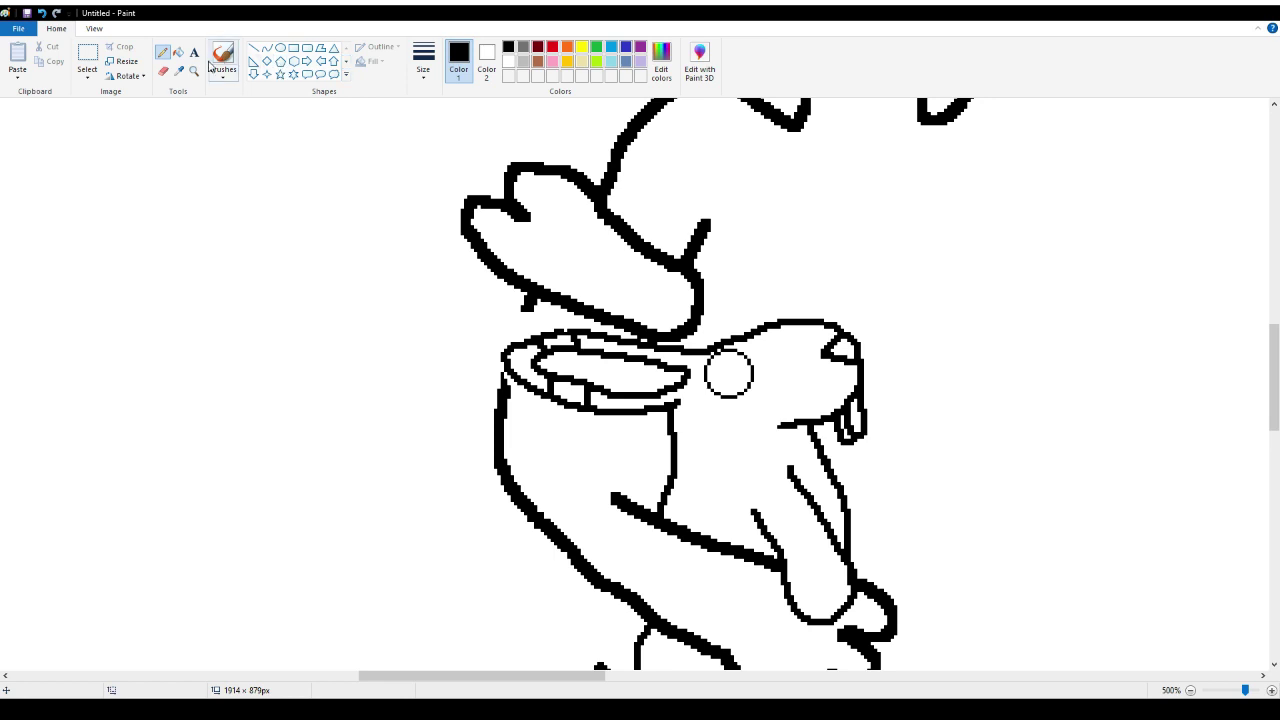
Fill the ear's rounded tip black, undoing the black fills tried in the two small rim sections beside it
left_click(178, 52)
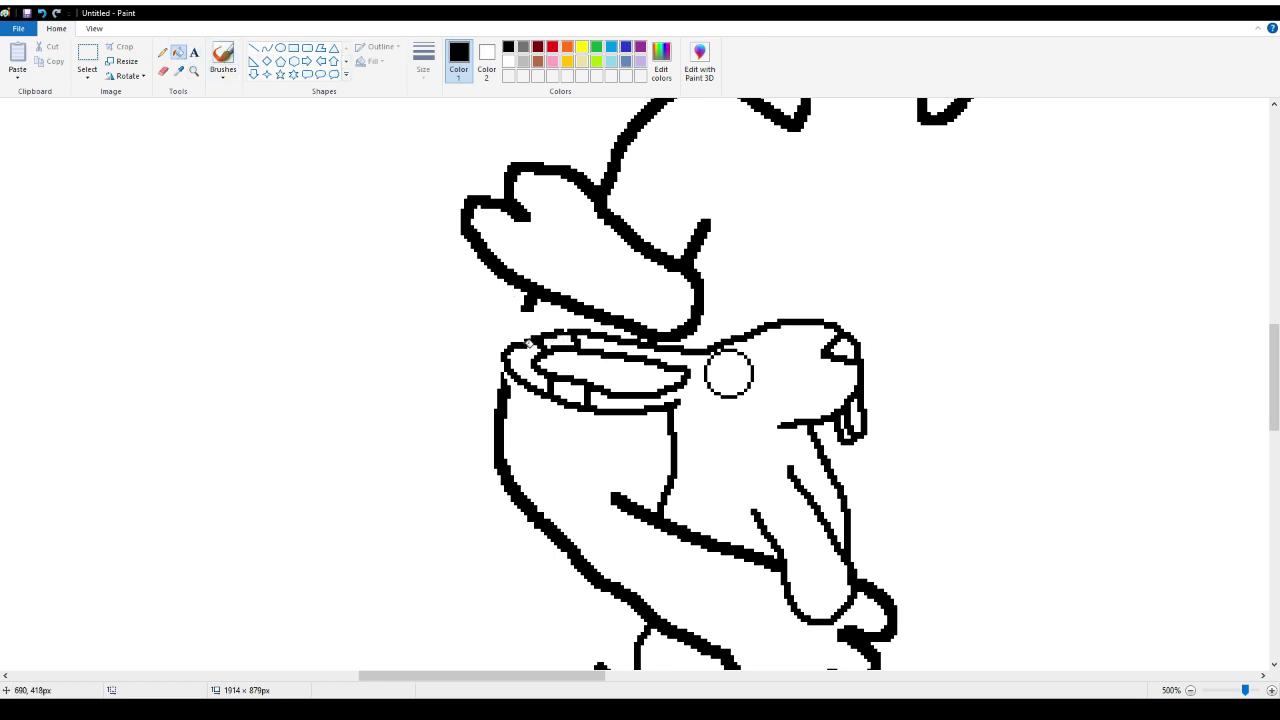
left_click(562, 339)
left_click(567, 384)
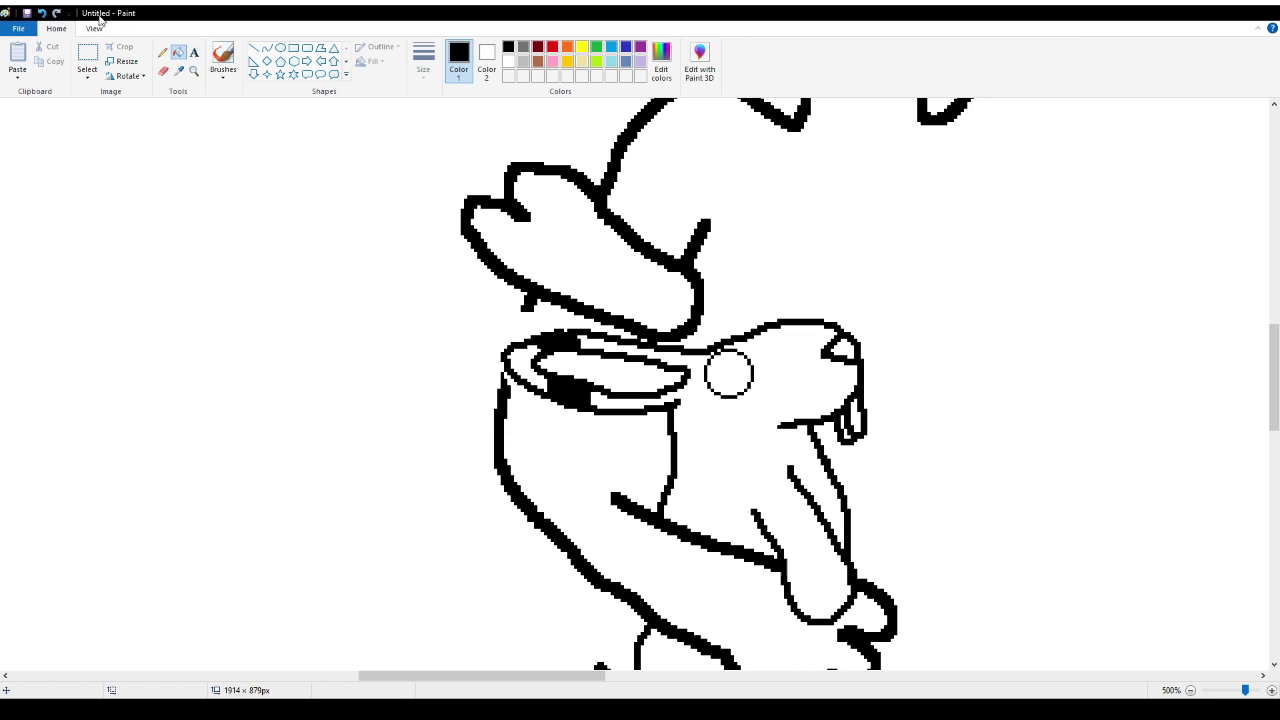
left_click(42, 13)
left_click(42, 13)
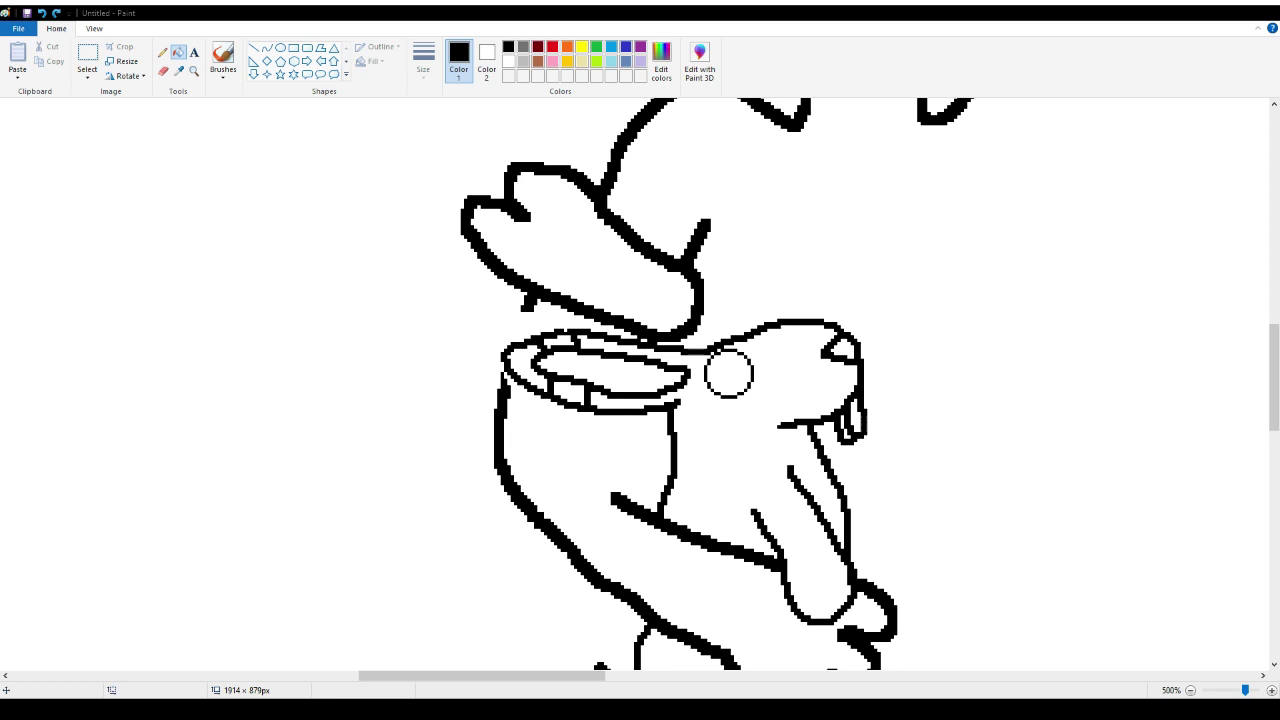
left_click(520, 362)
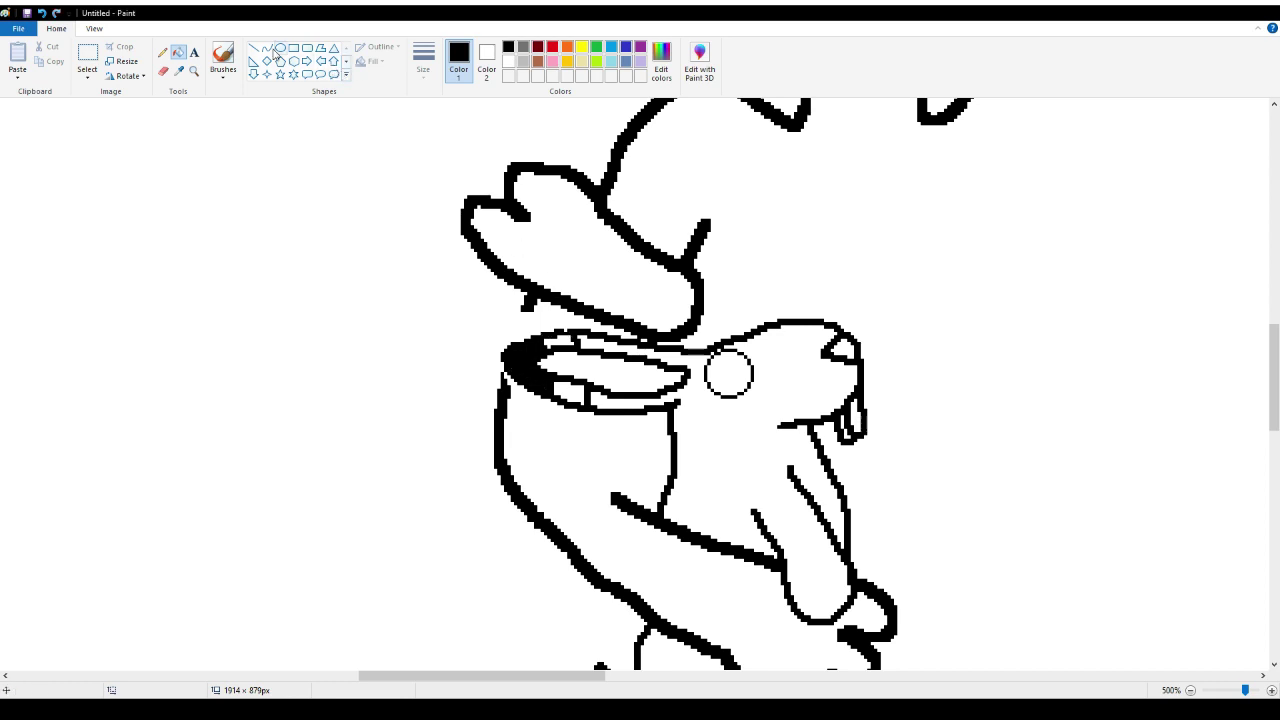
Erase the lower half of the eye circle and close it with a flat line ending in a small point at the rear corner
left_click(161, 52)
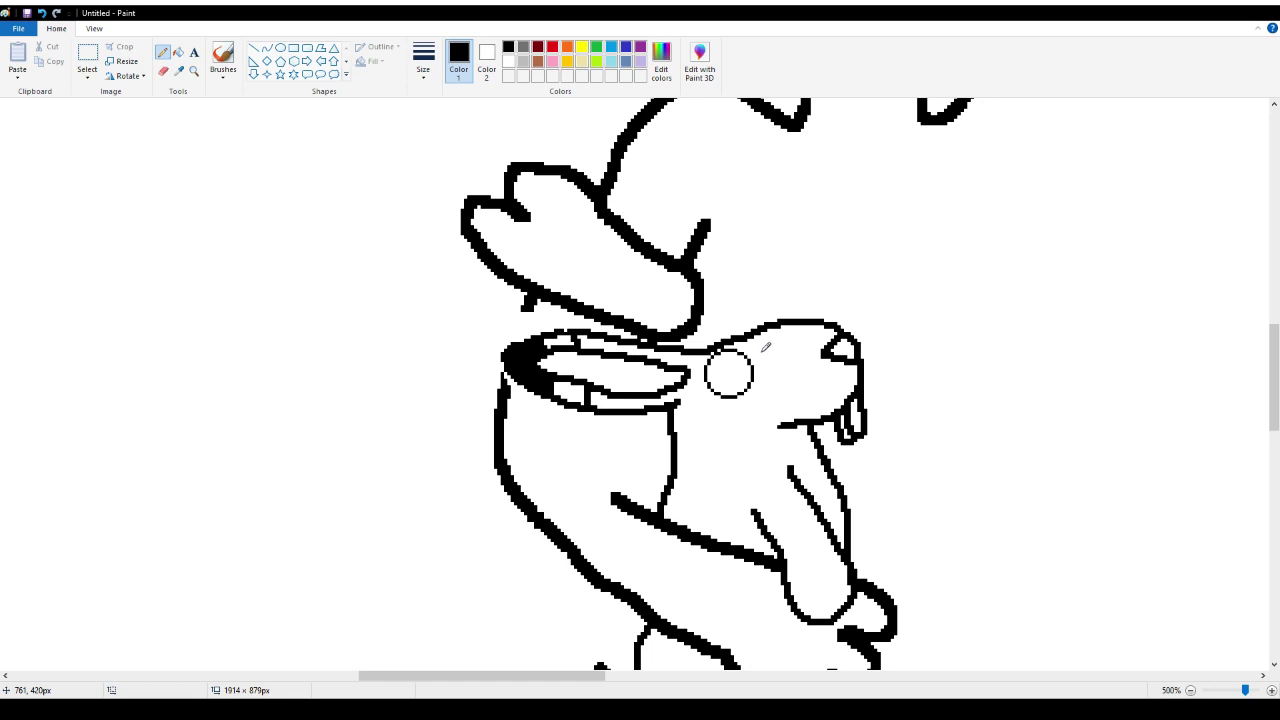
left_click(163, 72)
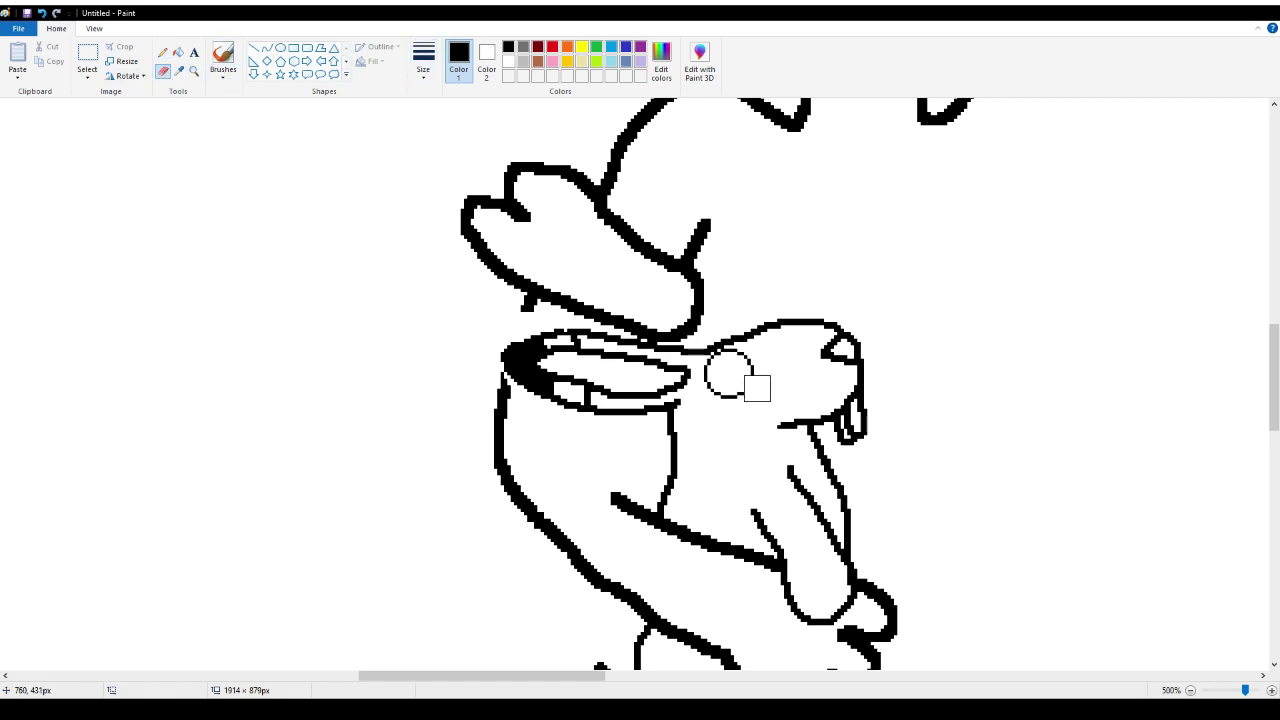
left_click_drag(750, 388, 706, 390)
left_click(163, 53)
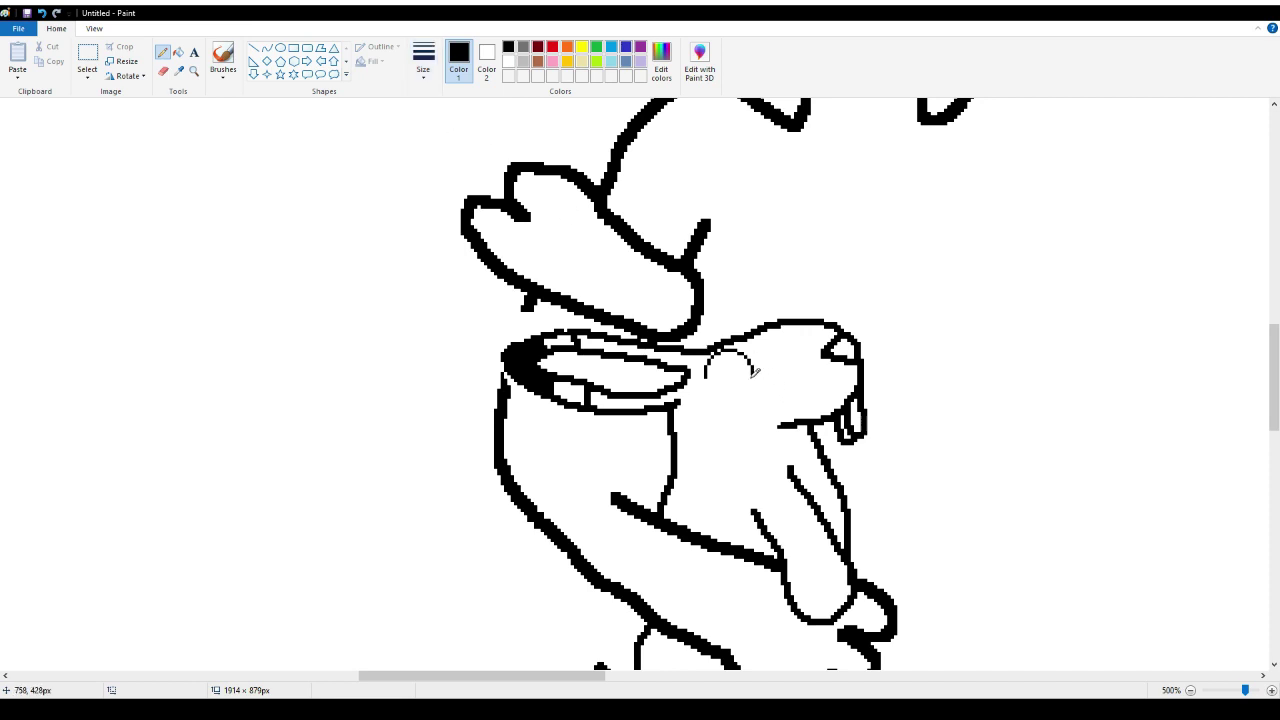
mouse_move(753, 372)
left_mouse_down()
mouse_move(710, 353)
mouse_move(704, 387)
mouse_move(752, 372)
left_mouse_up()
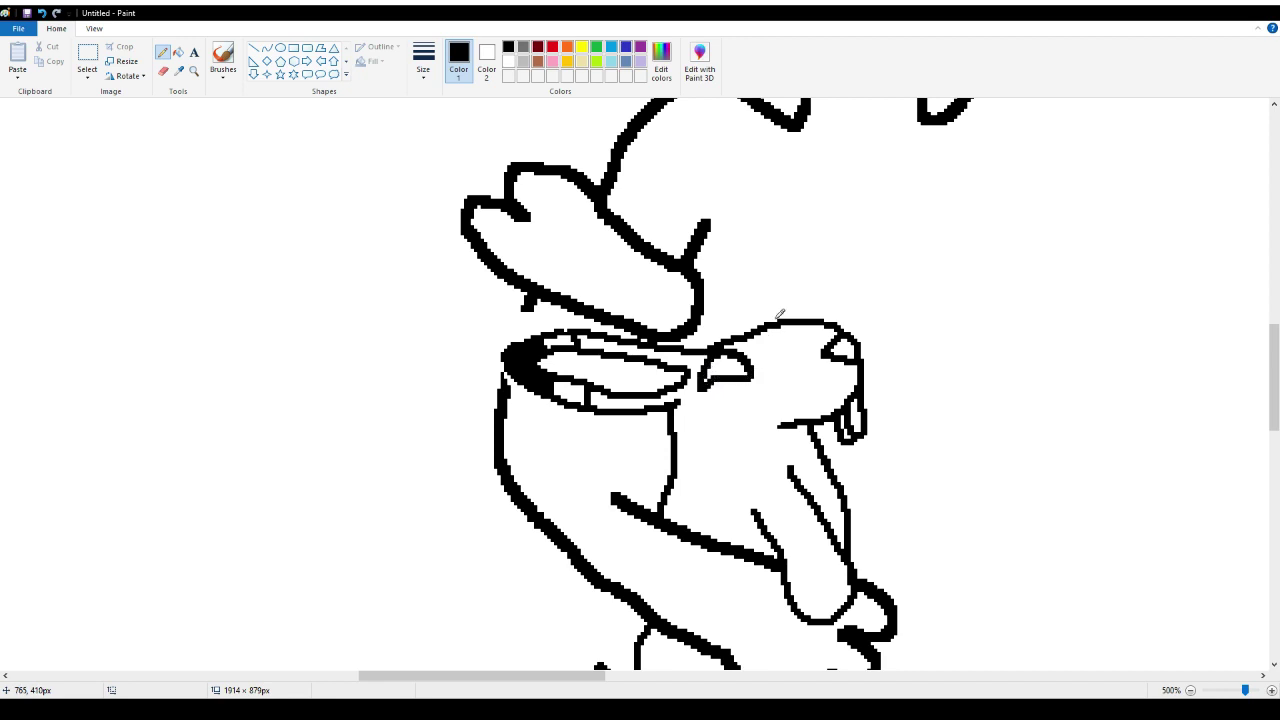
Draw a short chest line below the chin and a second front leg reaching forward, undoing the stray mark above the lower hand
scroll(779, 286, "down", 3)
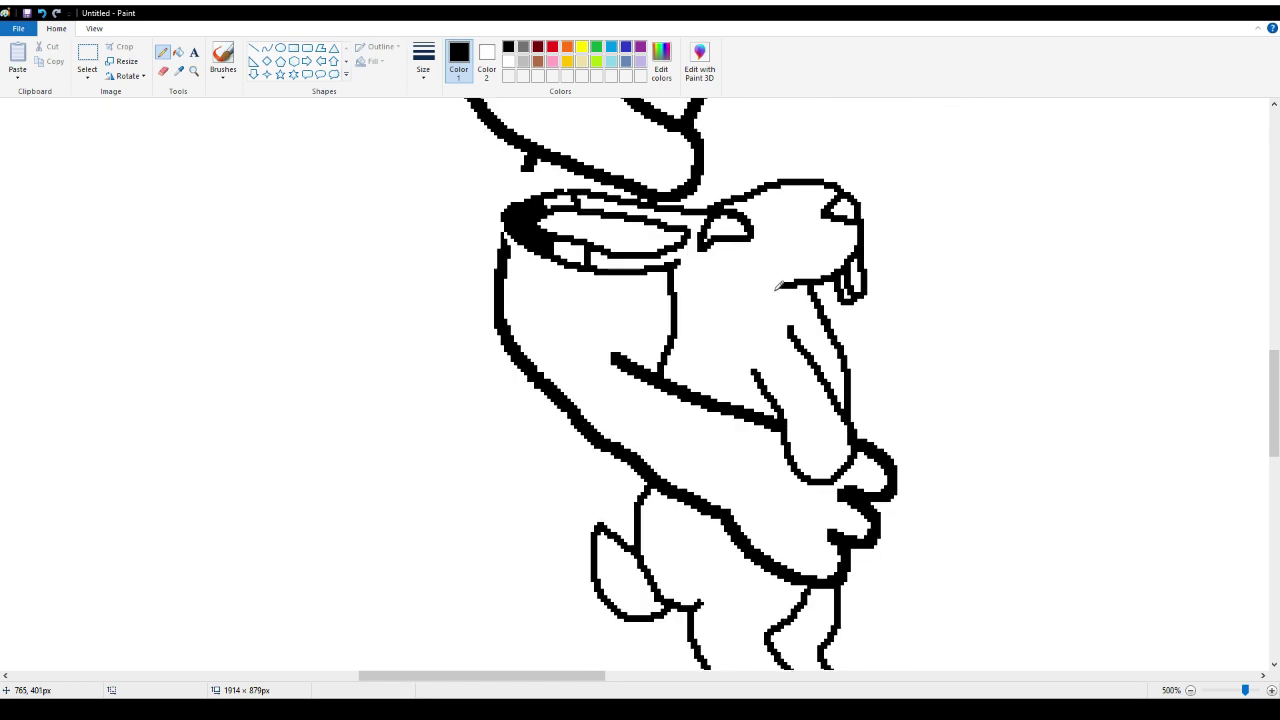
mouse_move(777, 286)
left_mouse_down()
mouse_move(809, 325)
mouse_move(821, 305)
mouse_move(806, 338)
left_mouse_up()
left_click_drag(880, 441, 882, 429)
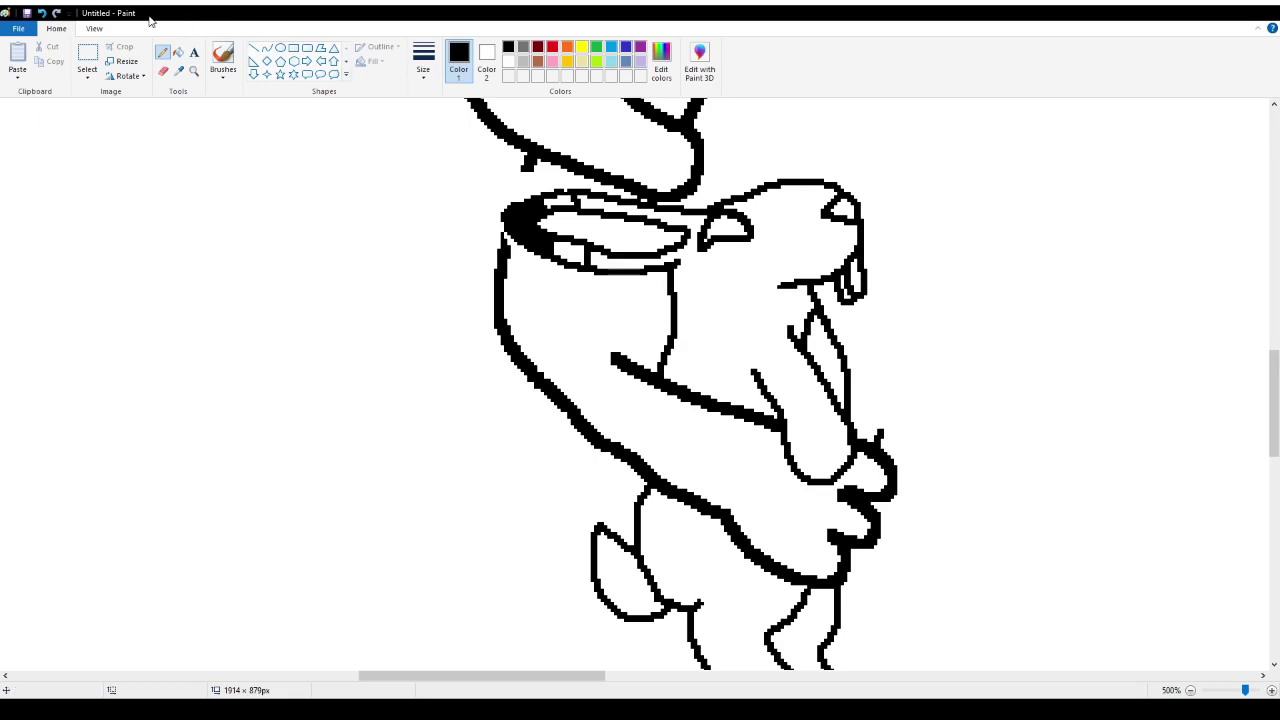
left_click(40, 12)
mouse_move(838, 330)
left_mouse_down()
mouse_move(920, 277)
mouse_move(958, 298)
mouse_move(950, 335)
mouse_move(857, 376)
left_mouse_up()
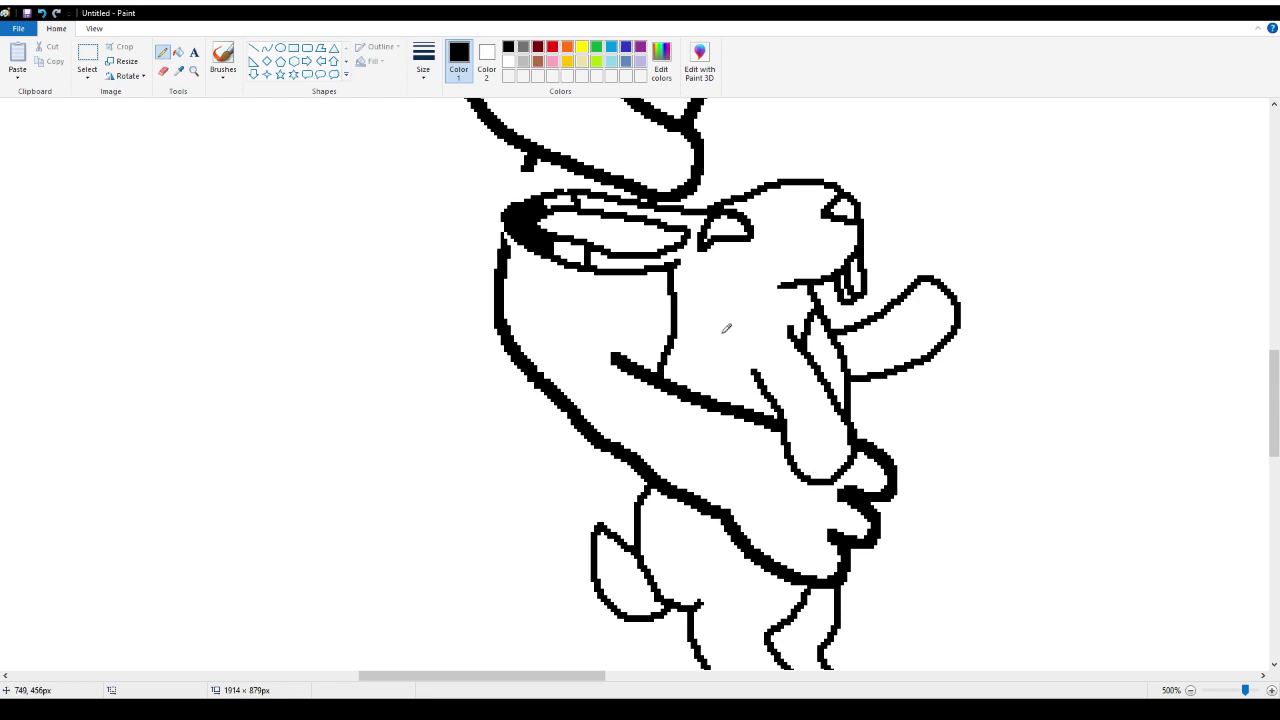
Draw three thin diagonal whiskers from the side of the snout back across the cheek
scroll(729, 327, "up", 3)
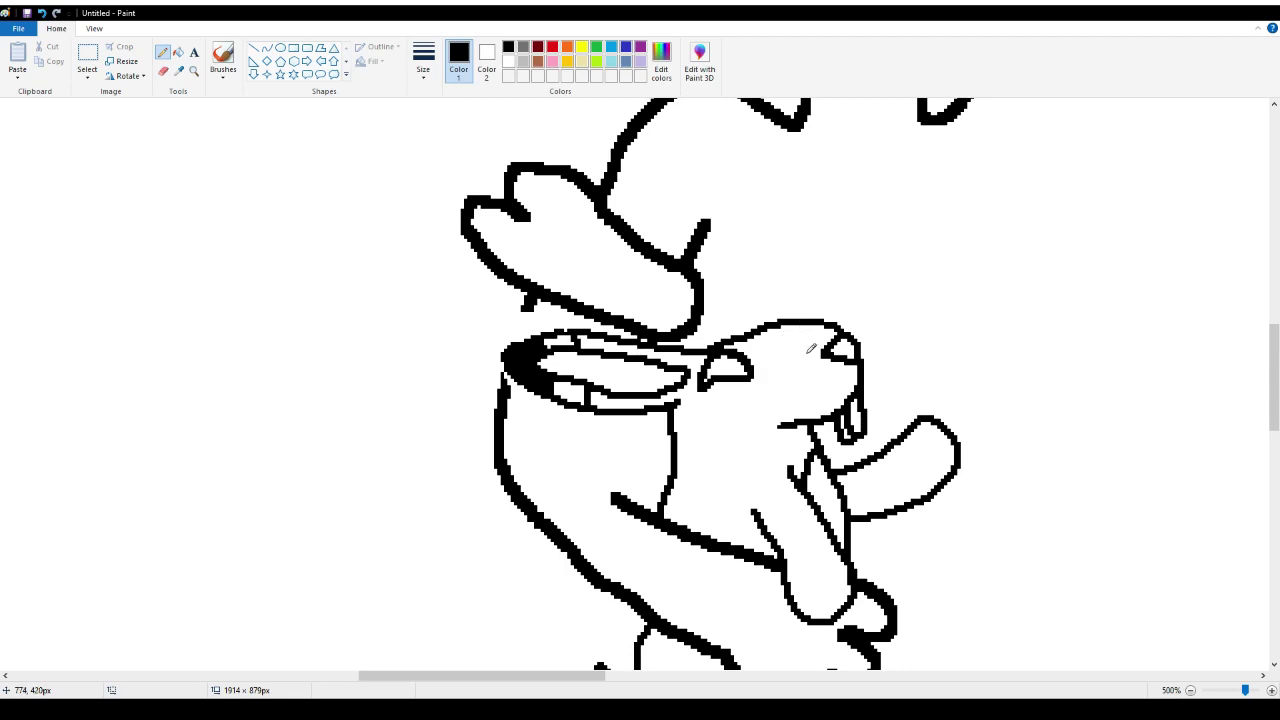
left_click_drag(806, 353, 756, 408)
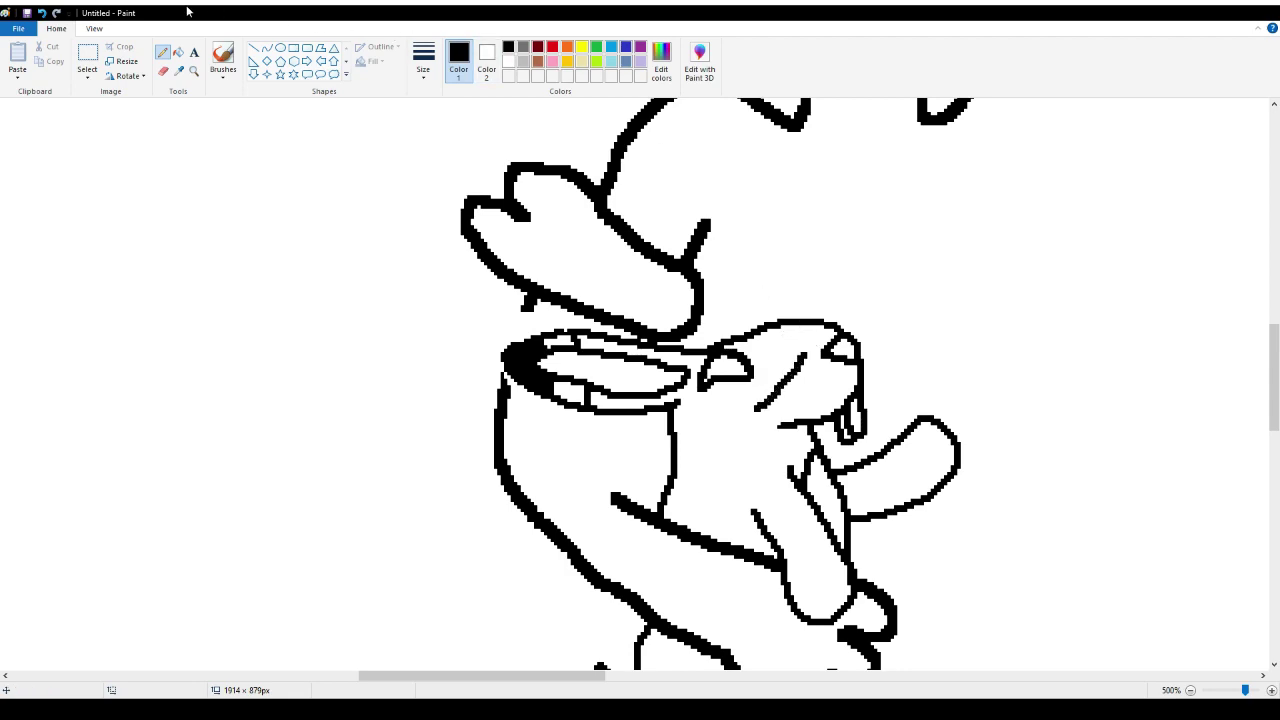
left_click(42, 12)
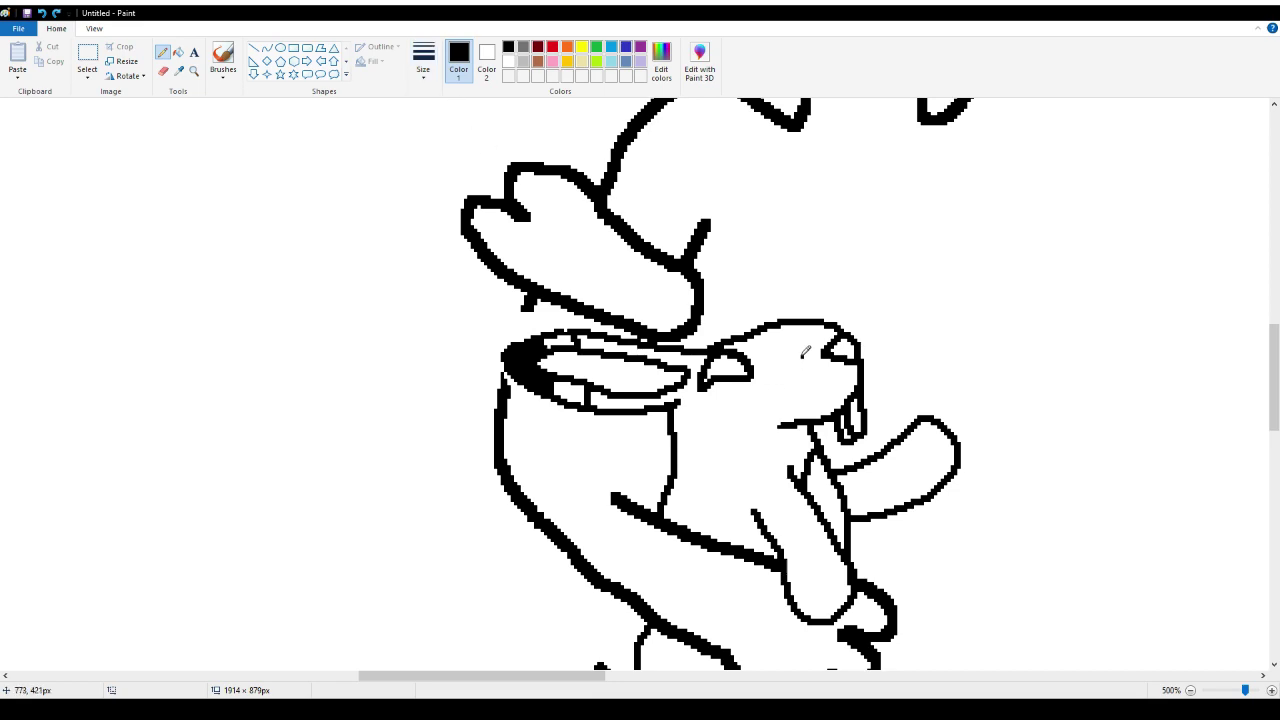
left_click_drag(805, 353, 733, 419)
left_click_drag(812, 361, 712, 470)
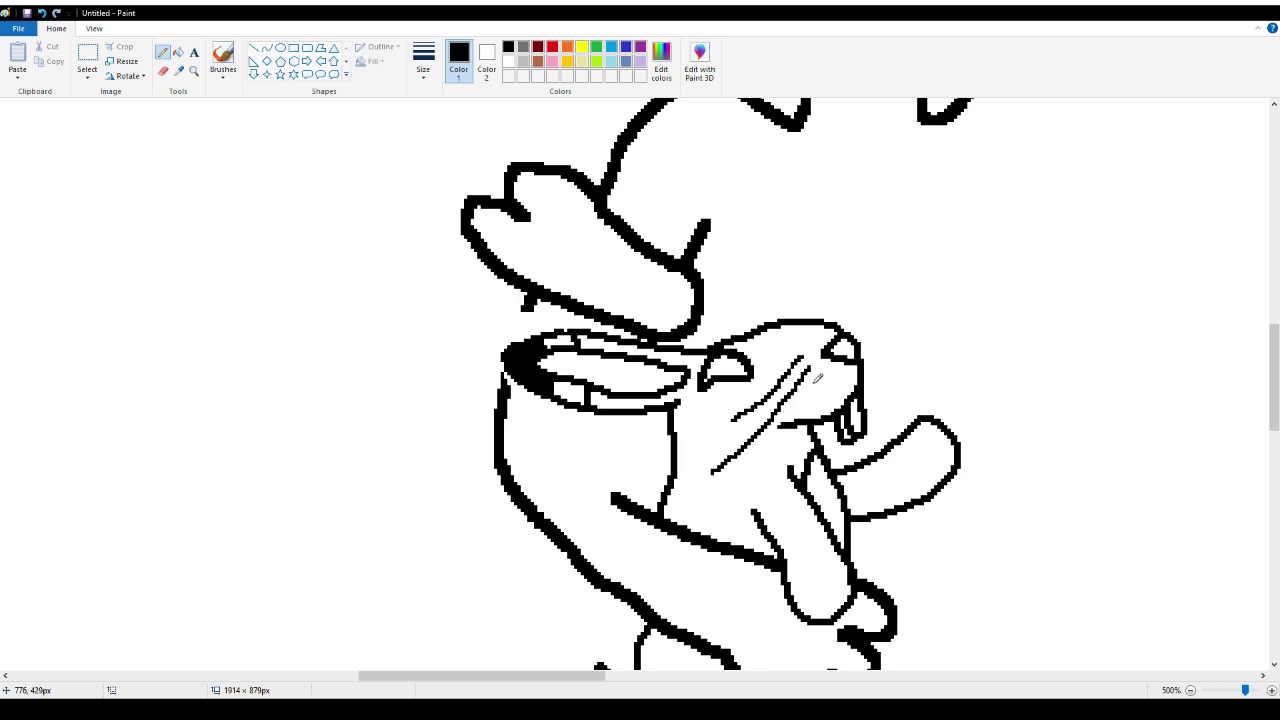
left_click_drag(817, 378, 748, 474)
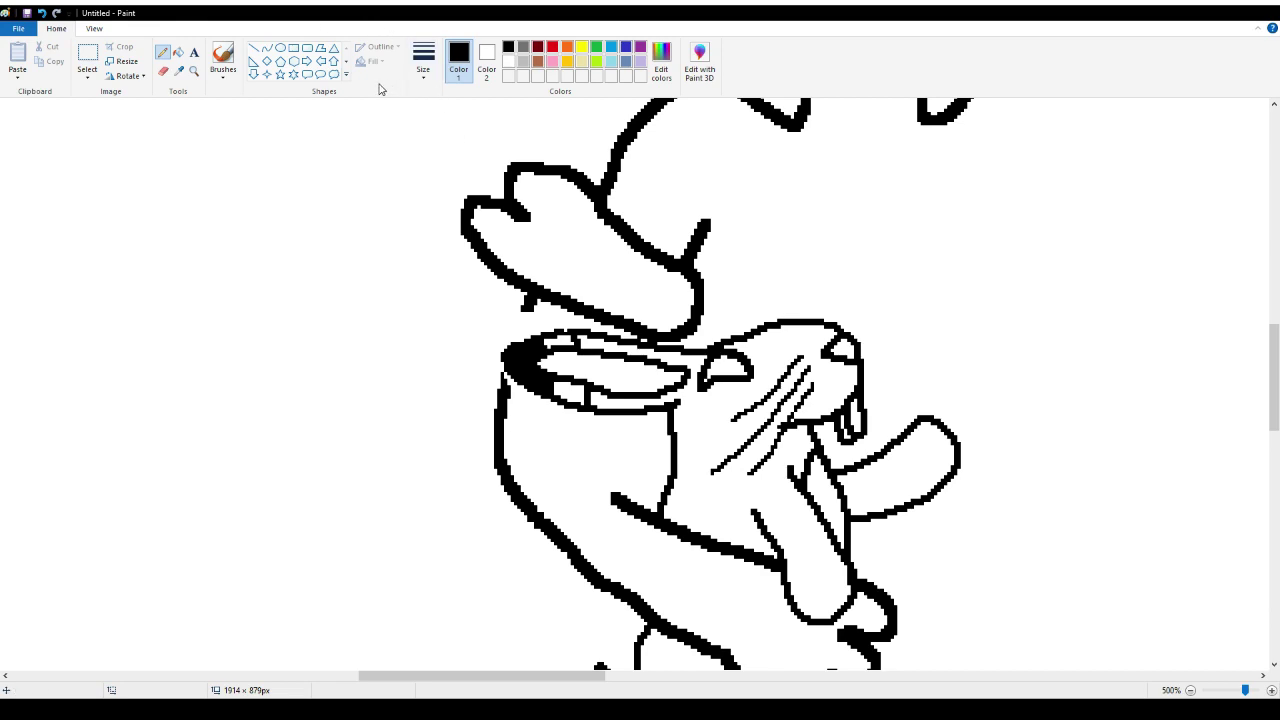
Draw two long curved strands with spiral tips rising from the top of the animal's head beside the upper hand
mouse_move(724, 340)
left_mouse_down()
mouse_move(715, 256)
mouse_move(682, 190)
mouse_move(642, 168)
mouse_move(624, 180)
mouse_move(648, 198)
left_mouse_up()
mouse_move(758, 326)
left_mouse_down()
mouse_move(770, 282)
mouse_move(763, 198)
mouse_move(735, 140)
mouse_move(700, 131)
mouse_move(688, 160)
mouse_move(707, 182)
mouse_move(720, 155)
mouse_move(706, 162)
left_mouse_up()
scroll(780, 240, "up", 5)
Fill the animal's head, torso, front legs, rump and both hind legs with a custom dark olive-yellow
scroll(799, 255, "down", 7)
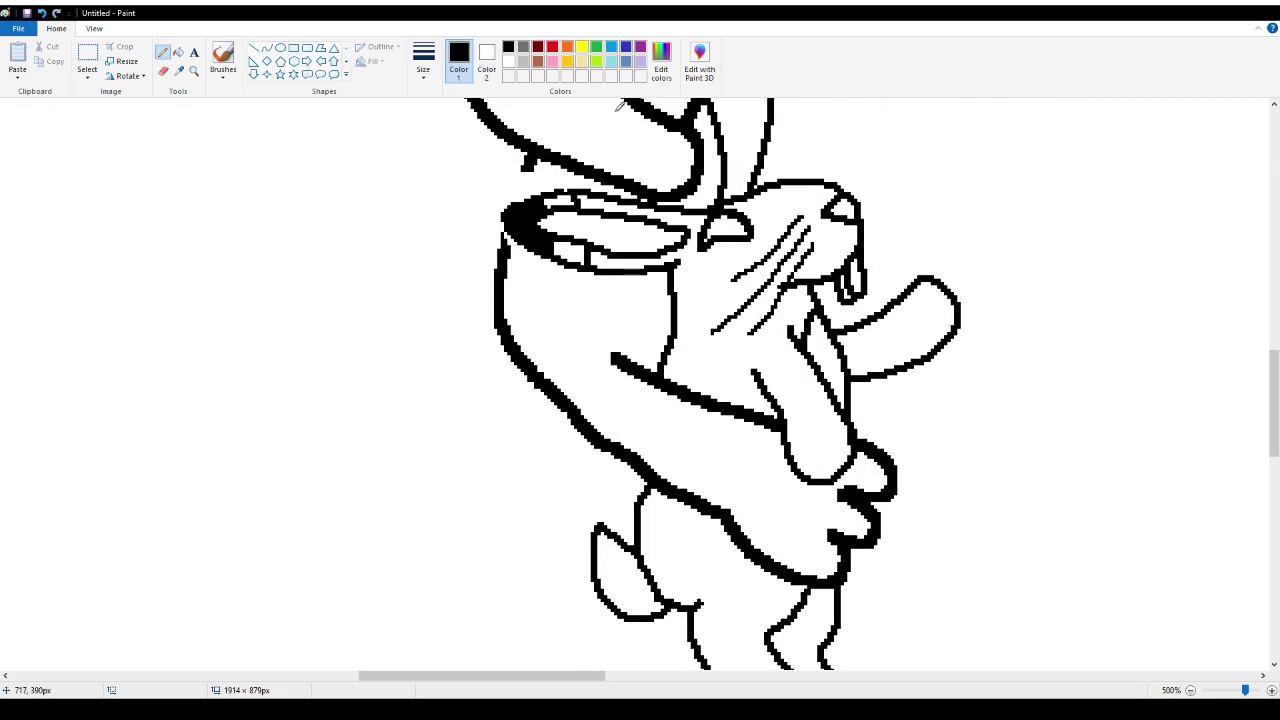
left_click(178, 52)
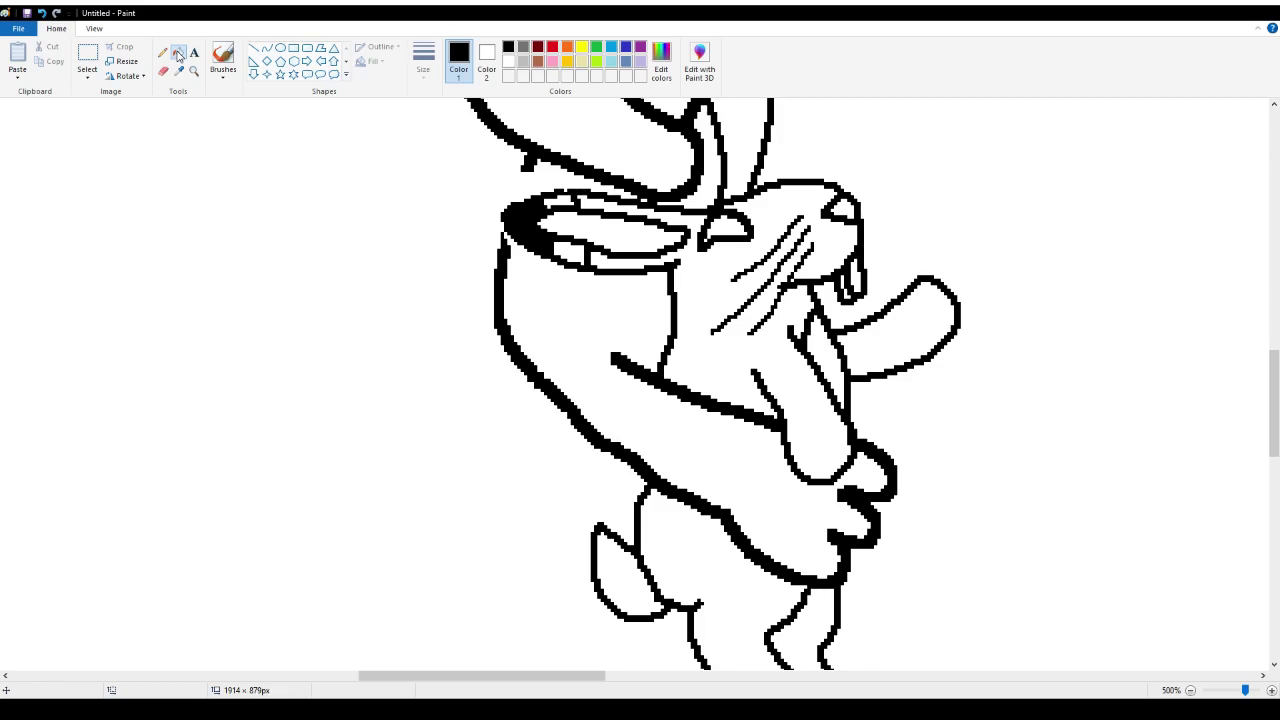
left_click(582, 62)
left_click(641, 61)
left_click(583, 63)
key("Return")
left_click(708, 300)
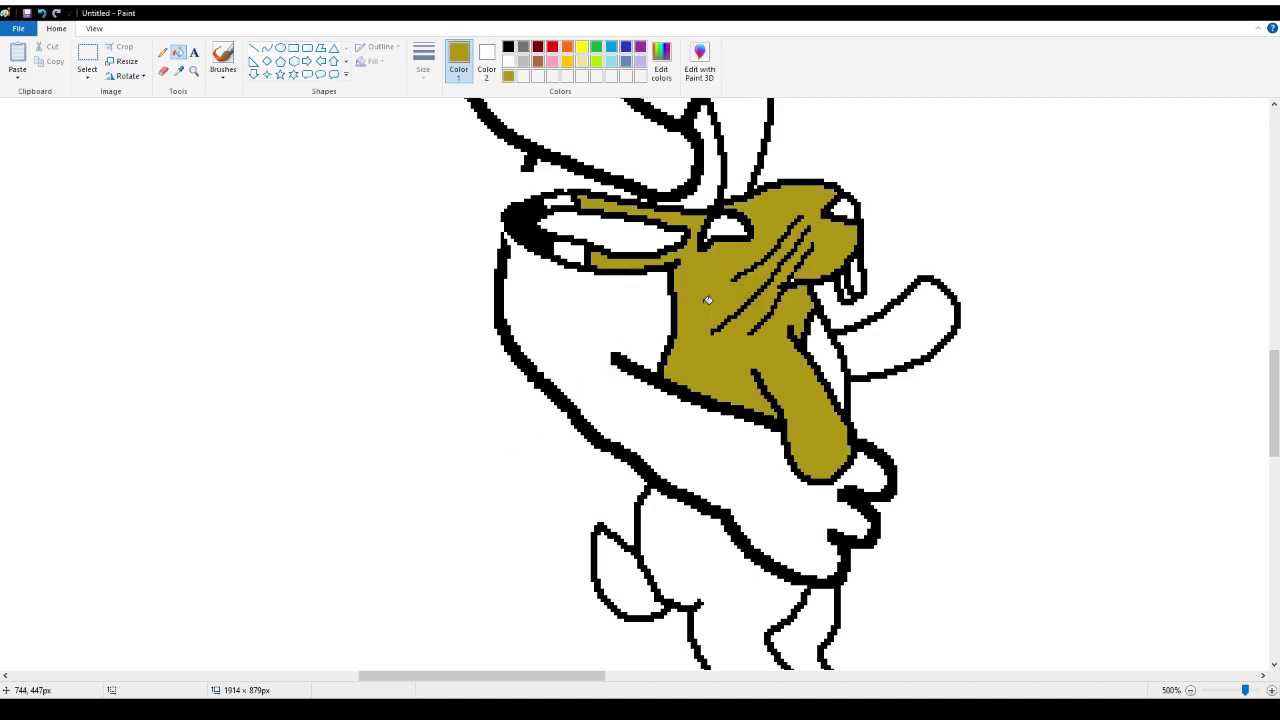
left_click(873, 352)
scroll(743, 432, "down", 3)
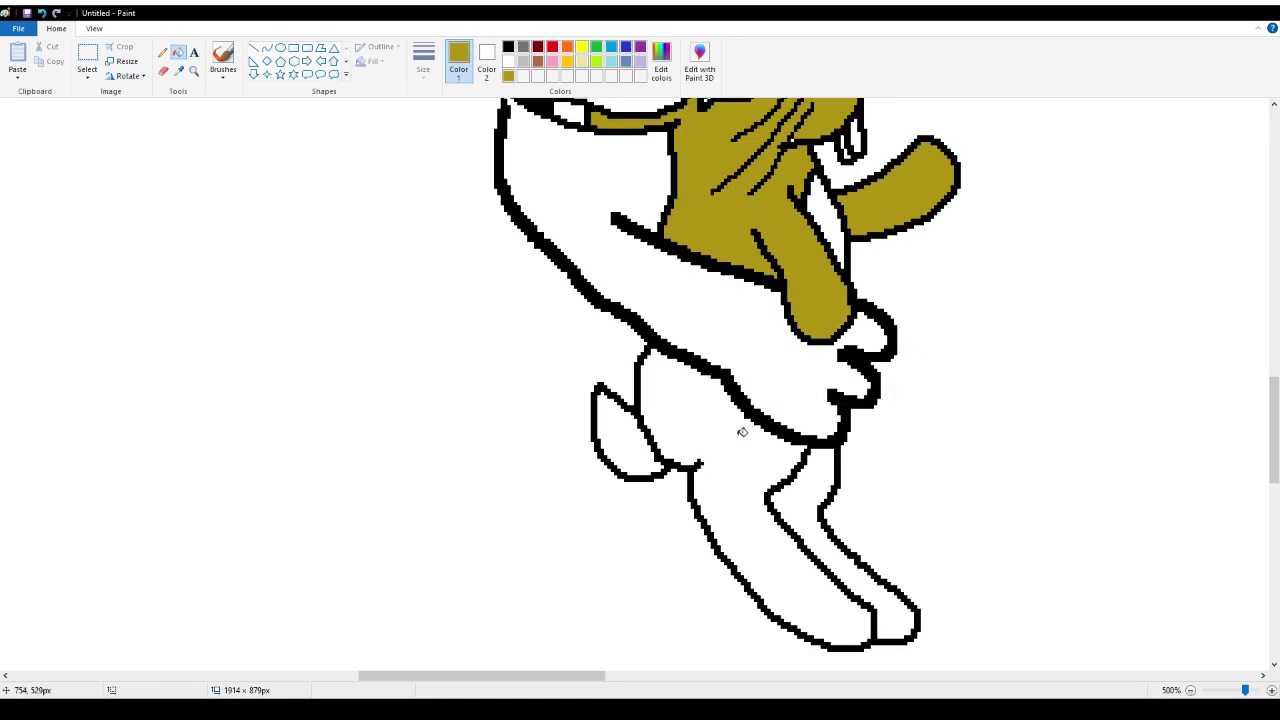
left_click(786, 470)
left_click(820, 492)
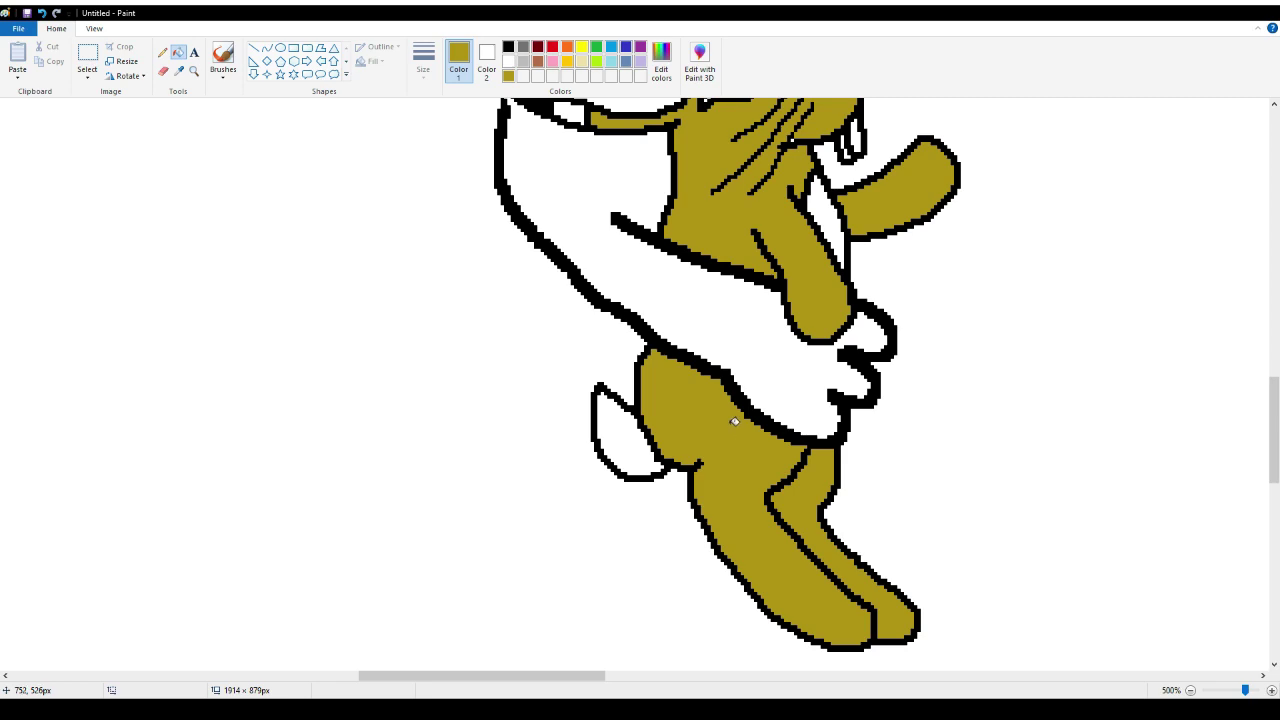
Refill the animal's head, torso, front leg, rump and hind legs with a slightly brighter custom olive-yellow
scroll(736, 421, "up", 3)
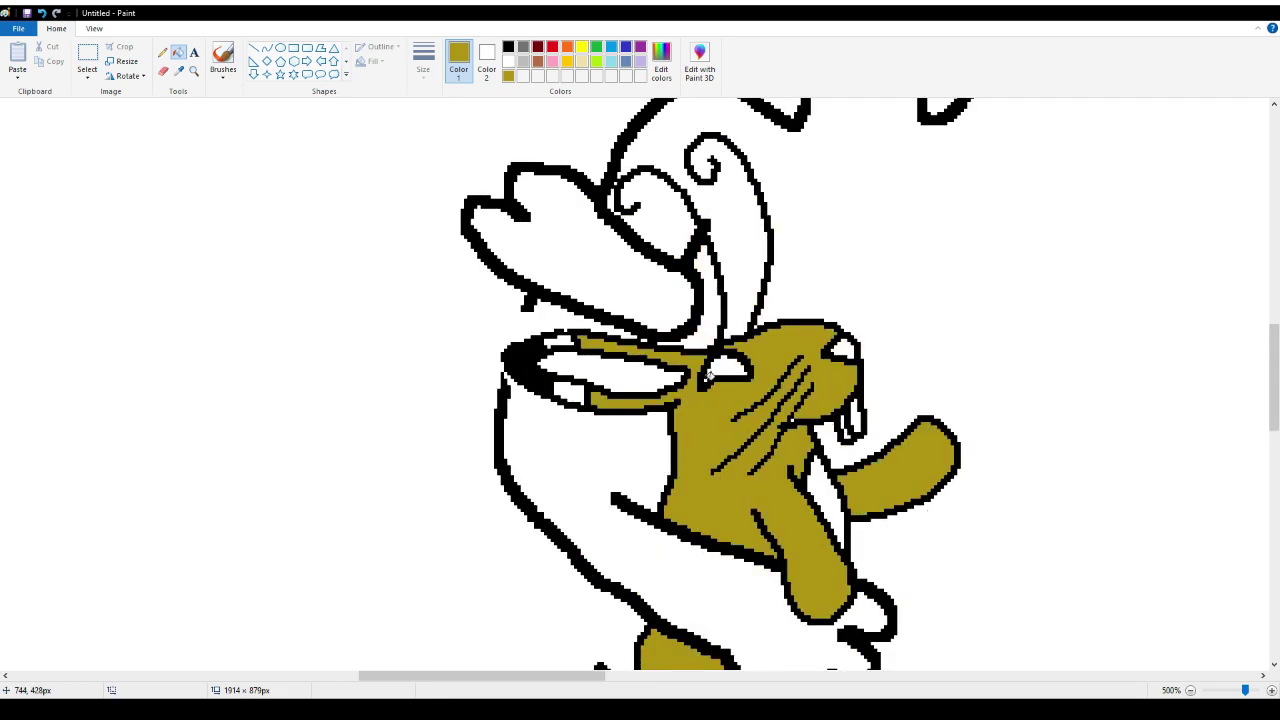
left_click(662, 58)
key("Return")
left_click(694, 491)
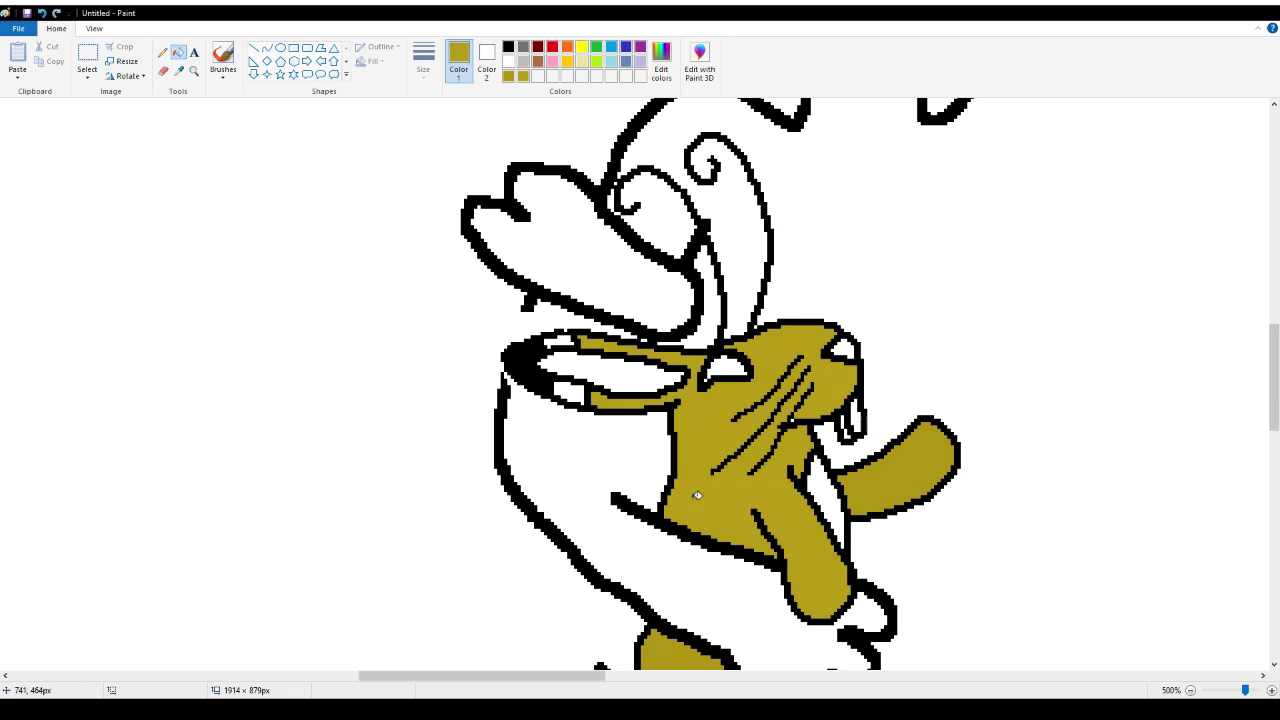
left_click(874, 481)
scroll(790, 472, "down", 5)
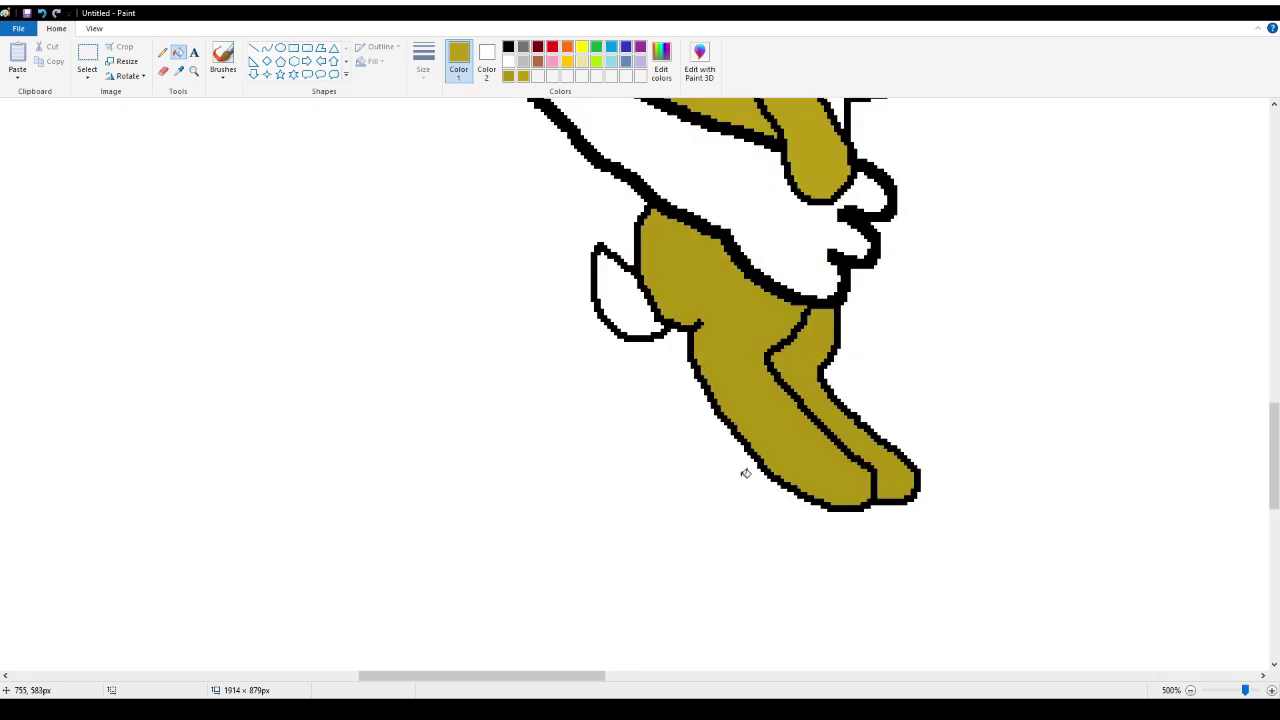
left_click(804, 380)
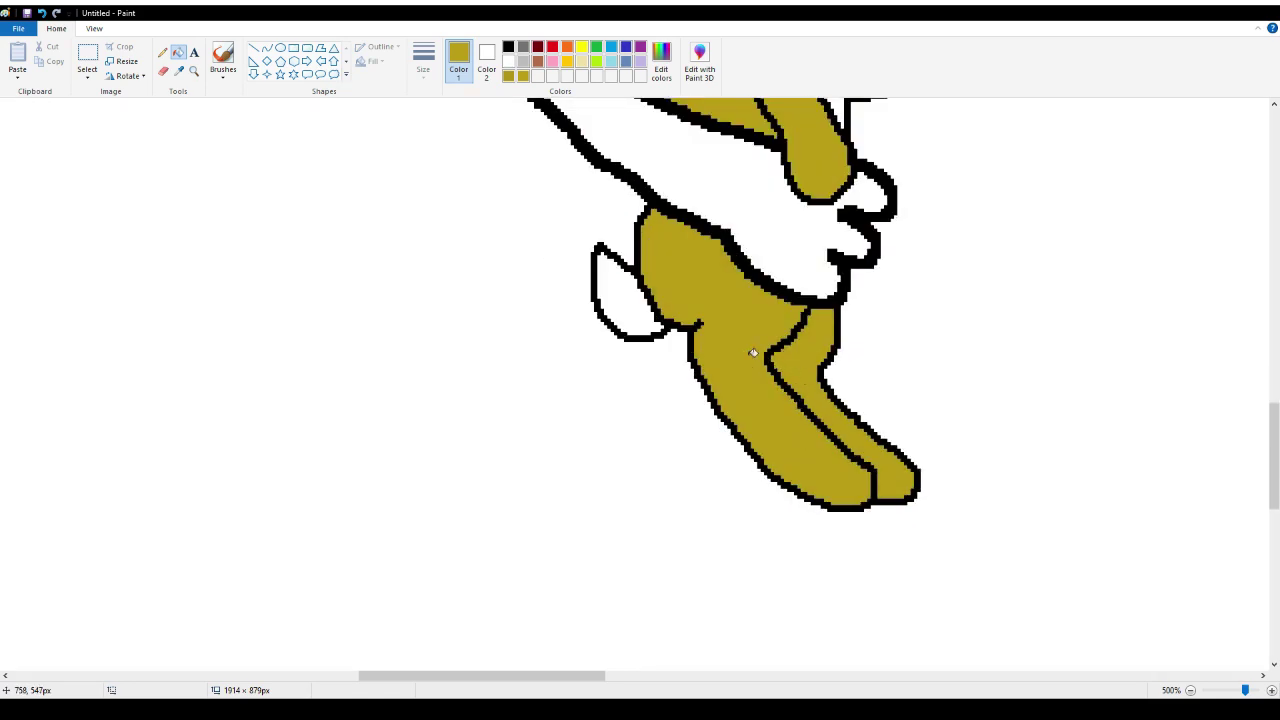
Fill the animal's nose with black
scroll(752, 352, "up", 3)
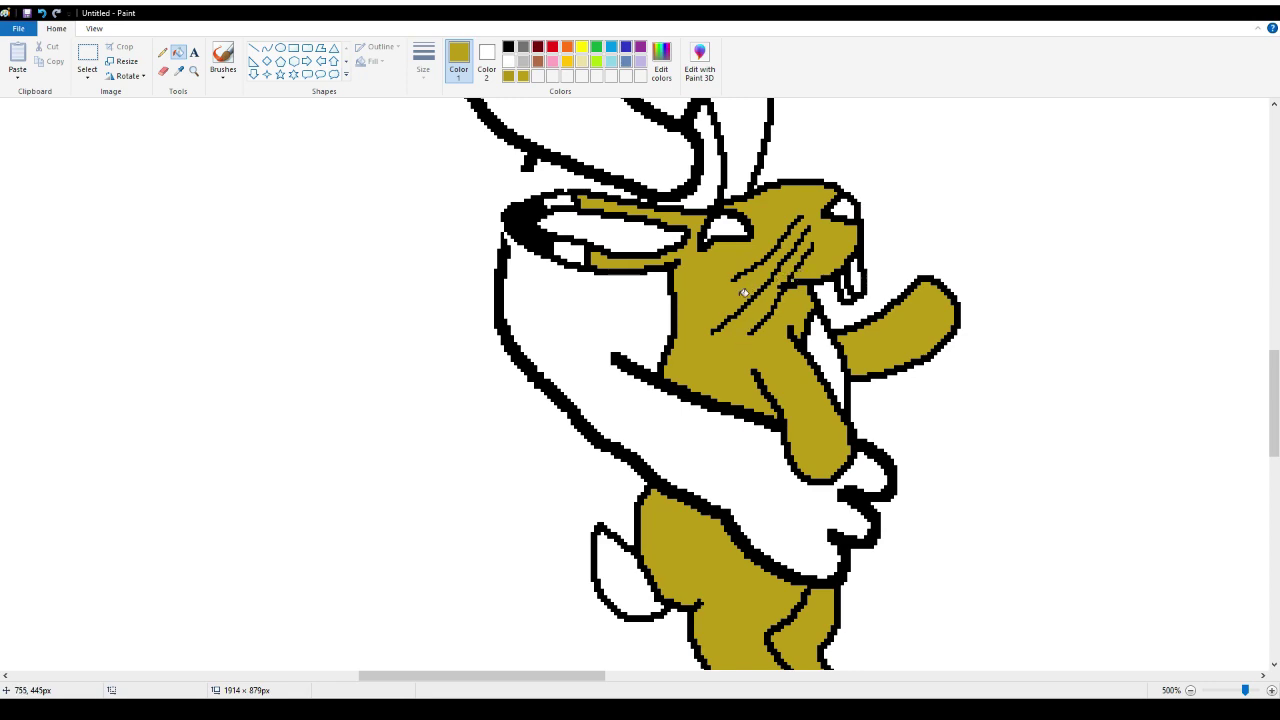
scroll(716, 328, "down", 3)
scroll(716, 328, "up", 6)
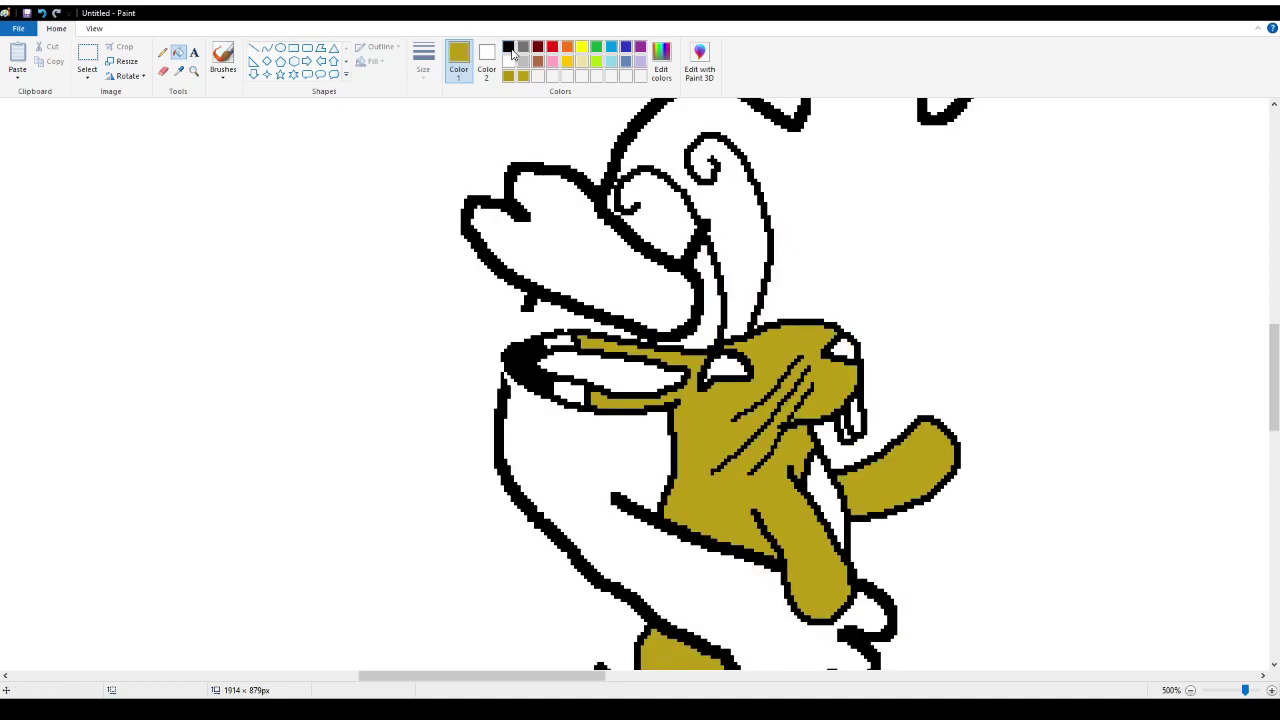
left_click(508, 47)
left_click(842, 348)
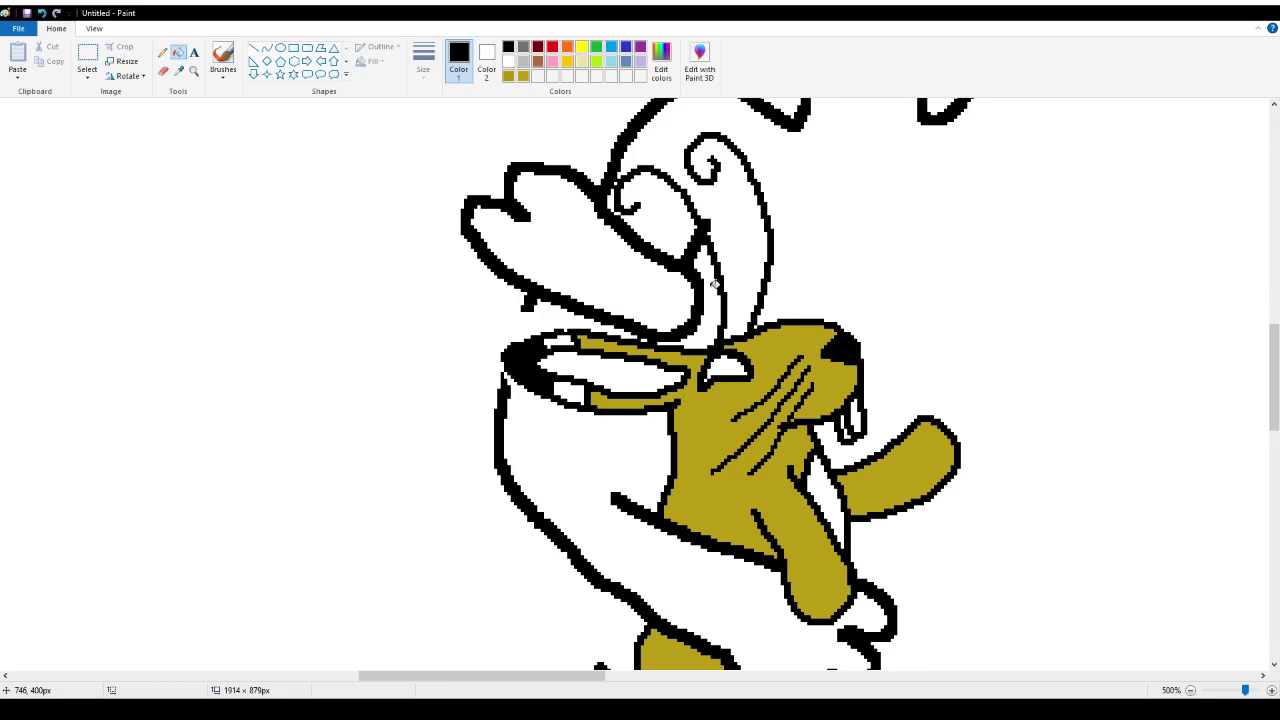
Fill the character's upper hand and both pointed collar shapes below the face with a custom dark navy blue
scroll(714, 283, "up", 6)
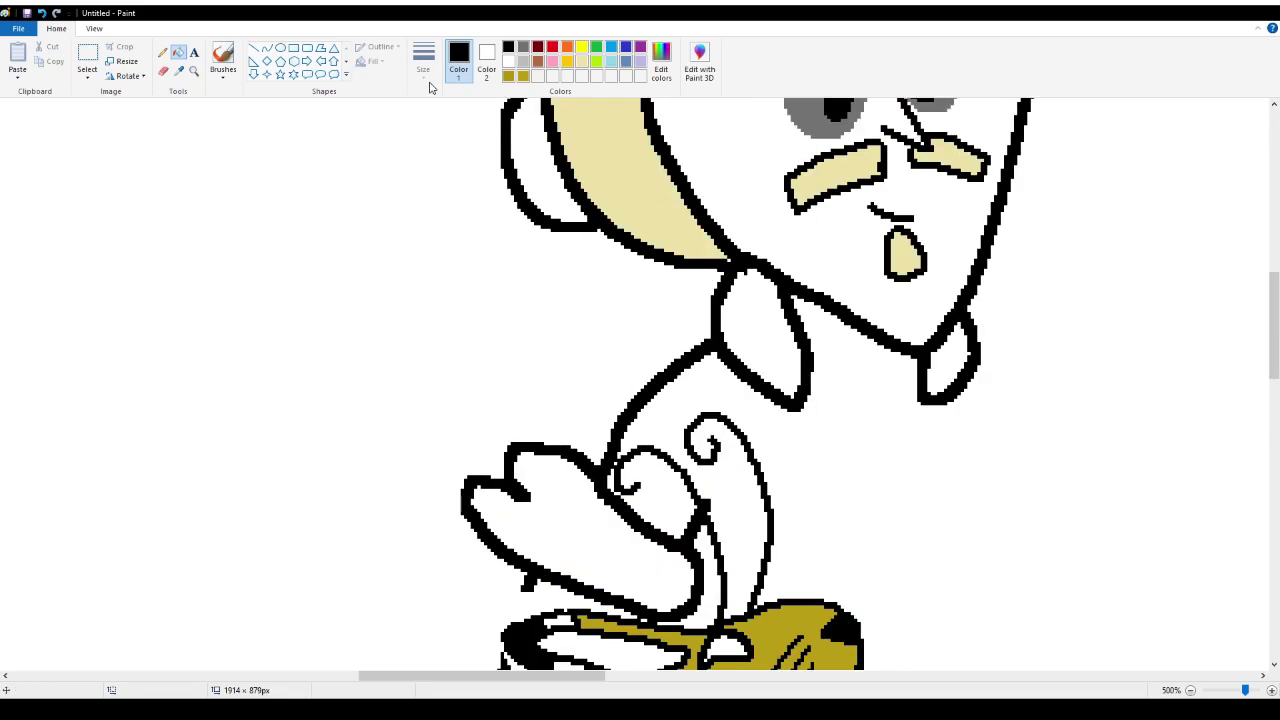
left_click(627, 49)
left_click(567, 506)
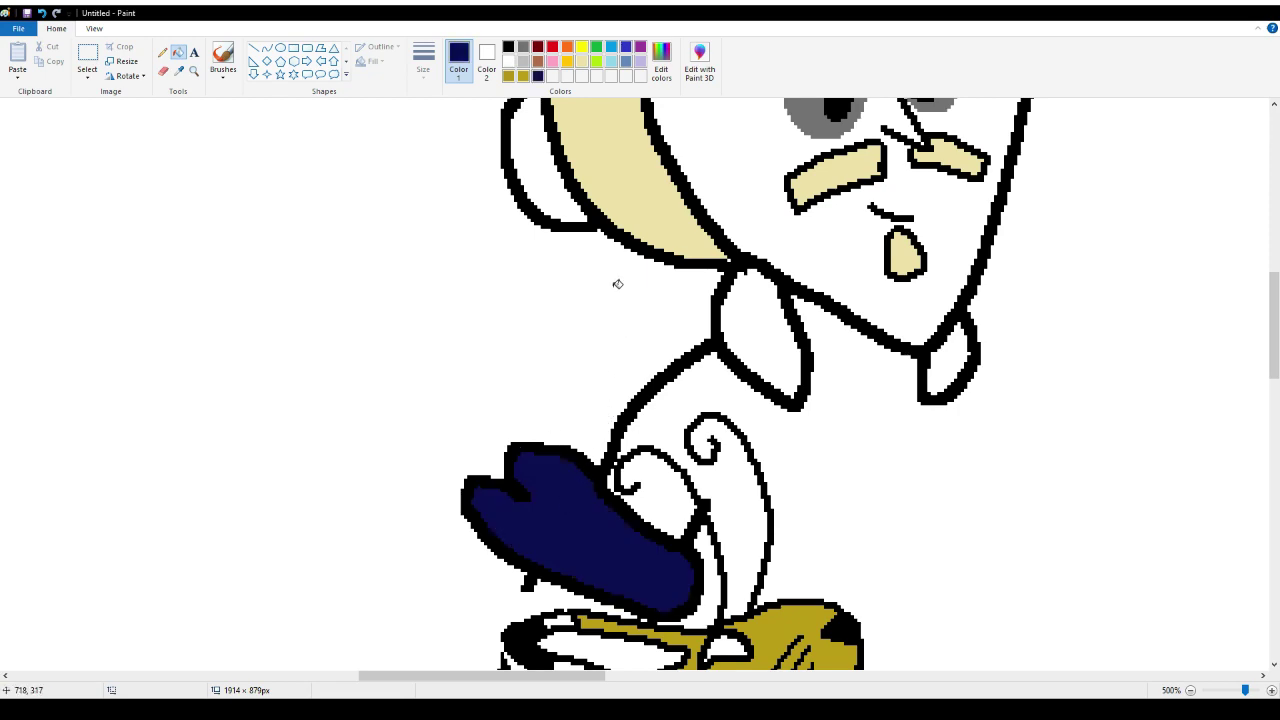
left_click(733, 310)
left_click(933, 358)
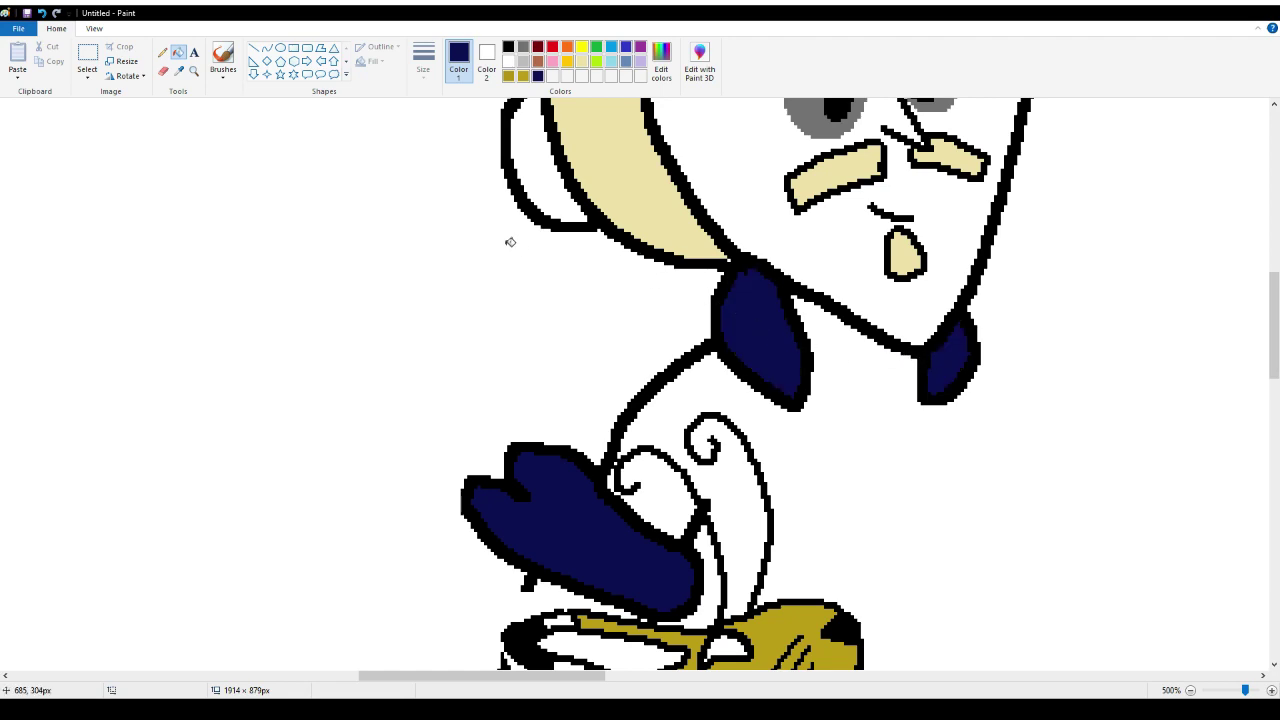
Pencil the missing black arm edges between the underside of the navy upper hand and the animal's ear
left_click(162, 52)
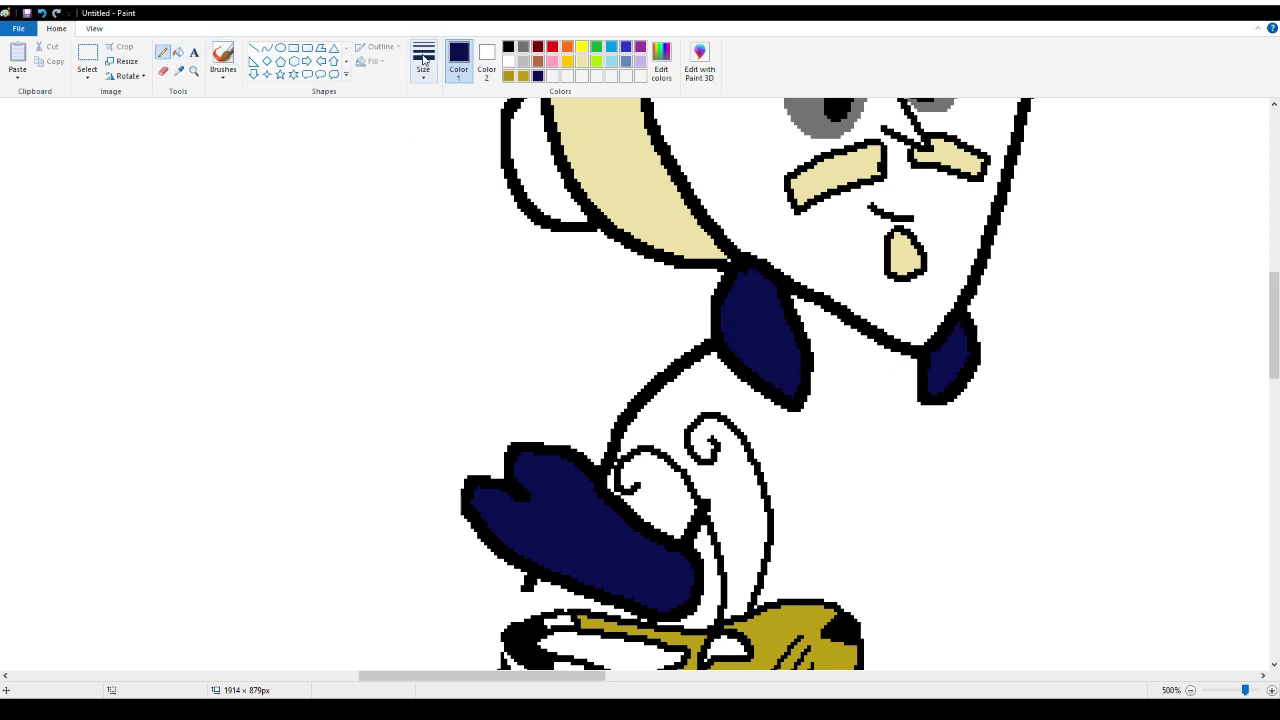
left_click(508, 47)
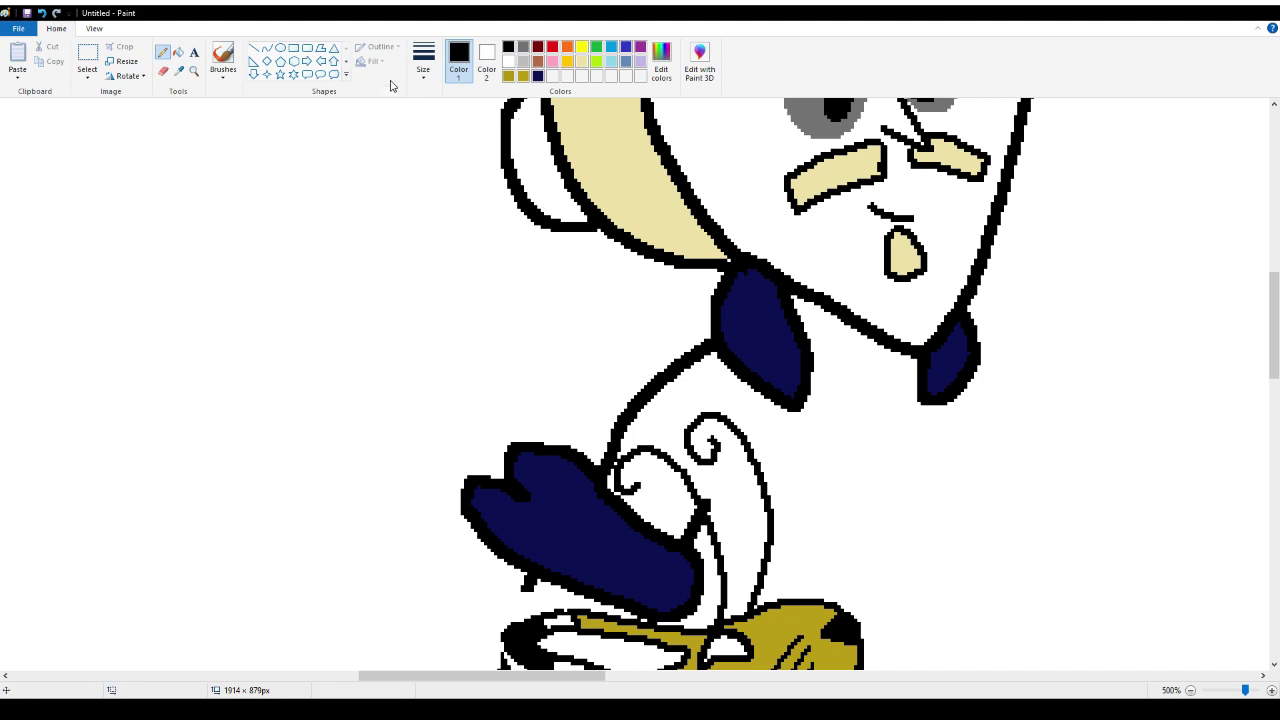
scroll(528, 251, "down", 2)
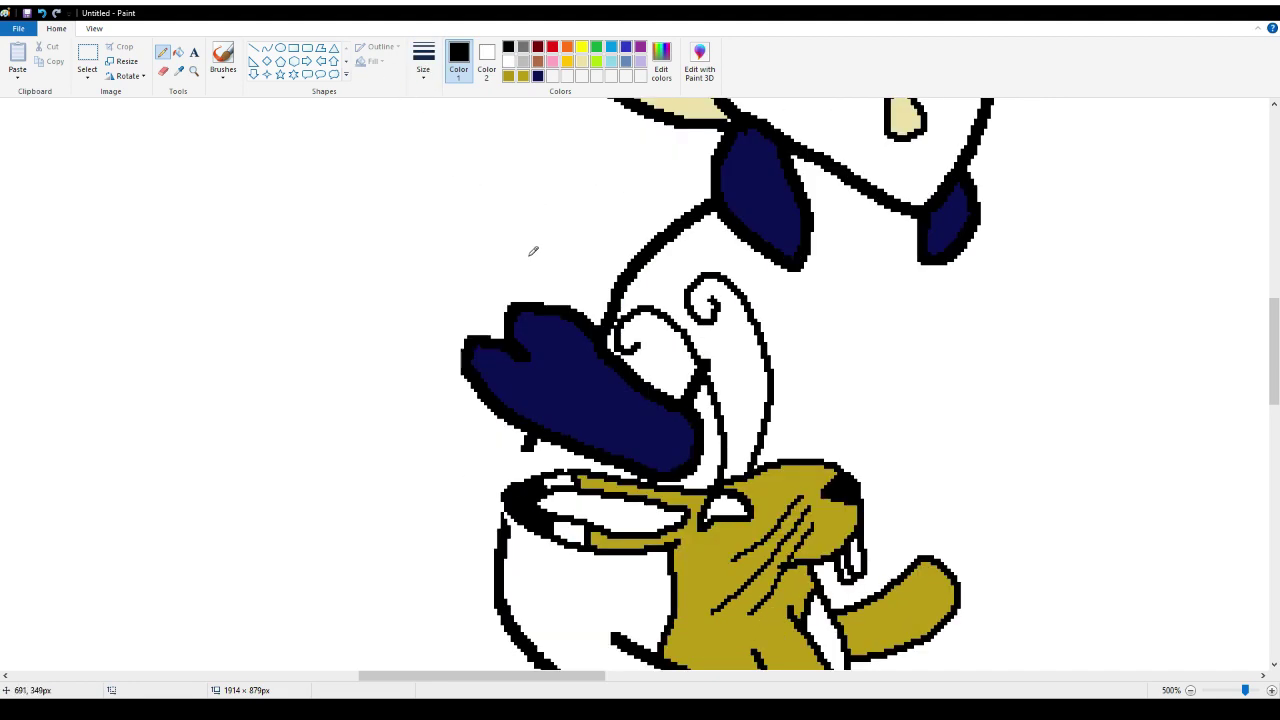
scroll(636, 257, "down", 3)
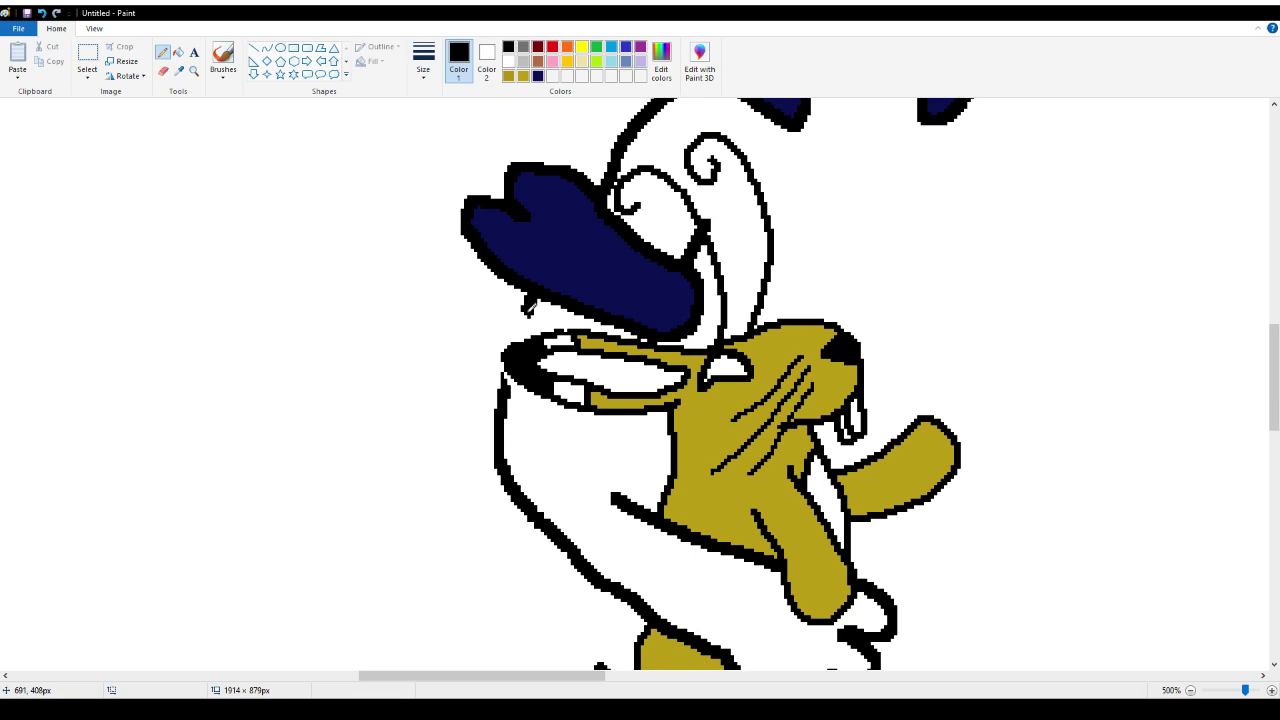
left_click_drag(525, 310, 506, 378)
scroll(557, 320, "down", 3)
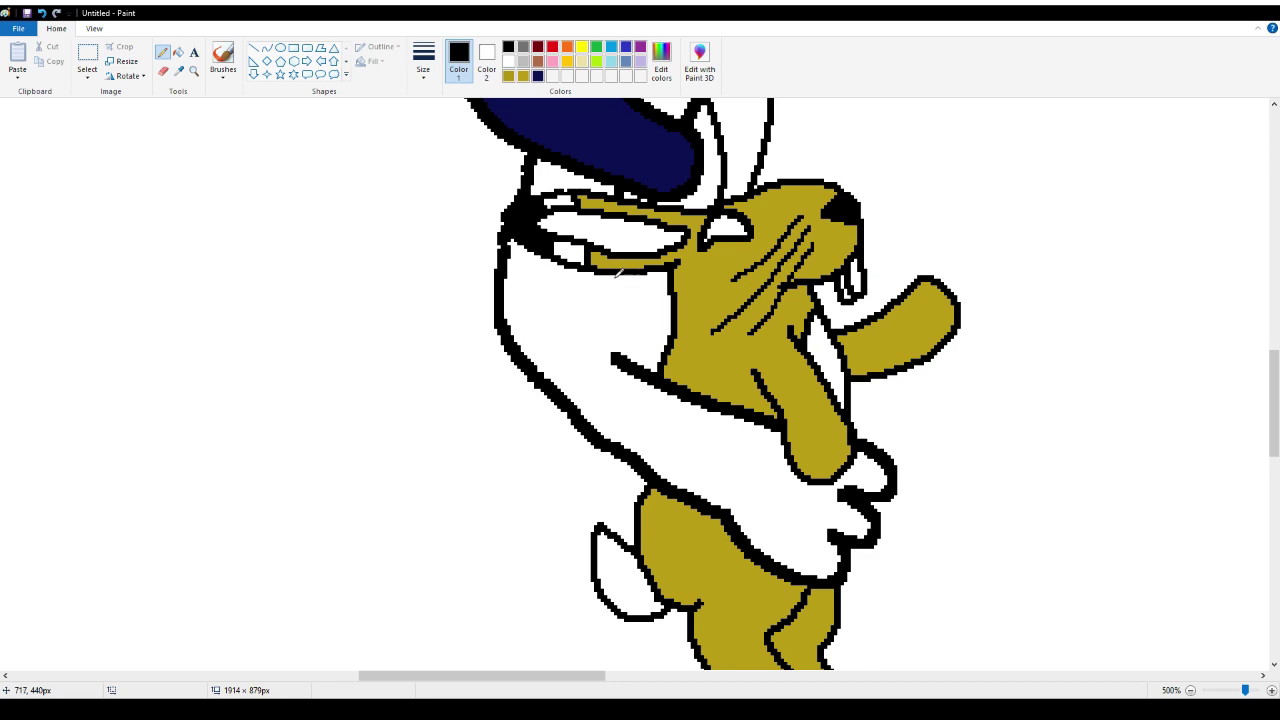
left_click_drag(616, 279, 612, 332)
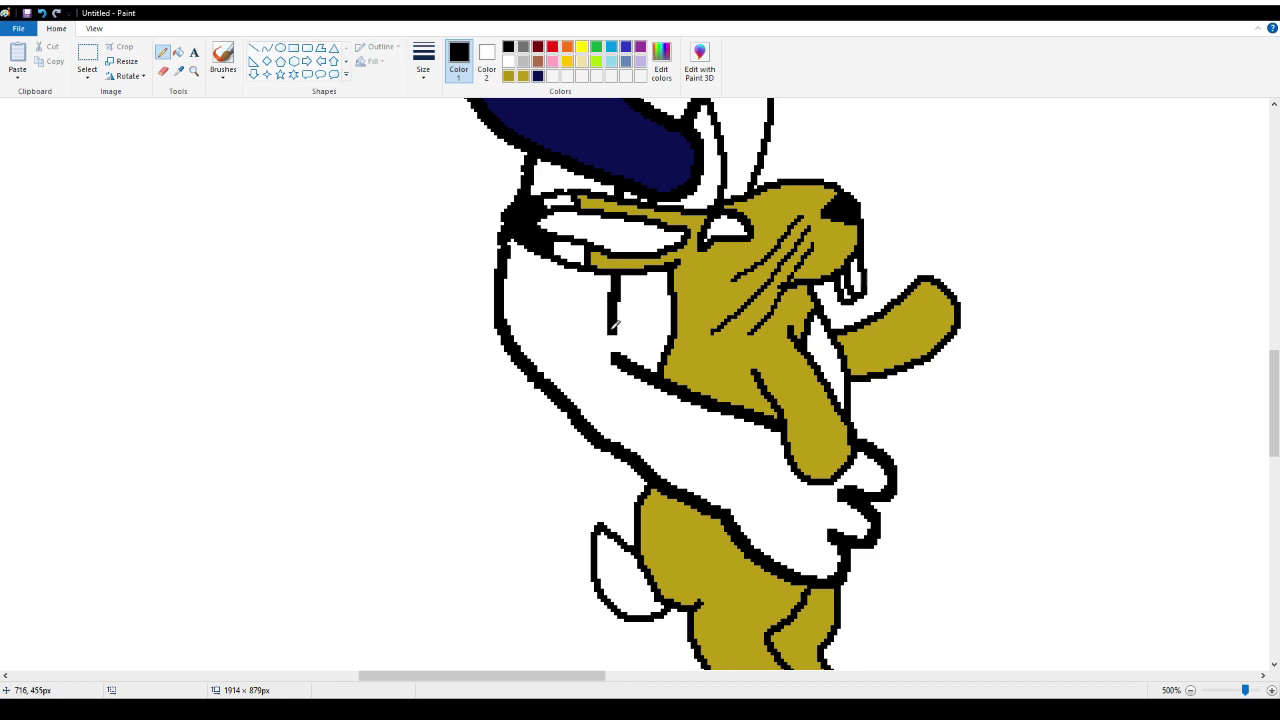
left_click(41, 13)
mouse_move(603, 273)
left_mouse_down()
mouse_move(580, 310)
mouse_move(613, 348)
left_mouse_up()
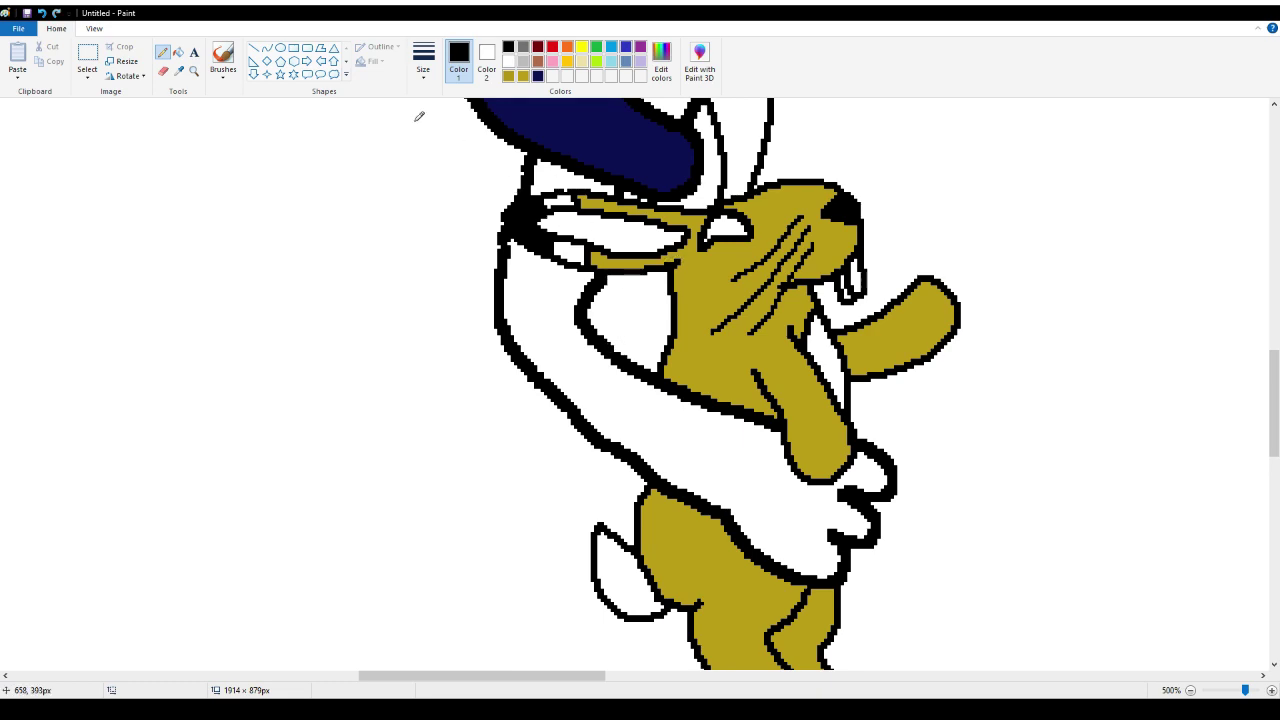
left_click(41, 13)
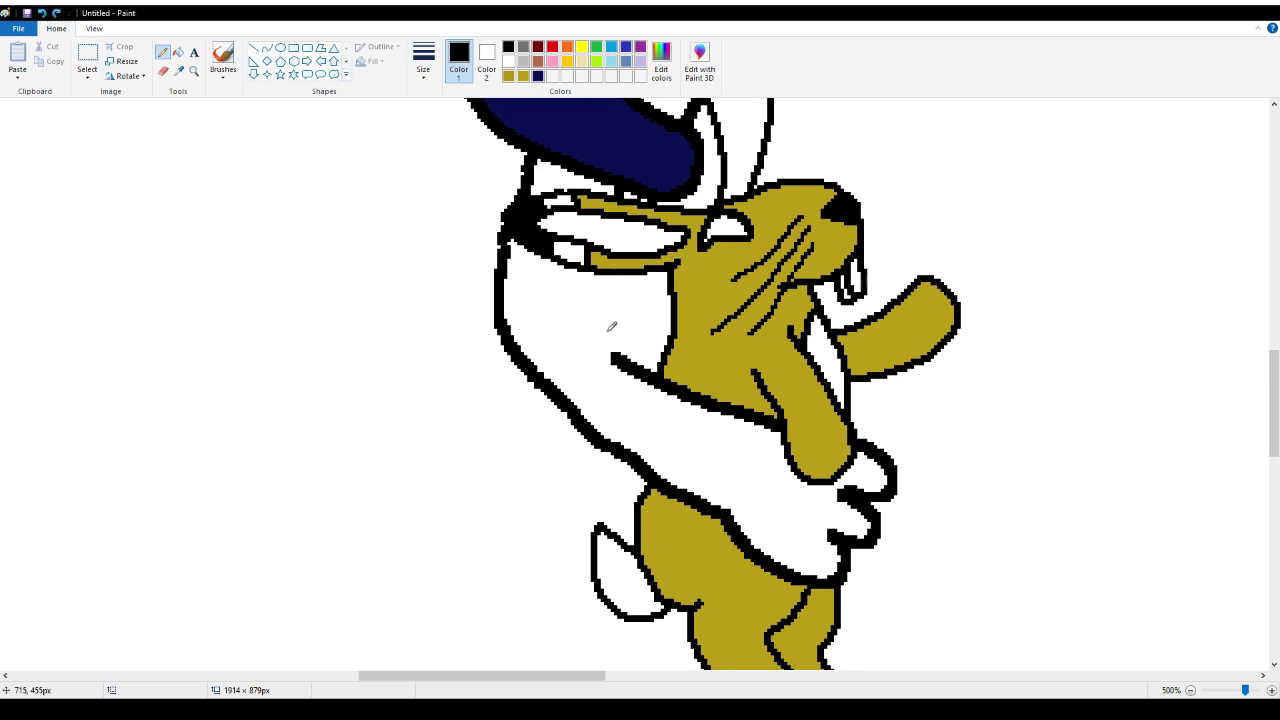
Draw the thick black inner edge of the bent arm from the forearm line up to the underside of the ear
mouse_move(620, 352)
left_mouse_down()
mouse_move(582, 304)
mouse_move(591, 268)
left_mouse_up()
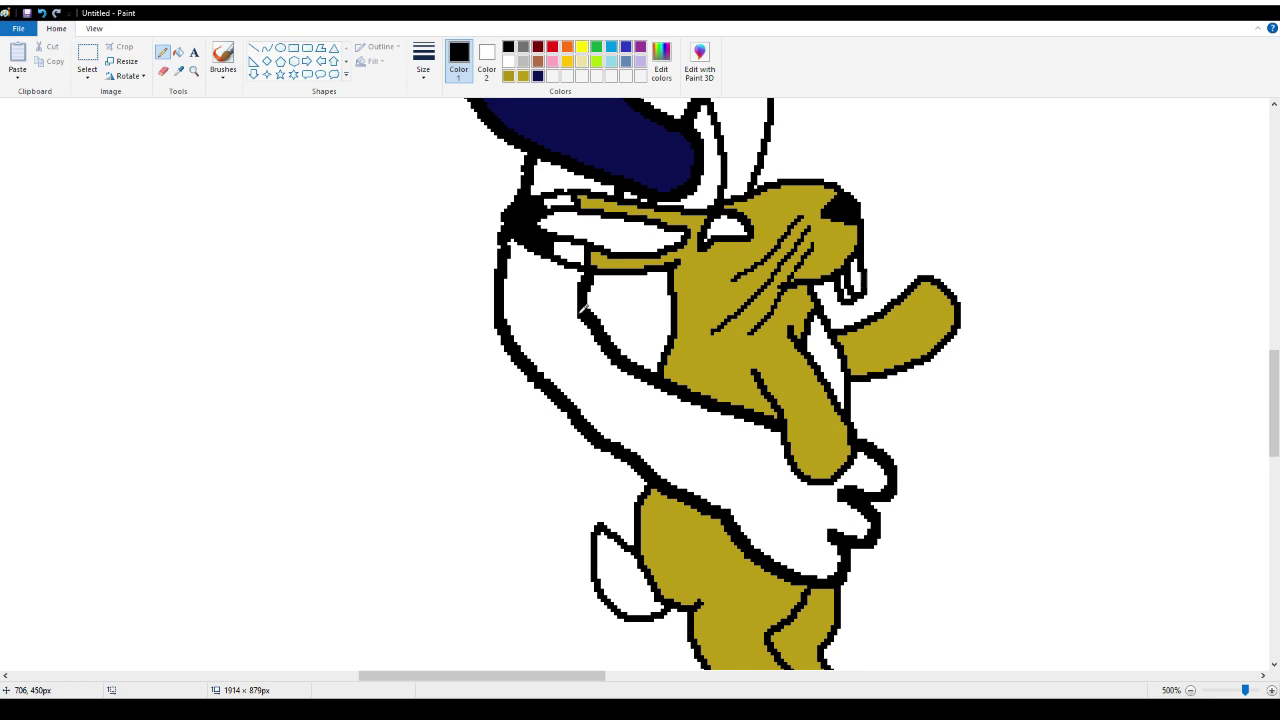
Extend the short sleeve line beside the upper hand and draw the torso's front edge from the larger collar point down to the animal's head
scroll(582, 309, "up", 3)
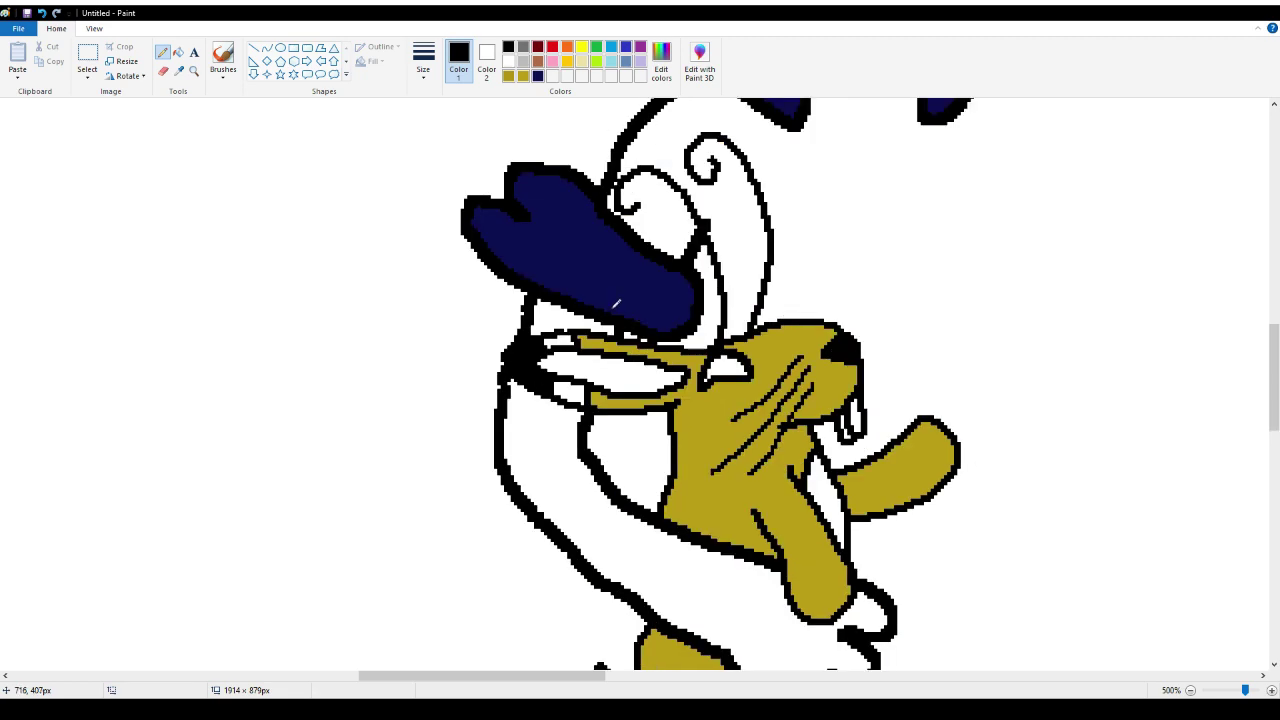
scroll(616, 303, "up", 3)
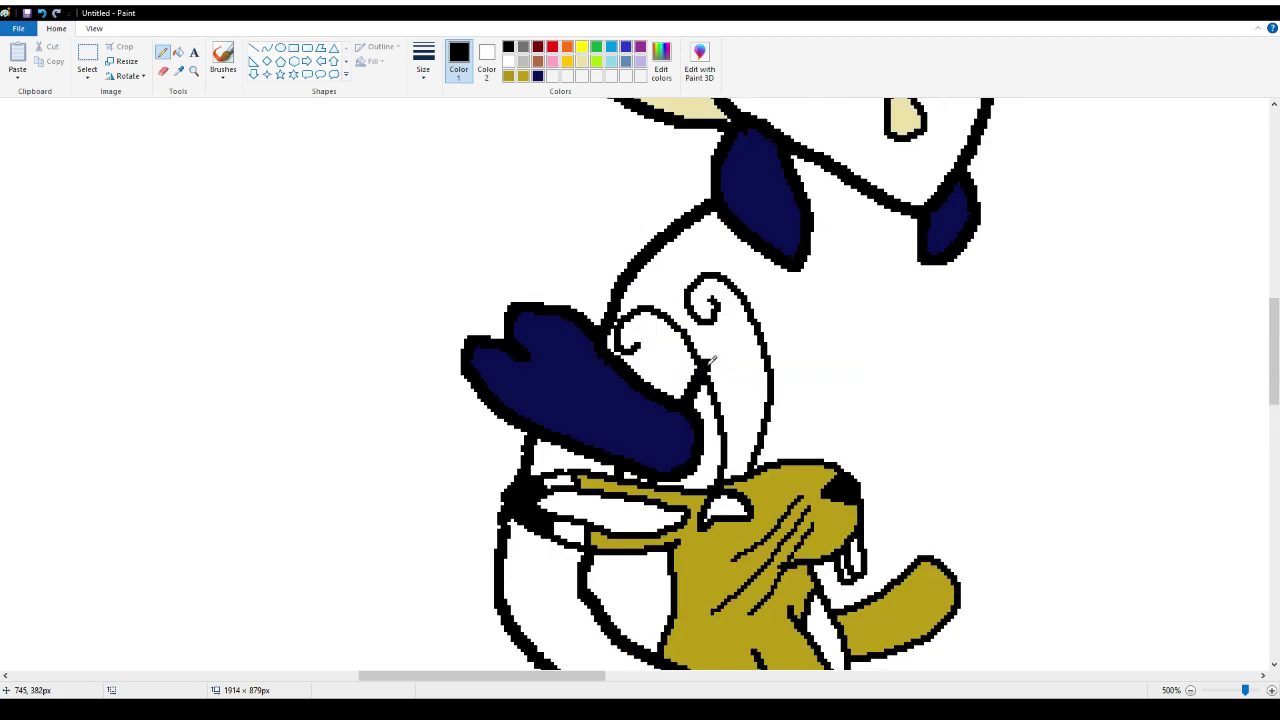
left_click_drag(706, 362, 728, 340)
mouse_move(808, 261)
left_mouse_down()
mouse_move(800, 364)
mouse_move(815, 452)
left_mouse_up()
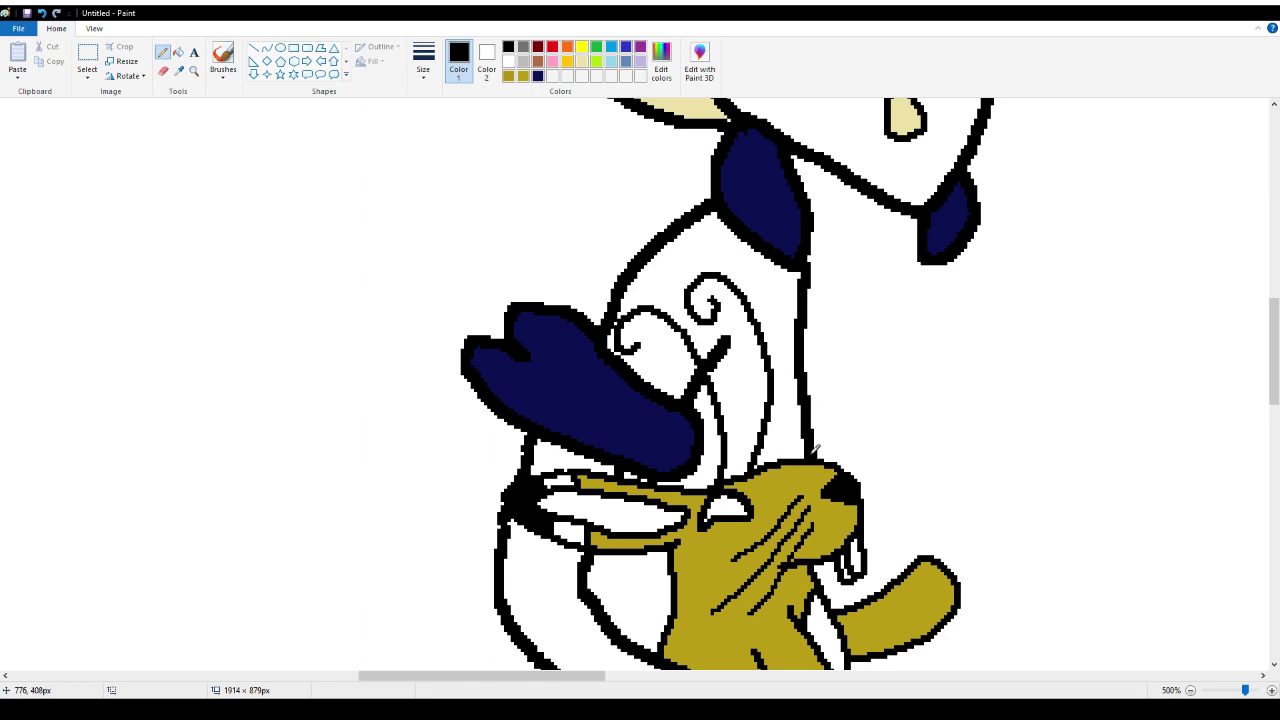
scroll(815, 450, "down", 3)
scroll(845, 438, "down", 3)
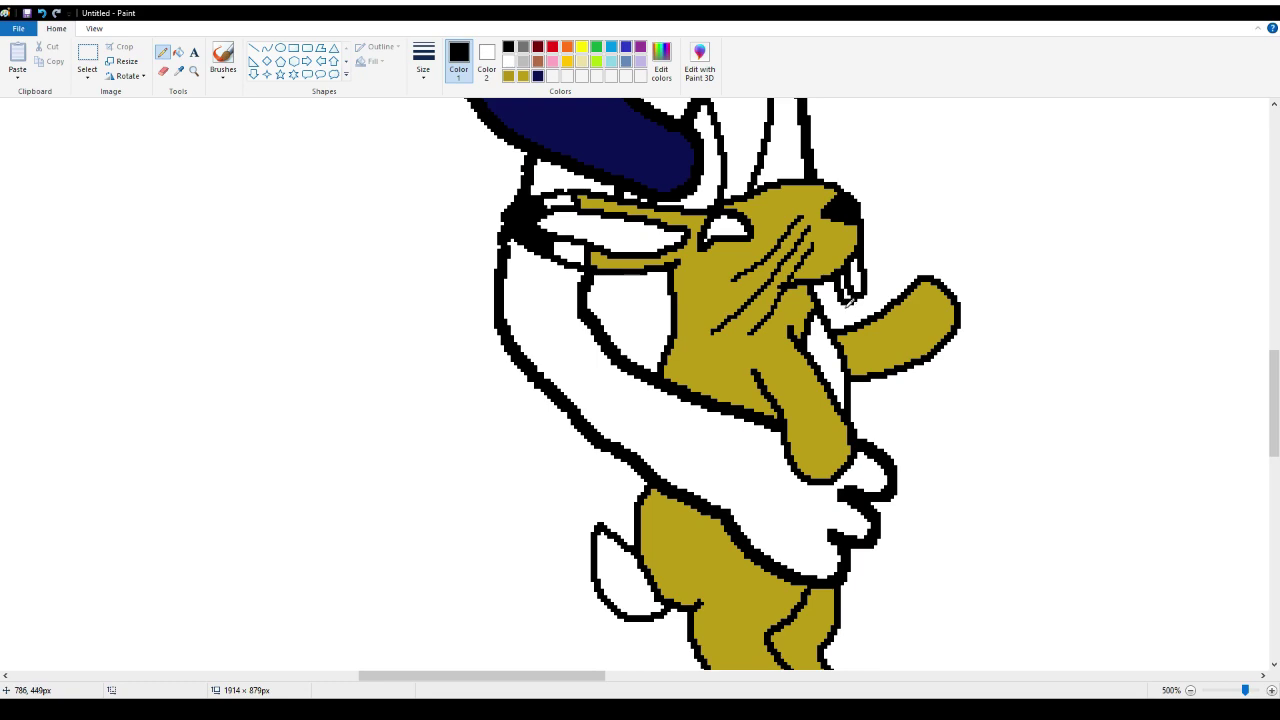
left_click_drag(846, 301, 849, 308)
scroll(865, 360, "down", 3)
mouse_move(888, 233)
left_mouse_down()
mouse_move(925, 350)
mouse_move(890, 482)
mouse_move(922, 540)
mouse_move(994, 604)
left_mouse_up()
scroll(991, 591, "down", 3)
scroll(991, 591, "up", 3)
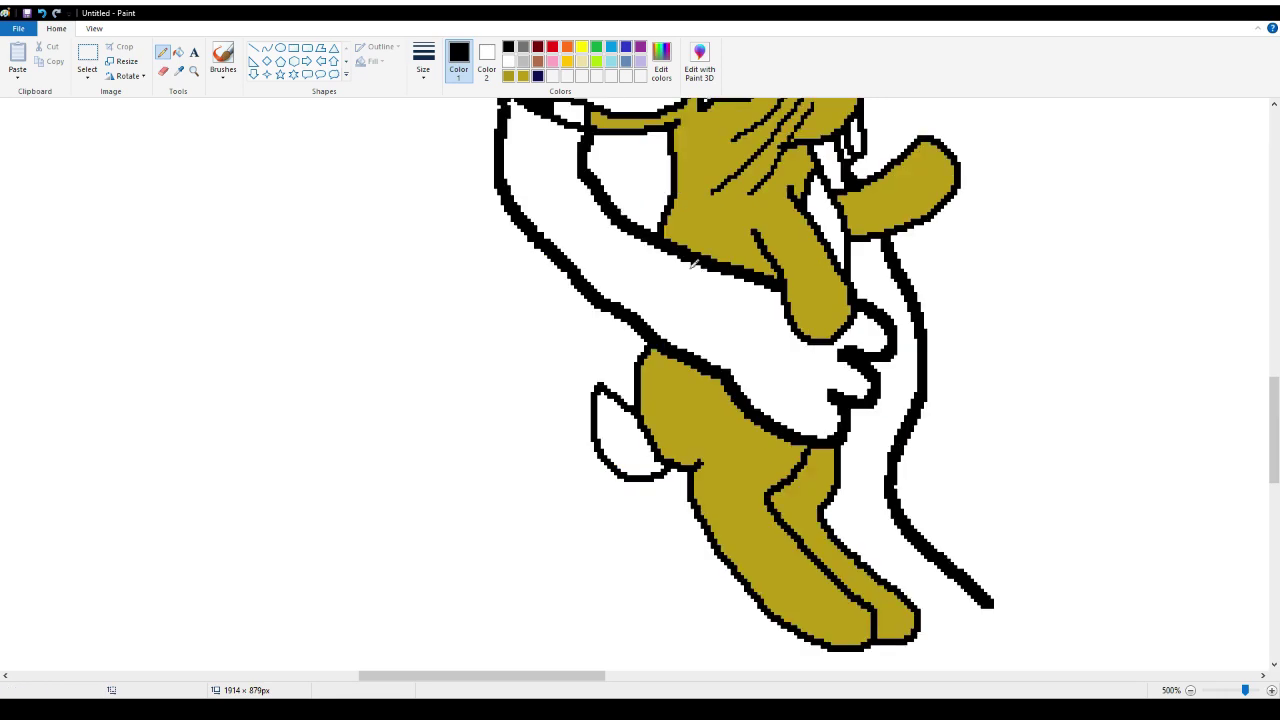
left_click(42, 14)
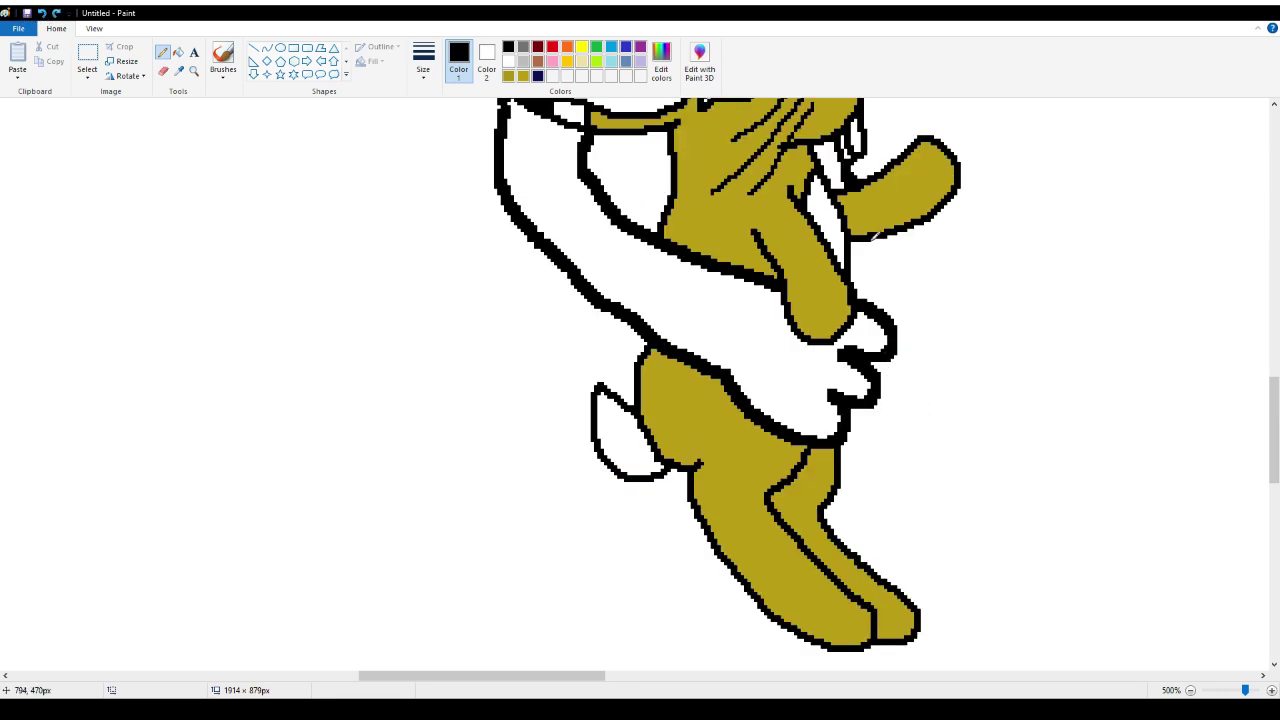
mouse_move(894, 233)
left_mouse_down()
mouse_move(1019, 582)
mouse_move(936, 632)
left_mouse_up()
scroll(940, 604, "up", 3)
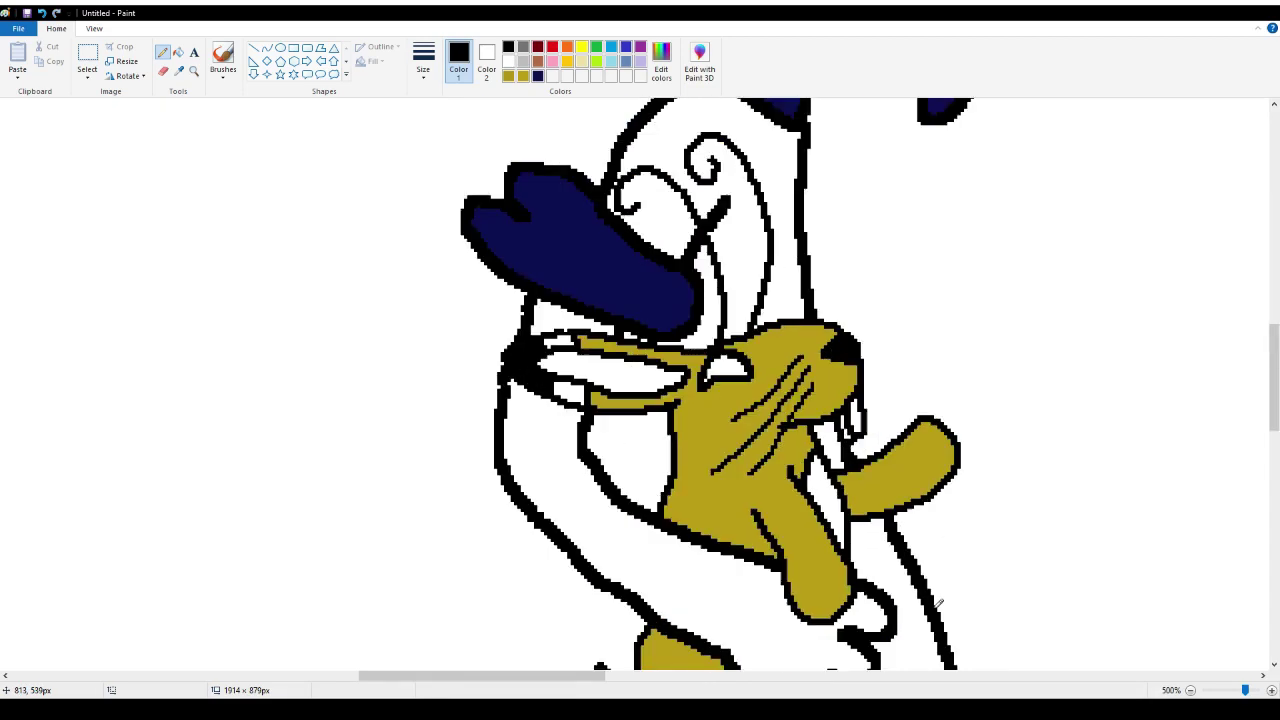
left_click(42, 13)
left_click(42, 13)
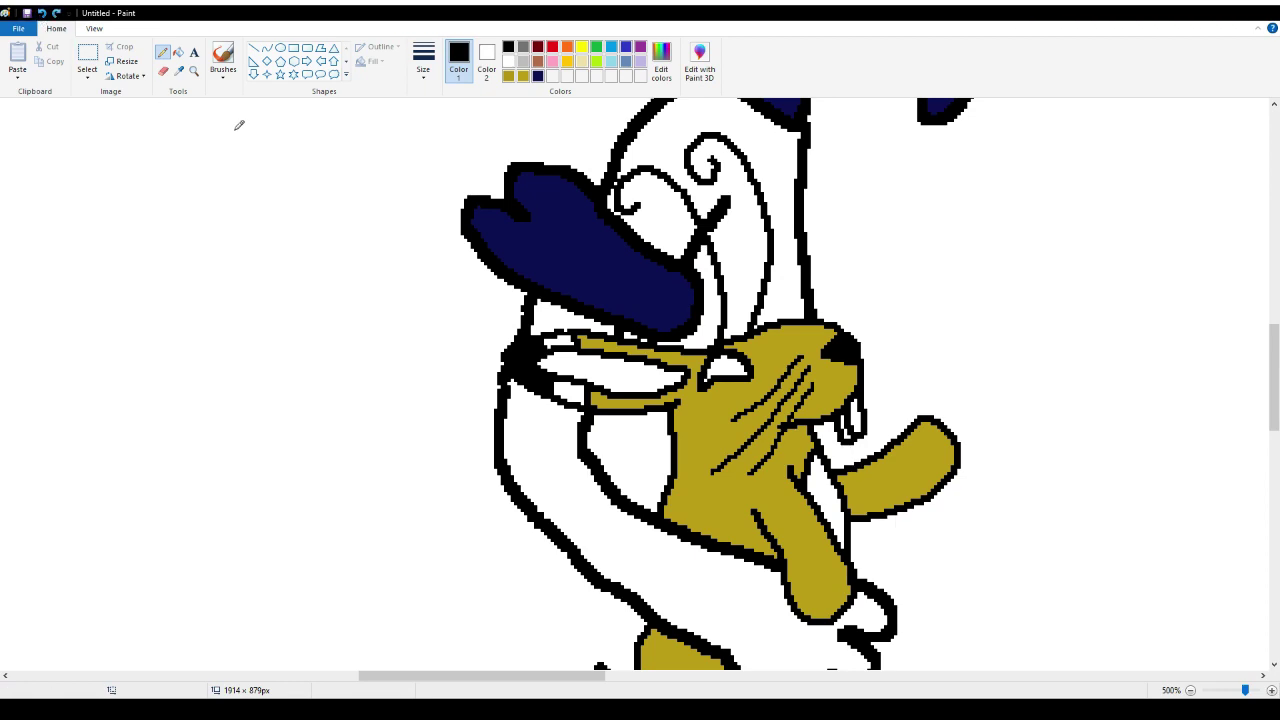
Continue the torso's front edge from under the snout to the raised front leg, and from below that leg to the lower hand
scroll(748, 316, "down", 2)
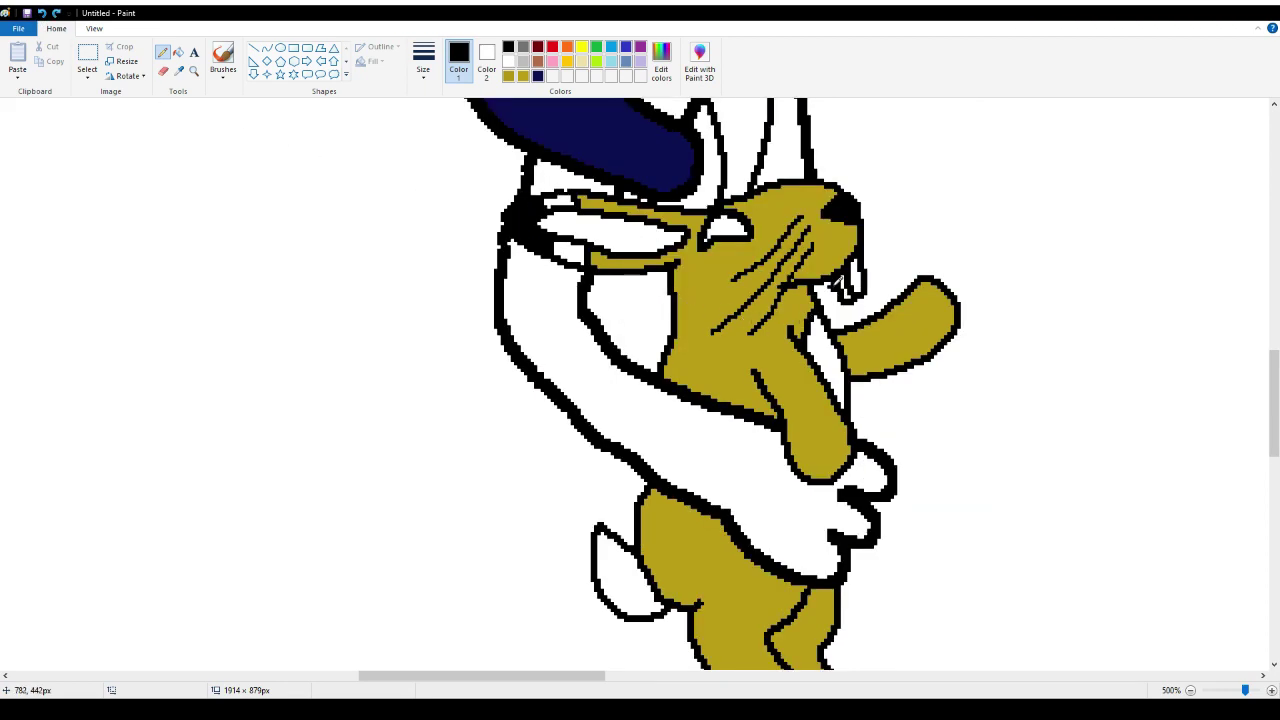
left_click_drag(838, 285, 856, 319)
scroll(853, 340, "down", 2)
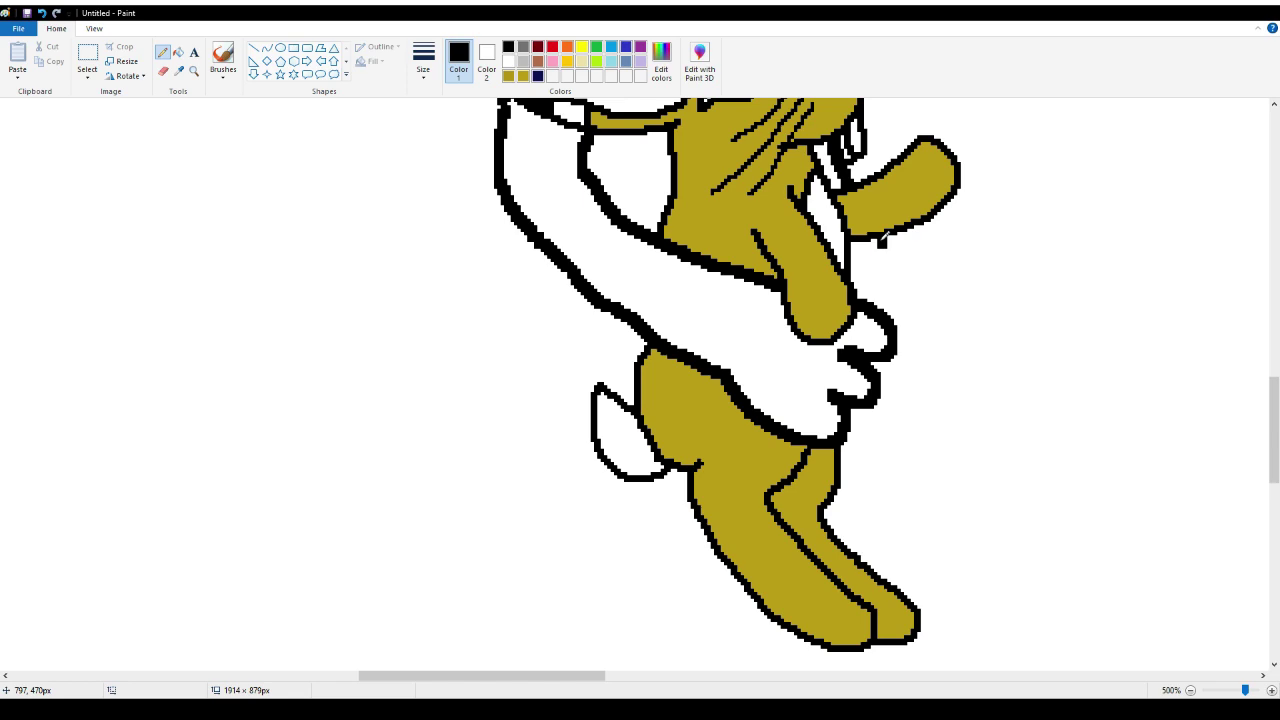
left_click_drag(884, 237, 893, 313)
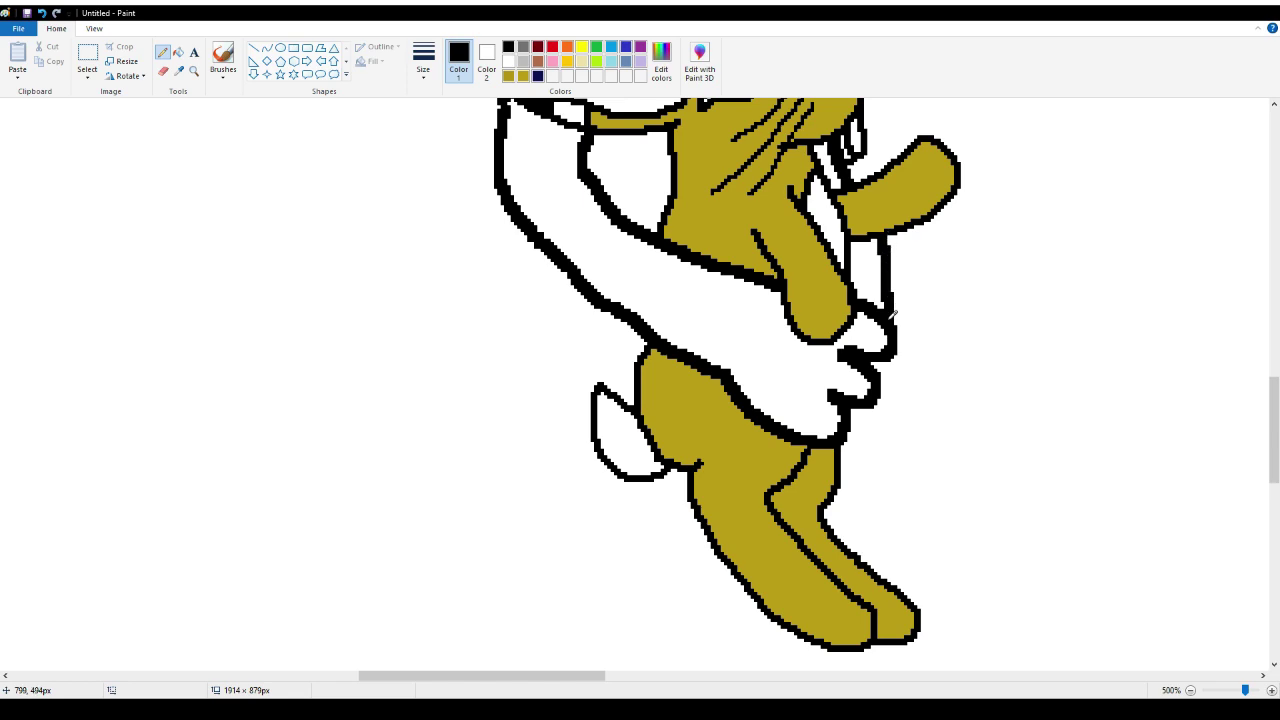
scroll(895, 318, "down", 2)
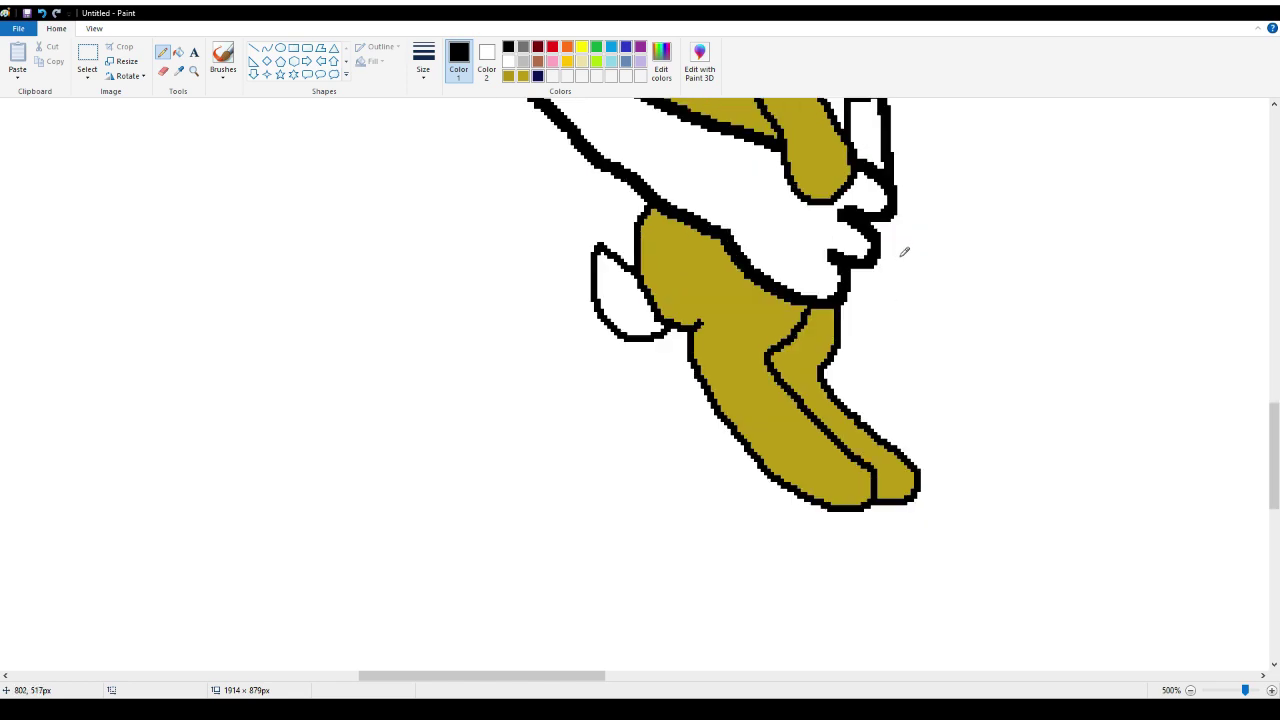
mouse_move(892, 212)
left_mouse_down()
mouse_move(866, 360)
mouse_move(900, 430)
mouse_move(930, 441)
mouse_move(924, 472)
left_mouse_up()
scroll(926, 405, "up", 4)
scroll(927, 407, "up", 2)
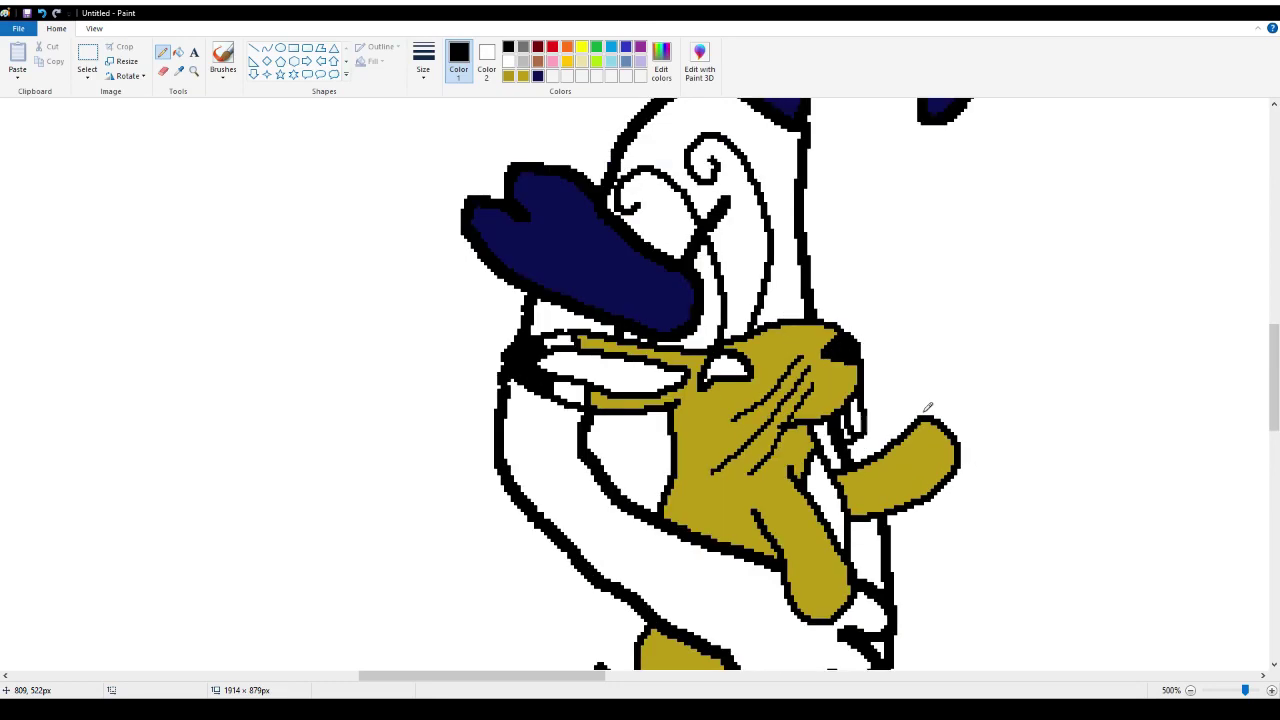
scroll(927, 407, "down", 4)
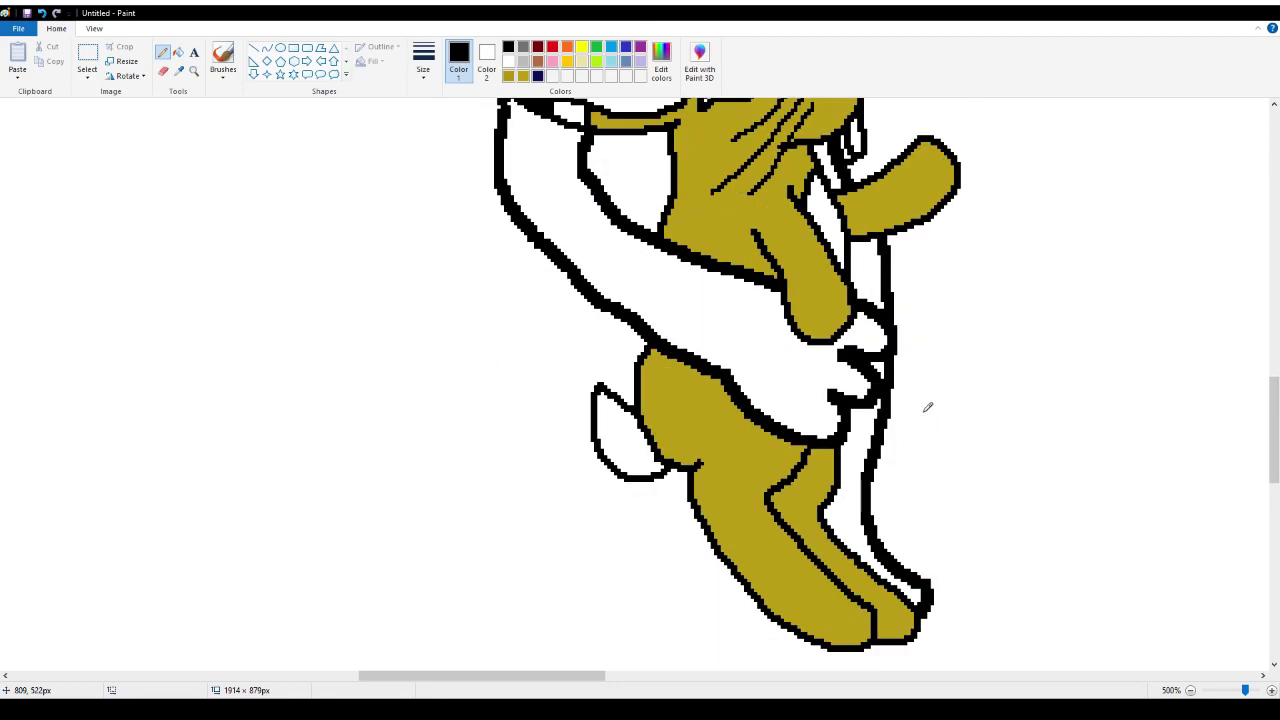
scroll(927, 407, "up", 2)
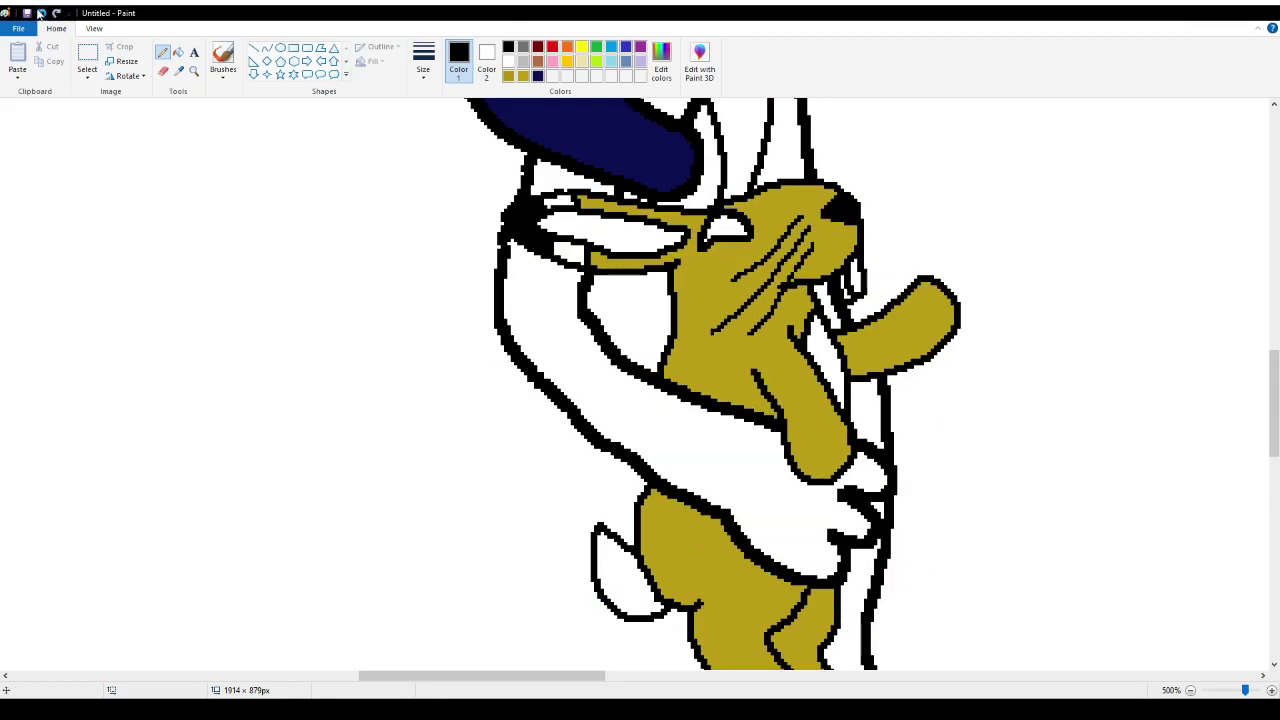
scroll(760, 390, "down", 2)
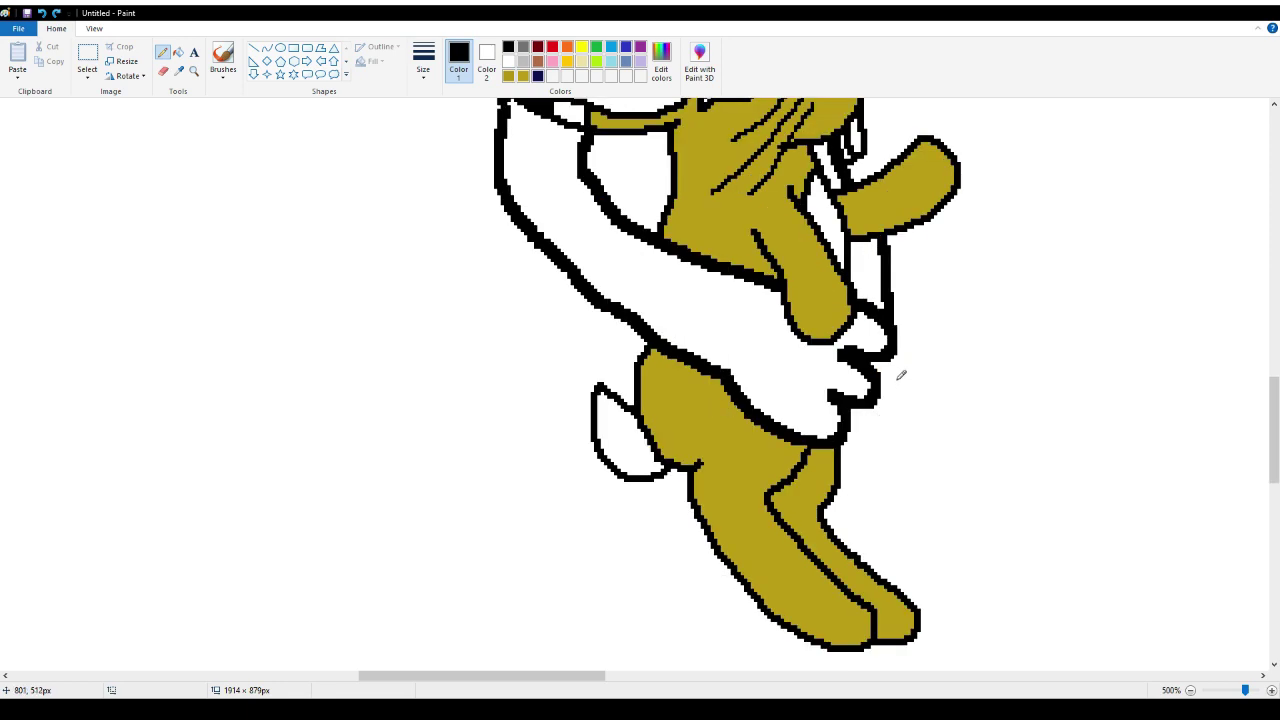
Draw the jacket's pointed lower corner between the lower hand and the animal's leg, and a line from the sleeve crease to the animal's head
mouse_move(890, 350)
left_mouse_down()
mouse_move(906, 425)
mouse_move(952, 481)
mouse_move(880, 530)
mouse_move(838, 535)
left_mouse_up()
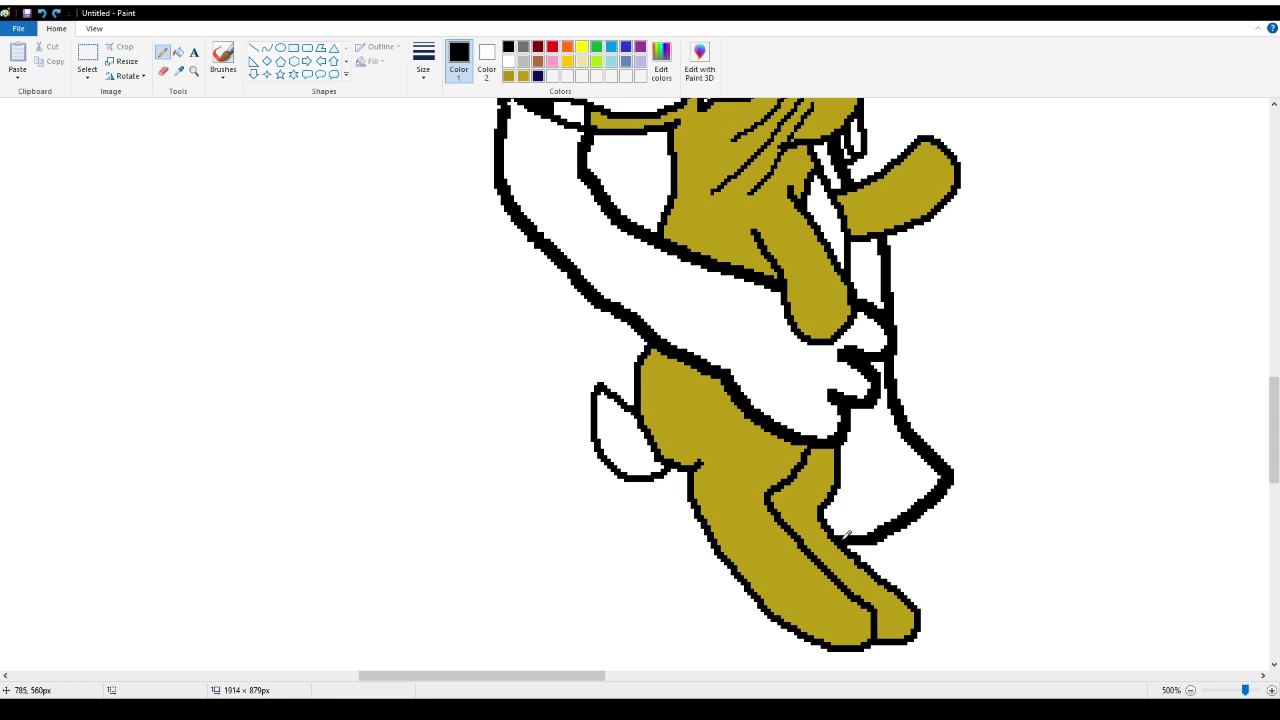
scroll(946, 458, "up", 3)
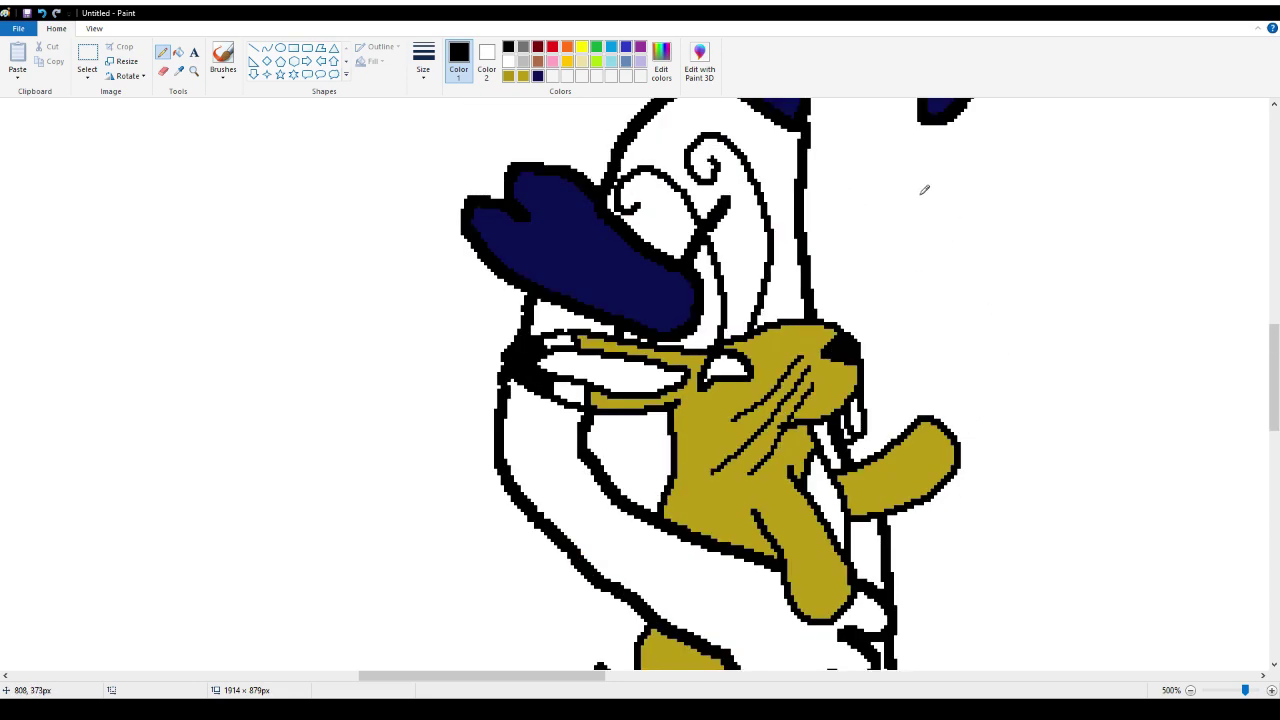
scroll(922, 190, "up", 2)
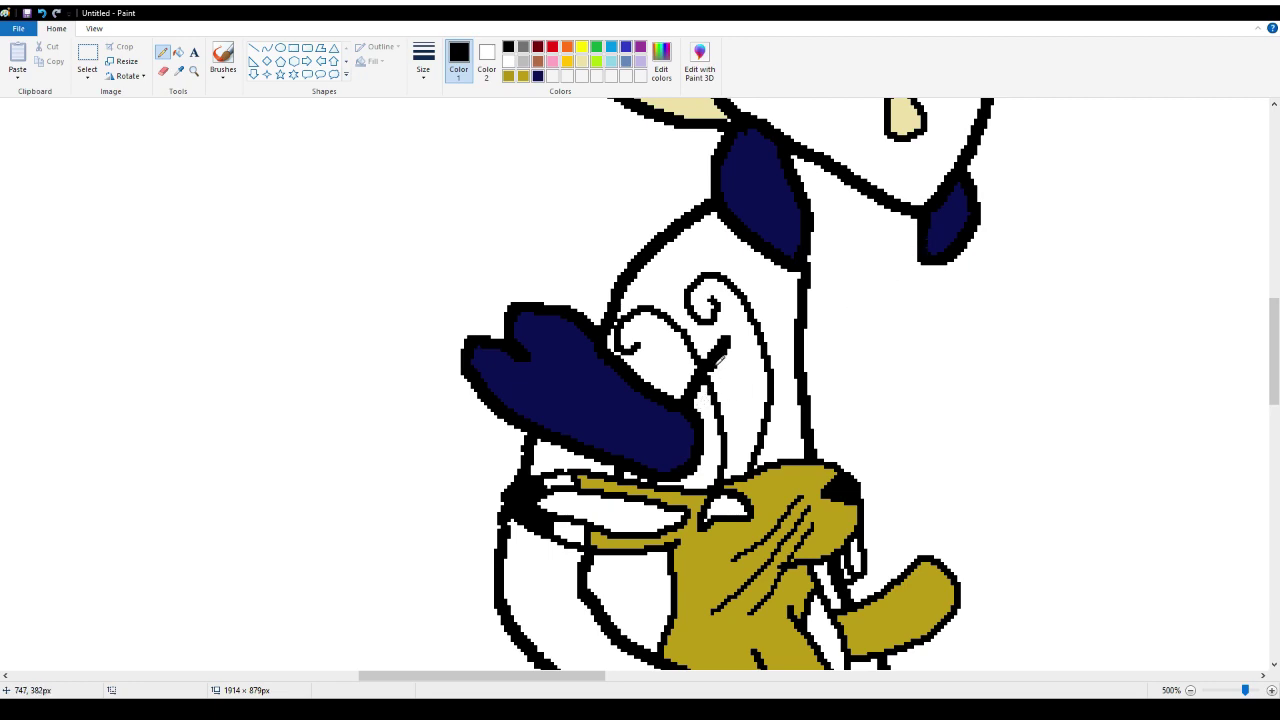
left_click_drag(720, 358, 710, 478)
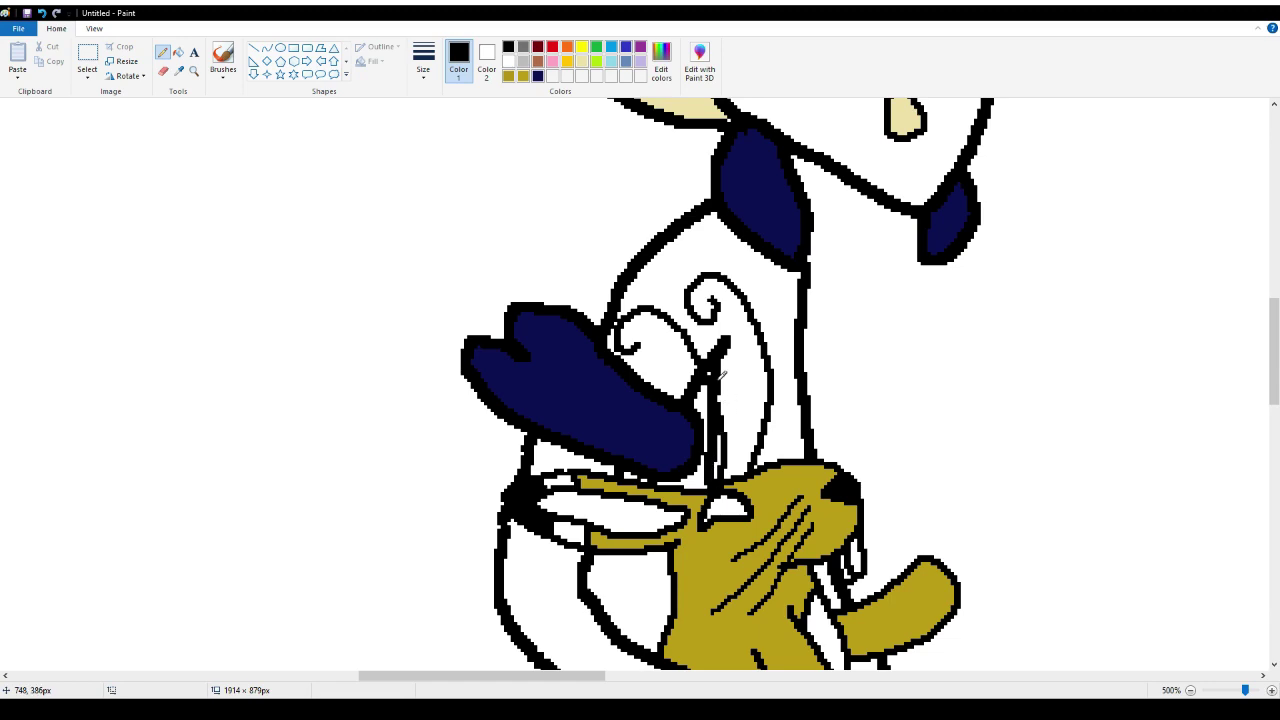
scroll(712, 352, "down", 2)
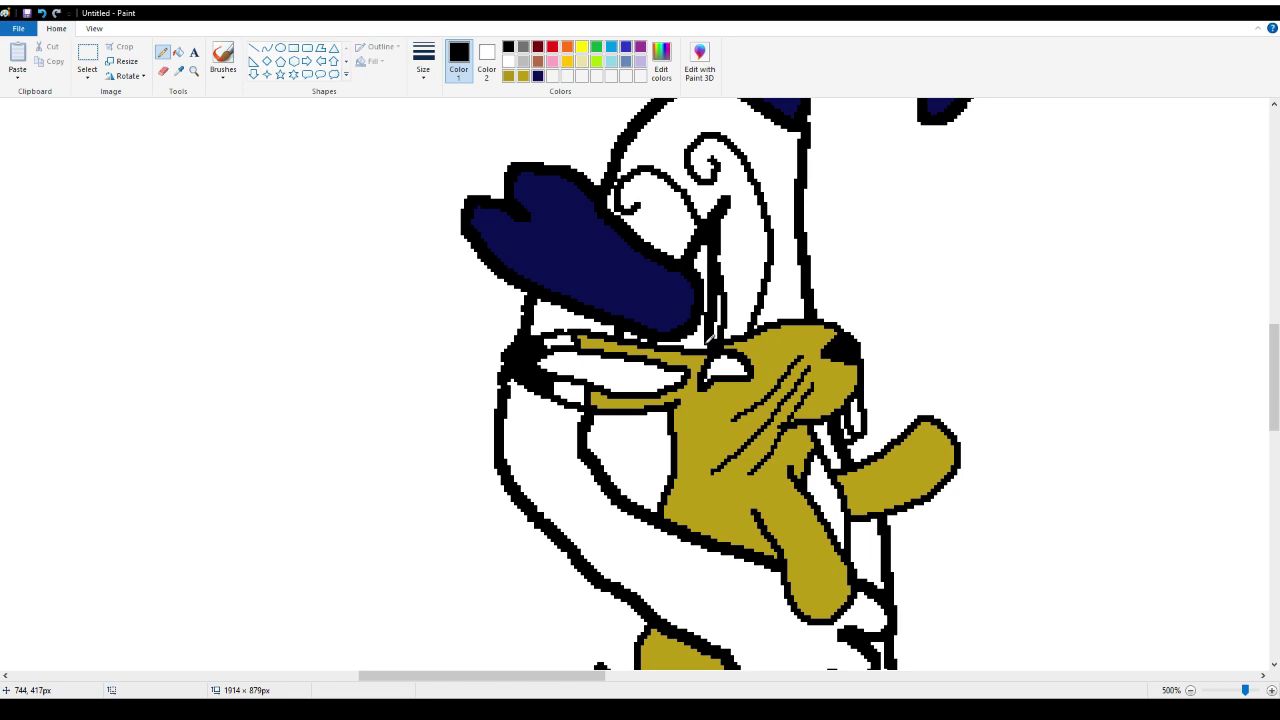
scroll(951, 303, "down", 2)
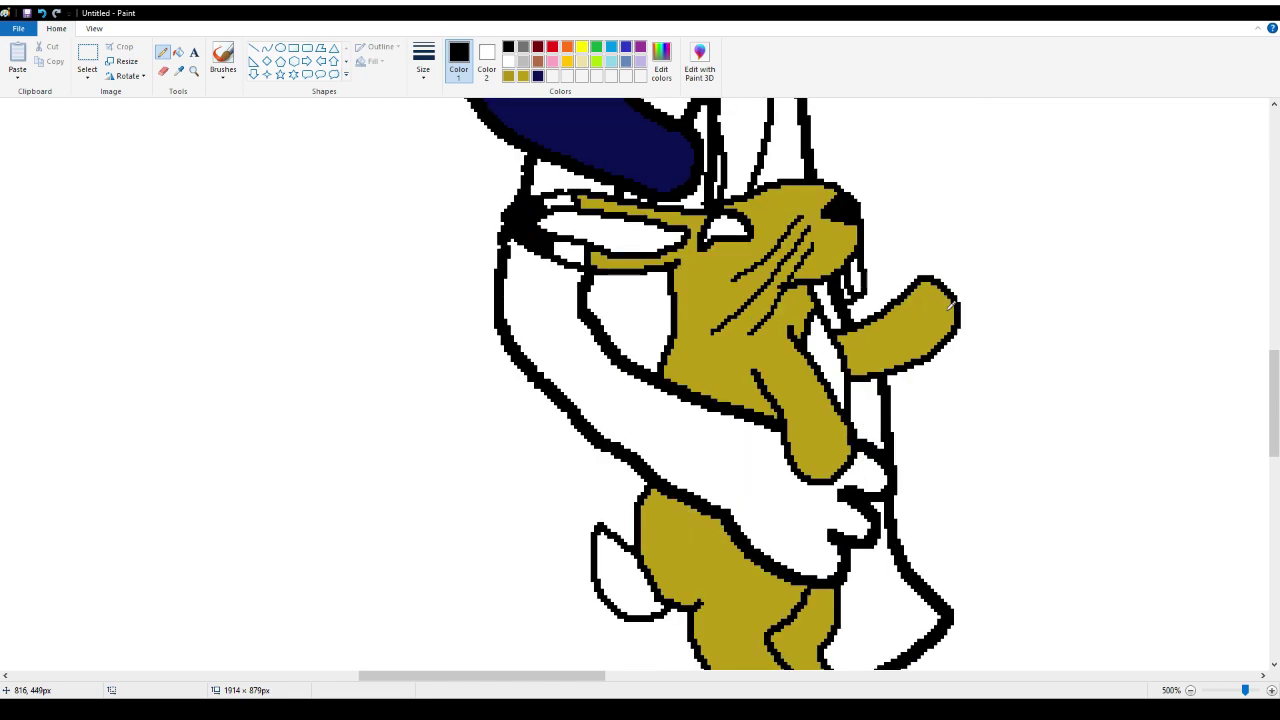
Draw the second shoulder as a black line sloping outward from the smaller navy collar point
scroll(951, 303, "up", 6)
scroll(951, 303, "down", 2)
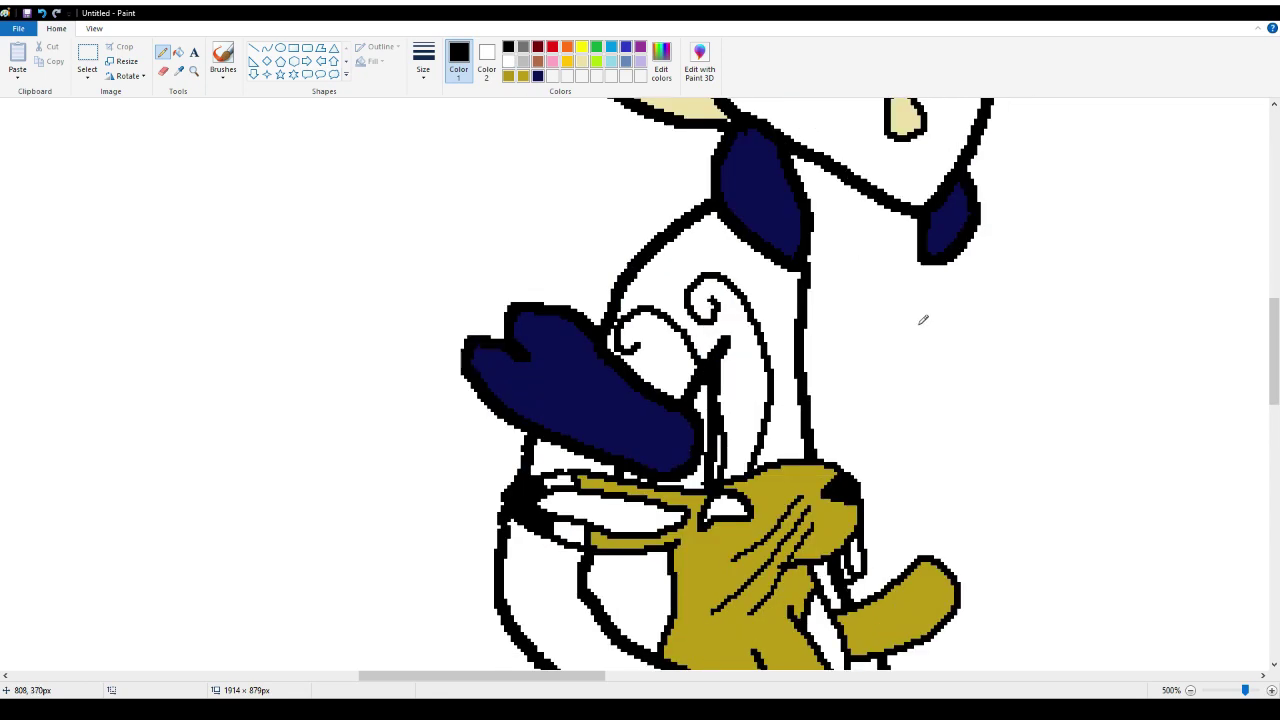
left_click_drag(980, 226, 989, 226)
left_click(42, 13)
left_click_drag(978, 192, 1053, 266)
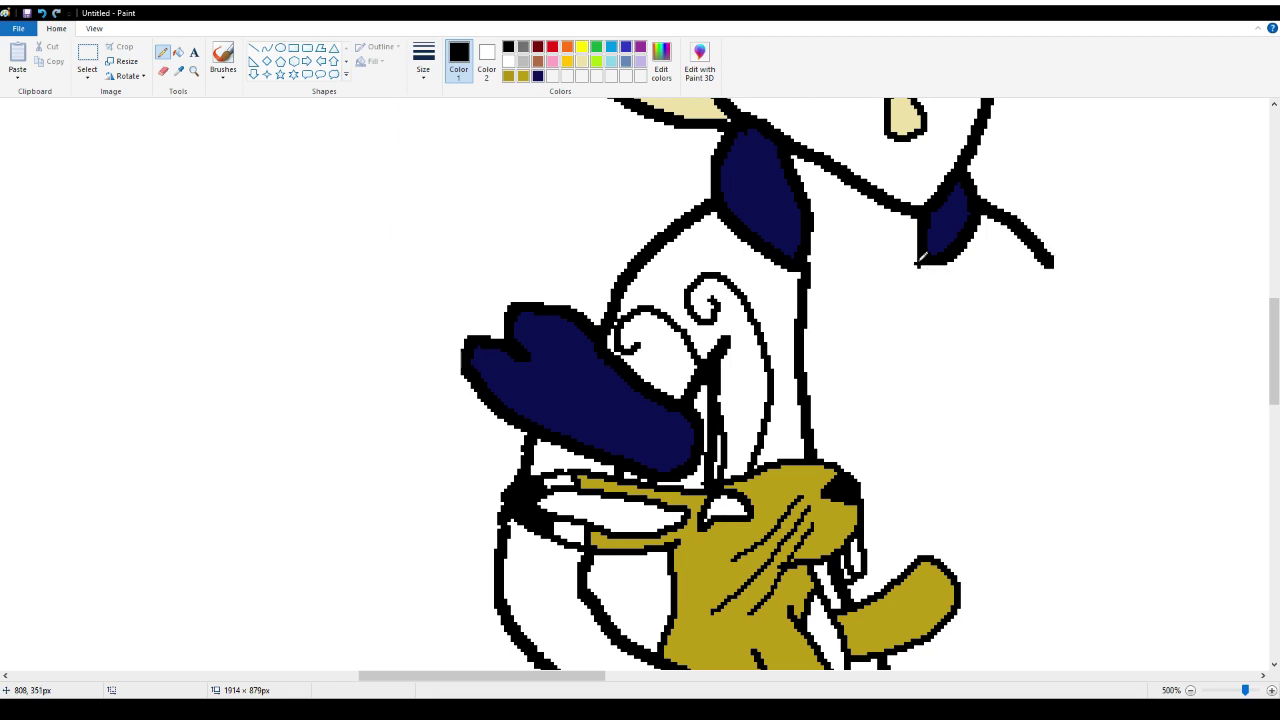
Outline the jacket's second front panel from the smaller collar point down to a pointed hem and up the outer side
left_click_drag(918, 260, 933, 508)
scroll(954, 450, "down", 3)
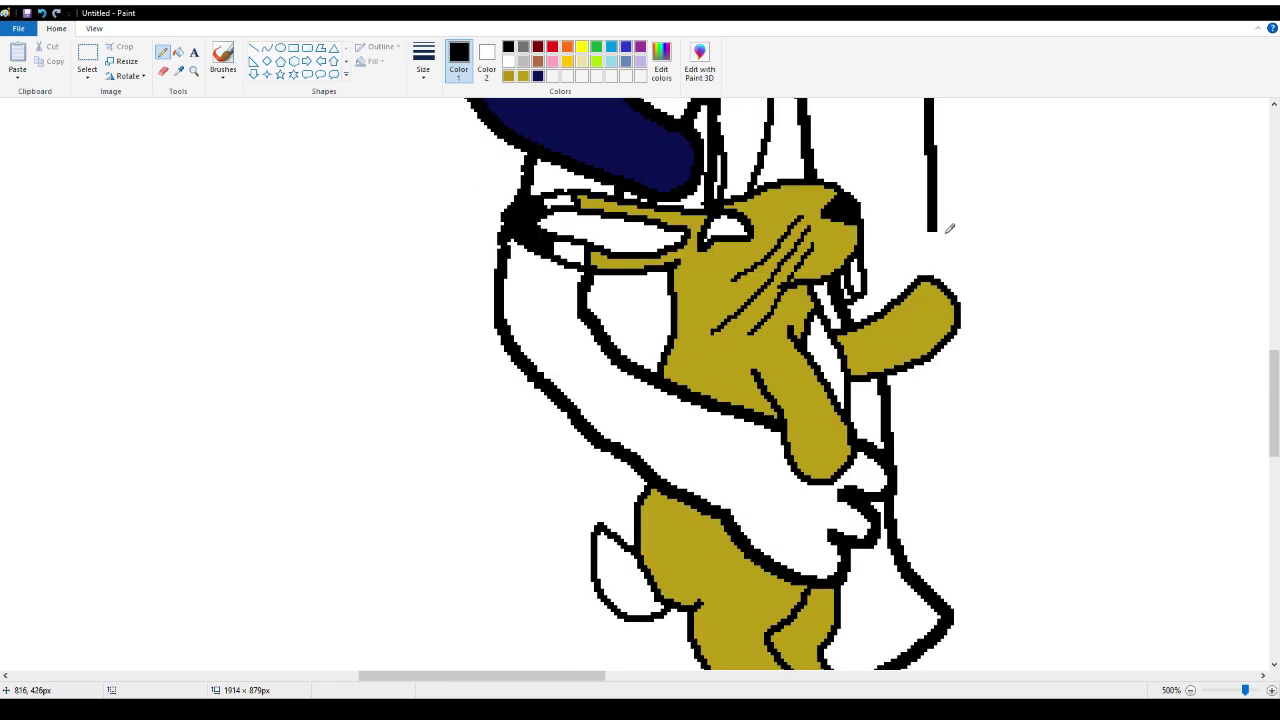
mouse_move(933, 224)
left_mouse_down()
mouse_move(1017, 496)
mouse_move(1011, 578)
mouse_move(1045, 567)
mouse_move(1121, 490)
mouse_move(1141, 444)
mouse_move(1130, 384)
mouse_move(1060, 246)
left_mouse_up()
Continue the second shoulder line into a short sleeve with an angled edge, and add the rounded cuff below it
scroll(1060, 250, "up", 5)
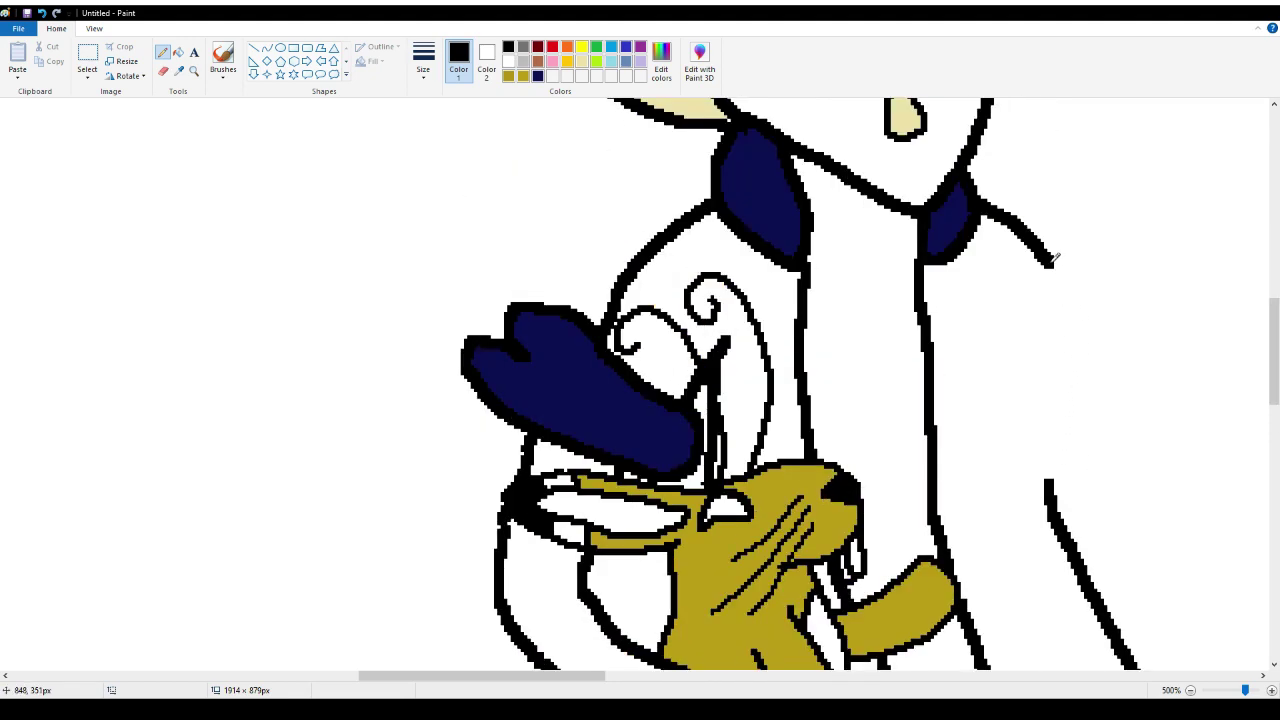
mouse_move(1056, 256)
left_mouse_down()
mouse_move(1107, 378)
mouse_move(1052, 433)
mouse_move(1047, 468)
mouse_move(1050, 416)
left_mouse_up()
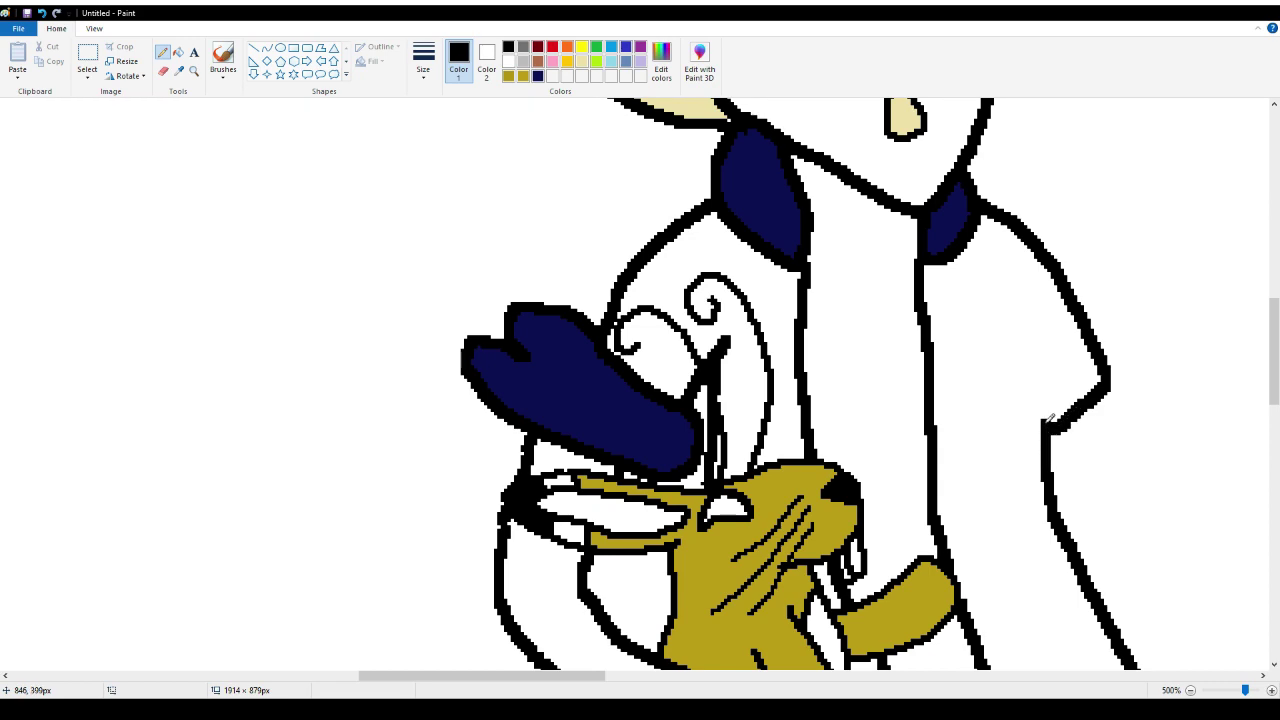
mouse_move(1112, 378)
left_mouse_down()
mouse_move(1132, 372)
mouse_move(1158, 395)
mouse_move(1168, 446)
mouse_move(1126, 498)
mouse_move(1074, 522)
left_mouse_up()
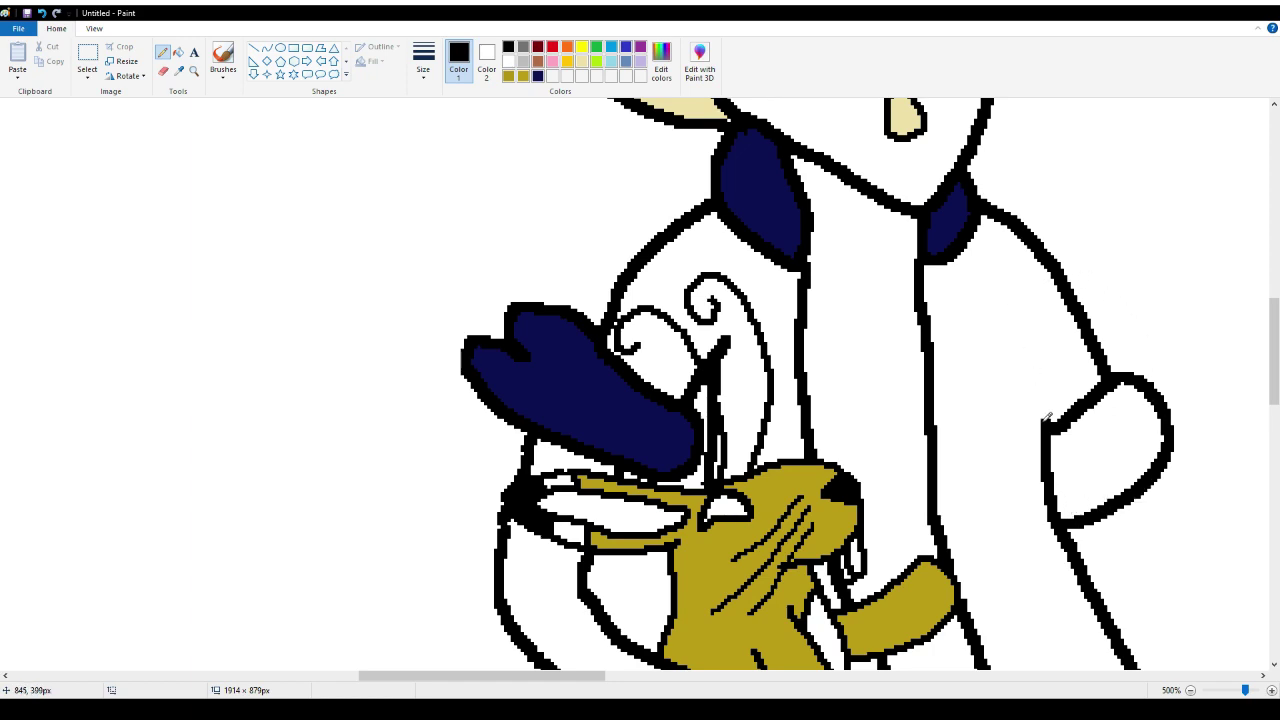
Draw a short slanted crease upward from the second sleeve's inner corner into the jacket
left_click_drag(1046, 418, 1034, 344)
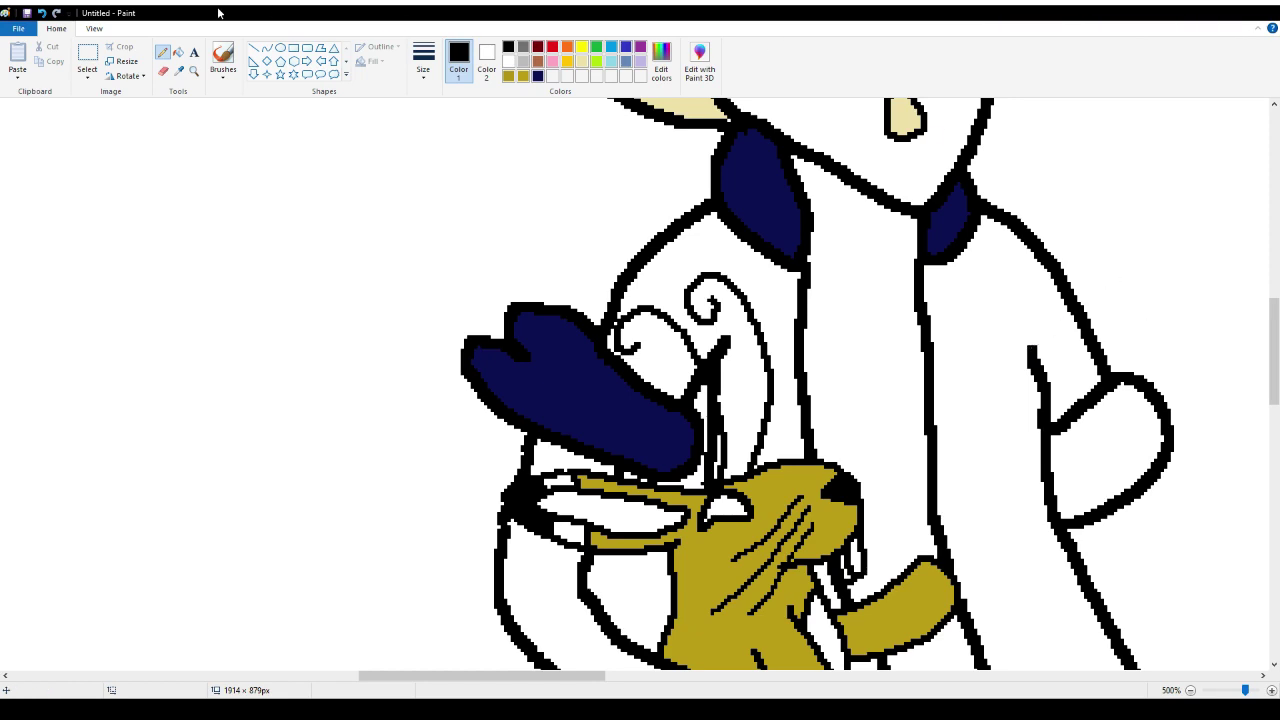
left_click(46, 12)
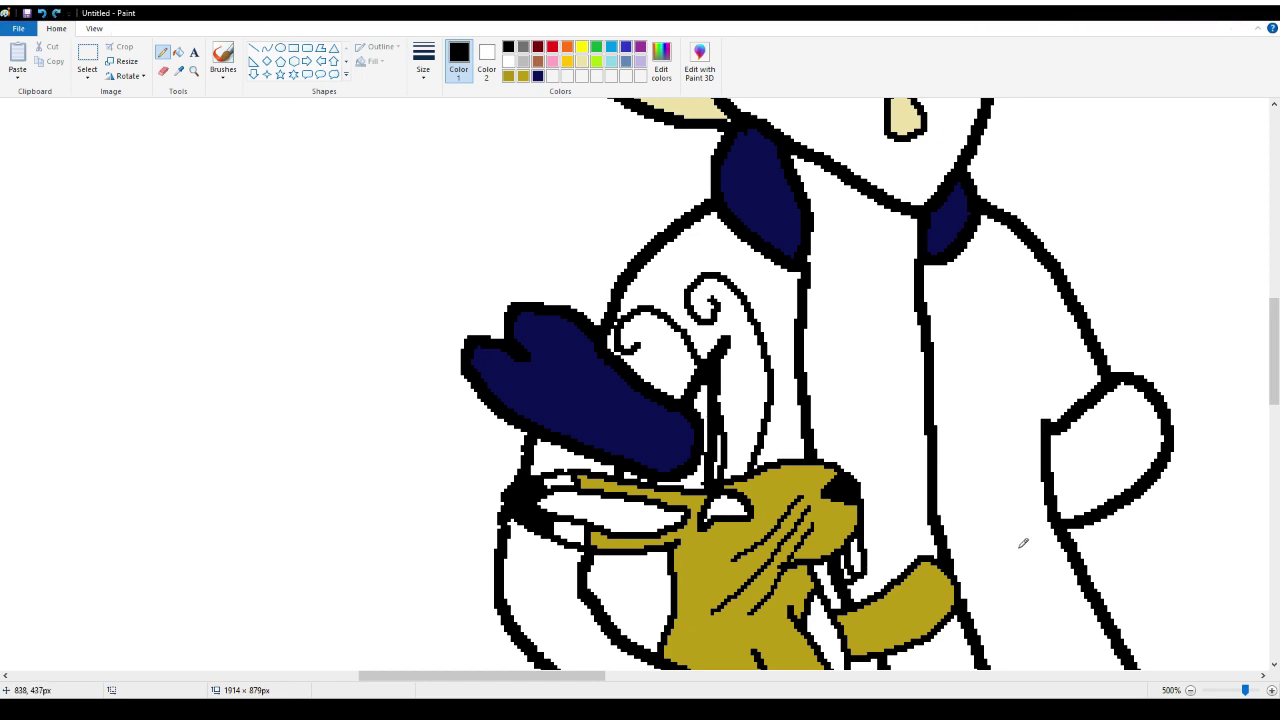
left_click_drag(1048, 416, 1030, 370)
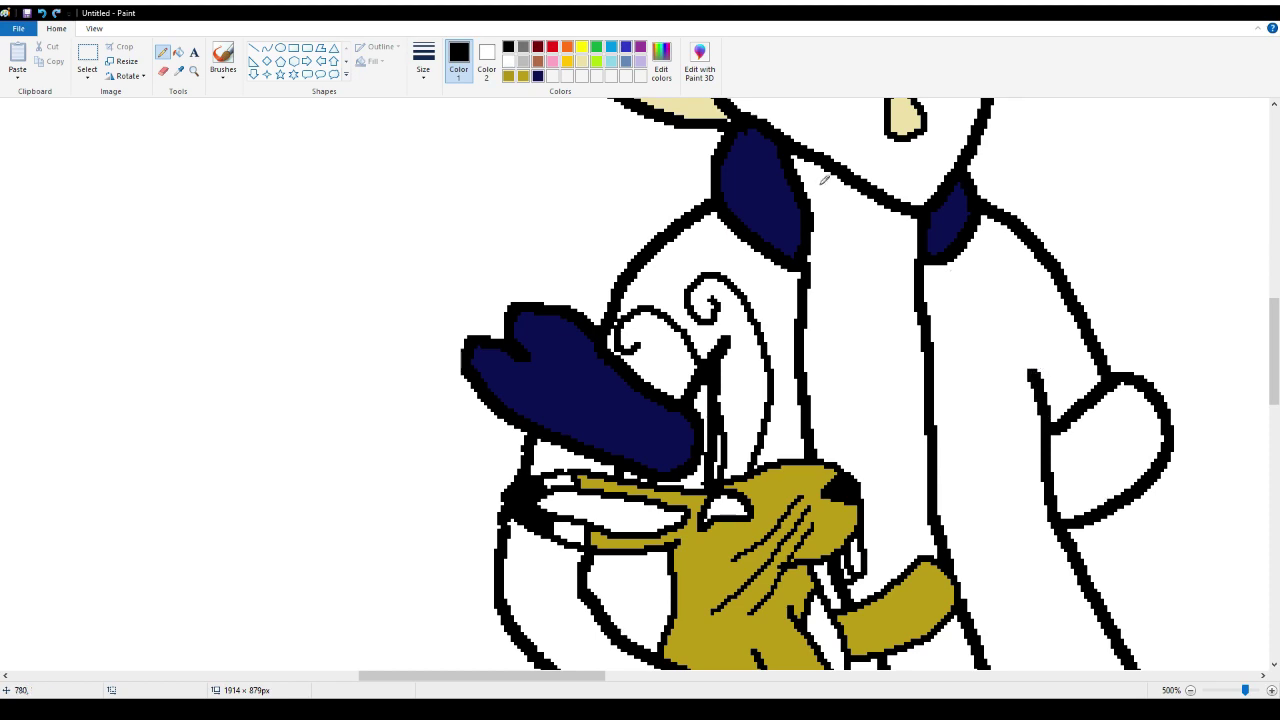
left_click(46, 12)
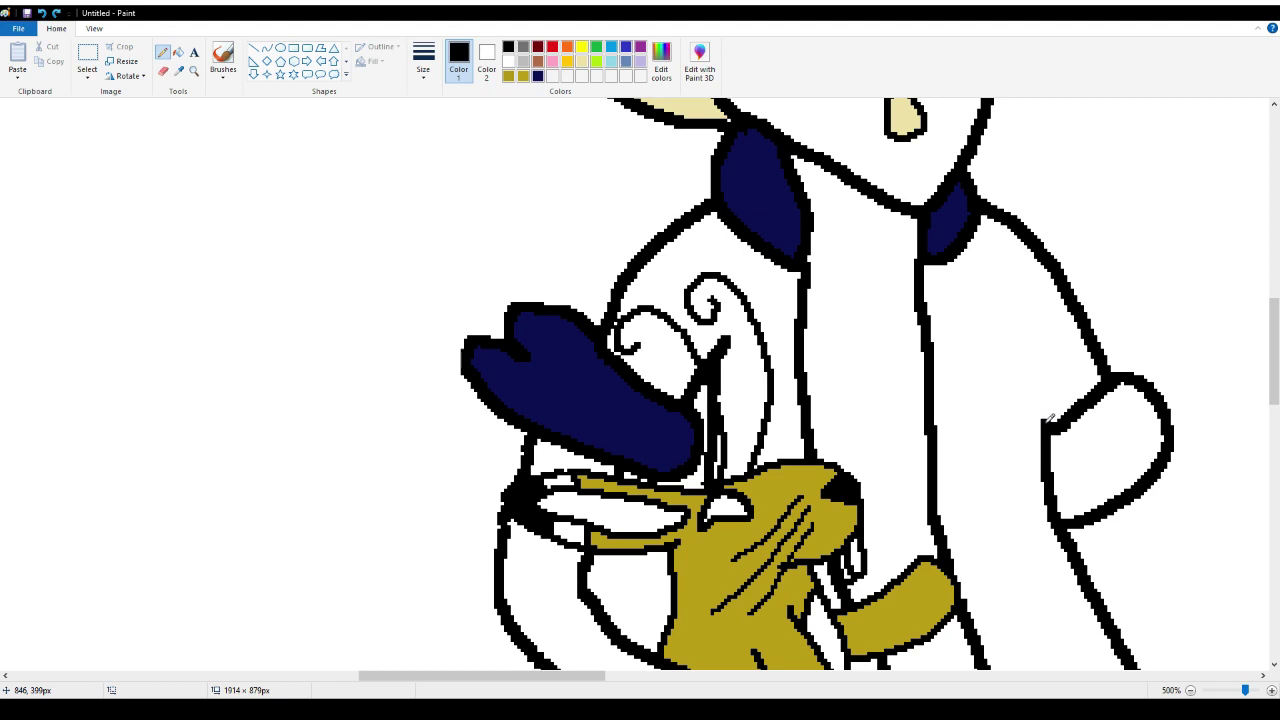
left_click_drag(1050, 420, 1020, 338)
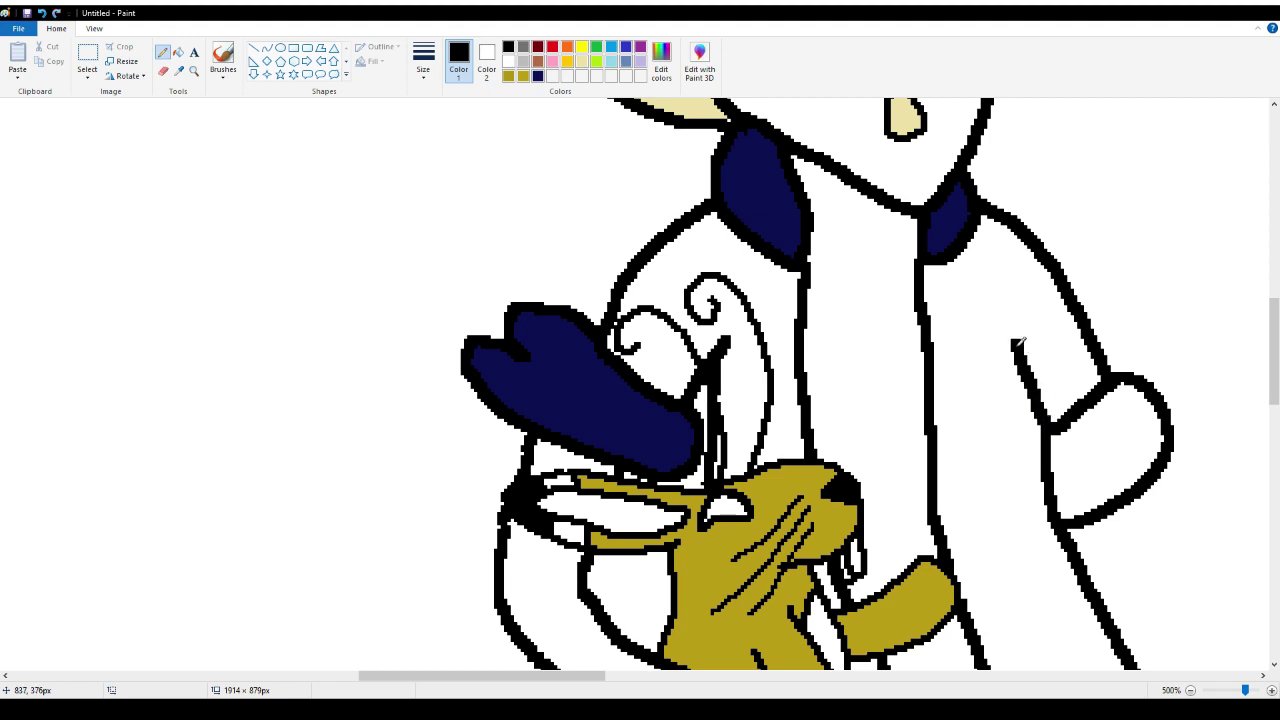
Draw the second arm's outer edge from the cuff down to the wrist, ending in the hand's curled outline
scroll(1197, 505, "down", 3)
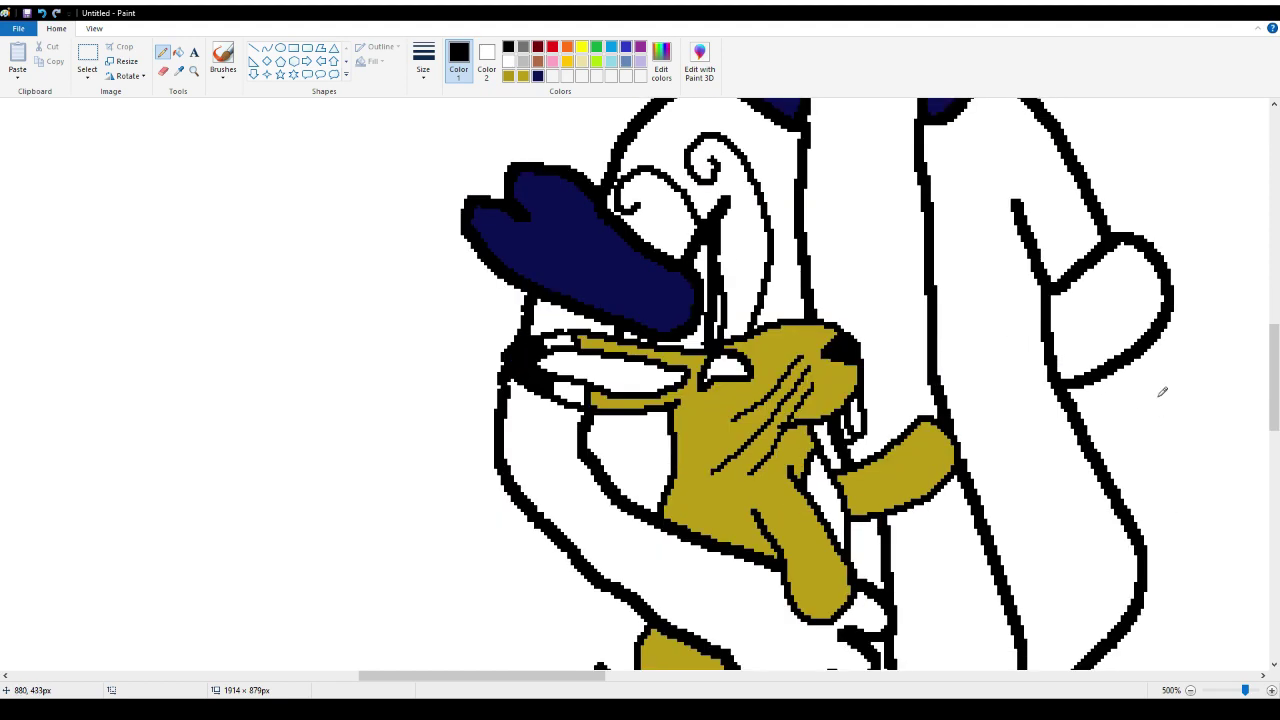
left_click_drag(600, 675, 690, 675)
scroll(700, 355, "down", 3)
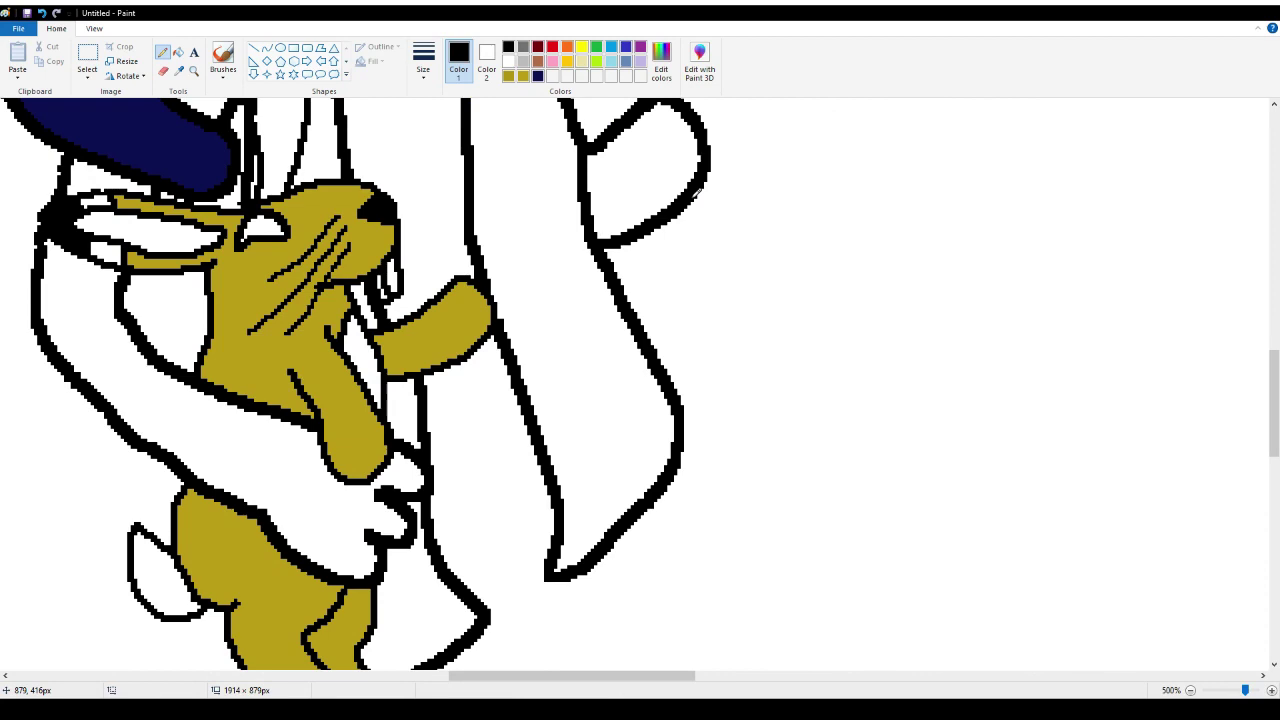
mouse_move(697, 195)
left_mouse_down()
mouse_move(835, 405)
mouse_move(872, 416)
mouse_move(906, 461)
mouse_move(901, 500)
mouse_move(866, 533)
mouse_move(848, 528)
mouse_move(848, 488)
mouse_move(871, 465)
left_mouse_up()
scroll(880, 472, "down", 3)
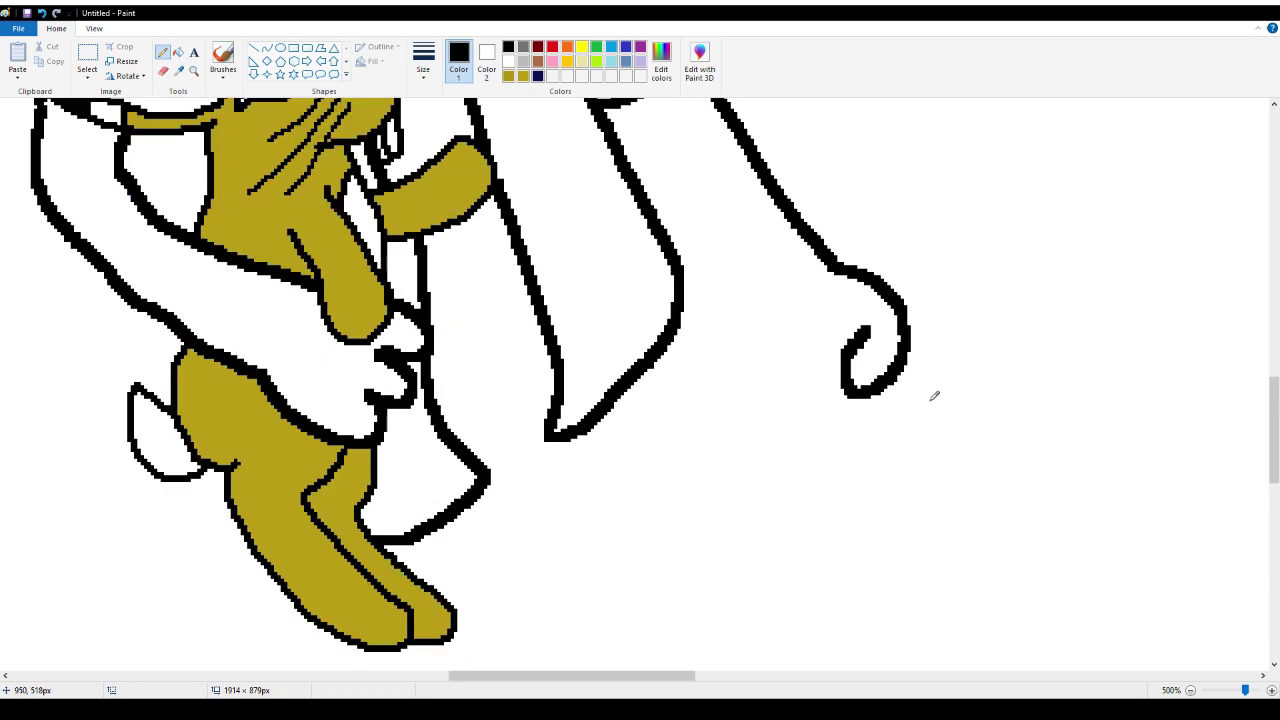
Draw three rounded fingers side by side below the second hand's curled outline
scroll(934, 396, "down", 3)
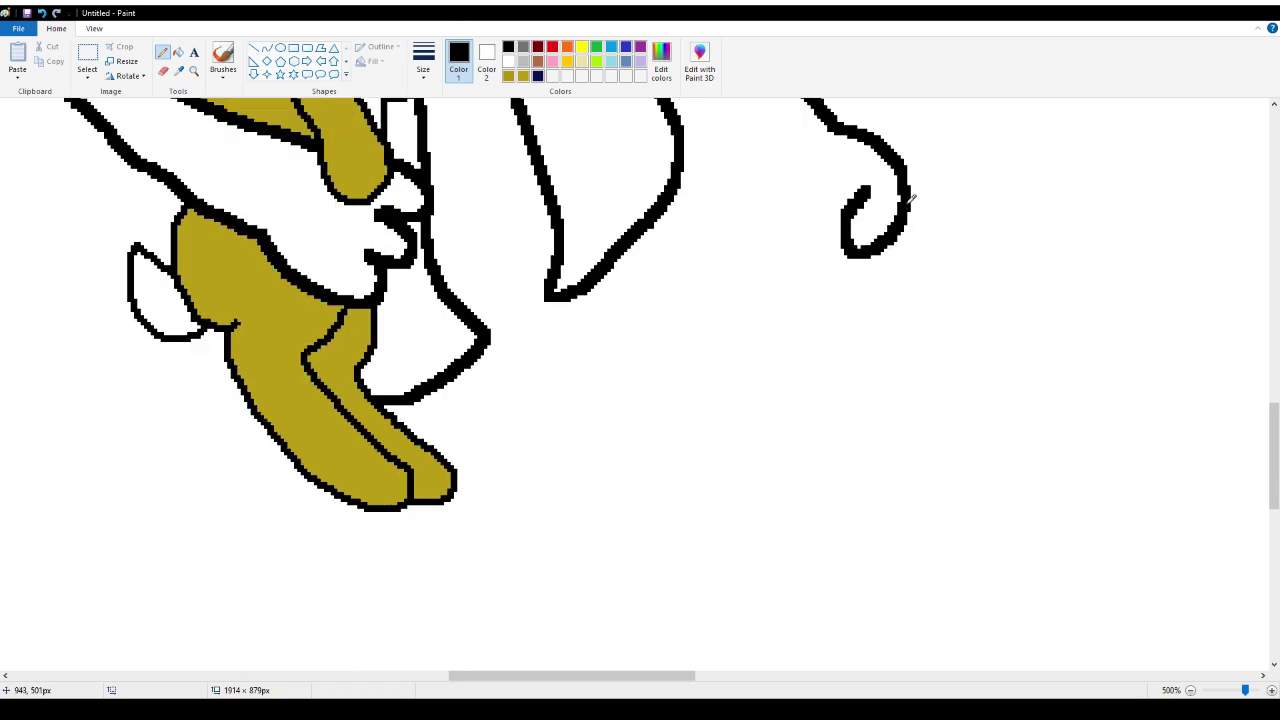
mouse_move(912, 197)
left_mouse_down()
mouse_move(966, 299)
mouse_move(939, 298)
mouse_move(901, 245)
left_mouse_up()
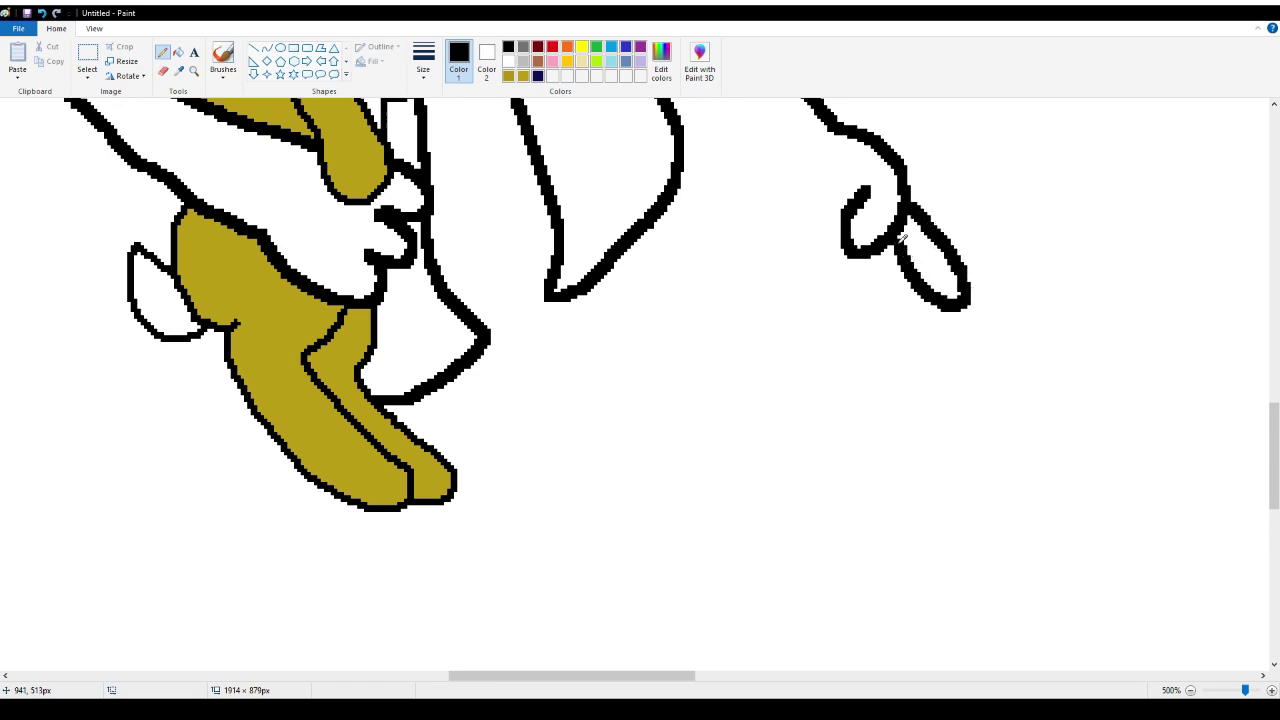
mouse_move(940, 299)
left_mouse_down()
mouse_move(928, 354)
mouse_move(892, 338)
mouse_move(873, 281)
mouse_move(884, 246)
left_mouse_up()
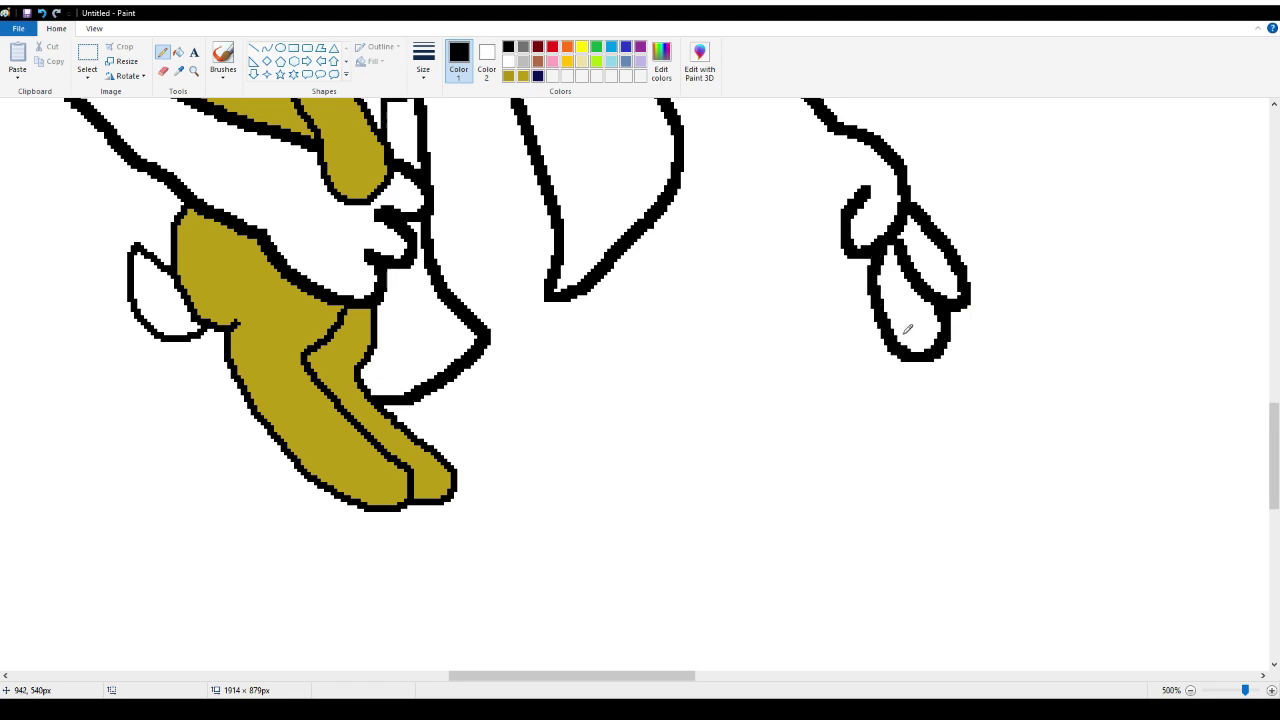
mouse_move(898, 354)
left_mouse_down()
mouse_move(888, 368)
mouse_move(847, 358)
mouse_move(830, 305)
mouse_move(859, 247)
left_mouse_up()
Erase the outermost finger's outer edge and redraw it as a wider curve reaching back to the hand
scroll(891, 302, "up", 3)
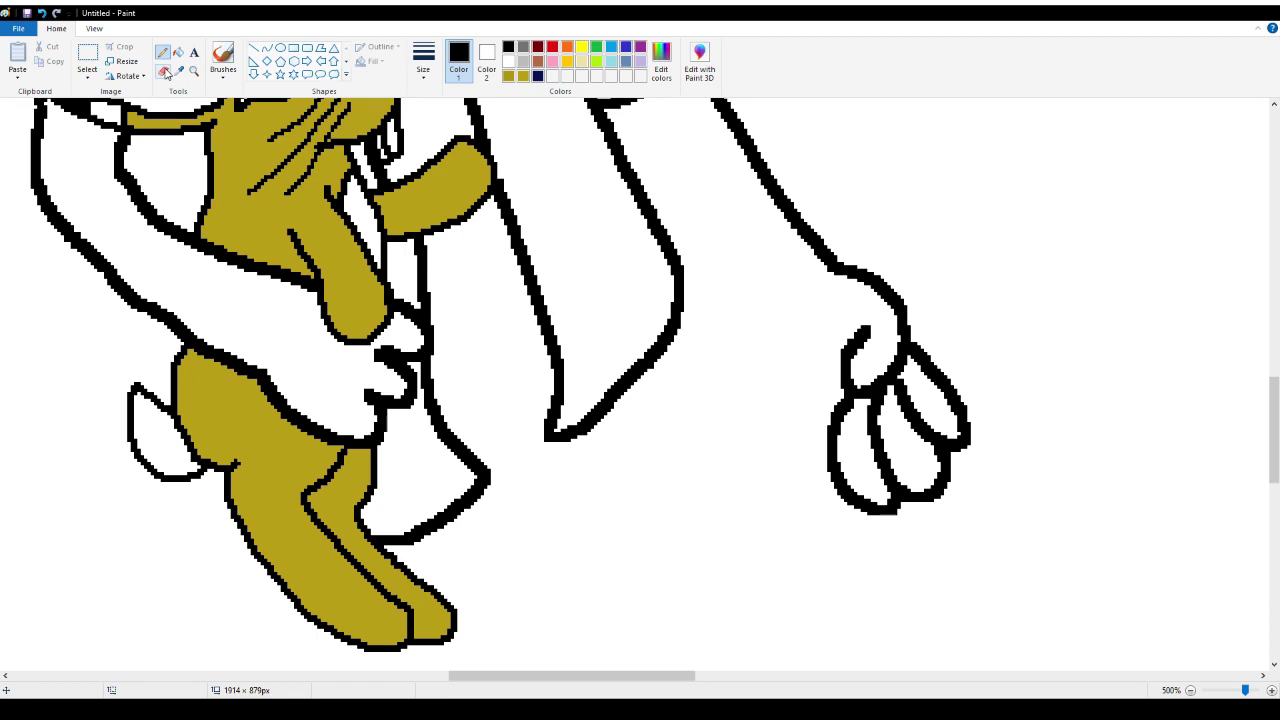
right_click(966, 418)
right_click(967, 426)
right_click(962, 412)
right_click(945, 385)
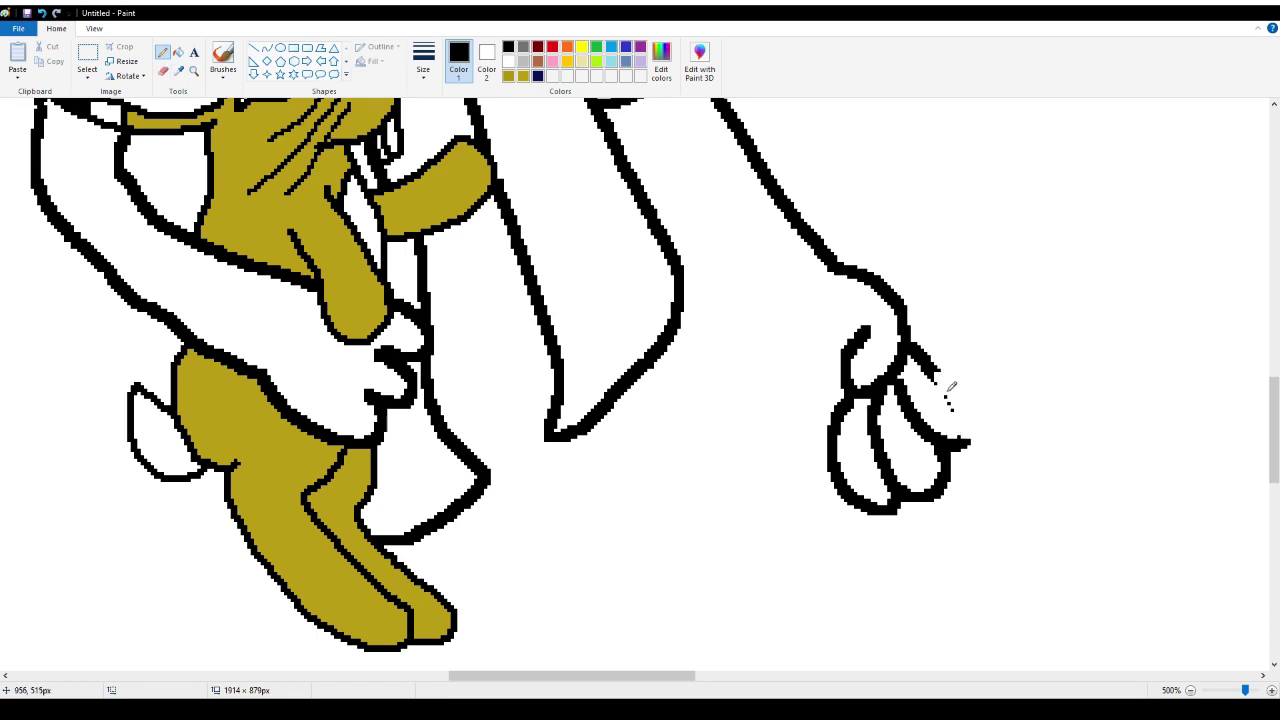
right_click(952, 404)
right_click(957, 408)
right_click(931, 376)
right_click(925, 364)
right_click(918, 350)
right_click(920, 340)
right_click(930, 356)
mouse_move(968, 440)
left_mouse_down()
mouse_move(984, 428)
mouse_move(980, 405)
mouse_move(913, 360)
left_mouse_up()
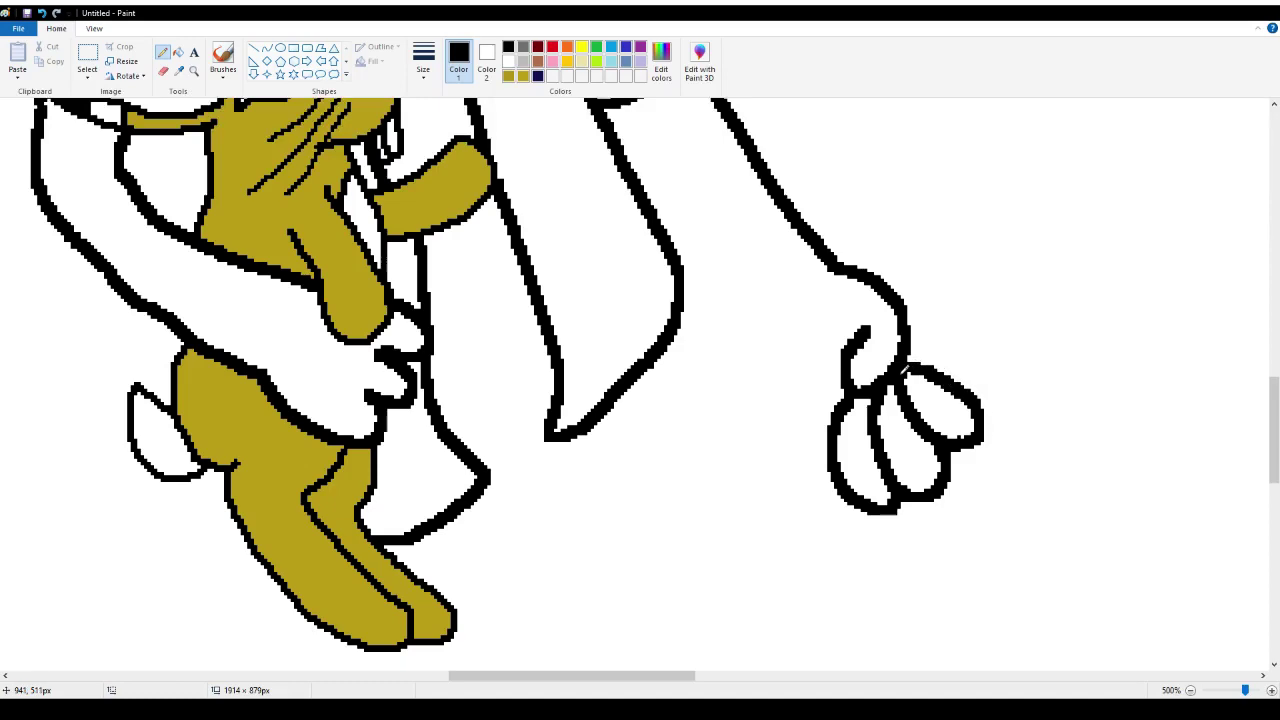
Draw the second arm's inner edge from the underside of the cuff down to the innermost finger
scroll(801, 335, "up", 3)
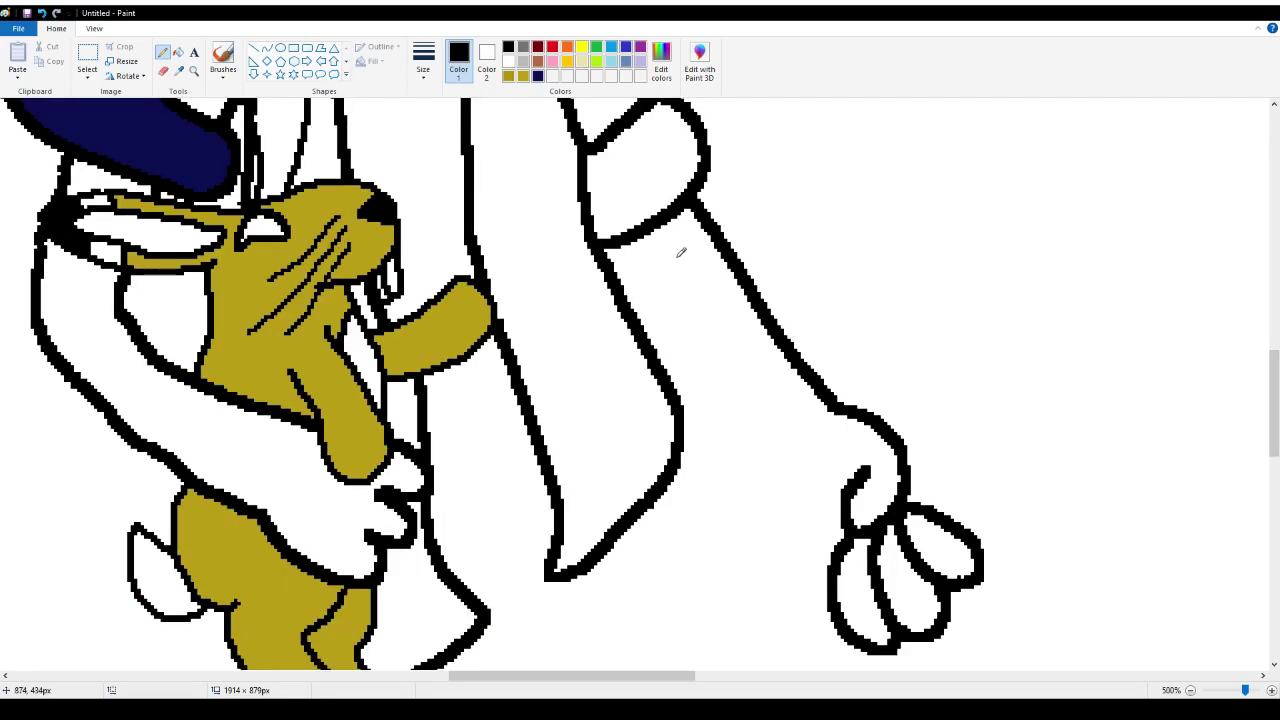
left_click_drag(642, 230, 834, 566)
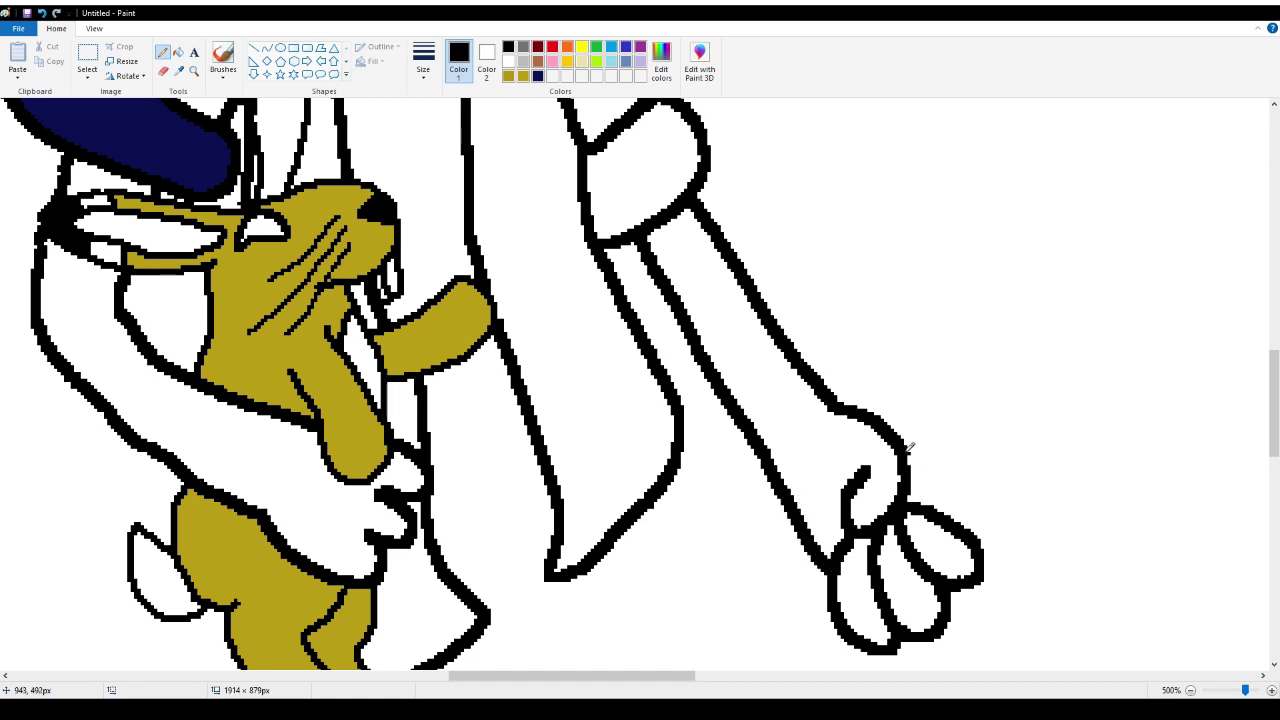
Draw the held object with a squared end beside the hand, a diagonal line from the thumb across the wrist, and a long hooked curve
mouse_move(908, 450)
left_mouse_down()
mouse_move(964, 413)
mouse_move(1001, 468)
mouse_move(958, 512)
left_mouse_up()
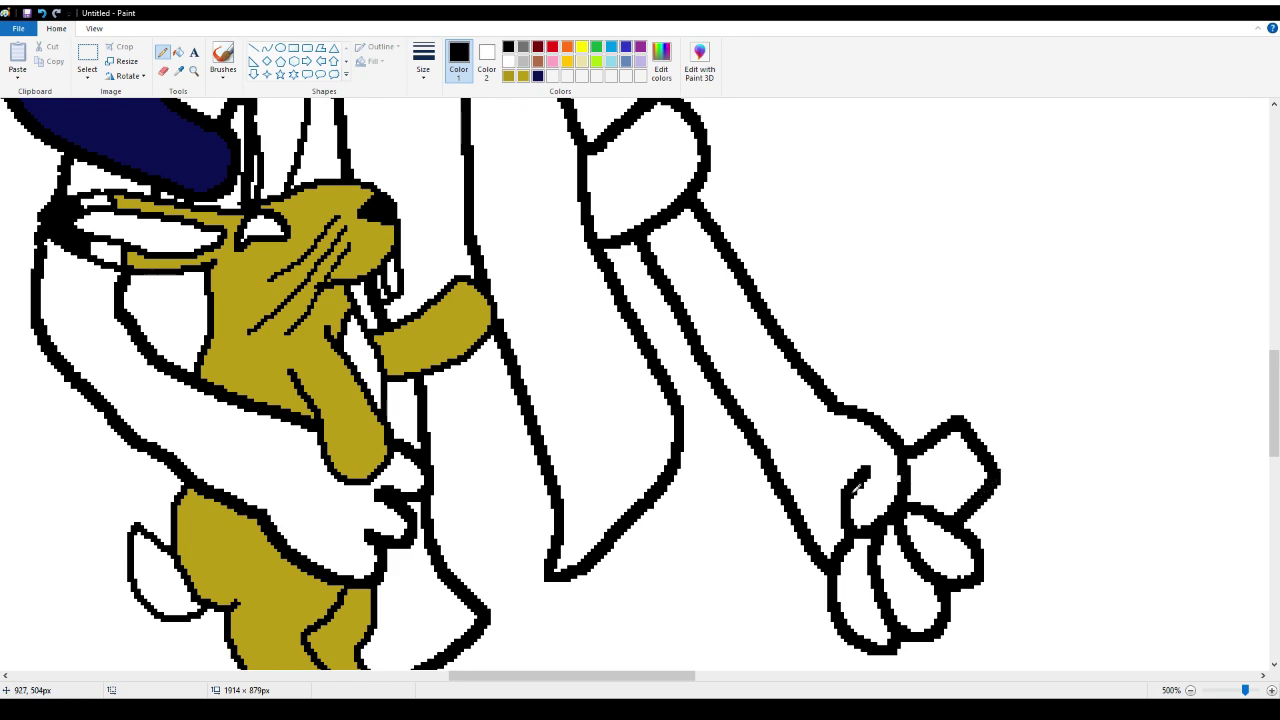
left_click_drag(862, 474, 760, 574)
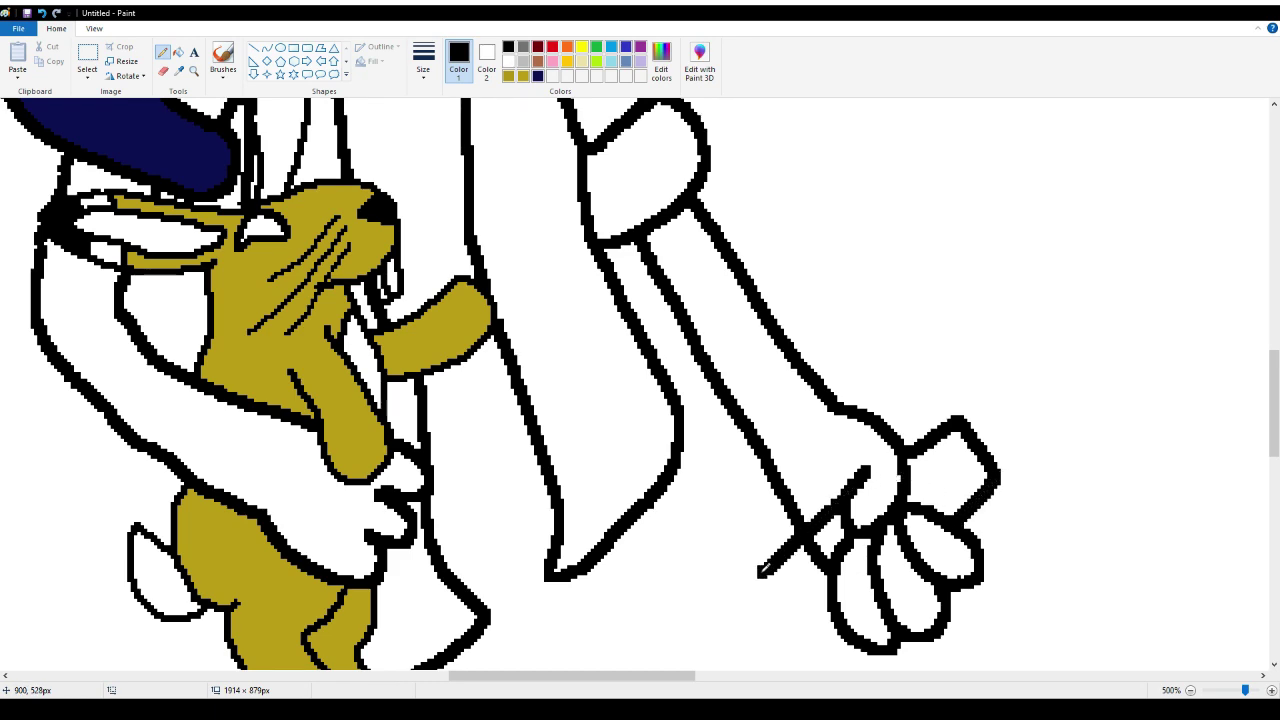
scroll(762, 570, "down", 3)
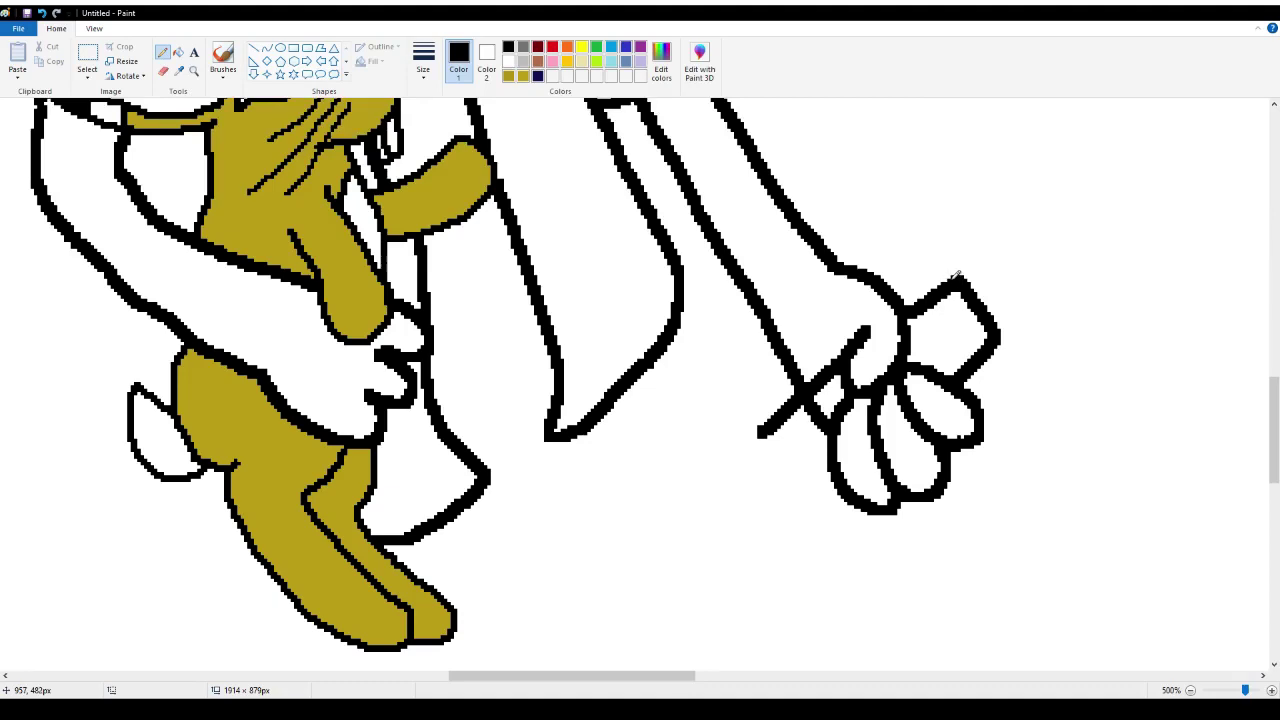
mouse_move(957, 273)
left_mouse_down()
mouse_move(917, 213)
mouse_move(938, 178)
mouse_move(944, 230)
mouse_move(1038, 323)
mouse_move(1077, 393)
mouse_move(1088, 497)
mouse_move(1067, 546)
mouse_move(1000, 608)
left_mouse_up()
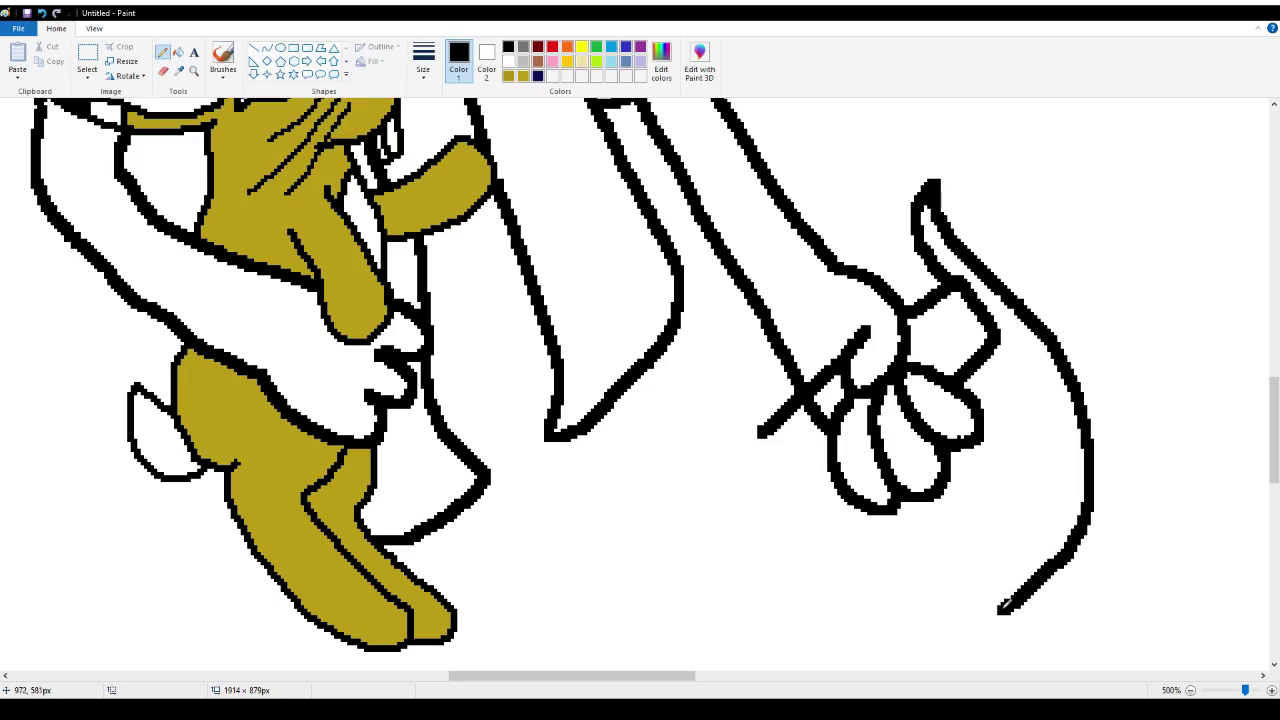
scroll(518, 205, "down", 3)
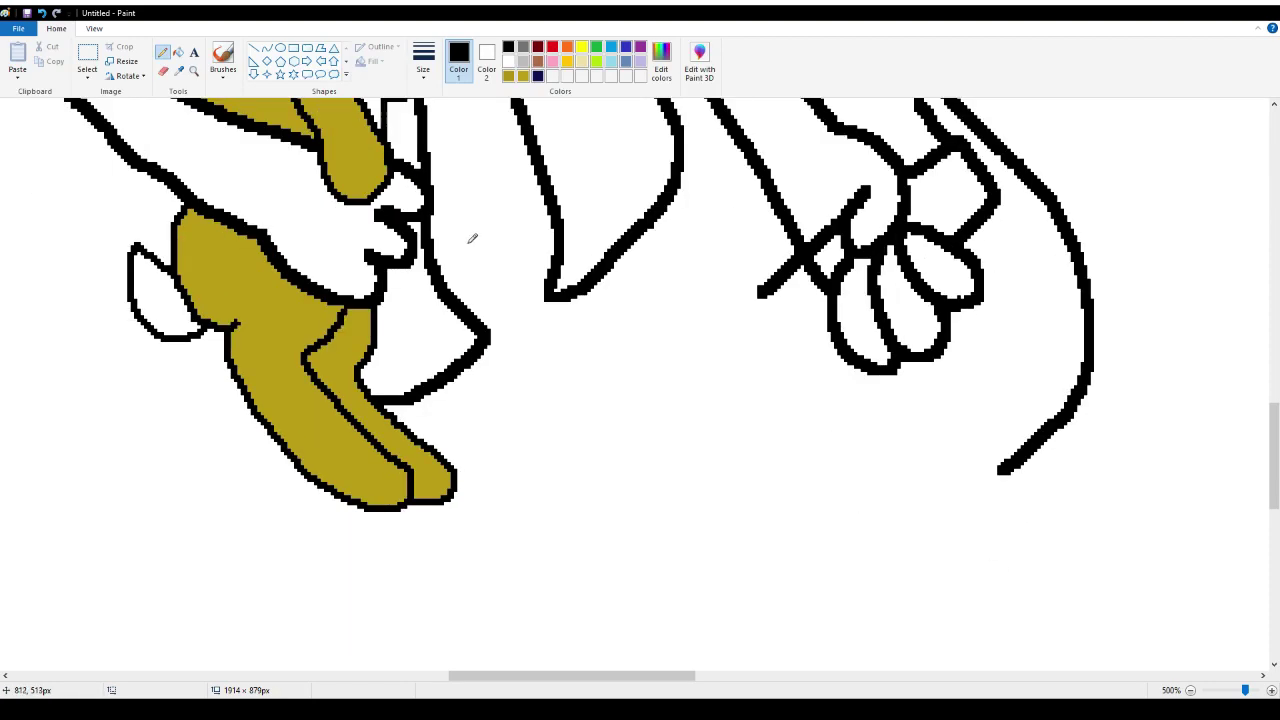
scroll(425, 228, "up", 12)
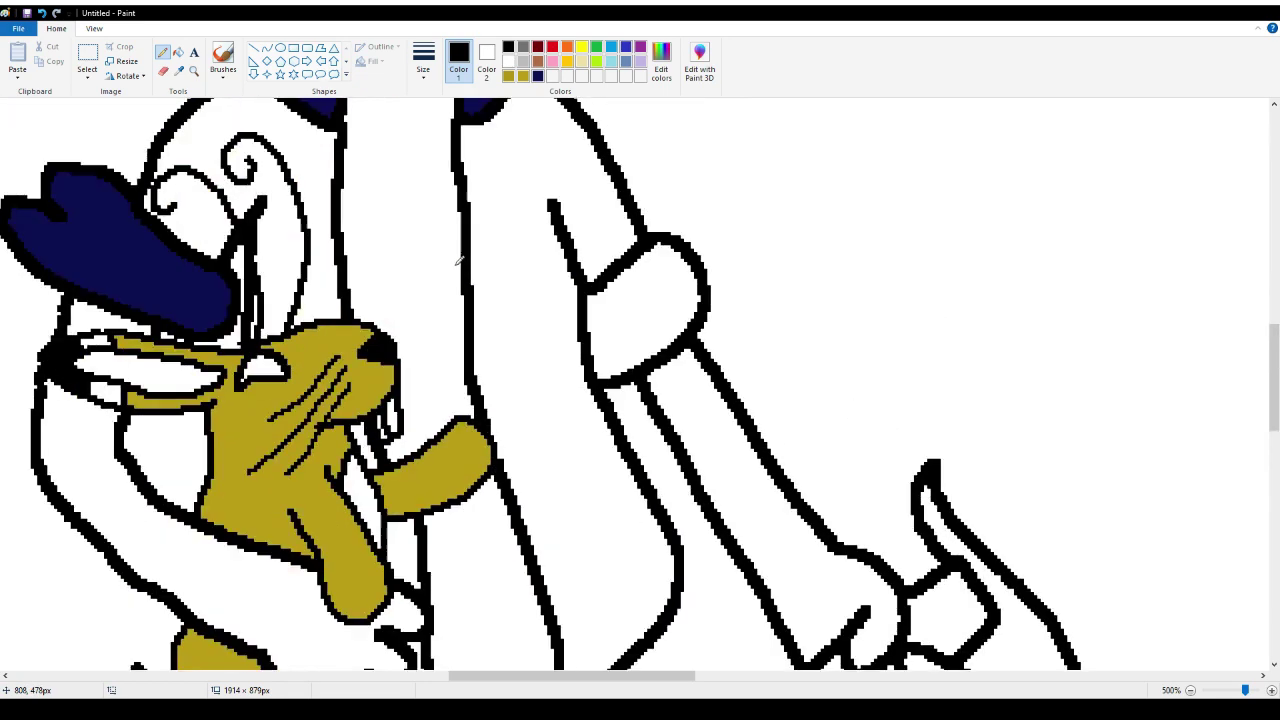
scroll(458, 290, "down", 3)
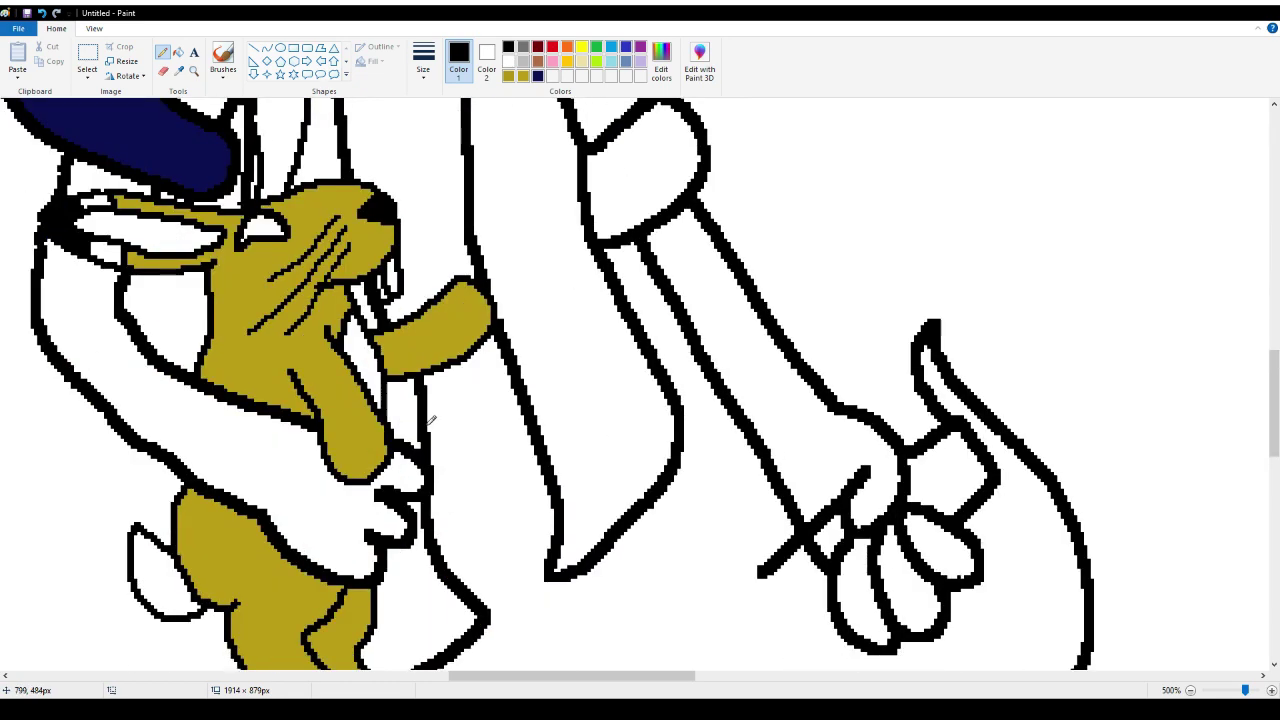
Draw a slightly curved black line across the torso, from the shirt edge below the animal's paw to the jacket's inner edge
left_click_drag(431, 420, 524, 400)
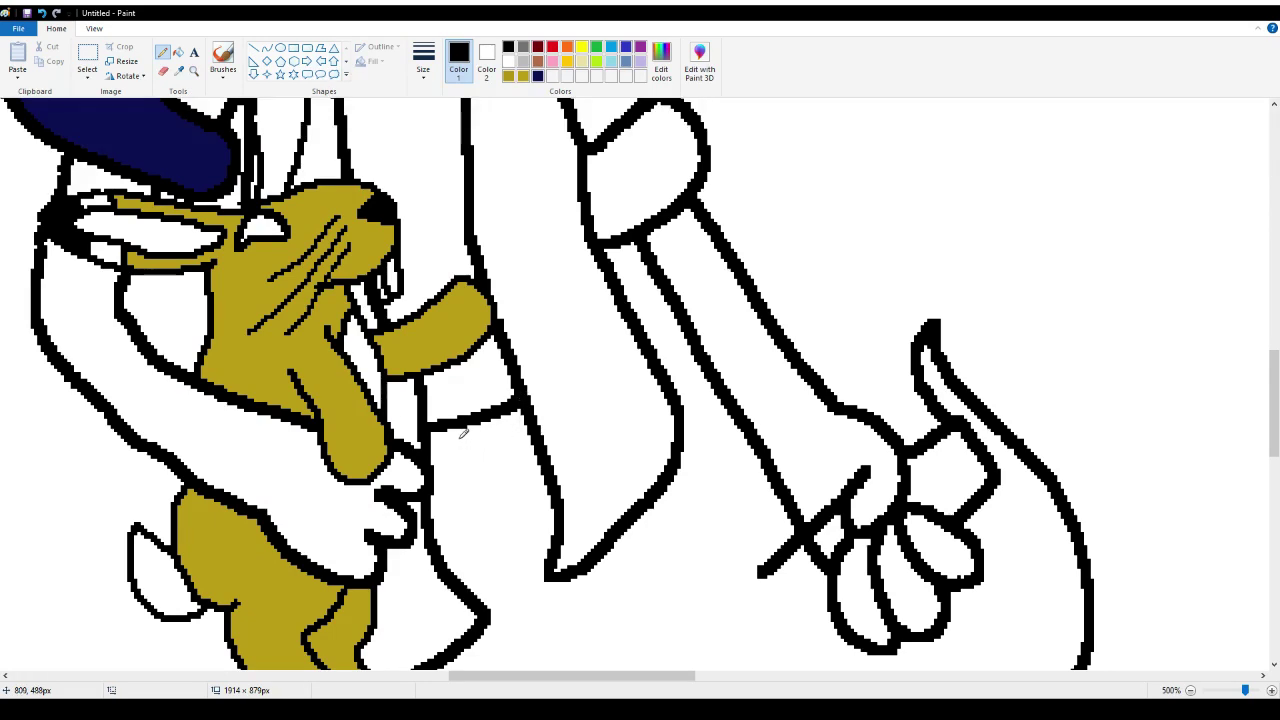
scroll(463, 432, "up", 6)
scroll(464, 449, "down", 6)
scroll(504, 406, "down", 3)
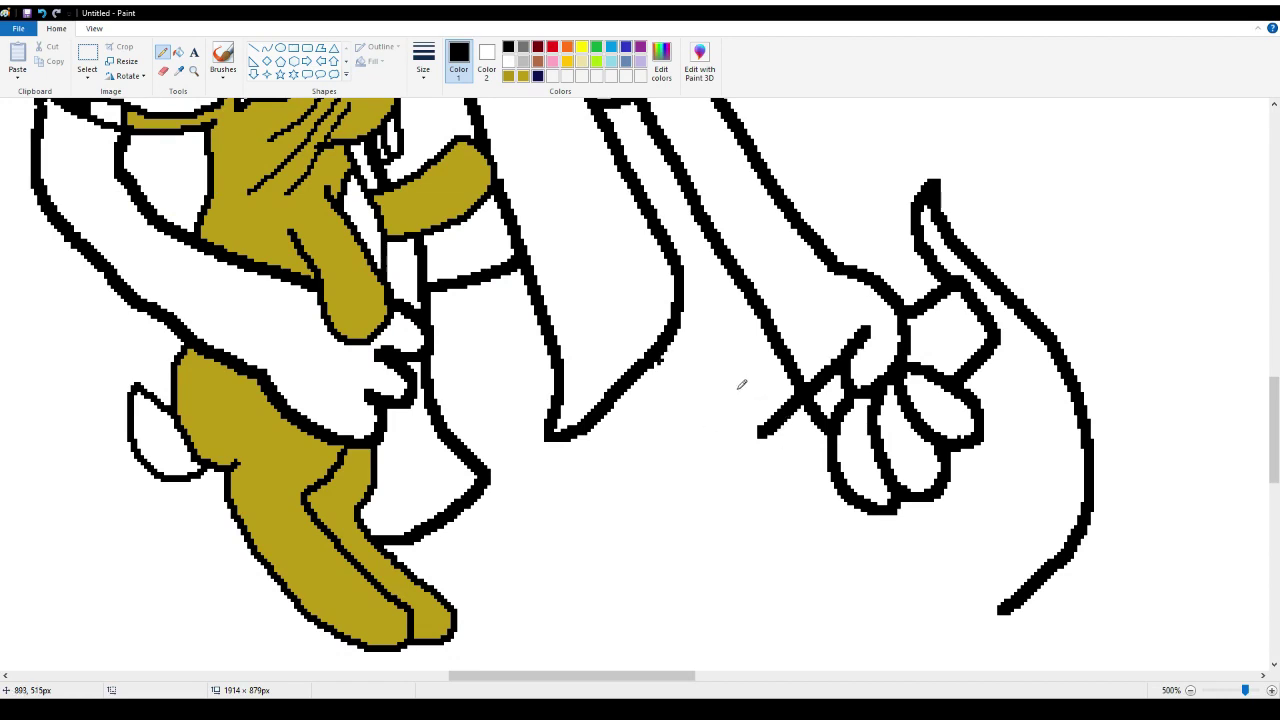
Outline the leg nearest the second hand, from the jacket's lower edge to a flat hem and back up to the jacket's pointed corner
left_click_drag(664, 352, 796, 519)
scroll(797, 514, "down", 3)
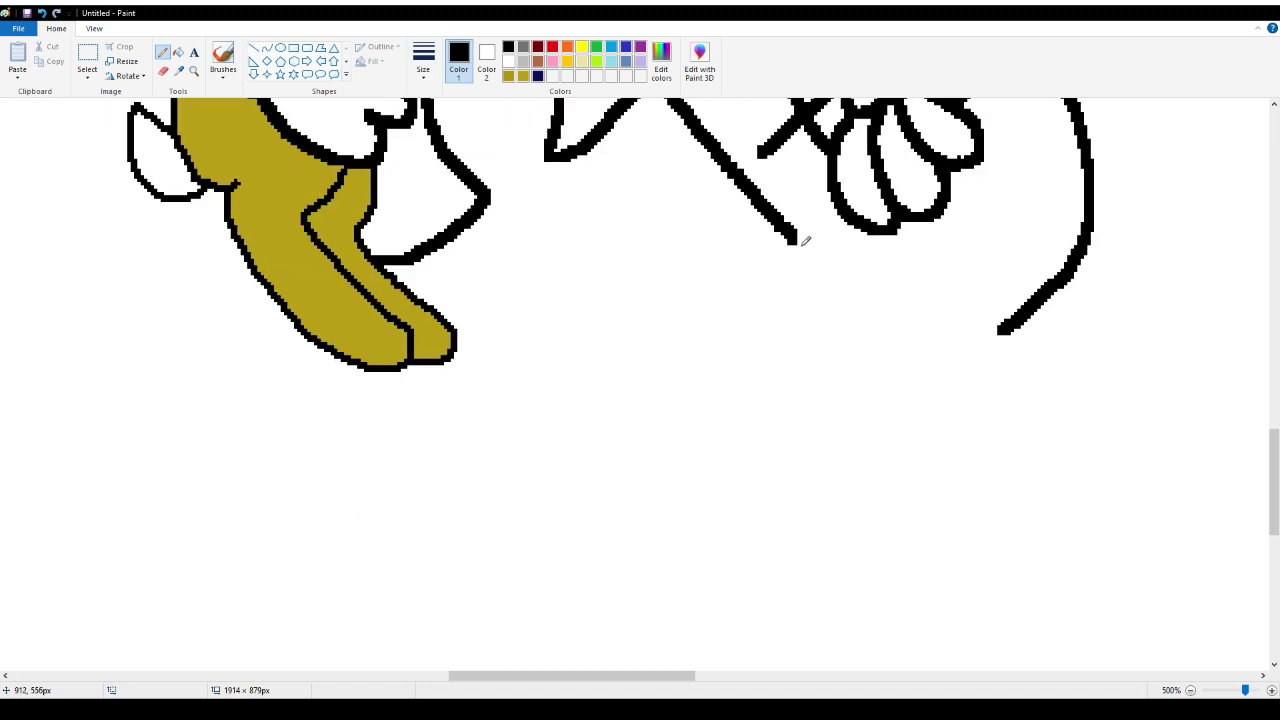
mouse_move(797, 237)
left_mouse_down()
mouse_move(835, 387)
mouse_move(841, 524)
left_mouse_up()
scroll(841, 522, "down", 2)
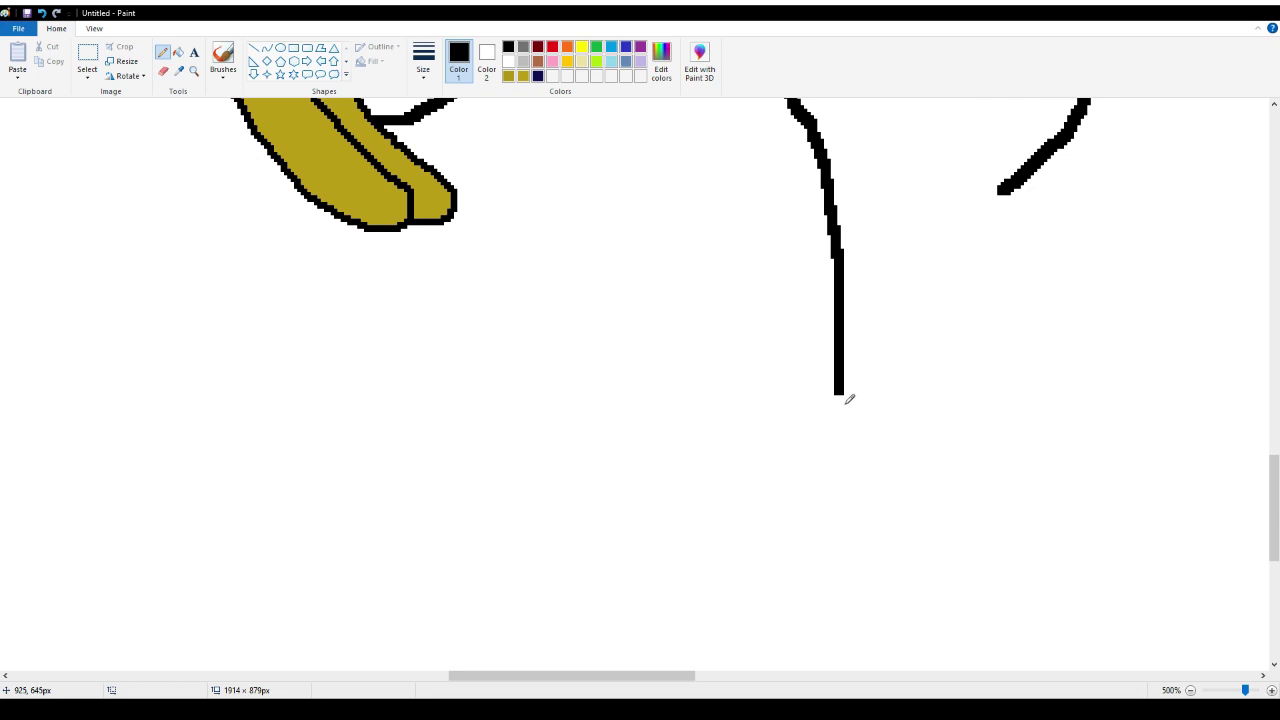
mouse_move(839, 397)
left_mouse_down()
mouse_move(838, 437)
mouse_move(733, 428)
mouse_move(741, 319)
left_mouse_up()
scroll(741, 319, "up", 5)
scroll(745, 340, "down", 3)
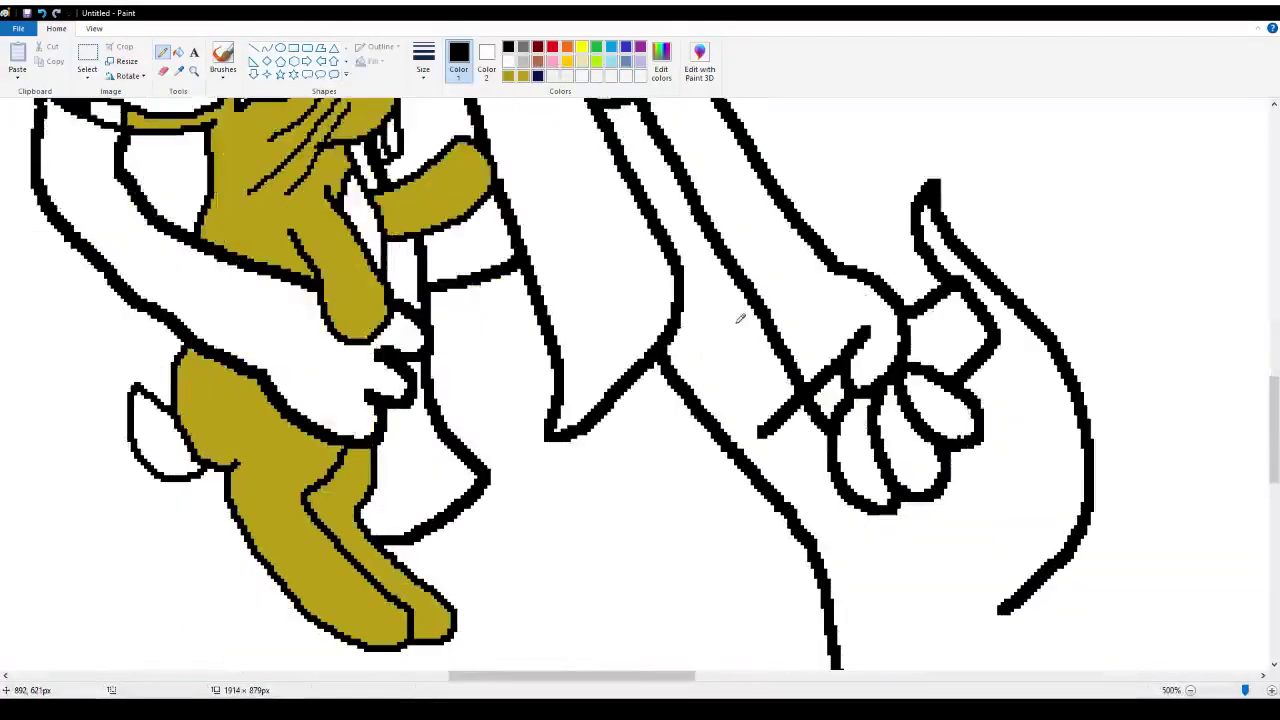
mouse_move(729, 597)
left_mouse_down()
mouse_move(747, 492)
mouse_move(735, 469)
mouse_move(536, 304)
left_mouse_up()
Outline the other leg from the crotch to its hem and back to the animal's feet, adding a short segment above the feet
scroll(539, 313, "down", 3)
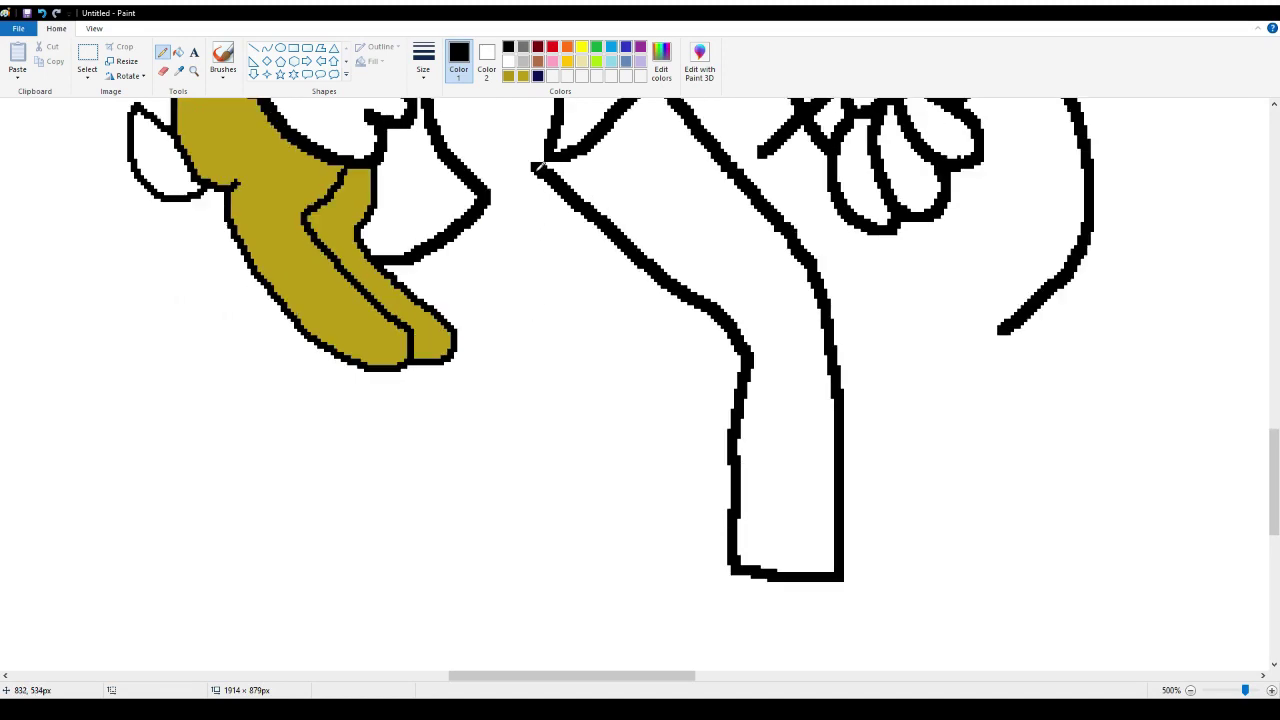
mouse_move(533, 171)
left_mouse_down()
mouse_move(495, 201)
mouse_move(460, 514)
left_mouse_up()
scroll(462, 508, "down", 3)
mouse_move(465, 368)
left_mouse_down()
mouse_move(468, 520)
mouse_move(442, 535)
mouse_move(360, 530)
mouse_move(358, 421)
mouse_move(396, 238)
left_mouse_up()
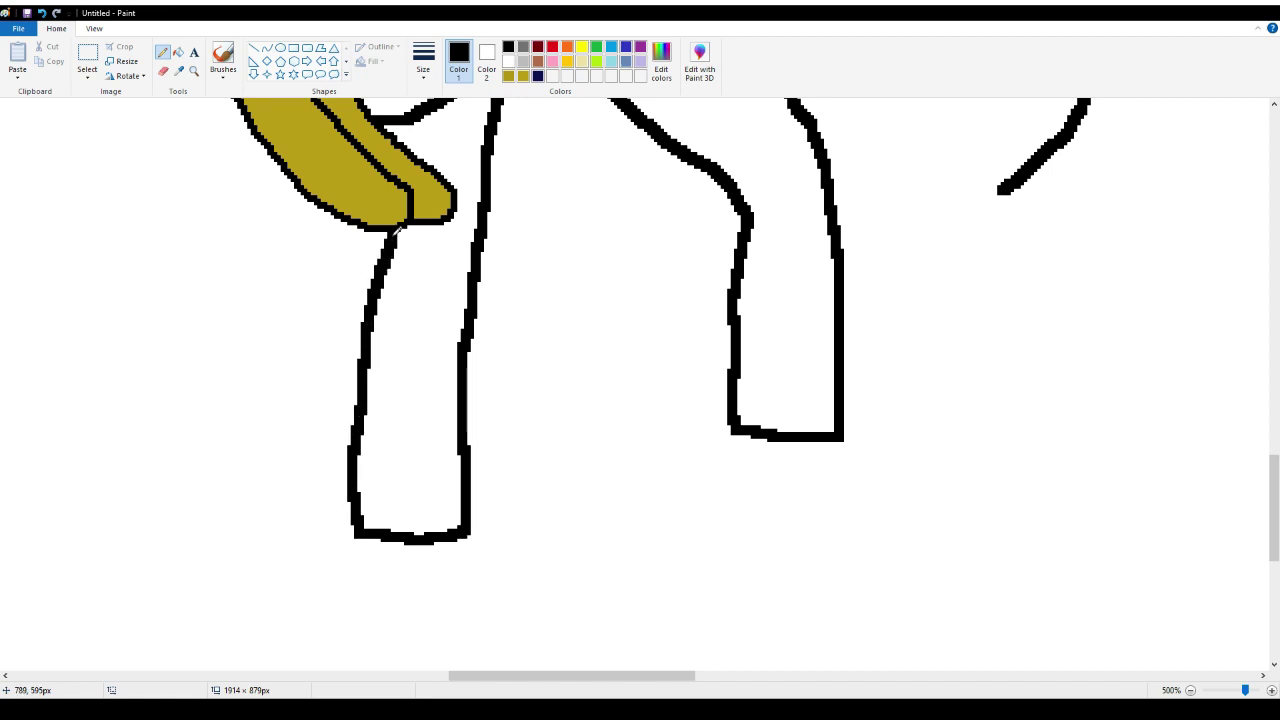
scroll(398, 232, "up", 3)
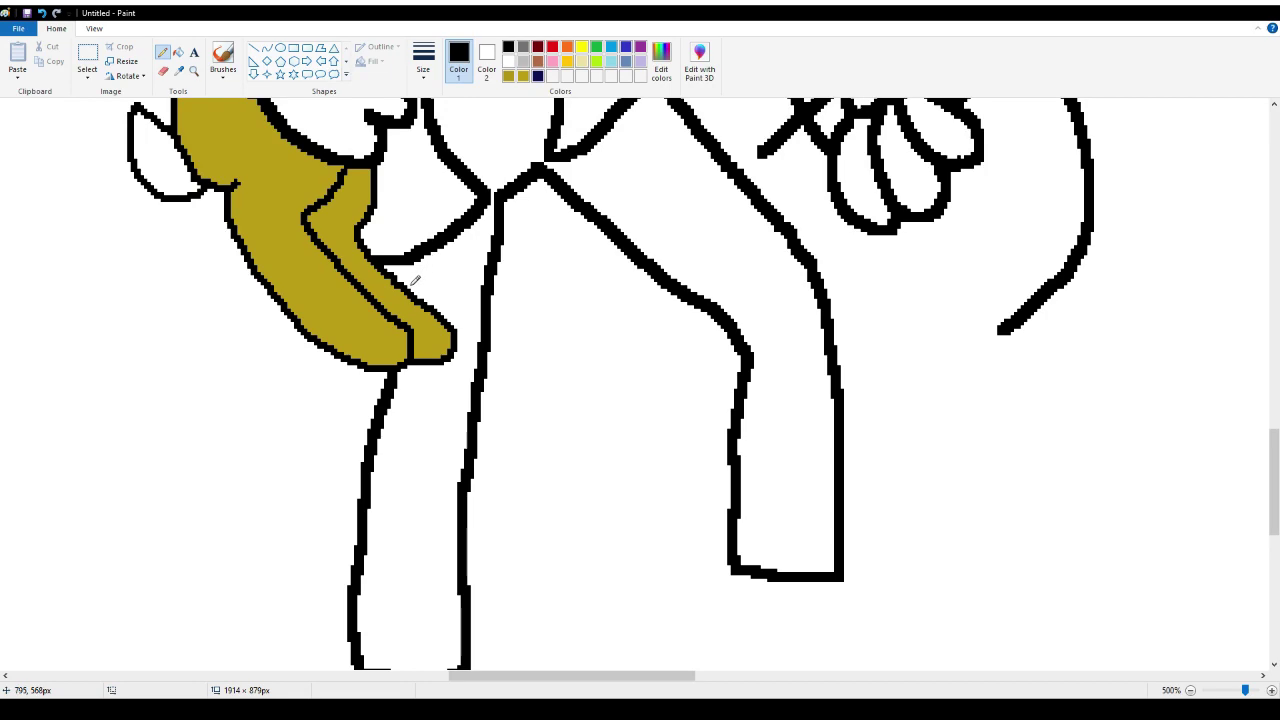
scroll(477, 265, "up", 3)
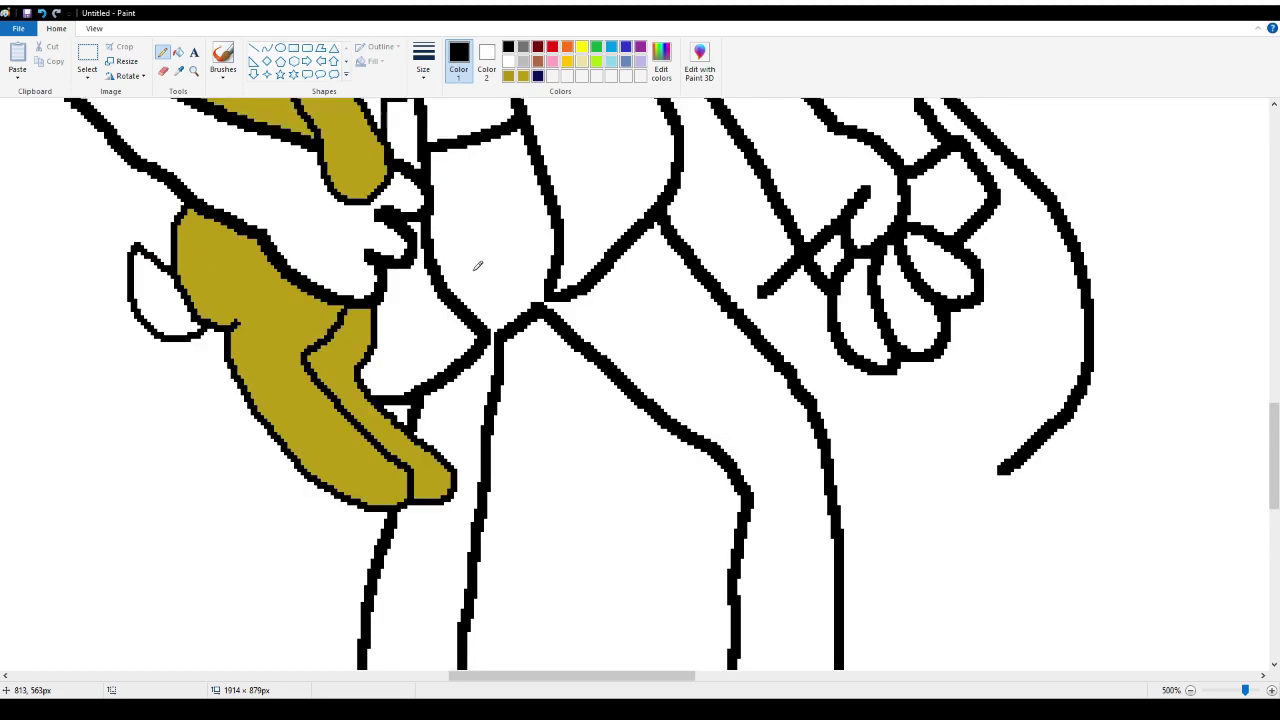
Undo and redraw the outer edge of the leg beneath the animal, both below its feet and in the short gap above them
scroll(442, 243, "down", 6)
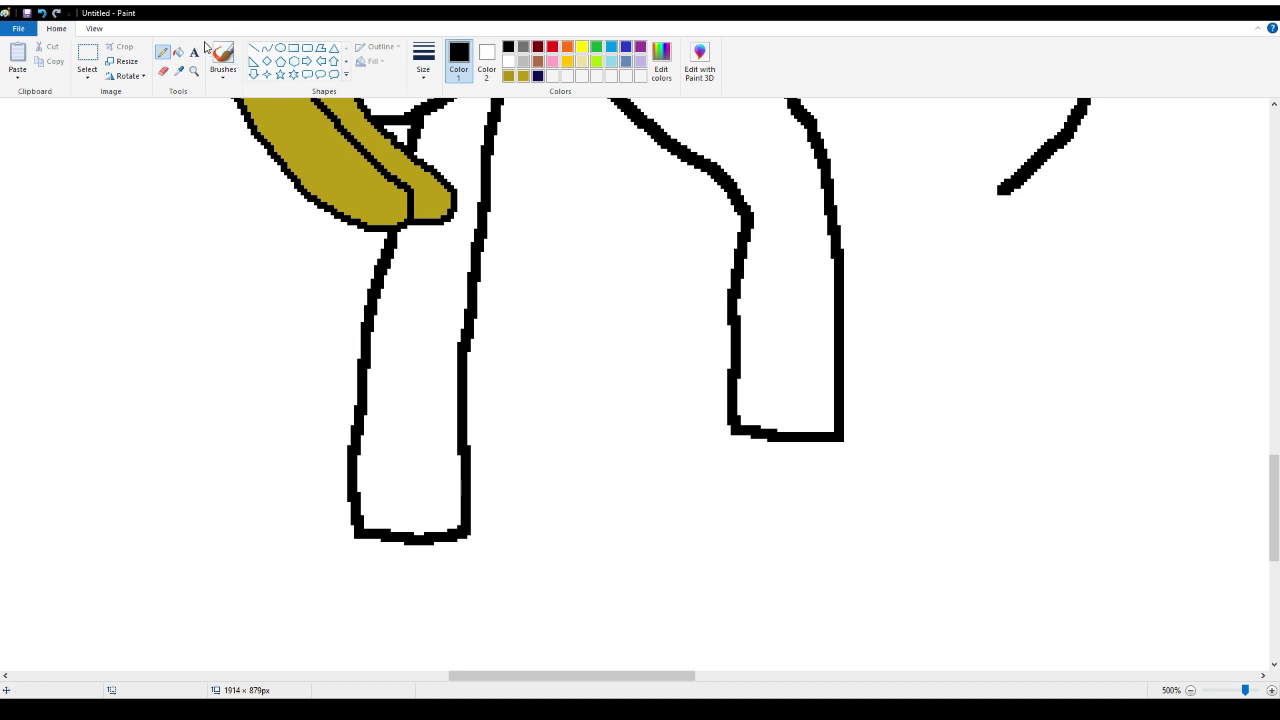
left_click(40, 13)
left_click_drag(374, 345, 373, 297)
mouse_move(393, 265)
left_mouse_down()
mouse_move(390, 245)
mouse_move(374, 296)
left_mouse_up()
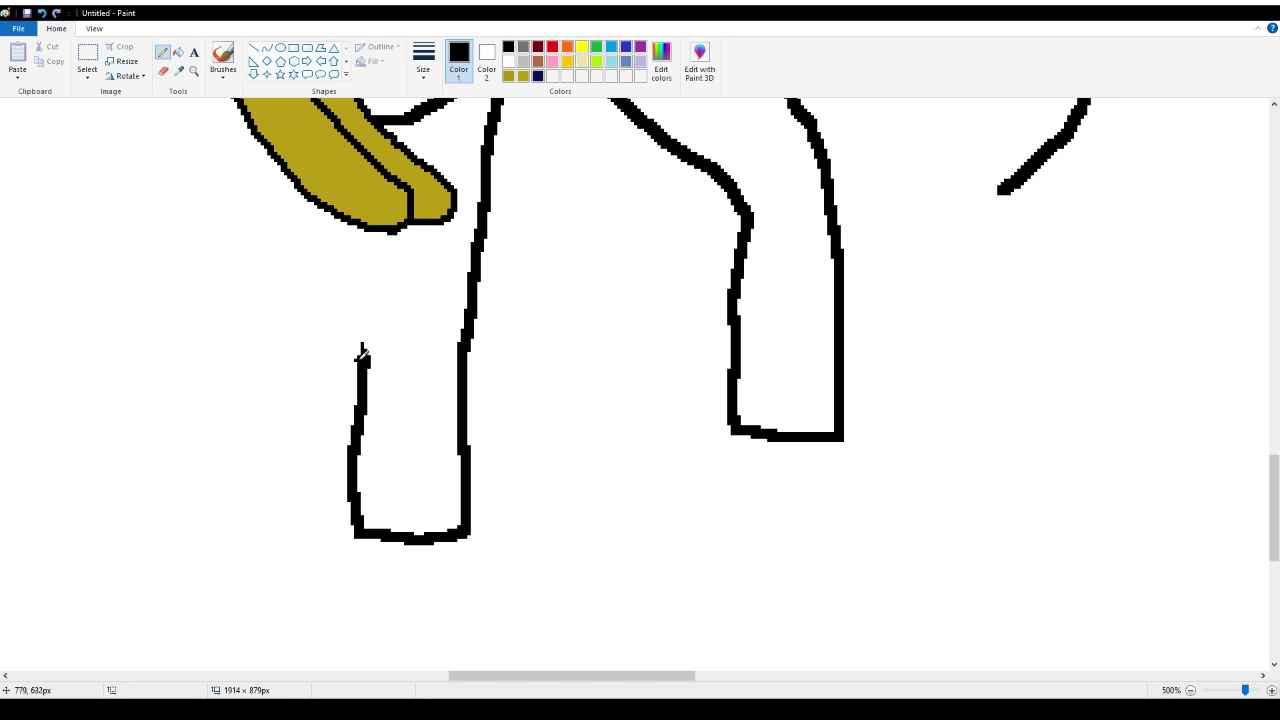
left_click_drag(362, 352, 384, 232)
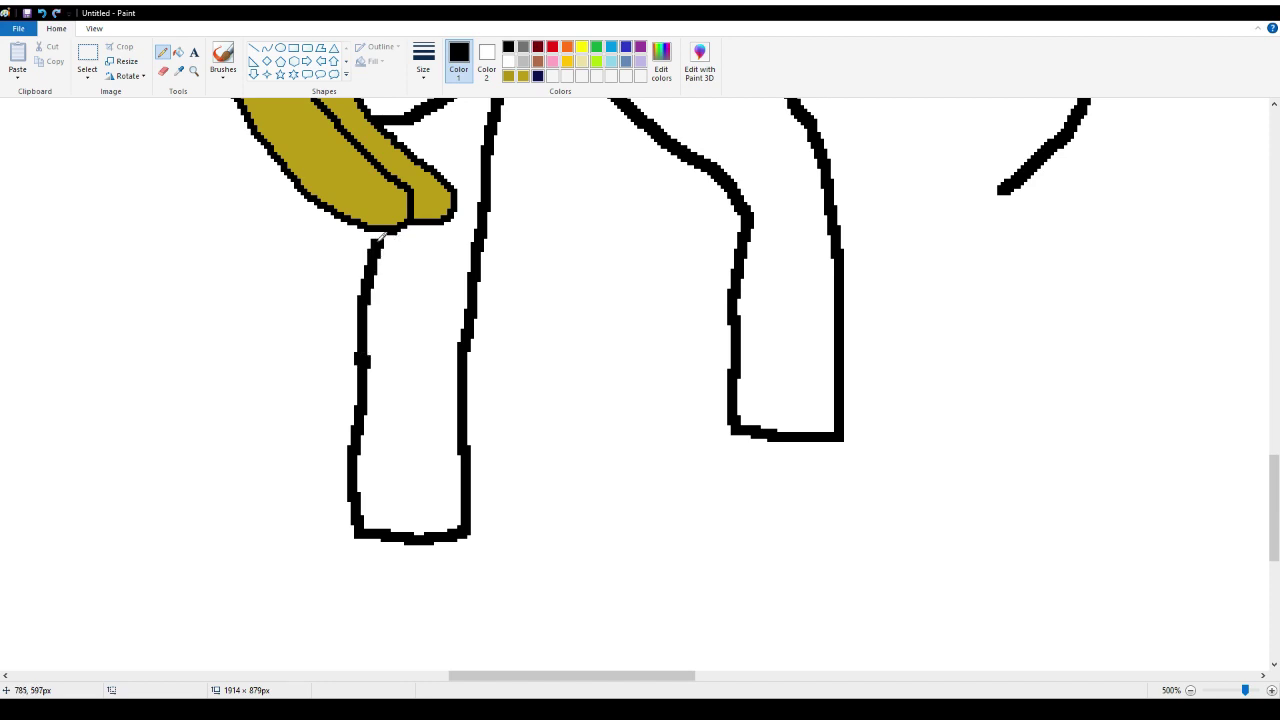
scroll(395, 240, "up", 3)
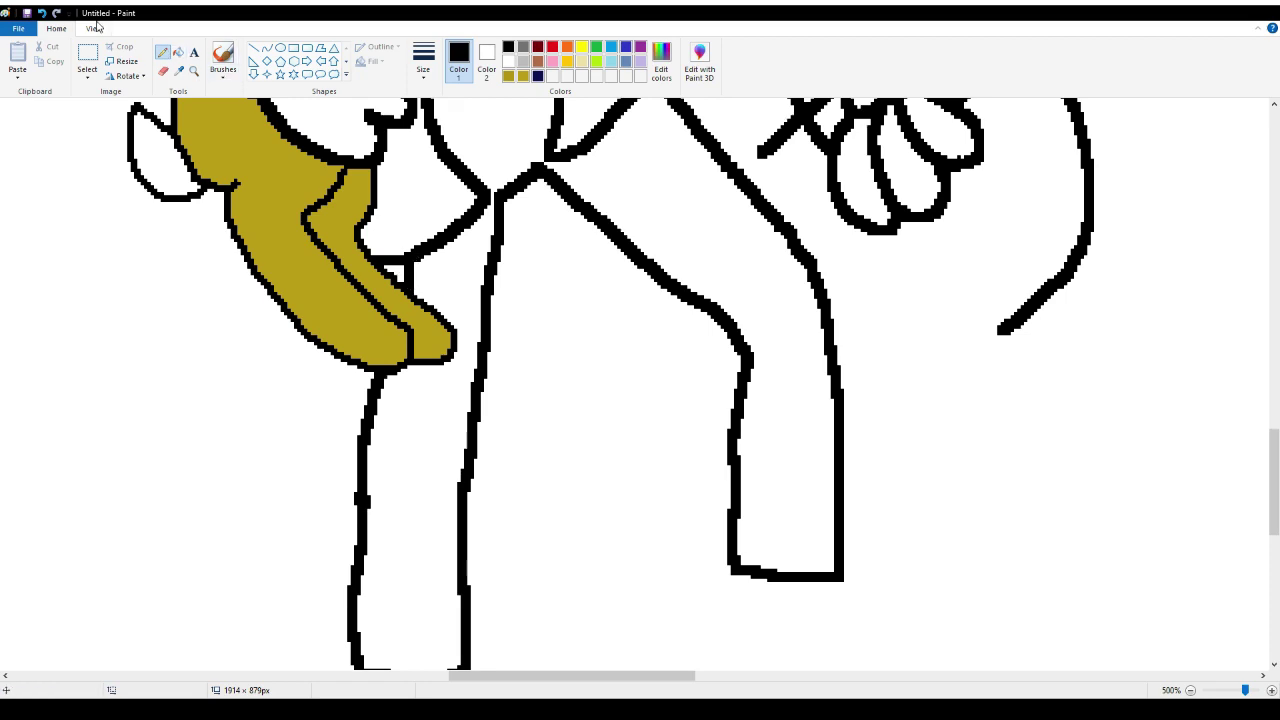
left_click(43, 13)
left_click_drag(411, 285, 422, 248)
Redraw the upper inner edge of the leg beneath the animal up to the crotch and clean off the stray stub
mouse_move(482, 352)
left_mouse_down()
mouse_move(495, 307)
mouse_move(498, 345)
mouse_move(497, 212)
mouse_move(481, 341)
left_mouse_up()
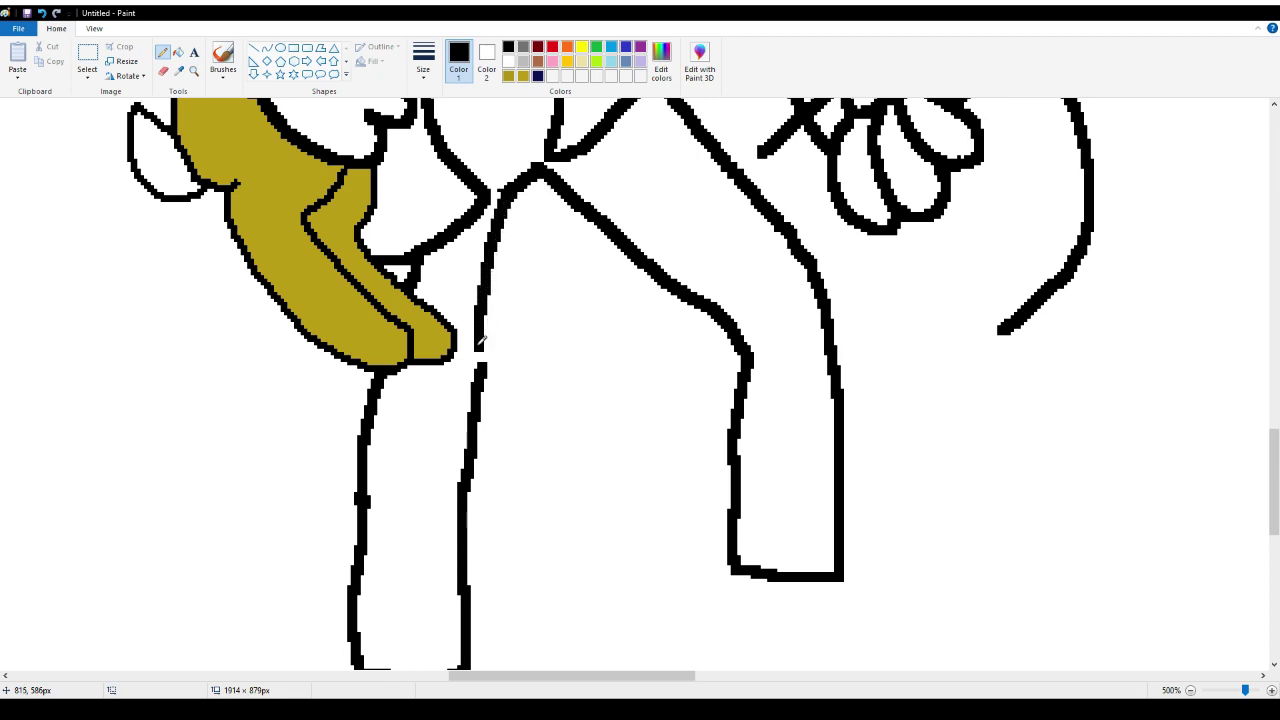
left_click(41, 13)
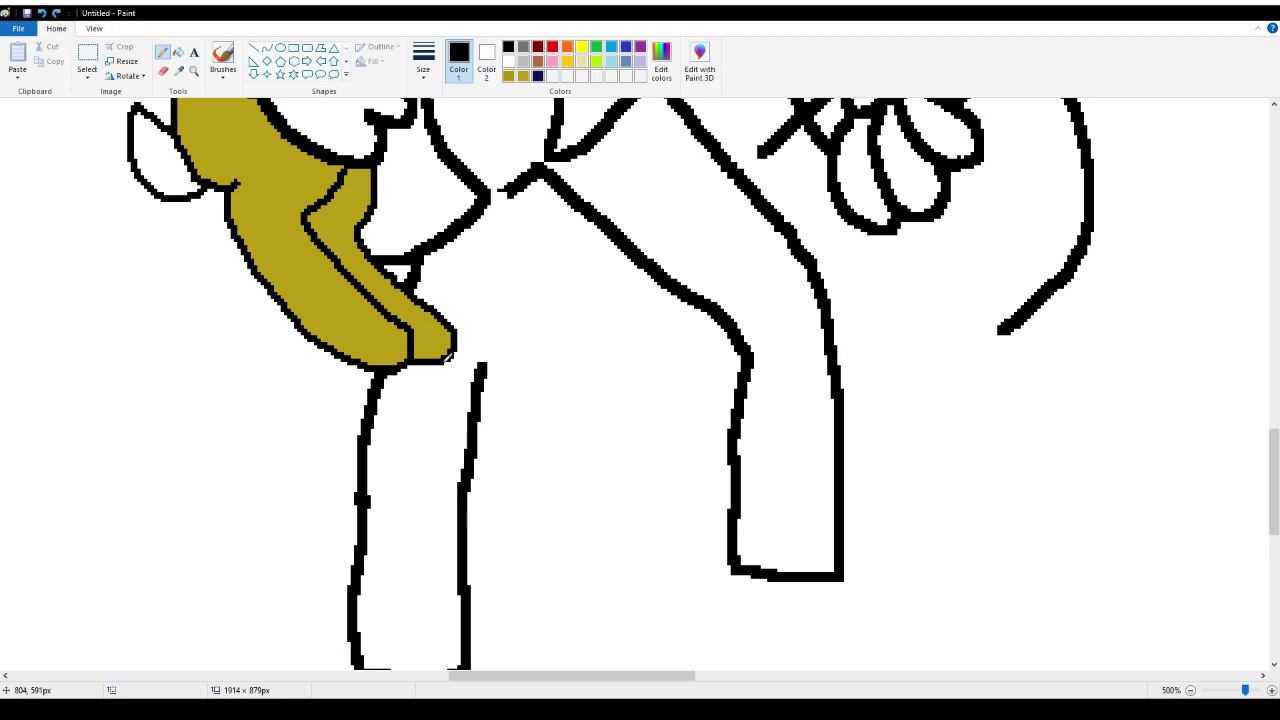
mouse_move(485, 354)
left_mouse_down()
mouse_move(527, 183)
mouse_move(527, 201)
left_mouse_up()
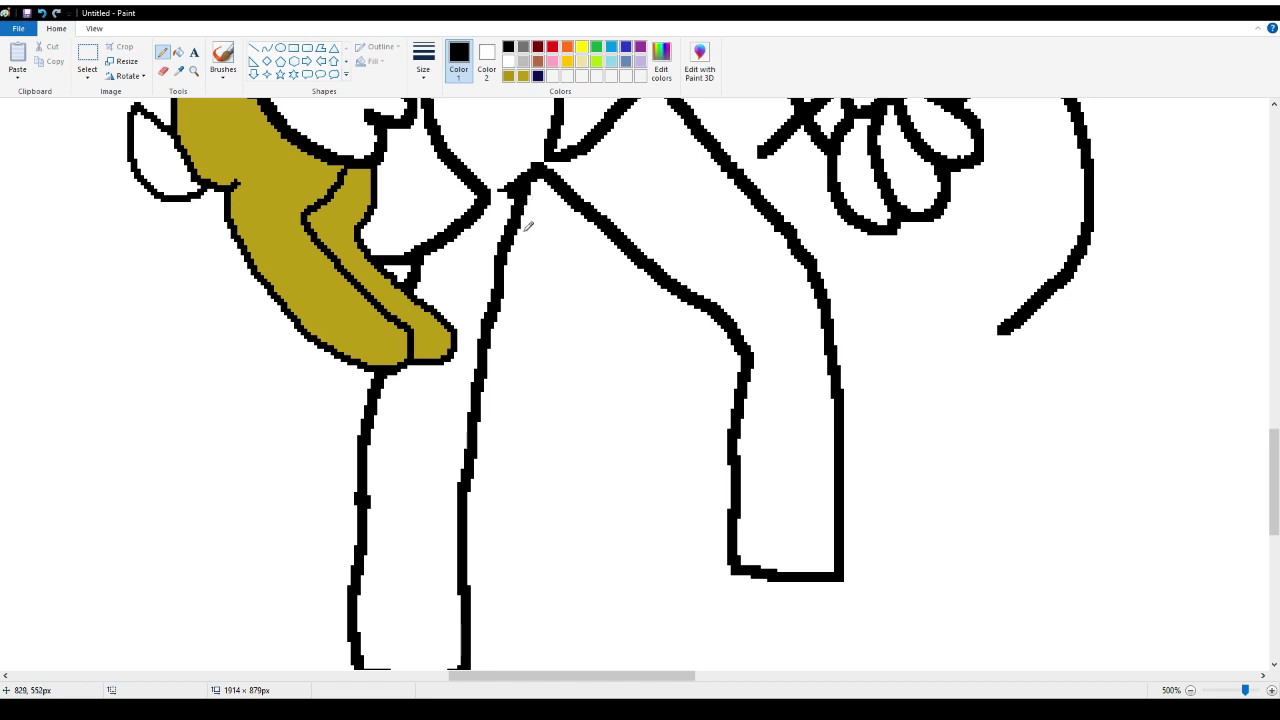
scroll(528, 226, "up", 3)
left_click_drag(519, 292, 510, 318)
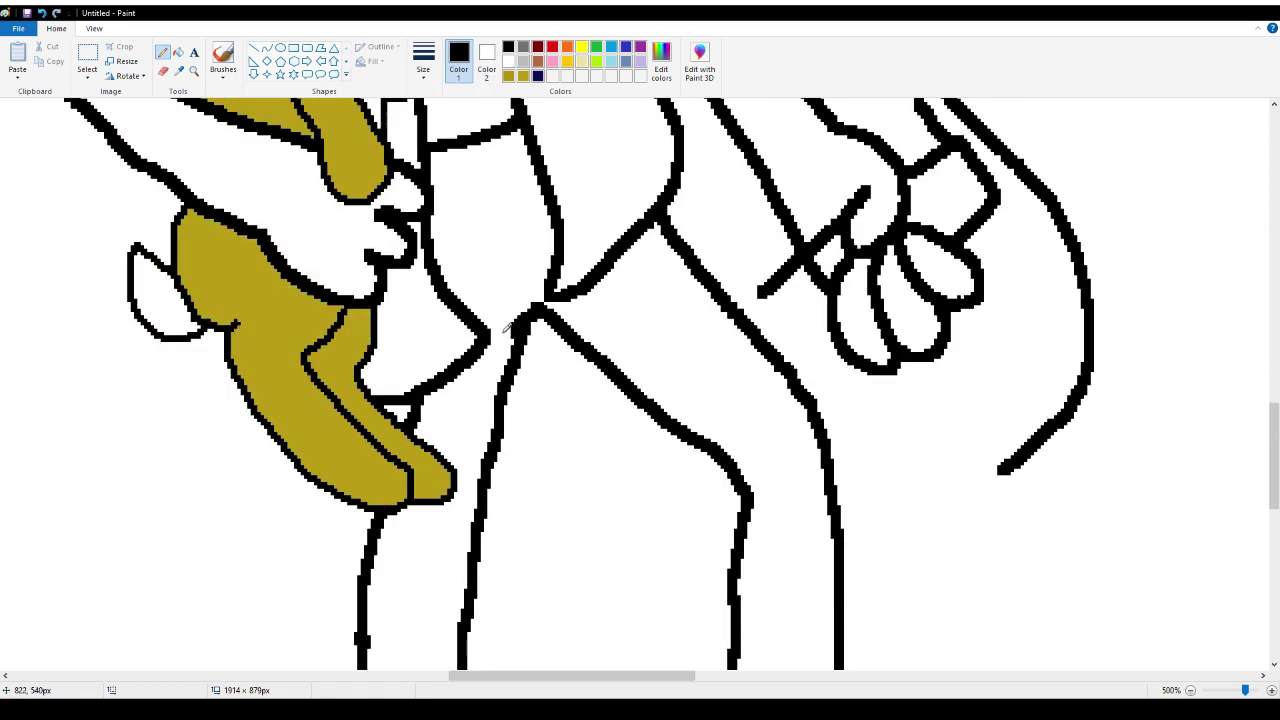
Raise the hem of the leg nearest the second hand and outline a heeled shoe with an upturned pointed toe beneath it
scroll(514, 296, "down", 5)
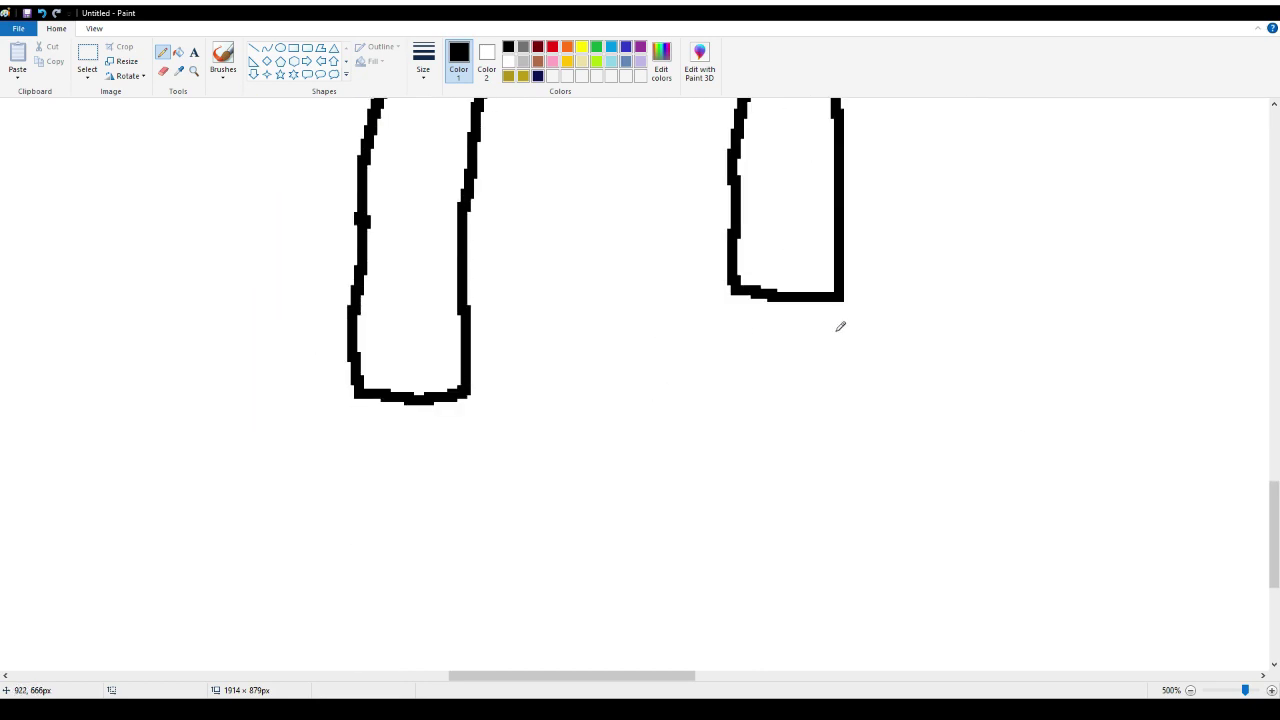
mouse_move(845, 293)
left_mouse_down()
mouse_move(737, 291)
mouse_move(839, 291)
mouse_move(746, 278)
left_mouse_up()
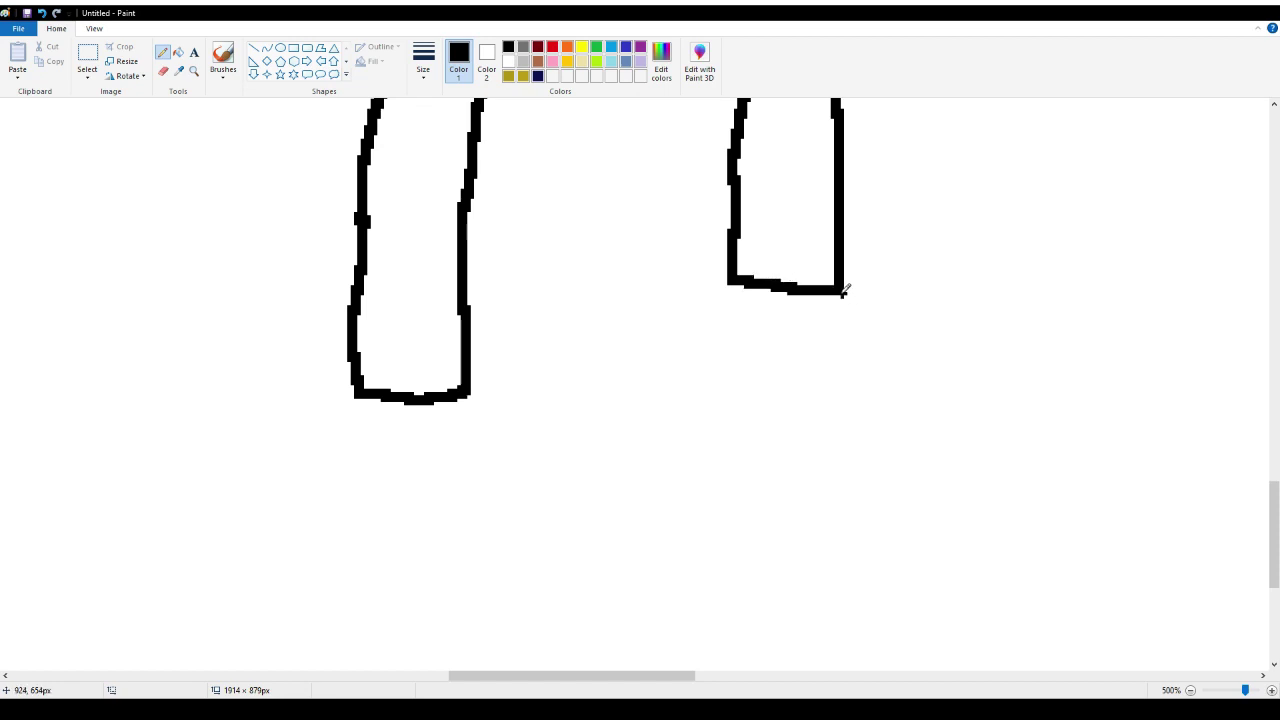
mouse_move(843, 292)
left_mouse_down()
mouse_move(941, 333)
mouse_move(982, 320)
mouse_move(985, 347)
mouse_move(958, 384)
mouse_move(928, 393)
mouse_move(818, 396)
mouse_move(775, 352)
mouse_move(765, 392)
mouse_move(717, 393)
mouse_move(699, 338)
mouse_move(731, 277)
left_mouse_up()
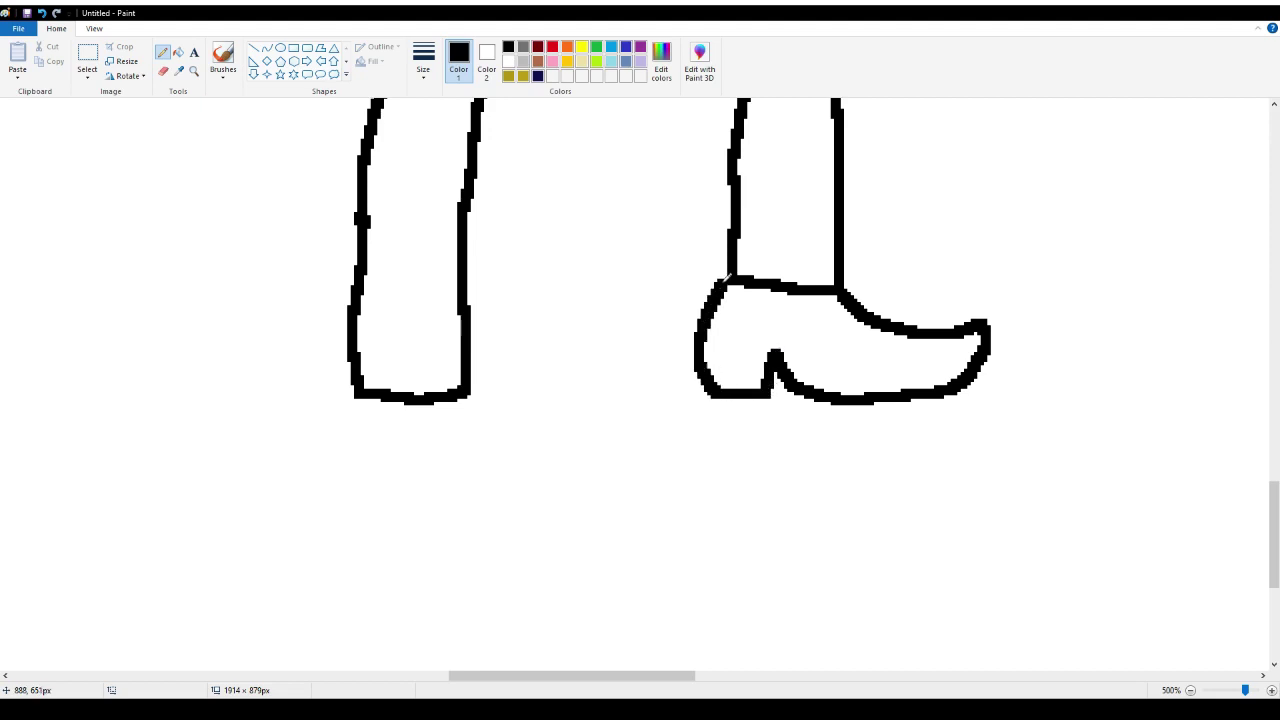
Outline the second shoe below the other leg's hem, sloping outward to a pointed toe, after undoing a first stroke
scroll(574, 318, "down", 2)
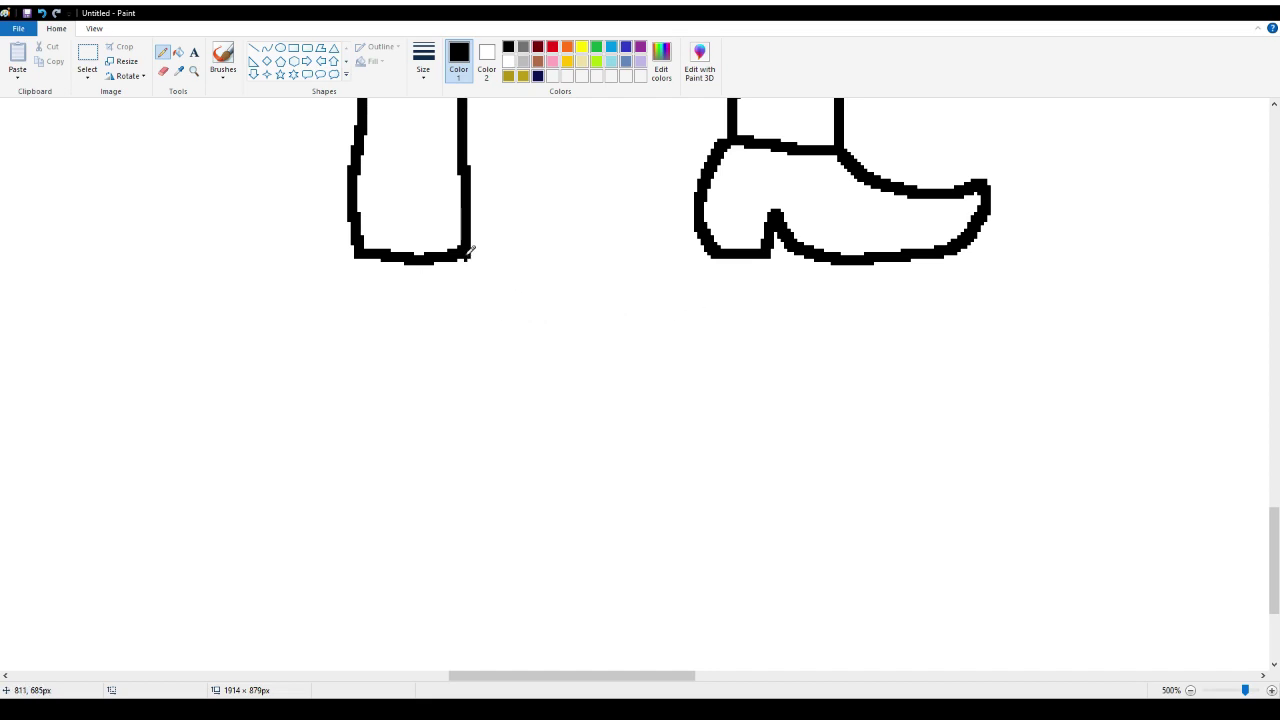
left_click_drag(468, 254, 469, 308)
left_click(41, 13)
mouse_move(358, 248)
left_mouse_down()
mouse_move(307, 345)
mouse_move(240, 381)
mouse_move(249, 372)
mouse_move(273, 401)
mouse_move(314, 410)
mouse_move(408, 385)
mouse_move(474, 310)
mouse_move(474, 248)
left_mouse_up()
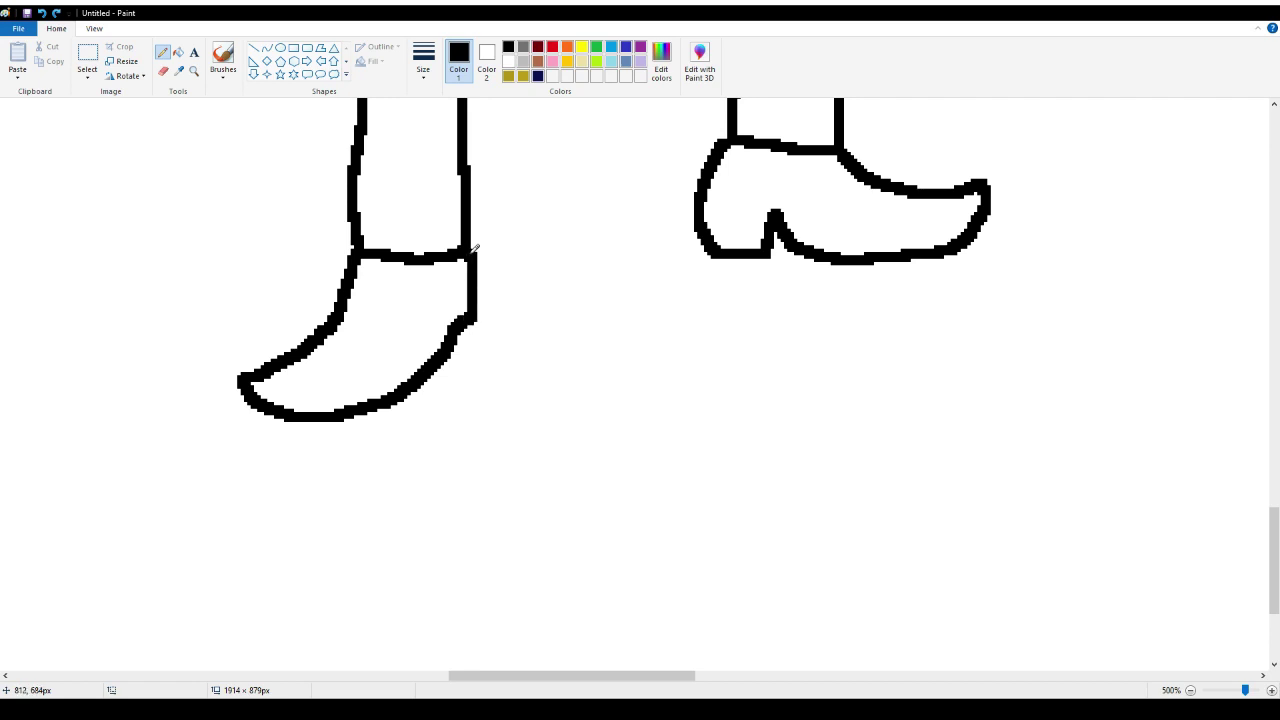
Draw a second line across the torso below the first one to form a waistband
scroll(564, 308, "up", 10)
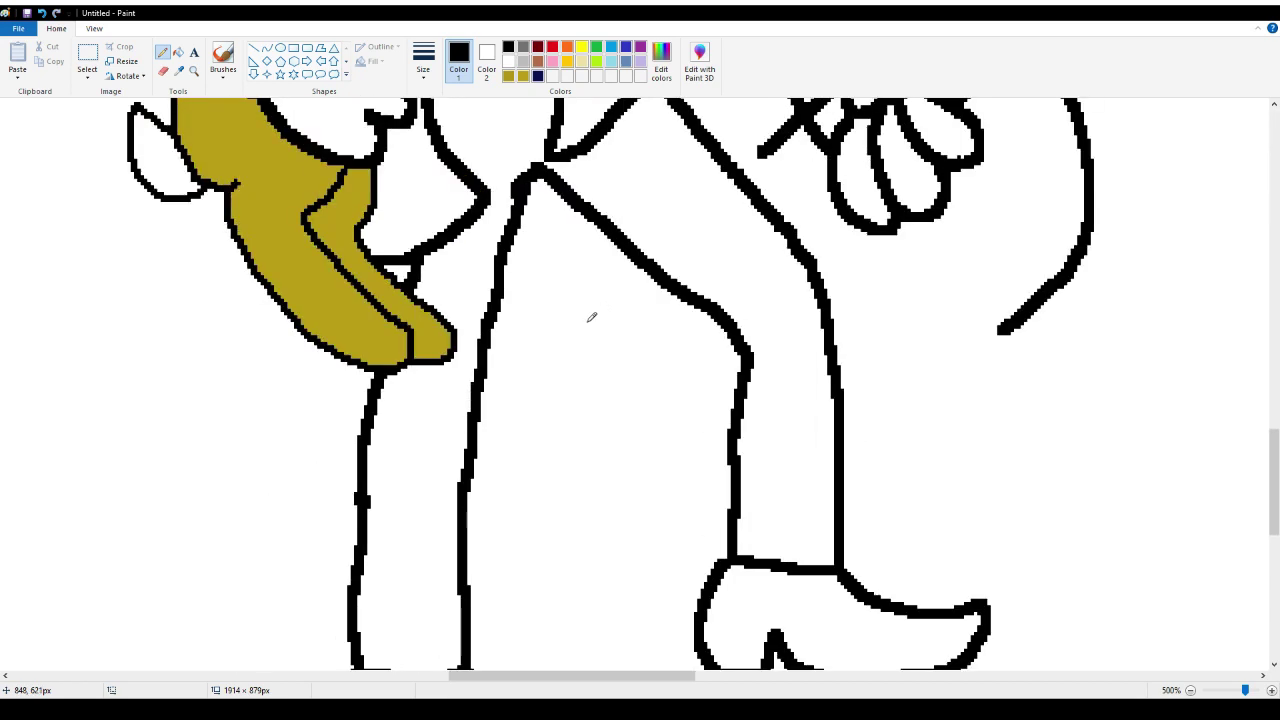
scroll(601, 311, "down", 3)
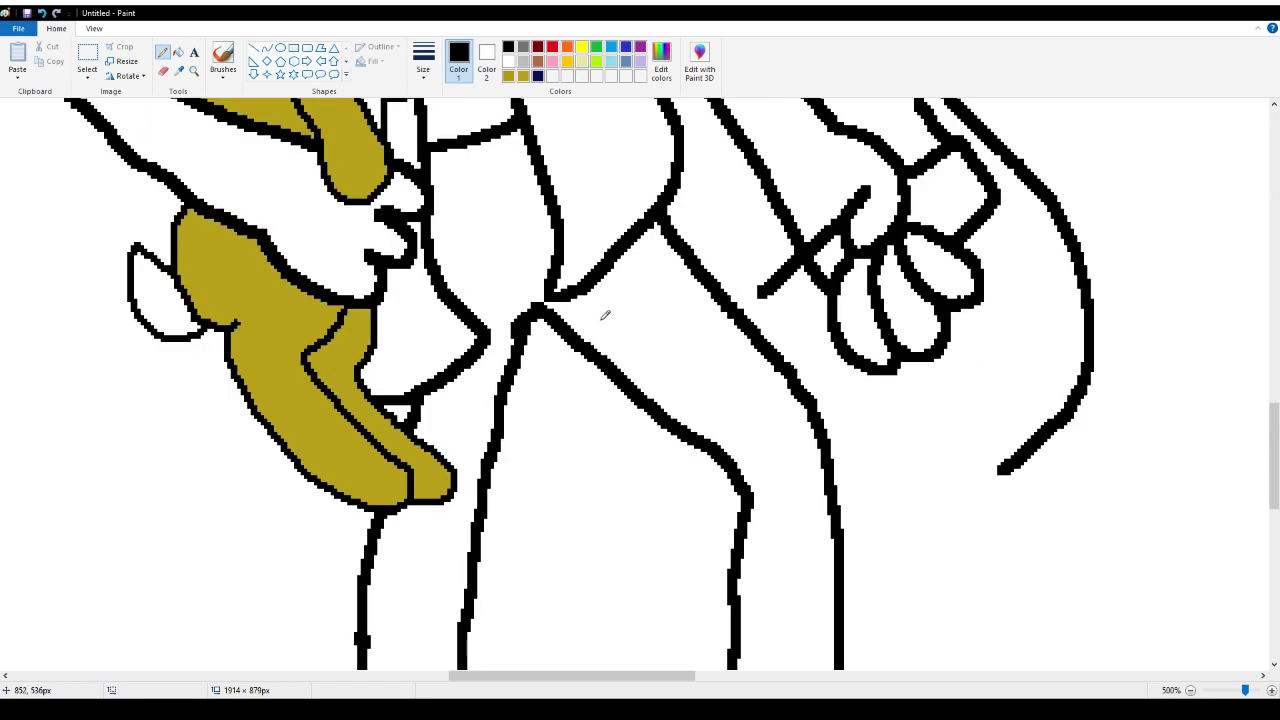
scroll(598, 309, "up", 3)
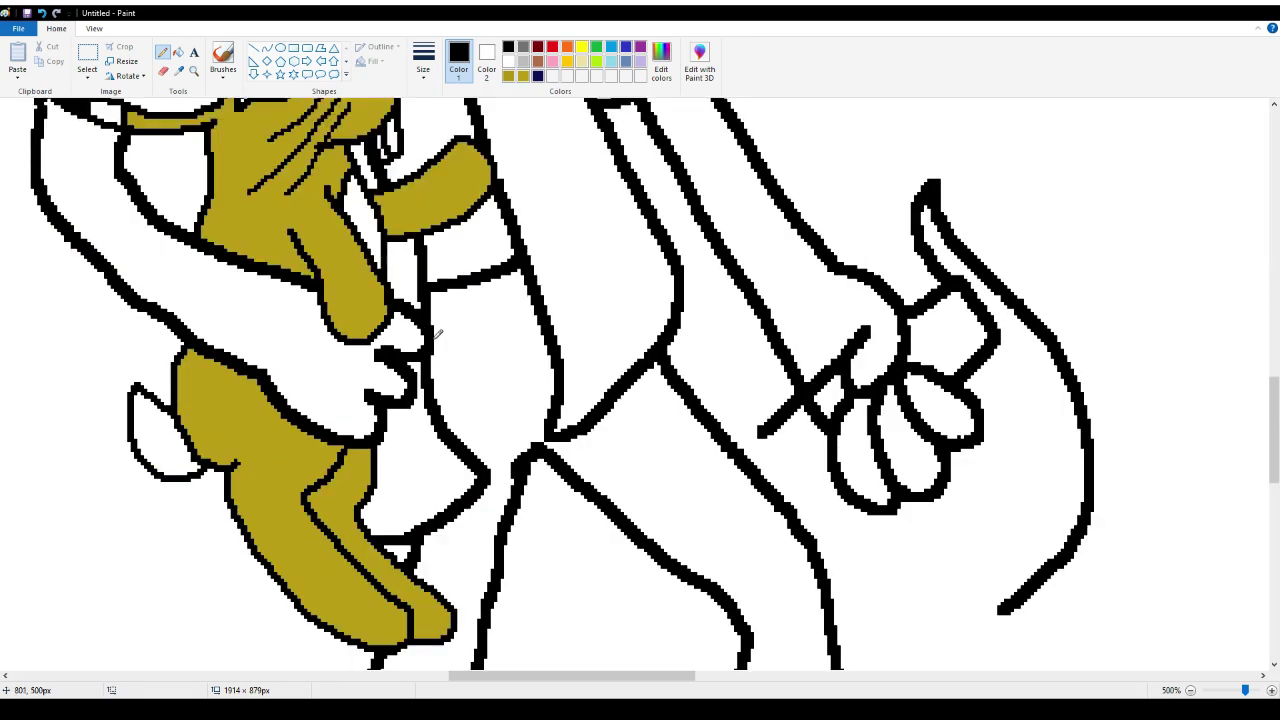
left_click_drag(433, 349, 546, 318)
Fill both shoes with black
scroll(598, 362, "down", 3)
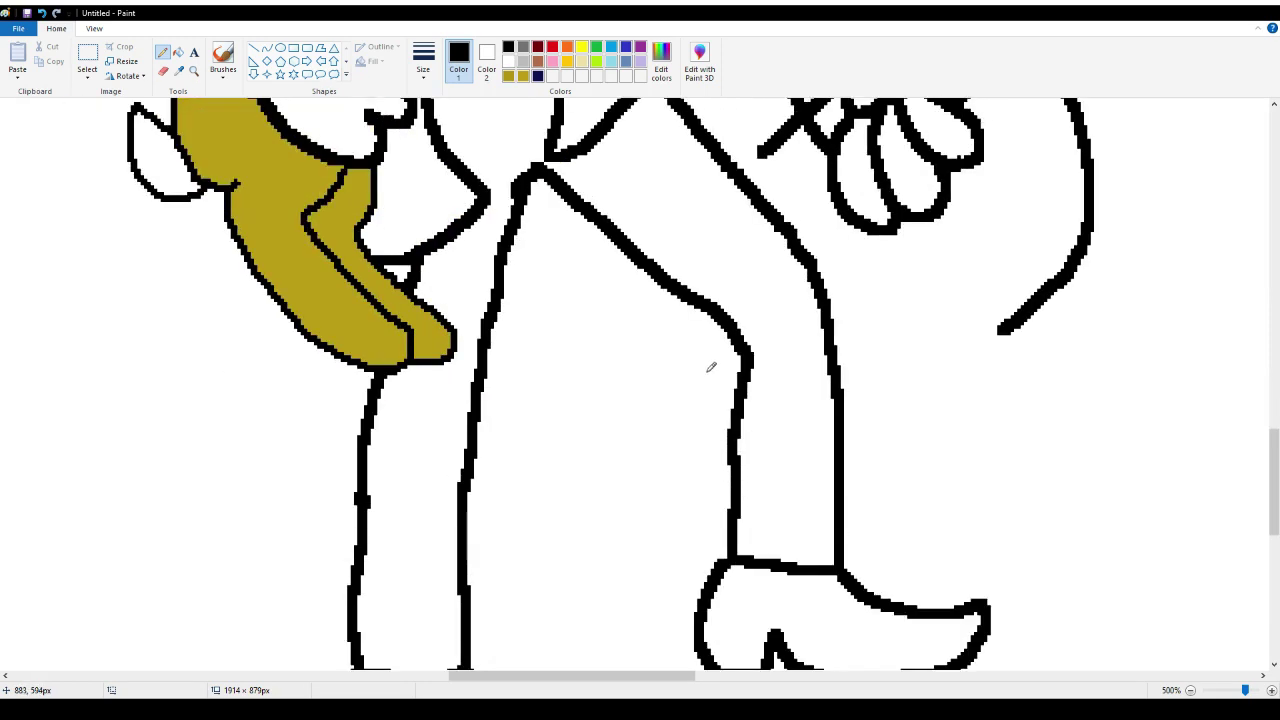
scroll(752, 364, "down", 3)
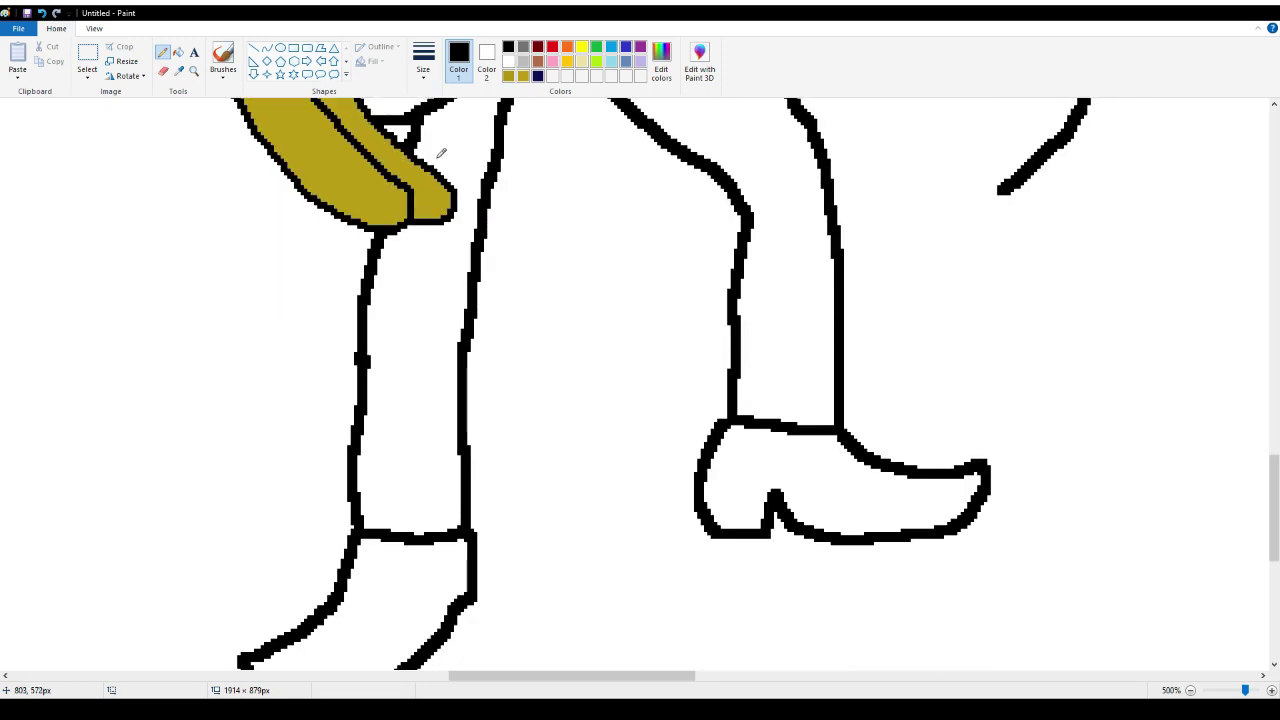
left_click(178, 52)
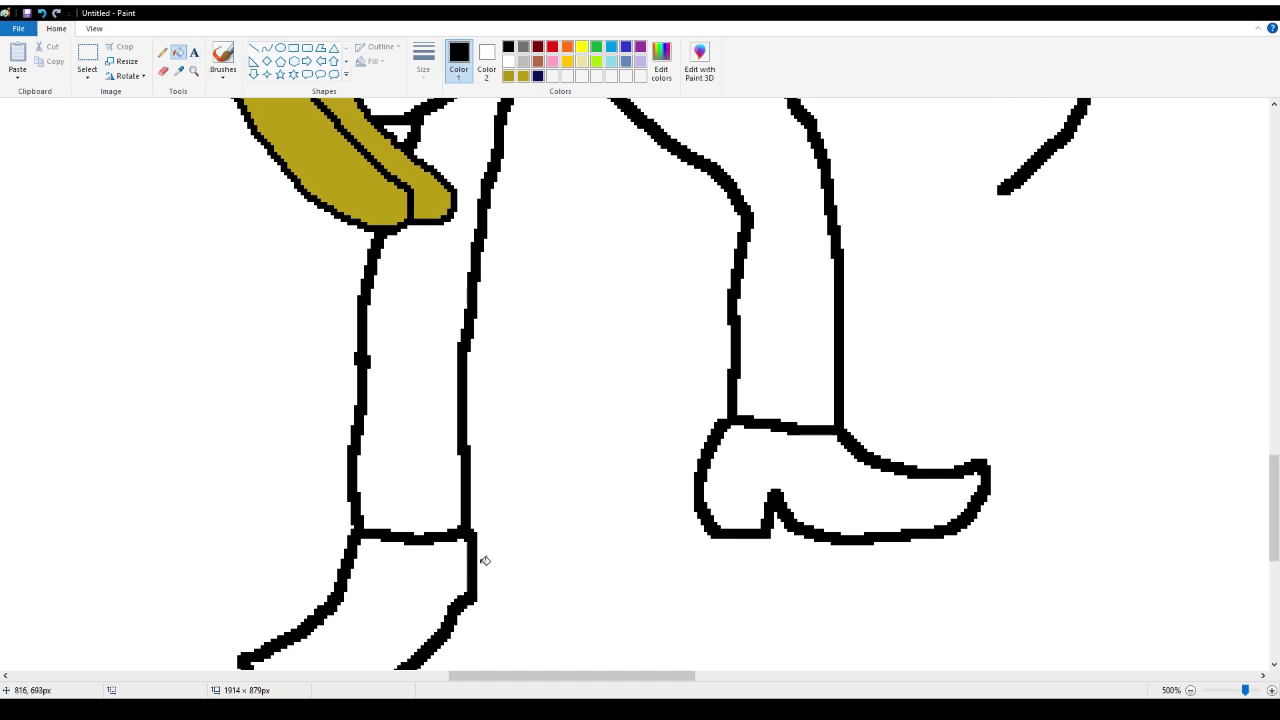
left_click(747, 463)
scroll(437, 571, "down", 2)
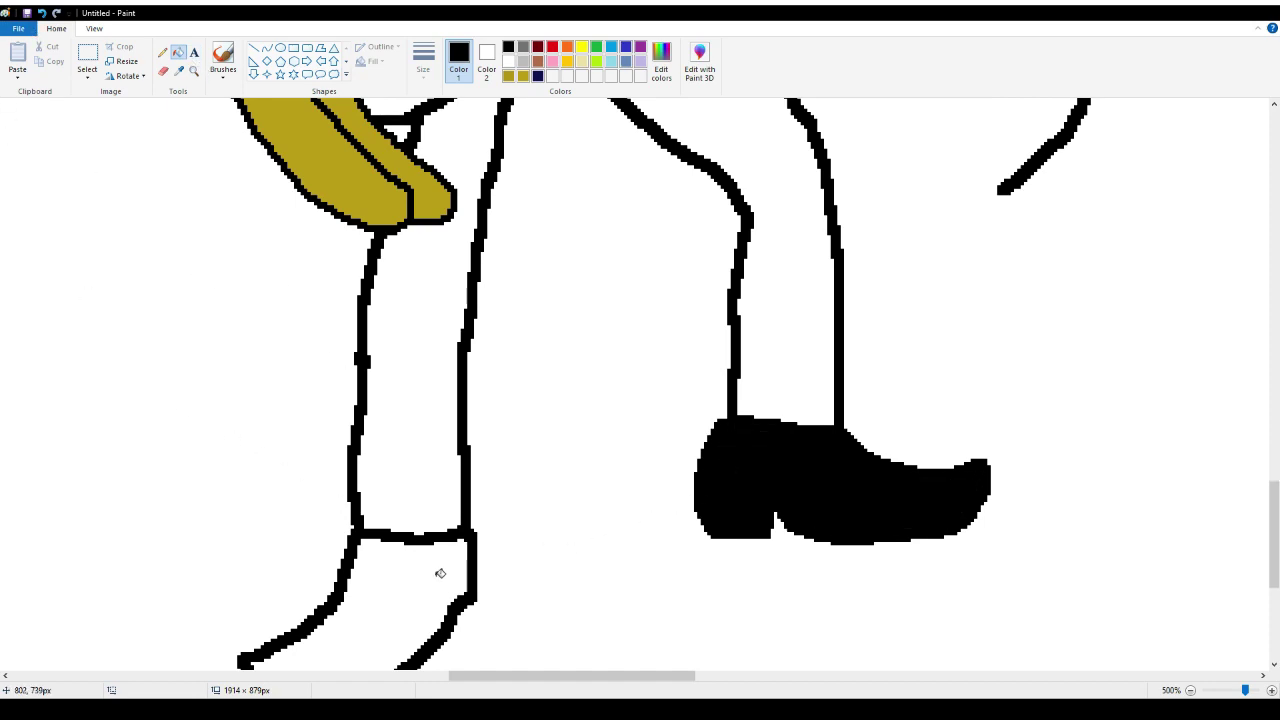
left_click(394, 466)
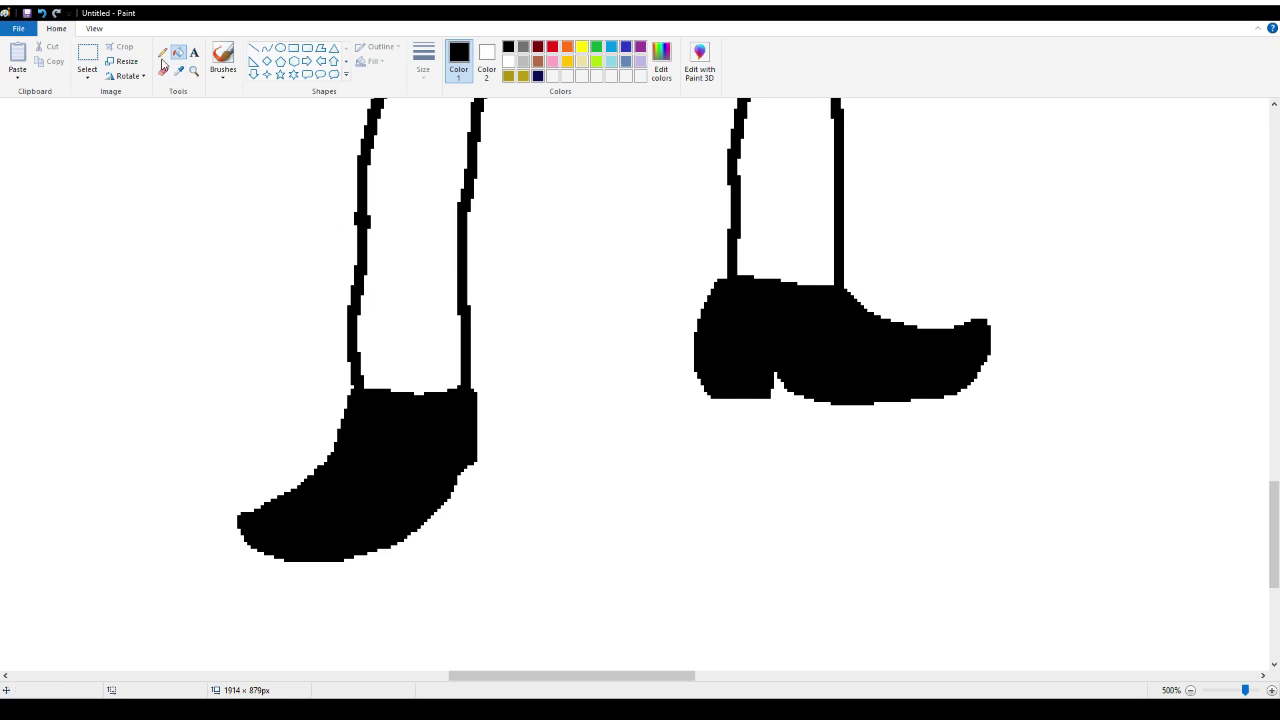
Mark the notch between heel and sole on both black shoes with thick light grey pencil strokes
left_click(162, 53)
left_click(523, 47)
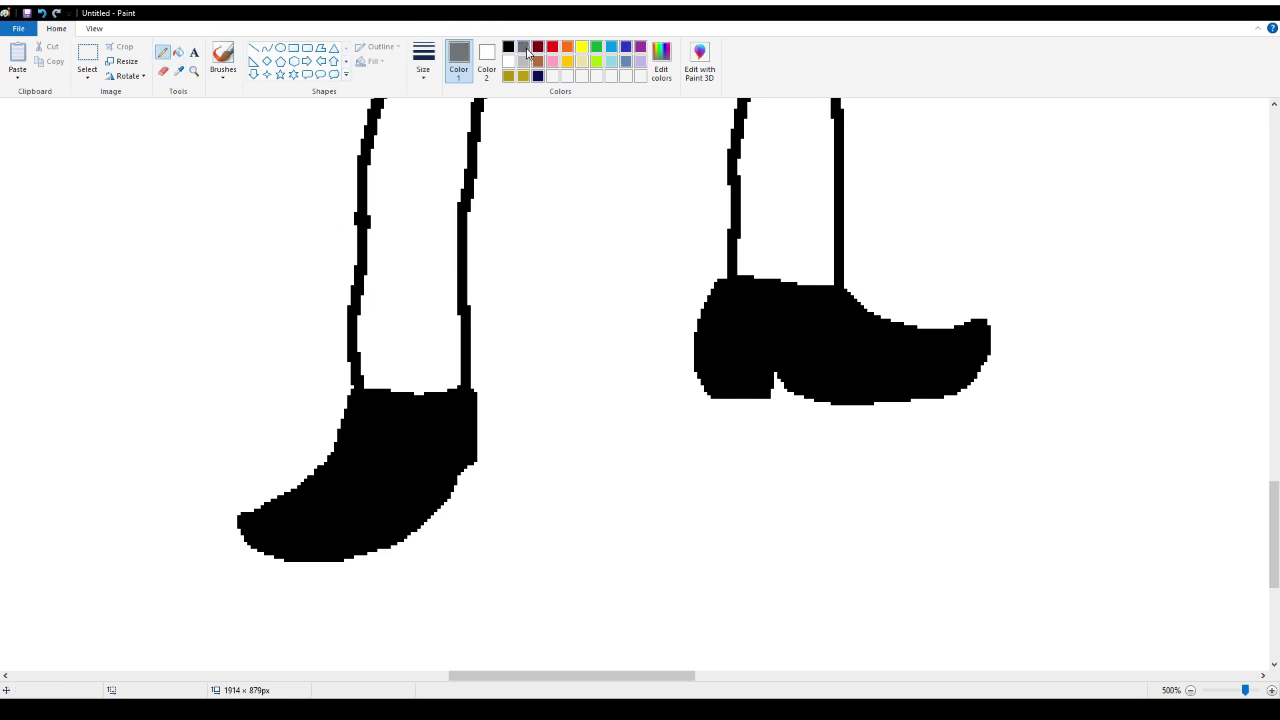
left_click(524, 61)
left_click_drag(830, 395, 785, 372)
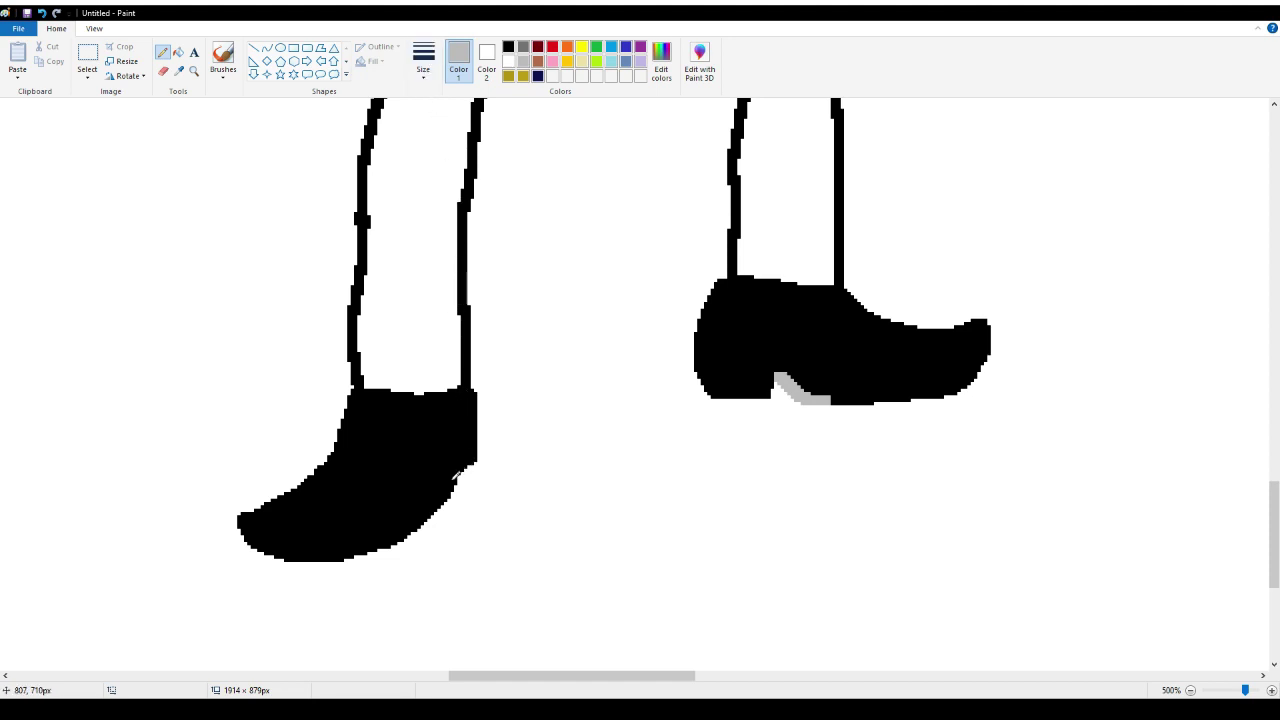
left_click_drag(453, 485, 456, 440)
Draw a longer, curved black toe outline around the tip of the shoe beneath the animal
left_click(508, 47)
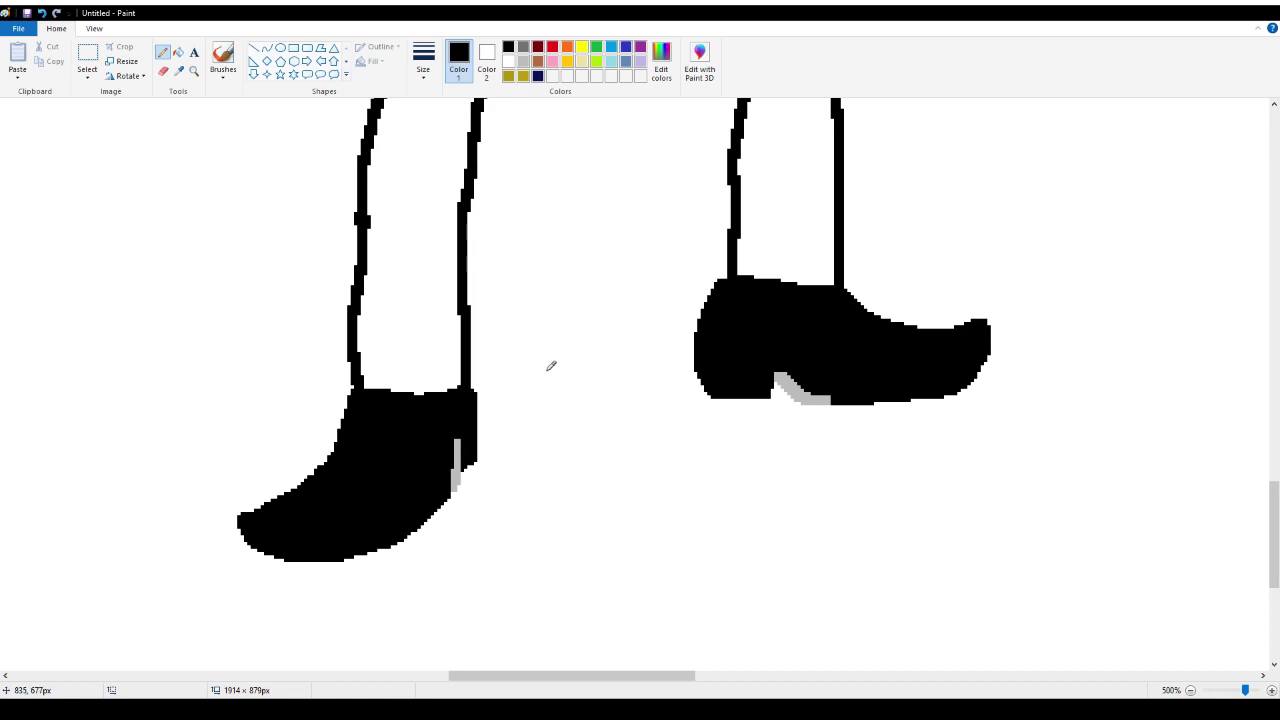
scroll(550, 366, "up", 3)
scroll(550, 366, "down", 5)
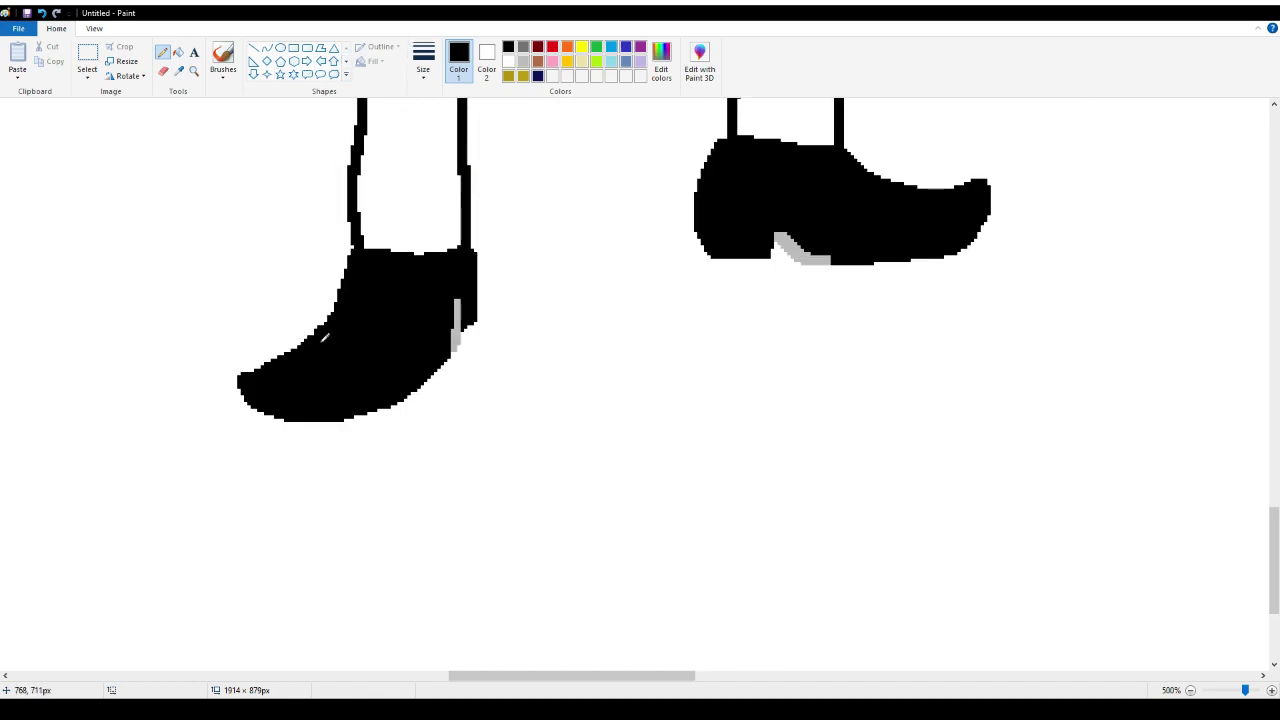
mouse_move(329, 322)
left_mouse_down()
mouse_move(210, 384)
mouse_move(256, 418)
mouse_move(319, 421)
left_mouse_up()
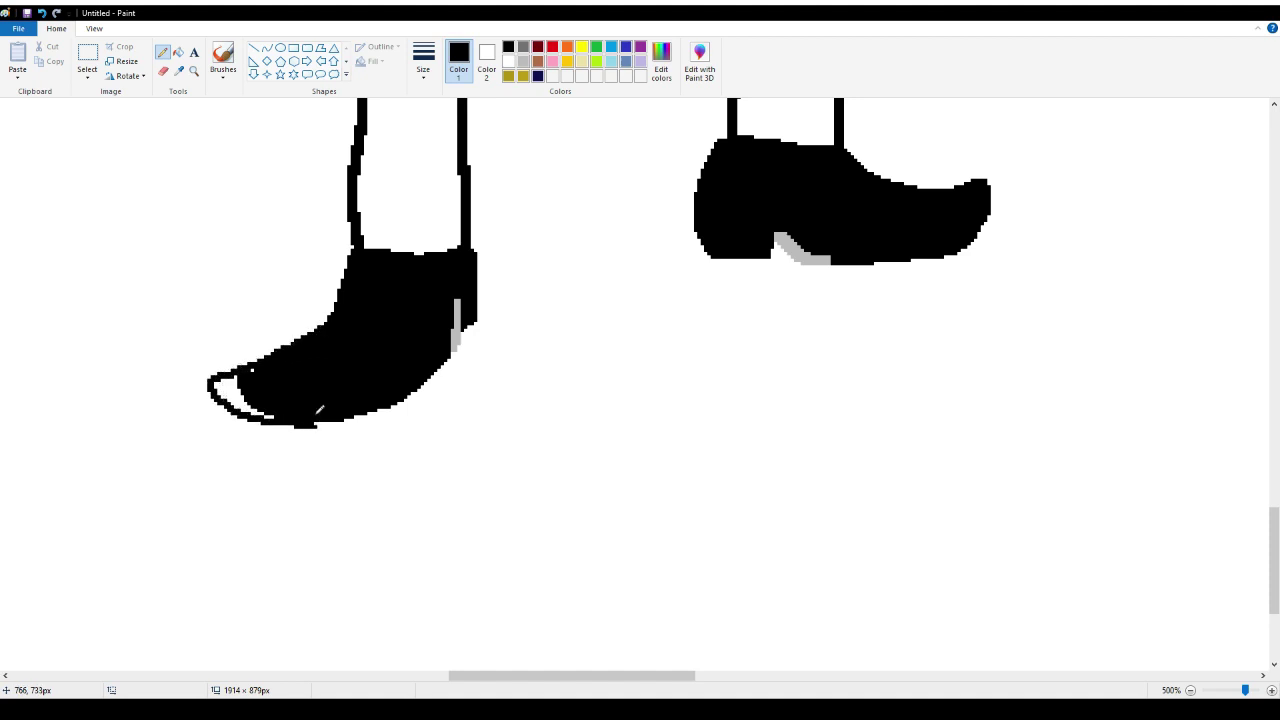
Fill the extended toe of the shoe beneath the animal with black and cover the leftover white specks
left_click(178, 52)
left_click(240, 388)
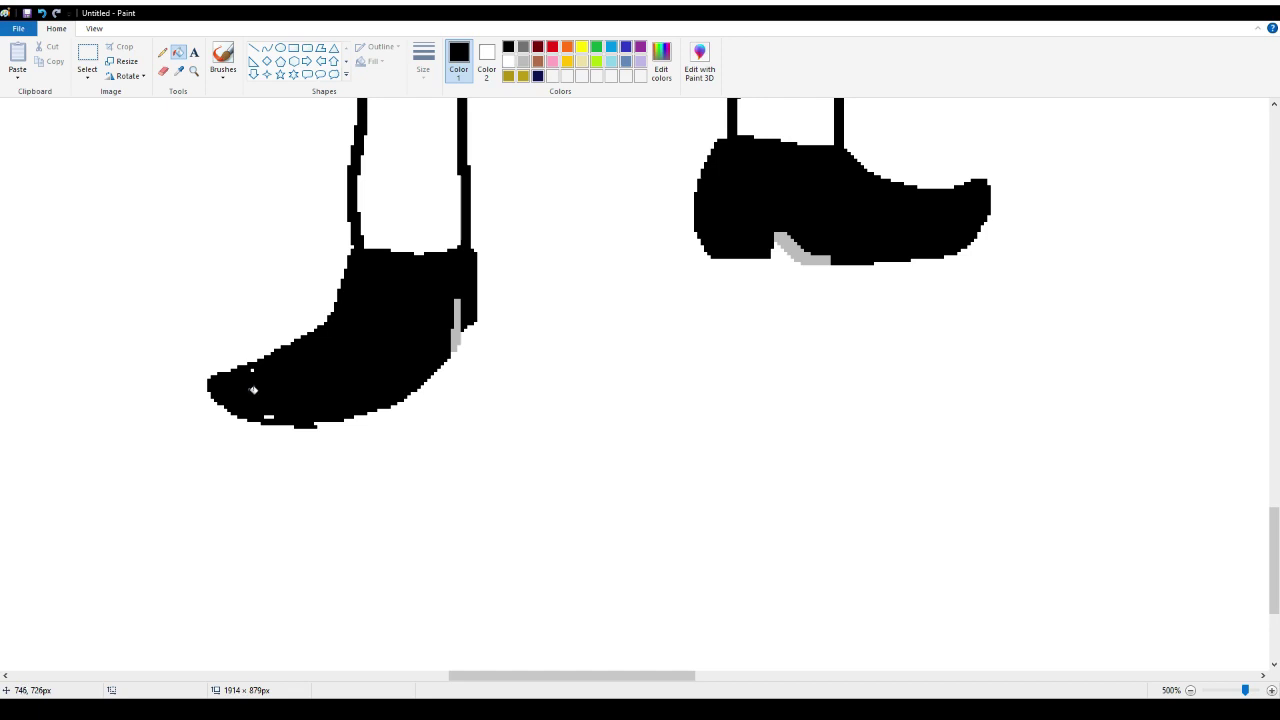
left_click(162, 54)
left_click(252, 371)
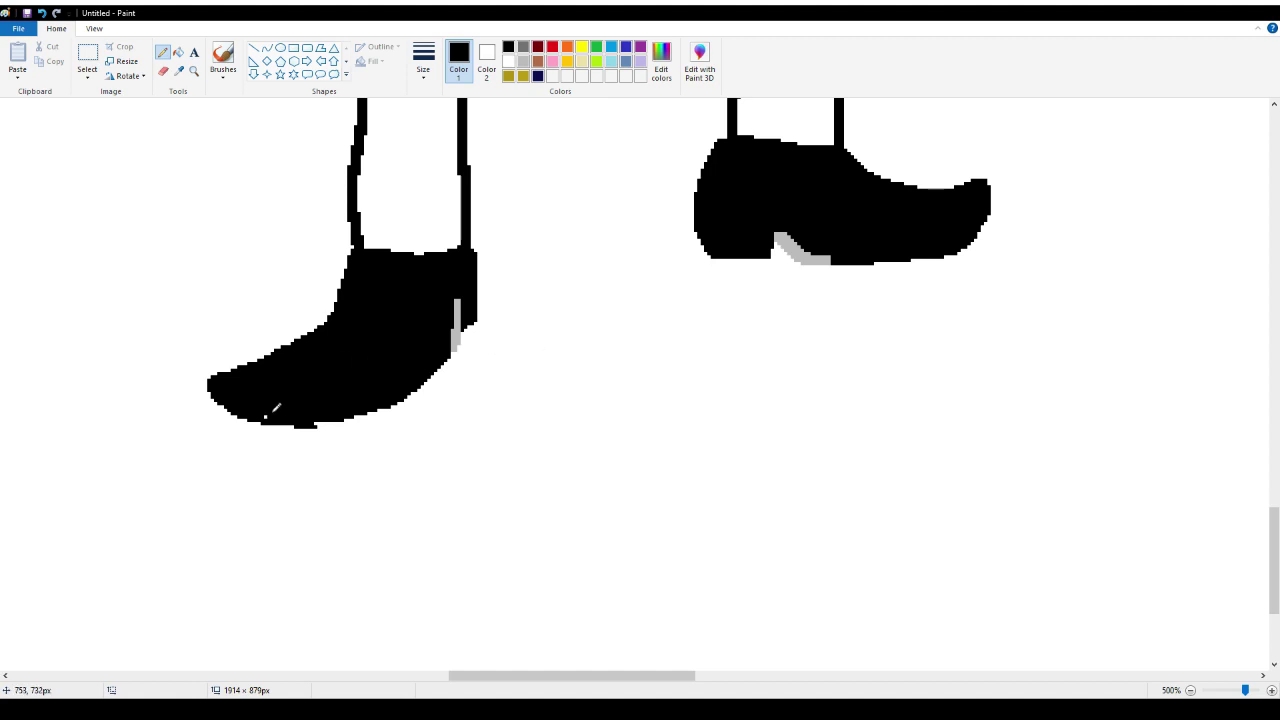
Fill both trouser legs with a custom dark olive-yellow
scroll(571, 272, "up", 5)
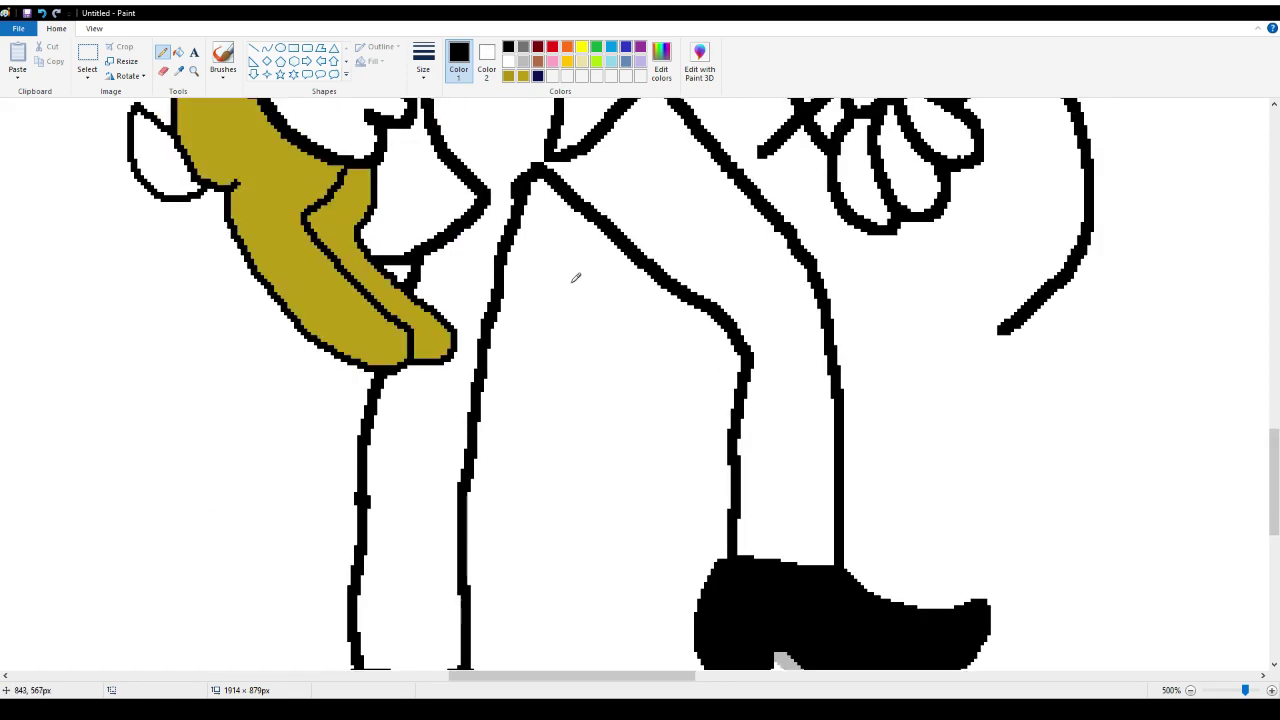
left_click(522, 77)
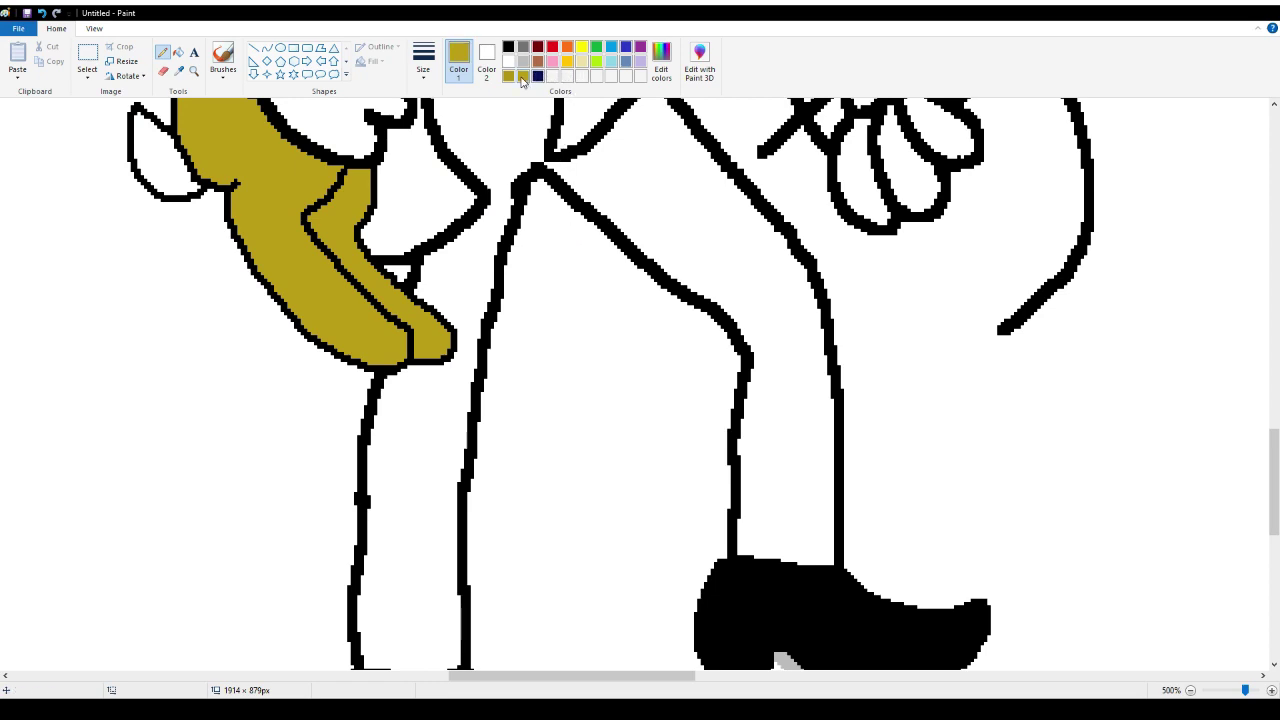
left_click(584, 60)
left_click(508, 75)
left_click(178, 52)
left_click(468, 144)
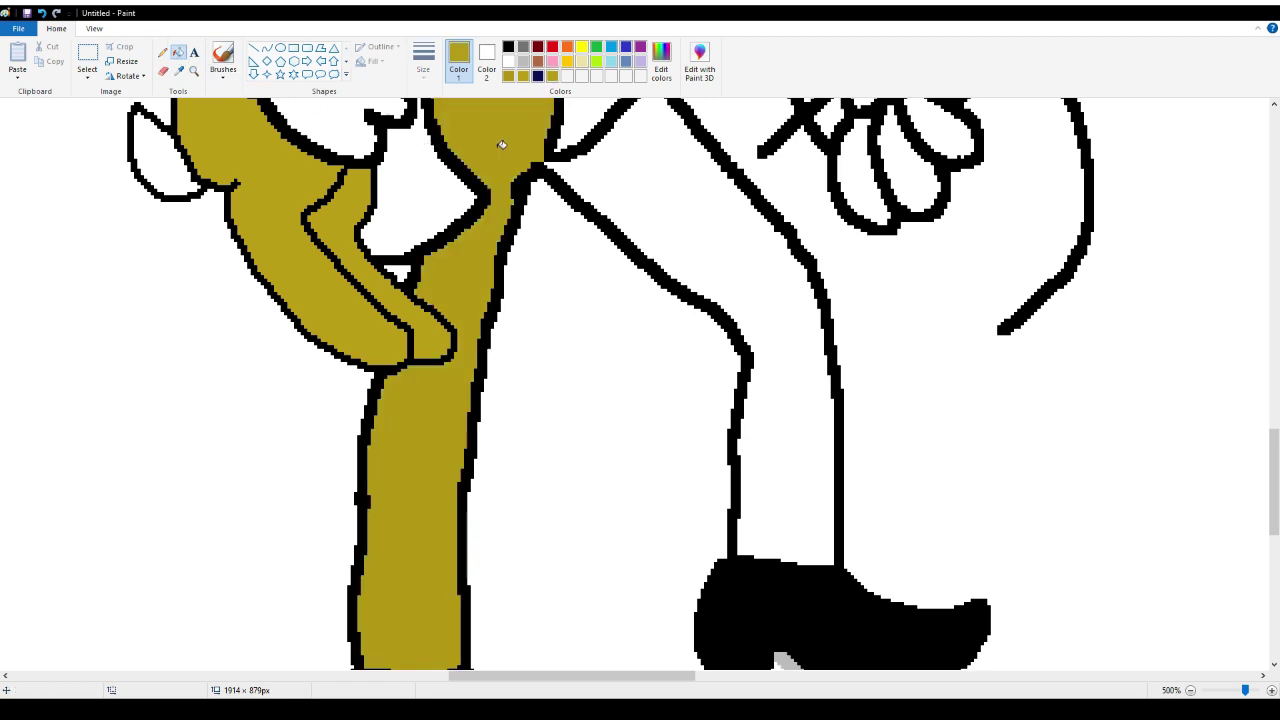
left_click(671, 194)
scroll(565, 234, "up", 3)
scroll(565, 234, "down", 5)
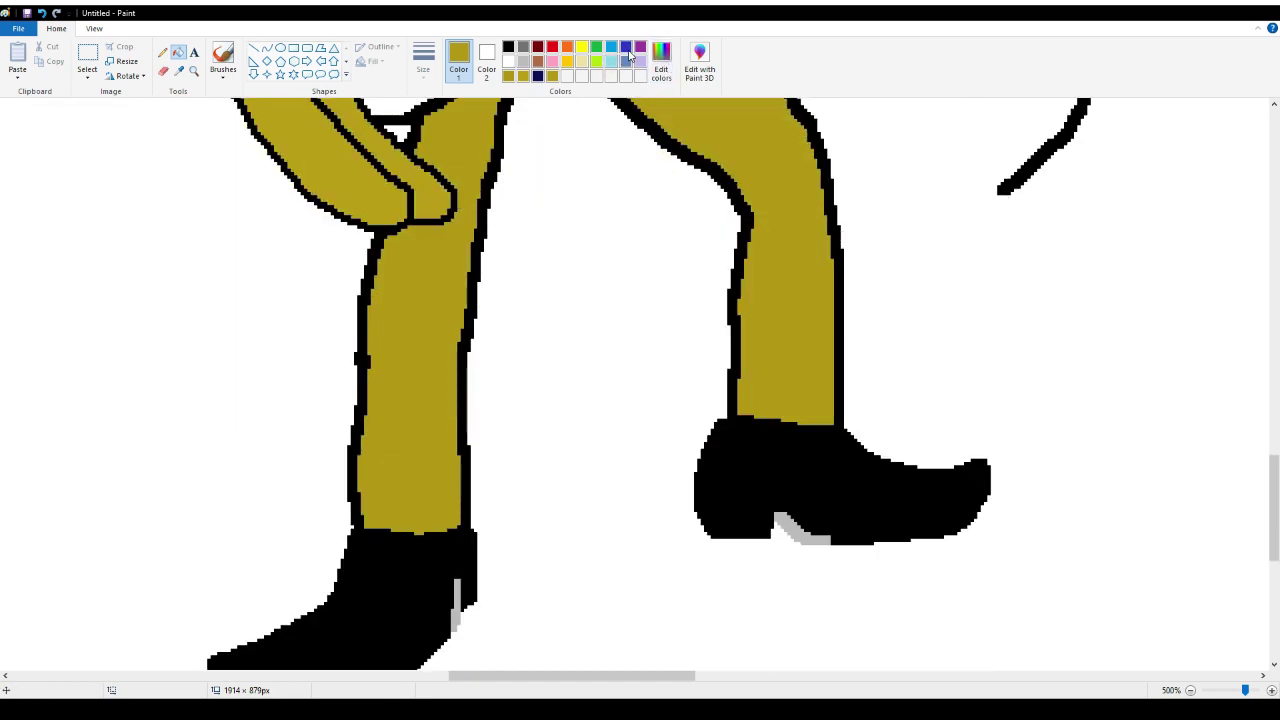
Mix a lighter mustard yellow and recolour both trouser legs with it
left_click(661, 62)
left_click(423, 320)
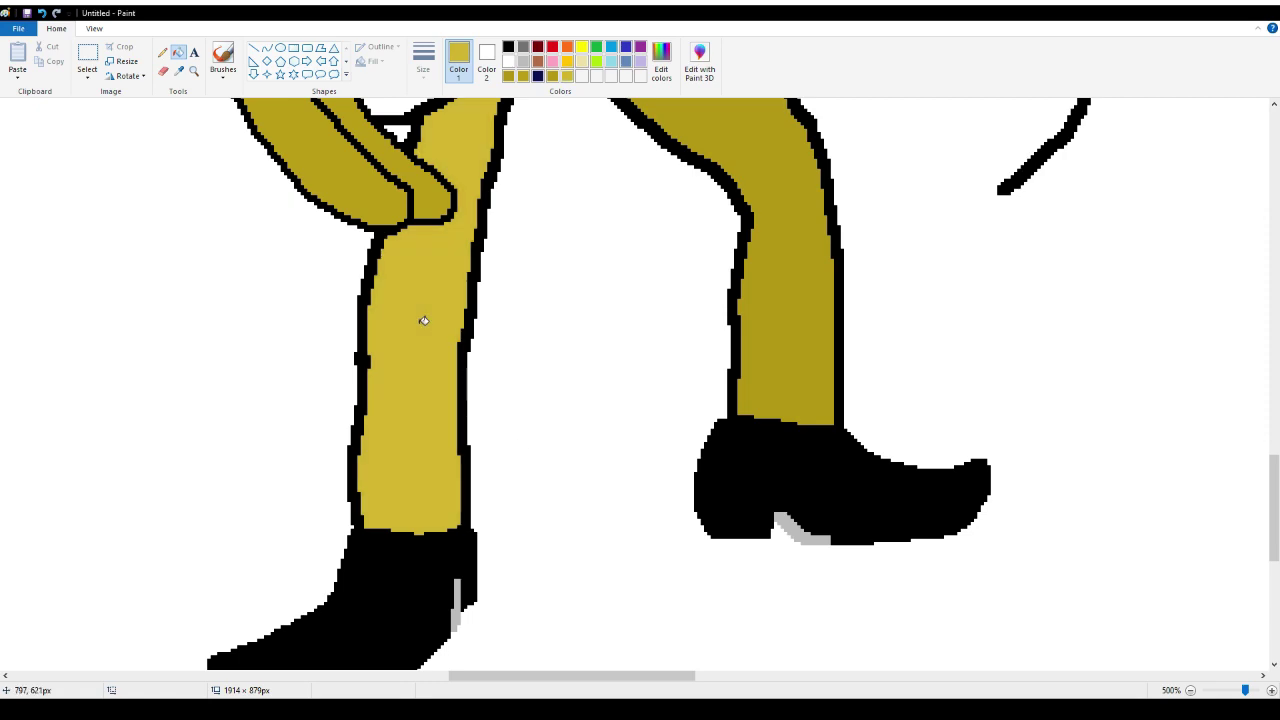
scroll(642, 150, "up", 2)
left_click(655, 216)
scroll(610, 215, "up", 2)
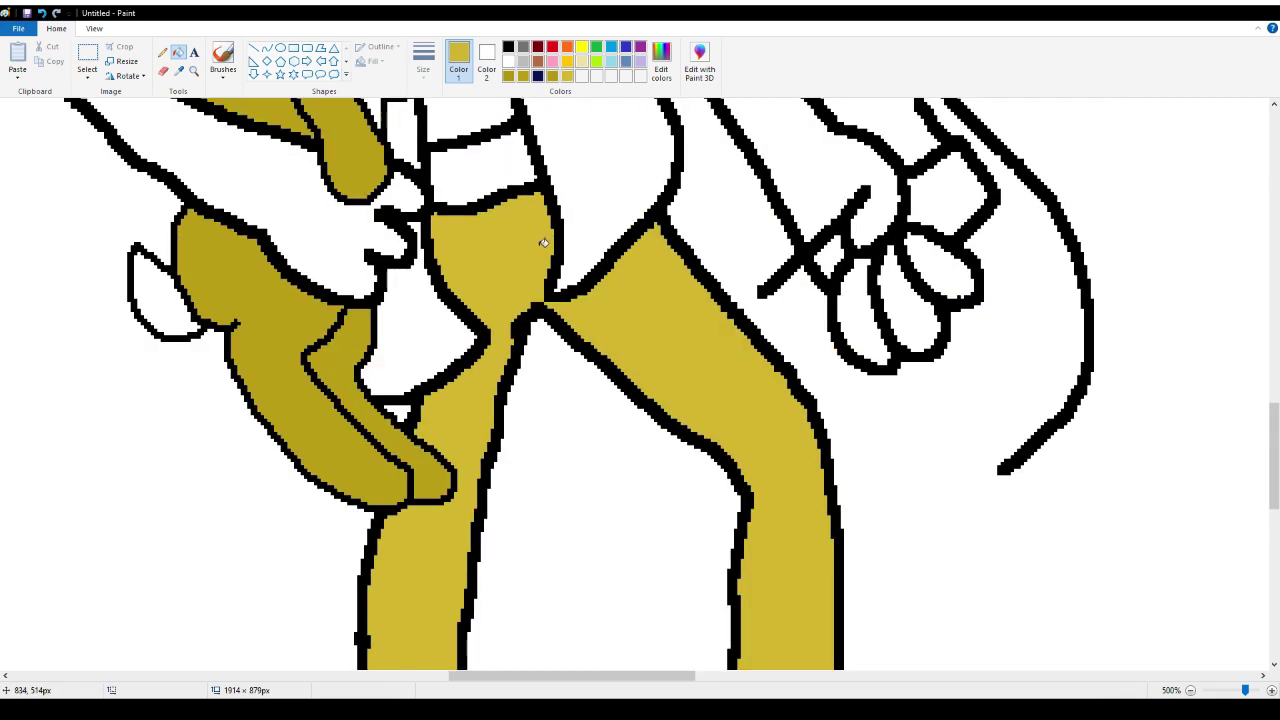
scroll(545, 240, "down", 2)
scroll(543, 242, "down", 3)
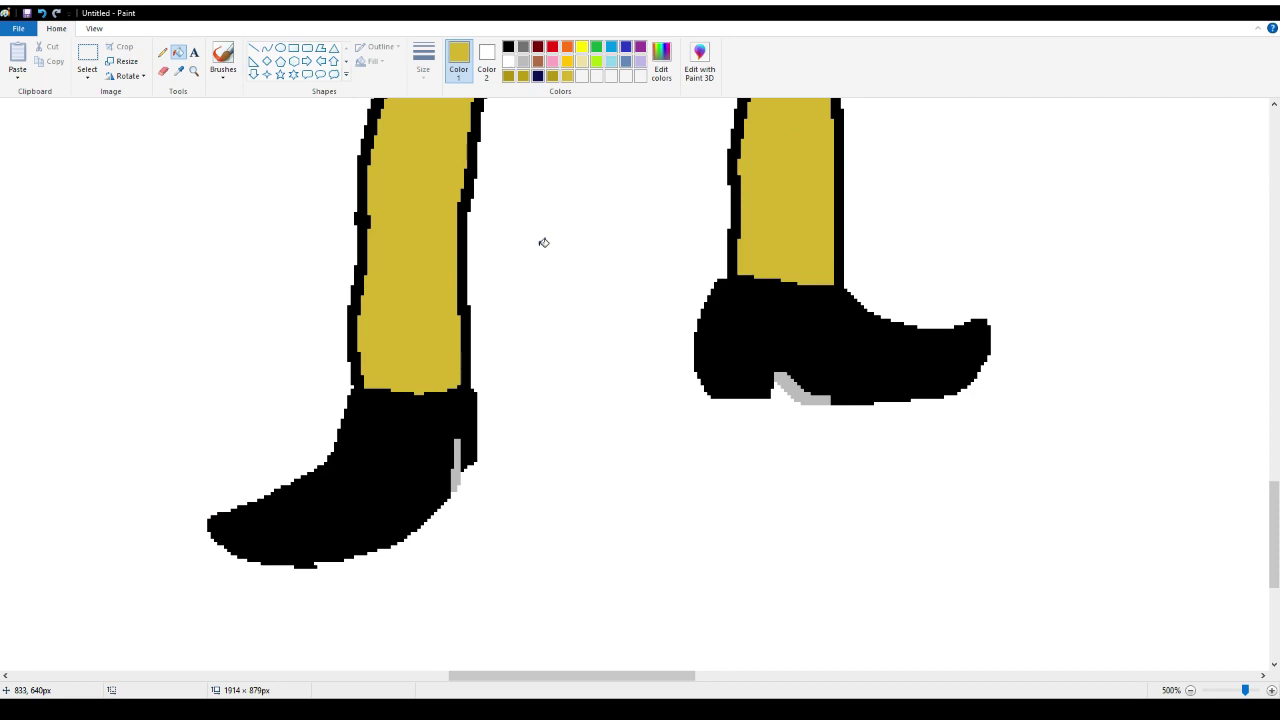
Fill the character's shirt above and below the animal's paw with a custom dark grey
scroll(543, 242, "up", 6)
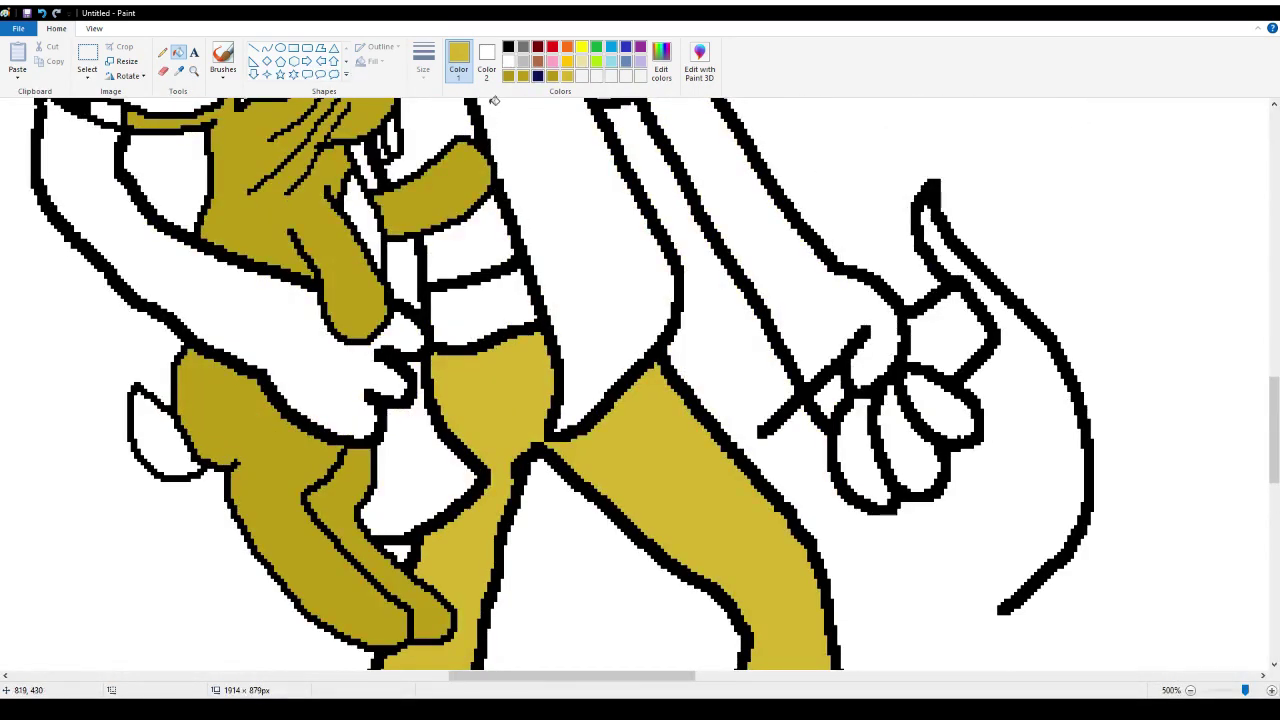
left_click(508, 47)
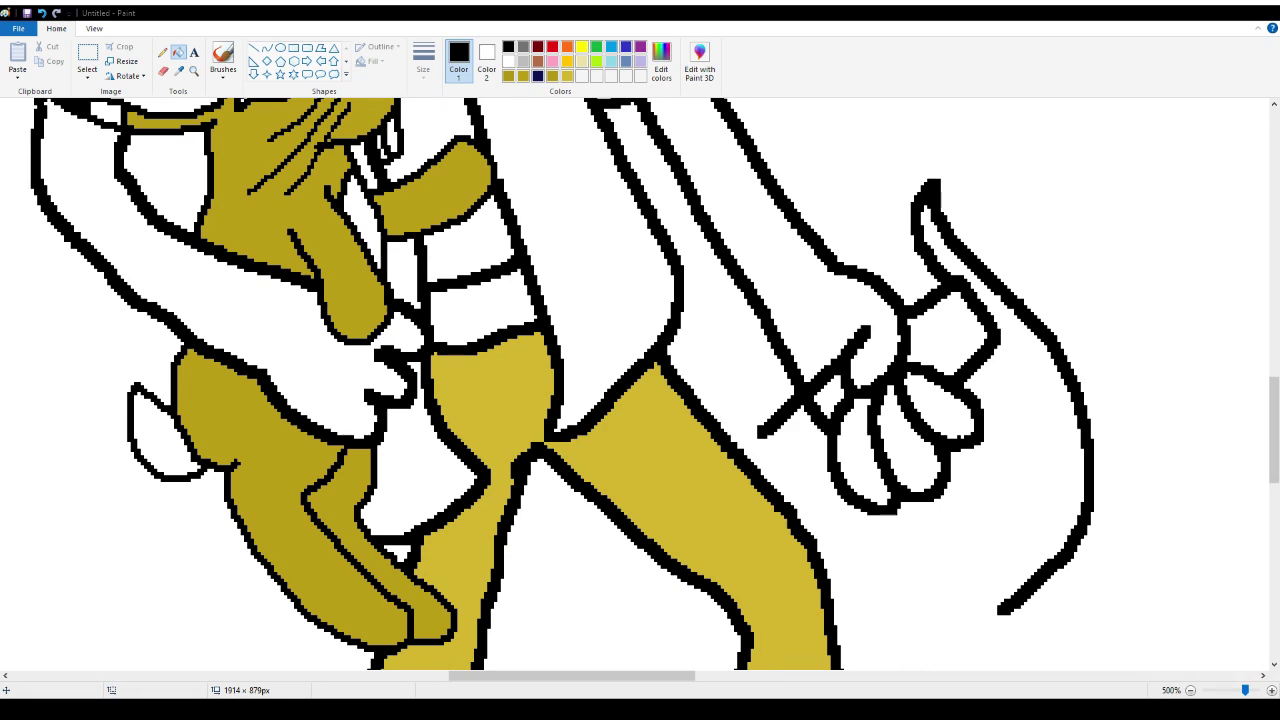
left_click(481, 256)
left_click(426, 134)
scroll(440, 185, "up", 5)
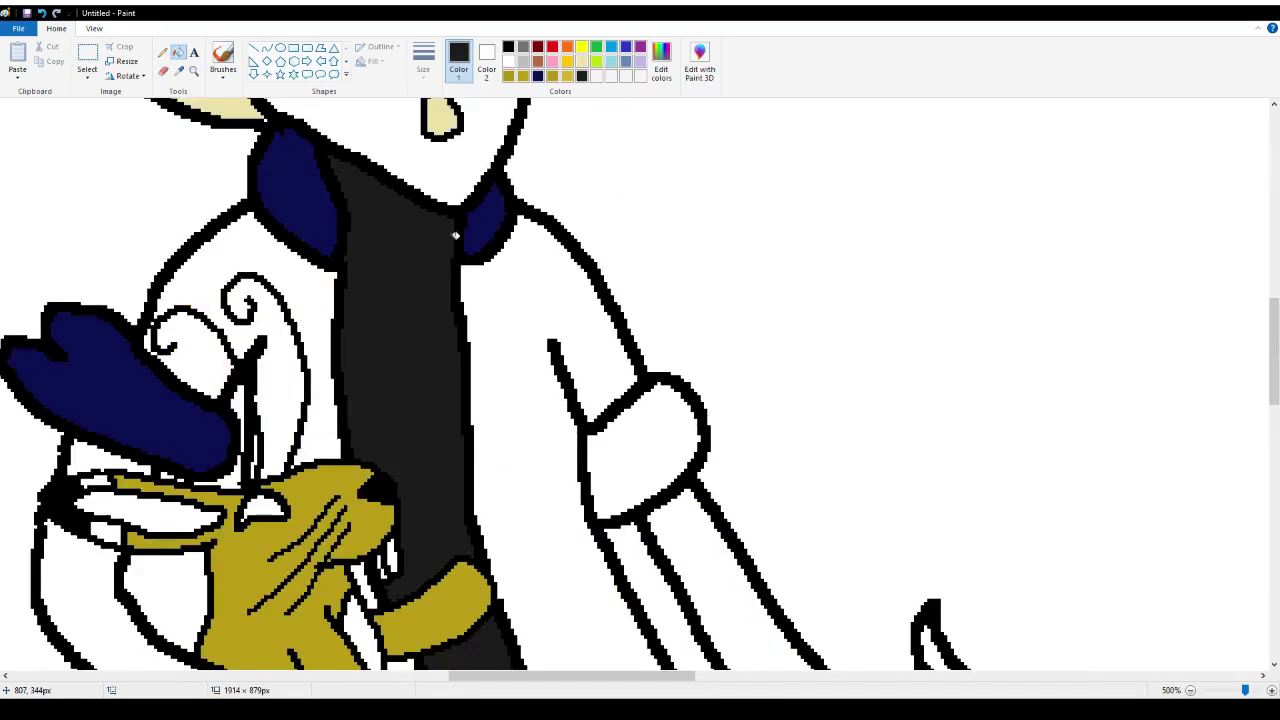
Fill both forearms and hands, including the separate fingers, with a custom near-black
scroll(455, 235, "down", 3)
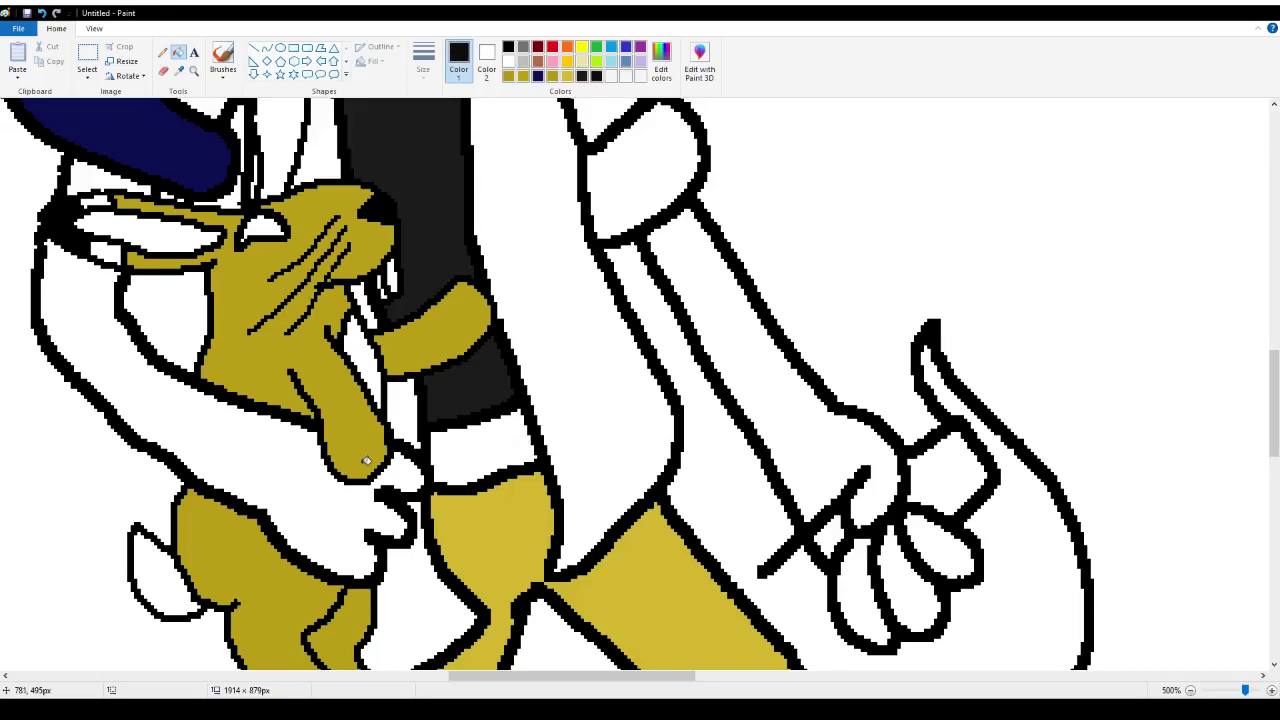
left_click(278, 478)
left_click(748, 362)
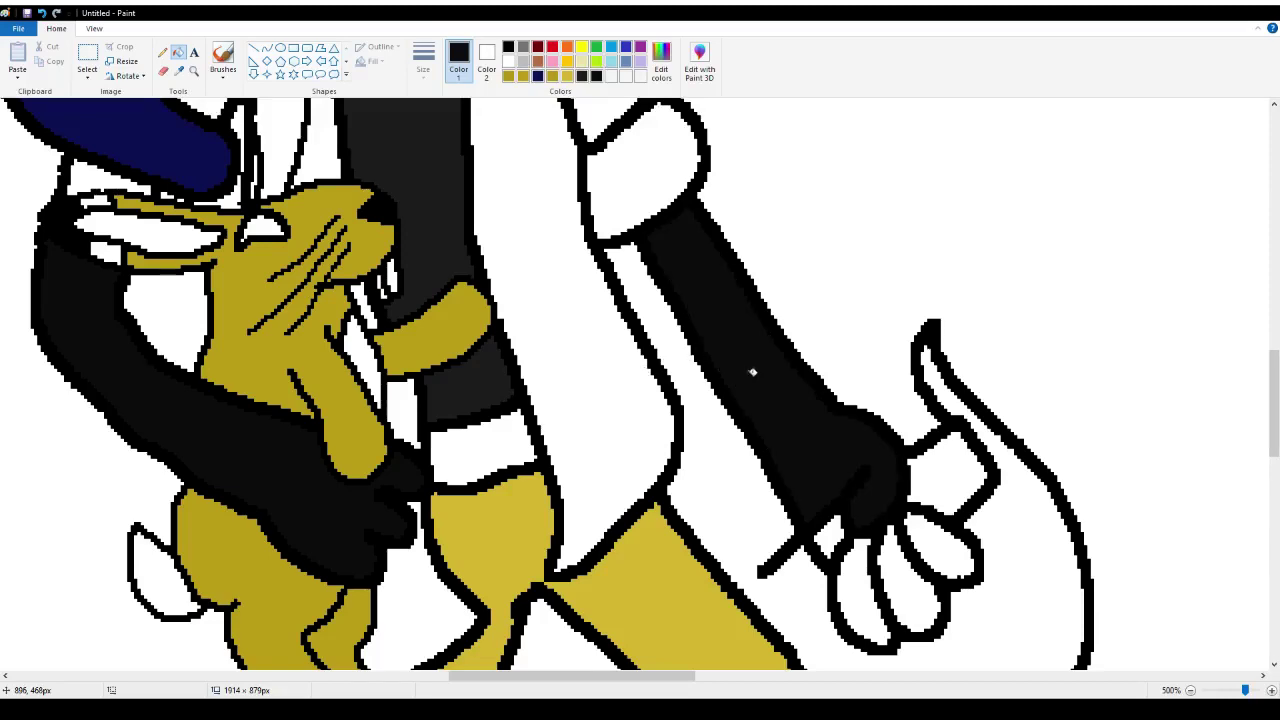
left_click(936, 548)
left_click(875, 615)
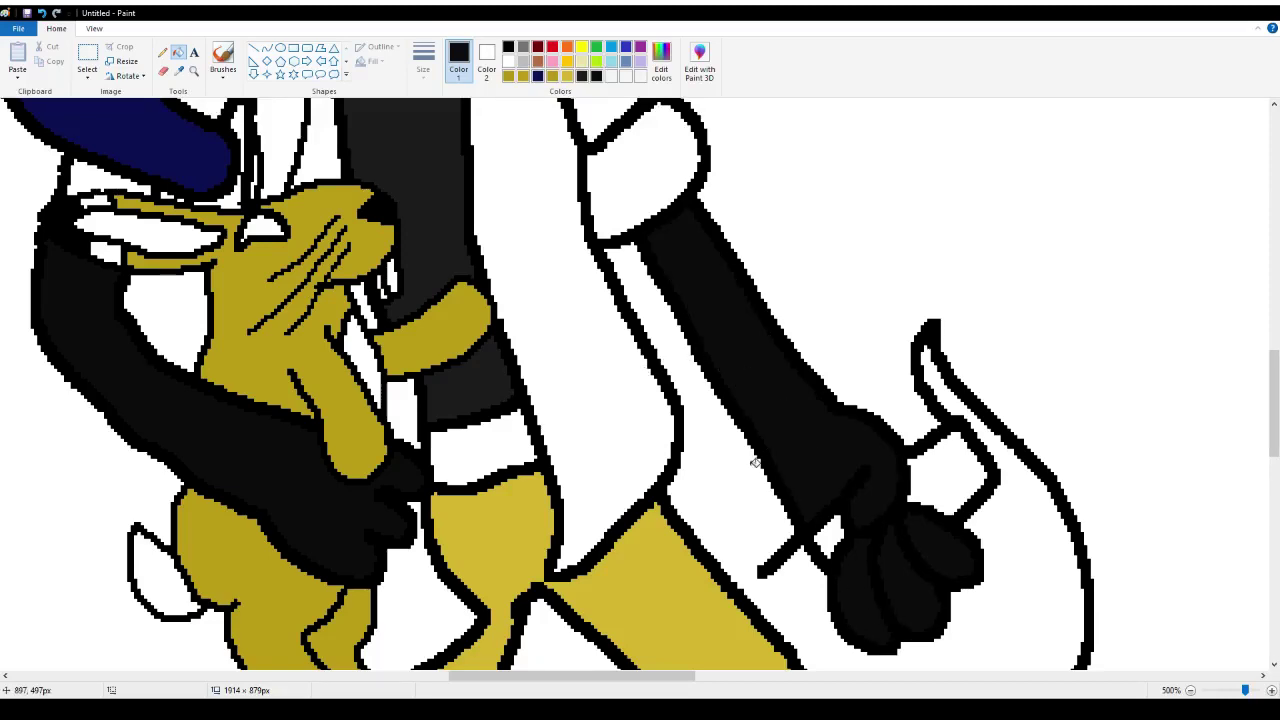
Draw a thick light grey square buckle frame on the waistband with the pencil
scroll(680, 412, "up", 2)
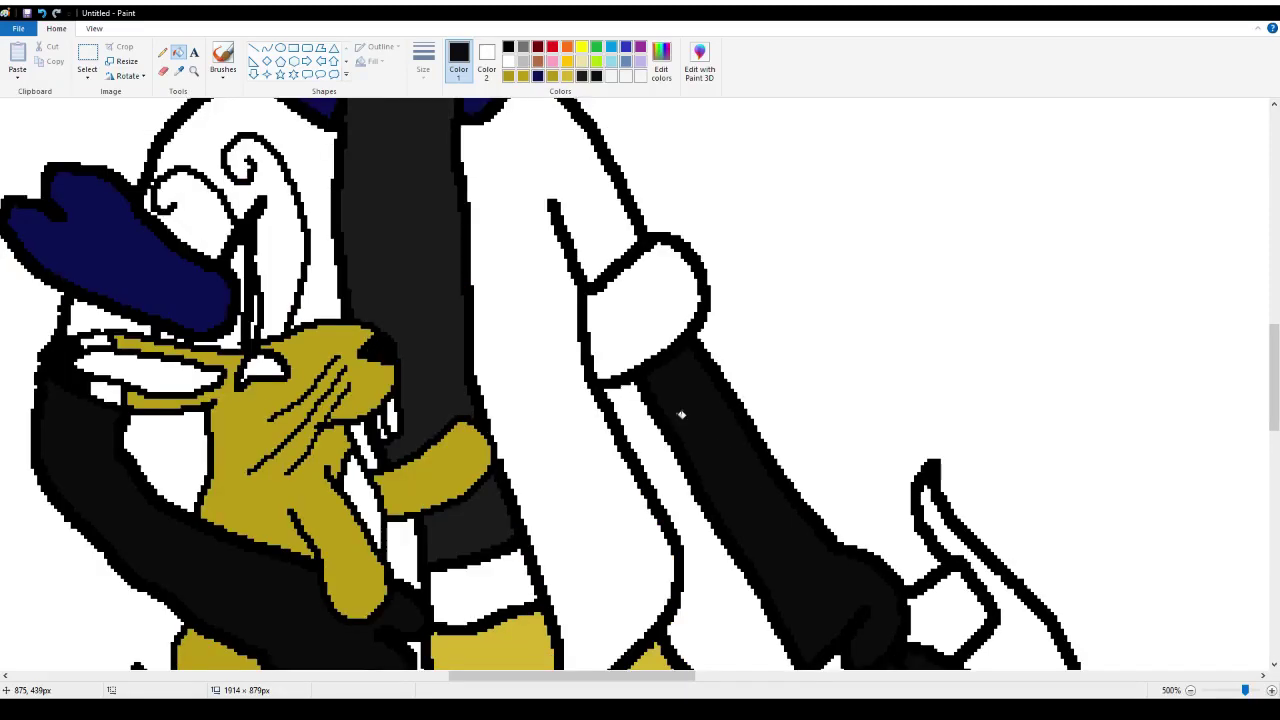
scroll(739, 399, "down", 6)
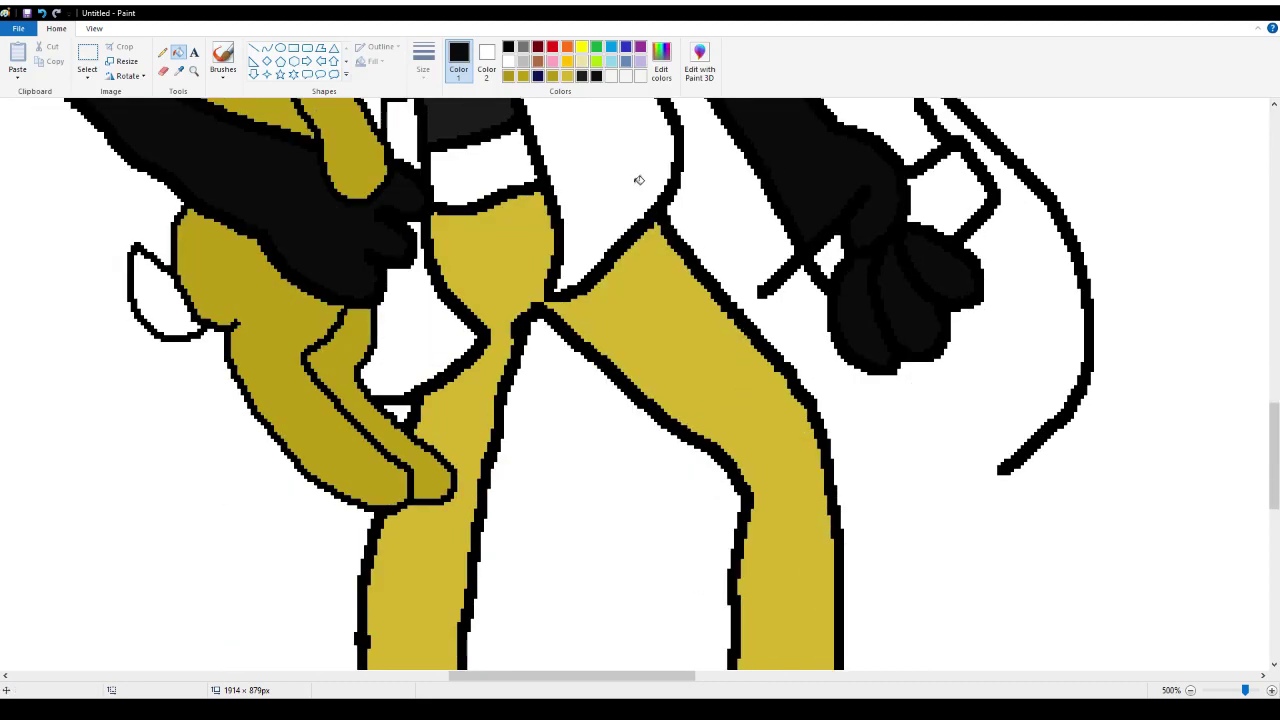
left_click(164, 53)
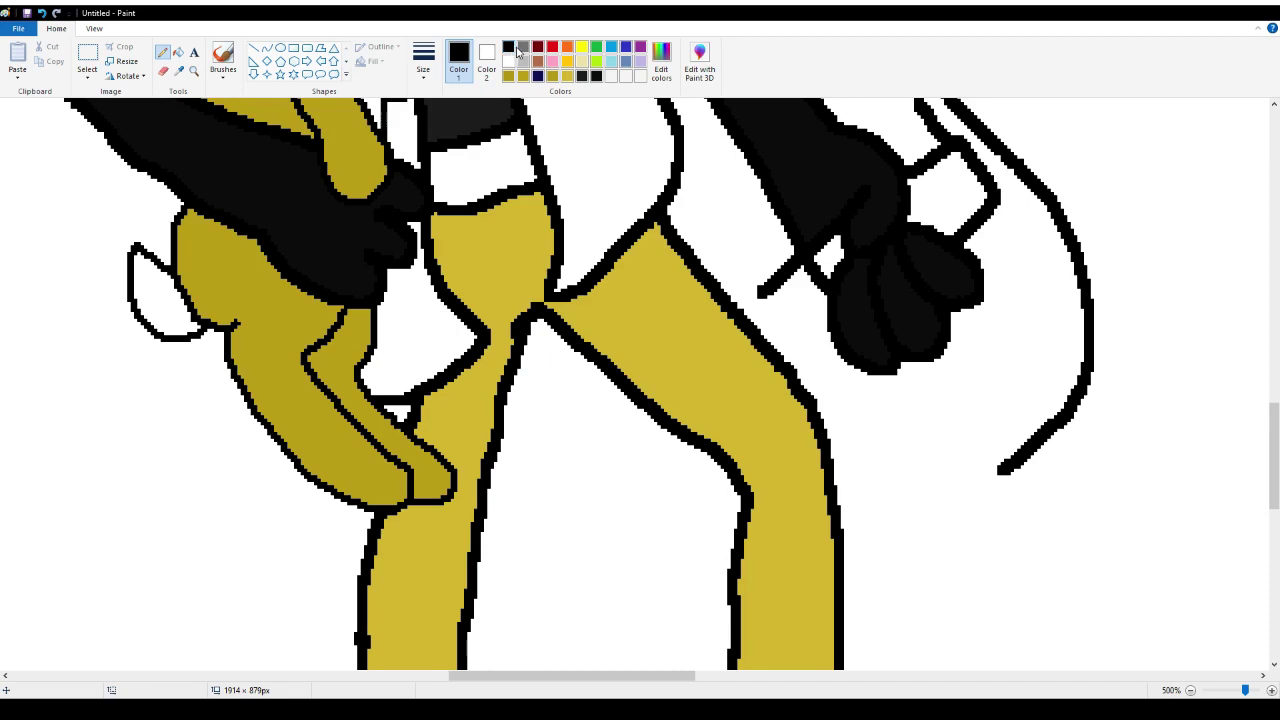
left_click(521, 63)
mouse_move(455, 150)
left_mouse_down()
mouse_move(467, 196)
mouse_move(458, 150)
mouse_move(469, 148)
mouse_move(479, 196)
mouse_move(466, 152)
mouse_move(472, 188)
mouse_move(472, 172)
left_mouse_up()
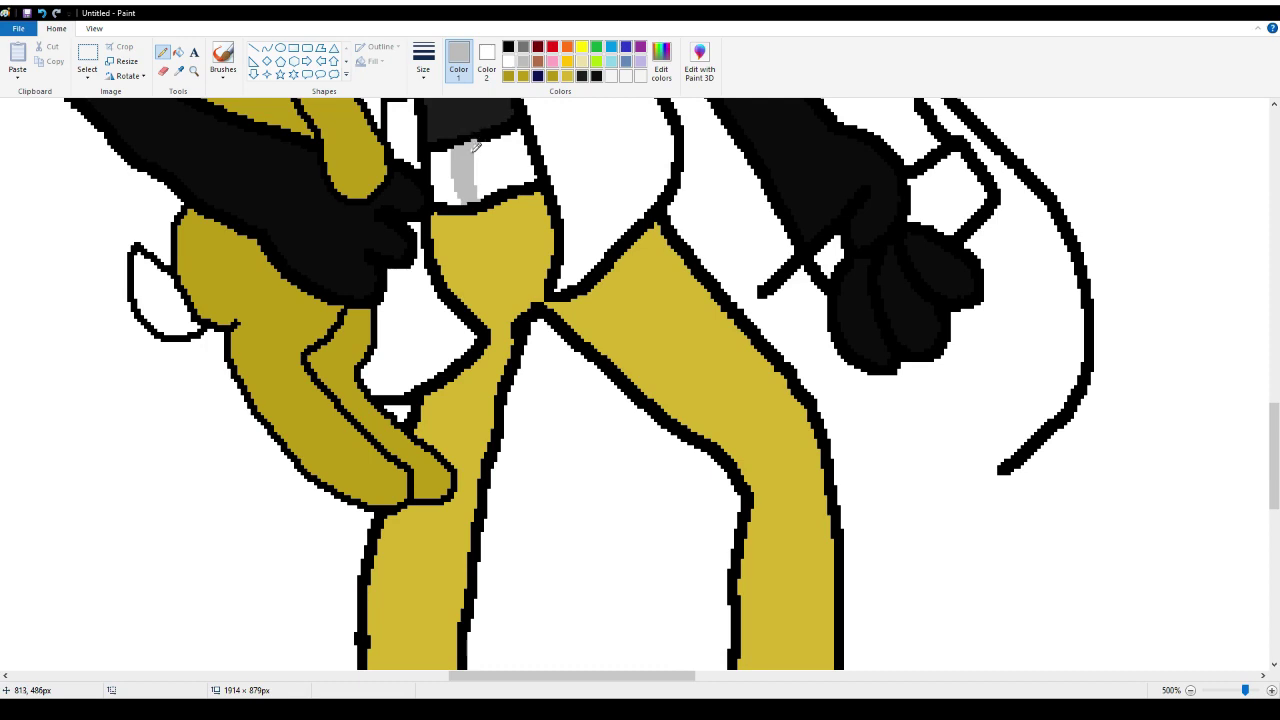
mouse_move(478, 146)
left_mouse_down()
mouse_move(512, 134)
mouse_move(528, 181)
mouse_move(478, 200)
mouse_move(519, 180)
left_mouse_up()
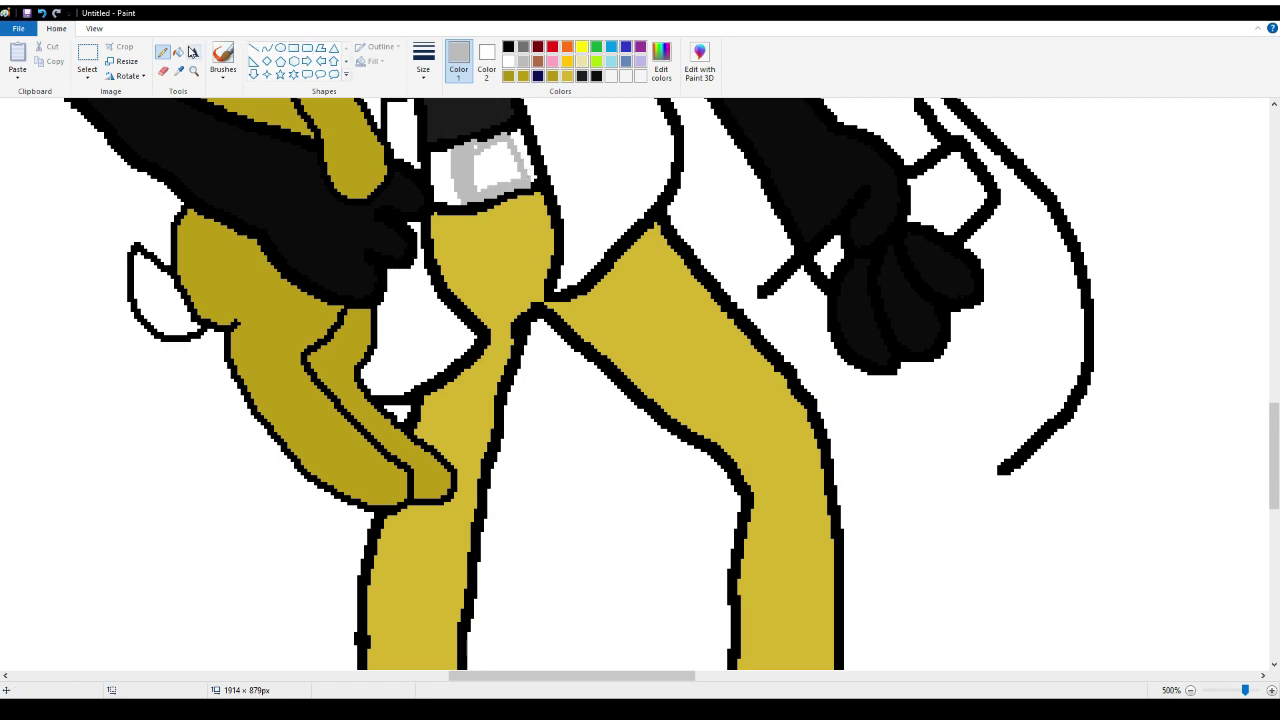
left_click(178, 52)
left_click(527, 137)
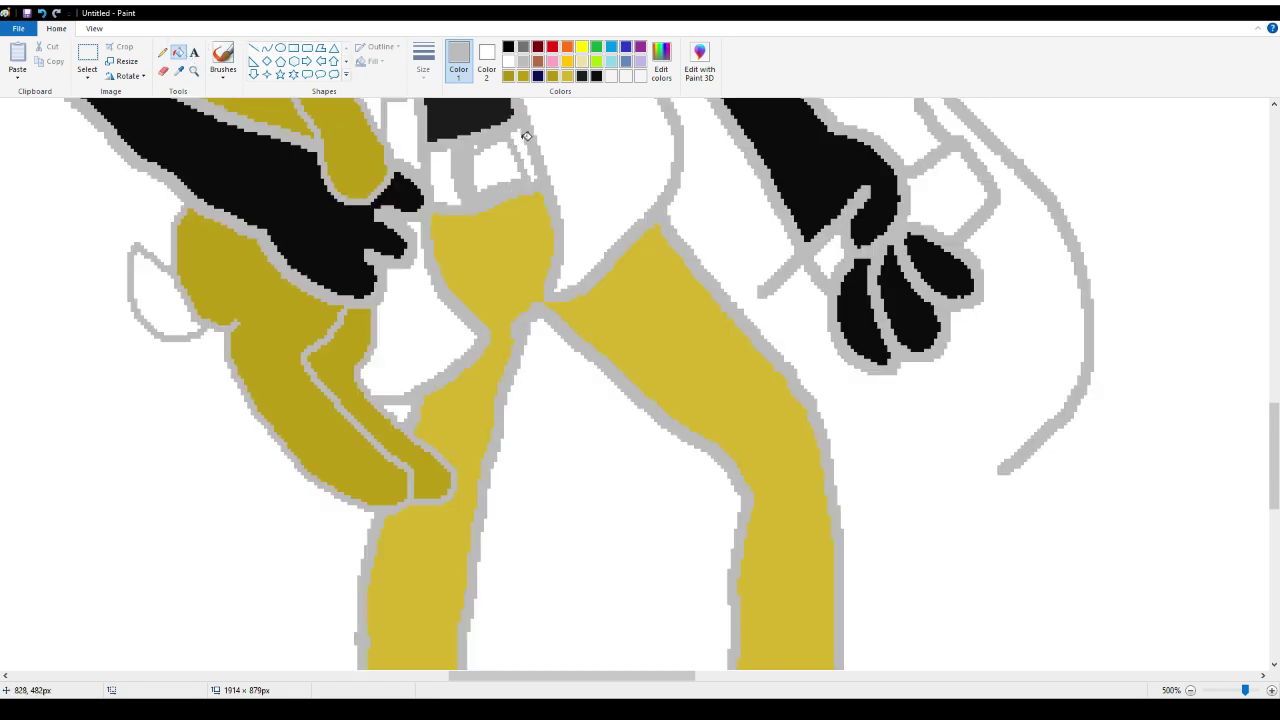
left_click(42, 13)
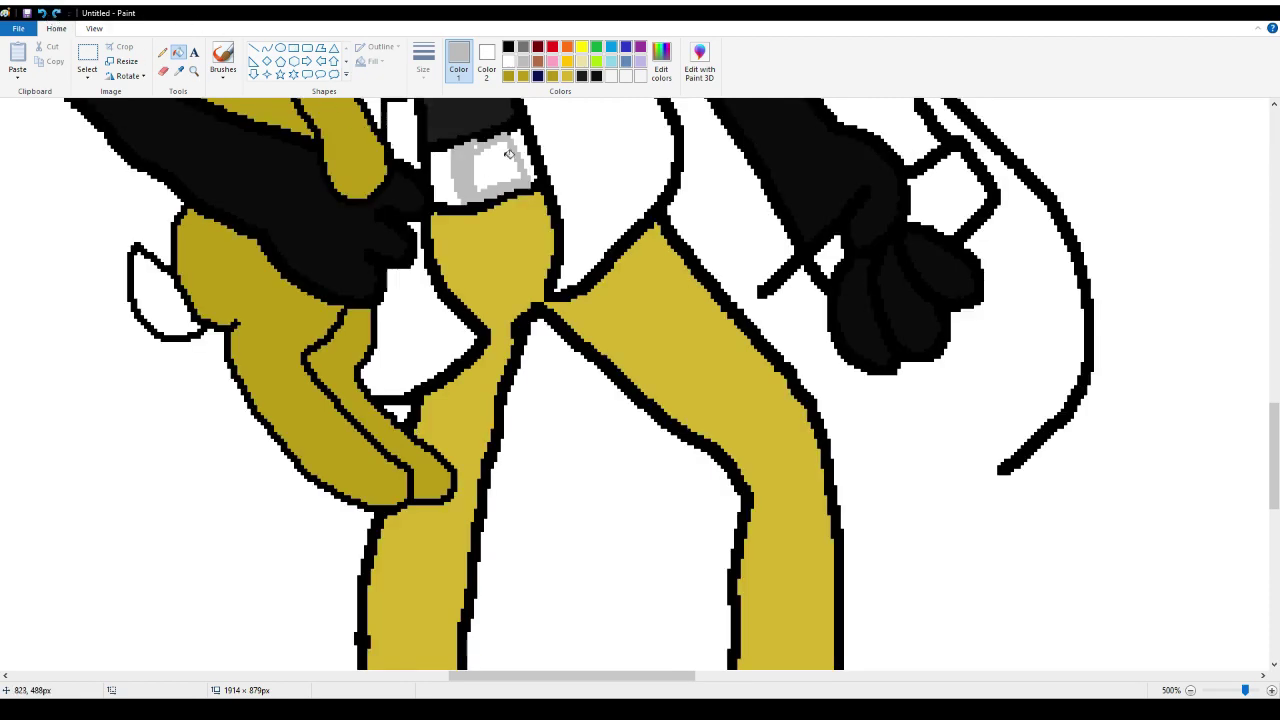
Complete the buckle's light grey edge with the pencil, and fill the belt and buckle centre with black
left_click(162, 52)
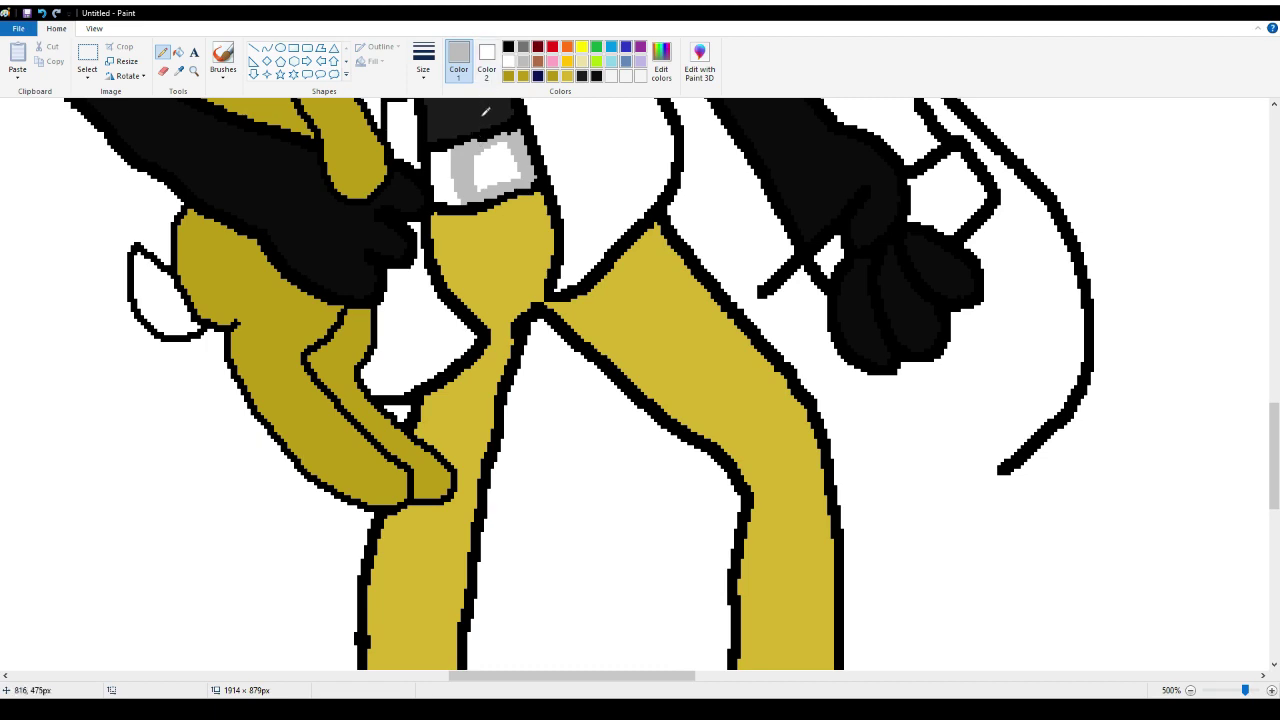
left_click(508, 47)
left_click(178, 52)
left_click(469, 158)
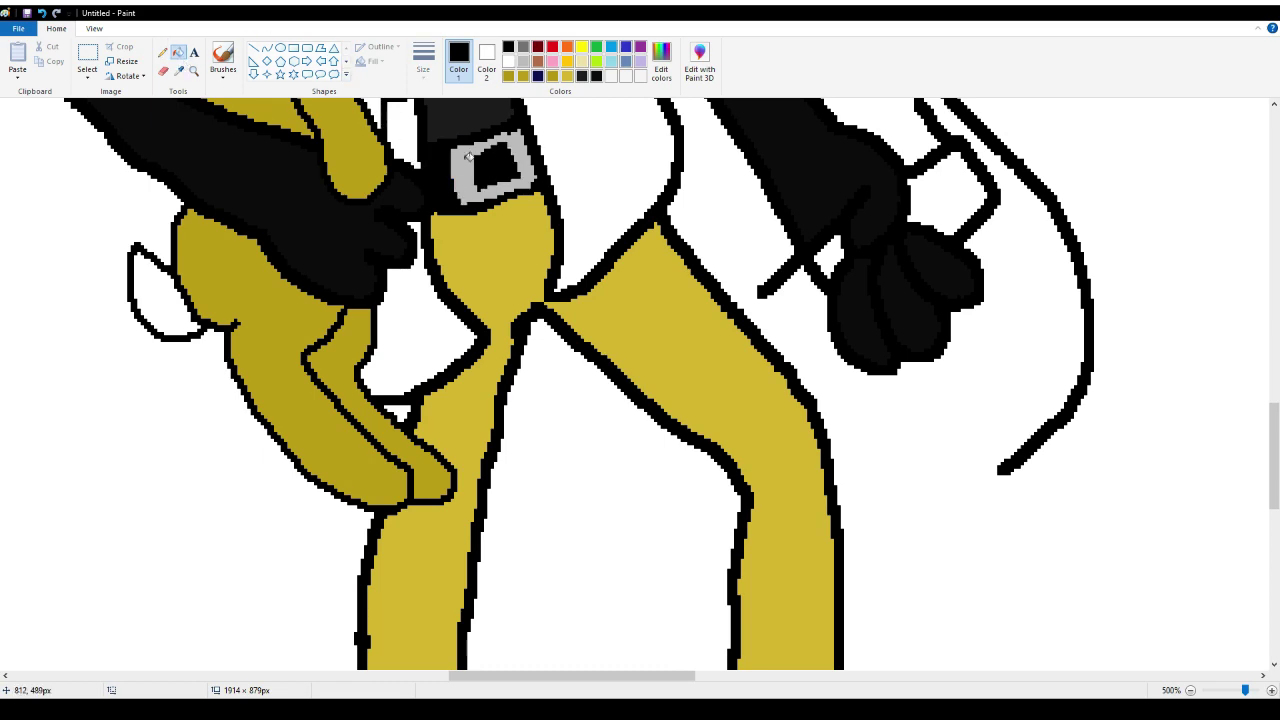
Fill the coat on both sides of the shirt, its lower flaps and the rolled sleeve cuff with navy blue
scroll(571, 212, "up", 4)
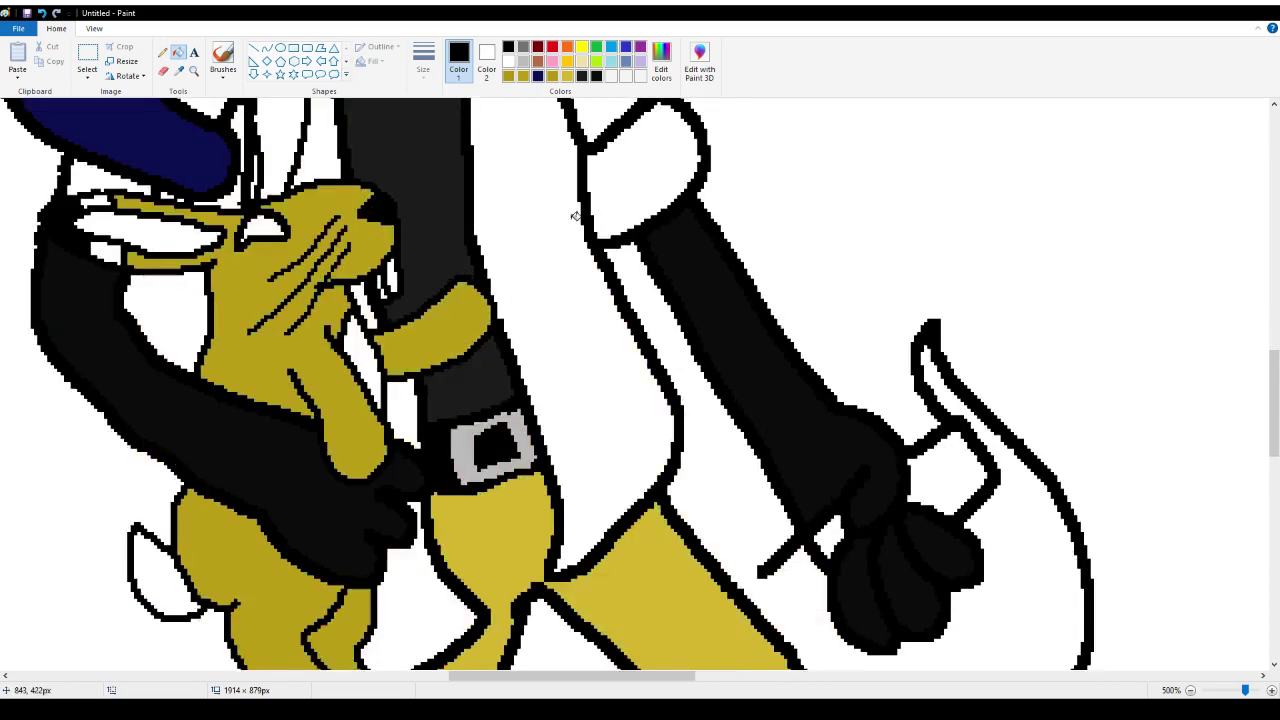
left_click(538, 76)
left_click(333, 151)
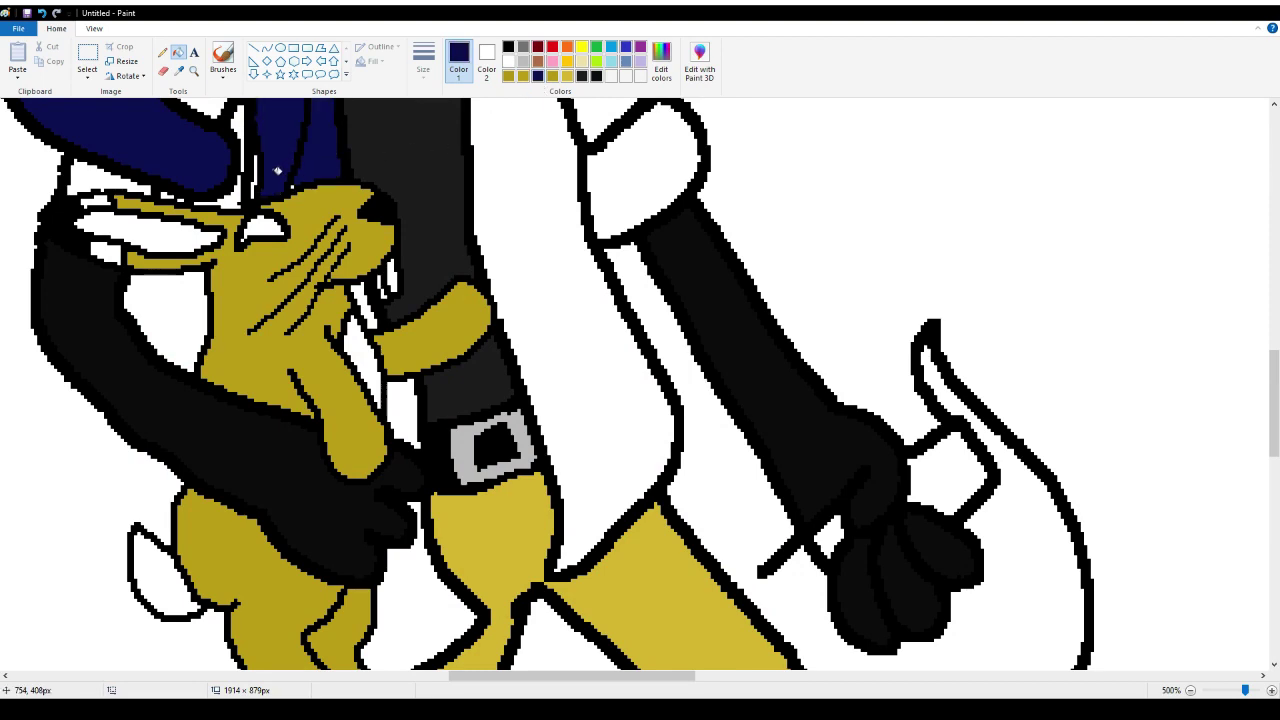
scroll(302, 234, "down", 2)
left_click(400, 264)
left_click(414, 418)
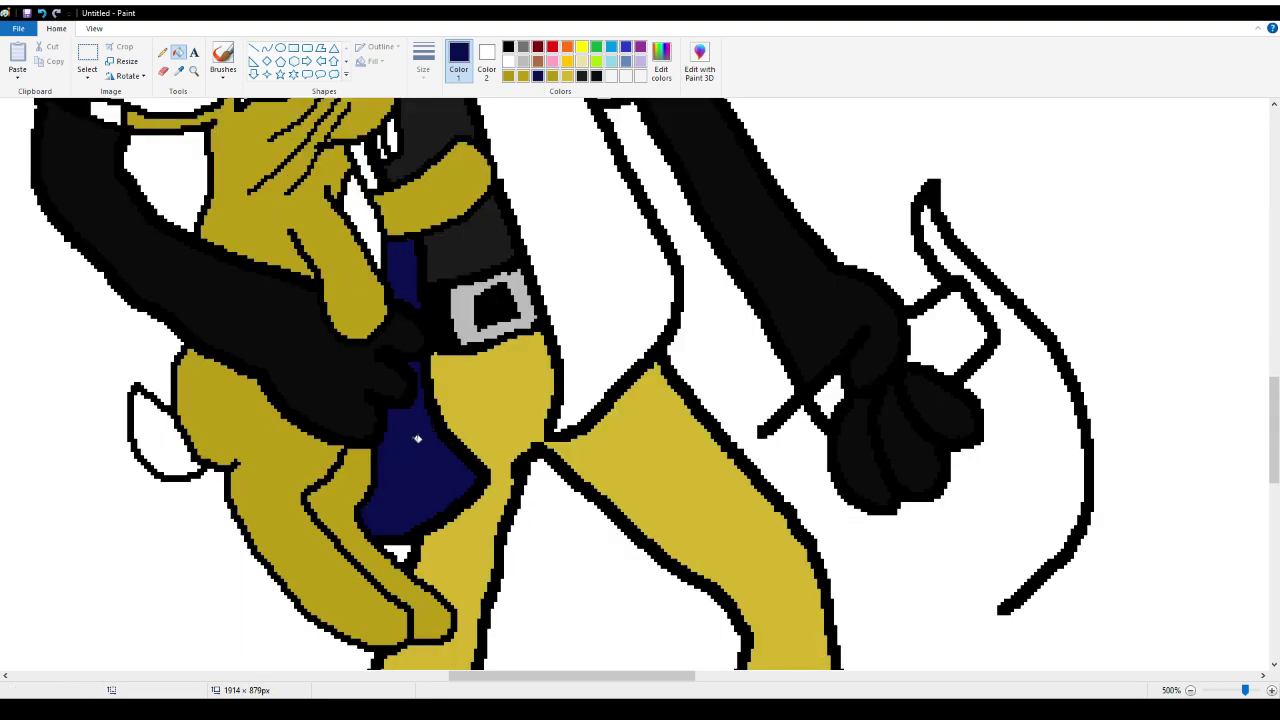
left_click(596, 302)
scroll(596, 302, "up", 4)
left_click(611, 306)
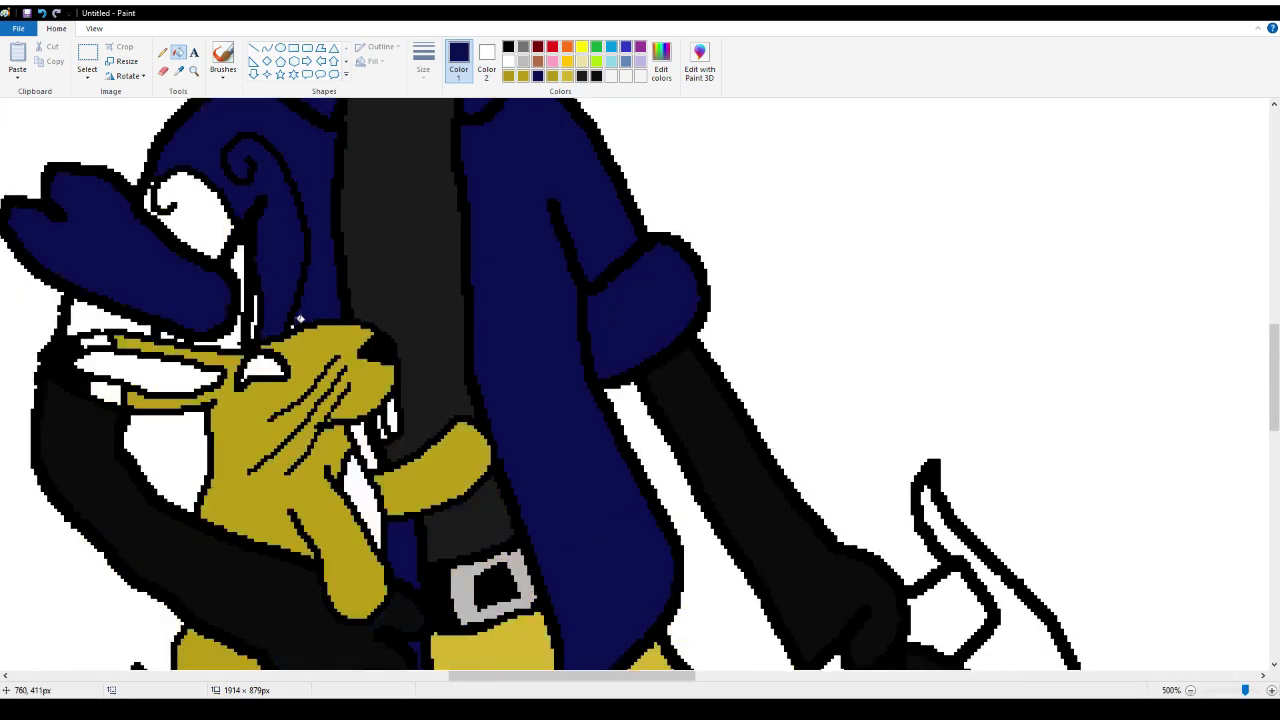
Fill the small white gaps above and below the animal's snout with the coat's navy blue
left_click(296, 325)
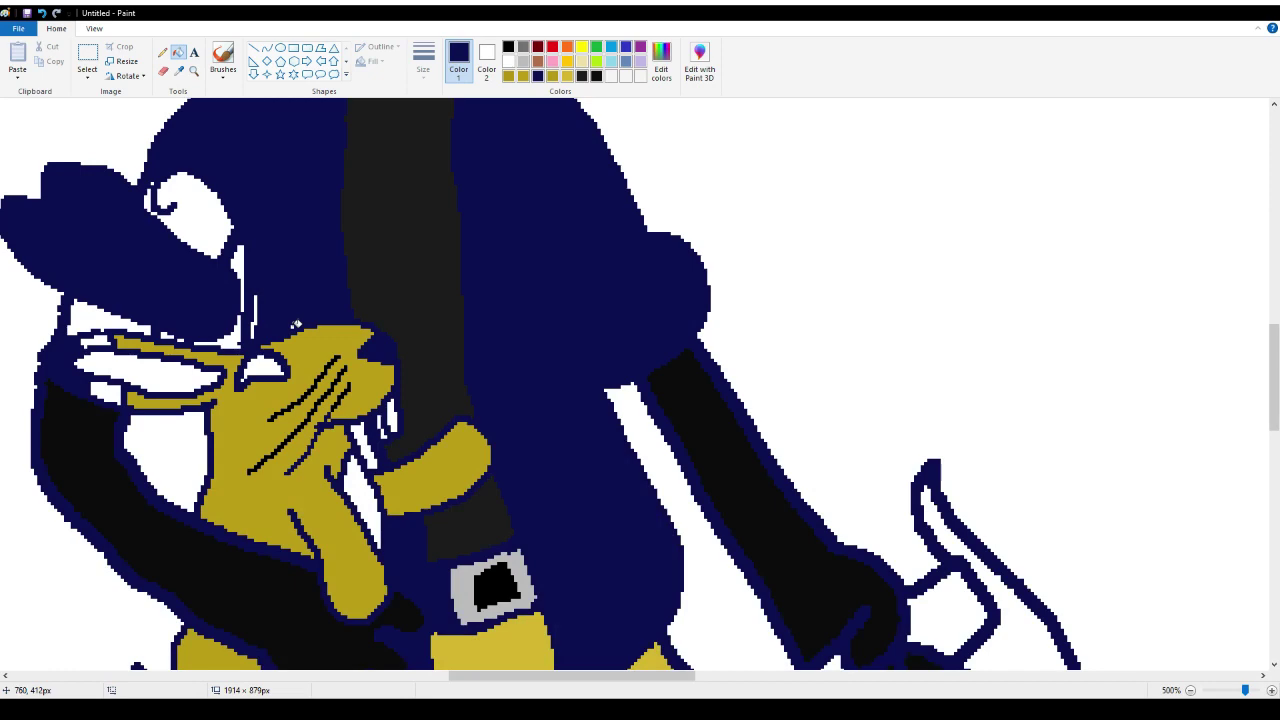
left_click(41, 12)
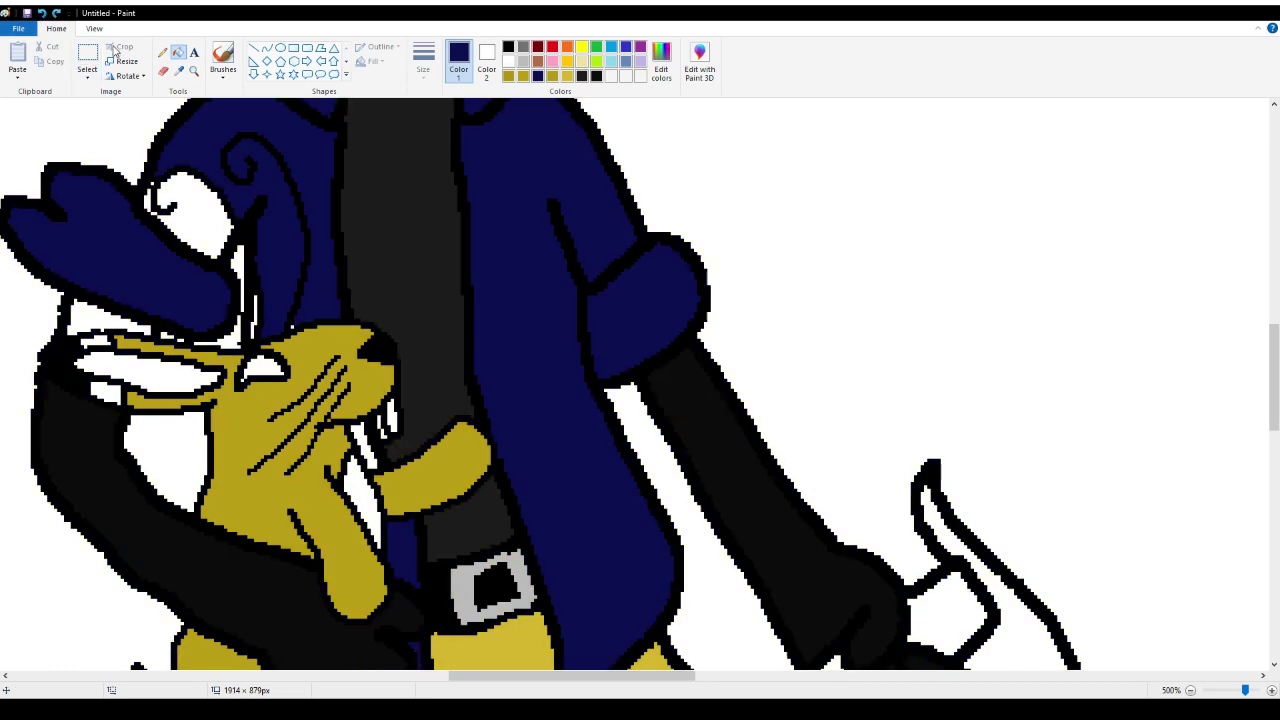
left_click(194, 70)
left_click(236, 277)
left_click(383, 297)
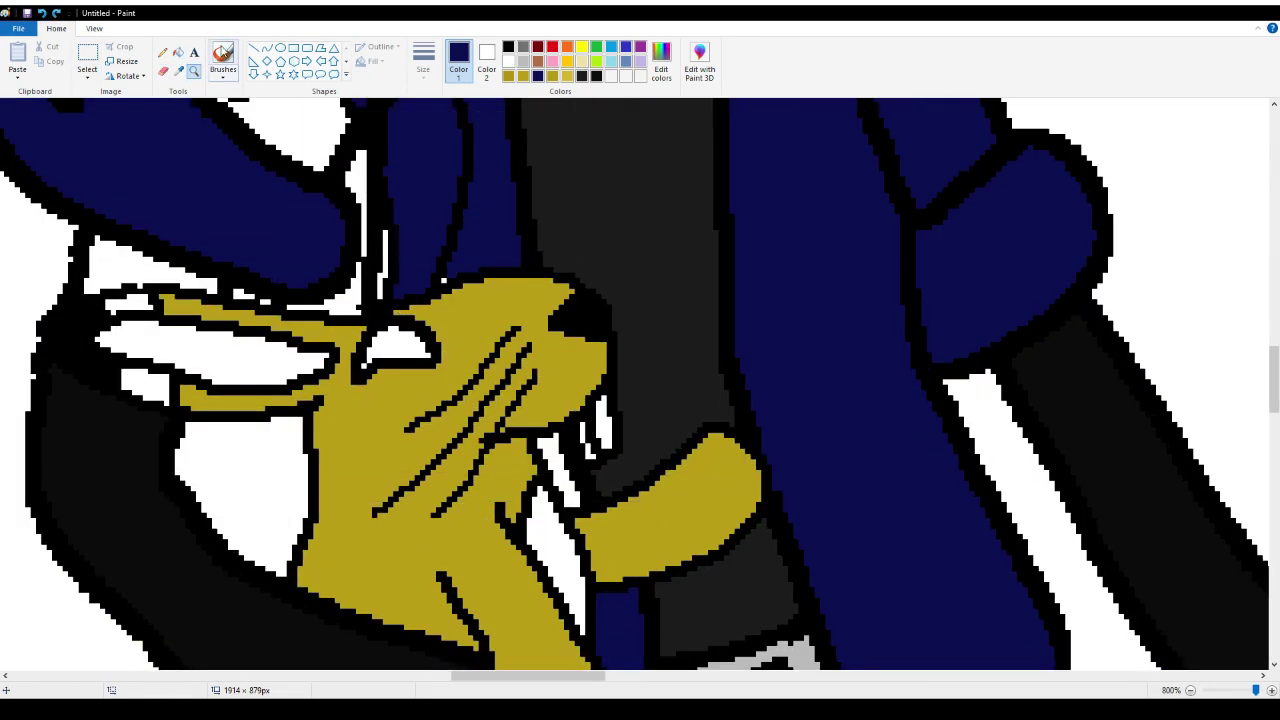
left_click(178, 51)
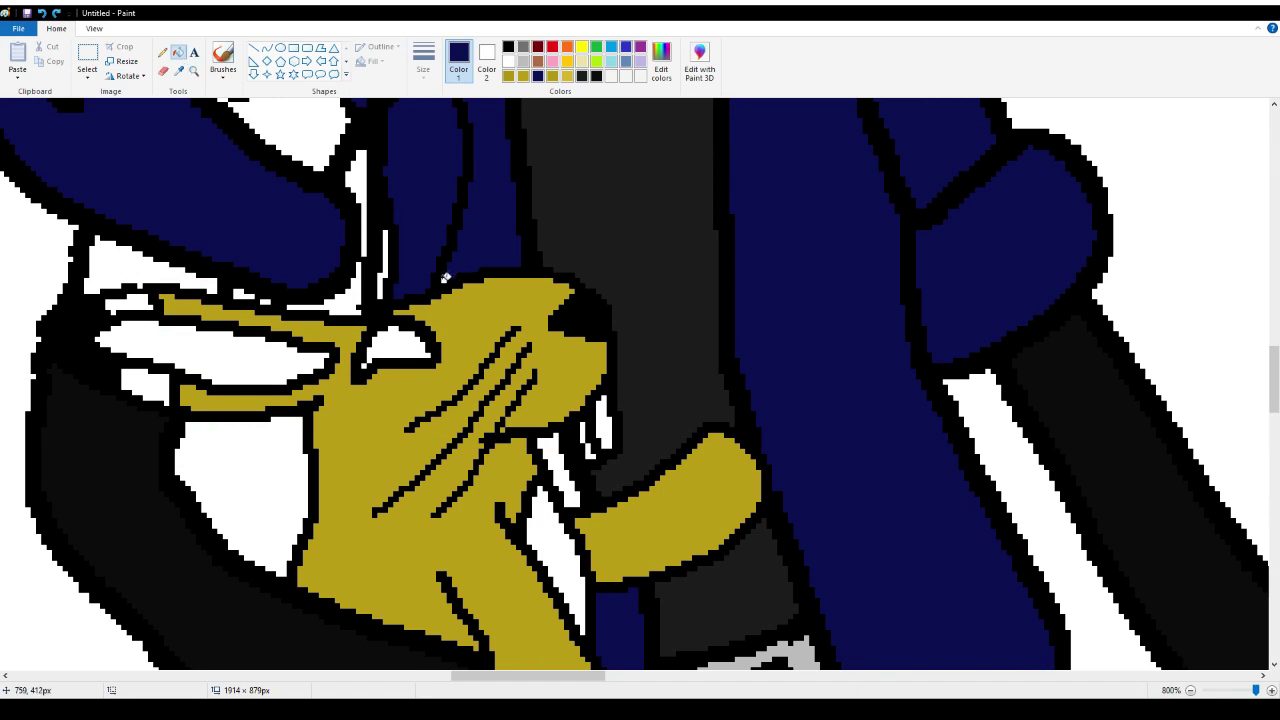
left_click(553, 462)
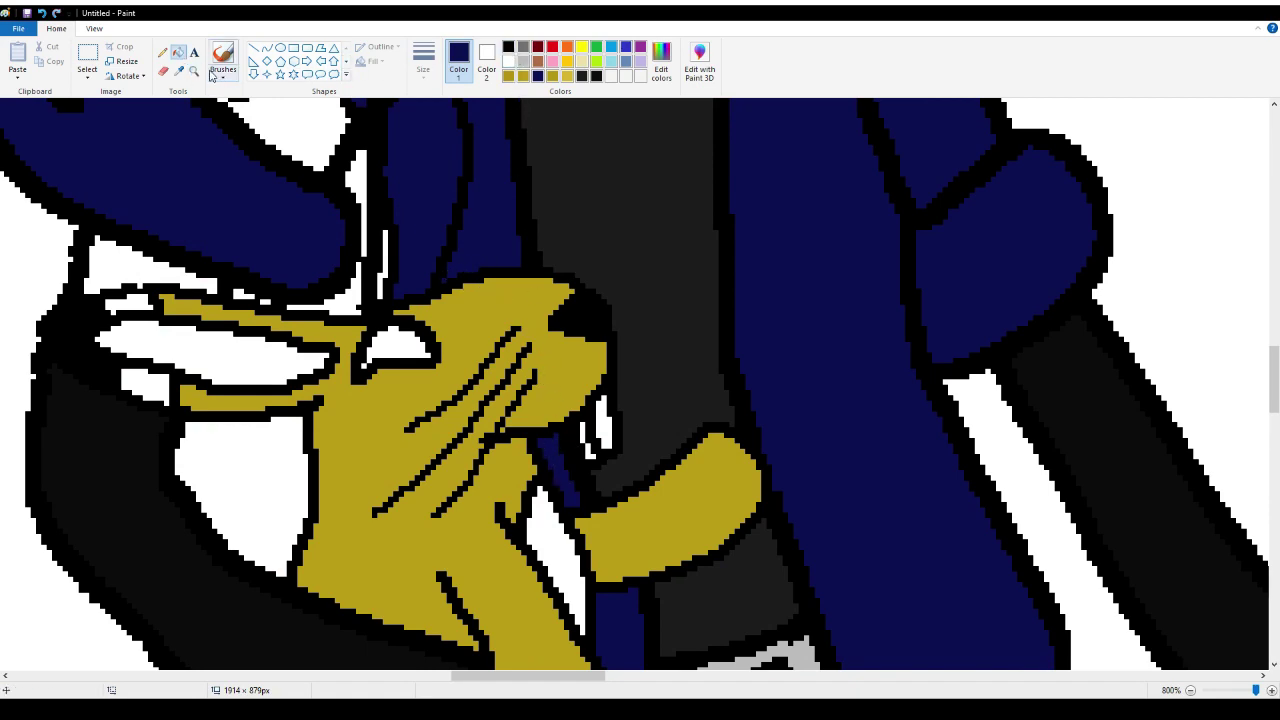
Sample the shirt's dark grey and try it as the fill for the white curled area above the raised arm's cuff
left_click(177, 73)
left_click(558, 210)
scroll(668, 357, "down", 3)
scroll(668, 357, "down", 3)
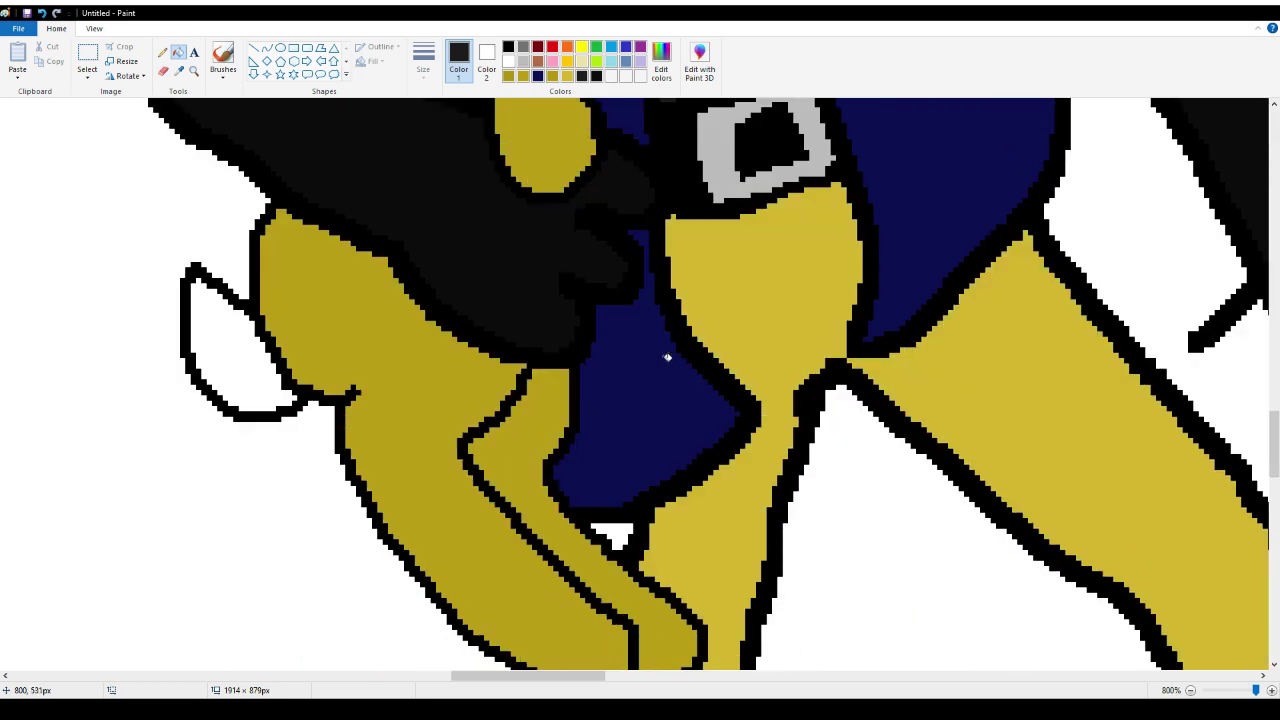
scroll(668, 357, "up", 12)
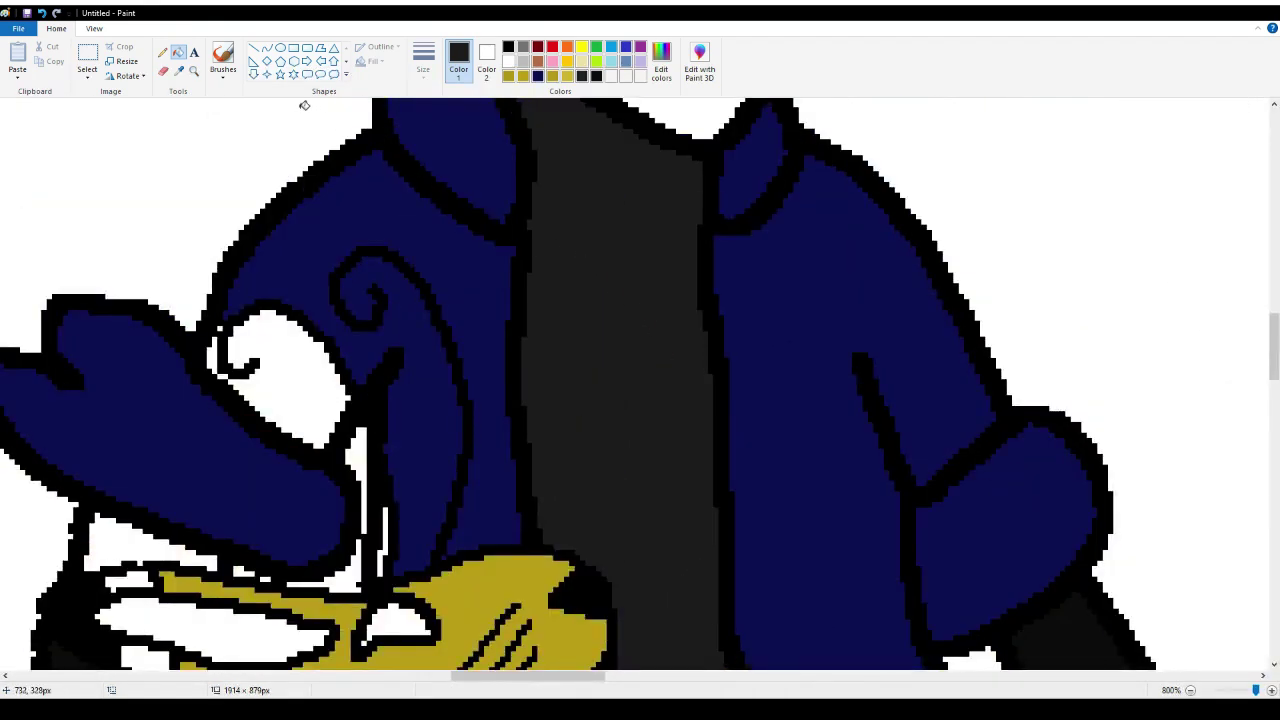
left_click(194, 74)
right_click(531, 389)
right_click(531, 389)
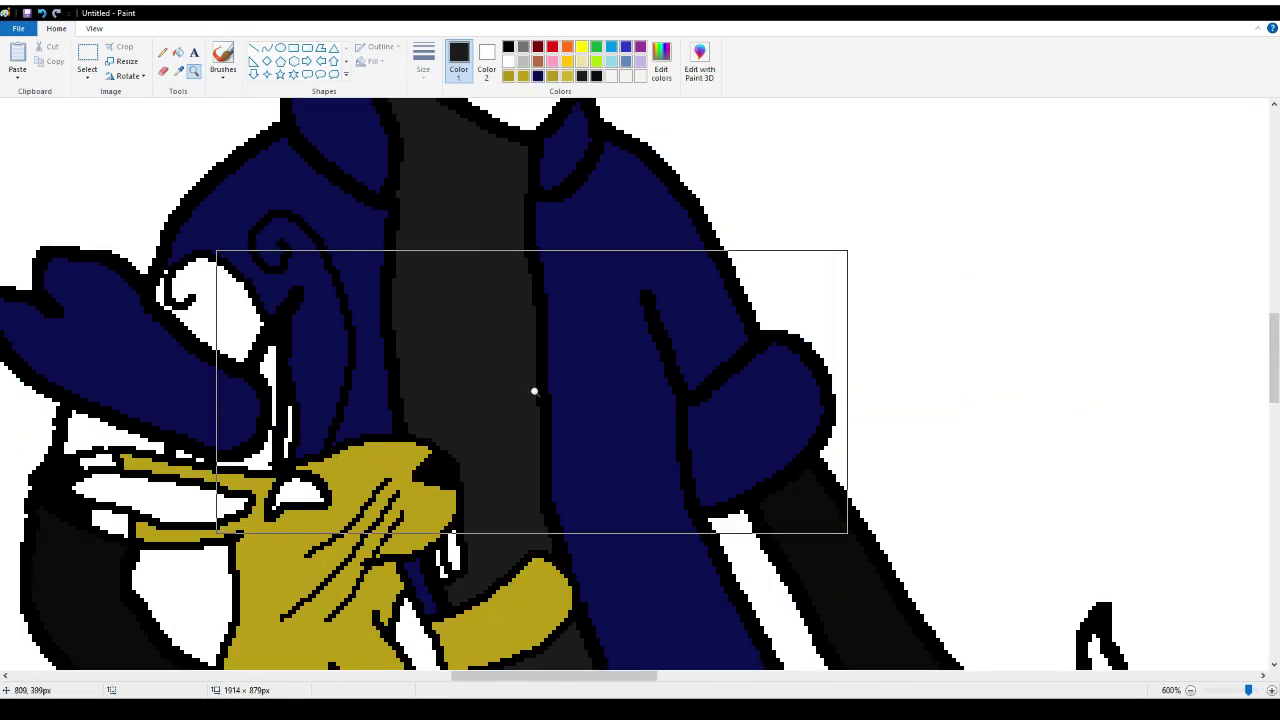
right_click(531, 389)
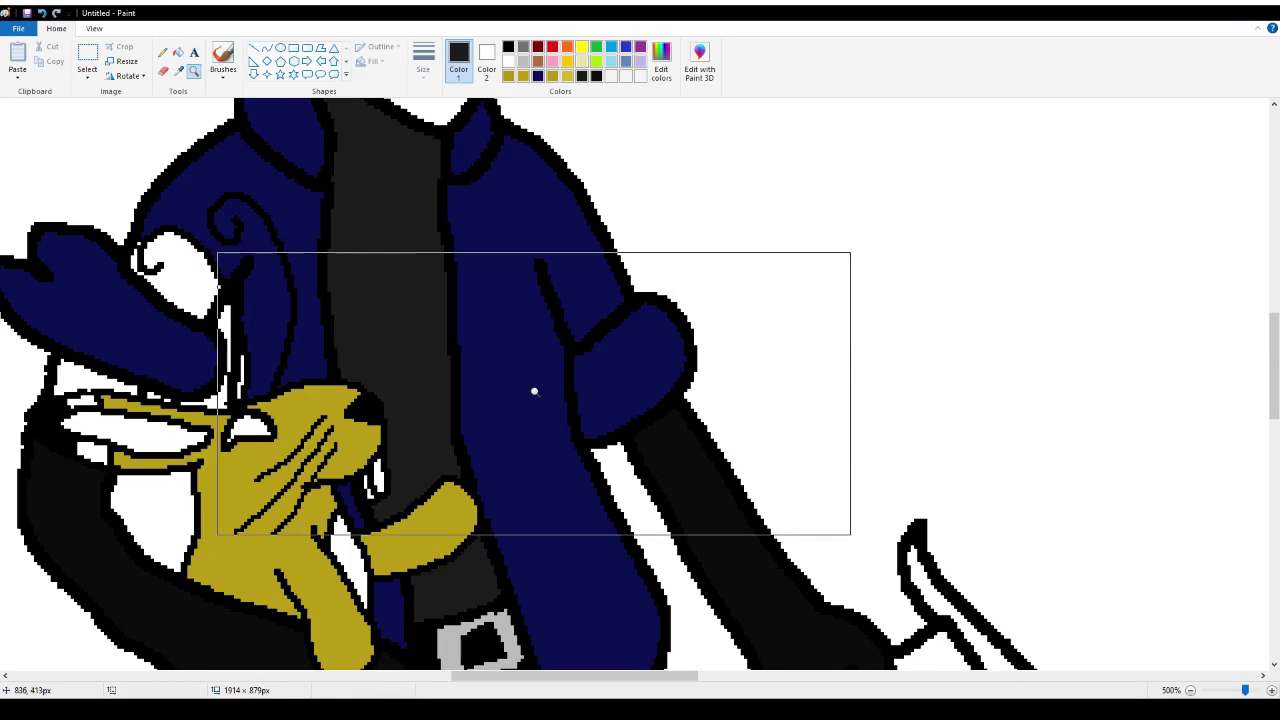
left_click(179, 52)
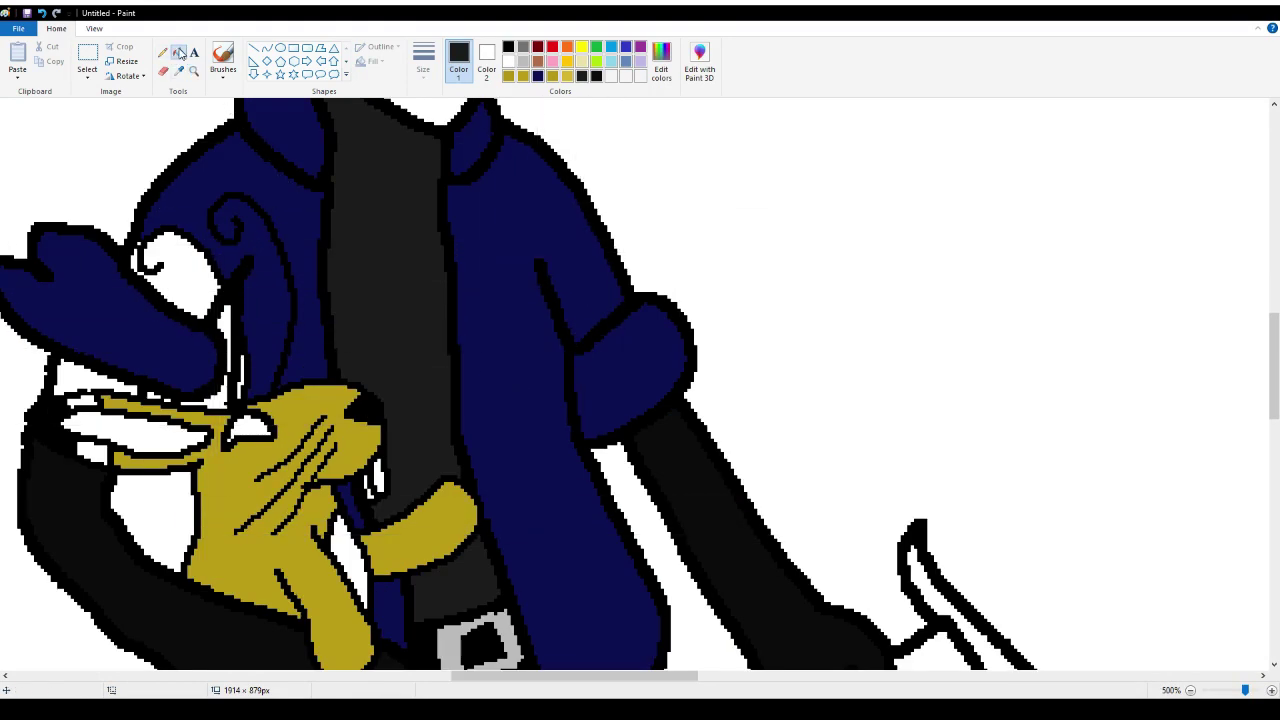
left_click(180, 279)
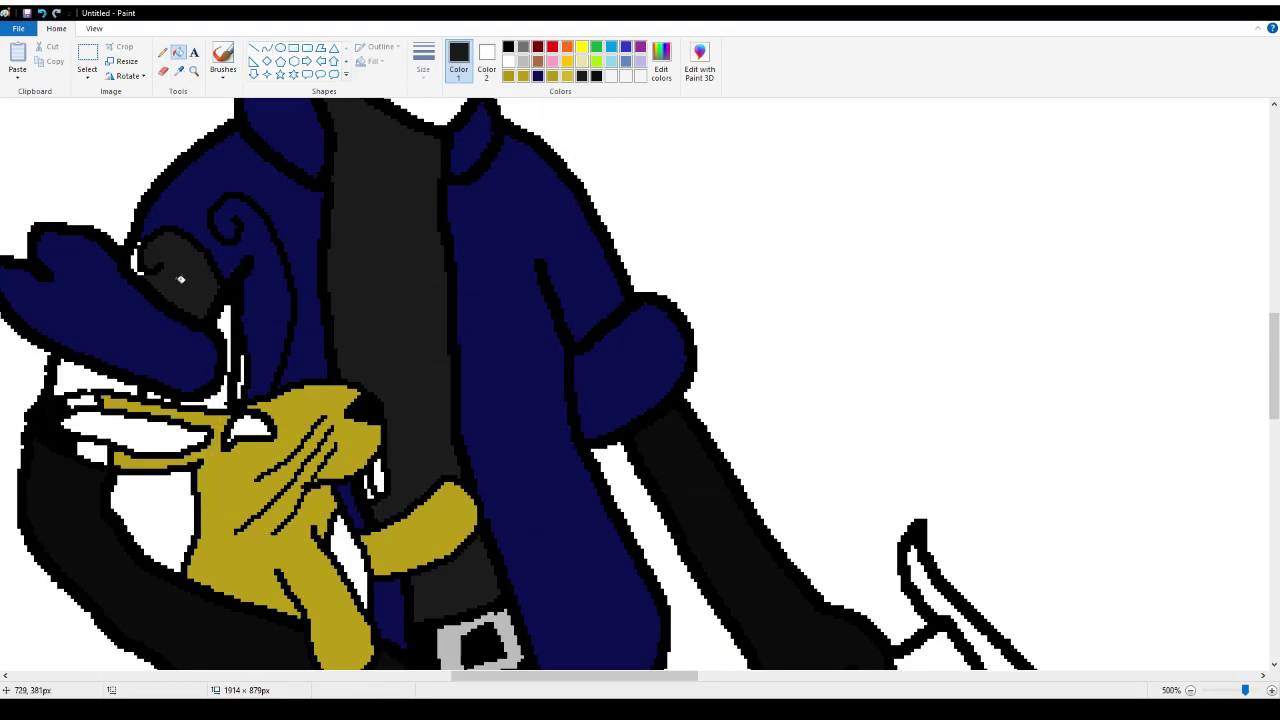
Undo the dark grey fills of the background and of the curled area above the cuff
left_click(682, 664)
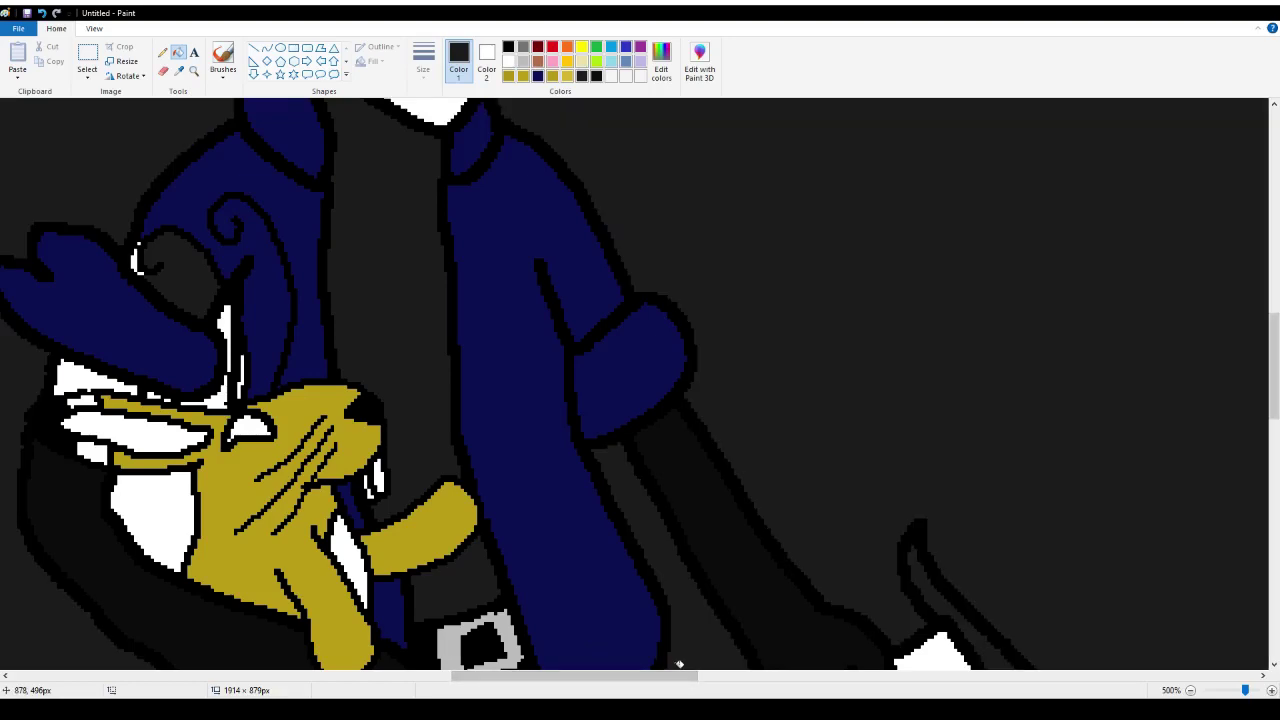
left_click(41, 13)
left_click(41, 13)
Fill the white curled area above the cuff, the gap beside it and the thin sliver above the animal's eye with navy blue
left_click_drag(652, 664, 590, 670)
left_click(194, 70)
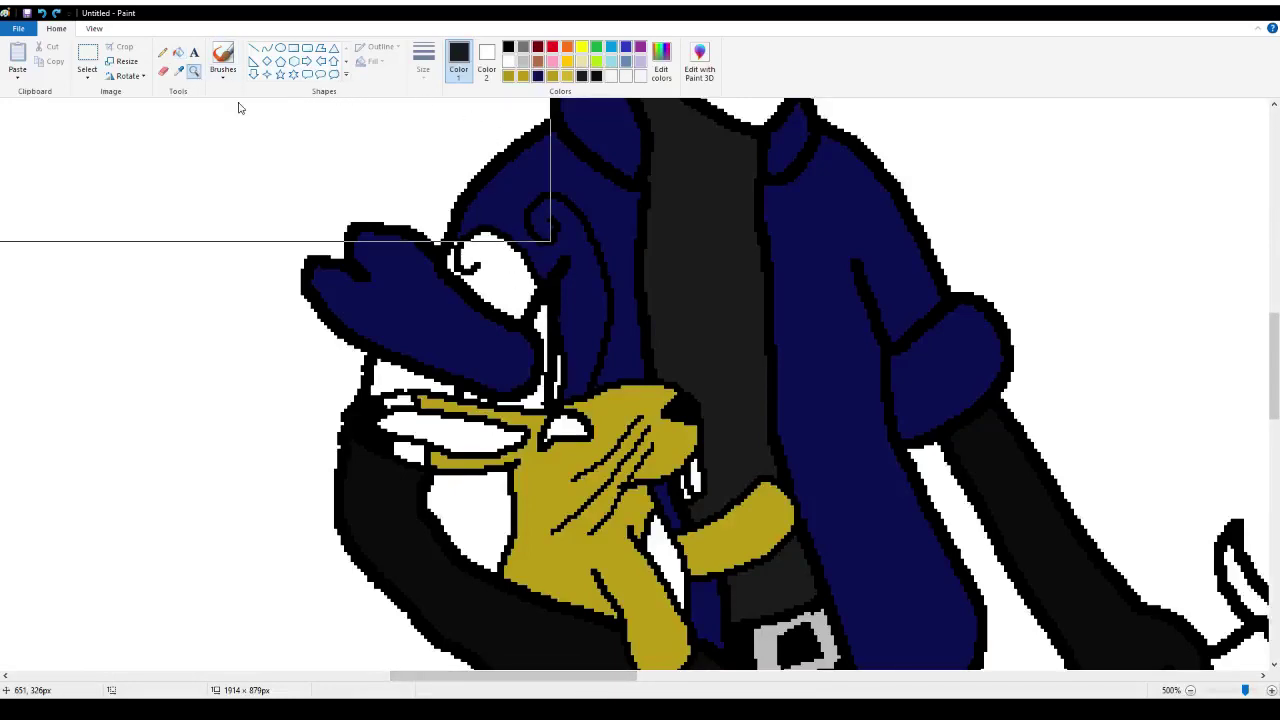
left_click(260, 130)
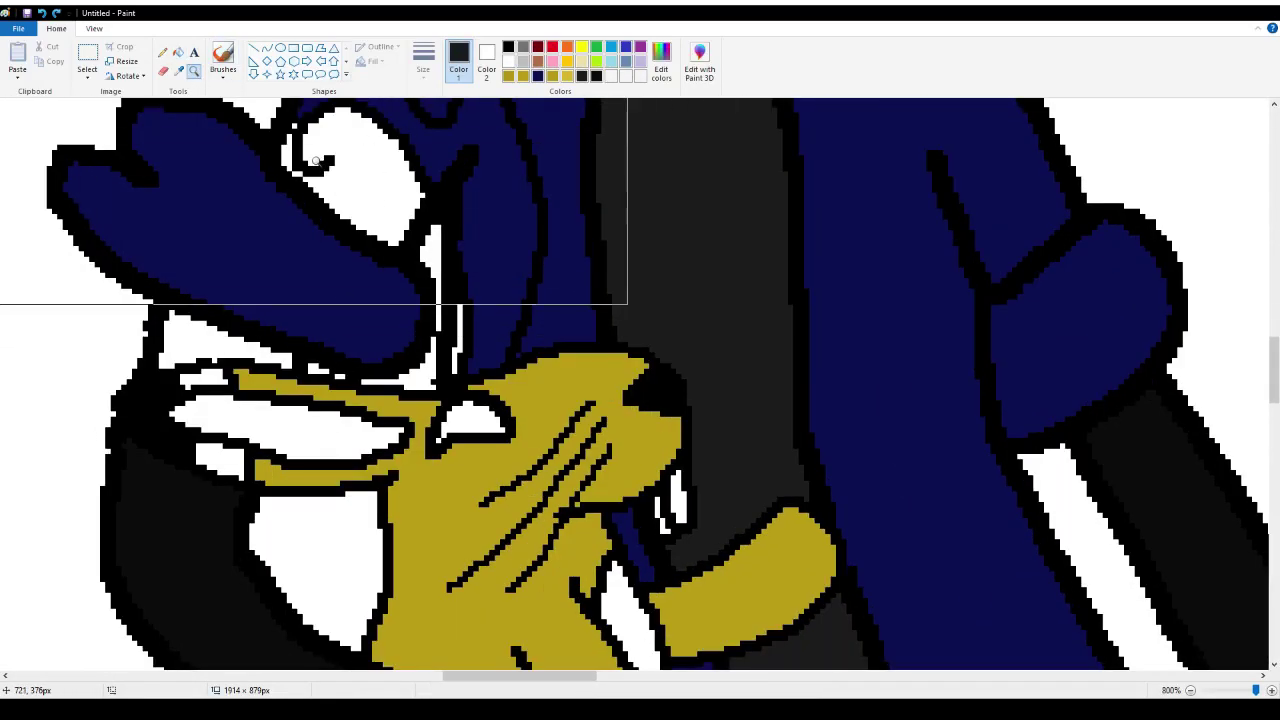
scroll(428, 157, "up", 2)
scroll(470, 130, "down", 1)
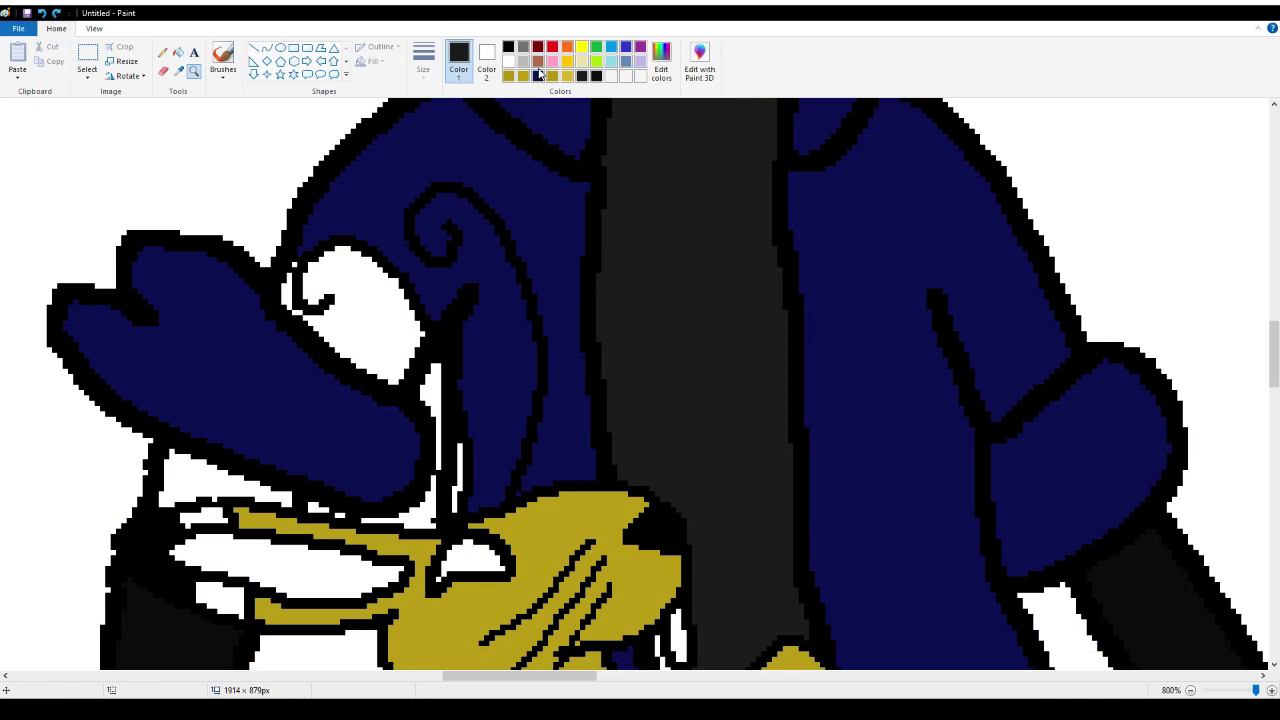
left_click(537, 76)
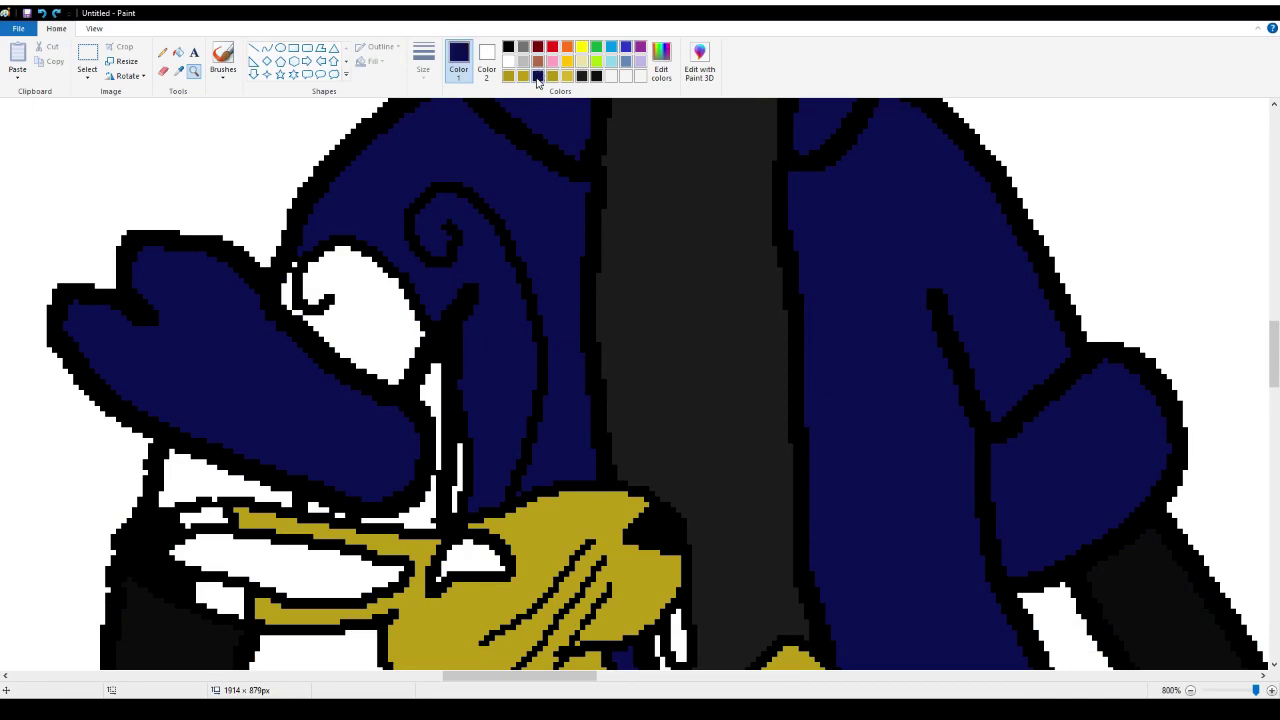
left_click(178, 52)
left_click(311, 303)
left_click(288, 293)
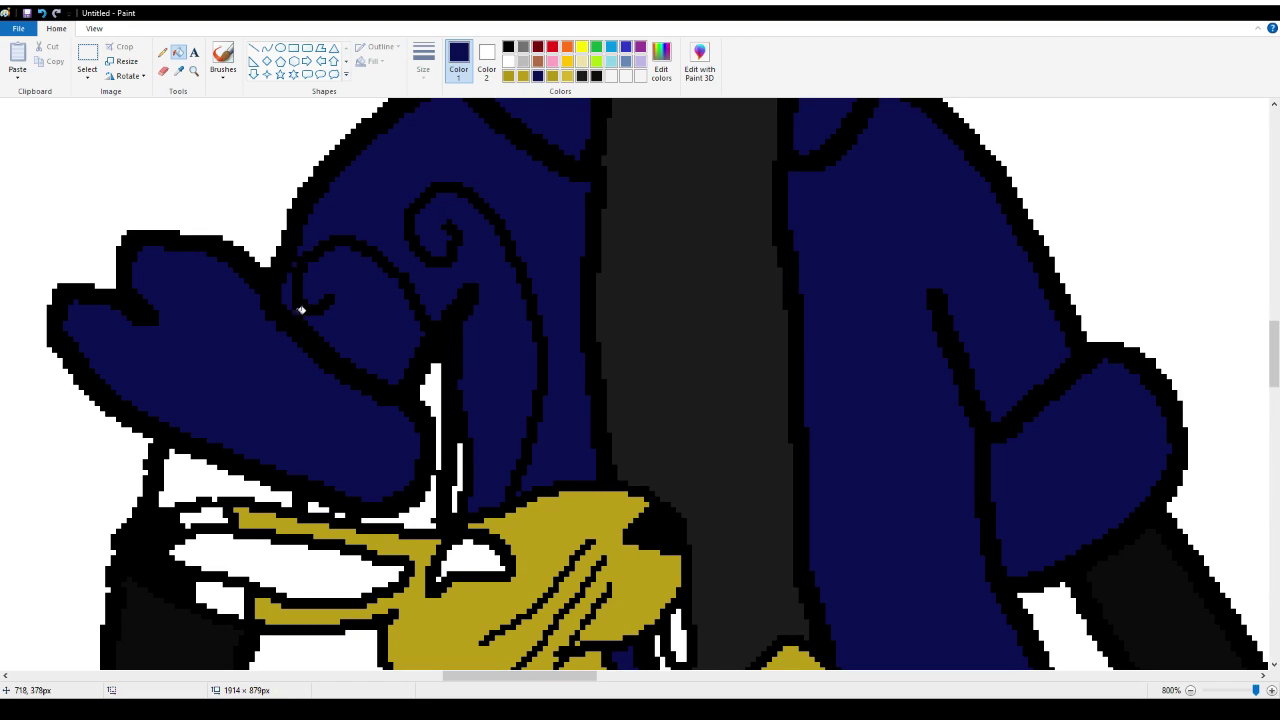
scroll(286, 310, "down", 3)
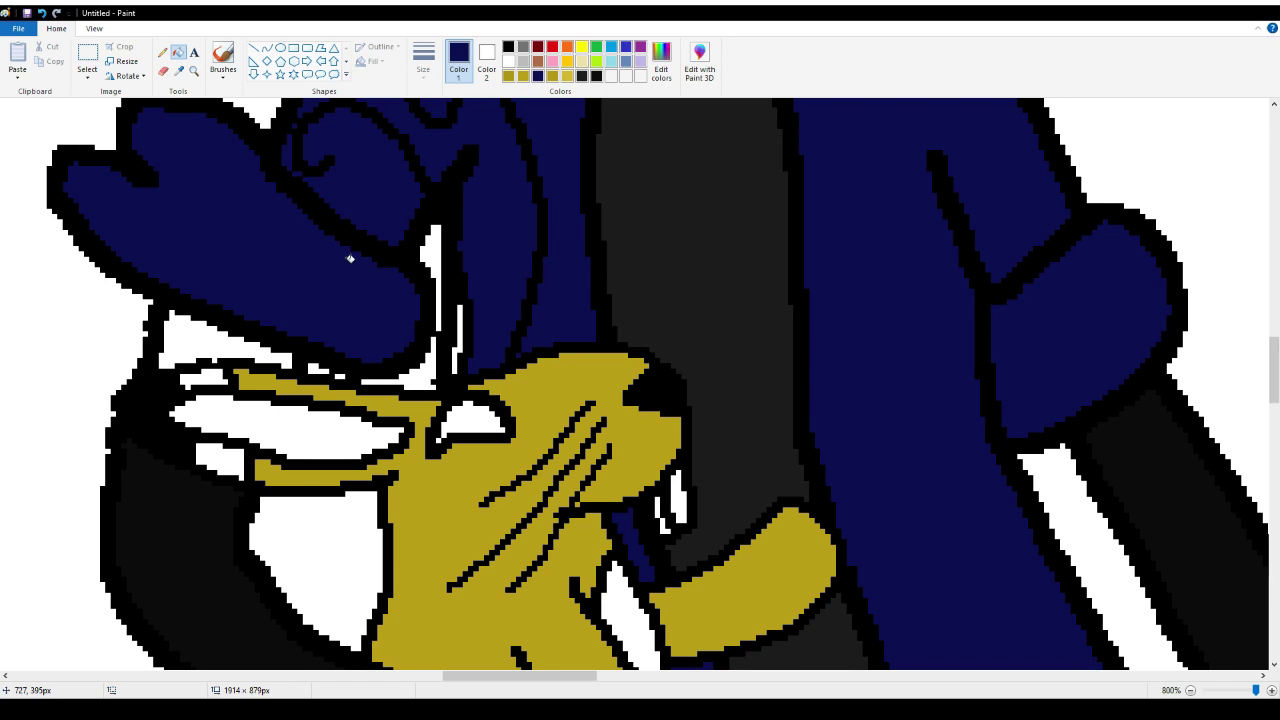
left_click(462, 324)
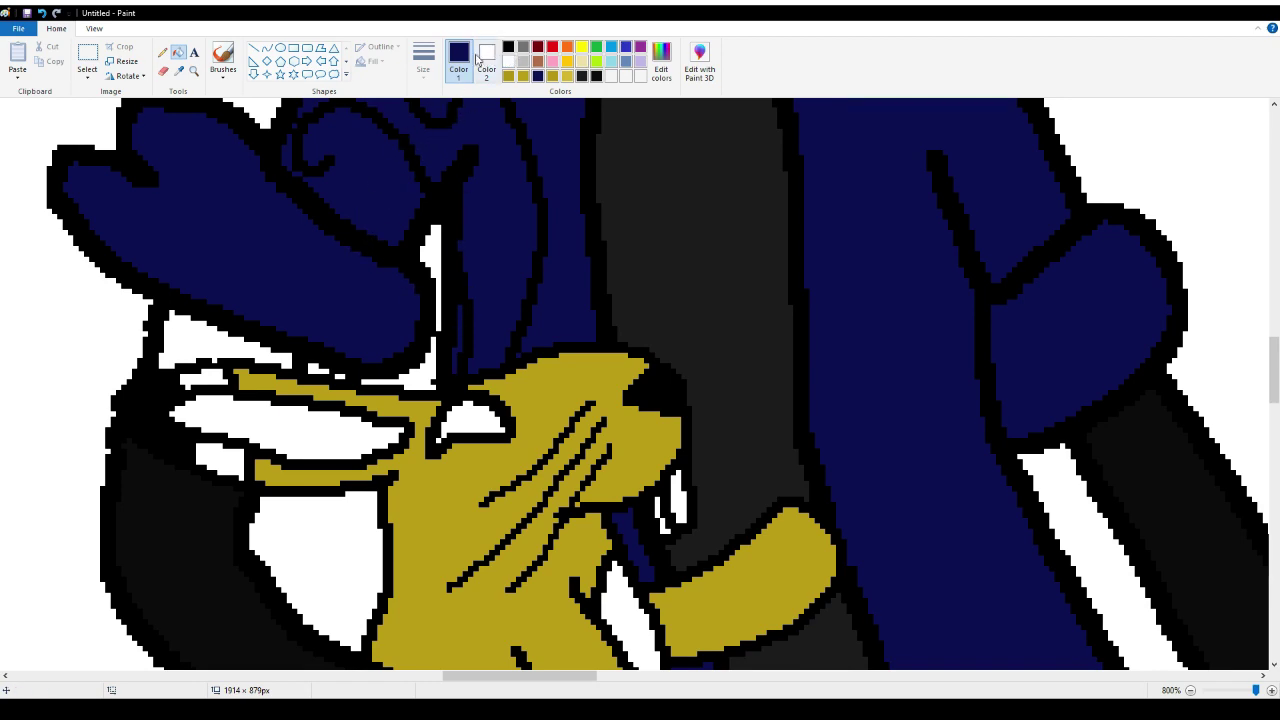
Sample the near-black of the arm and fill the white strip between the navy cuff and the animal's ear with it
left_click(181, 72)
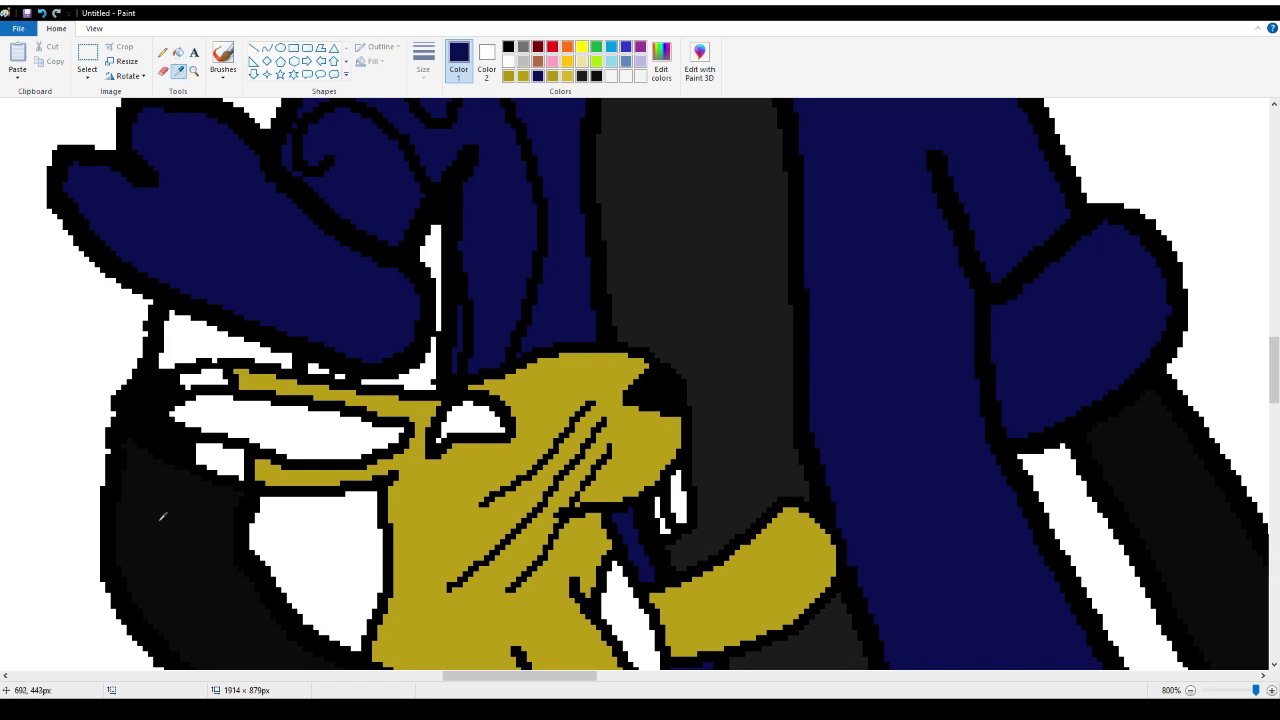
left_click(161, 517)
left_click(199, 334)
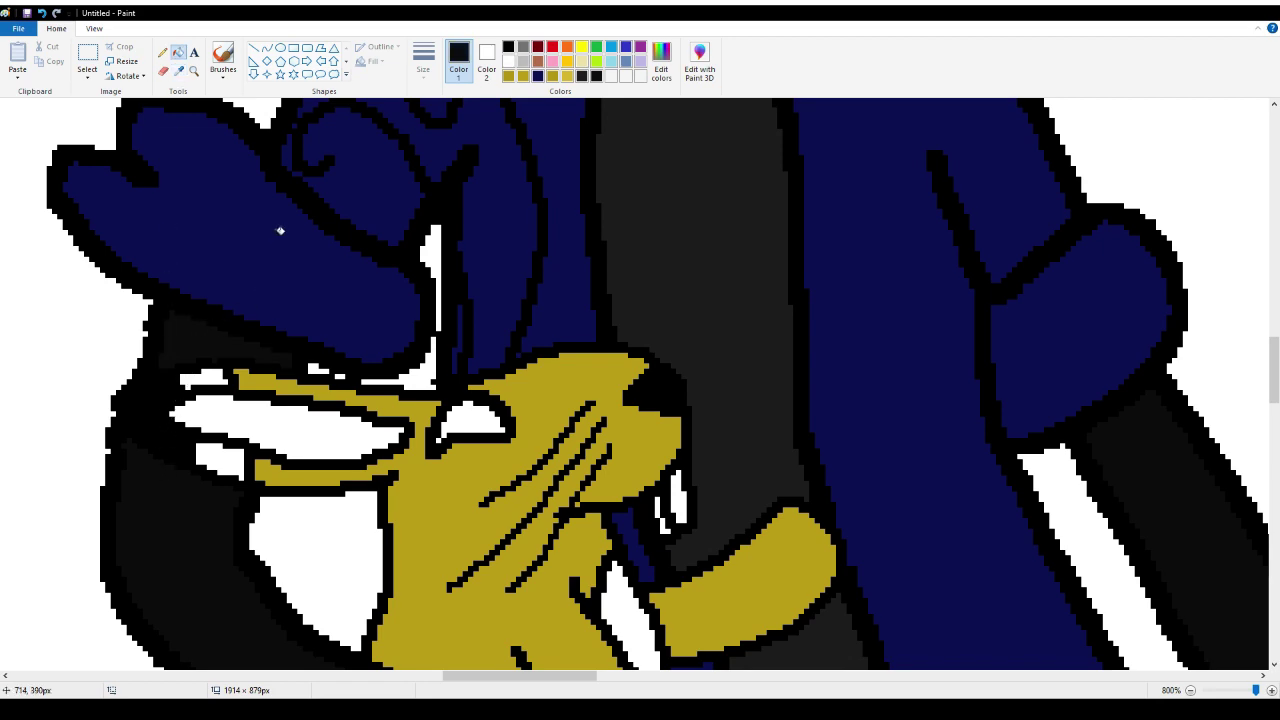
Draw the sword guard's inner curve around the fist and close the handle's lower end against the leg with thick black pencil lines
left_click(193, 71)
right_click(357, 236)
right_click(358, 238)
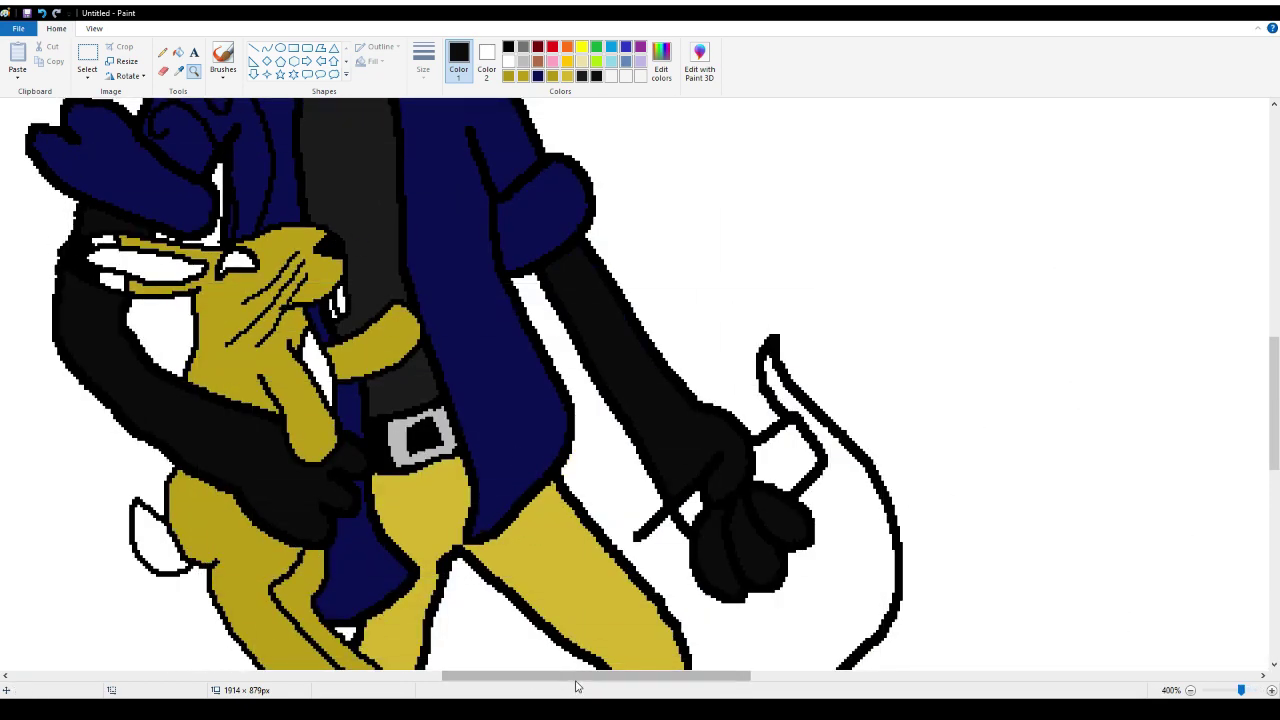
left_click_drag(575, 677, 615, 677)
scroll(632, 650, "down", 3)
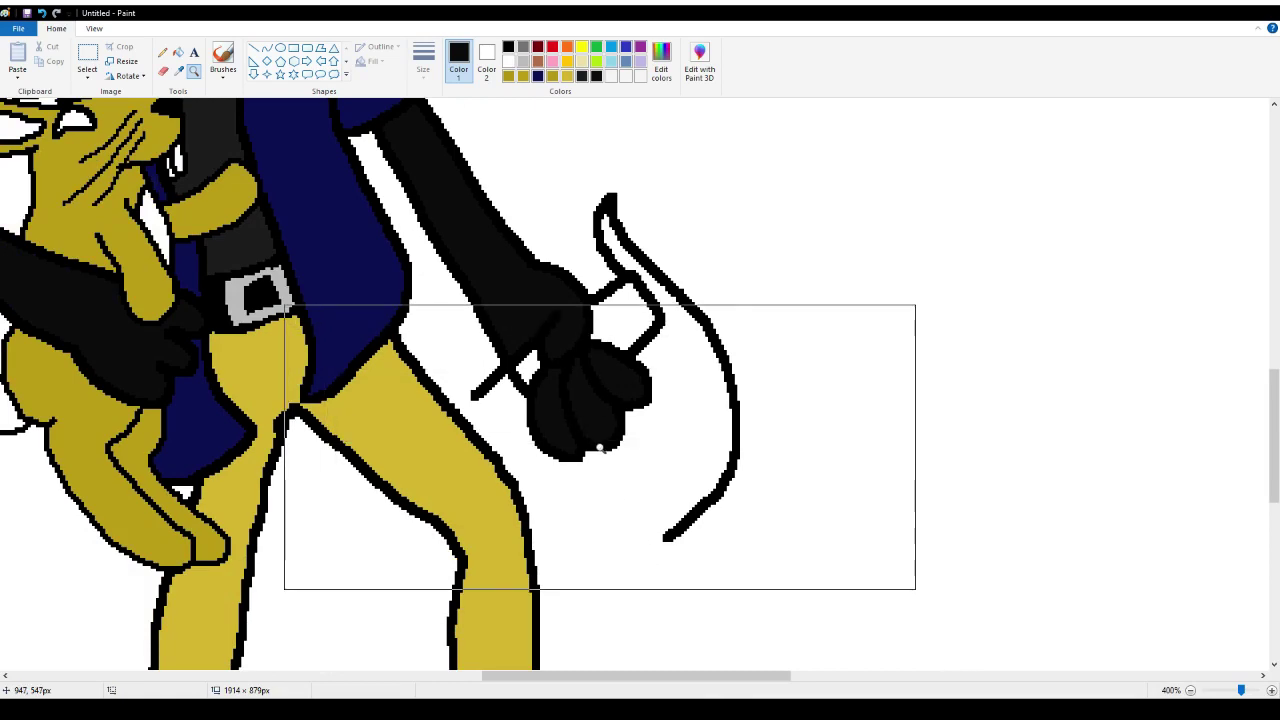
left_click(600, 446)
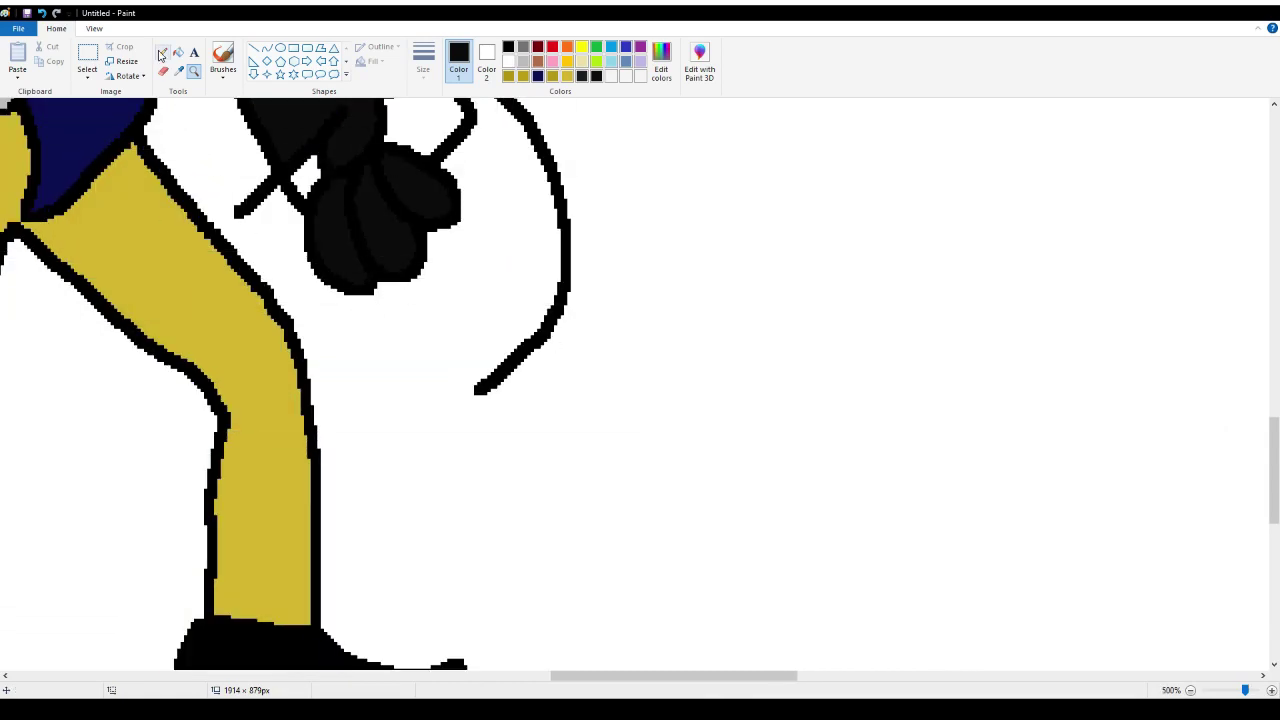
left_click(162, 53)
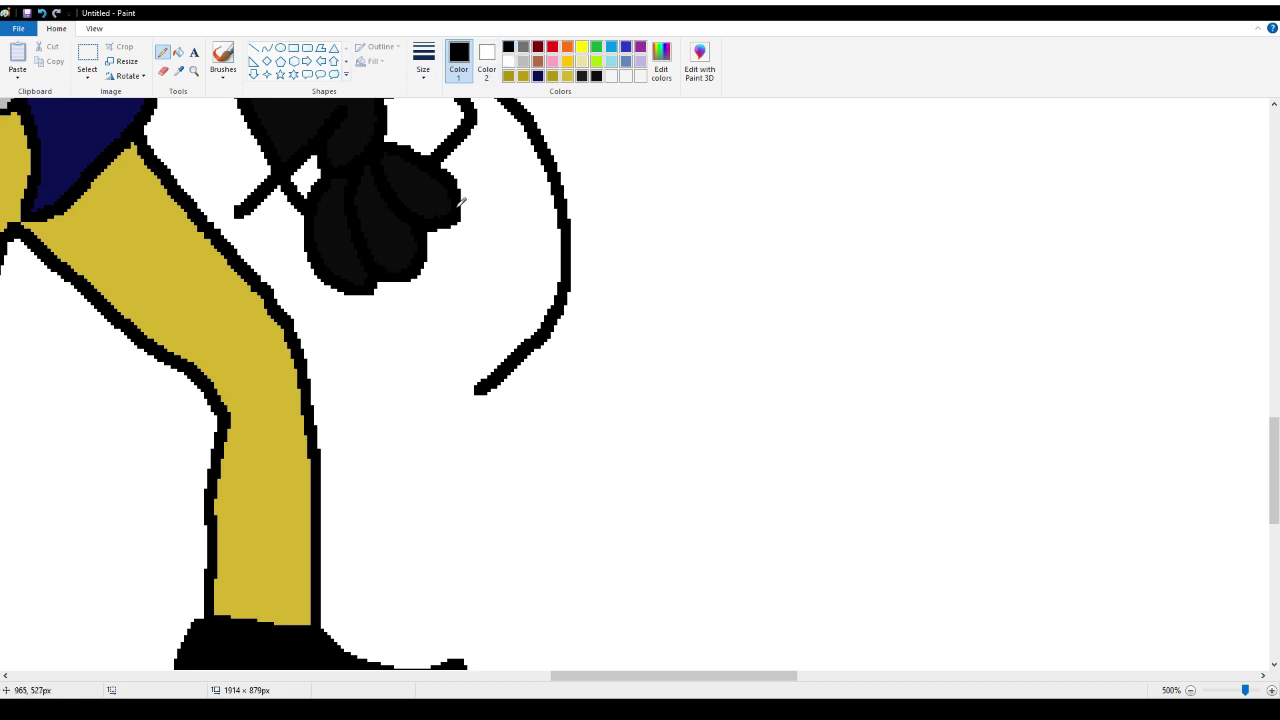
scroll(482, 160, "up", 3)
left_click_drag(476, 258, 490, 296)
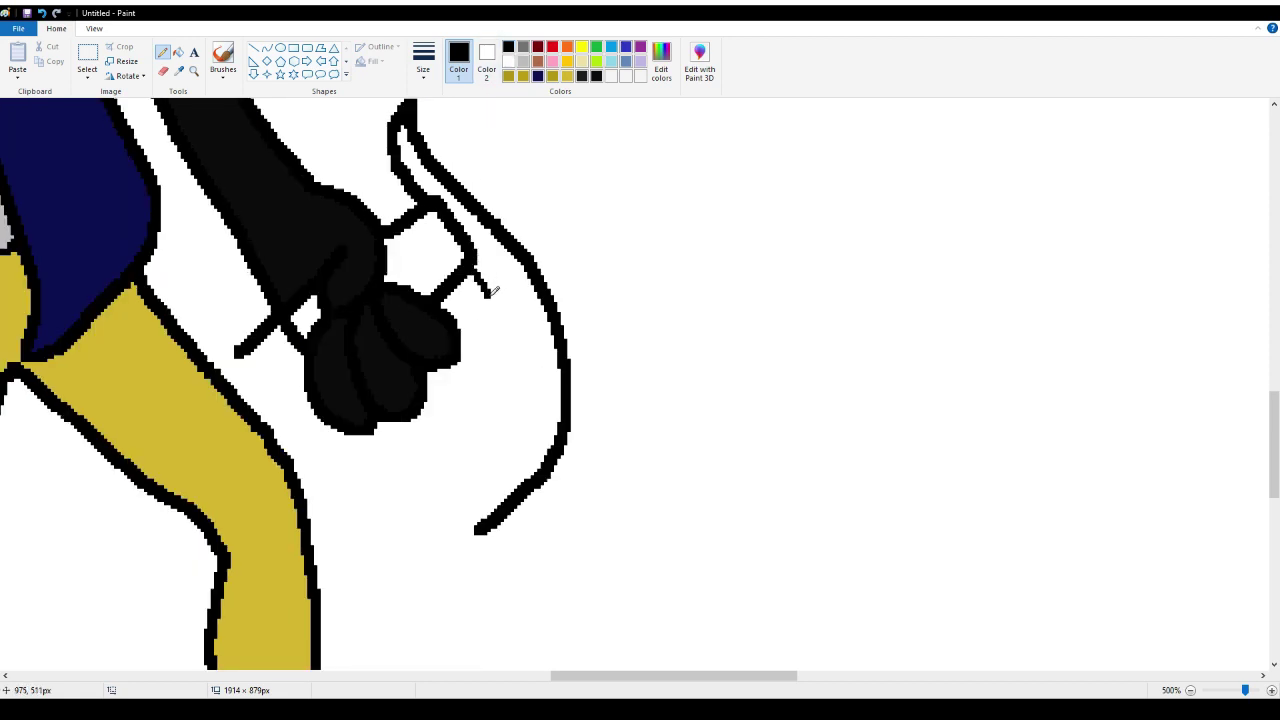
left_click(42, 14)
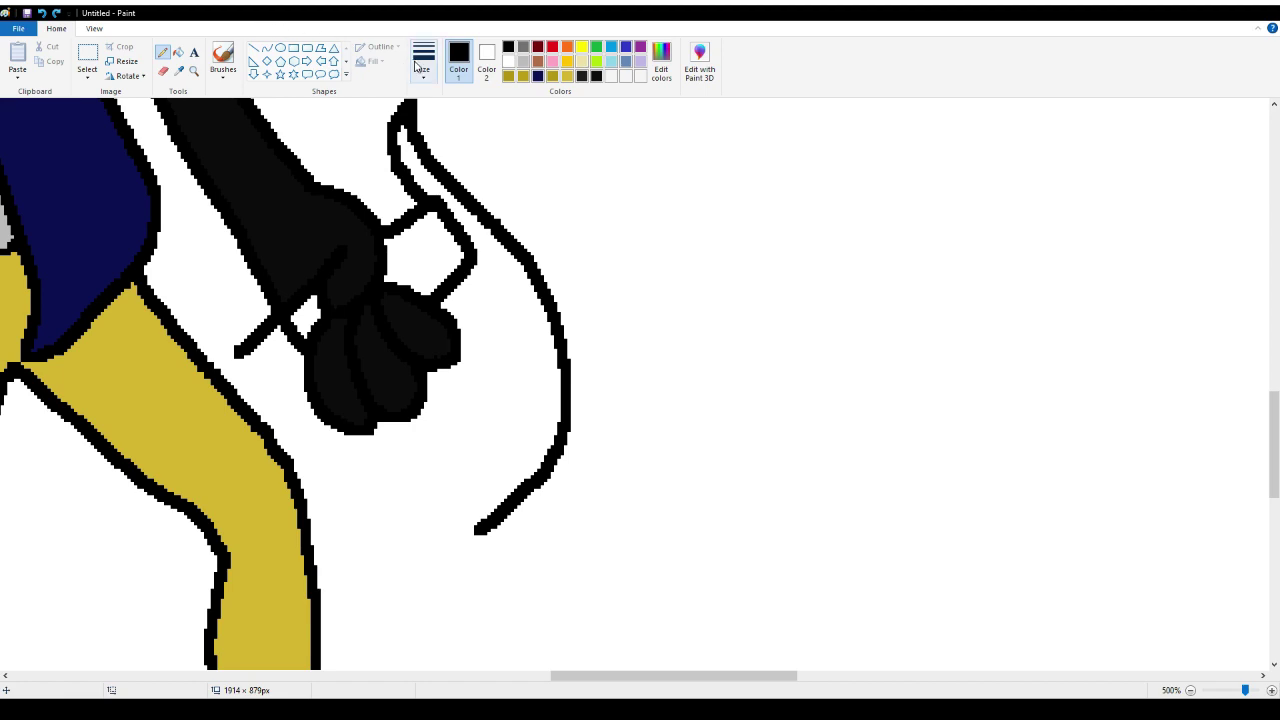
mouse_move(468, 248)
left_mouse_down()
mouse_move(493, 325)
mouse_move(473, 395)
mouse_move(432, 437)
mouse_move(370, 459)
mouse_move(330, 456)
mouse_move(297, 396)
mouse_move(302, 378)
mouse_move(264, 412)
left_mouse_up()
left_click_drag(247, 352, 228, 375)
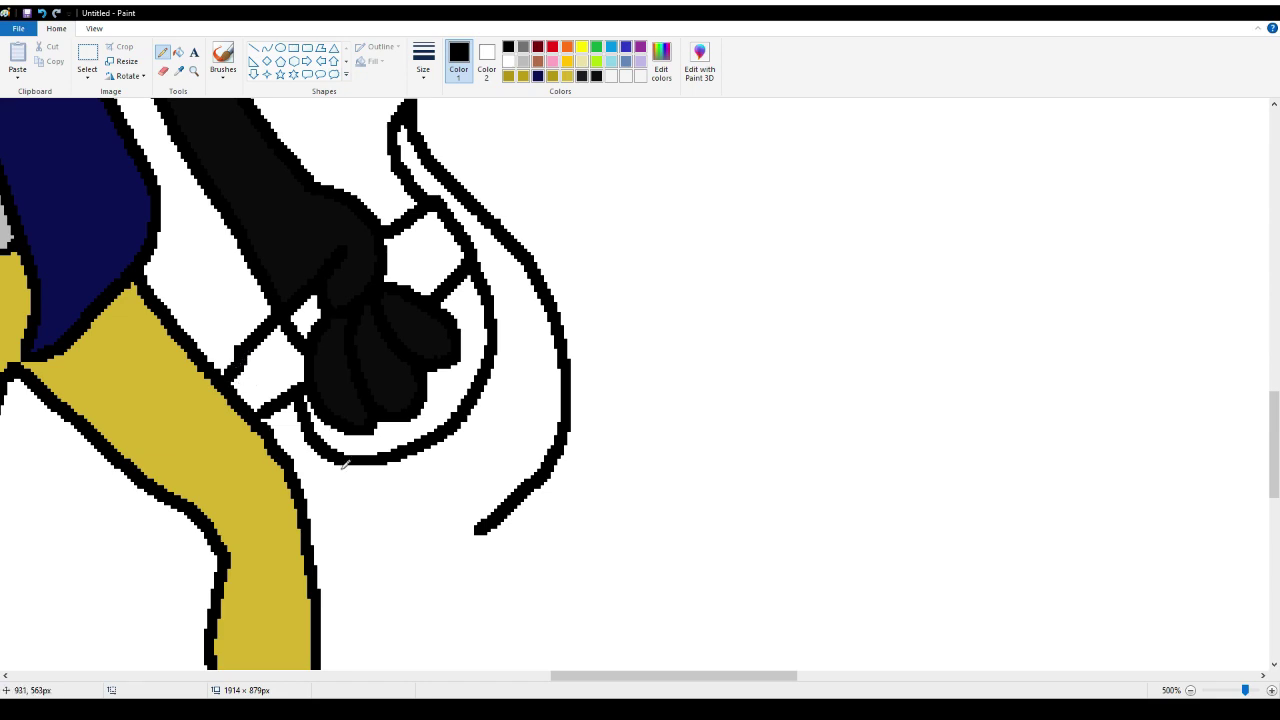
Extend the sword guard's outer curve to the trouser leg with a thick black pencil line
mouse_move(476, 528)
left_mouse_down()
mouse_move(430, 530)
mouse_move(312, 492)
left_mouse_up()
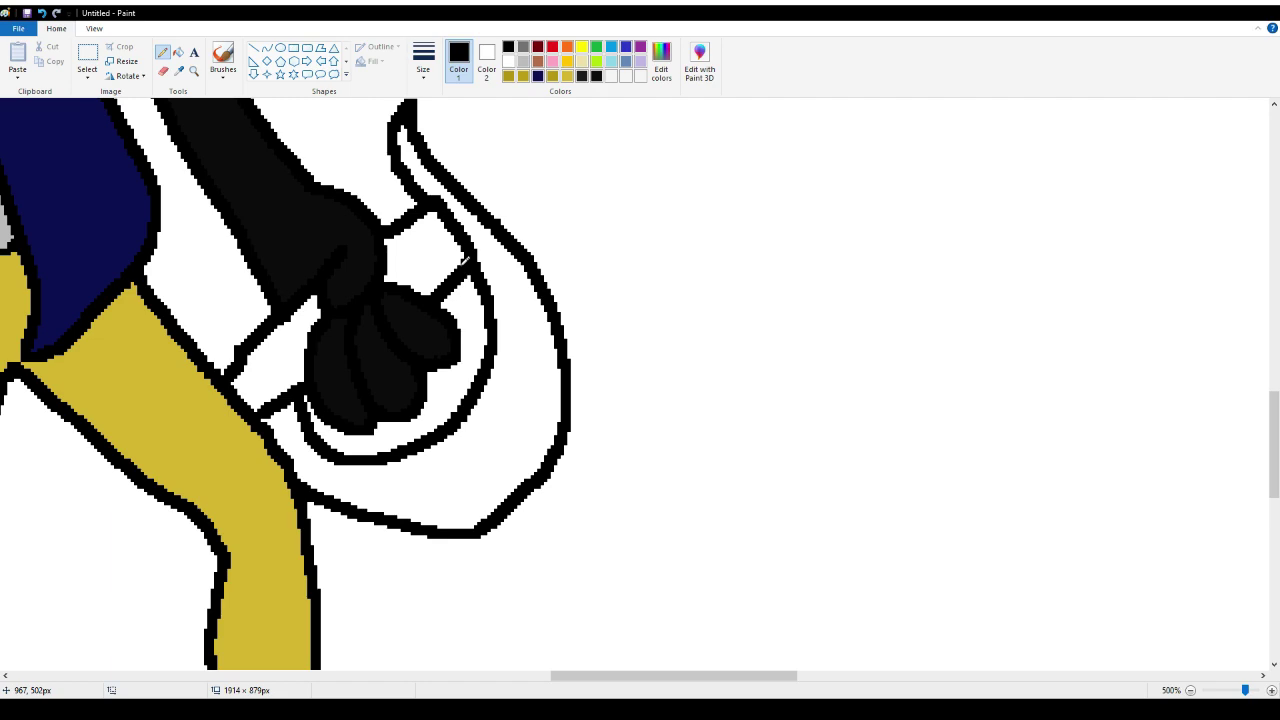
scroll(506, 259, "up", 3)
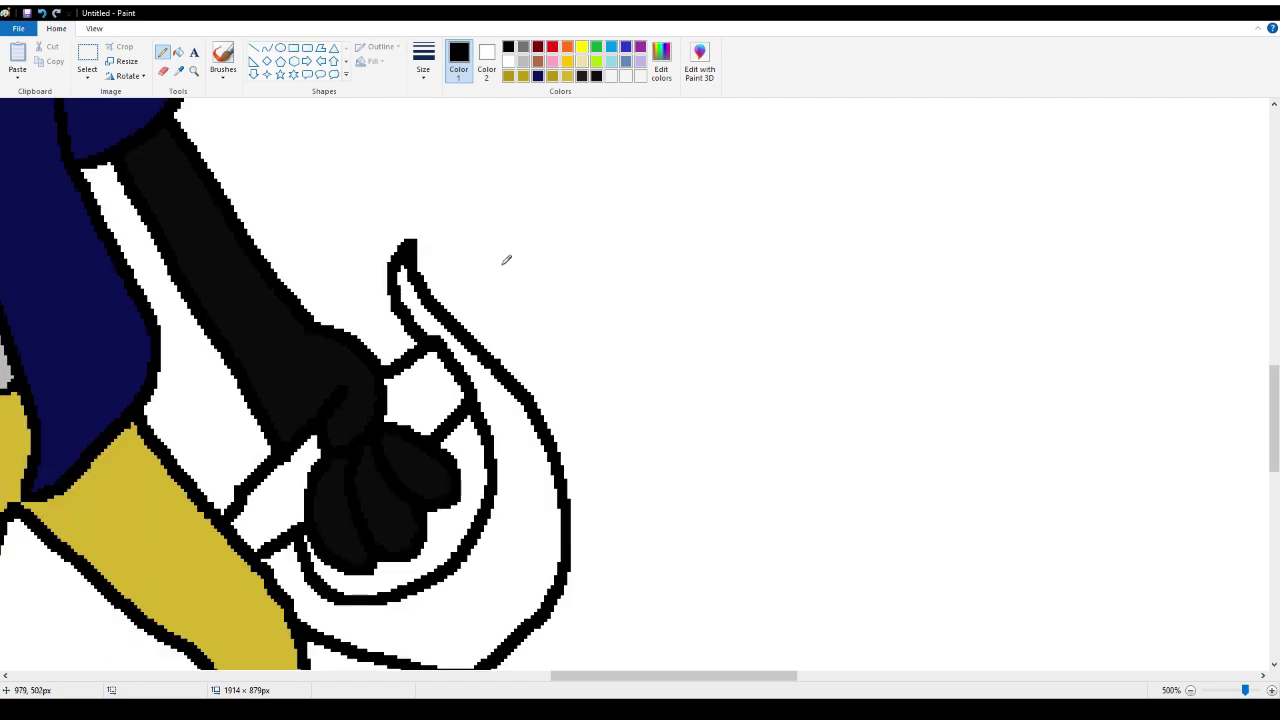
scroll(491, 304, "down", 3)
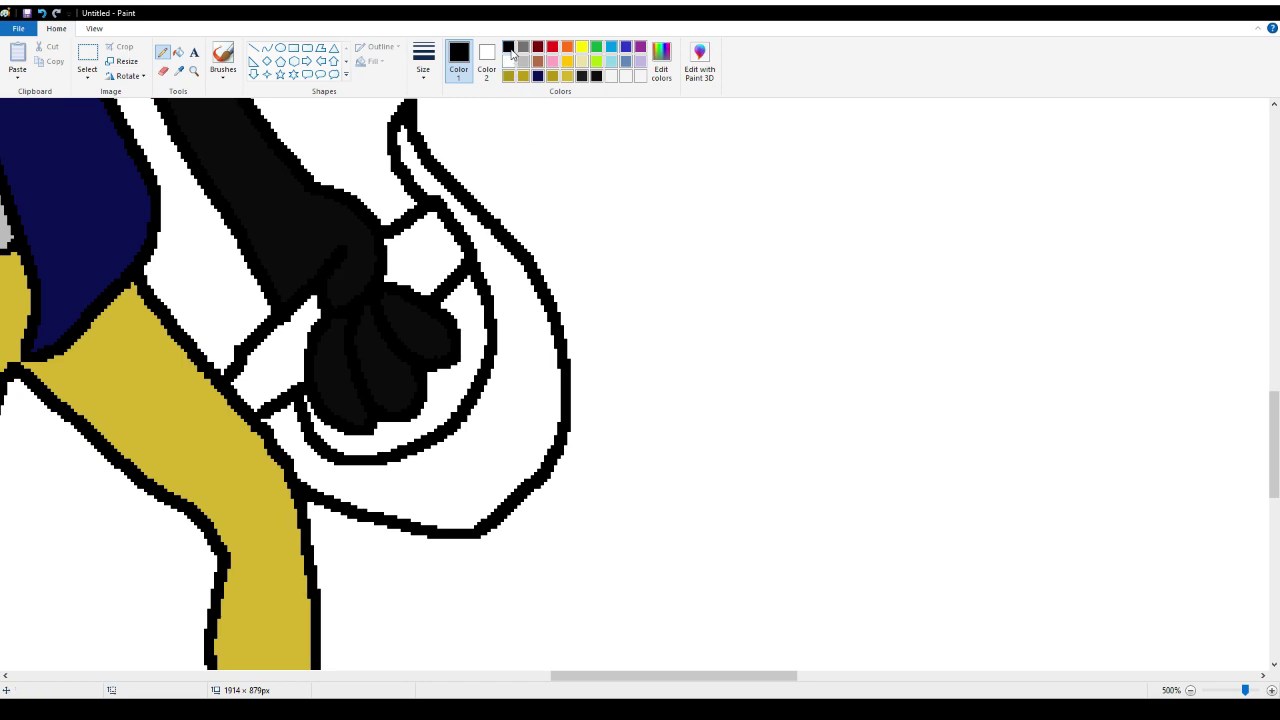
Fill the sword's curved guard and the handle sections on both sides of the fist with a custom dark grey
left_click(519, 49)
left_click(178, 52)
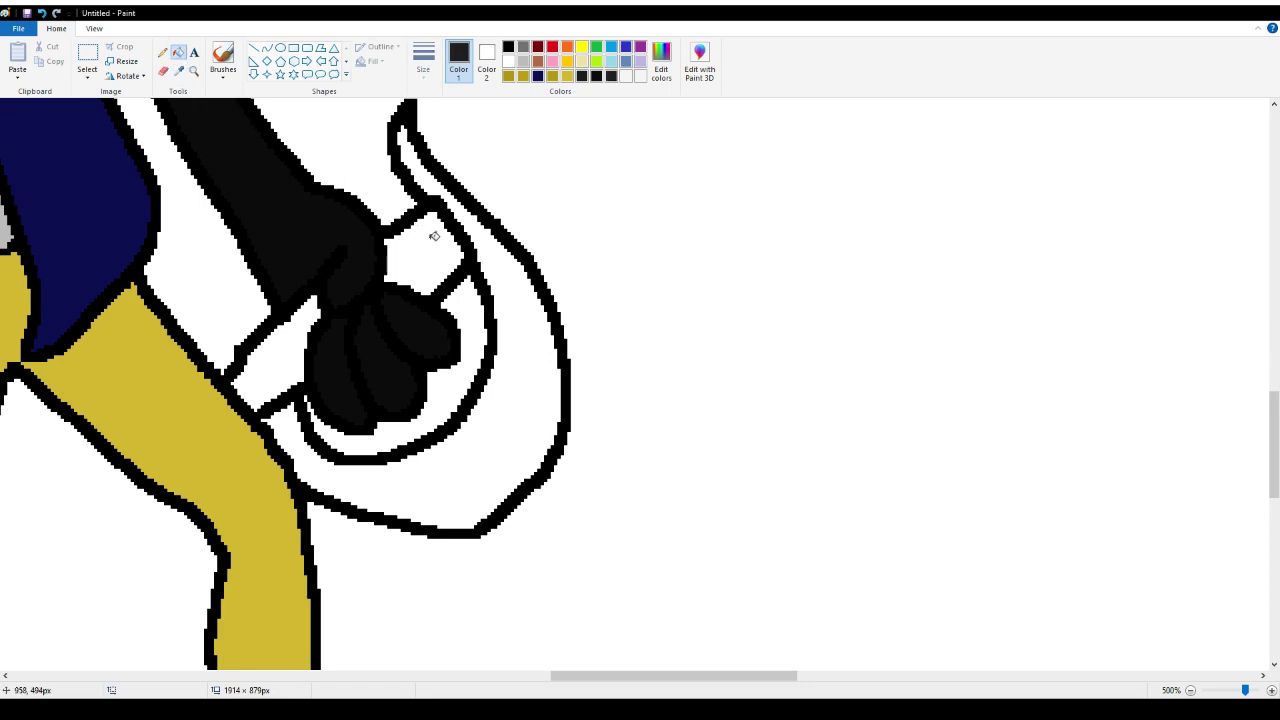
left_click(506, 291)
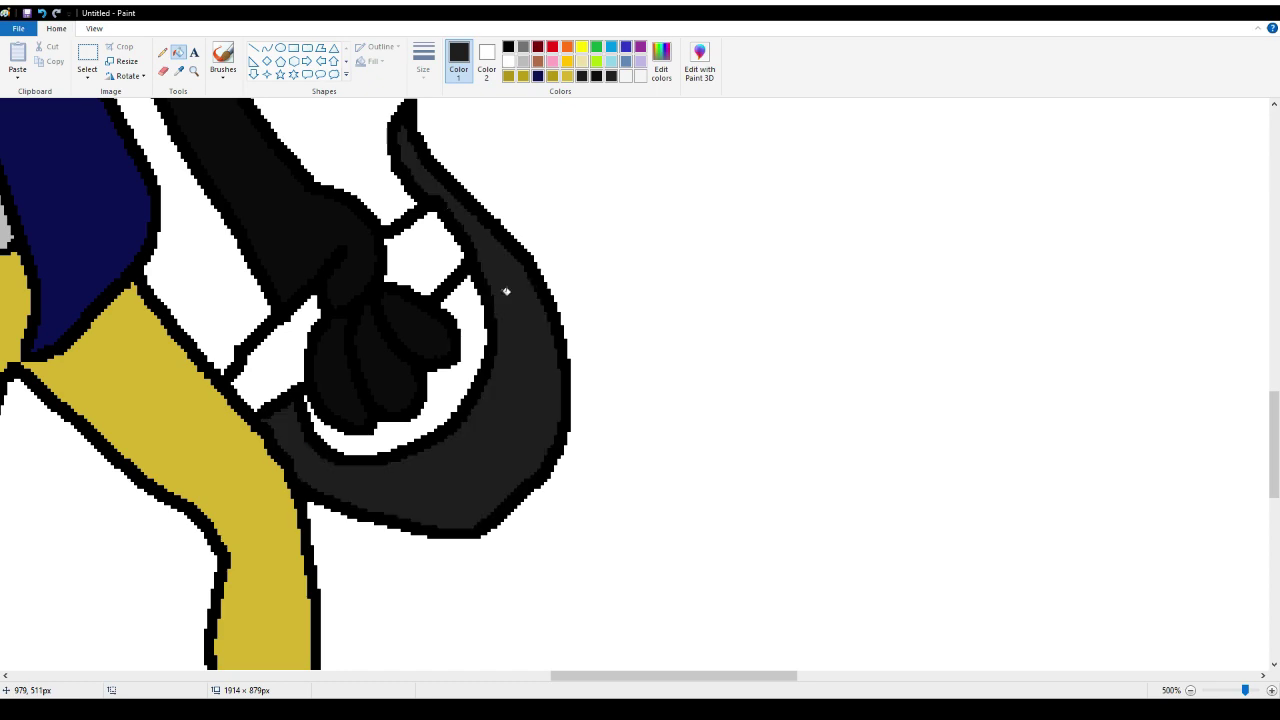
left_click(447, 250)
left_click(283, 335)
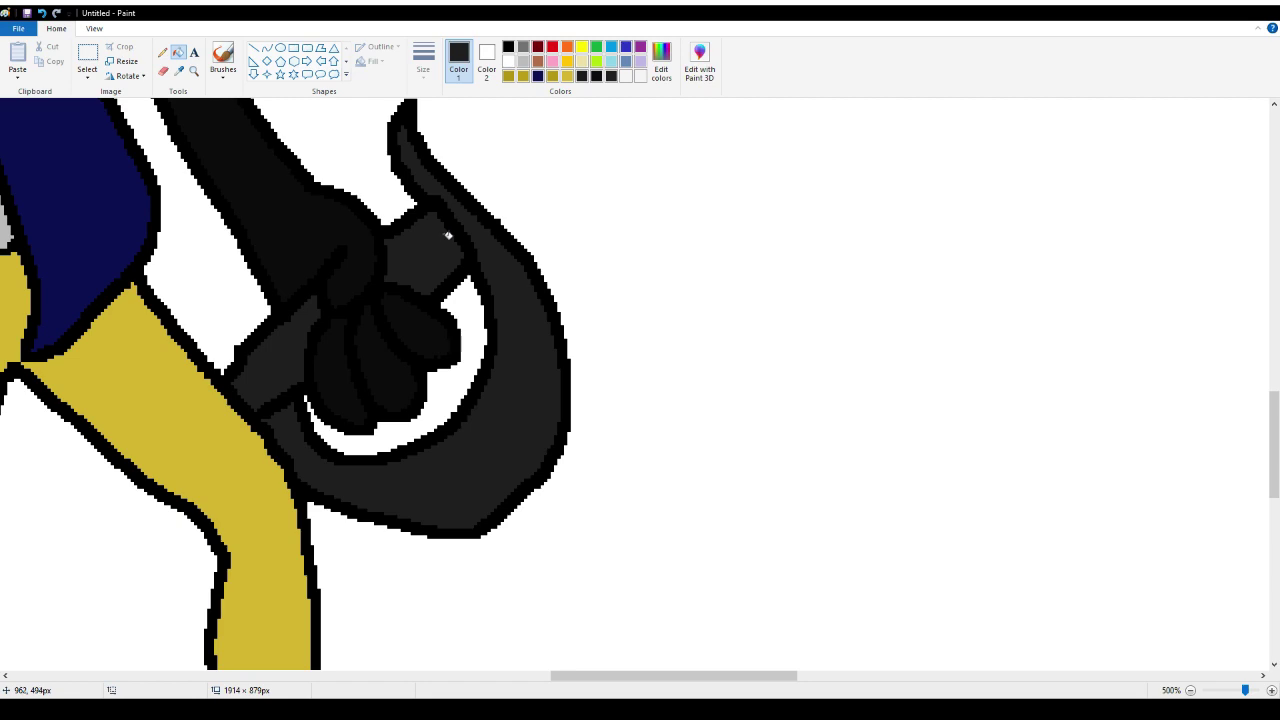
Draw the outline of a long curved sword blade rising from the guard to a pointed tip with the black pencil
scroll(505, 132, "up", 3)
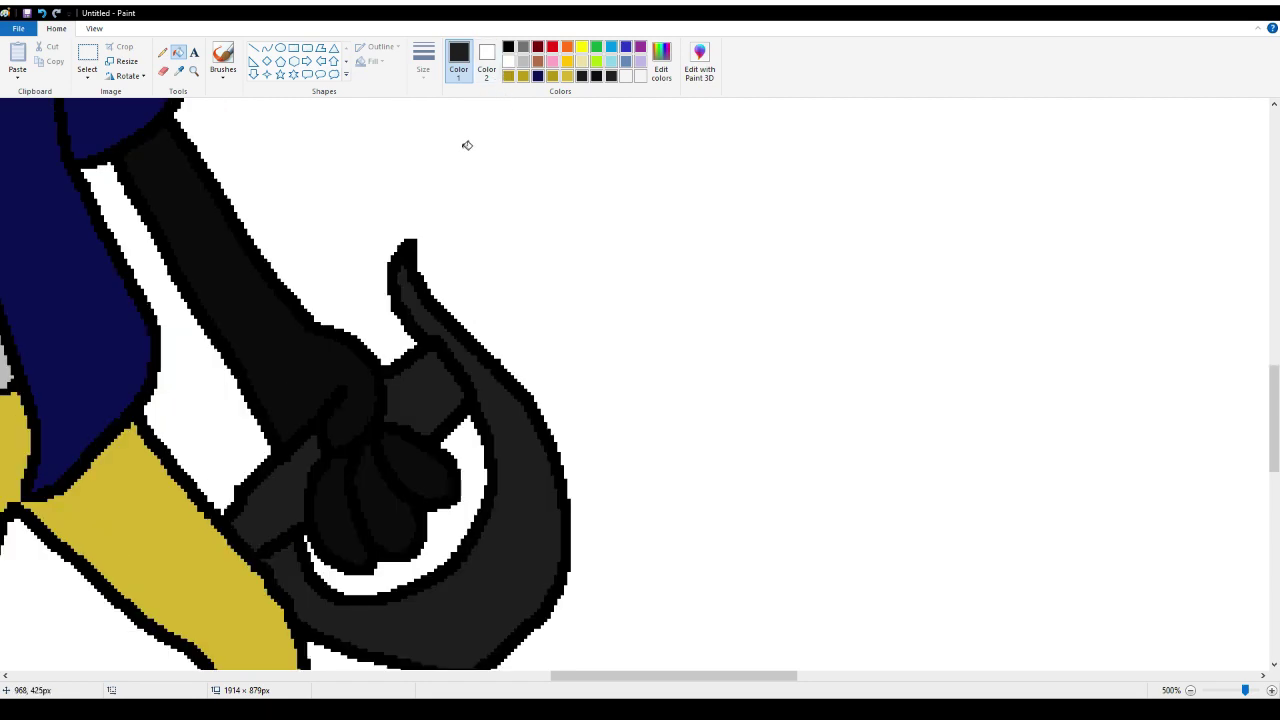
left_click(194, 70)
right_click(423, 234)
right_click(434, 243)
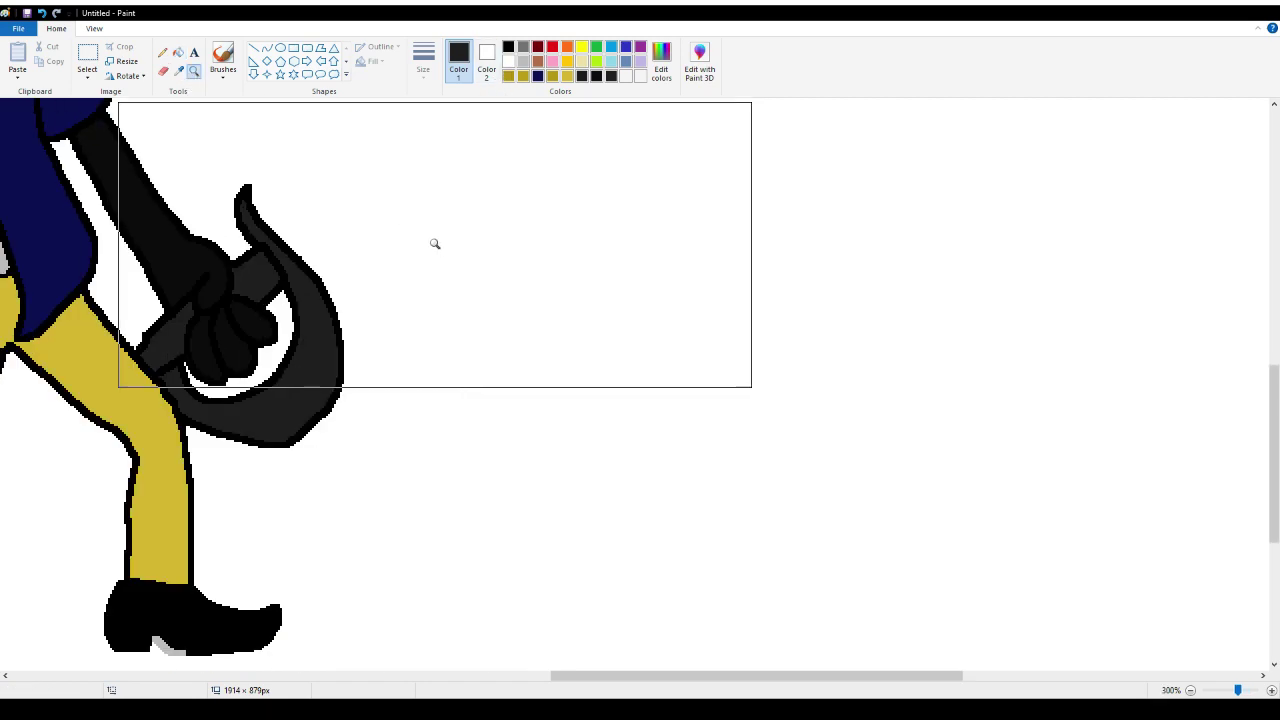
scroll(375, 235, "up", 3)
scroll(329, 249, "up", 3)
scroll(329, 249, "down", 3)
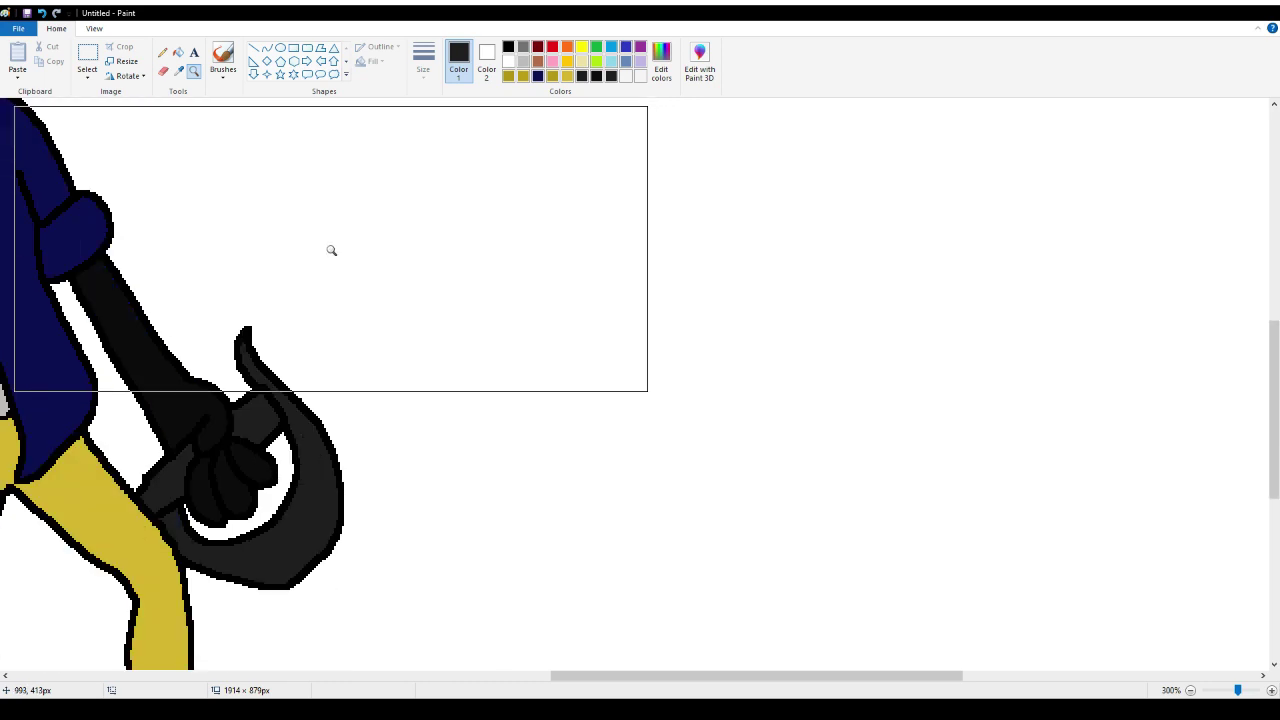
right_click(283, 196)
scroll(280, 194, "up", 3)
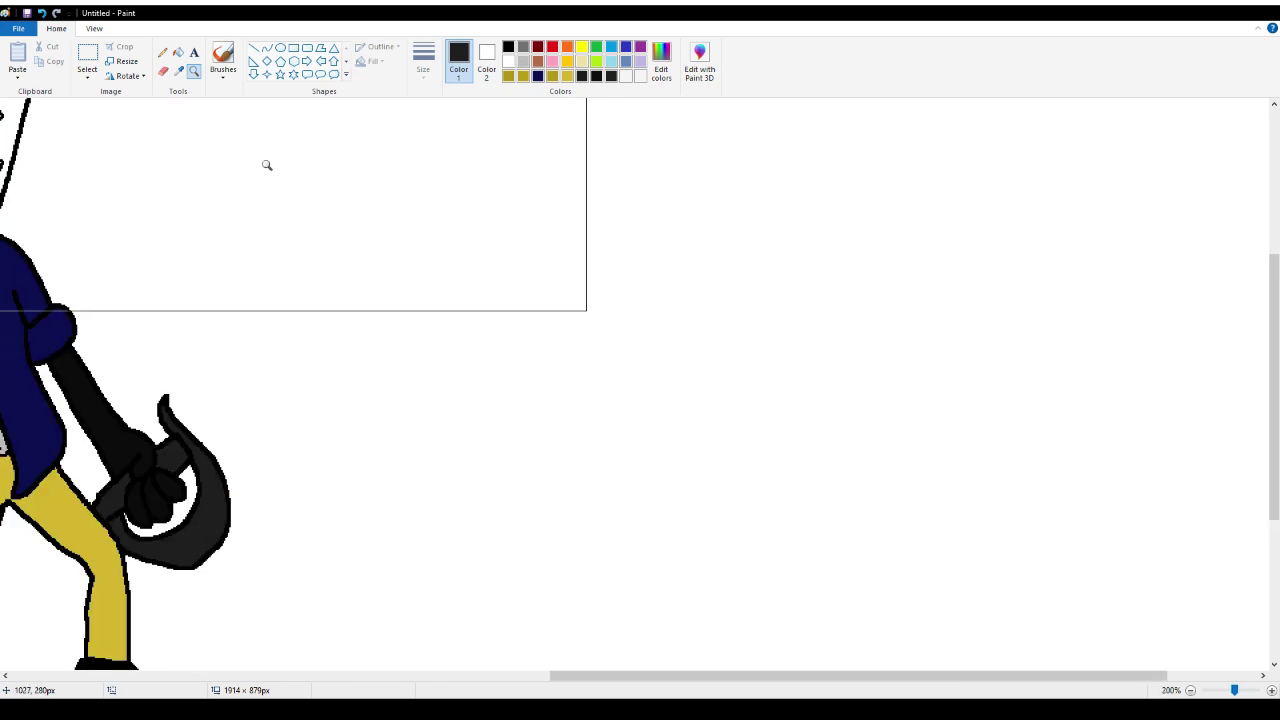
left_click(160, 53)
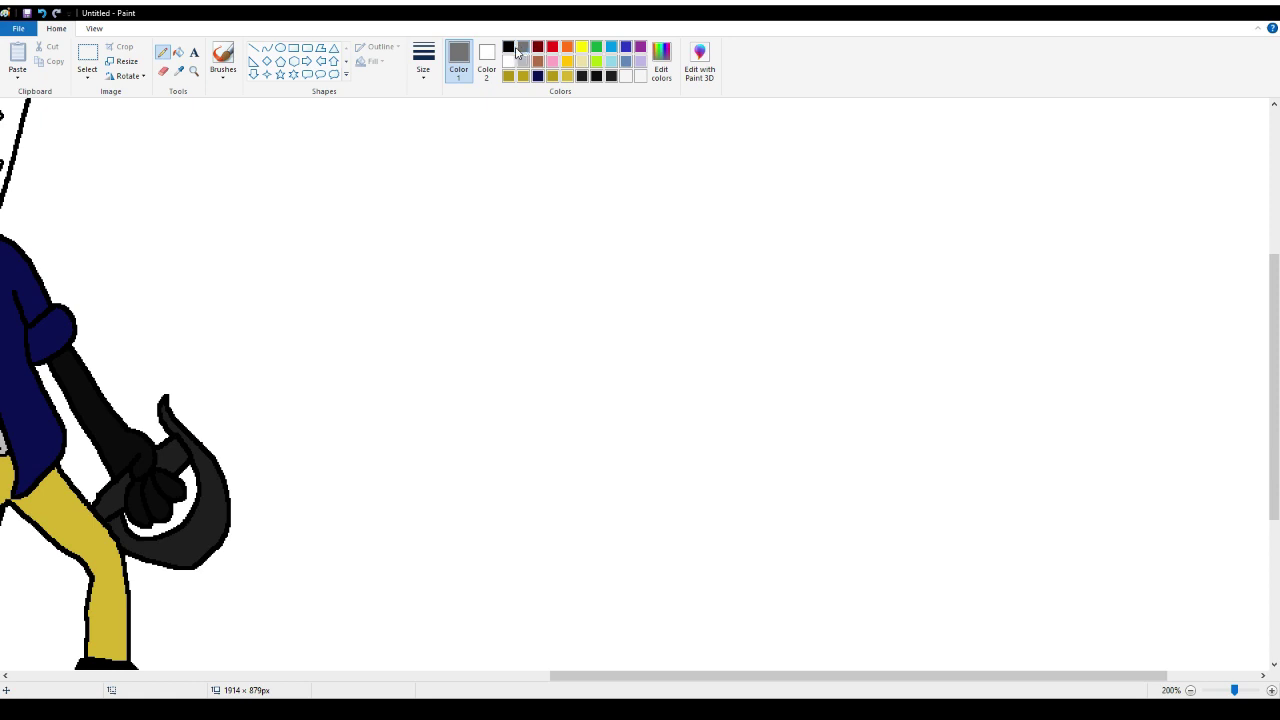
left_click(507, 48)
mouse_move(191, 425)
left_mouse_down()
mouse_move(397, 291)
mouse_move(486, 196)
left_mouse_up()
mouse_move(489, 191)
left_mouse_down()
mouse_move(483, 243)
mouse_move(450, 300)
mouse_move(305, 401)
mouse_move(208, 444)
left_mouse_up()
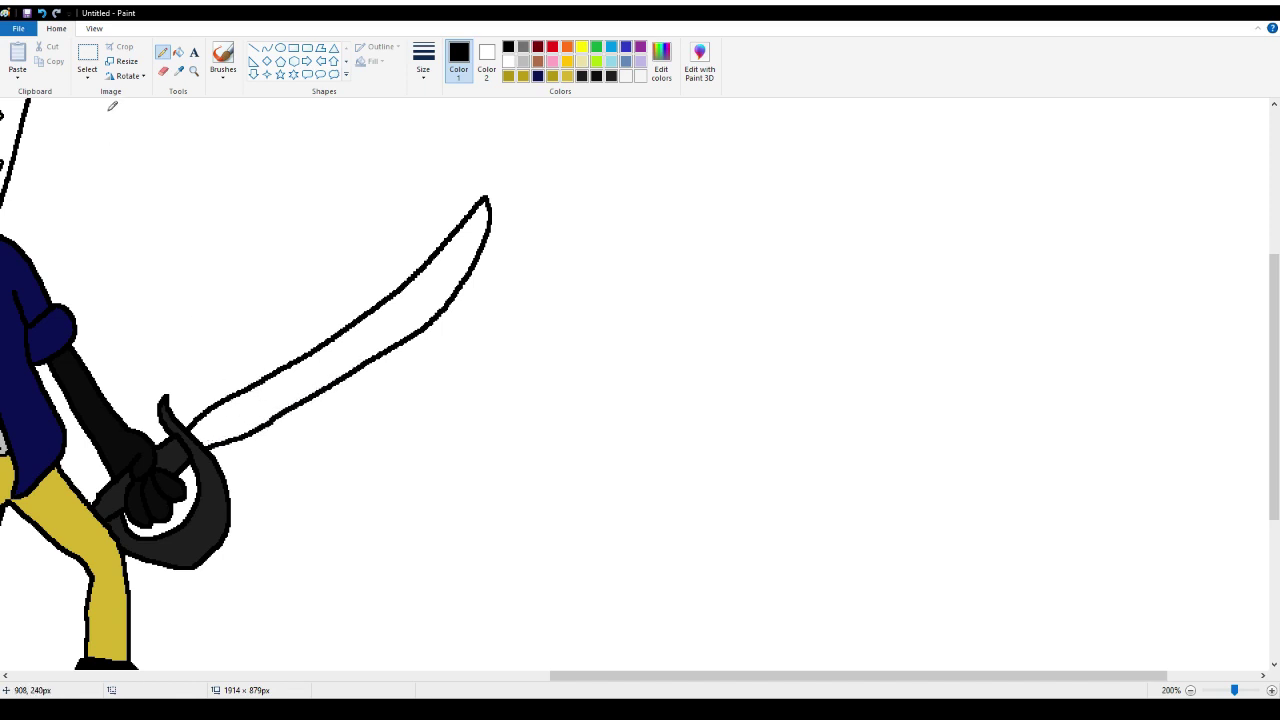
Erase the lower blade edge near the sword's guard and redraw it in black as a straighter line meeting the guard
left_click(163, 71)
left_click(177, 53)
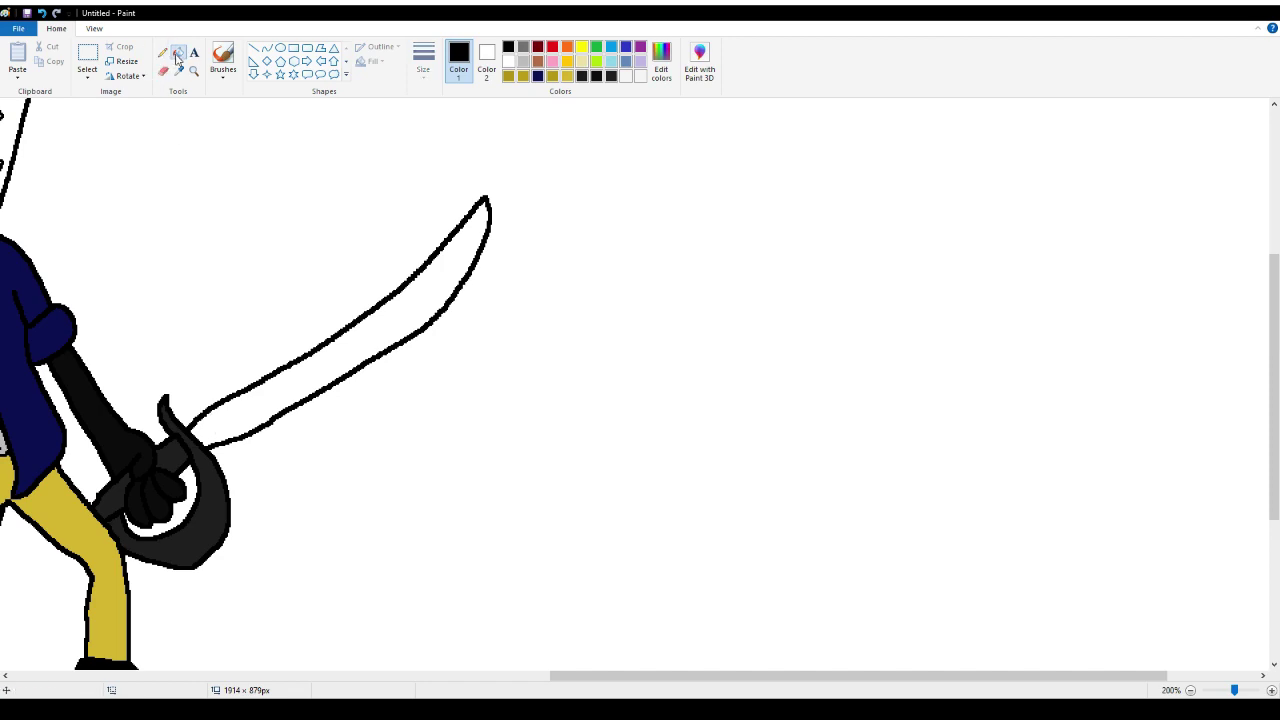
left_click(193, 71)
left_click(214, 357)
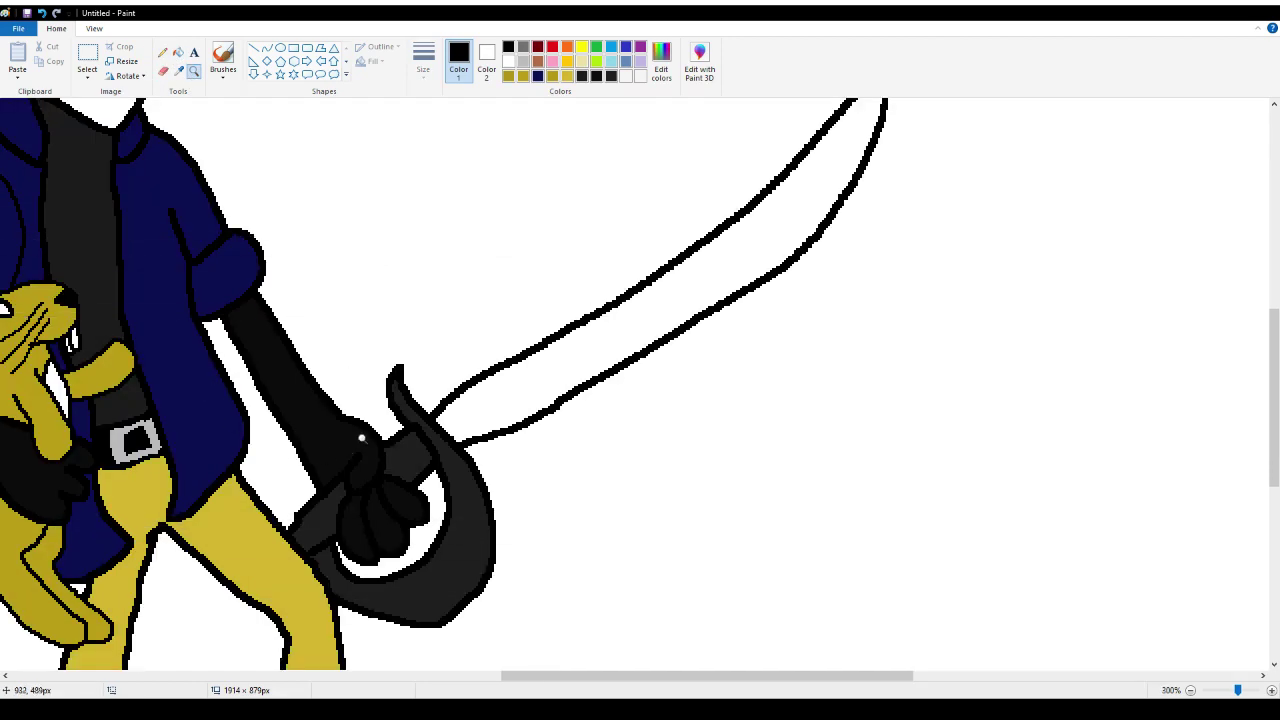
left_click(212, 378)
left_click(487, 336)
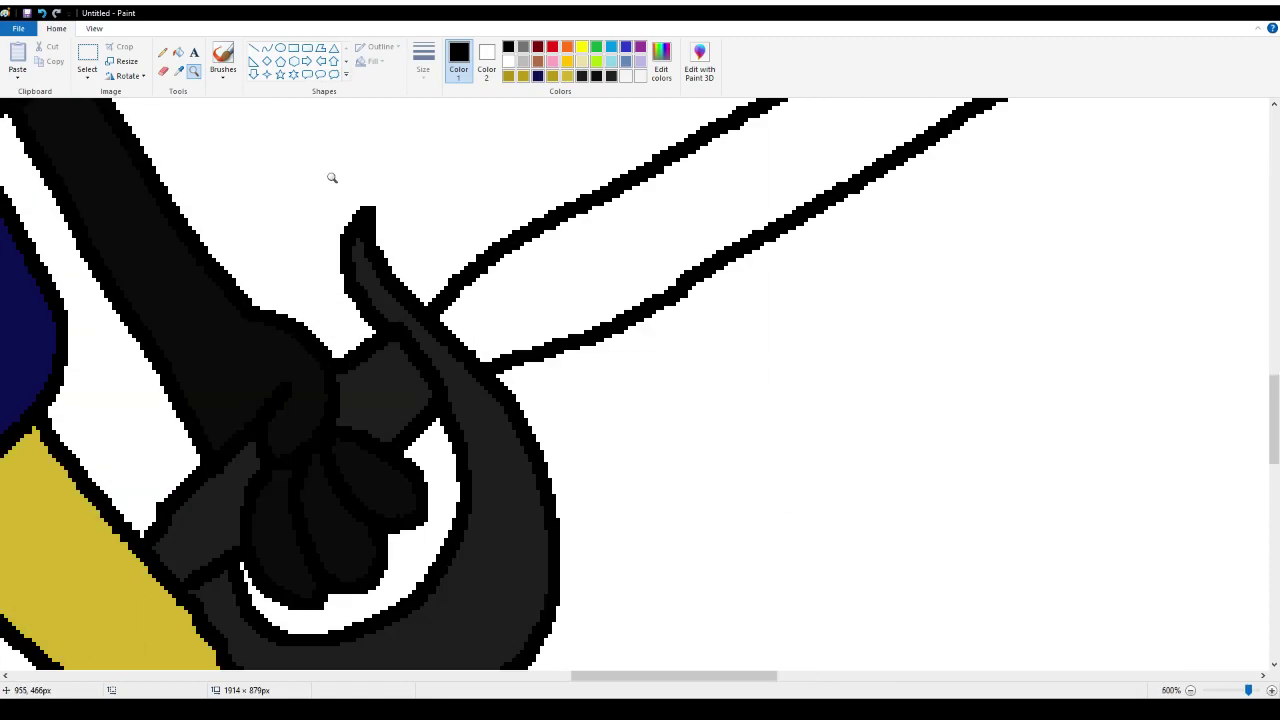
left_click(164, 71)
left_click_drag(598, 336, 511, 346)
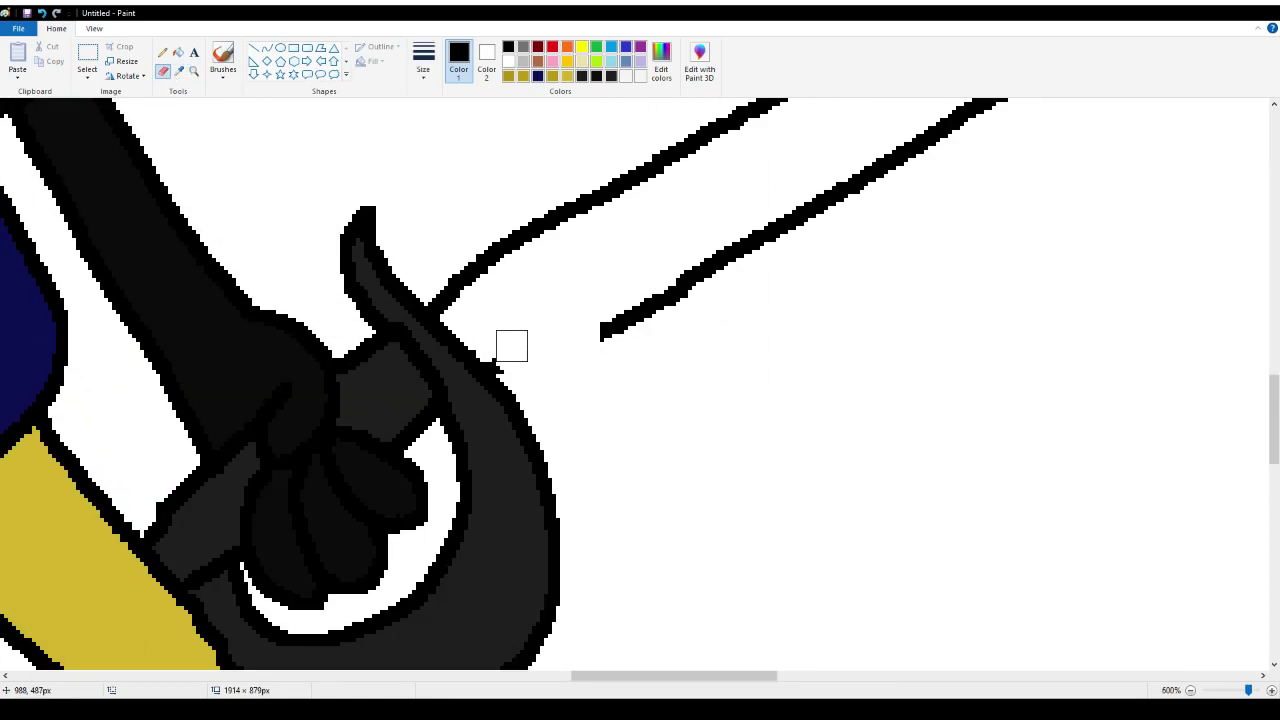
left_click(165, 57)
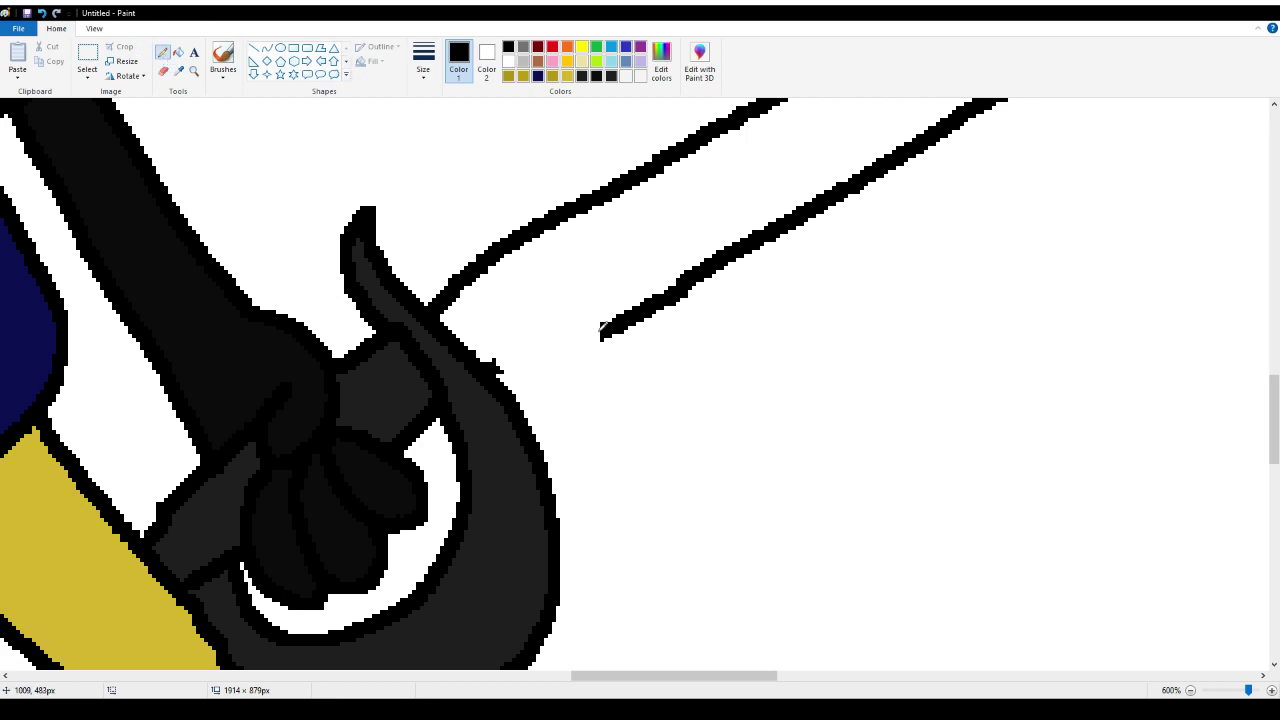
left_click_drag(600, 335, 515, 385)
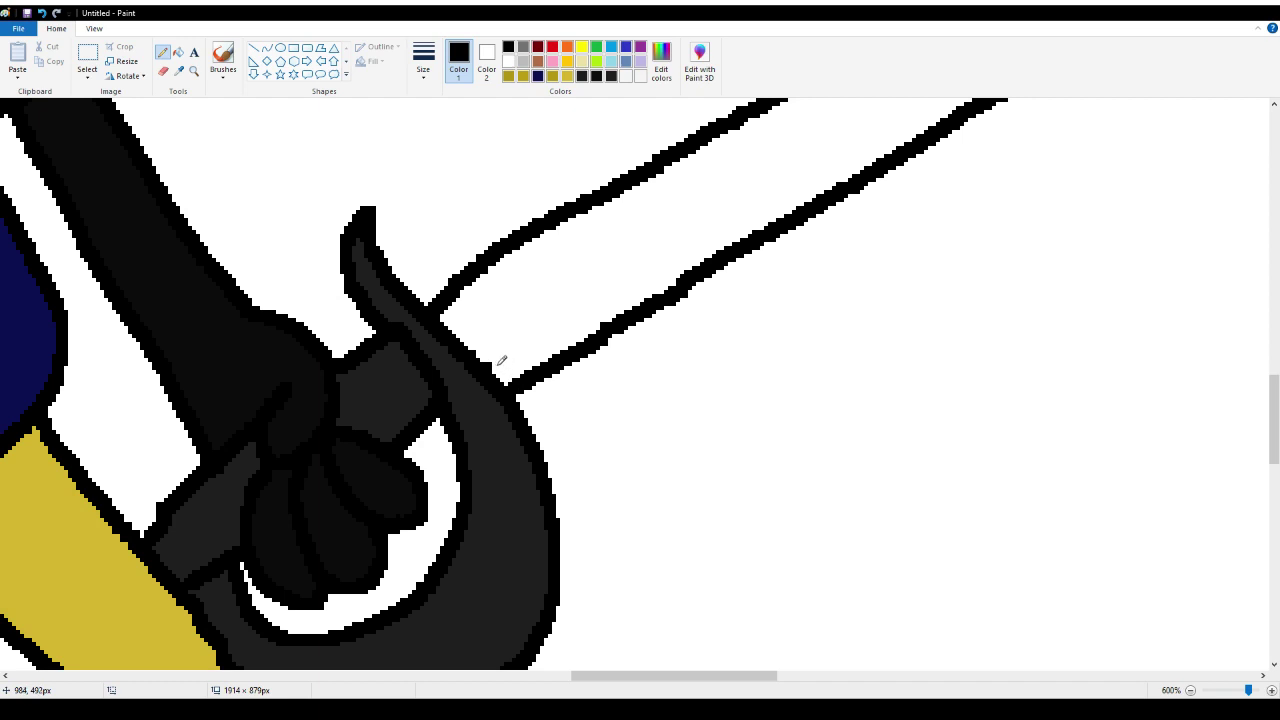
Redraw the end of the upper blade edge in black so it runs straight into the sword's guard
scroll(521, 313, "up", 3)
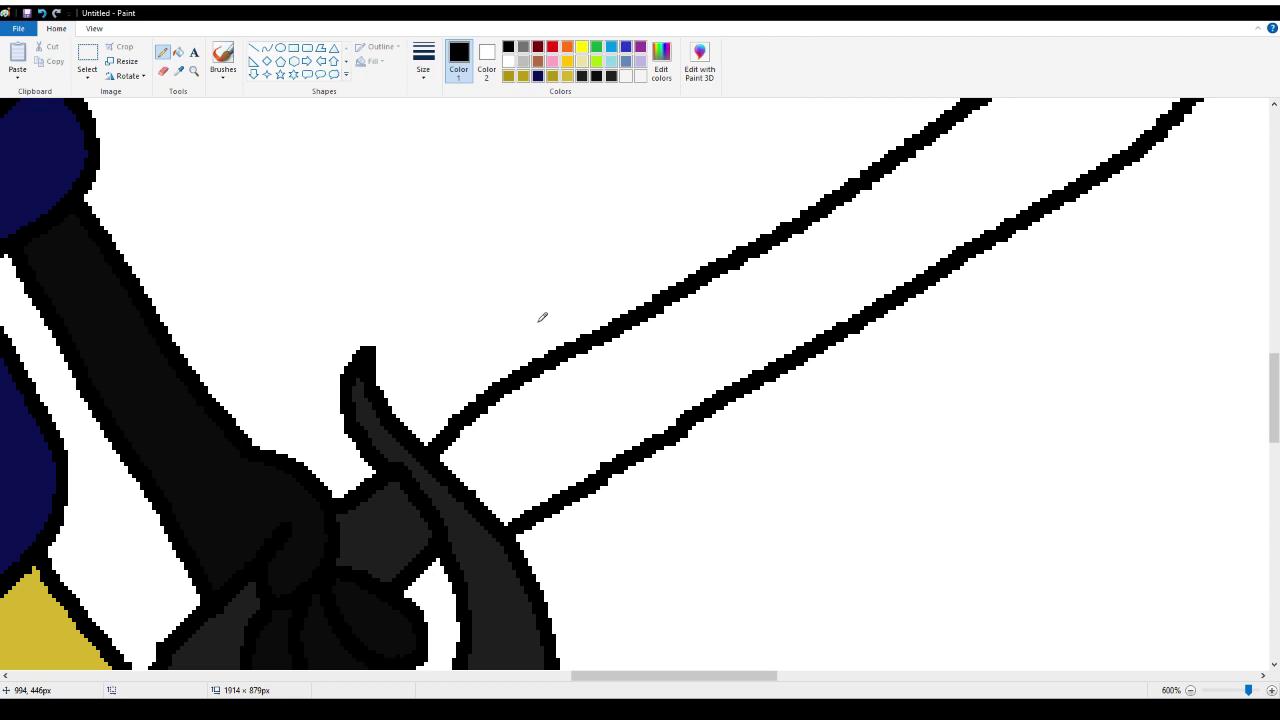
mouse_move(460, 425)
left_mouse_down()
mouse_move(481, 390)
mouse_move(443, 437)
left_mouse_up()
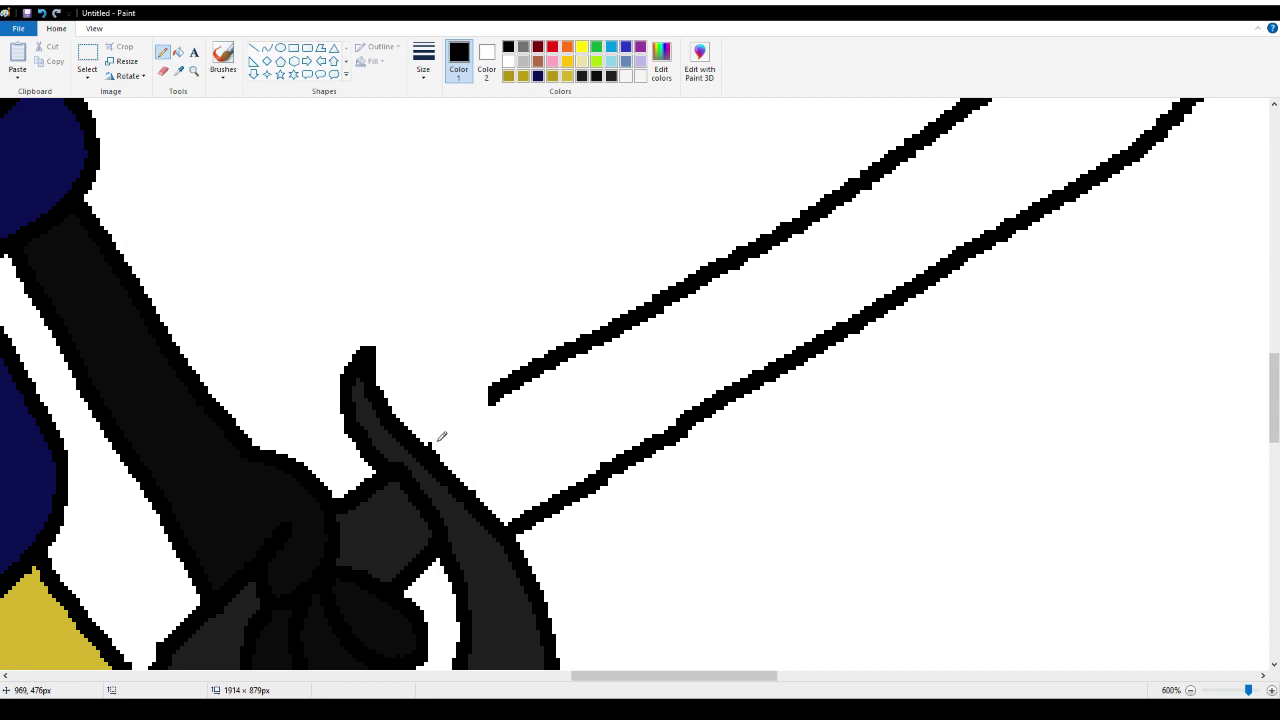
left_click_drag(496, 388, 430, 433)
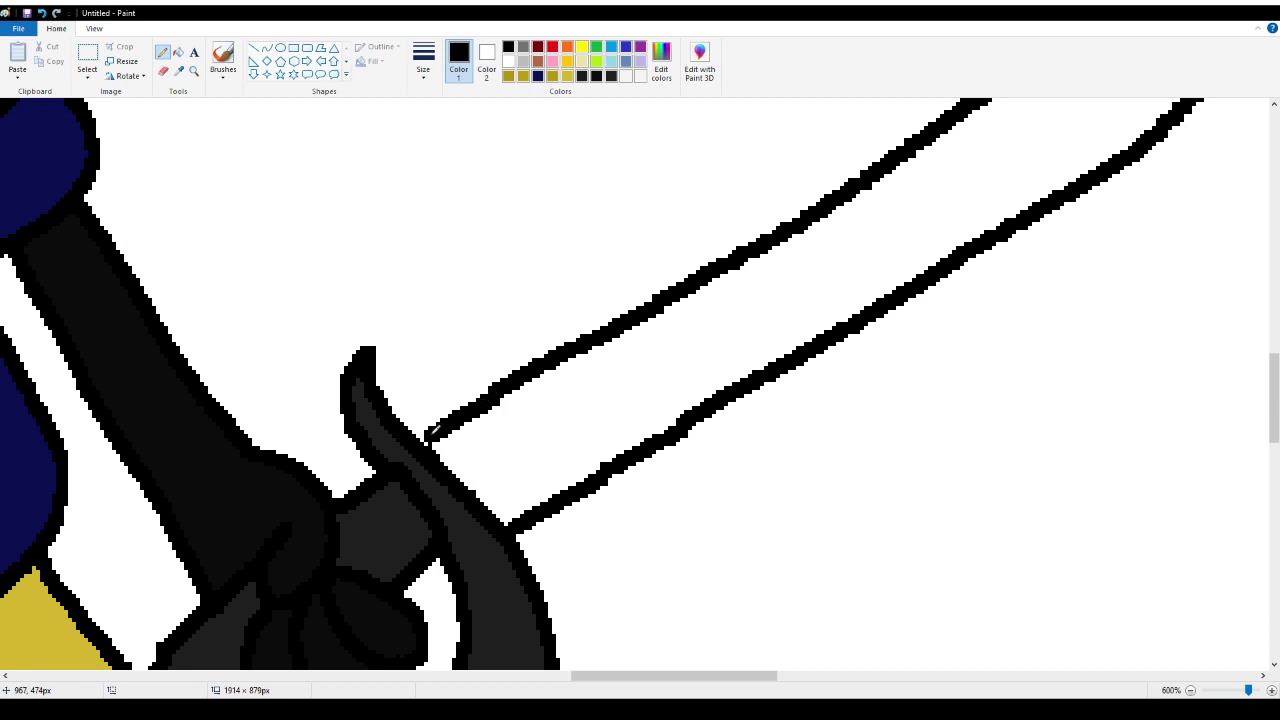
scroll(481, 368, "down", 2)
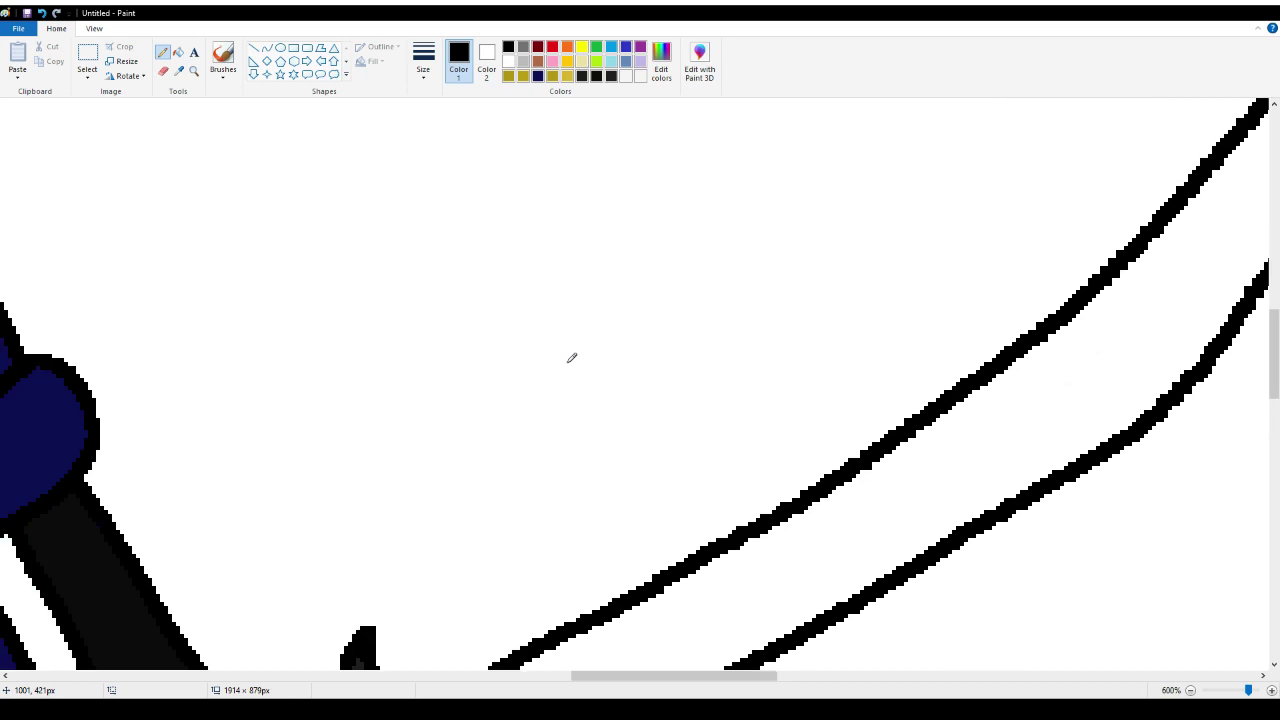
scroll(571, 357, "up", 2)
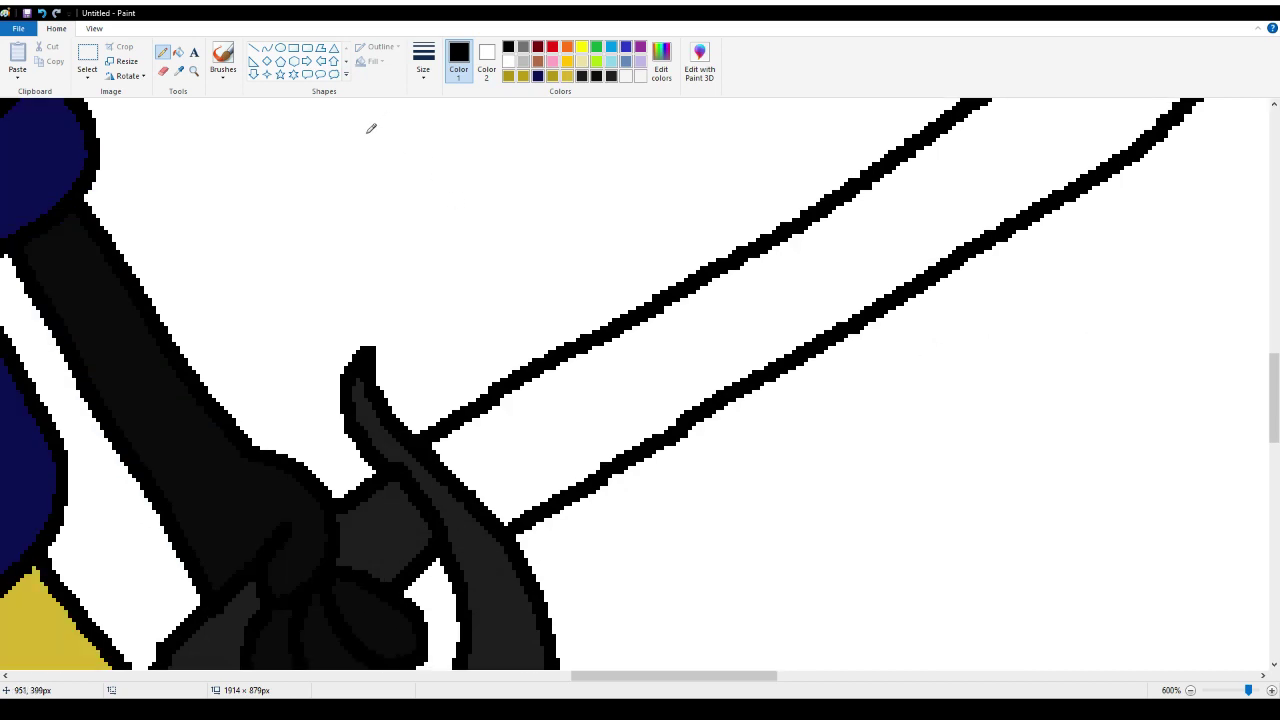
Fill the sword blade with the dark grey sampled from the guard
left_click(179, 71)
left_click(467, 526)
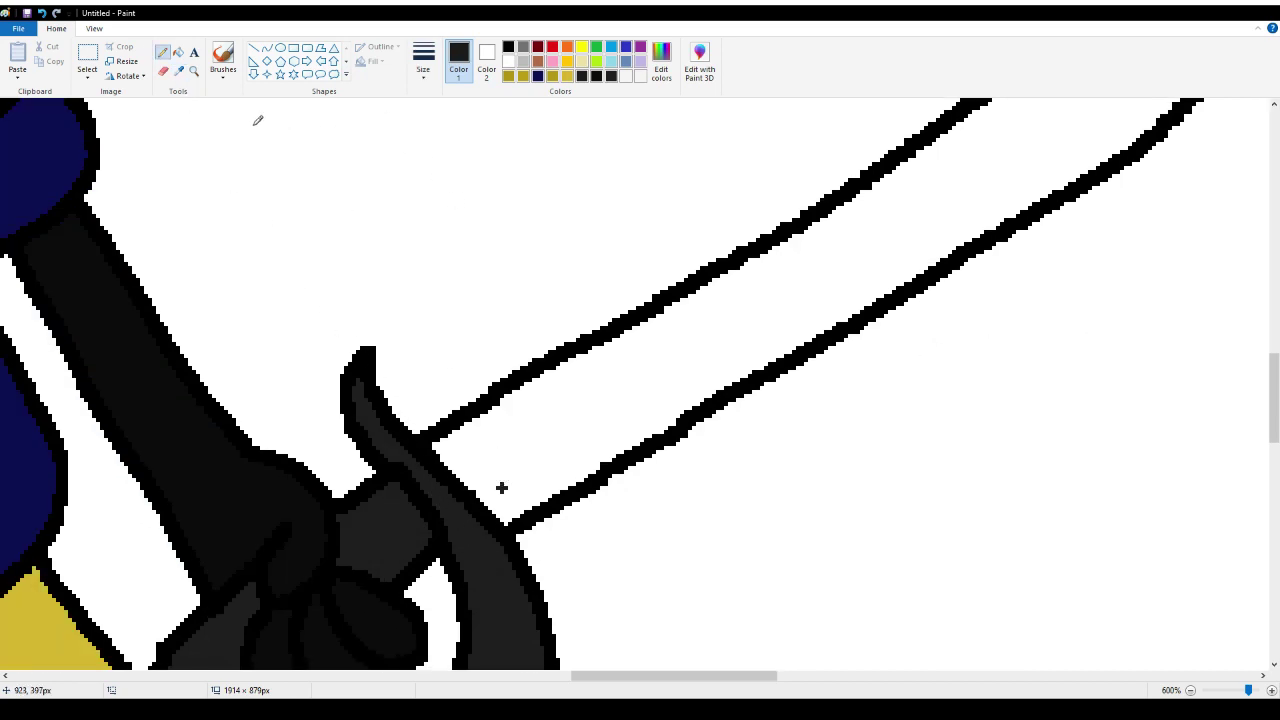
left_click(177, 52)
left_click(540, 400)
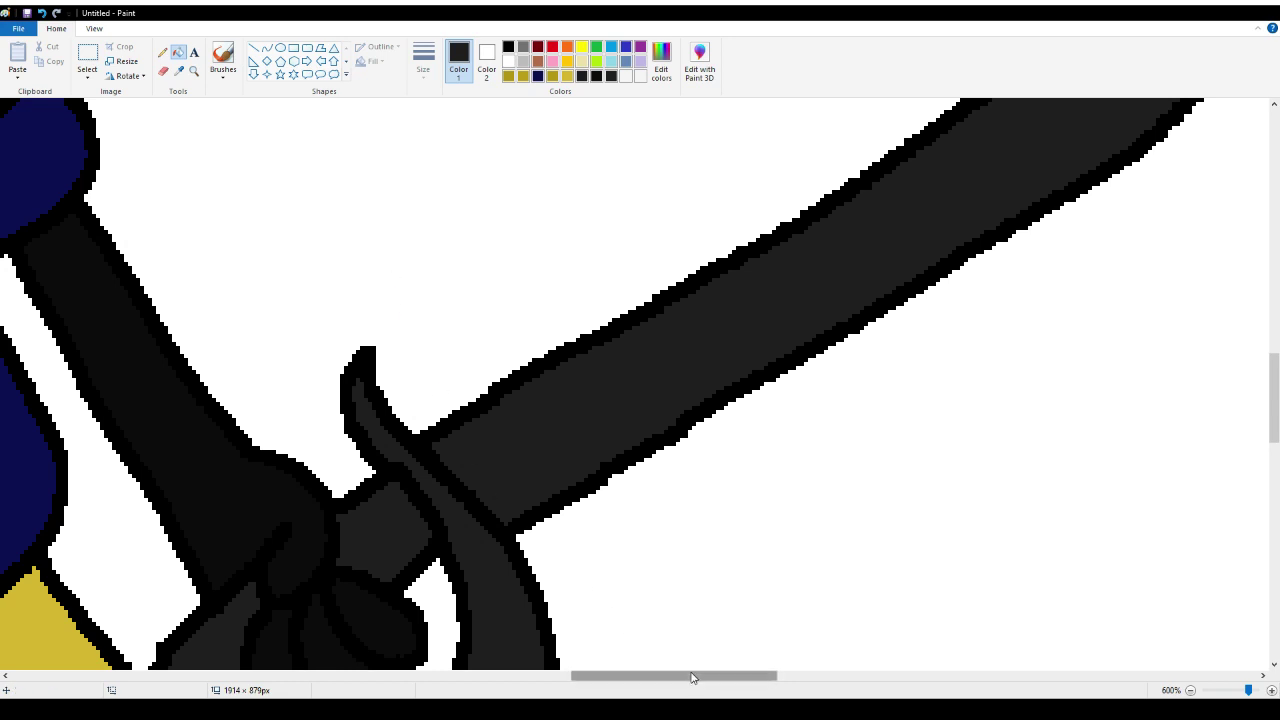
Fill the rounded hair tie at the back of the character's head with near-black
left_click_drag(691, 678, 654, 680)
scroll(660, 610, "down", 3)
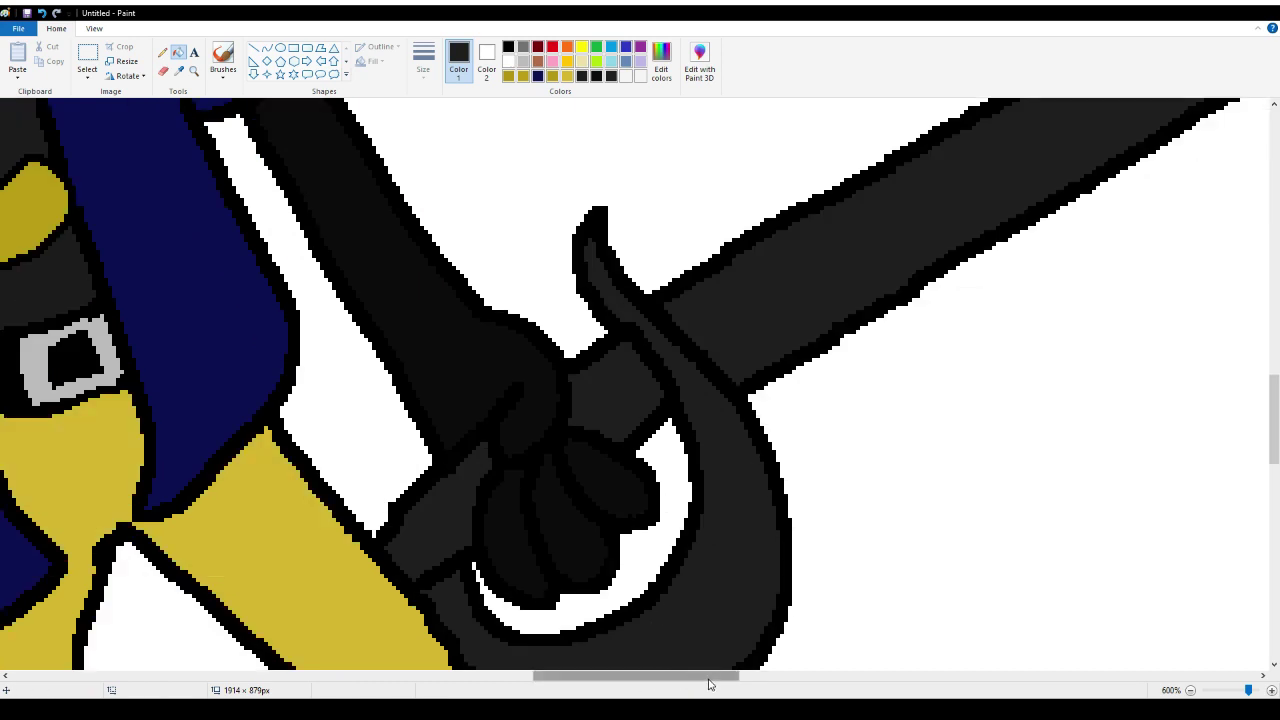
left_click_drag(712, 681, 667, 682)
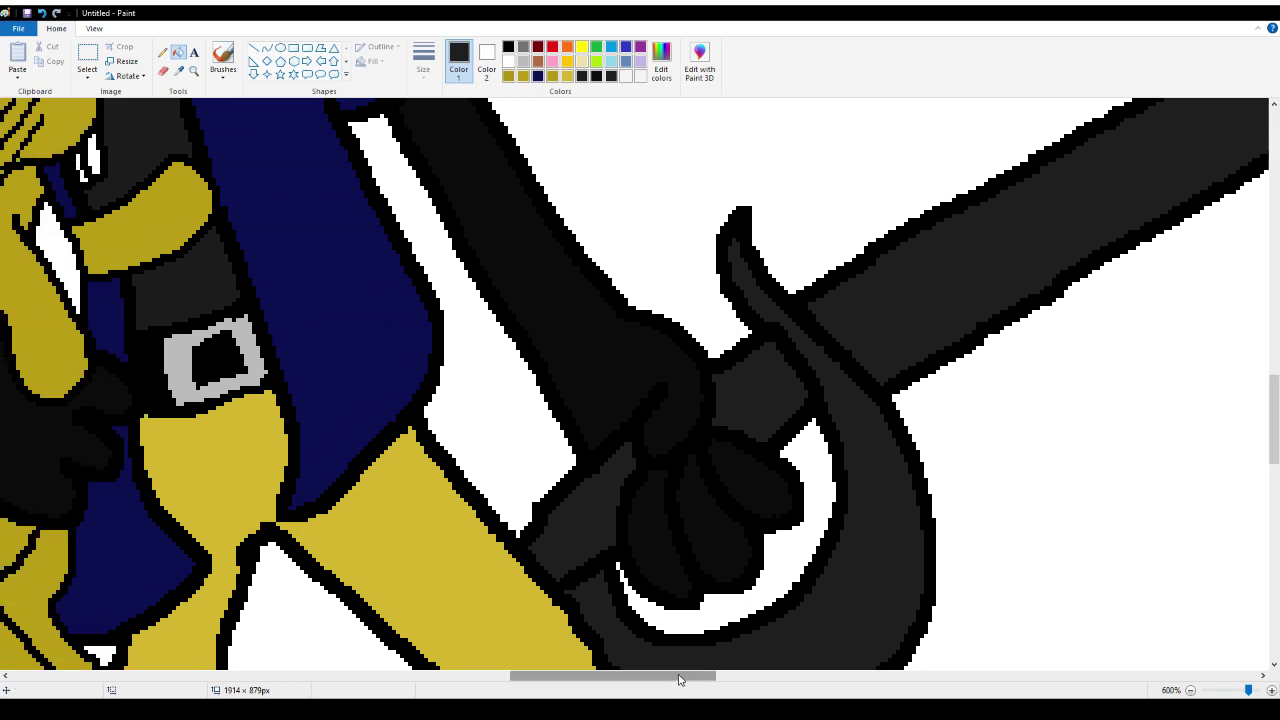
left_click_drag(678, 680, 556, 680)
scroll(586, 529, "up", 5)
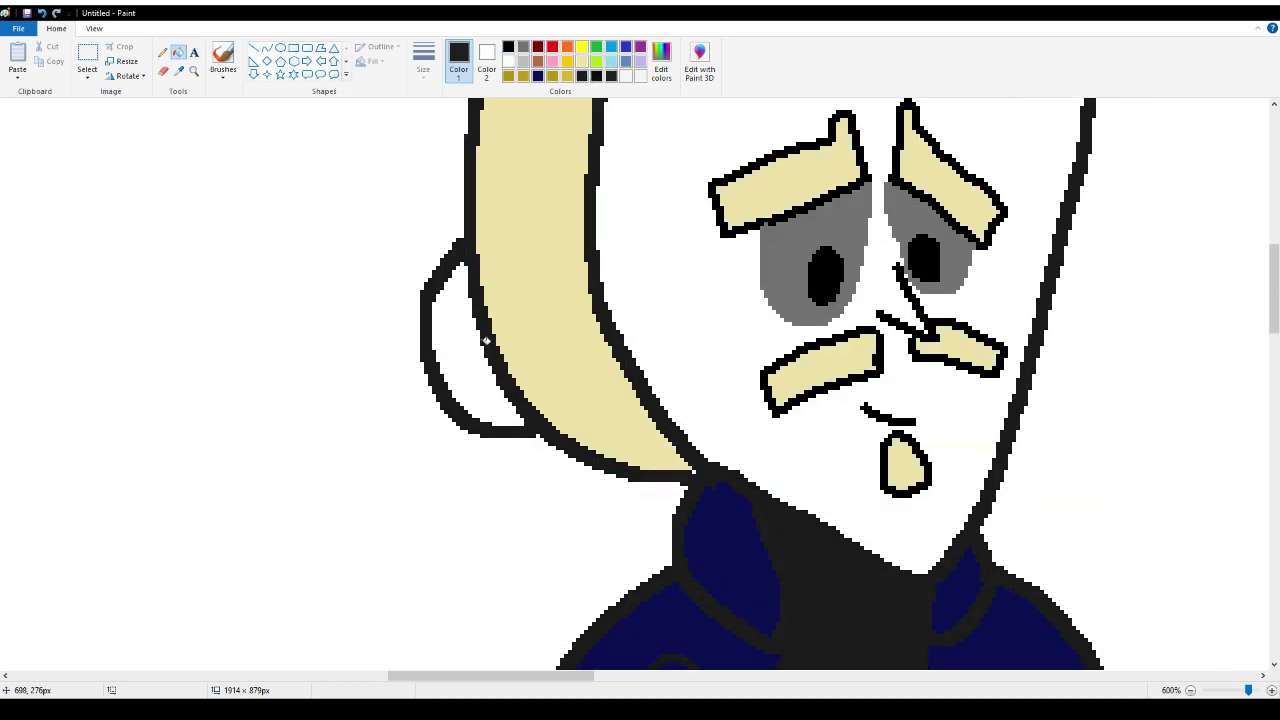
left_click(43, 12)
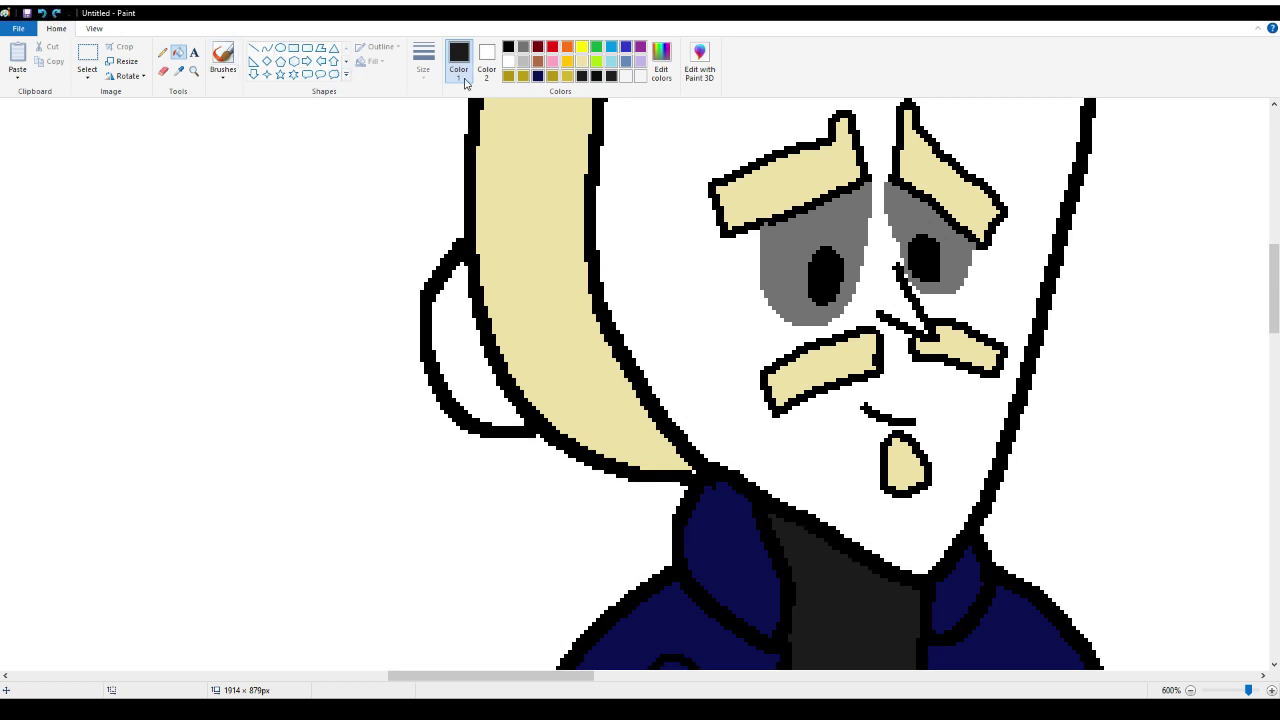
left_click(596, 77)
left_click(450, 340)
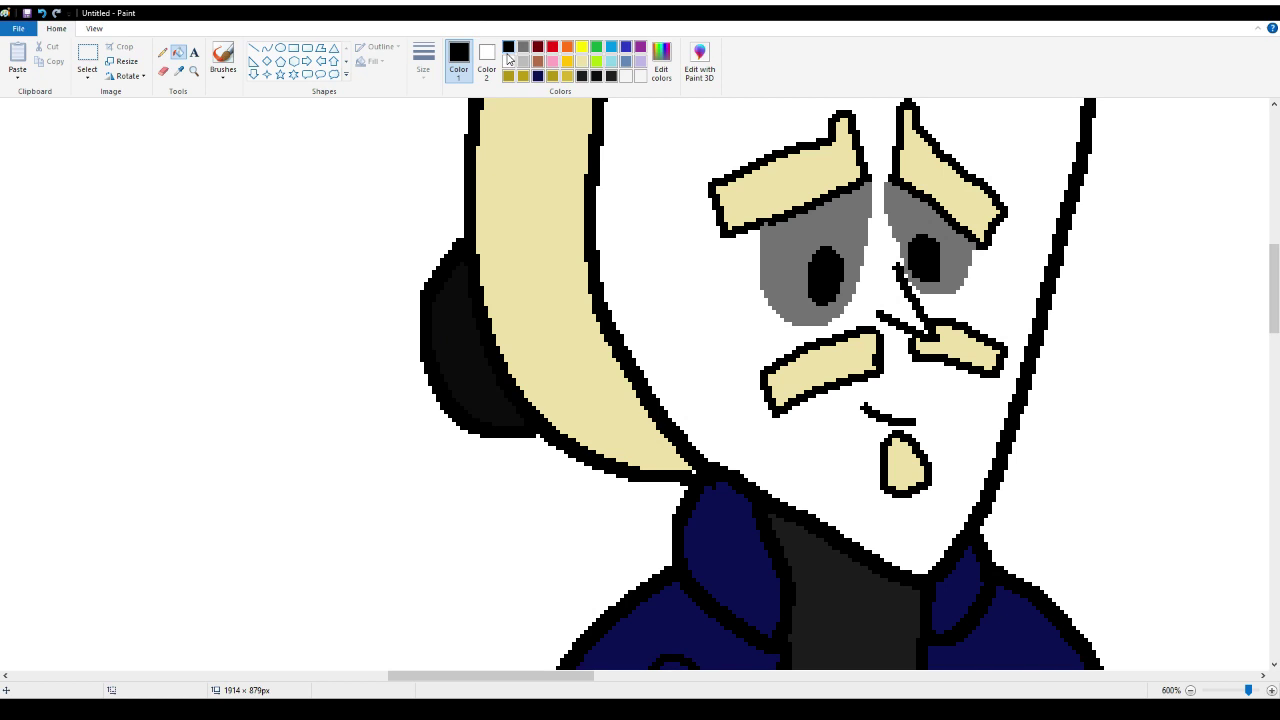
Draw a curved, pointed ponytail outline in black hanging from the hair tie
left_click(162, 52)
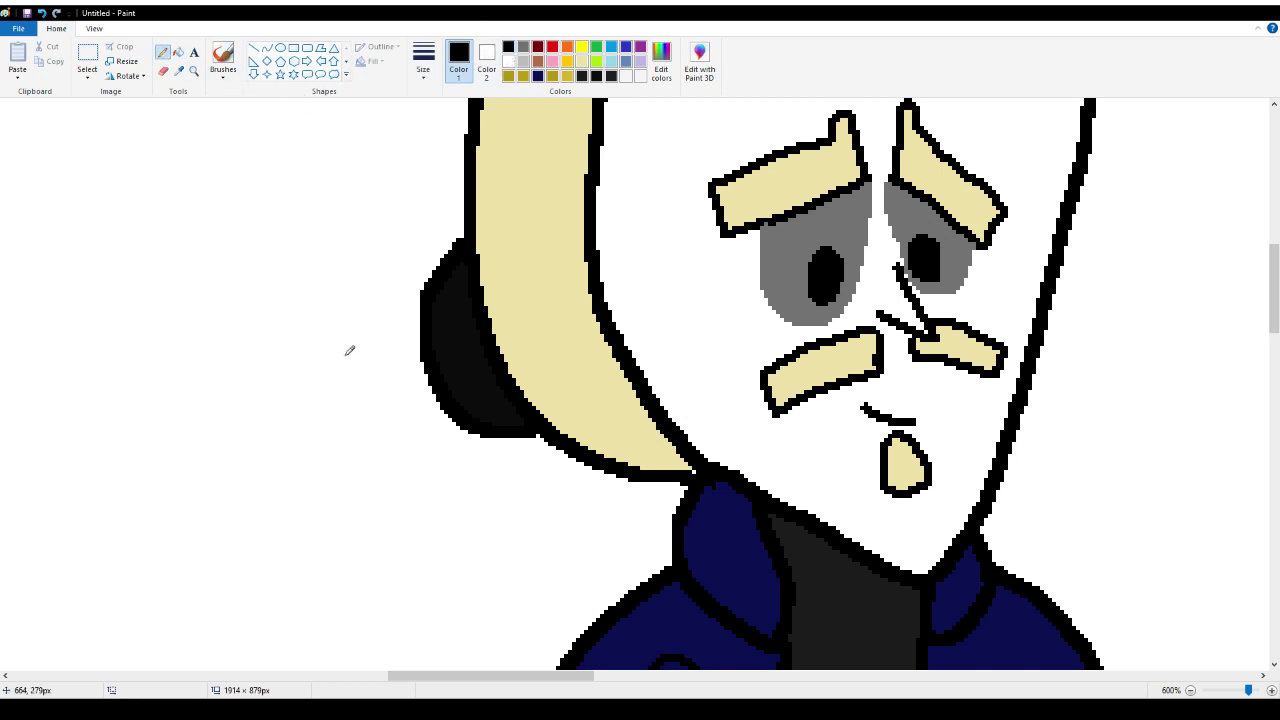
scroll(538, 624, "left", 3)
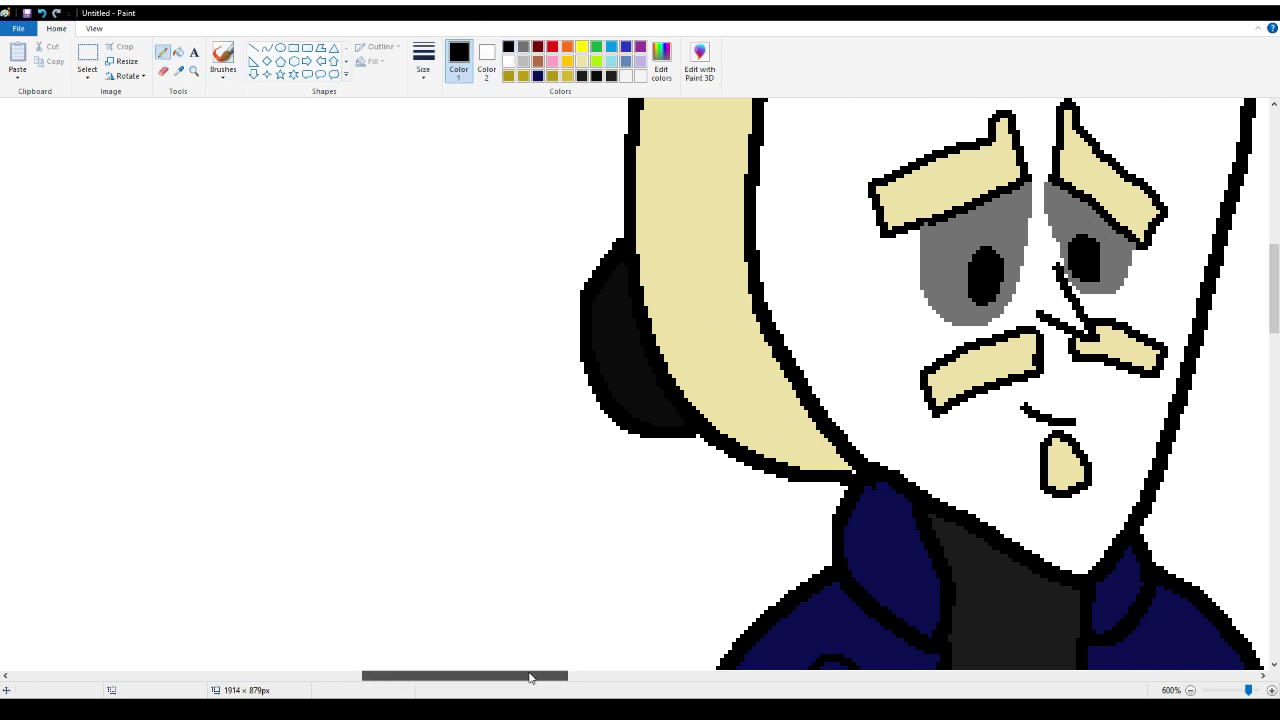
scroll(523, 520, "down", 3)
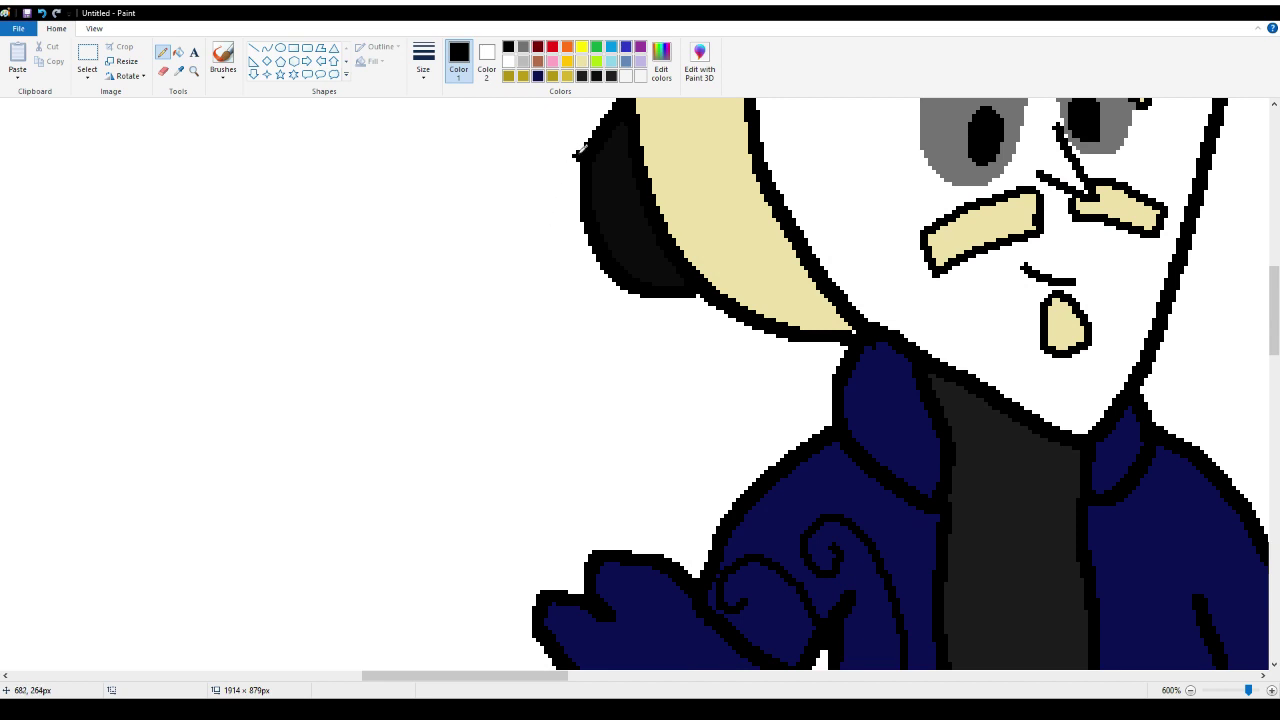
mouse_move(578, 152)
left_mouse_down()
mouse_move(484, 172)
mouse_move(423, 280)
mouse_move(437, 435)
mouse_move(396, 526)
mouse_move(450, 532)
mouse_move(556, 498)
mouse_move(616, 456)
mouse_move(652, 410)
mouse_move(662, 336)
mouse_move(645, 293)
left_mouse_up()
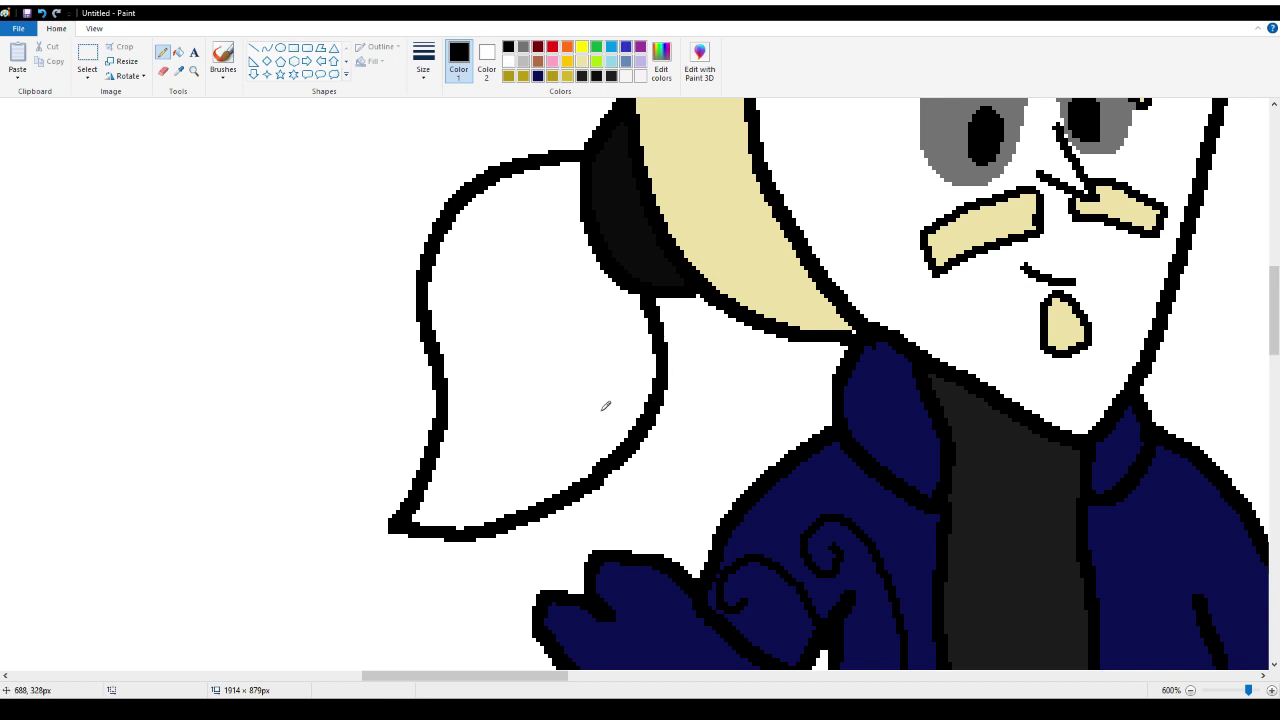
Fill the ponytail with the same pale yellow as the hair
left_click(582, 61)
left_click(178, 52)
left_click(474, 320)
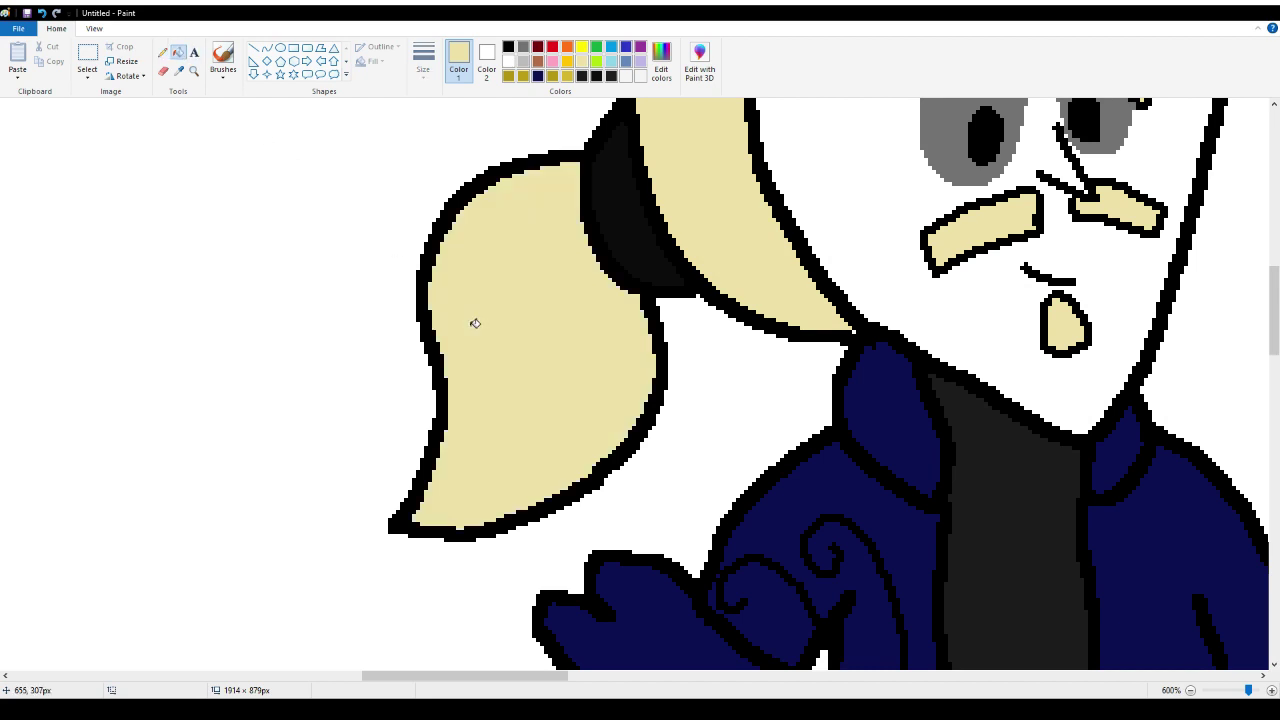
Set up the Pencil with black as Color 1 and white as Color 2
left_click(161, 53)
left_click(486, 60)
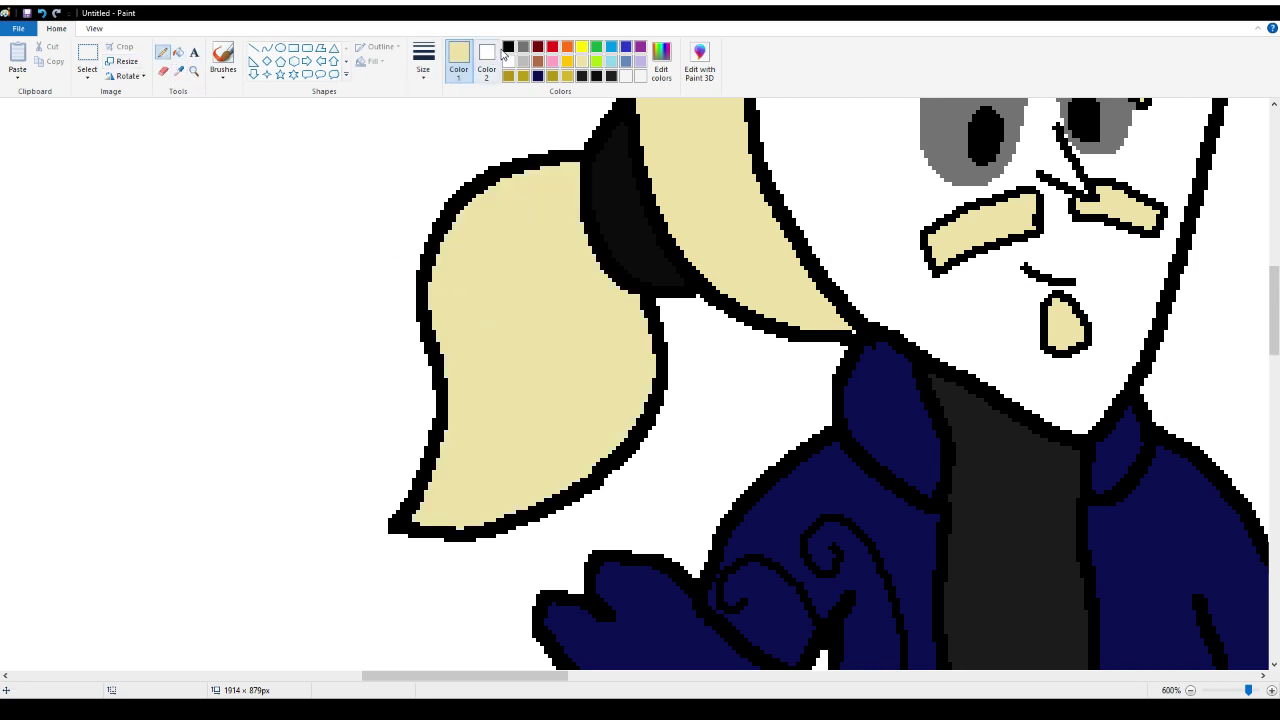
left_click(508, 46)
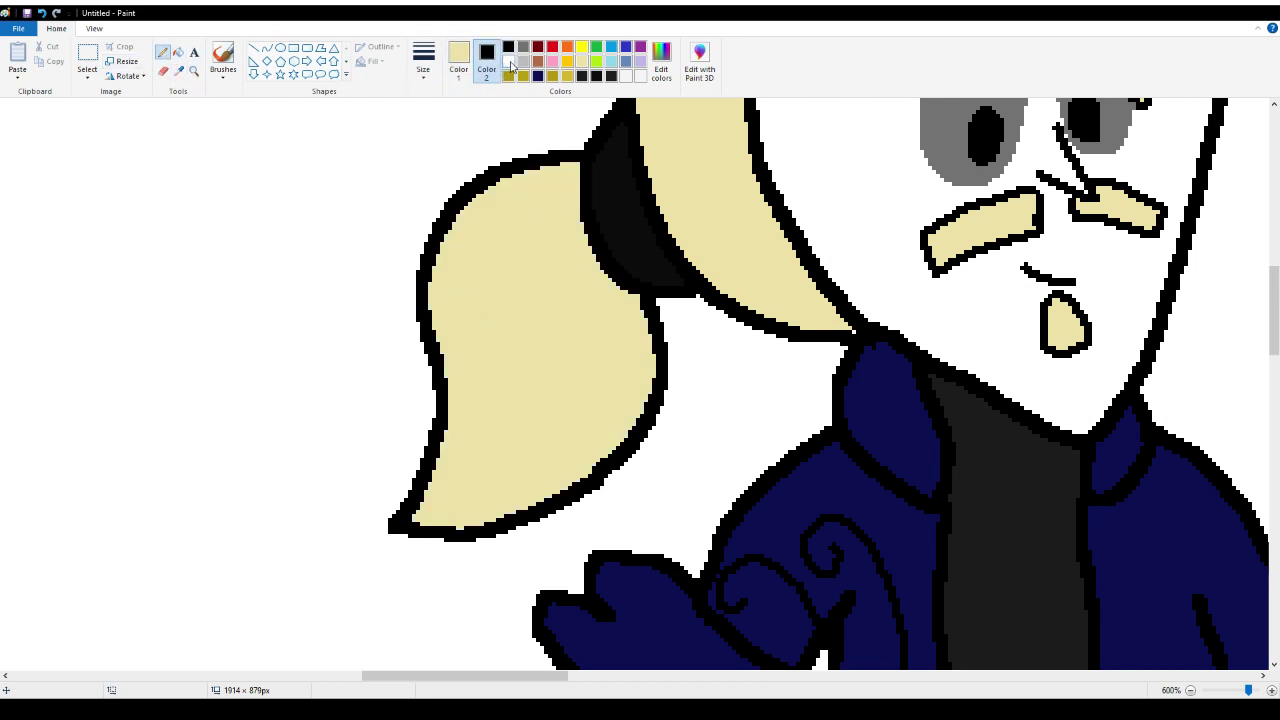
left_click(510, 62)
left_click(462, 55)
left_click(508, 46)
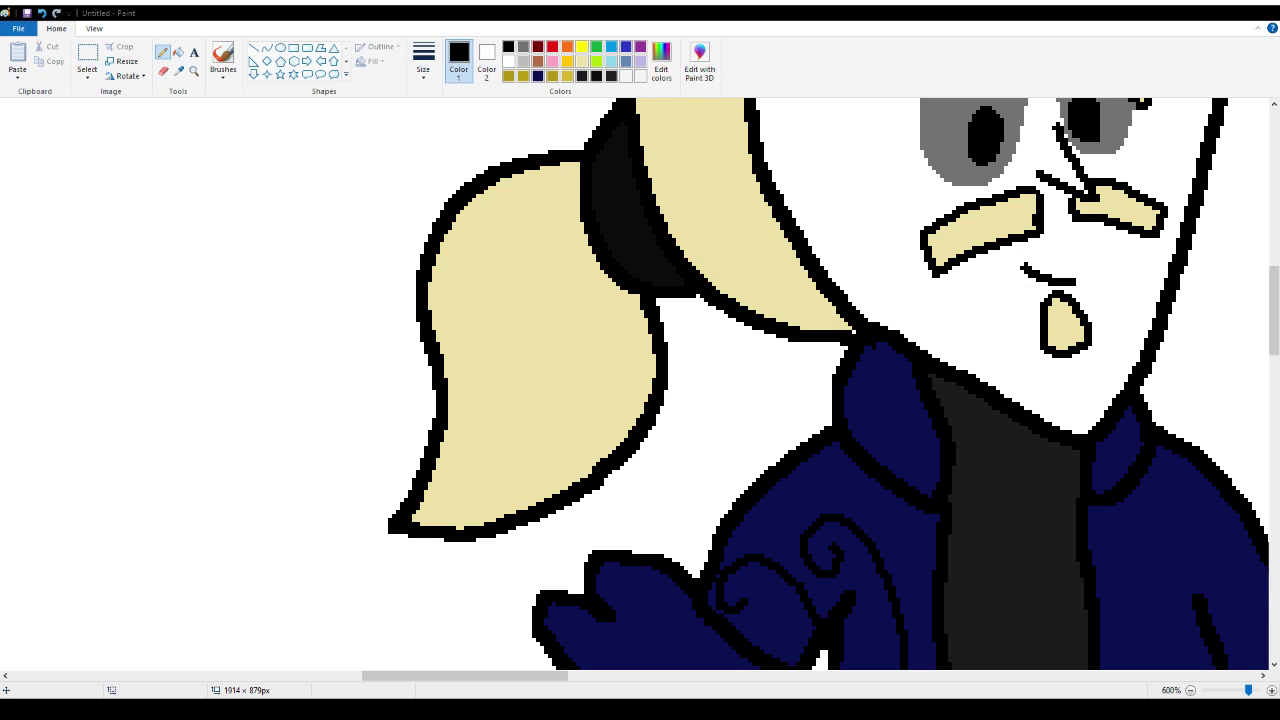
Erase the hair outline between the front spike and the forehead, and redraw it in black with a flatter slope
scroll(640, 380, "up", 5)
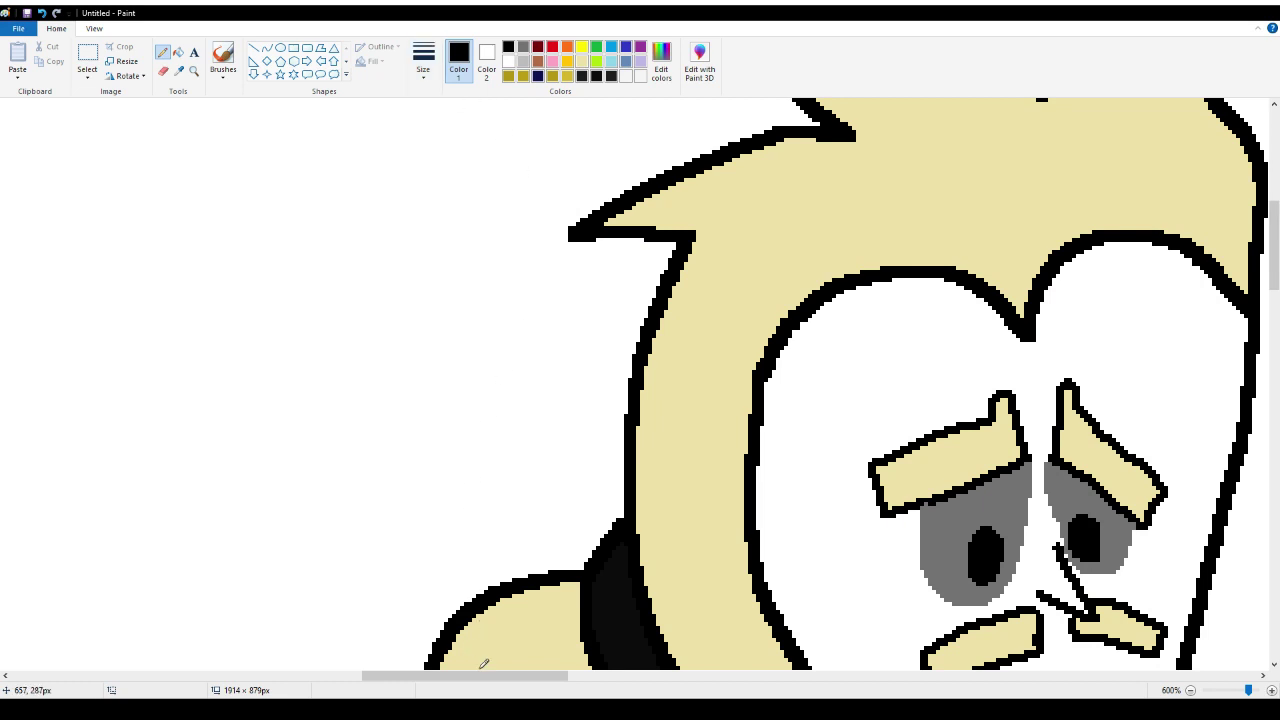
left_click_drag(484, 676, 572, 678)
scroll(515, 451, "up", 3)
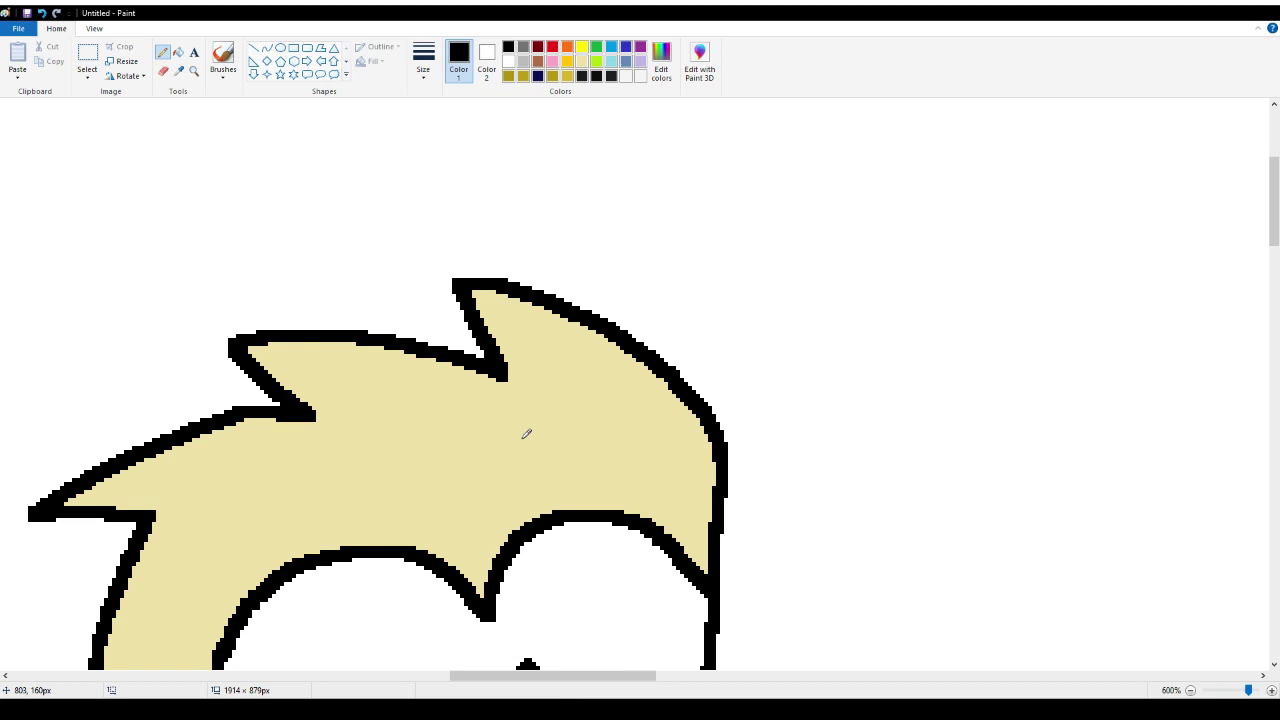
scroll(526, 430, "down", 2)
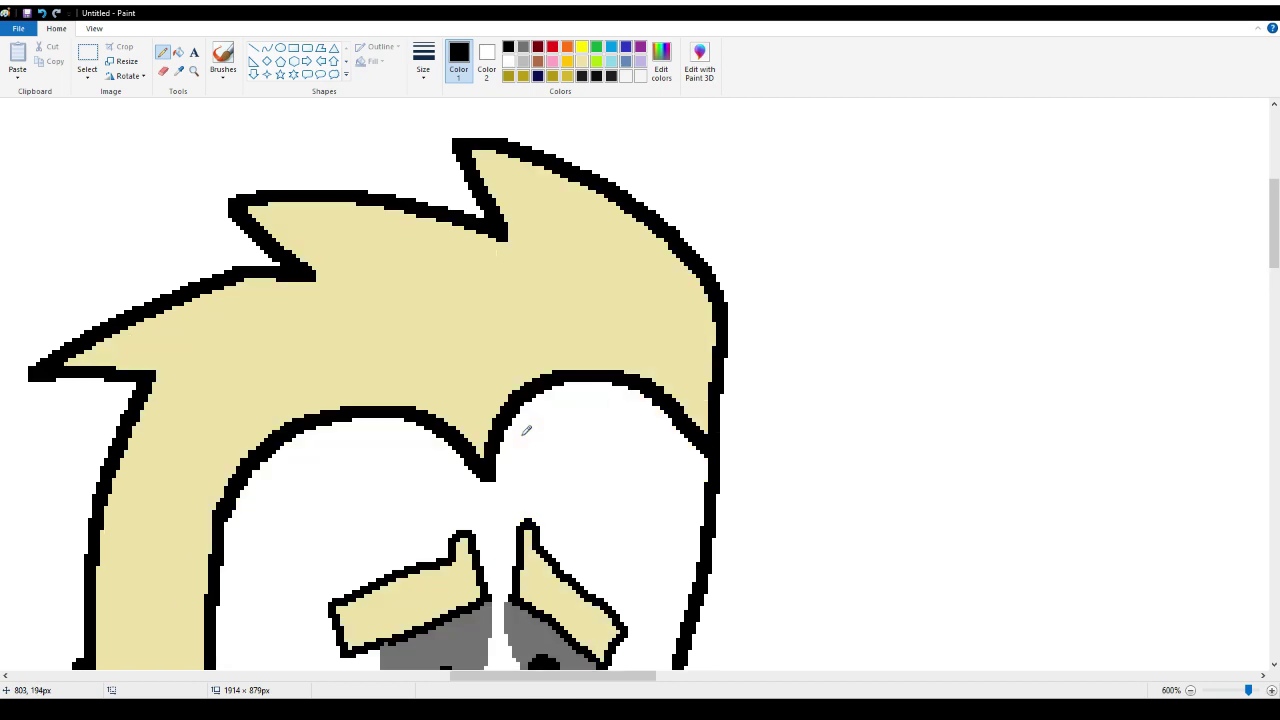
left_click(163, 71)
mouse_move(705, 330)
left_mouse_down()
mouse_move(711, 346)
mouse_move(703, 298)
mouse_move(671, 251)
mouse_move(592, 186)
left_mouse_up()
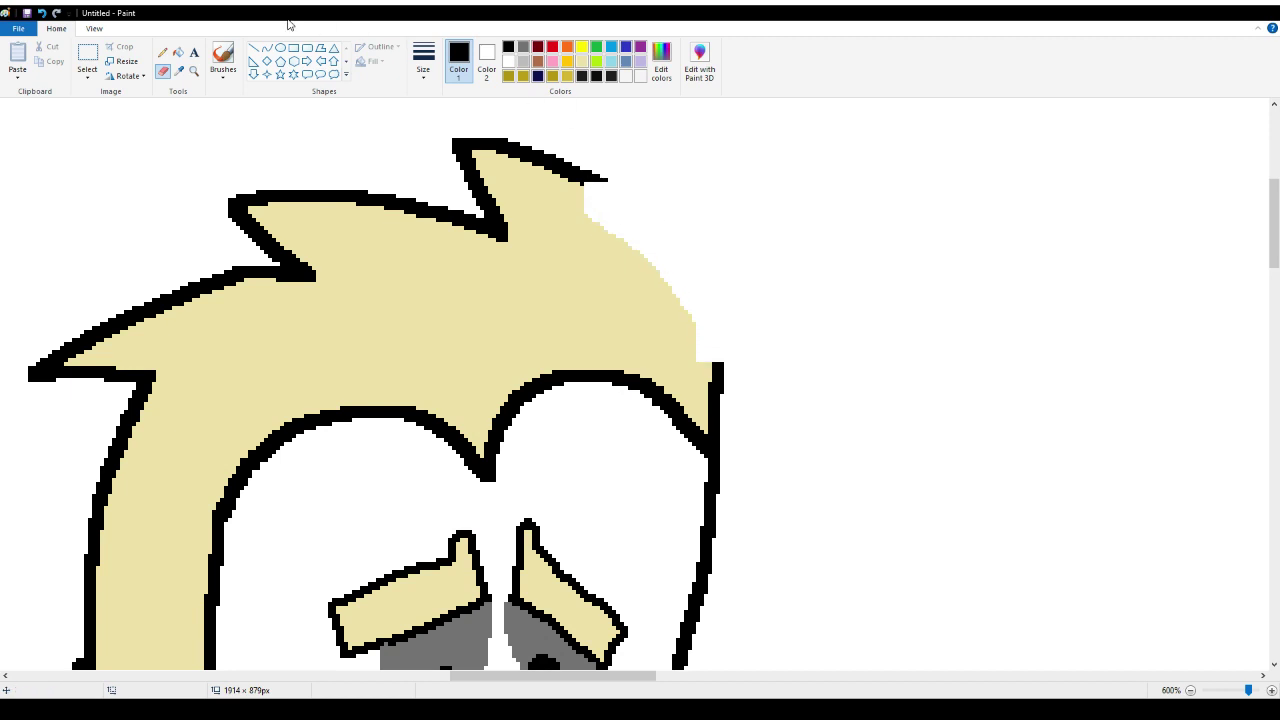
left_click(162, 56)
mouse_move(718, 360)
left_mouse_down()
mouse_move(645, 223)
mouse_move(582, 166)
left_mouse_up()
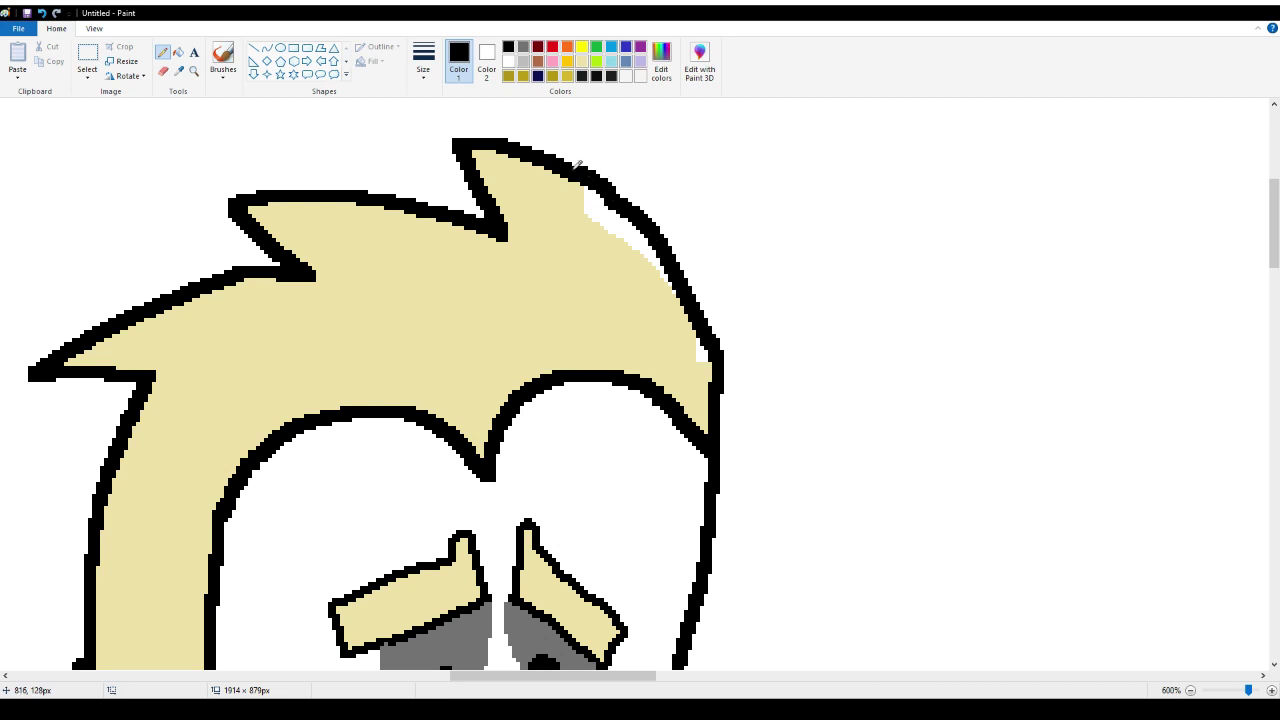
Fill the white gaps inside the redrawn hair outline with pale yellow sampled from the hair
left_click(178, 52)
left_click(179, 70)
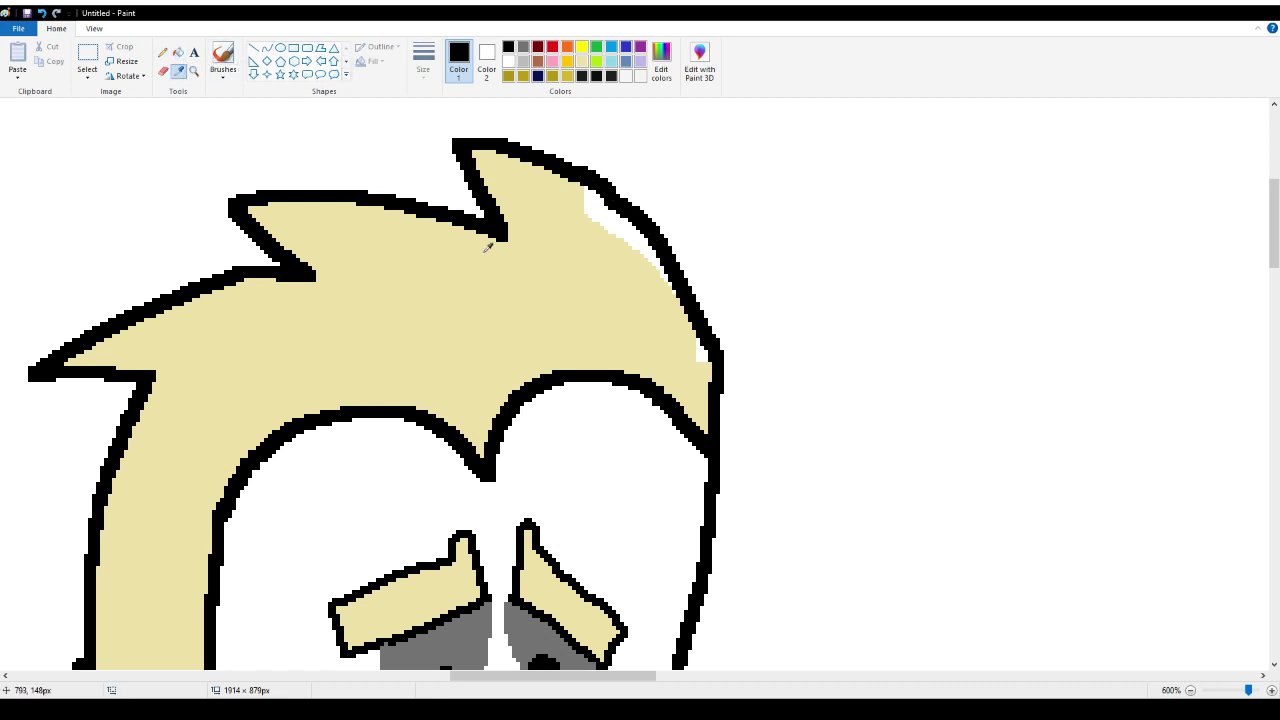
left_click(574, 242)
left_click(603, 216)
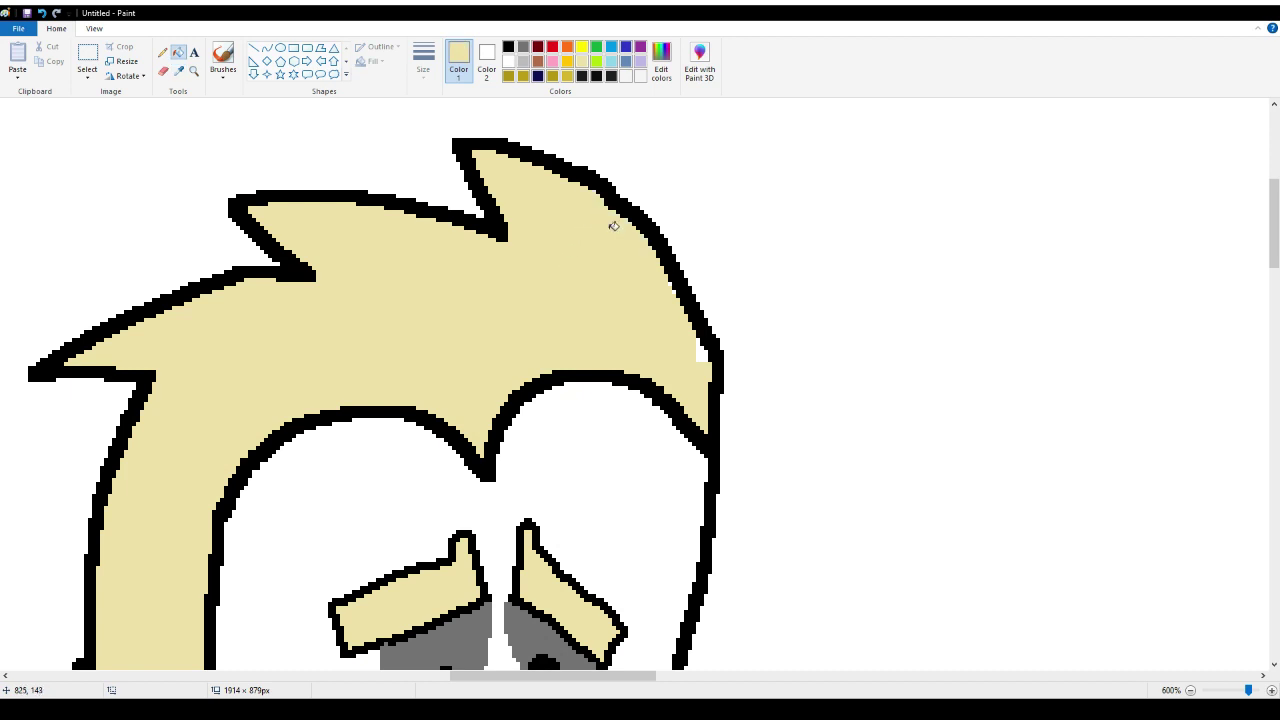
left_click(702, 350)
Draw thin black strand lines across the top of the hair with the Pencil
left_click(163, 52)
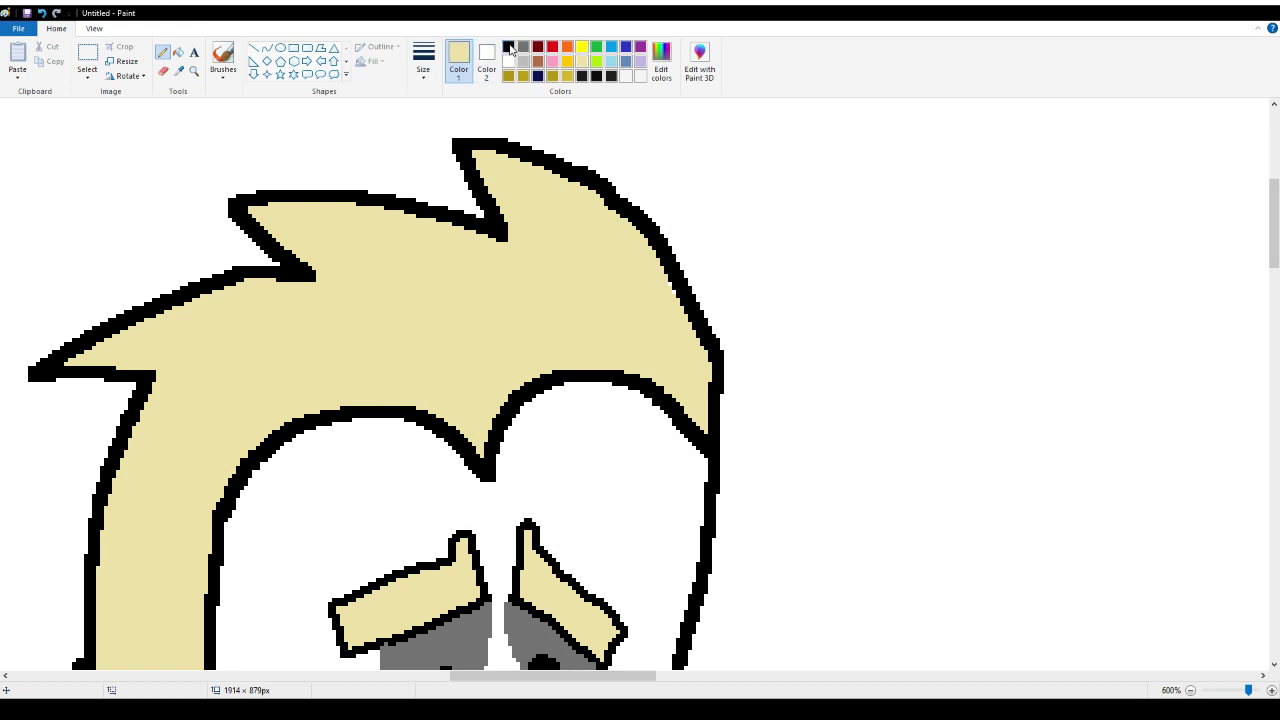
left_click(509, 47)
left_click(580, 62)
left_click(507, 49)
mouse_move(672, 289)
left_mouse_down()
mouse_move(602, 248)
mouse_move(620, 218)
mouse_move(526, 182)
mouse_move(605, 287)
mouse_move(378, 279)
mouse_move(463, 306)
left_mouse_up()
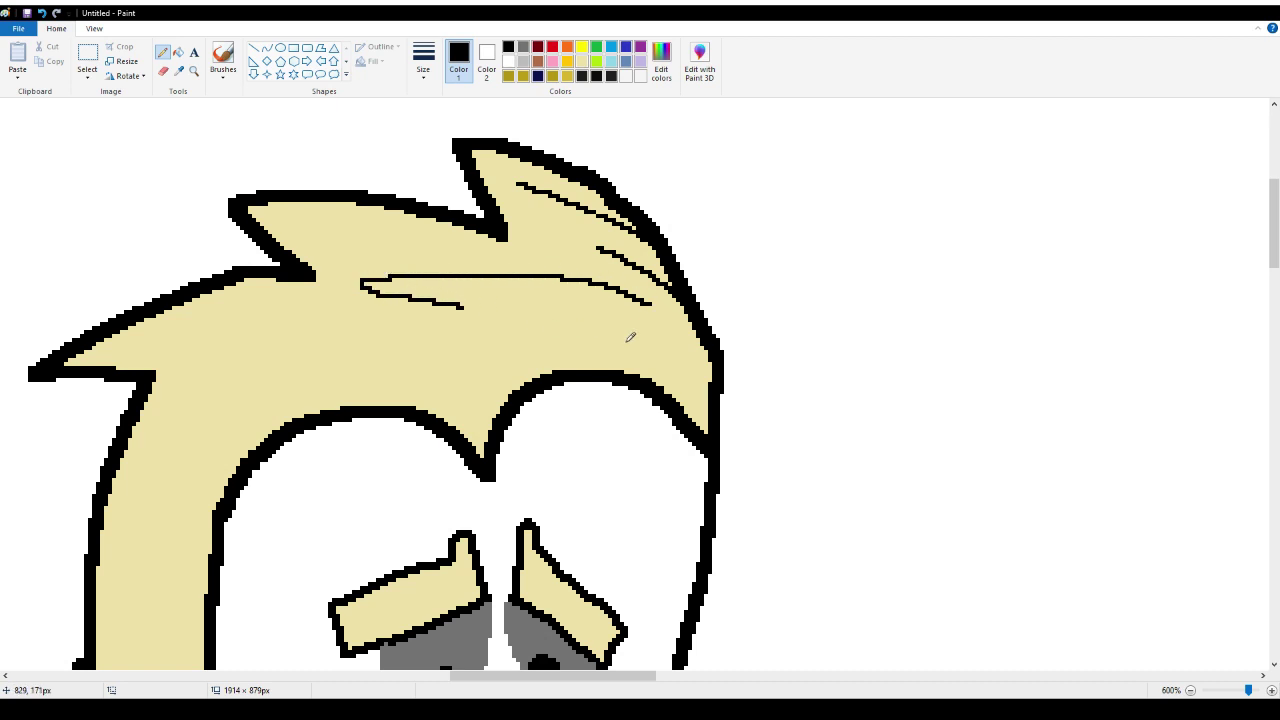
Draw long thin black strand lines from the crown above the forehead down toward the left temple
mouse_move(630, 337)
left_mouse_down()
mouse_move(549, 293)
mouse_move(313, 234)
left_mouse_up()
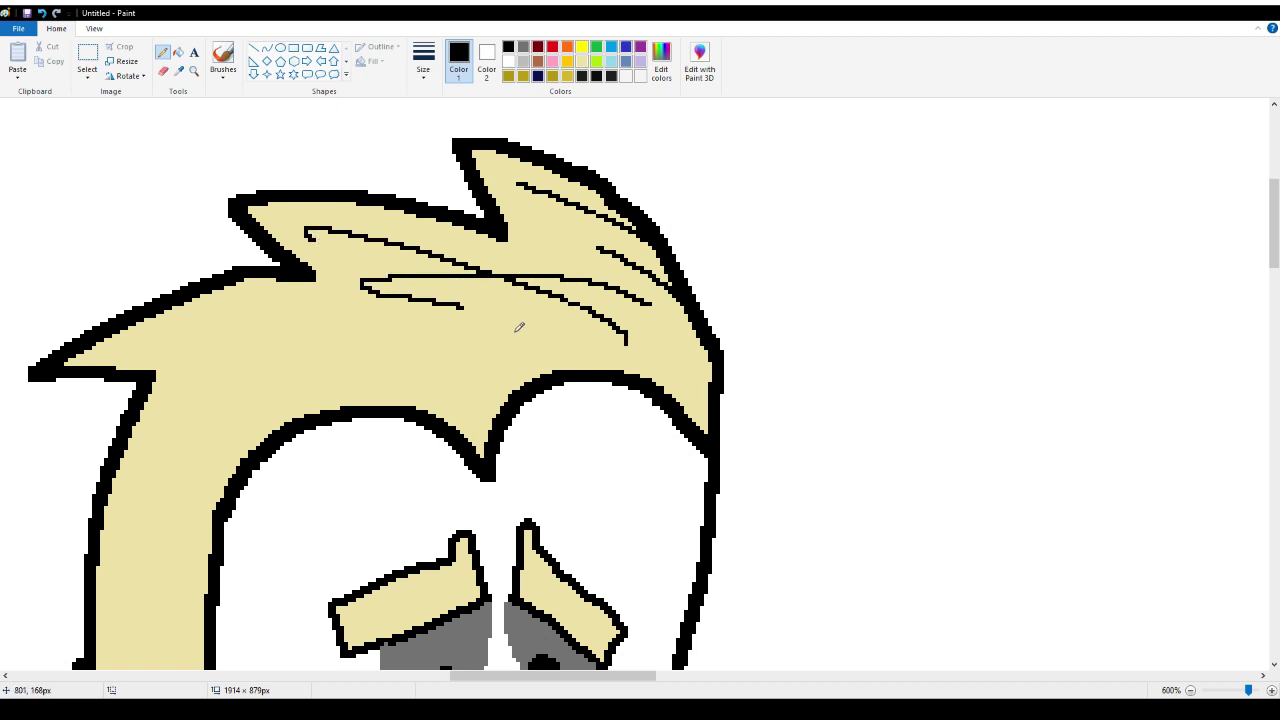
mouse_move(575, 338)
left_mouse_down()
mouse_move(357, 310)
mouse_move(197, 343)
left_mouse_up()
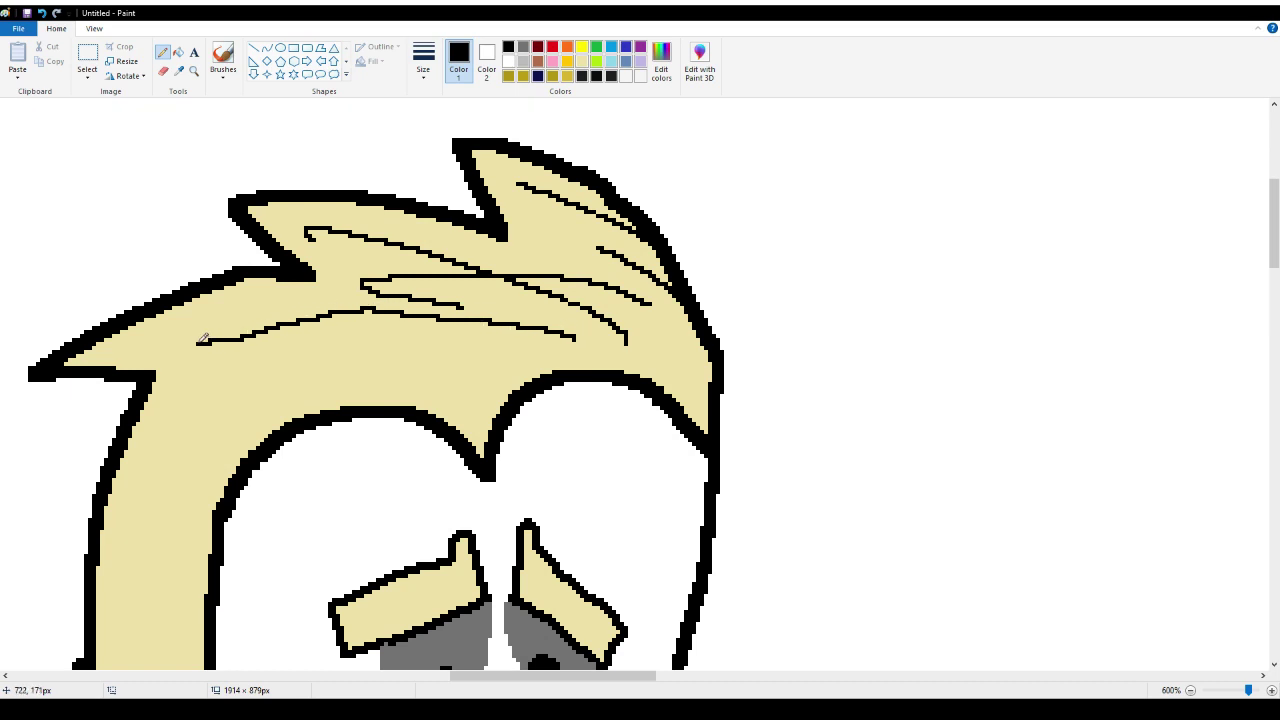
mouse_move(435, 349)
left_mouse_down()
mouse_move(330, 366)
mouse_move(224, 412)
left_mouse_up()
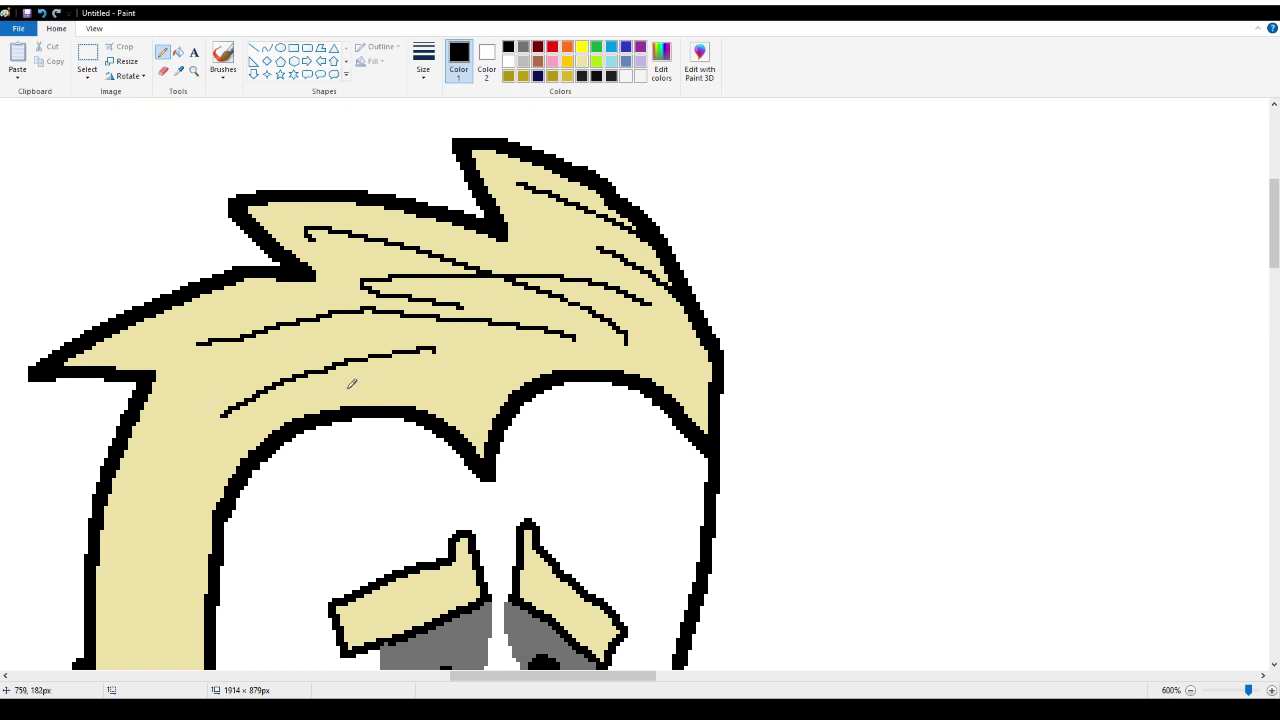
mouse_move(381, 369)
left_mouse_down()
mouse_move(270, 356)
mouse_move(177, 392)
left_mouse_up()
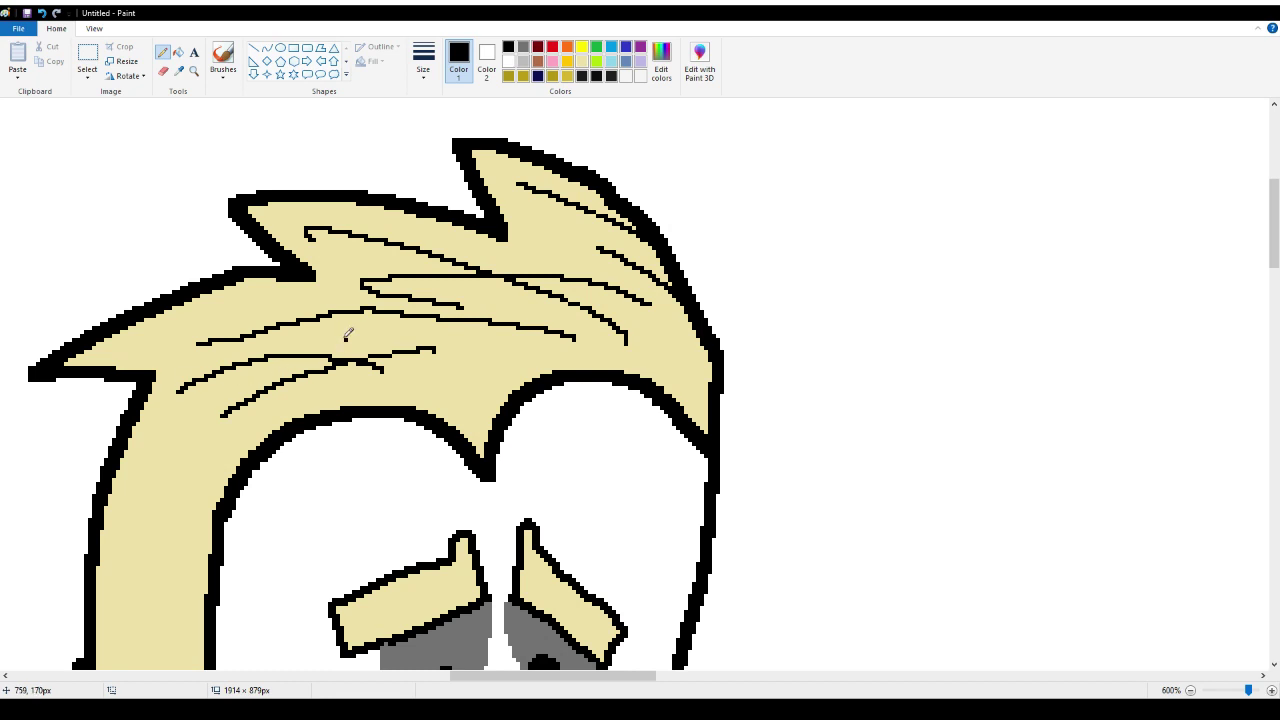
mouse_move(348, 333)
left_mouse_down()
mouse_move(277, 361)
mouse_move(145, 490)
left_mouse_up()
Draw thin black strand lines along the side hair between the temple and the collar
scroll(145, 490, "down", 3)
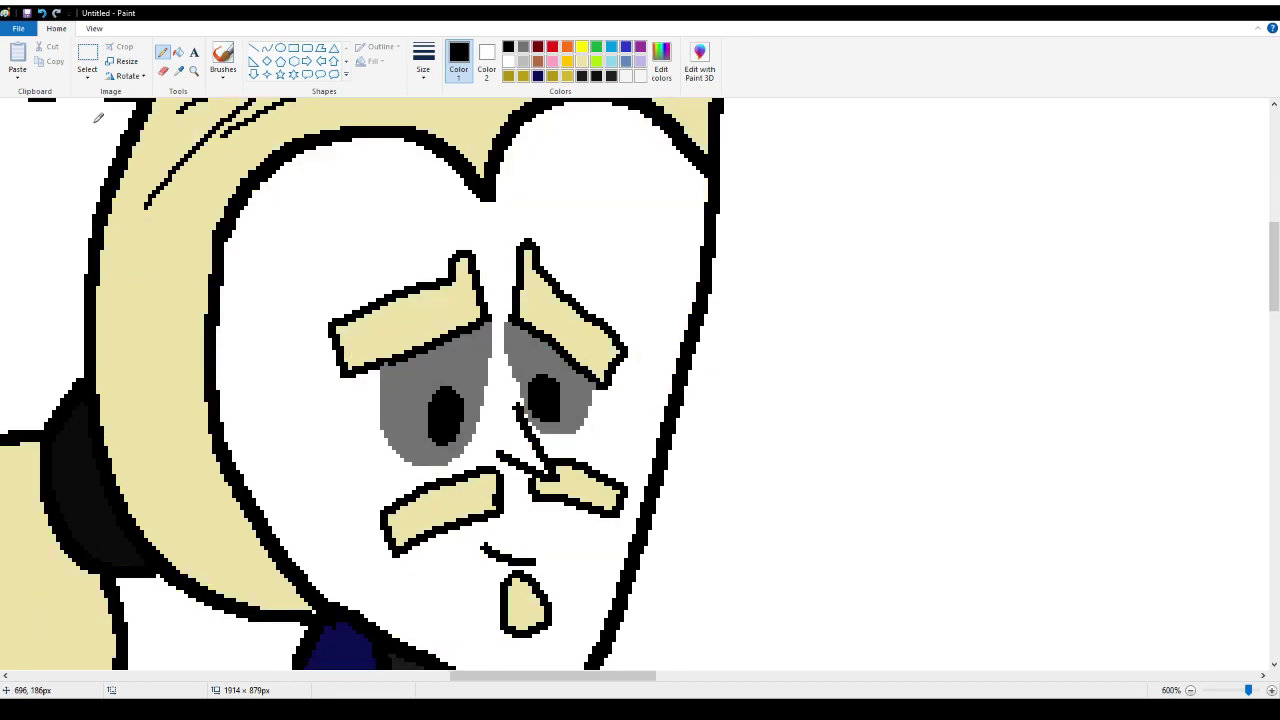
left_click_drag(268, 592, 141, 460)
mouse_move(297, 584)
left_mouse_down()
mouse_move(200, 513)
mouse_move(166, 420)
left_mouse_up()
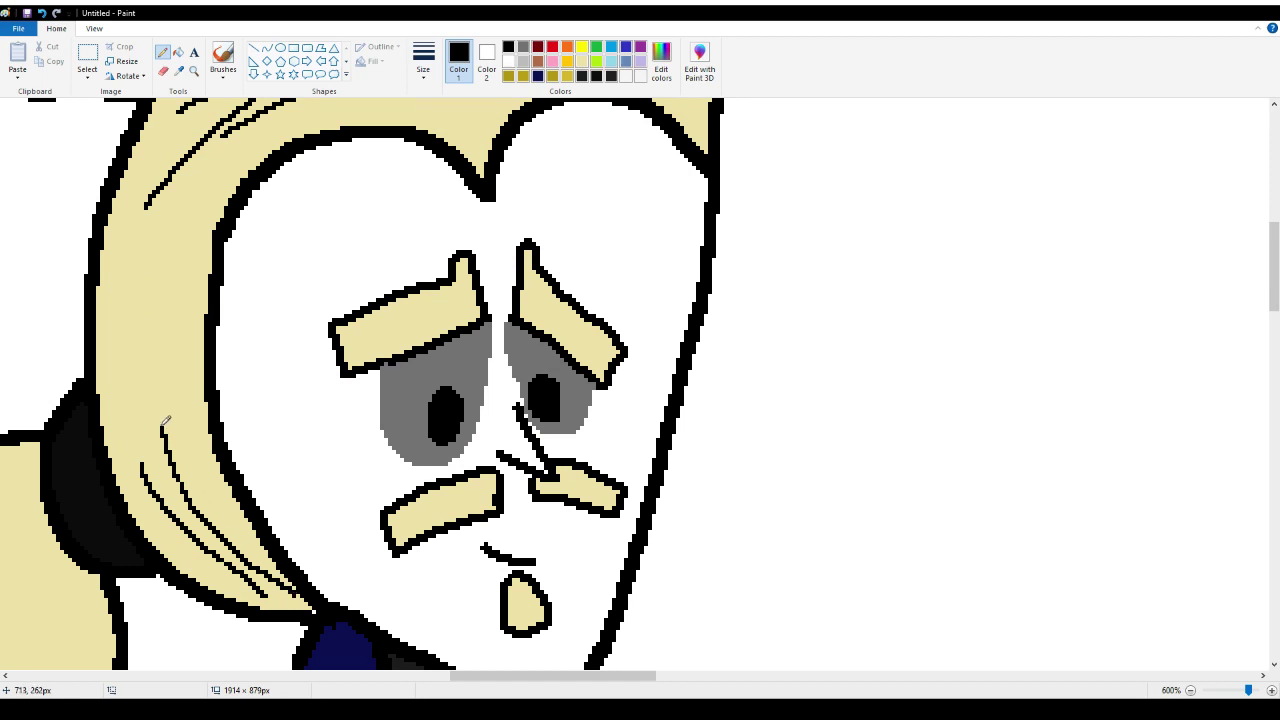
mouse_move(241, 171)
left_mouse_down()
mouse_move(190, 218)
mouse_move(150, 338)
left_mouse_up()
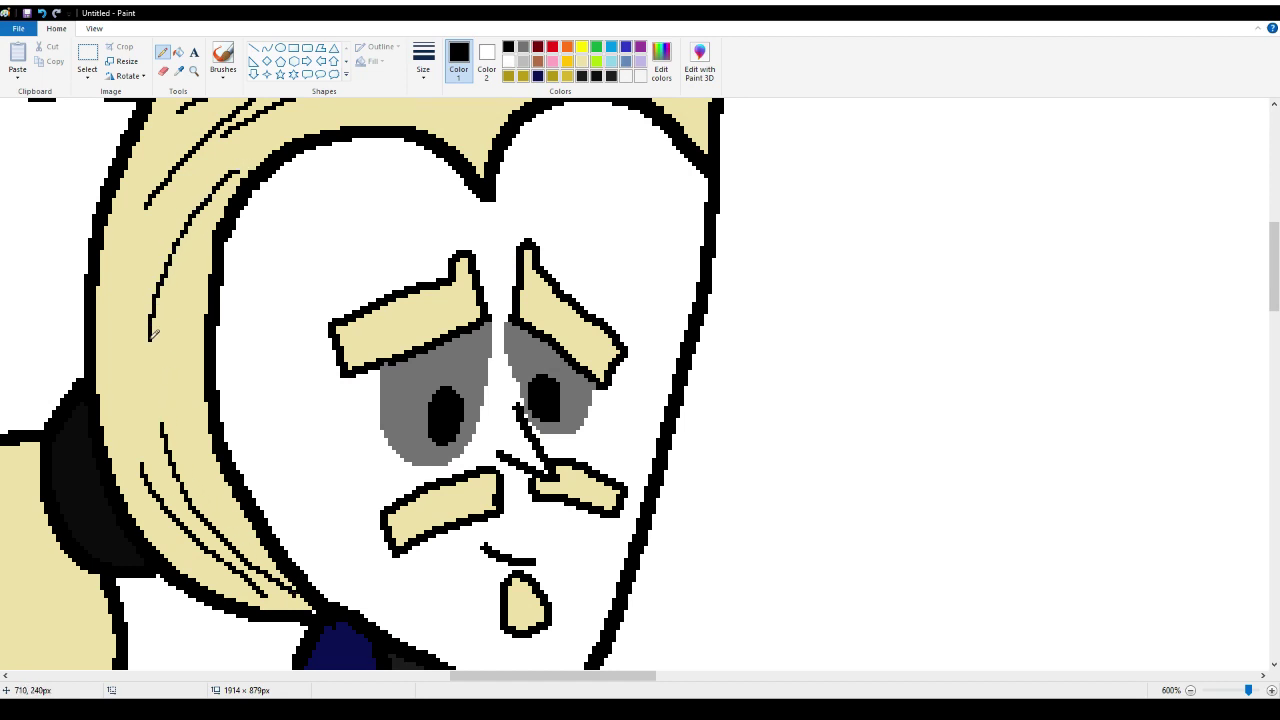
mouse_move(127, 455)
left_mouse_down()
mouse_move(113, 370)
mouse_move(122, 268)
mouse_move(140, 249)
mouse_move(190, 301)
mouse_move(203, 440)
mouse_move(224, 476)
left_mouse_up()
mouse_move(189, 567)
left_mouse_down()
mouse_move(157, 475)
mouse_move(170, 333)
left_mouse_up()
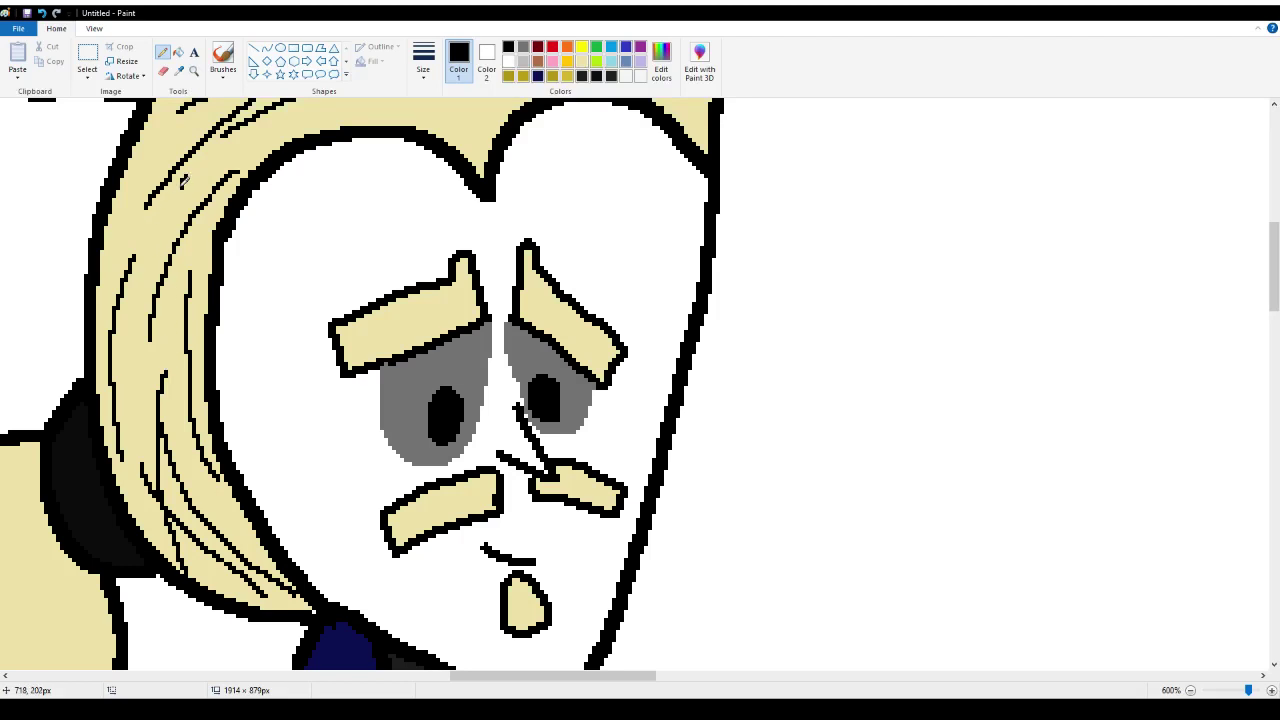
left_click_drag(183, 180, 150, 367)
mouse_move(146, 244)
left_mouse_down()
mouse_move(130, 299)
mouse_move(139, 410)
left_mouse_up()
Fill out the top hair with extra black strands above the forehead, along the crown and inside the front spikes
scroll(221, 287, "up", 5)
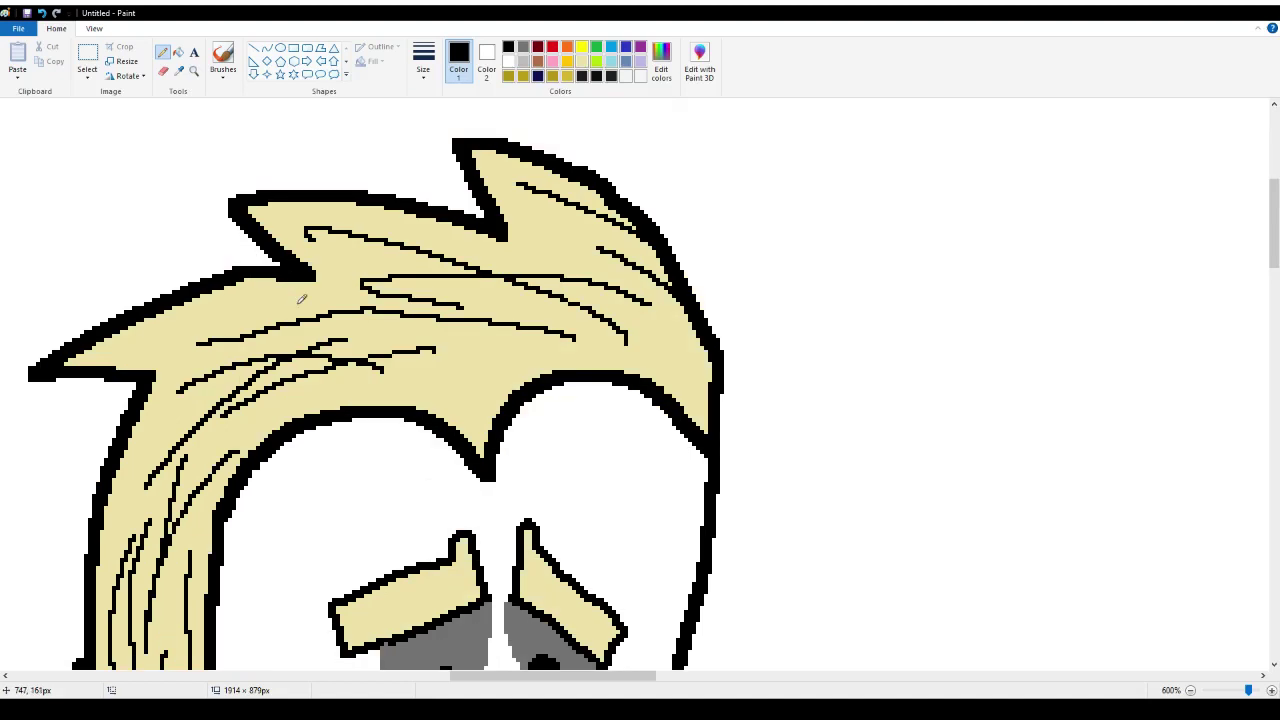
mouse_move(484, 428)
left_mouse_down()
mouse_move(347, 380)
mouse_move(283, 386)
mouse_move(255, 400)
left_mouse_up()
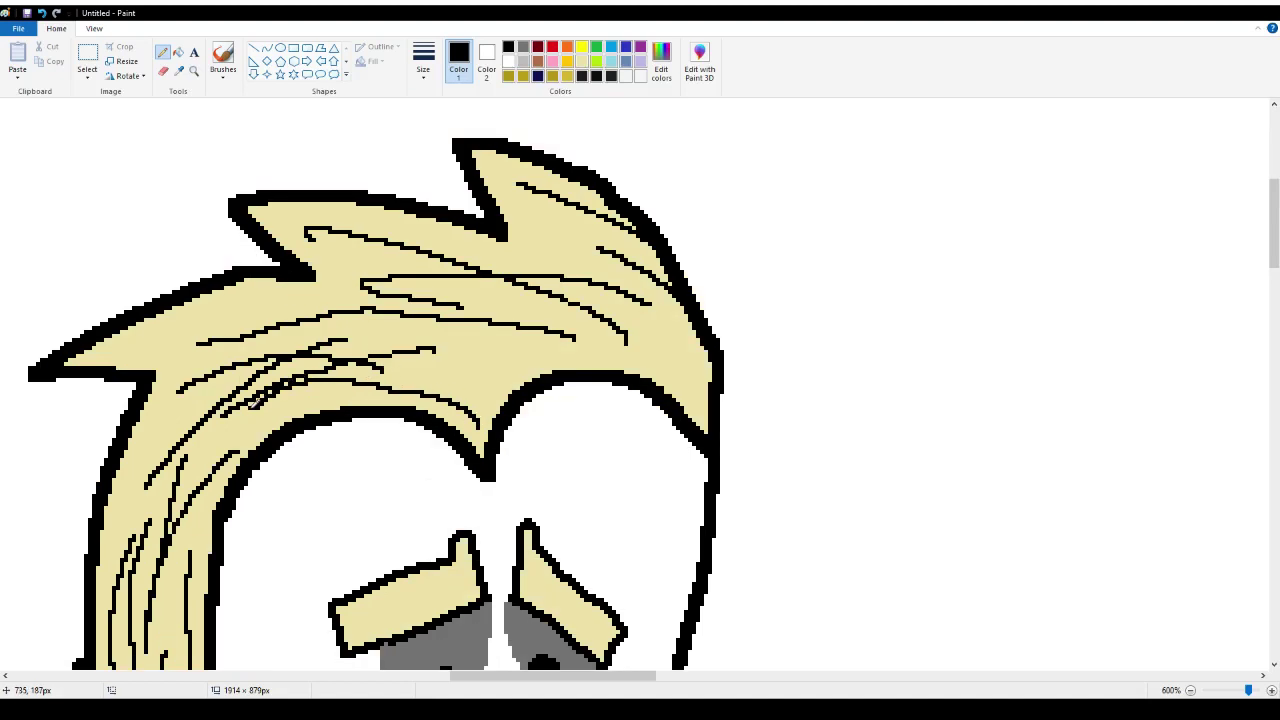
mouse_move(477, 372)
left_mouse_down()
mouse_move(470, 358)
mouse_move(345, 338)
mouse_move(240, 336)
left_mouse_up()
mouse_move(684, 390)
left_mouse_down()
mouse_move(672, 372)
mouse_move(500, 320)
mouse_move(389, 330)
left_mouse_up()
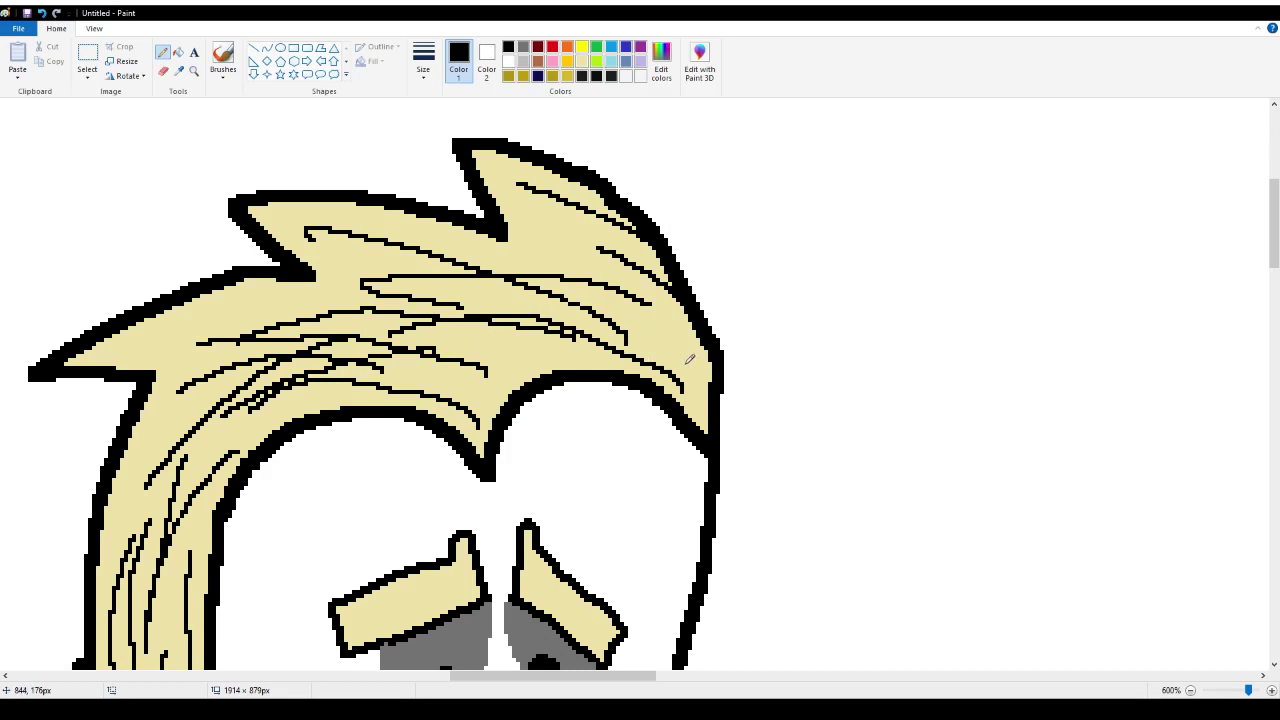
mouse_move(689, 358)
left_mouse_down()
mouse_move(644, 330)
mouse_move(493, 302)
left_mouse_up()
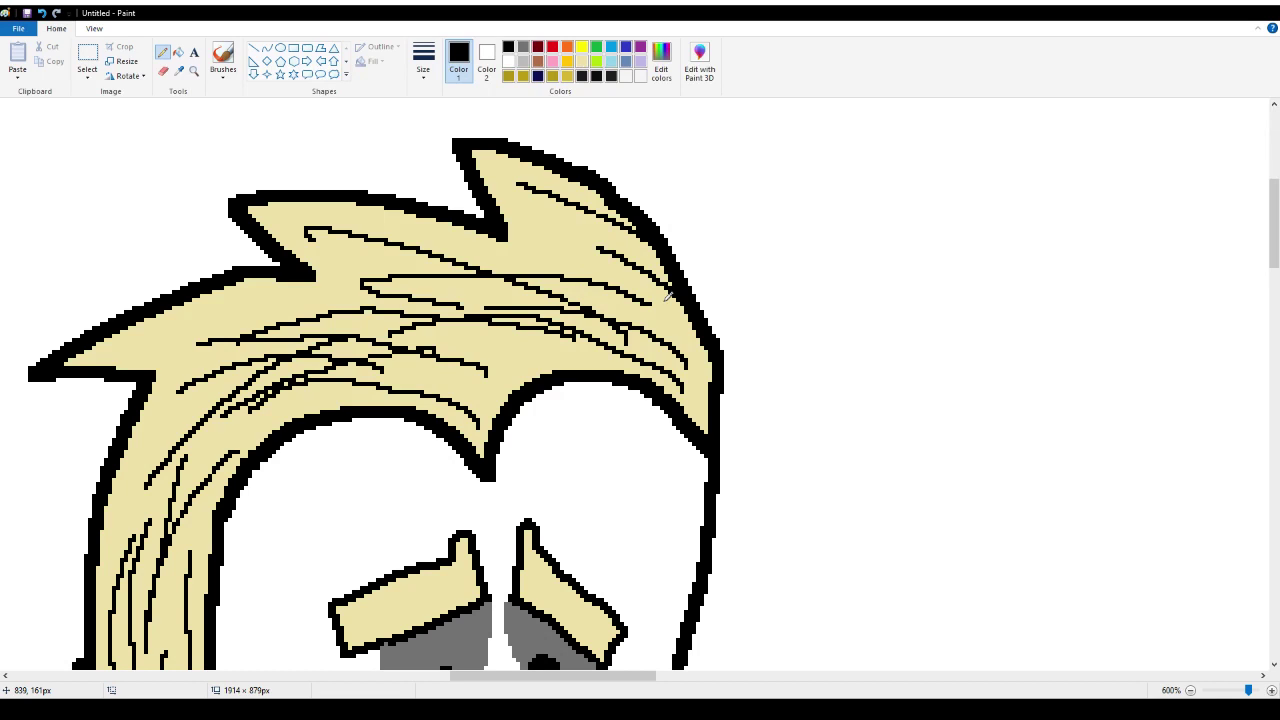
mouse_move(668, 296)
left_mouse_down()
mouse_move(549, 257)
mouse_move(300, 212)
left_mouse_up()
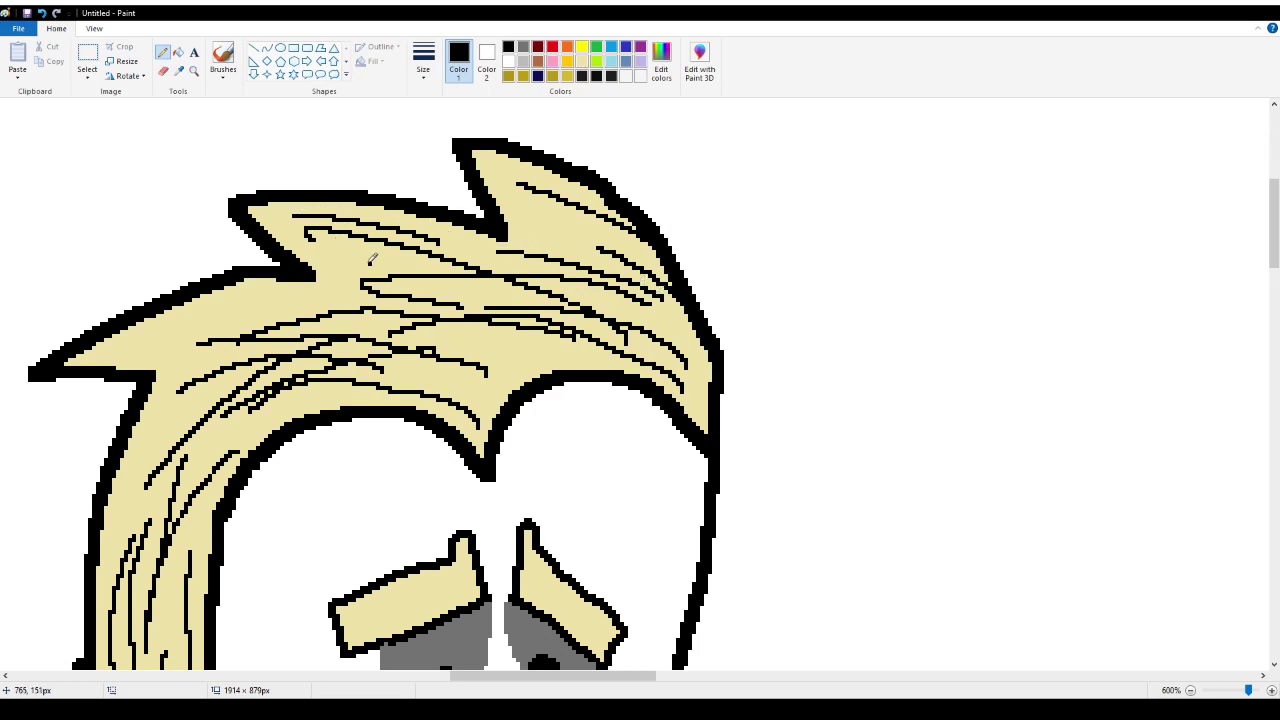
left_click_drag(369, 262, 313, 240)
mouse_move(350, 296)
left_mouse_down()
mouse_move(255, 291)
mouse_move(113, 355)
left_mouse_up()
mouse_move(246, 318)
left_mouse_down()
mouse_move(228, 306)
mouse_move(142, 356)
left_mouse_up()
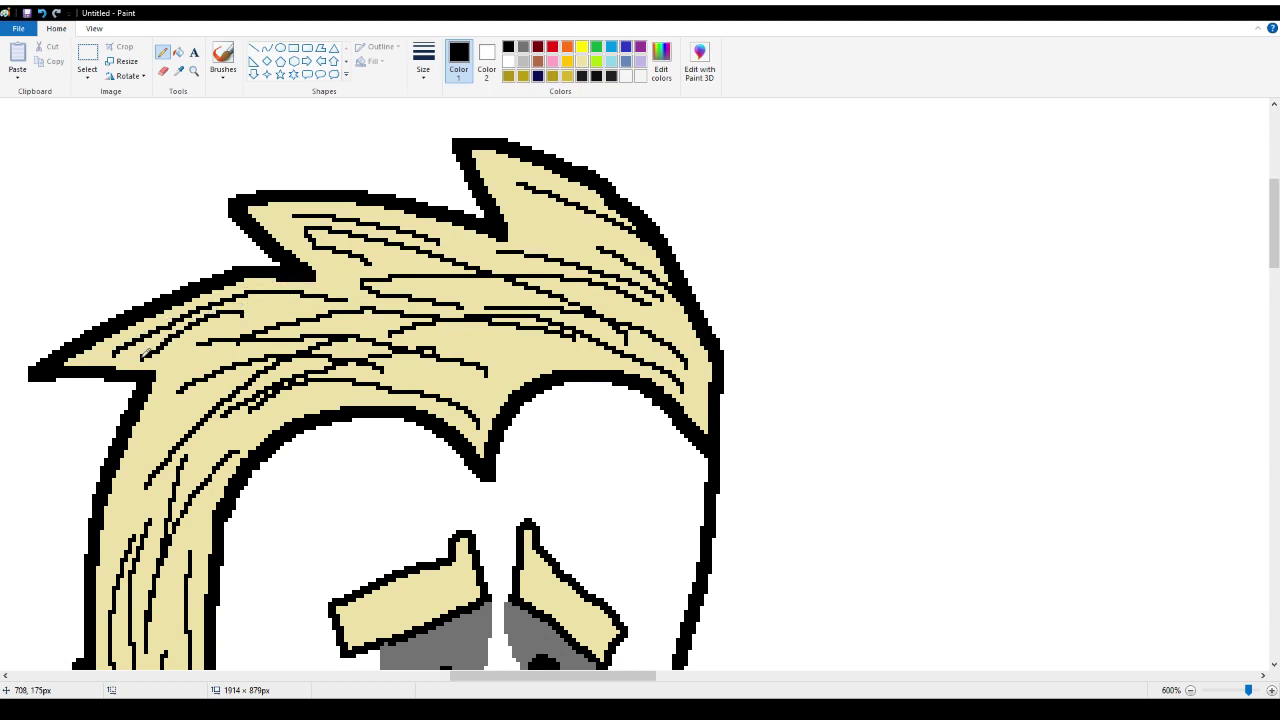
Draw curved thin black strand lines down the ponytail from the hair tie to its tip
scroll(200, 358, "down", 3)
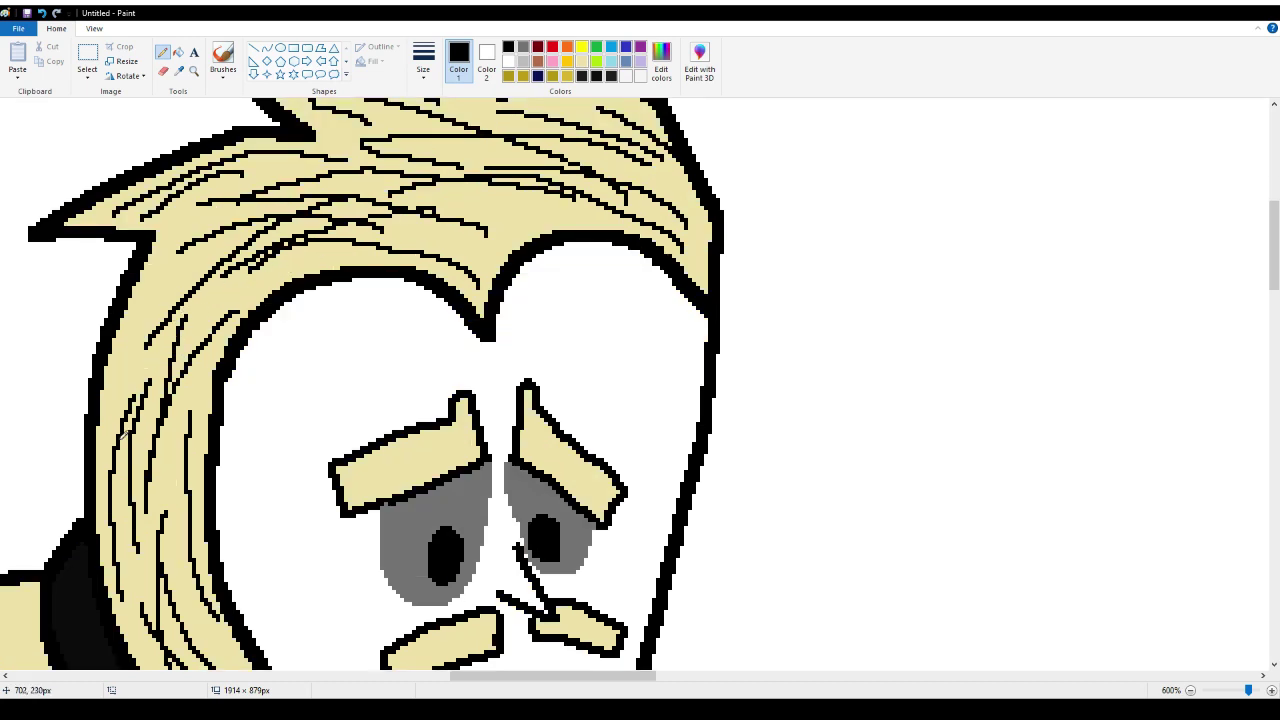
left_click_drag(489, 677, 423, 677)
scroll(455, 600, "down", 6)
scroll(452, 580, "down", 3)
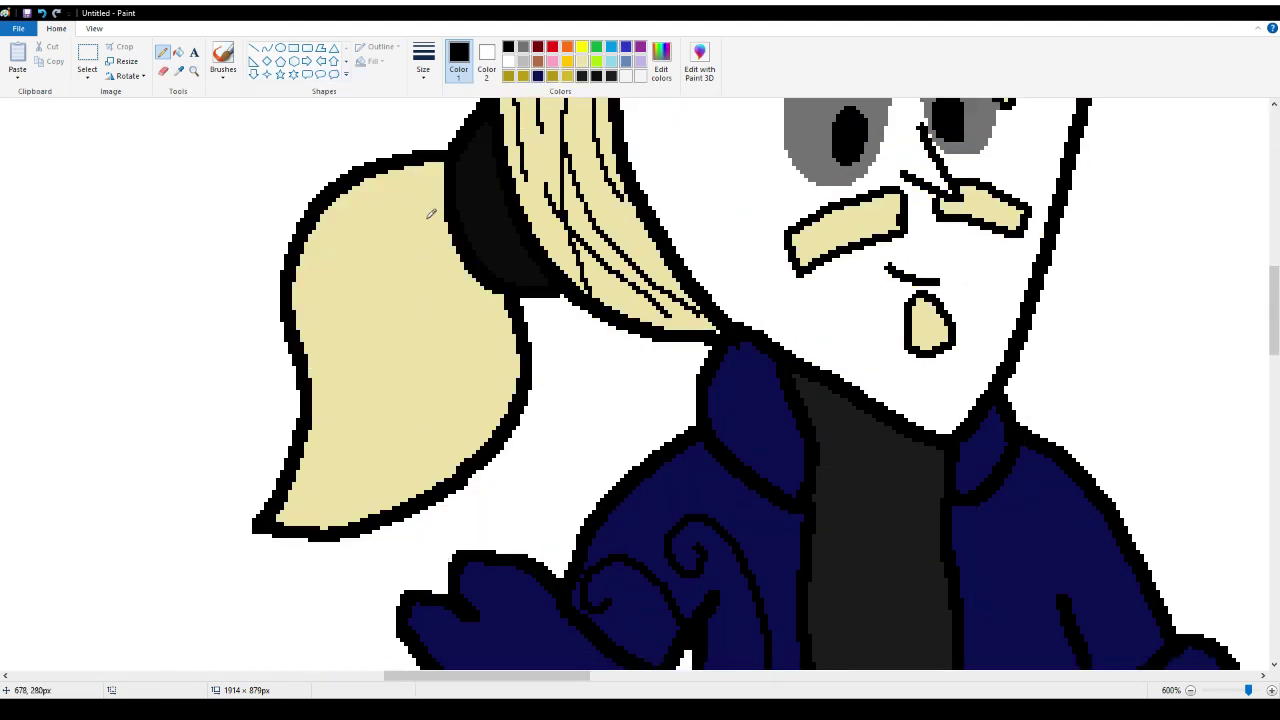
mouse_move(436, 170)
left_mouse_down()
mouse_move(344, 231)
mouse_move(329, 276)
mouse_move(338, 439)
mouse_move(298, 496)
left_mouse_up()
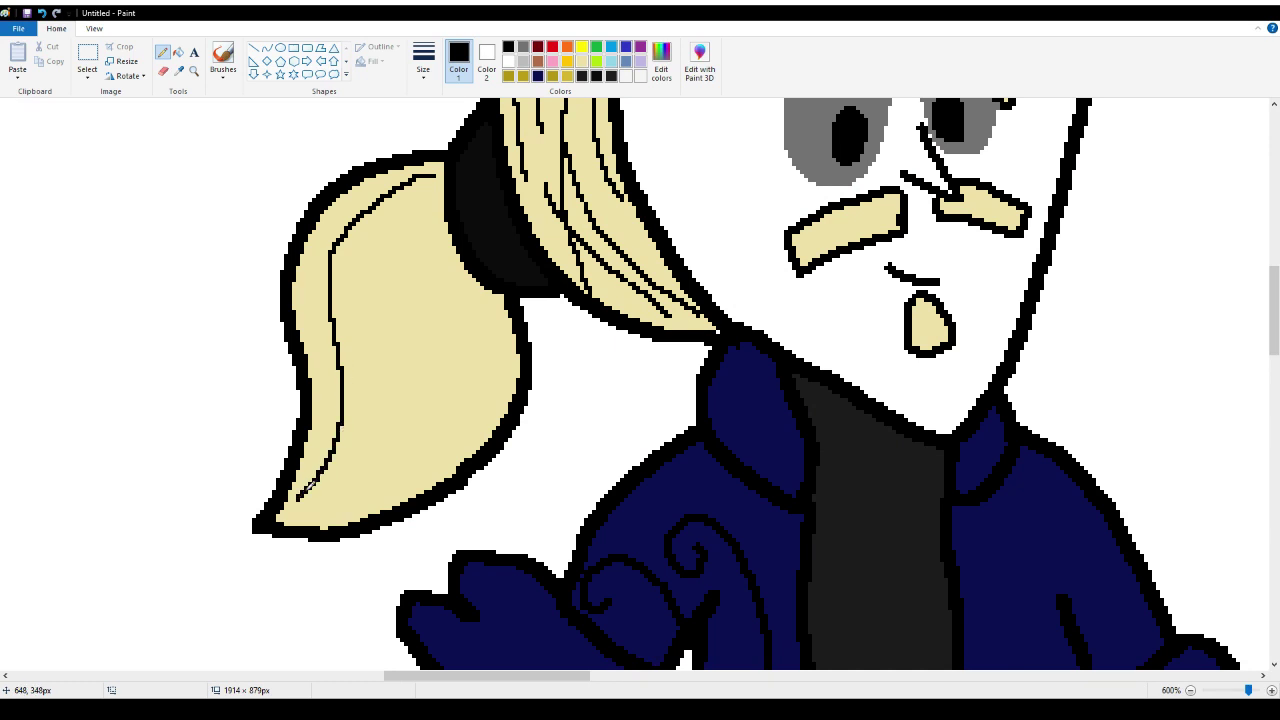
mouse_move(434, 190)
left_mouse_down()
mouse_move(398, 216)
mouse_move(352, 306)
mouse_move(357, 412)
mouse_move(337, 486)
mouse_move(303, 512)
left_mouse_up()
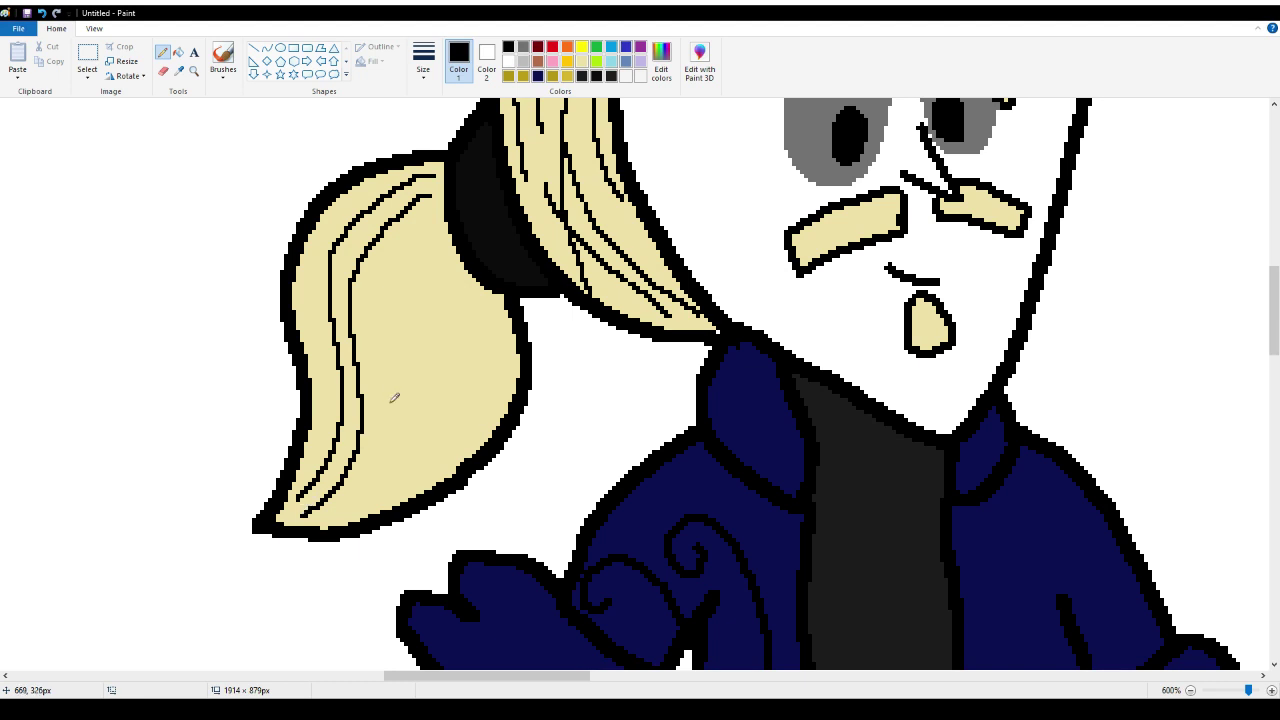
mouse_move(489, 300)
left_mouse_down()
mouse_move(490, 367)
mouse_move(470, 420)
mouse_move(343, 510)
left_mouse_up()
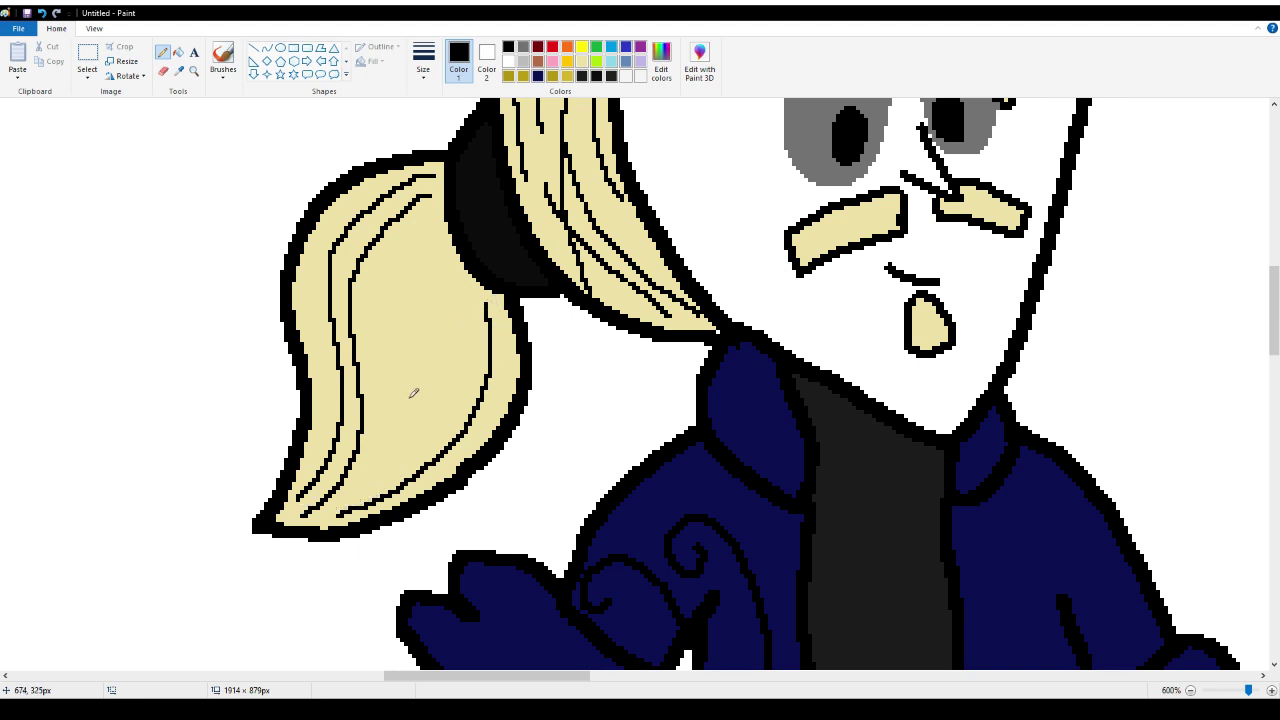
mouse_move(475, 302)
left_mouse_down()
mouse_move(446, 404)
mouse_move(414, 451)
mouse_move(303, 521)
left_mouse_up()
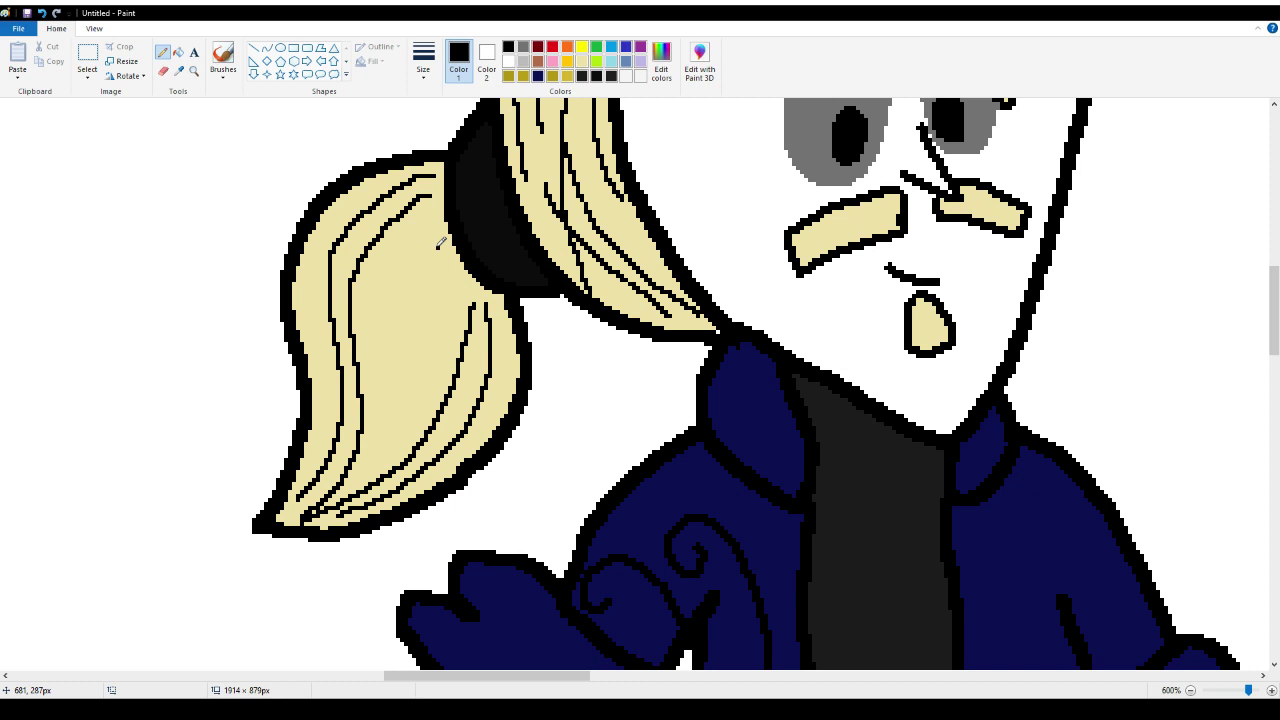
left_click_drag(439, 249, 362, 472)
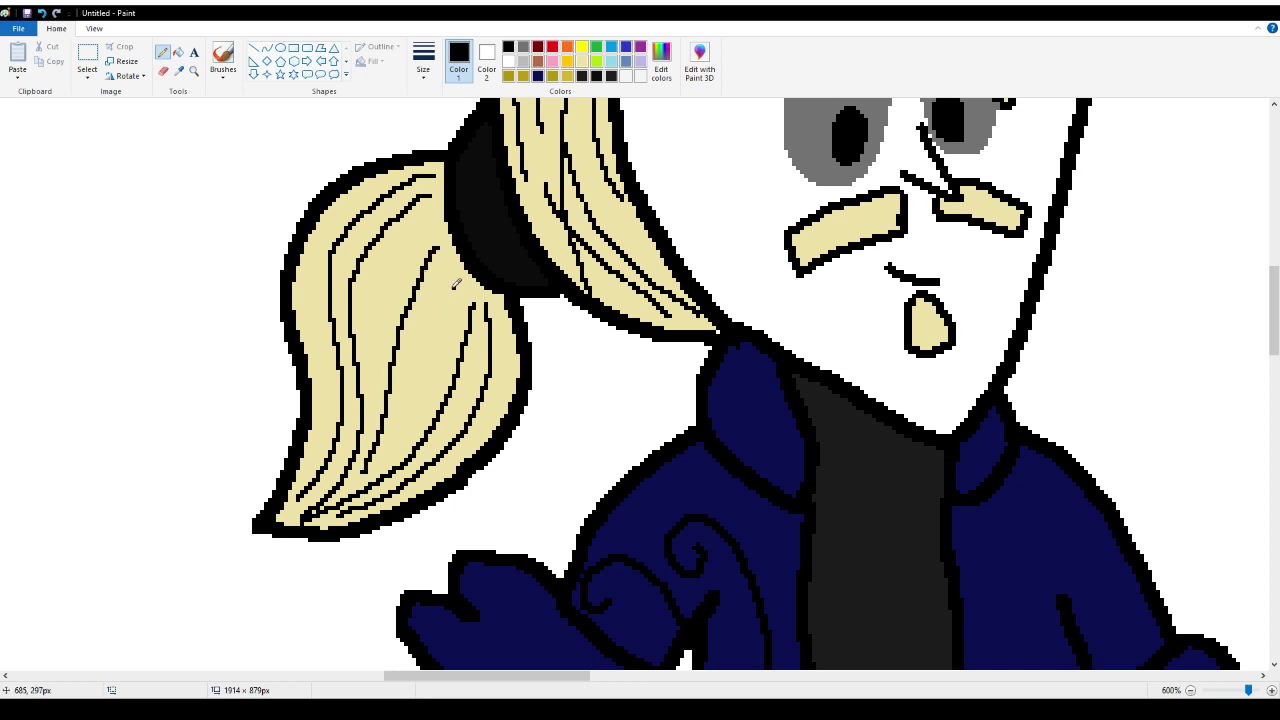
left_click_drag(456, 284, 397, 445)
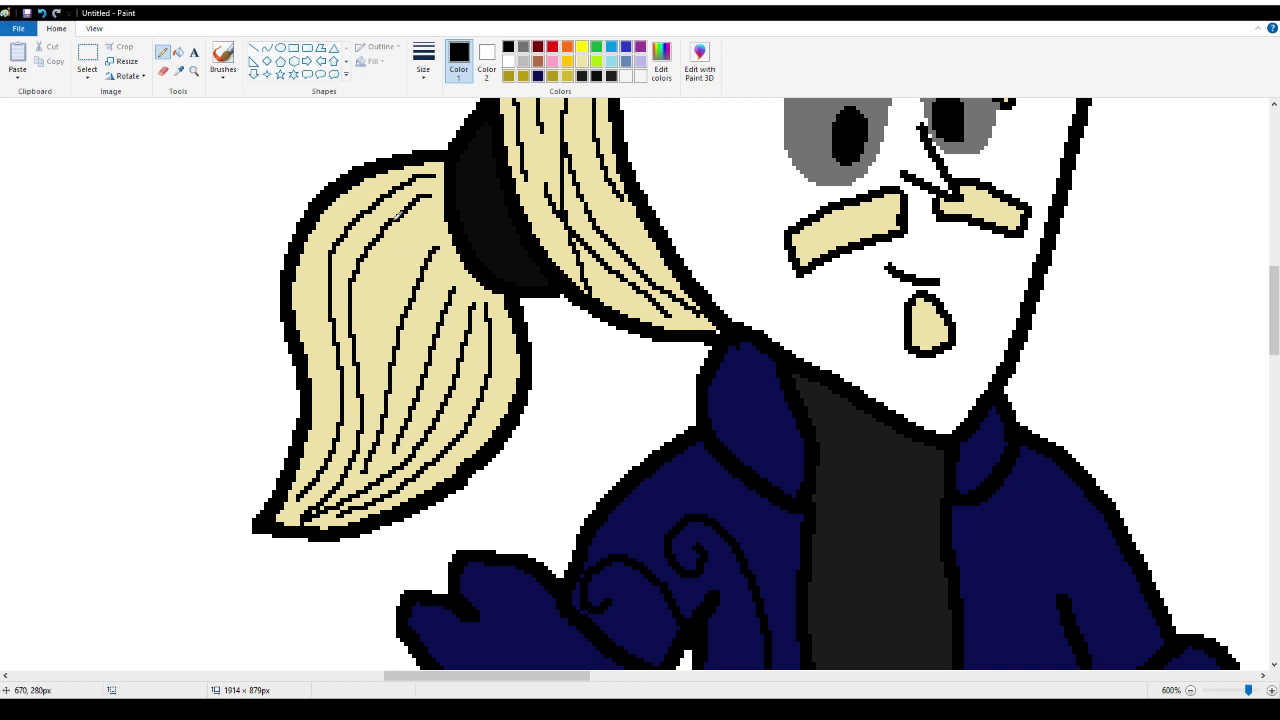
mouse_move(391, 181)
left_mouse_down()
mouse_move(346, 245)
mouse_move(321, 423)
left_mouse_up()
mouse_move(502, 338)
left_mouse_down()
mouse_move(454, 423)
mouse_move(314, 494)
left_mouse_up()
mouse_move(446, 238)
left_mouse_down()
mouse_move(384, 318)
mouse_move(330, 478)
left_mouse_up()
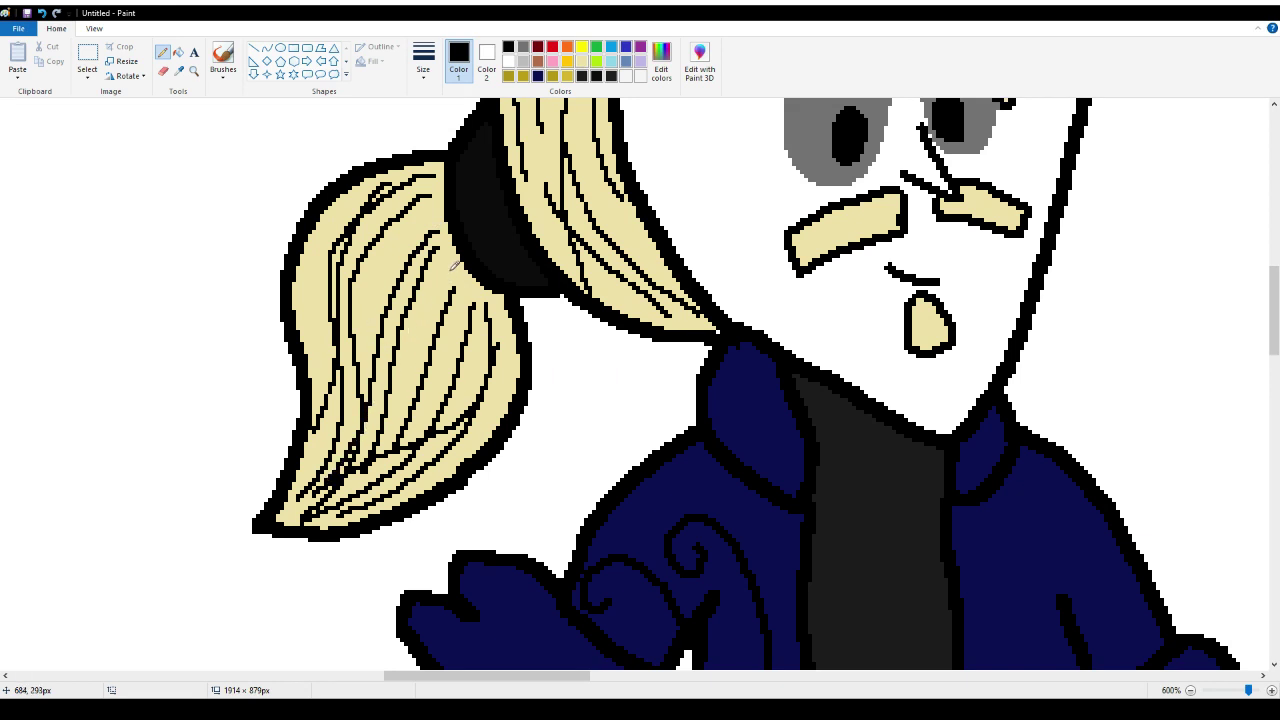
left_click_drag(451, 268, 370, 480)
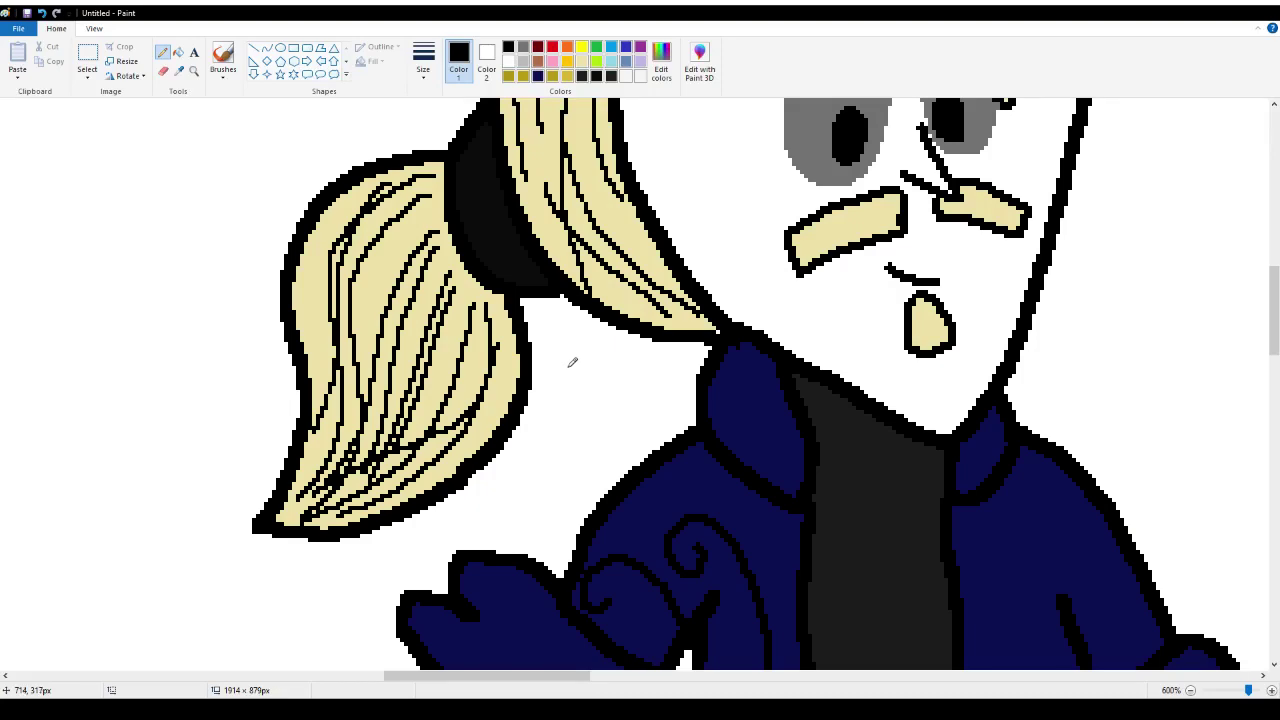
Draw black pocket outlines on both front panels of the blue coat, undoing and redrawing the first attempt at the right pocket
scroll(568, 357, "down", 3)
left_click_drag(580, 676, 651, 675)
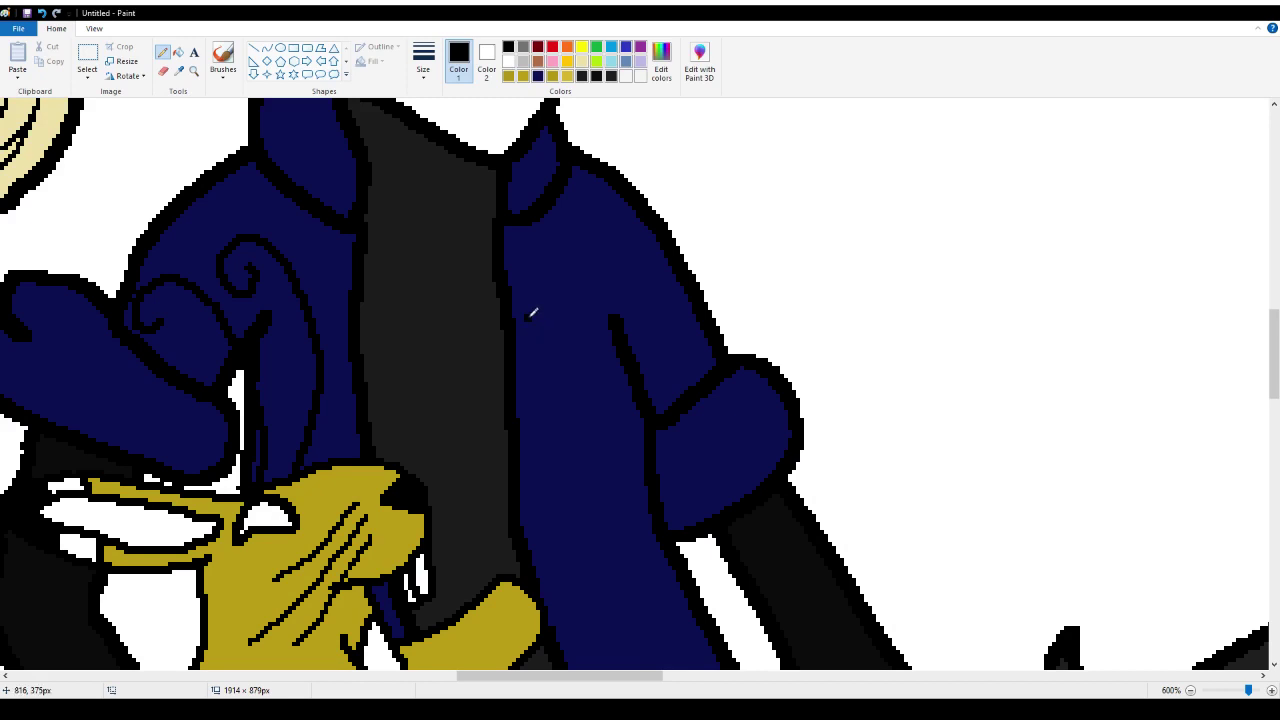
mouse_move(527, 318)
left_mouse_down()
mouse_move(599, 306)
mouse_move(615, 353)
mouse_move(618, 397)
mouse_move(590, 443)
mouse_move(535, 423)
mouse_move(525, 322)
left_mouse_up()
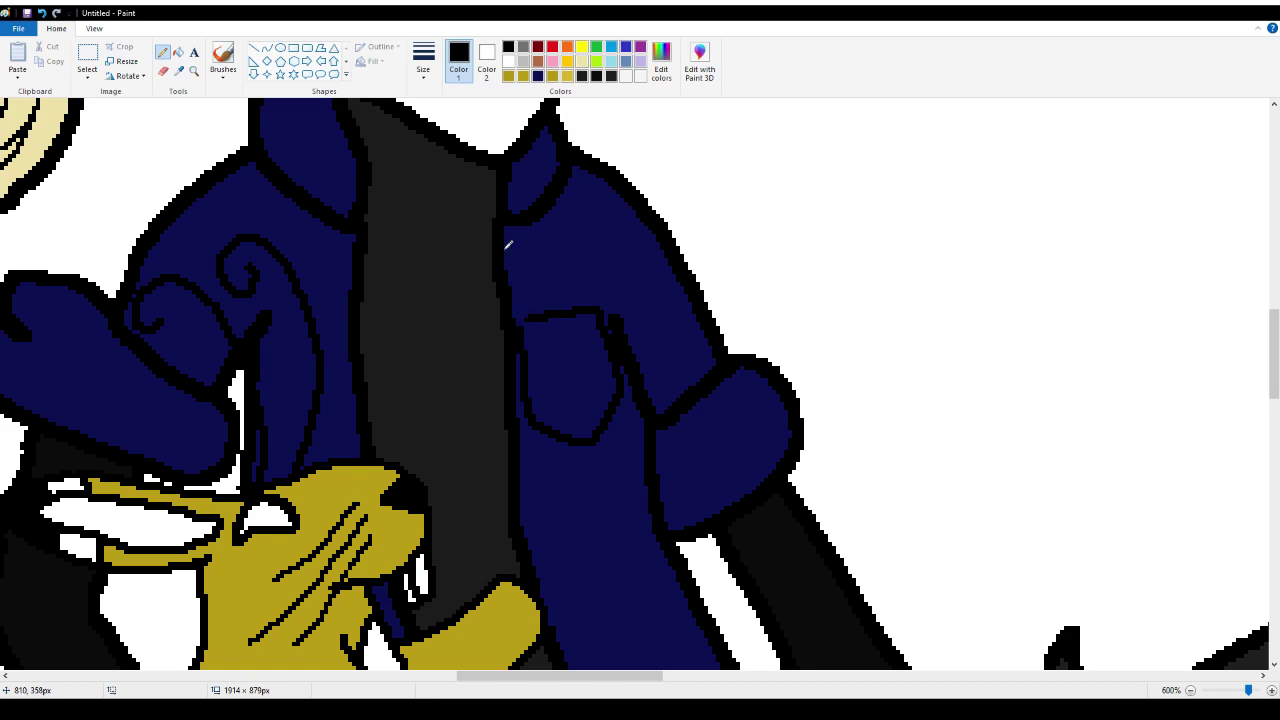
left_click(43, 13)
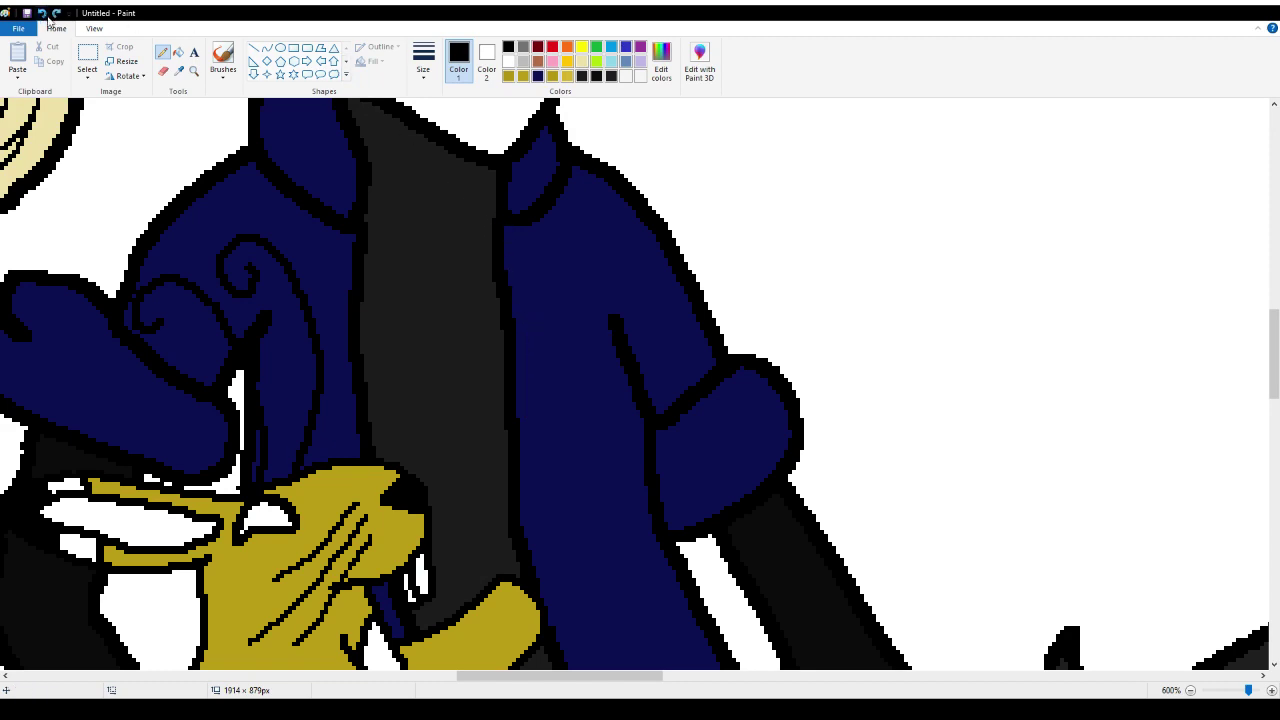
mouse_move(527, 326)
left_mouse_down()
mouse_move(591, 322)
mouse_move(605, 432)
mouse_move(577, 475)
mouse_move(534, 456)
mouse_move(521, 329)
left_mouse_up()
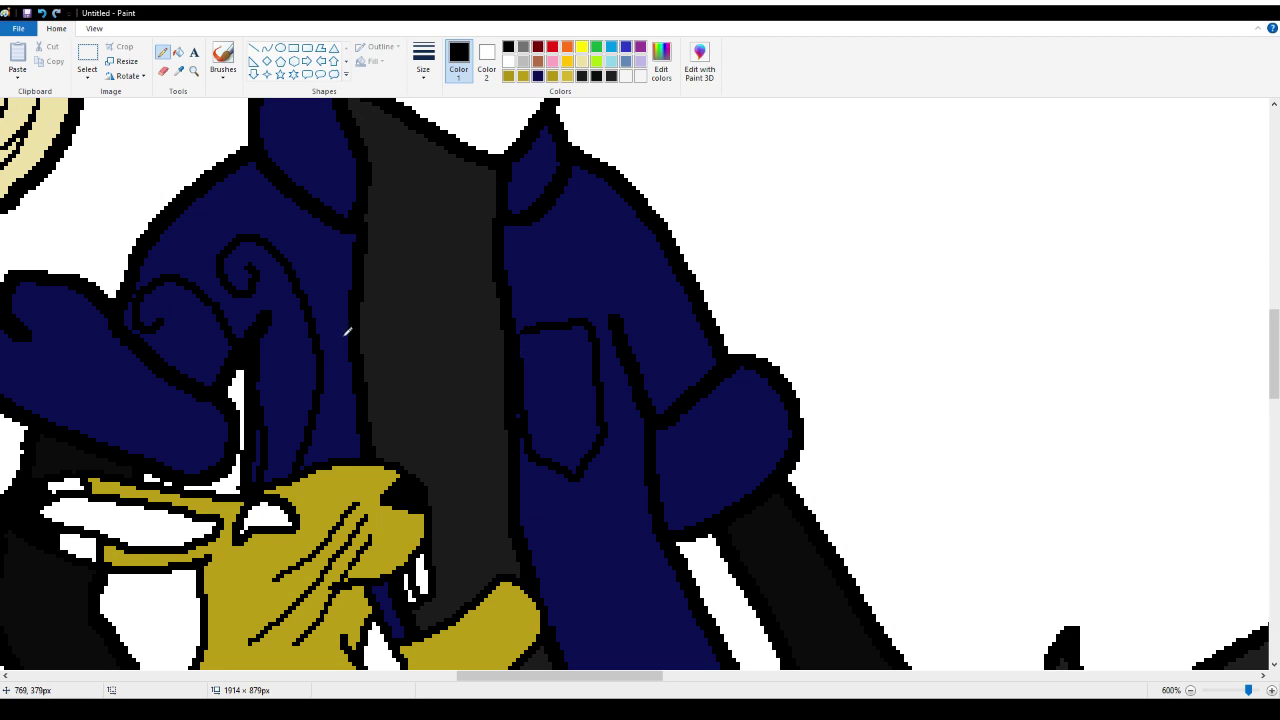
mouse_move(345, 333)
left_mouse_down()
mouse_move(298, 348)
mouse_move(281, 406)
mouse_move(300, 452)
left_mouse_up()
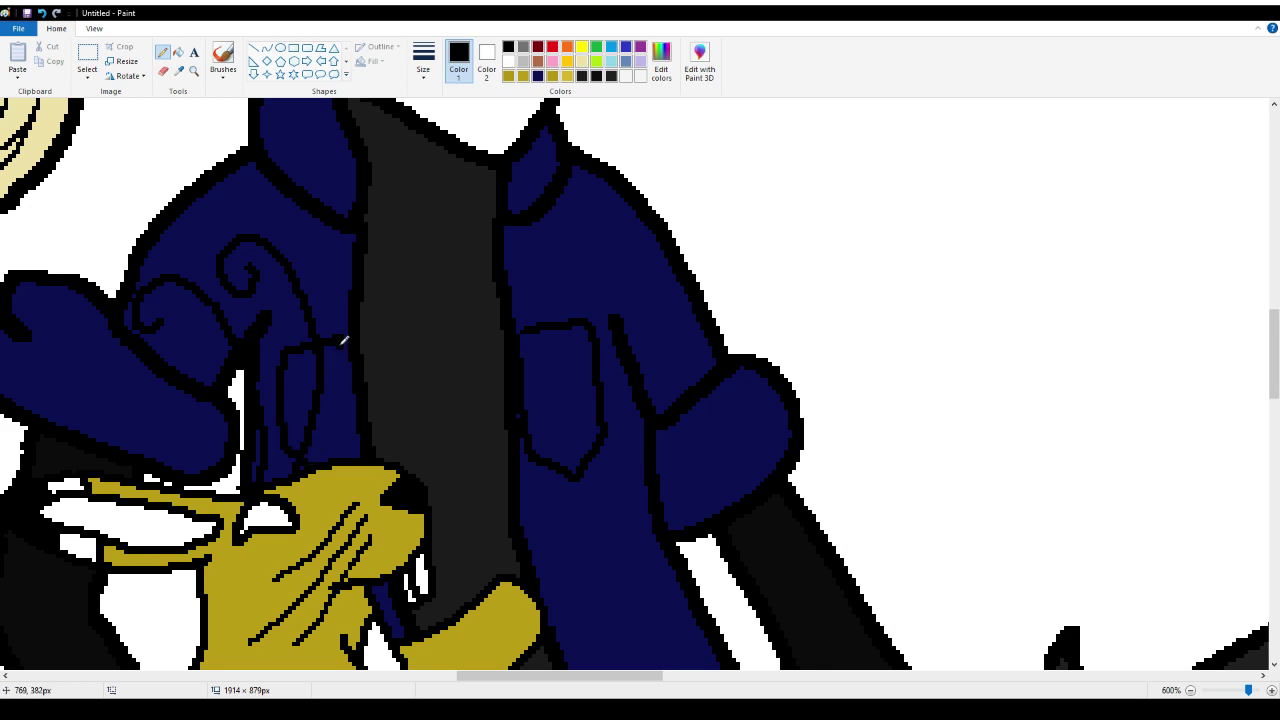
left_click_drag(342, 343, 348, 431)
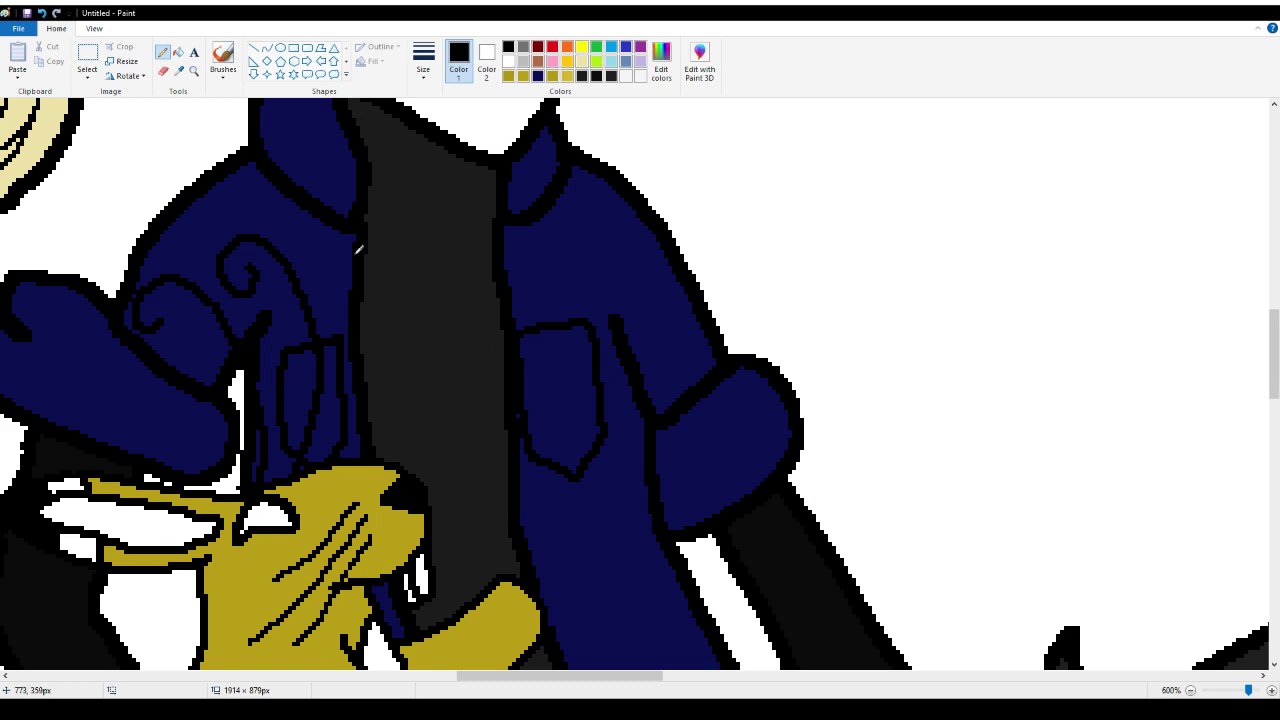
Paint over the right pocket's pointed bottom with the coat's sampled dark blue, and redraw the lower edge shallower in black
left_click(178, 70)
left_click(566, 266)
left_click(575, 455)
mouse_move(595, 456)
left_mouse_down()
mouse_move(578, 490)
mouse_move(603, 424)
mouse_move(607, 437)
mouse_move(565, 479)
mouse_move(544, 477)
mouse_move(532, 436)
left_mouse_up()
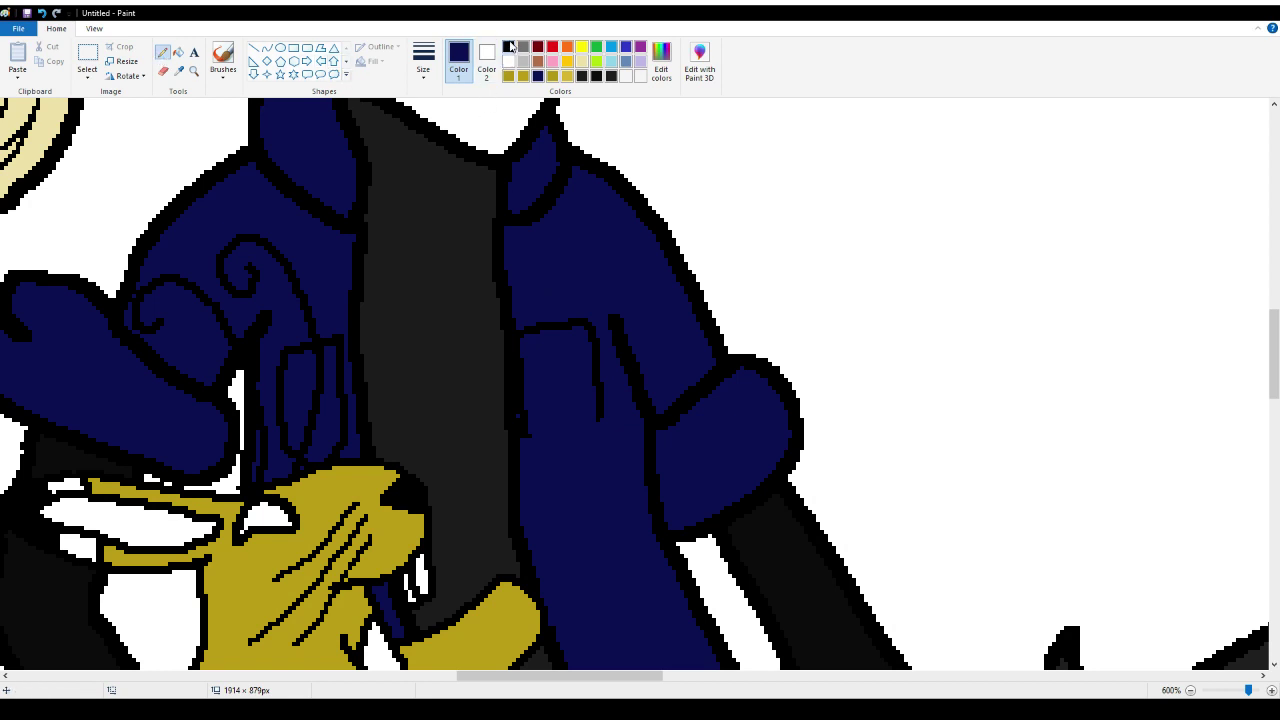
left_click(509, 46)
mouse_move(528, 434)
left_mouse_down()
mouse_move(574, 454)
mouse_move(603, 411)
left_mouse_up()
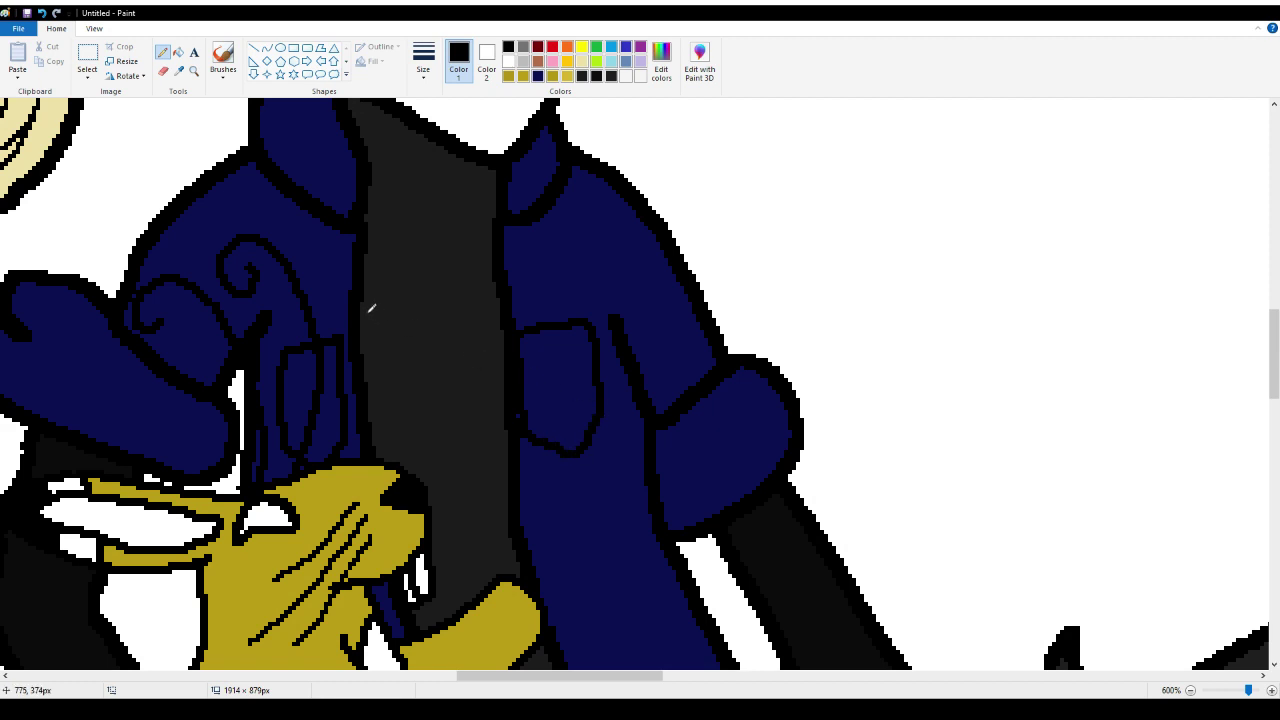
Draw a thin black rounded-rectangle speech bubble about 33 × 30 px on the character's dark shirt and fill it with white
scroll(369, 307, "down", 3)
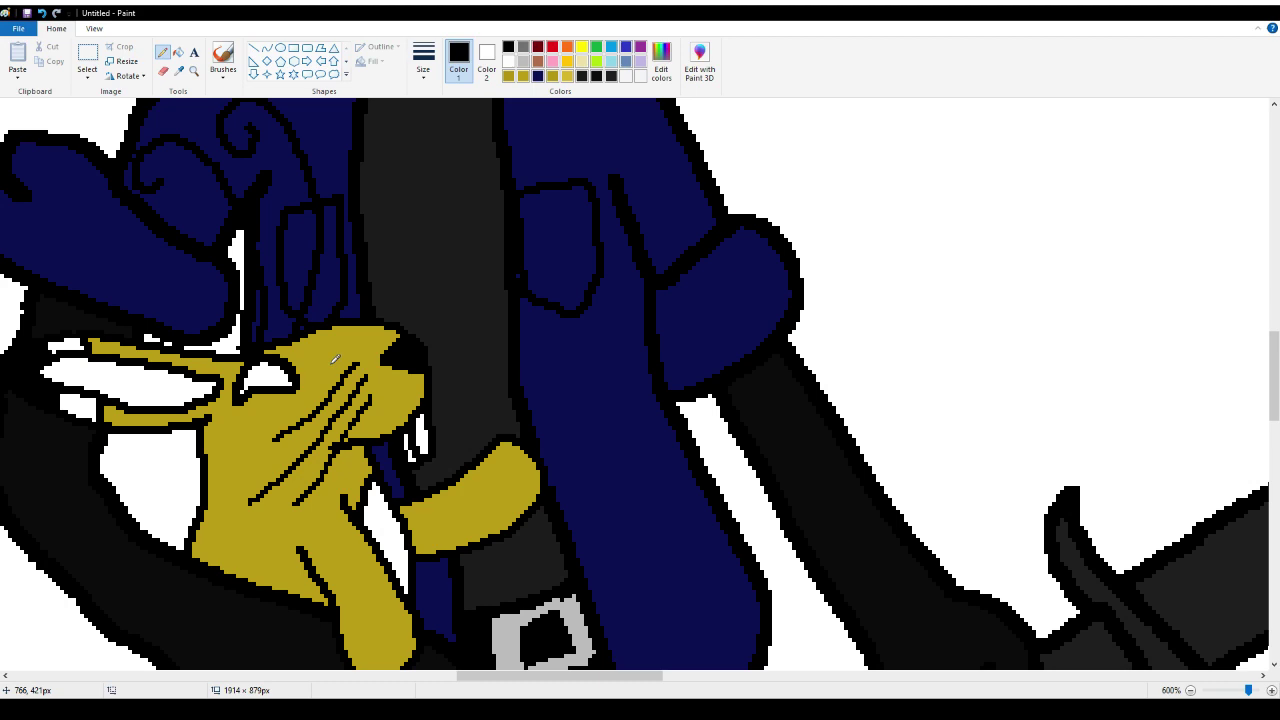
left_click(307, 74)
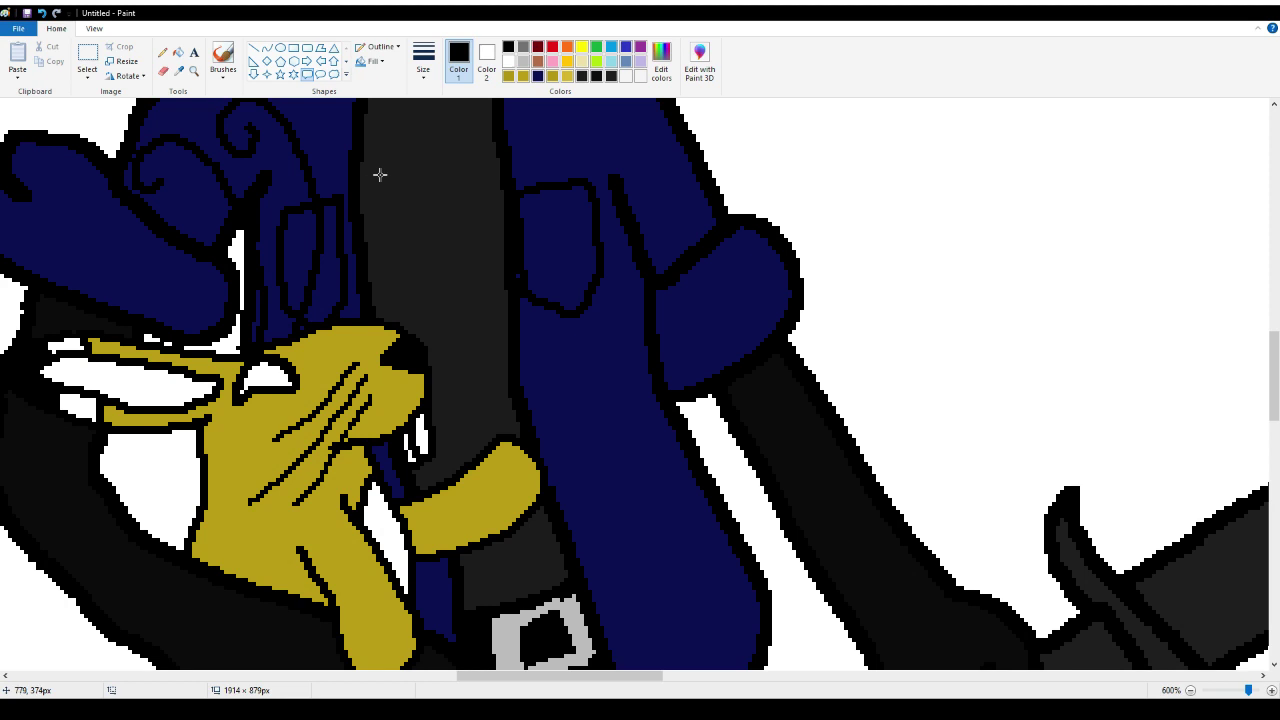
left_click_drag(365, 160, 492, 276)
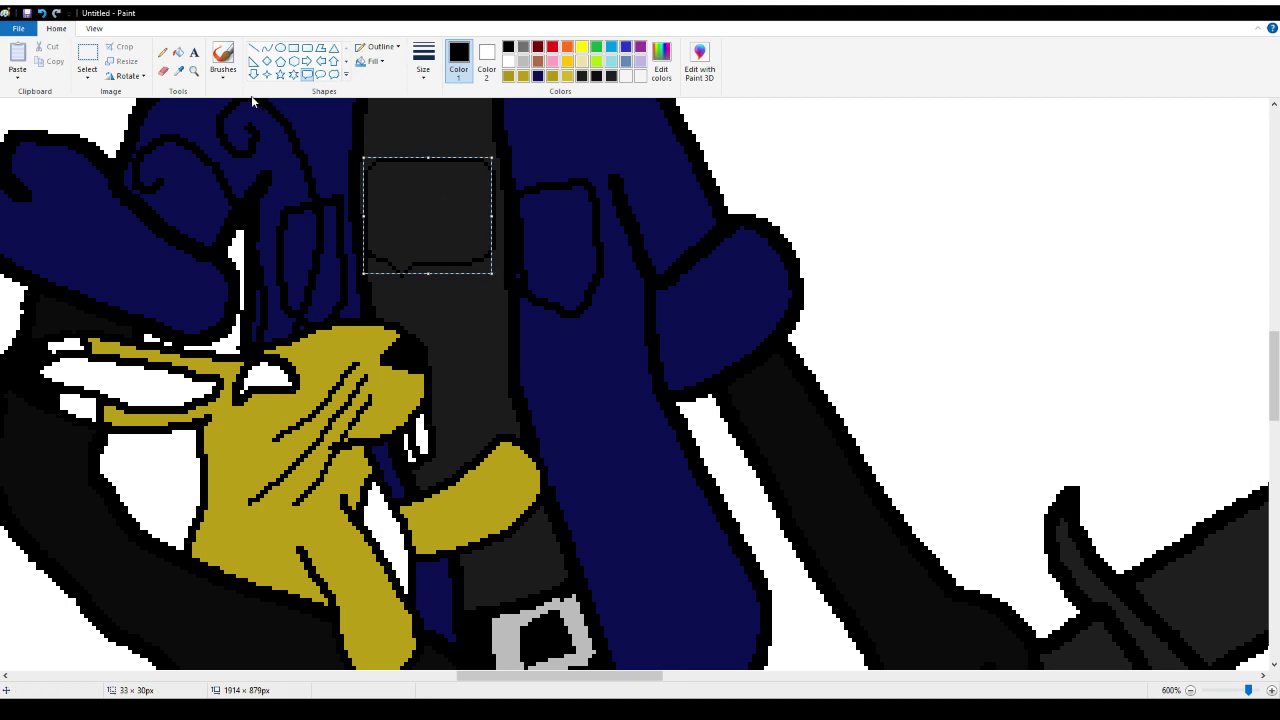
left_click(423, 60)
left_click(423, 130)
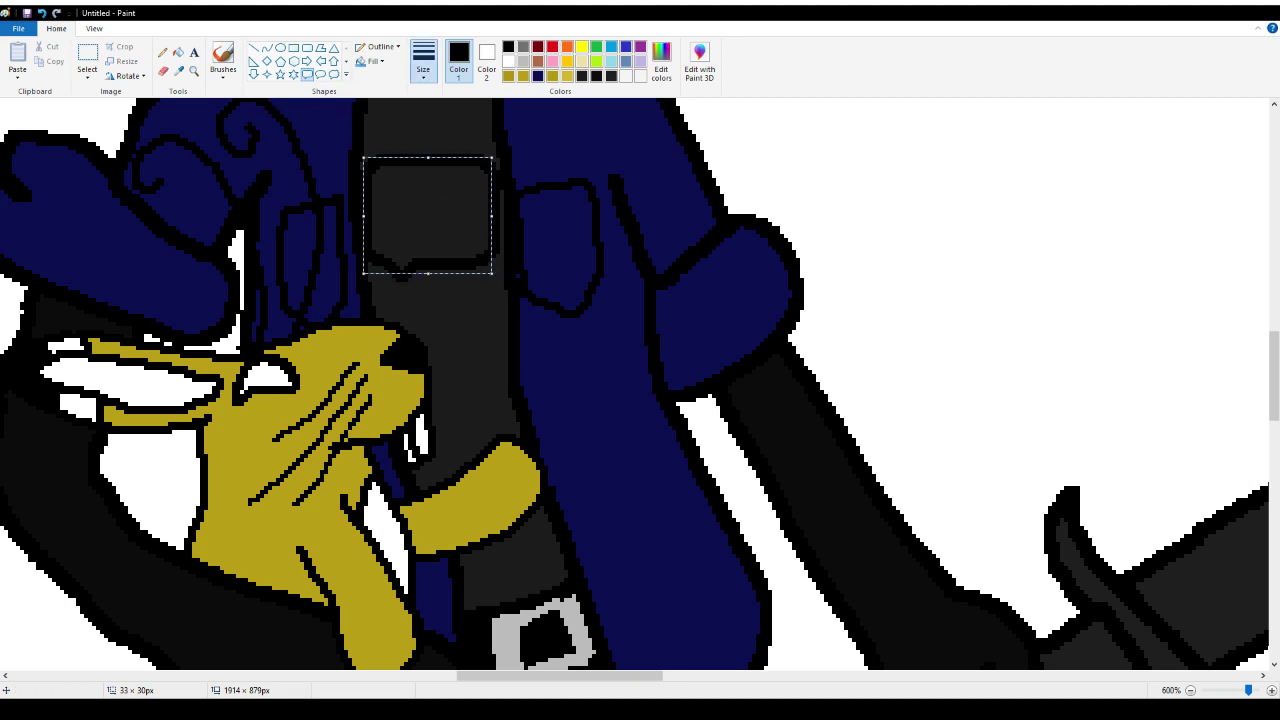
left_click(432, 107)
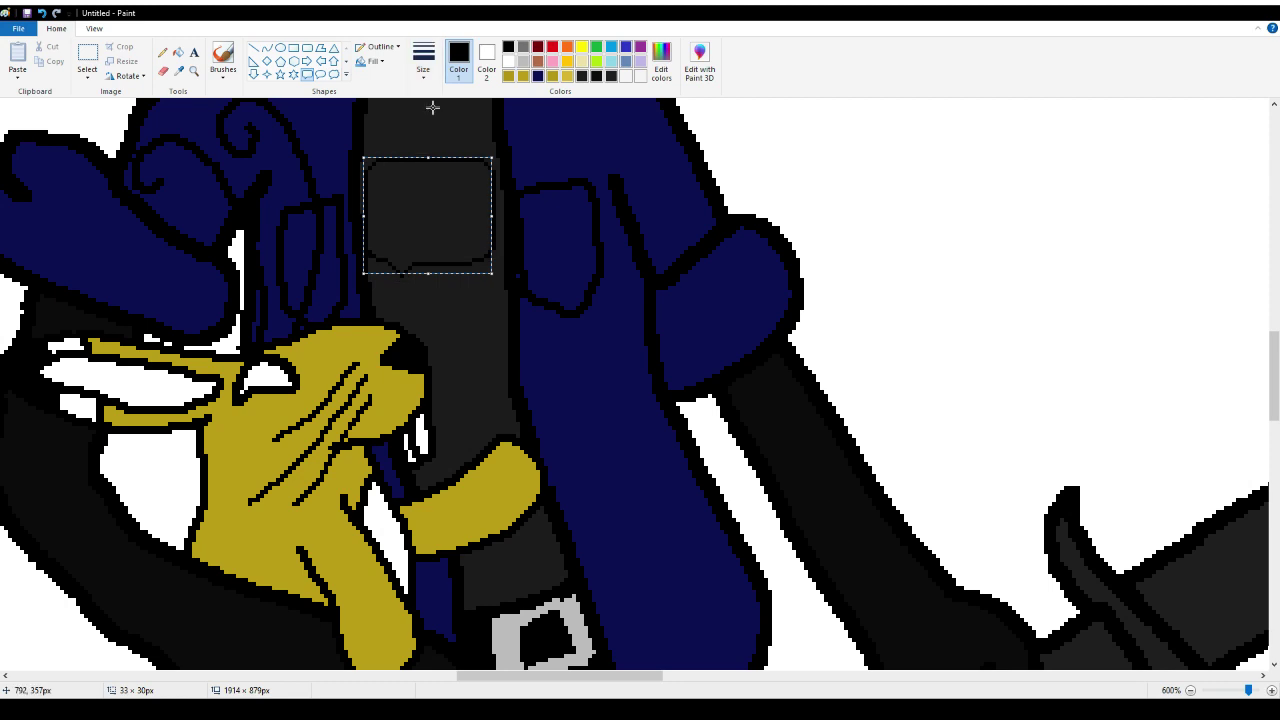
left_click(178, 52)
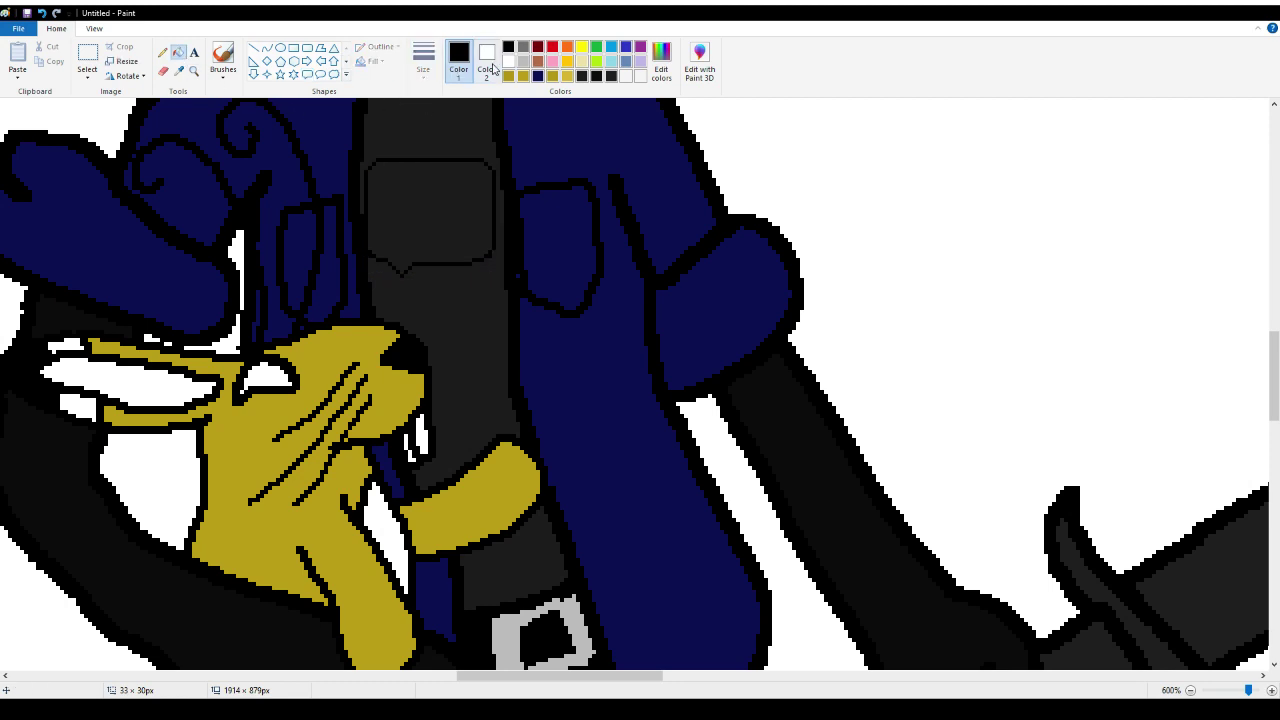
left_click(508, 61)
left_click(440, 205)
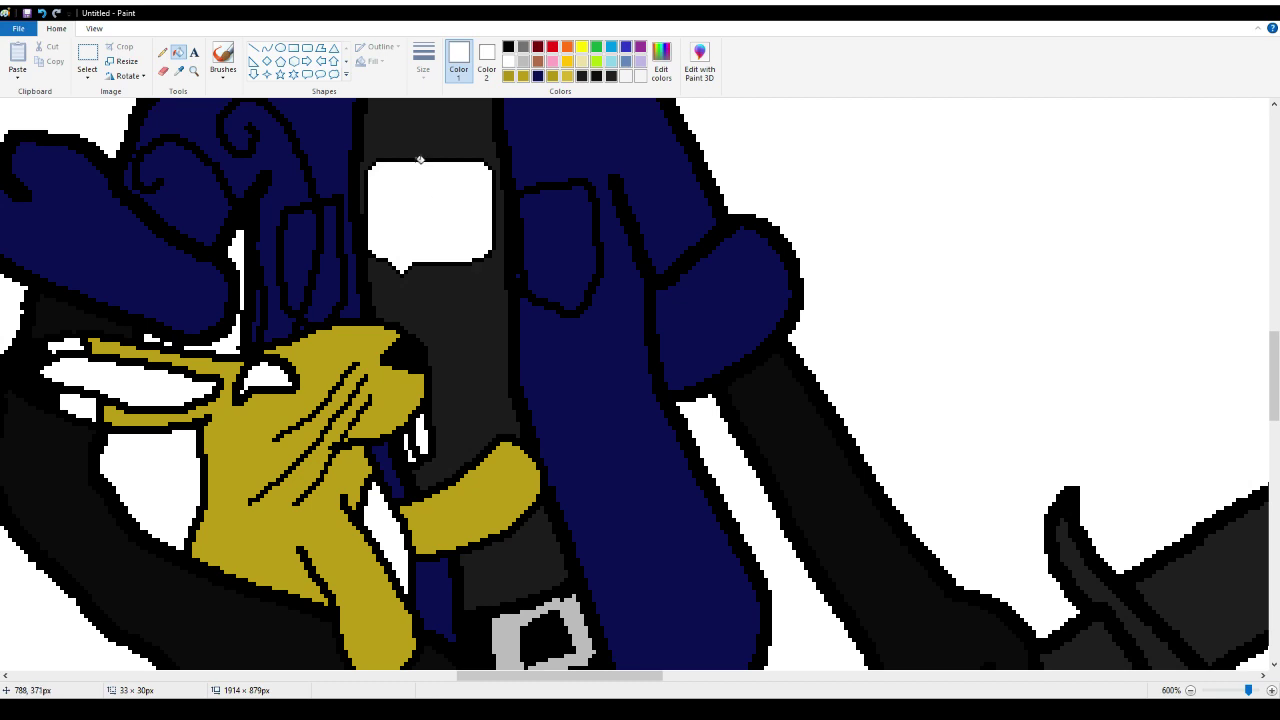
Draw a thin black heart outline about 23 × 24 px inside the white bubble, undoing a red recolouring of the outline
left_click(347, 62)
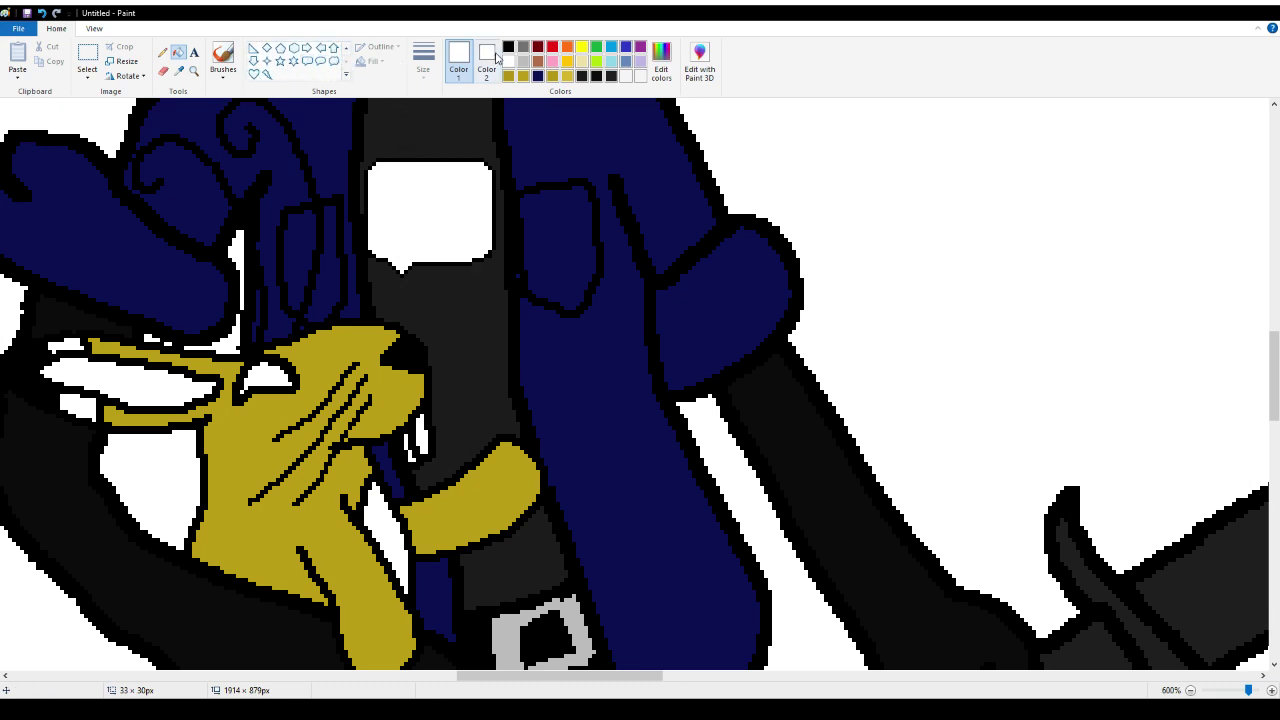
left_click(508, 46)
left_click(253, 74)
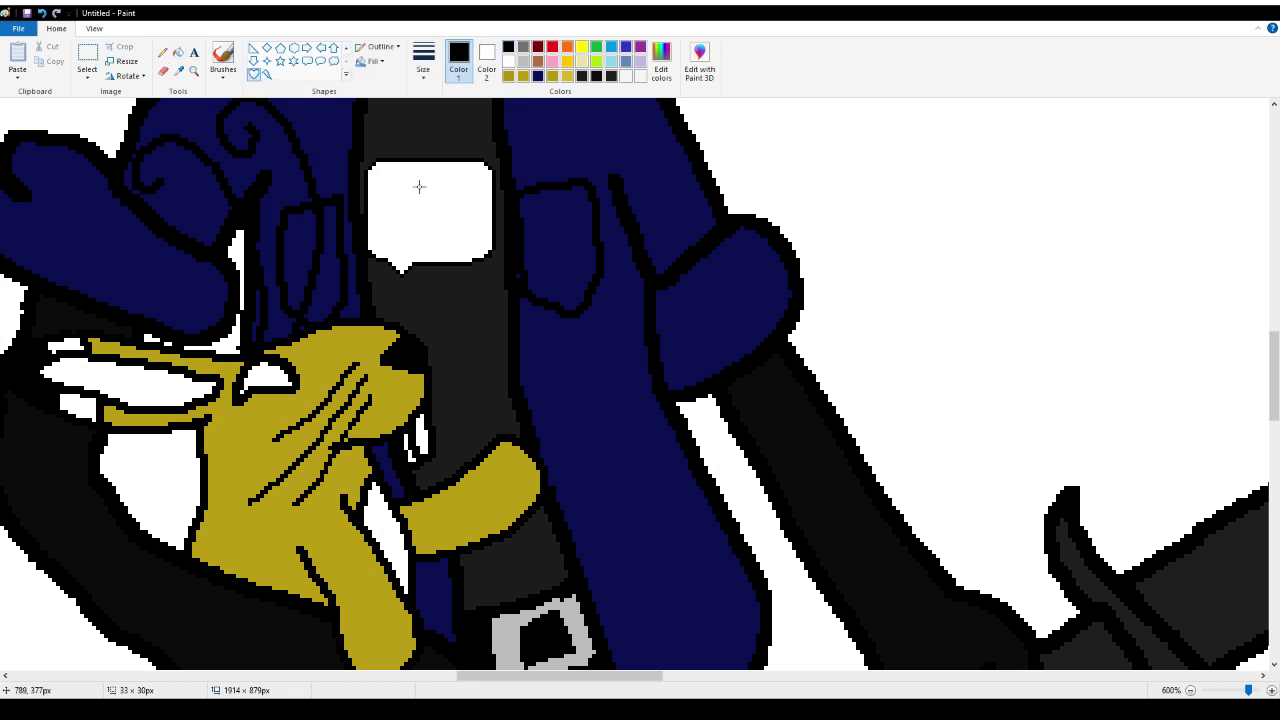
left_click_drag(397, 166, 465, 252)
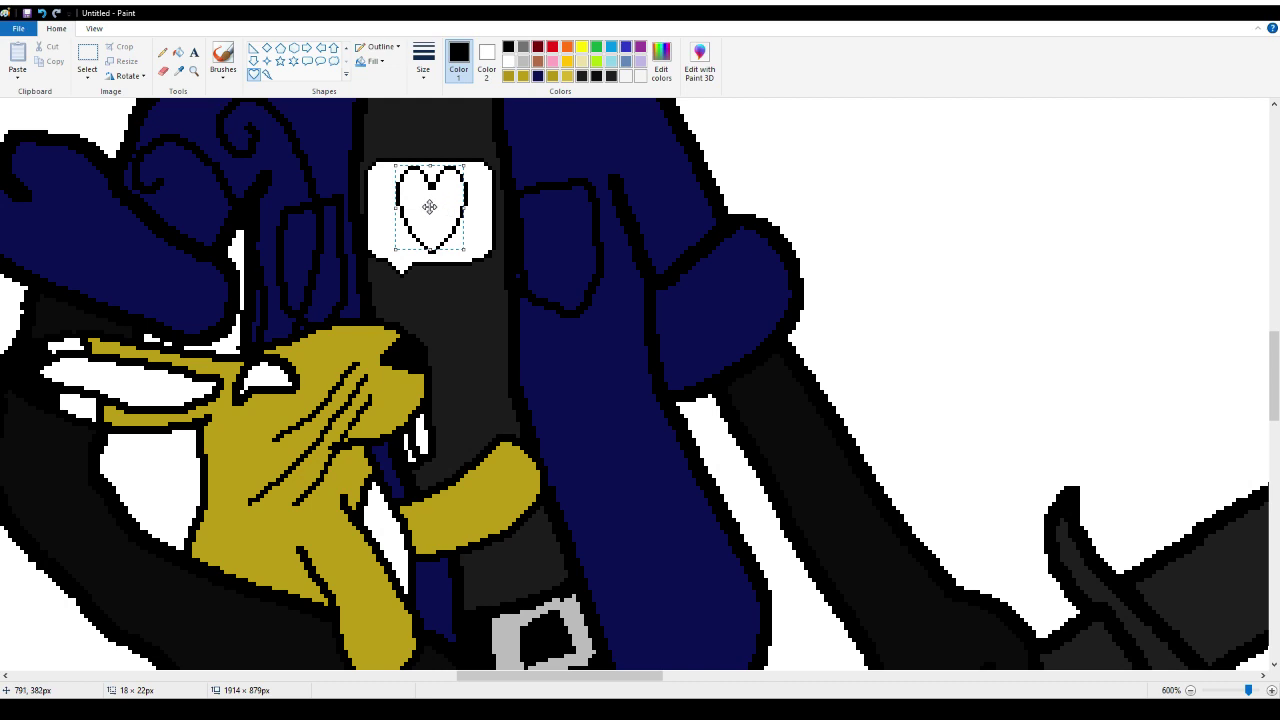
left_click_drag(431, 207, 475, 258)
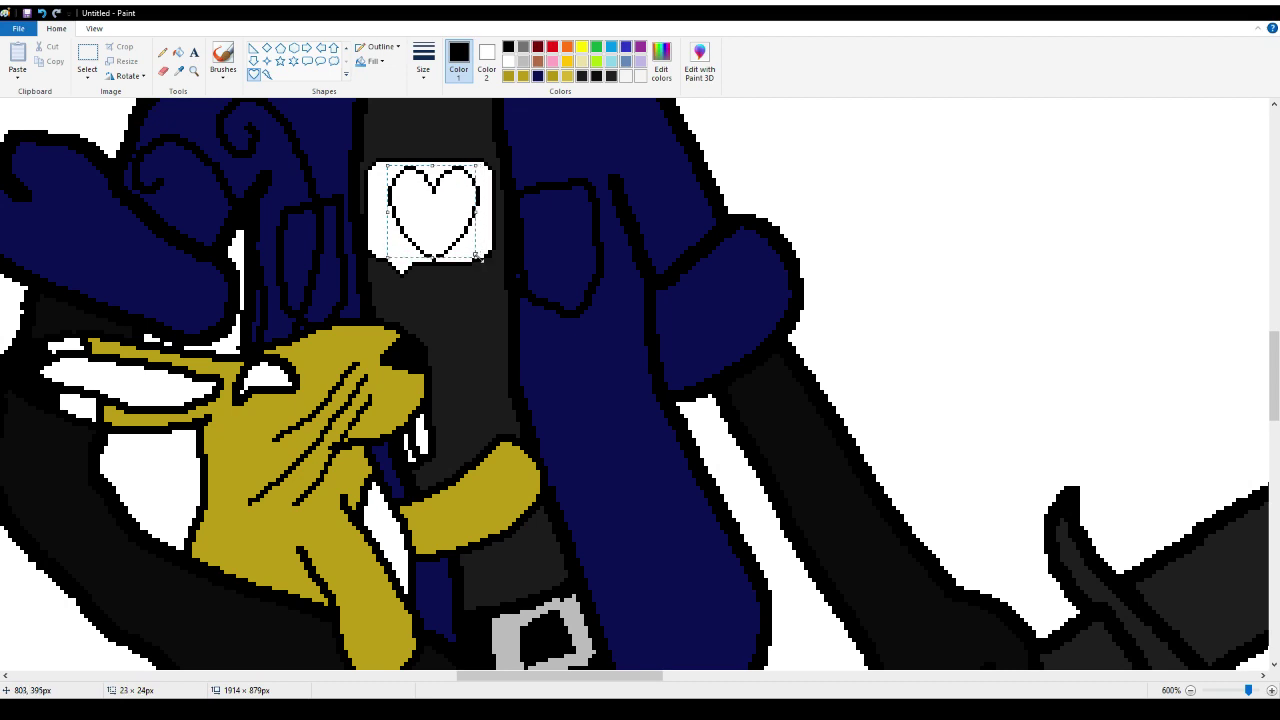
left_click(552, 47)
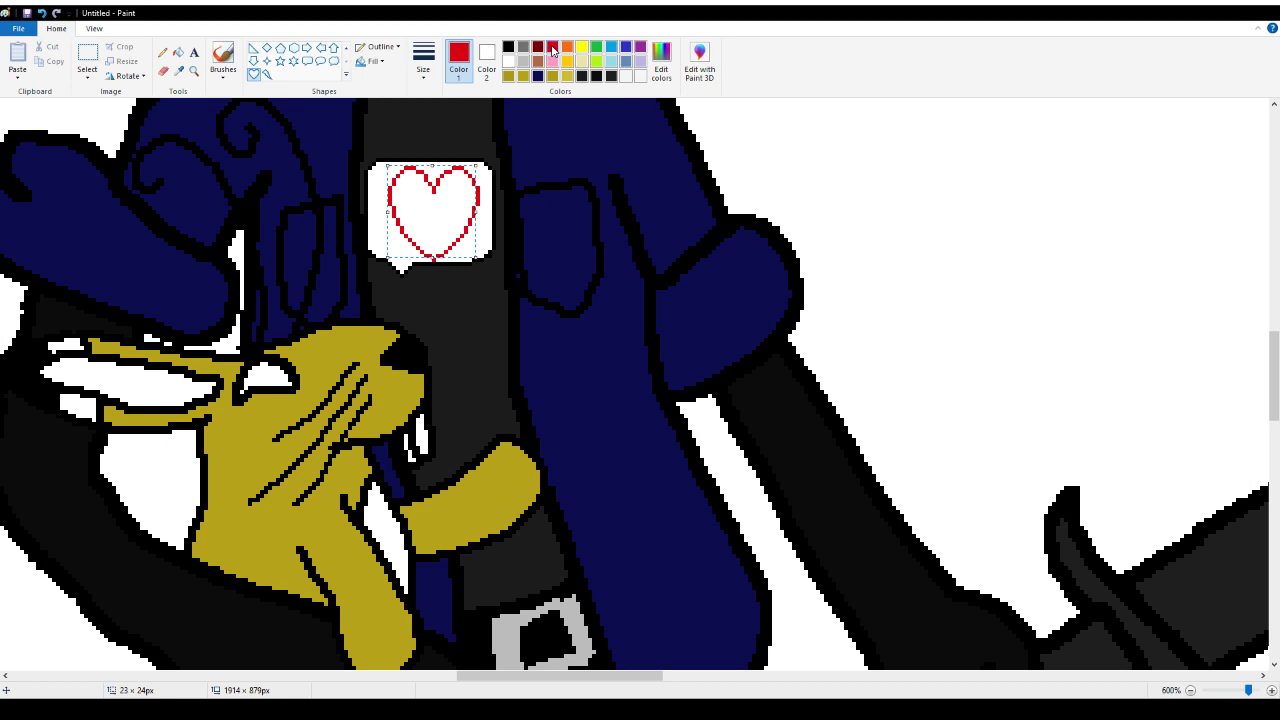
key("ctrl+z")
left_click(508, 47)
left_click(488, 134)
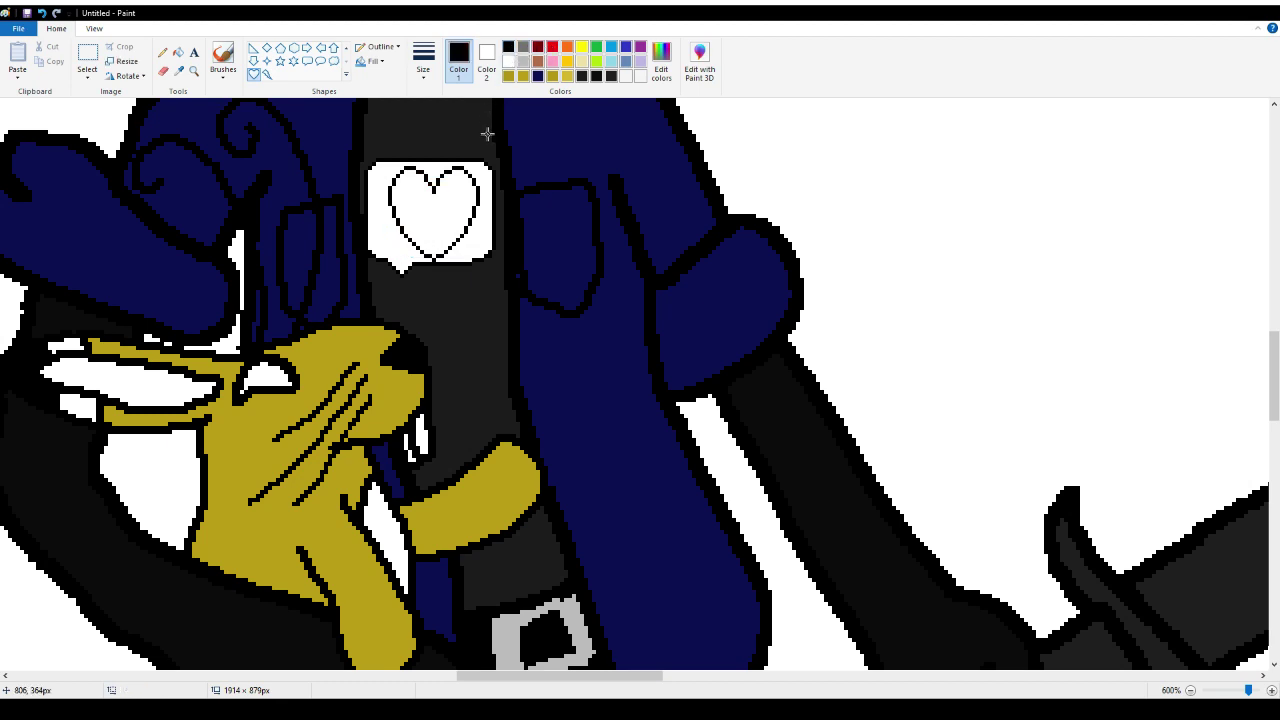
Fill the heart on the shirt with red
left_click(552, 47)
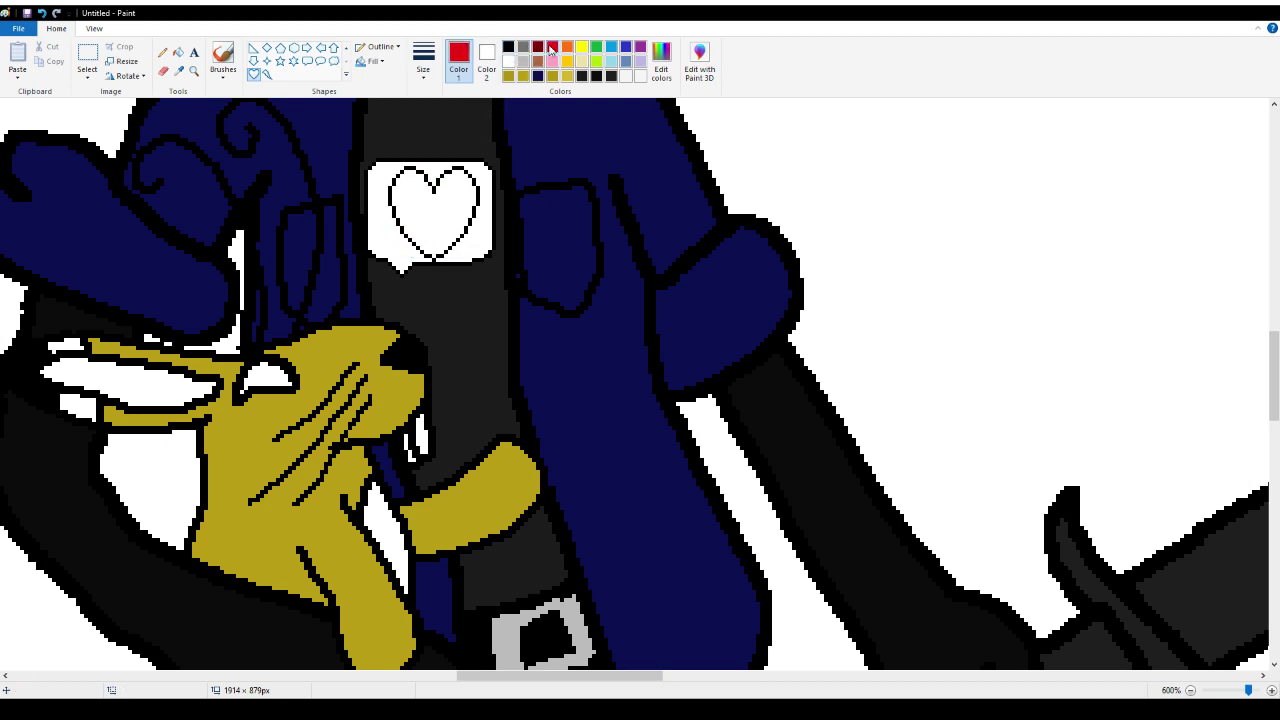
left_click(178, 52)
left_click(444, 216)
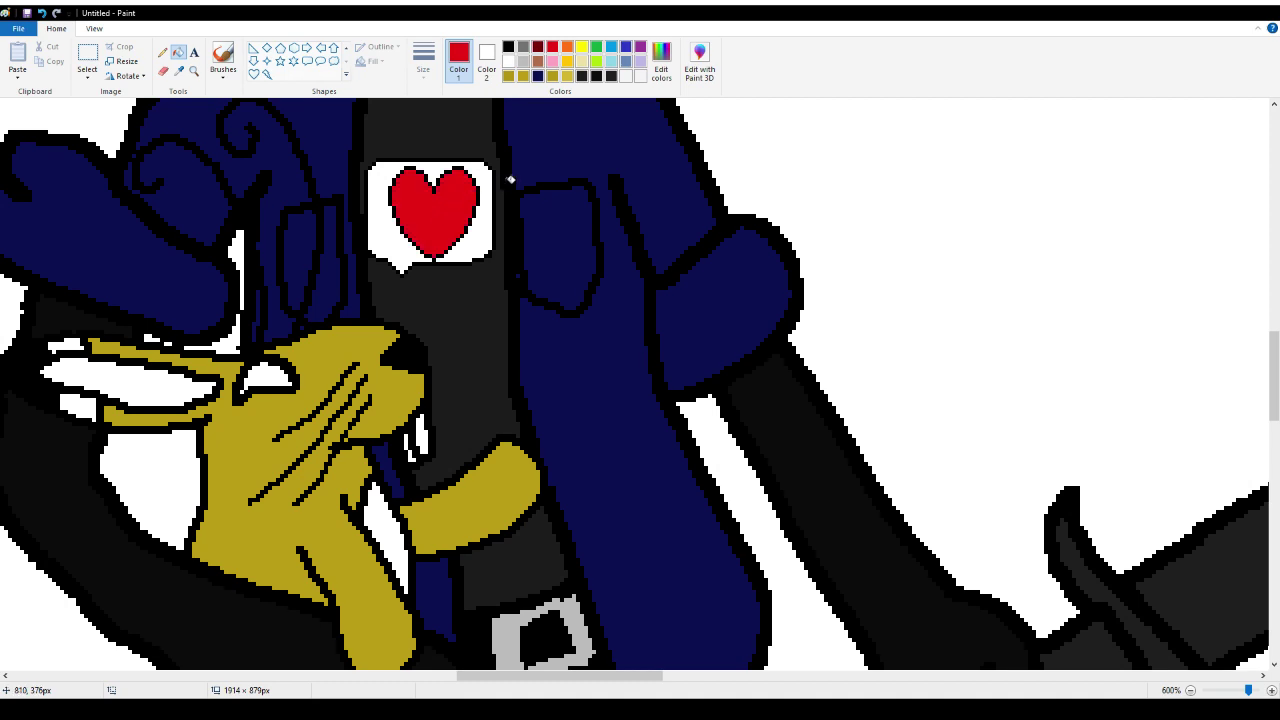
scroll(700, 537, "up", 3)
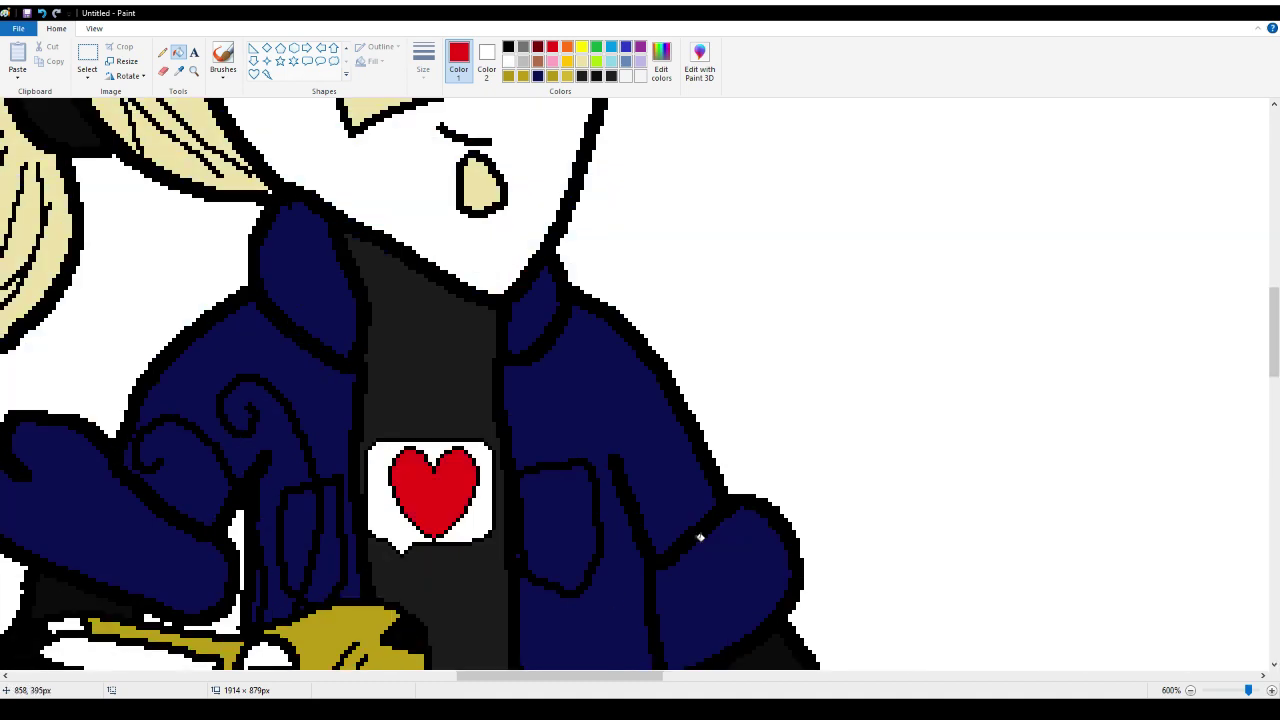
left_click_drag(605, 676, 652, 676)
scroll(673, 570, "up", 5)
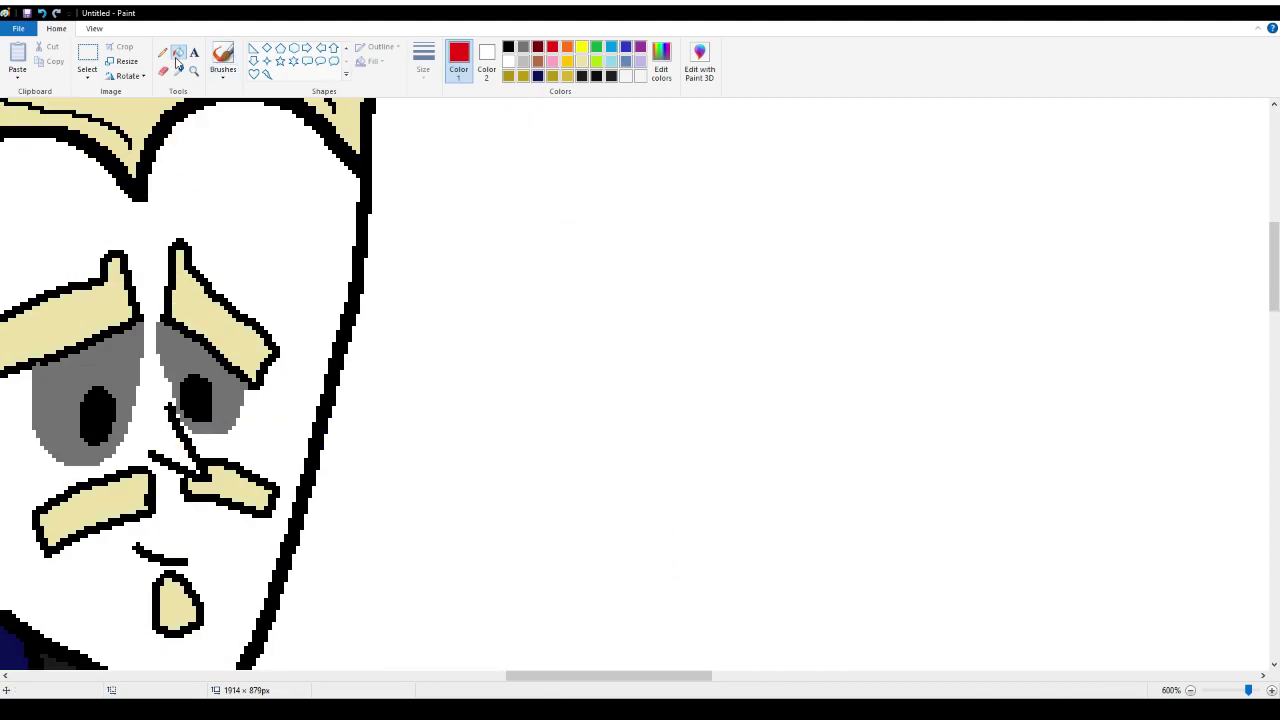
left_click(508, 47)
scroll(305, 62, "up", 1)
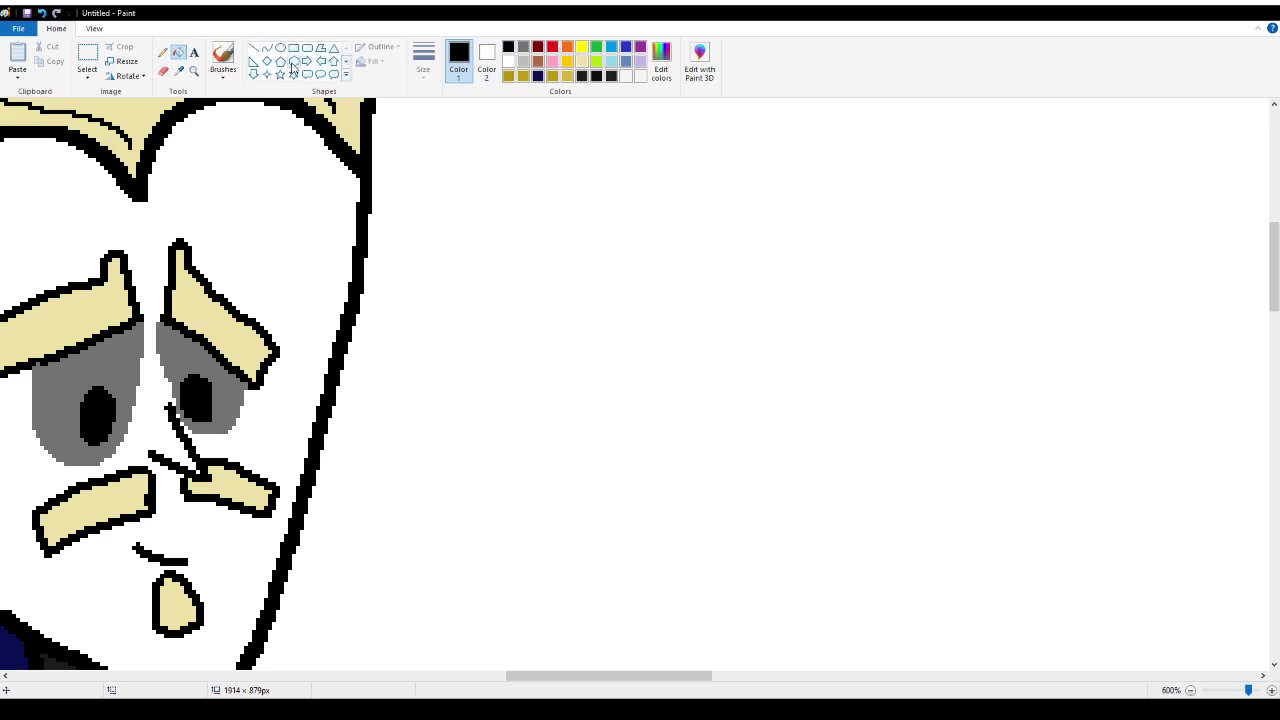
left_click(307, 74)
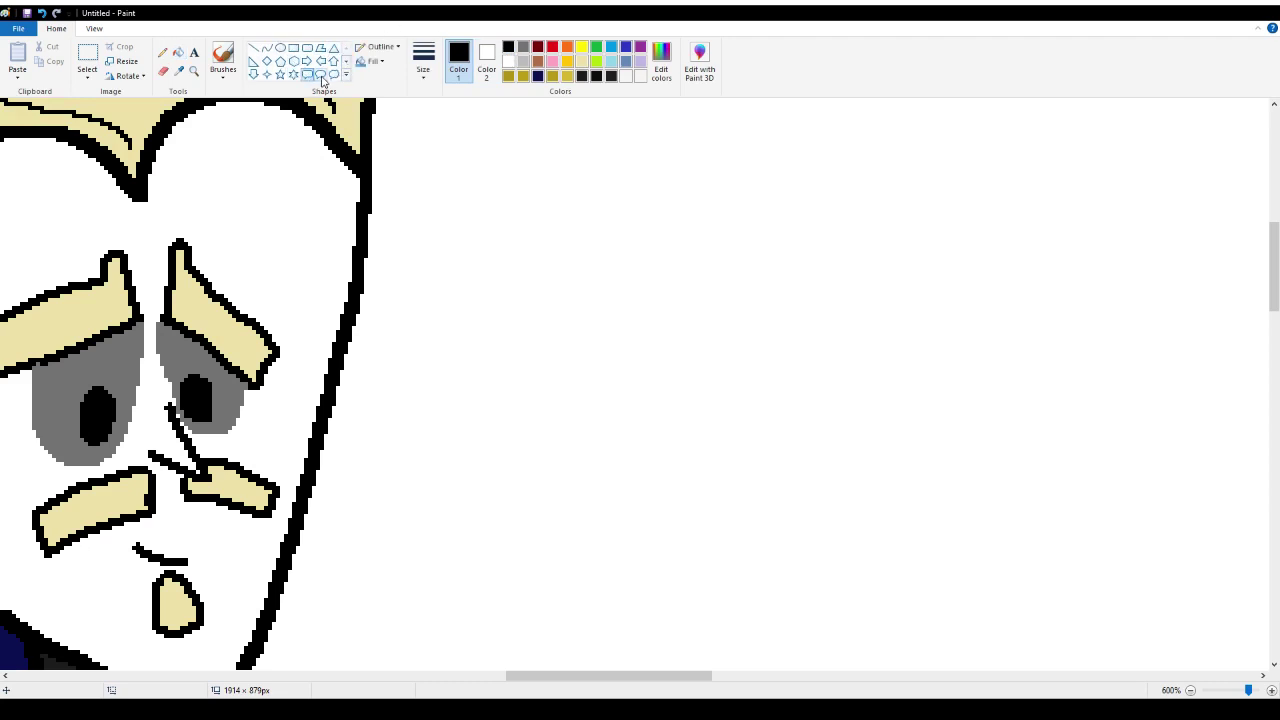
scroll(551, 217, "up", 3)
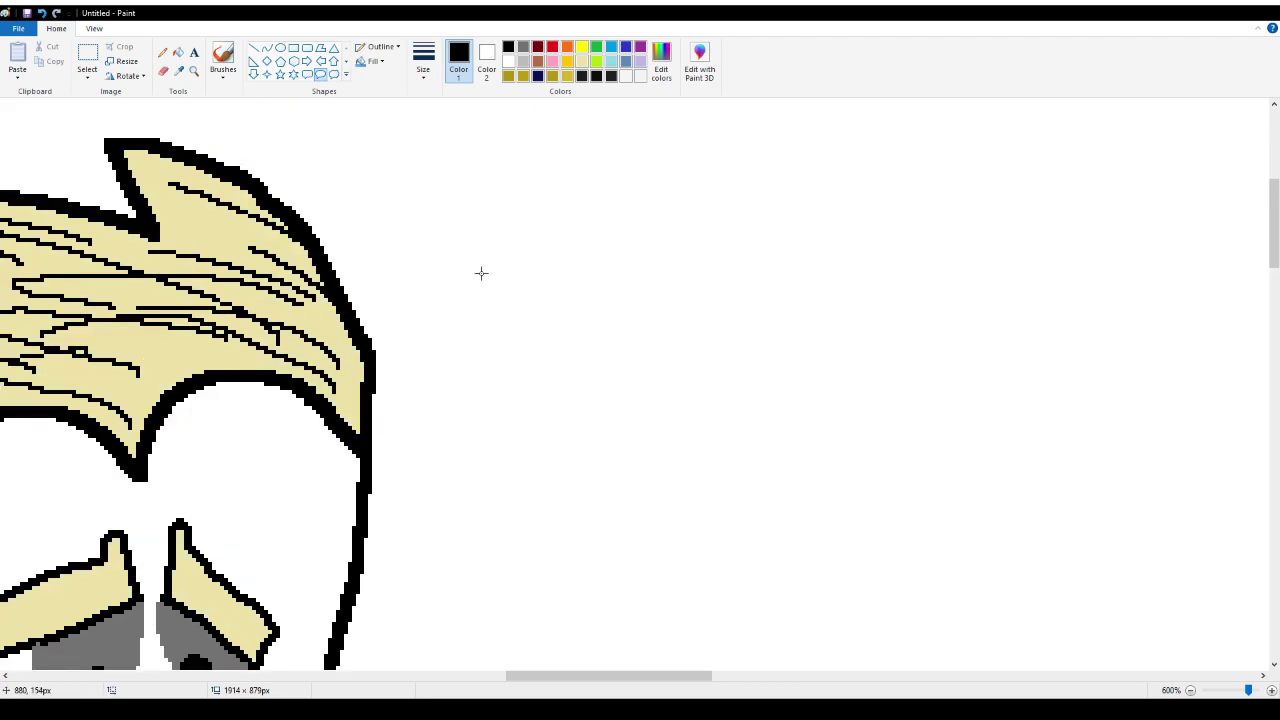
left_click_drag(492, 279, 680, 467)
left_click_drag(820, 532, 872, 555)
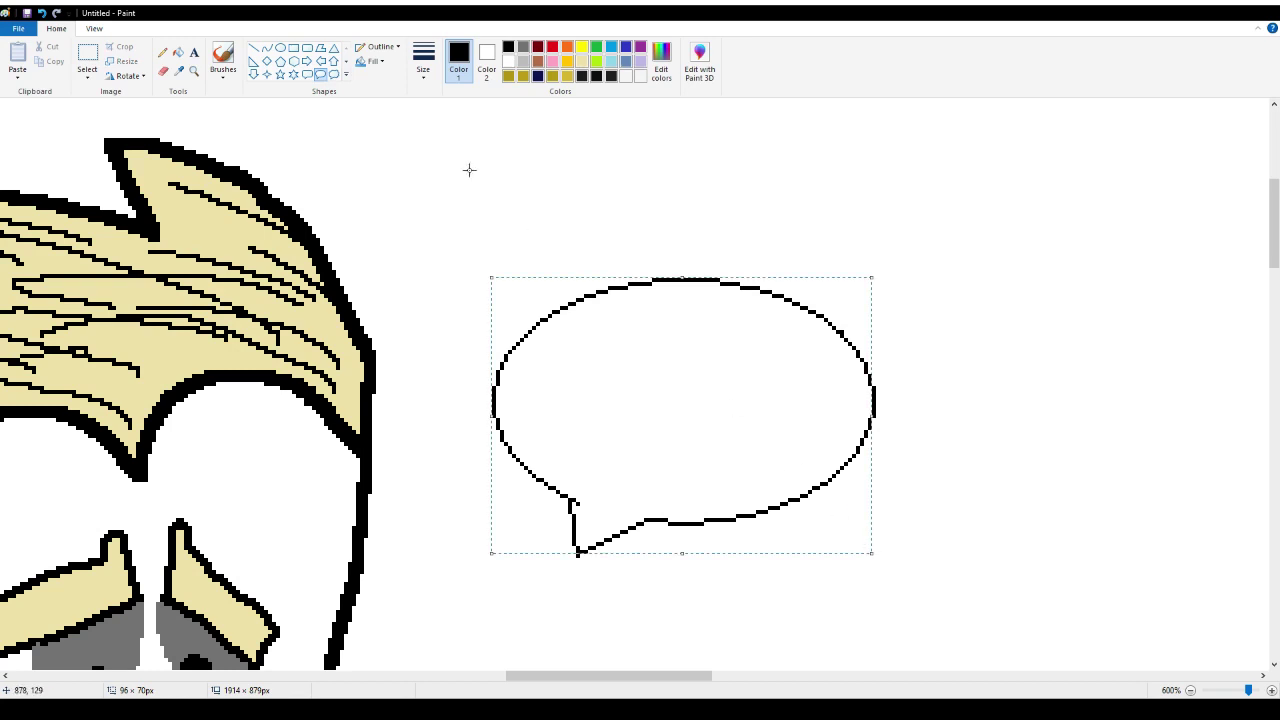
left_click(44, 12)
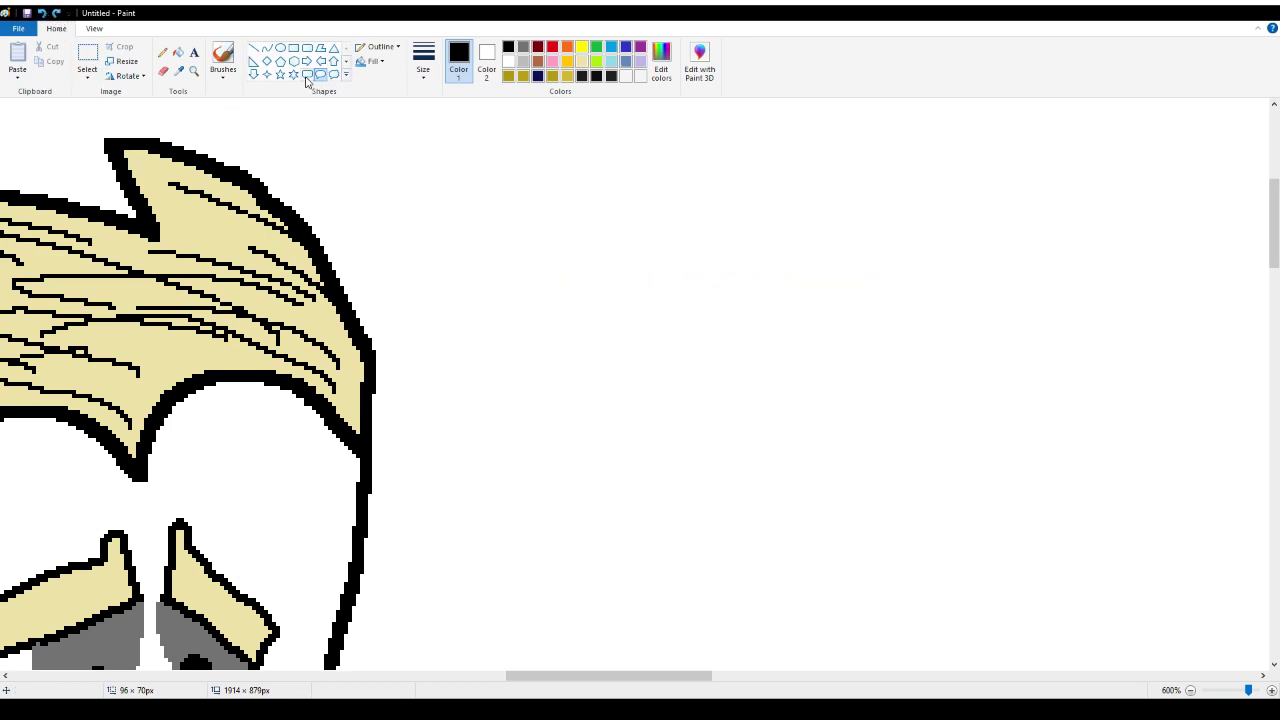
left_click_drag(475, 322, 677, 481)
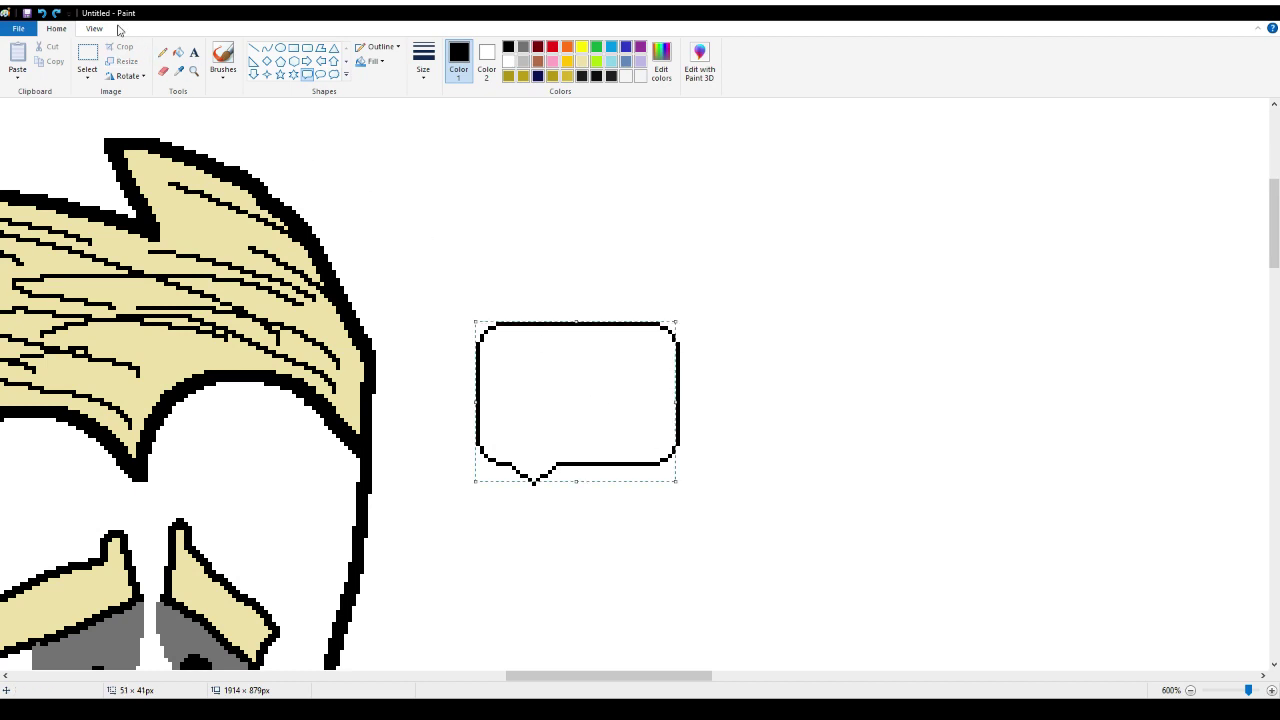
left_click(44, 12)
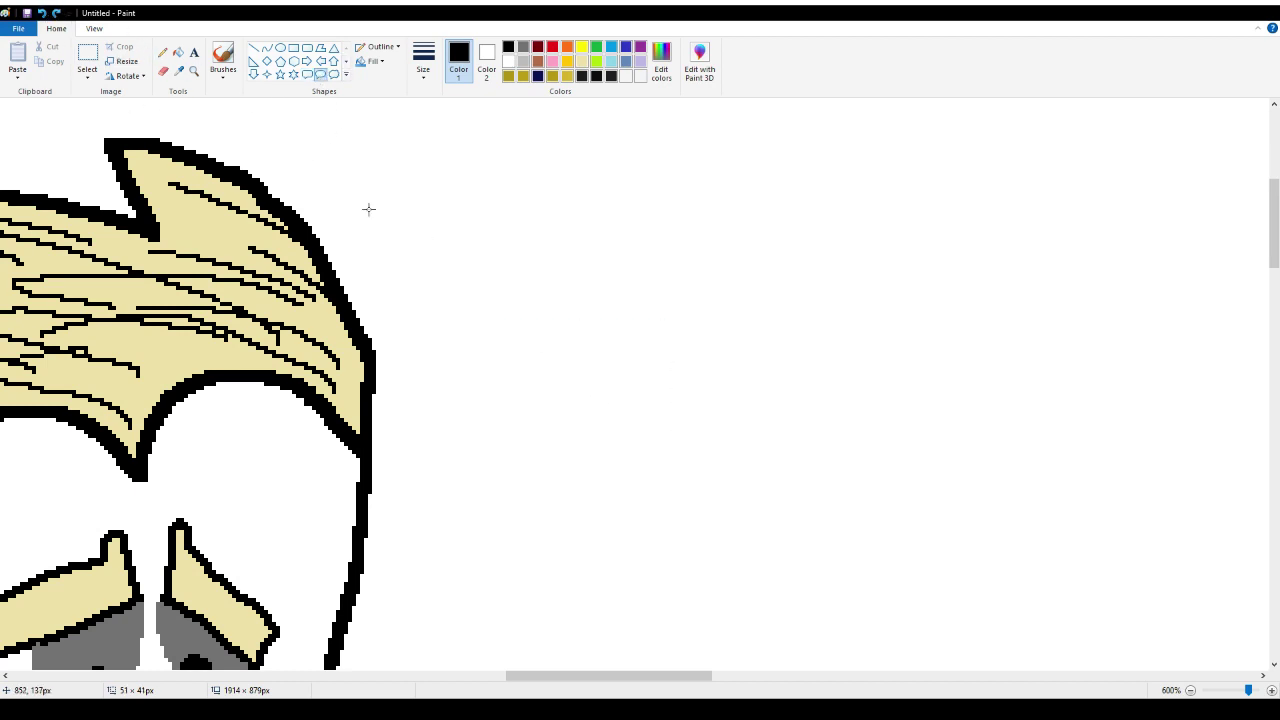
Draw a black oval speech bubble about 100 × 62 px on the blank canvas beside the head, with its outline thickened one size
scroll(368, 209, "down", 3)
left_click_drag(445, 110, 840, 357)
left_click_drag(629, 223, 602, 162)
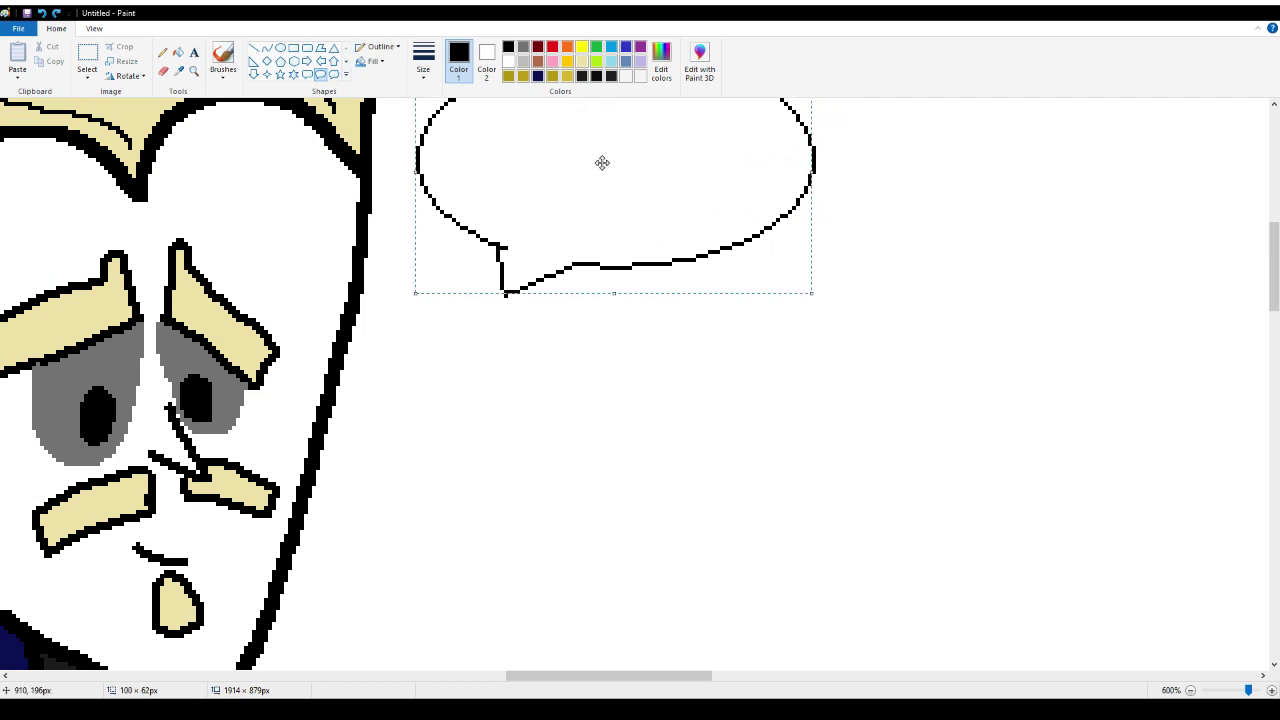
scroll(602, 162, "up", 3)
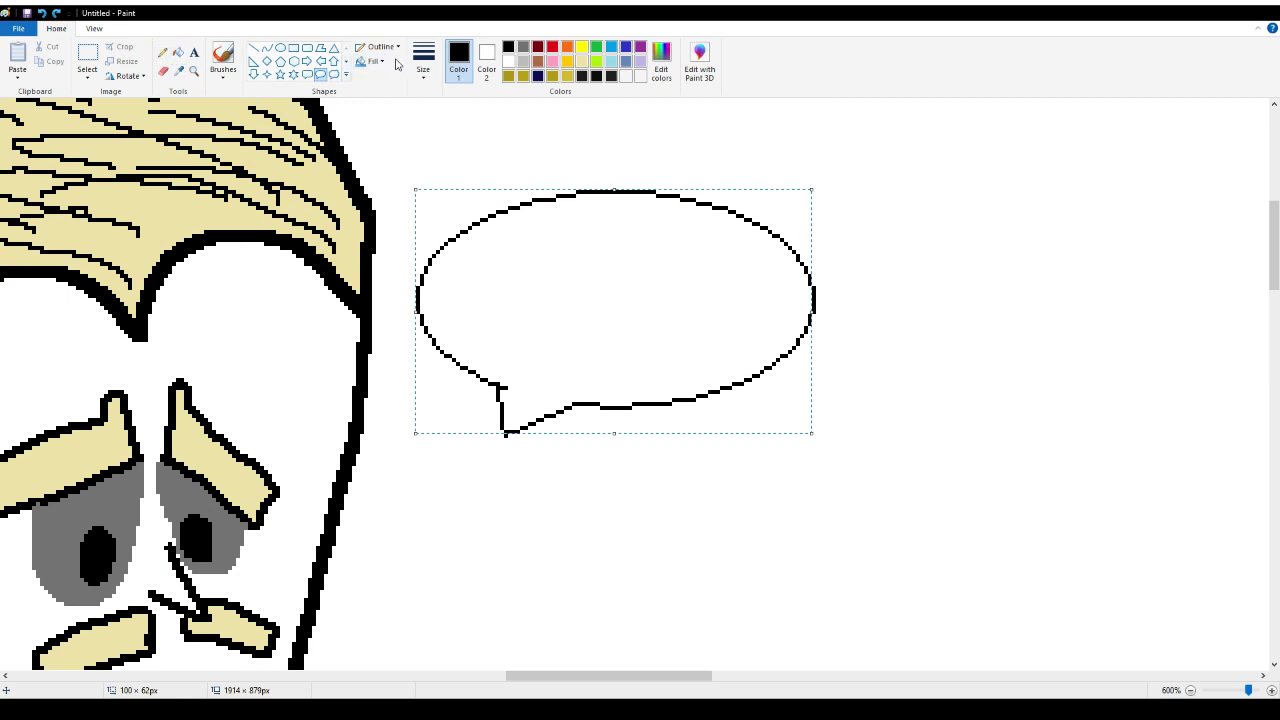
key("ctrl+plus")
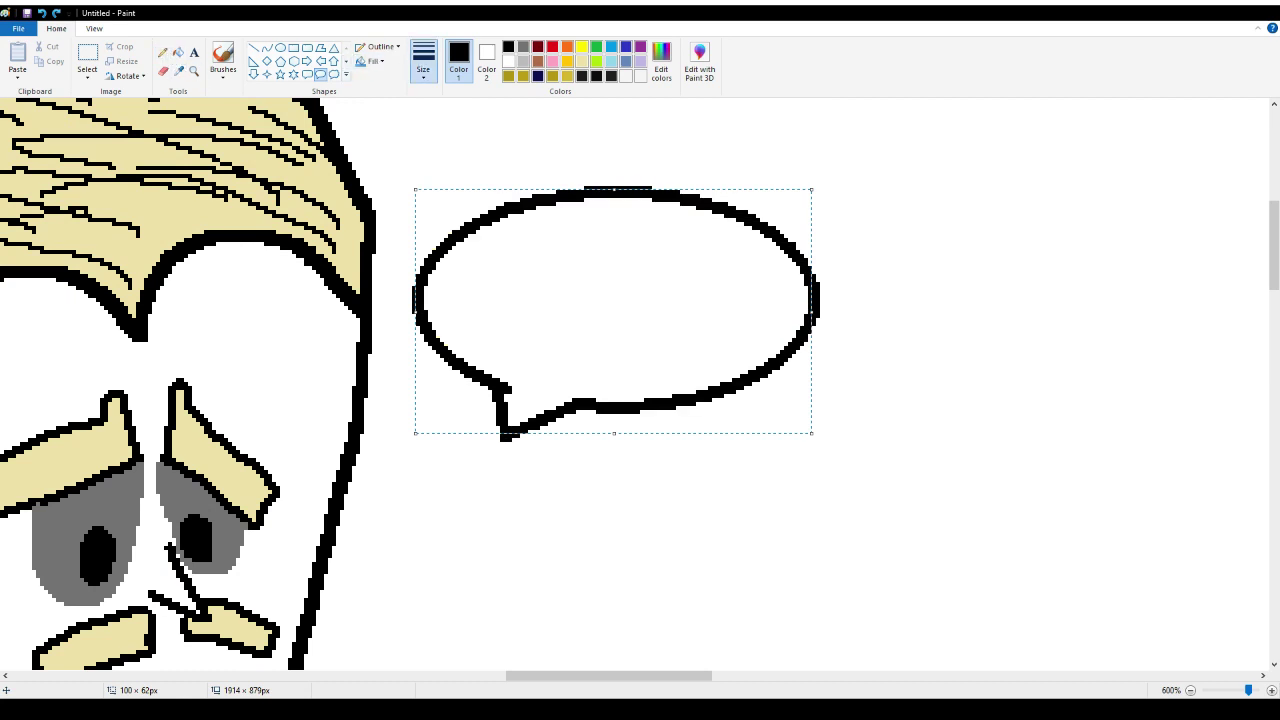
key("ctrl+plus")
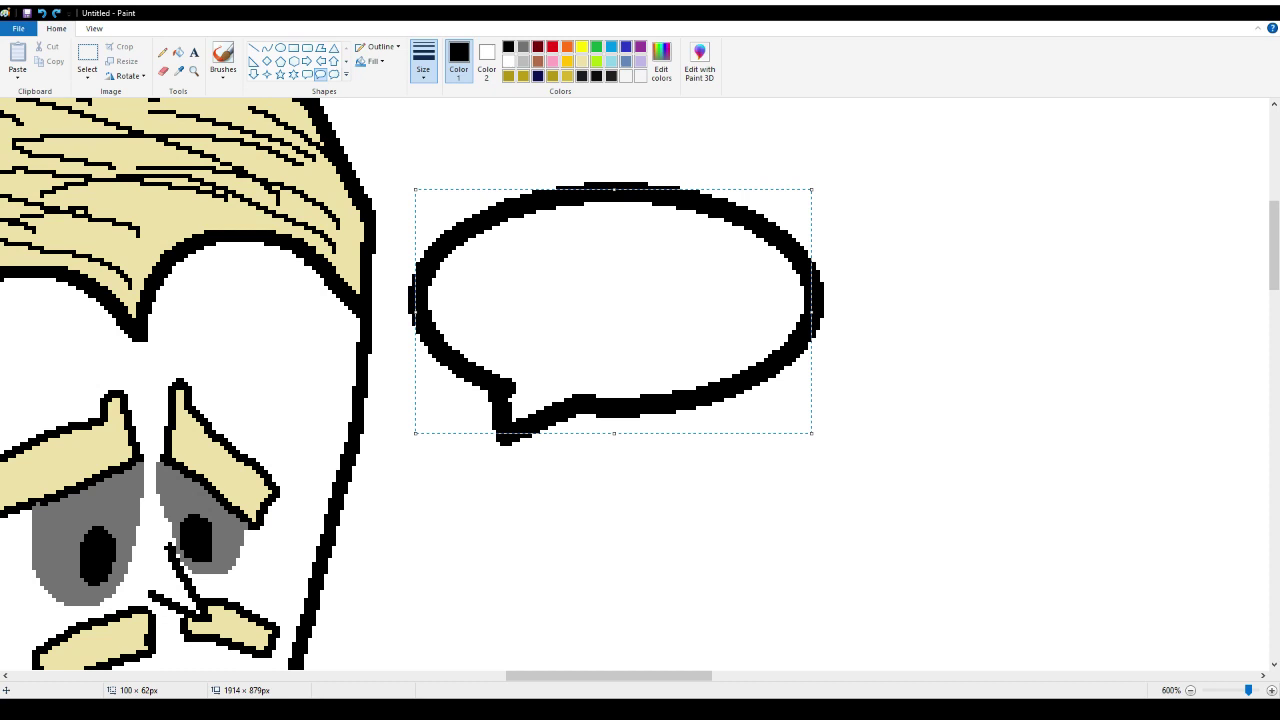
key("ctrl+minus")
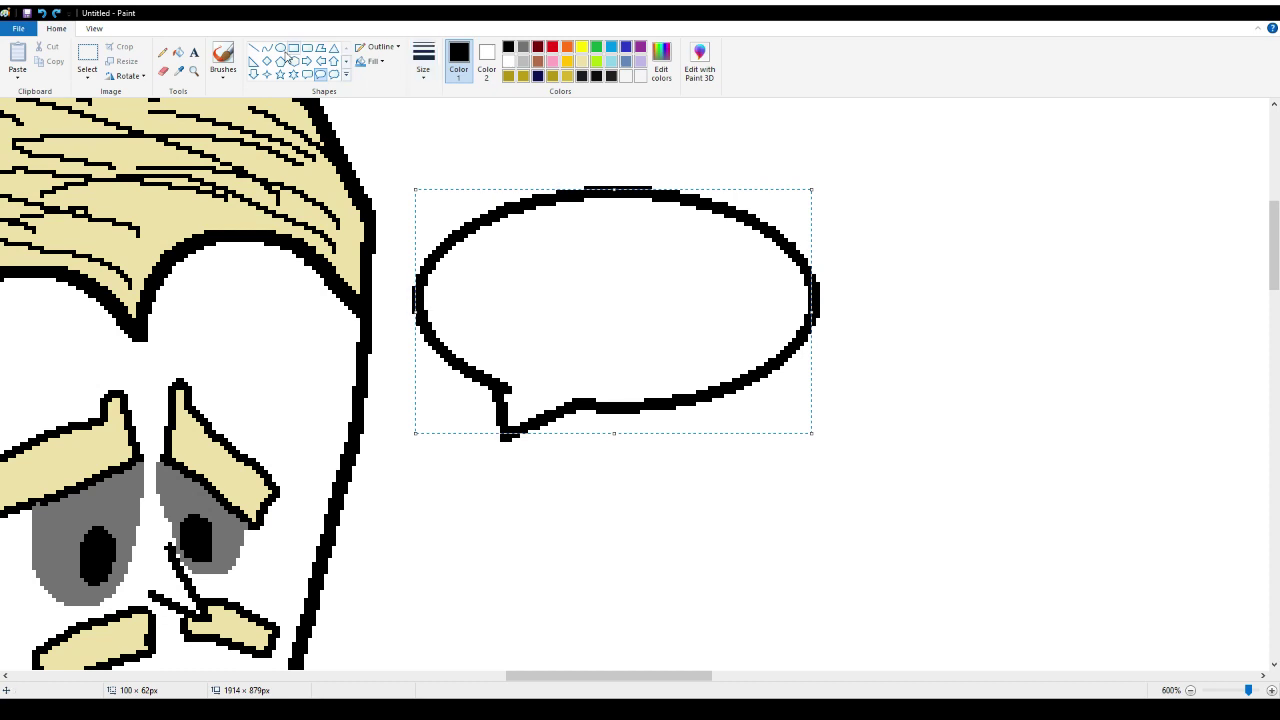
Draw a black heart about 45 × 46 px inside the oval speech bubble and fill it with red
left_click(346, 61)
left_click(253, 75)
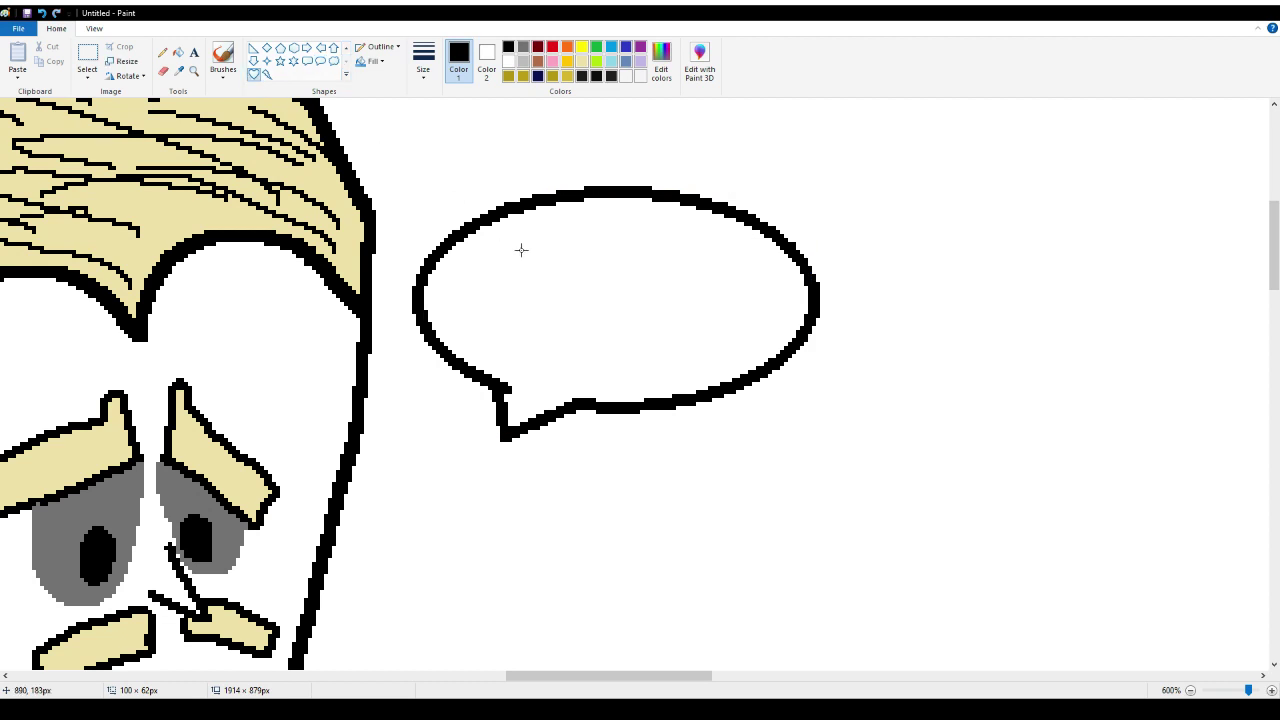
left_click_drag(536, 215, 712, 394)
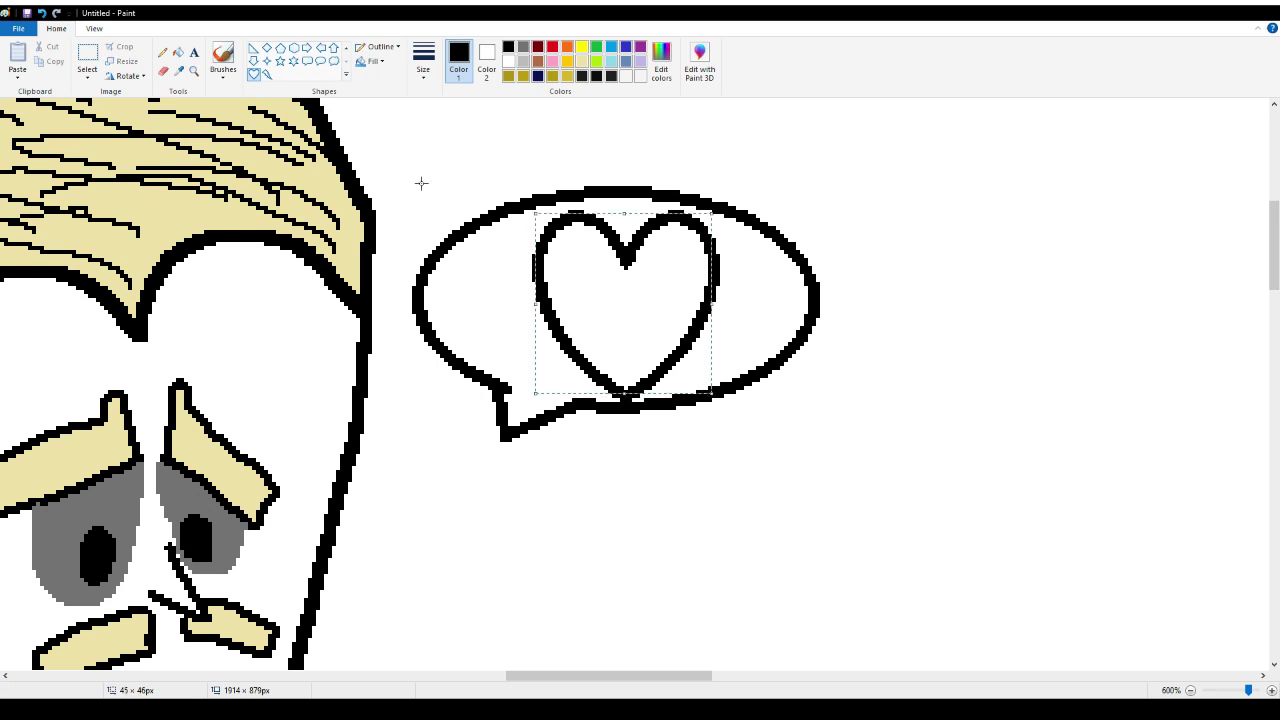
left_click(178, 52)
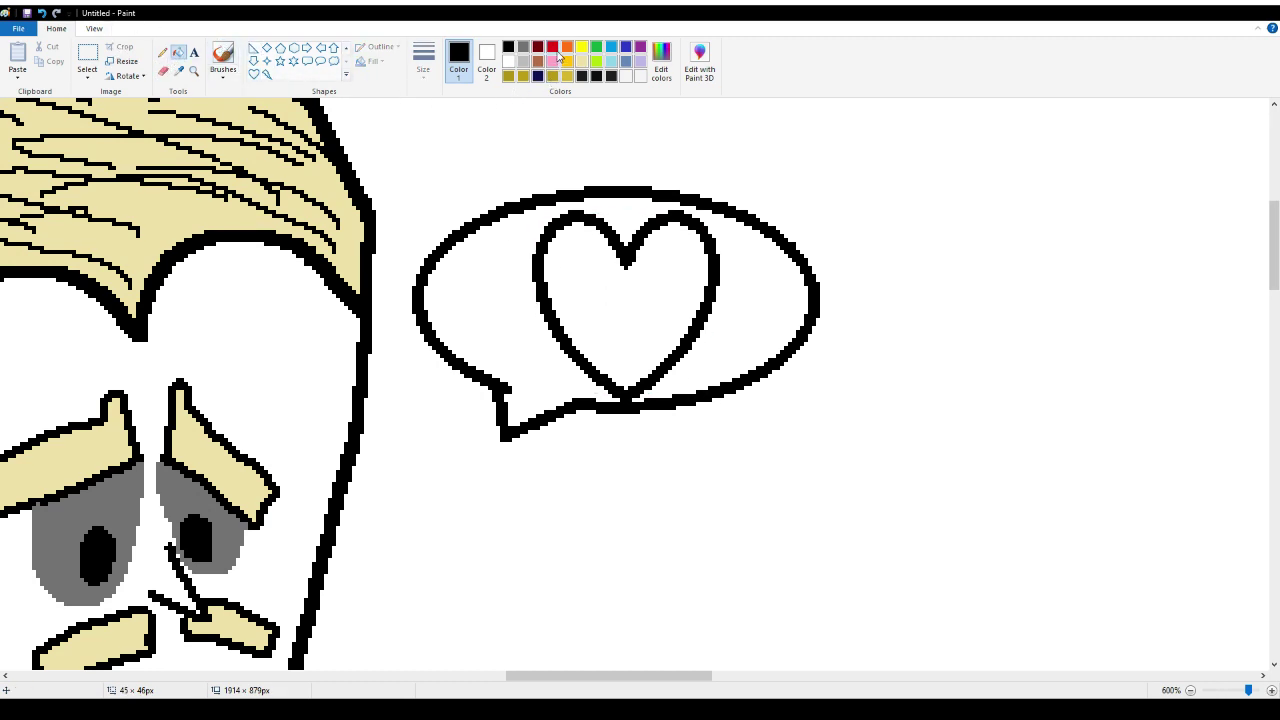
left_click(554, 48)
left_click(620, 300)
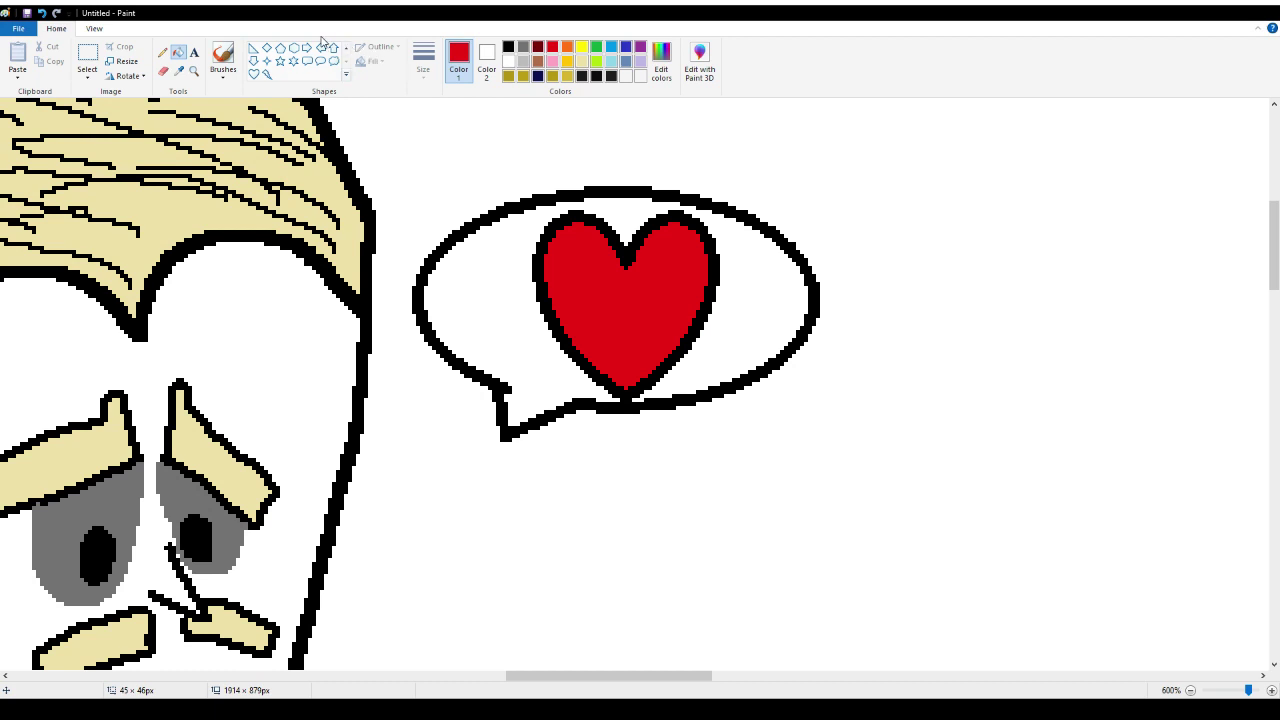
Draw short curved black lines from the lower edge of each pupil across the grey eyes, undoing the first stroke
left_click(508, 47)
left_click(162, 52)
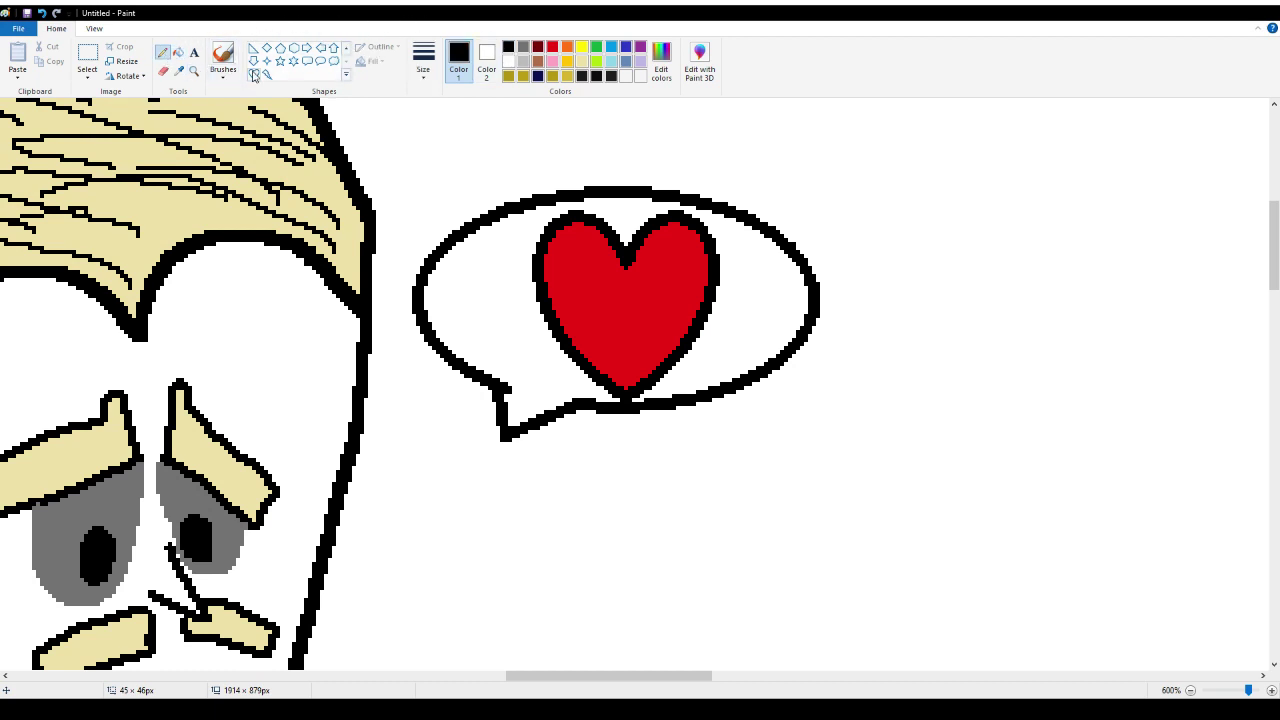
left_click(345, 49)
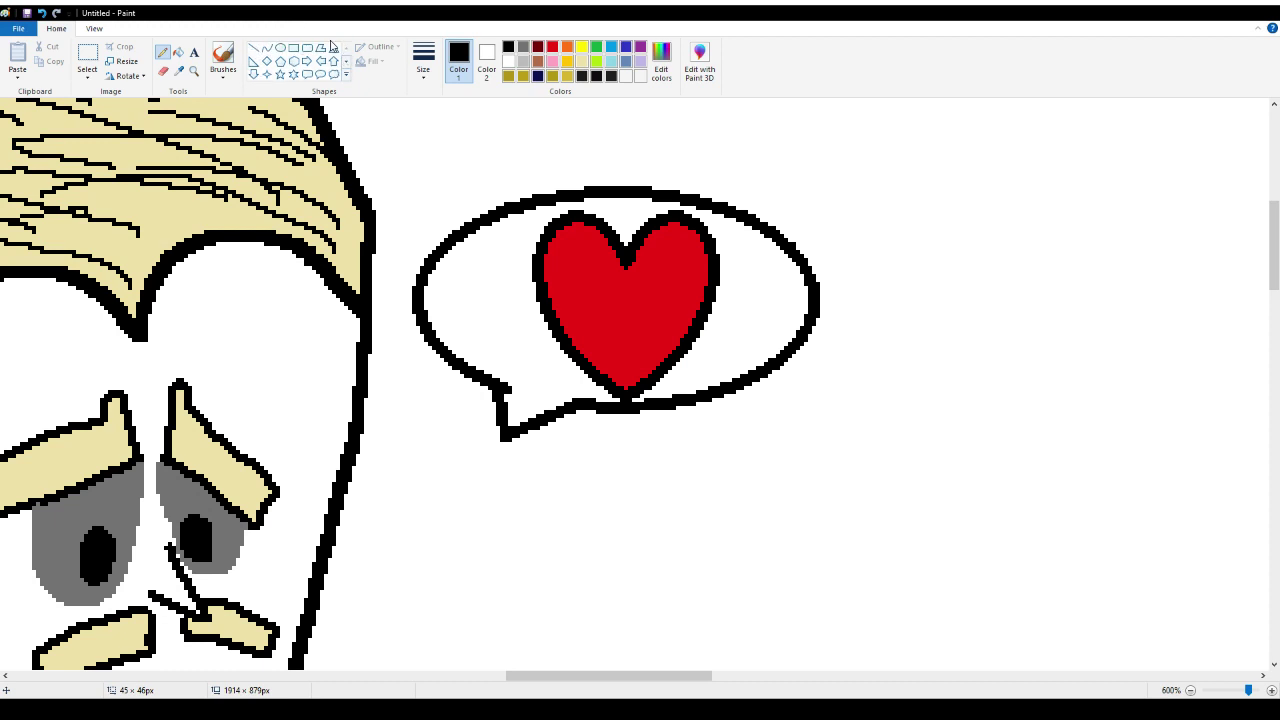
scroll(126, 204, "down", 3)
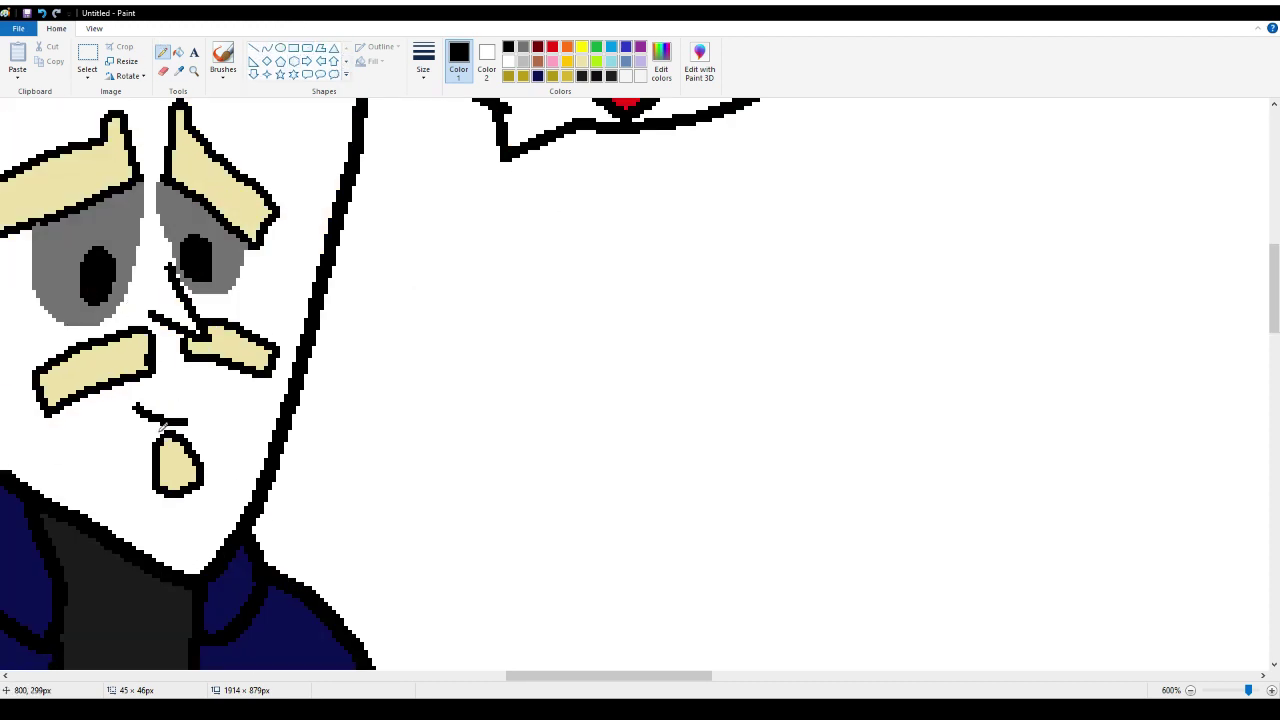
left_click_drag(542, 678, 477, 679)
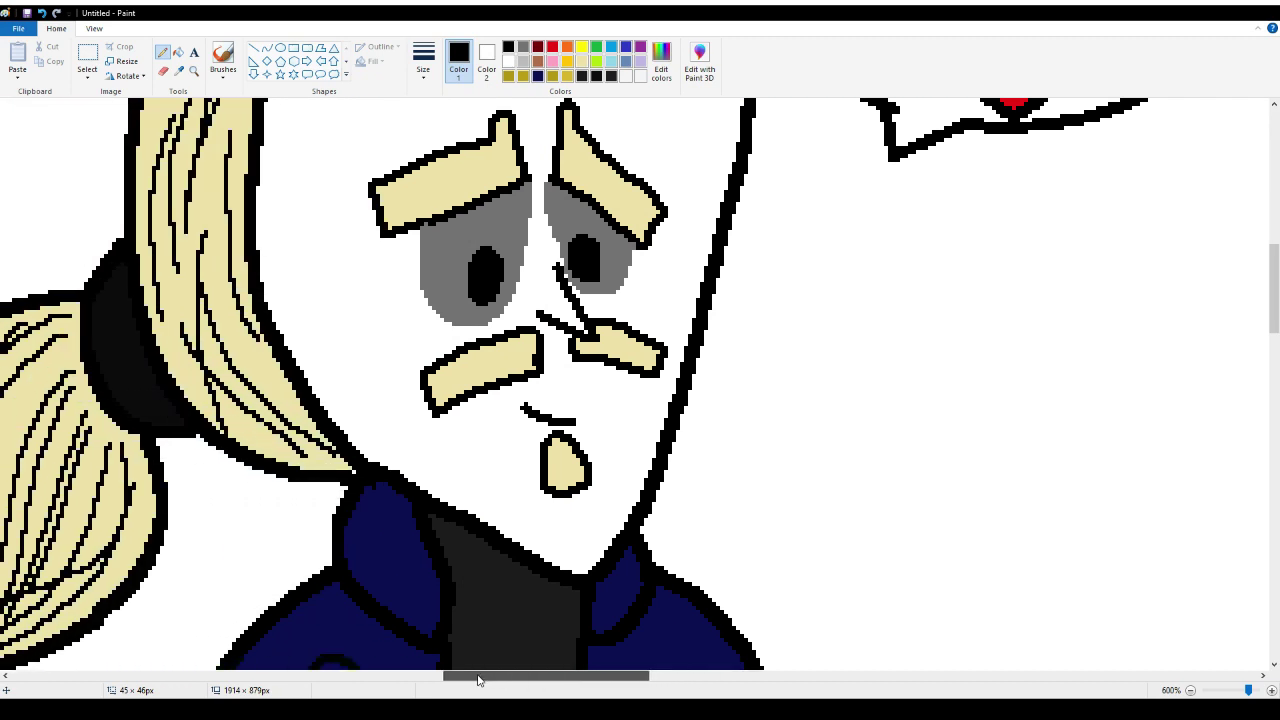
left_click(194, 76)
left_click(394, 251)
left_click(366, 266)
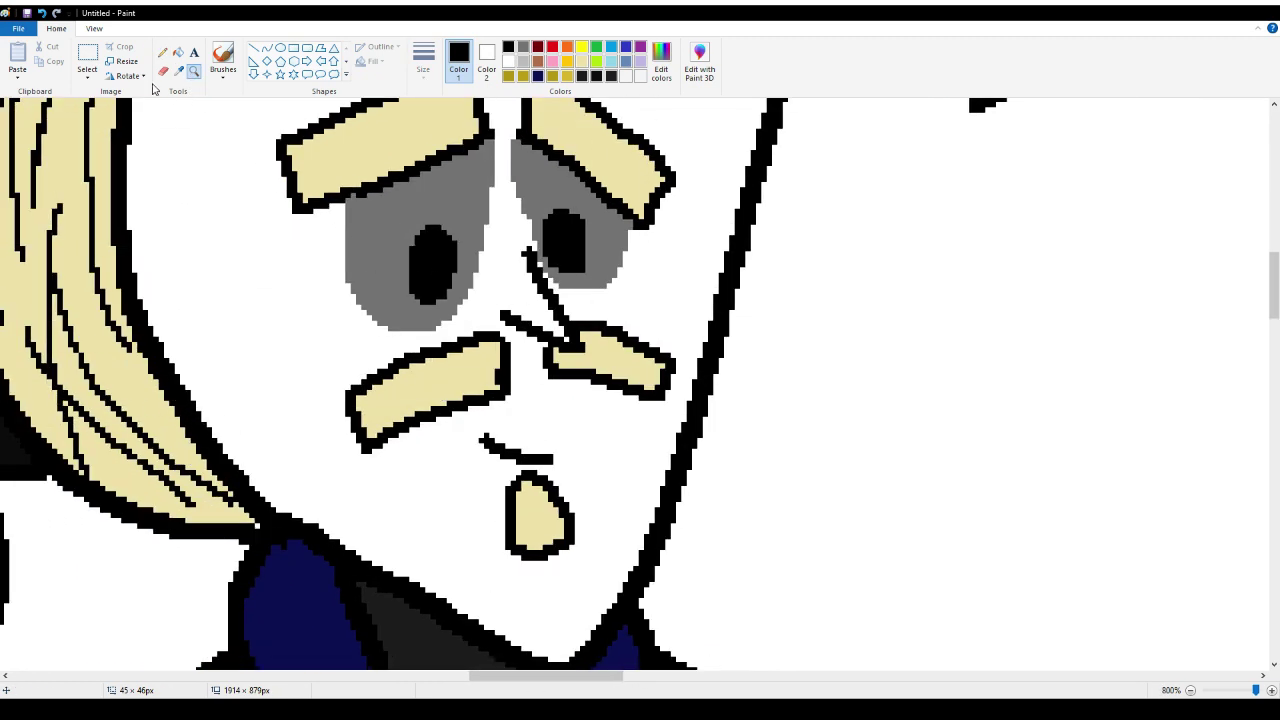
left_click(162, 52)
left_click(434, 60)
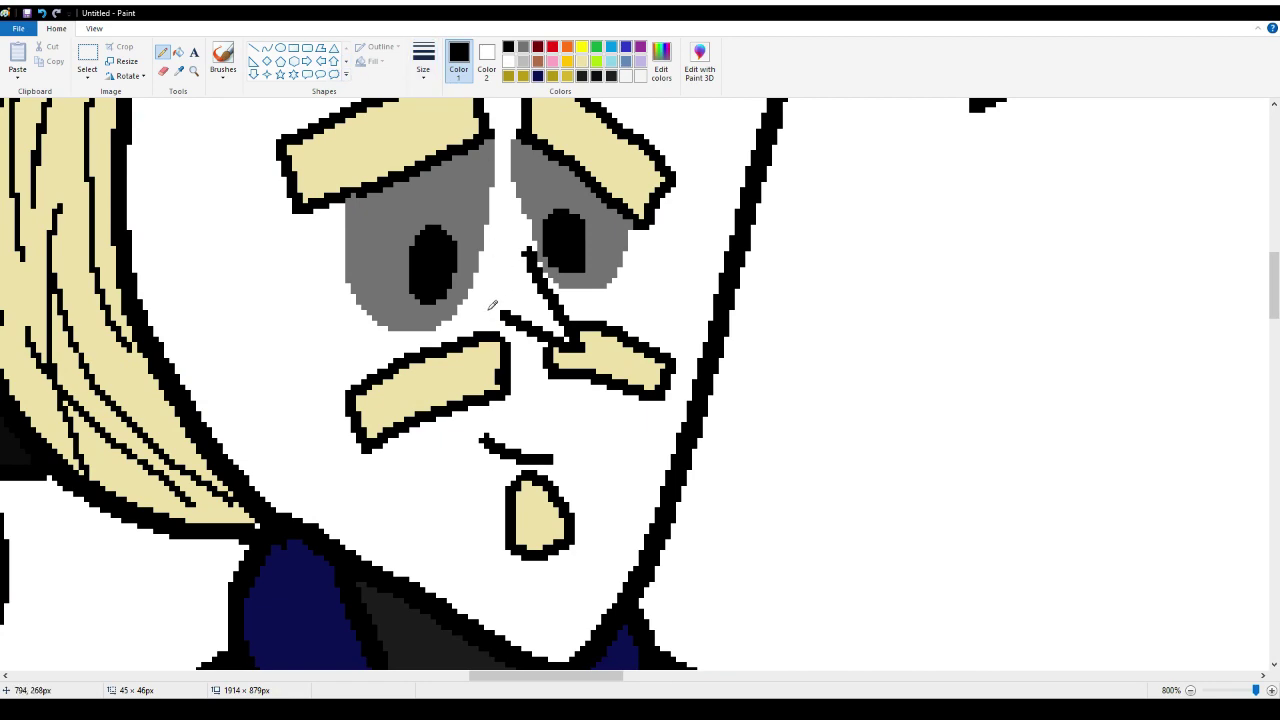
left_click_drag(452, 285, 430, 323)
left_click(40, 14)
left_click_drag(442, 306, 423, 321)
left_click_drag(548, 254, 565, 283)
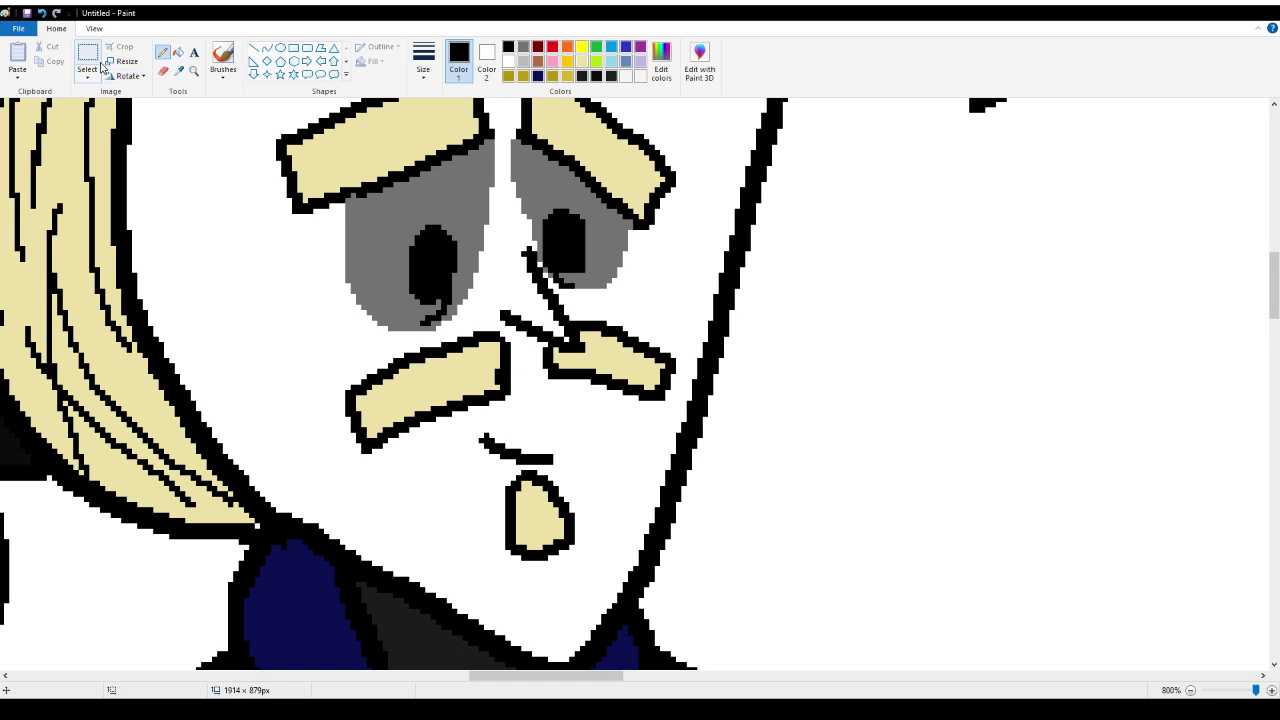
Draw a thick black rounded eyeball outline beneath the raised boot, running from its heel around to its toe
left_click(193, 70)
right_click(209, 286)
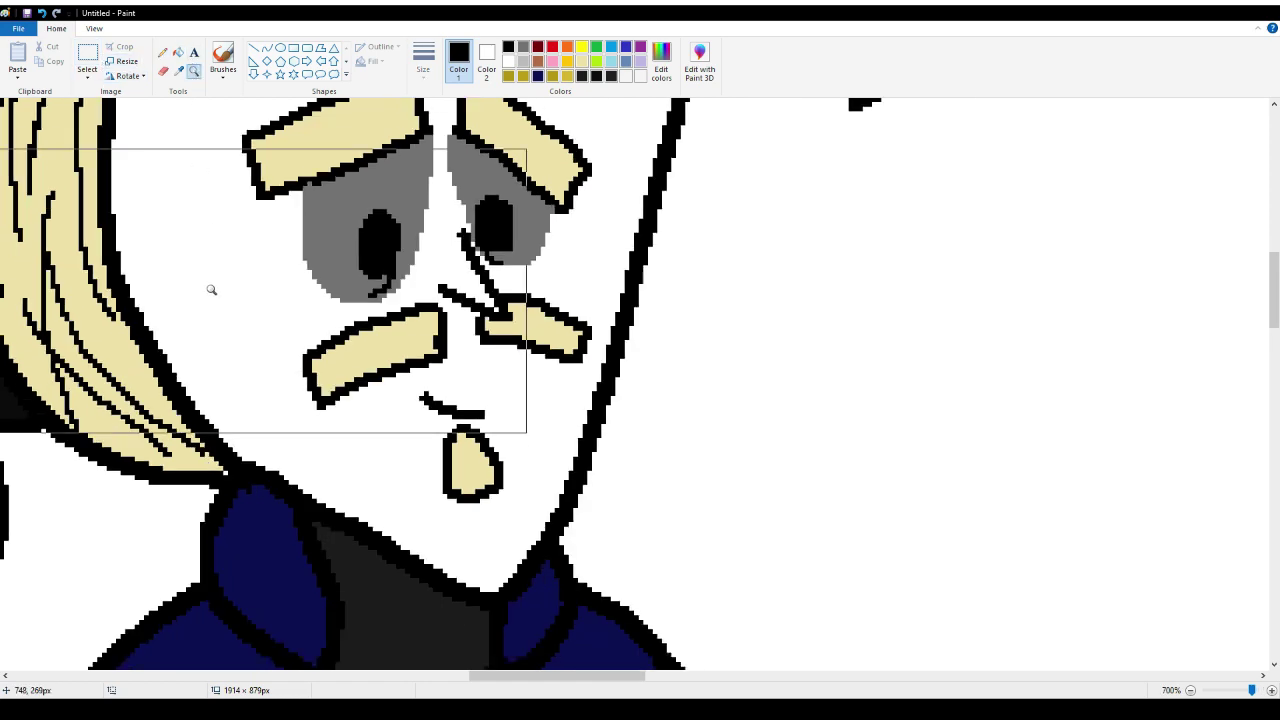
right_click(200, 291)
right_click(200, 291)
right_click(200, 291)
right_click(200, 291)
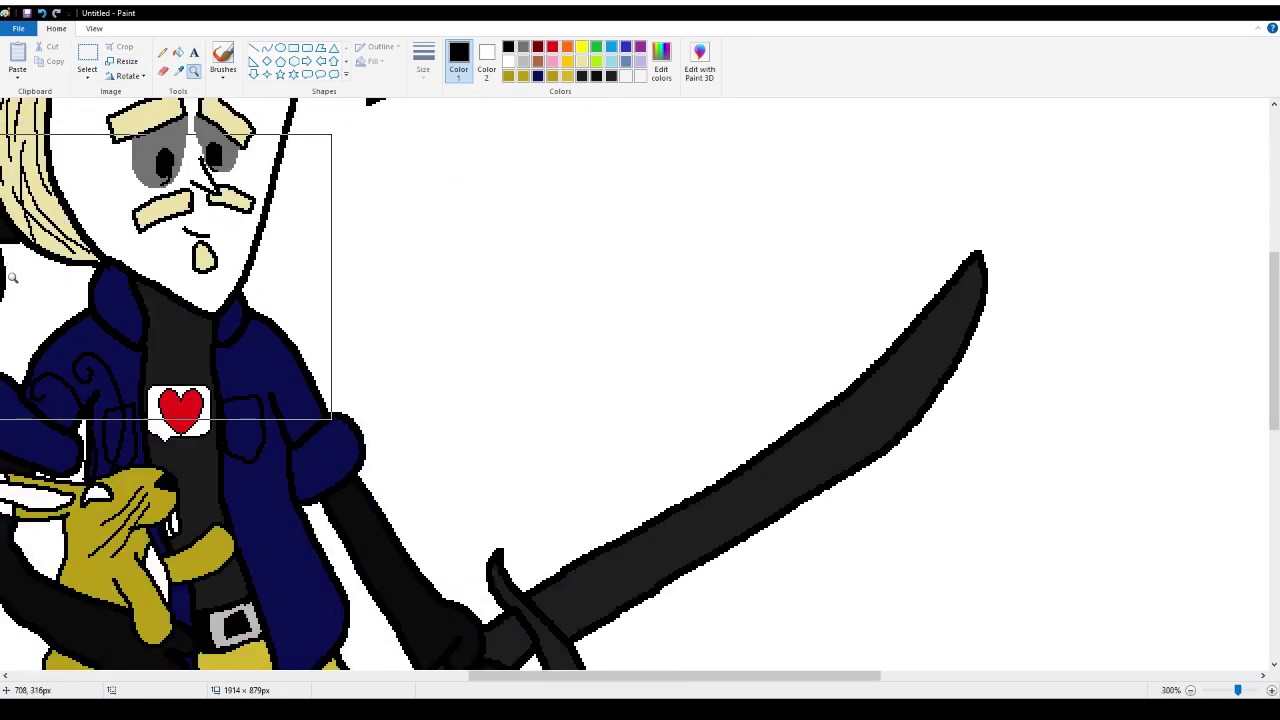
left_click_drag(500, 674, 411, 688)
right_click(250, 410)
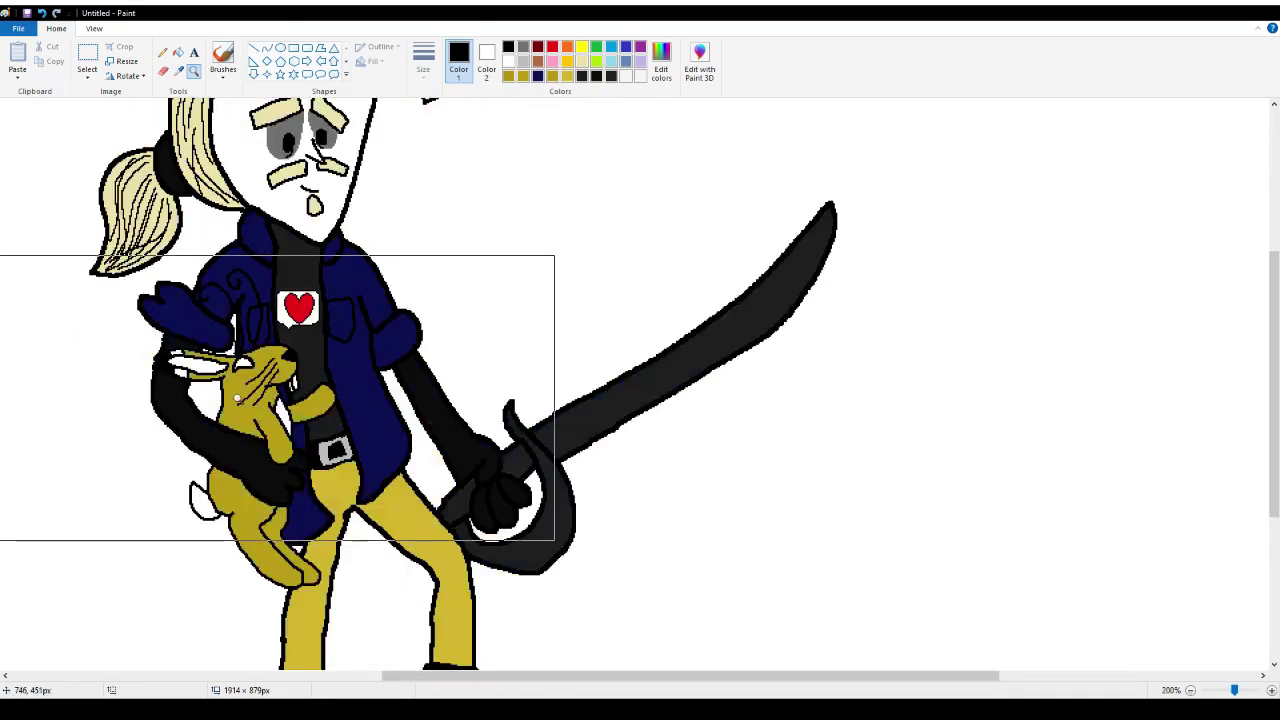
scroll(336, 498, "down", 3)
left_click(402, 416)
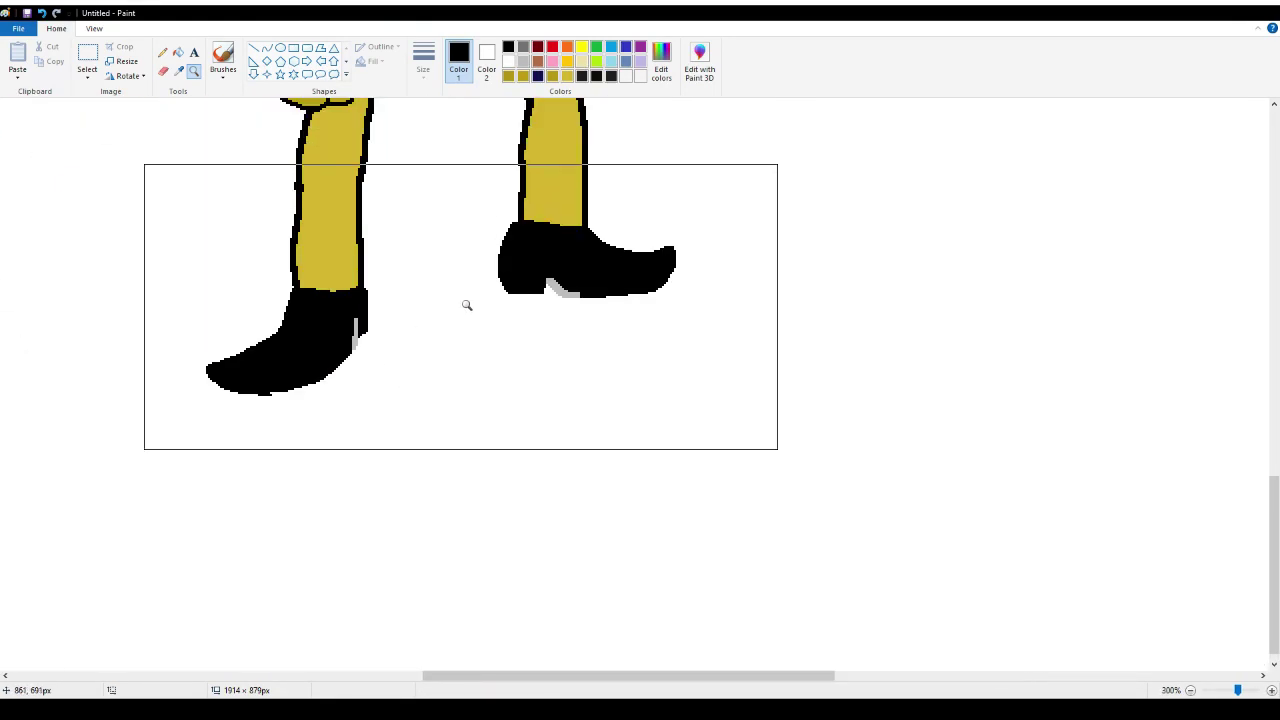
left_click(466, 306)
left_click(280, 293)
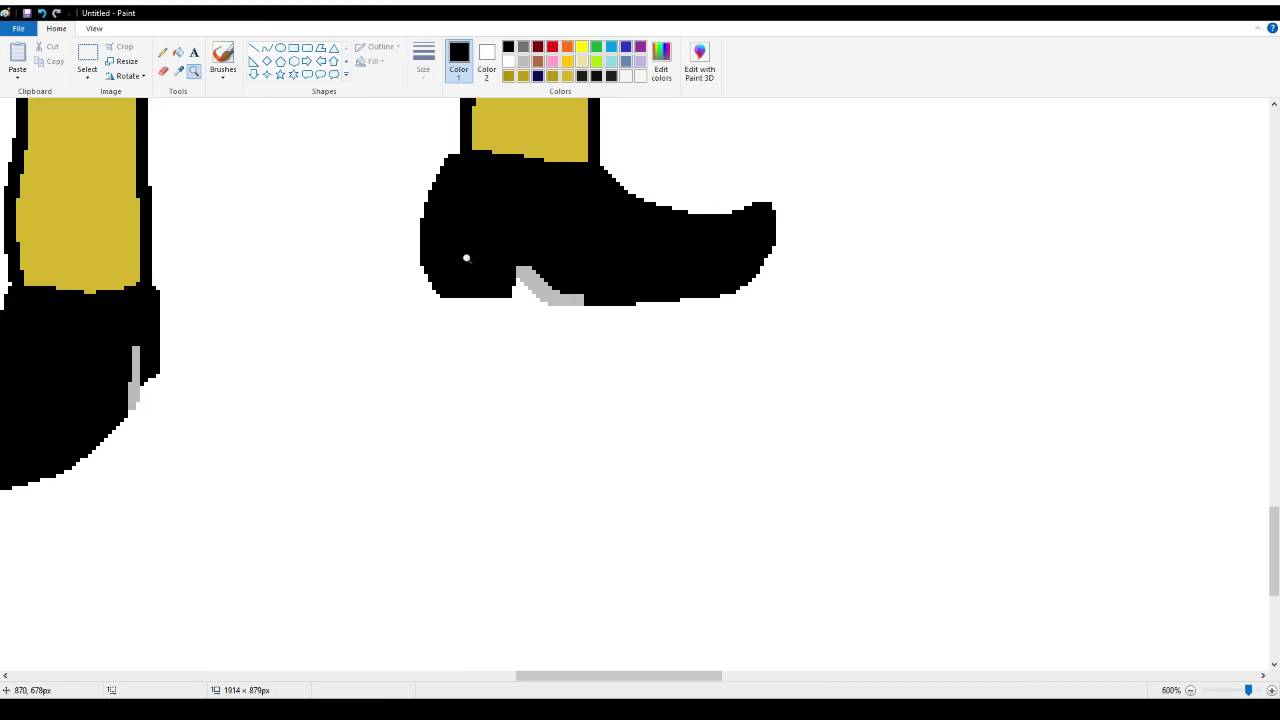
left_click(162, 52)
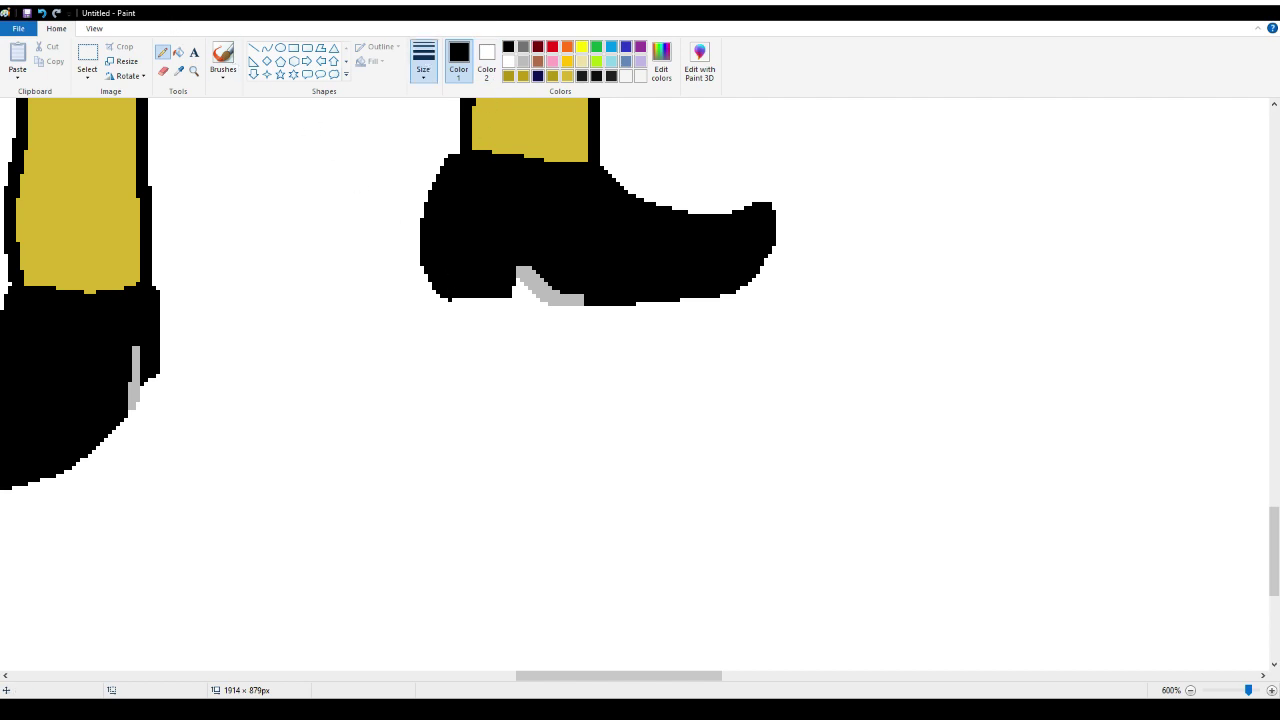
mouse_move(451, 296)
left_mouse_down()
mouse_move(435, 341)
mouse_move(476, 422)
mouse_move(532, 455)
mouse_move(589, 462)
mouse_move(648, 452)
mouse_move(789, 388)
mouse_move(810, 328)
mouse_move(778, 246)
left_mouse_up()
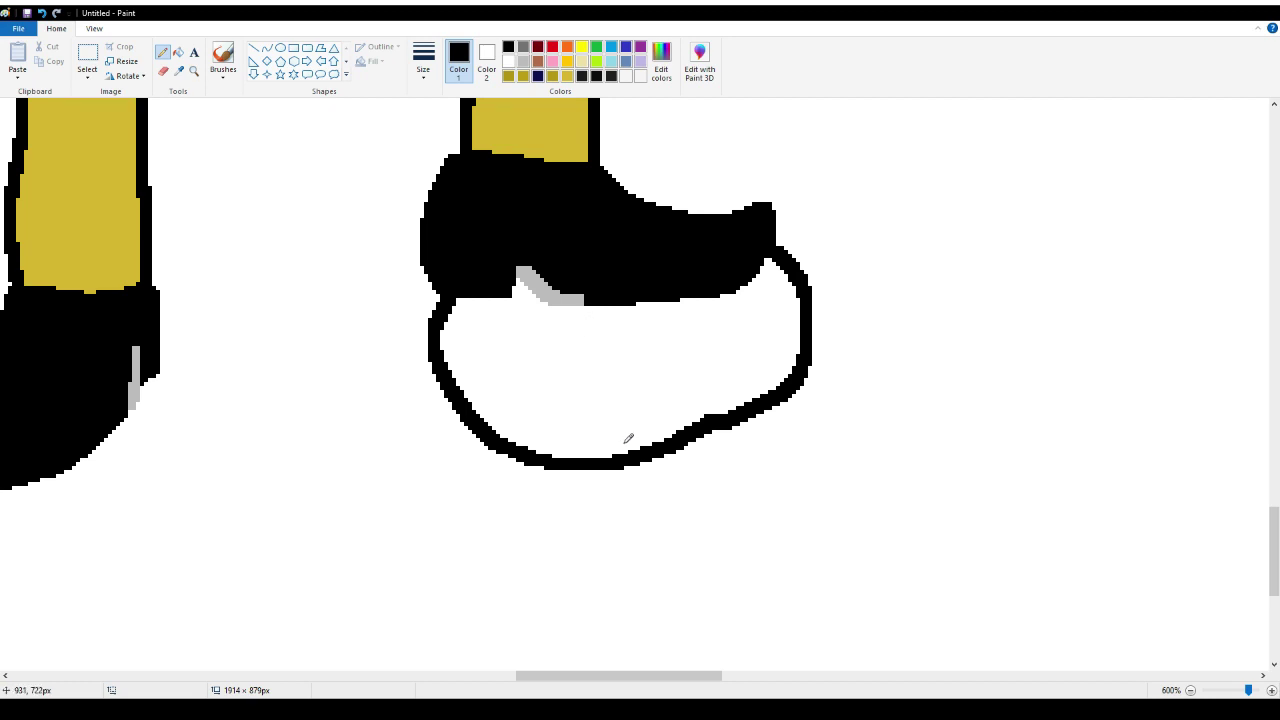
Draw an arched pupil along the eyeball's lower edge and fill it with black
mouse_move(620, 453)
left_mouse_down()
mouse_move(609, 412)
mouse_move(662, 357)
mouse_move(764, 354)
mouse_move(789, 382)
left_mouse_up()
left_click(178, 52)
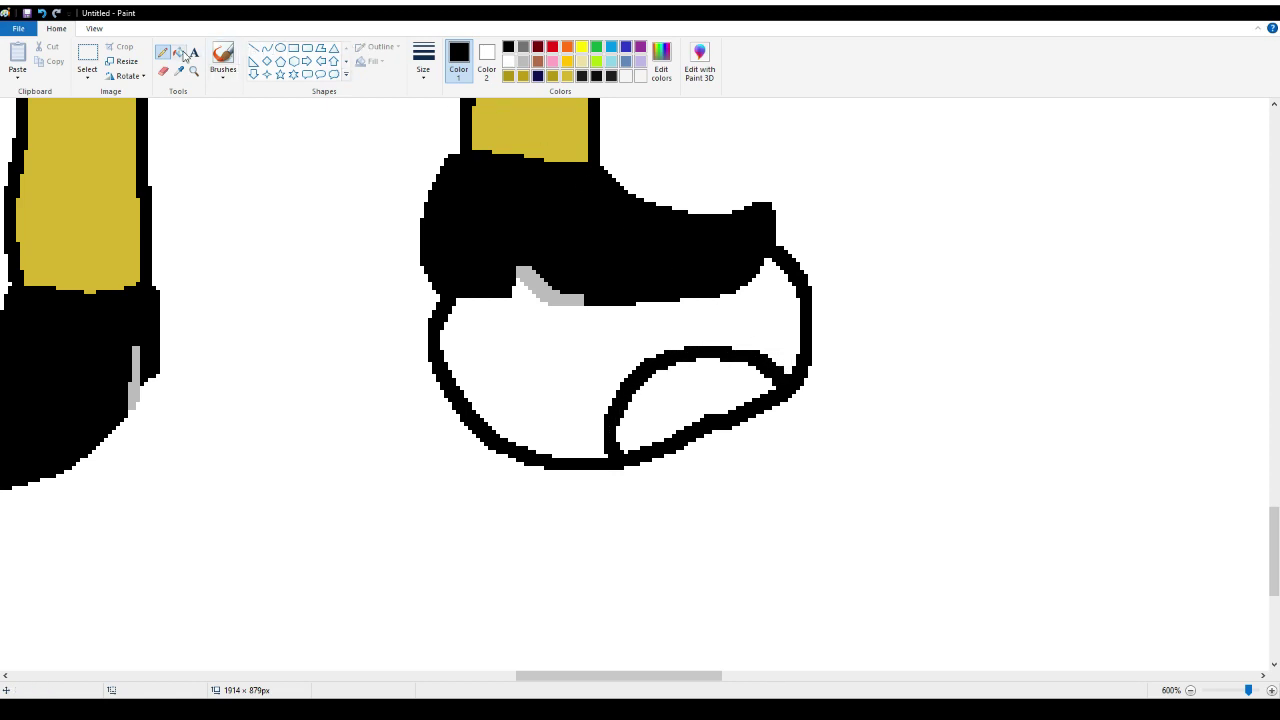
left_click(681, 390)
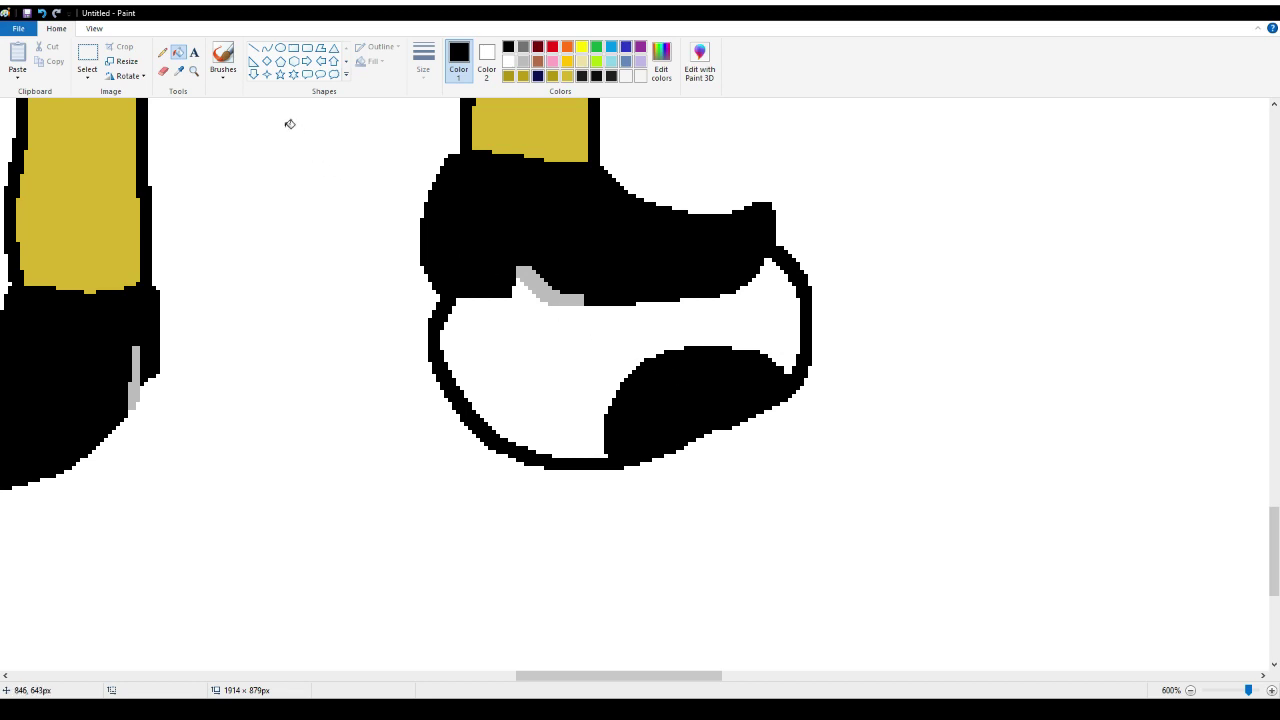
Draw three thin red branching veins on the white of the eyeball, undoing a first vein beside the pupil
left_click(162, 53)
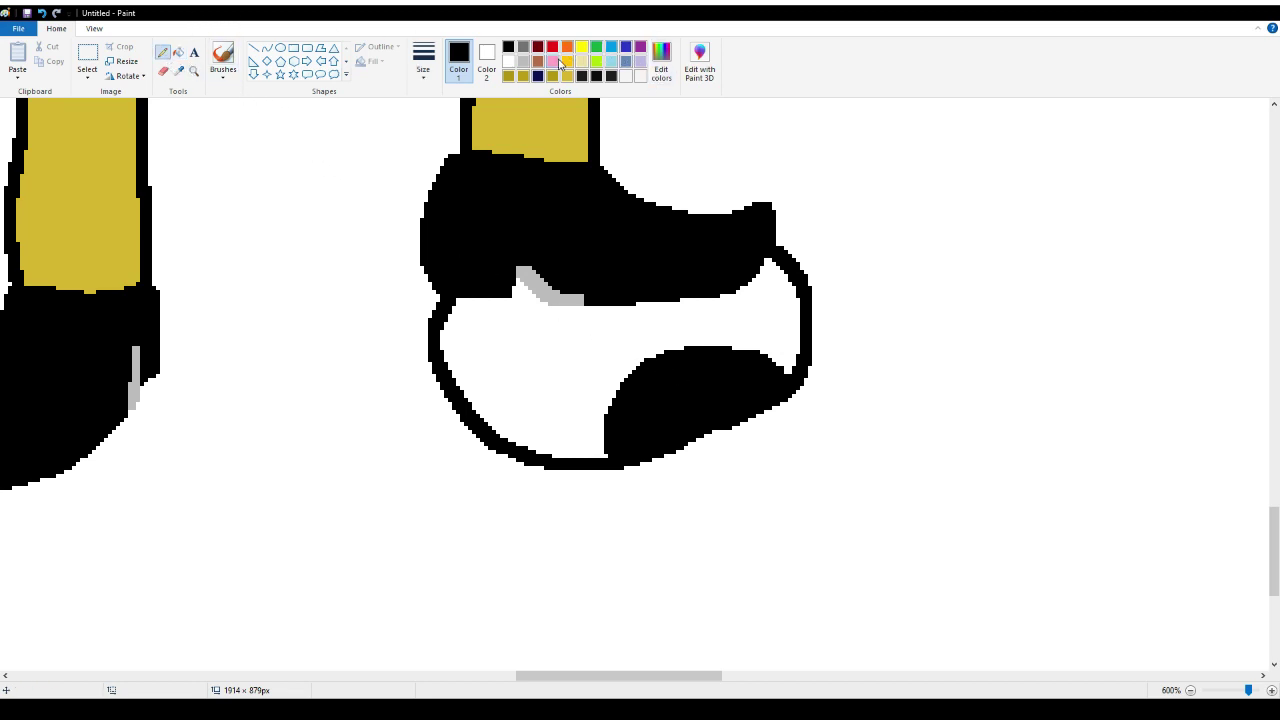
left_click(553, 48)
mouse_move(578, 455)
left_mouse_down()
mouse_move(571, 427)
mouse_move(517, 400)
left_mouse_up()
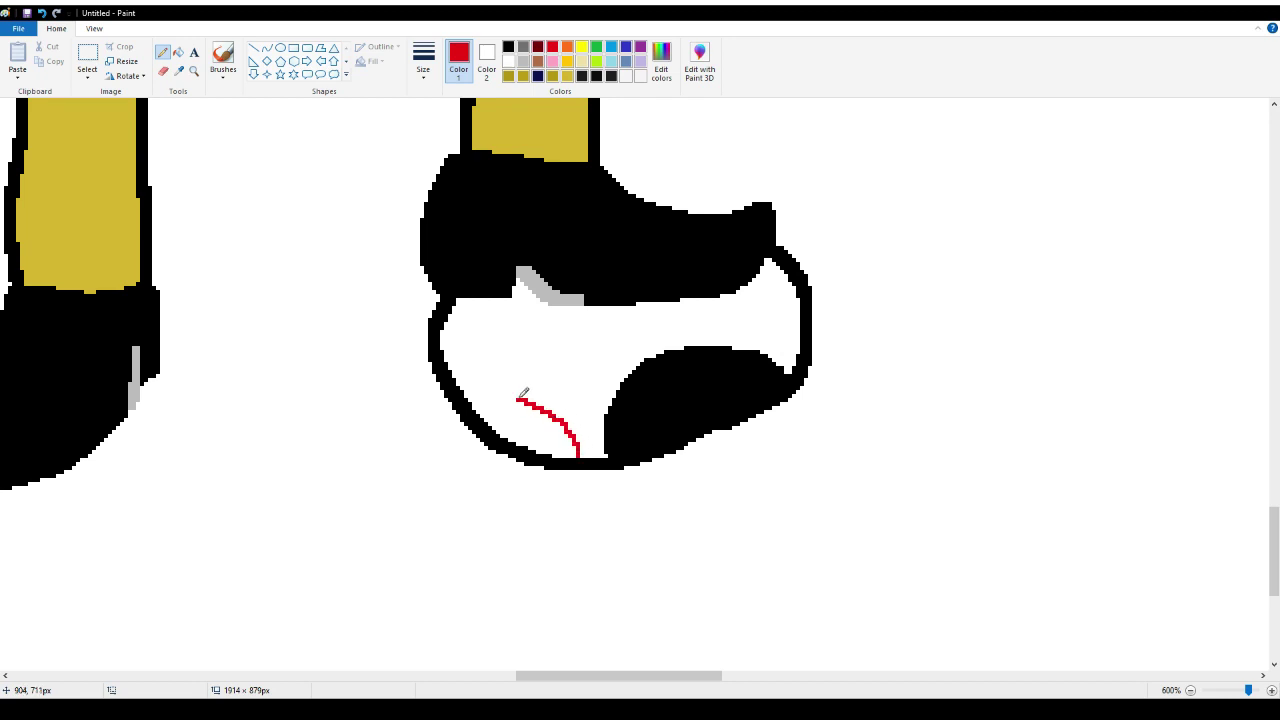
left_click(41, 13)
mouse_move(458, 327)
left_mouse_down()
mouse_move(470, 360)
mouse_move(507, 391)
mouse_move(490, 356)
mouse_move(511, 350)
left_mouse_up()
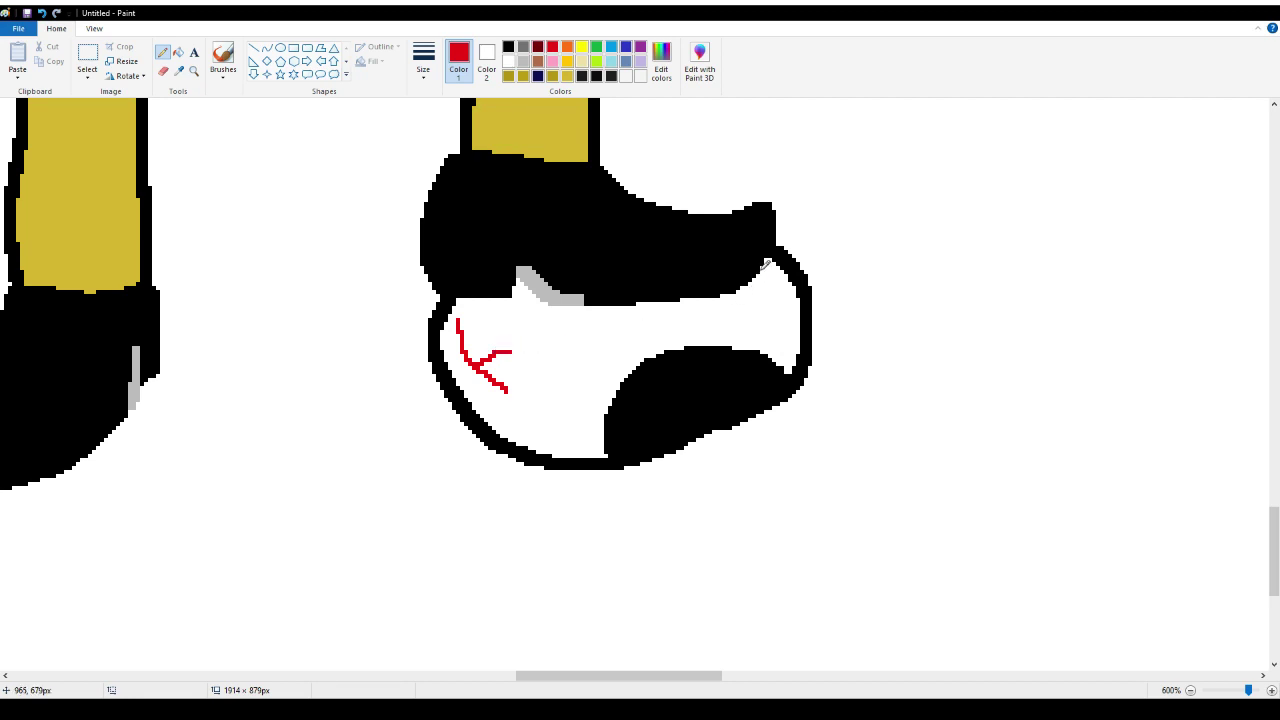
left_click_drag(763, 268, 758, 305)
left_click_drag(761, 302, 765, 317)
left_click_drag(594, 306, 603, 320)
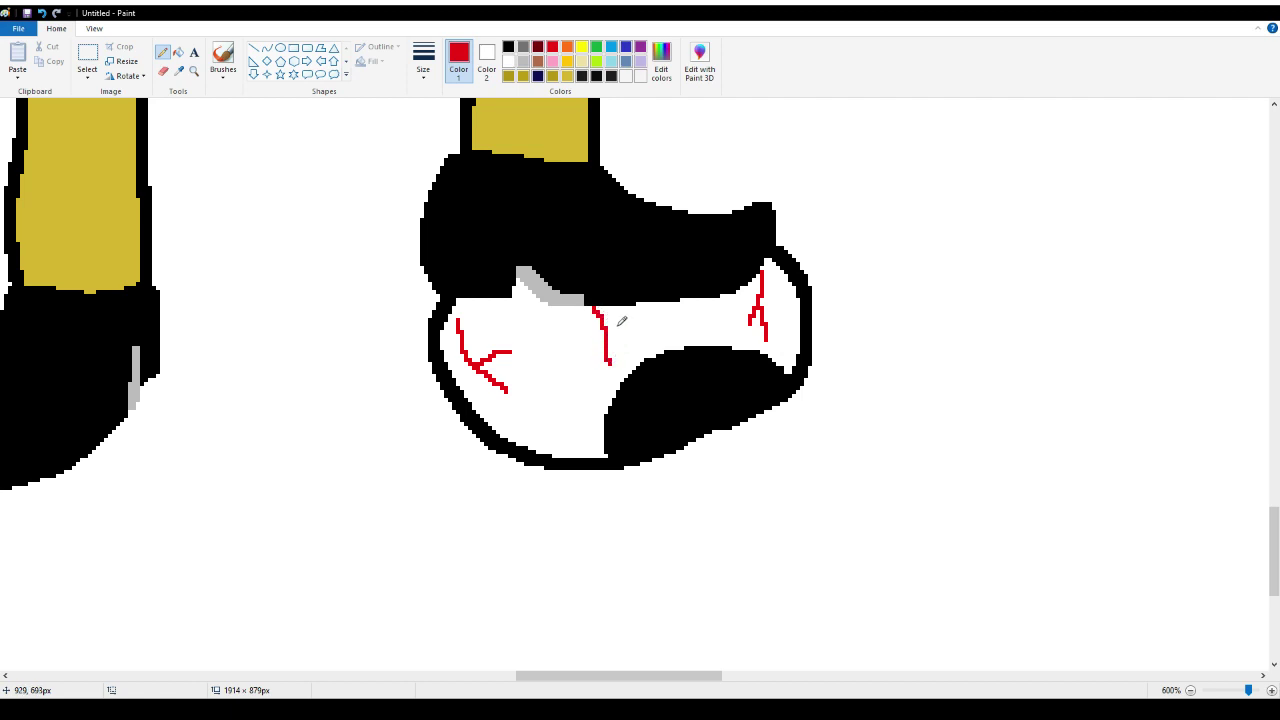
left_click_drag(608, 321, 628, 319)
Outline a large dark grey shadow around both boots and the eyeball with a thicker pencil, joining it to the trouser legs
left_click(508, 47)
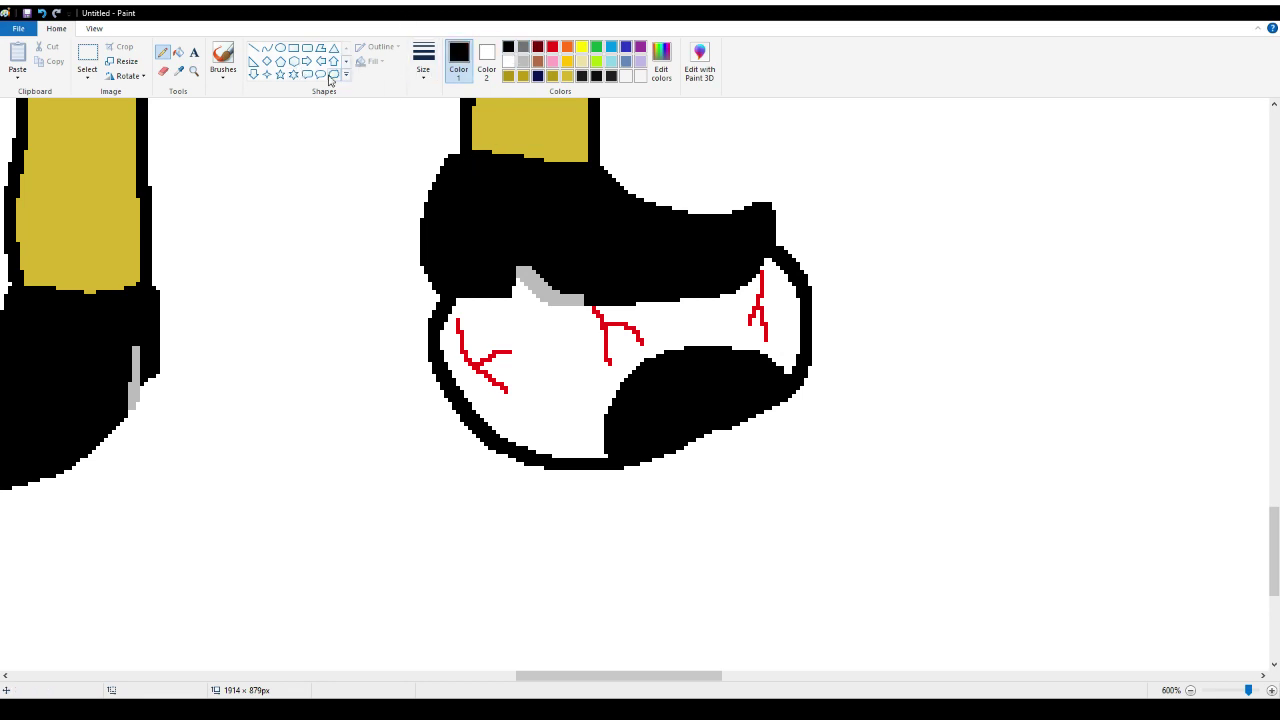
left_click(194, 75)
right_click(177, 237)
right_click(171, 271)
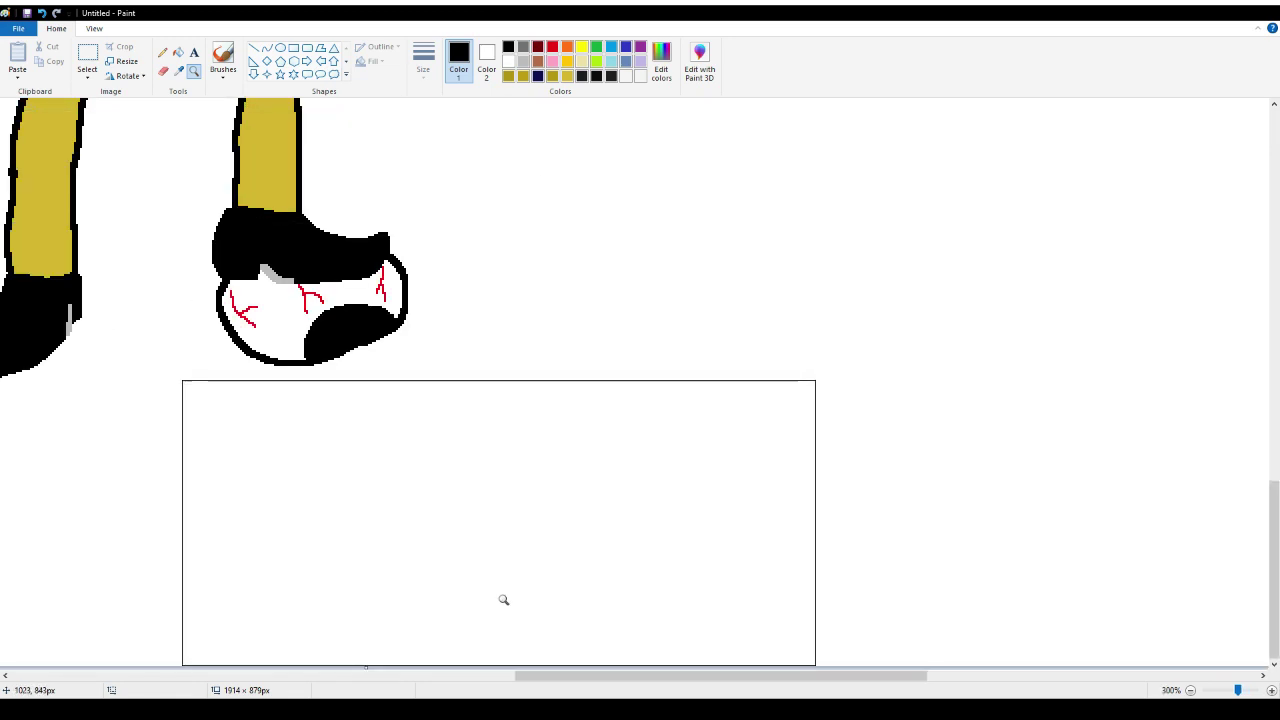
left_click_drag(548, 684, 452, 680)
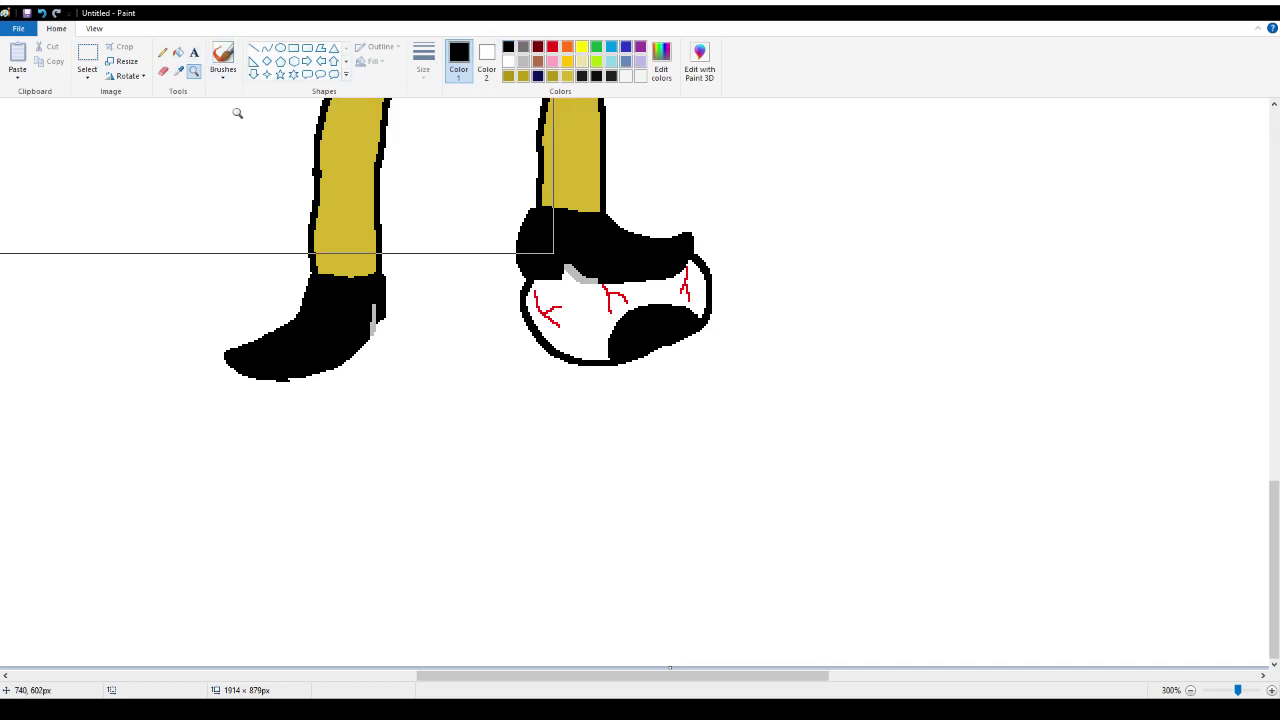
left_click(408, 236)
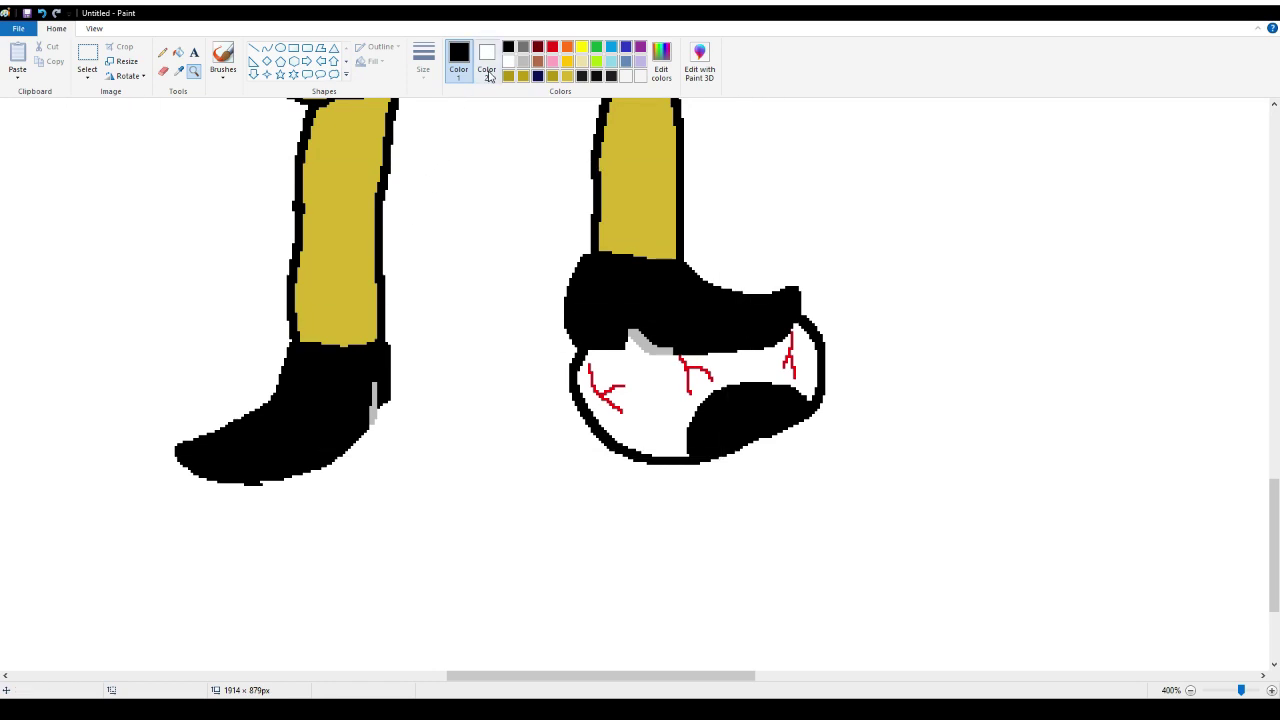
left_click(160, 56)
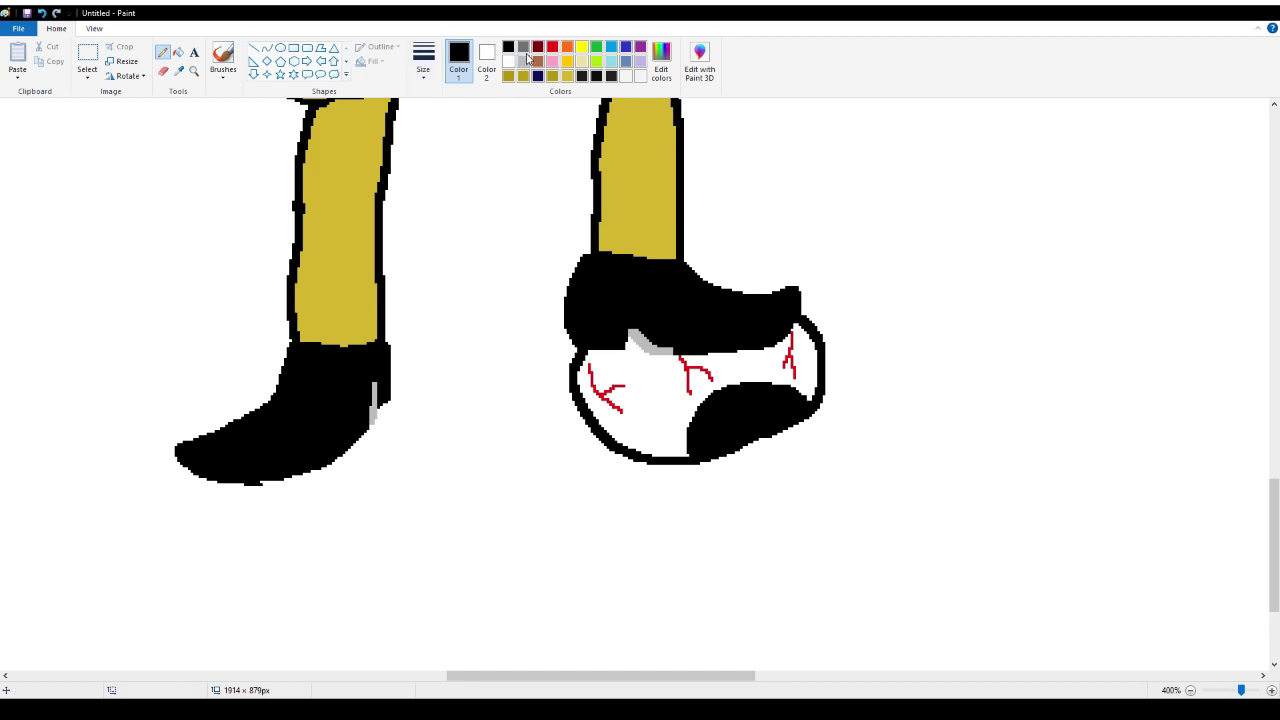
left_click(525, 48)
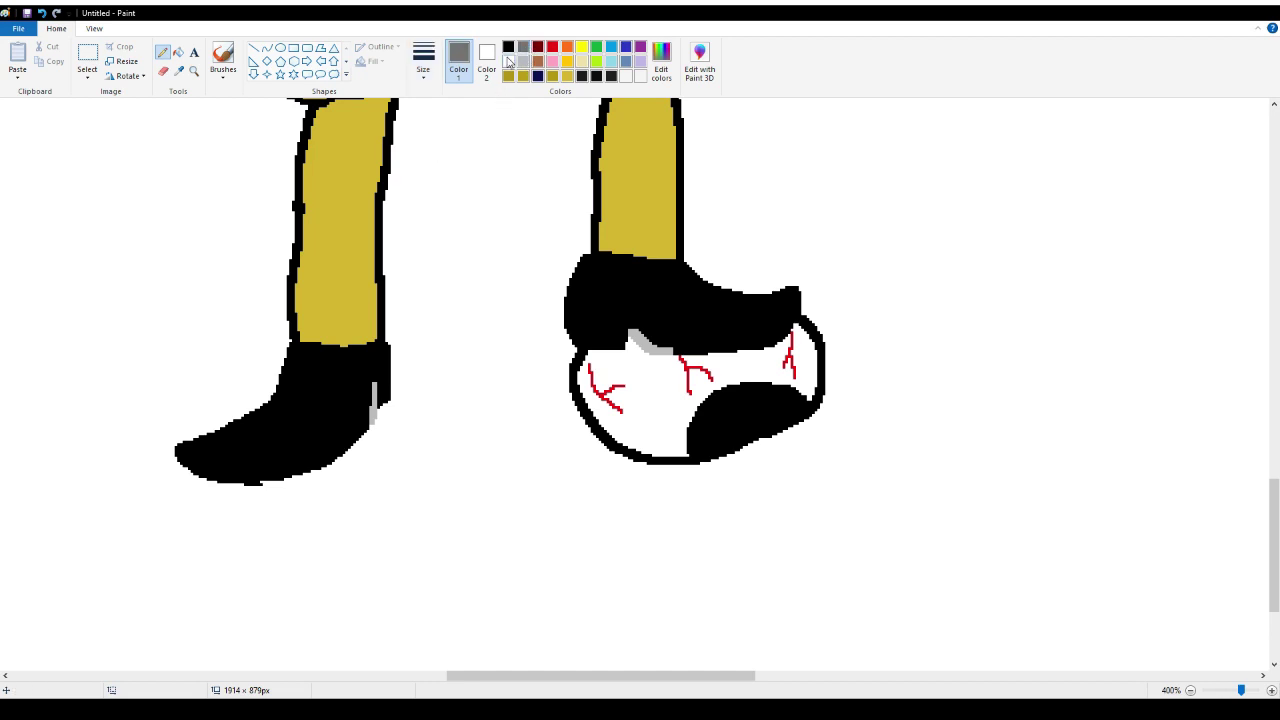
left_click(423, 66)
left_click_drag(466, 212, 390, 223)
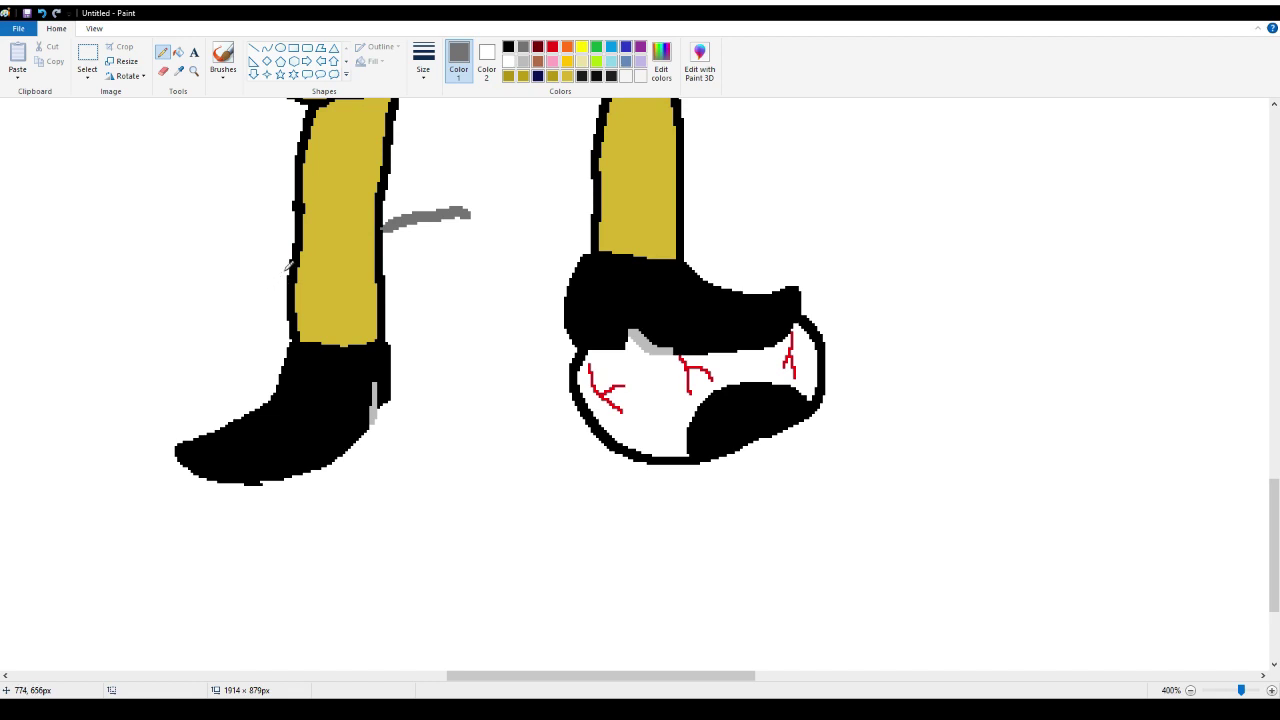
mouse_move(287, 267)
left_mouse_down()
mouse_move(141, 392)
mouse_move(133, 480)
mouse_move(201, 558)
mouse_move(393, 593)
mouse_move(729, 562)
mouse_move(802, 542)
mouse_move(908, 475)
mouse_move(934, 417)
mouse_move(936, 348)
mouse_move(921, 284)
mouse_move(857, 216)
mouse_move(750, 174)
mouse_move(687, 175)
left_mouse_up()
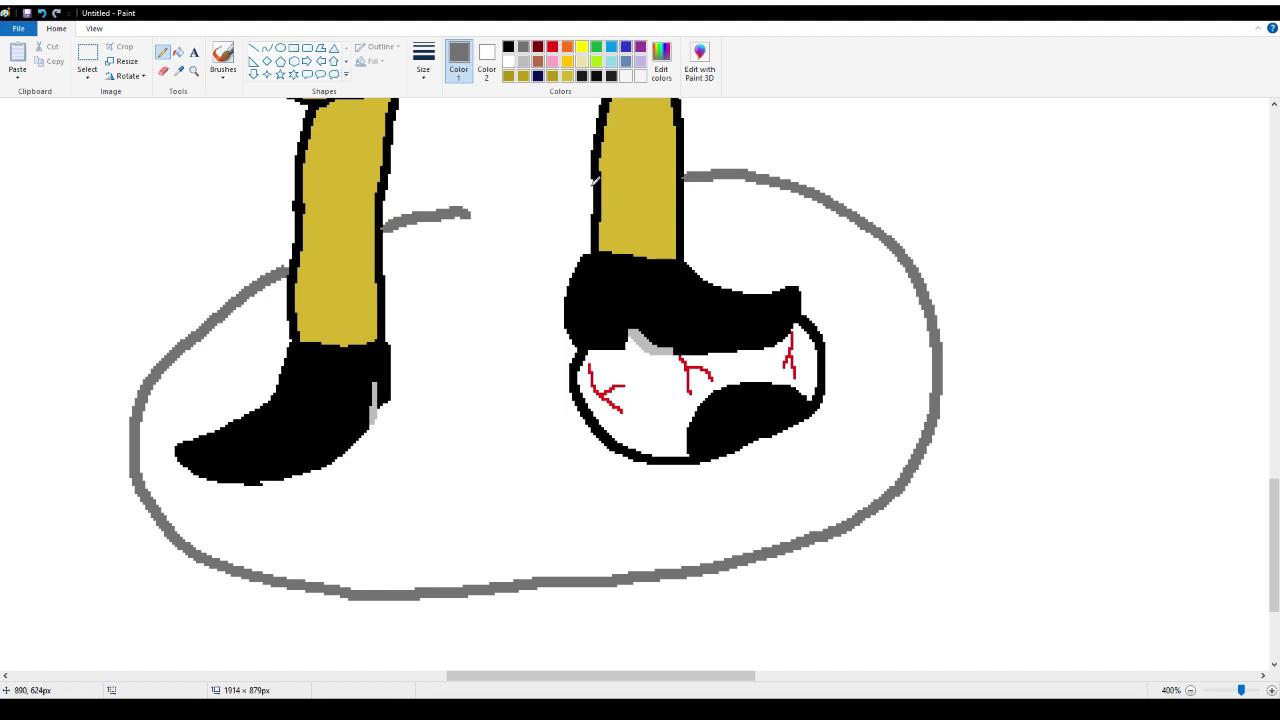
left_click_drag(592, 181, 476, 207)
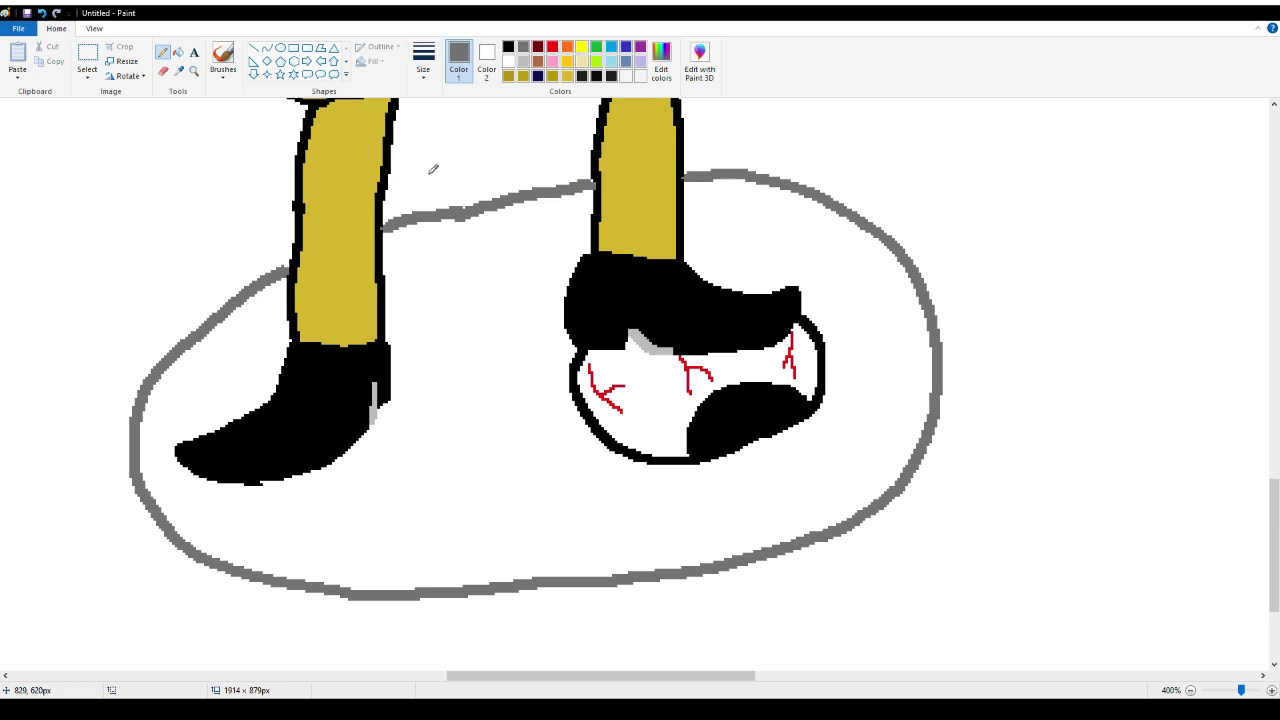
Fill the outlined shadow area around the feet with dark grey
left_click(193, 71)
left_click(162, 52)
left_click(177, 52)
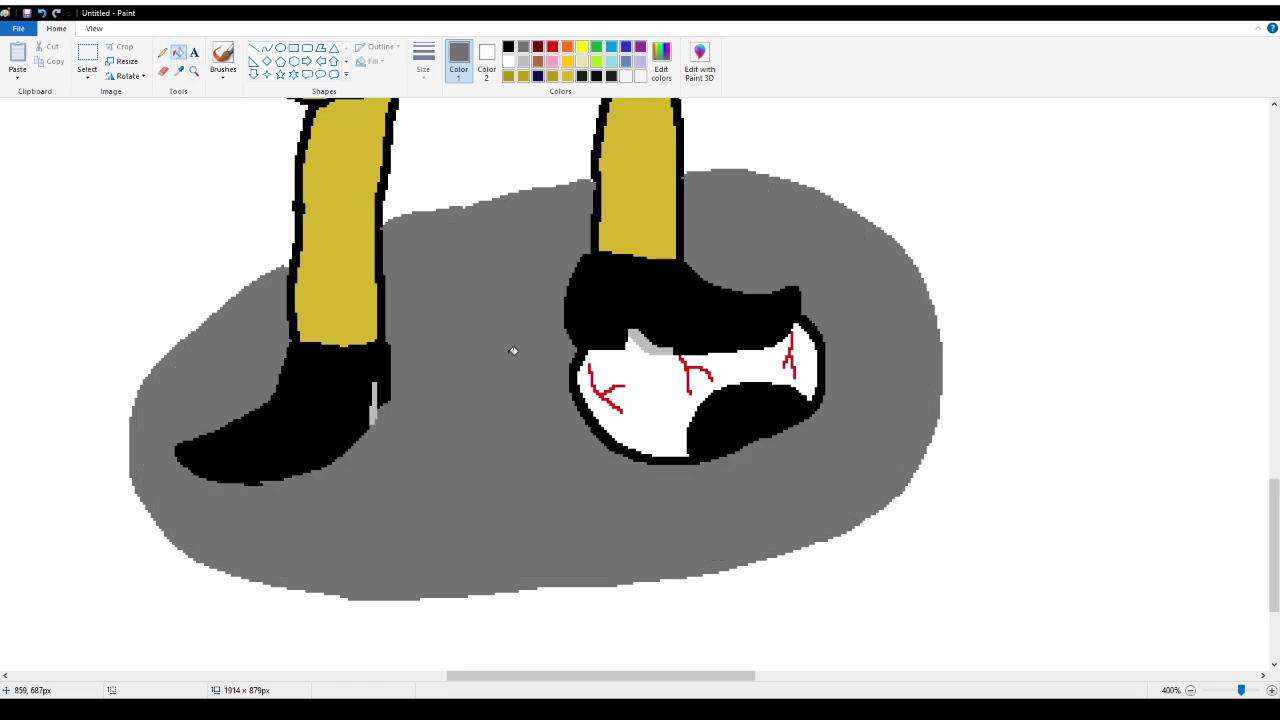
Draw a jagged black splash outline on the grey shadow, attached to the eyeball's edge below the boot's toe
left_click(161, 51)
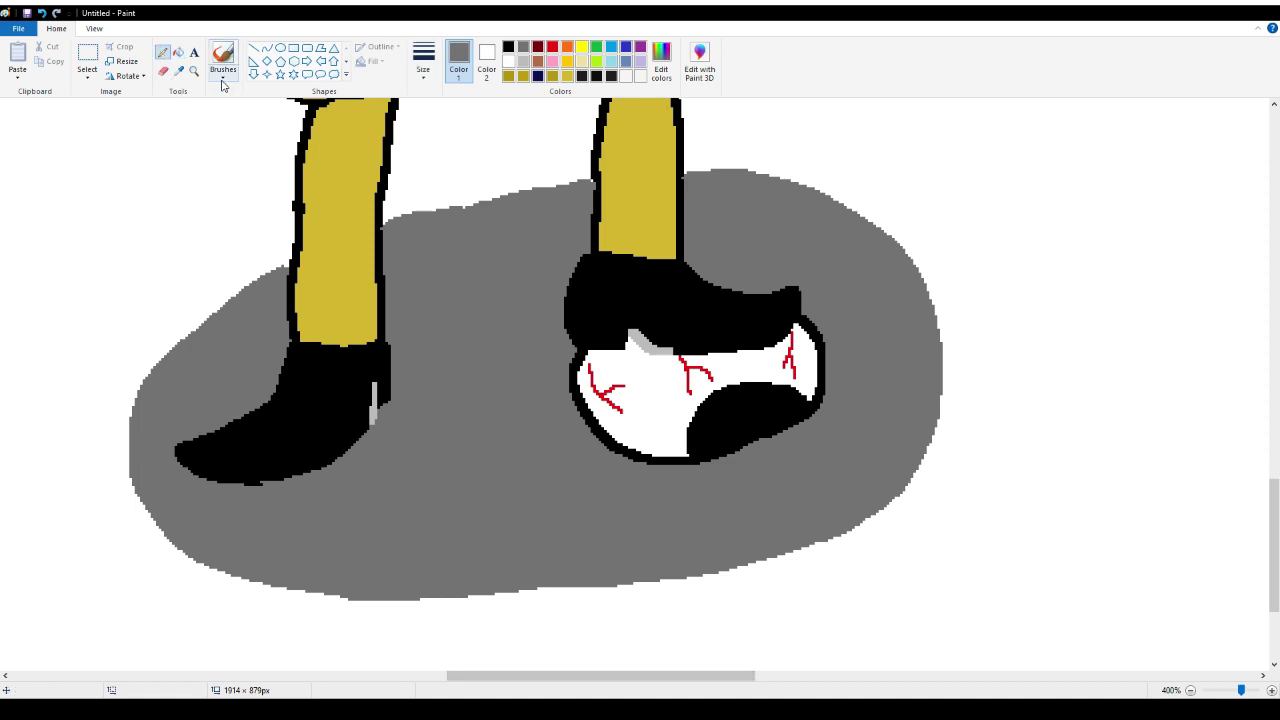
left_click(193, 71)
left_click(634, 370)
left_click(671, 414)
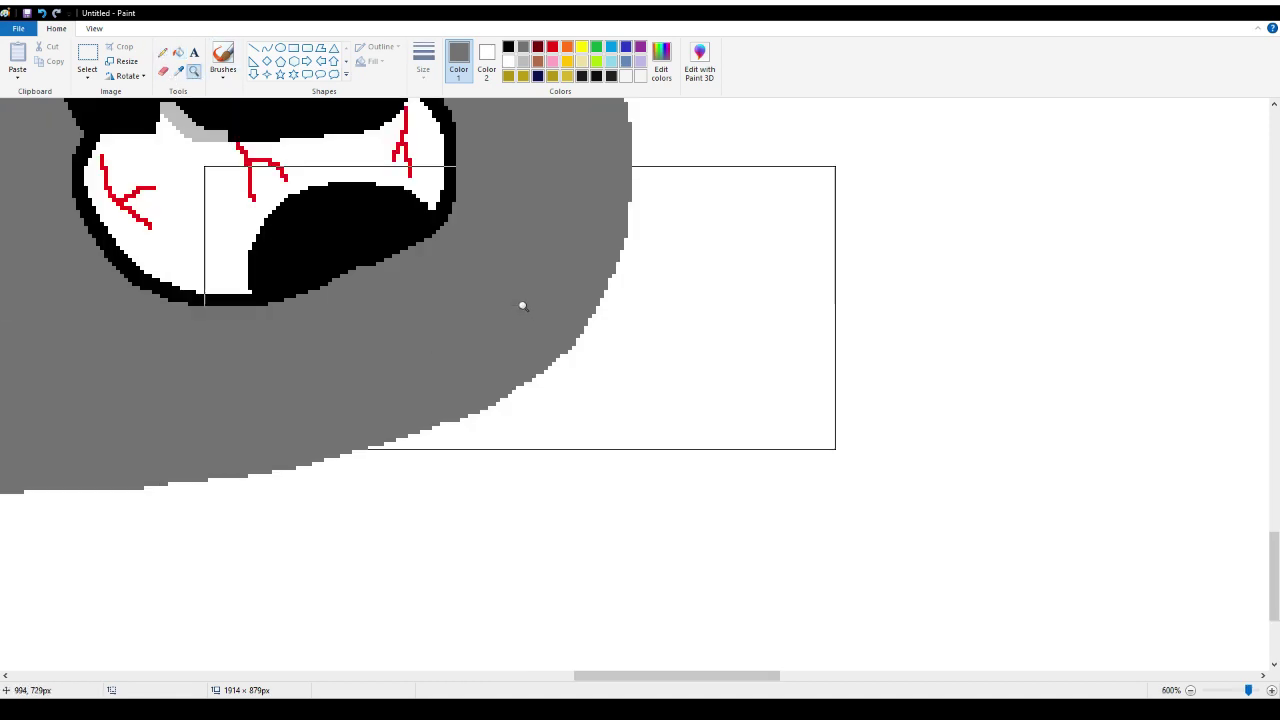
left_click(522, 305)
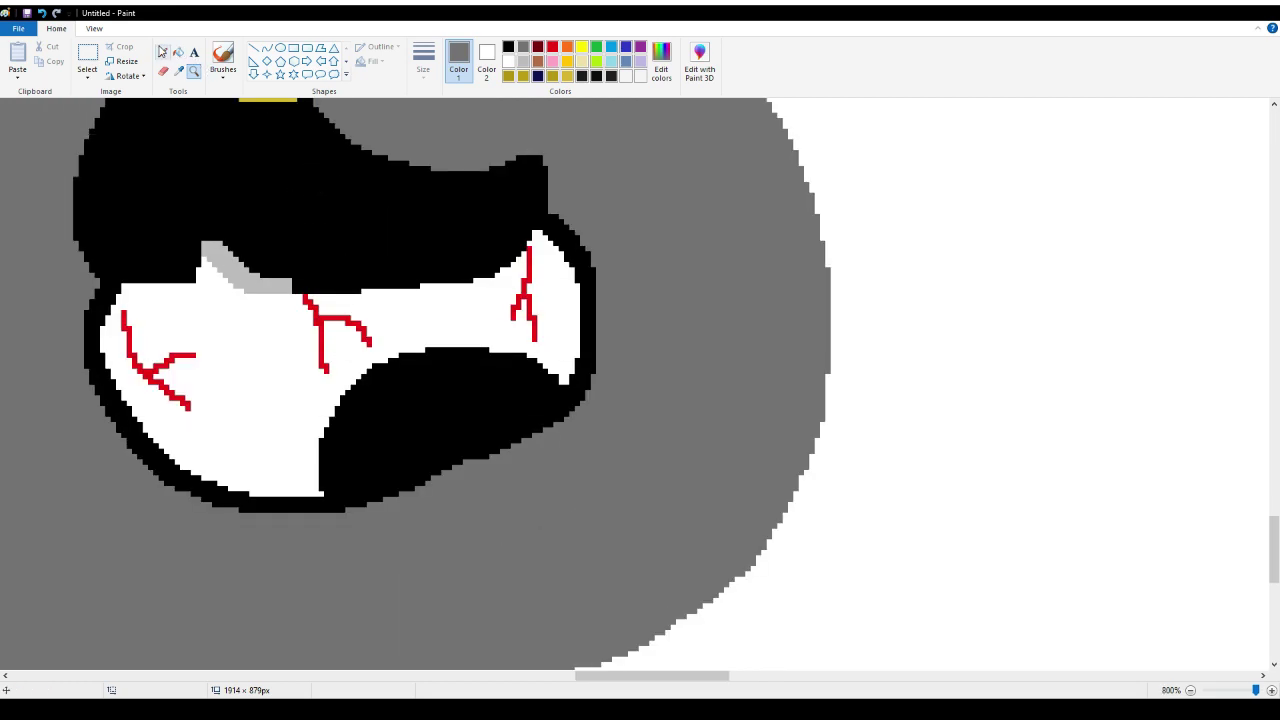
left_click(162, 51)
left_click(508, 46)
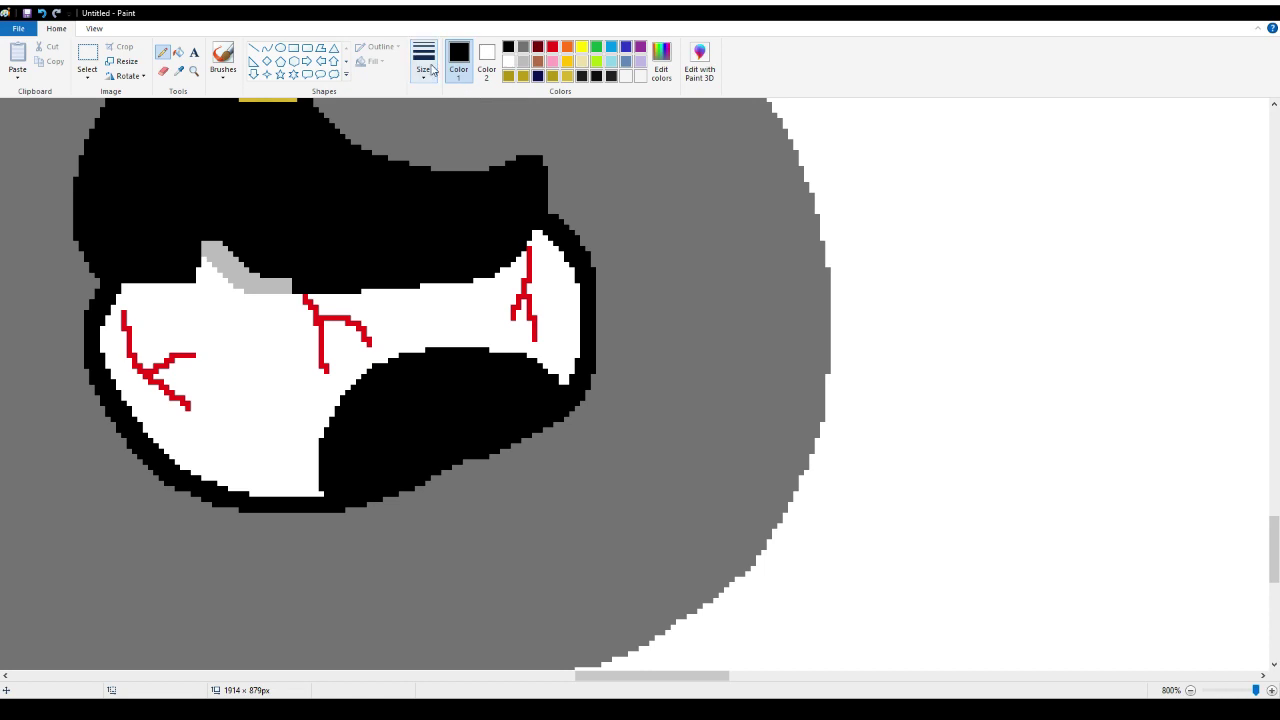
mouse_move(595, 339)
left_mouse_down()
mouse_move(612, 296)
mouse_move(654, 260)
mouse_move(632, 317)
mouse_move(658, 300)
mouse_move(682, 298)
mouse_move(680, 310)
mouse_move(598, 391)
left_mouse_up()
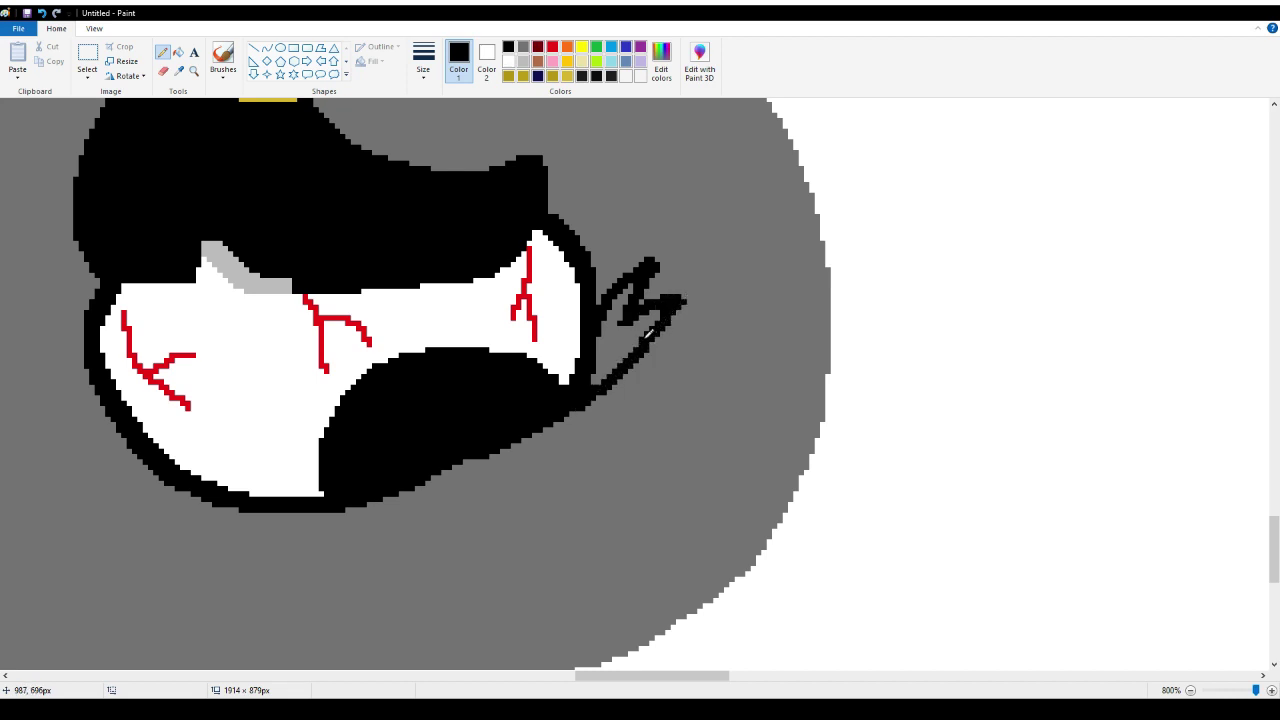
Fill the jagged splash beside the eyeball with black and thicken its lower edge with another black spike
left_click(178, 52)
left_click(618, 353)
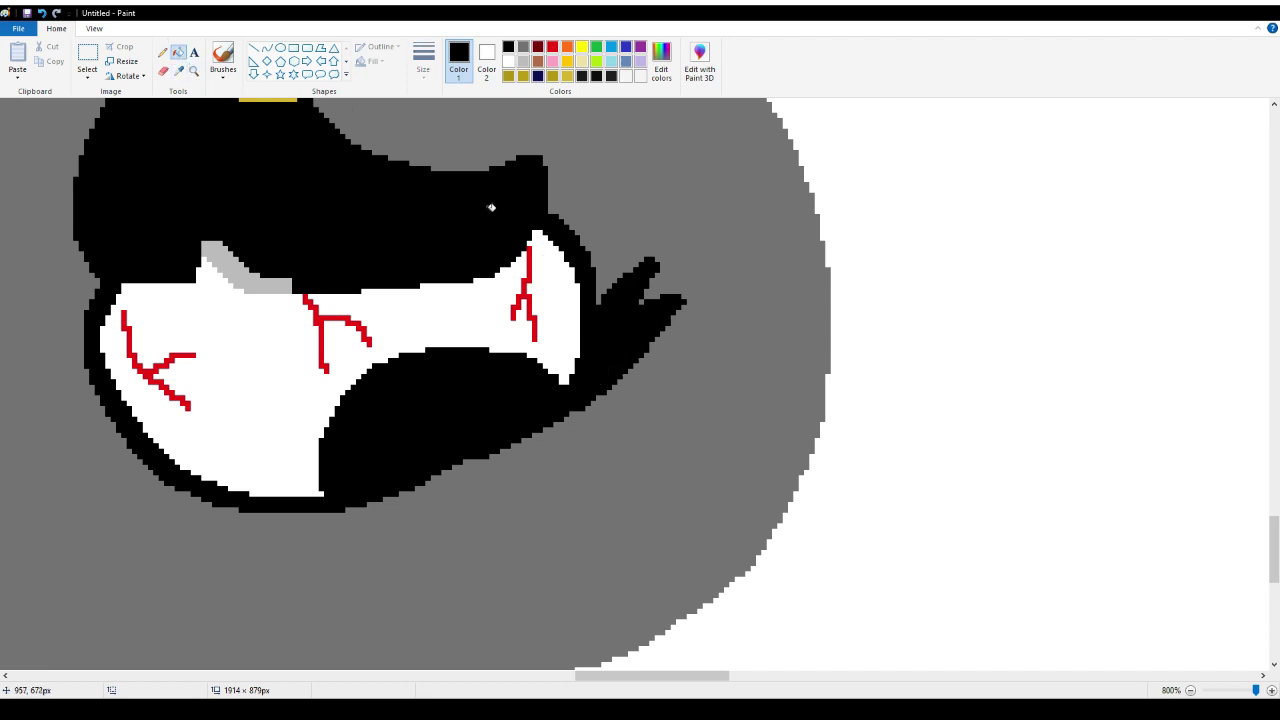
left_click(163, 52)
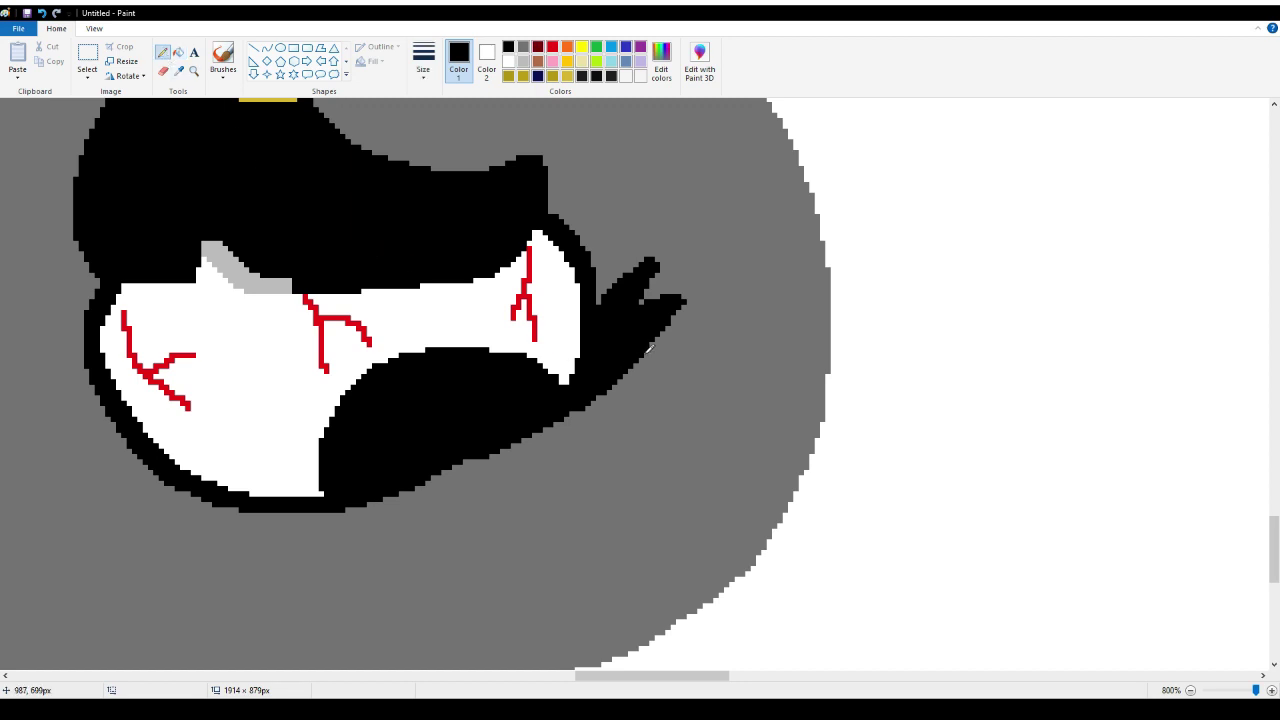
mouse_move(649, 345)
left_mouse_down()
mouse_move(638, 388)
mouse_move(603, 397)
left_mouse_up()
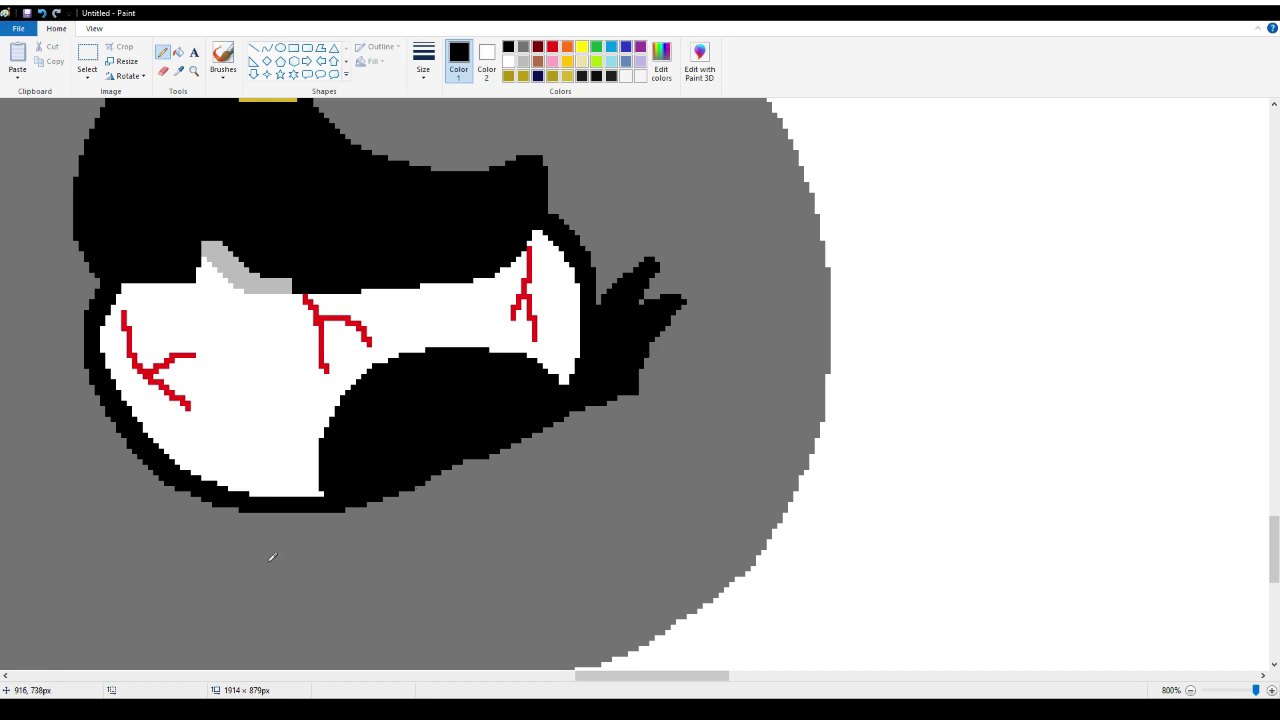
Draw a pointed black splash on the grey shadow at the eyeball's lower left edge and fill it with black
left_click_drag(587, 675, 527, 668)
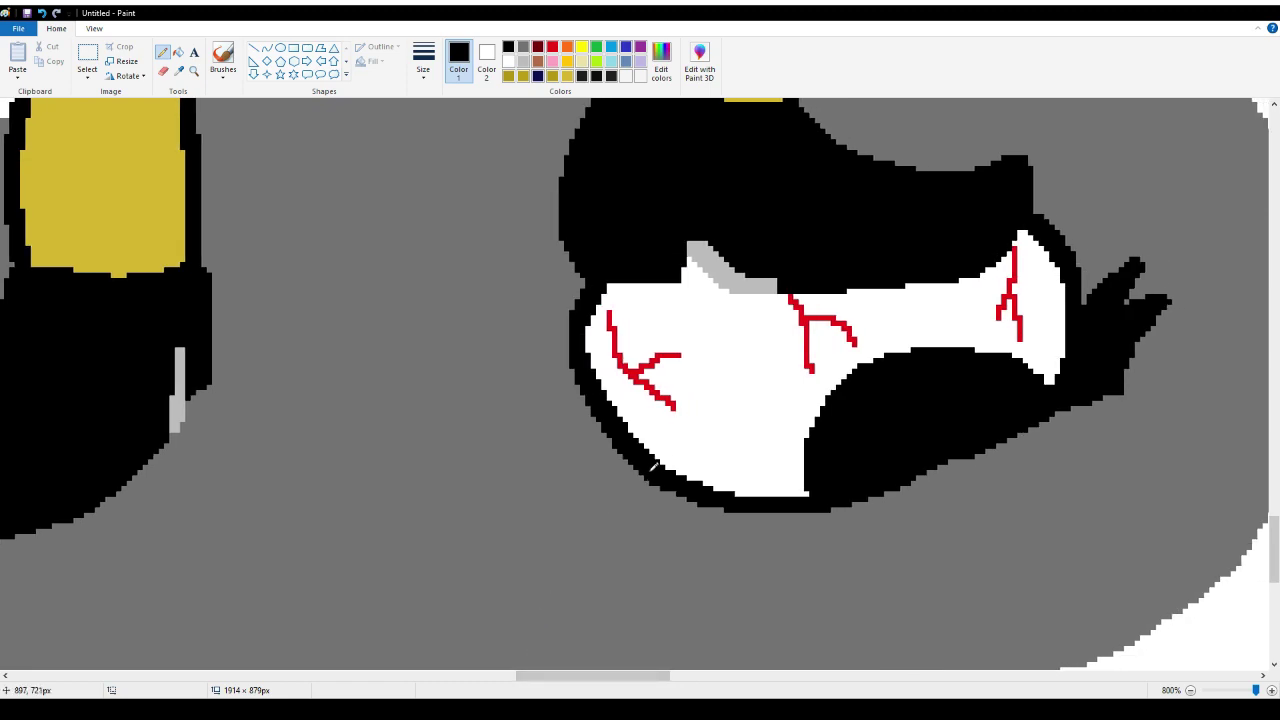
mouse_move(650, 468)
left_mouse_down()
mouse_move(600, 428)
mouse_move(523, 409)
mouse_move(660, 496)
mouse_move(672, 488)
left_mouse_up()
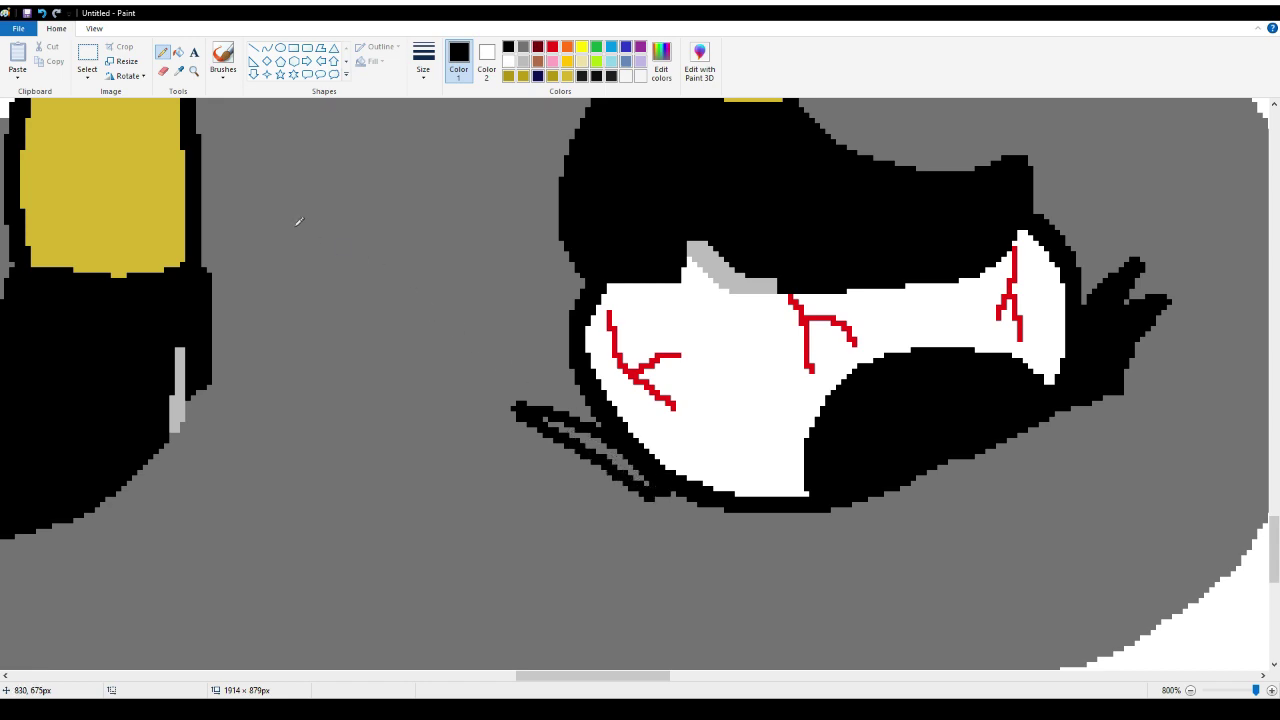
left_click(178, 52)
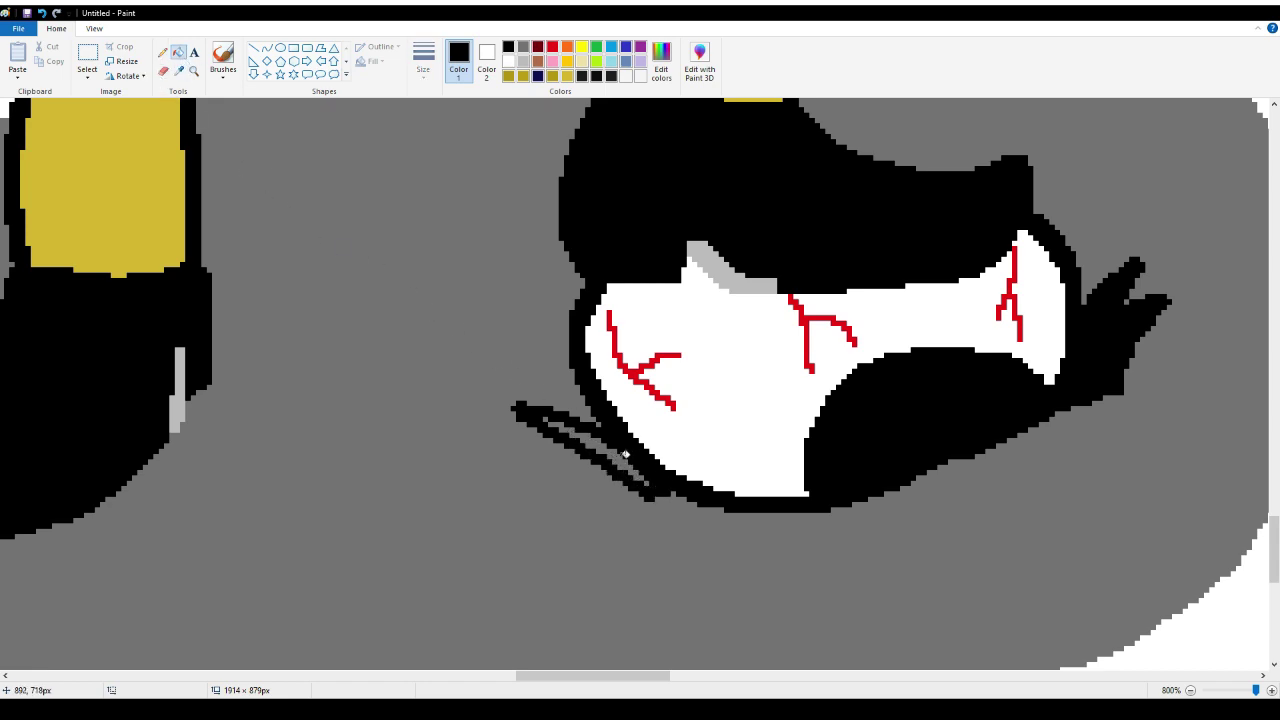
left_click(624, 455)
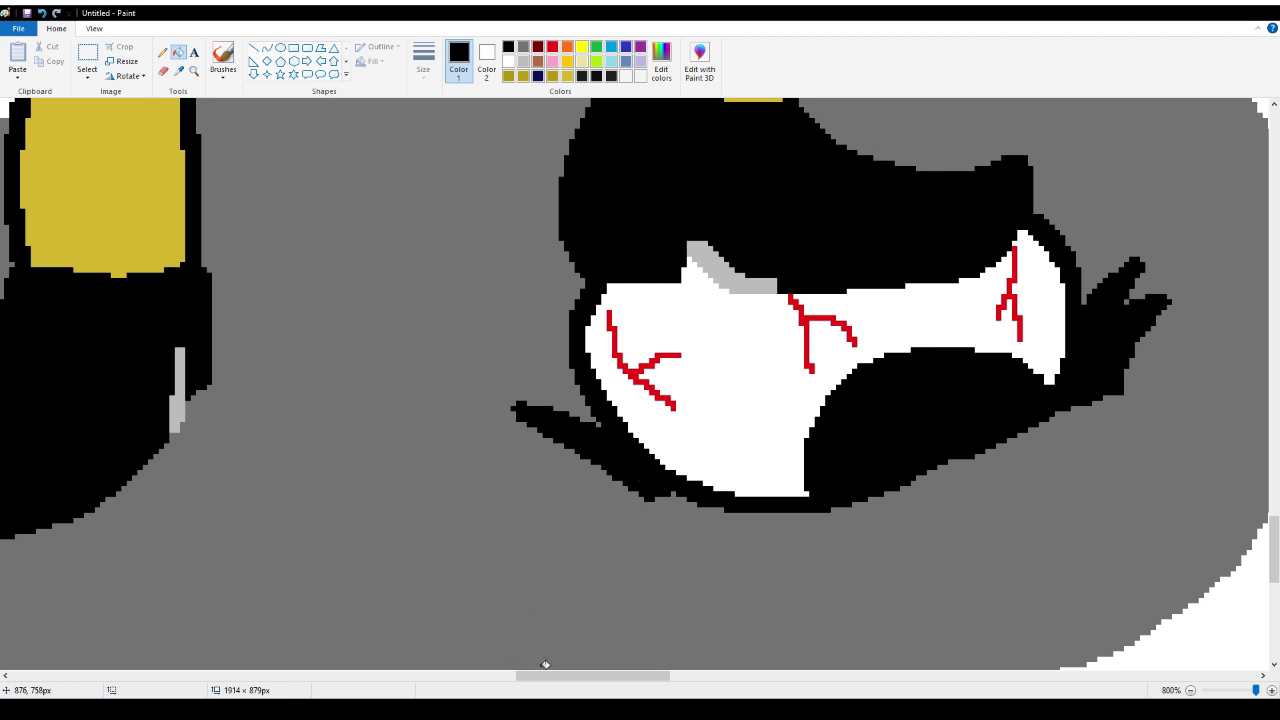
Draw a black rectangular frame of 944 × 778 px around the whole character, sword and shadow
left_click(166, 55)
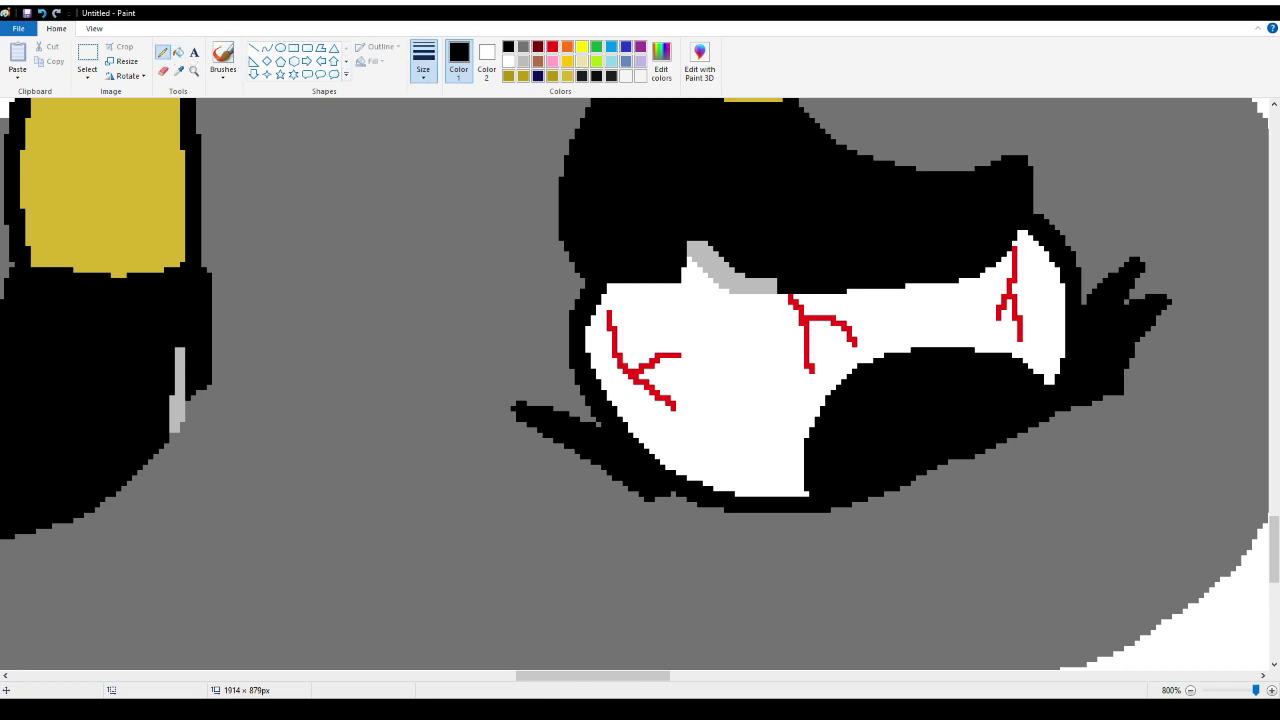
mouse_move(565, 676)
left_mouse_down()
mouse_move(637, 670)
mouse_move(651, 651)
left_mouse_up()
scroll(660, 529, "up", 3)
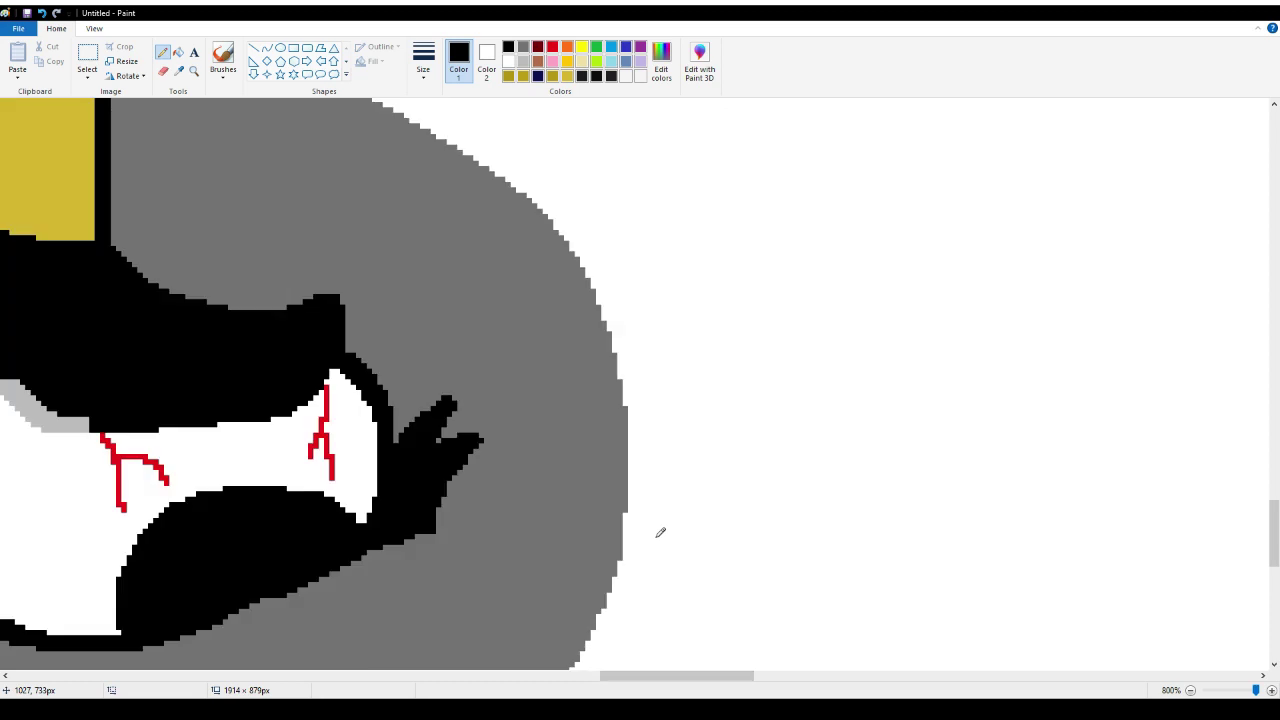
left_click(193, 70)
scroll(214, 249, "down", 5)
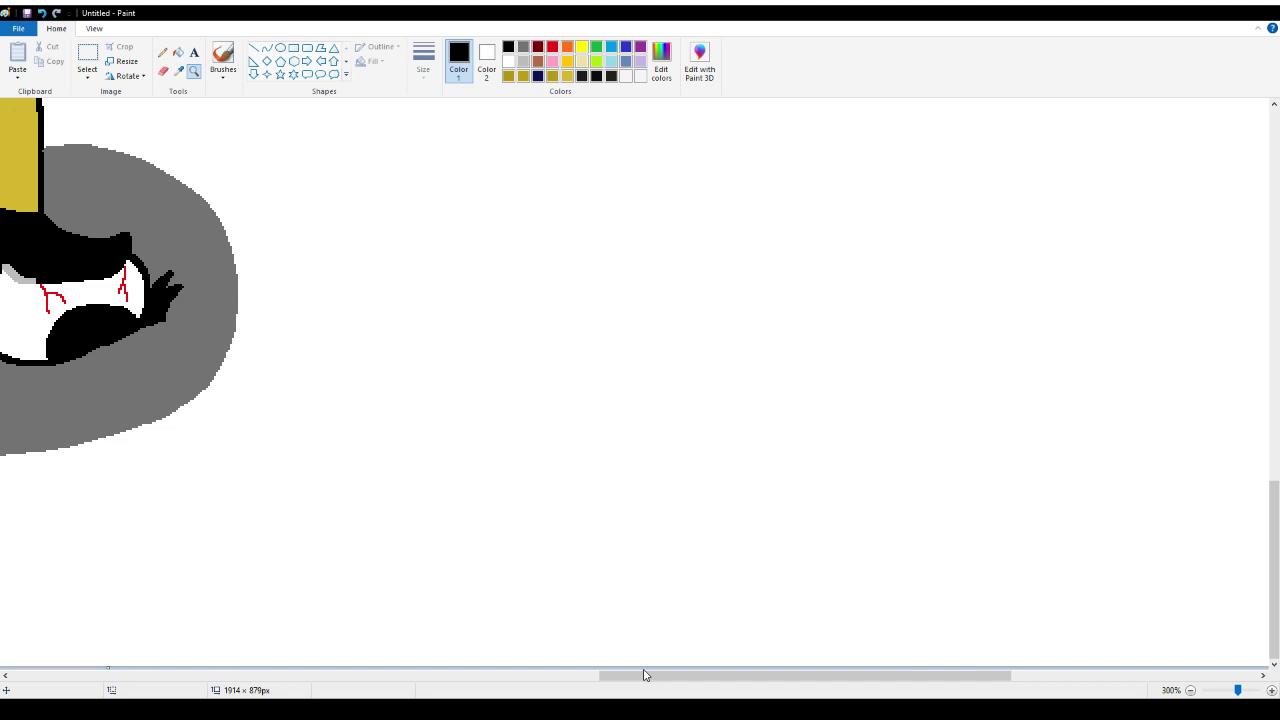
mouse_move(645, 675)
left_mouse_down()
mouse_move(503, 648)
mouse_move(437, 617)
left_mouse_up()
scroll(414, 330, "up", 5)
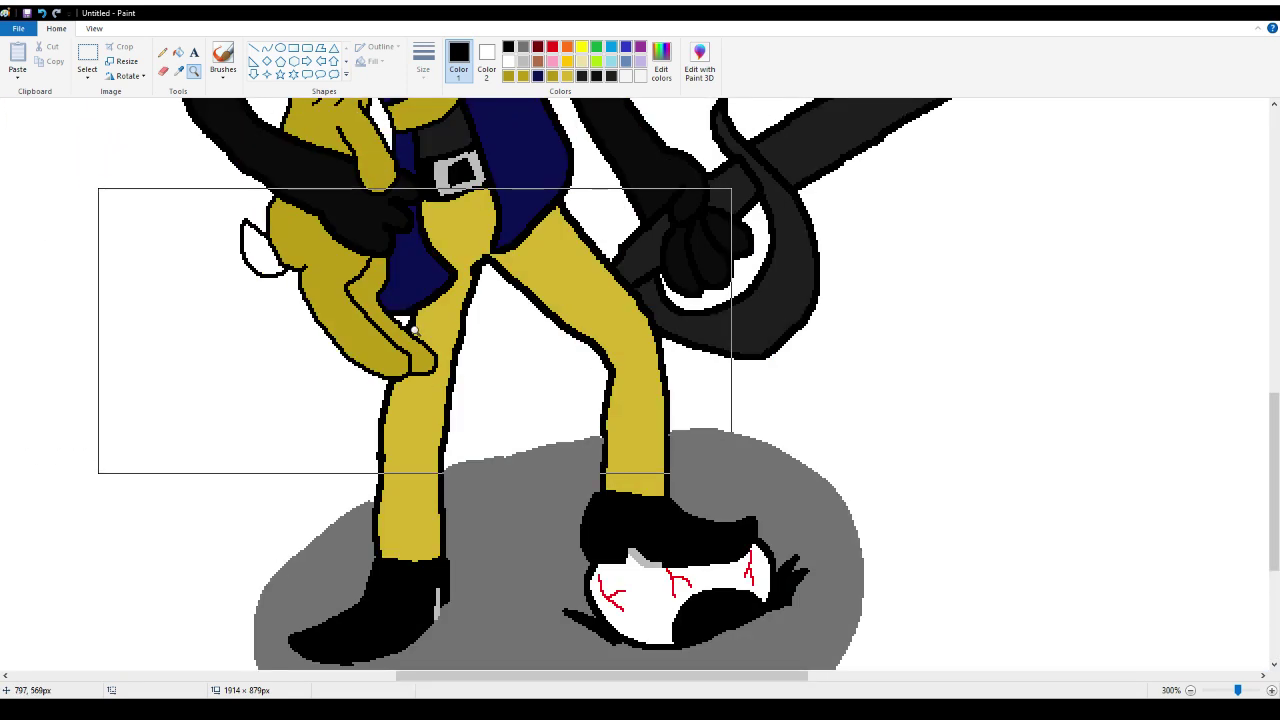
scroll(414, 332, "down", 1)
scroll(350, 267, "up", 3)
scroll(254, 306, "down", 1)
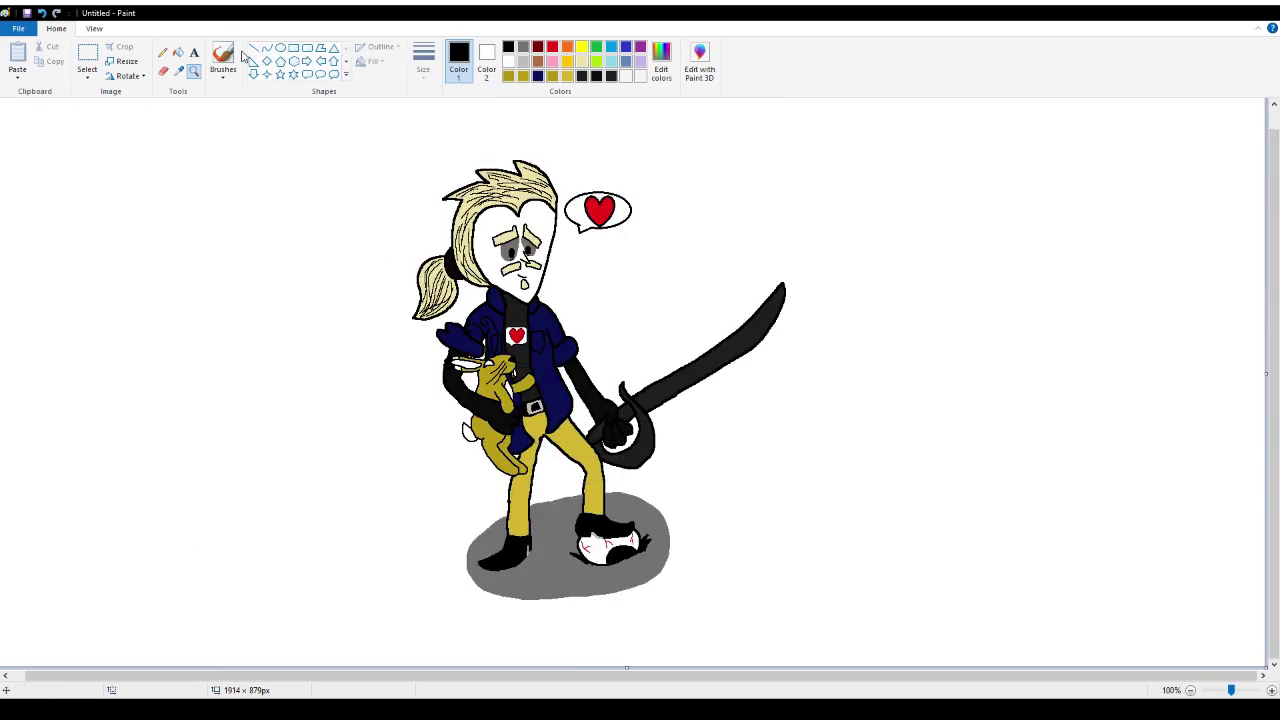
left_click(294, 49)
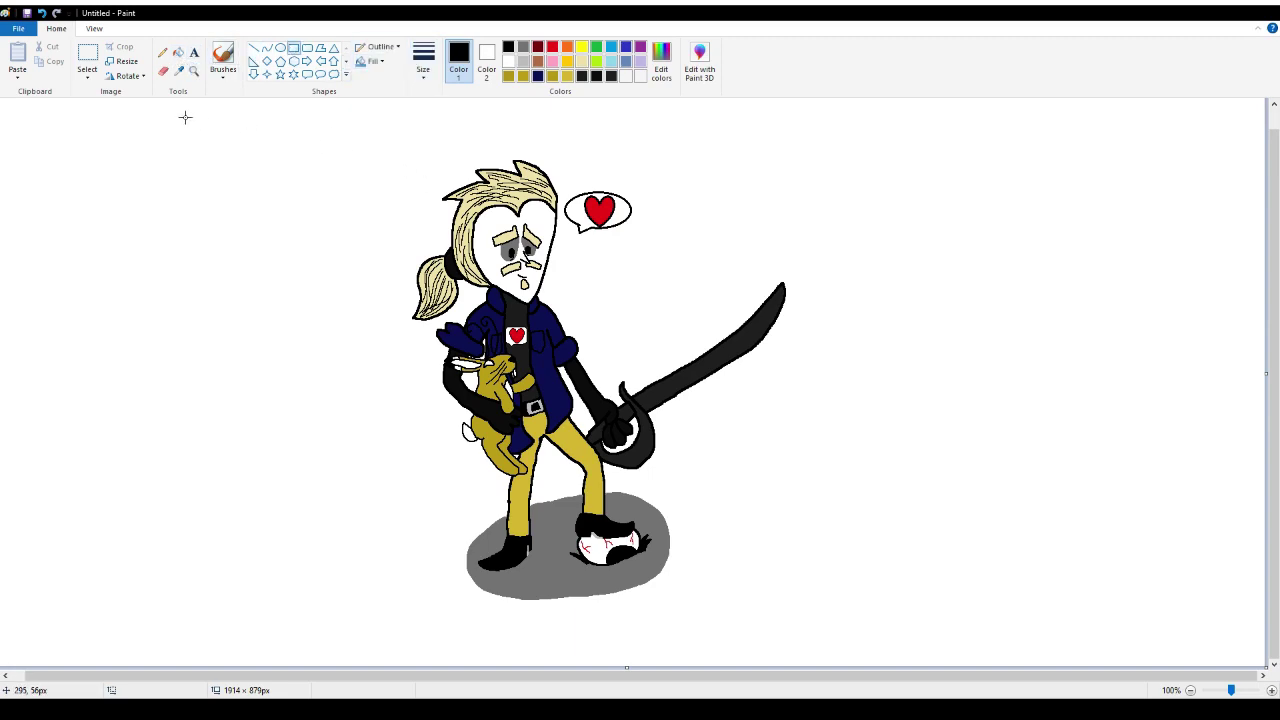
mouse_move(265, 110)
left_mouse_down()
mouse_move(391, 331)
mouse_move(704, 569)
left_mouse_up()
left_click_drag(761, 647, 895, 621)
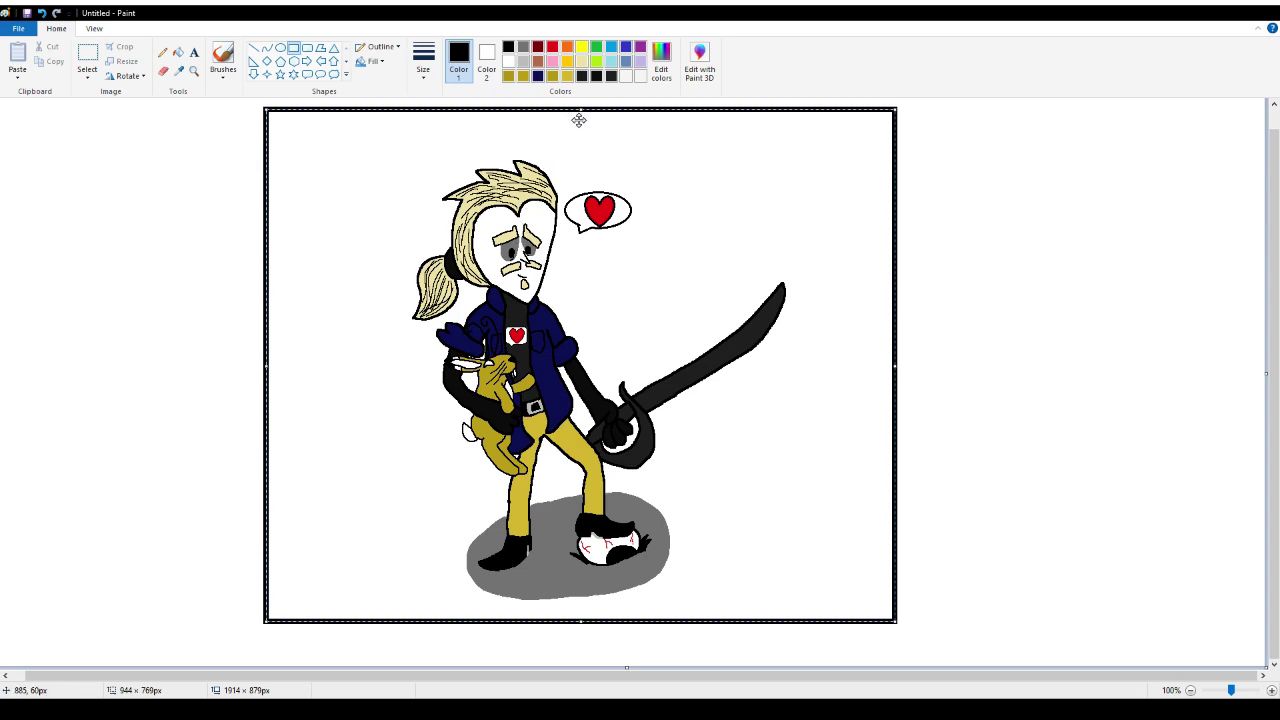
mouse_move(580, 110)
left_mouse_down()
mouse_move(580, 128)
mouse_move(575, 105)
left_mouse_up()
left_click(163, 54)
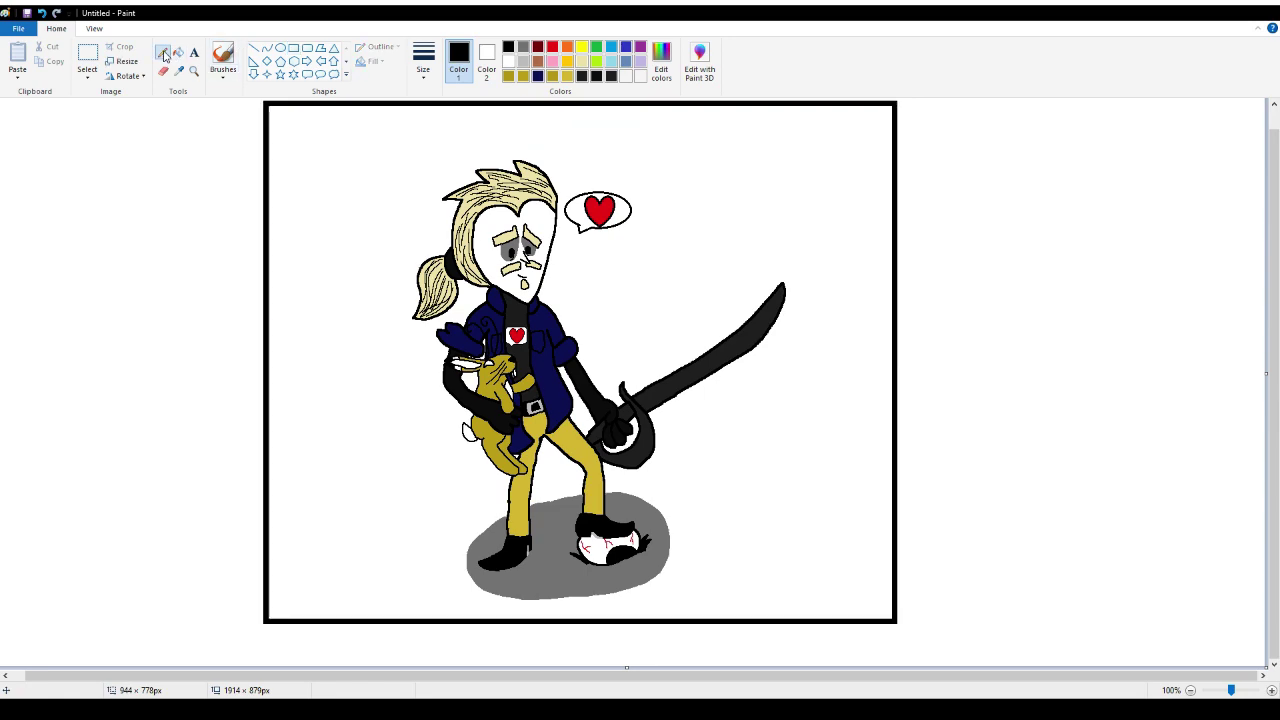
Thicken the frame by drawing a second black rectangle of 932 × 766 px along its inner edge
left_click(294, 48)
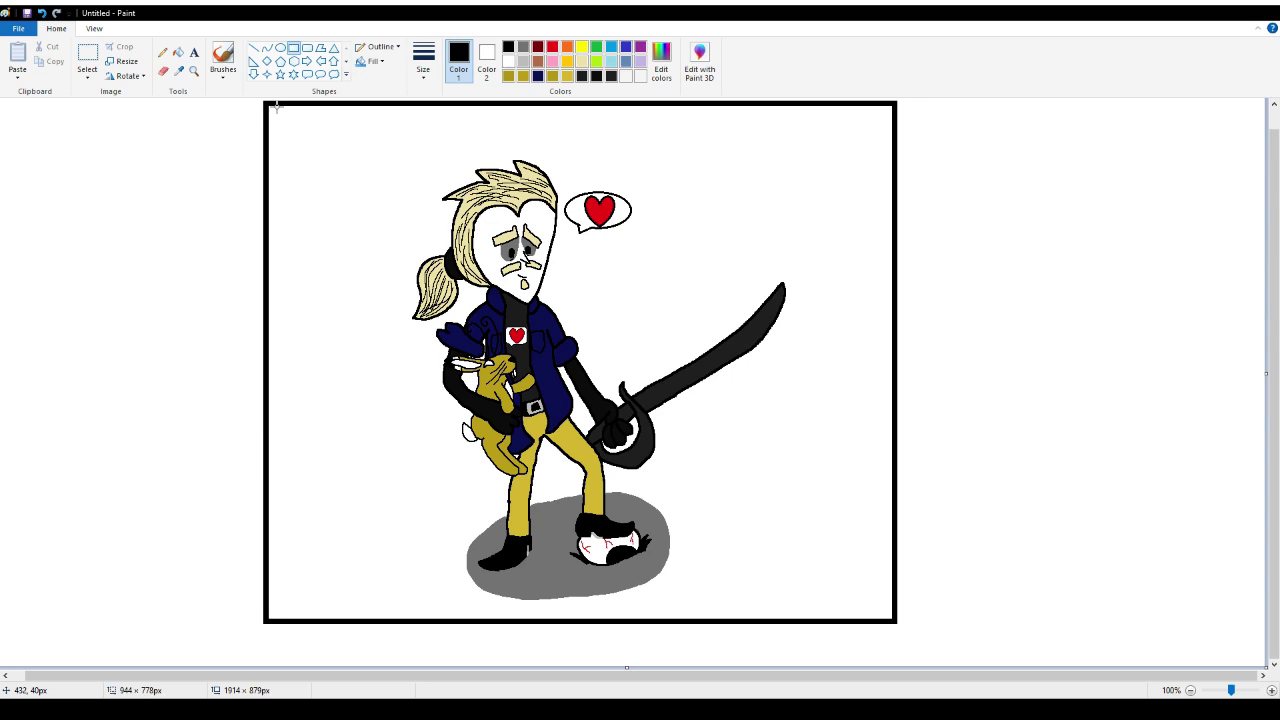
left_click_drag(277, 106, 891, 618)
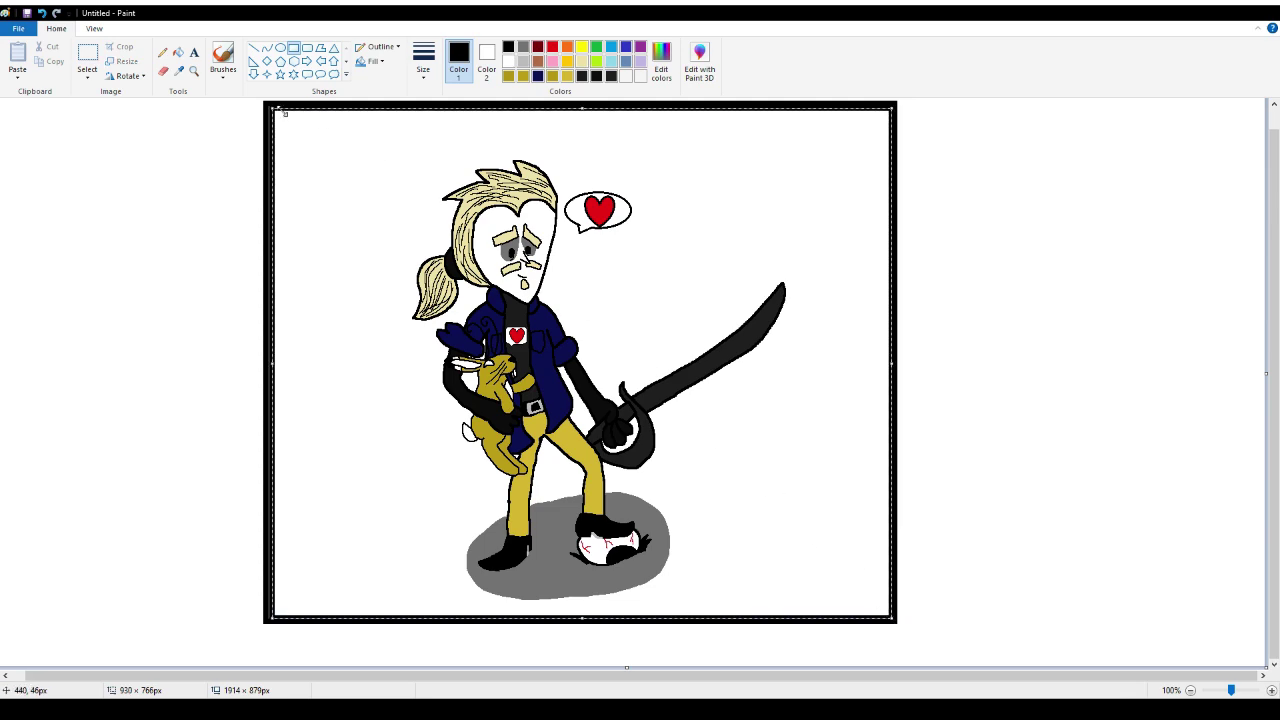
left_click_drag(270, 107, 268, 106)
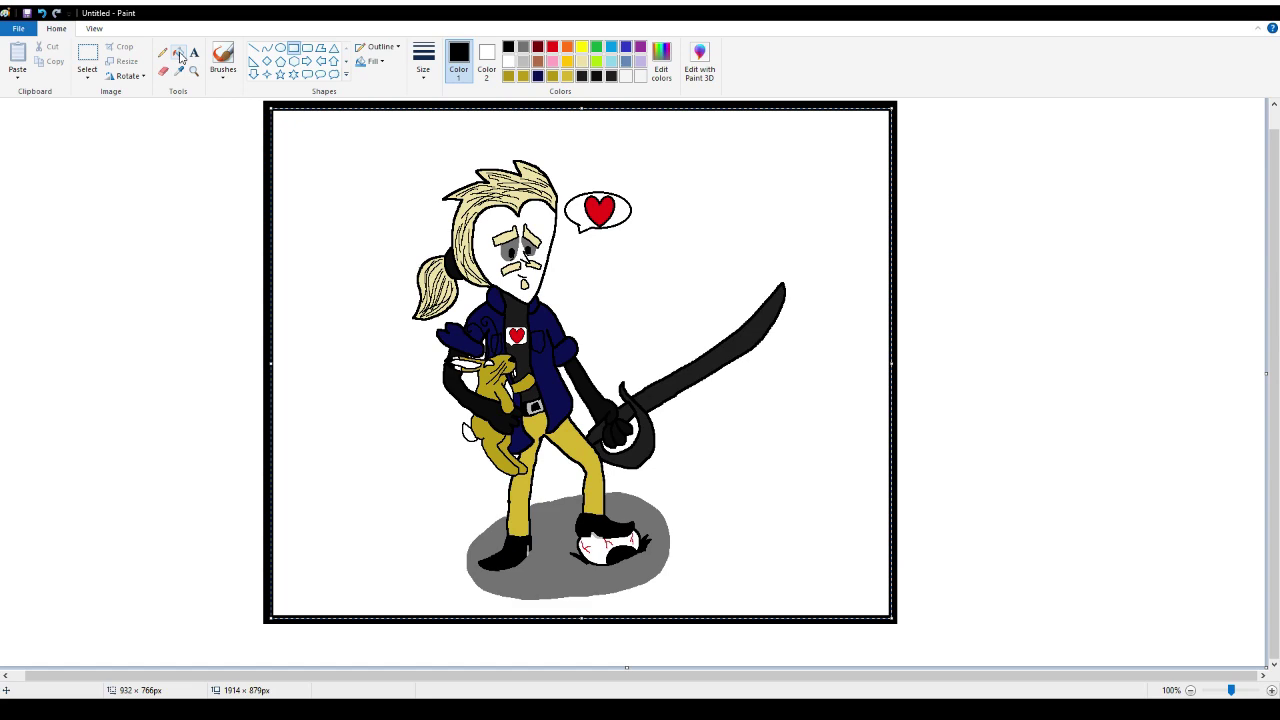
left_click(204, 158)
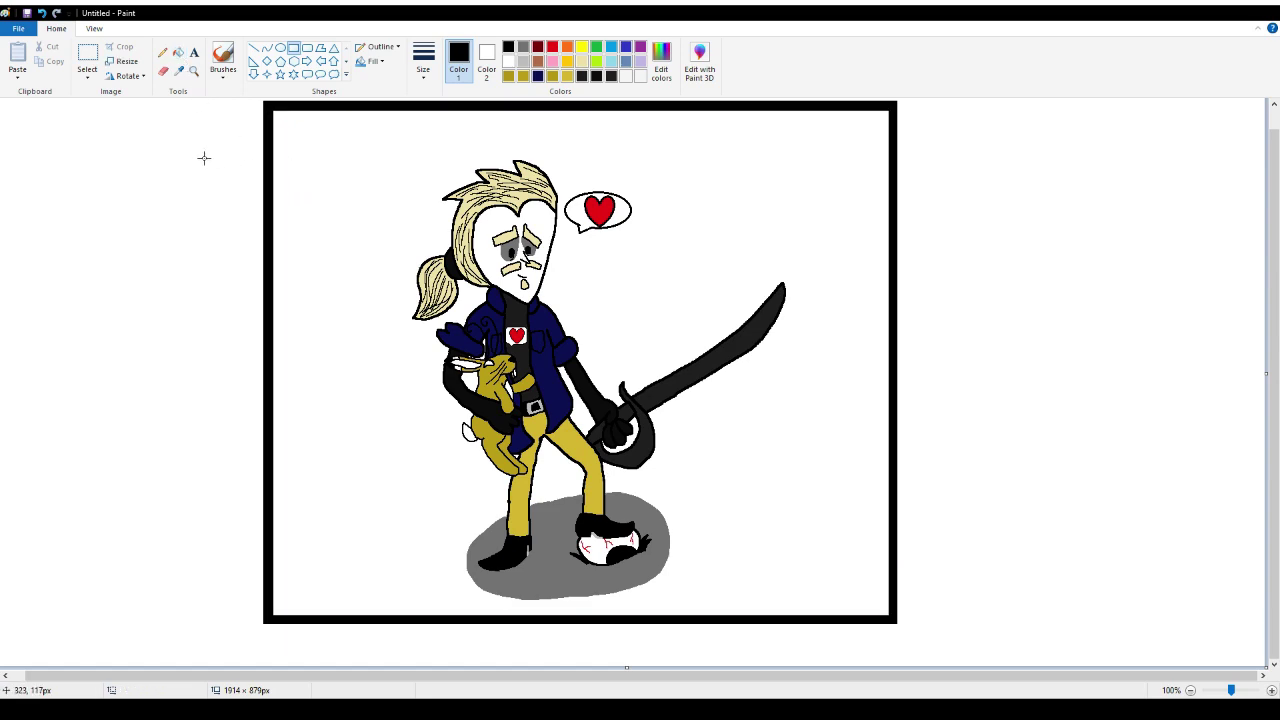
Outline a partial pine tree with jagged branches against the frame's right side above the sword tip, undoing a first short stroke
left_click(162, 52)
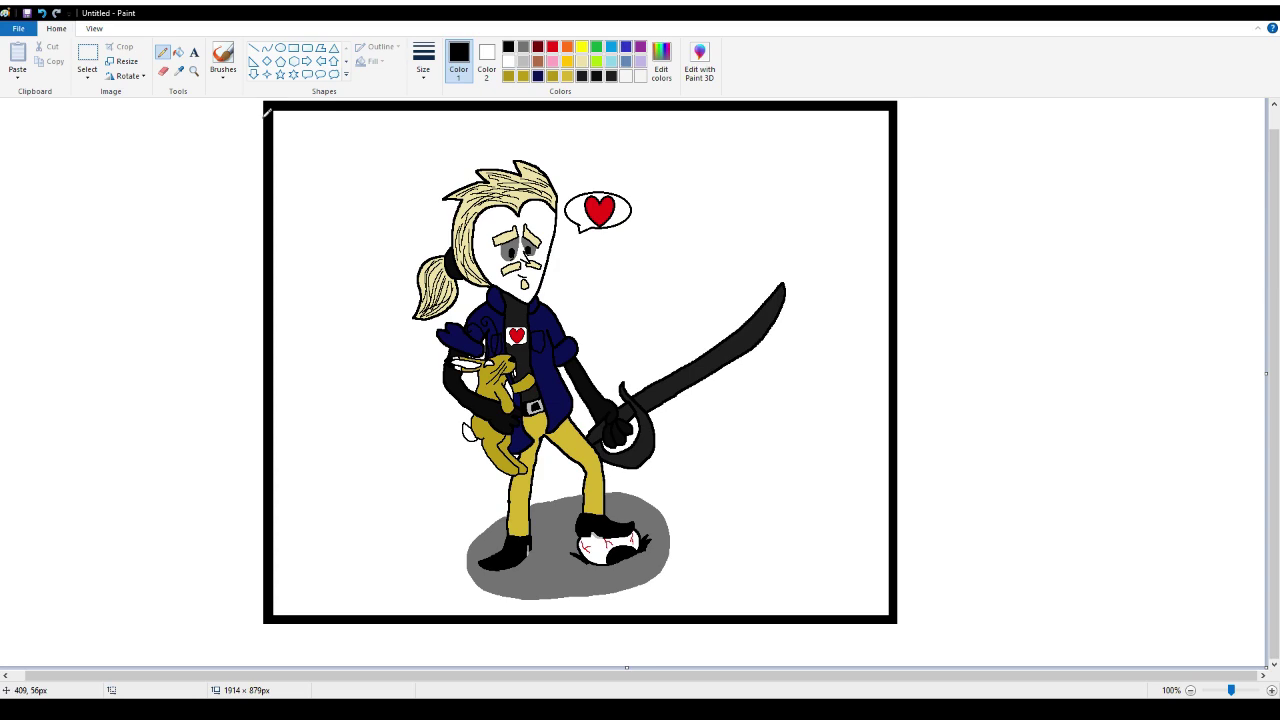
left_click(194, 72)
left_click(523, 174)
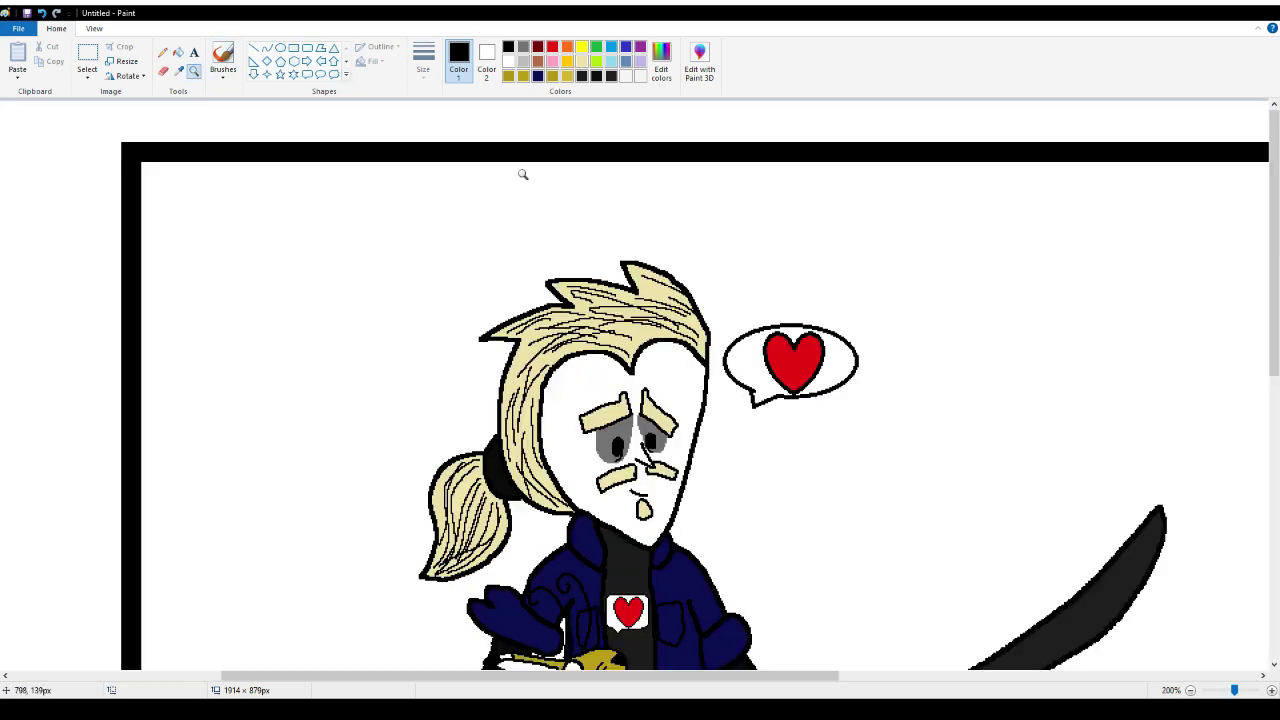
left_click(1180, 254)
left_click(162, 52)
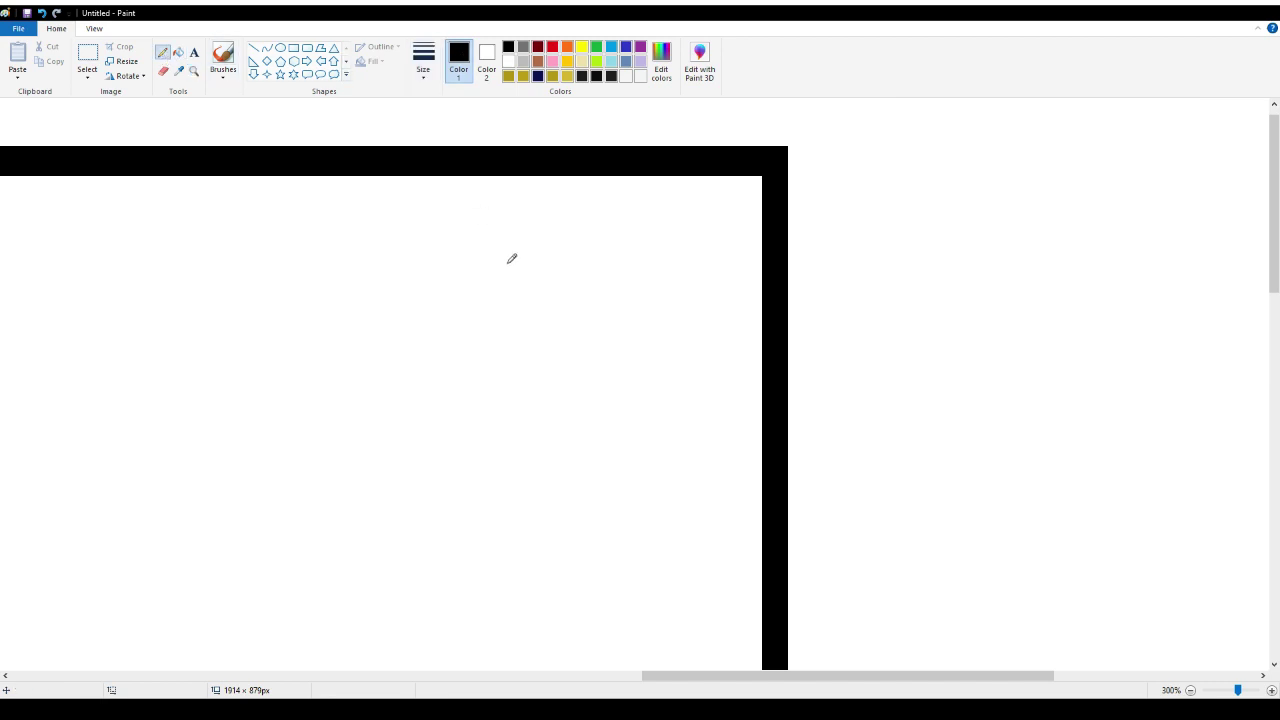
scroll(527, 273, "down", 3)
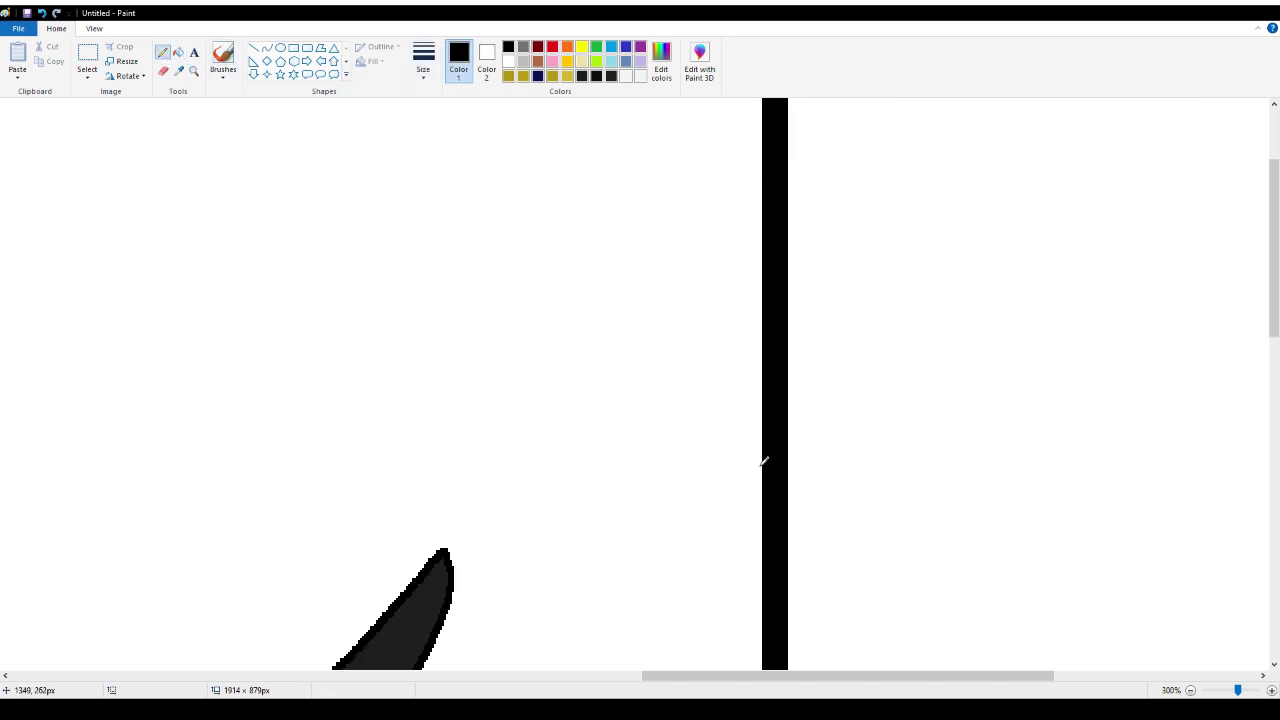
left_click_drag(756, 468, 691, 500)
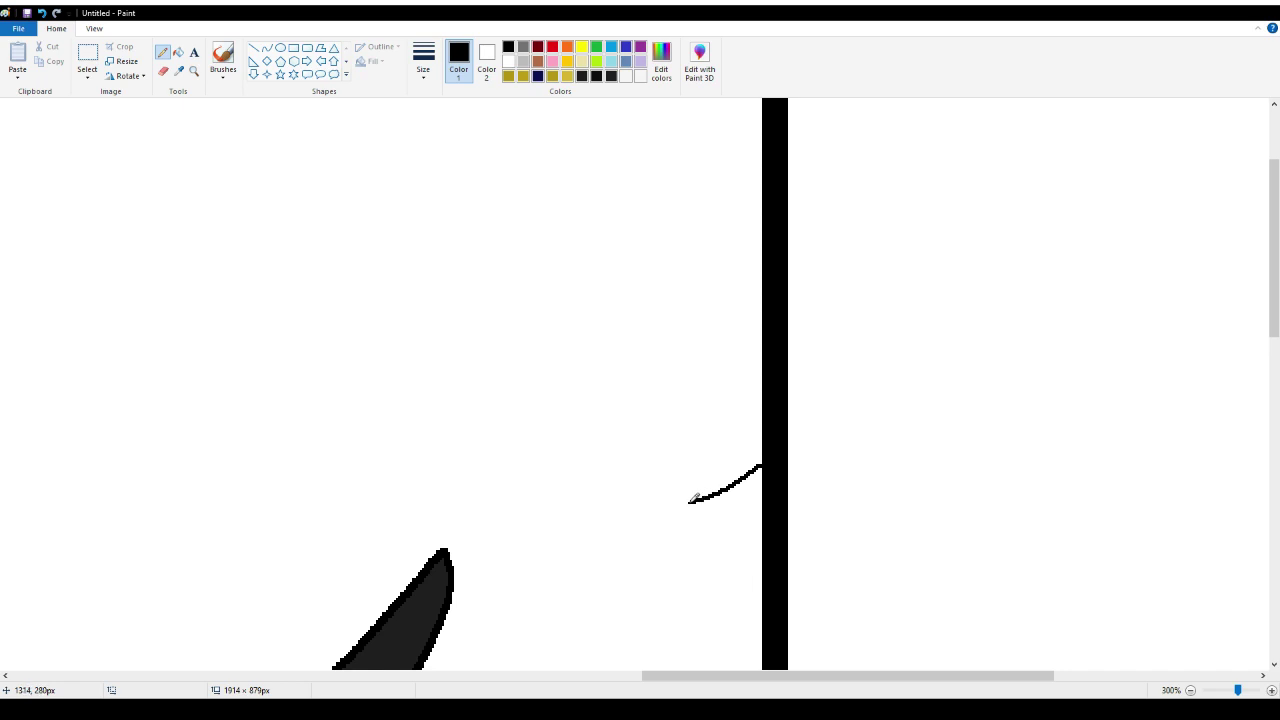
left_click(41, 13)
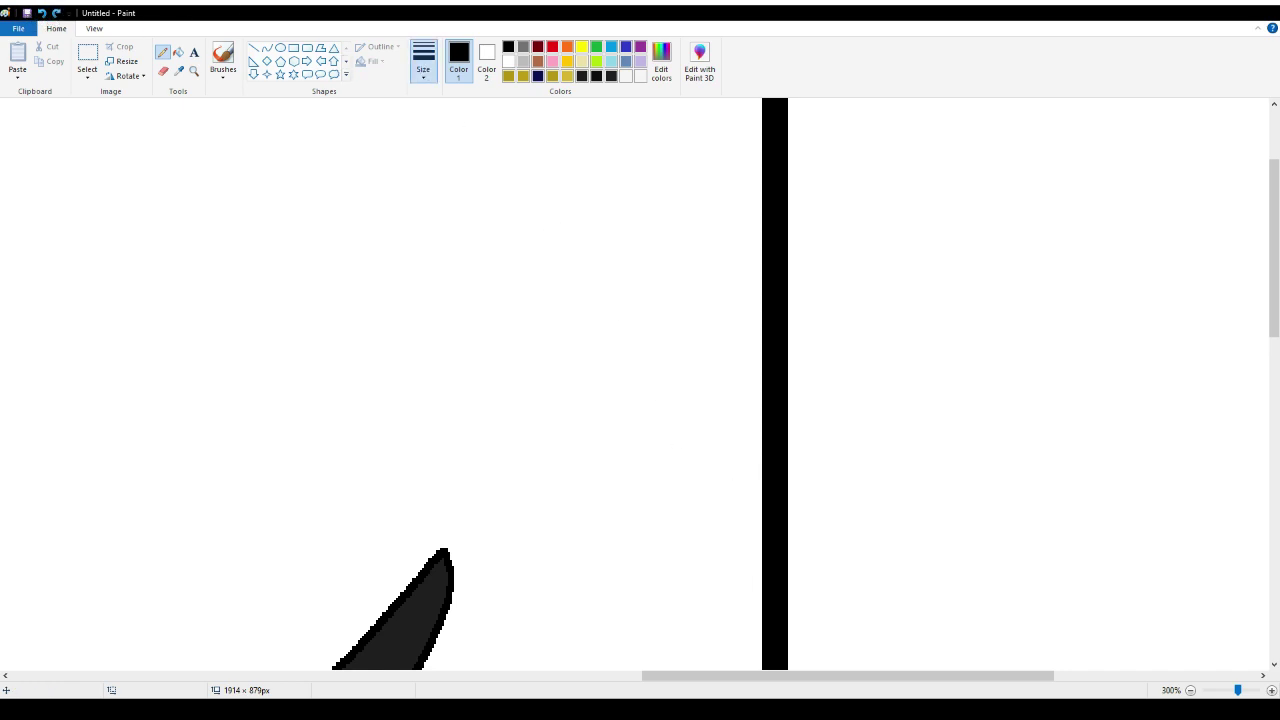
mouse_move(764, 527)
left_mouse_down()
mouse_move(700, 530)
mouse_move(631, 491)
mouse_move(624, 460)
mouse_move(652, 456)
mouse_move(701, 414)
mouse_move(672, 418)
mouse_move(663, 392)
mouse_move(686, 351)
mouse_move(662, 353)
mouse_move(721, 279)
mouse_move(698, 285)
mouse_move(709, 262)
mouse_move(743, 229)
left_mouse_up()
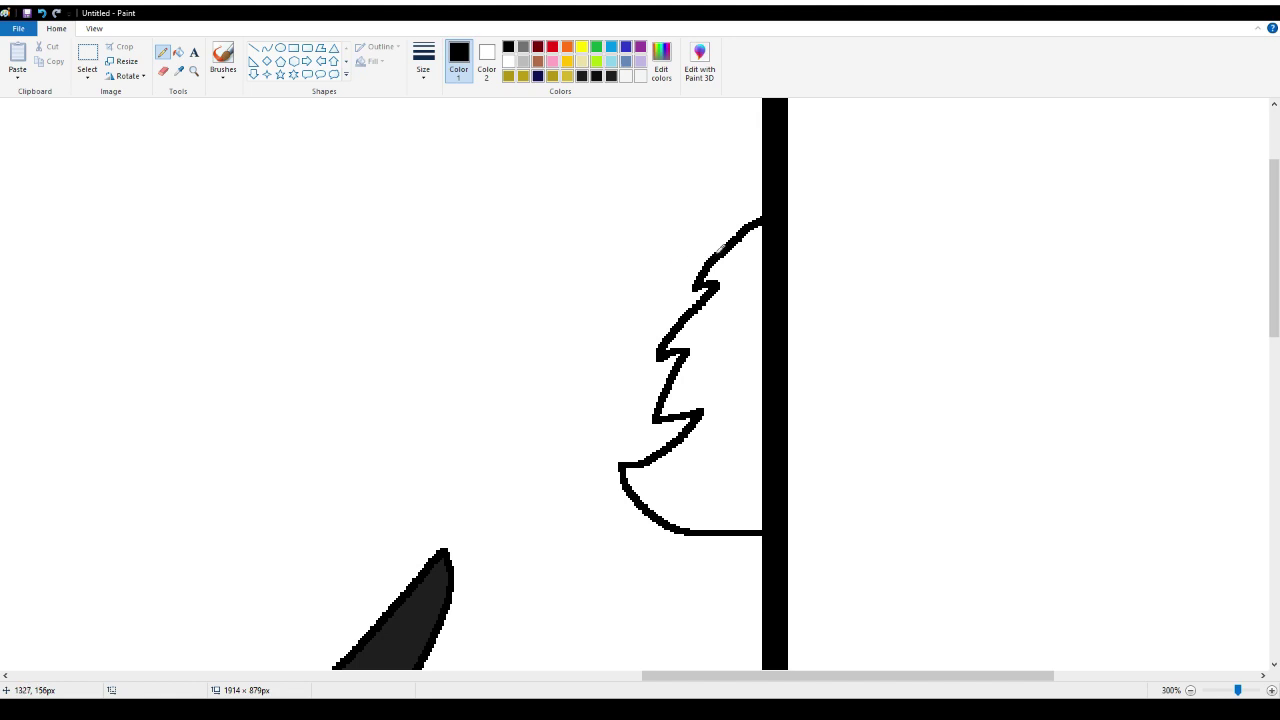
Outline two more jagged pine trees behind the first one, each overlapped by its neighbour to the right
mouse_move(718, 246)
left_mouse_down()
mouse_move(673, 184)
mouse_move(597, 261)
mouse_move(543, 377)
mouse_move(570, 353)
mouse_move(526, 422)
mouse_move(523, 432)
mouse_move(546, 416)
mouse_move(529, 458)
mouse_move(500, 496)
mouse_move(614, 478)
left_mouse_up()
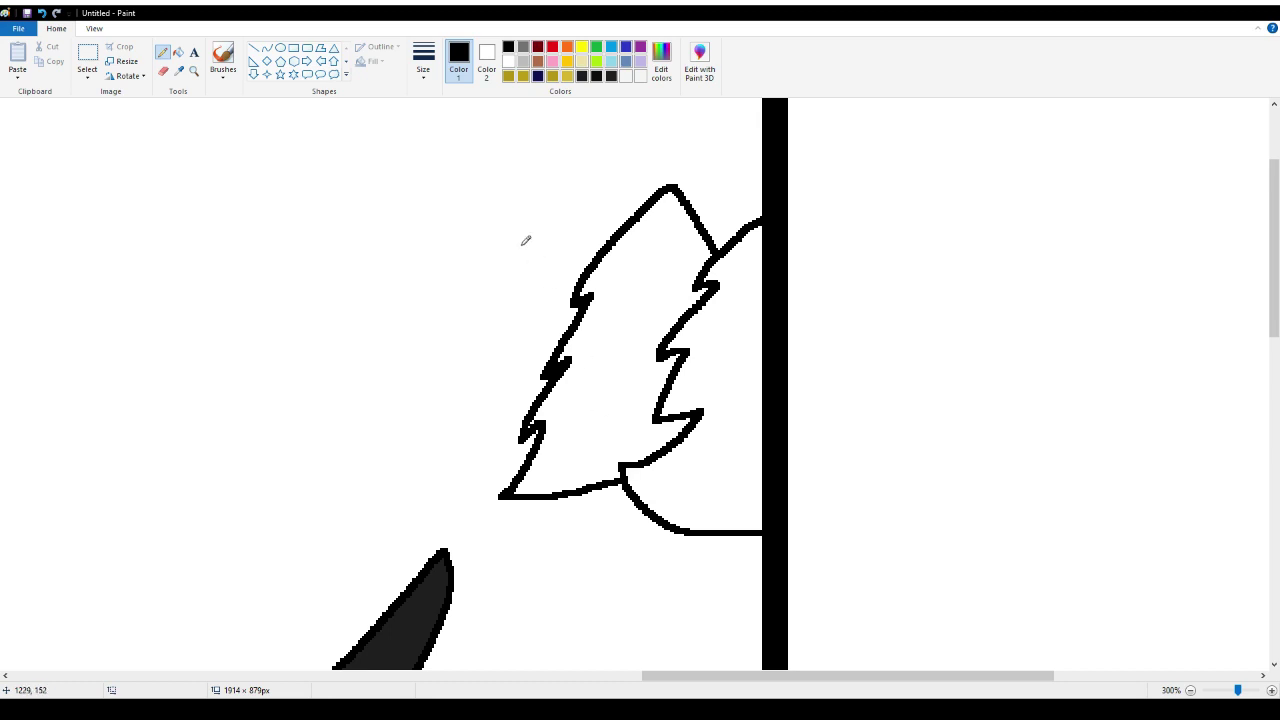
scroll(474, 166, "up", 2)
scroll(523, 297, "down", 2)
mouse_move(617, 234)
left_mouse_down()
mouse_move(572, 174)
mouse_move(558, 182)
mouse_move(487, 310)
mouse_move(501, 325)
mouse_move(467, 385)
mouse_move(484, 376)
mouse_move(422, 498)
mouse_move(530, 458)
left_mouse_up()
Draw three curved pointed spikes fanning out from the frame's upper right corner and fill them with black
scroll(565, 388, "up", 3)
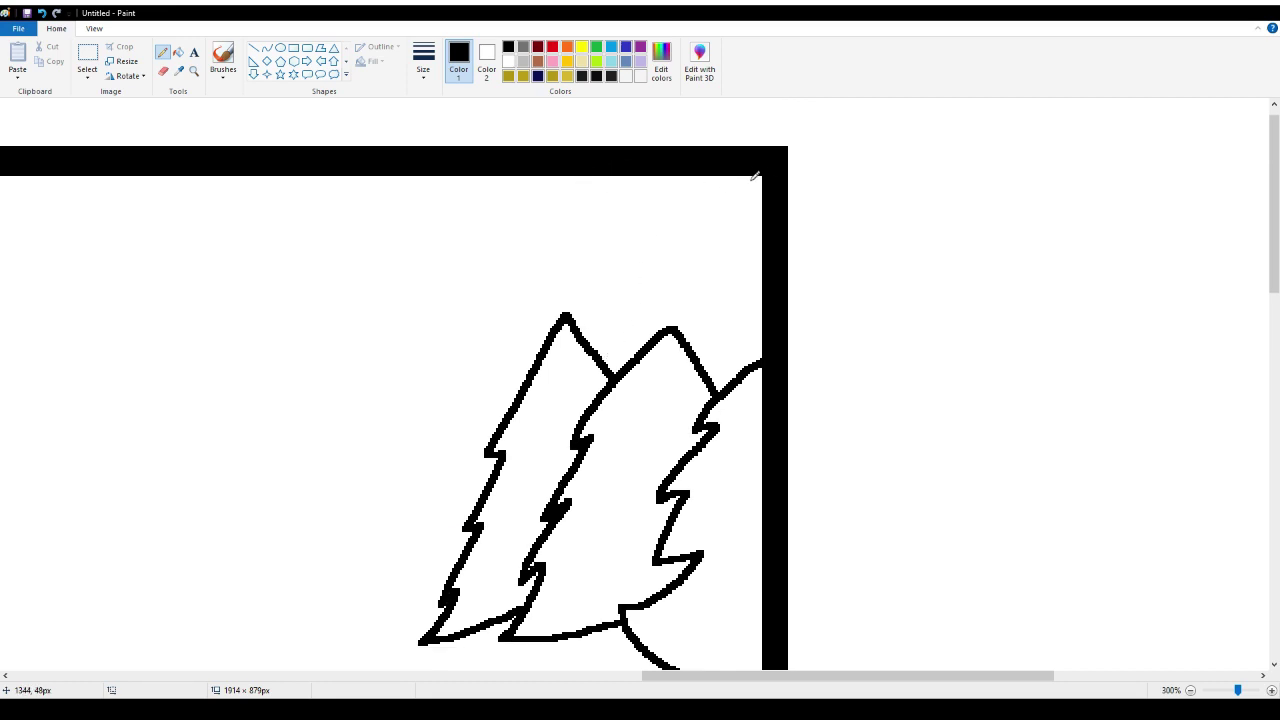
mouse_move(766, 174)
left_mouse_down()
mouse_move(714, 247)
mouse_move(679, 269)
mouse_move(713, 196)
mouse_move(748, 172)
left_mouse_up()
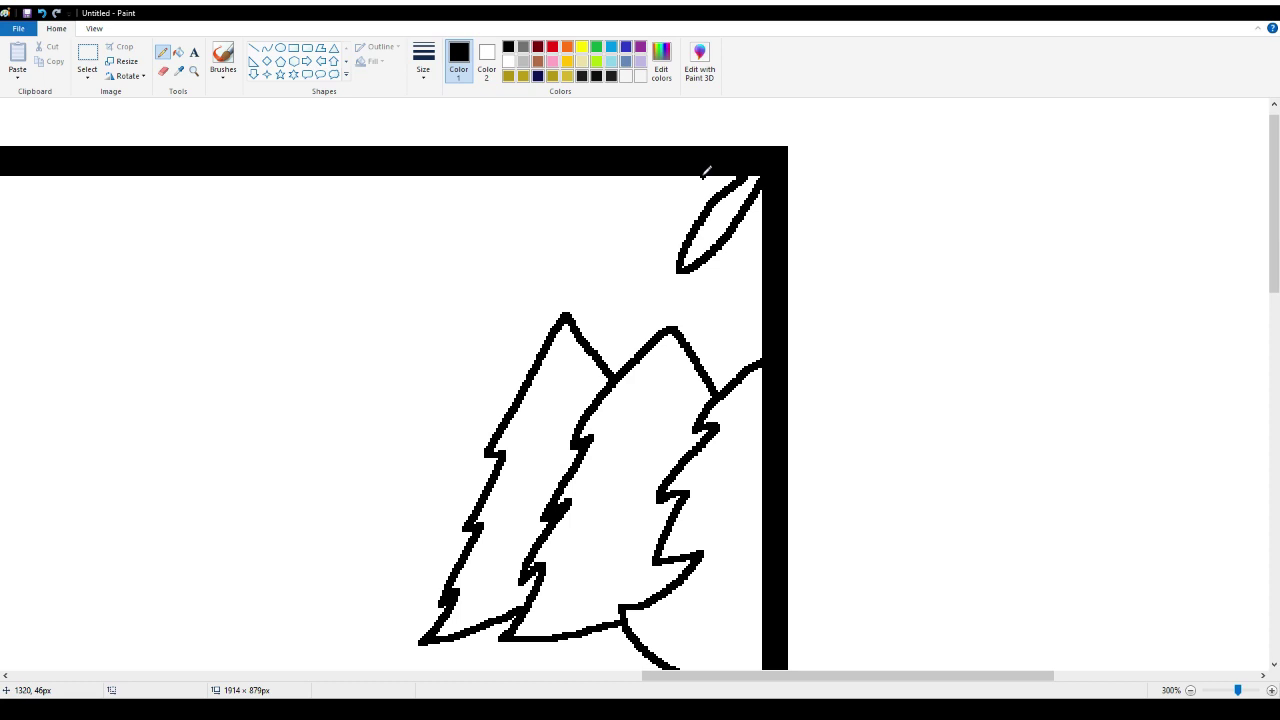
mouse_move(704, 172)
left_mouse_down()
mouse_move(621, 220)
mouse_move(612, 286)
mouse_move(632, 235)
mouse_move(697, 189)
mouse_move(723, 184)
mouse_move(740, 213)
mouse_move(719, 322)
mouse_move(759, 281)
mouse_move(771, 241)
left_mouse_up()
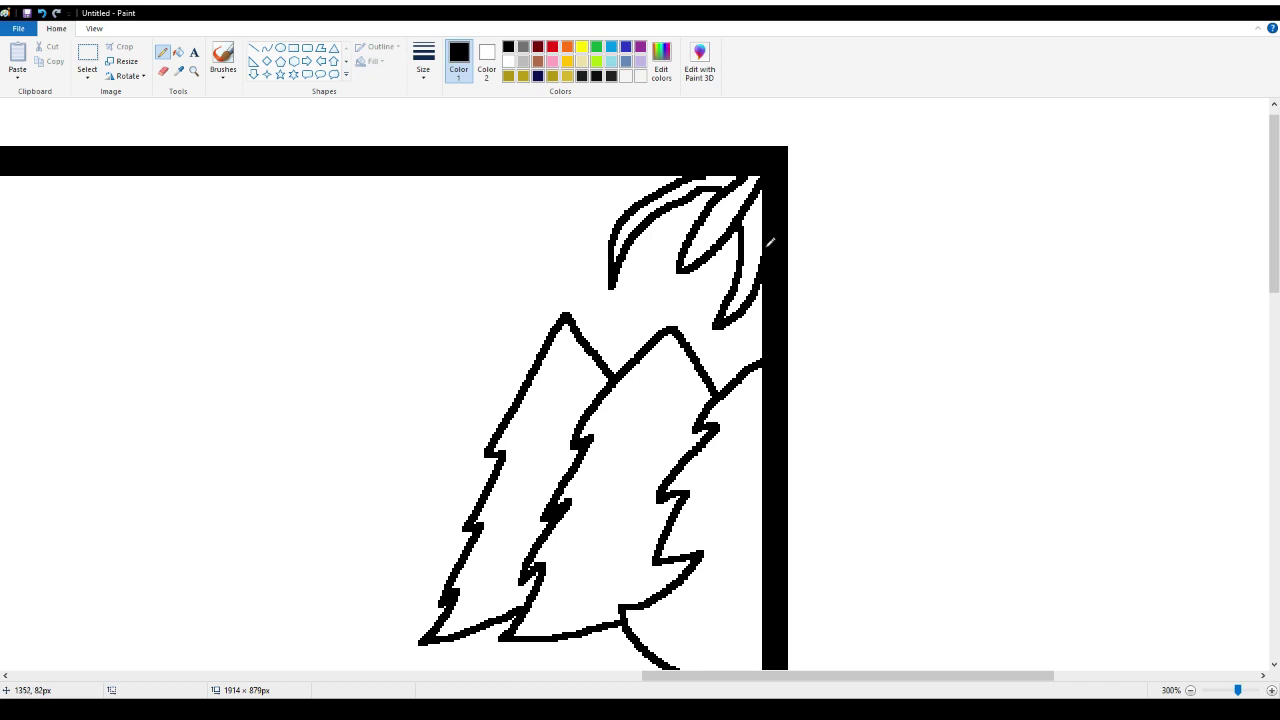
left_click(178, 53)
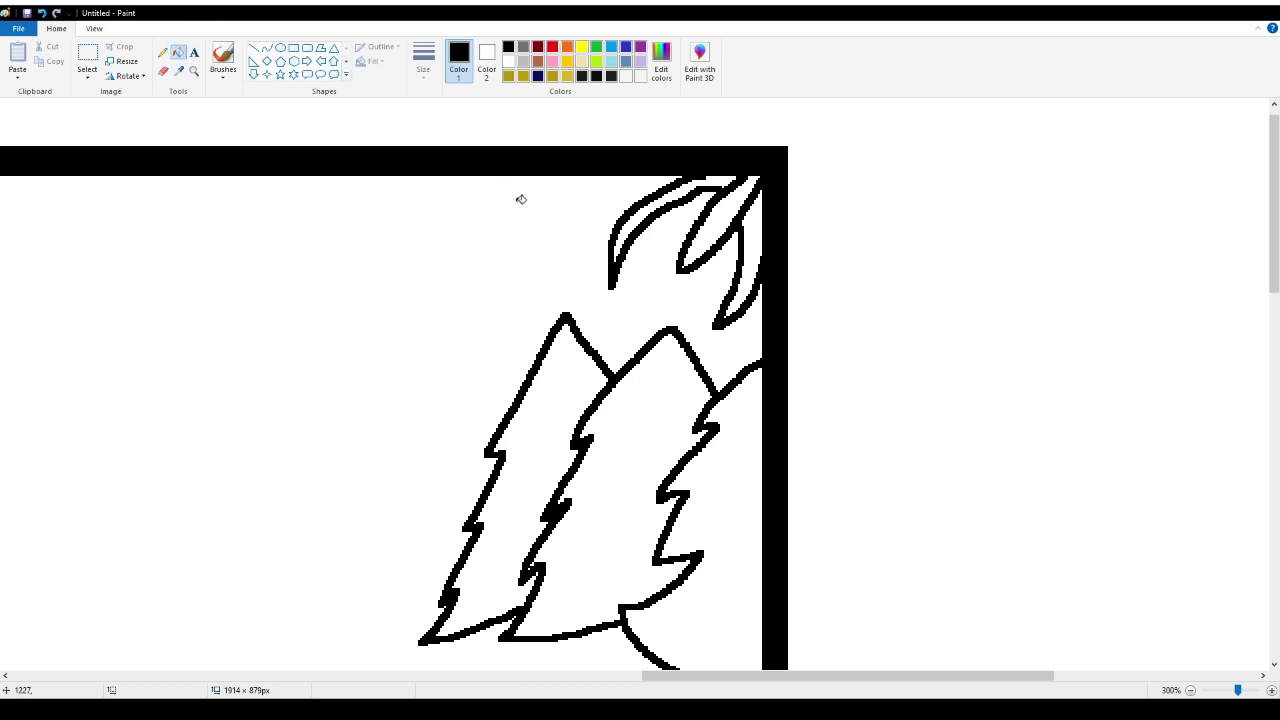
left_click(628, 230)
left_click(710, 217)
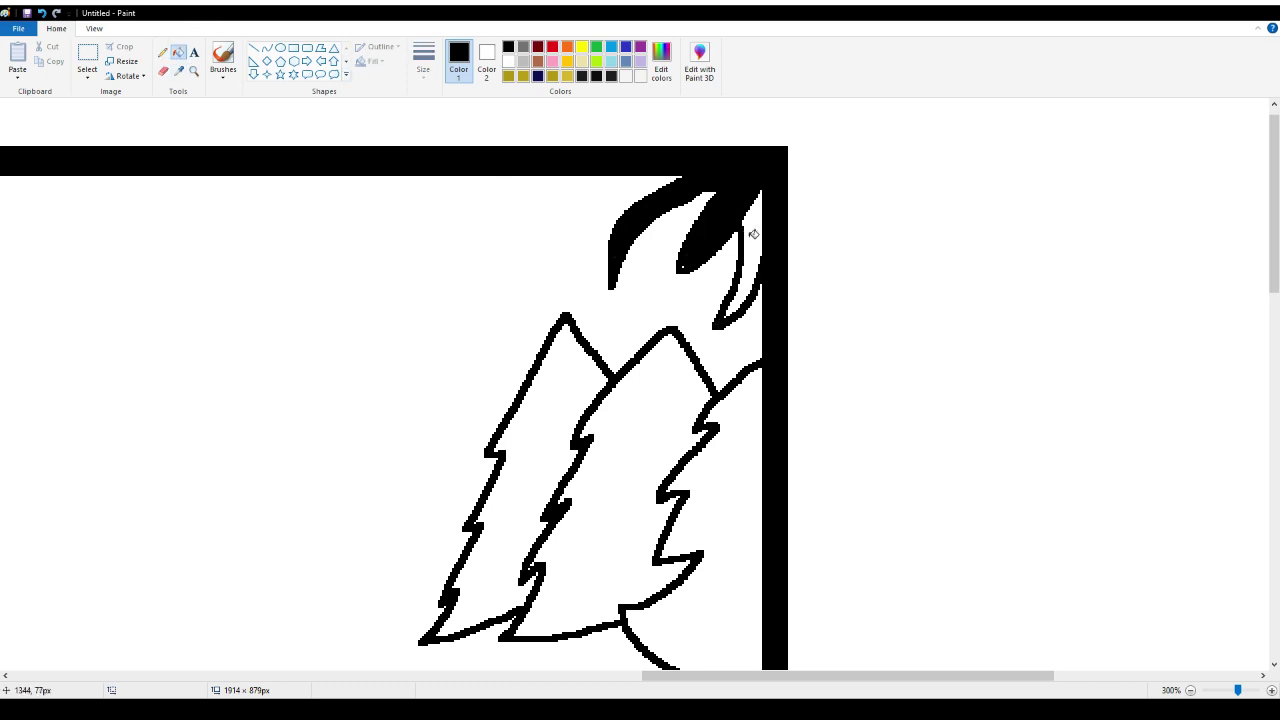
left_click(754, 234)
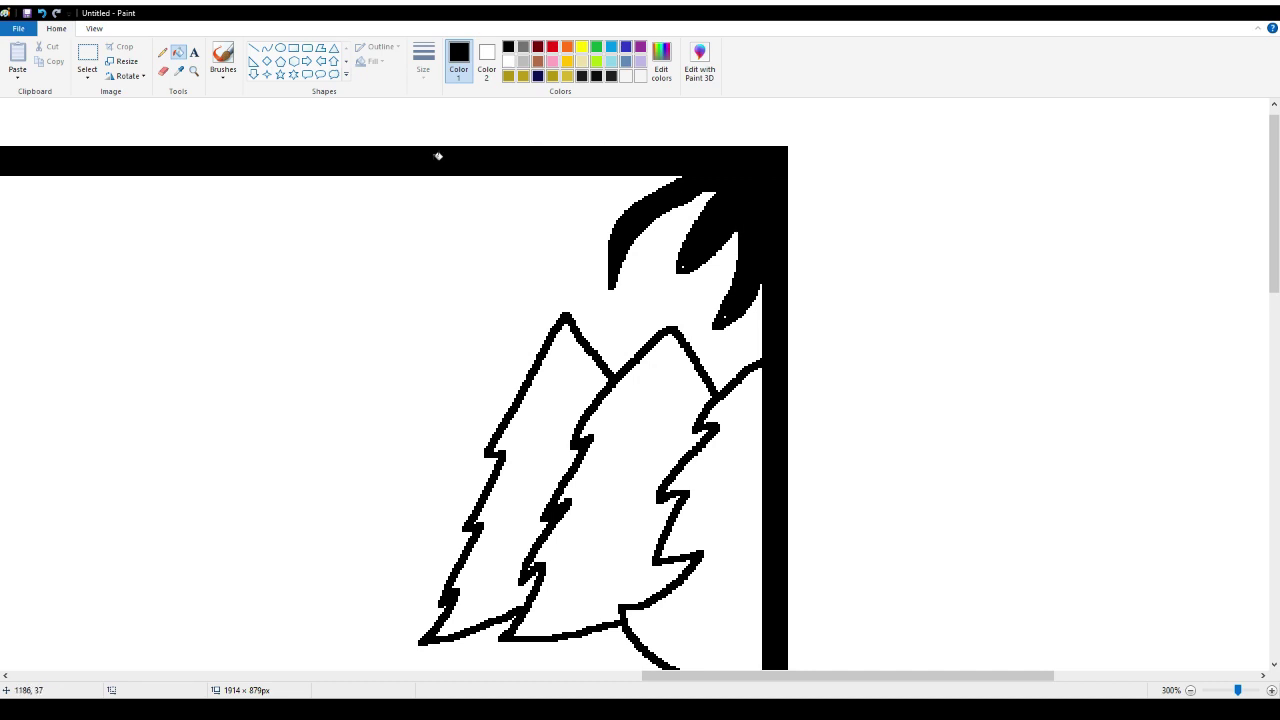
Draw a curved black outline around the corner spikes, from the frame's top edge behind the treetops to its right edge
left_click(161, 55)
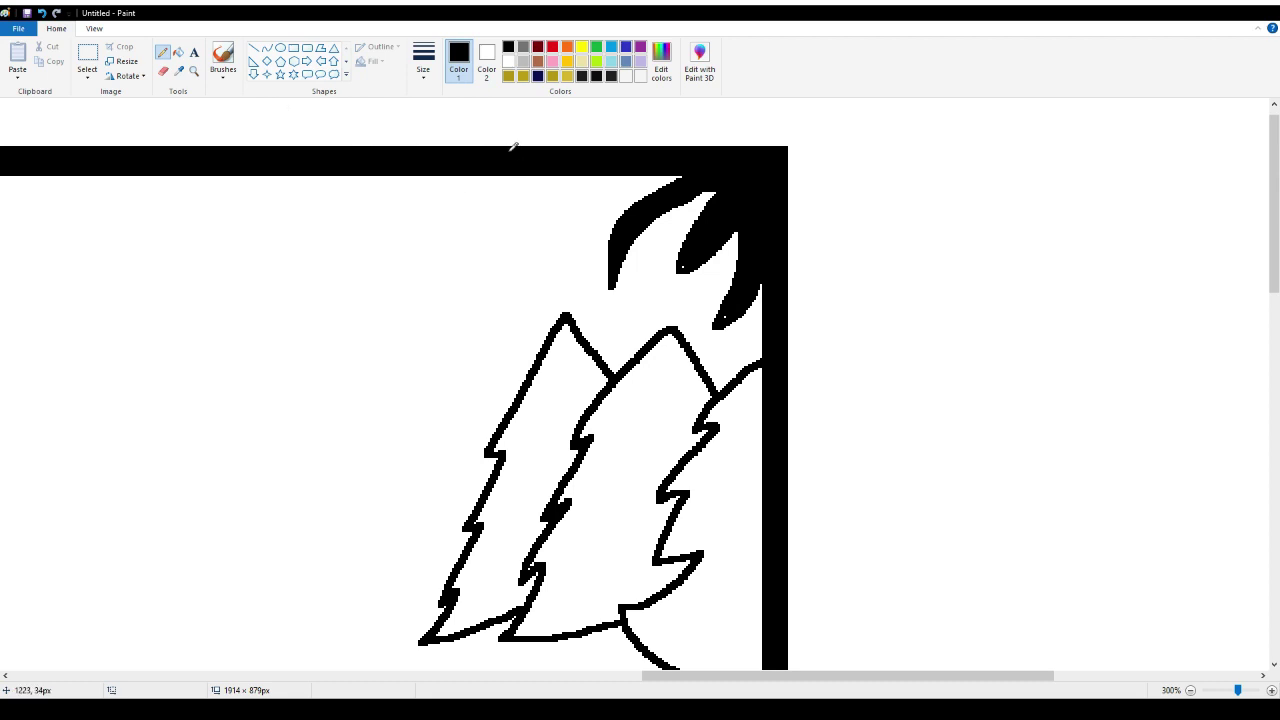
mouse_move(571, 178)
left_mouse_down()
mouse_move(580, 294)
mouse_move(607, 317)
mouse_move(669, 341)
mouse_move(762, 320)
left_mouse_up()
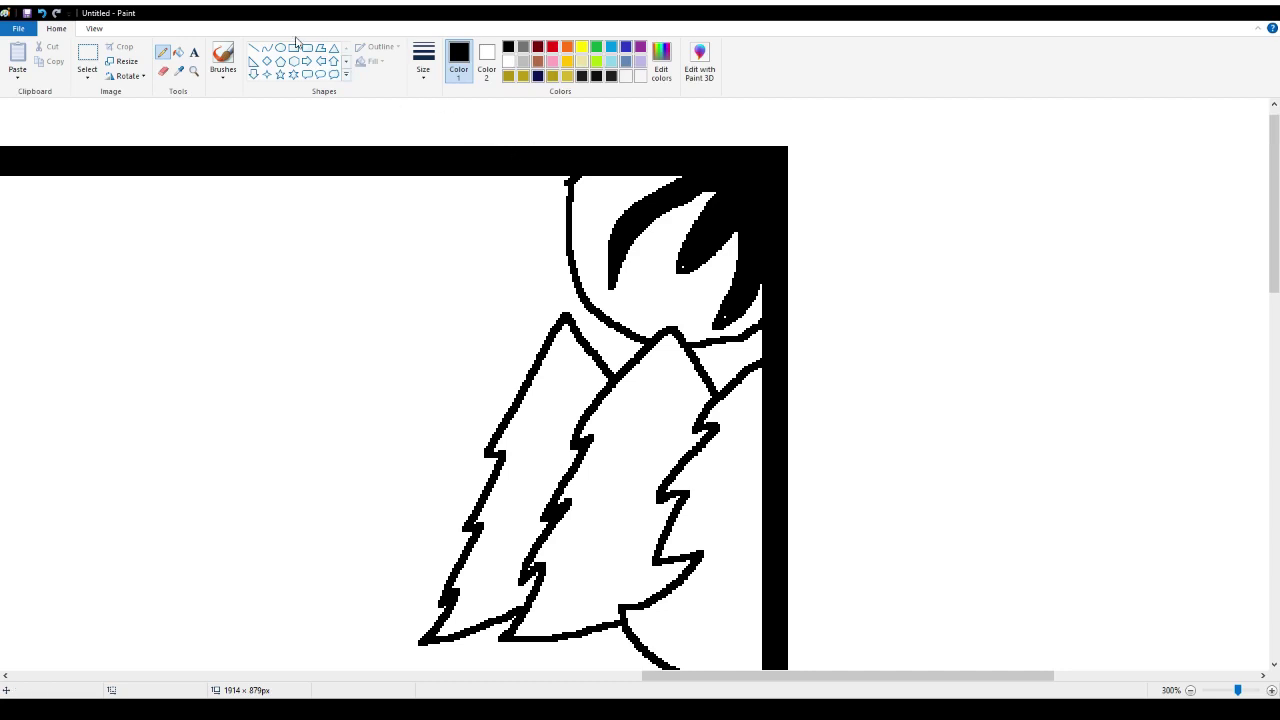
Fill the rounded area around the black spikes in the frame's upper right corner with bright yellow
left_click(177, 49)
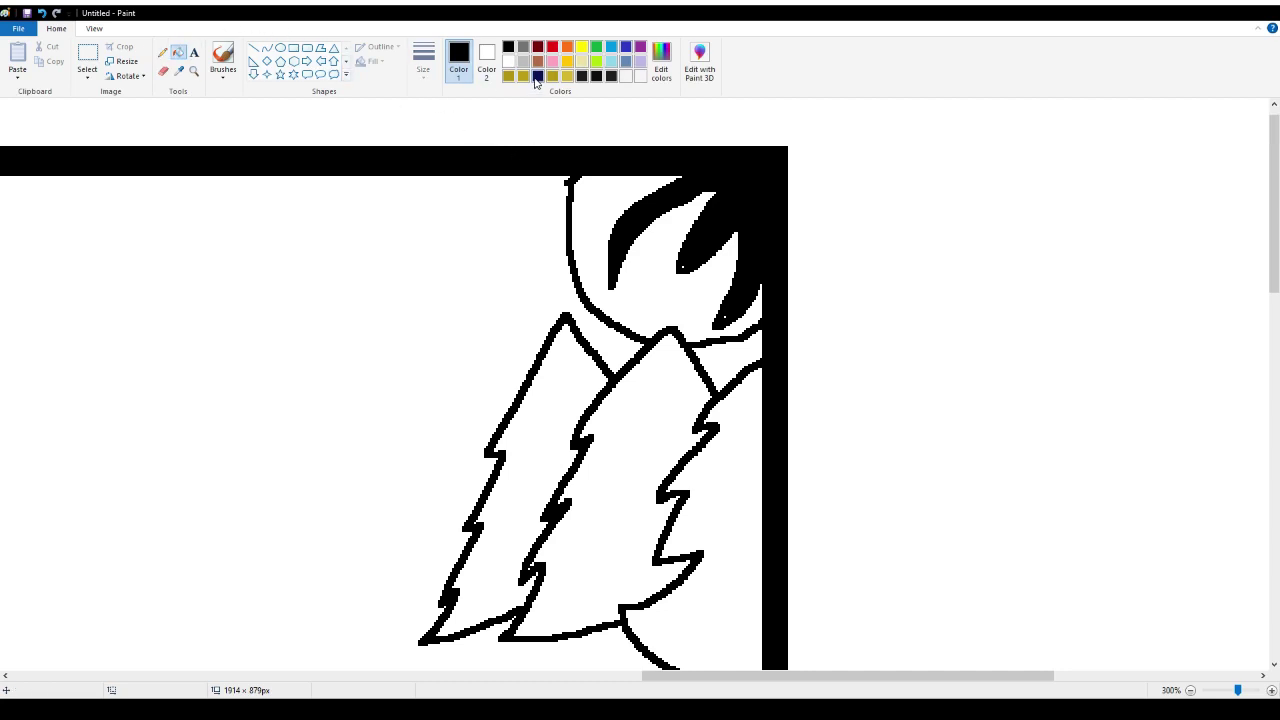
left_click(582, 47)
left_click(609, 219)
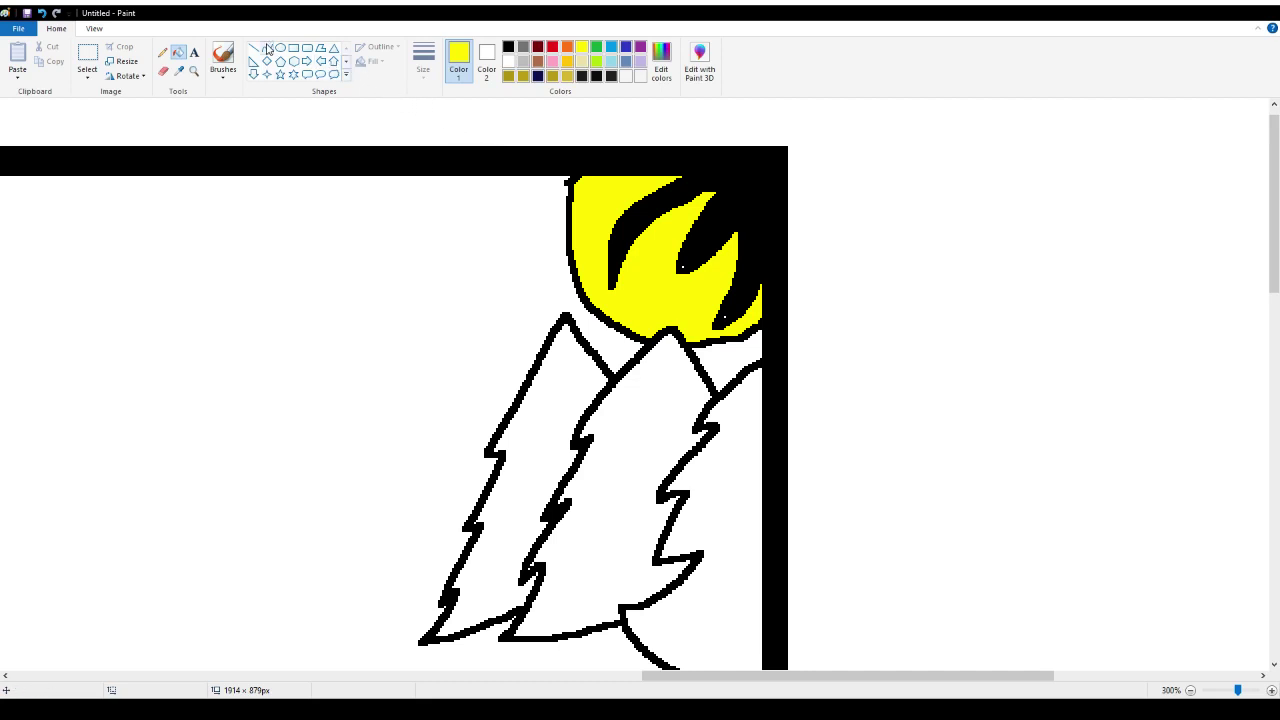
Draw two short curved yellow strokes just outside the yellow circle's outline, one above each gap beside the leftmost treetop, undoing a first overlong stroke
left_click(162, 52)
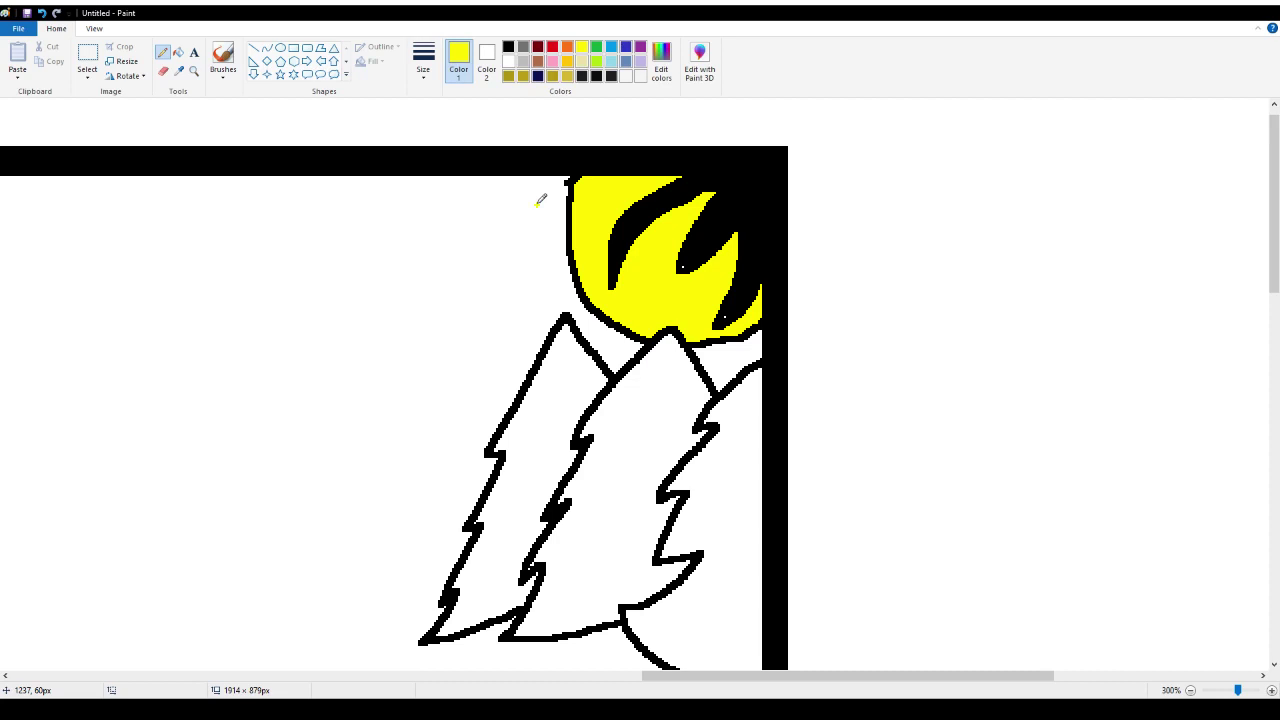
left_click_drag(537, 203, 563, 317)
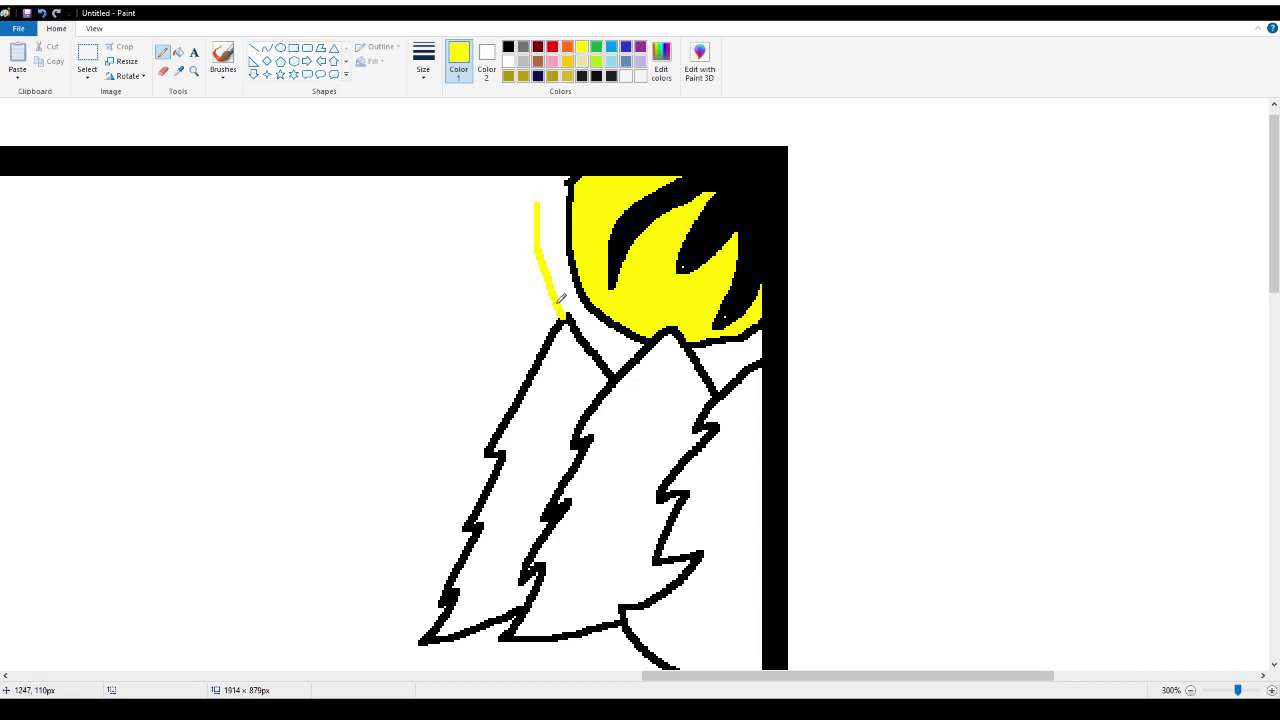
key("ctrl+z")
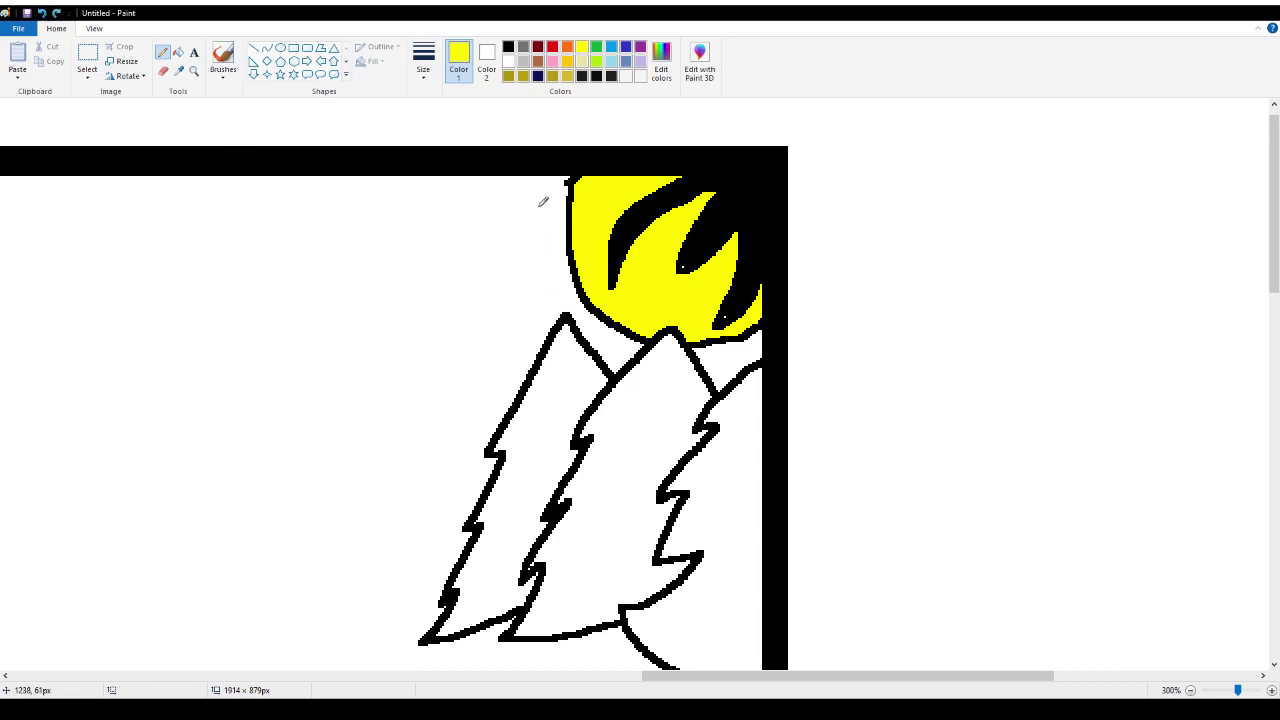
left_click_drag(540, 205, 560, 296)
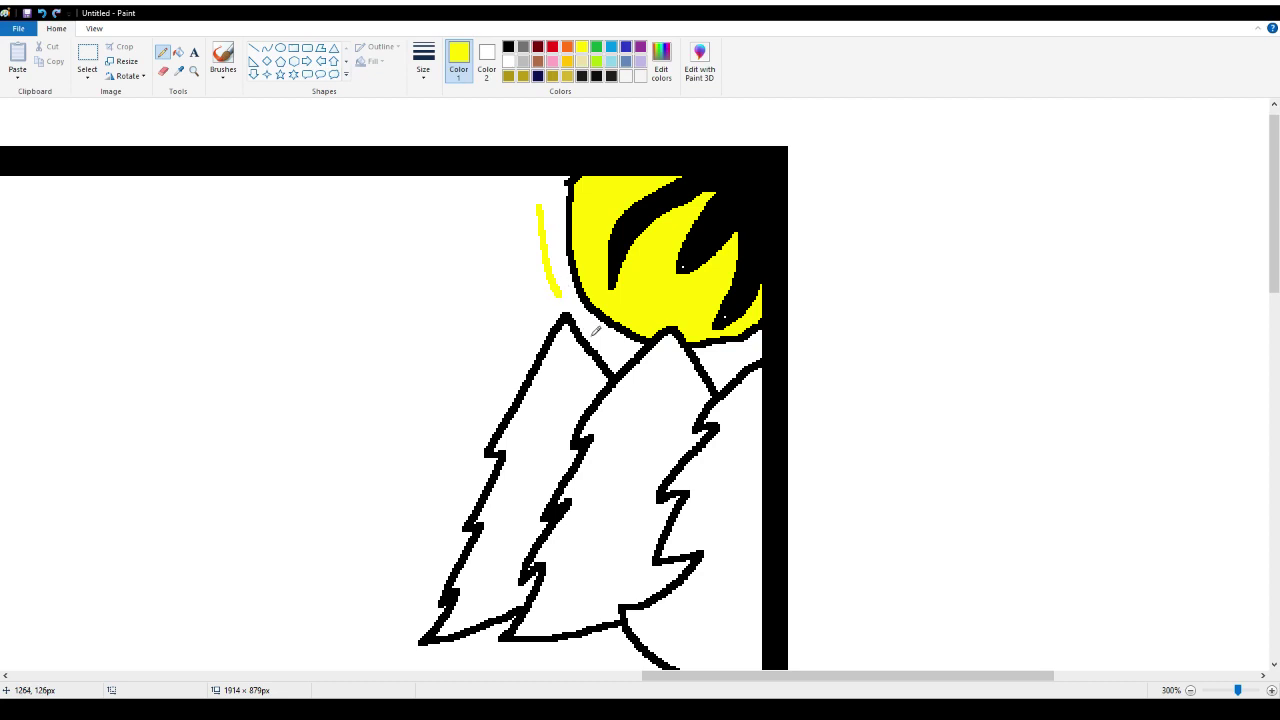
left_click_drag(594, 338, 627, 357)
Outline a short rounded trunk in thinner black lines under each of the three pine trees
left_click_drag(694, 680, 594, 680)
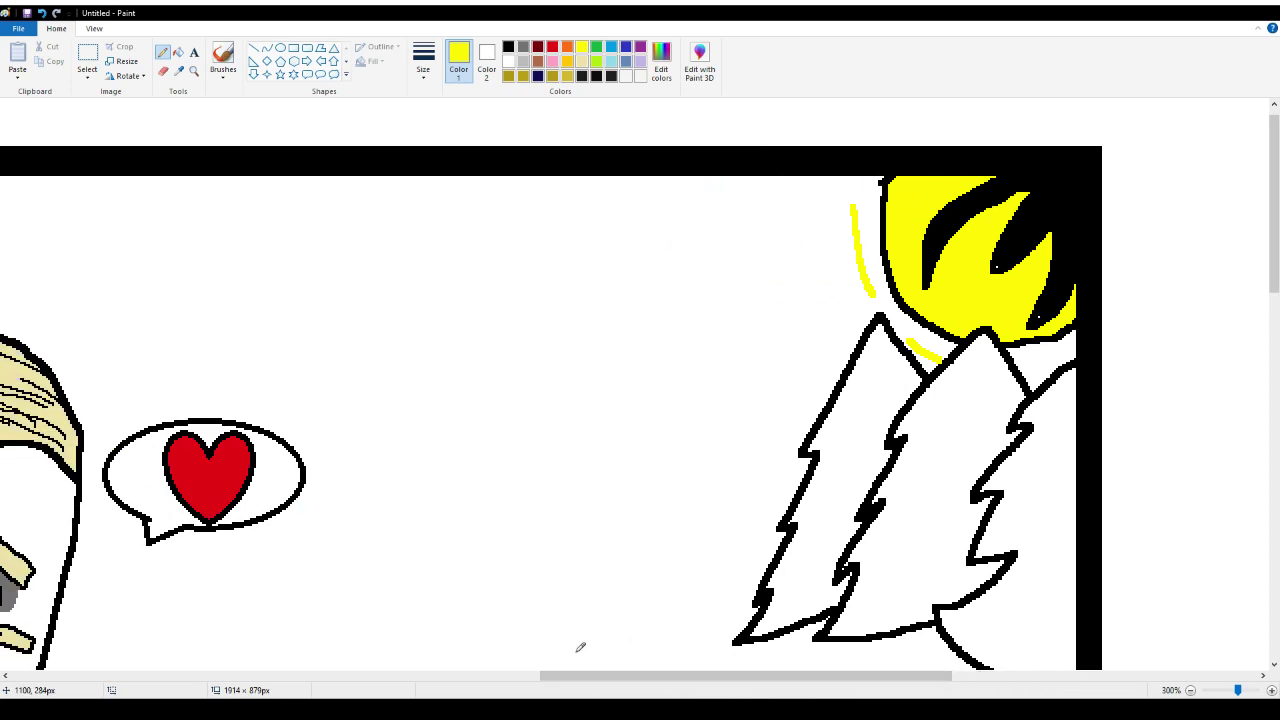
scroll(525, 451, "down", 3)
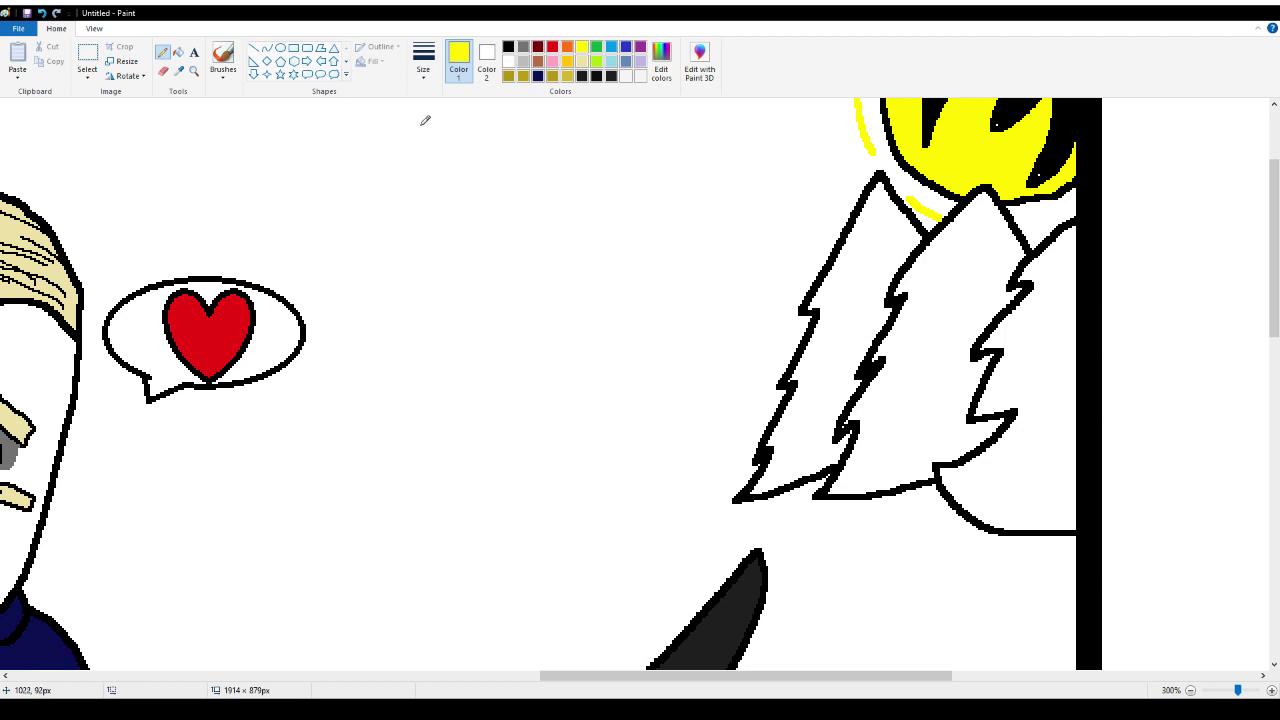
left_click(508, 46)
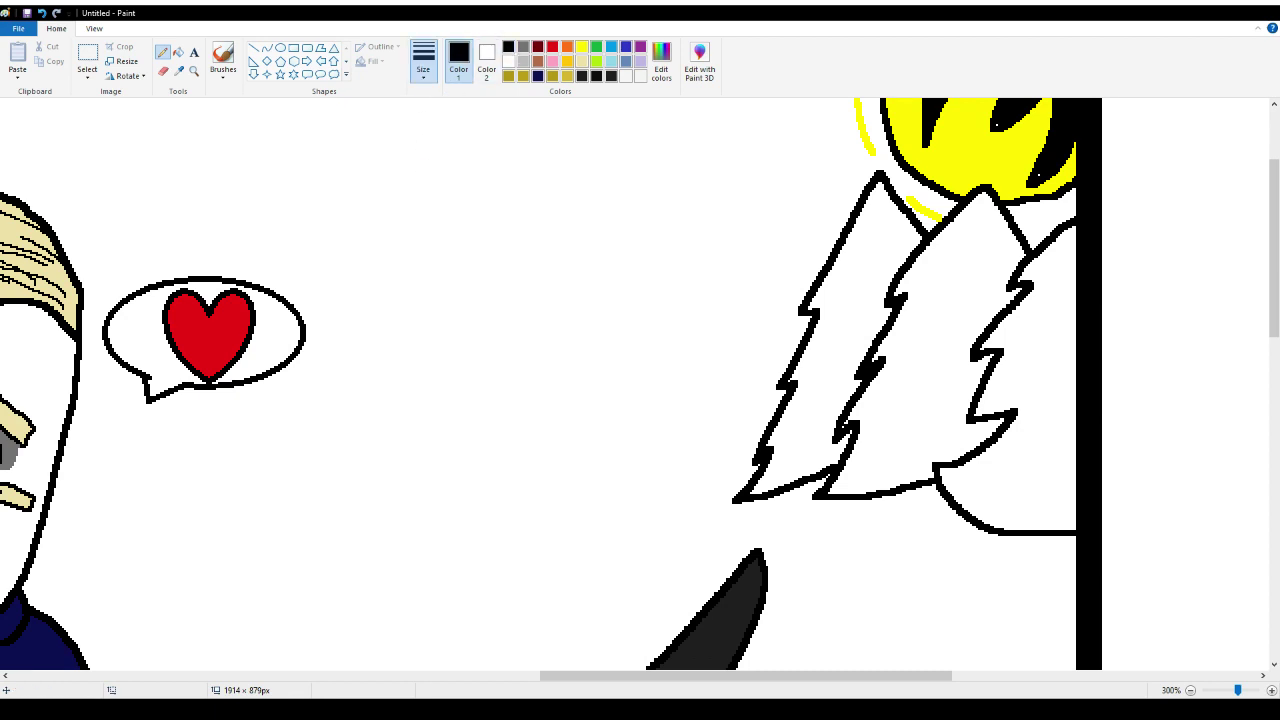
scroll(908, 316, "down", 6)
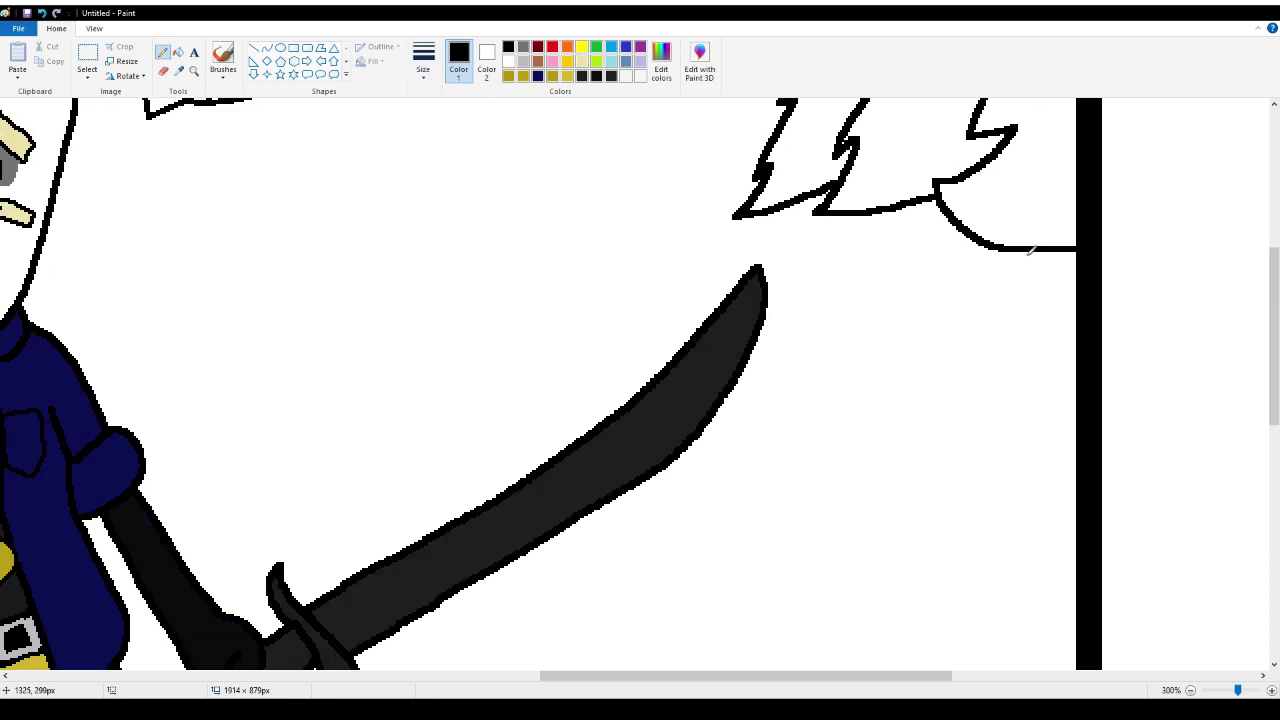
mouse_move(1030, 248)
left_mouse_down()
mouse_move(1027, 295)
mouse_move(1080, 298)
left_mouse_up()
mouse_move(914, 201)
left_mouse_down()
mouse_move(924, 284)
mouse_move(971, 292)
mouse_move(988, 246)
left_mouse_up()
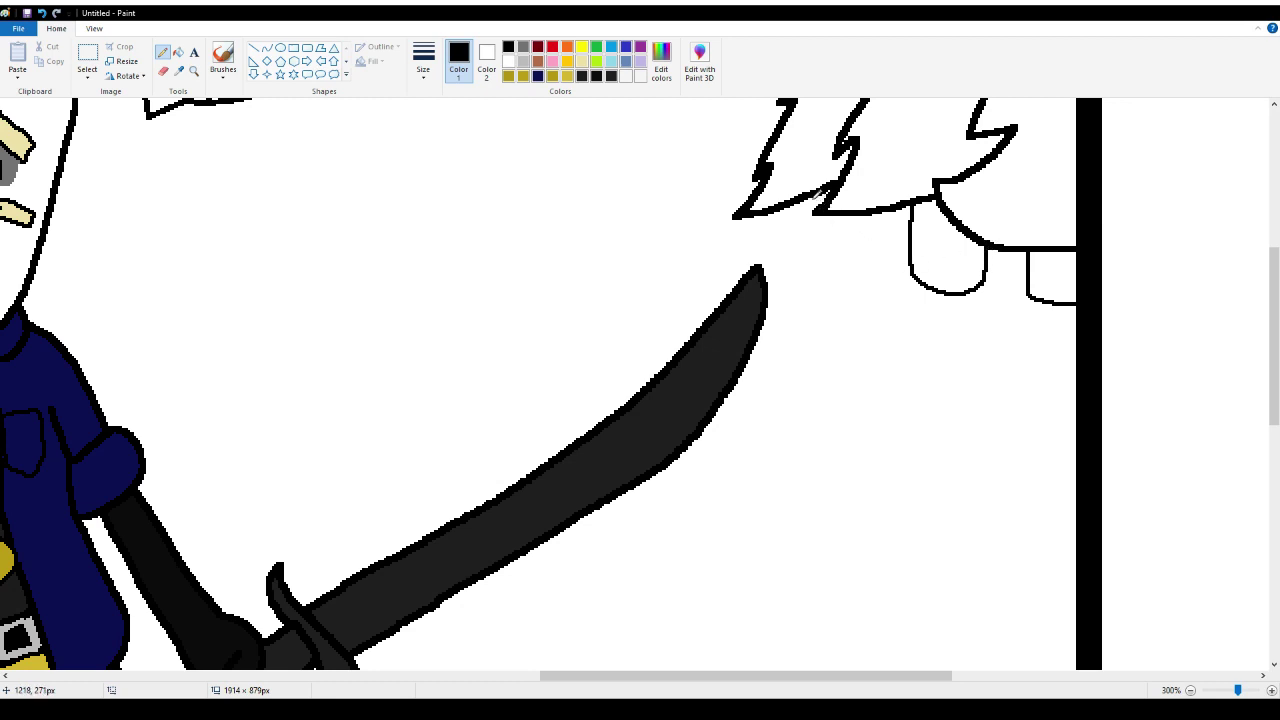
mouse_move(812, 195)
left_mouse_down()
mouse_move(810, 262)
mouse_move(835, 283)
mouse_move(880, 288)
mouse_move(896, 208)
left_mouse_up()
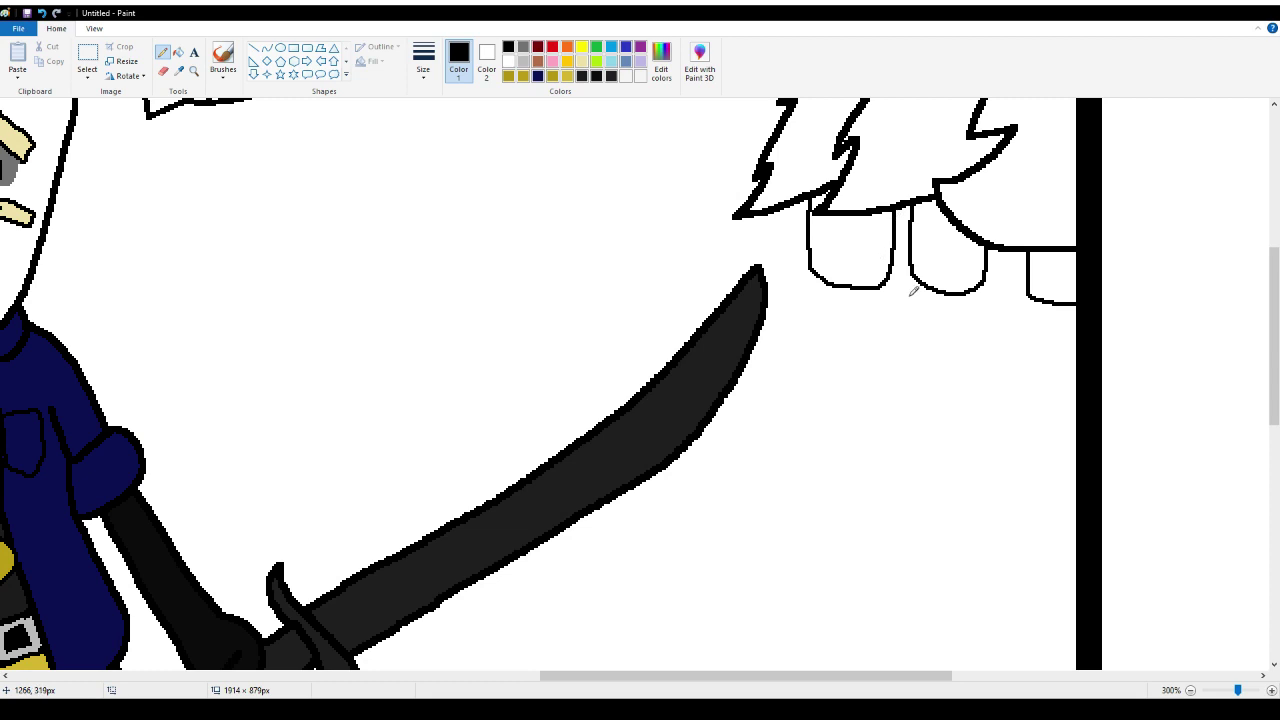
Mix a darker brown and fill the three tree trunks with it, undoing a stray fill that recolours the black outlines
left_click(178, 52)
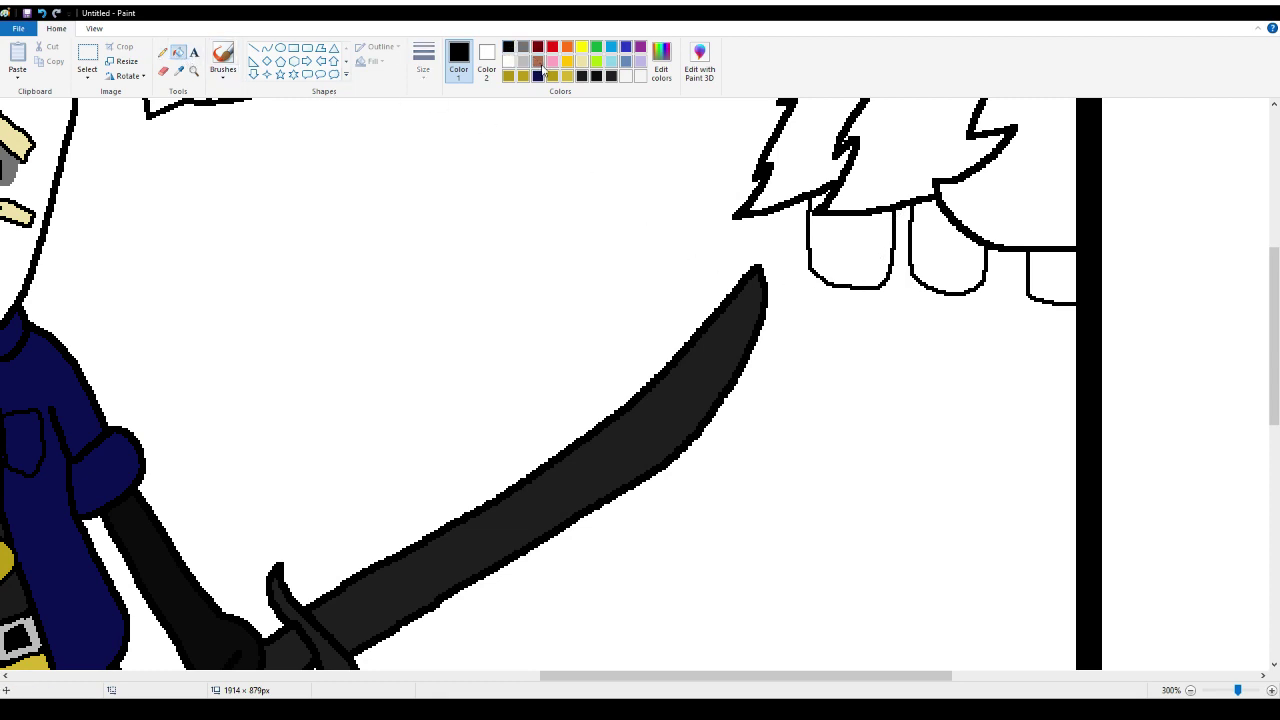
left_click(538, 62)
left_click(660, 63)
key("Return")
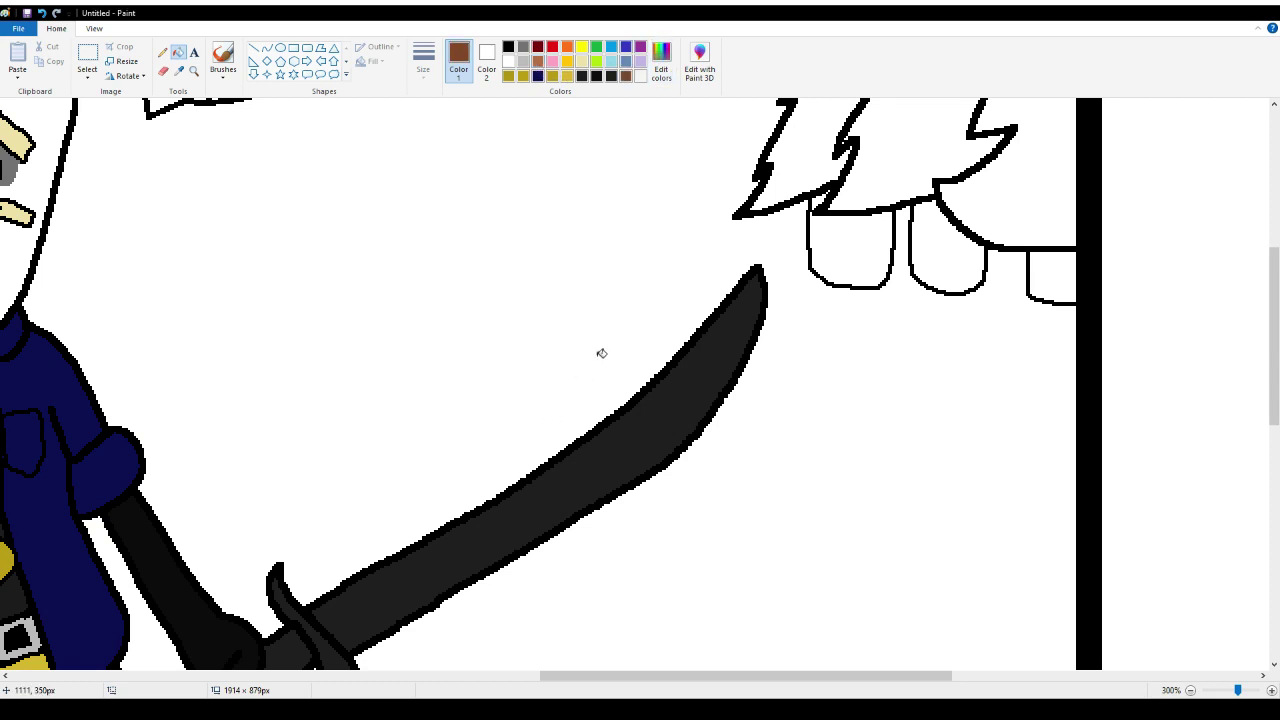
left_click(835, 240)
left_click(942, 252)
left_click(1048, 274)
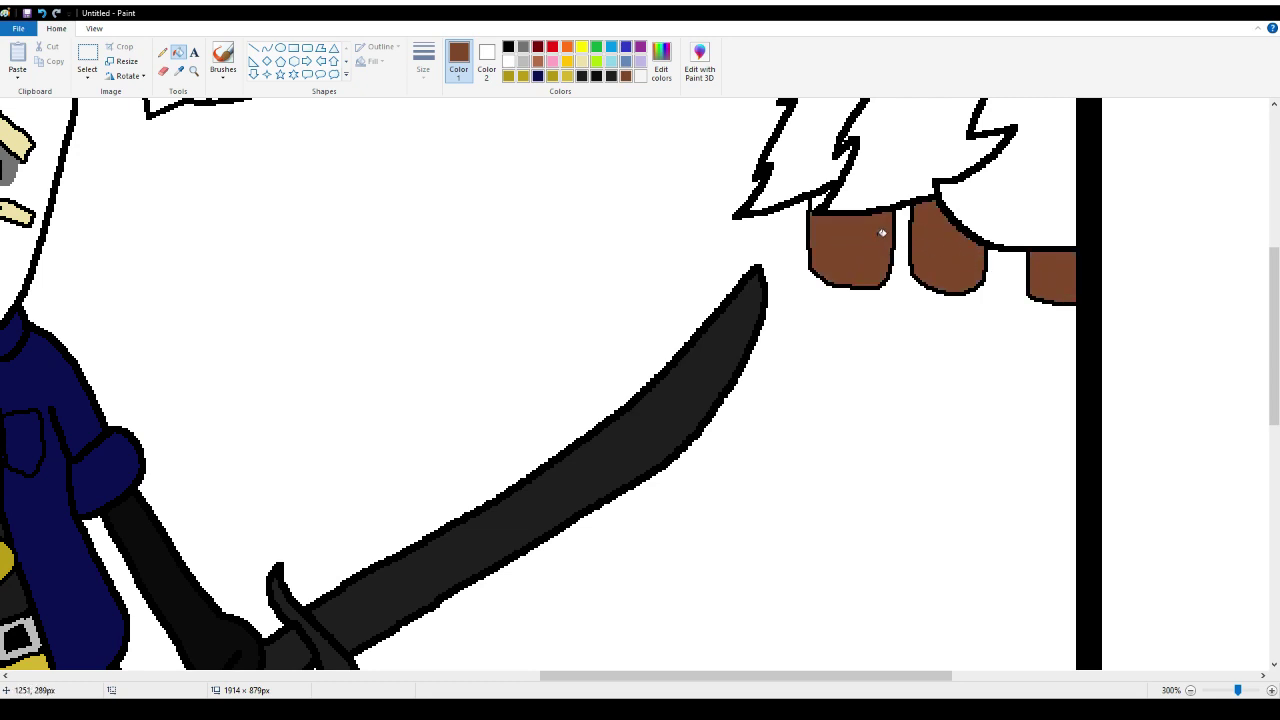
left_click(821, 200)
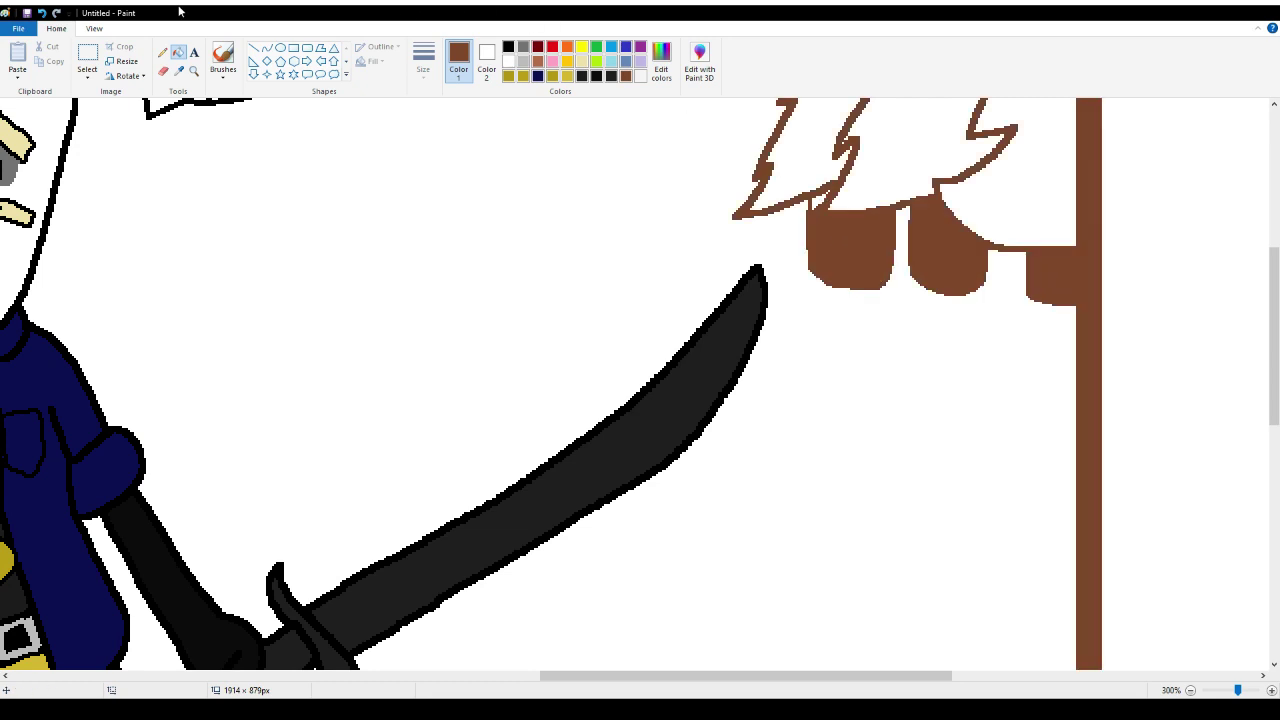
left_click(42, 14)
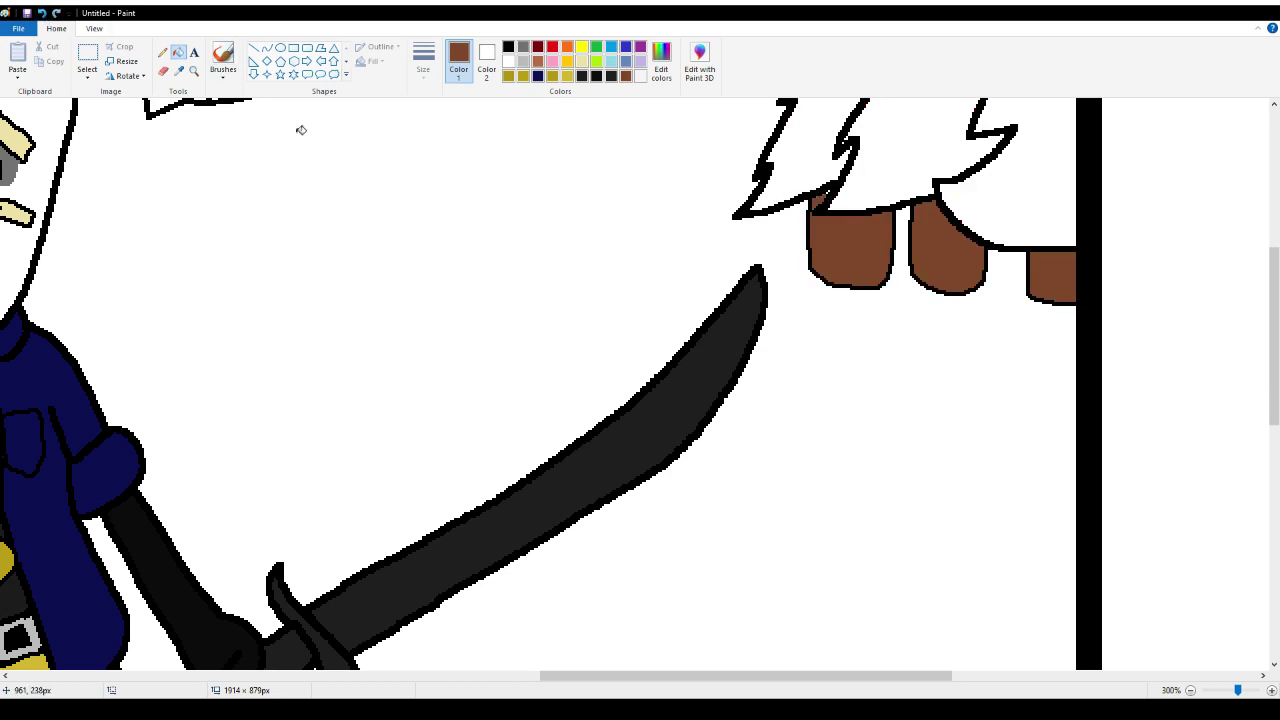
Outline three curved pointed spikes in black, fanning out from the frame's lower right corner
left_click(162, 51)
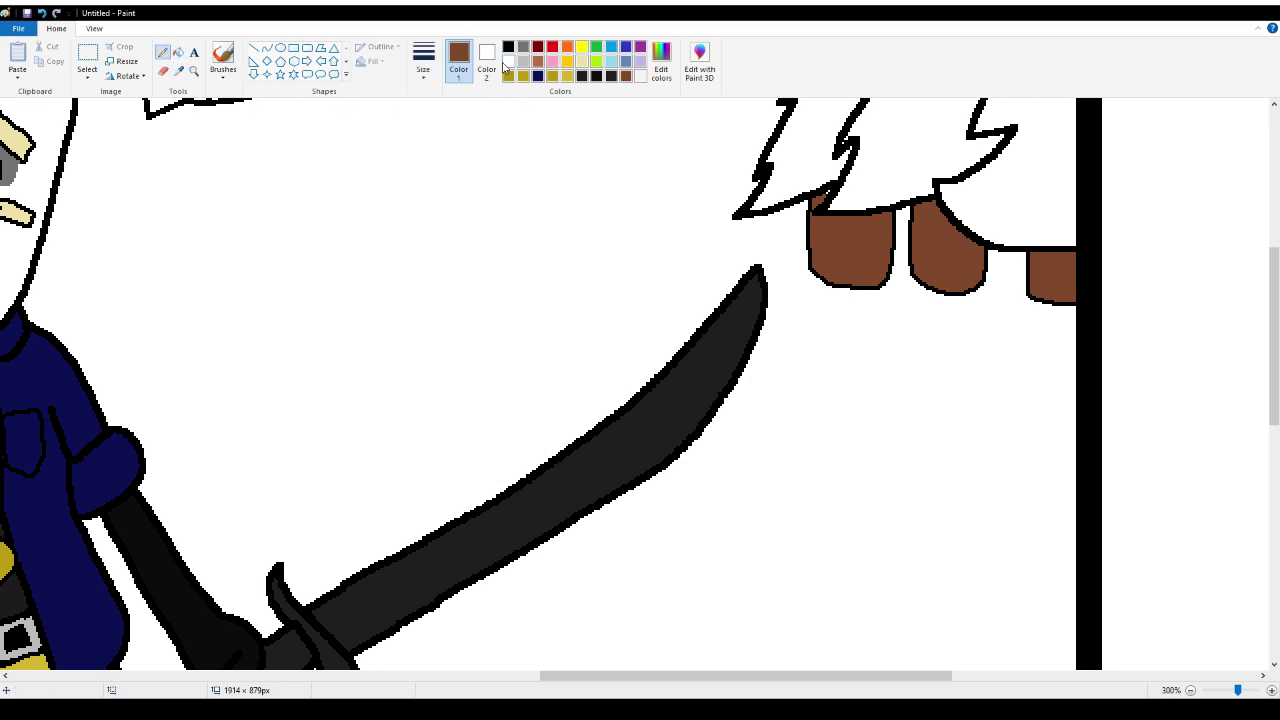
left_click(508, 46)
scroll(554, 179, "up", 3)
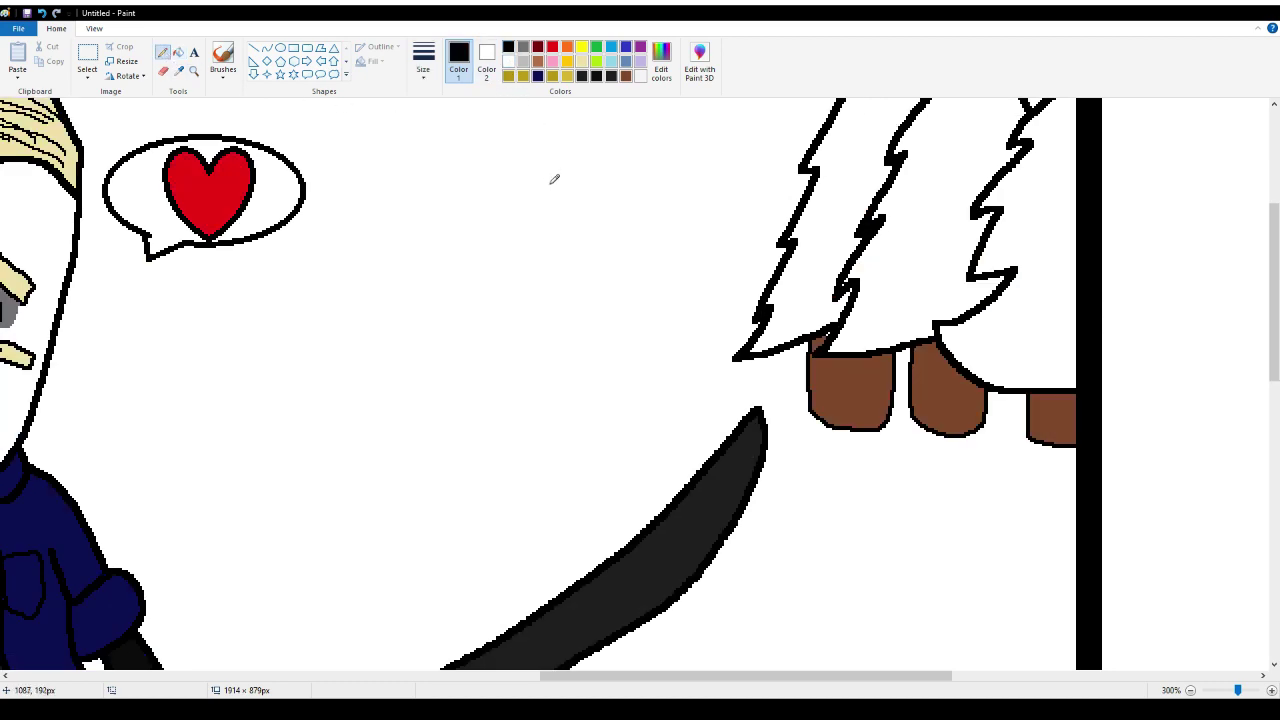
scroll(554, 179, "up", 6)
scroll(554, 179, "down", 3)
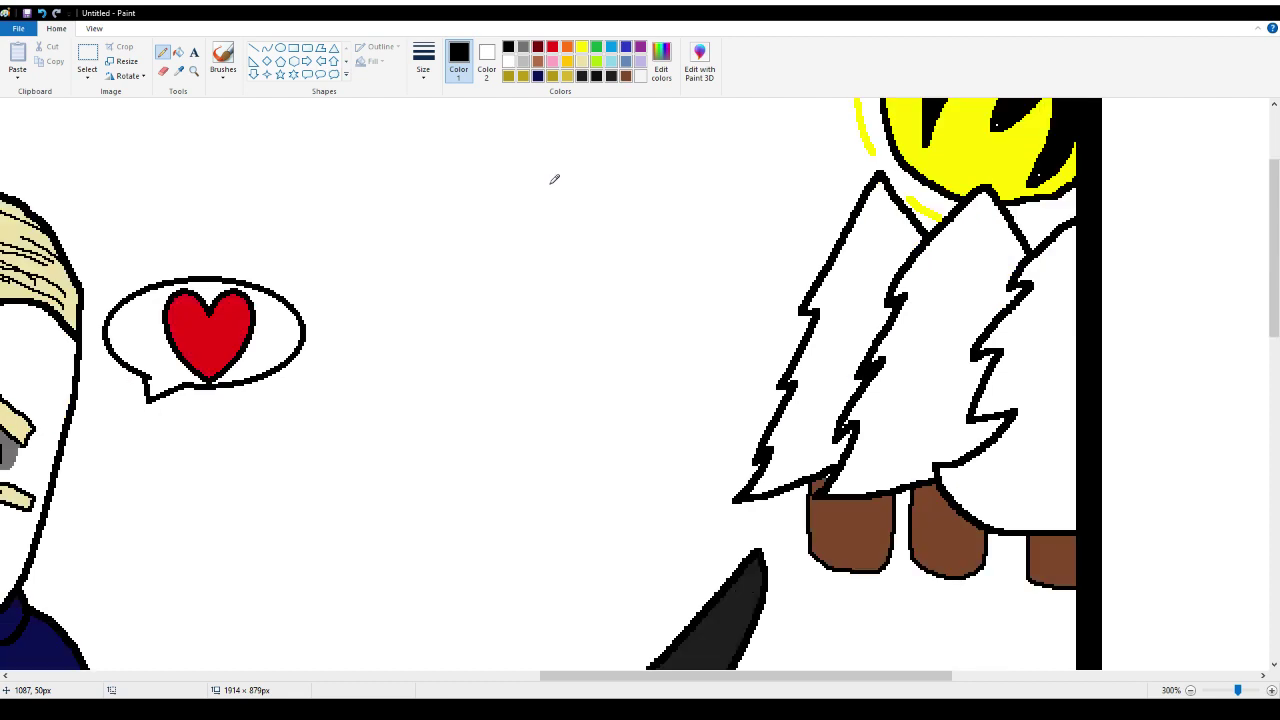
scroll(943, 600, "down", 20)
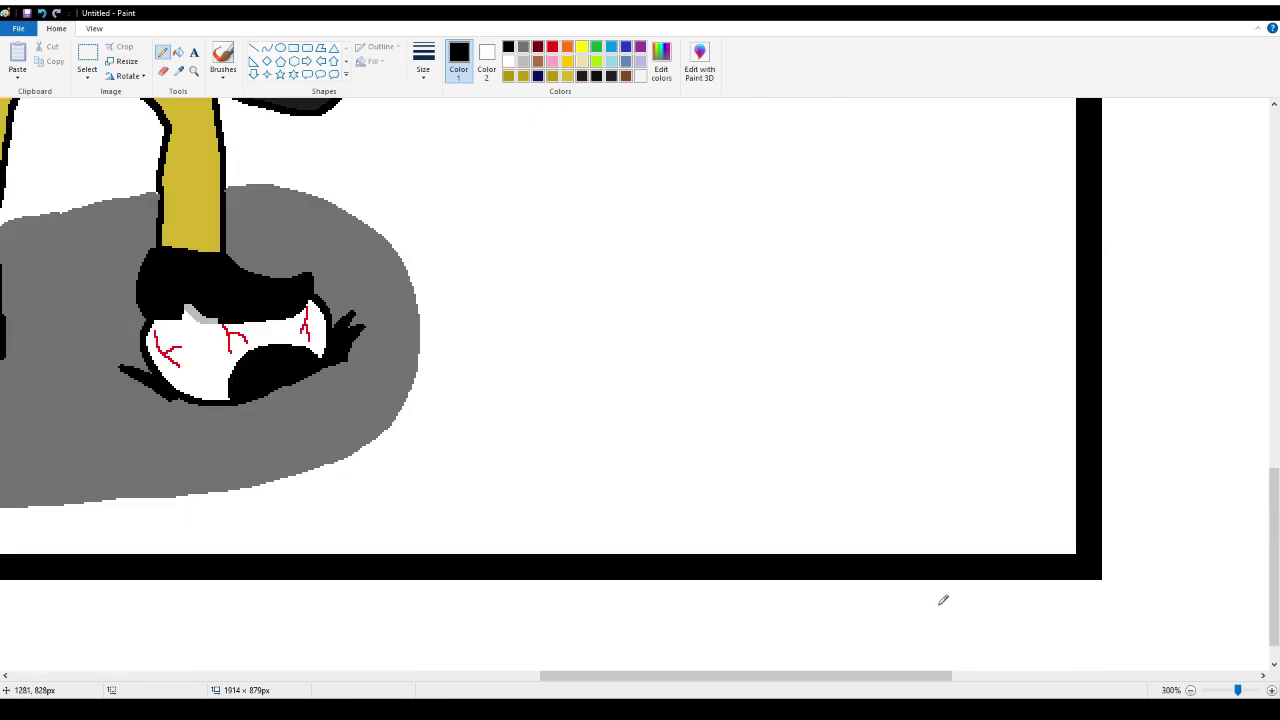
mouse_move(1078, 543)
left_mouse_down()
mouse_move(968, 412)
mouse_move(960, 474)
mouse_move(979, 507)
mouse_move(1067, 562)
mouse_move(1085, 528)
mouse_move(1040, 421)
left_mouse_up()
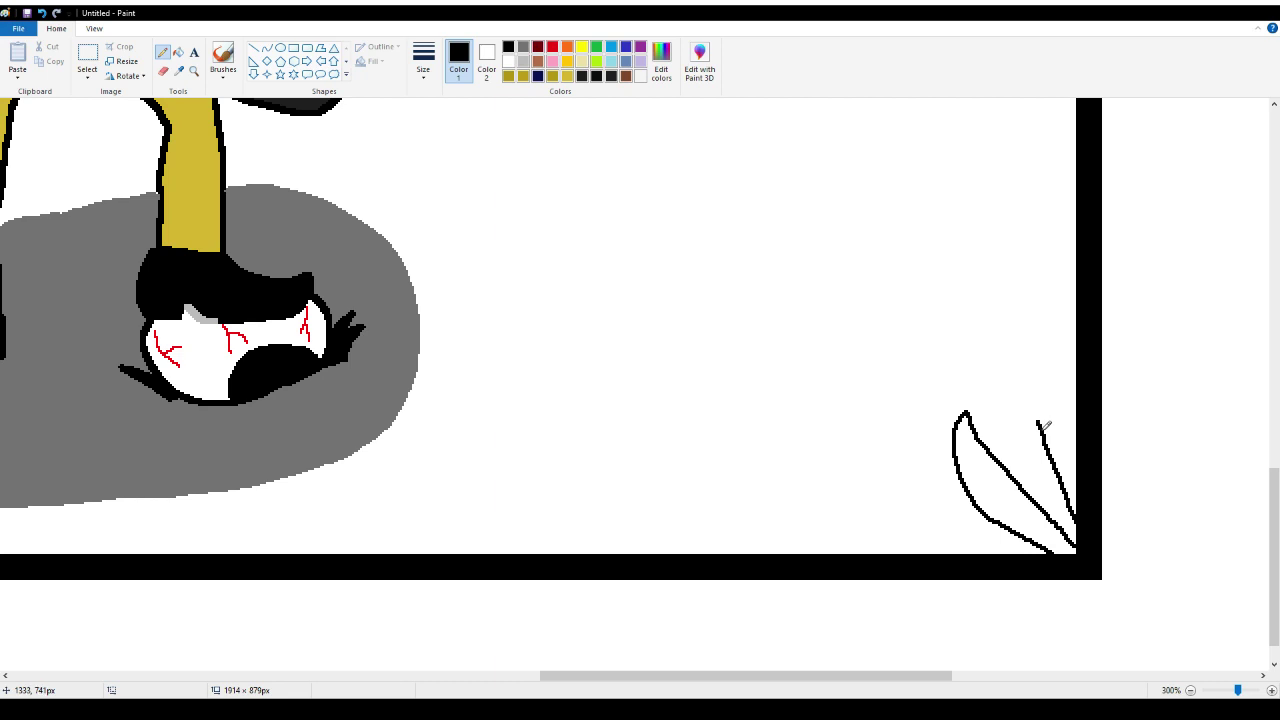
mouse_move(1045, 425)
left_mouse_down()
mouse_move(987, 331)
mouse_move(1054, 487)
mouse_move(1066, 553)
mouse_move(972, 538)
mouse_move(918, 498)
mouse_move(894, 464)
mouse_move(881, 387)
mouse_move(866, 397)
mouse_move(840, 427)
mouse_move(845, 478)
mouse_move(894, 550)
left_mouse_up()
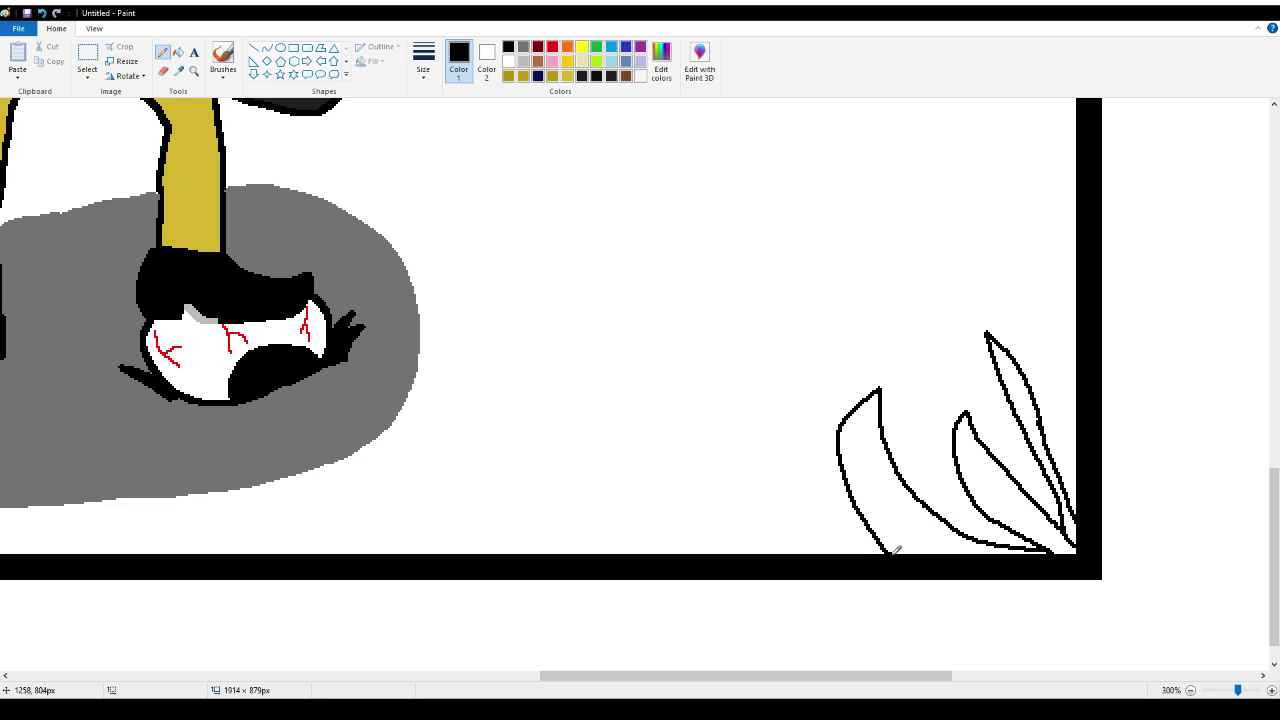
Fill the three lower right corner spikes with black and thicken the base of the tallest one against the frame
left_click(177, 52)
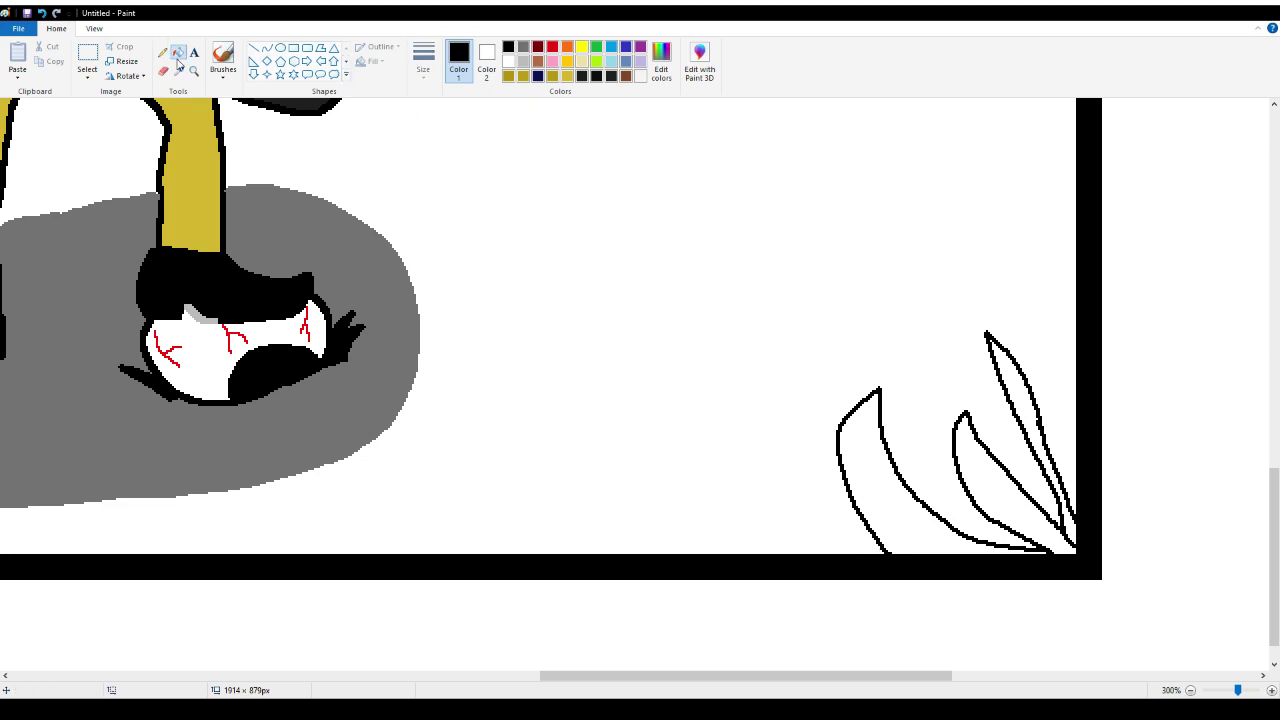
left_click(930, 533)
left_click(975, 481)
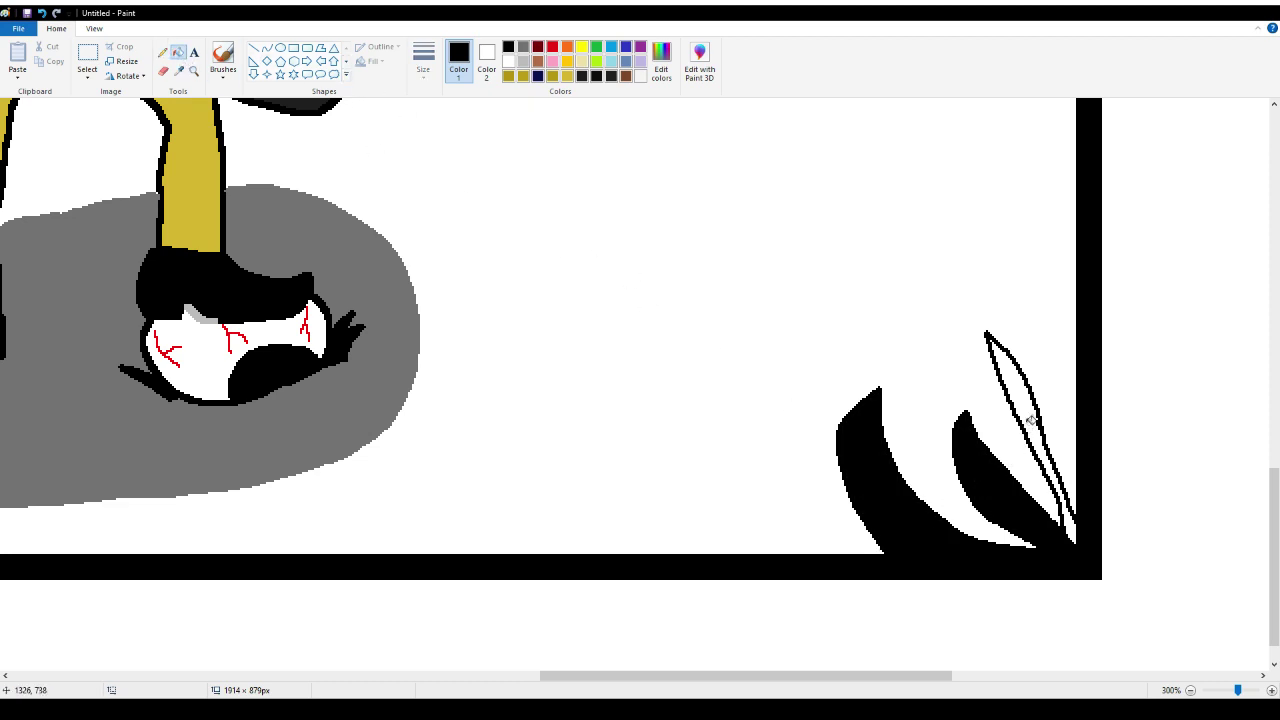
left_click(1033, 396)
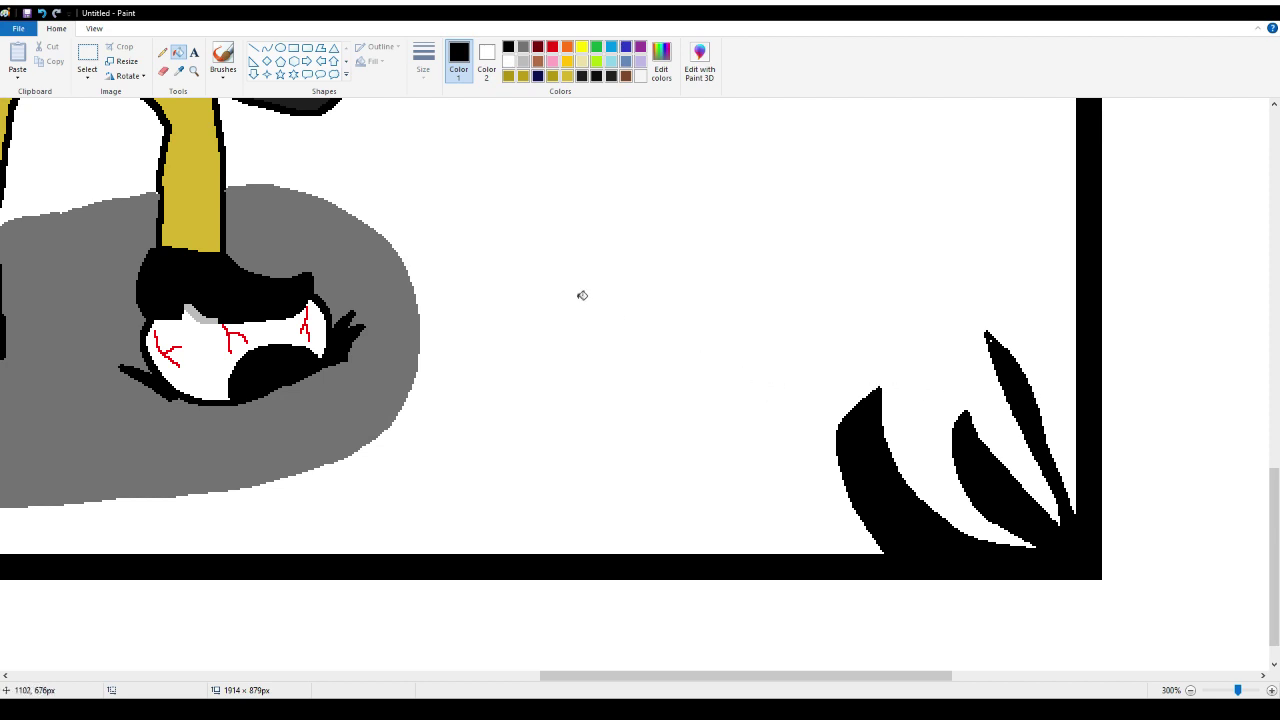
left_click(163, 54)
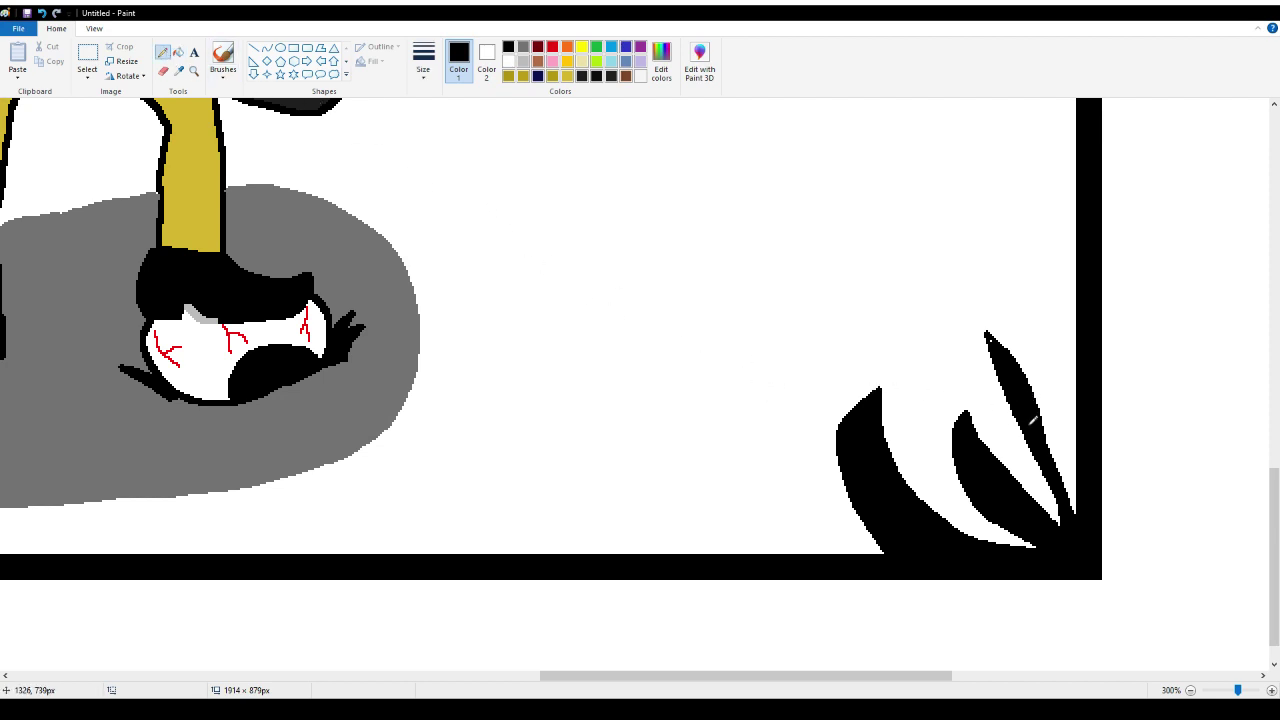
left_click_drag(1044, 410, 1082, 497)
left_click(178, 52)
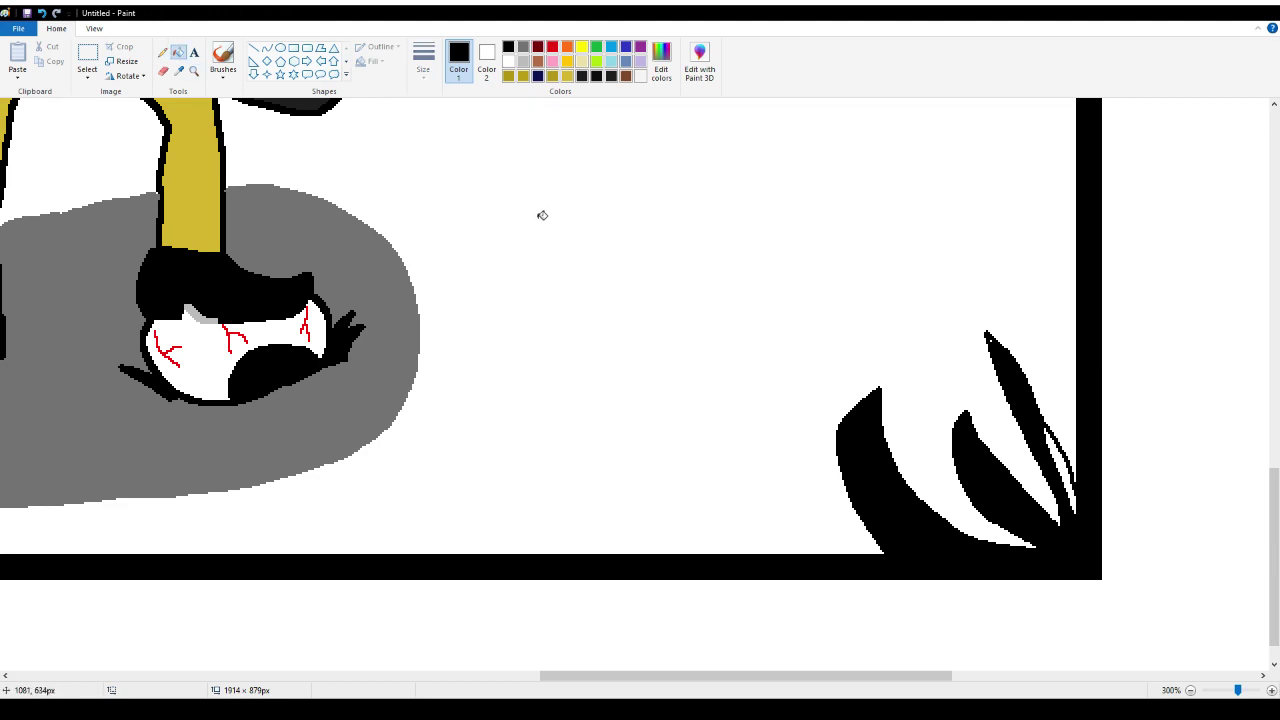
left_click(1066, 458)
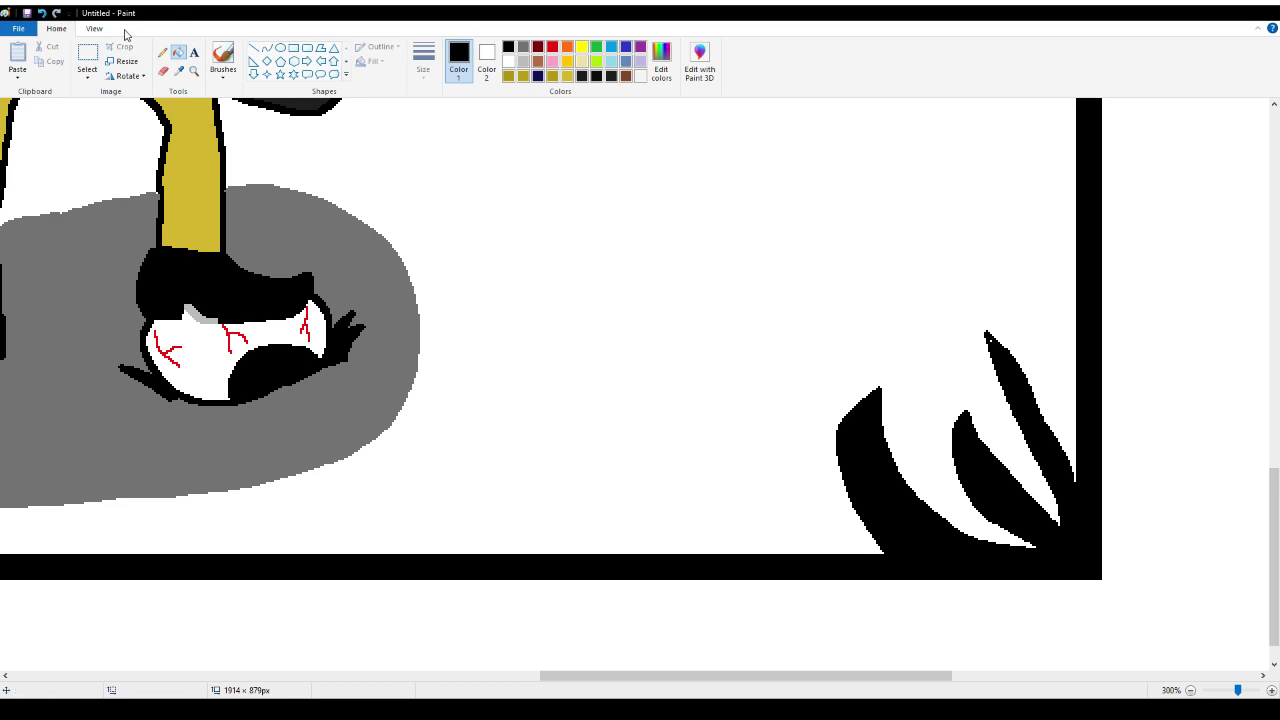
Outline a flame-like shape with three curled tips across the frame's lower left corner and fill it with black
left_click(162, 52)
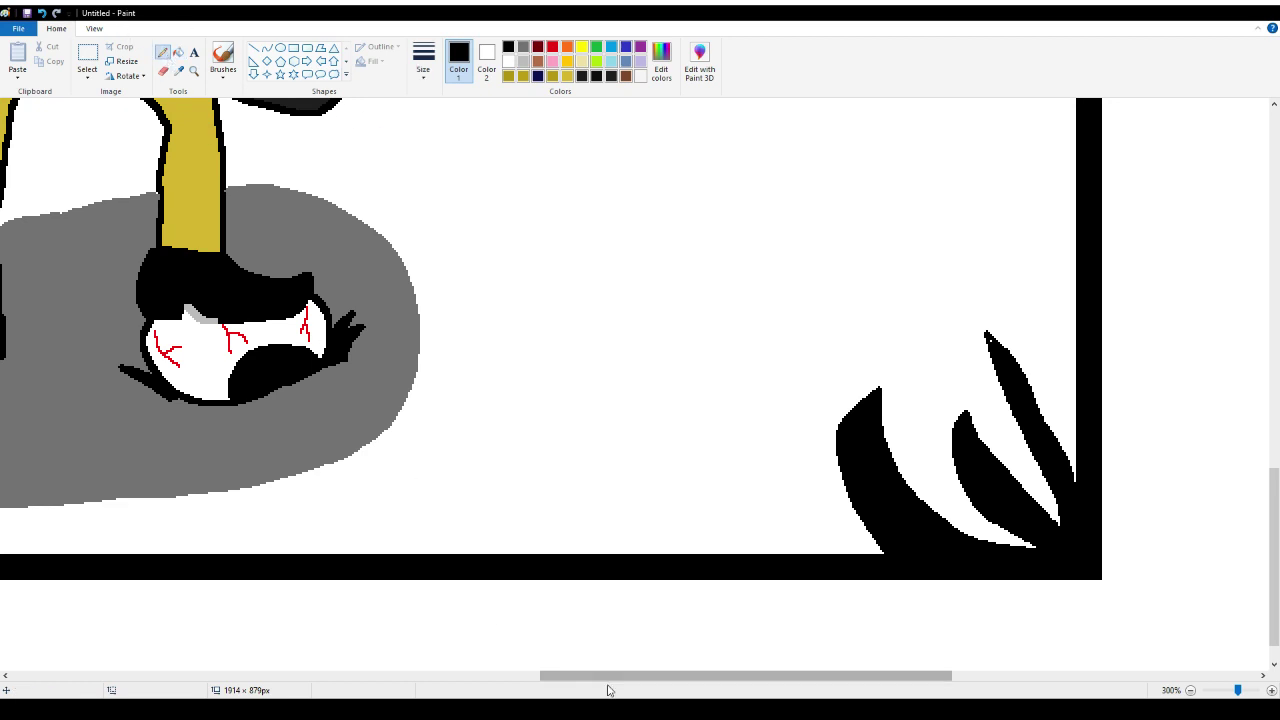
left_click_drag(606, 676, 215, 650)
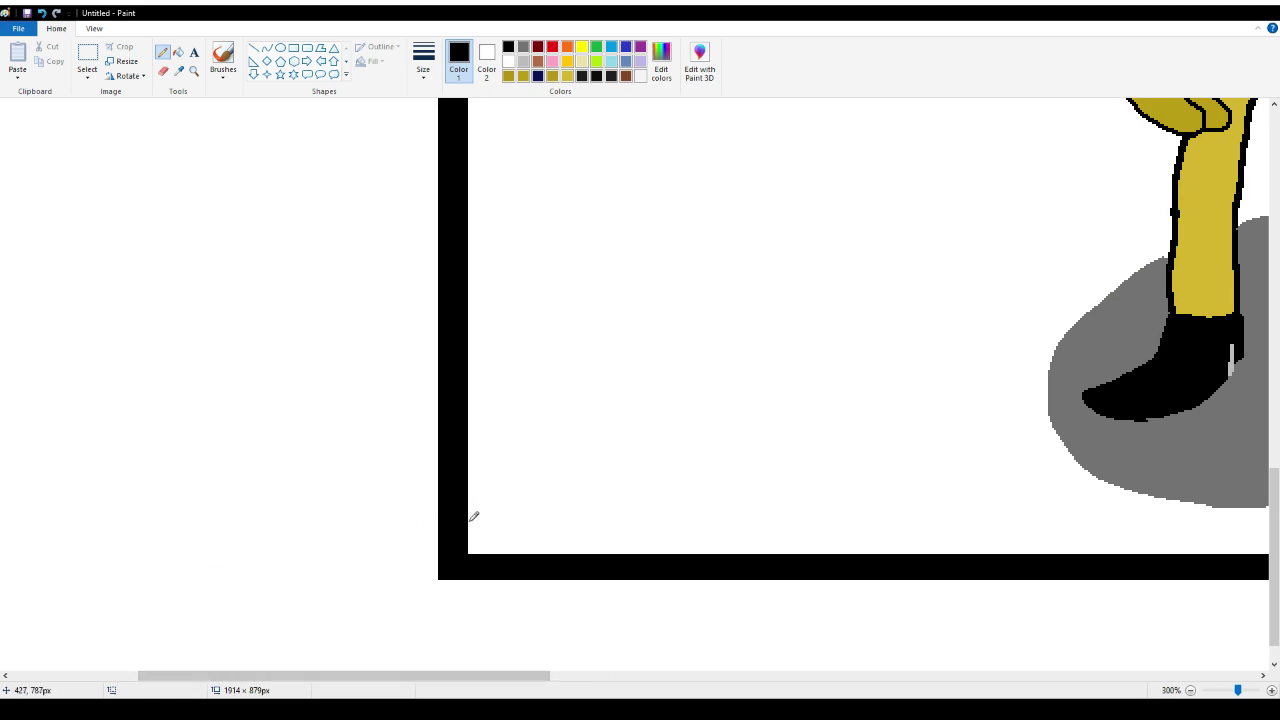
mouse_move(473, 511)
left_mouse_down()
mouse_move(497, 447)
mouse_move(545, 404)
mouse_move(587, 402)
mouse_move(533, 481)
mouse_move(572, 487)
mouse_move(614, 456)
mouse_move(598, 448)
mouse_move(652, 444)
mouse_move(607, 508)
mouse_move(680, 512)
mouse_move(736, 474)
mouse_move(708, 543)
left_mouse_up()
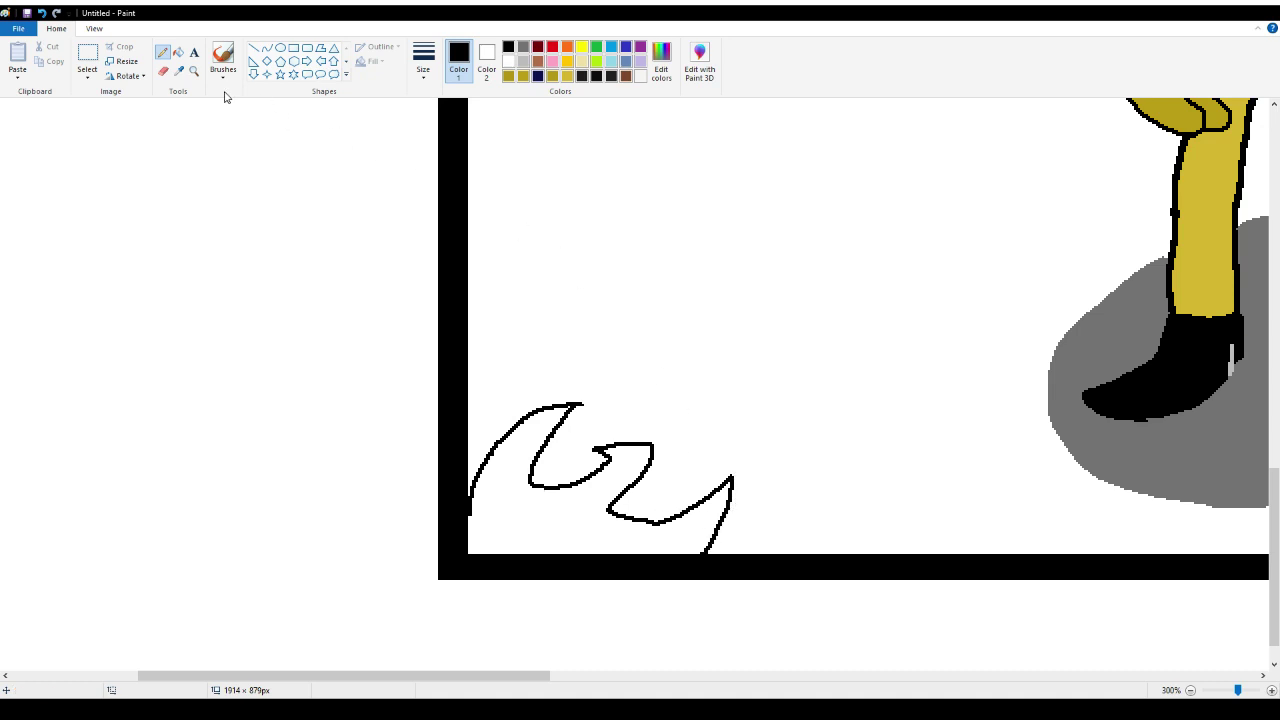
left_click(178, 52)
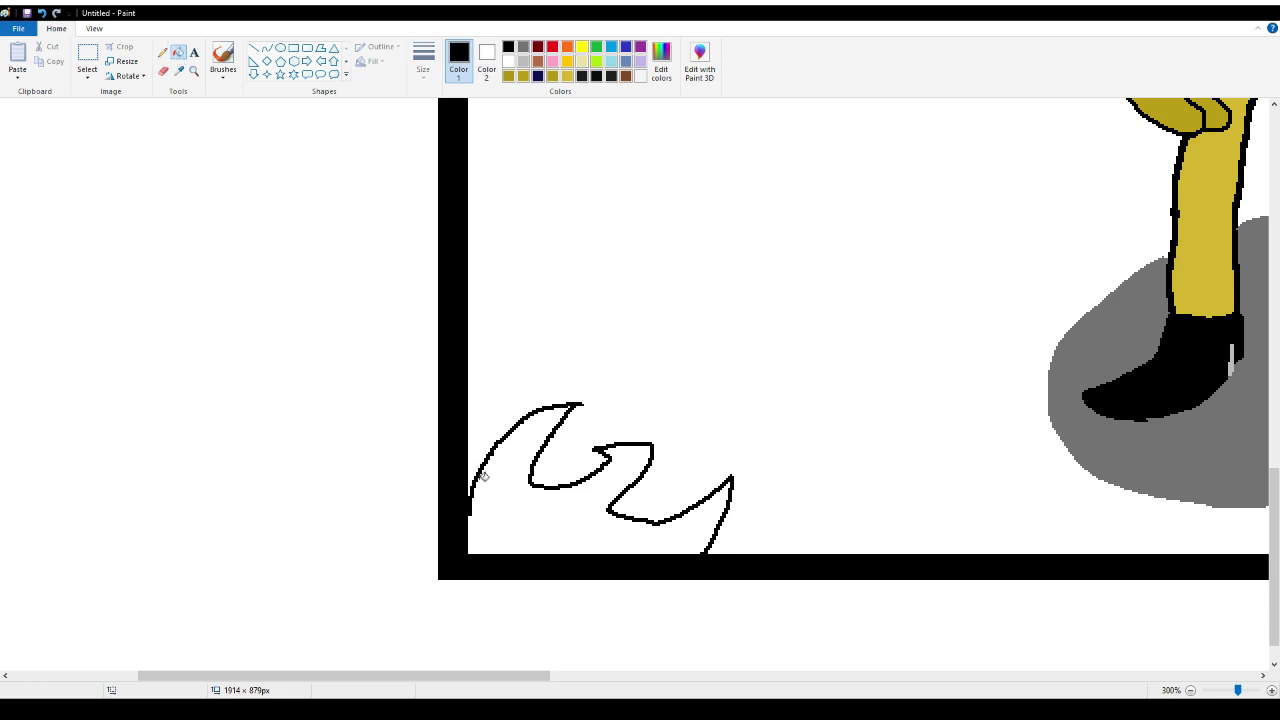
left_click(527, 521)
Outline three curved claw-like spikes across the frame's upper left corner and fill them with black
scroll(547, 376, "up", 15)
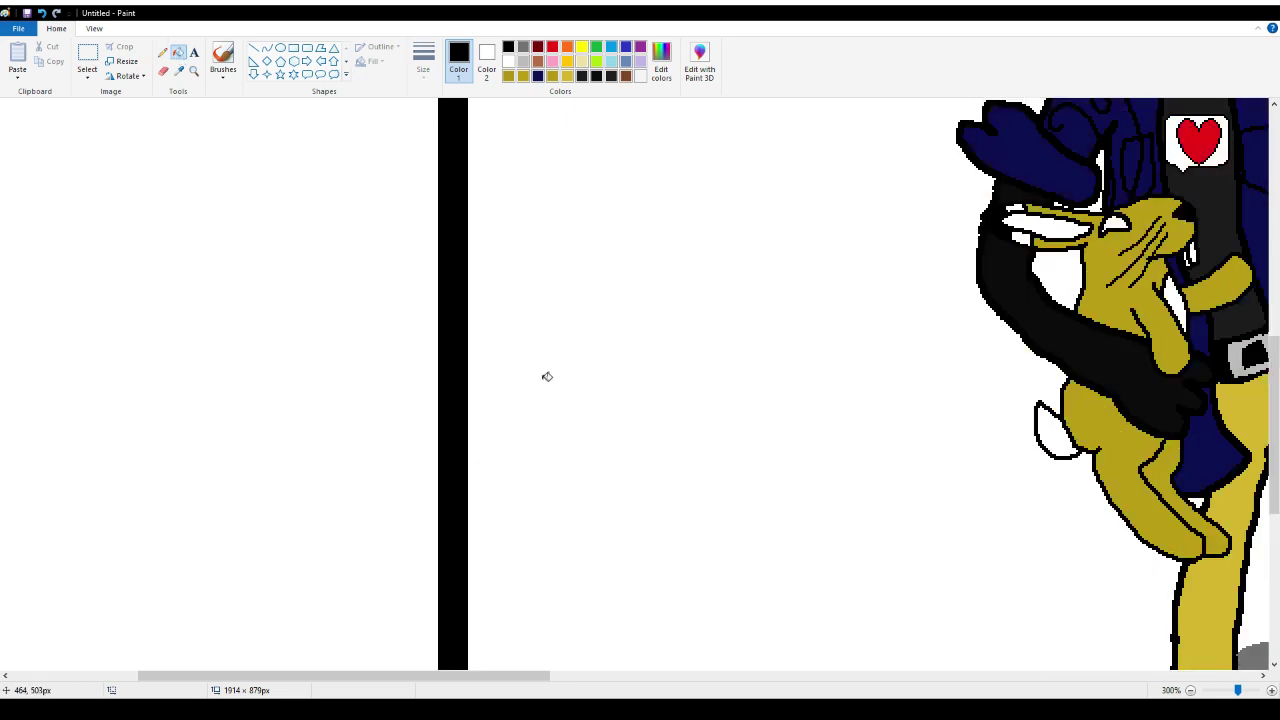
left_click(161, 51)
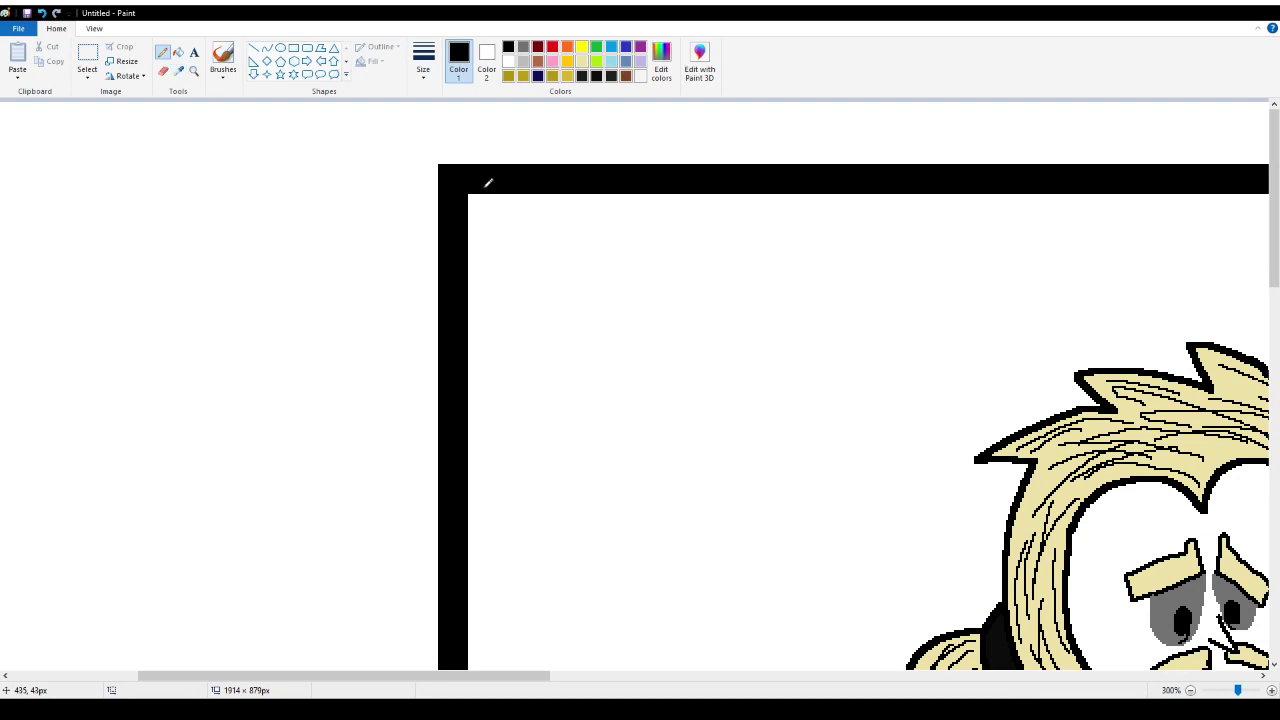
mouse_move(567, 194)
left_mouse_down()
mouse_move(651, 266)
mouse_move(625, 383)
mouse_move(603, 283)
mouse_move(566, 235)
mouse_move(535, 228)
mouse_move(528, 260)
mouse_move(587, 343)
mouse_move(536, 322)
mouse_move(500, 280)
mouse_move(496, 310)
mouse_move(513, 381)
mouse_move(566, 412)
mouse_move(528, 418)
mouse_move(470, 354)
left_mouse_up()
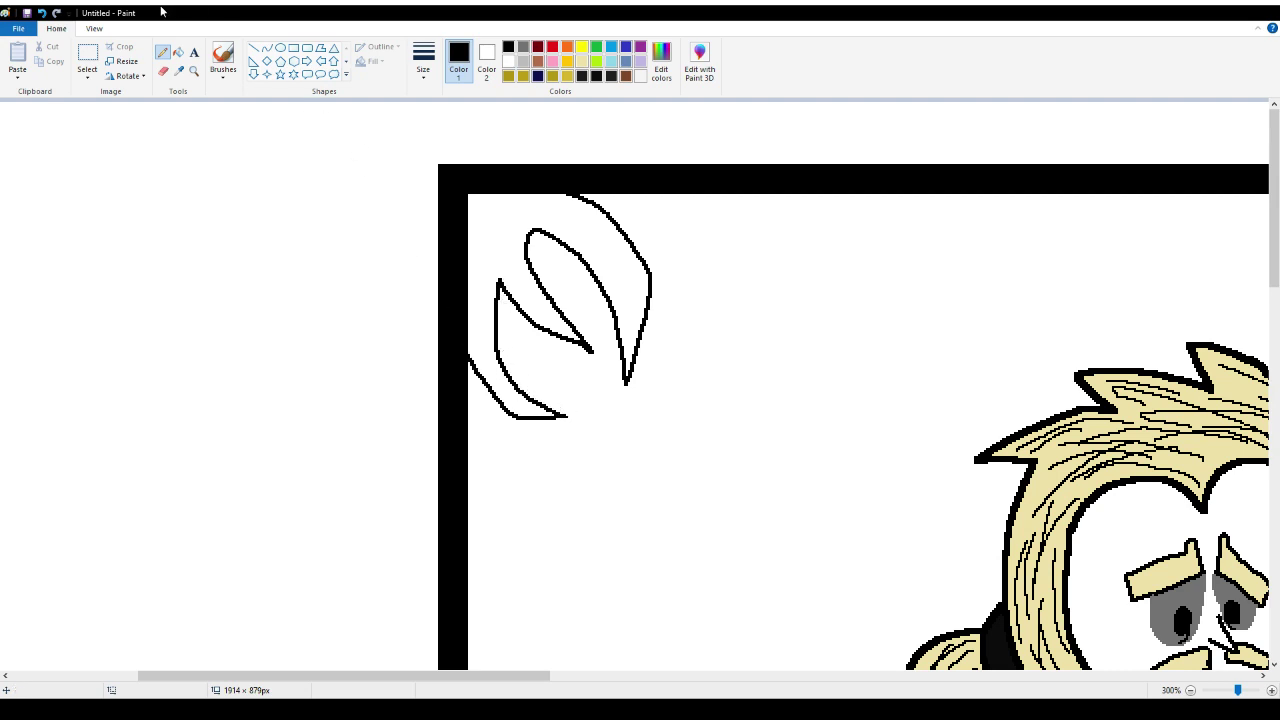
left_click(178, 52)
left_click(504, 220)
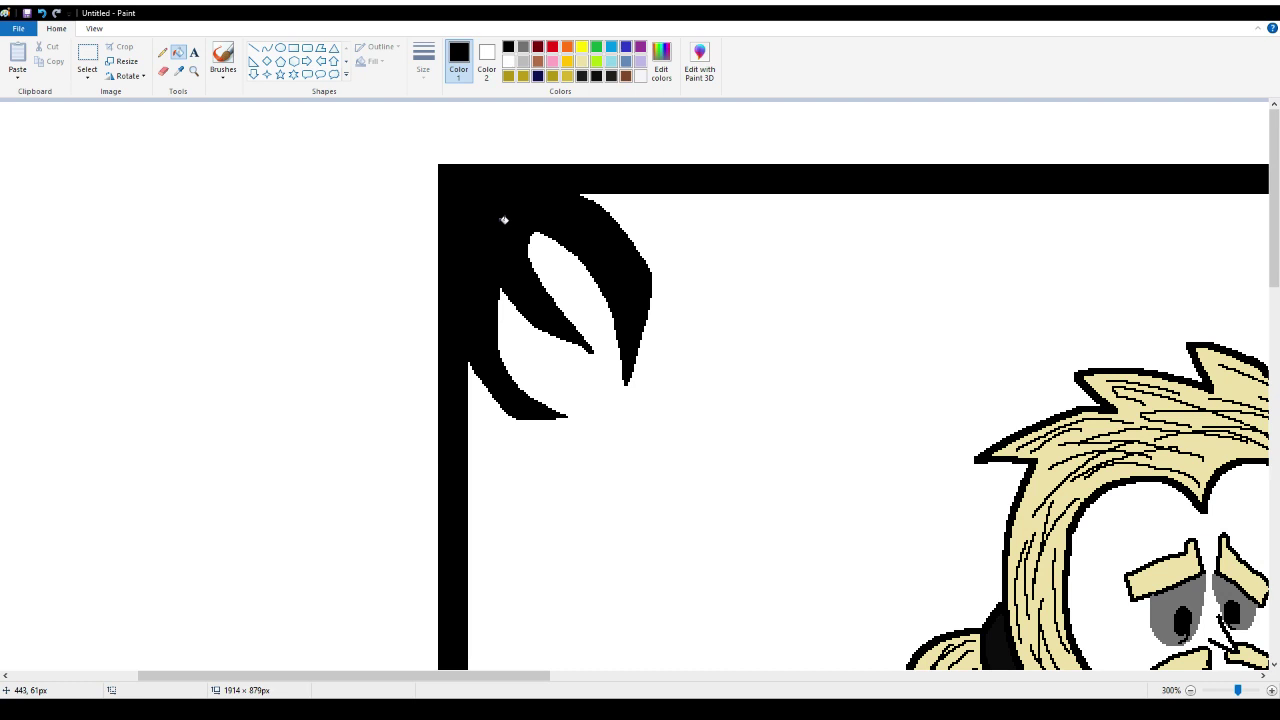
Examine the black motifs in the upper right, lower right and lower left corners up close for unfilled white specks
left_click_drag(477, 674, 920, 640)
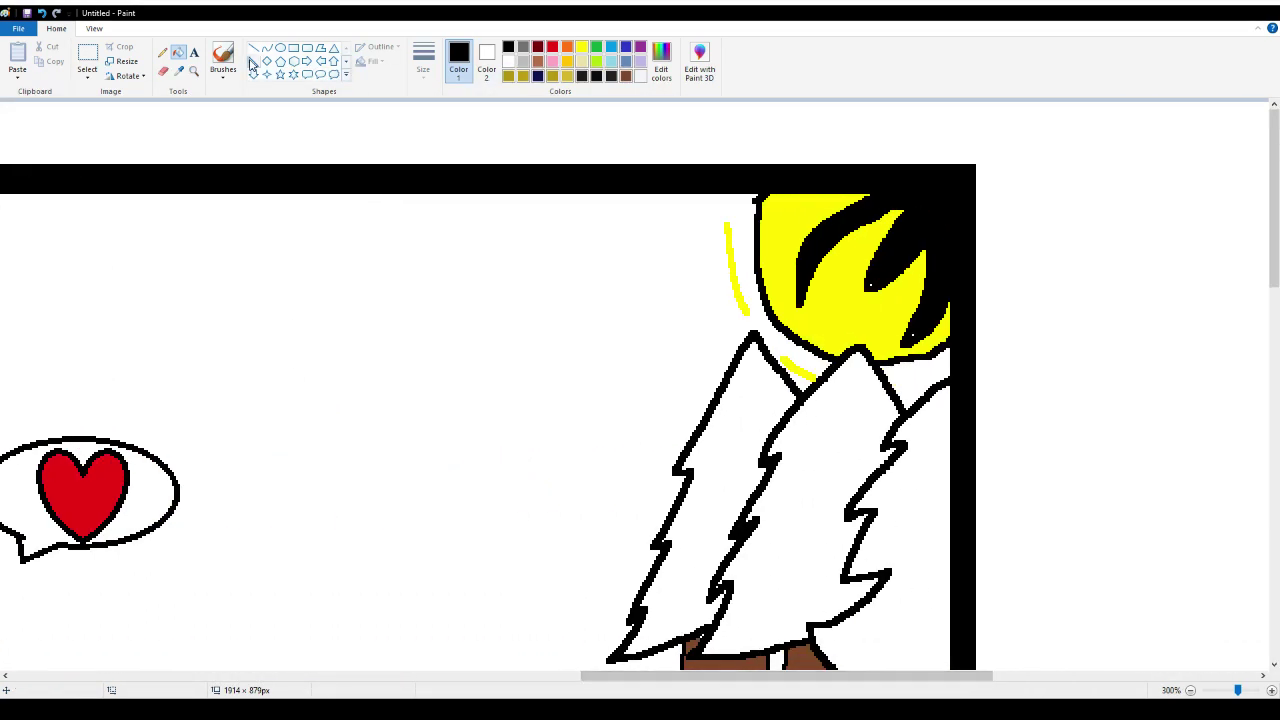
left_click(194, 70)
left_click(806, 277)
left_click(560, 270)
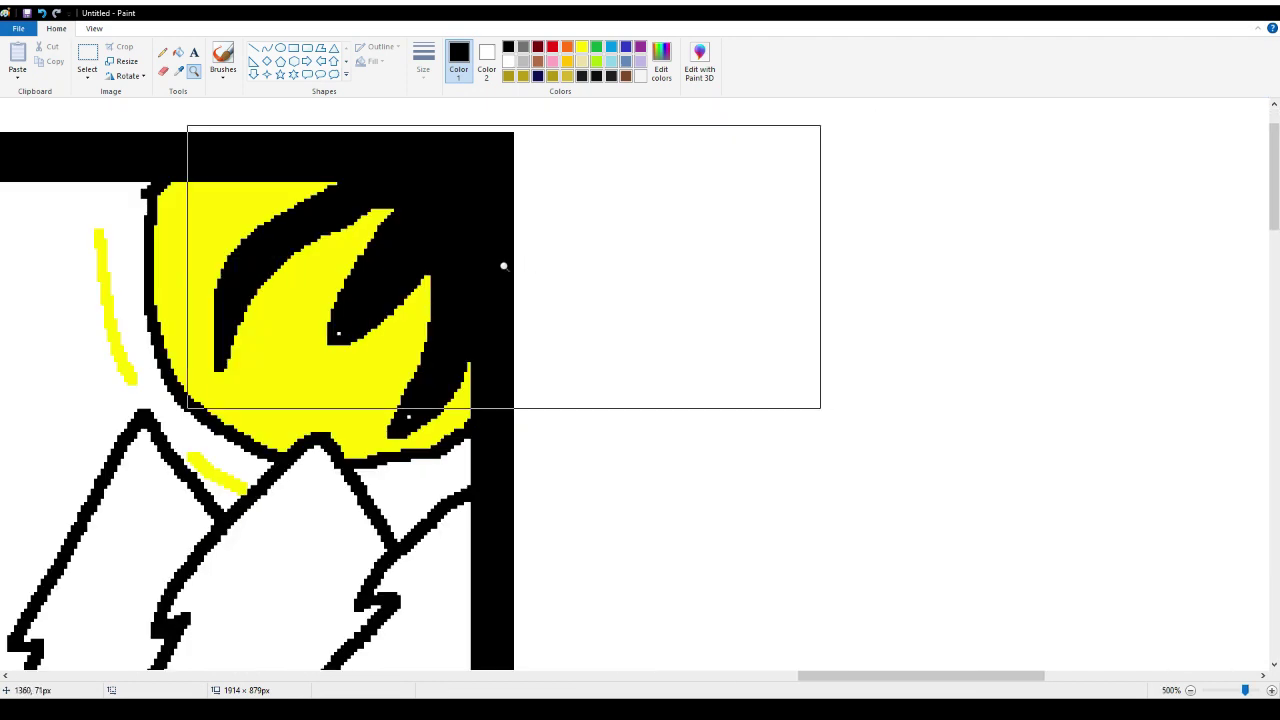
left_click(325, 316)
left_click(325, 316)
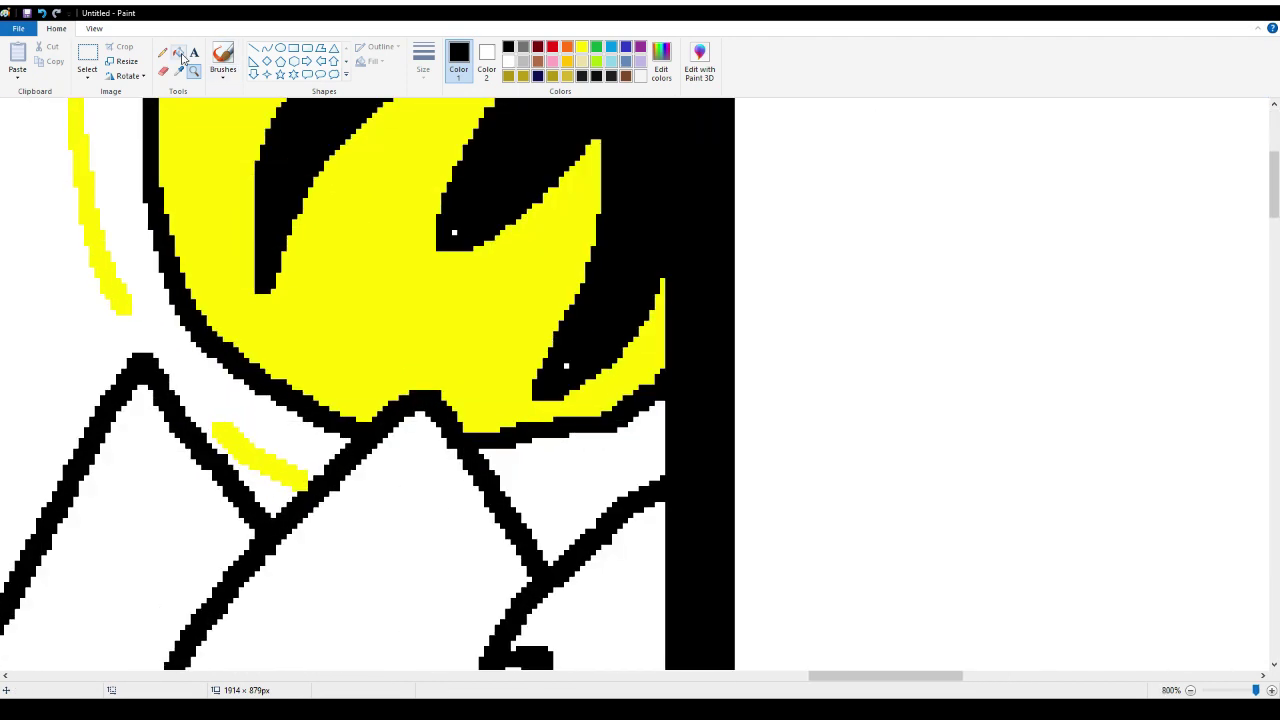
left_click(170, 52)
left_click(177, 52)
scroll(565, 342, "down", 15)
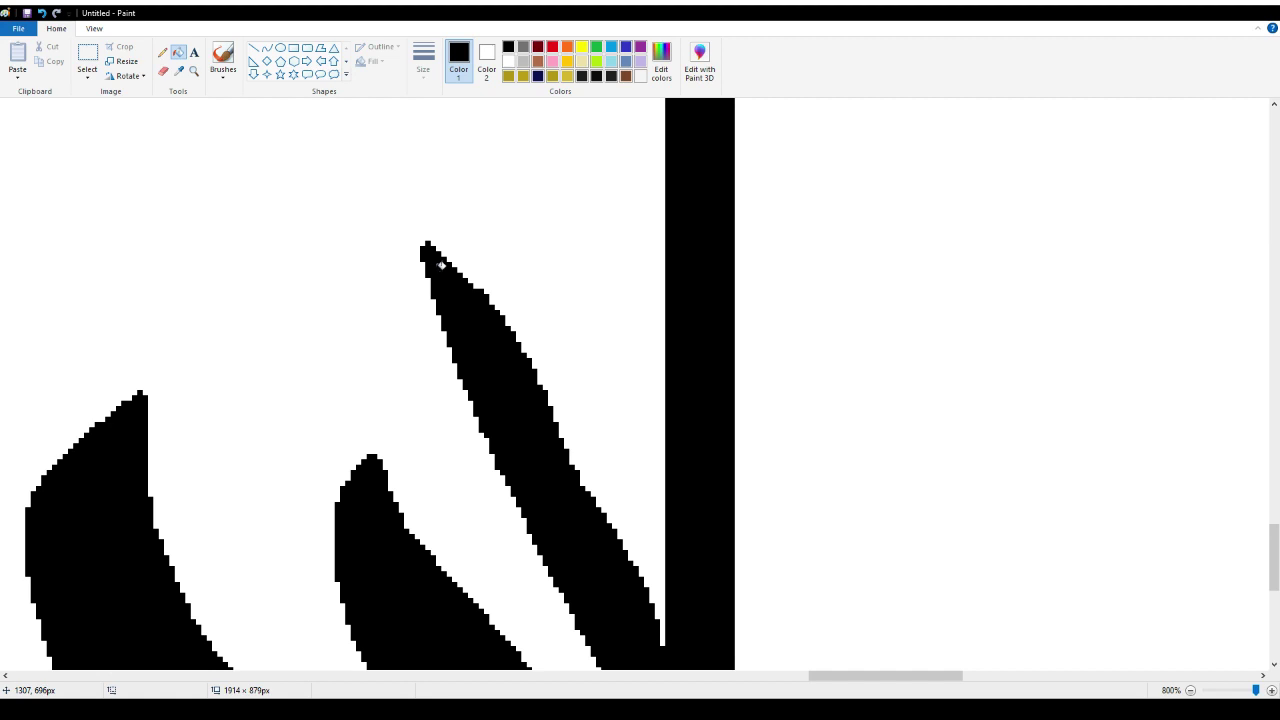
scroll(503, 537, "down", 5)
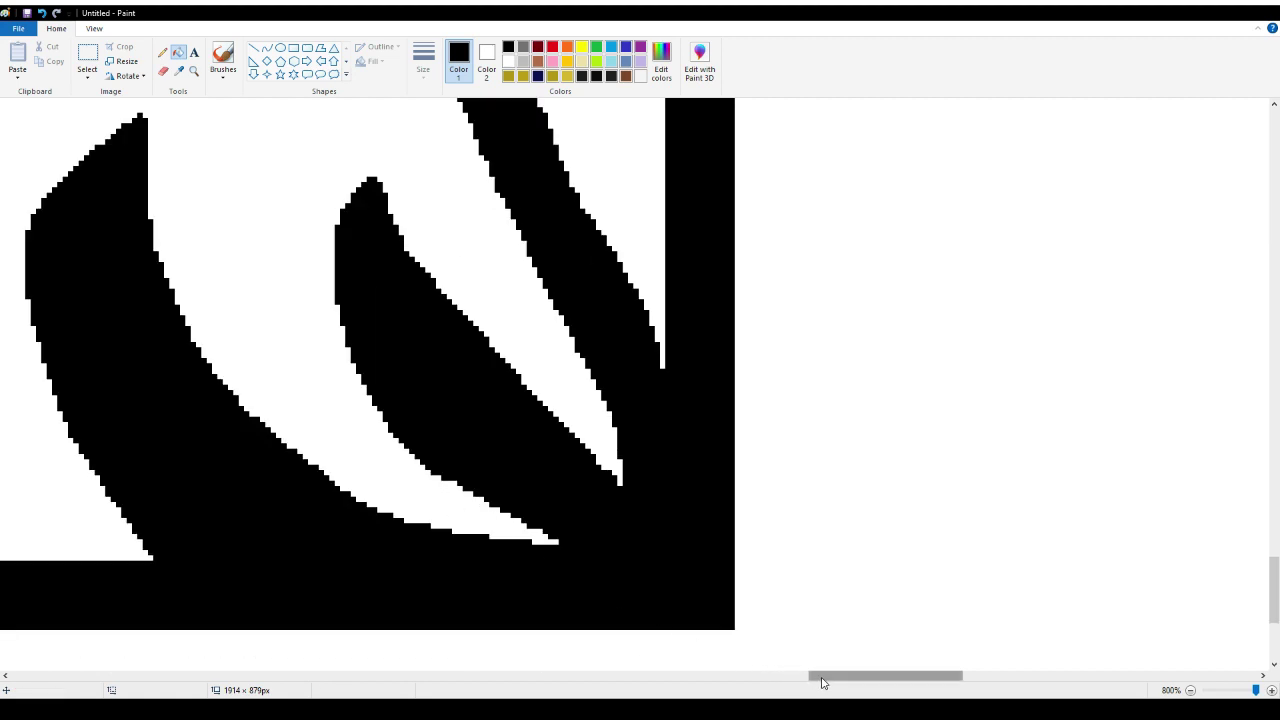
left_click_drag(822, 682, 443, 655)
left_click_drag(335, 655, 286, 663)
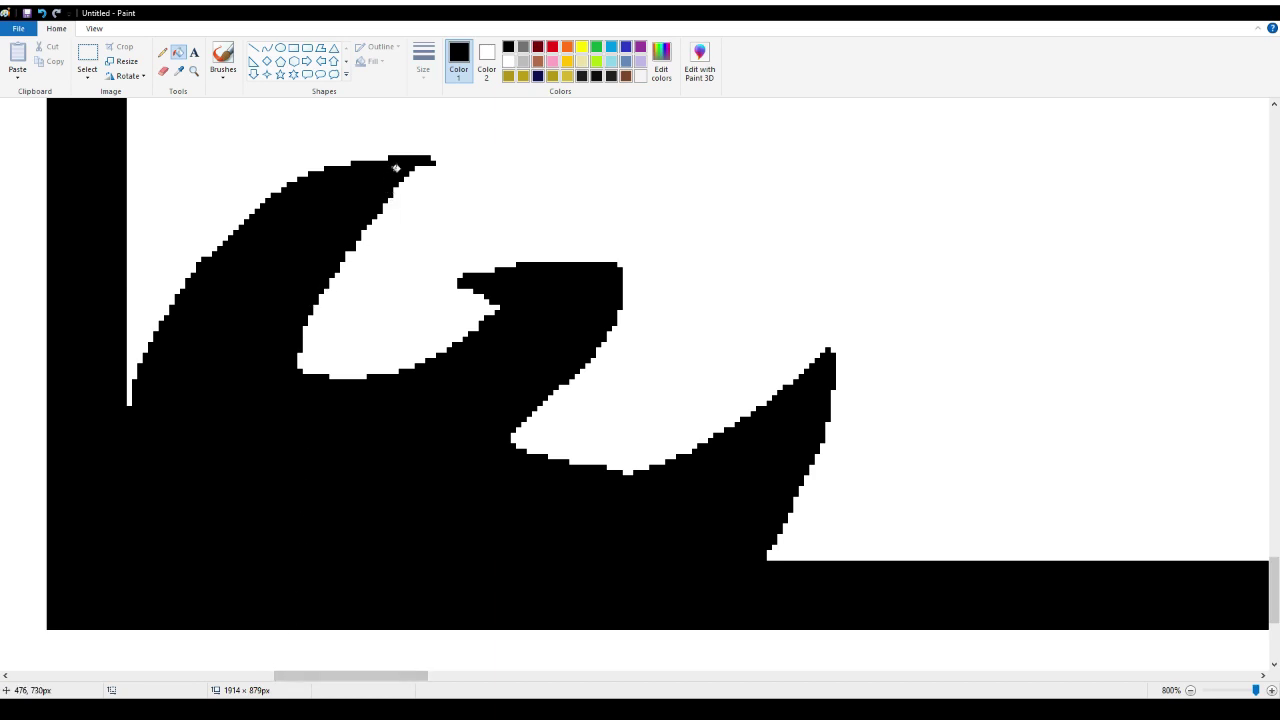
scroll(560, 400, "up", 15)
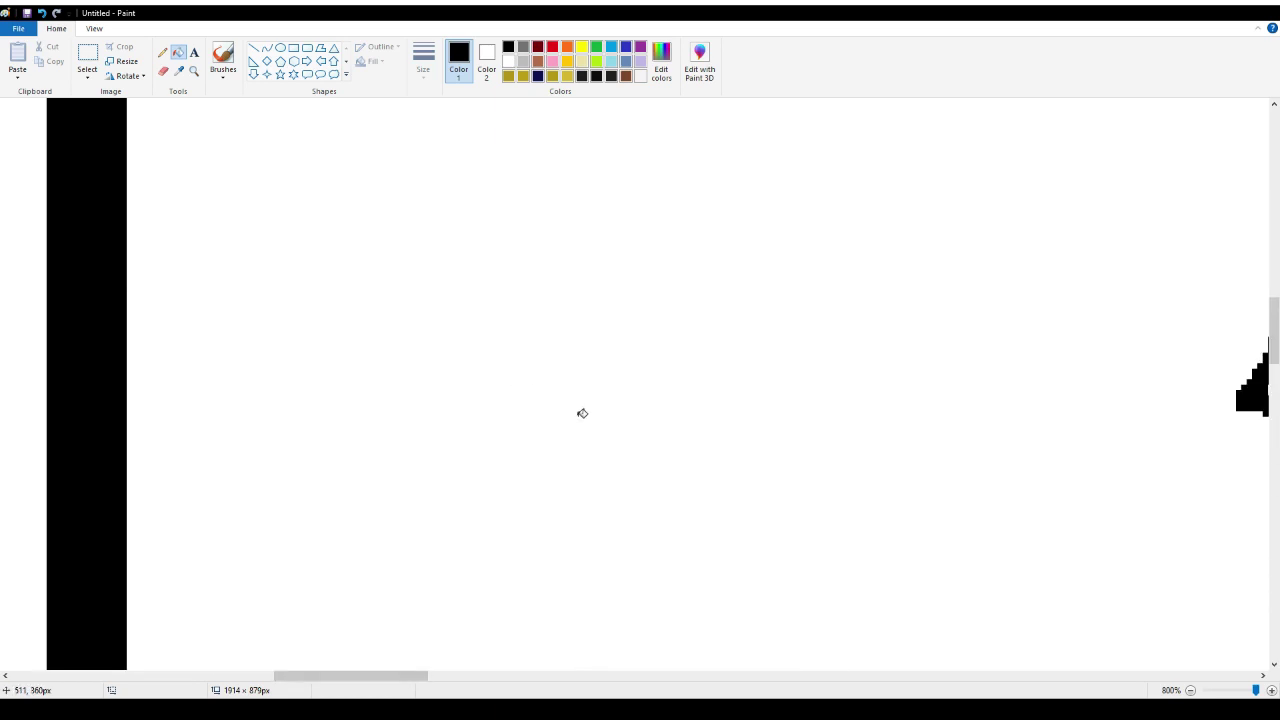
left_click(193, 70)
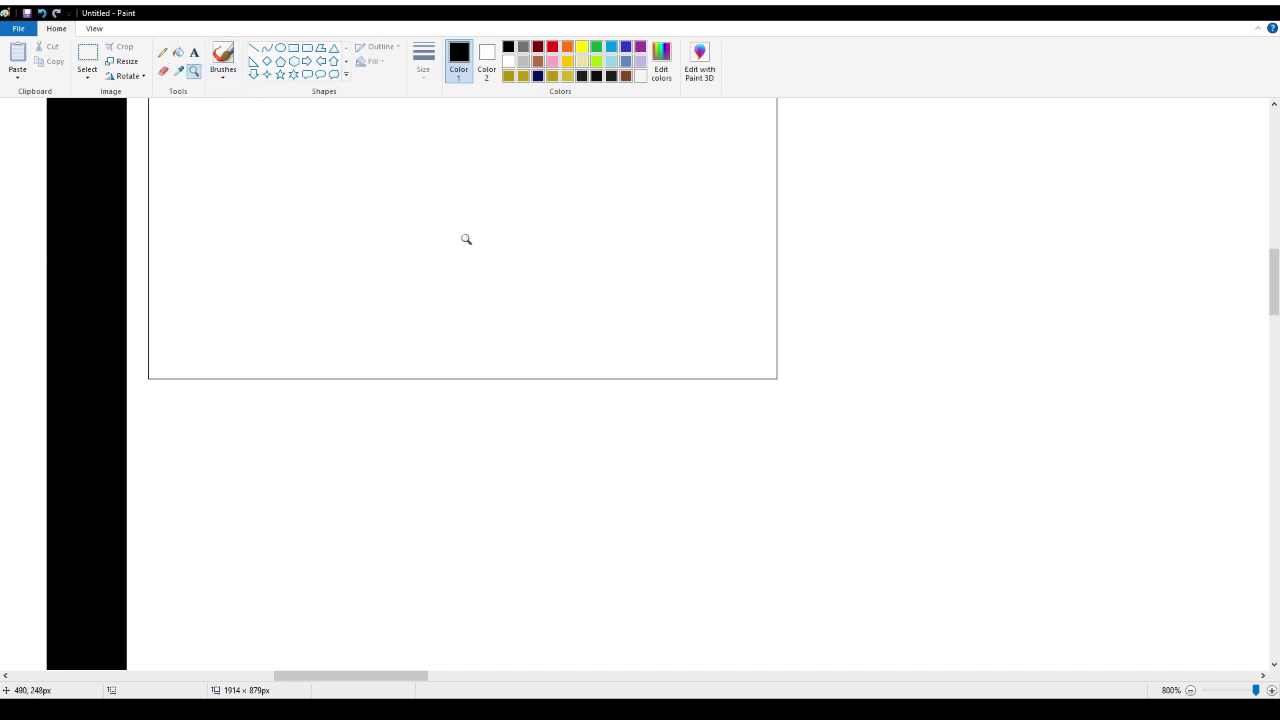
right_click(485, 245)
right_click(491, 248)
right_click(491, 248)
right_click(491, 248)
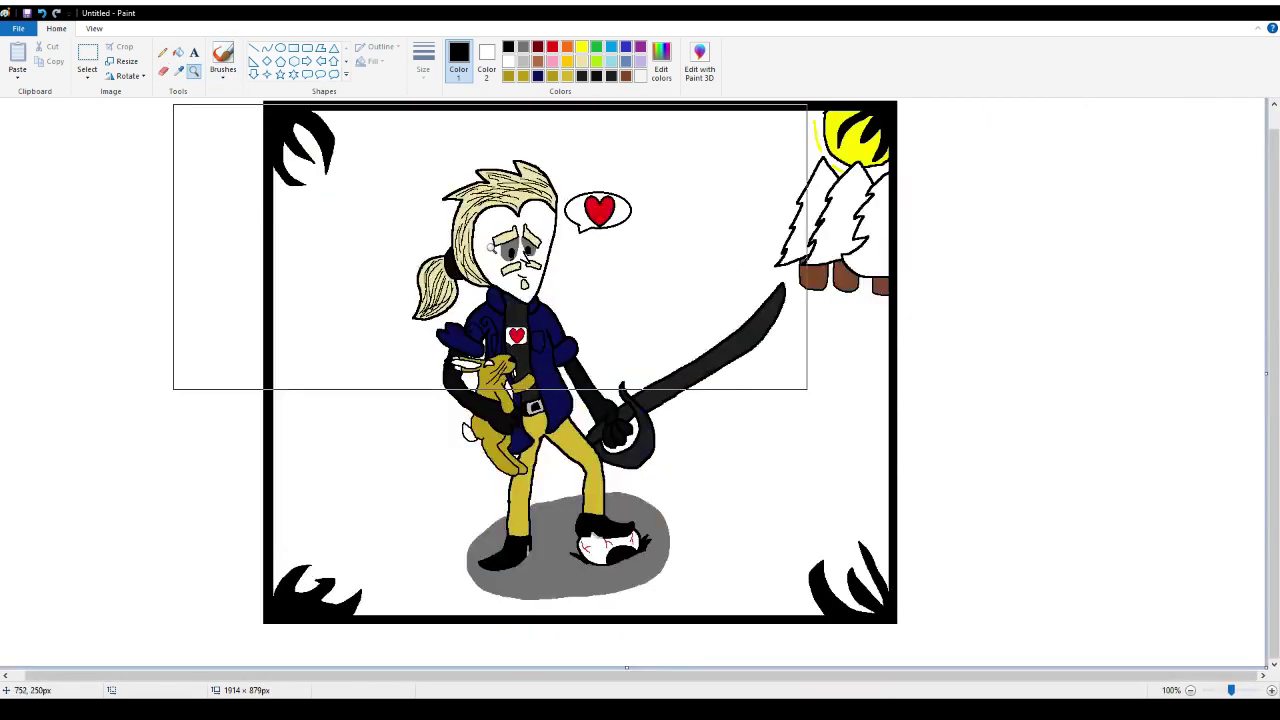
left_click(524, 308)
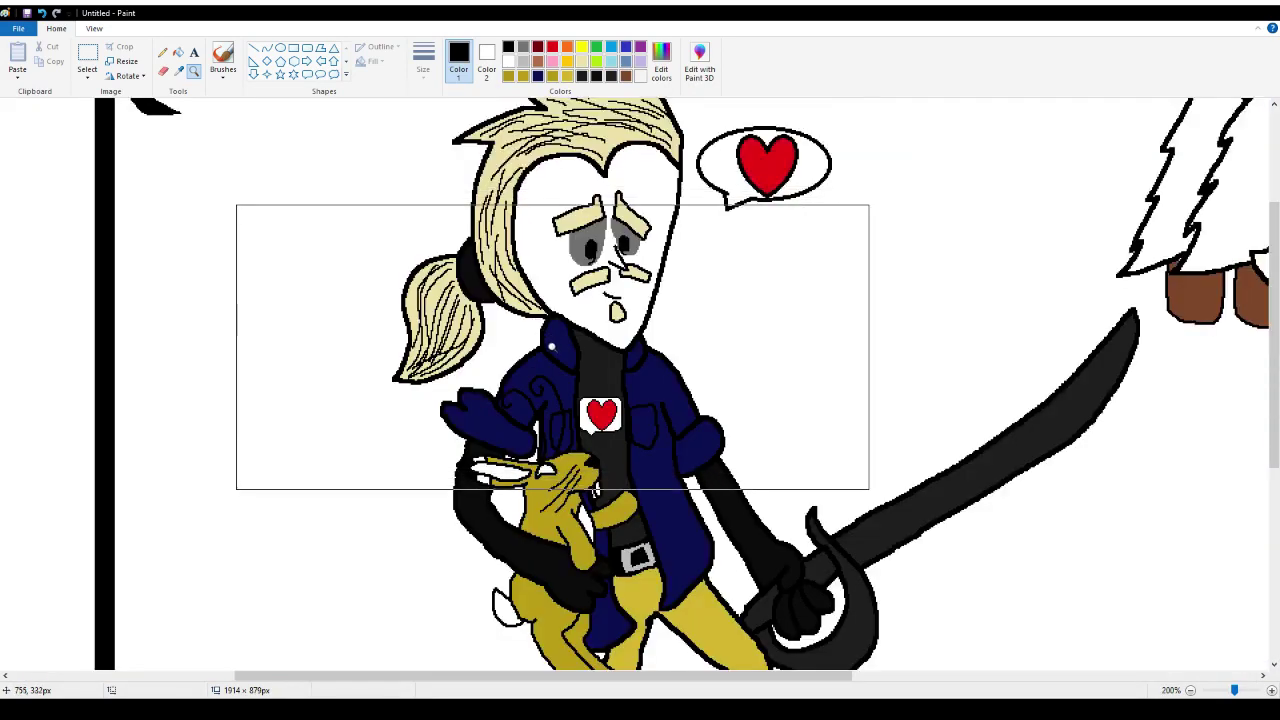
scroll(550, 340, "down", 3)
left_click(163, 52)
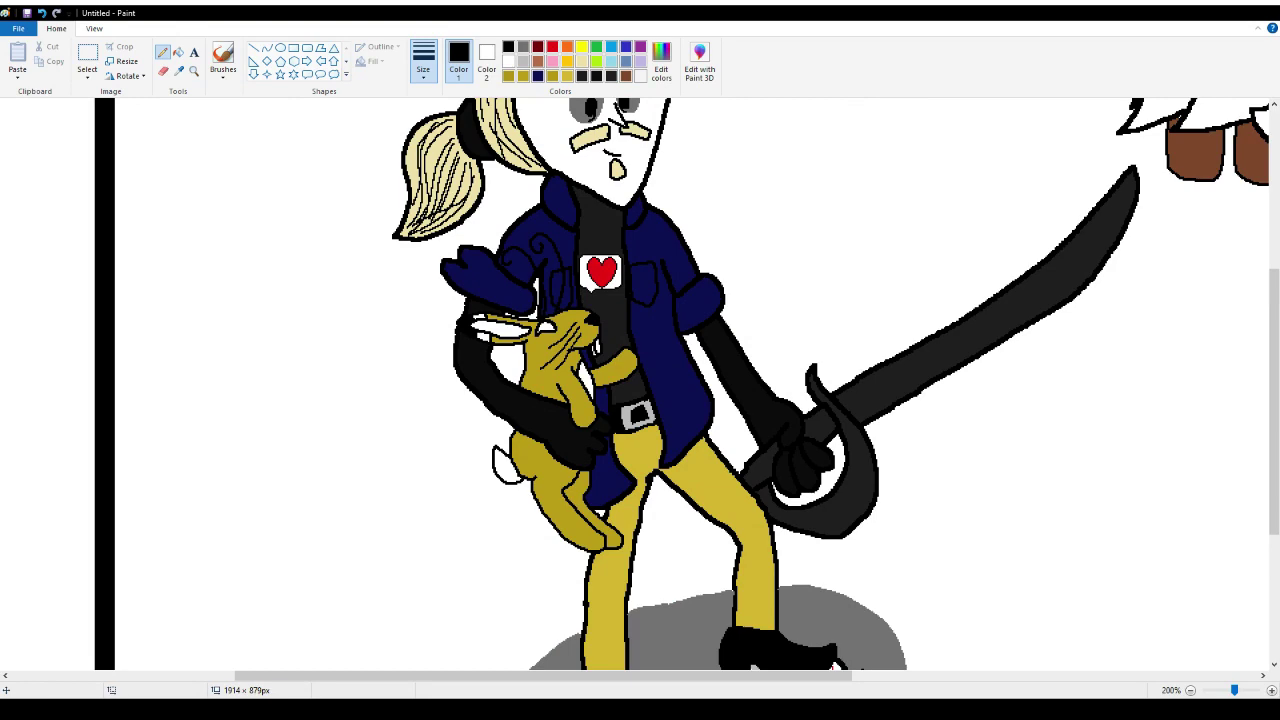
scroll(582, 310, "down", 3)
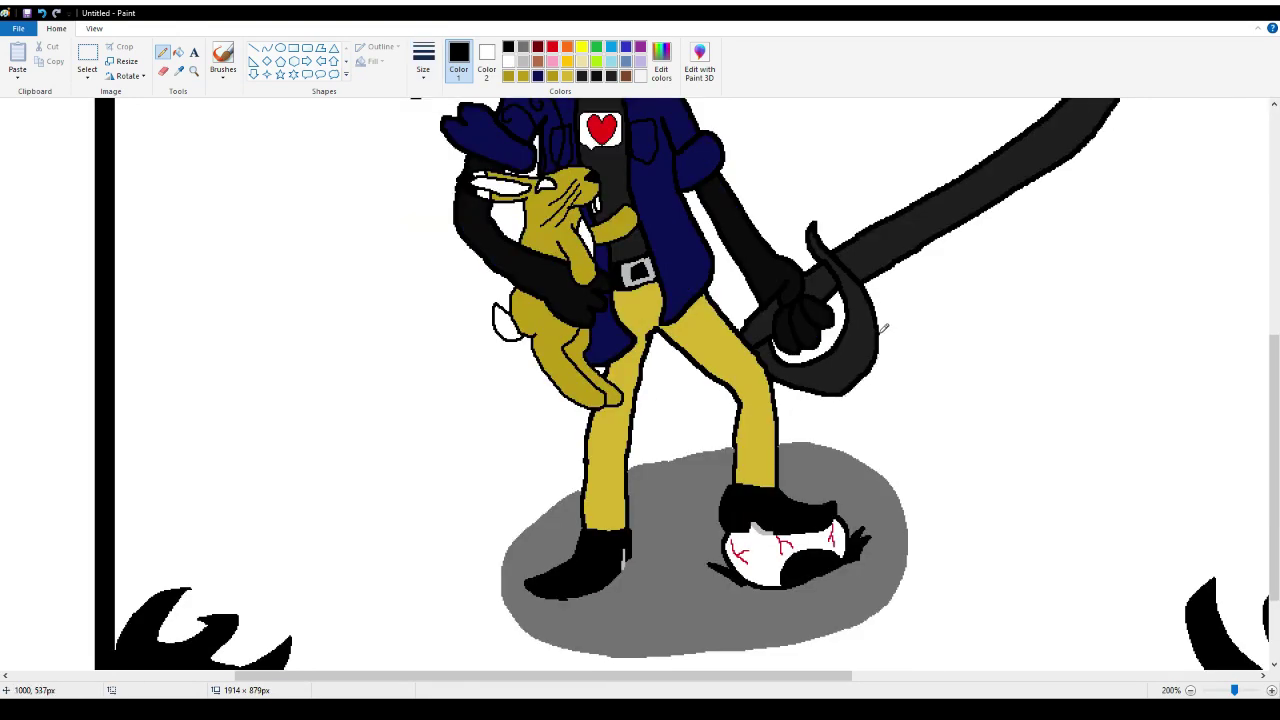
mouse_move(884, 328)
left_mouse_down()
mouse_move(1042, 316)
mouse_move(1252, 329)
left_mouse_up()
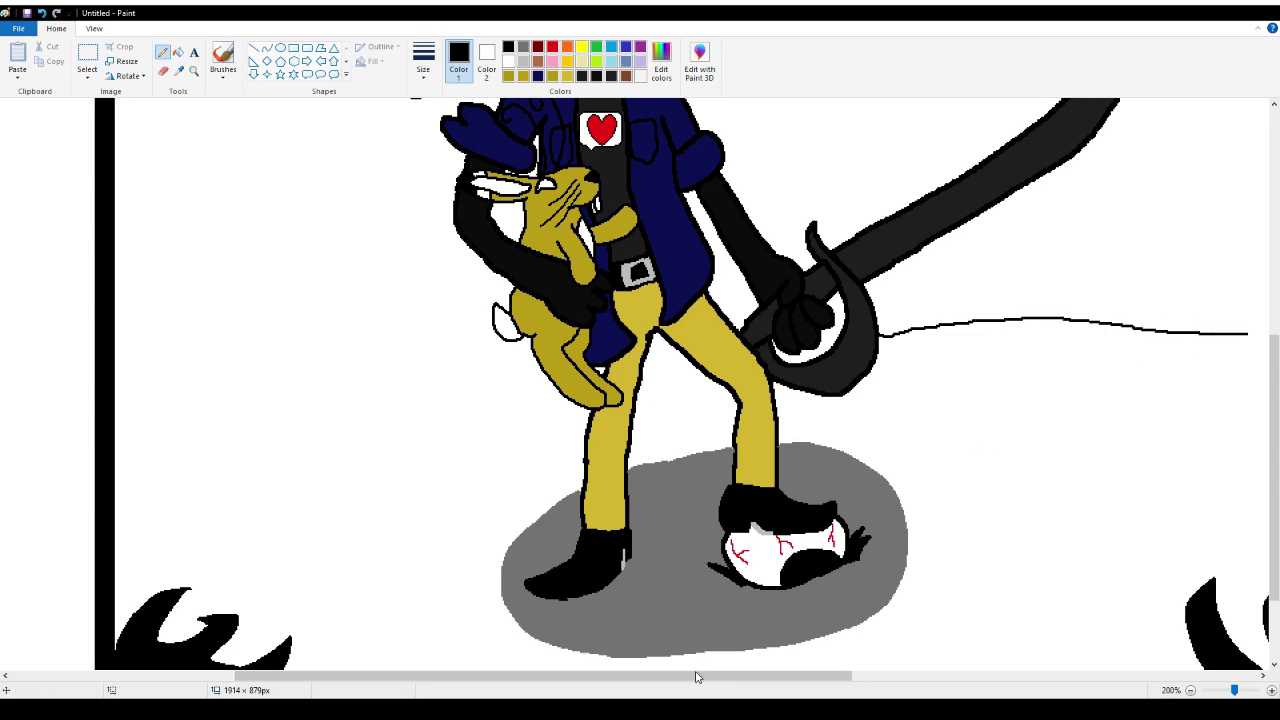
left_click_drag(698, 677, 936, 639)
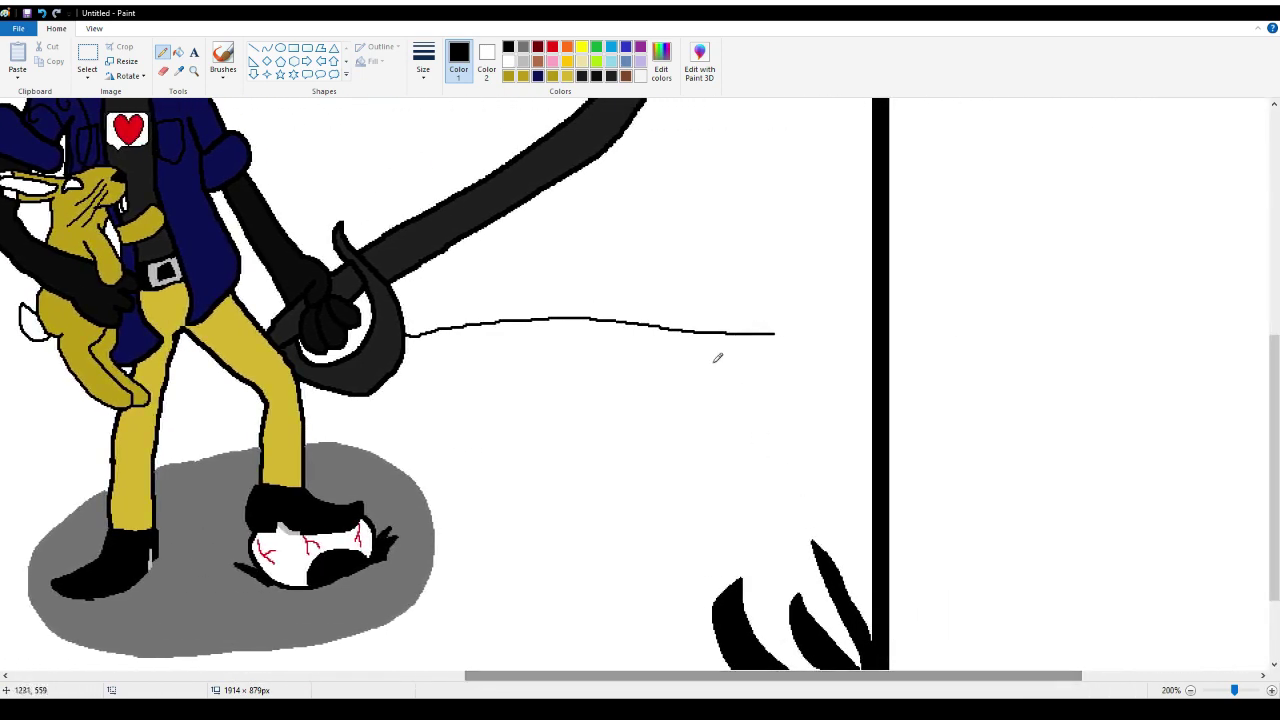
left_click_drag(774, 332, 881, 332)
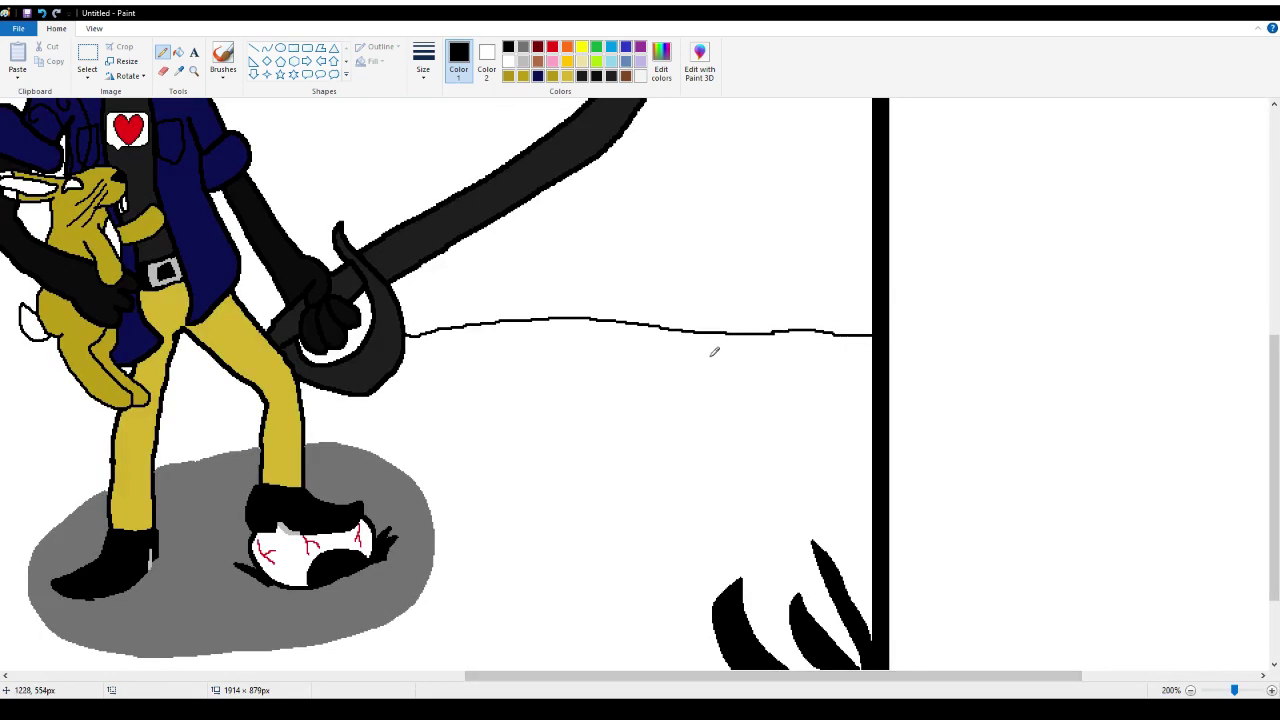
scroll(714, 351, "up", 3)
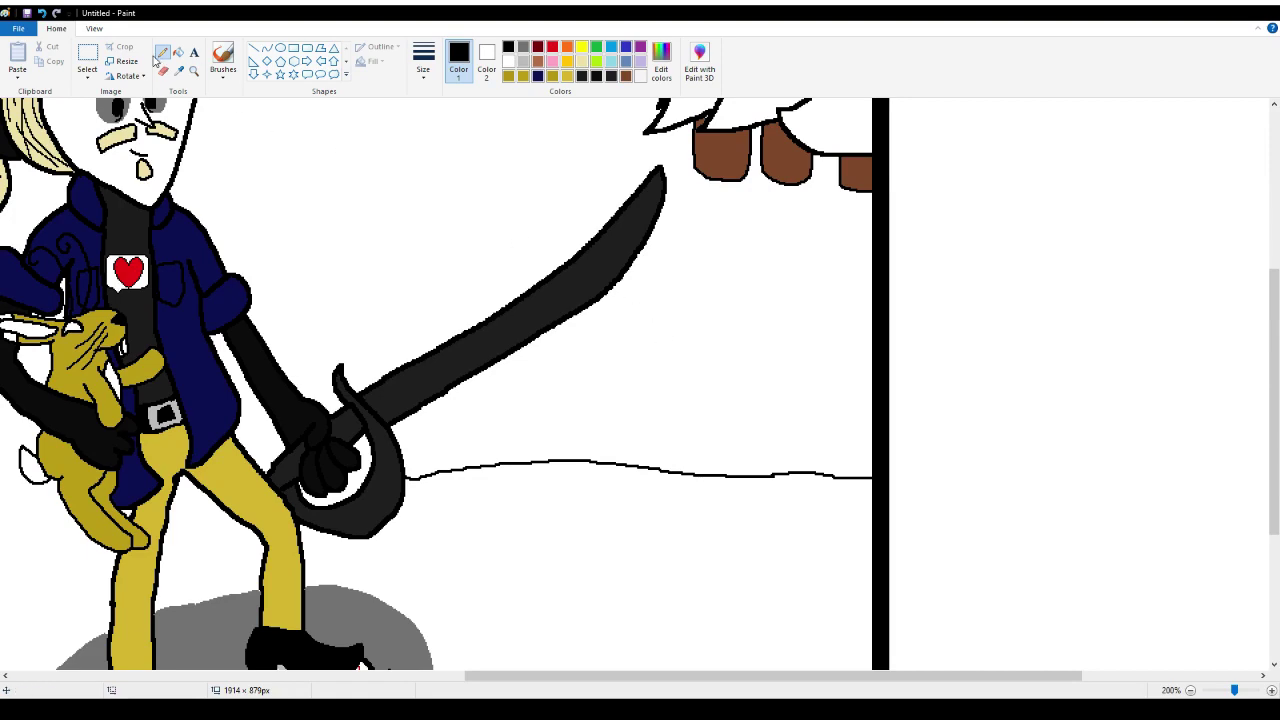
left_click(41, 13)
left_click(41, 13)
Draw a thin wavy black horizon line from the leftmost tree trunk, behind the character's head and ponytail, to the frame's left edge
scroll(282, 120, "up", 3)
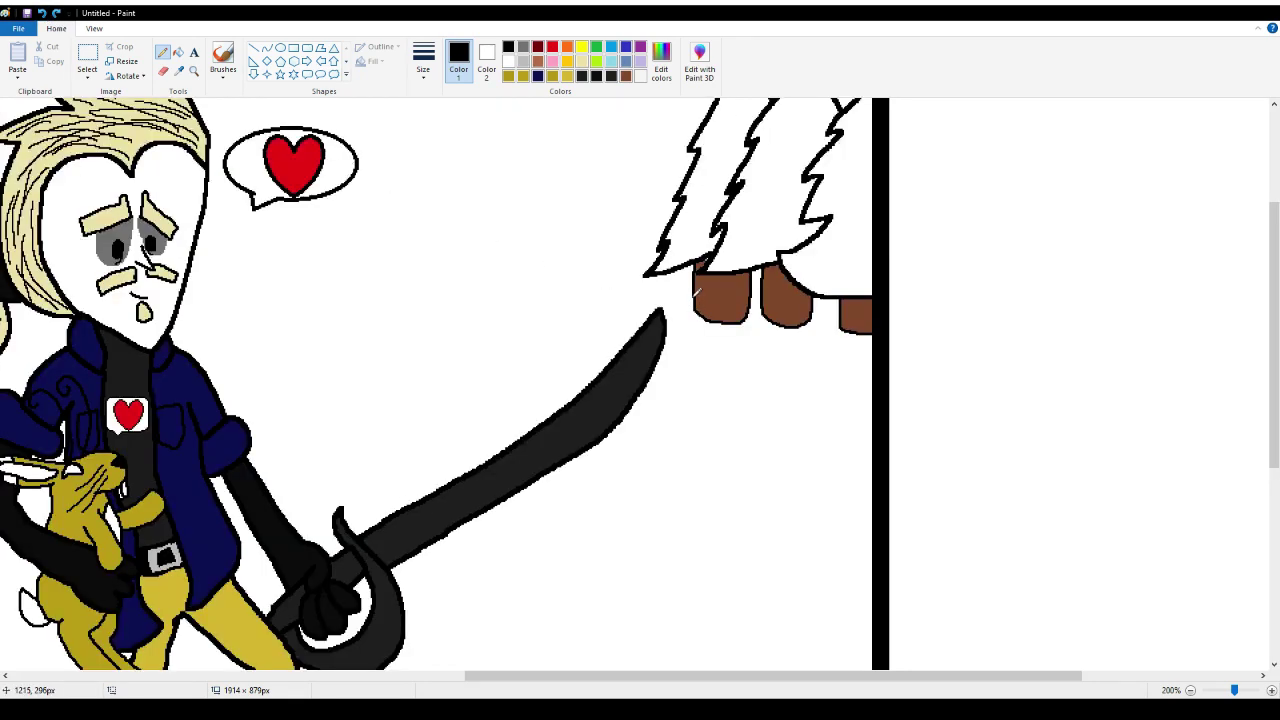
mouse_move(697, 290)
left_mouse_down()
mouse_move(508, 292)
mouse_move(346, 274)
mouse_move(252, 280)
mouse_move(194, 302)
left_mouse_up()
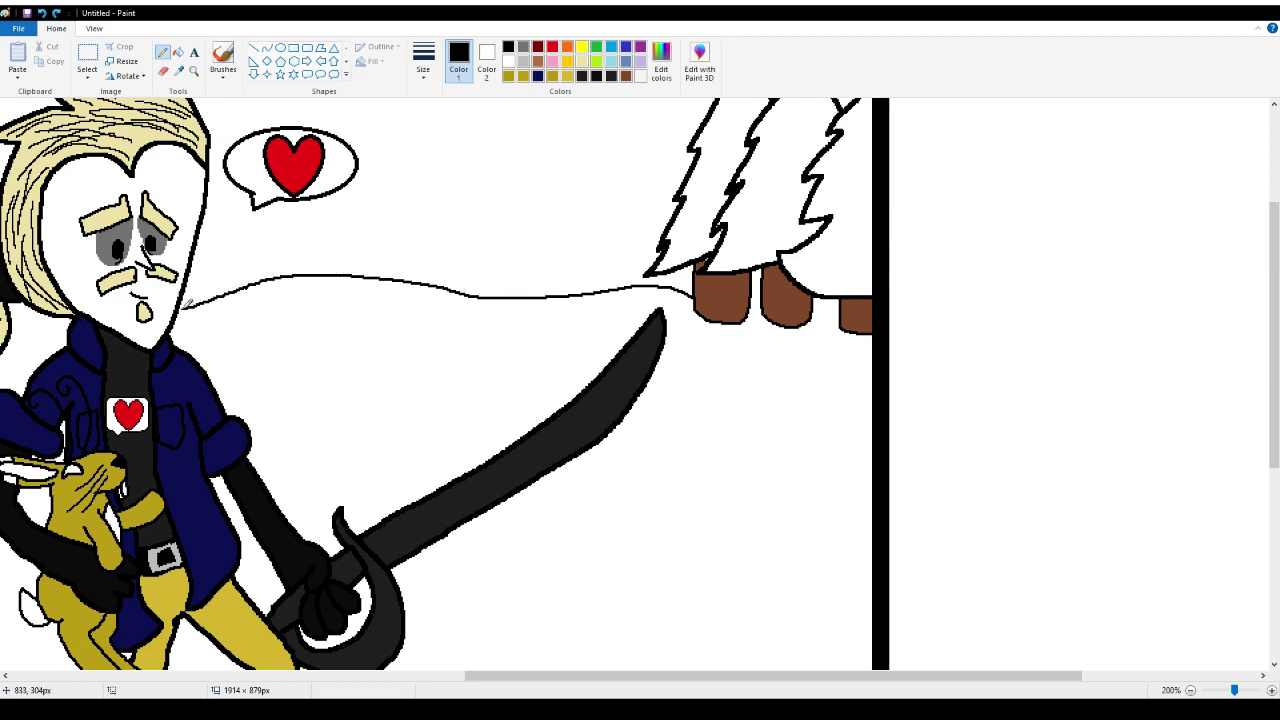
left_click_drag(501, 678, 142, 628)
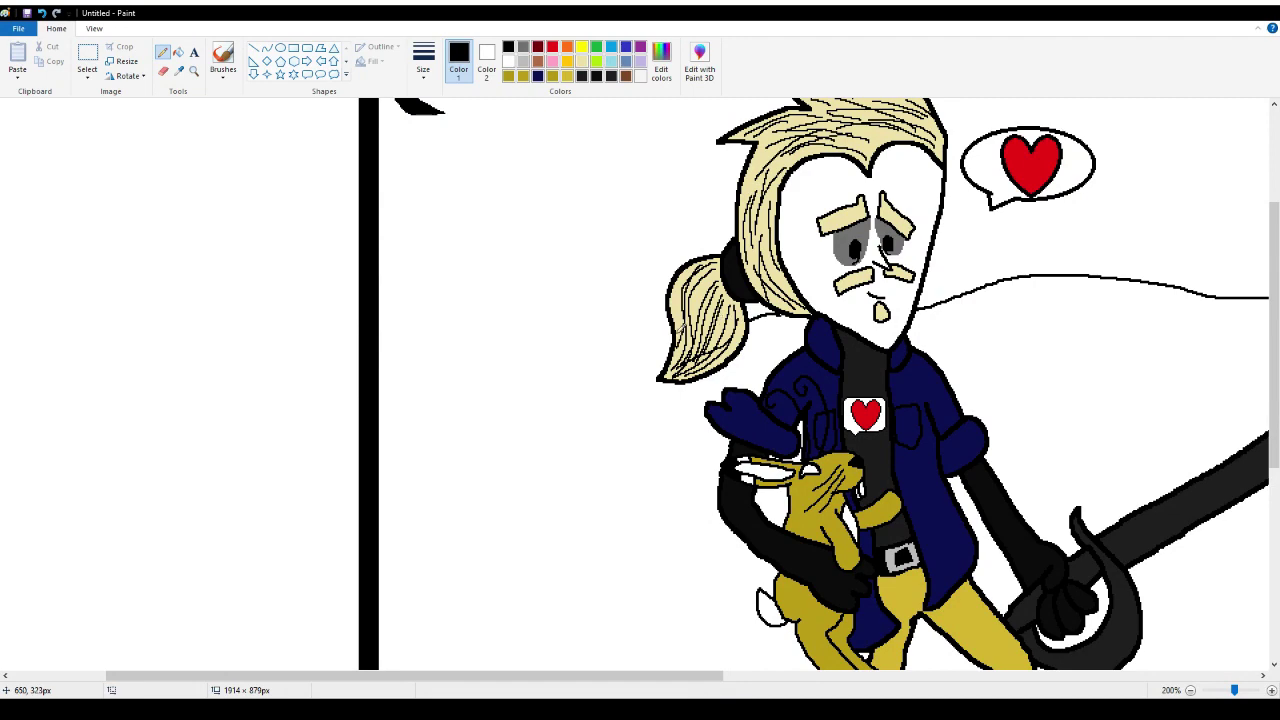
mouse_move(686, 326)
left_mouse_down()
mouse_move(655, 340)
mouse_move(566, 340)
mouse_move(379, 319)
left_mouse_up()
Outline a two-humped boulder shape in black against the frame's left edge, above the lower left corner motif
scroll(613, 414, "down", 5)
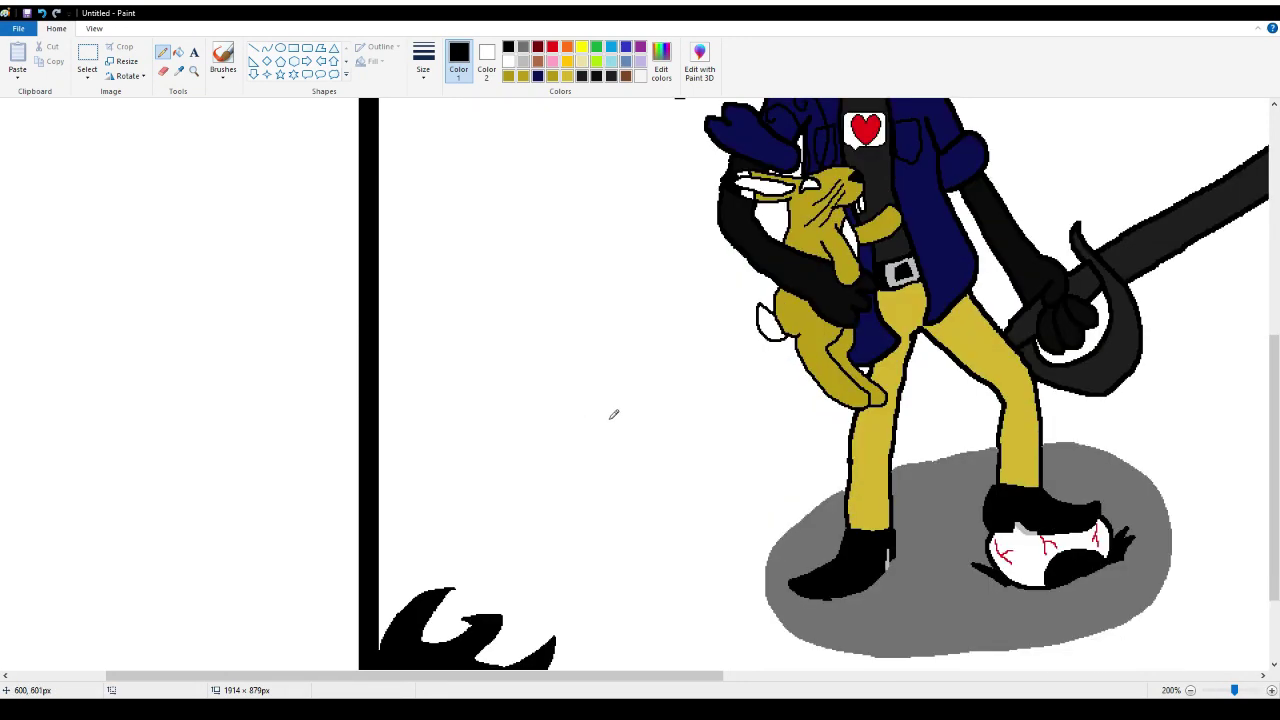
scroll(613, 414, "up", 3)
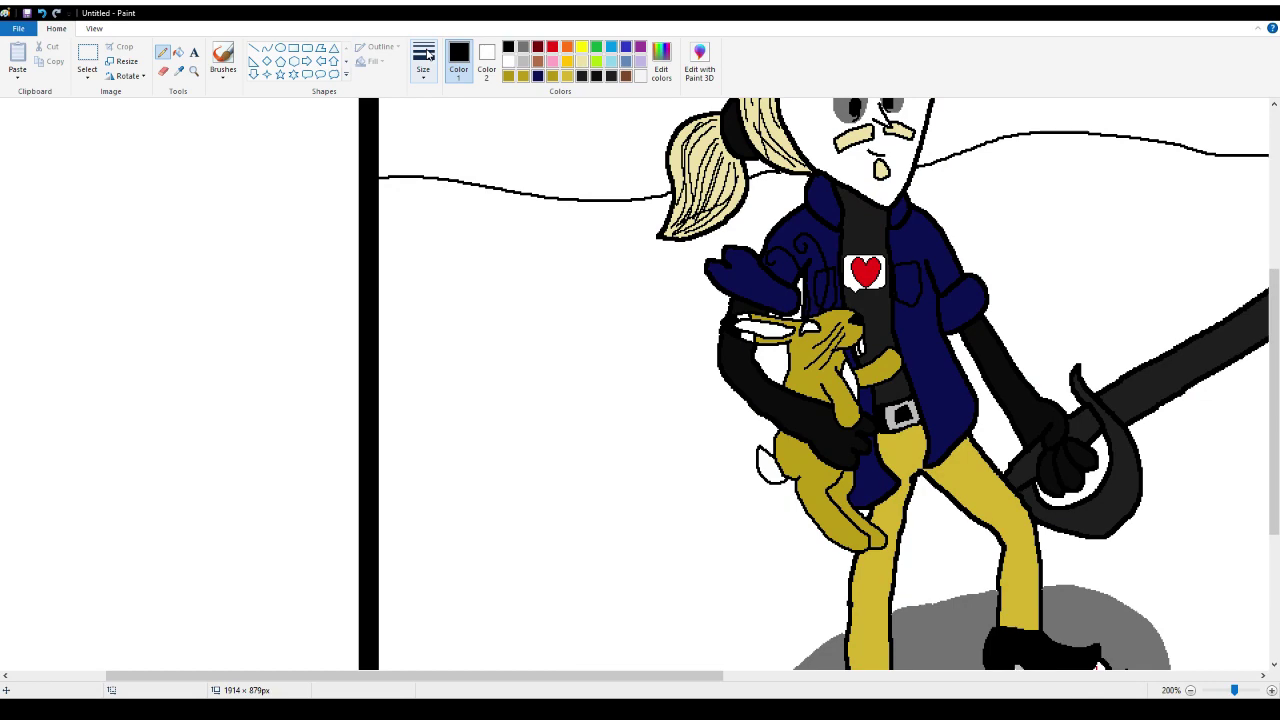
scroll(425, 260, "down", 3)
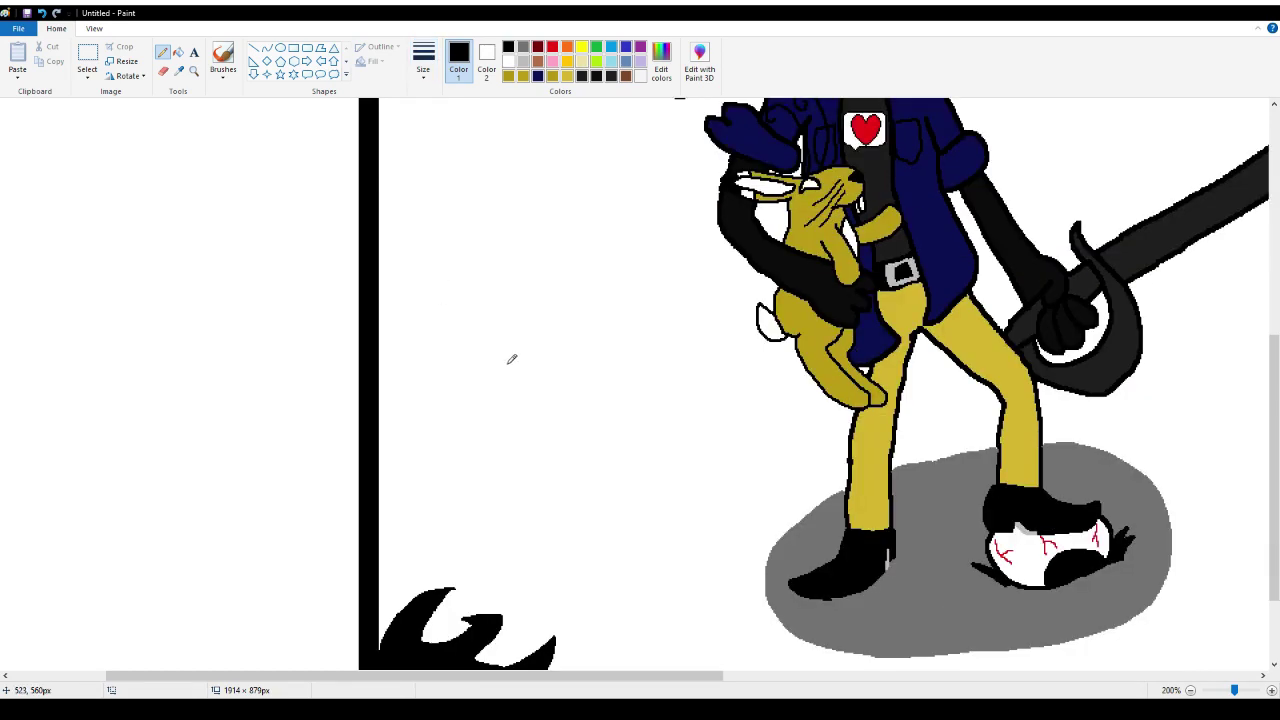
mouse_move(507, 364)
left_mouse_down()
mouse_move(532, 318)
mouse_move(530, 251)
mouse_move(500, 263)
mouse_move(473, 204)
mouse_move(434, 193)
mouse_move(386, 267)
left_mouse_up()
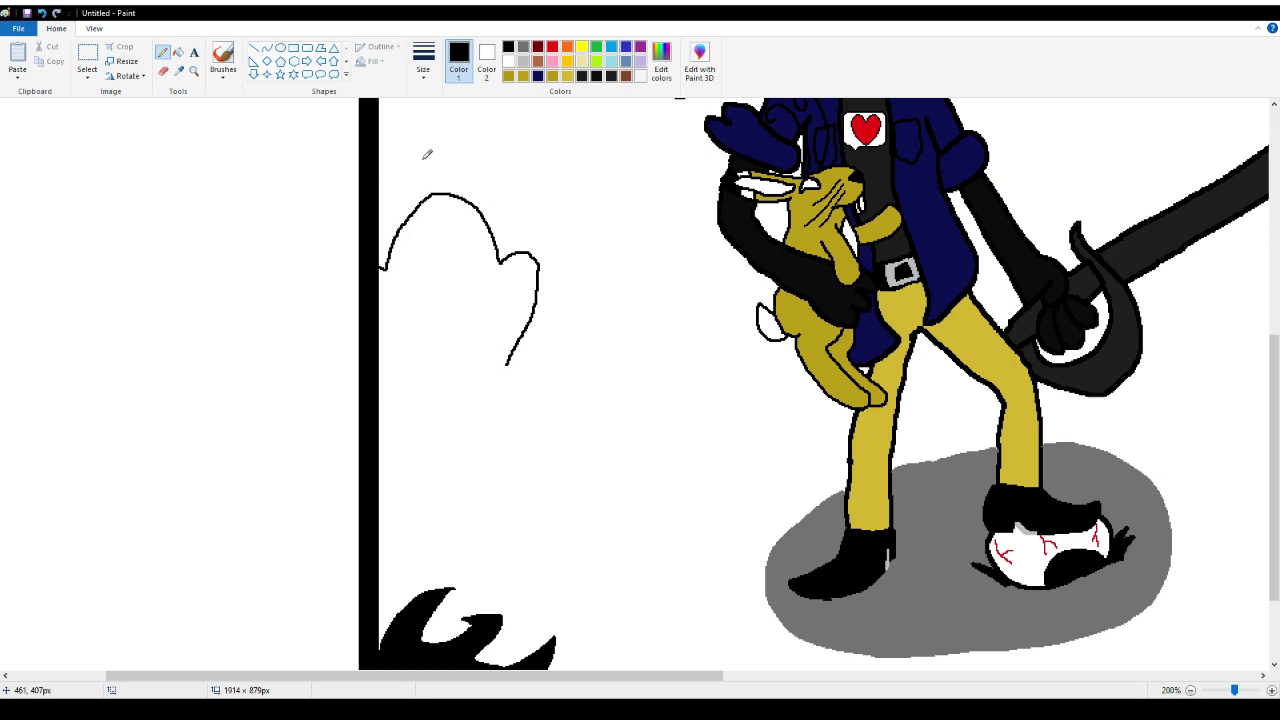
Add a small spiky grass tuft at the boulder's lower right end and close its base with a line to the frame
left_click(195, 76)
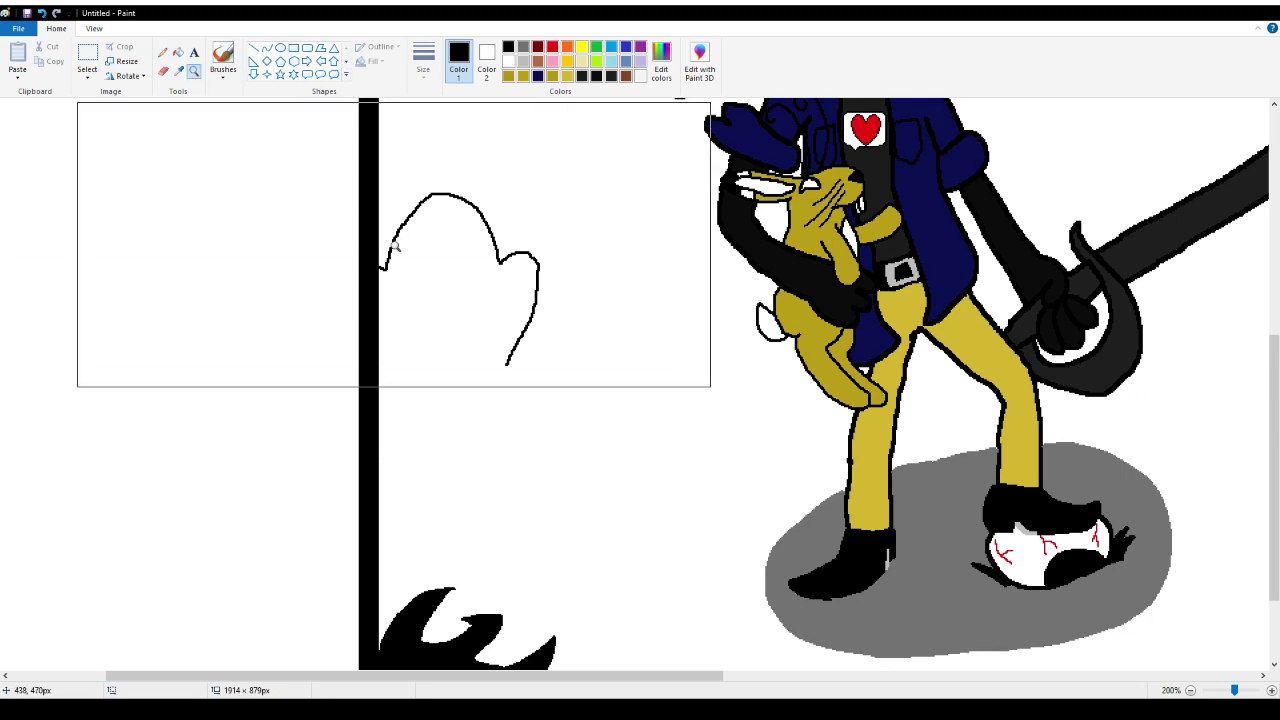
left_click(396, 246)
left_click(432, 284)
right_click(419, 222)
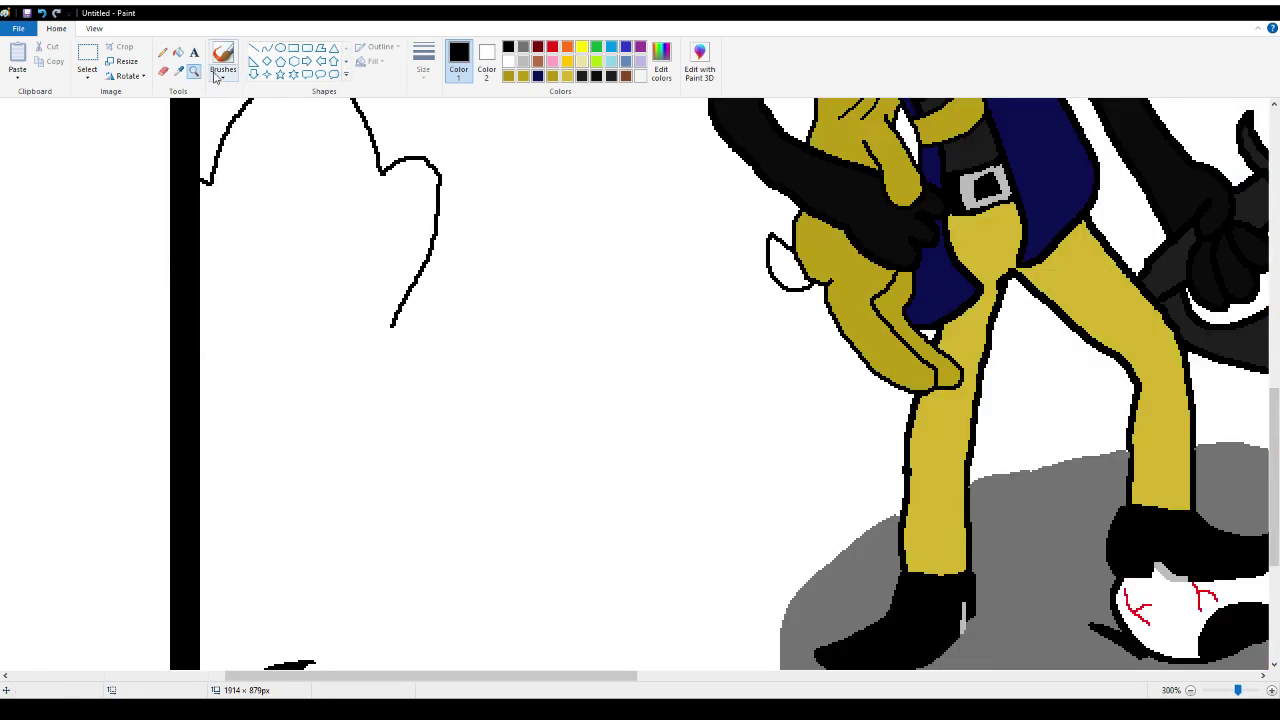
left_click(162, 52)
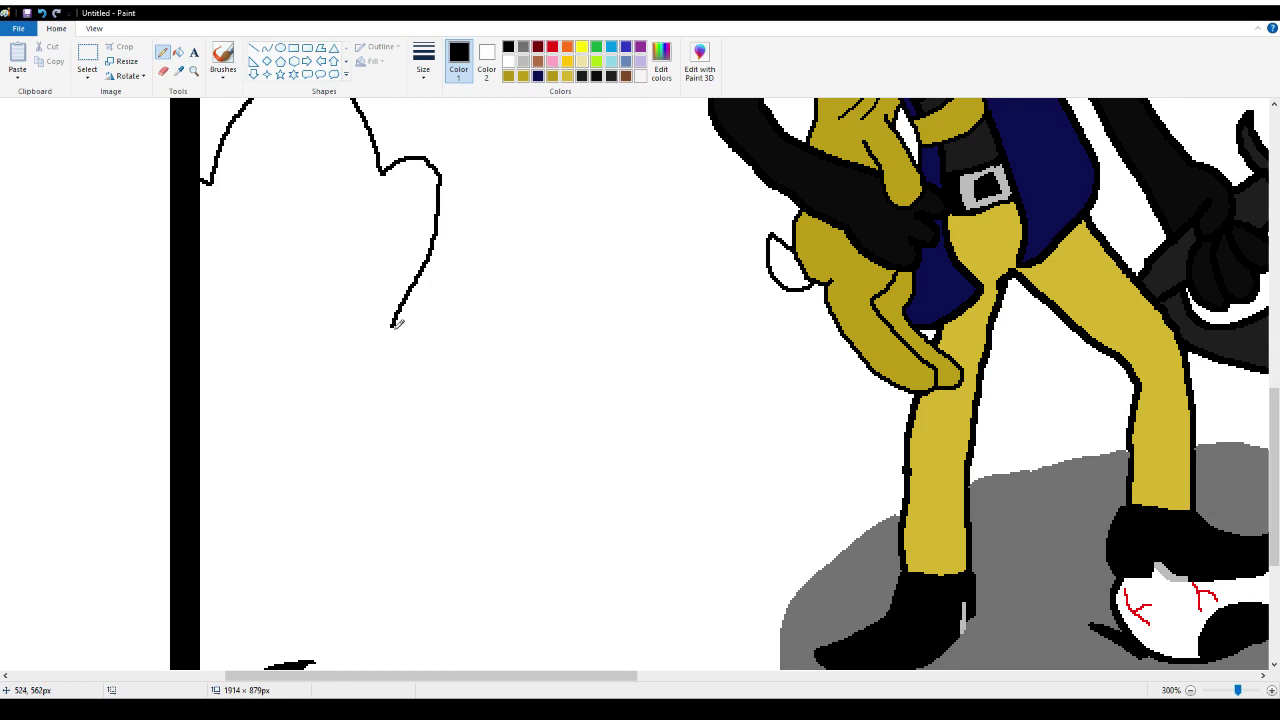
mouse_move(397, 319)
left_mouse_down()
mouse_move(439, 306)
mouse_move(407, 330)
mouse_move(437, 323)
mouse_move(405, 342)
mouse_move(205, 335)
left_mouse_up()
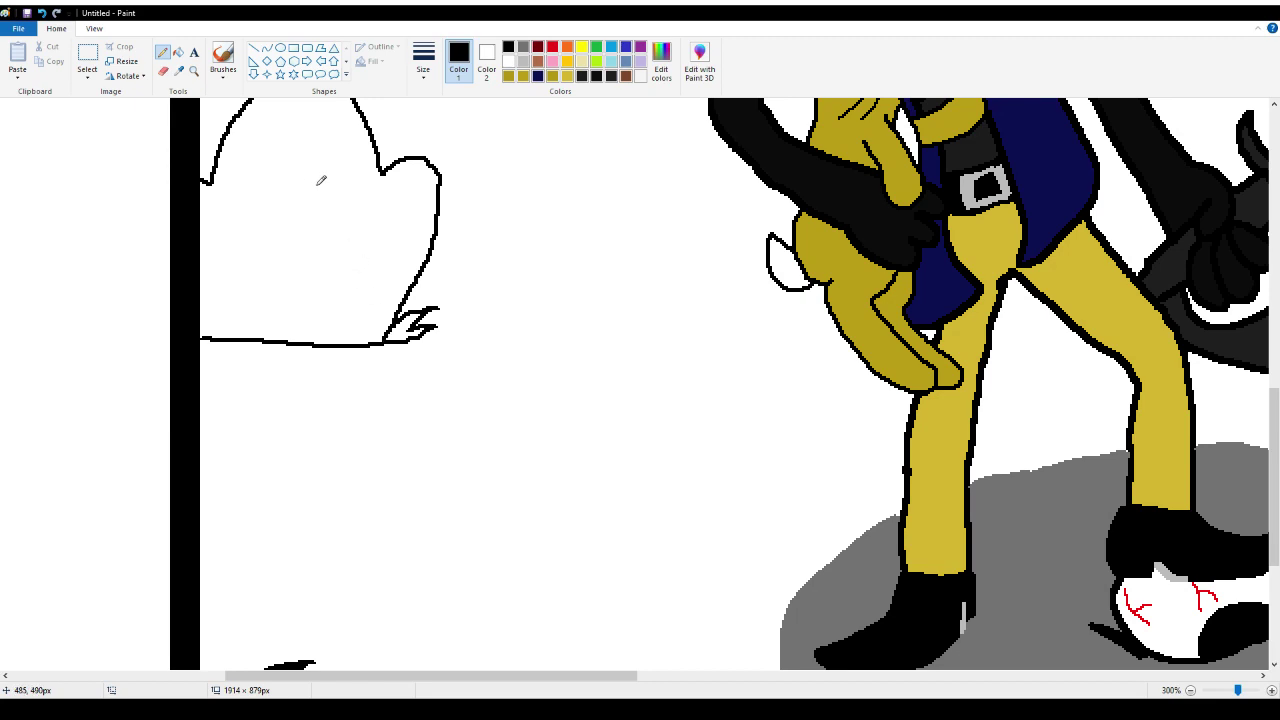
Fill the grass tuft beside the boulder with black, undoing a stray fill of the whole boulder
left_click(178, 52)
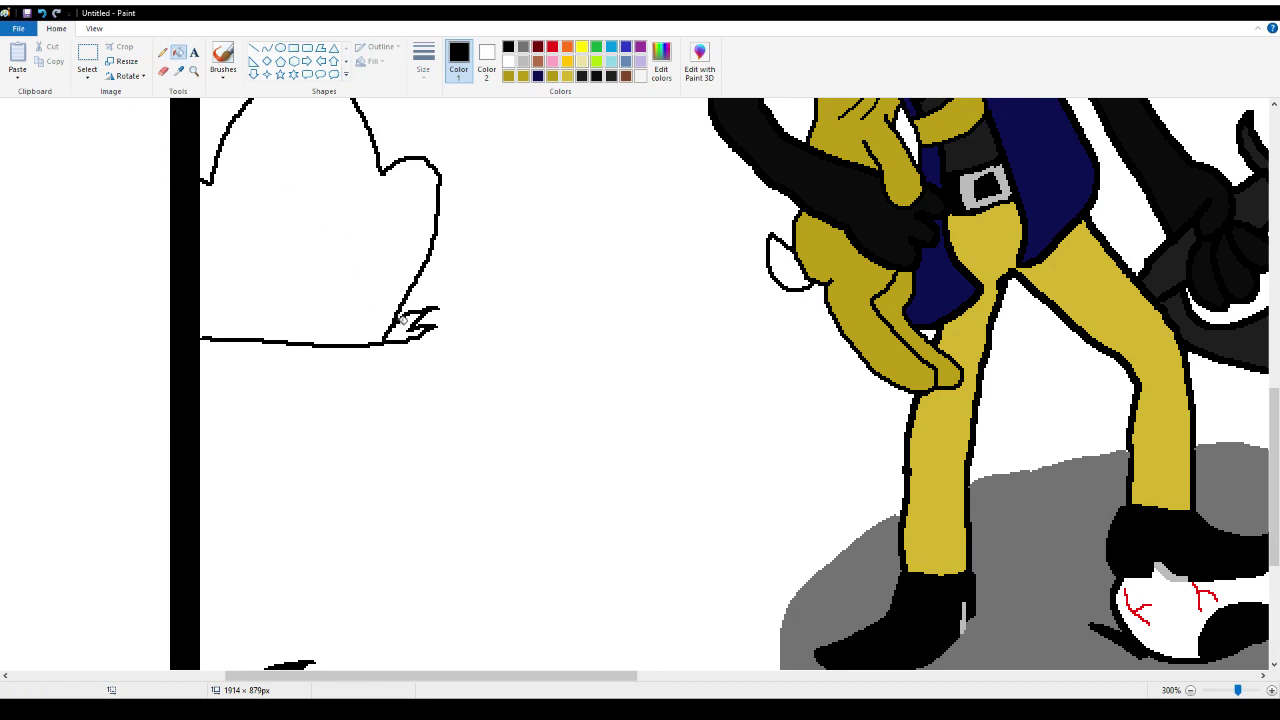
left_click(390, 324)
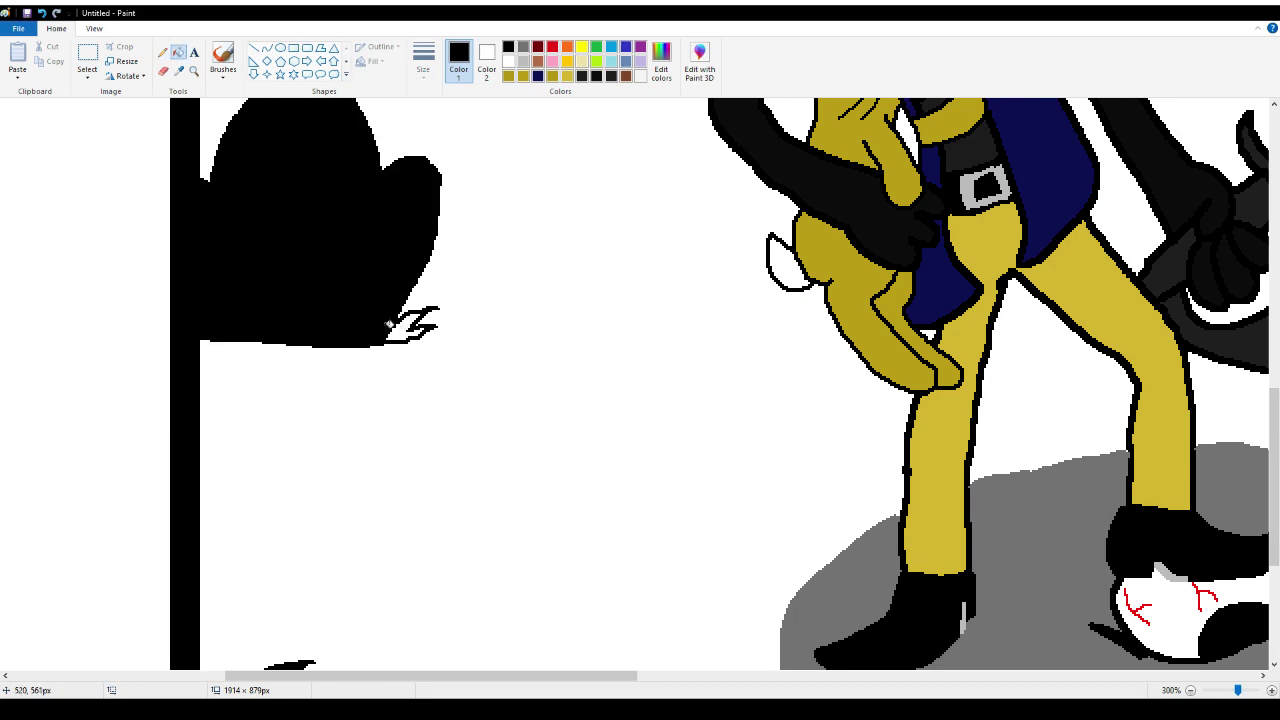
left_click(43, 13)
left_click(405, 330)
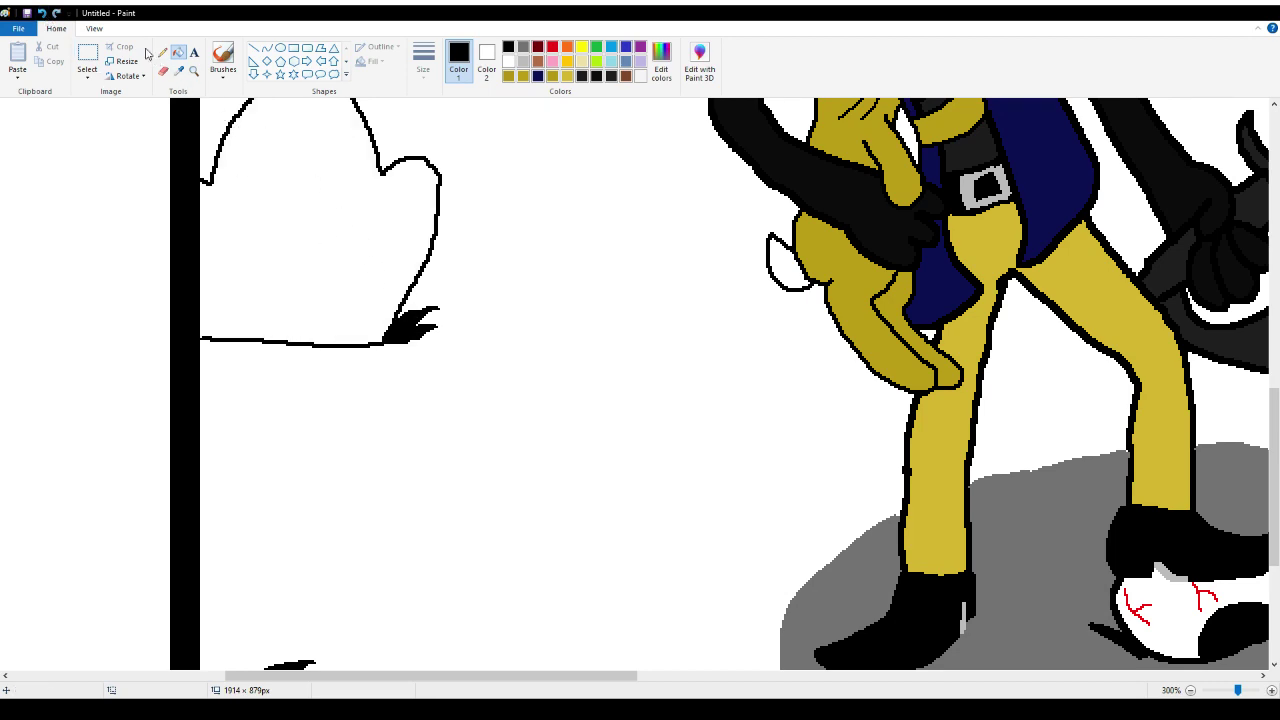
left_click(161, 54)
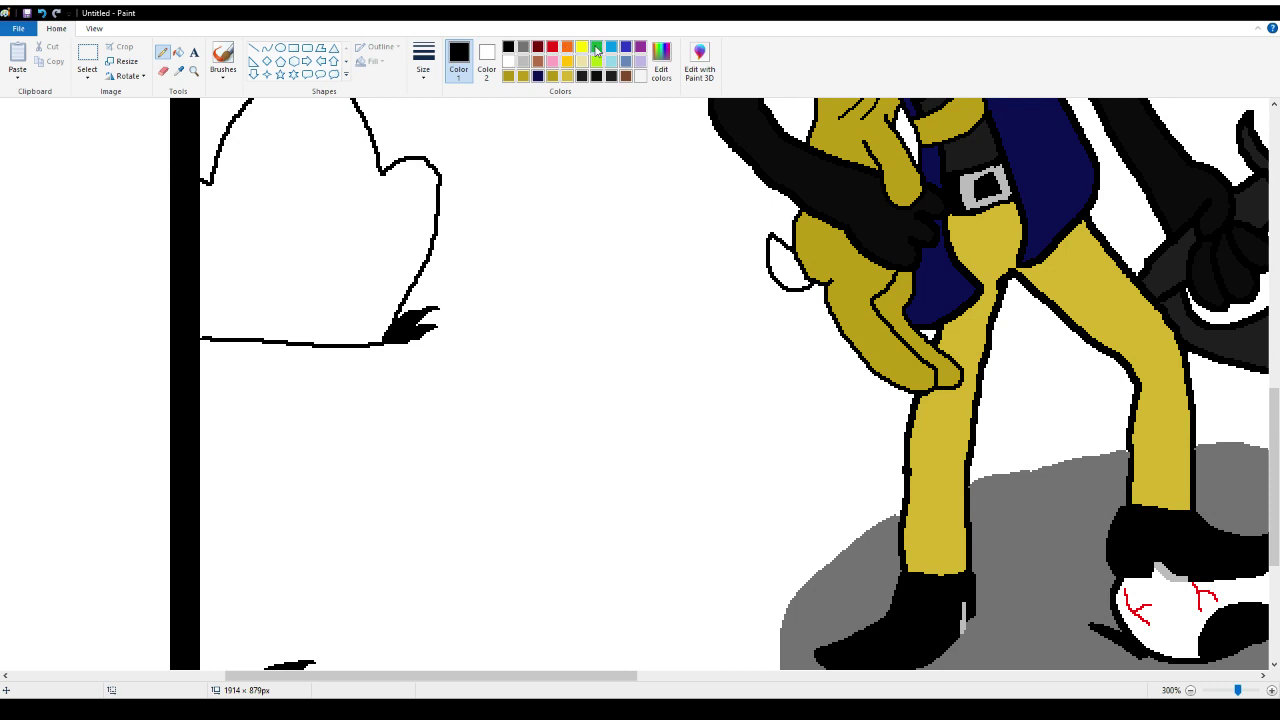
Mix a custom dark green and fill the two-humped bush against the frame's left edge with it
left_click(596, 47)
left_click(661, 62)
key("Return")
left_click(178, 52)
left_click(336, 197)
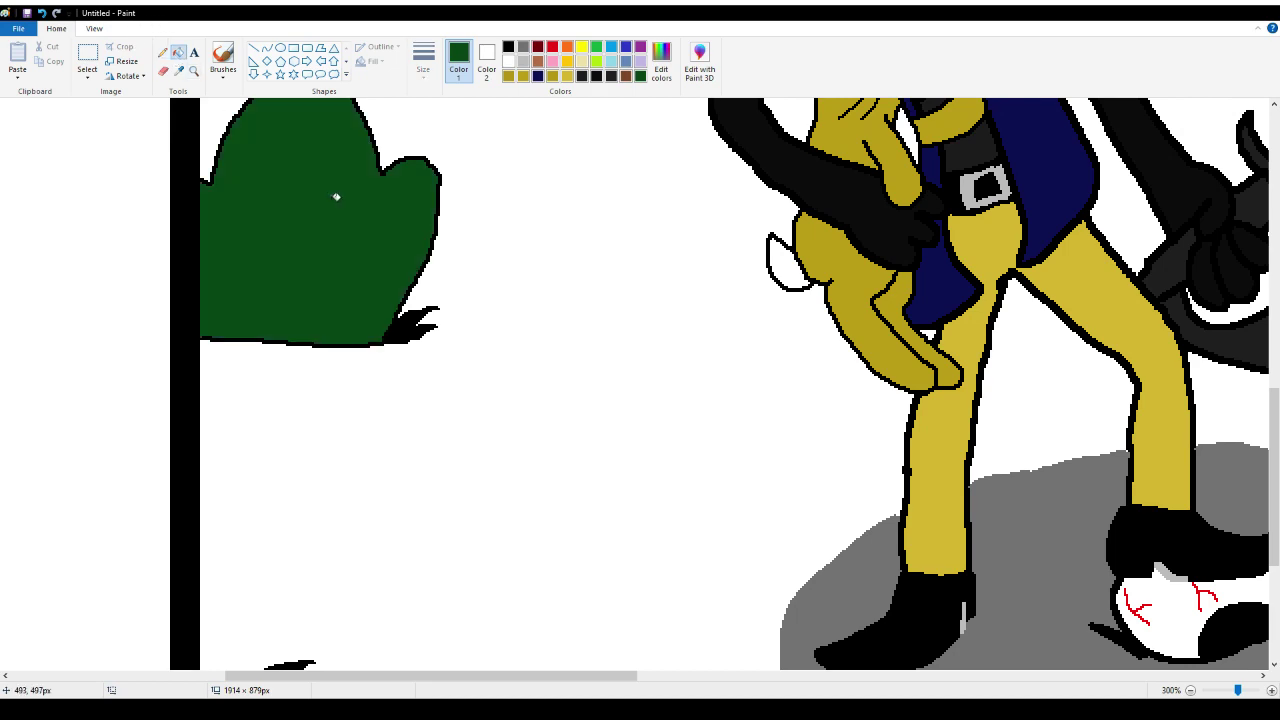
Outline a second multi-humped bush in black touching the first bush's right side, undoing the first attempt at its shape
left_click(162, 52)
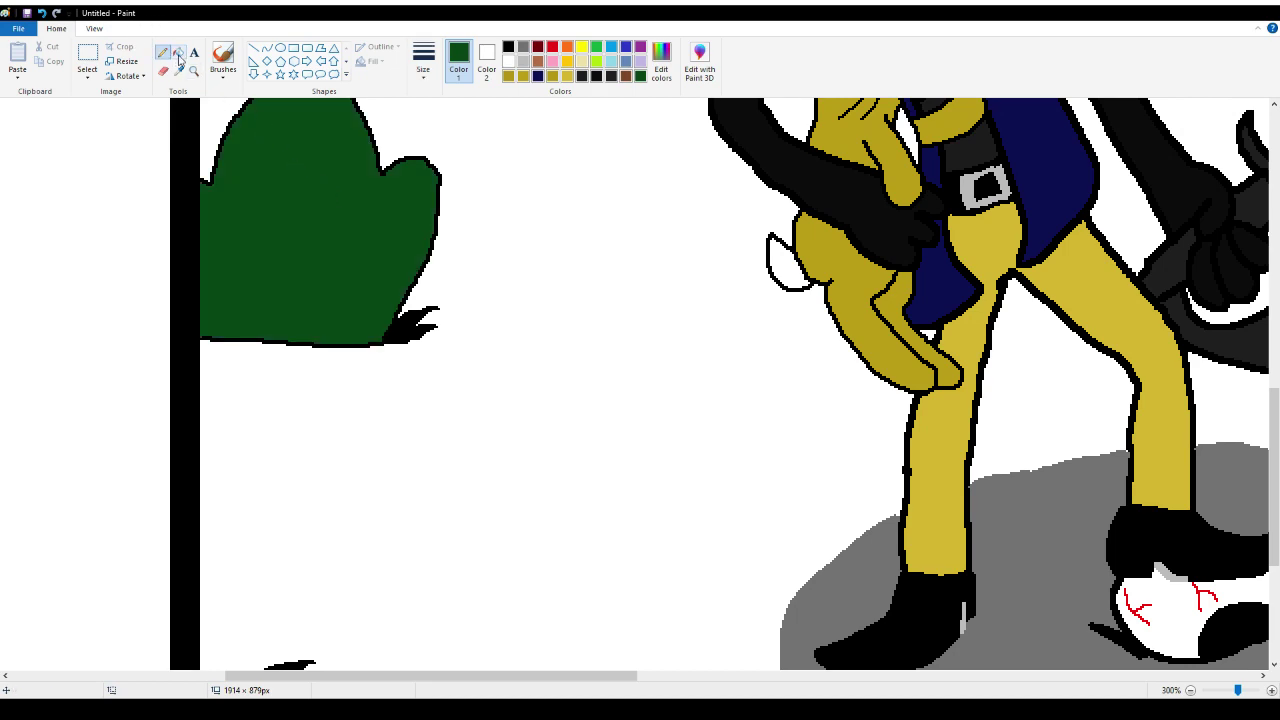
left_click(508, 47)
scroll(537, 238, "up", 3)
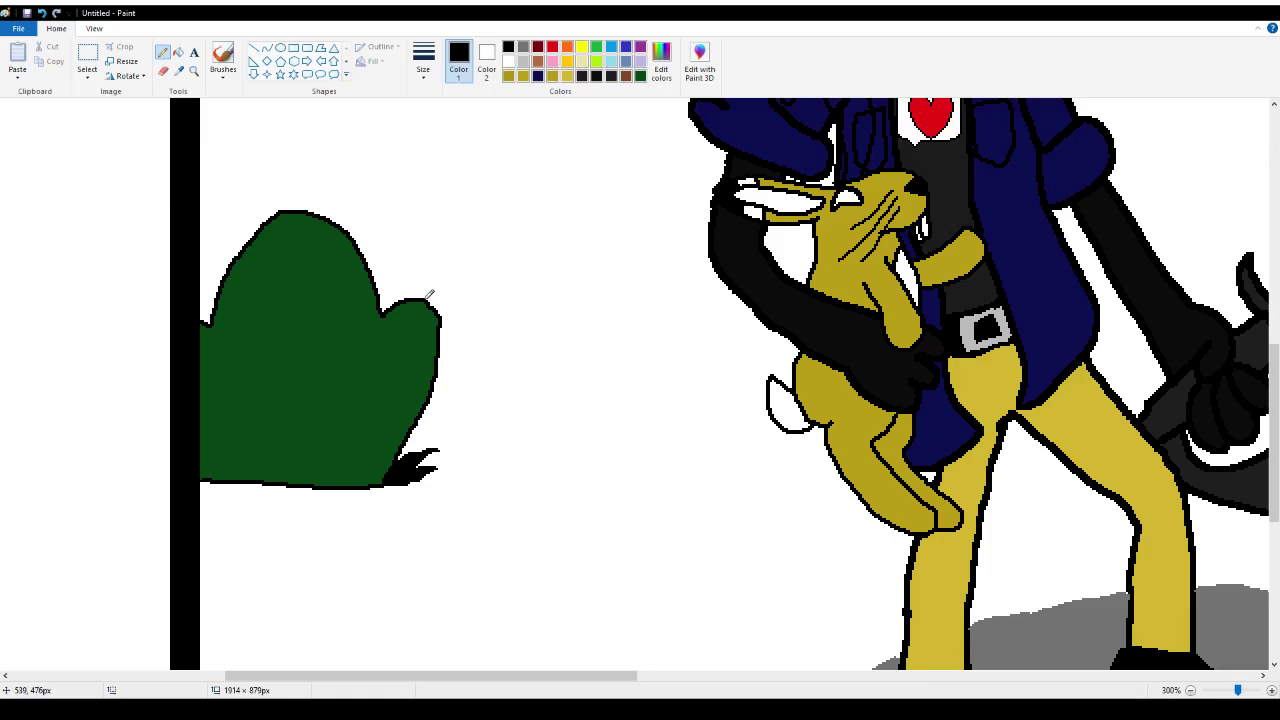
mouse_move(428, 297)
left_mouse_down()
mouse_move(458, 270)
mouse_move(504, 268)
mouse_move(523, 297)
mouse_move(586, 240)
mouse_move(610, 250)
mouse_move(652, 300)
mouse_move(673, 400)
mouse_move(673, 435)
mouse_move(622, 462)
mouse_move(434, 469)
left_mouse_up()
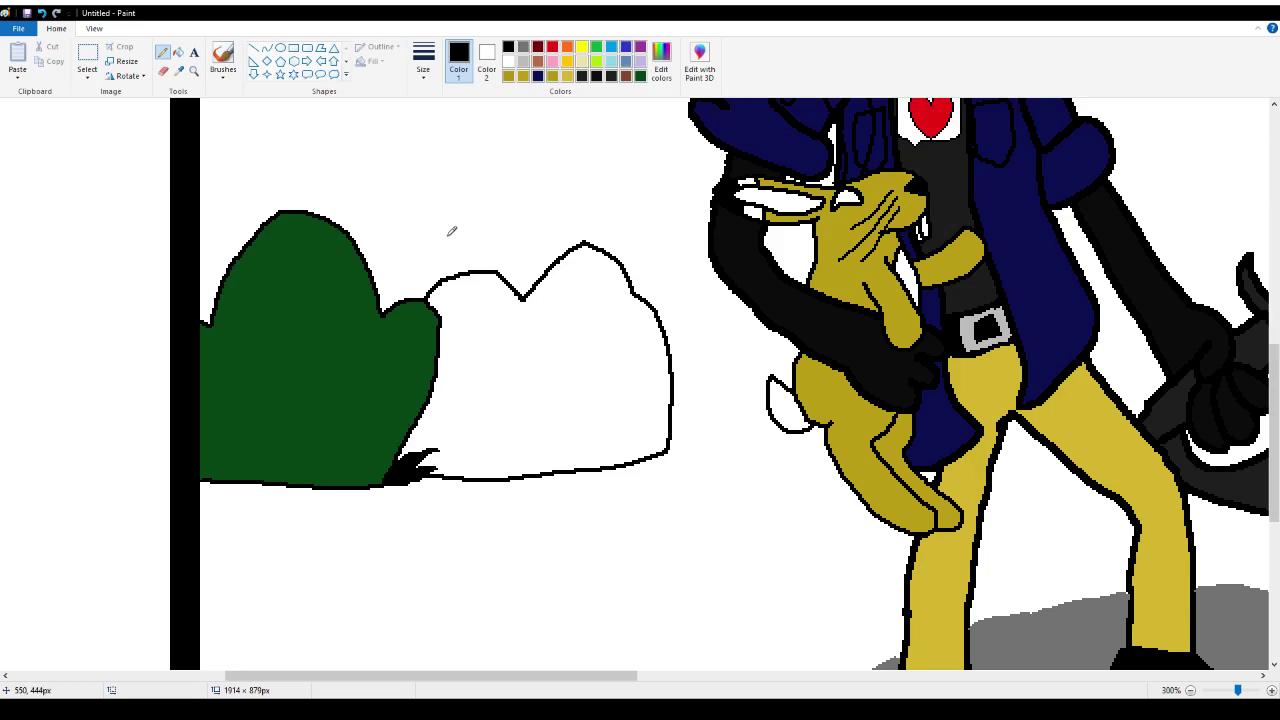
left_click(47, 12)
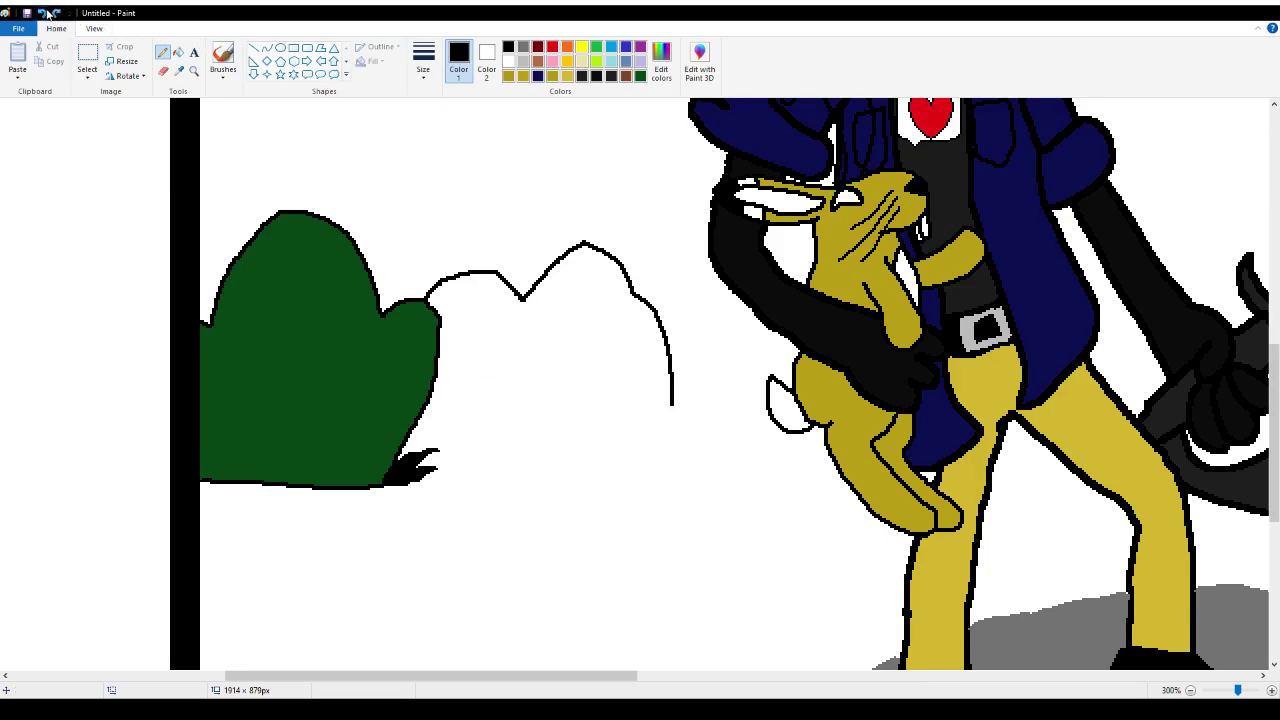
left_click(47, 12)
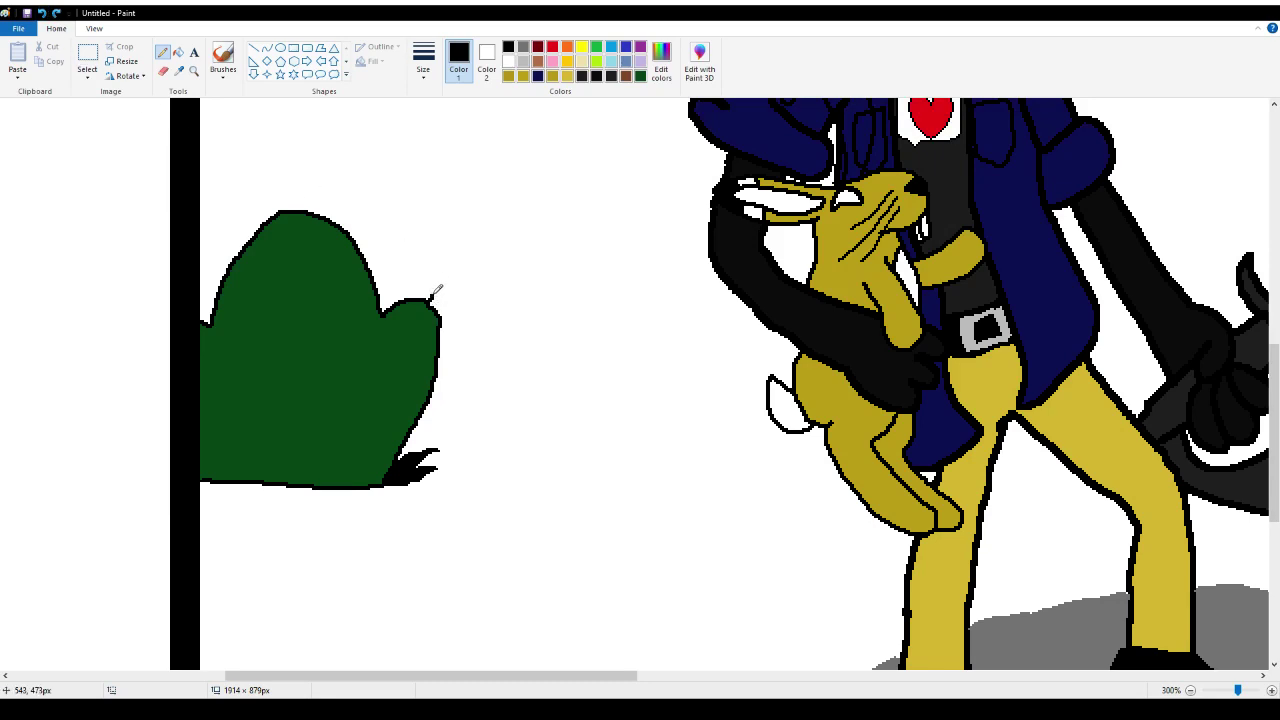
mouse_move(432, 297)
left_mouse_down()
mouse_move(447, 265)
mouse_move(515, 273)
mouse_move(561, 212)
mouse_move(603, 188)
mouse_move(648, 224)
mouse_move(662, 282)
mouse_move(690, 294)
mouse_move(703, 389)
mouse_move(688, 430)
mouse_move(508, 458)
mouse_move(446, 395)
mouse_move(437, 366)
left_mouse_up()
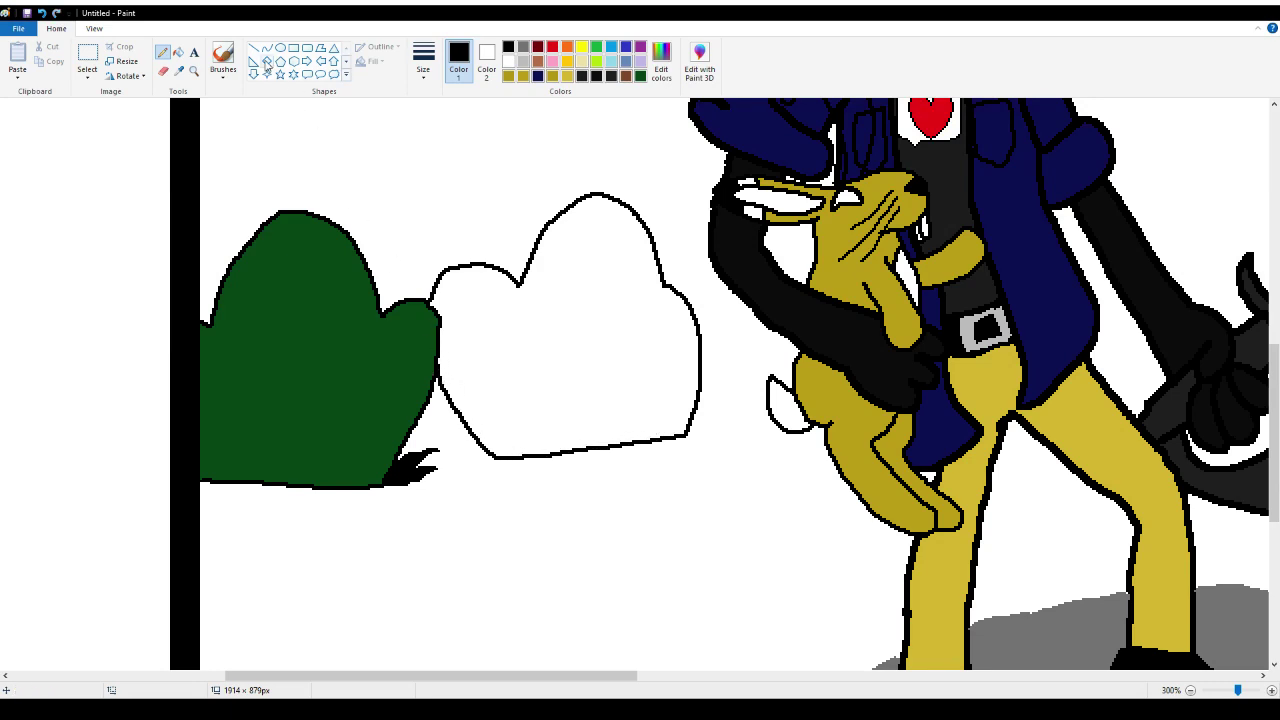
Fill the second bush with the same dark green
left_click(178, 52)
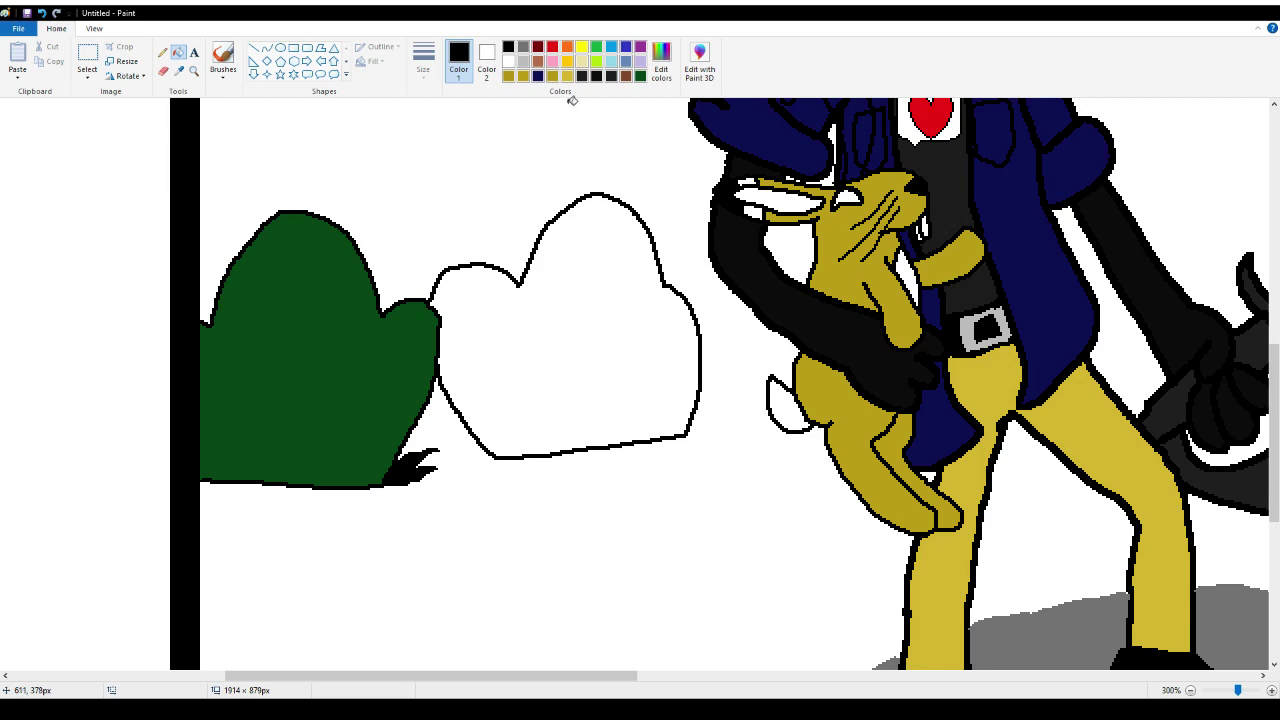
left_click(640, 76)
left_click(563, 346)
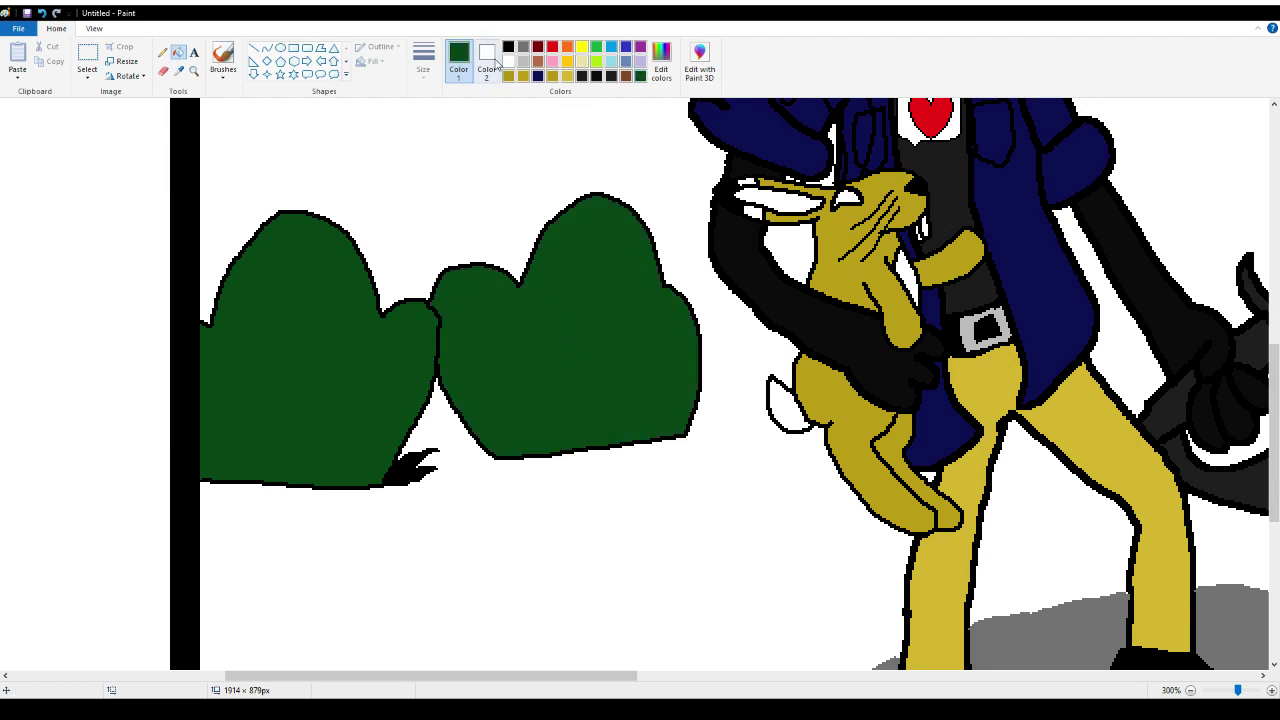
Outline a jagged grey tree shadow below the trunks, between the sword blade and the frame's right edge
left_click(508, 47)
scroll(443, 220, "up", 3)
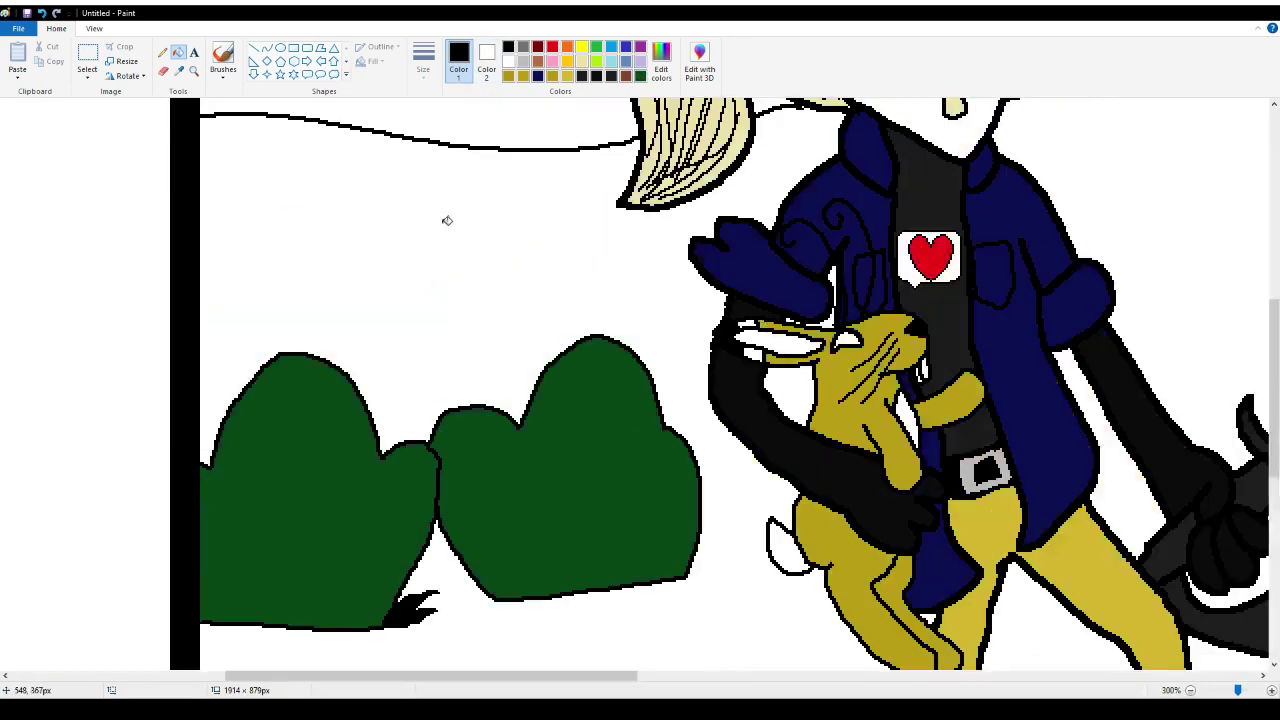
left_click(162, 52)
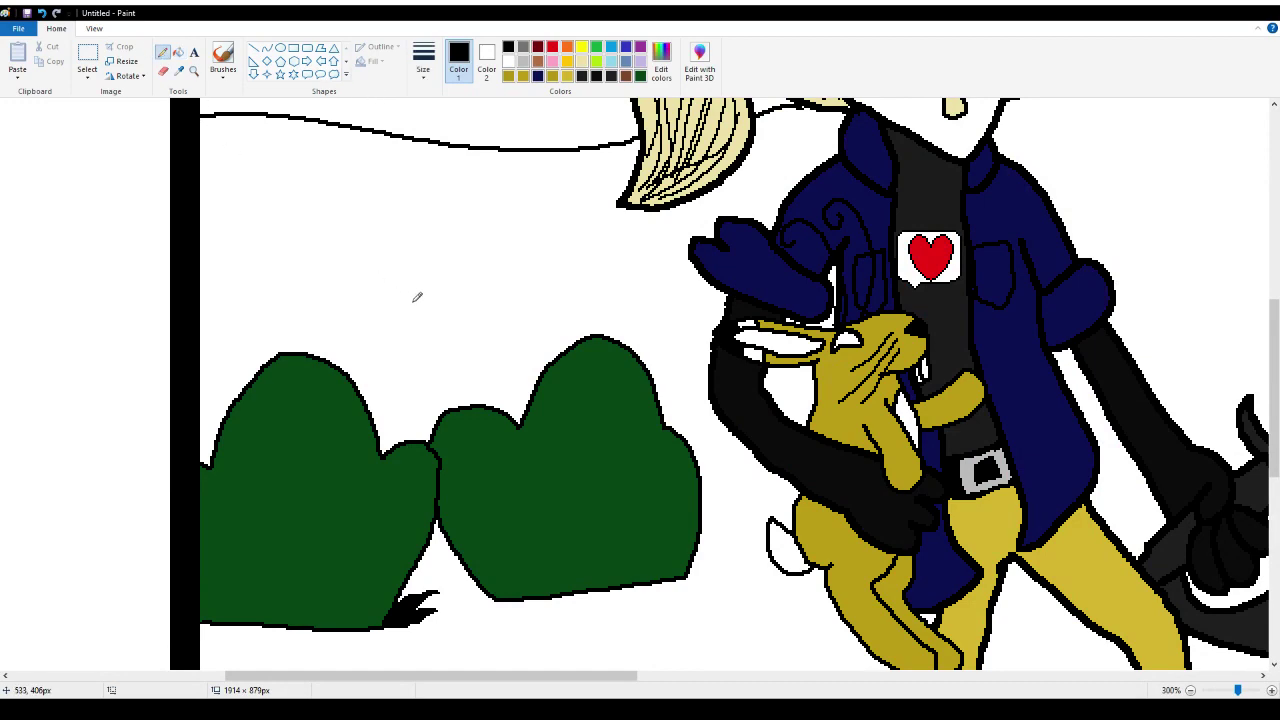
scroll(417, 297, "down", 3)
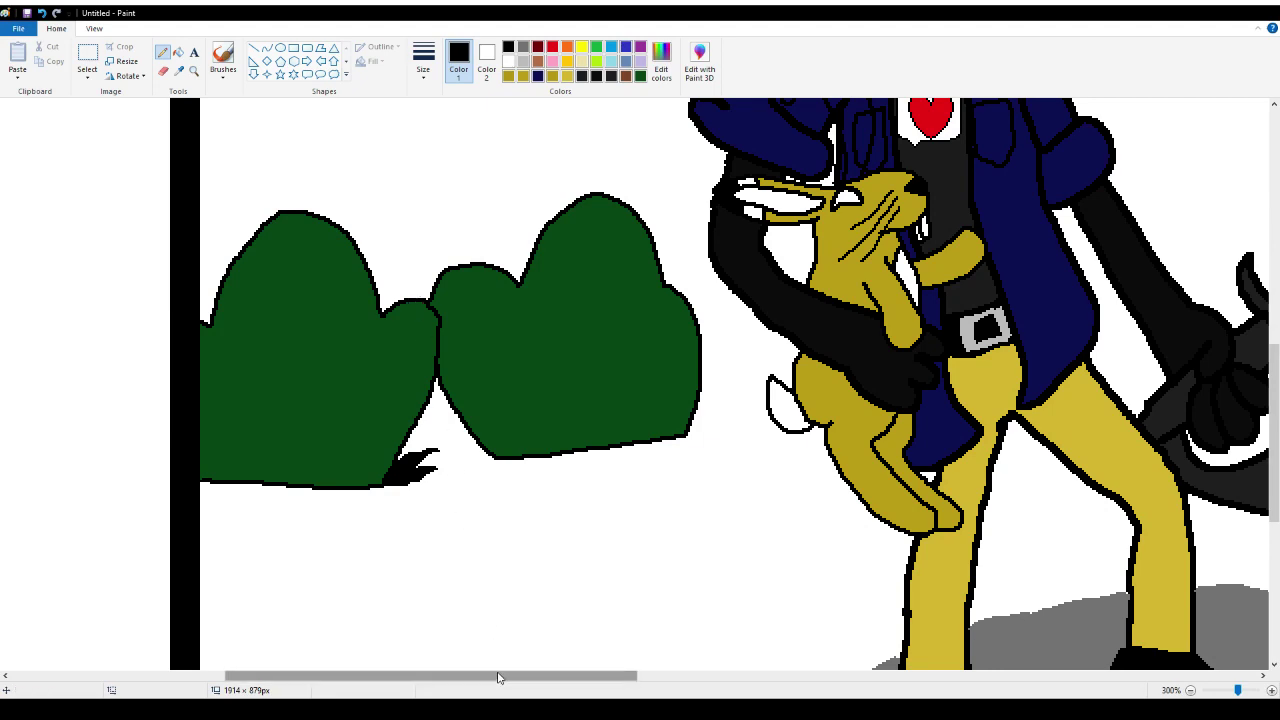
scroll(843, 591, "right", 10)
scroll(748, 478, "up", 5)
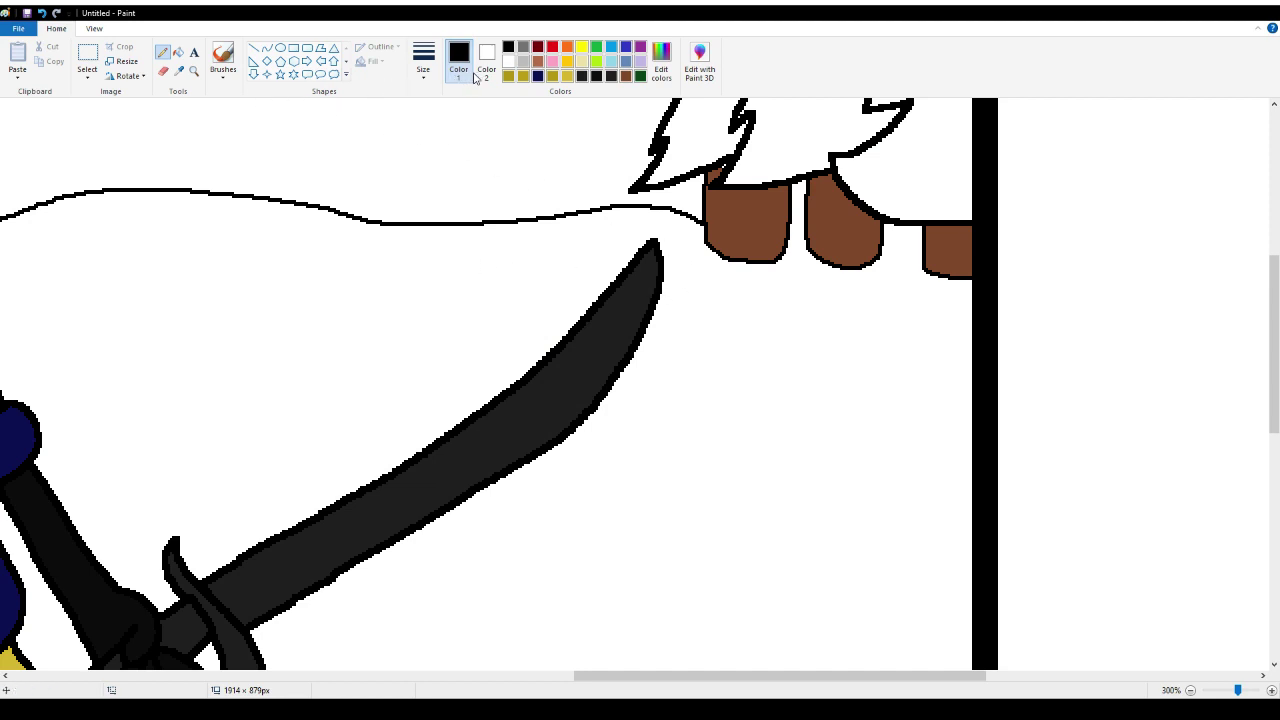
left_click(522, 47)
left_click_drag(703, 236, 660, 333)
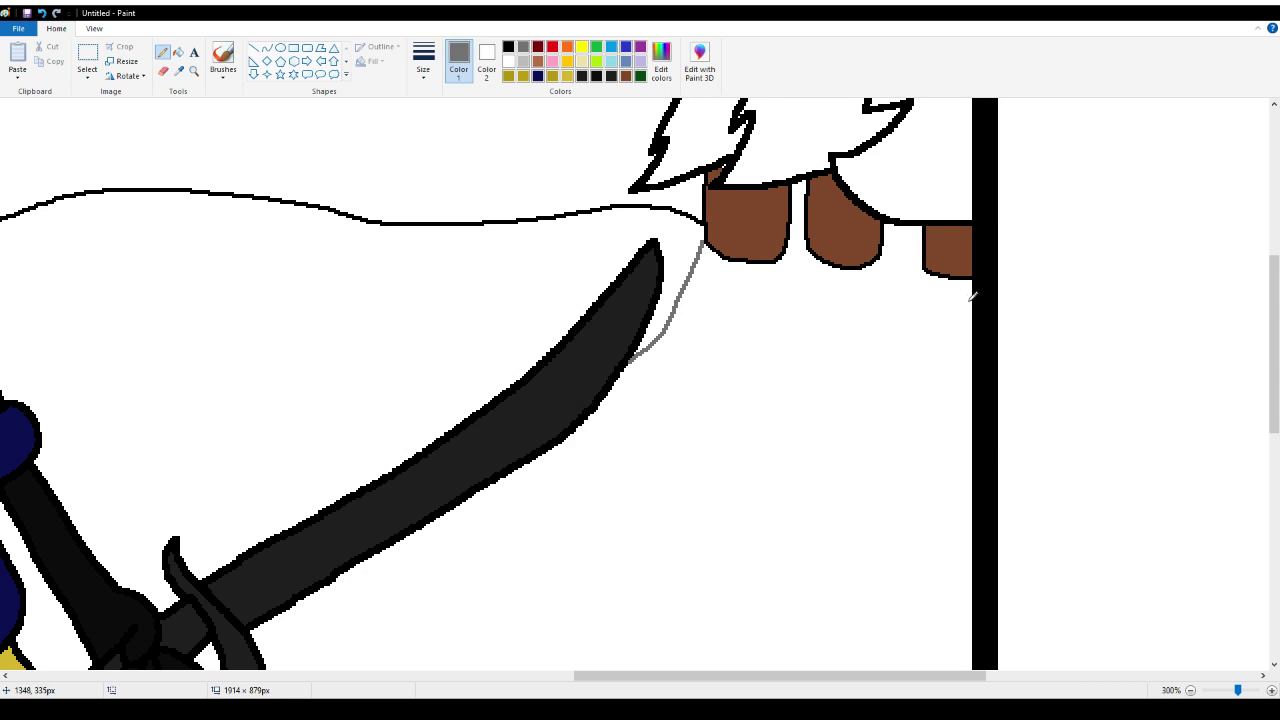
left_click_drag(970, 298, 859, 452)
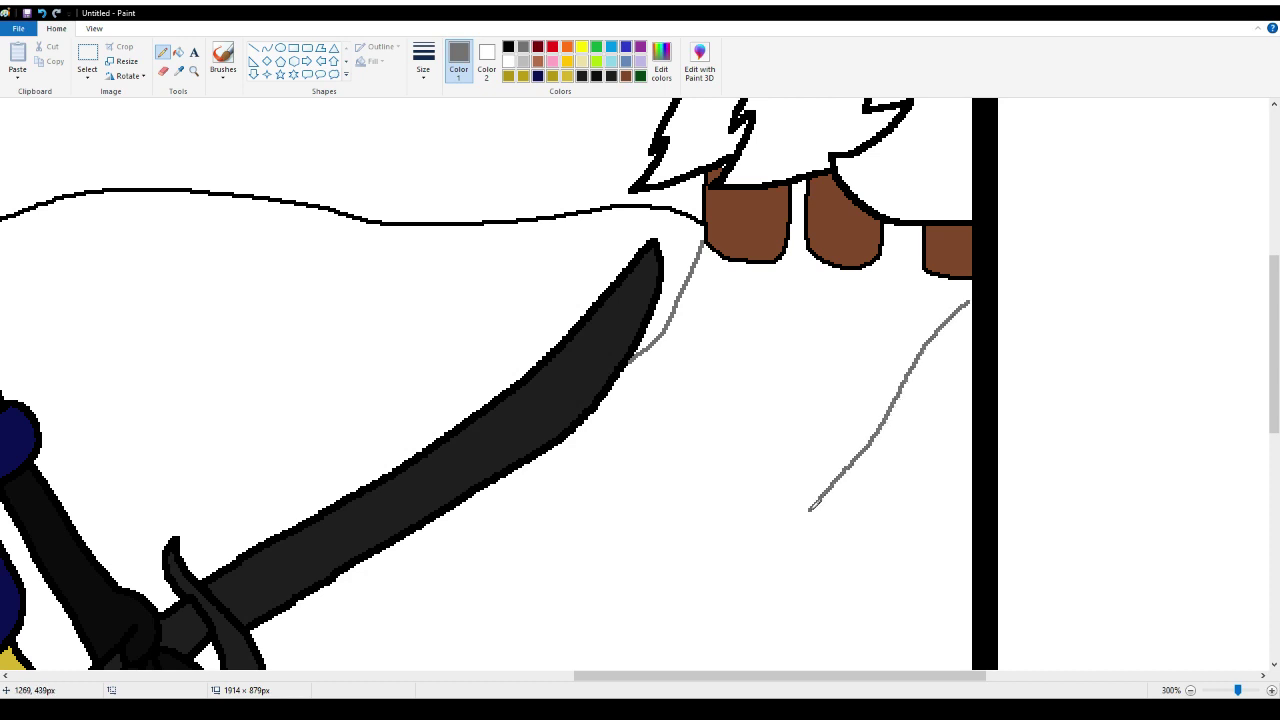
mouse_move(808, 522)
left_mouse_down()
mouse_move(797, 549)
mouse_move(777, 502)
mouse_move(780, 465)
mouse_move(694, 515)
mouse_move(712, 416)
mouse_move(603, 413)
left_mouse_up()
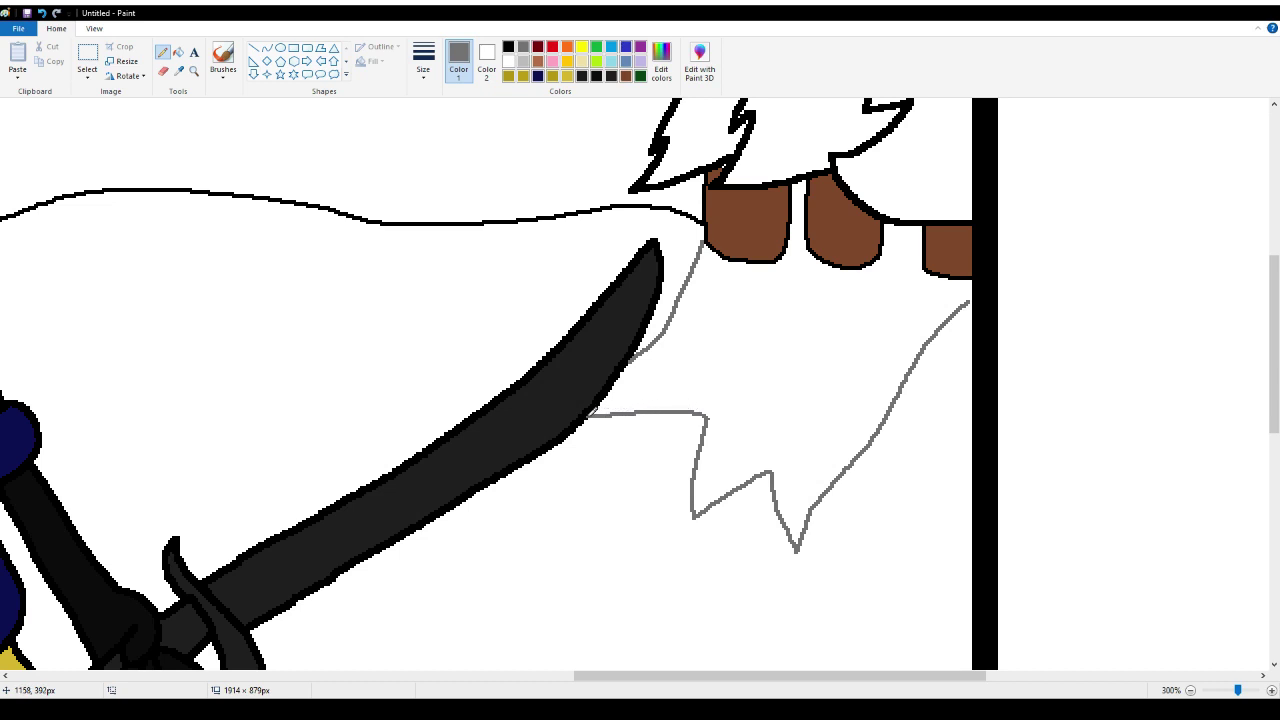
Close the shadow outline's gap at the frame's right edge and undo the trial grey fills
left_click(177, 51)
left_click(769, 340)
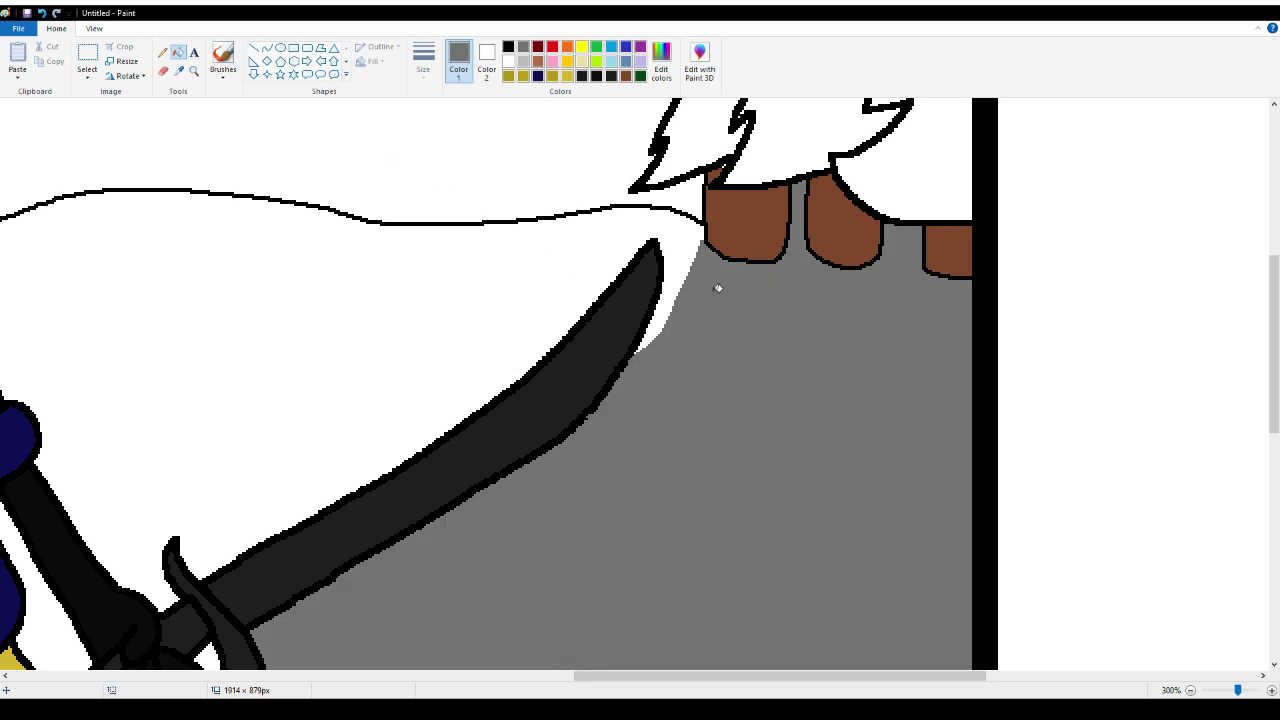
left_click(43, 13)
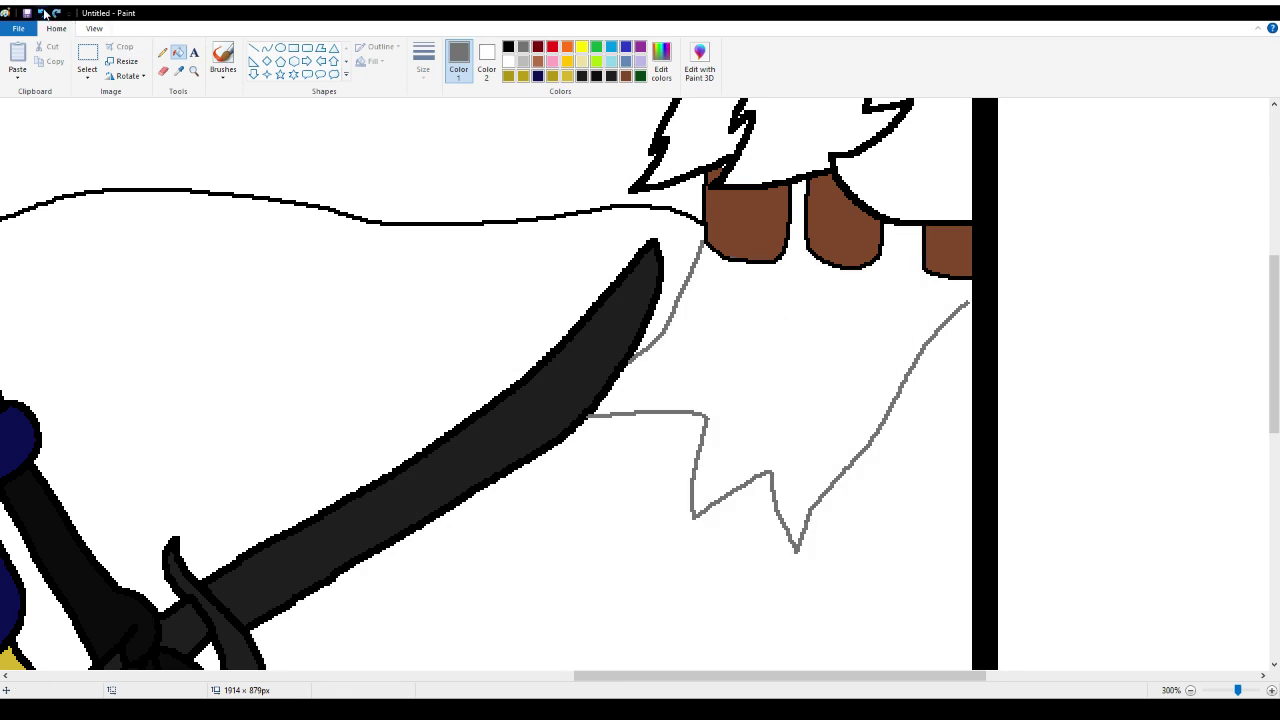
left_click(163, 52)
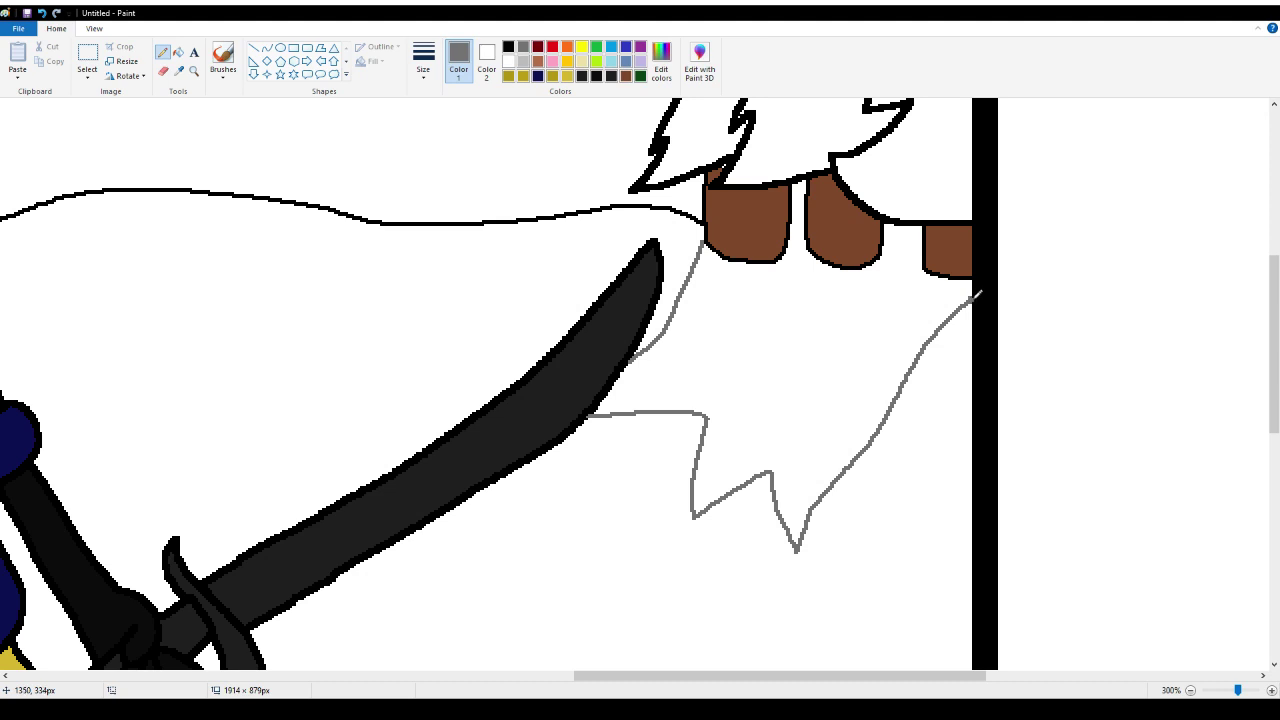
left_click(177, 52)
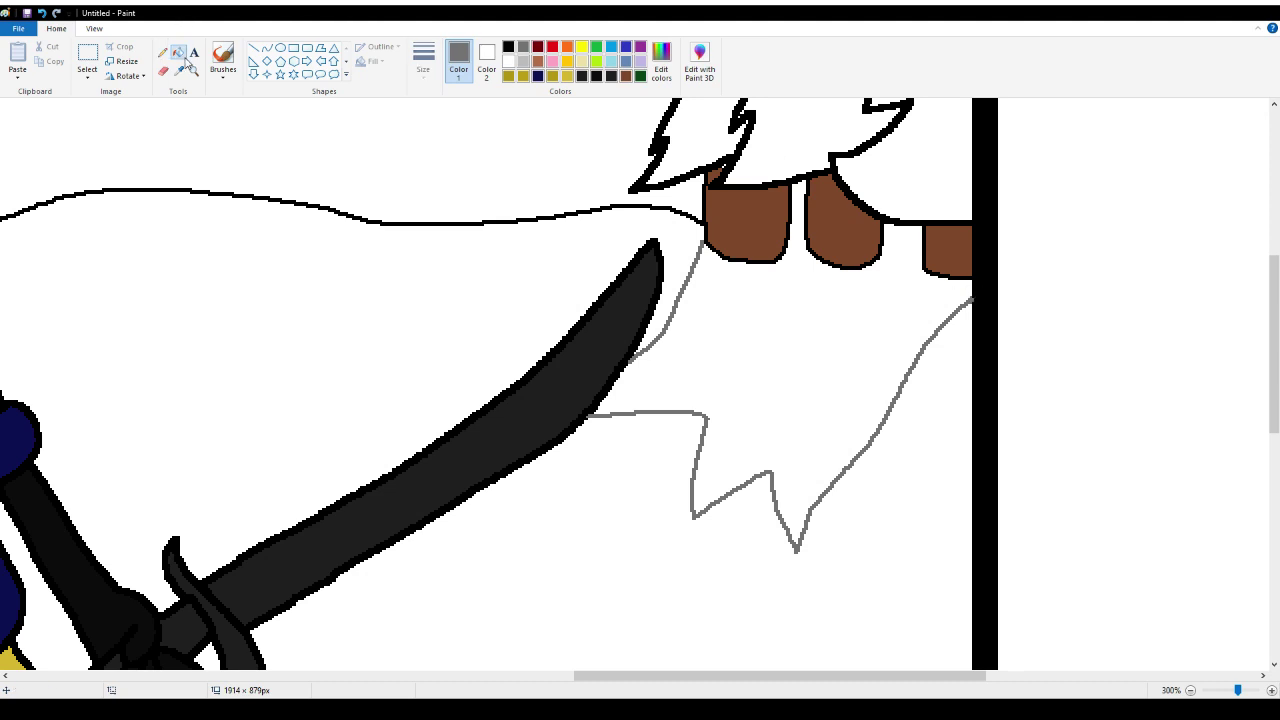
left_click(889, 327)
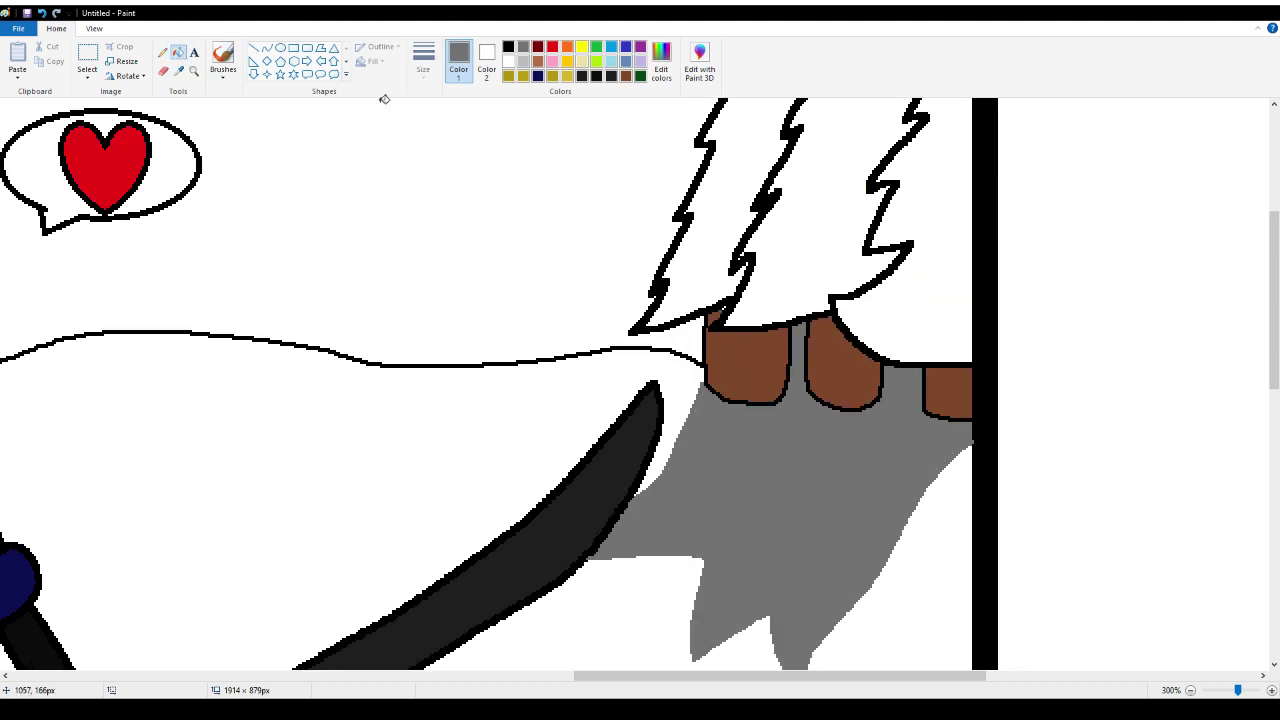
left_click(41, 13)
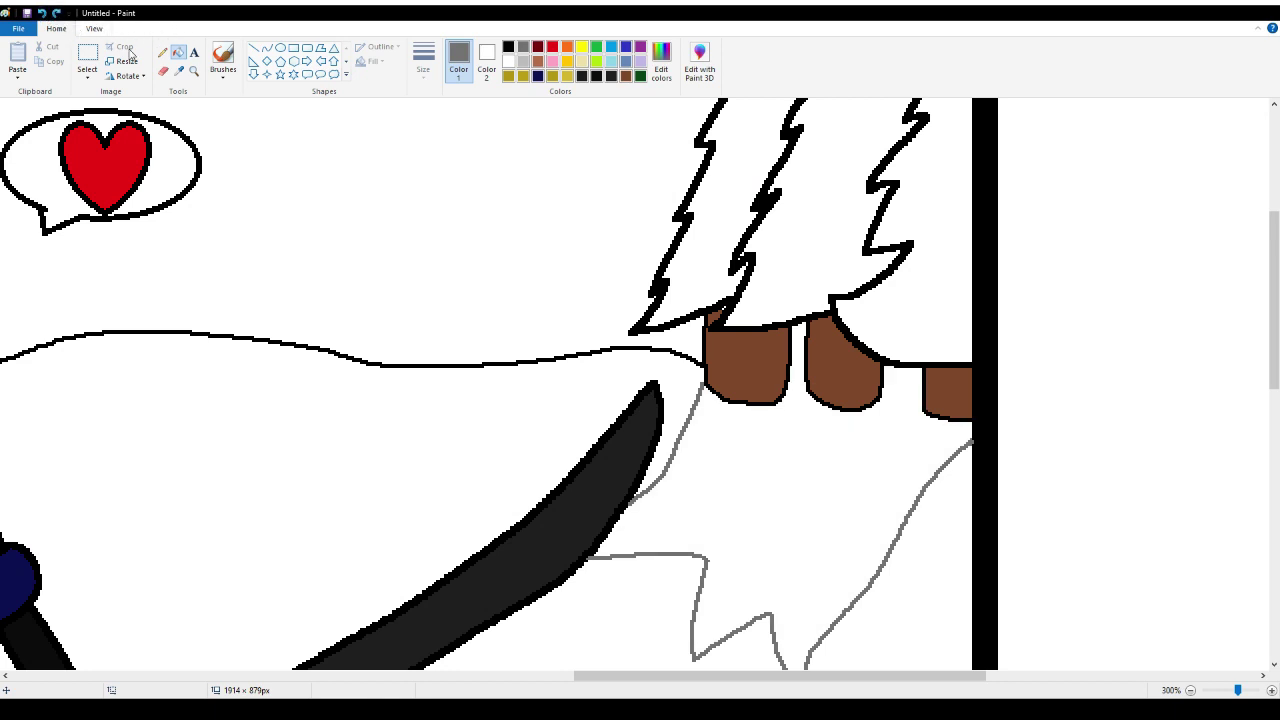
Draw short black lines across the gaps between the tree trunks, just below the foliage, to close off the shadow's upper edge
left_click(166, 53)
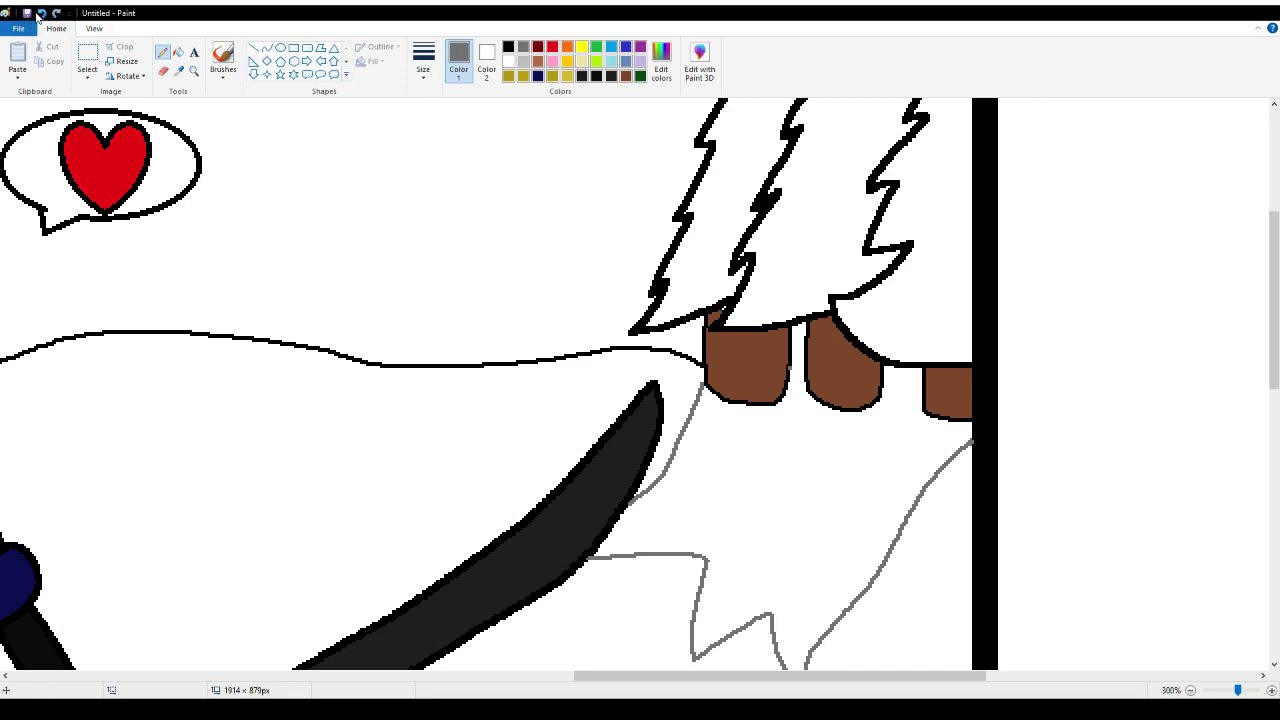
left_click(509, 47)
left_click_drag(808, 368, 820, 369)
left_click(44, 13)
left_click_drag(887, 368, 920, 370)
Fill the closed tree shadow with grey
left_click(178, 52)
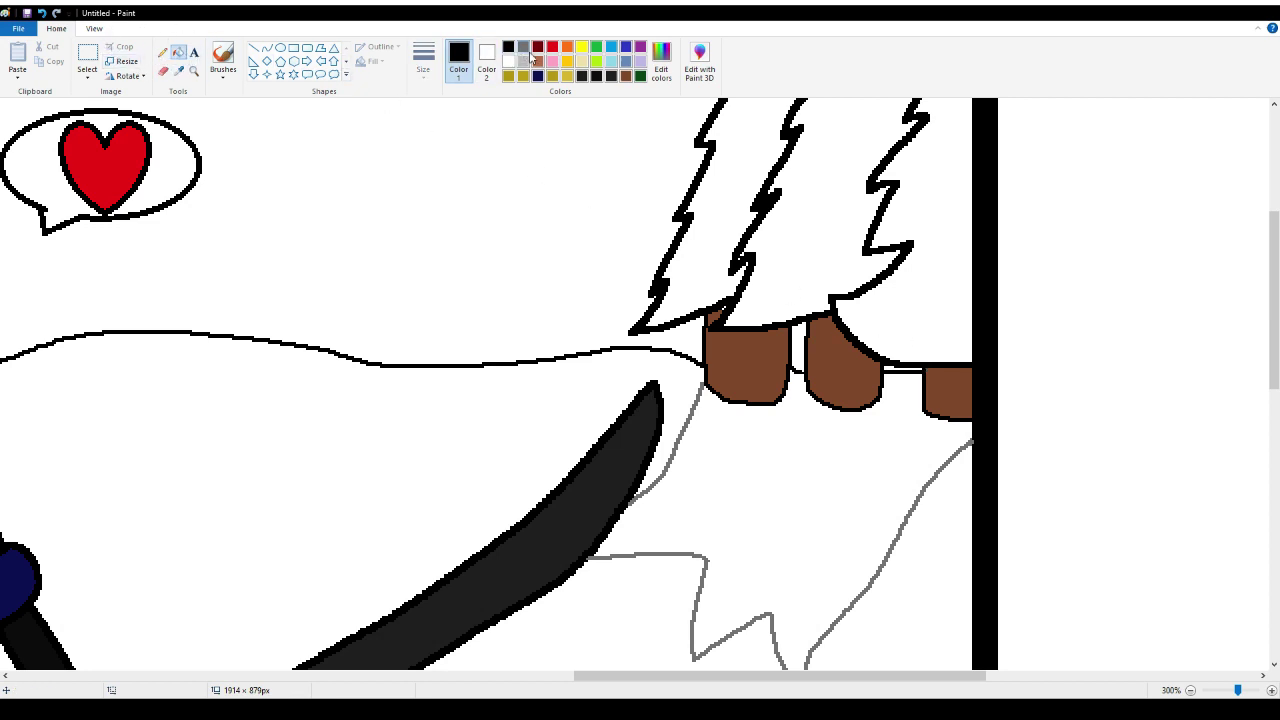
left_click(524, 47)
left_click(756, 462)
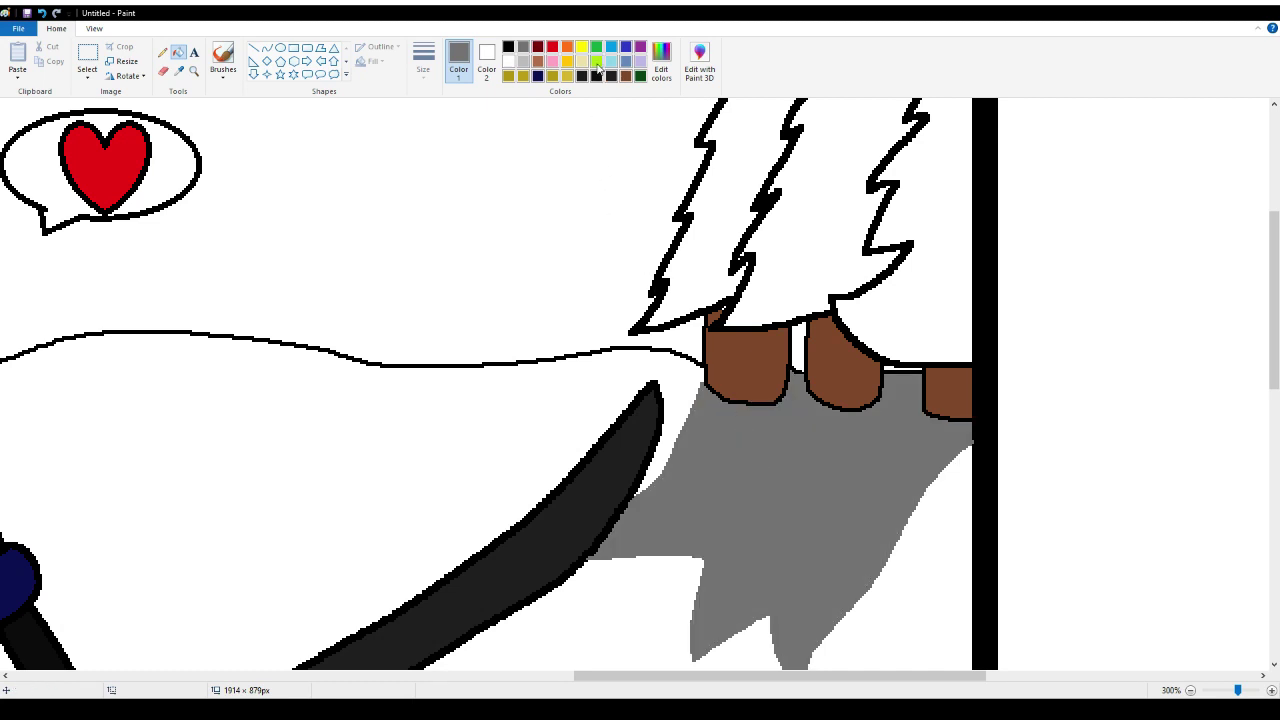
Fill the small gaps between the tree trunks with dark grey, undoing a stray fill of the ground
left_click(586, 77)
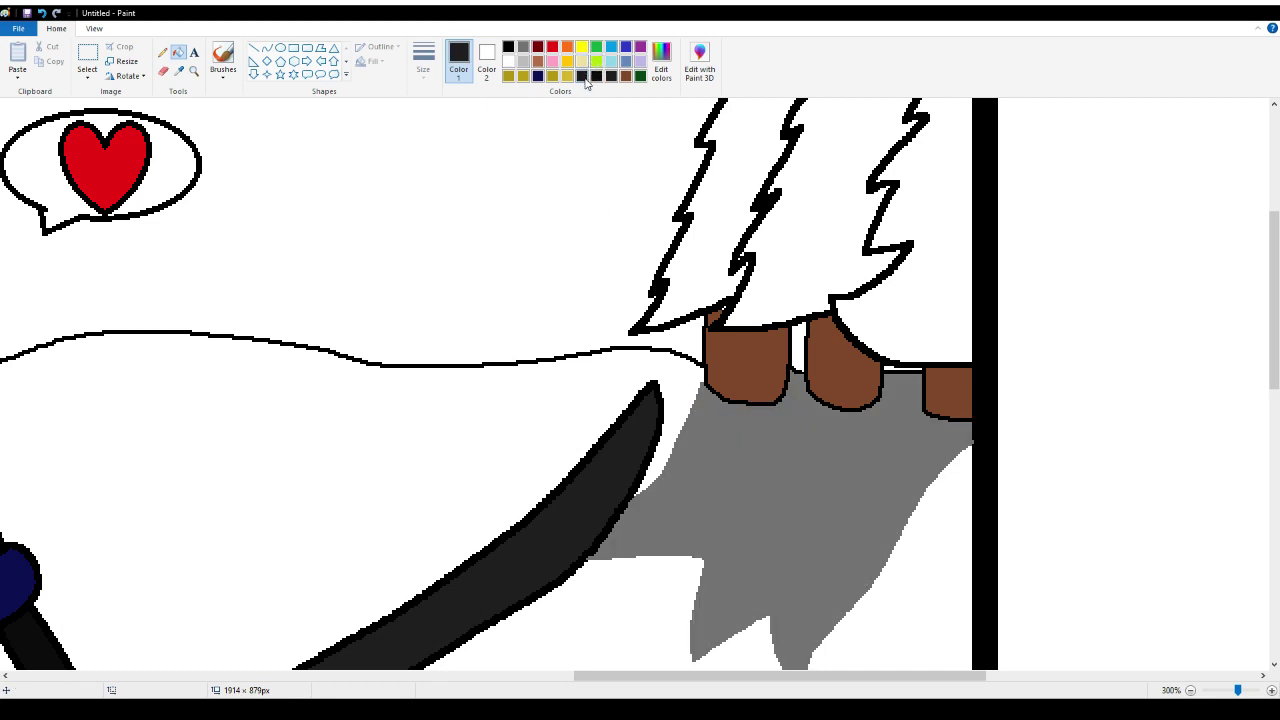
left_click(805, 347)
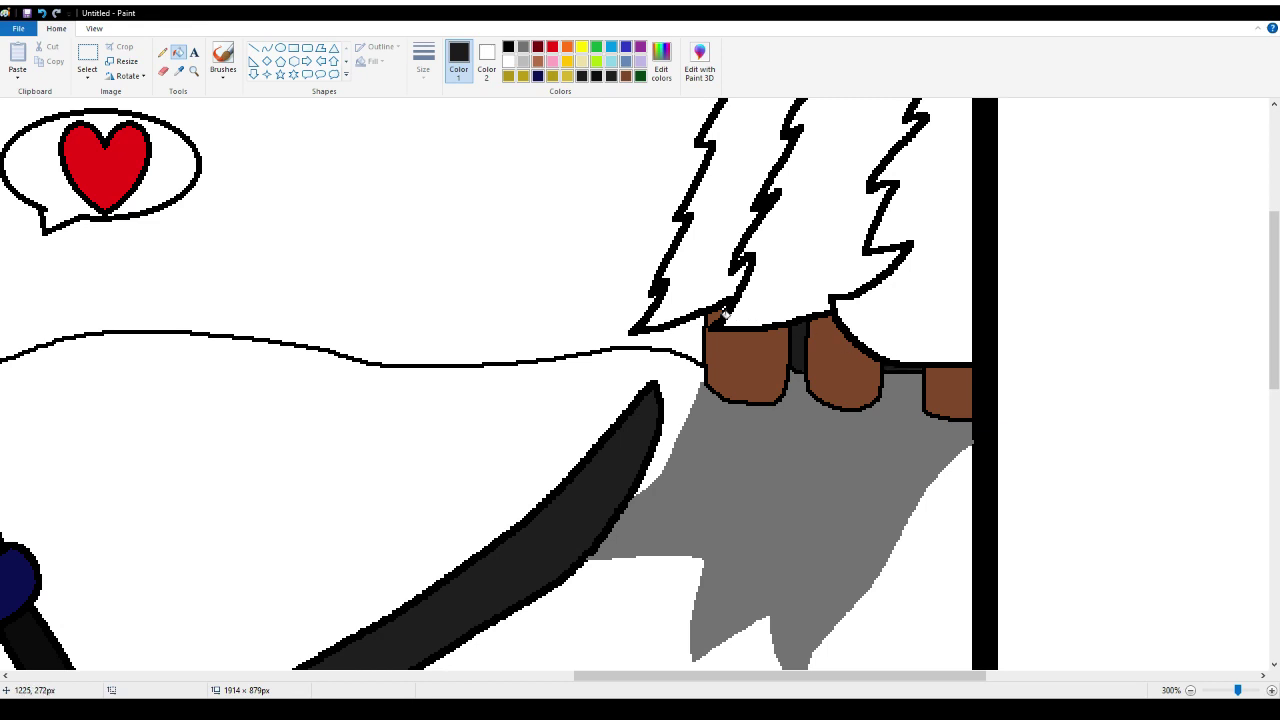
left_click(737, 663)
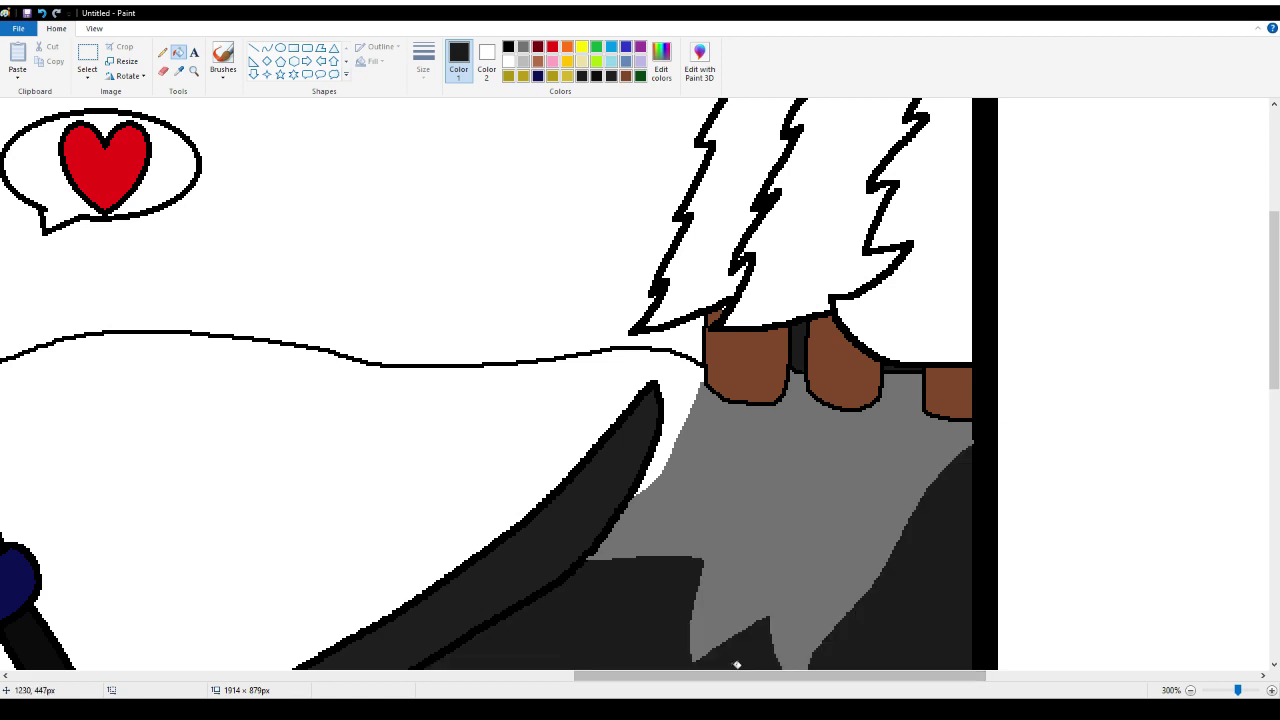
left_click(45, 13)
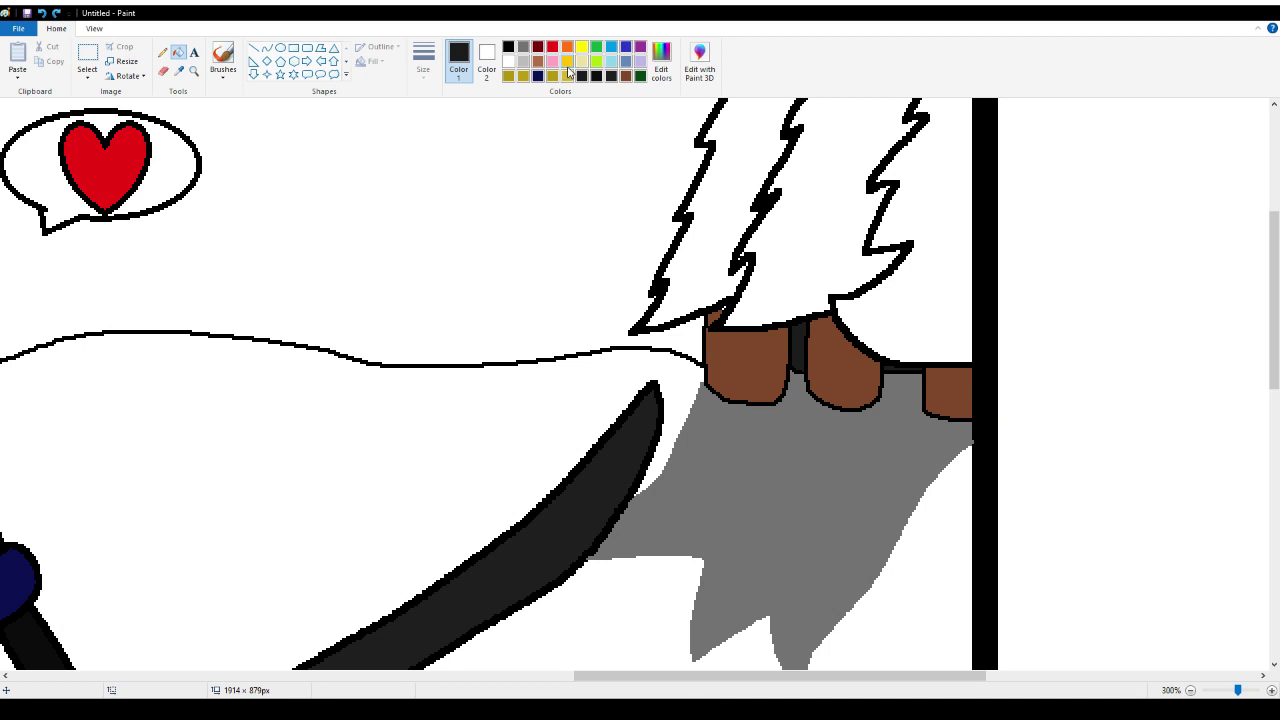
Try a golden yellow fill on the ground below the horizon on both sides of the character
left_click(567, 62)
left_click(503, 423)
scroll(507, 424, "down", 3)
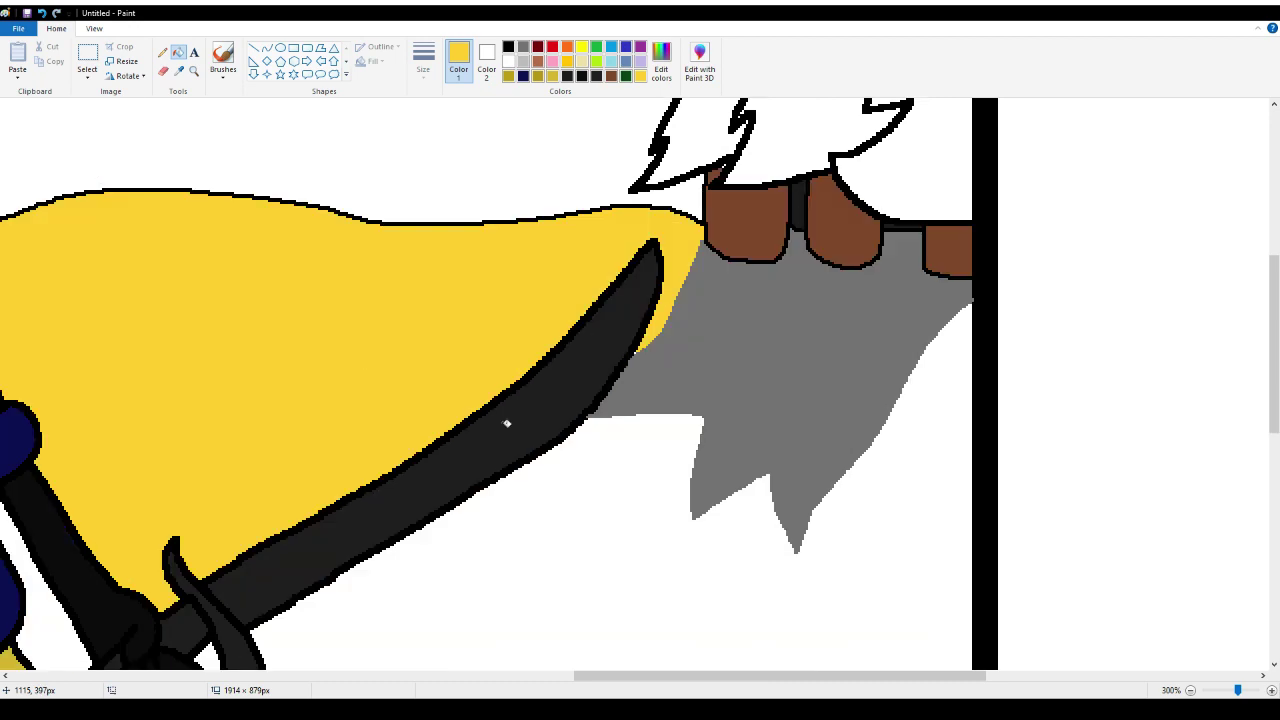
left_click_drag(622, 676, 295, 628)
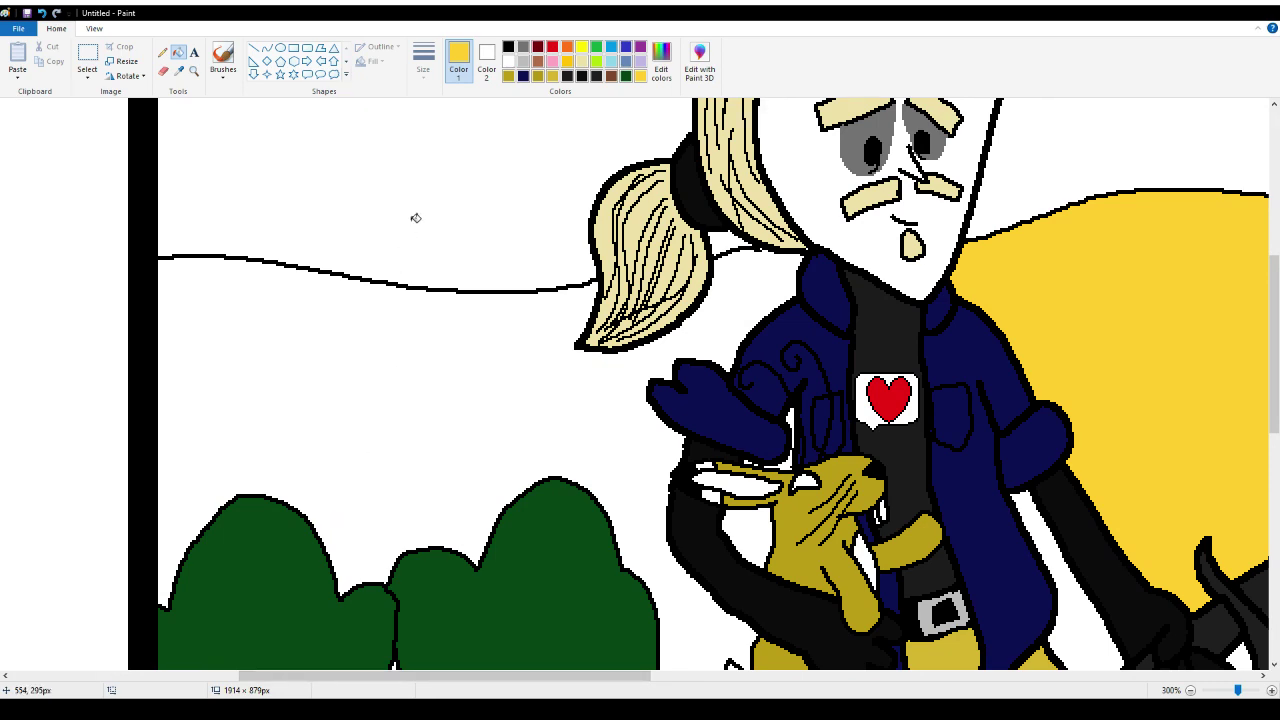
left_click(436, 342)
scroll(452, 372, "down", 3)
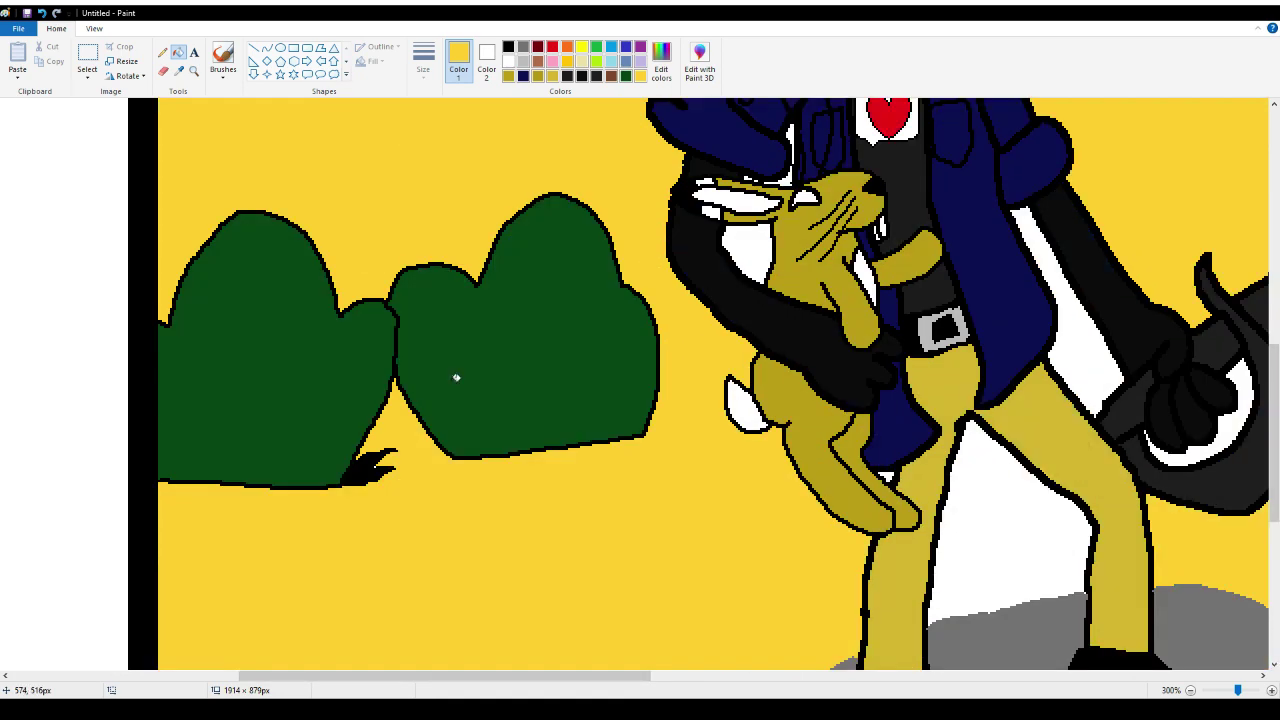
scroll(456, 377, "down", 2)
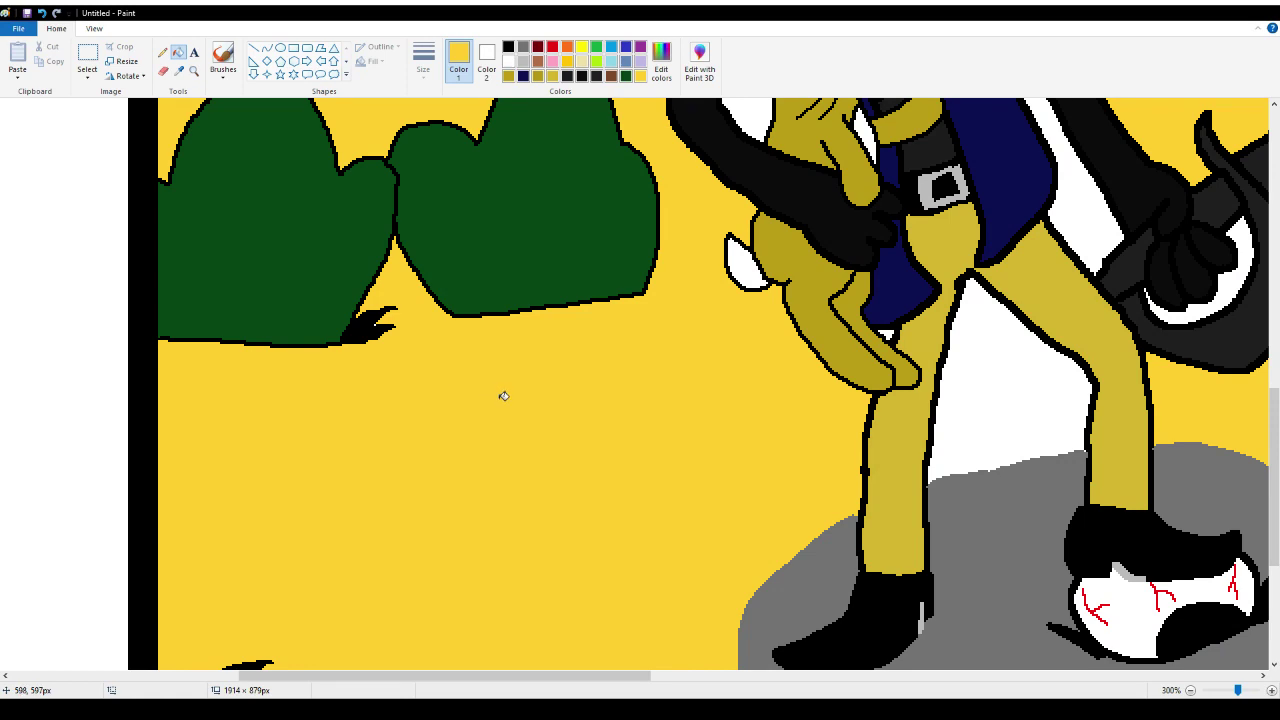
Fill the ground below the horizon with bright green on both sides of the character
scroll(513, 396, "up", 4)
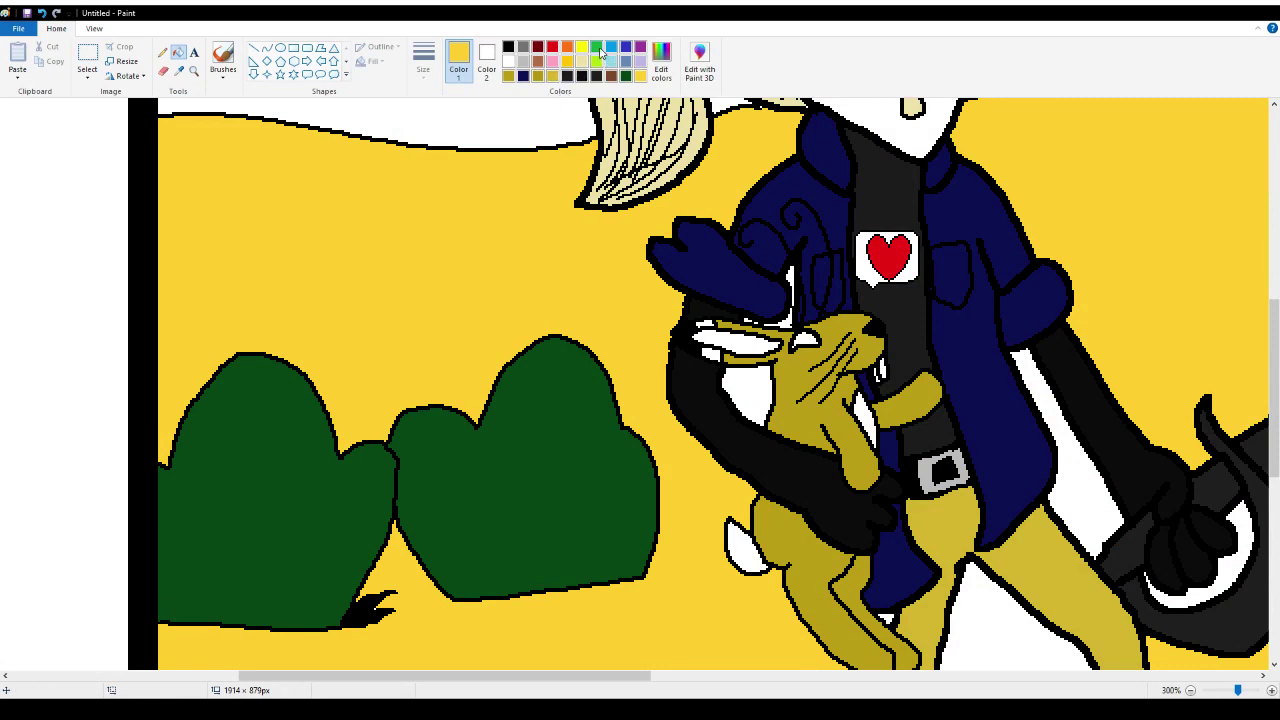
left_click(597, 47)
left_click(1140, 200)
left_click(640, 248)
scroll(622, 268, "down", 2)
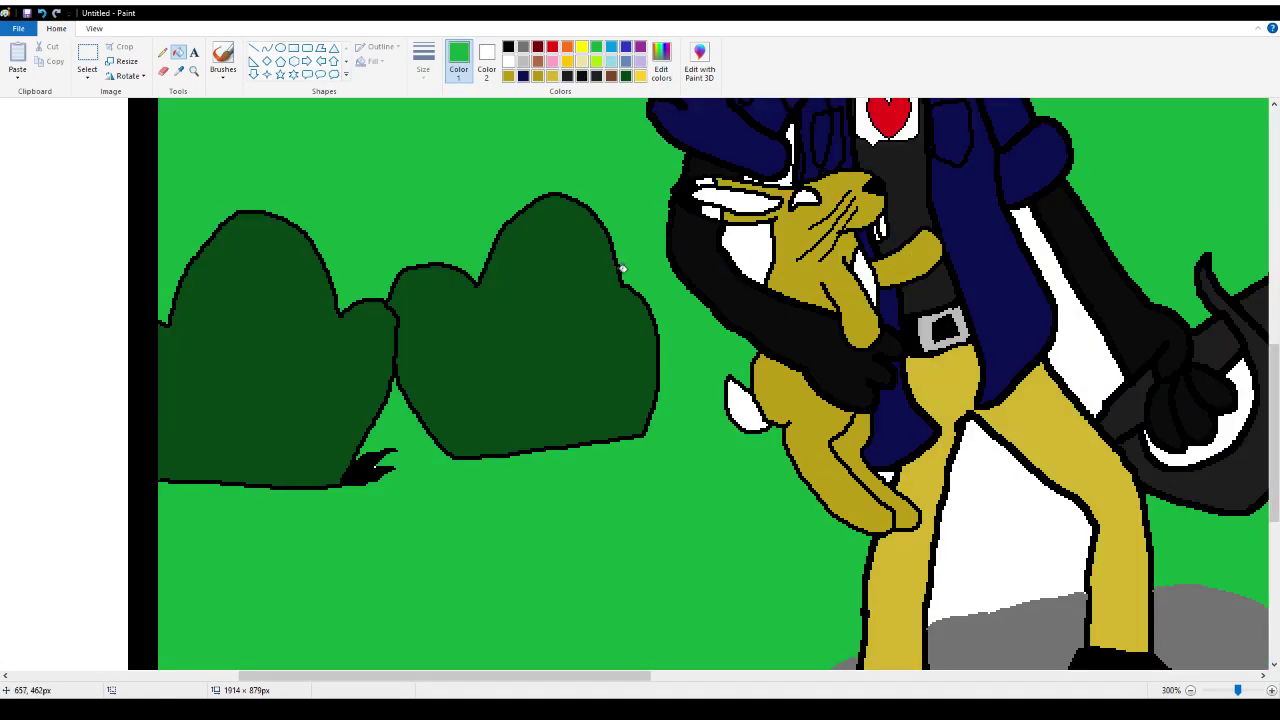
Fill the white gaps between the legs, beside the sword arm, inside the sword guard and between the other arm and the rabbit with bright green
scroll(622, 268, "down", 2)
left_click(997, 401)
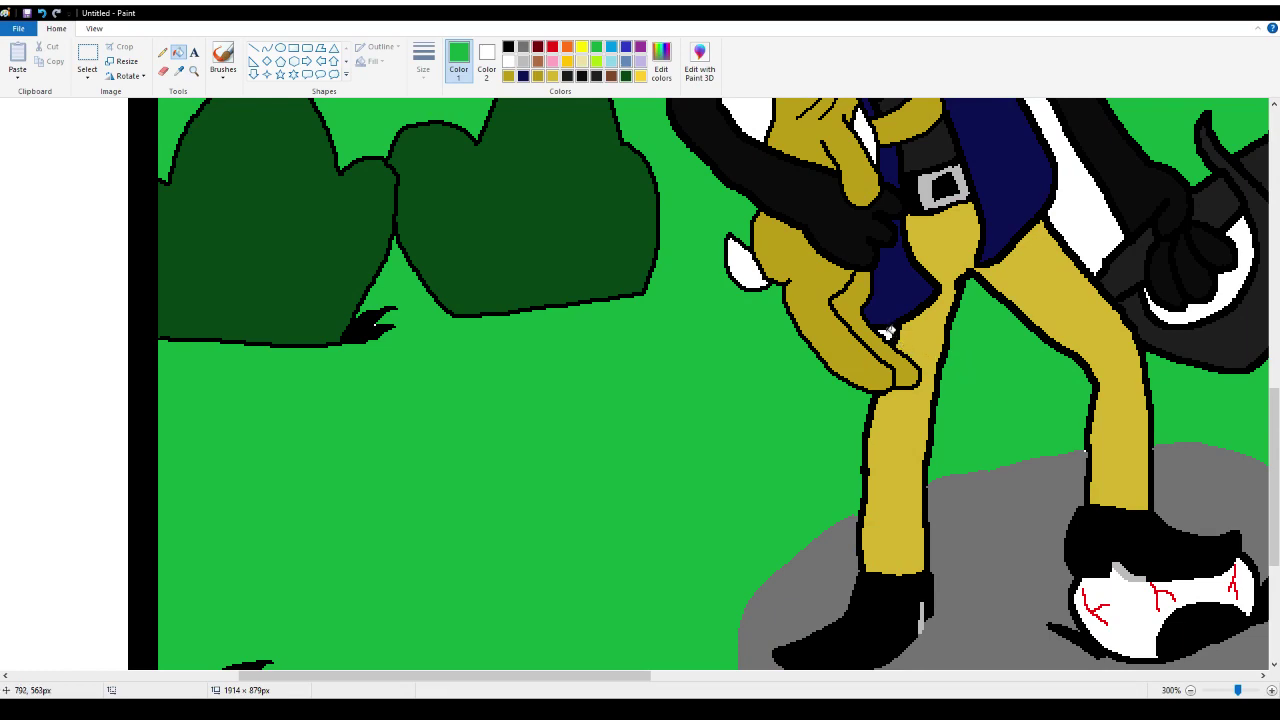
left_click(1090, 218)
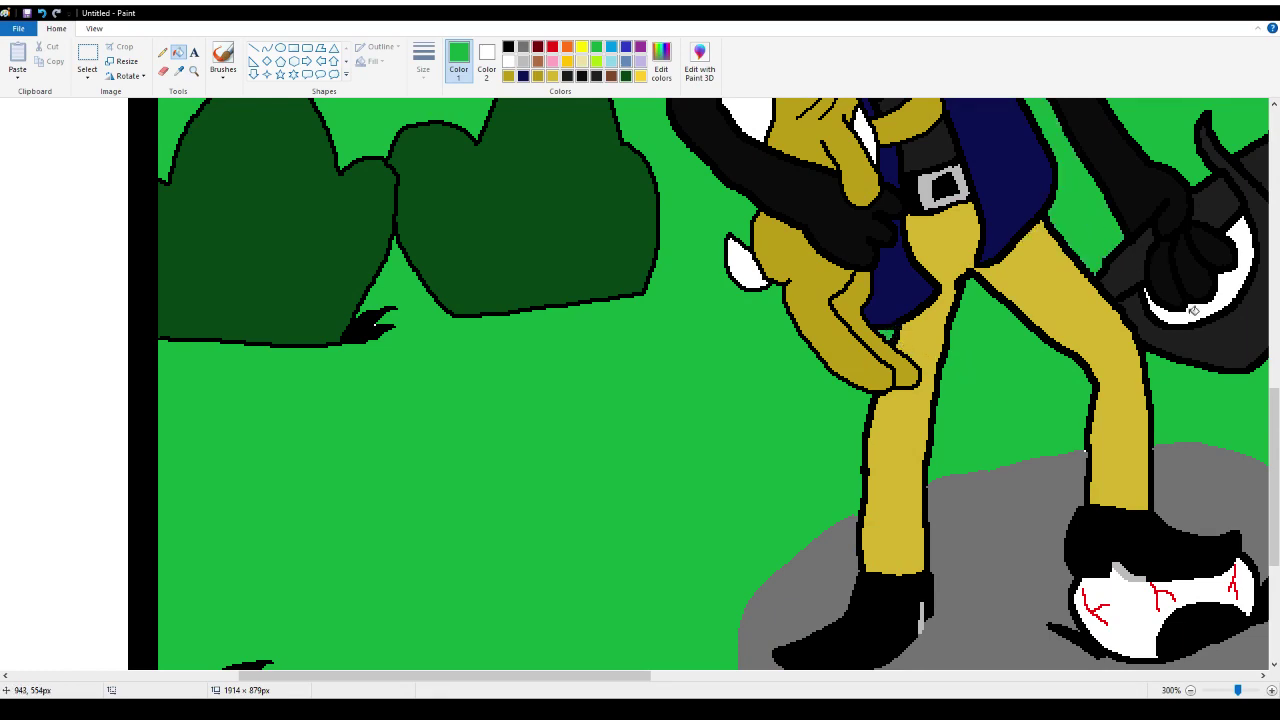
left_click(1192, 308)
scroll(1072, 278, "up", 2)
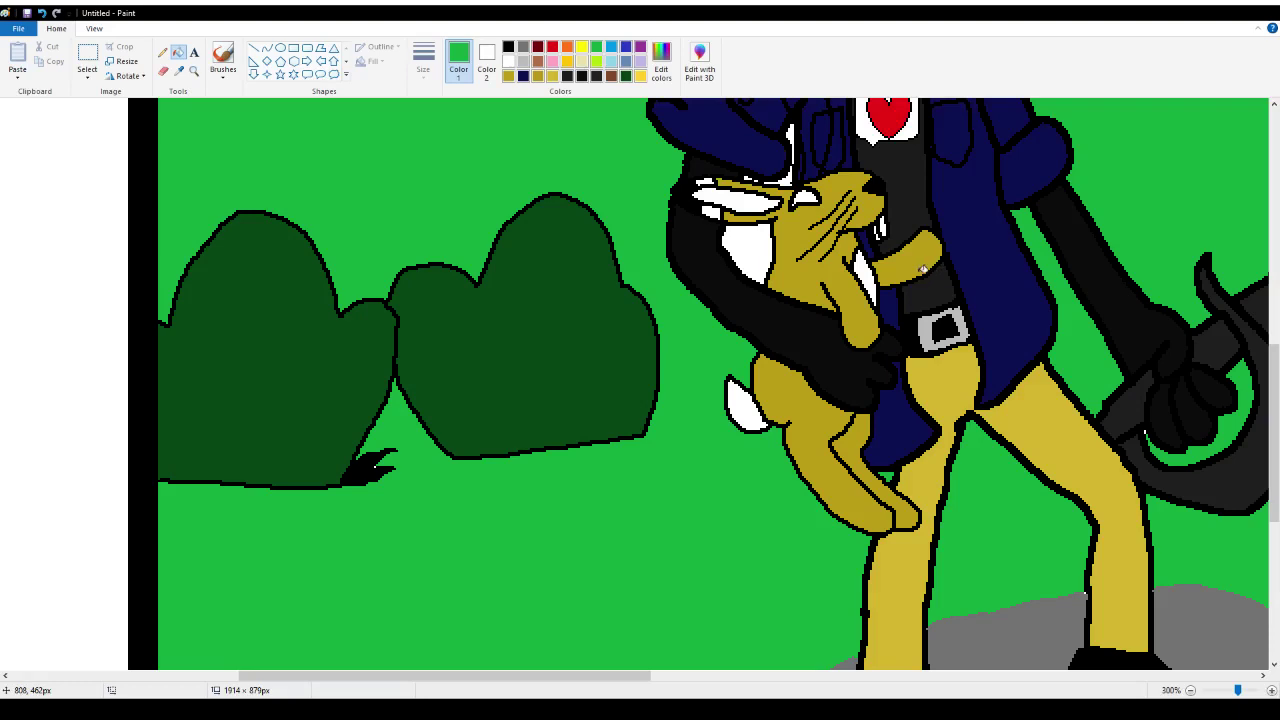
left_click(762, 258)
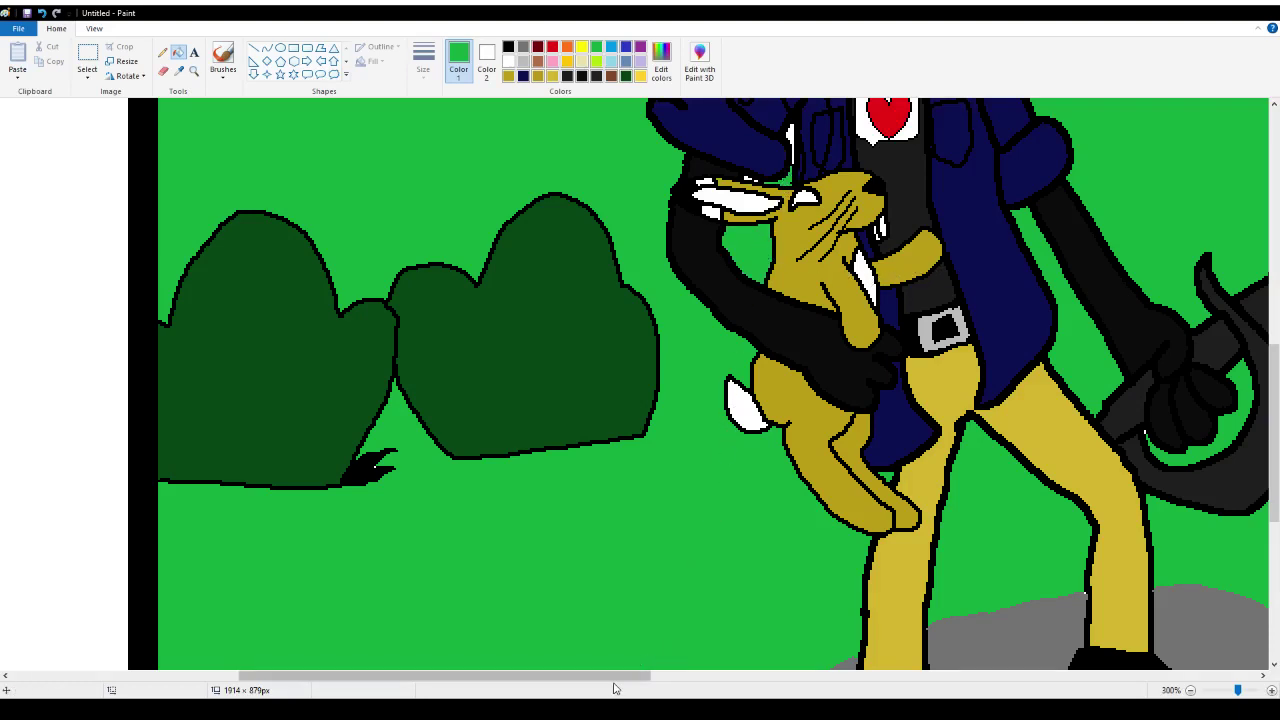
Mix a custom darker green and fill the grey shadow under the character's feet with it
left_click_drag(615, 684, 859, 595)
scroll(863, 592, "up", 1)
scroll(814, 586, "down", 3)
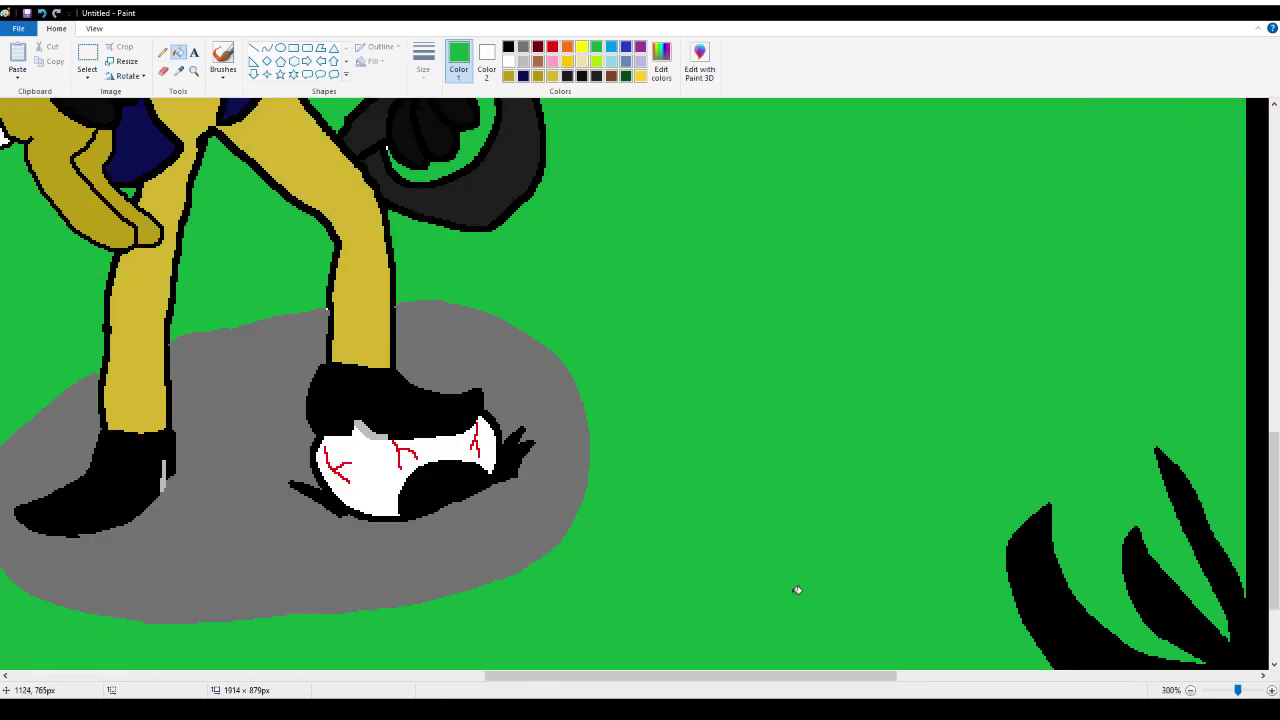
left_click_drag(843, 678, 732, 689)
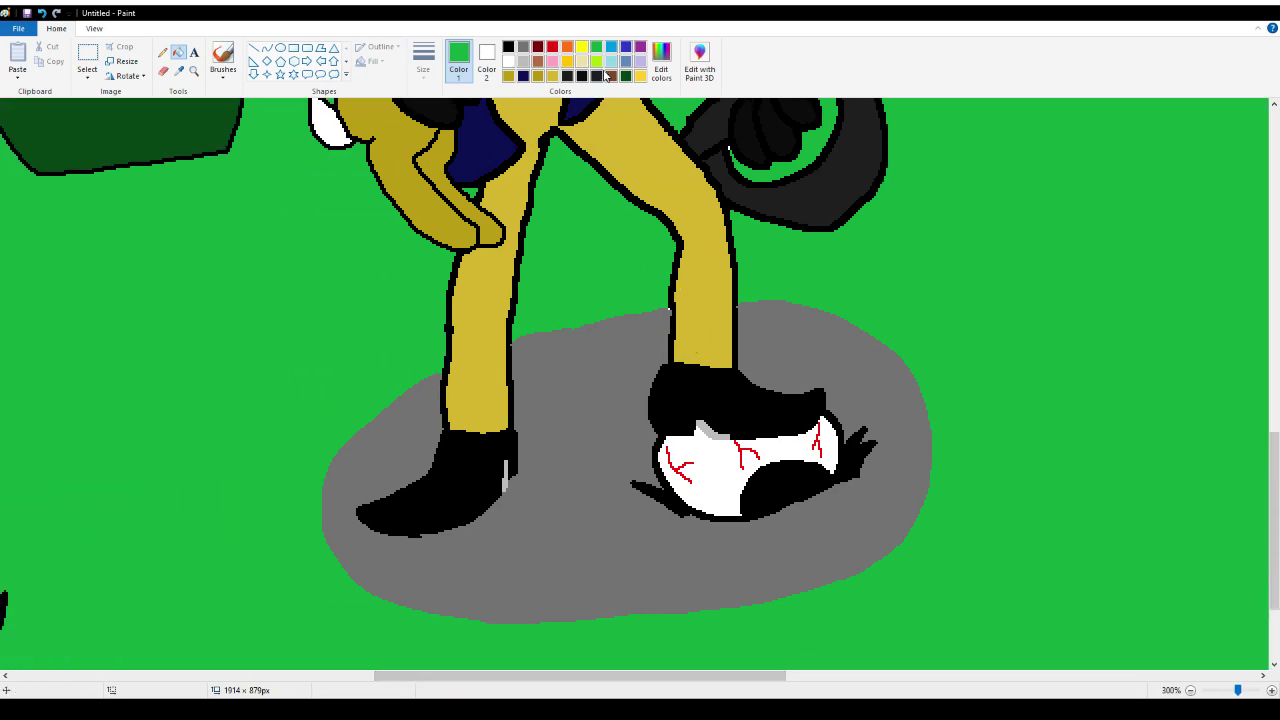
left_click(661, 62)
key("Return")
left_click(560, 442)
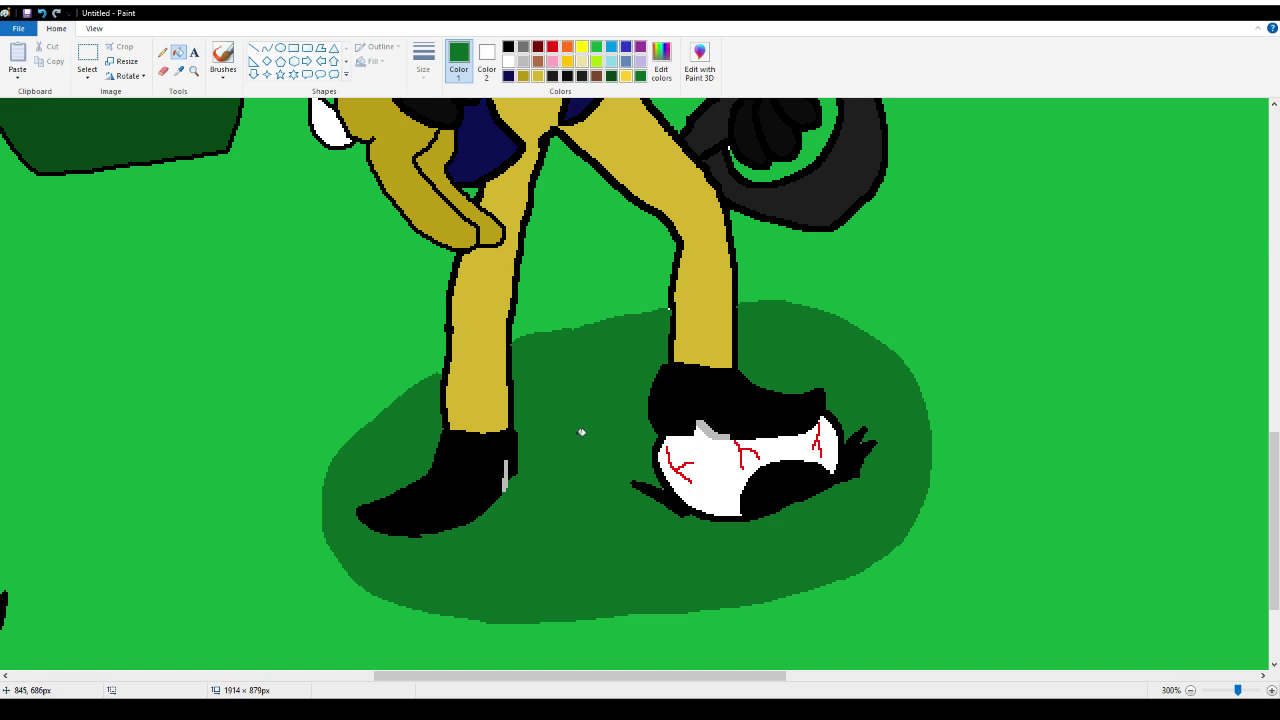
Fill the tiny white speck between the hand and the inner edge of the sword guard with green
scroll(1040, 514, "up", 3)
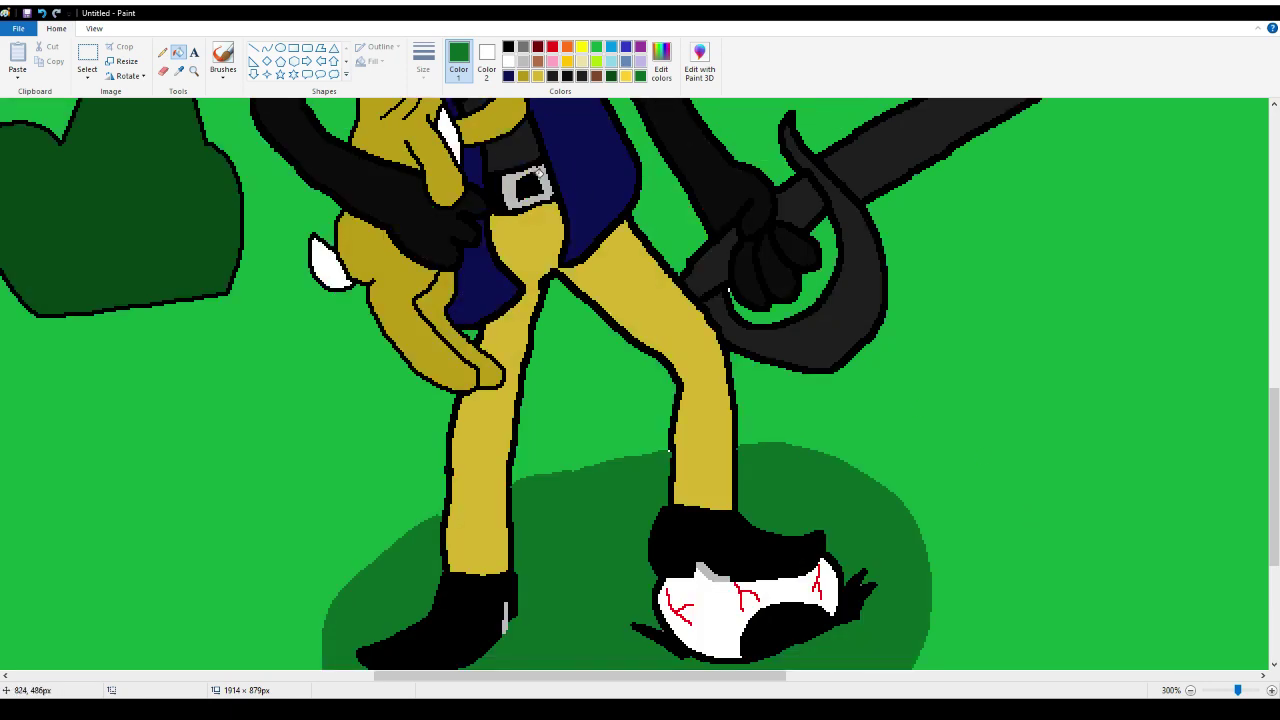
left_click(192, 76)
left_click(557, 237)
left_click(503, 314)
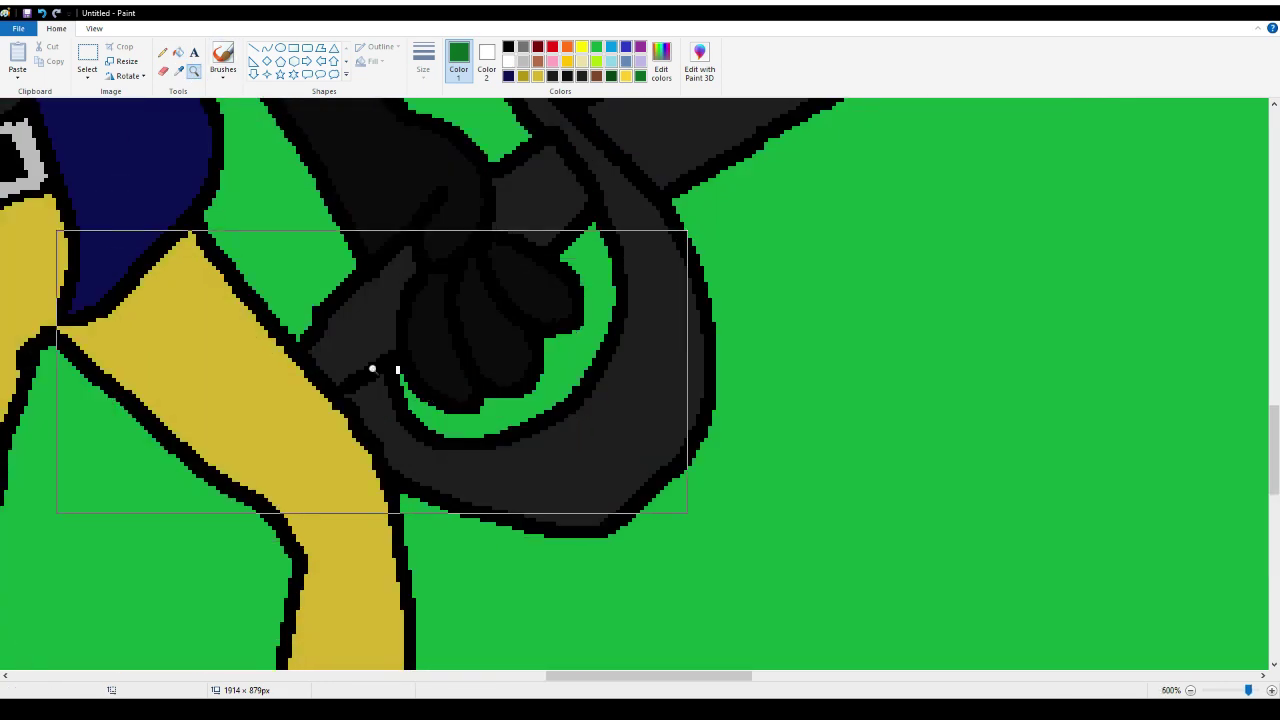
scroll(372, 369, "down", 4)
left_click(320, 215)
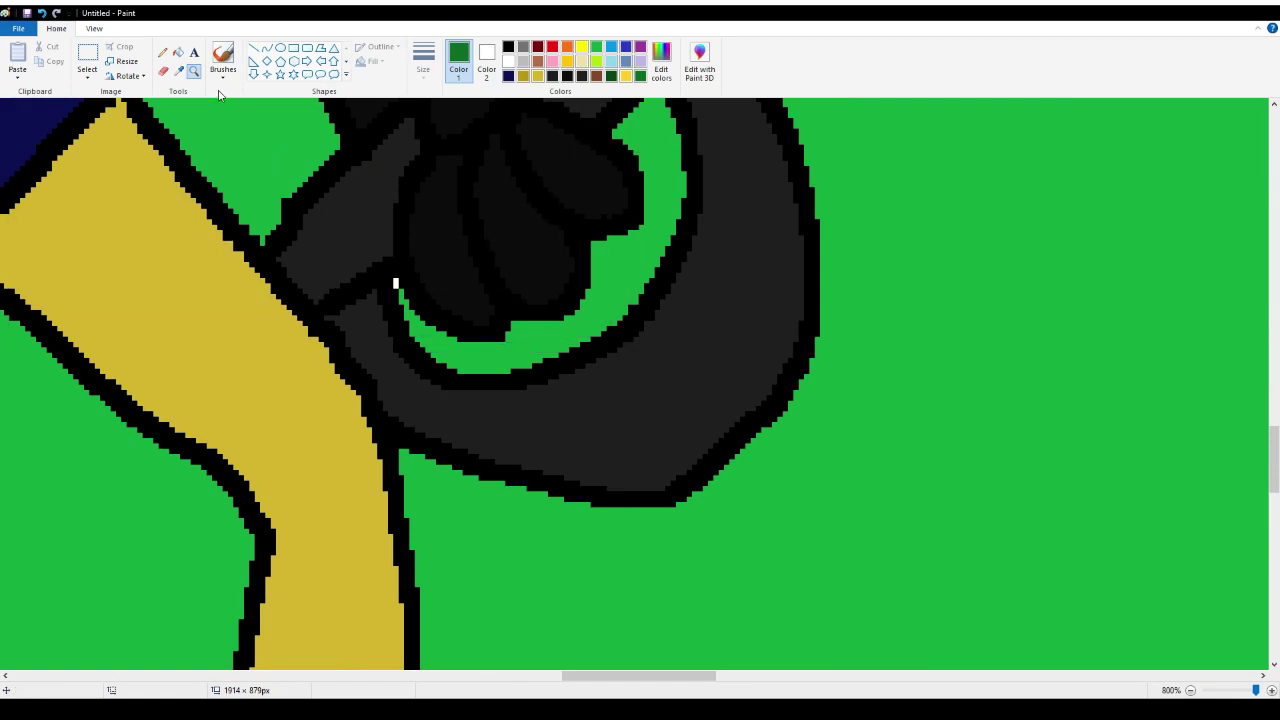
left_click(178, 52)
left_click(400, 318)
Try the darker green in the small white gaps above the rabbit's ear and beside the rolled sleeve
scroll(391, 343, "down", 10)
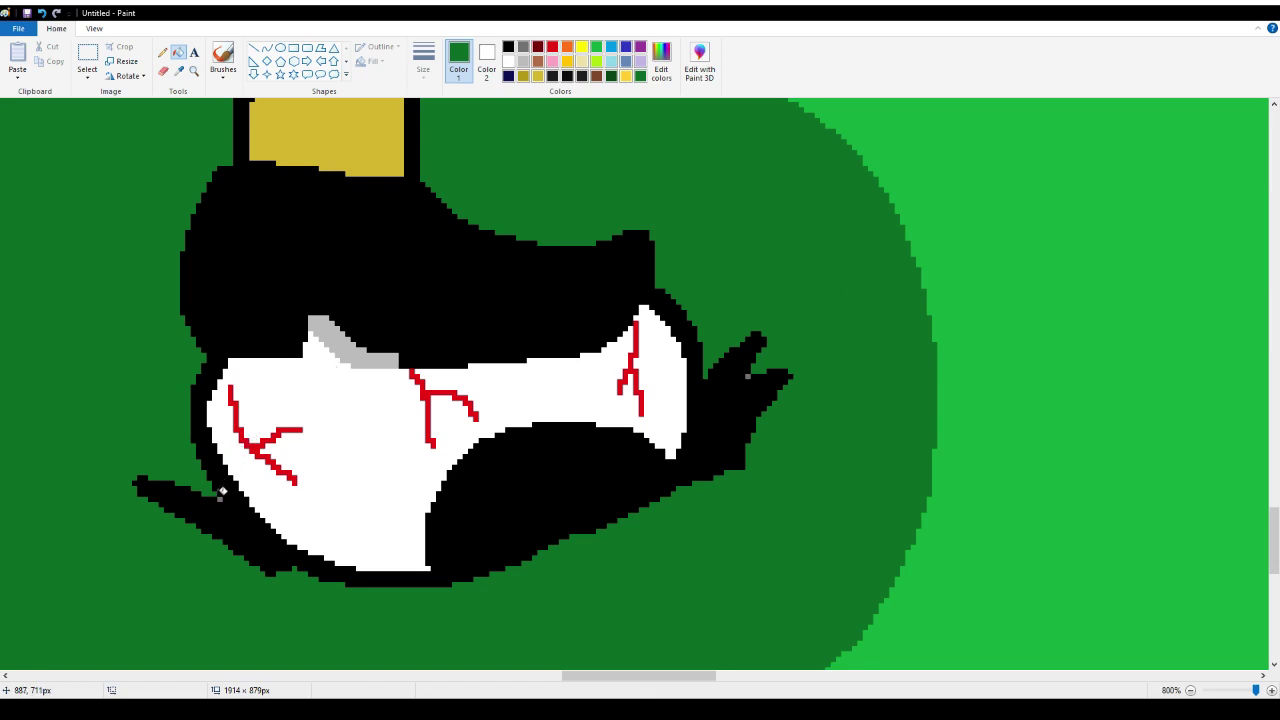
scroll(578, 368, "up", 15)
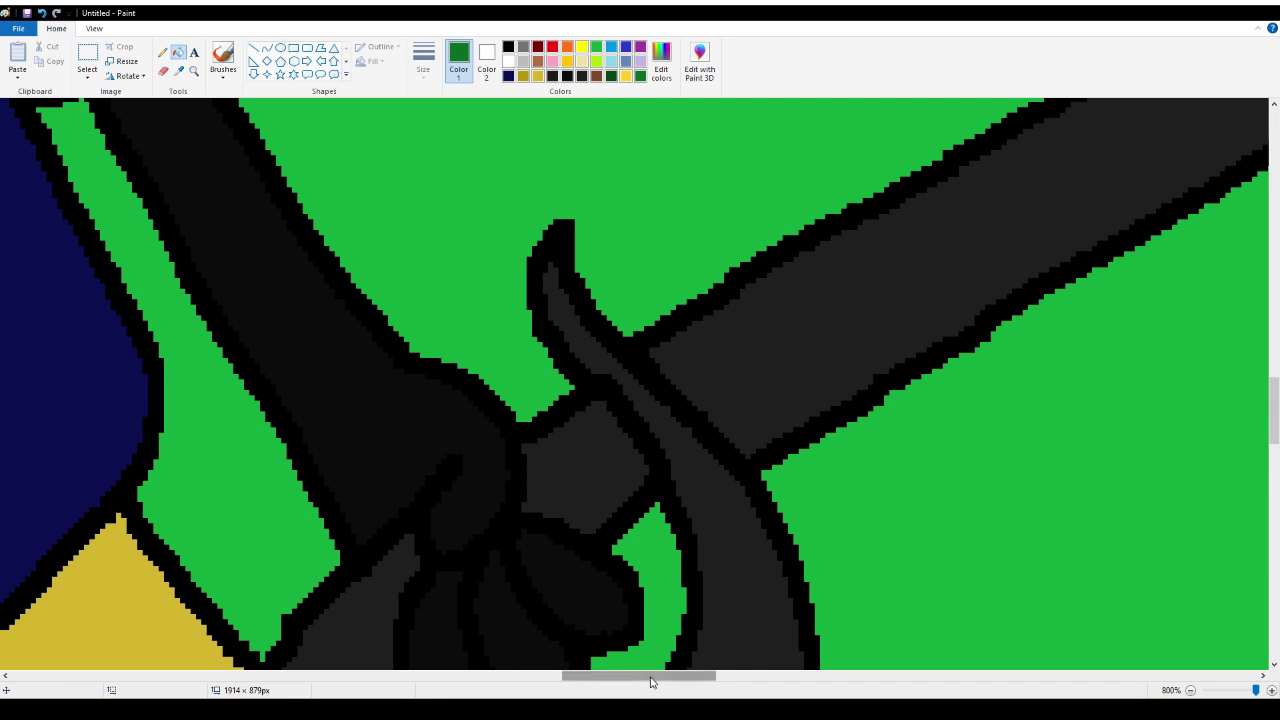
left_click_drag(650, 676, 531, 676)
scroll(531, 637, "up", 5)
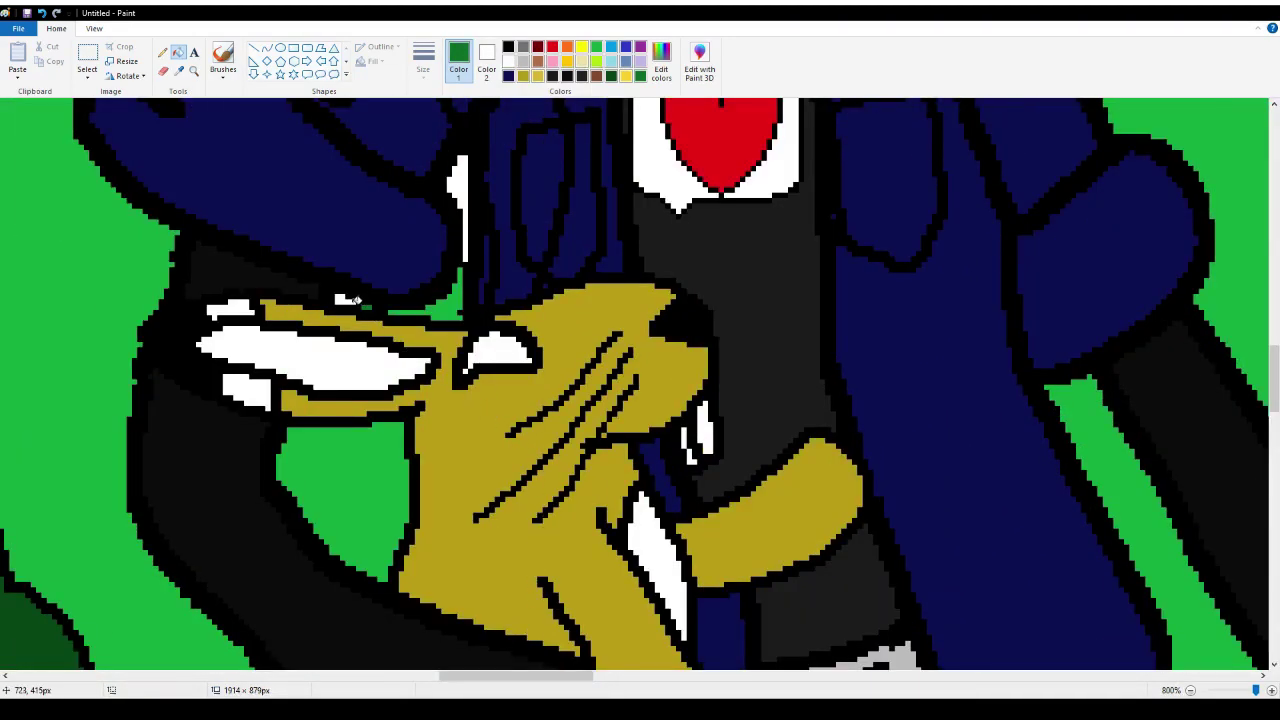
left_click(355, 300)
left_click(463, 178)
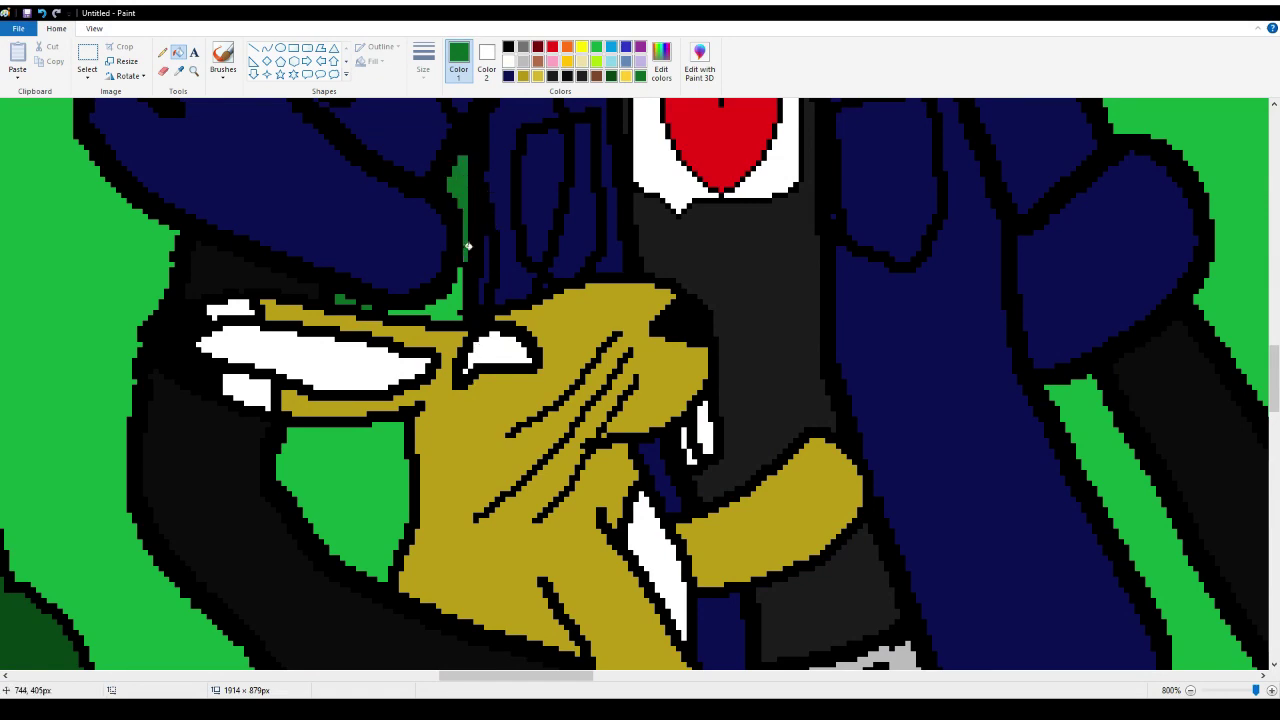
Sample the bright green of the ground and refill the small gaps beside the sleeve and above the rabbit's ear
left_click(178, 71)
left_click(72, 253)
left_click(466, 184)
left_click(345, 299)
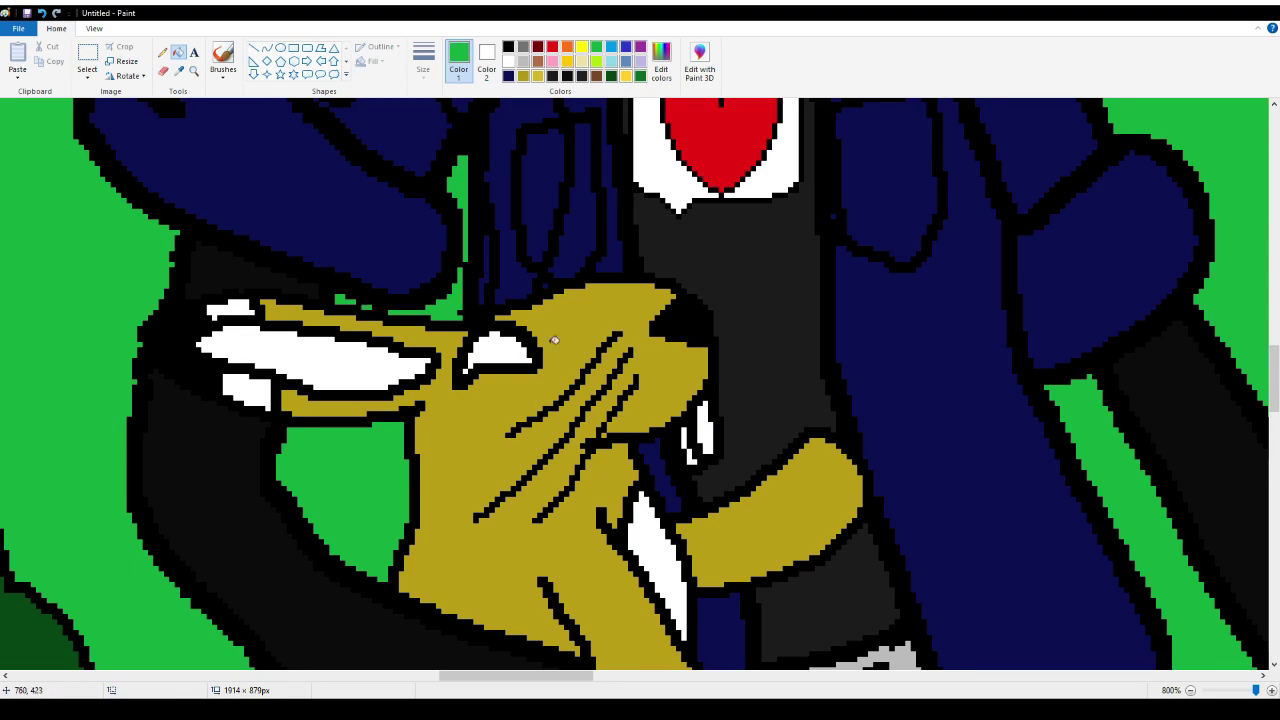
Check the areas around the rabbit, legs, sword guard and ground for remaining unfilled gaps
scroll(554, 340, "down", 5)
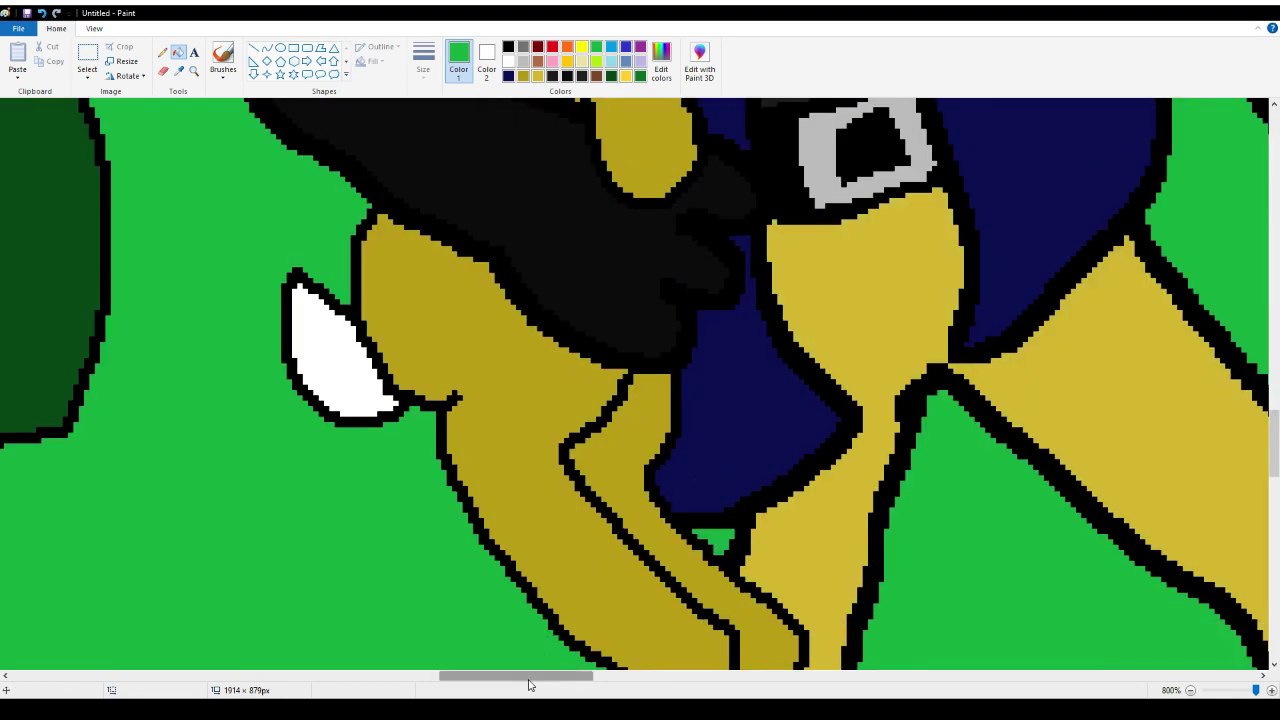
left_click_drag(530, 684, 617, 651)
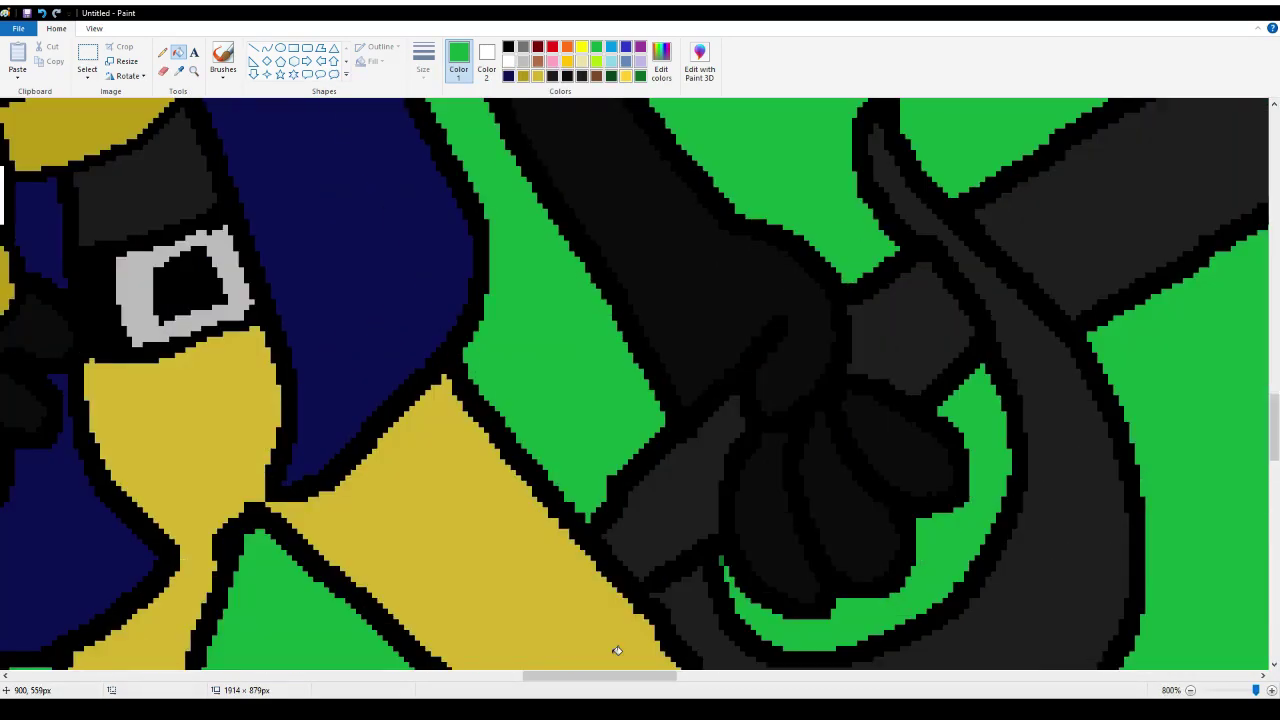
scroll(615, 645, "down", 4)
scroll(614, 643, "up", 1)
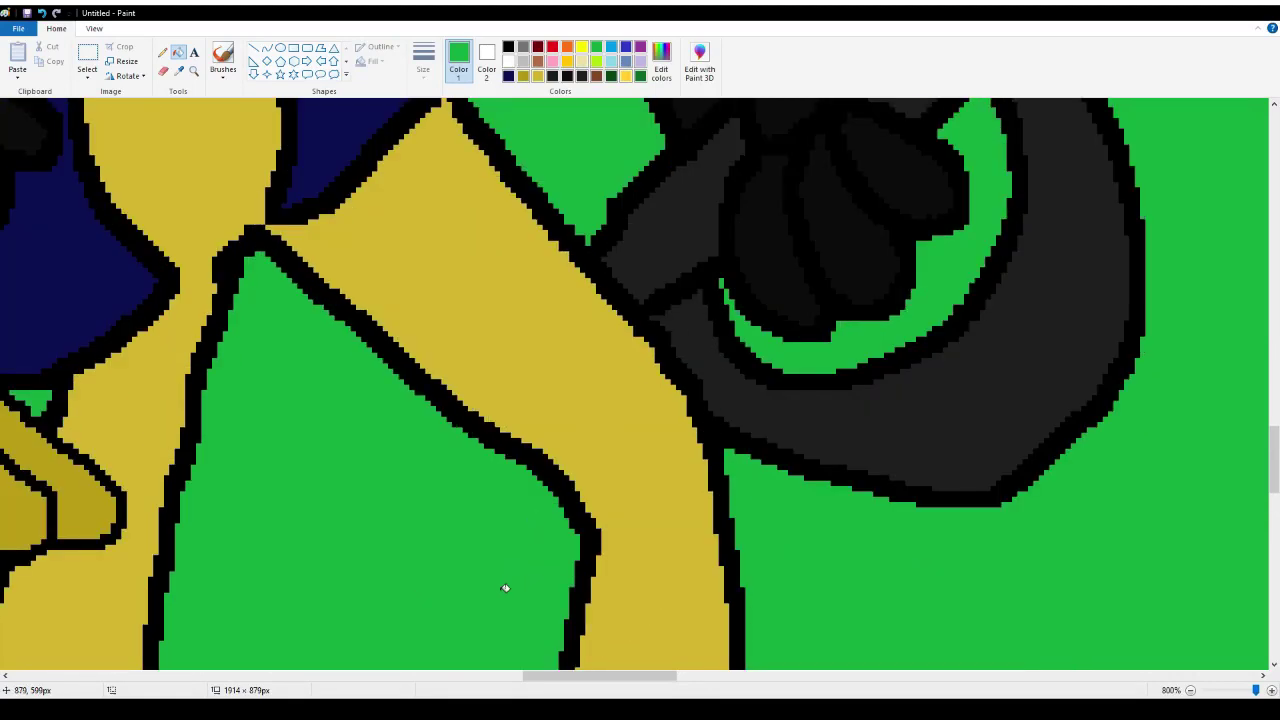
left_click(193, 70)
right_click(377, 220)
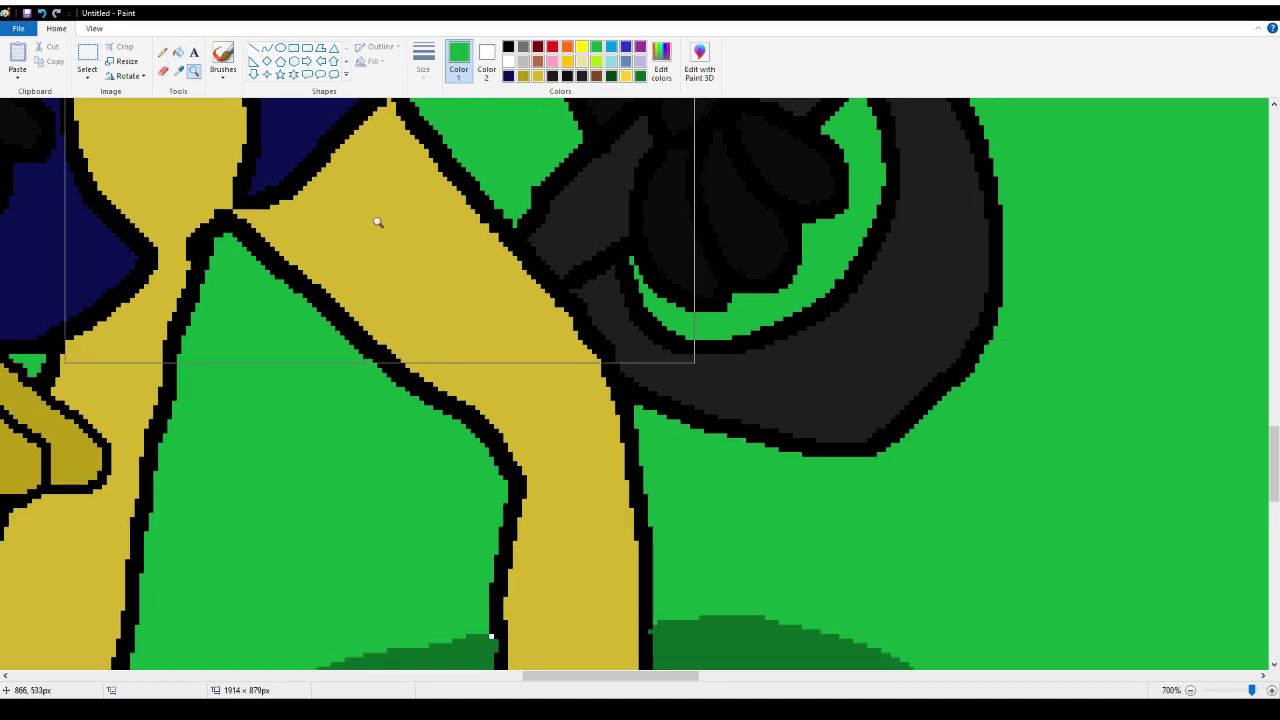
right_click(409, 200)
right_click(432, 198)
right_click(440, 205)
left_click(462, 232)
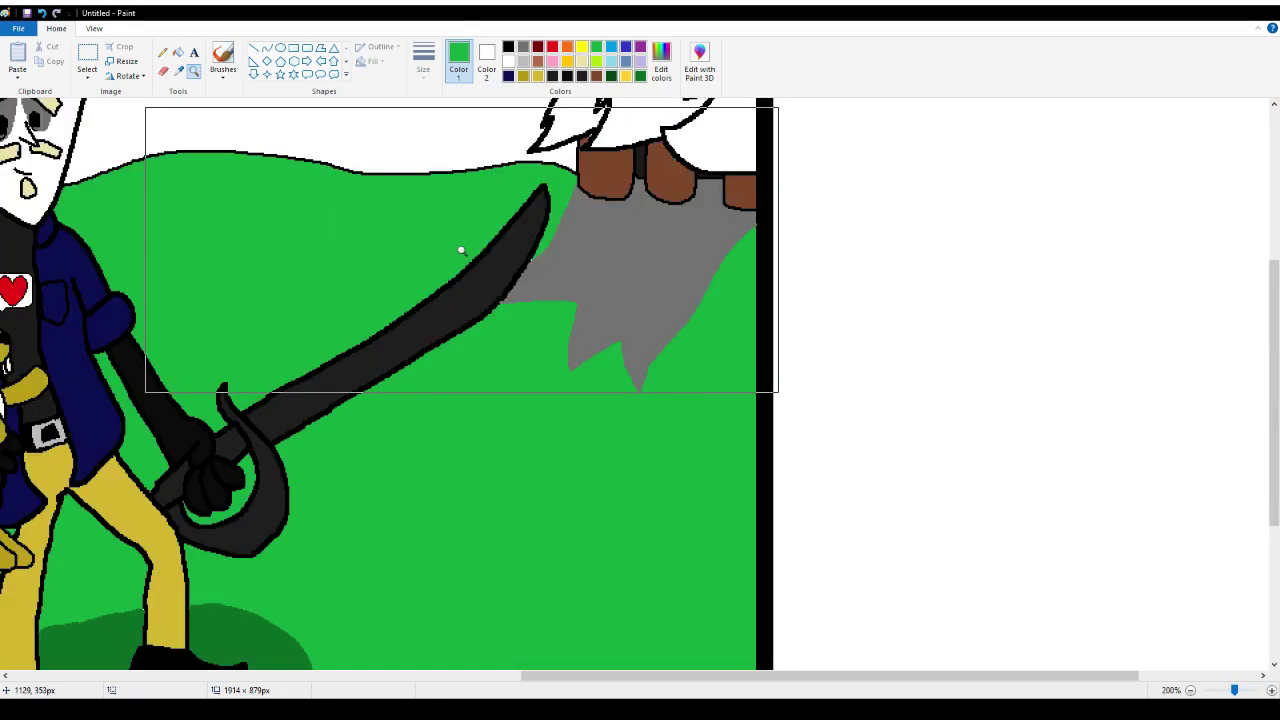
Draw a black pencil outline of a log with a jagged end on the ground below the tree shadow, adding a curved line for its end face
left_click(525, 500)
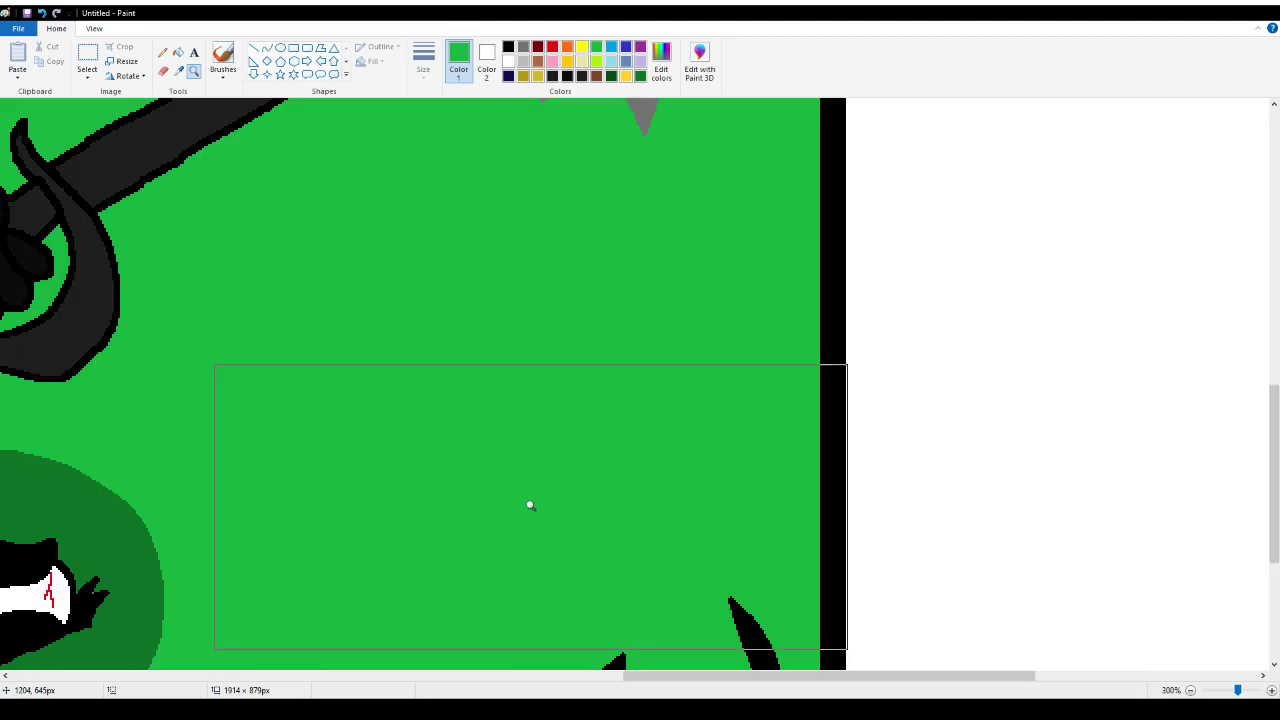
left_click(507, 255)
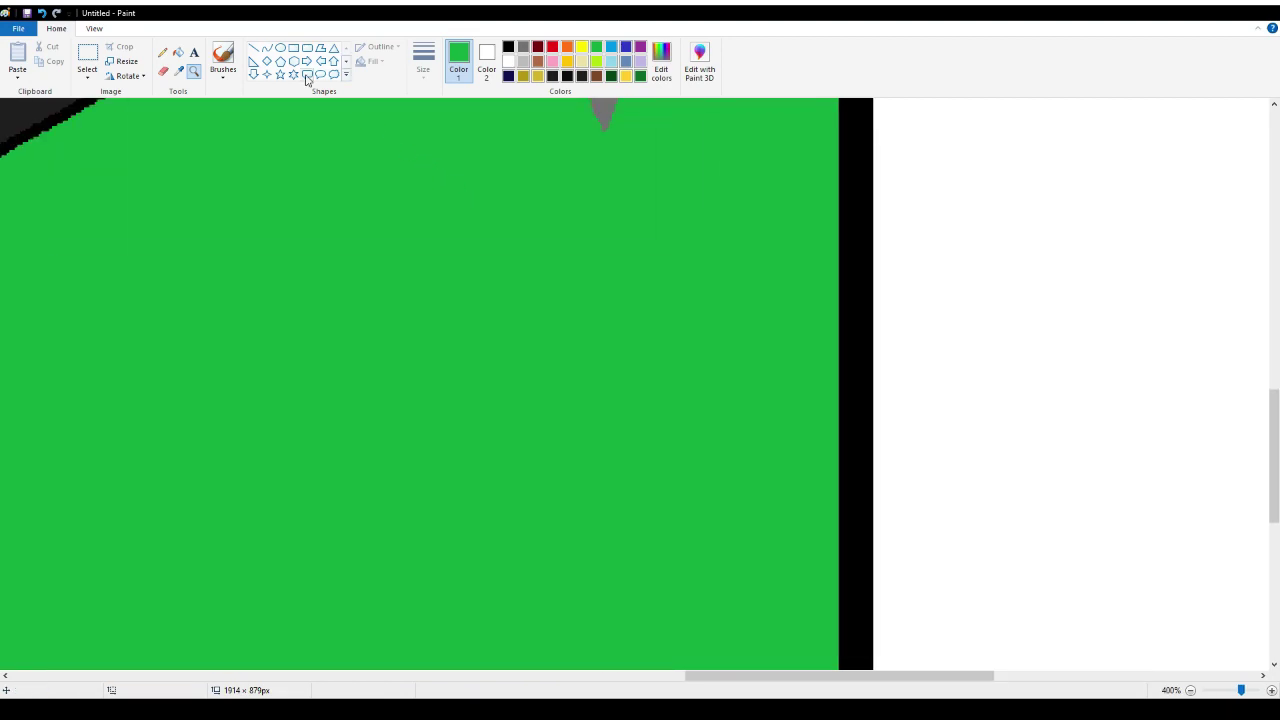
left_click(164, 54)
scroll(336, 249, "up", 3)
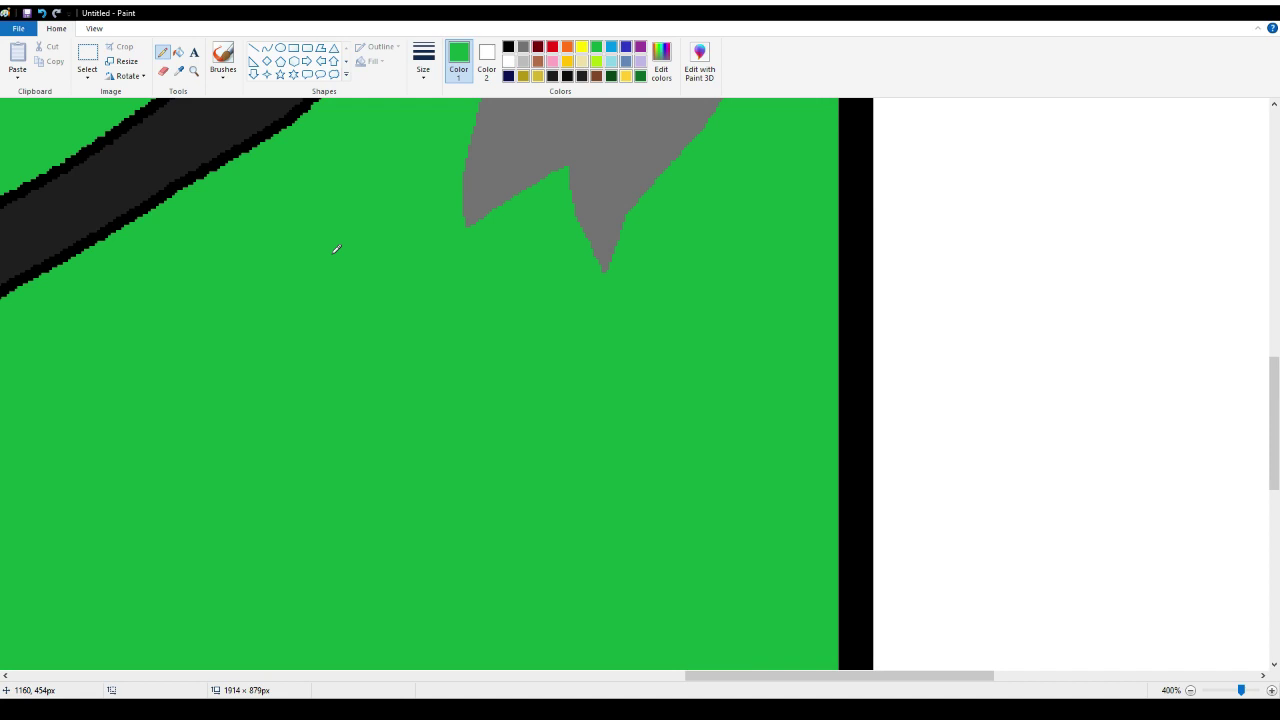
scroll(336, 249, "down", 3)
left_click(508, 46)
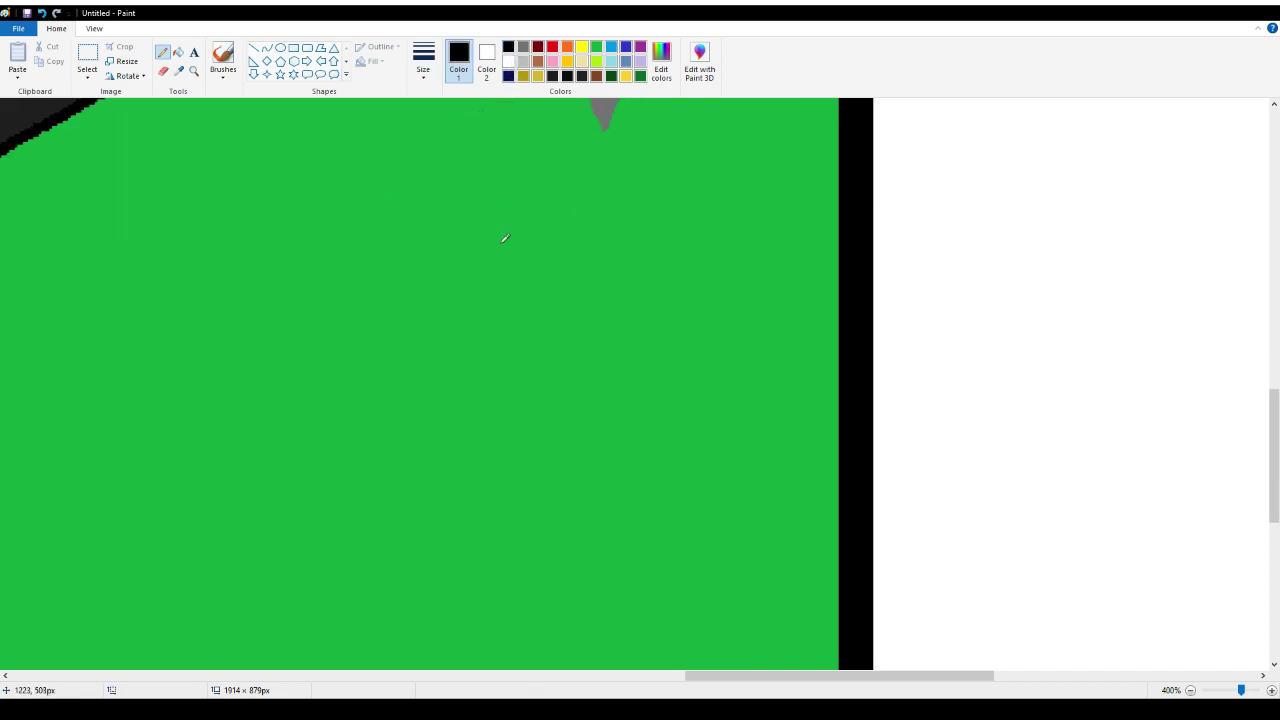
mouse_move(522, 283)
left_mouse_down()
mouse_move(478, 243)
mouse_move(416, 238)
mouse_move(390, 276)
mouse_move(385, 350)
mouse_move(401, 401)
mouse_move(547, 389)
left_mouse_up()
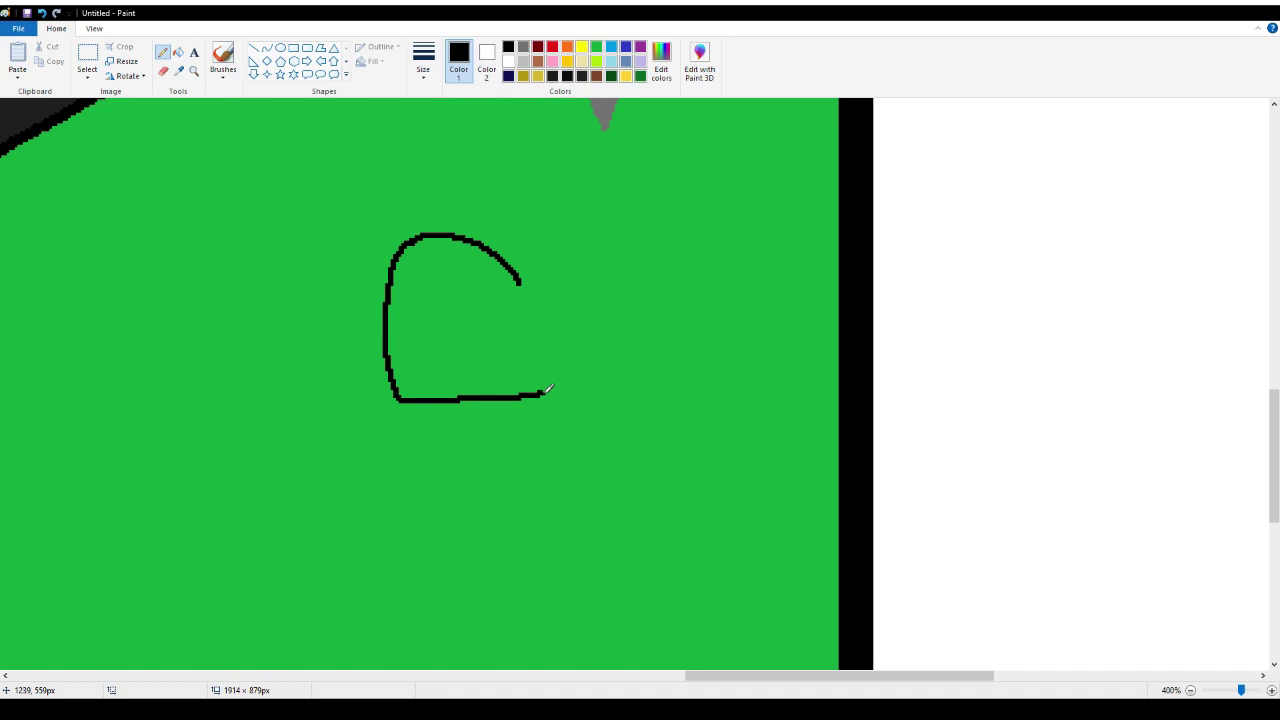
mouse_move(521, 280)
left_mouse_down()
mouse_move(557, 317)
mouse_move(547, 308)
mouse_move(615, 319)
mouse_move(588, 336)
mouse_move(615, 356)
mouse_move(589, 364)
mouse_move(610, 383)
mouse_move(548, 390)
left_mouse_up()
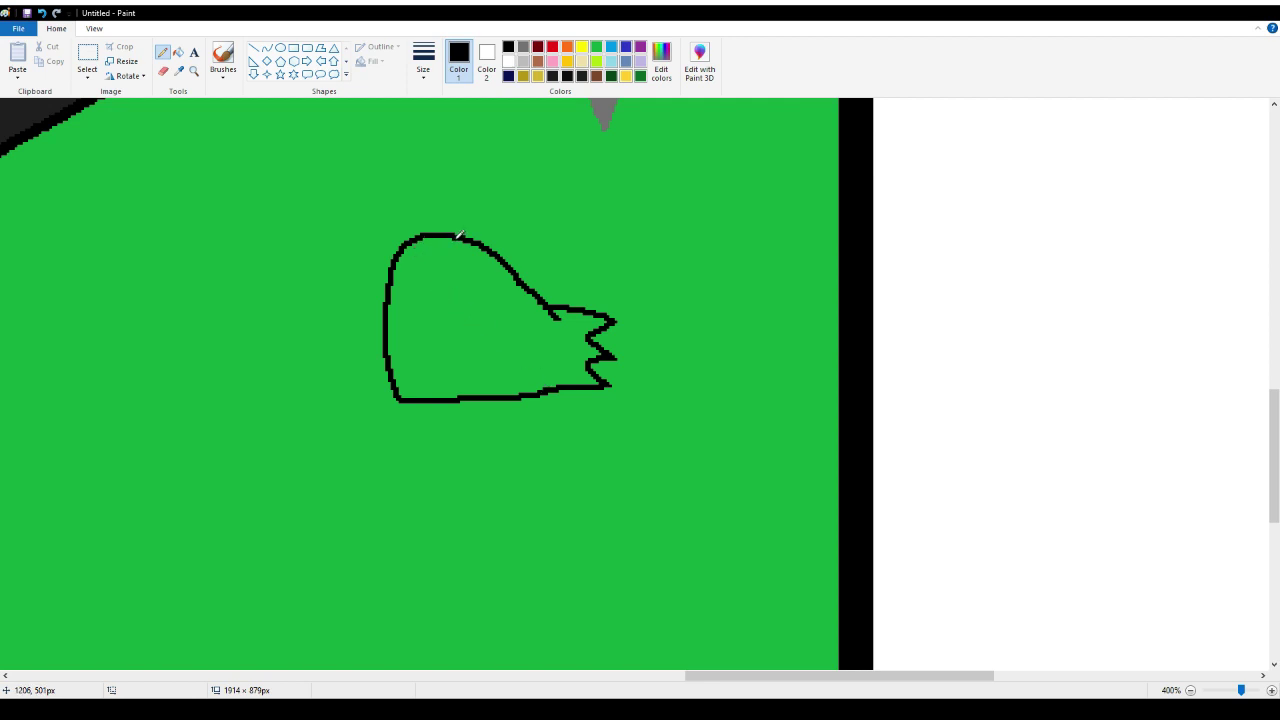
mouse_move(456, 236)
left_mouse_down()
mouse_move(468, 316)
mouse_move(432, 395)
left_mouse_up()
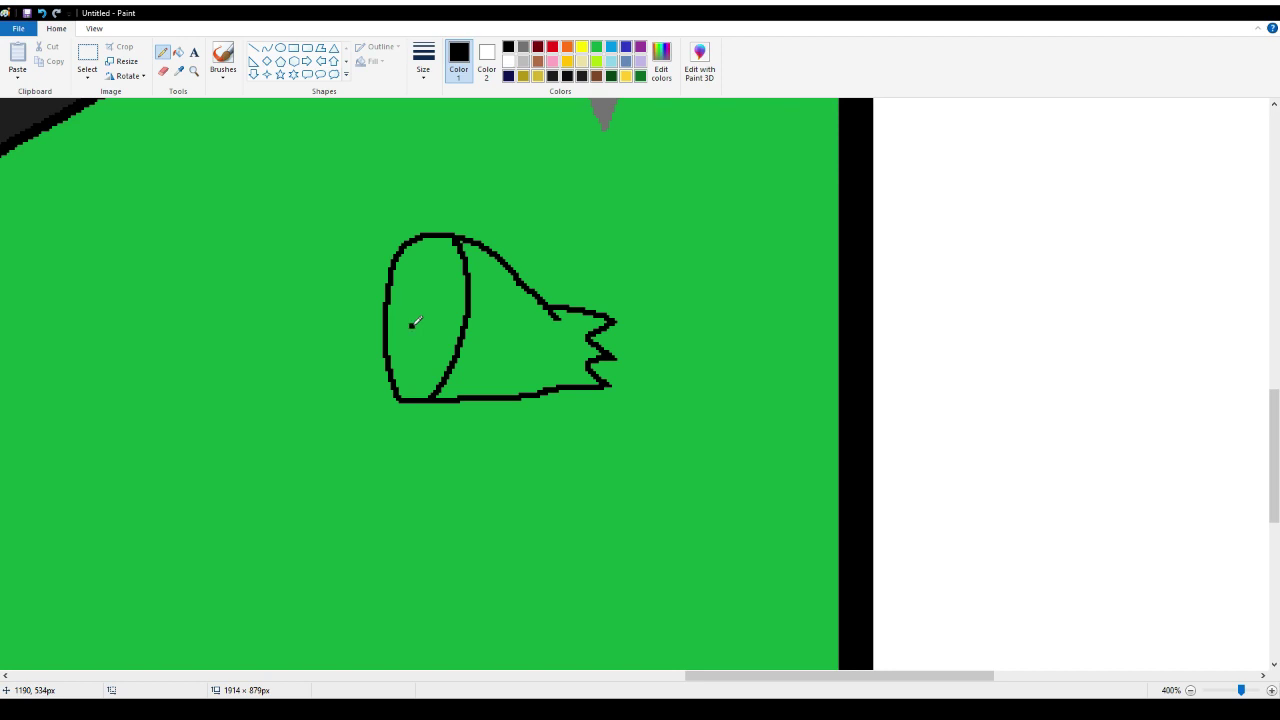
Draw two small bone marks on the ham's cut face and outline a two-lobed bone protruding from its jagged end in black
mouse_move(412, 325)
left_mouse_down()
mouse_move(412, 302)
mouse_move(416, 337)
left_mouse_up()
mouse_move(423, 290)
left_mouse_down()
mouse_move(434, 272)
mouse_move(438, 298)
left_mouse_up()
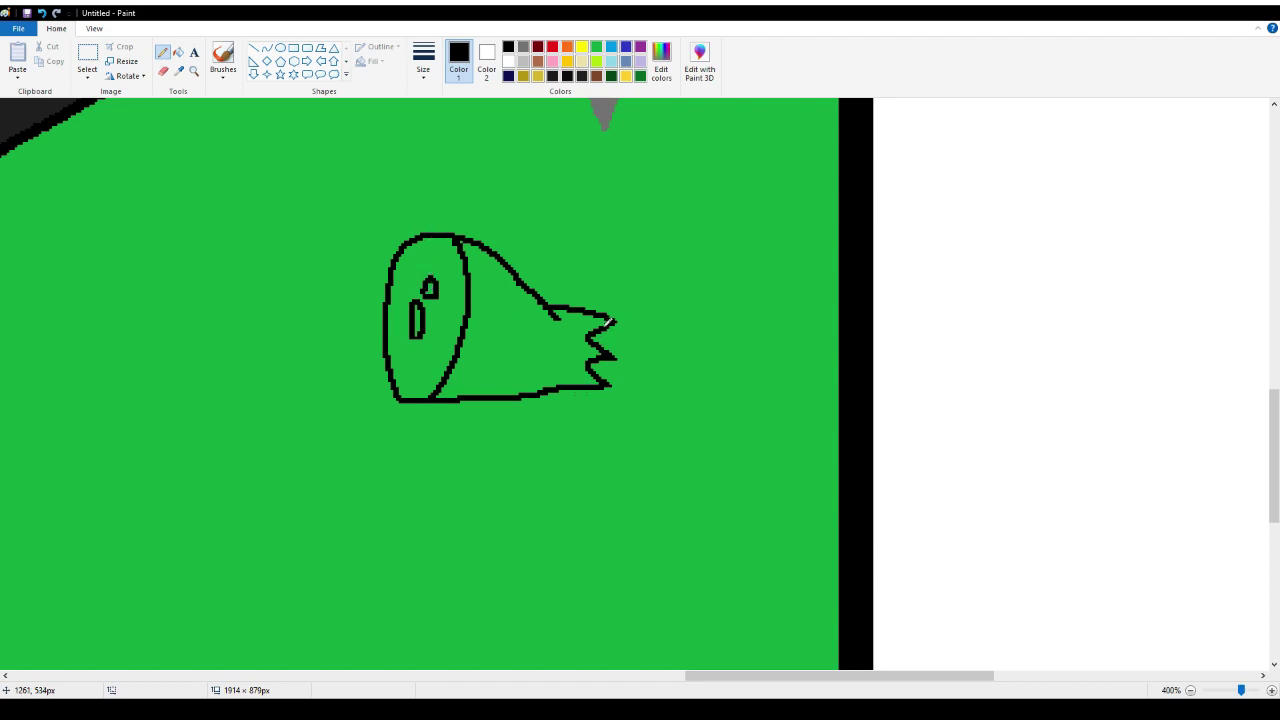
mouse_move(612, 323)
left_mouse_down()
mouse_move(660, 326)
mouse_move(678, 310)
mouse_move(694, 340)
mouse_move(676, 351)
left_mouse_up()
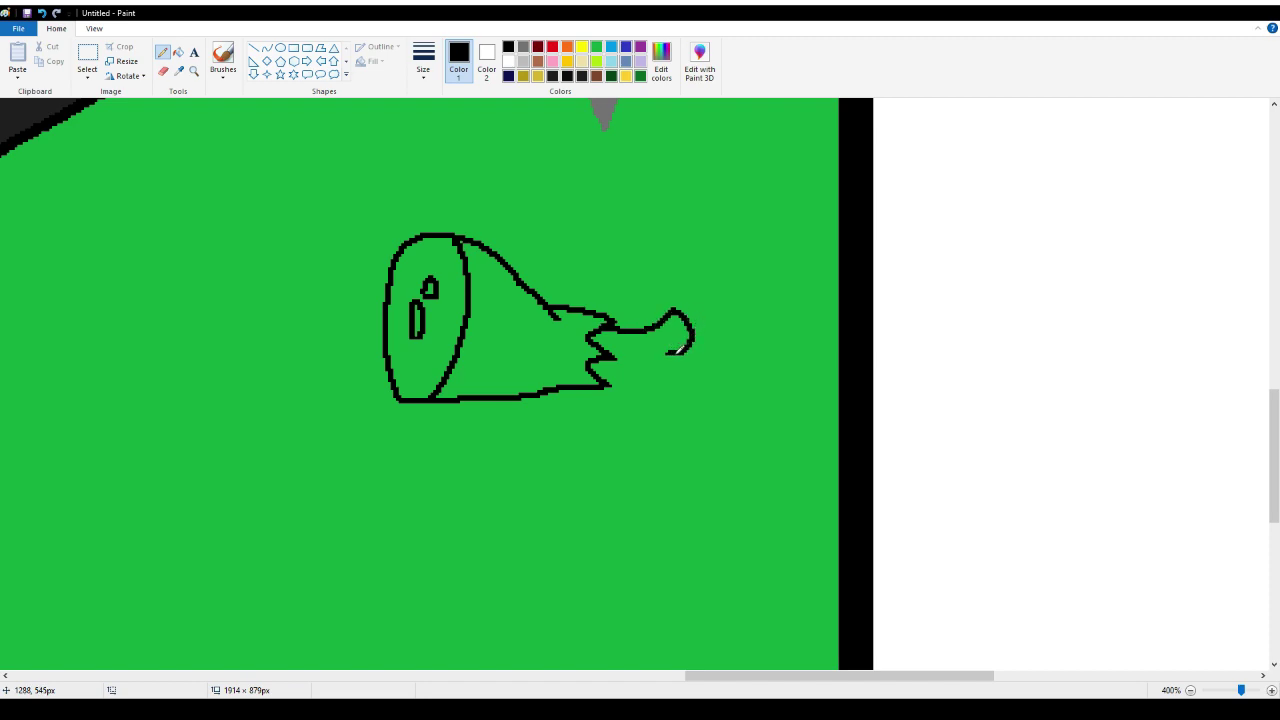
mouse_move(690, 350)
left_mouse_down()
mouse_move(692, 382)
mouse_move(660, 390)
mouse_move(650, 372)
mouse_move(607, 385)
left_mouse_up()
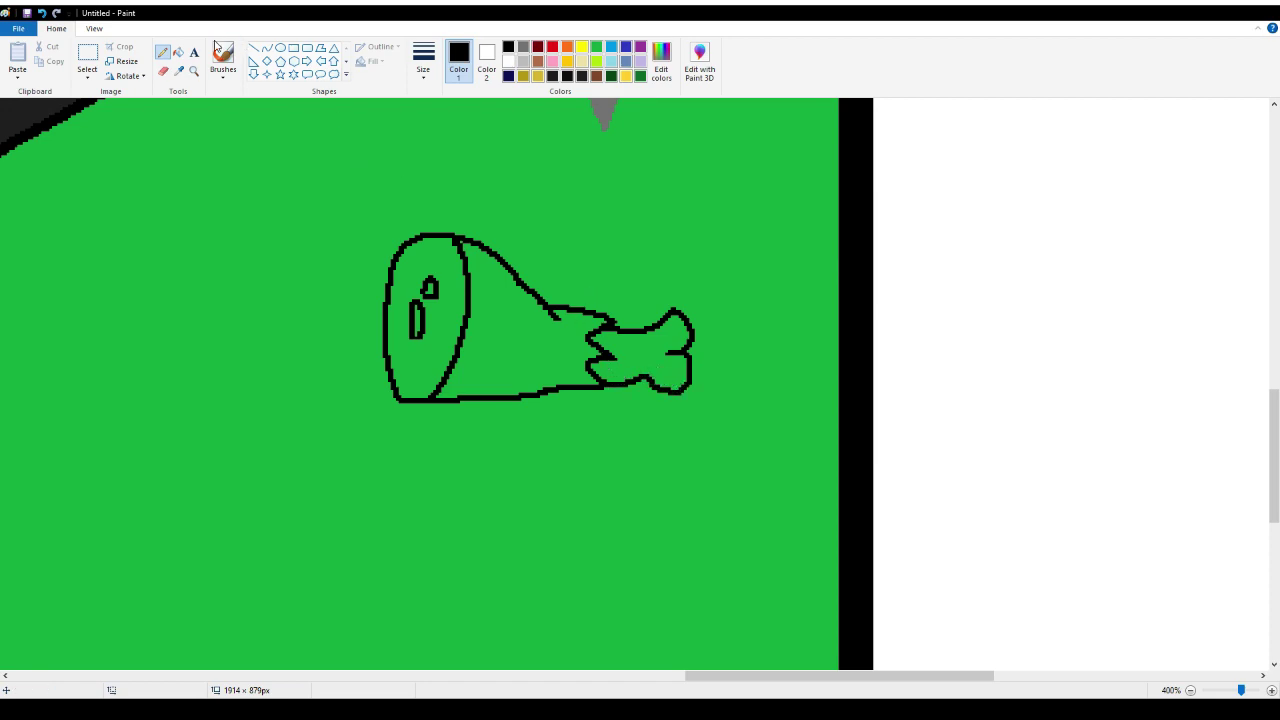
Fill the ham's cut face with pink and its meat body with a custom light brown
left_click(176, 57)
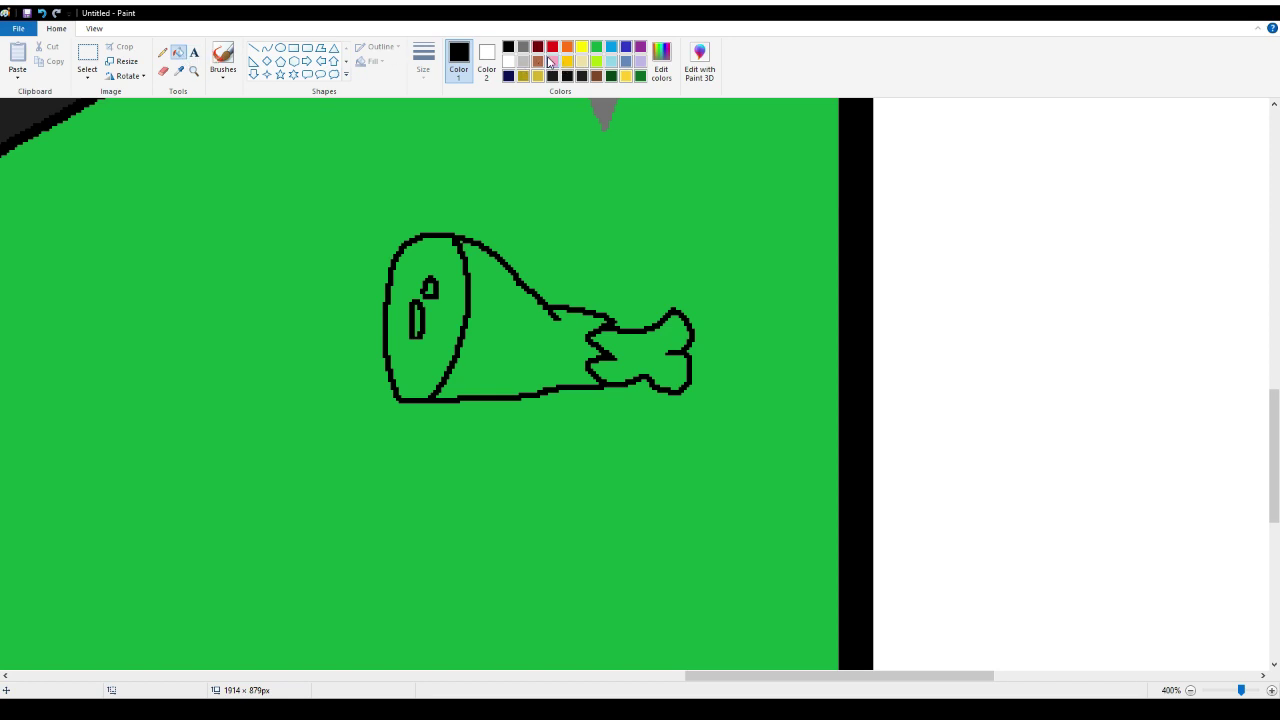
left_click(540, 62)
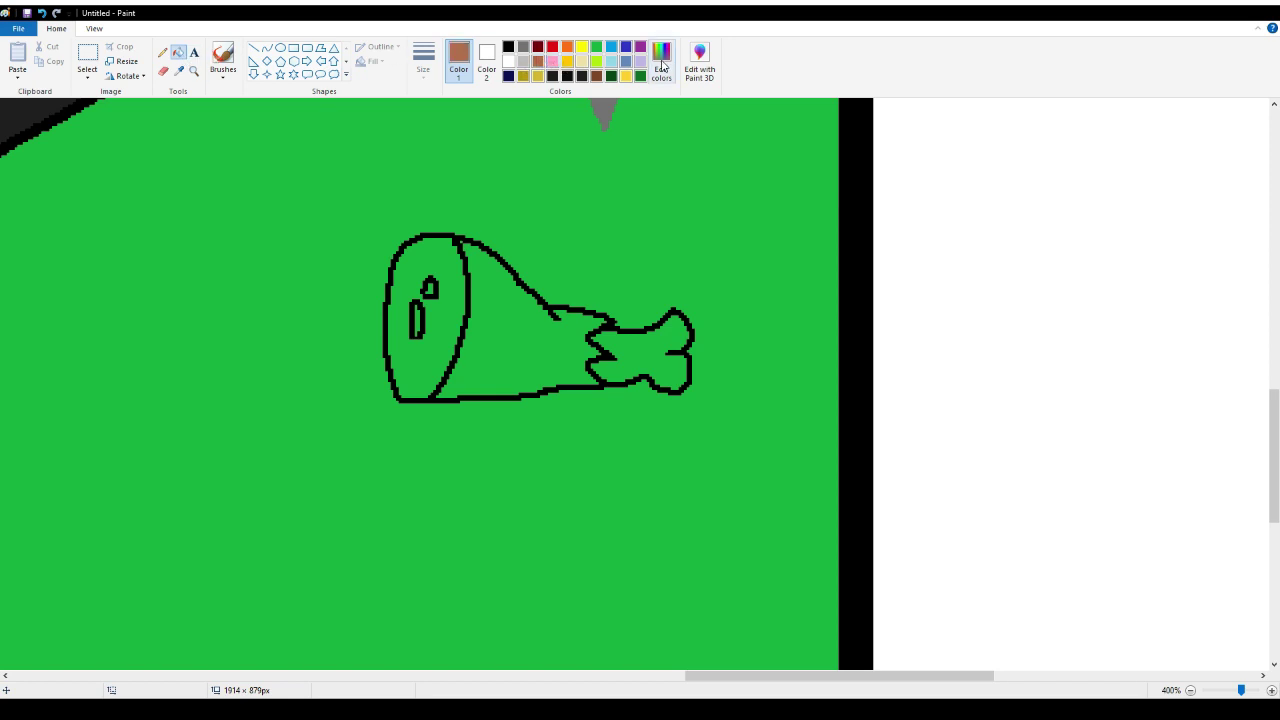
left_click(552, 61)
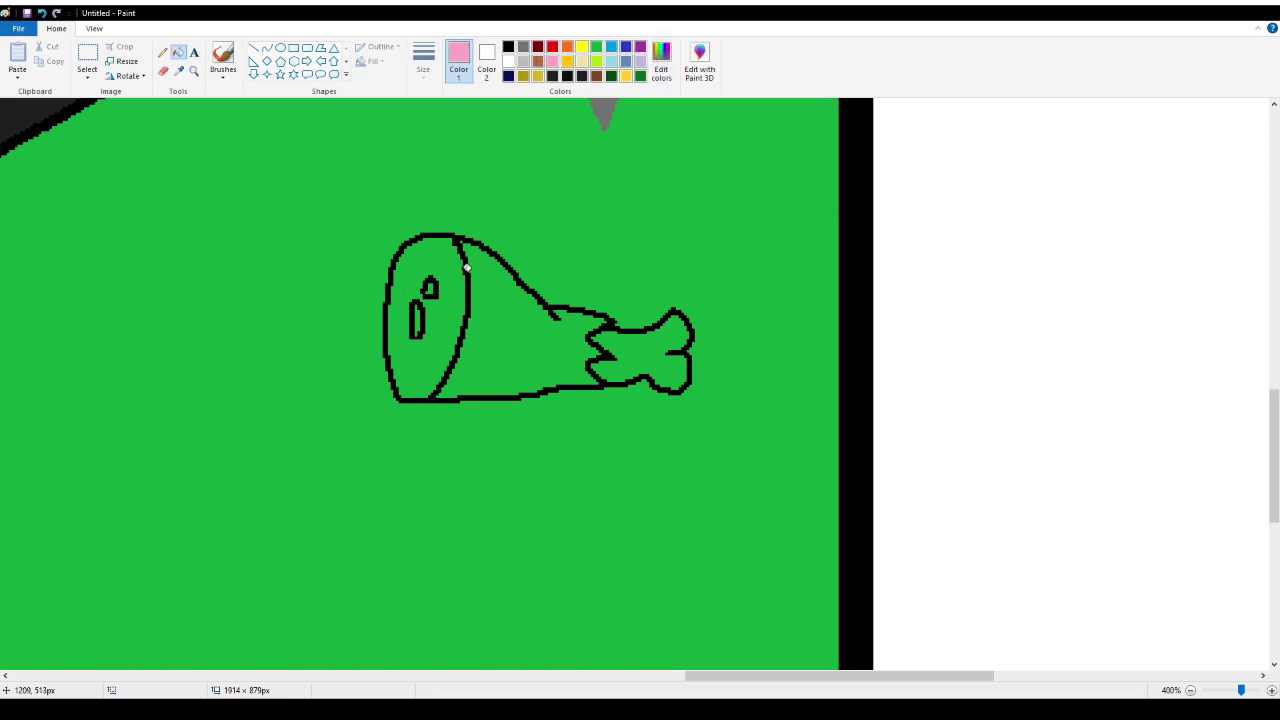
left_click(457, 280)
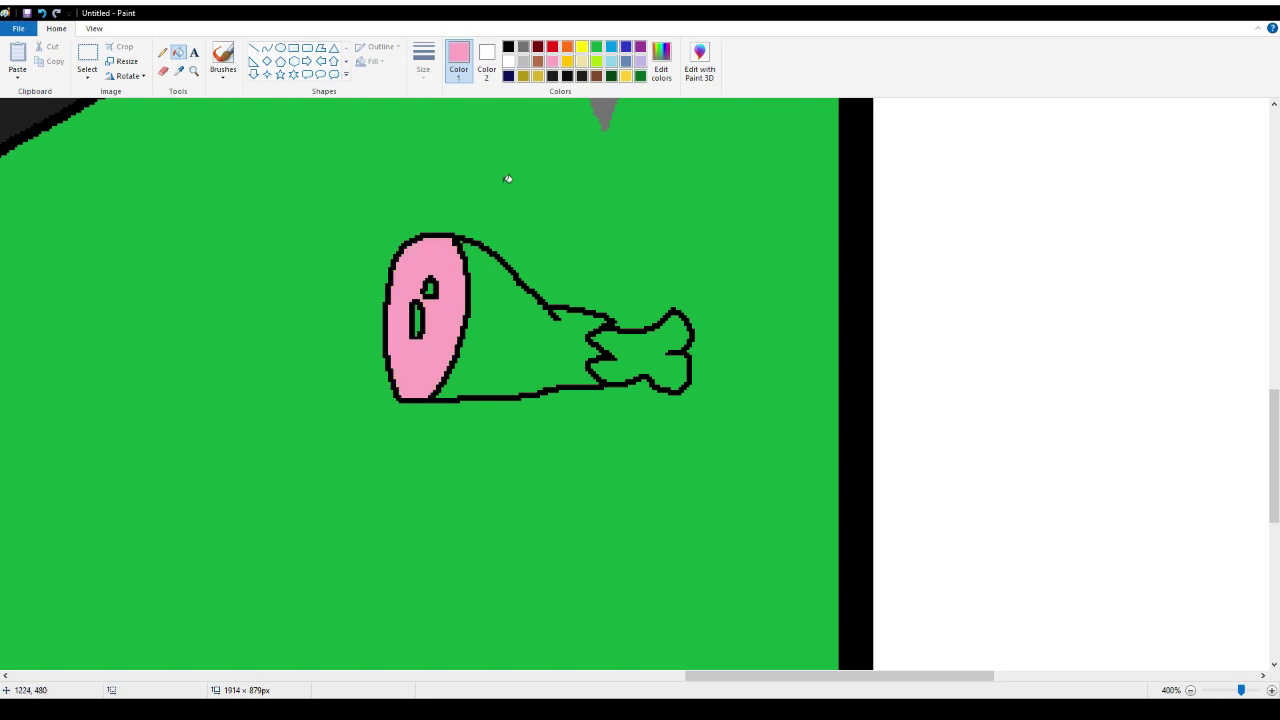
left_click(540, 62)
left_click(661, 50)
left_click(507, 340)
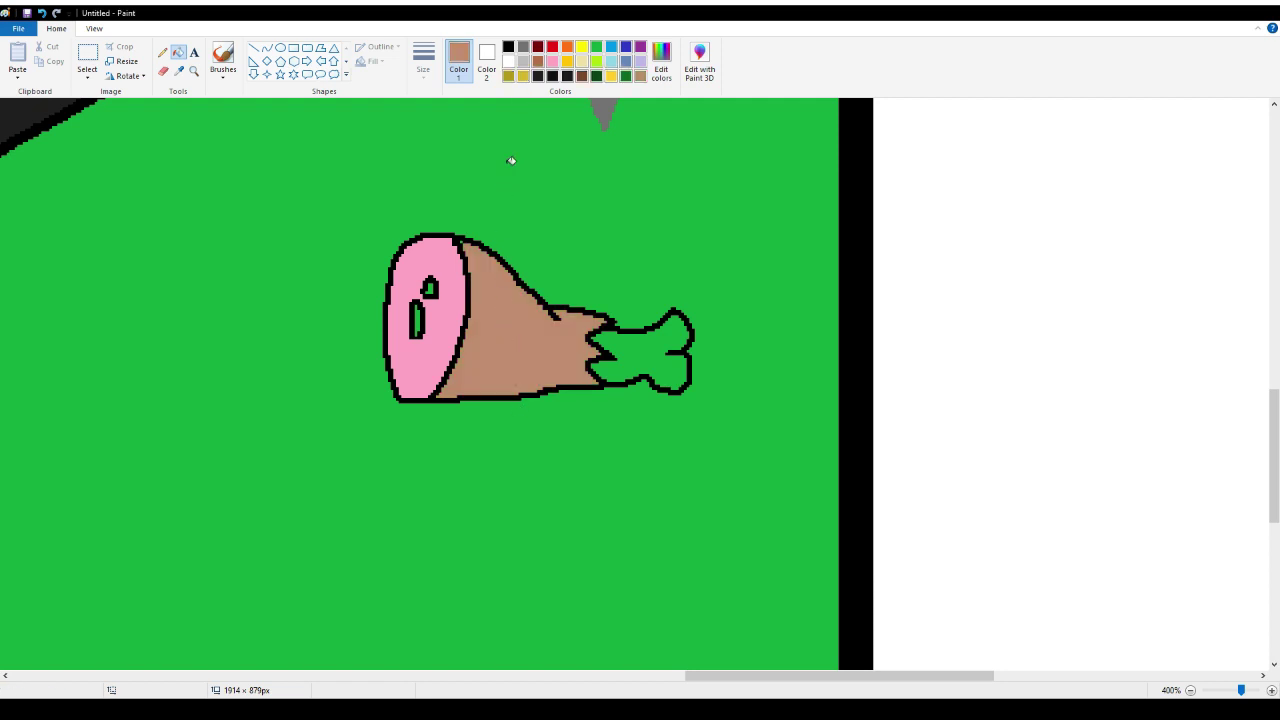
Fill the two marks on the cut face and the protruding bone with white
left_click(508, 61)
left_click(511, 46)
right_click(417, 316)
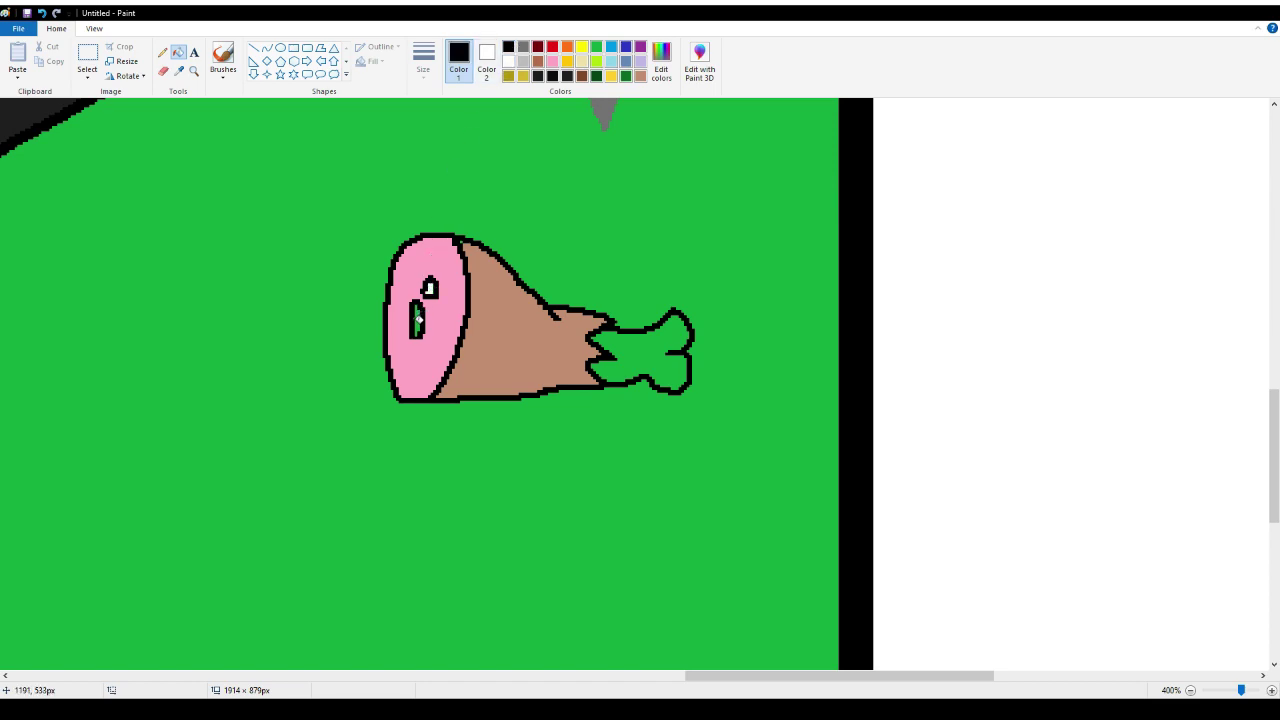
right_click(611, 347)
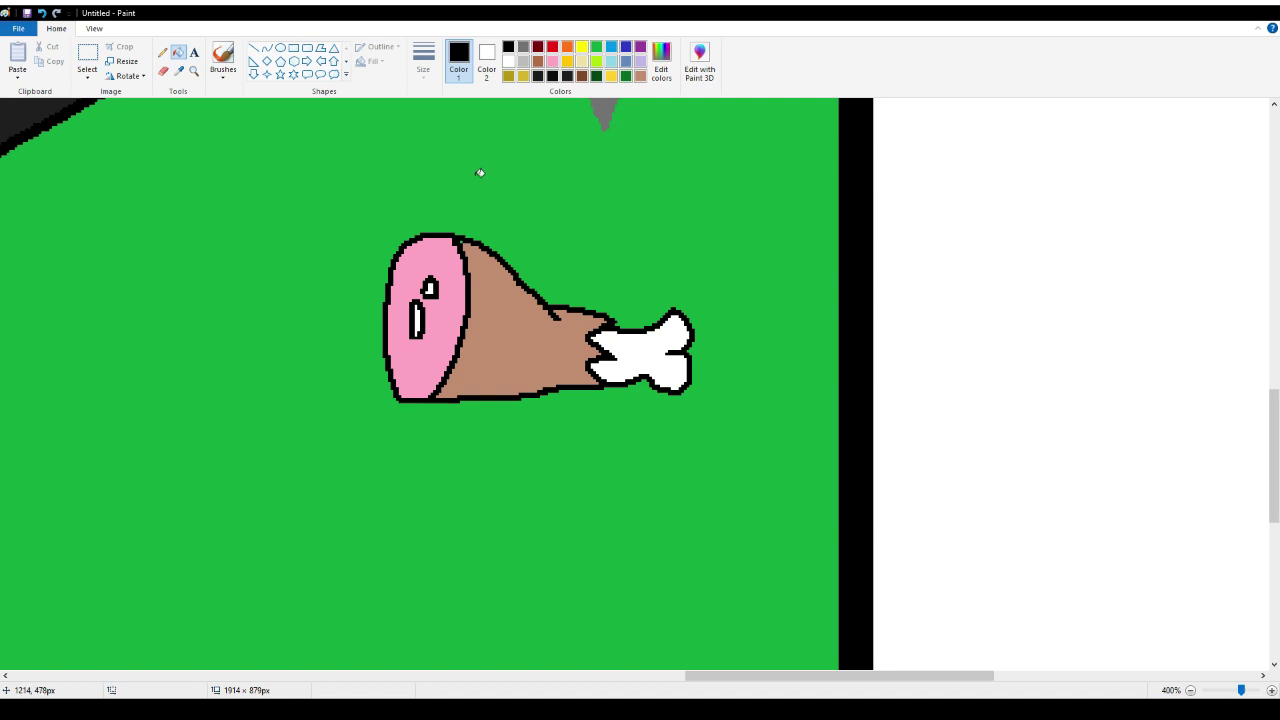
Outline a second, smaller ham in black behind the bone, facing the opposite way, with a curved line marking its cut face
left_click(163, 54)
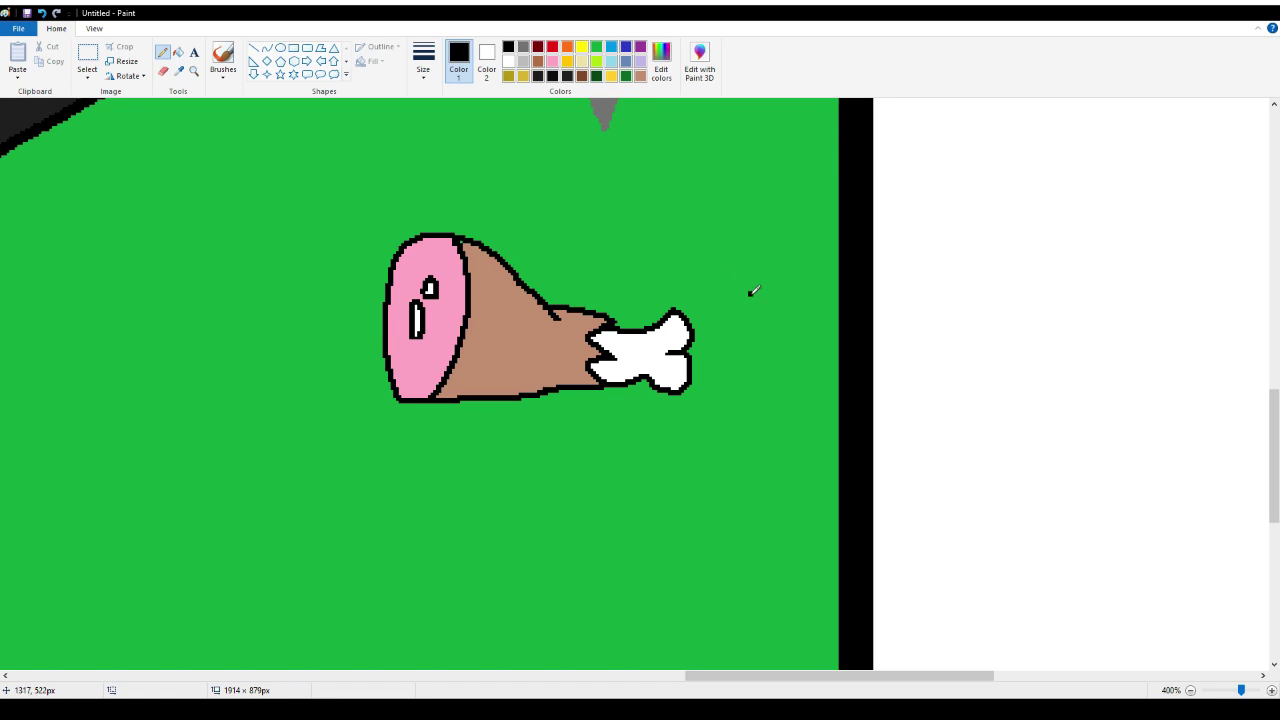
mouse_move(751, 294)
left_mouse_down()
mouse_move(740, 234)
mouse_move(712, 216)
mouse_move(627, 287)
mouse_move(585, 297)
mouse_move(601, 300)
left_mouse_up()
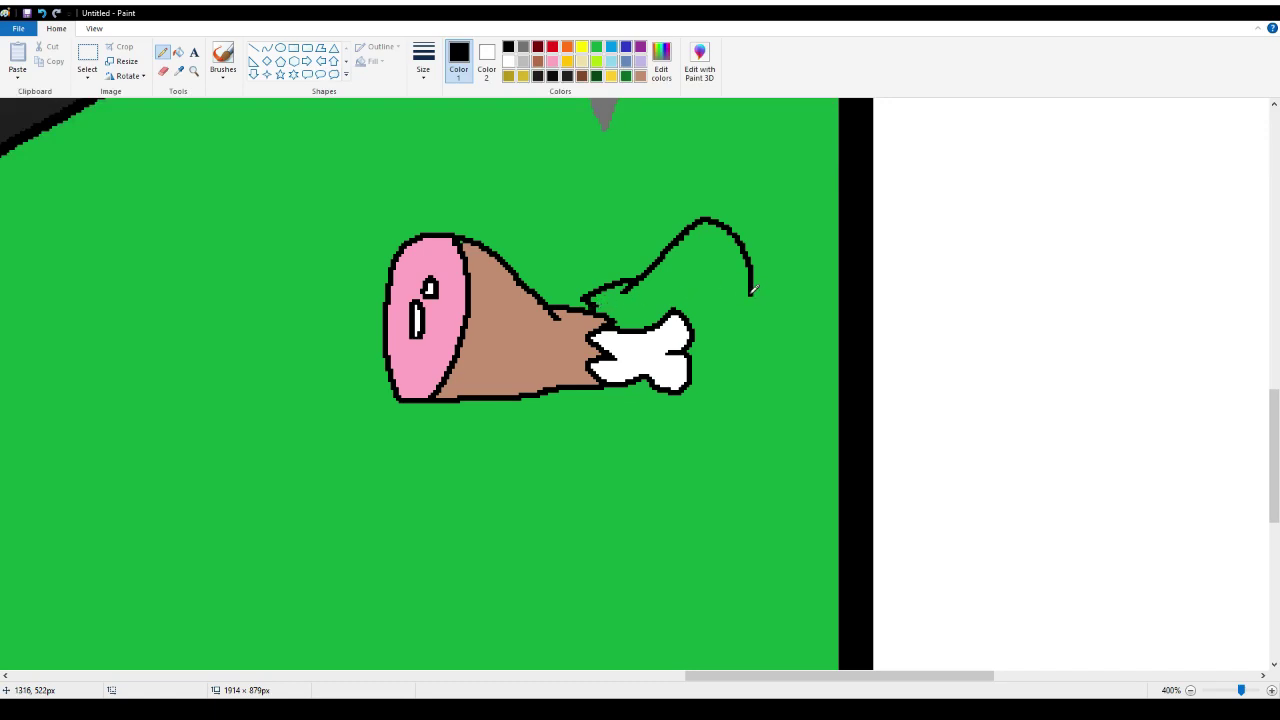
mouse_move(751, 291)
left_mouse_down()
mouse_move(746, 333)
mouse_move(694, 340)
left_mouse_up()
mouse_move(707, 216)
left_mouse_down()
mouse_move(691, 252)
mouse_move(697, 296)
mouse_move(724, 331)
left_mouse_up()
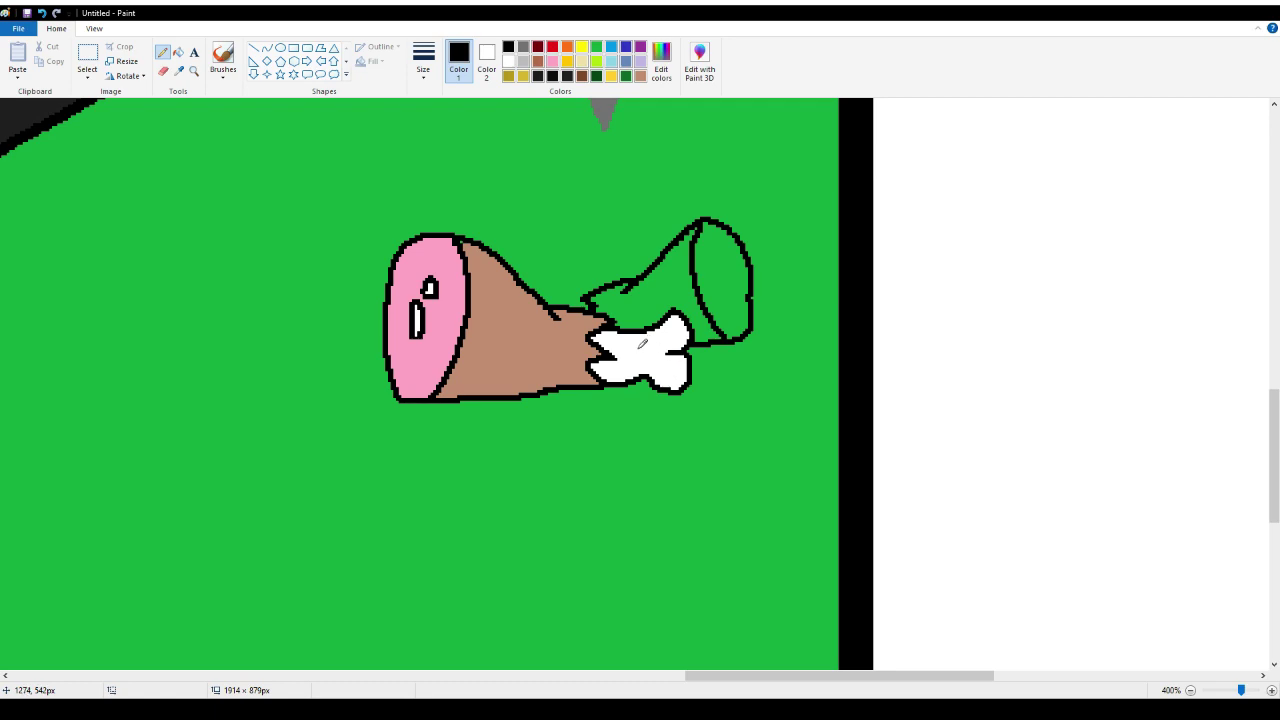
Draw a black crescent-shaped outline beside the first ham's cut face, with a curved patch marked off on its outer edge
scroll(576, 300, "up", 3)
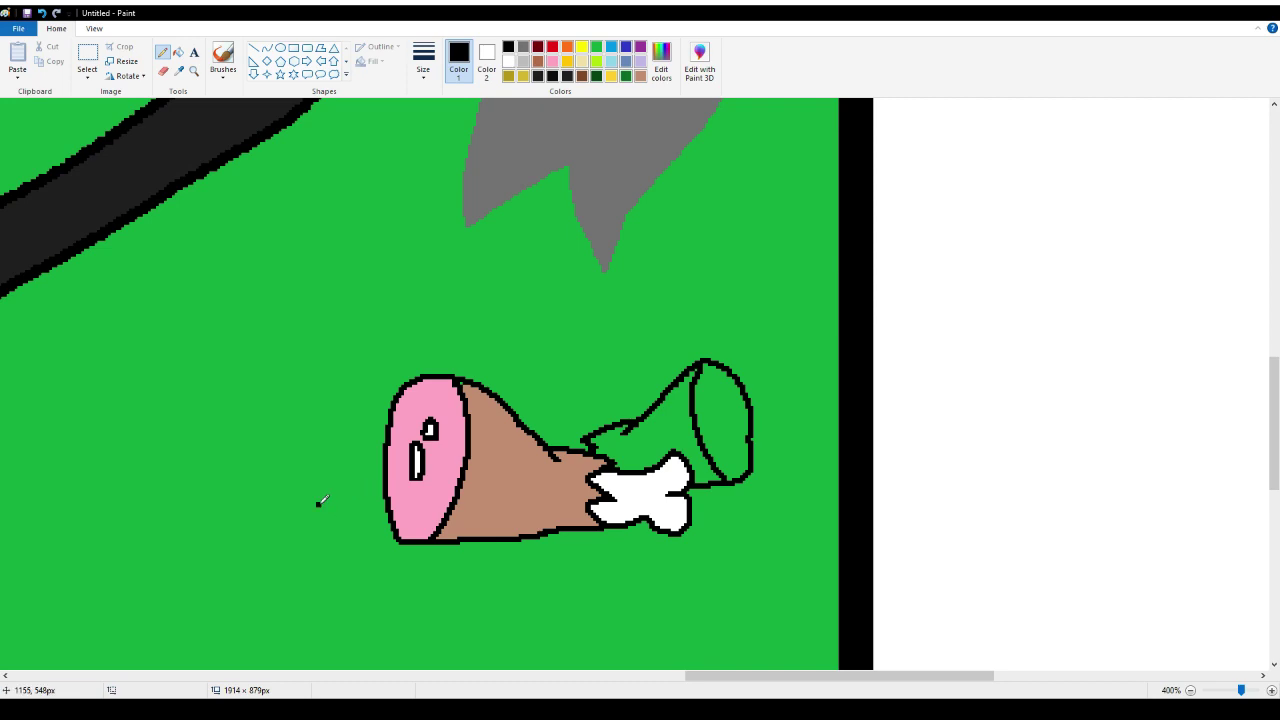
mouse_move(318, 506)
left_mouse_down()
mouse_move(249, 489)
mouse_move(218, 456)
mouse_move(219, 428)
mouse_move(251, 398)
mouse_move(309, 391)
mouse_move(296, 442)
mouse_move(360, 483)
mouse_move(321, 505)
left_mouse_up()
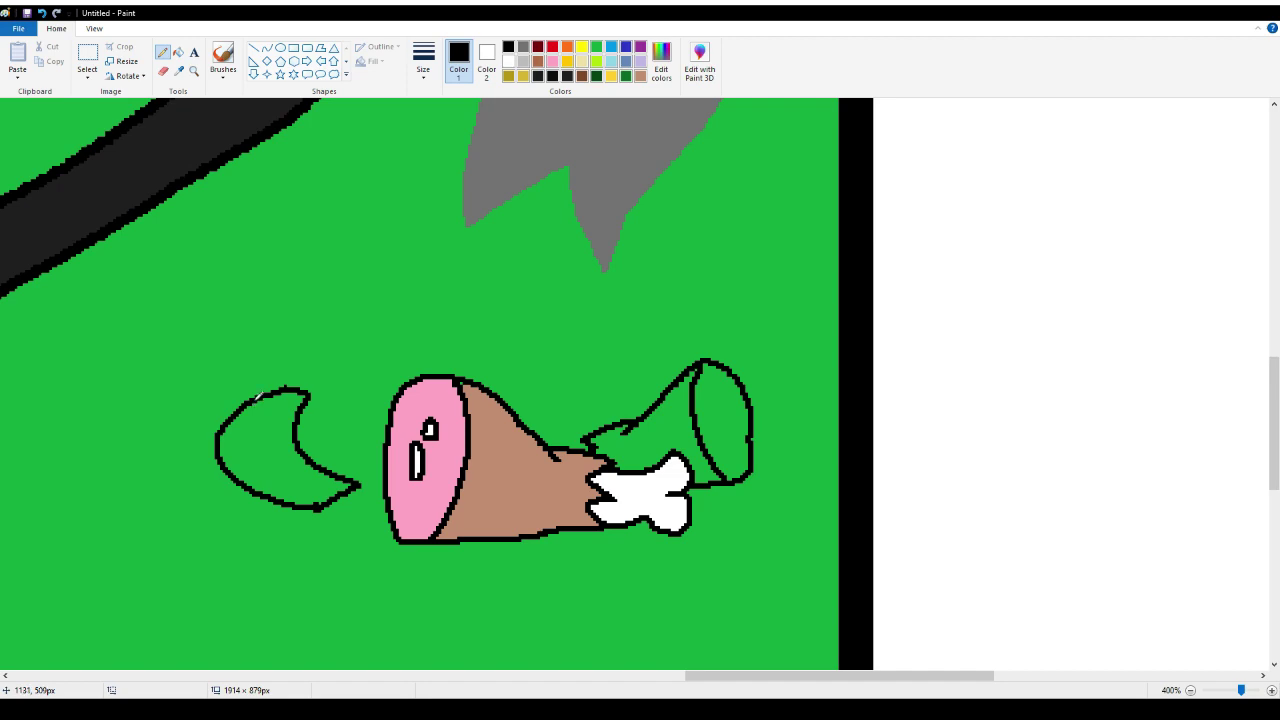
mouse_move(258, 395)
left_mouse_down()
mouse_move(286, 422)
mouse_move(234, 446)
left_mouse_up()
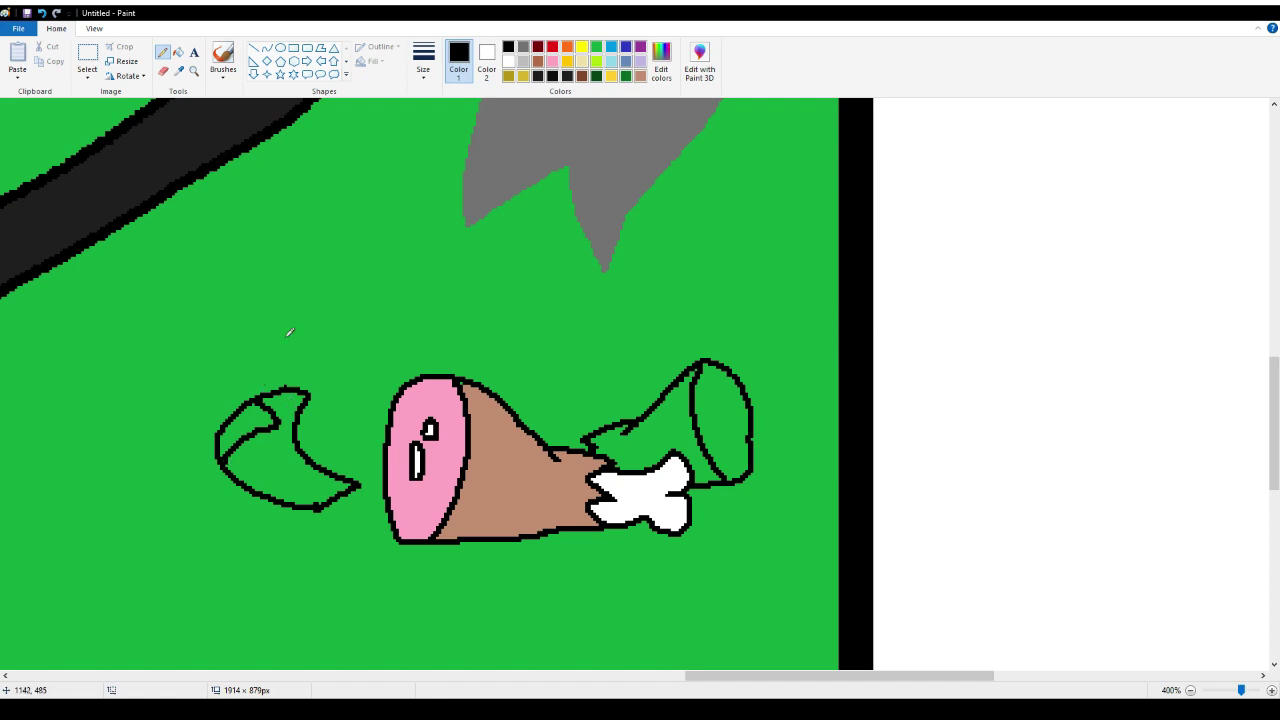
Fill the crescent's main area with white and its marked-off patch with light gray
left_click(178, 52)
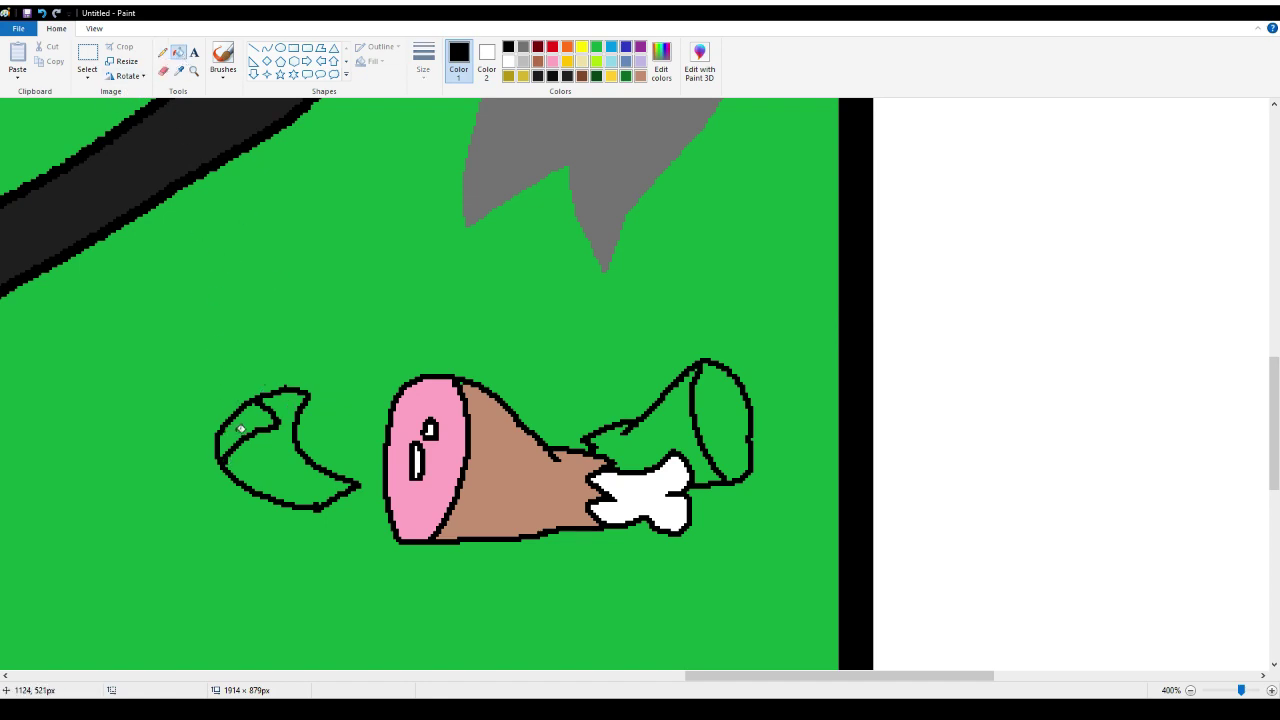
right_click(270, 468)
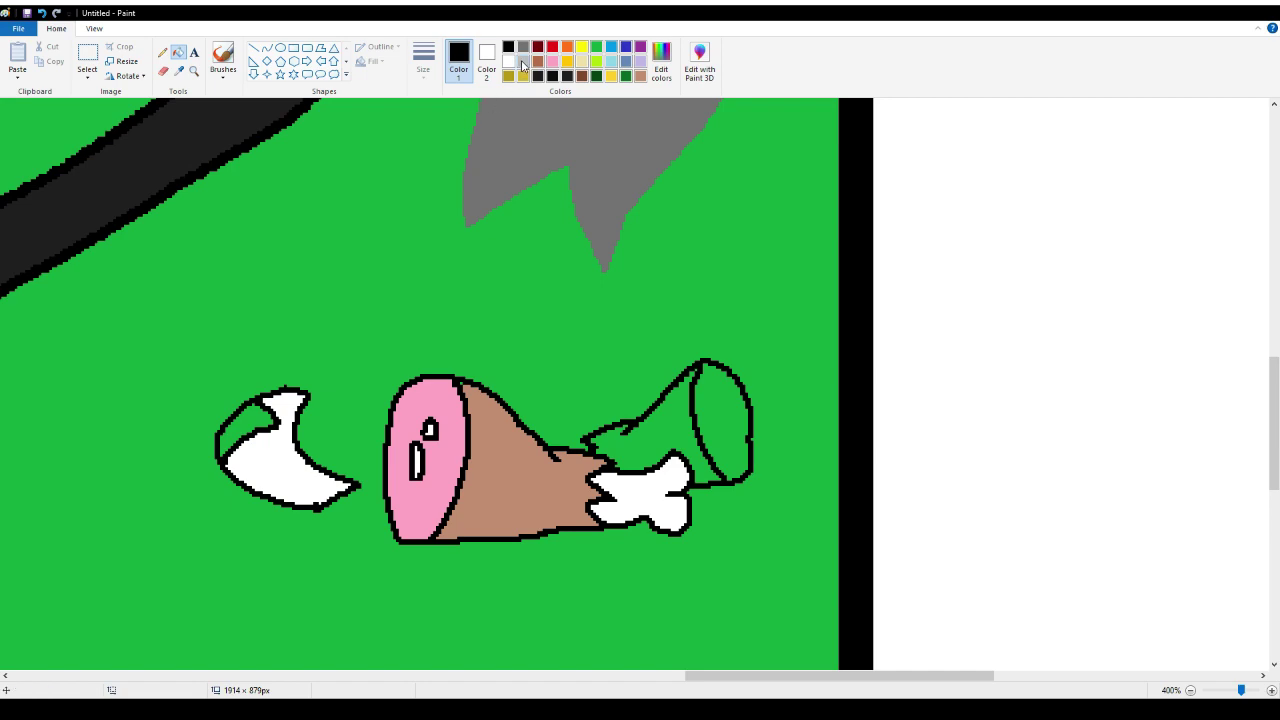
left_click(522, 61)
left_click(248, 418)
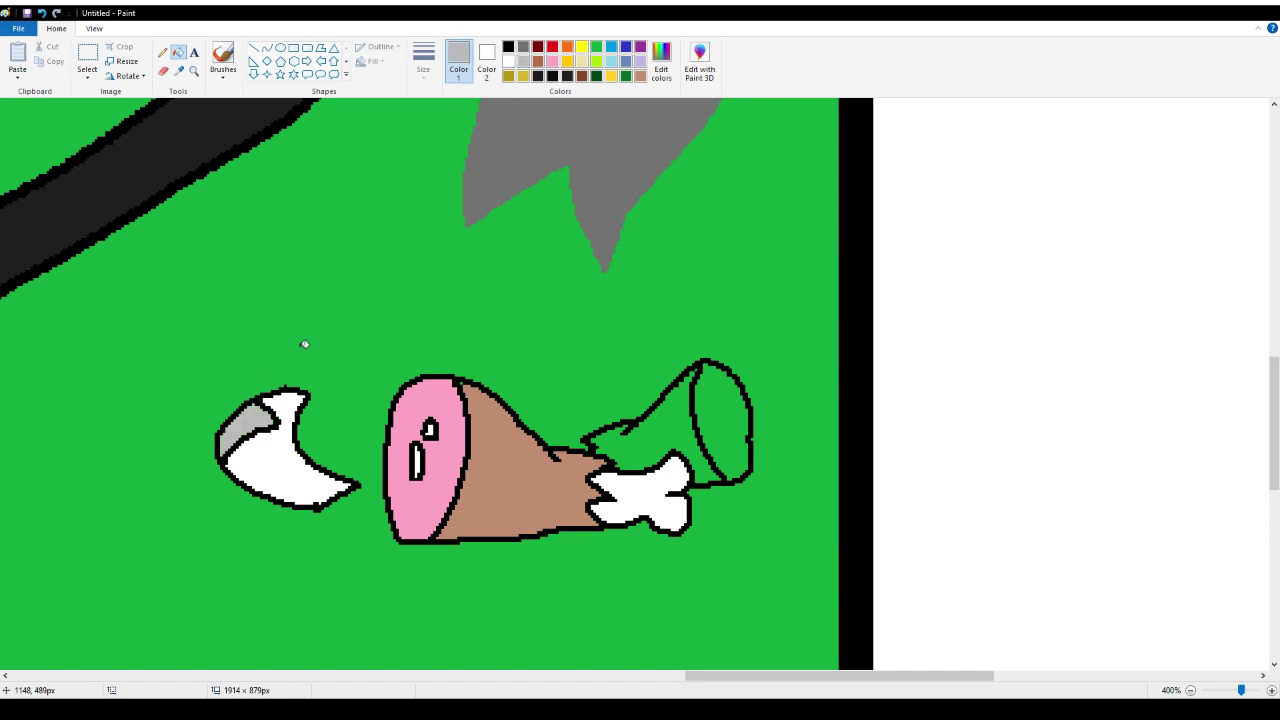
Draw two squiggly black lines across the white area of the crescent
left_click(508, 50)
left_click(162, 52)
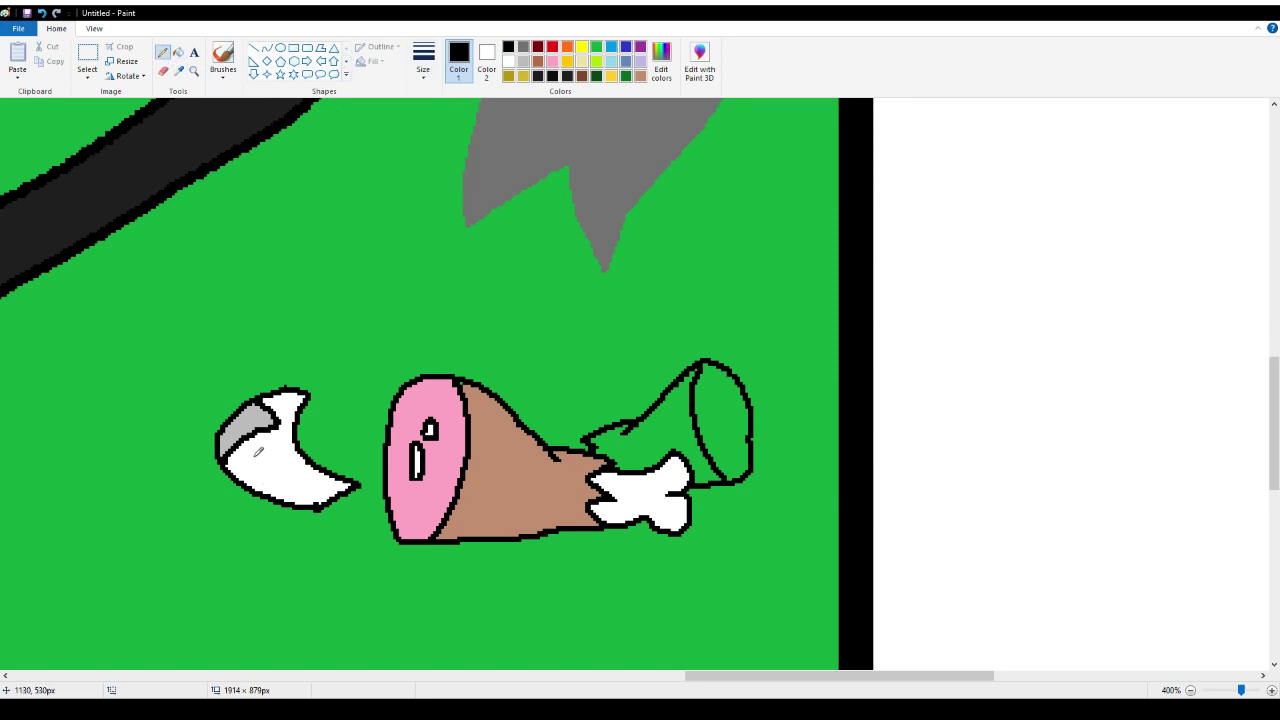
mouse_move(243, 461)
left_mouse_down()
mouse_move(272, 435)
mouse_move(284, 464)
left_mouse_up()
mouse_move(286, 472)
left_mouse_down()
mouse_move(284, 496)
mouse_move(298, 480)
left_mouse_up()
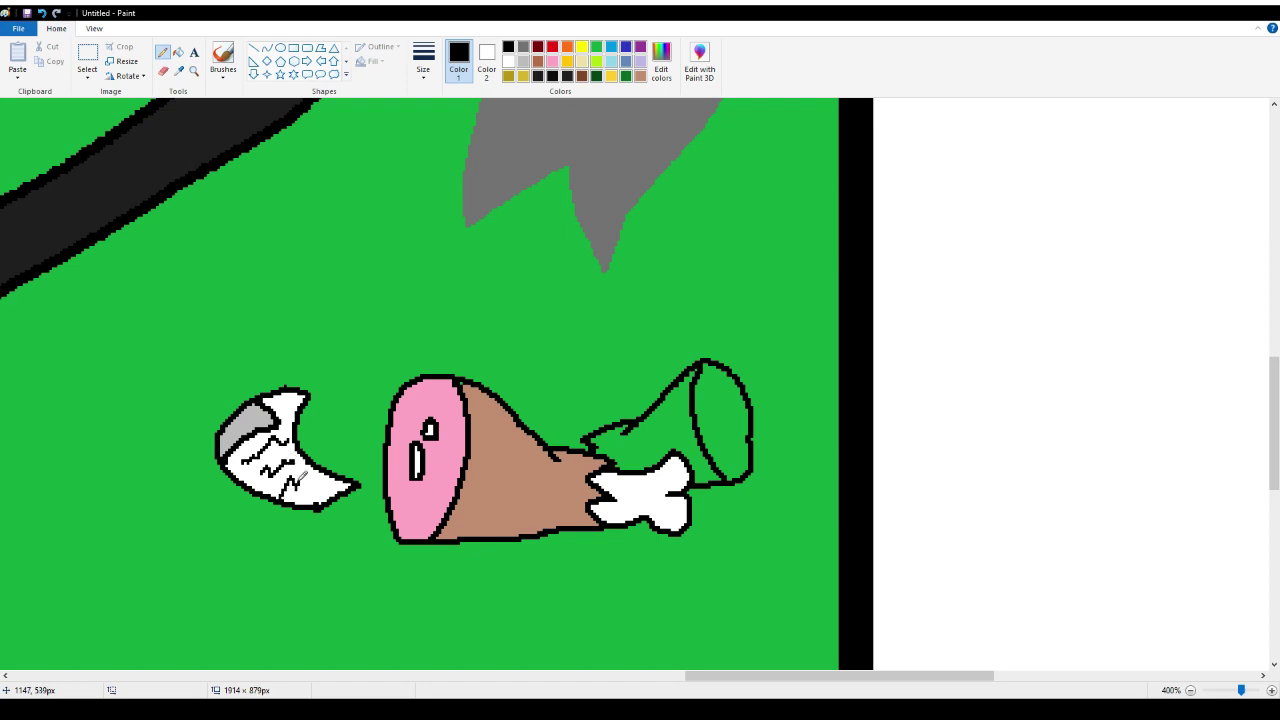
left_click(41, 12)
mouse_move(283, 483)
left_mouse_down()
mouse_move(296, 464)
mouse_move(312, 476)
mouse_move(316, 466)
left_mouse_up()
left_click(42, 13)
mouse_move(276, 476)
left_mouse_down()
mouse_move(279, 486)
mouse_move(280, 472)
left_mouse_up()
left_click(42, 13)
Cut a V-shaped notch into the crescent's upper edge by outlining it in black and painting over the cut-away part in the background green
left_click(194, 70)
left_click(326, 268)
left_click(457, 240)
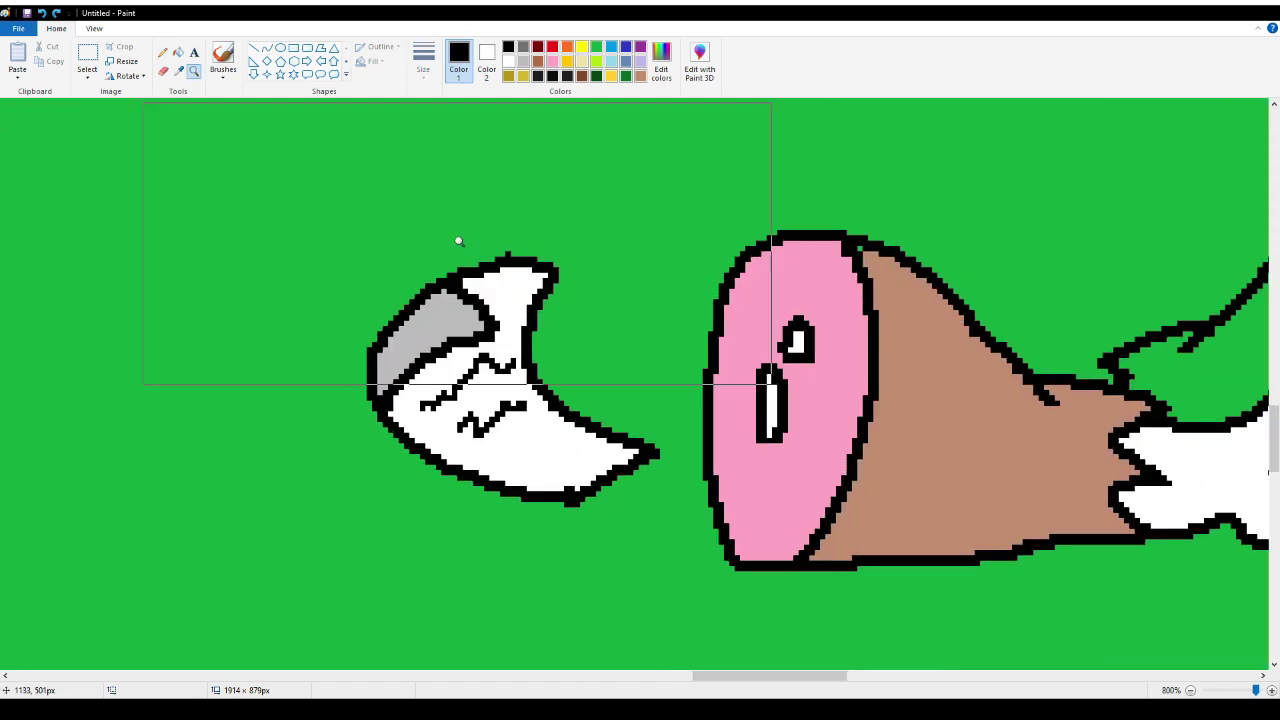
left_click(162, 52)
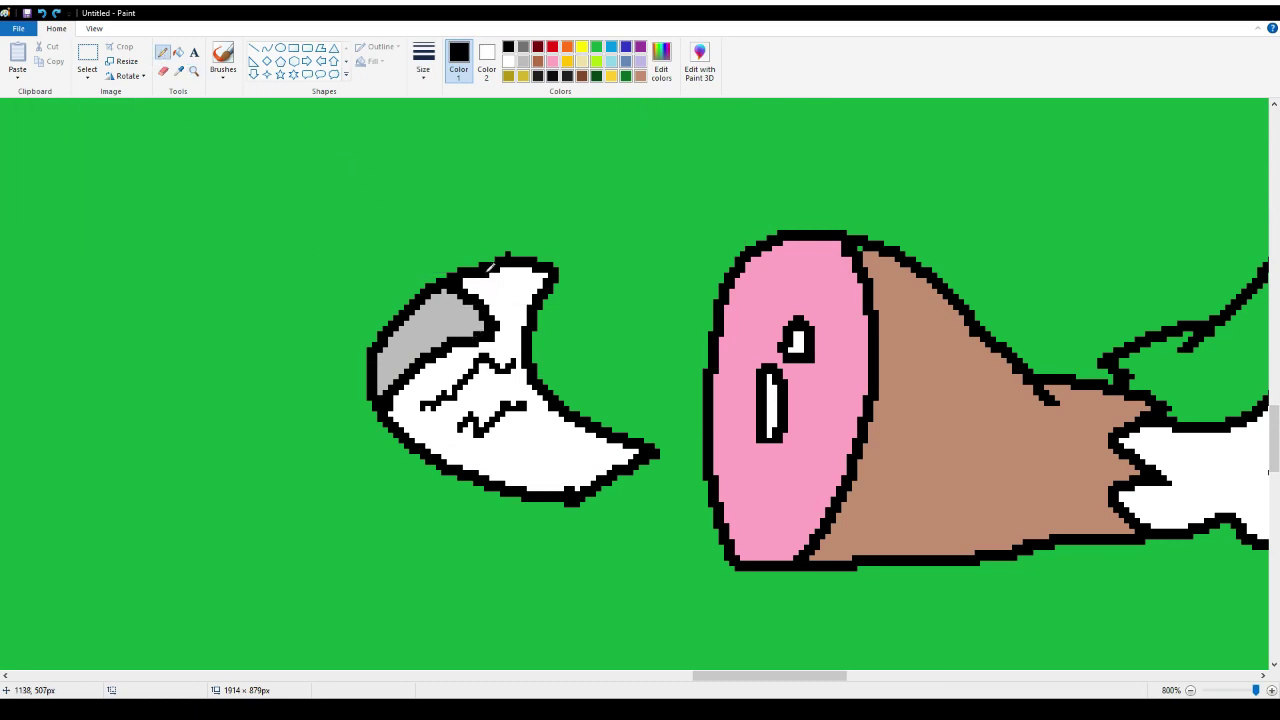
mouse_move(490, 267)
left_mouse_down()
mouse_move(500, 294)
mouse_move(530, 253)
left_mouse_up()
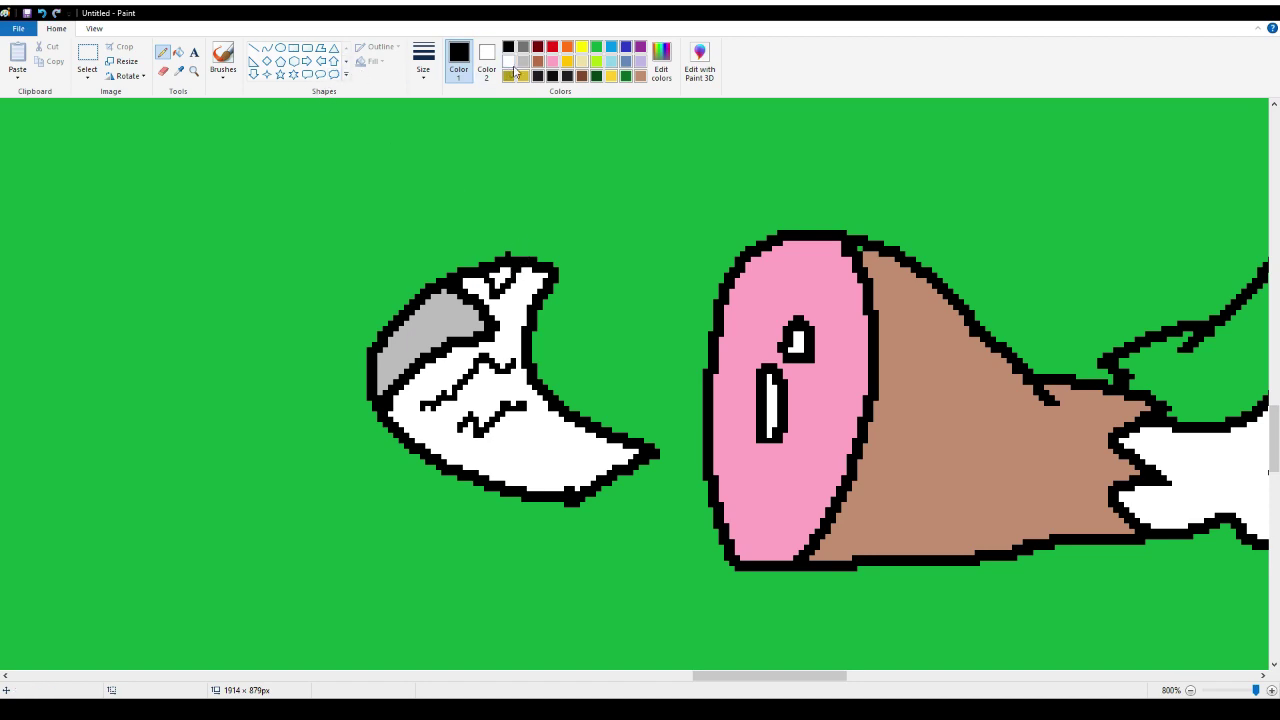
left_click(596, 47)
mouse_move(503, 268)
left_mouse_down()
mouse_move(513, 260)
mouse_move(491, 262)
left_mouse_up()
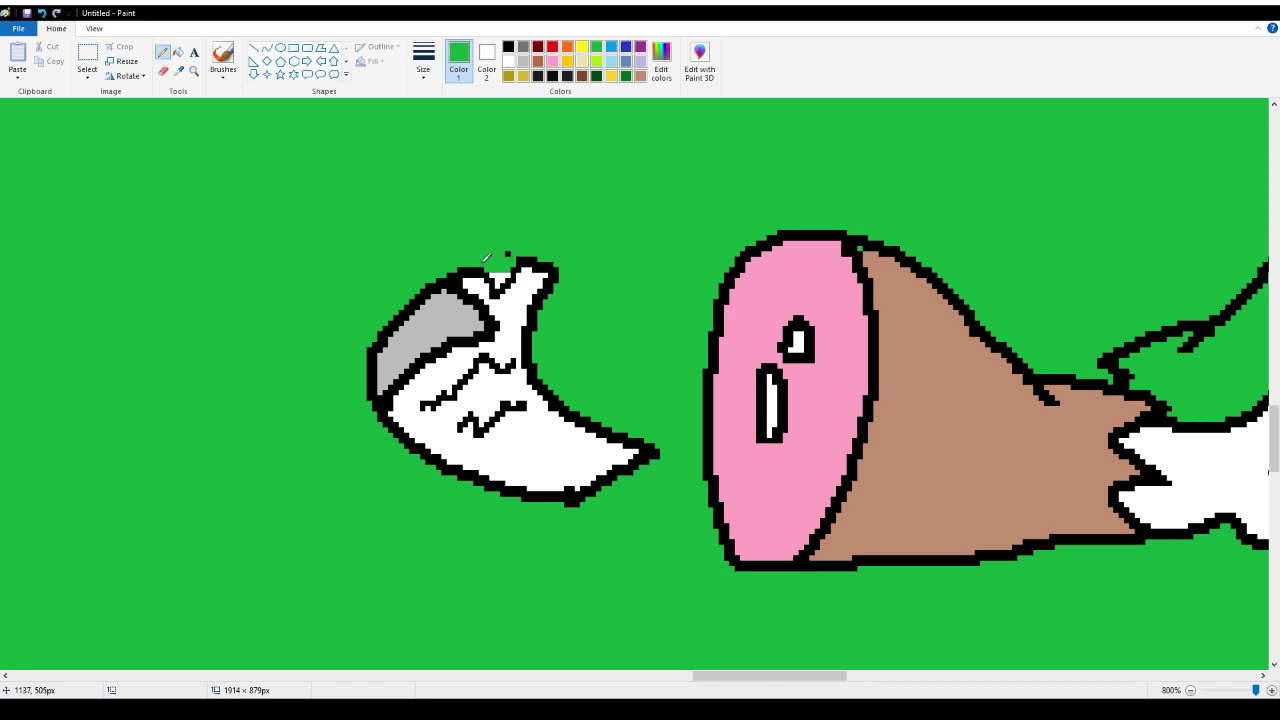
left_click(179, 52)
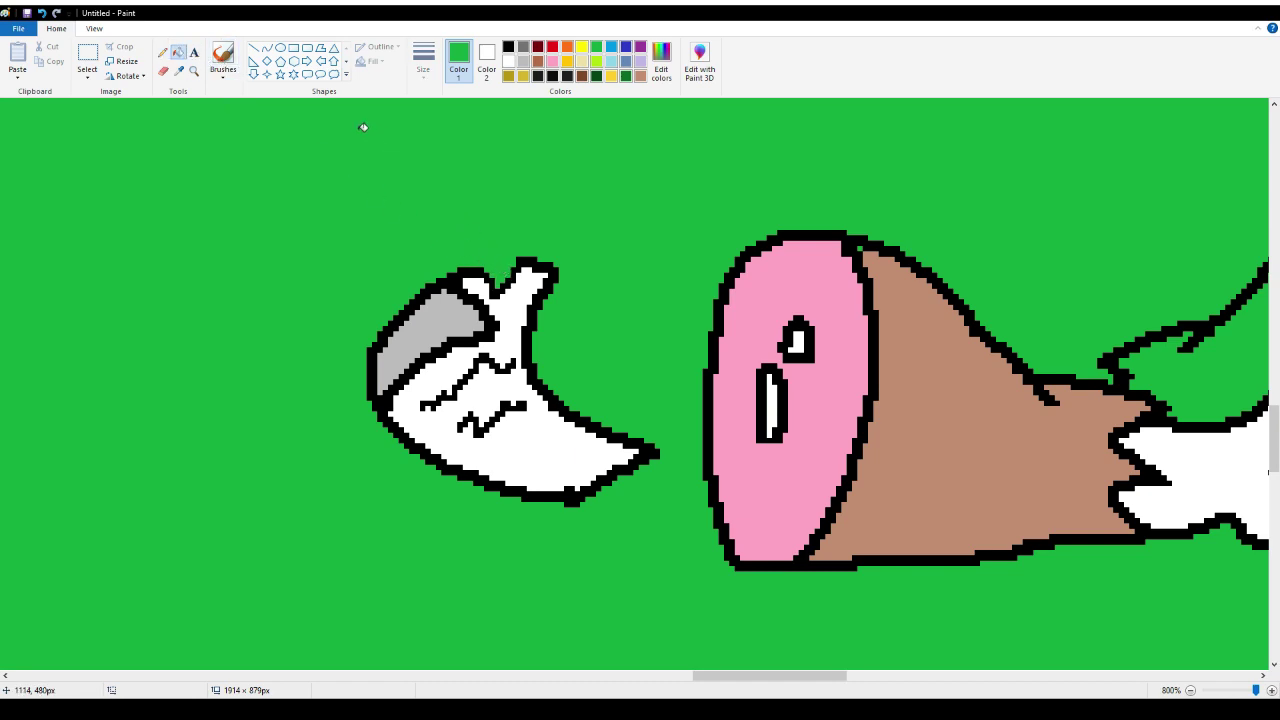
left_click(162, 52)
left_click(508, 46)
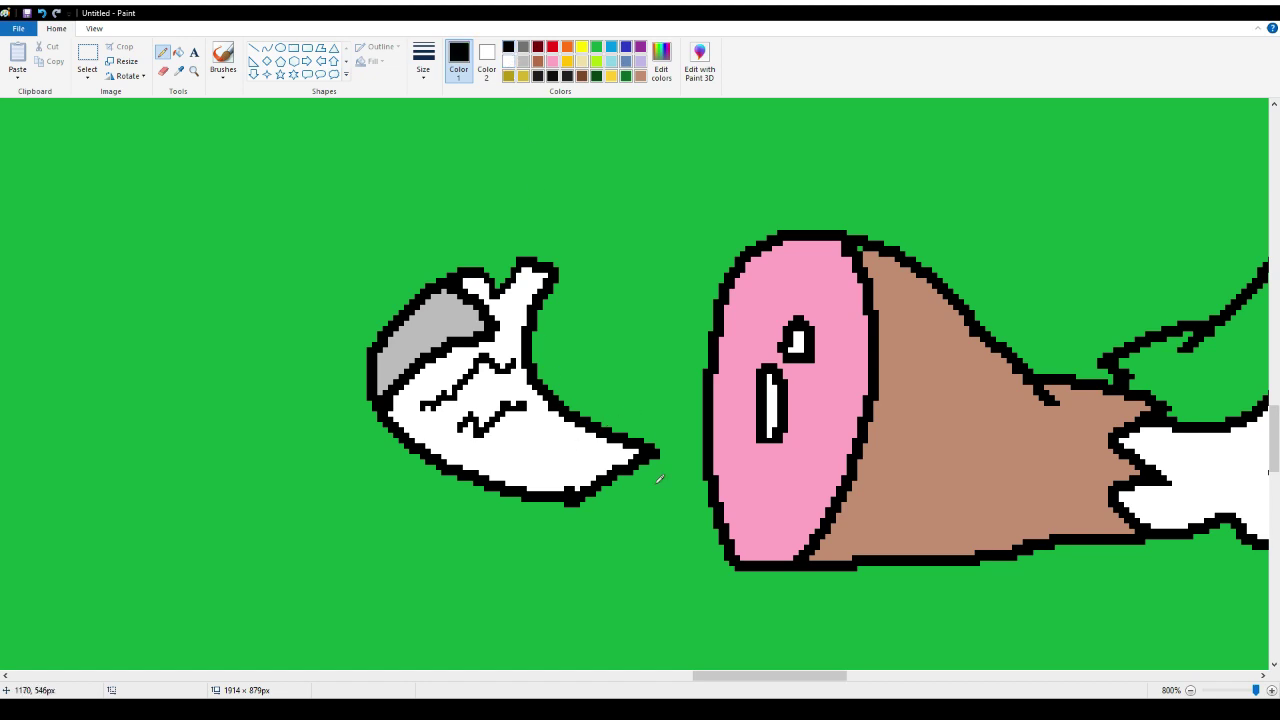
Color the second ham to match the first, sampling its light brown for the meat and its pink for the cut face
left_click_drag(700, 676, 760, 676)
left_click(178, 70)
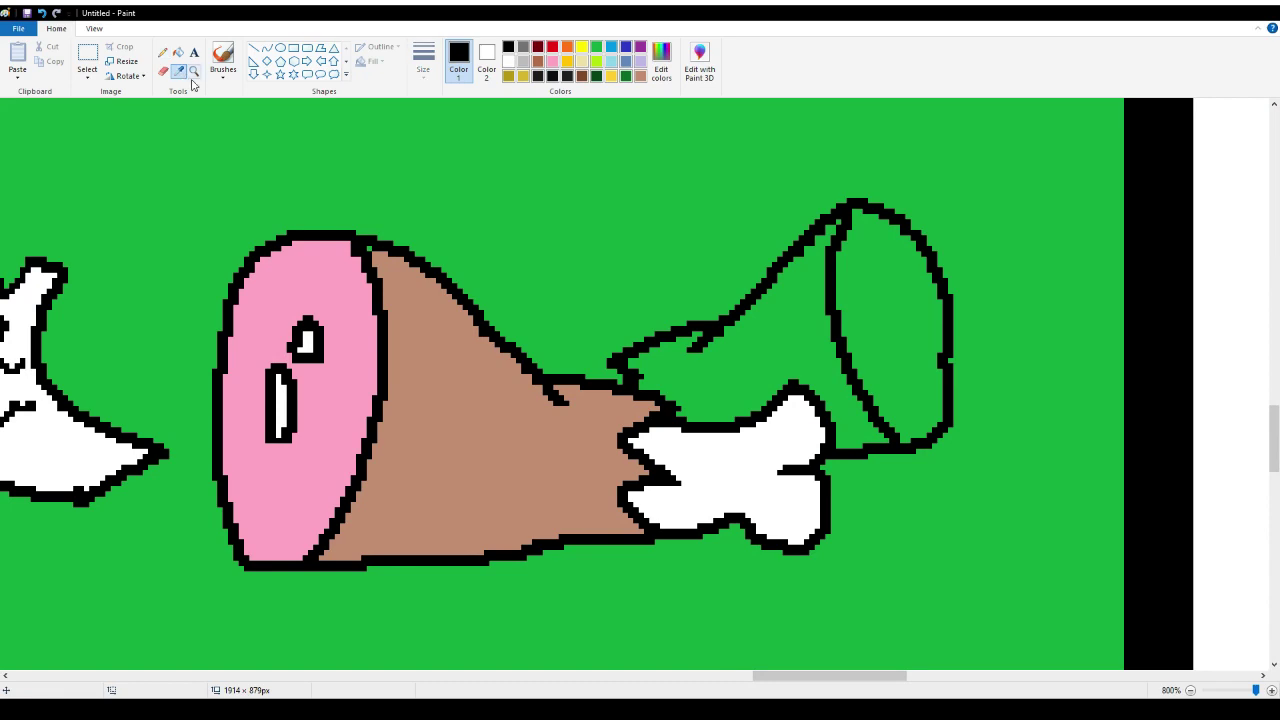
left_click(485, 406)
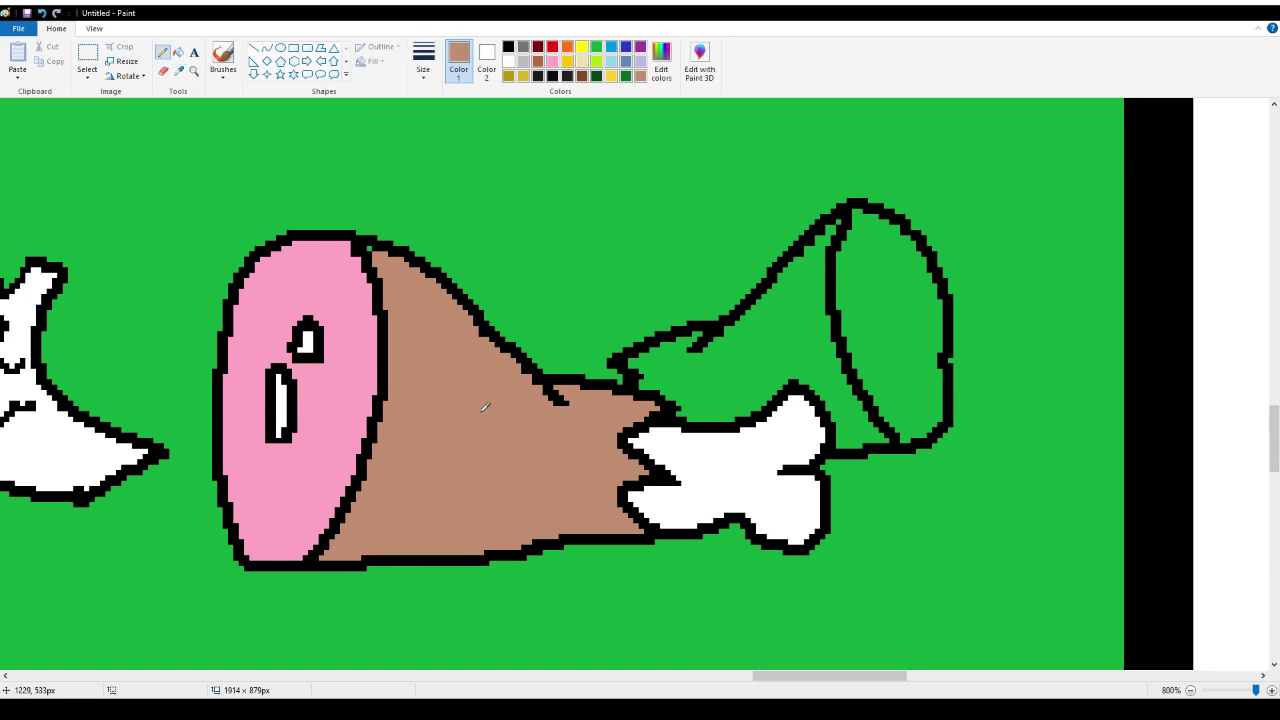
left_click(178, 51)
left_click(705, 357)
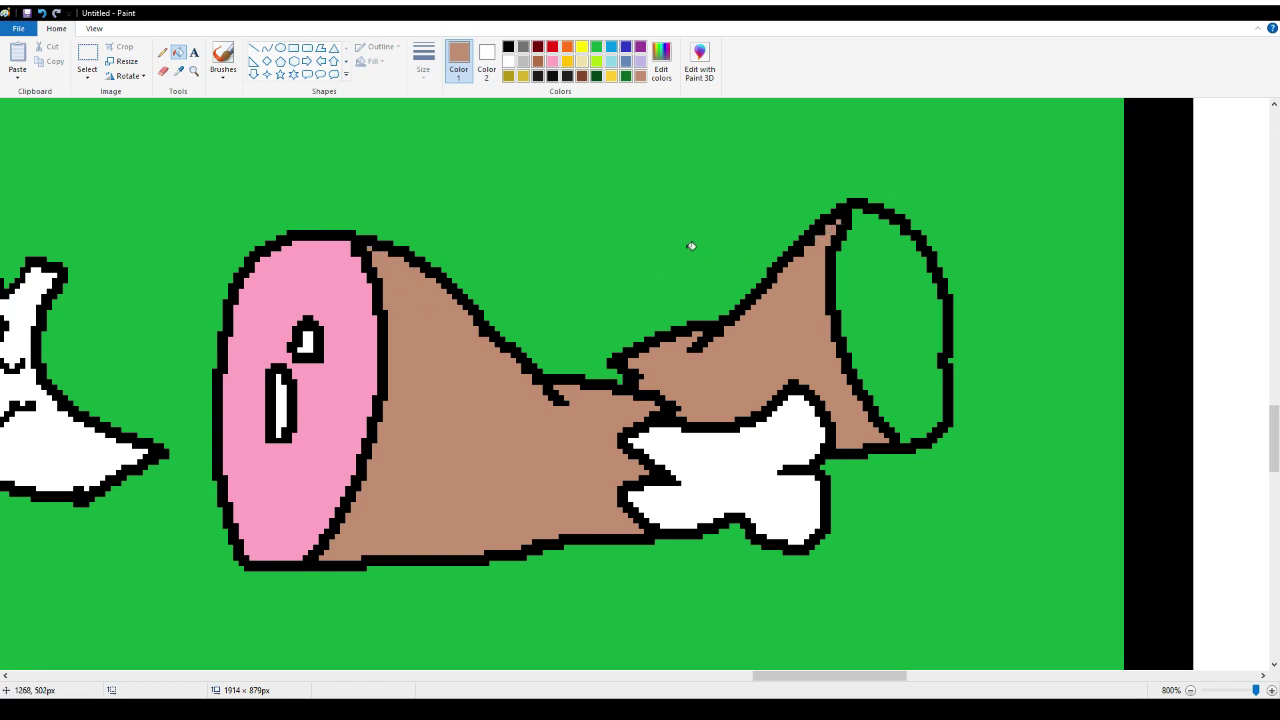
left_click(179, 71)
left_click(348, 277)
left_click(898, 318)
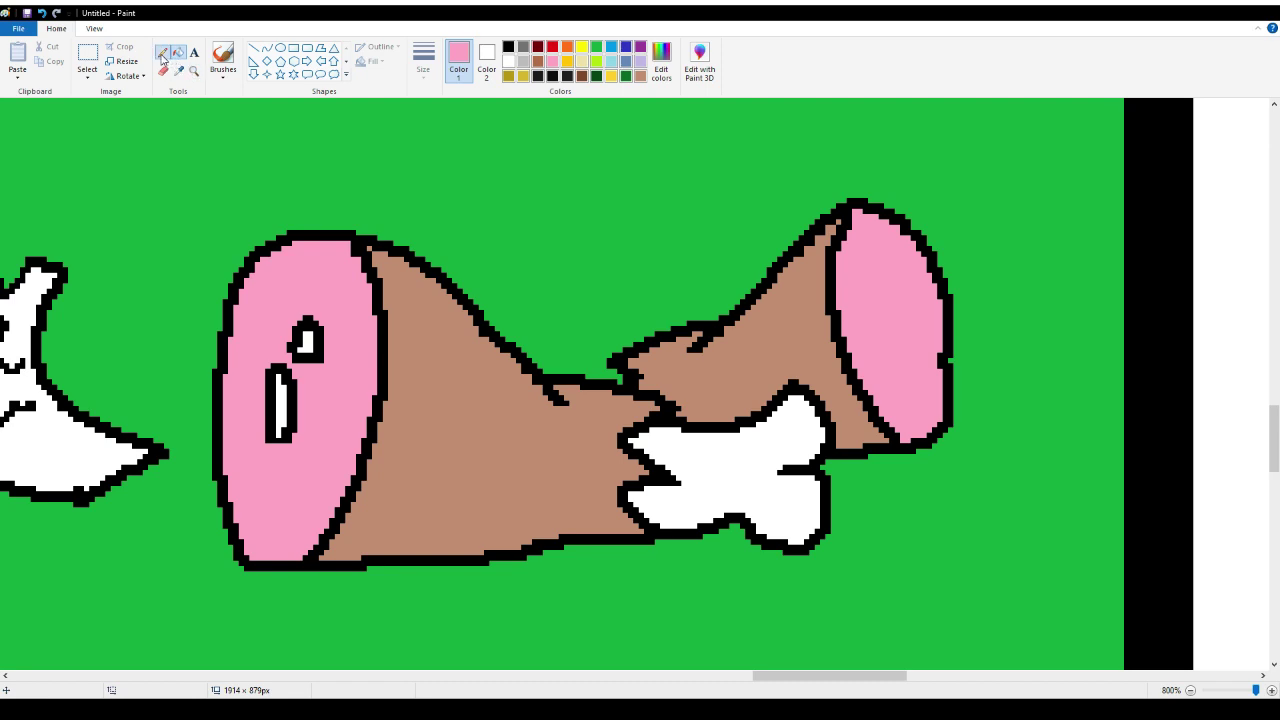
Draw two small black-outlined bone spots on the second ham's pink cut face and fill both with white
left_click(163, 55)
left_click(508, 47)
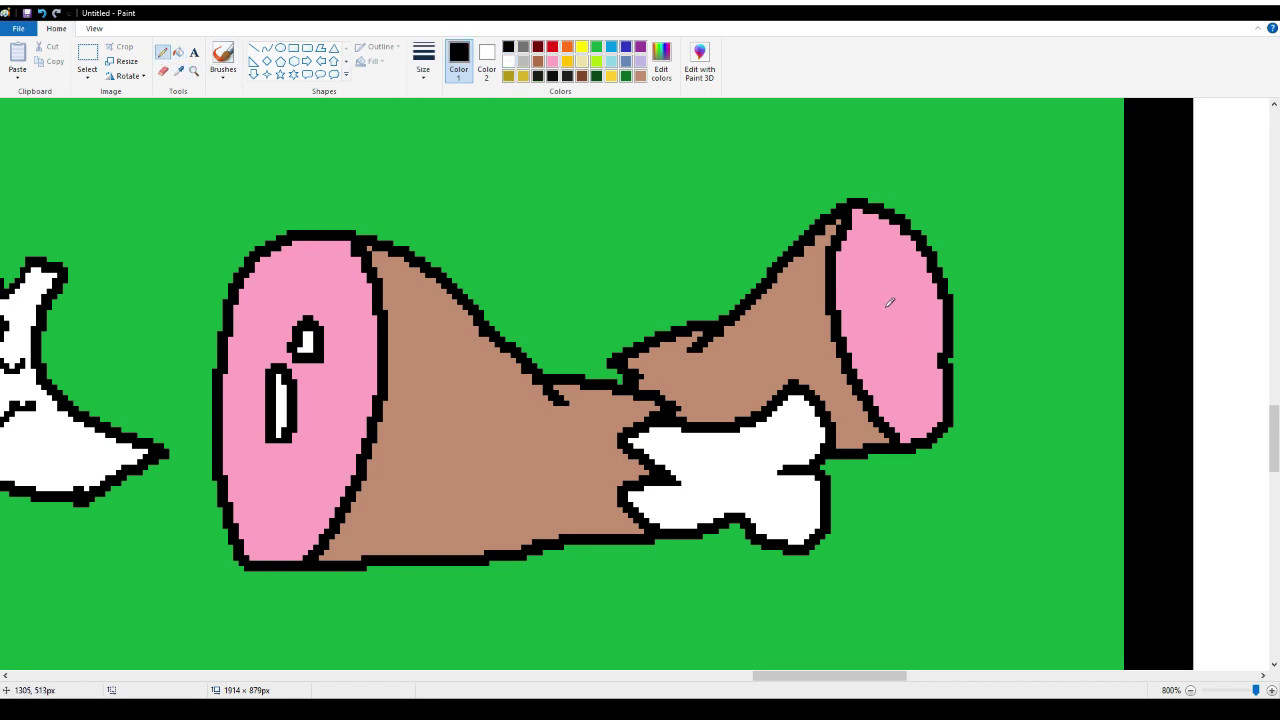
mouse_move(888, 305)
left_mouse_down()
mouse_move(883, 346)
mouse_move(900, 366)
mouse_move(910, 336)
mouse_move(888, 305)
left_mouse_up()
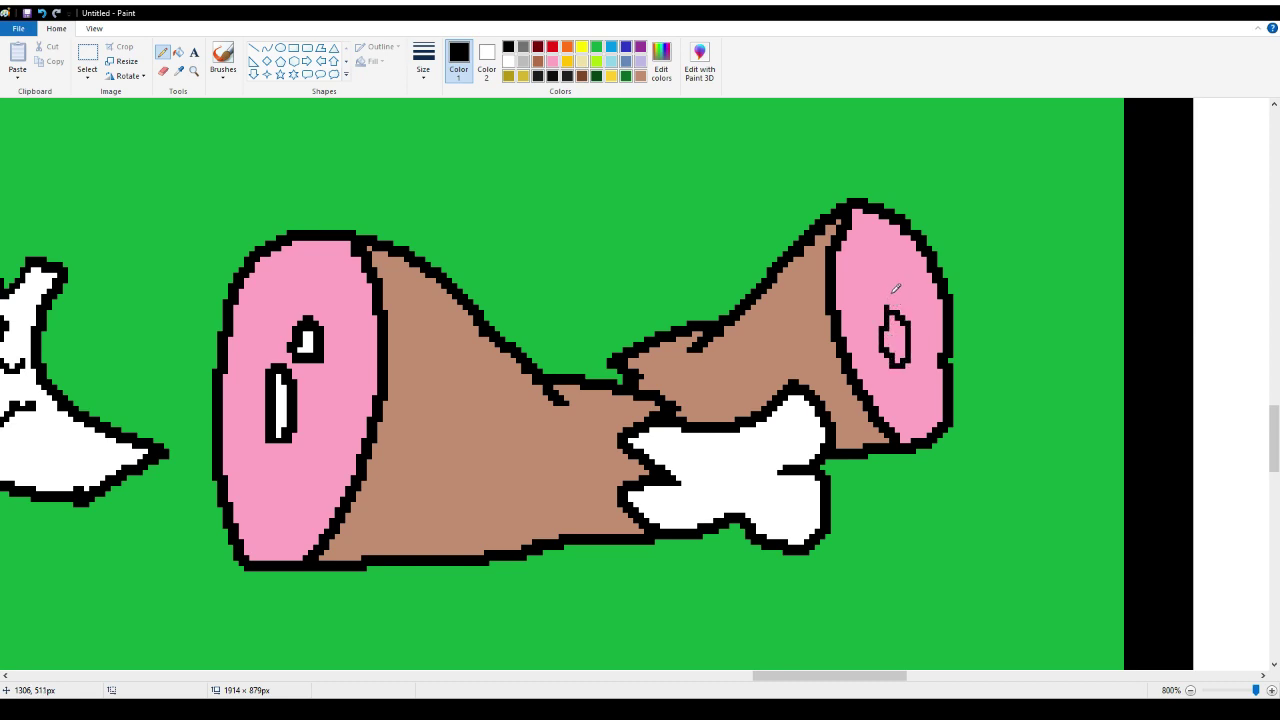
mouse_move(897, 281)
left_mouse_down()
mouse_move(917, 294)
mouse_move(910, 268)
left_mouse_up()
left_click(178, 51)
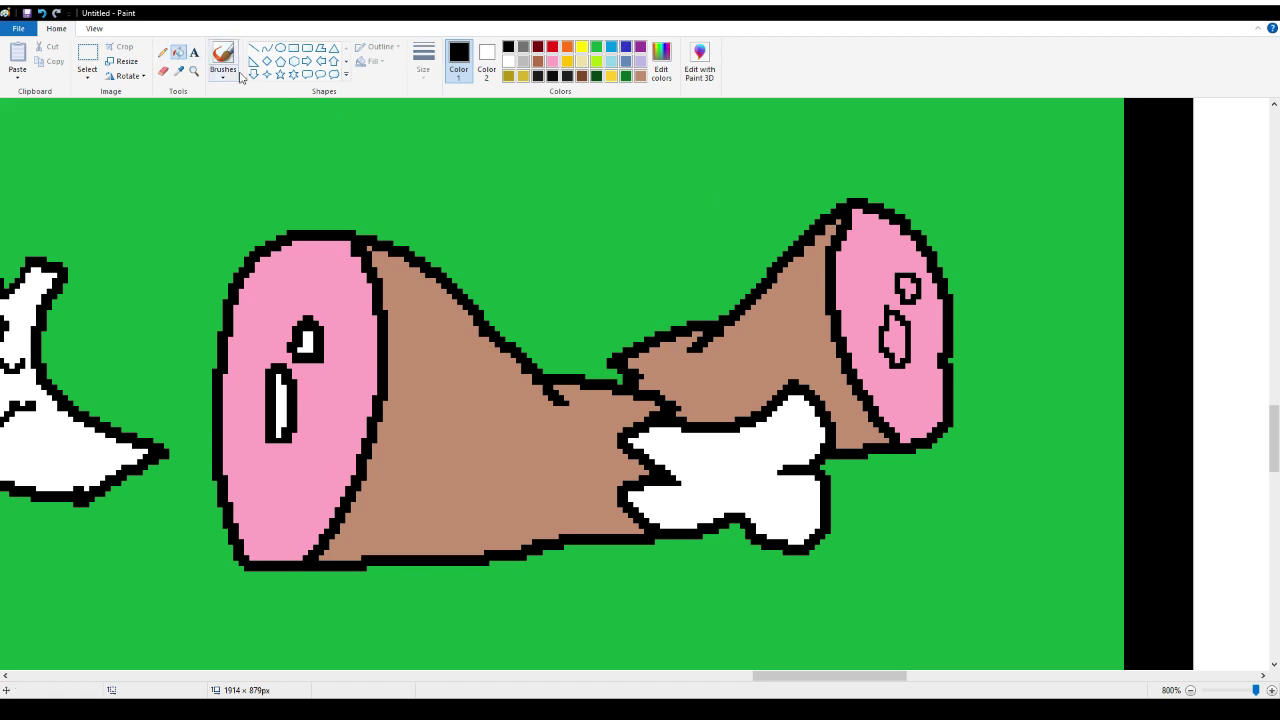
right_click(896, 336)
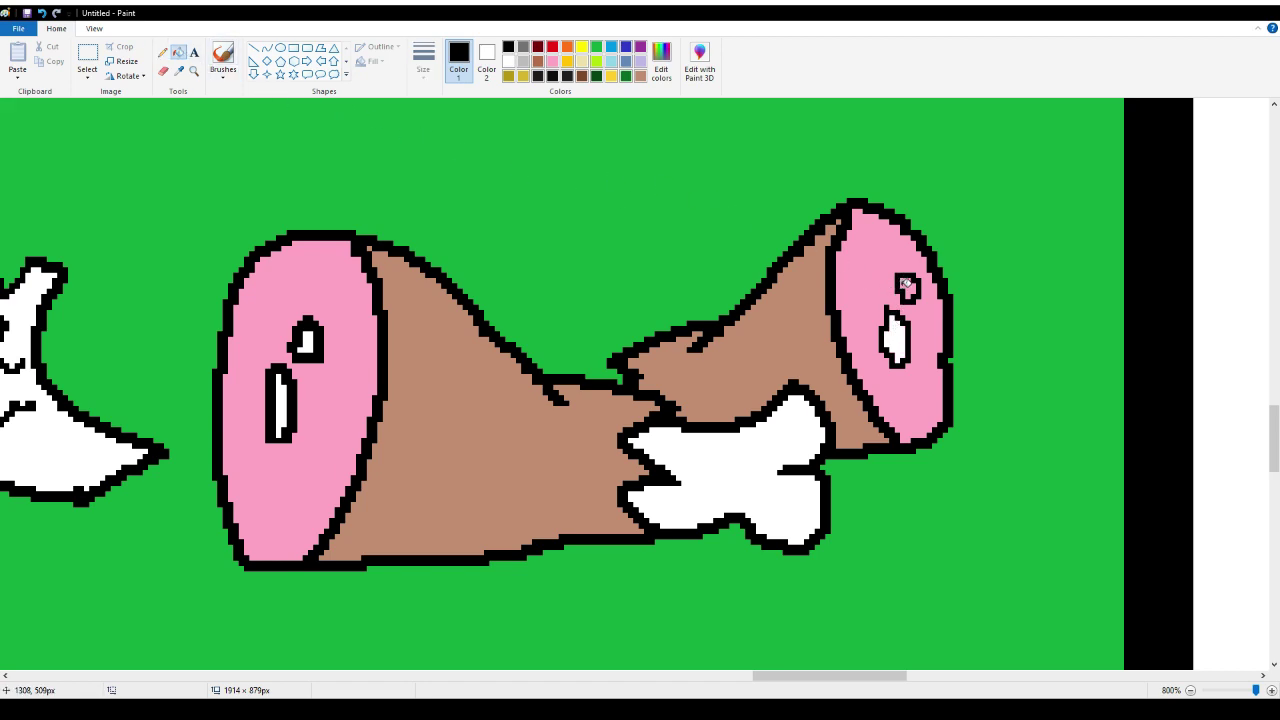
right_click(907, 285)
Outline a bone tip in black between the second ham's torn end and the first ham, and fill it with white
left_click(162, 51)
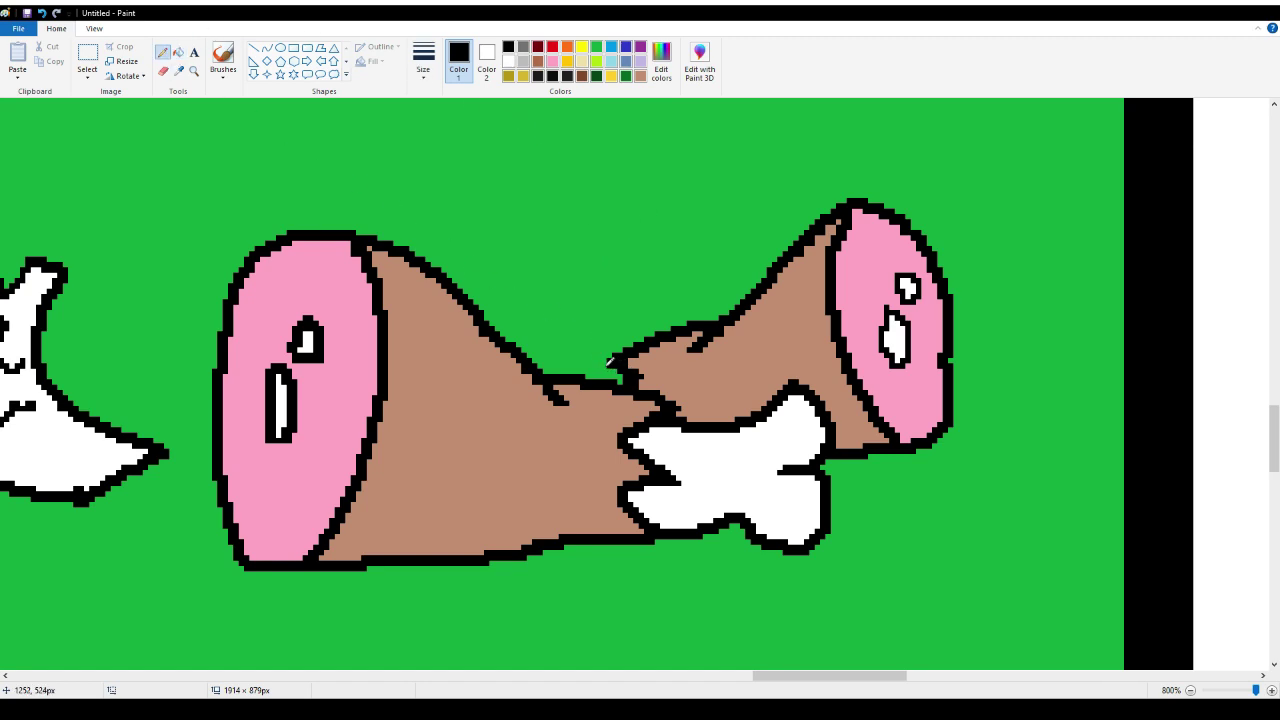
left_click_drag(610, 362, 570, 373)
left_click_drag(625, 348, 553, 376)
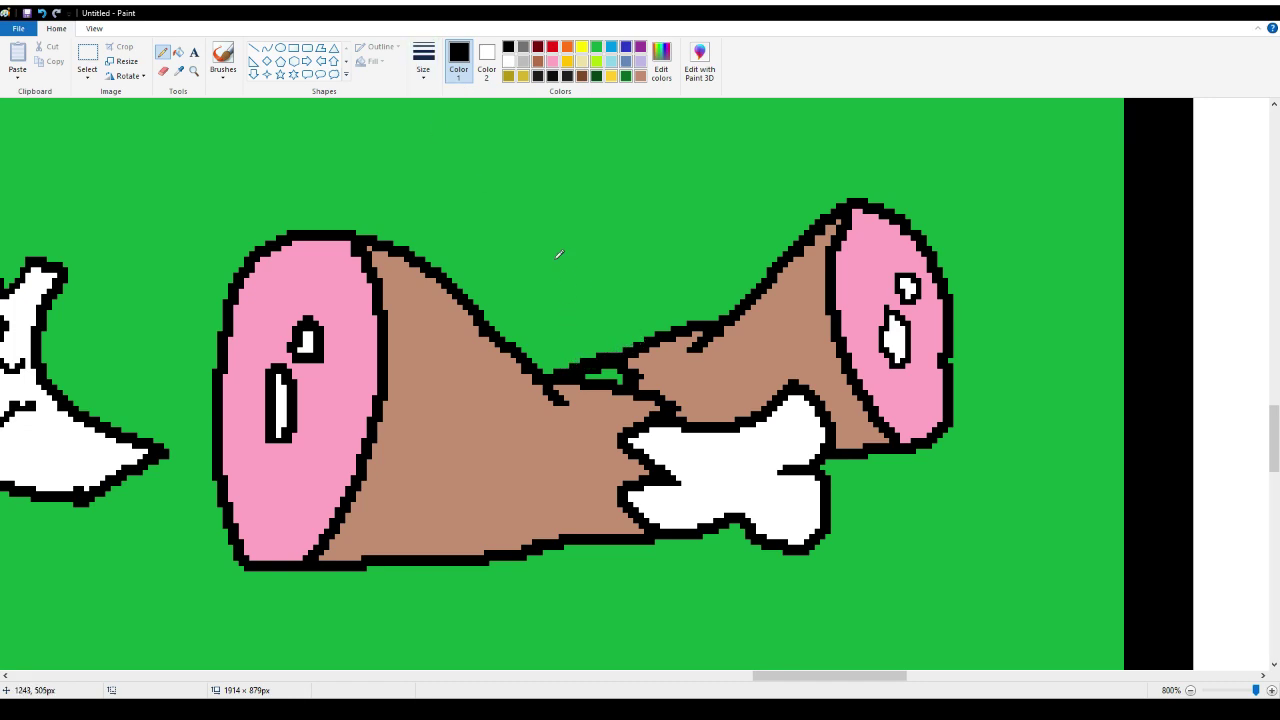
left_click(178, 52)
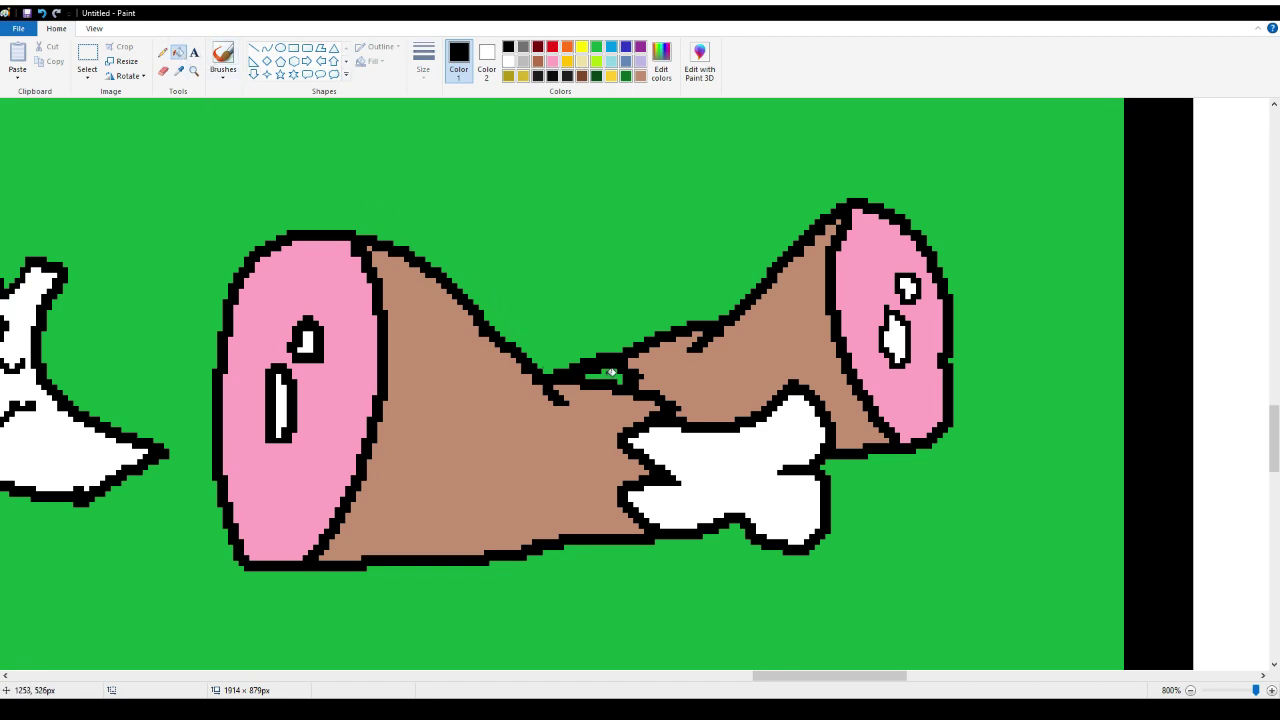
right_click(612, 372)
Cover the stray gray pixel on the picture's black side border with black, next to the end of the gray path
left_click(163, 55)
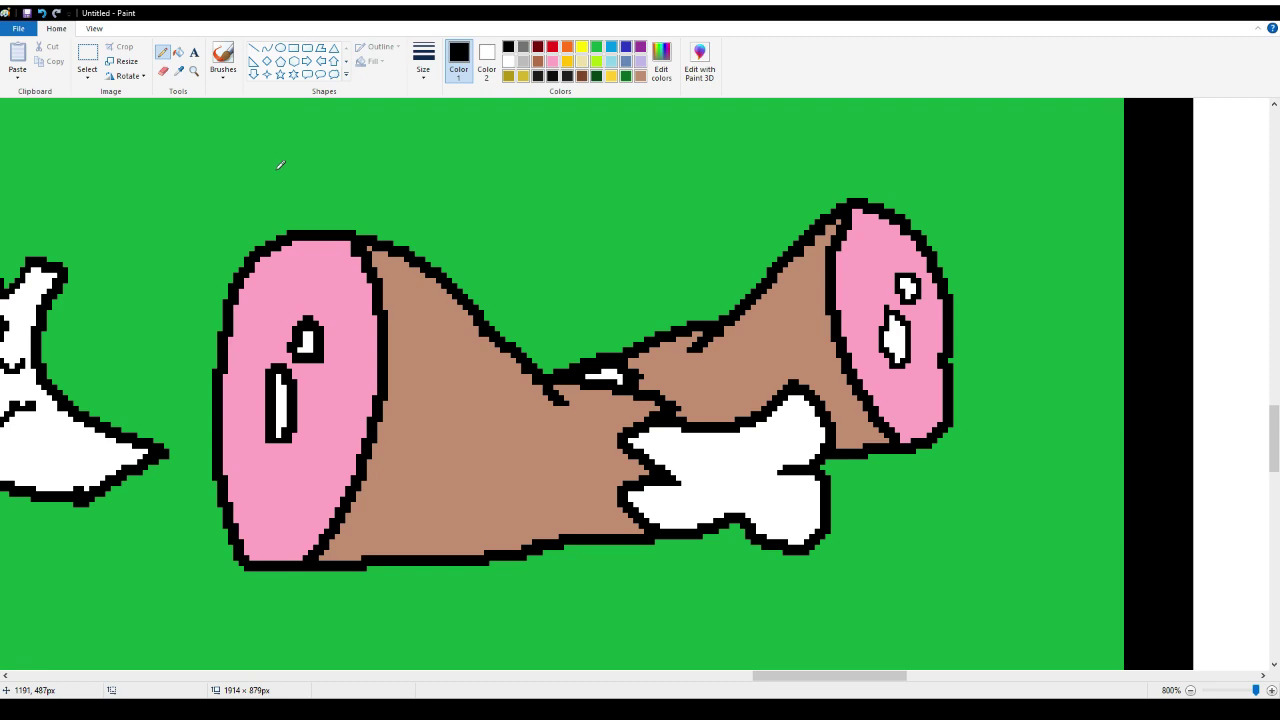
scroll(280, 165, "up", 3)
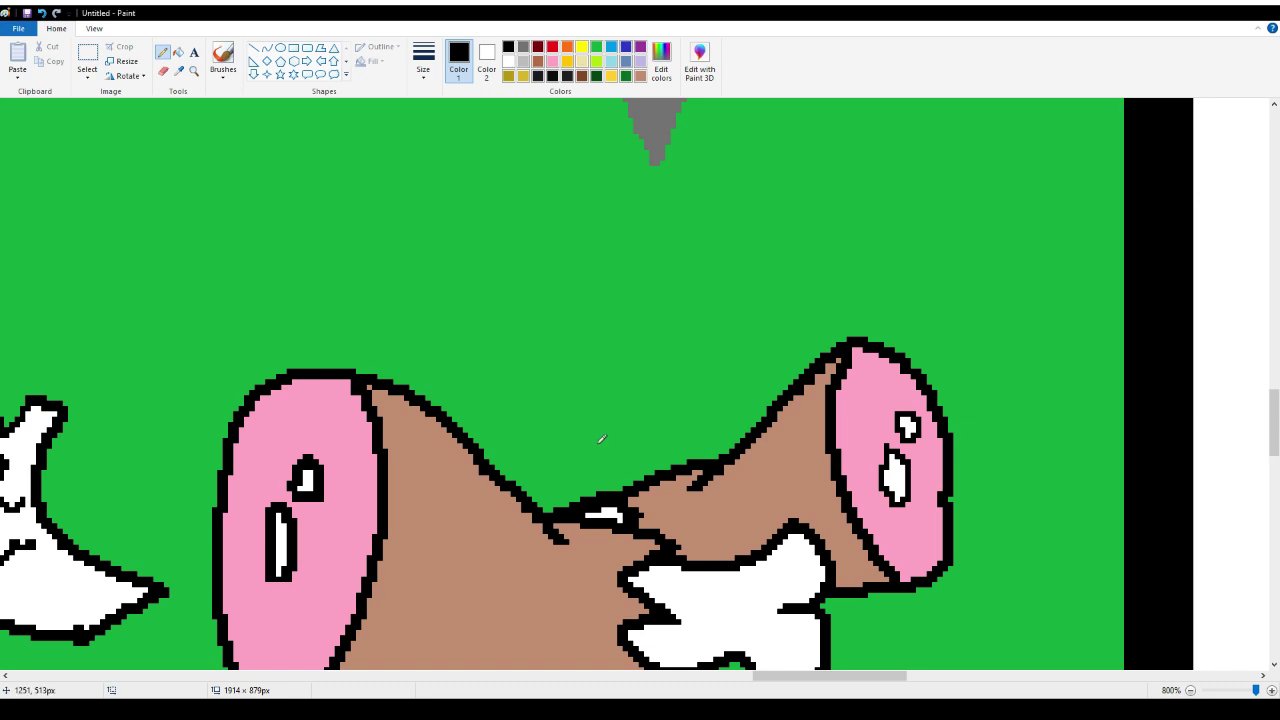
scroll(604, 413, "up", 5)
scroll(604, 413, "up", 3)
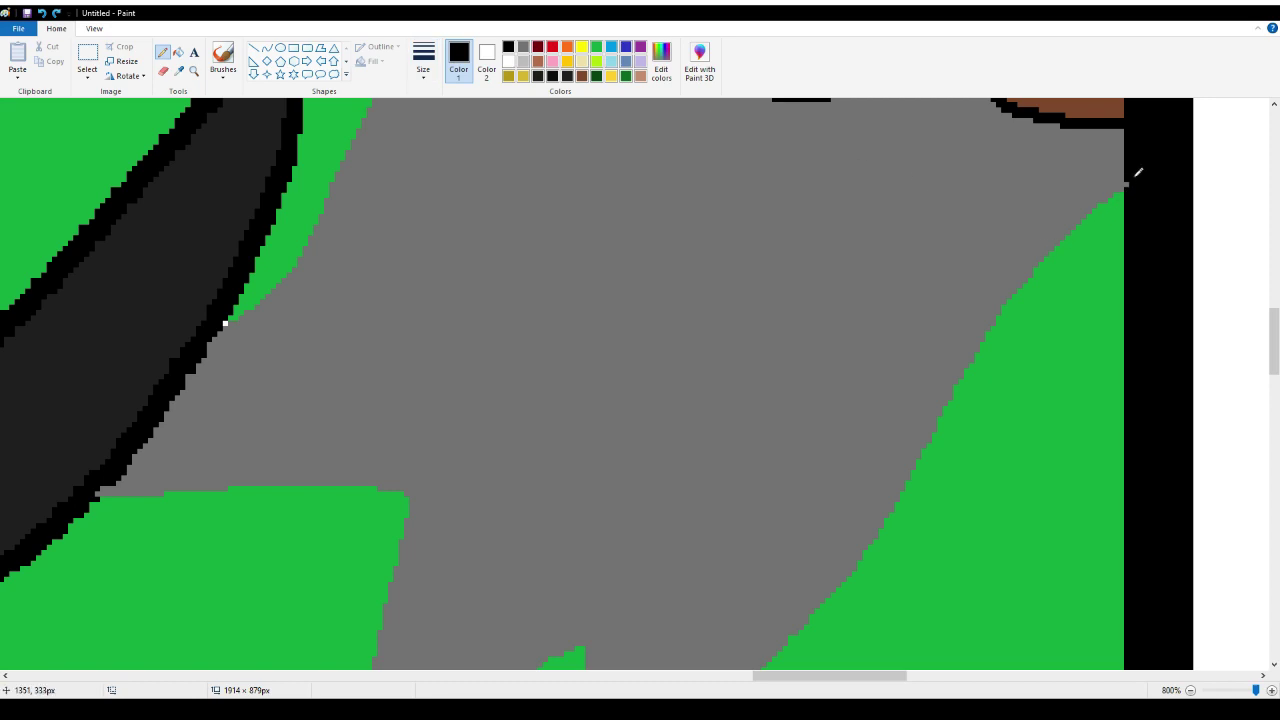
left_click(1126, 182)
Sample the trunk's brown and fill the leftover white gap under the first tree's foliage with it
scroll(683, 179, "up", 5)
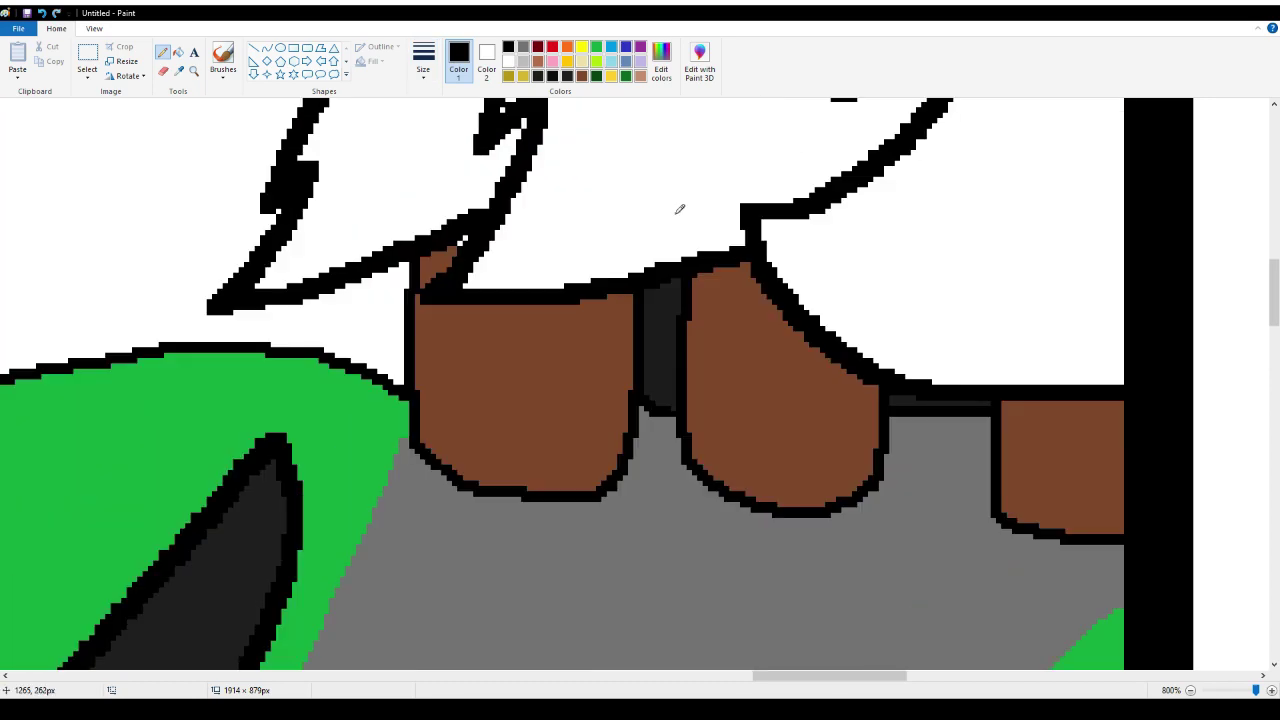
scroll(679, 209, "up", 3)
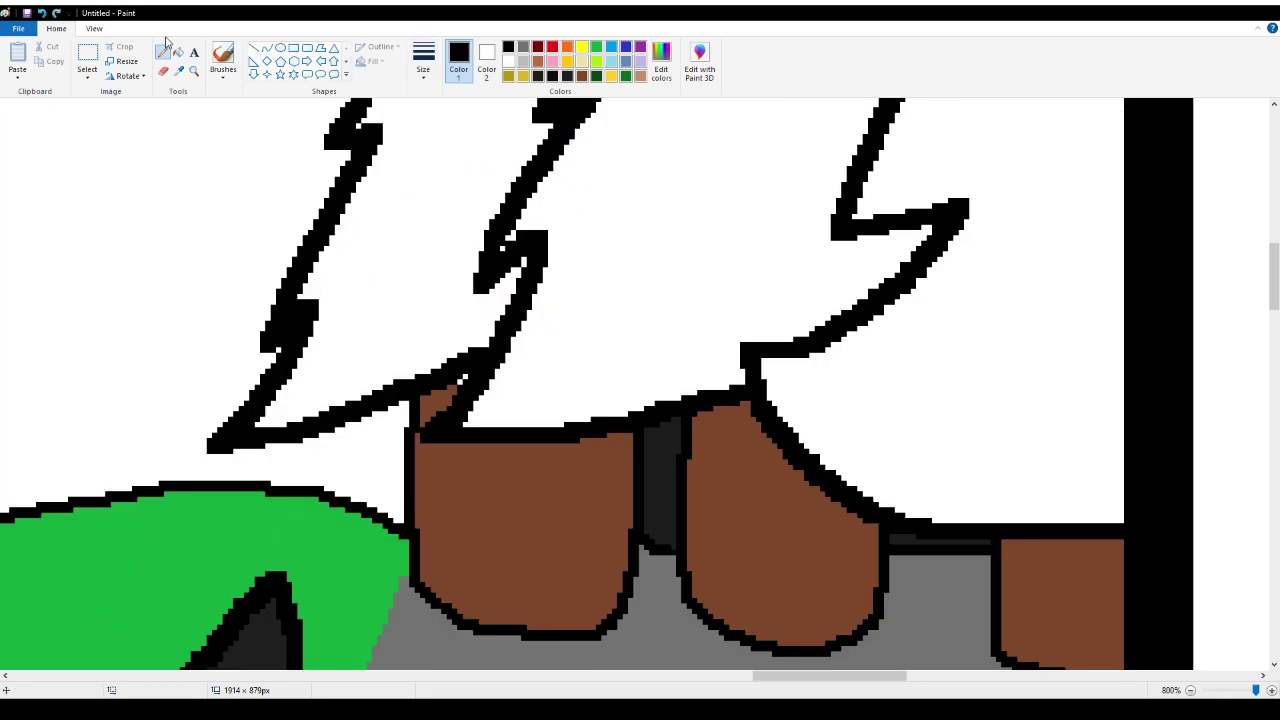
left_click(179, 71)
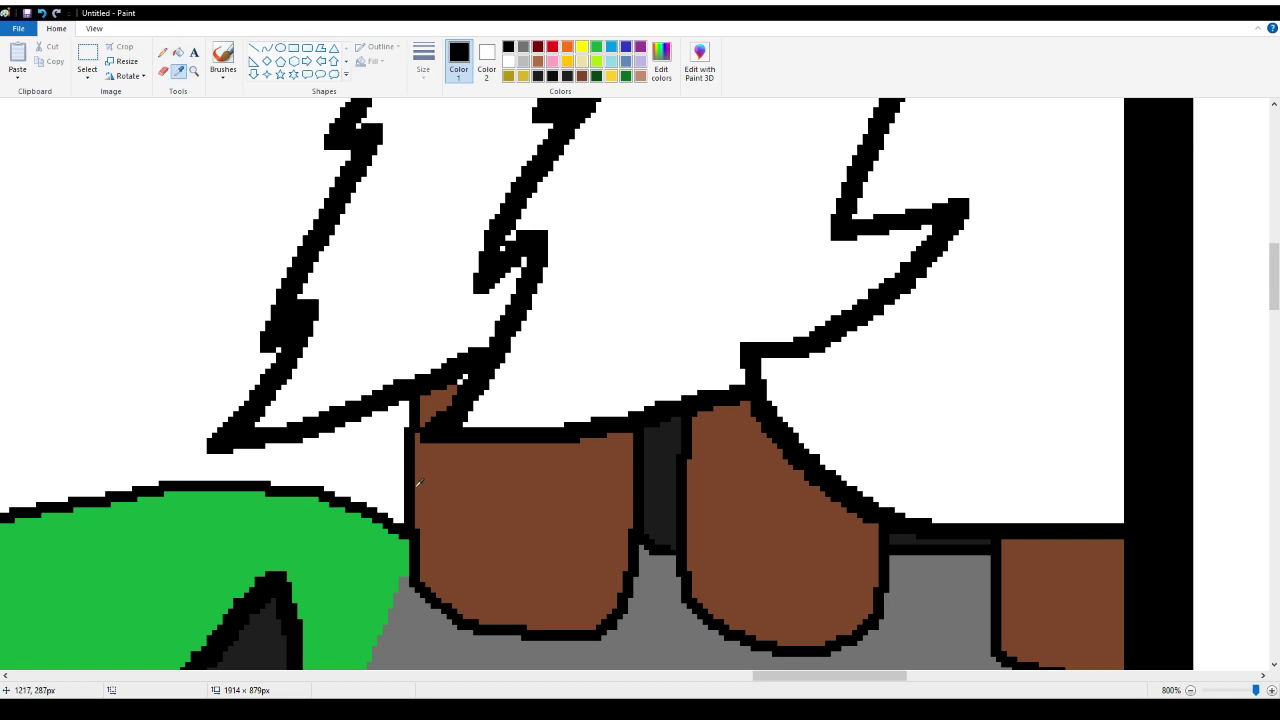
left_click(437, 511)
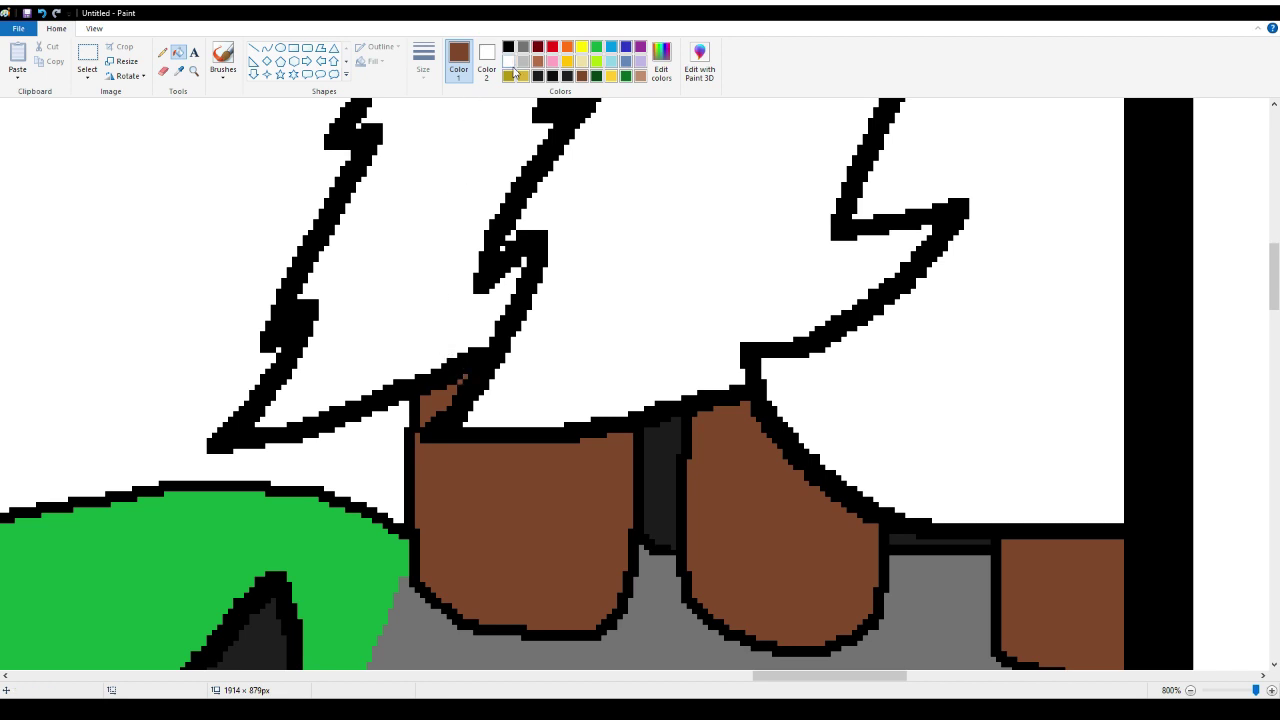
Fill the foliage of the three pine trees with dark green, including a small white gap along the first tree's edge
left_click(597, 76)
left_click(492, 139)
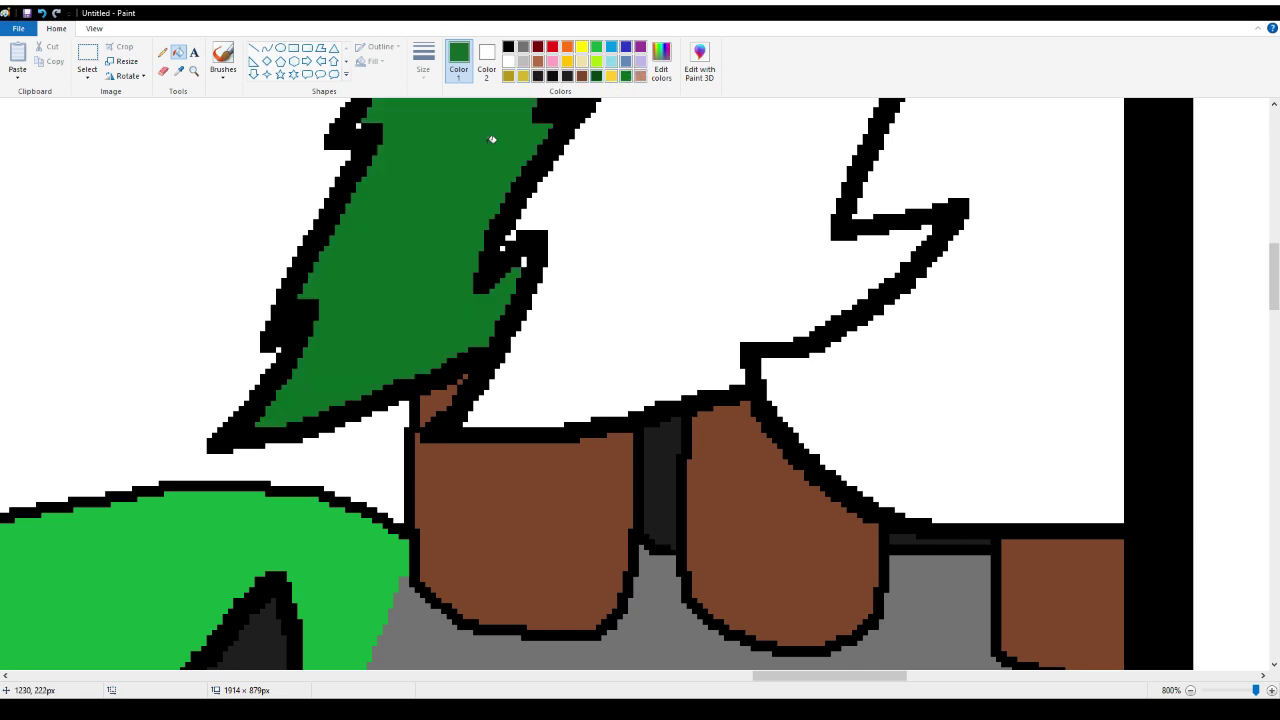
left_click(643, 206)
left_click(1020, 289)
scroll(671, 317, "up", 2)
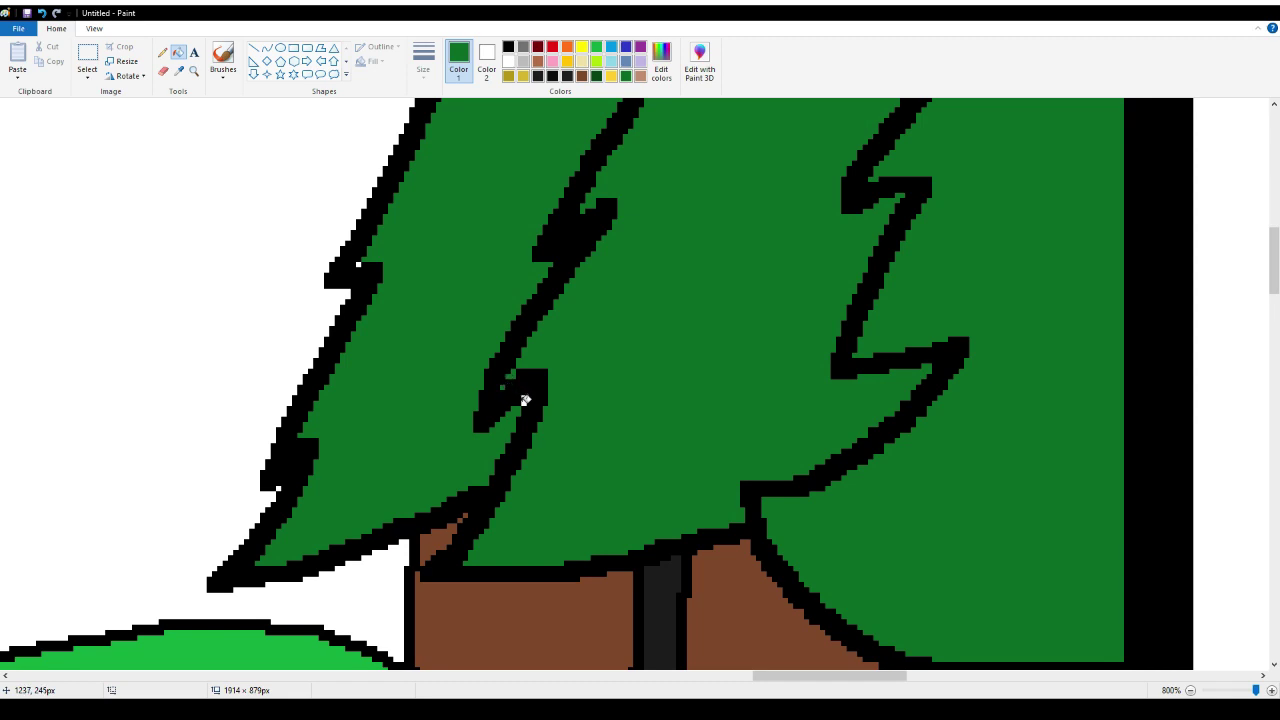
left_click(362, 262)
Fill the sky with light blue, including the enclosed white areas between the treetops below the sun
scroll(709, 315, "up", 5)
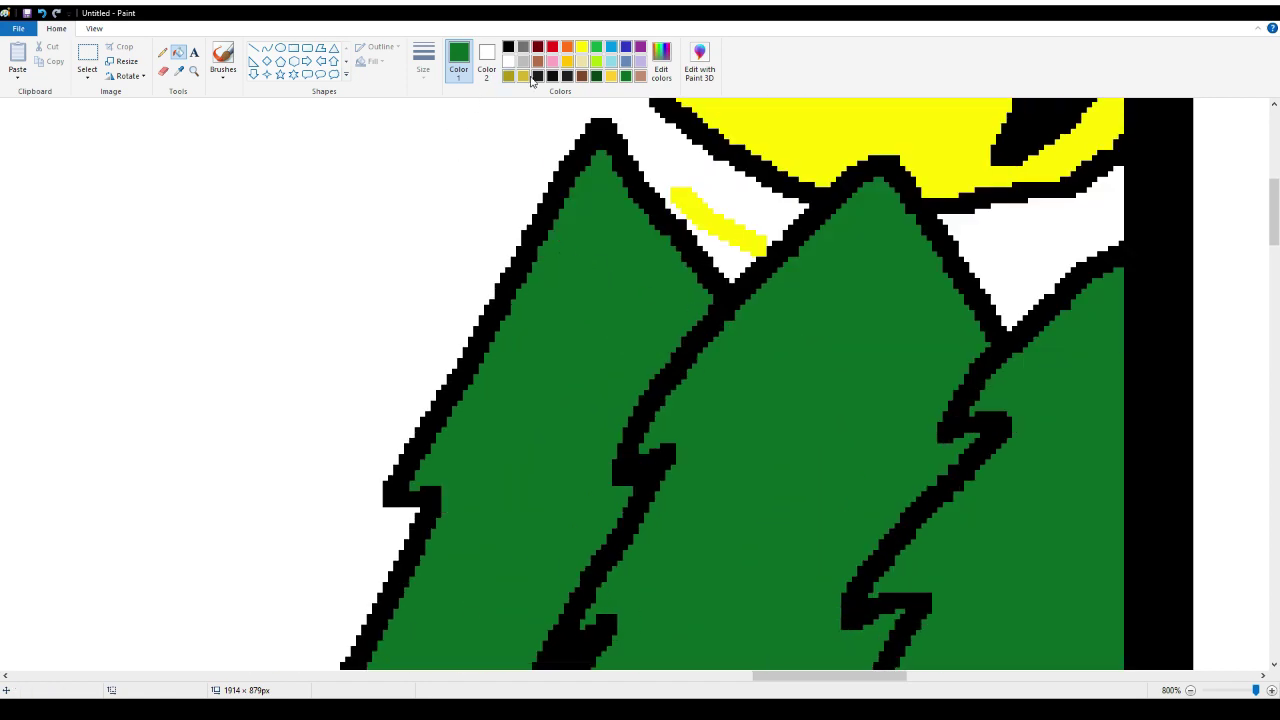
left_click(611, 61)
left_click(468, 152)
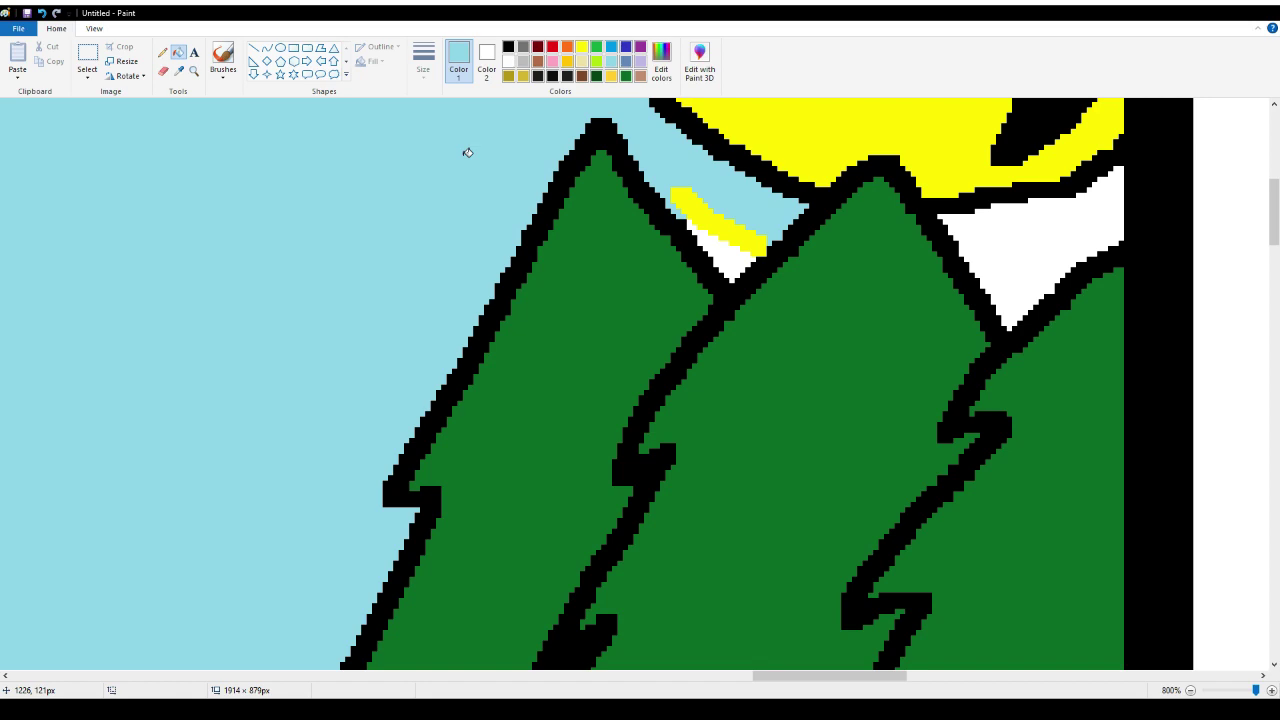
left_click(731, 253)
left_click(1006, 255)
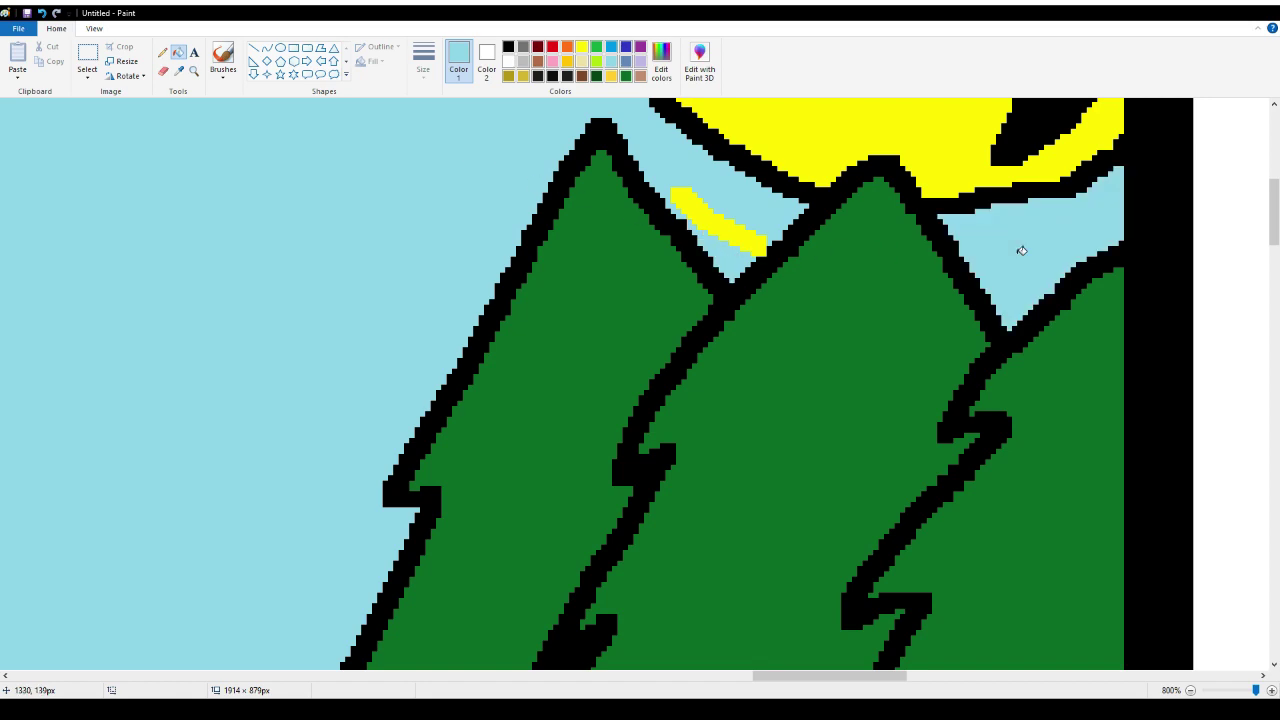
Draw four thin black bark lines rising from the base of the first tree's brown trunk
scroll(419, 246, "down", 5)
scroll(419, 246, "down", 3)
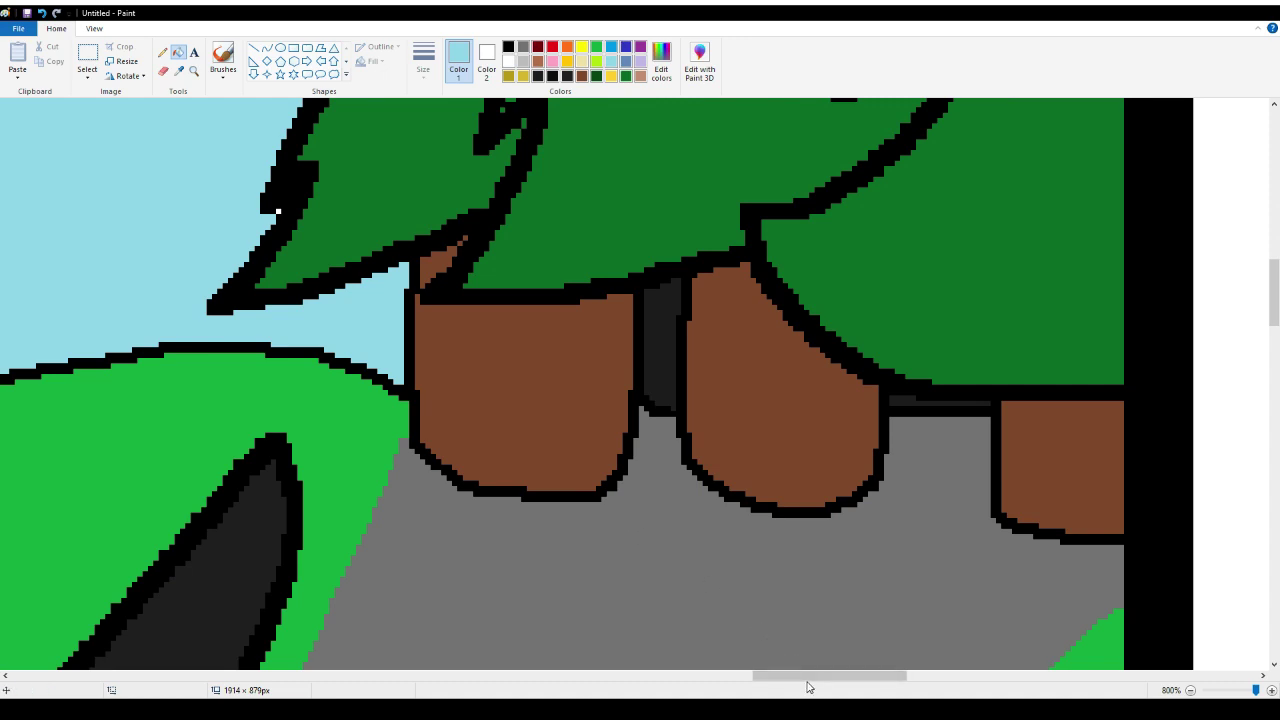
left_click_drag(814, 683, 752, 683)
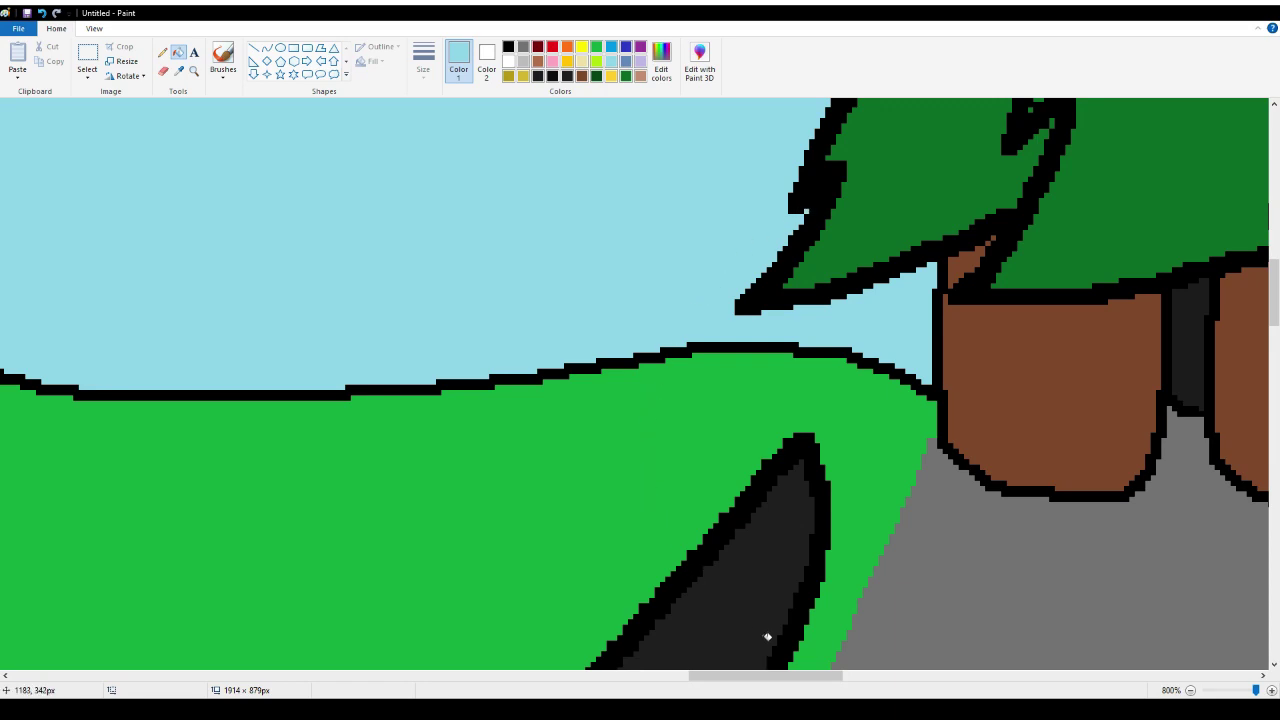
left_click_drag(747, 680, 807, 694)
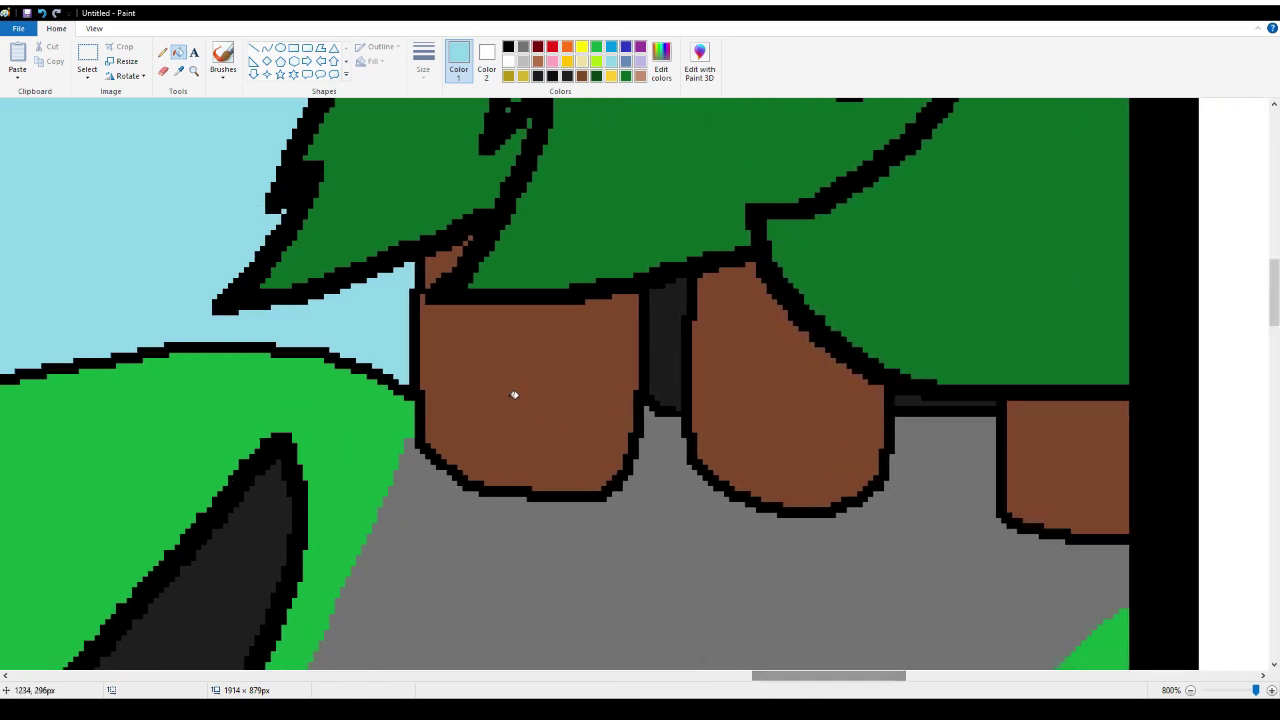
left_click(162, 53)
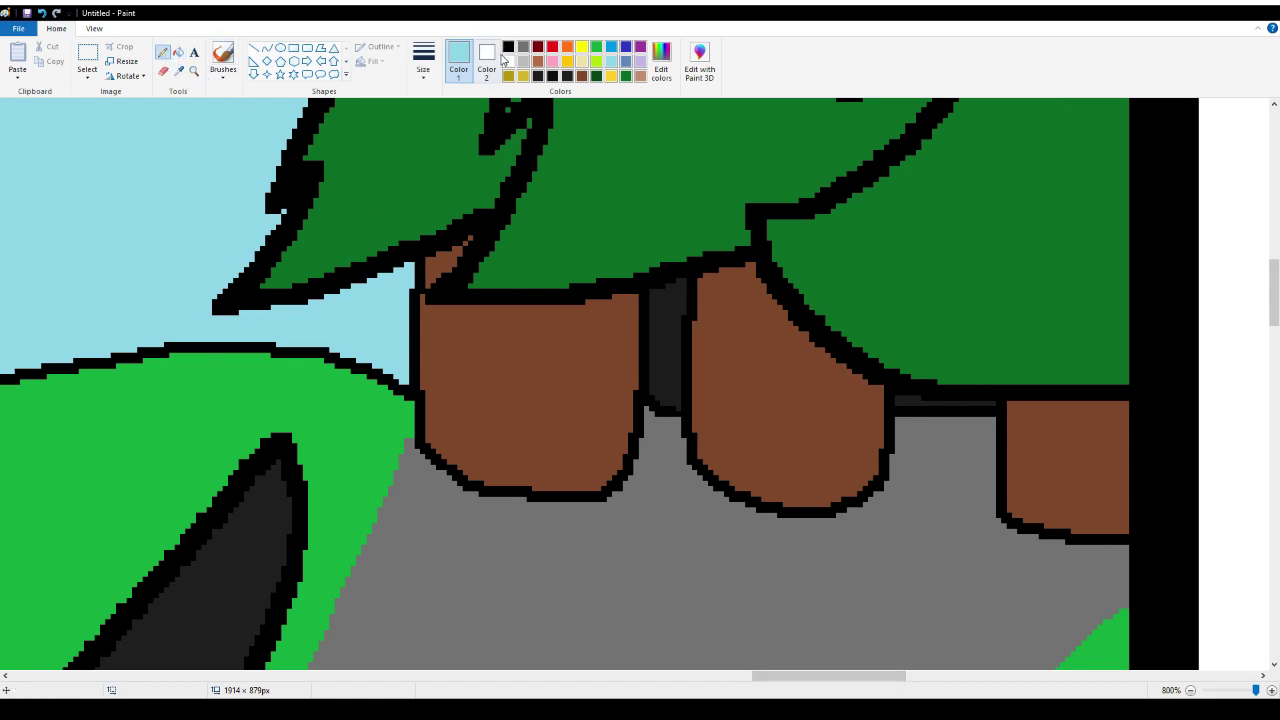
left_click(508, 47)
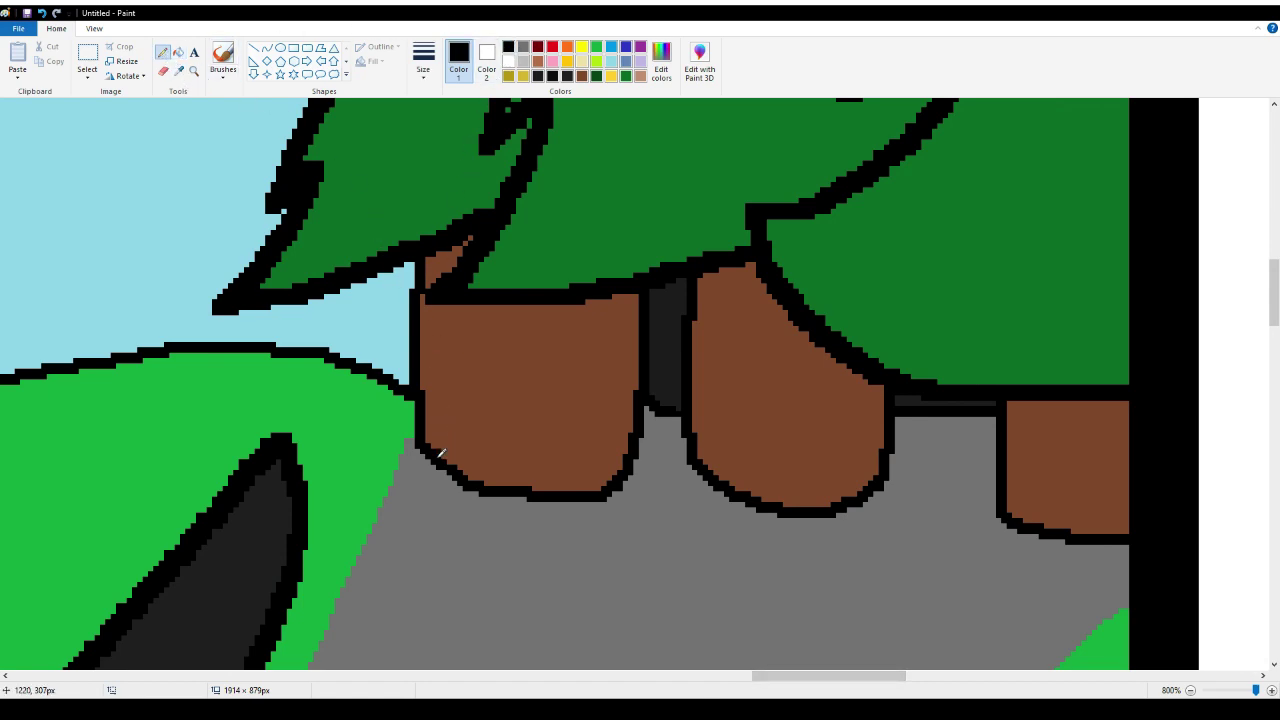
left_click_drag(440, 453, 437, 386)
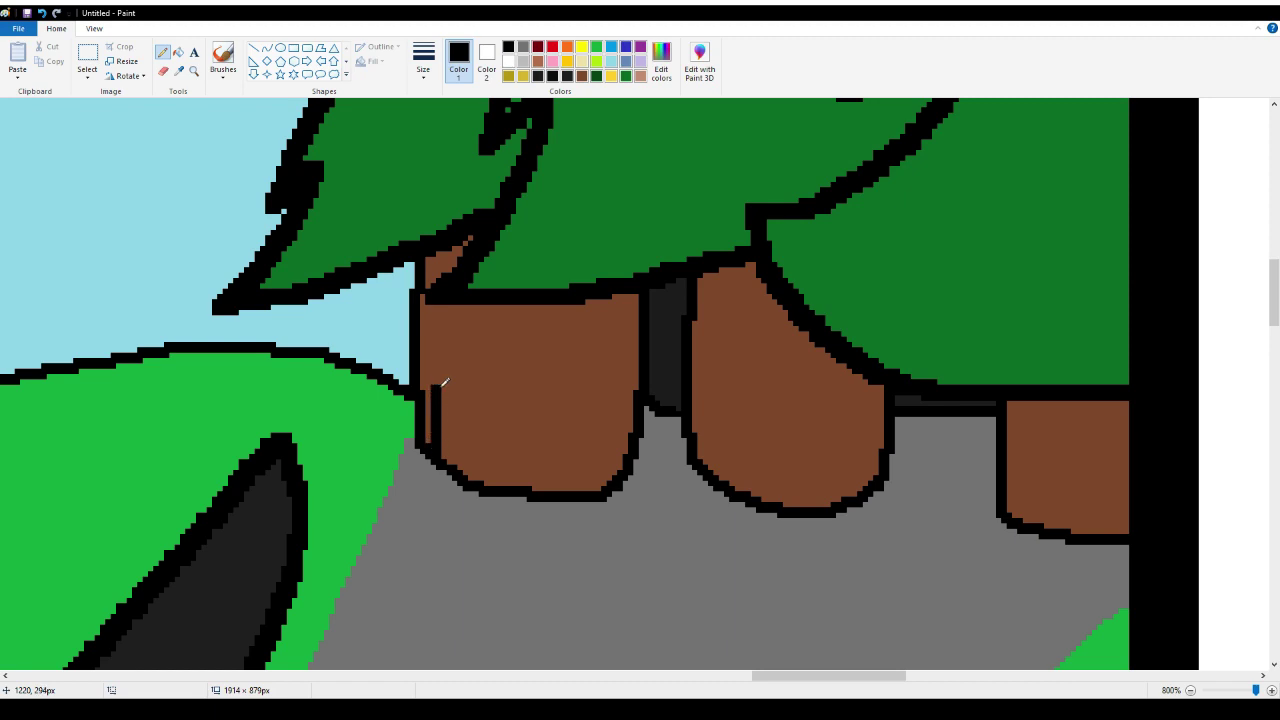
left_click(42, 13)
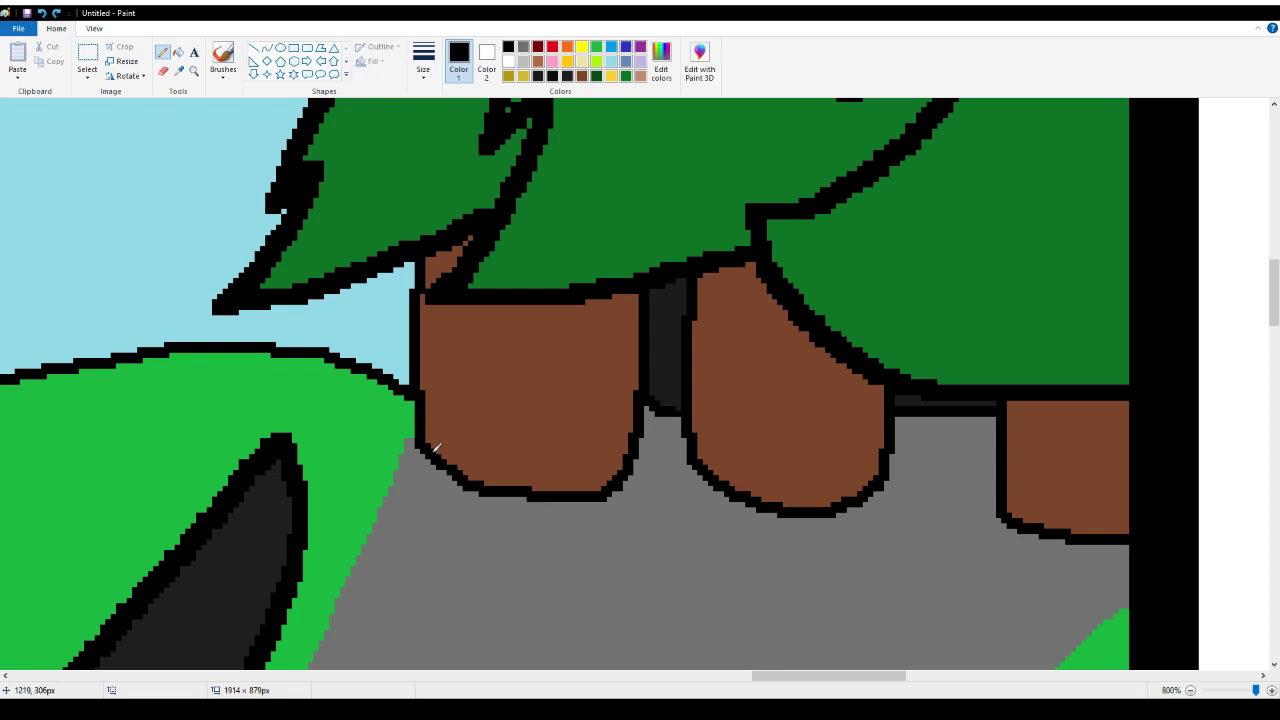
left_click_drag(436, 449, 449, 378)
left_click_drag(474, 477, 482, 332)
left_click_drag(519, 486, 519, 406)
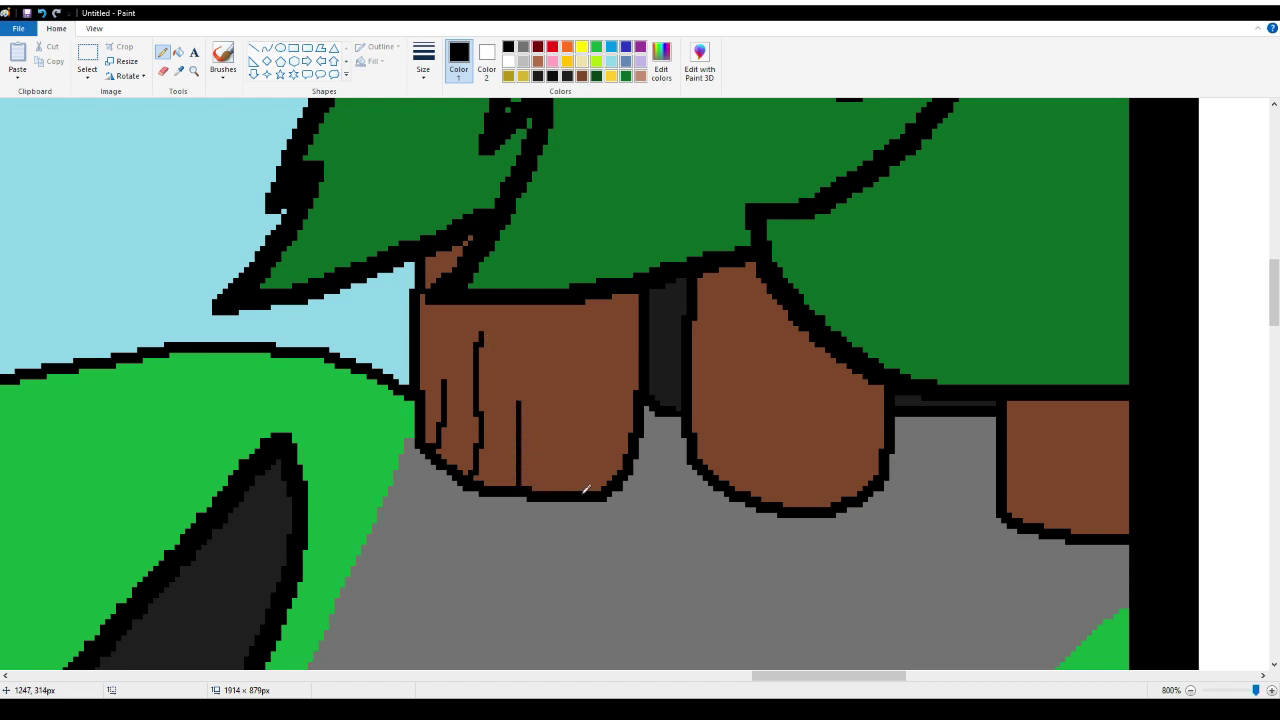
left_click_drag(587, 489, 604, 386)
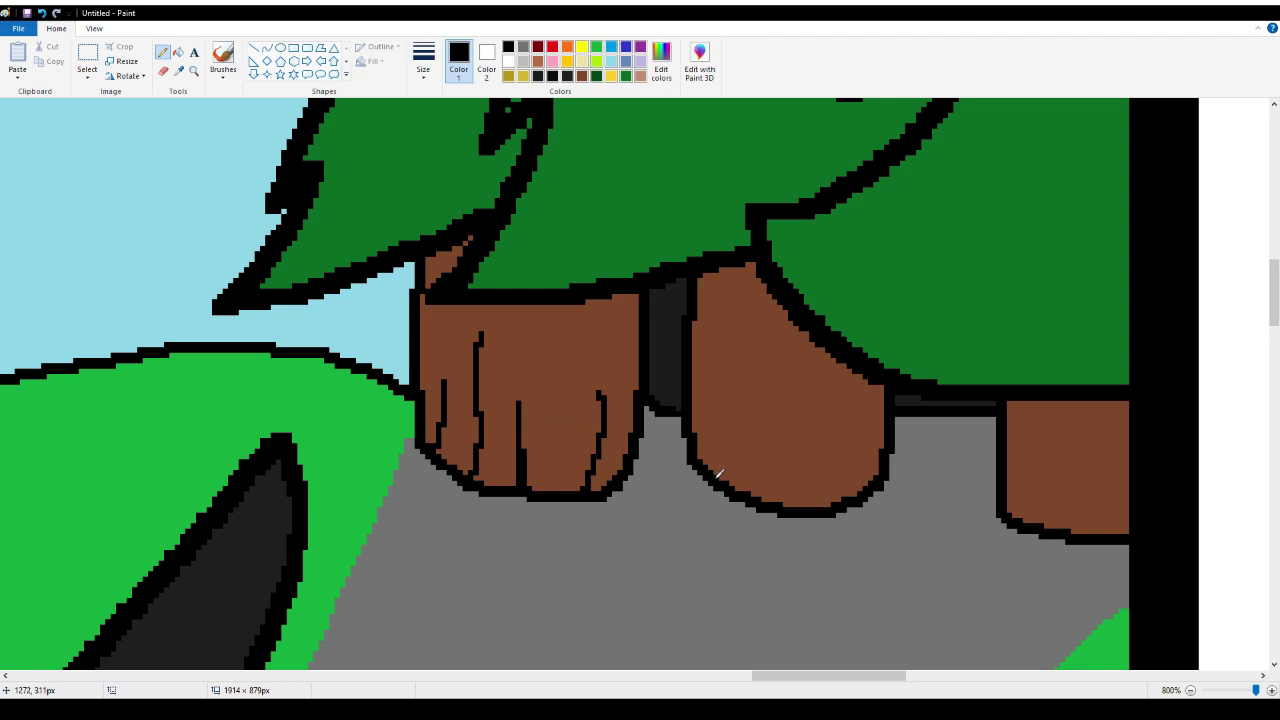
Draw black bark lines rising from the bases of the middle trunk and the trunk beside the picture's border
left_click_drag(717, 474, 721, 369)
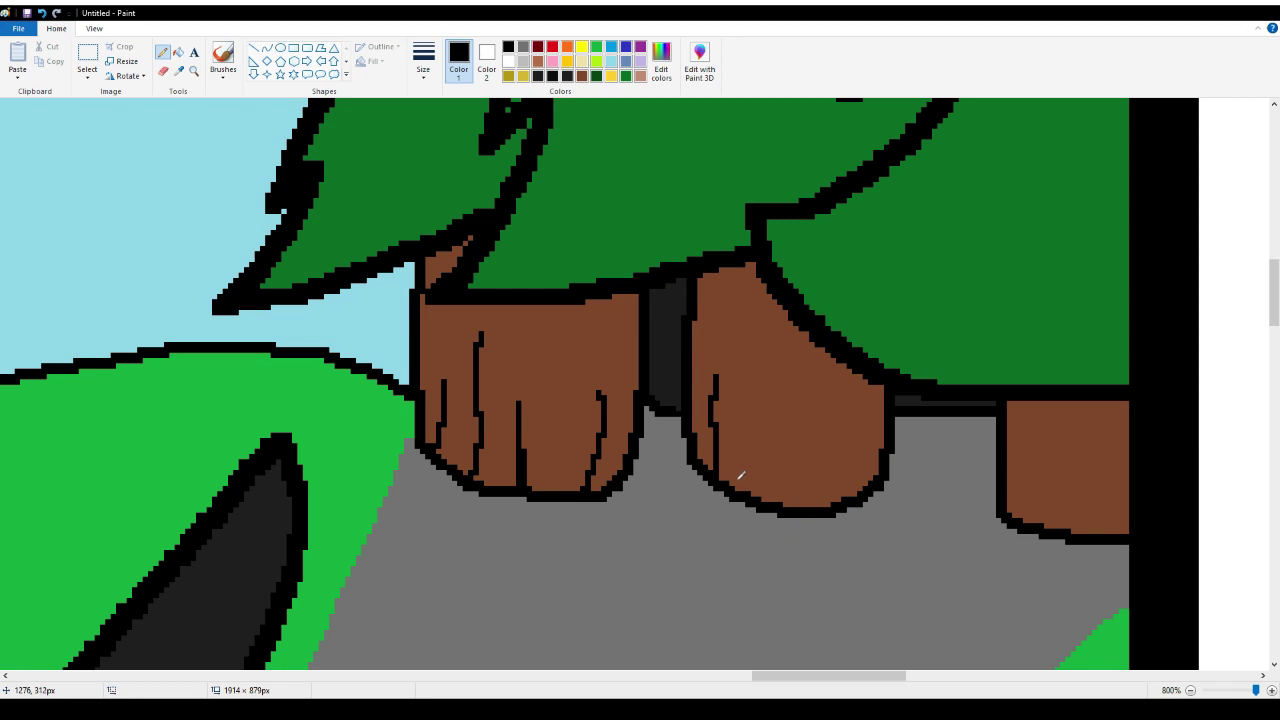
left_click_drag(761, 494, 782, 395)
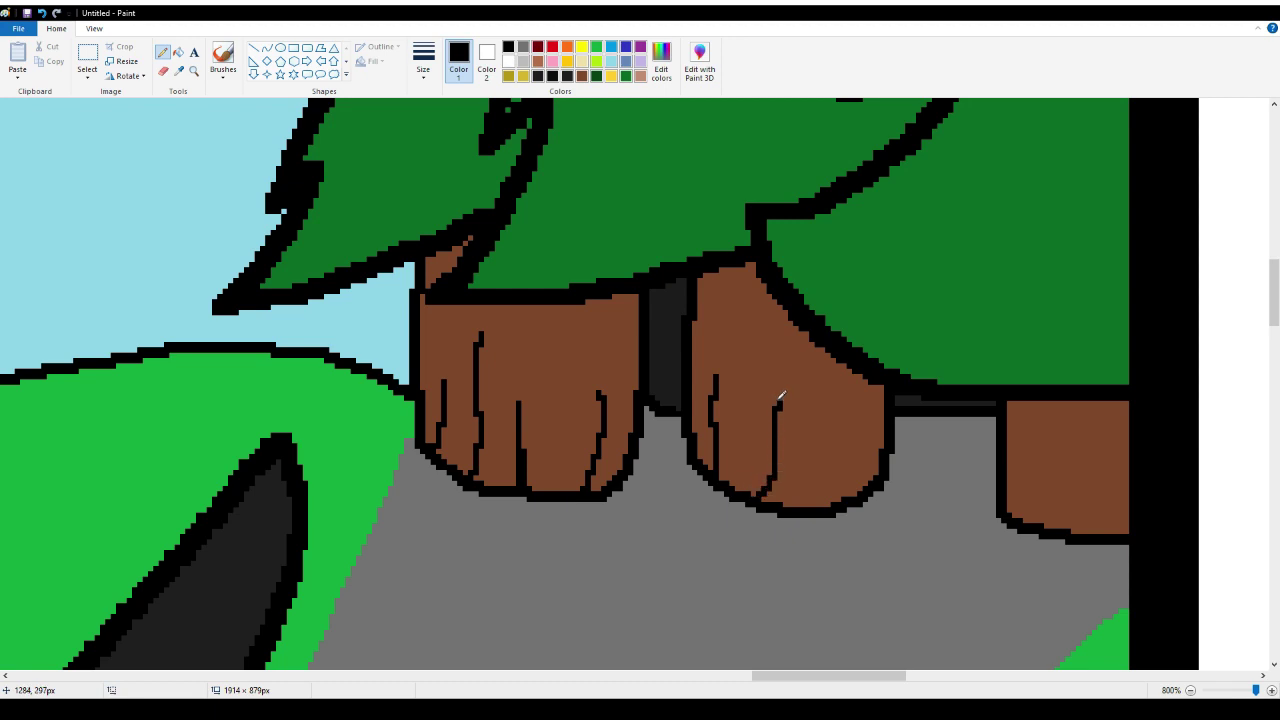
left_click_drag(820, 505, 827, 407)
left_click_drag(1042, 522, 1045, 432)
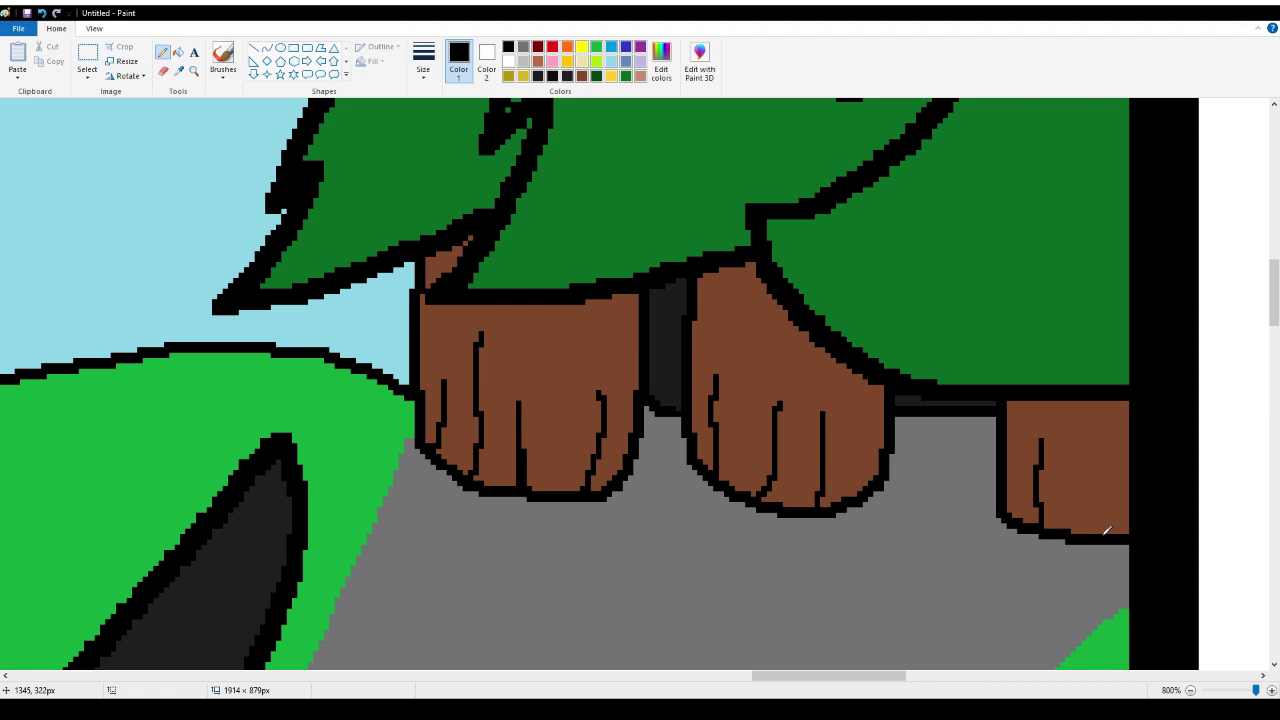
mouse_move(1106, 531)
left_mouse_down()
mouse_move(1112, 455)
mouse_move(1120, 530)
mouse_move(1110, 482)
left_mouse_up()
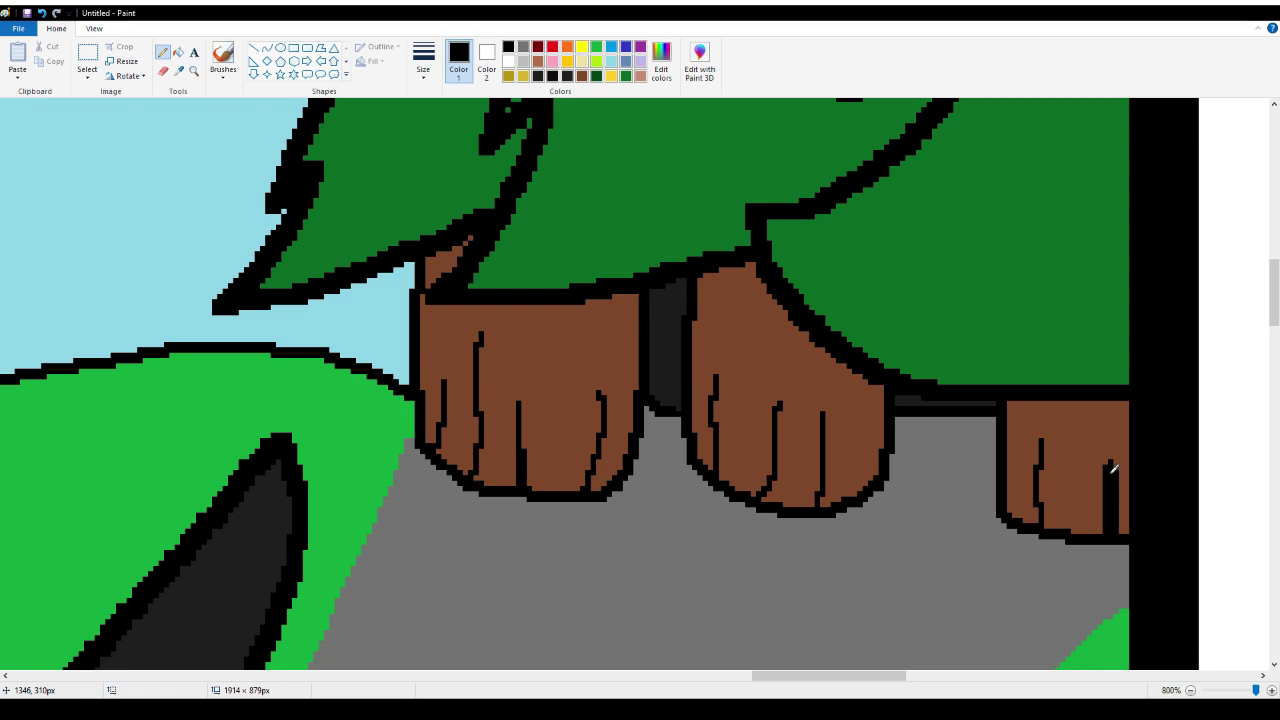
left_click_drag(1080, 532, 1086, 442)
Draw four thin, curving foliage lines in a darker green down the middle section of the middle pine tree
scroll(858, 411, "up", 8)
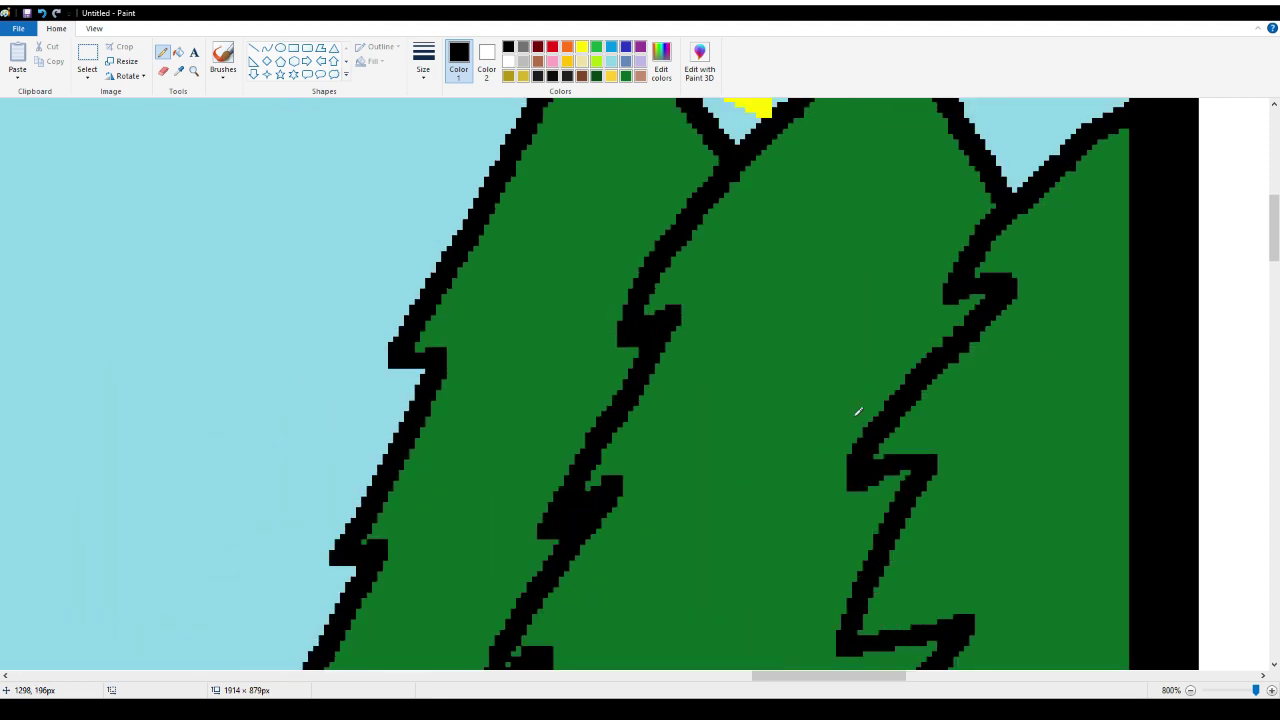
scroll(858, 411, "down", 1)
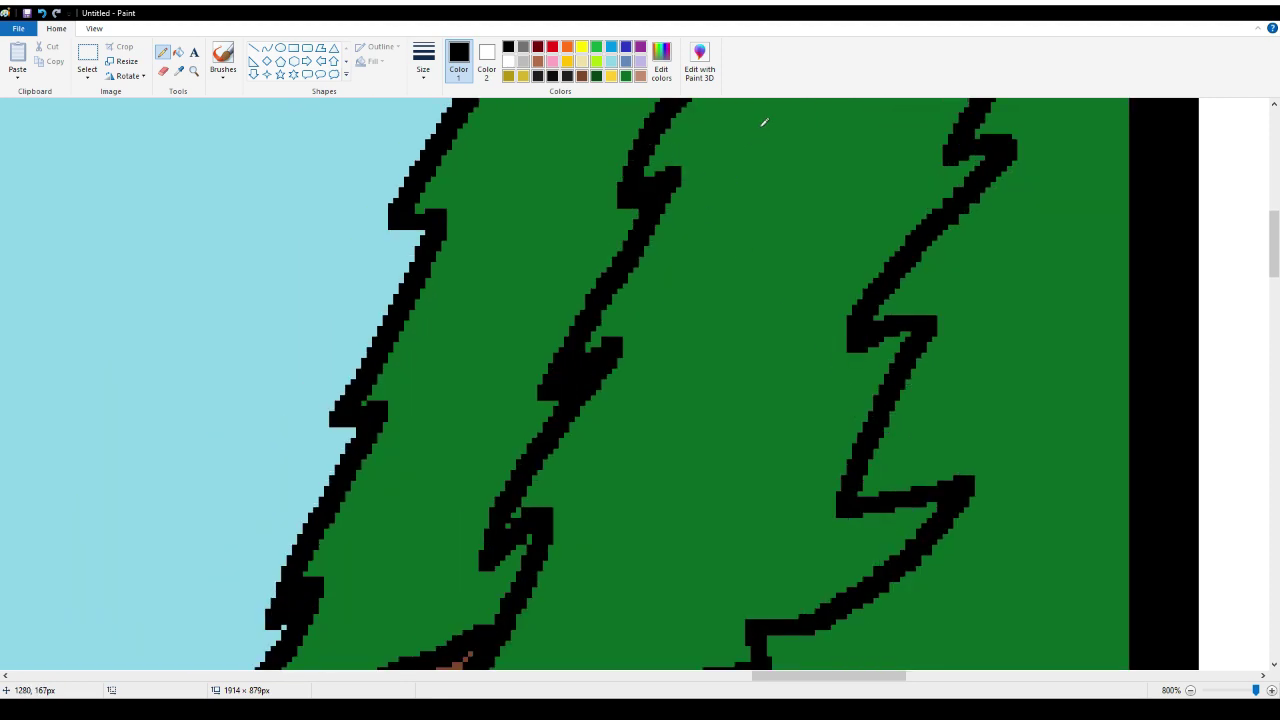
left_click(626, 76)
left_click_drag(762, 161, 668, 304)
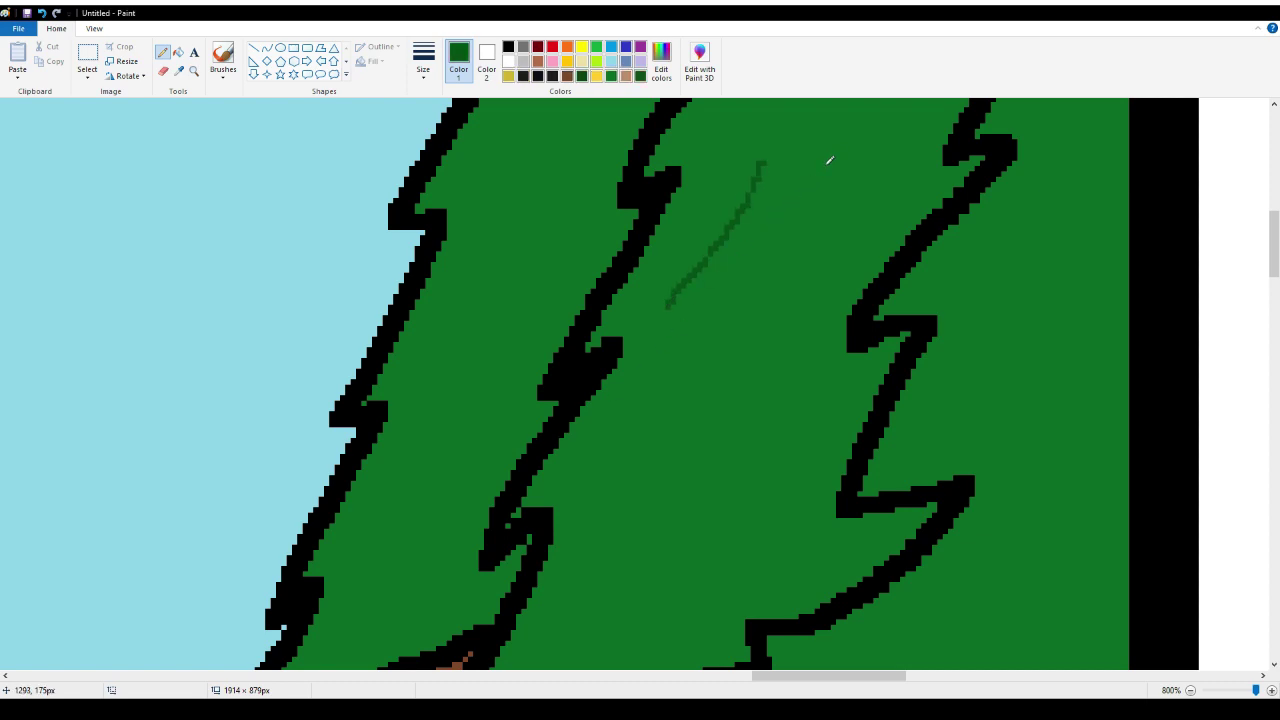
mouse_move(827, 166)
left_mouse_down()
mouse_move(759, 314)
mouse_move(652, 482)
left_mouse_up()
mouse_move(776, 200)
left_mouse_down()
mouse_move(635, 434)
mouse_move(560, 491)
left_mouse_up()
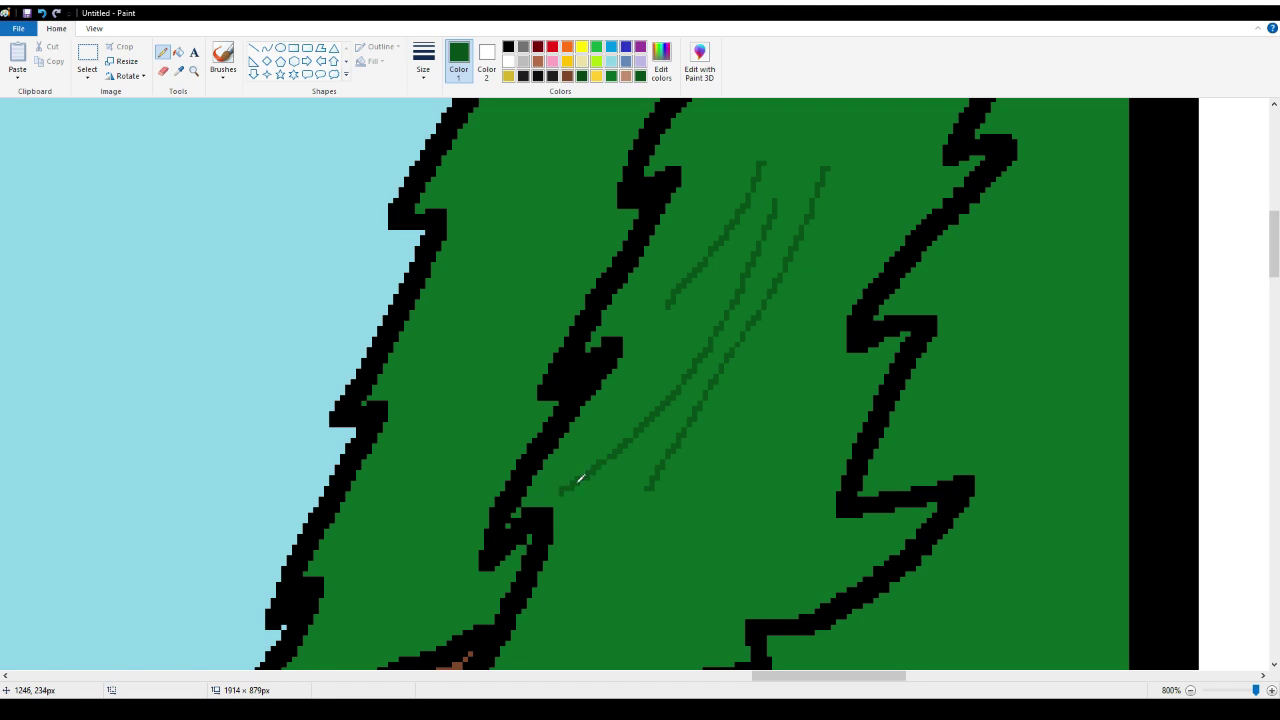
left_click_drag(826, 216, 672, 568)
Draw three darker green foliage lines fanning toward the lower-left tip of the middle pine tree
scroll(688, 508, "down", 3)
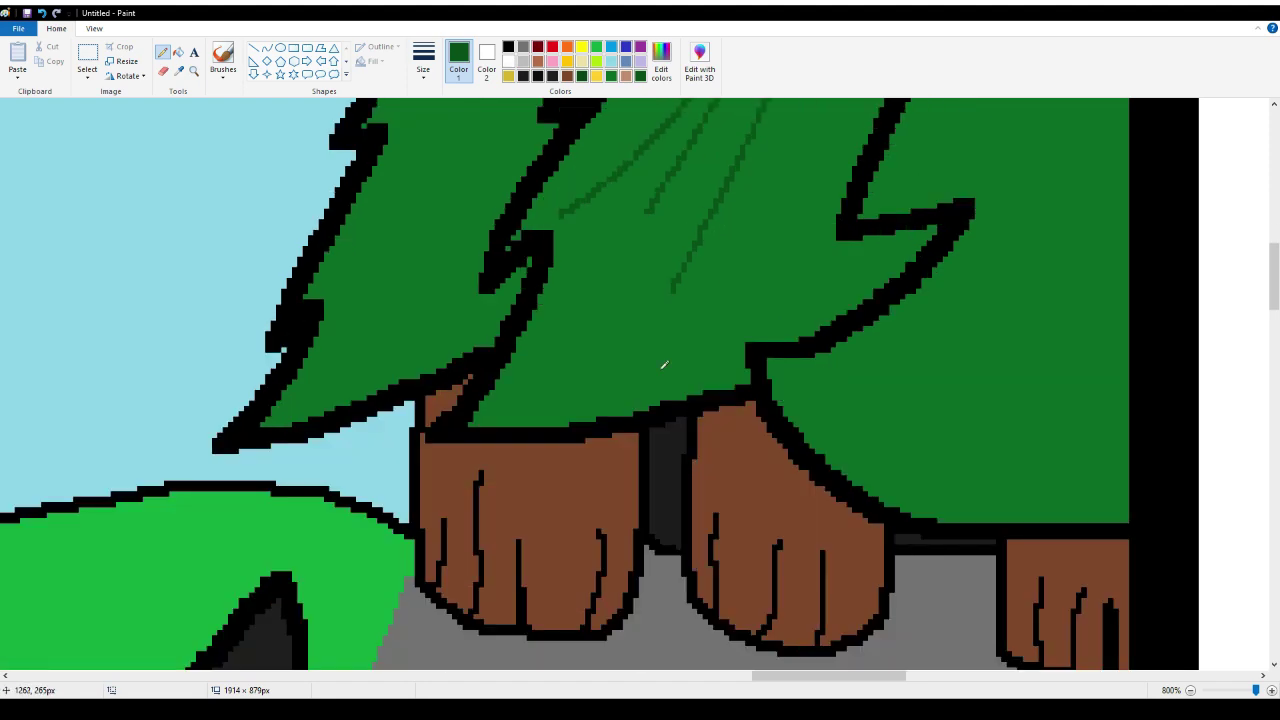
left_click_drag(644, 243, 518, 399)
left_click_drag(617, 251, 500, 406)
mouse_move(698, 288)
left_mouse_down()
mouse_move(648, 350)
mouse_move(508, 428)
left_mouse_up()
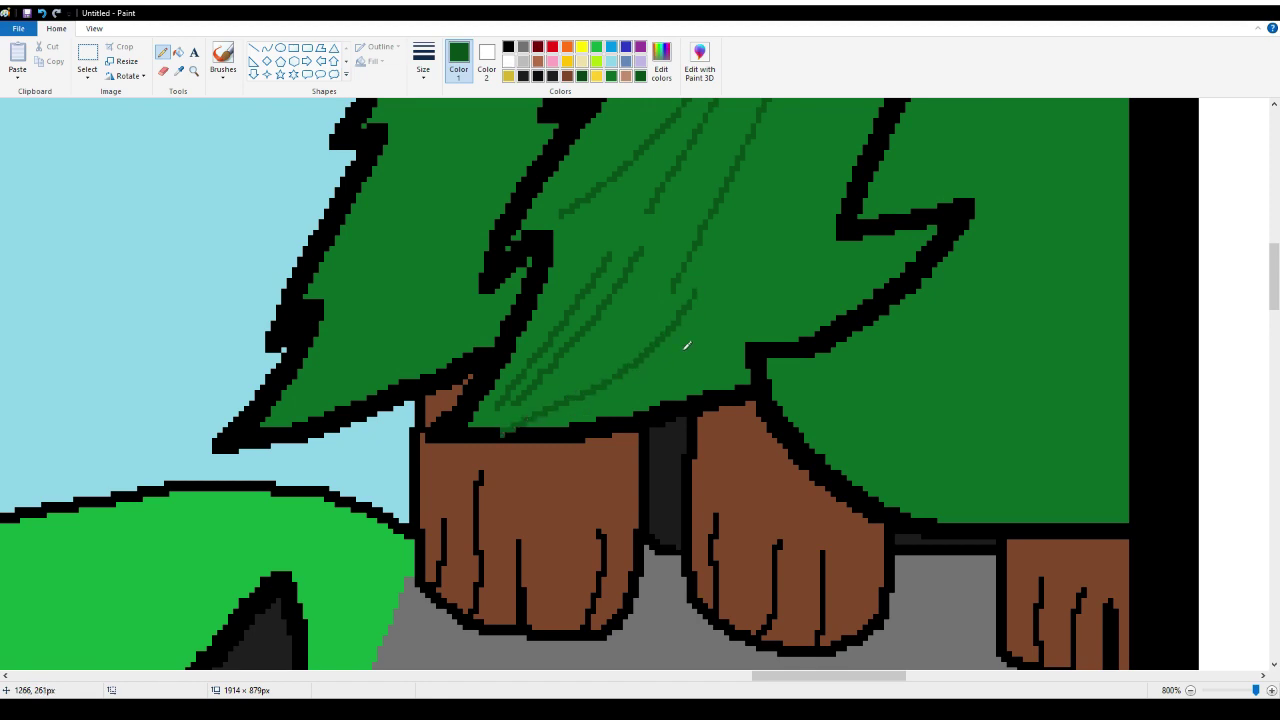
Draw four curved darker green lines across the lowest branch tier of the pine tree beside the picture's border
mouse_move(789, 383)
left_mouse_down()
mouse_move(840, 385)
mouse_move(976, 333)
left_mouse_up()
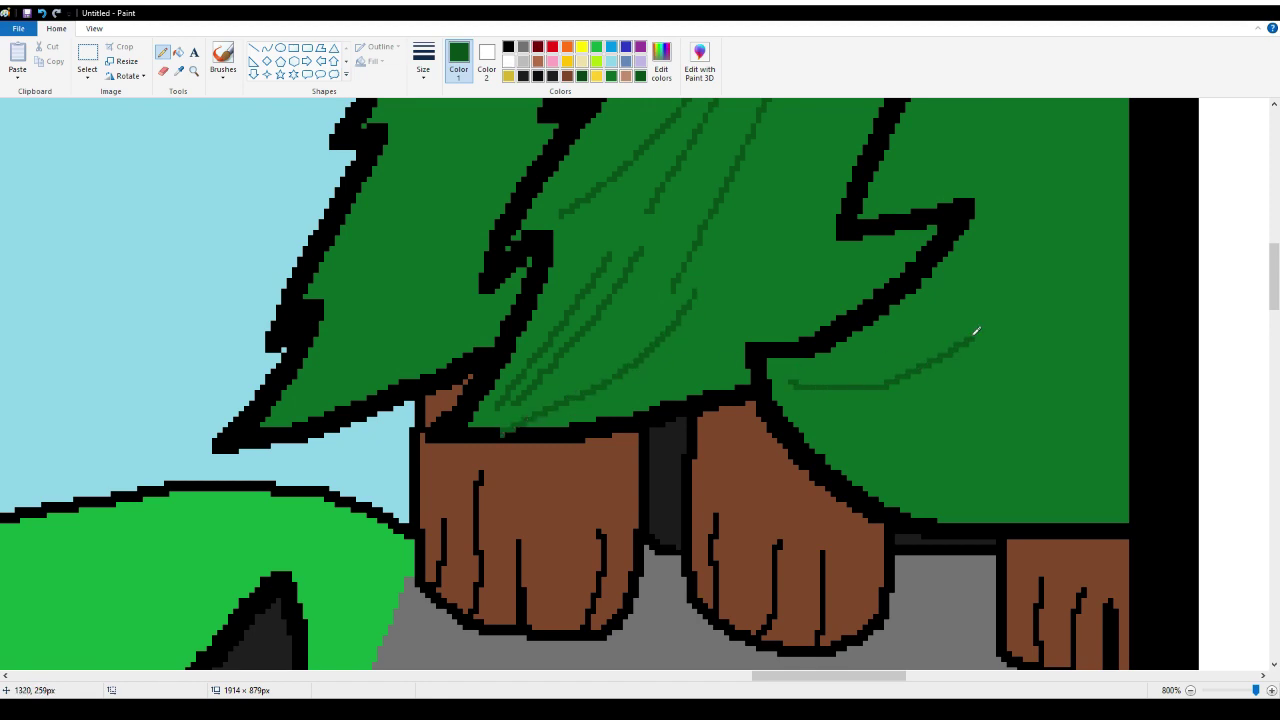
mouse_move(783, 400)
left_mouse_down()
mouse_move(820, 415)
mouse_move(975, 400)
mouse_move(1038, 342)
left_mouse_up()
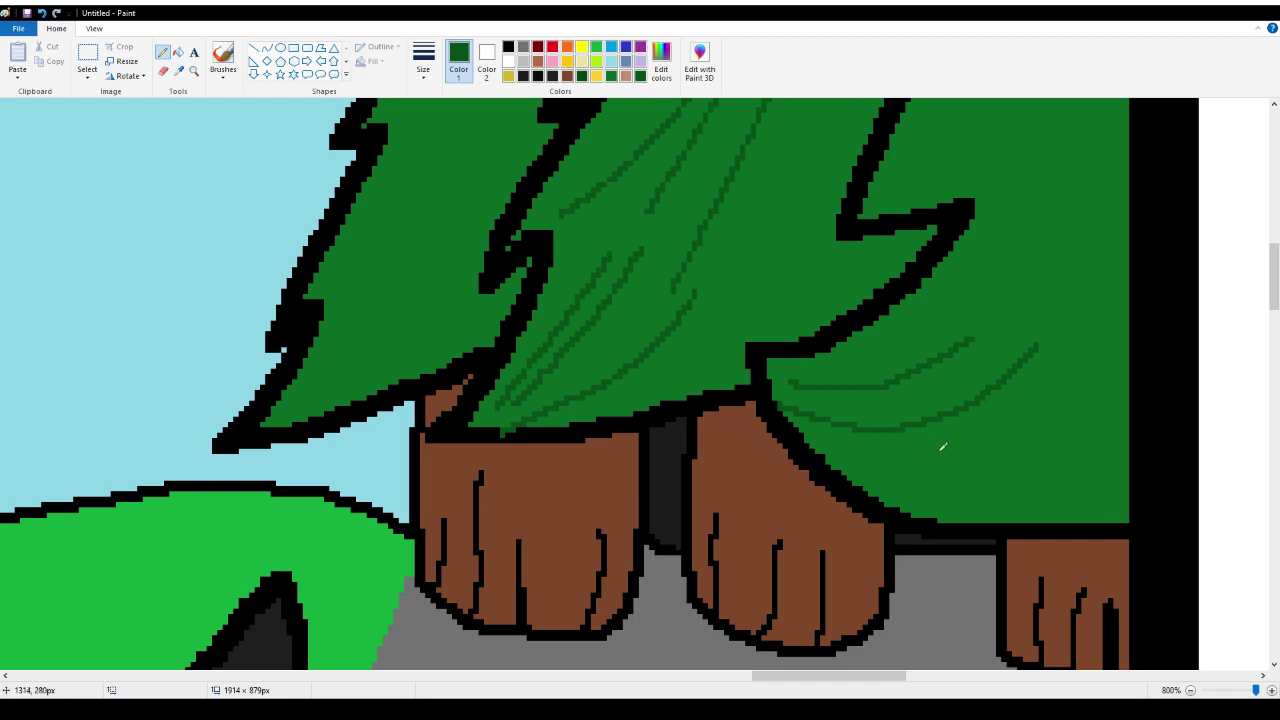
mouse_move(910, 476)
left_mouse_down()
mouse_move(999, 391)
mouse_move(1062, 272)
left_mouse_up()
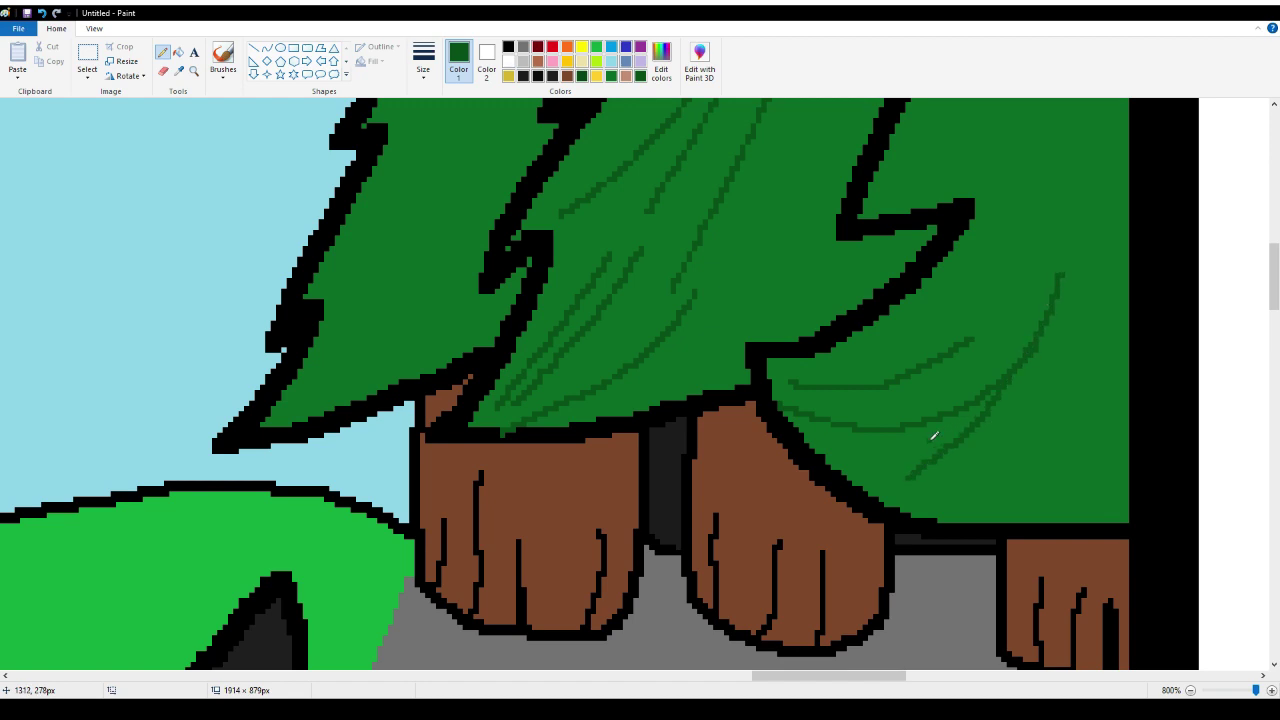
left_click_drag(934, 435, 1034, 198)
Draw three darker green foliage lines beside the middle branch notch of the pine tree at the picture's border
scroll(1034, 200, "up", 1)
left_click_drag(978, 403, 1034, 197)
mouse_move(913, 318)
left_mouse_down()
mouse_move(964, 271)
mouse_move(1026, 174)
left_mouse_up()
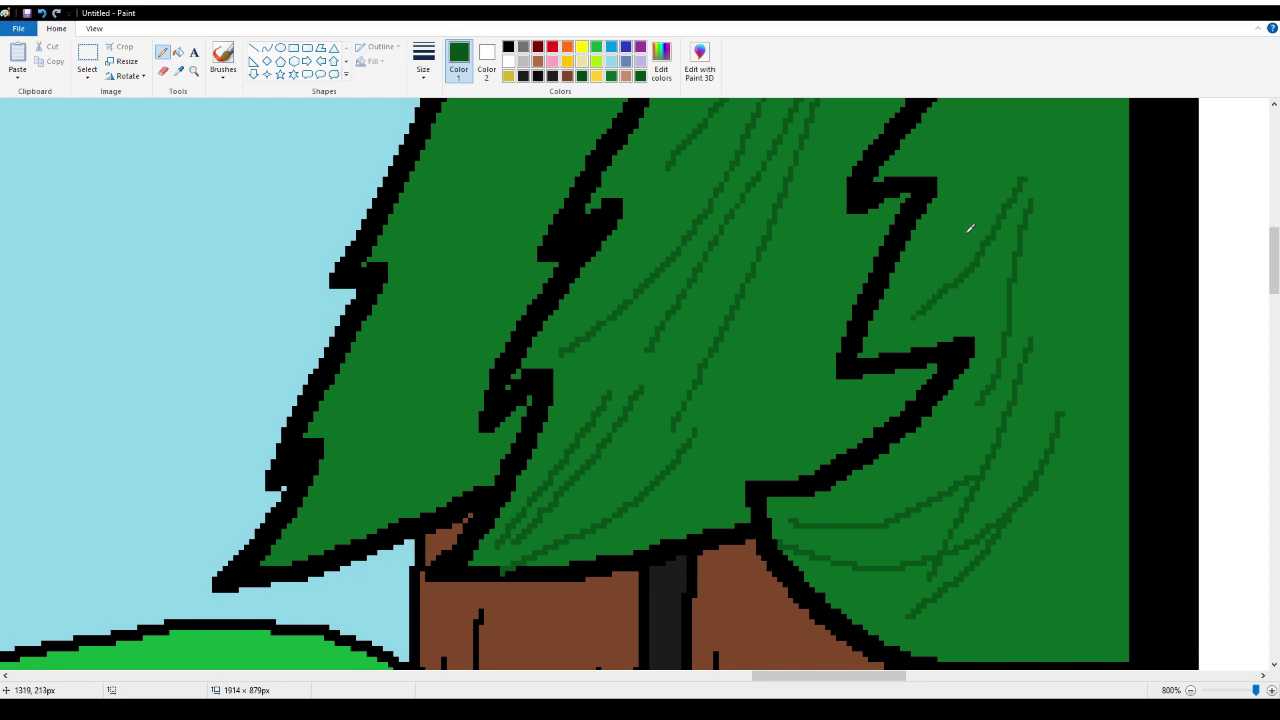
left_click_drag(900, 298, 1016, 142)
Draw four long darker green foliage lines below the upper branch notch of the border pine tree
scroll(1006, 449, "up", 4)
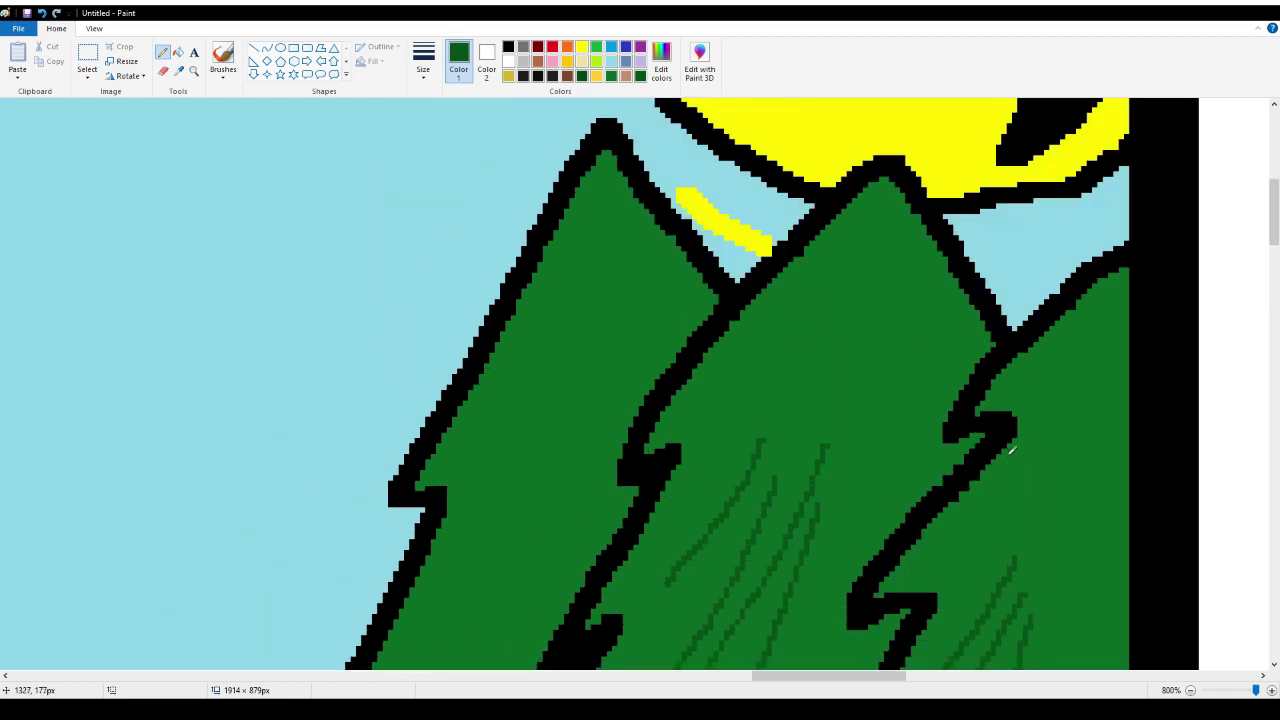
scroll(1006, 449, "down", 3)
mouse_move(997, 450)
left_mouse_down()
mouse_move(1042, 333)
mouse_move(1065, 217)
left_mouse_up()
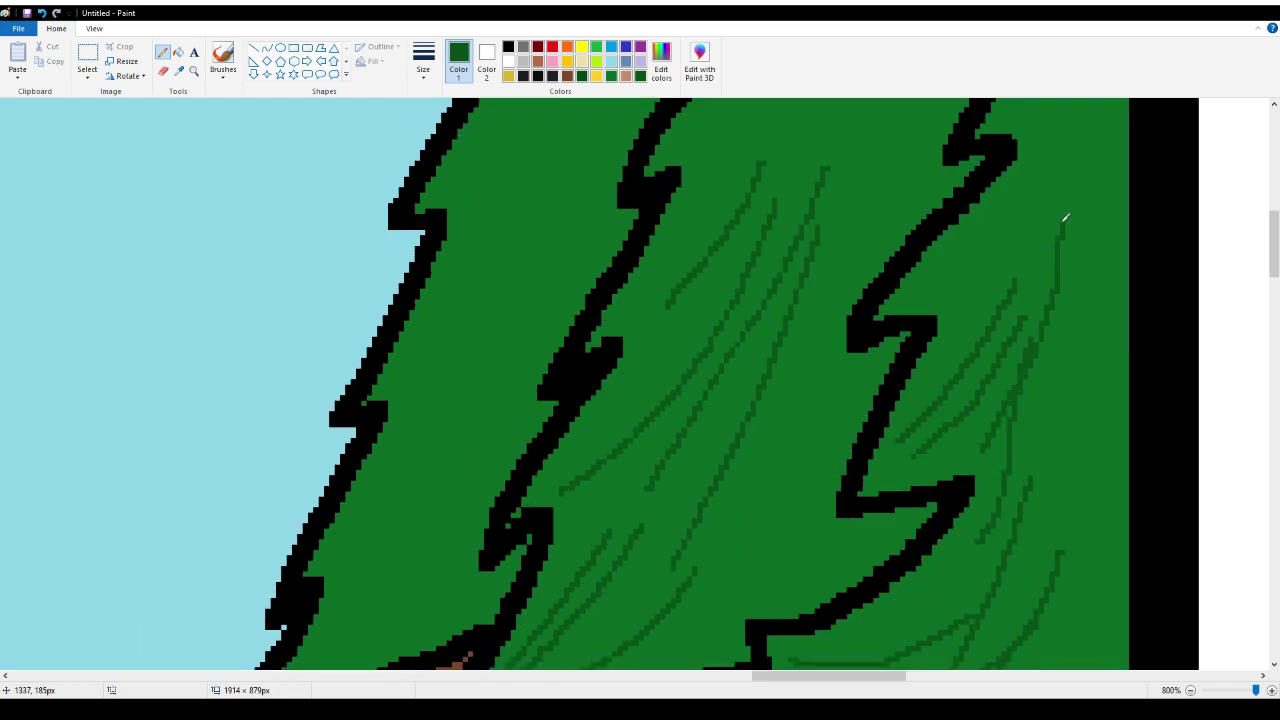
mouse_move(940, 292)
left_mouse_down()
mouse_move(1027, 238)
mouse_move(1078, 170)
left_mouse_up()
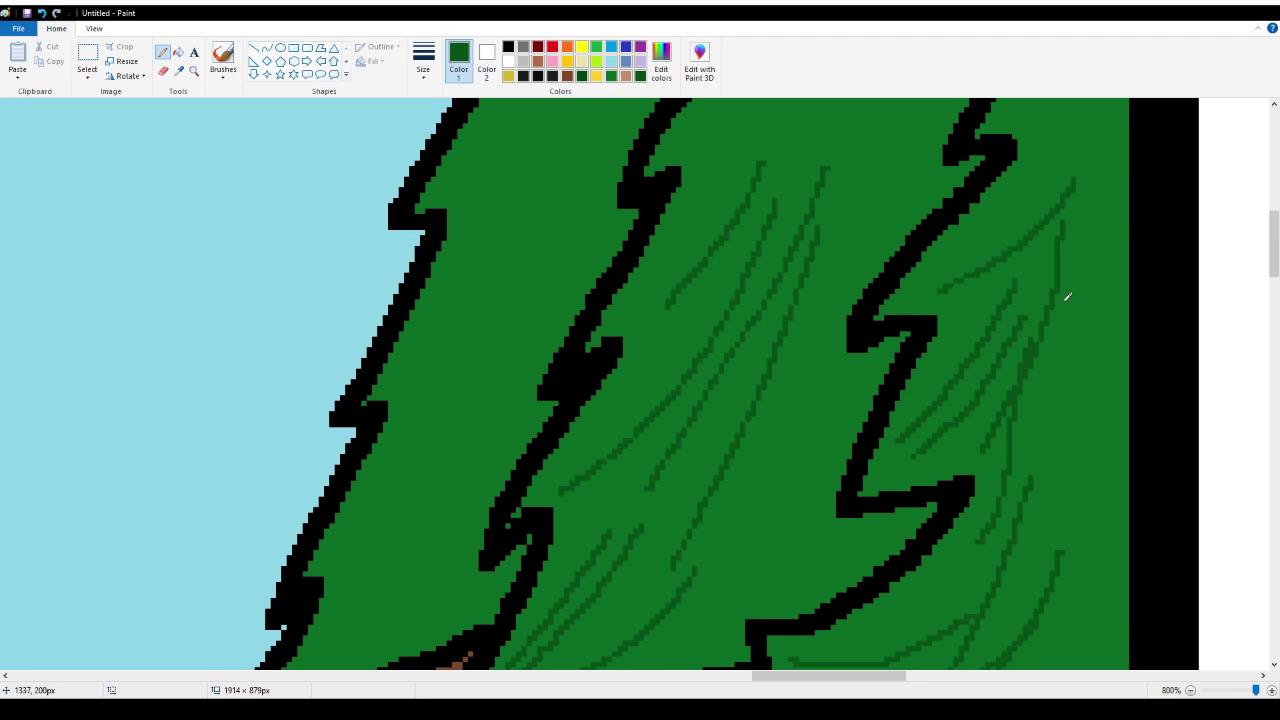
left_click_drag(1078, 394, 1110, 172)
left_click_drag(1058, 352, 1086, 149)
Draw five slanted darker green foliage lines from the border tree's top down along its upper branch edge
scroll(1066, 333, "up", 3)
left_click_drag(1022, 470, 1104, 310)
left_click_drag(1003, 396, 1119, 296)
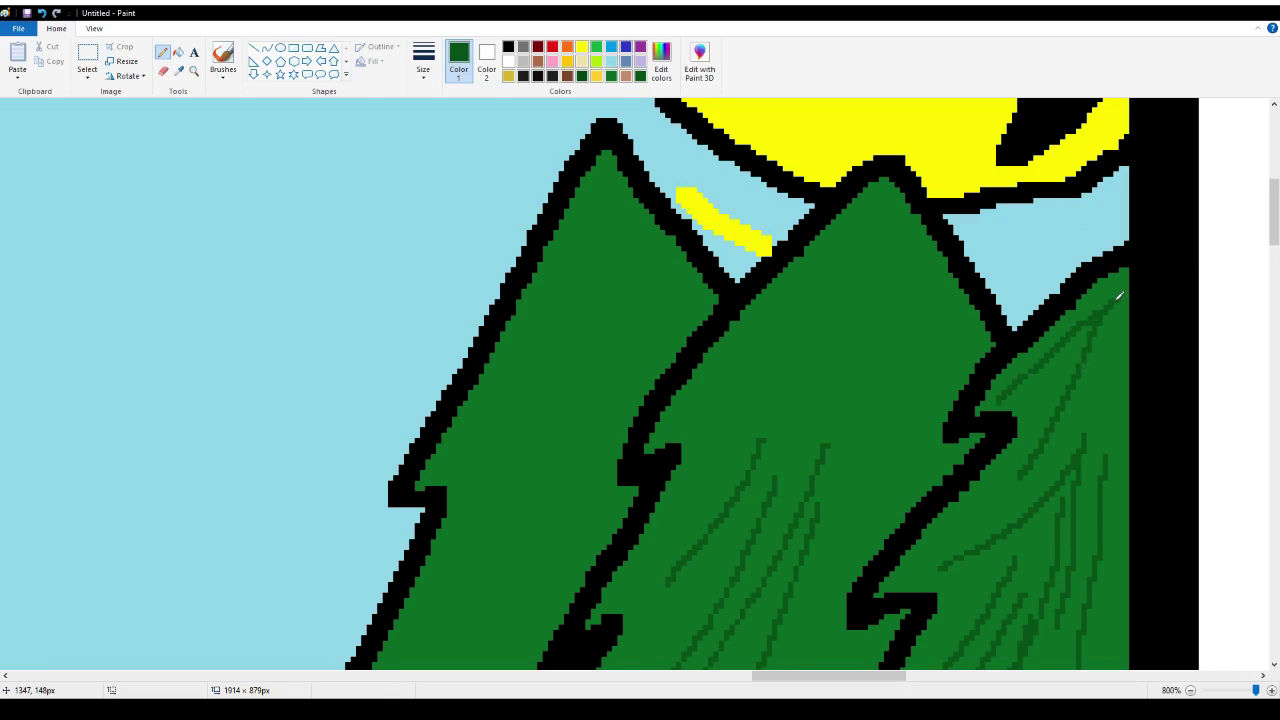
left_click_drag(1044, 389, 1119, 331)
left_click_drag(985, 482, 1120, 380)
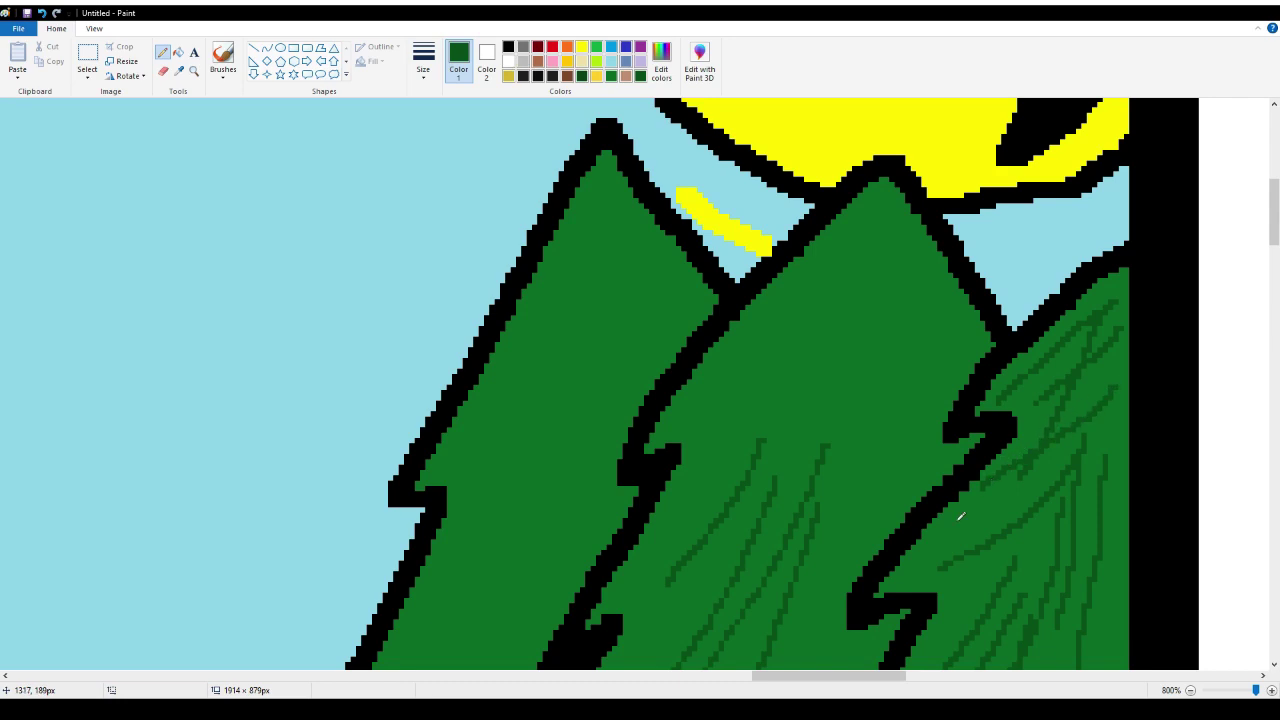
left_click_drag(928, 548, 1012, 490)
Draw five steep darker green foliage lines in the border tree's lowest tier, close to the picture's border
scroll(990, 488, "down", 5)
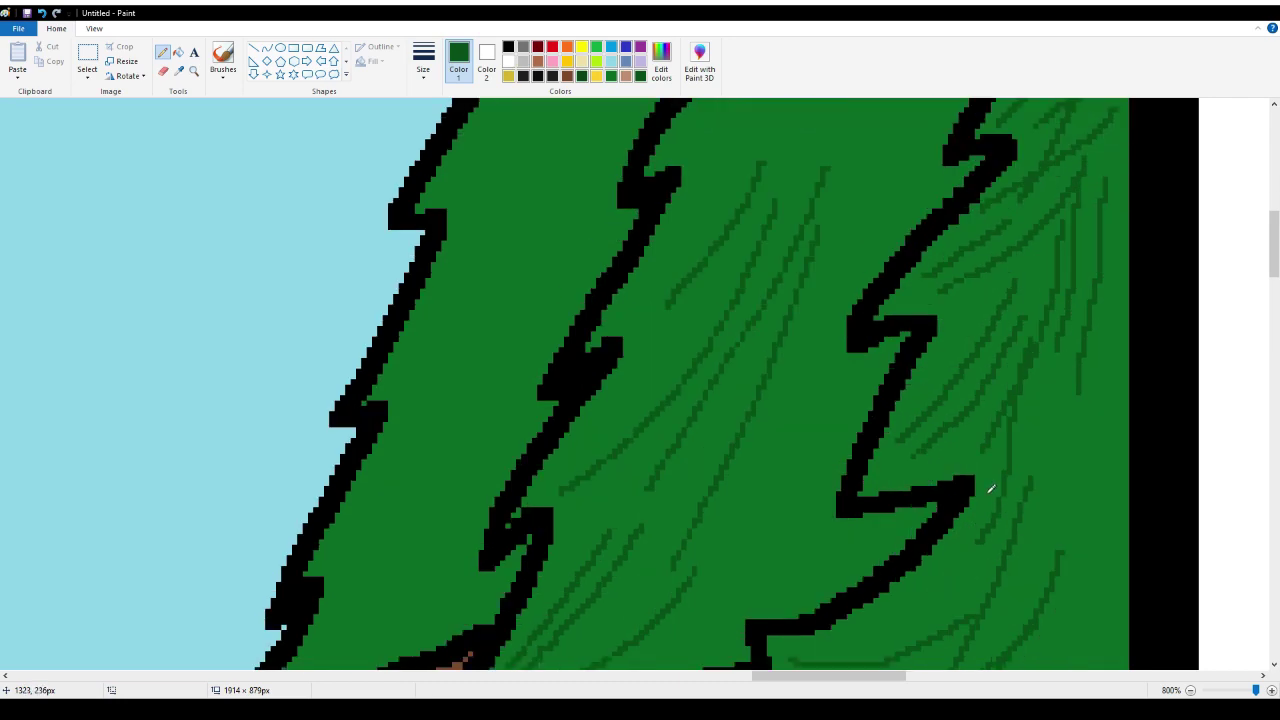
scroll(1060, 413, "down", 2)
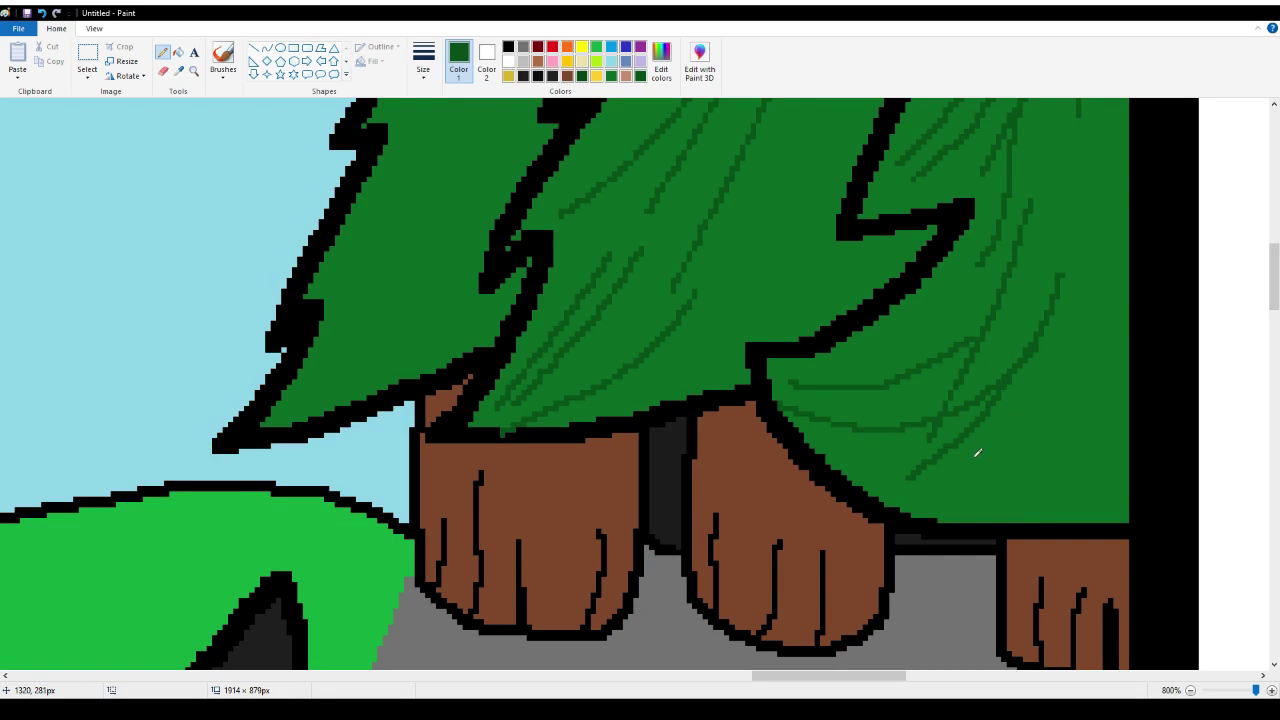
mouse_move(938, 498)
left_mouse_down()
mouse_move(990, 492)
mouse_move(1058, 435)
mouse_move(1097, 322)
left_mouse_up()
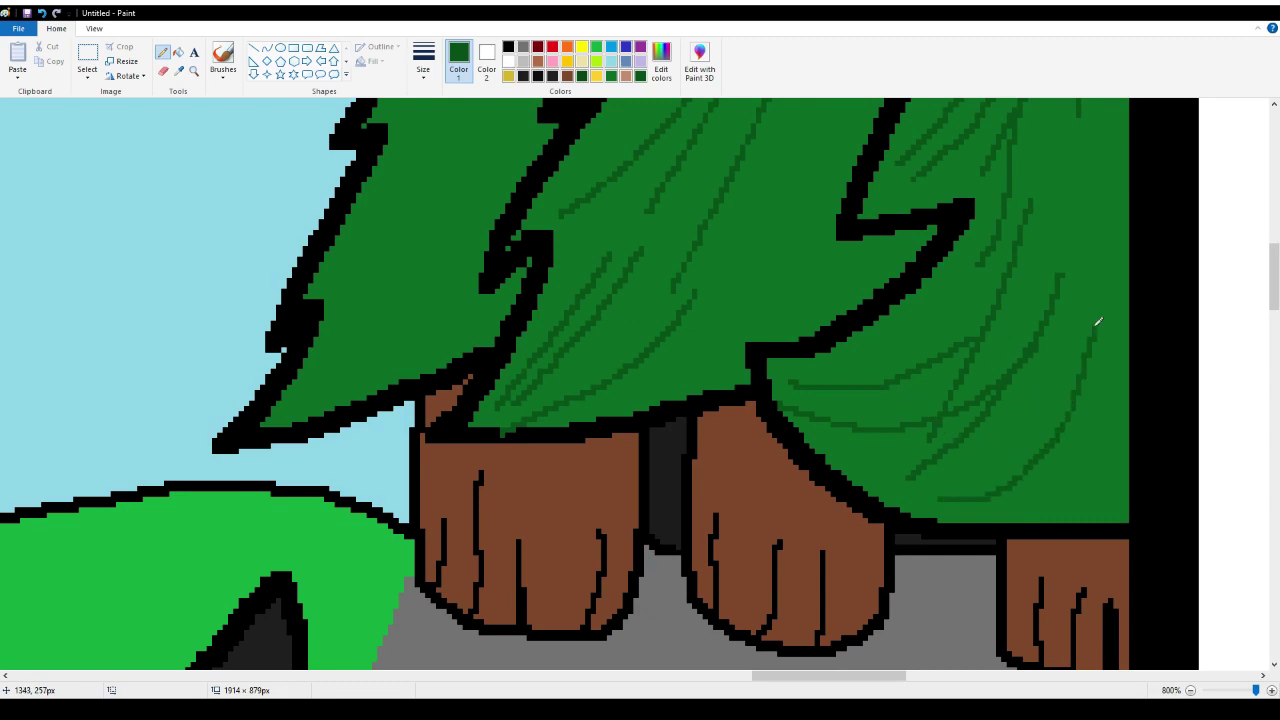
left_click_drag(1050, 505, 1090, 246)
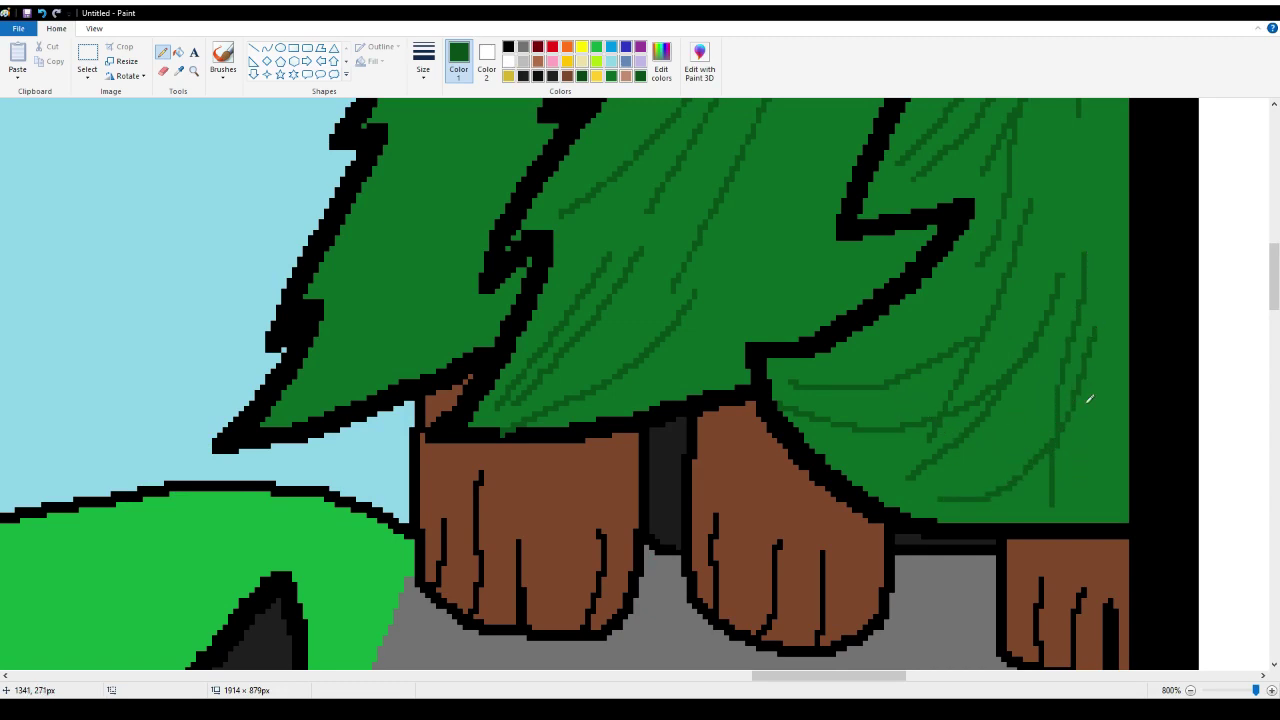
mouse_move(1088, 494)
left_mouse_down()
mouse_move(1110, 434)
mouse_move(1115, 214)
left_mouse_up()
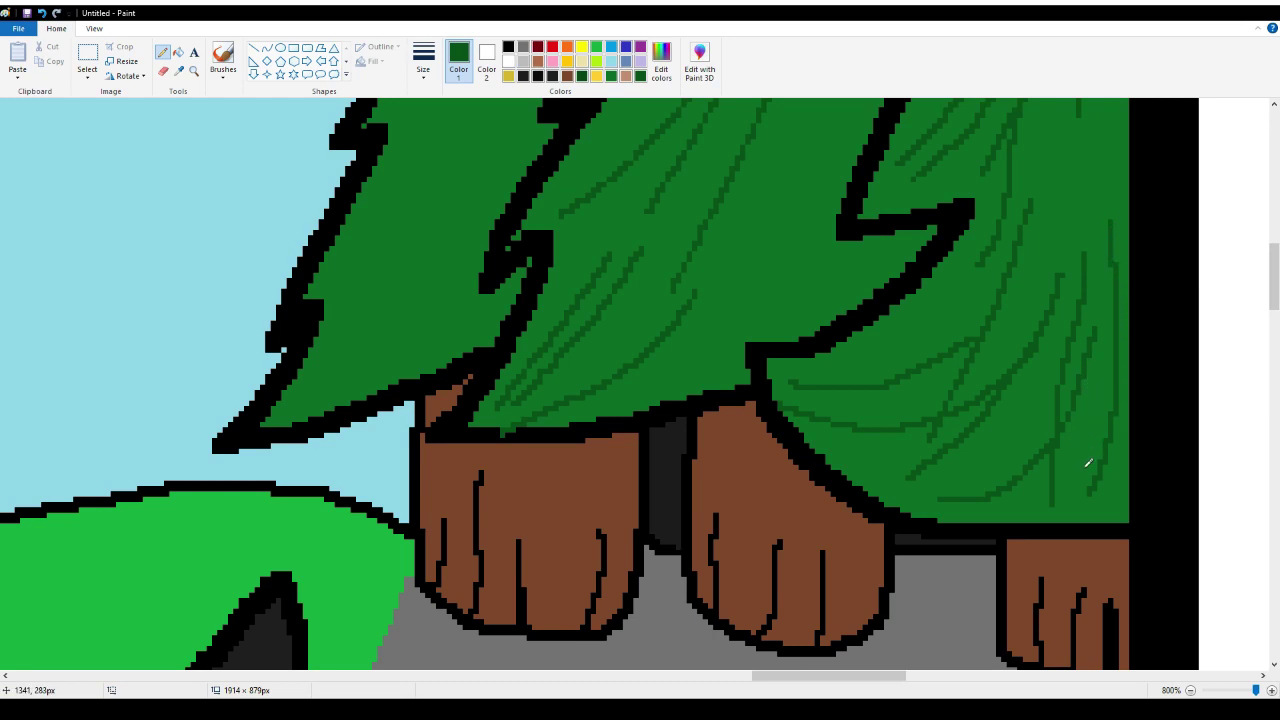
left_click_drag(1088, 463, 1094, 200)
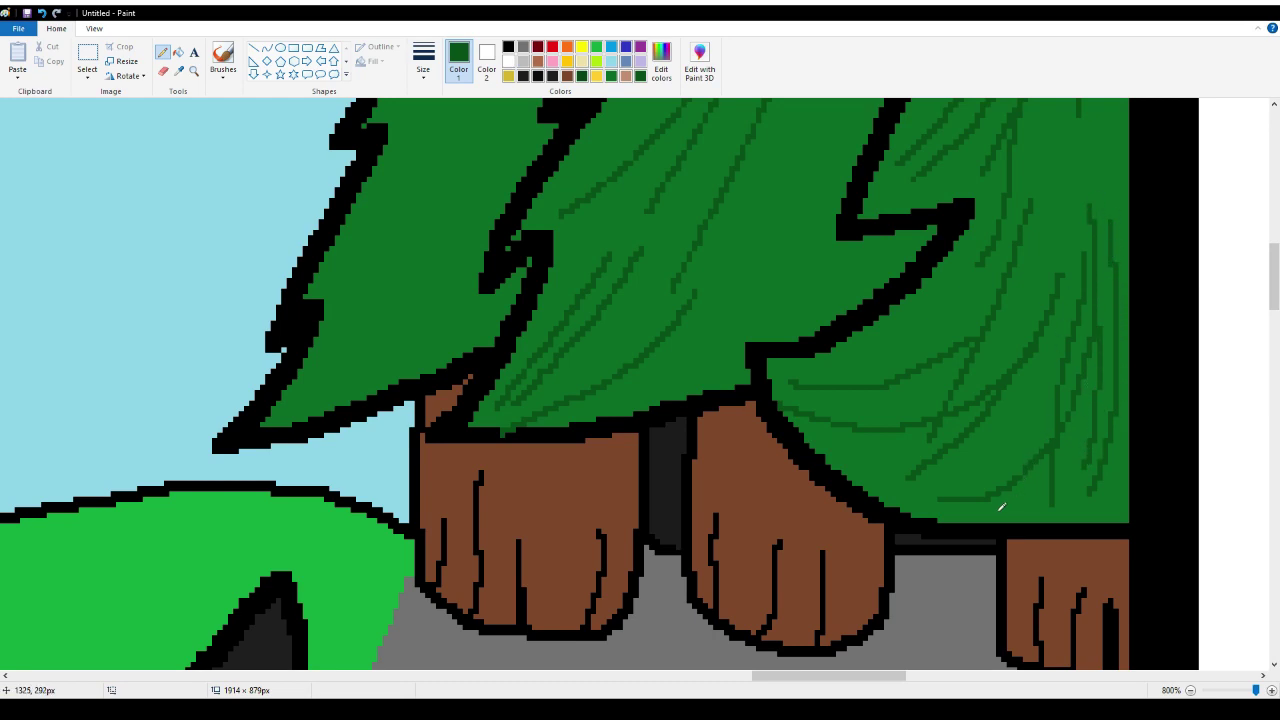
mouse_move(981, 515)
left_mouse_down()
mouse_move(1014, 434)
mouse_move(1040, 258)
left_mouse_up()
Draw three near-vertical darker green lines in the border tree's middle section, linking its upper and lower foliage strokes
scroll(1004, 345, "up", 3)
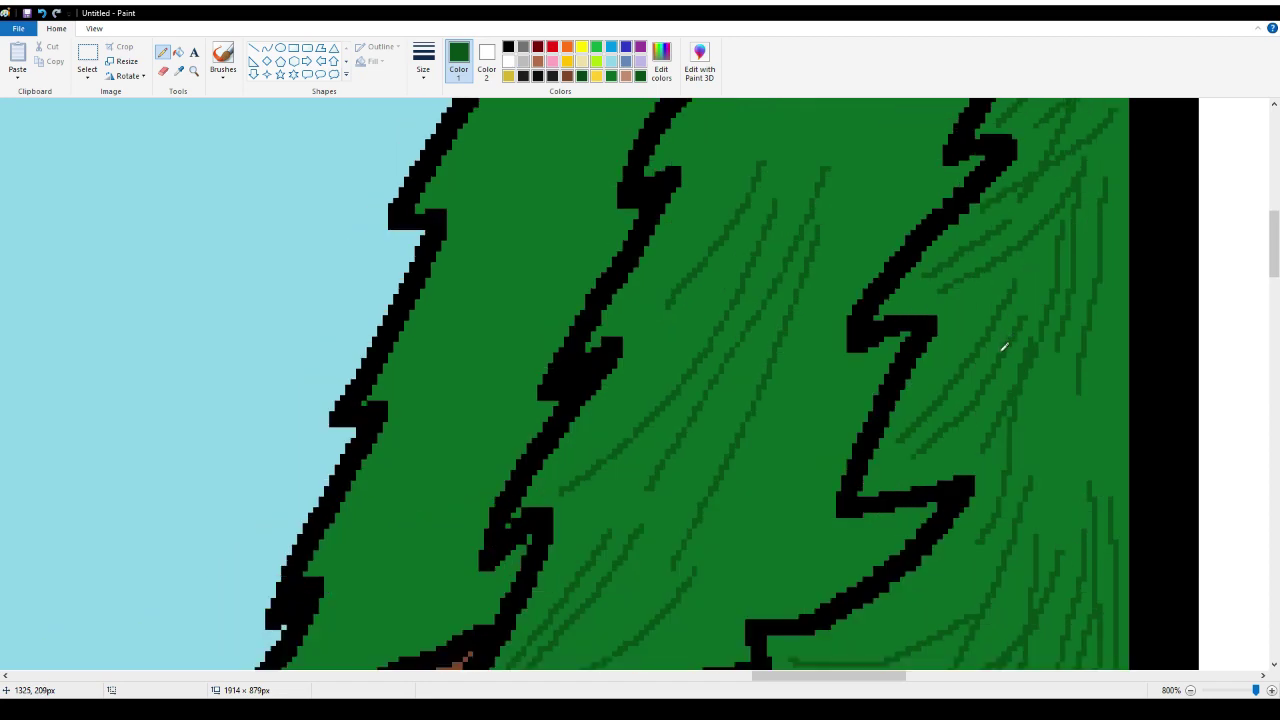
left_click_drag(1062, 500, 1057, 334)
left_click_drag(1073, 524, 1107, 311)
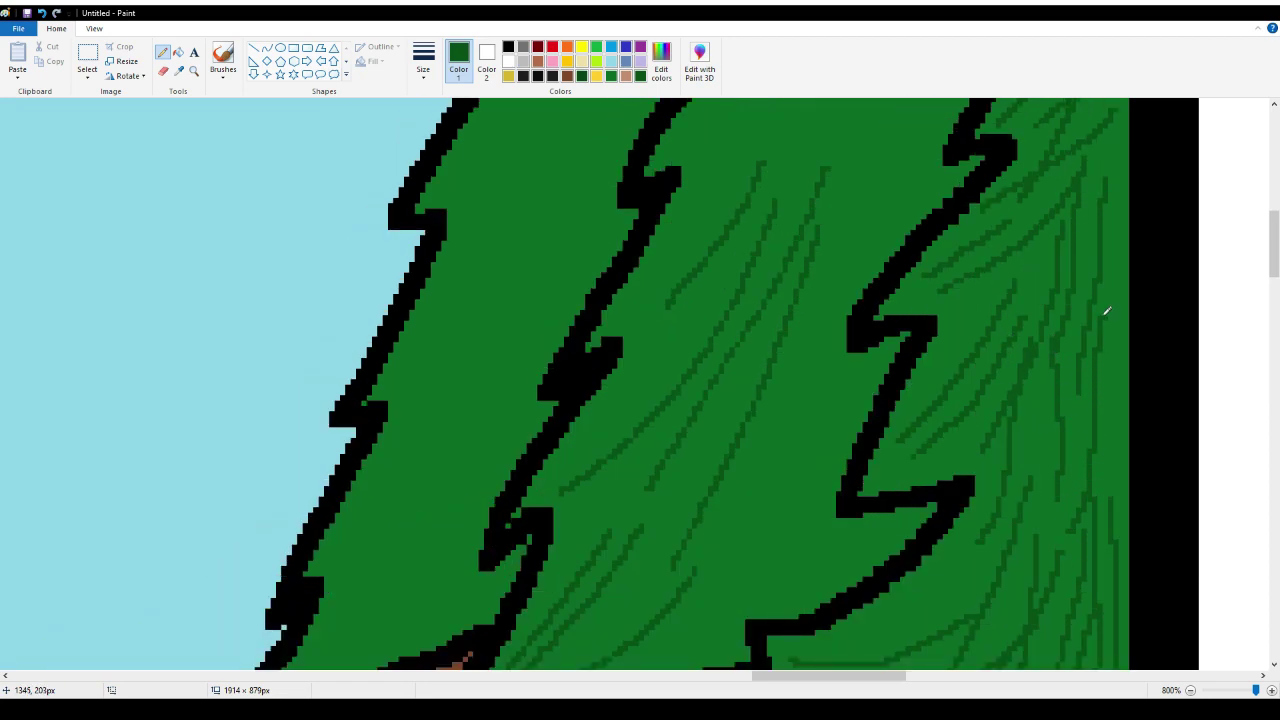
left_click_drag(1116, 484, 1115, 371)
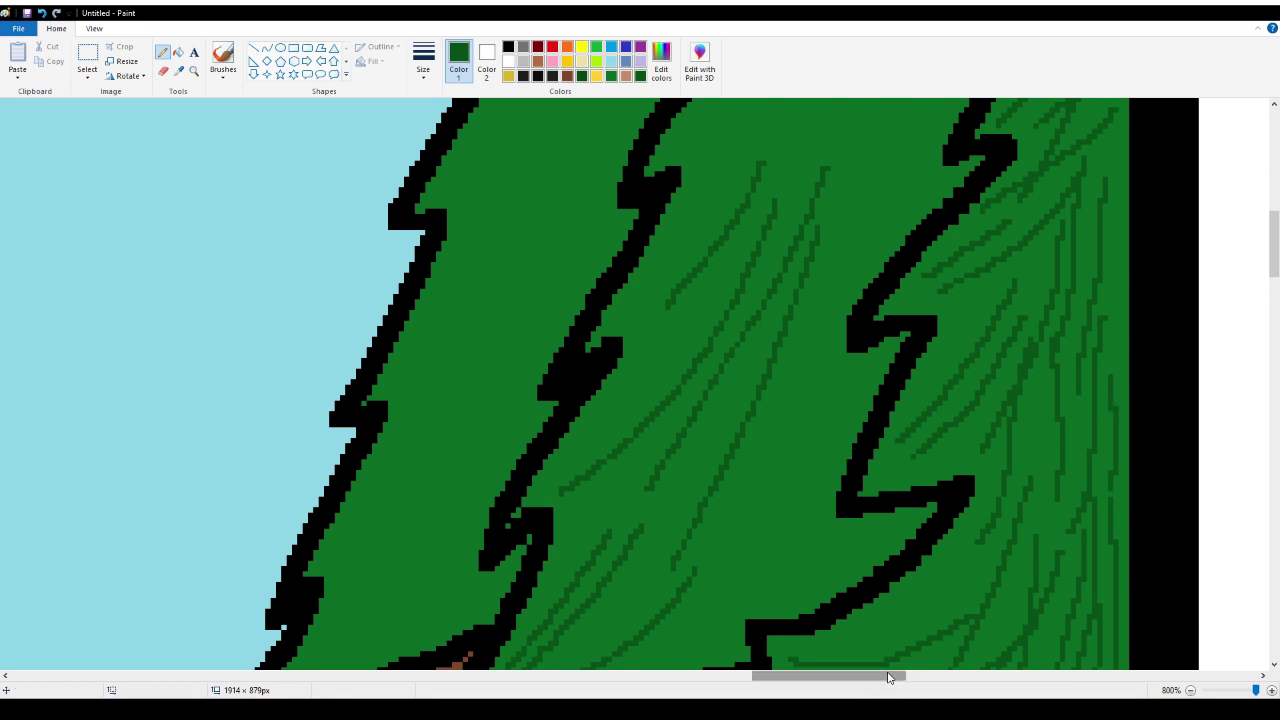
Draw three long, steep darker green foliage lines through the lower part of the middle pine tree
left_click_drag(894, 677, 865, 677)
scroll(882, 491, "down", 3)
scroll(882, 491, "up", 2)
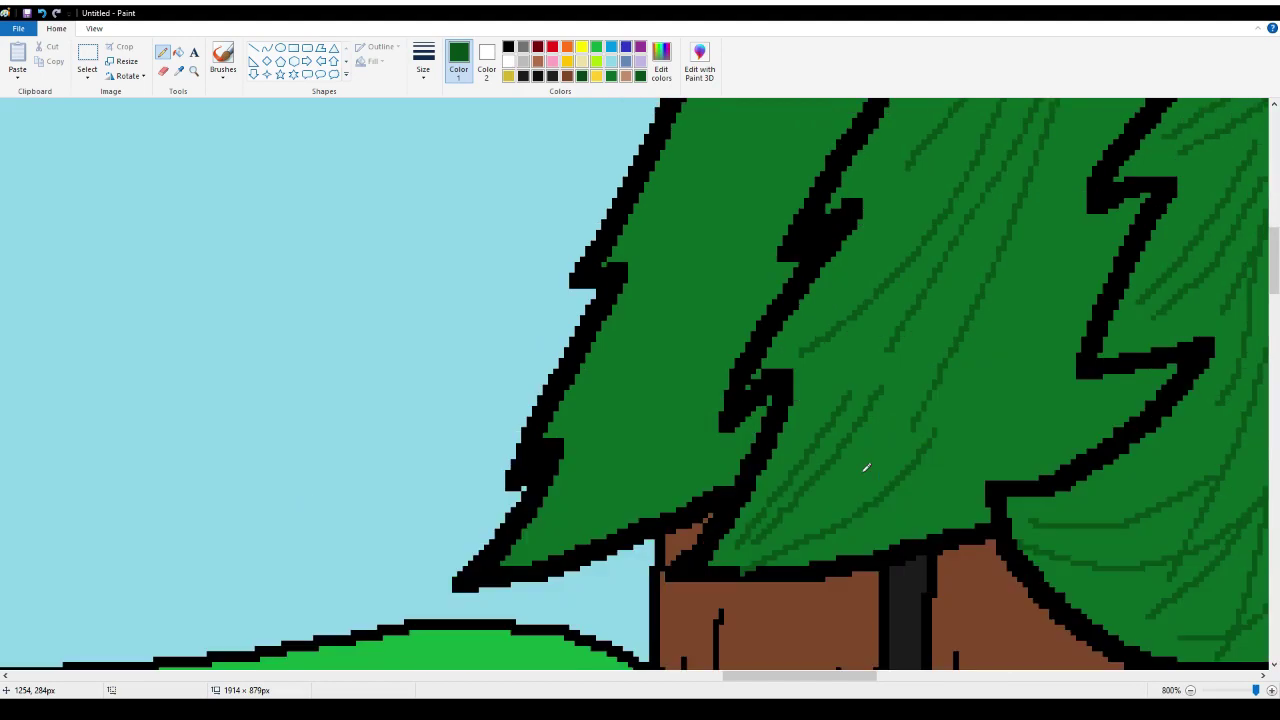
mouse_move(880, 524)
left_mouse_down()
mouse_move(910, 500)
mouse_move(973, 363)
mouse_move(1006, 208)
left_mouse_up()
mouse_move(1040, 436)
left_mouse_down()
mouse_move(1065, 349)
mouse_move(1068, 190)
left_mouse_up()
left_click_drag(1004, 436, 1046, 170)
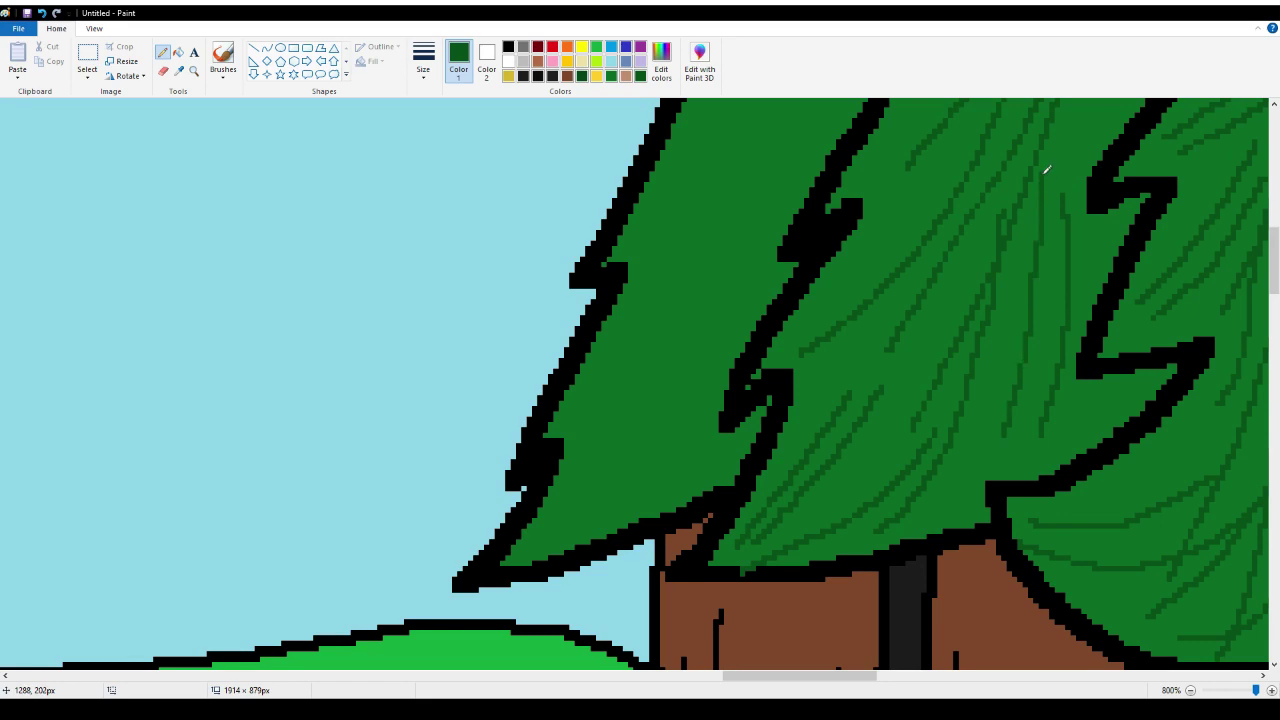
Draw two slanted darker green lines along the middle tree's left edge, below and above its upper branch notch
scroll(898, 384, "up", 5)
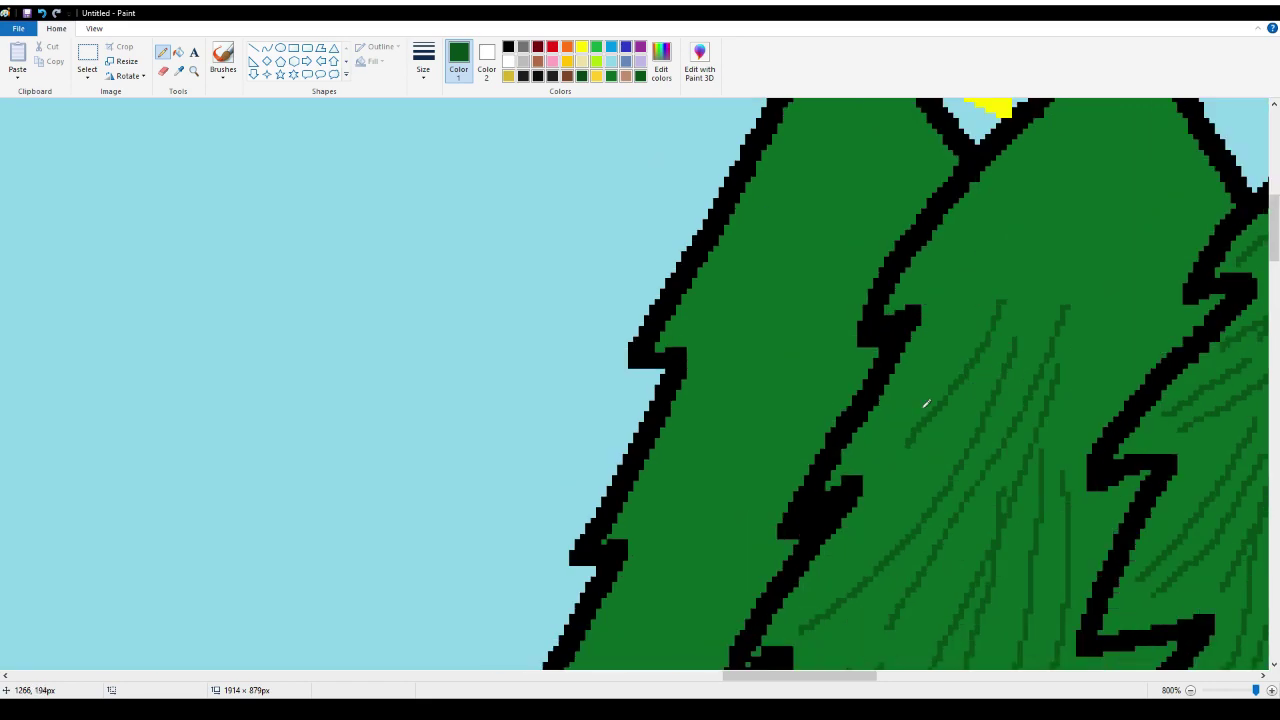
left_click_drag(880, 440, 979, 296)
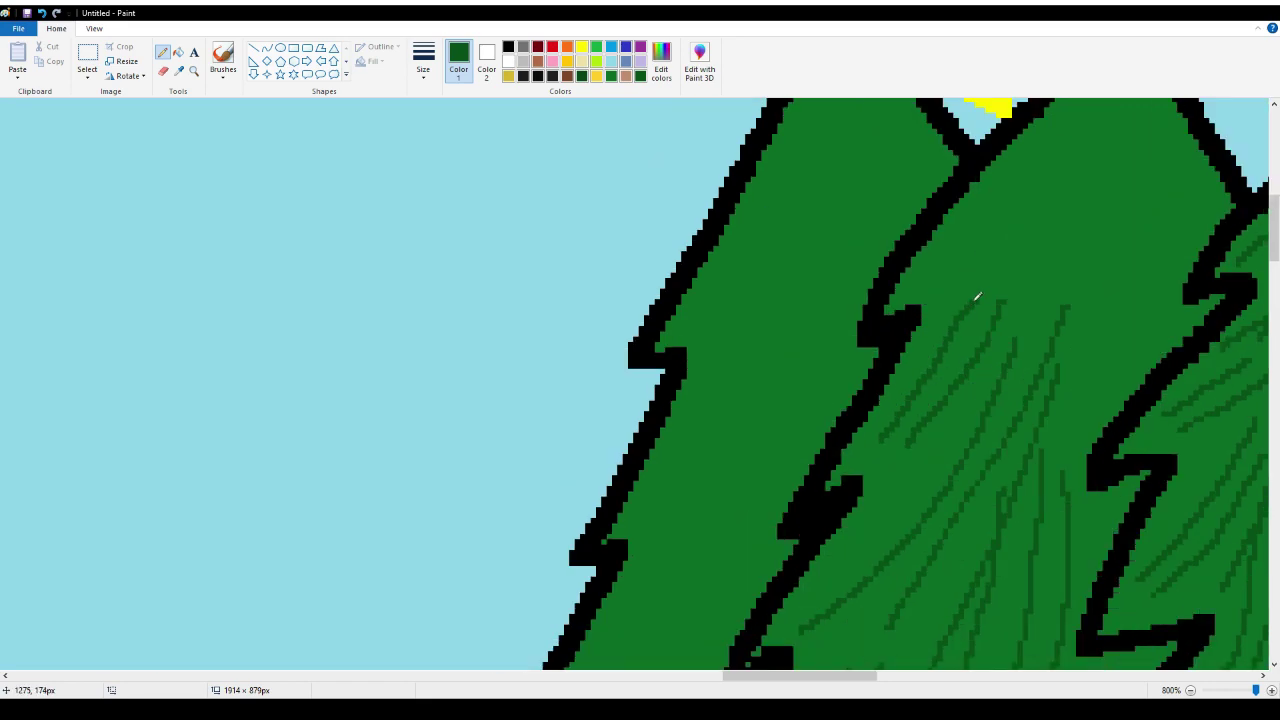
left_click_drag(931, 259, 1085, 113)
Draw six darker green foliage lines fanning down and left from just below the middle pine tree's tip
scroll(1100, 206, "up", 3)
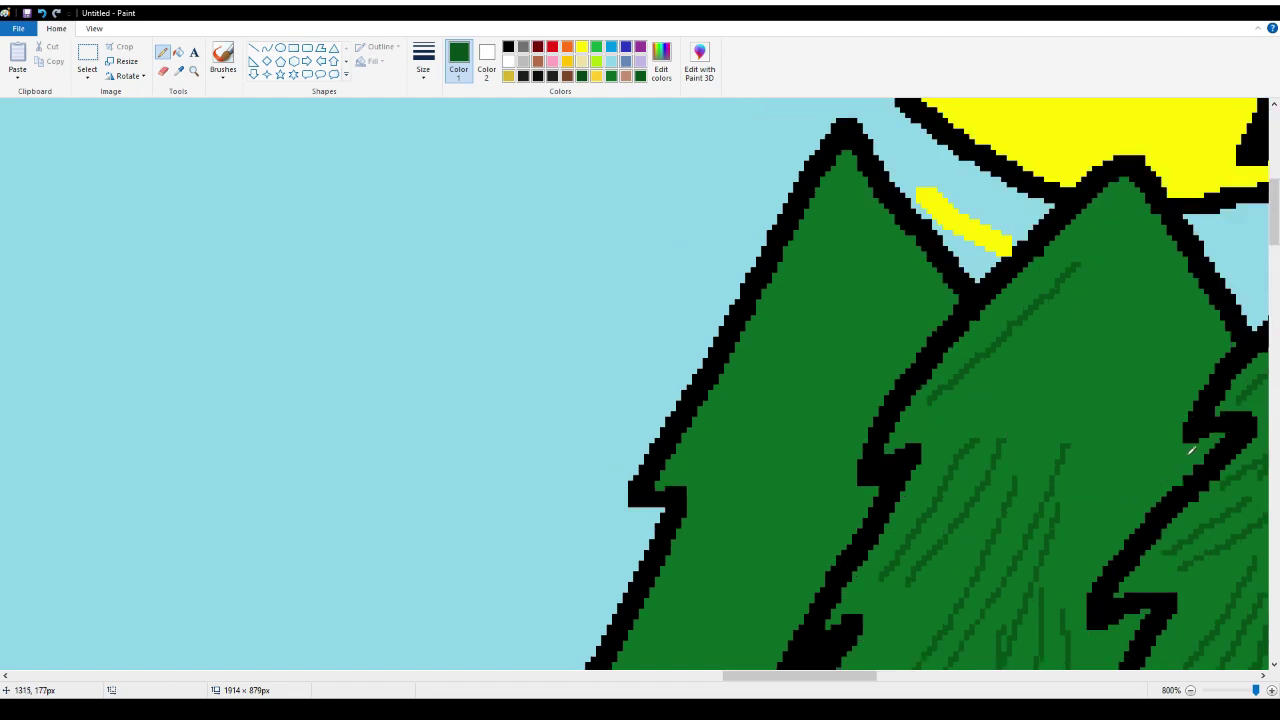
mouse_move(1082, 504)
left_mouse_down()
mouse_move(1120, 429)
mouse_move(1125, 270)
left_mouse_up()
left_click_drag(1056, 408, 1140, 268)
left_click_drag(1045, 383, 1119, 233)
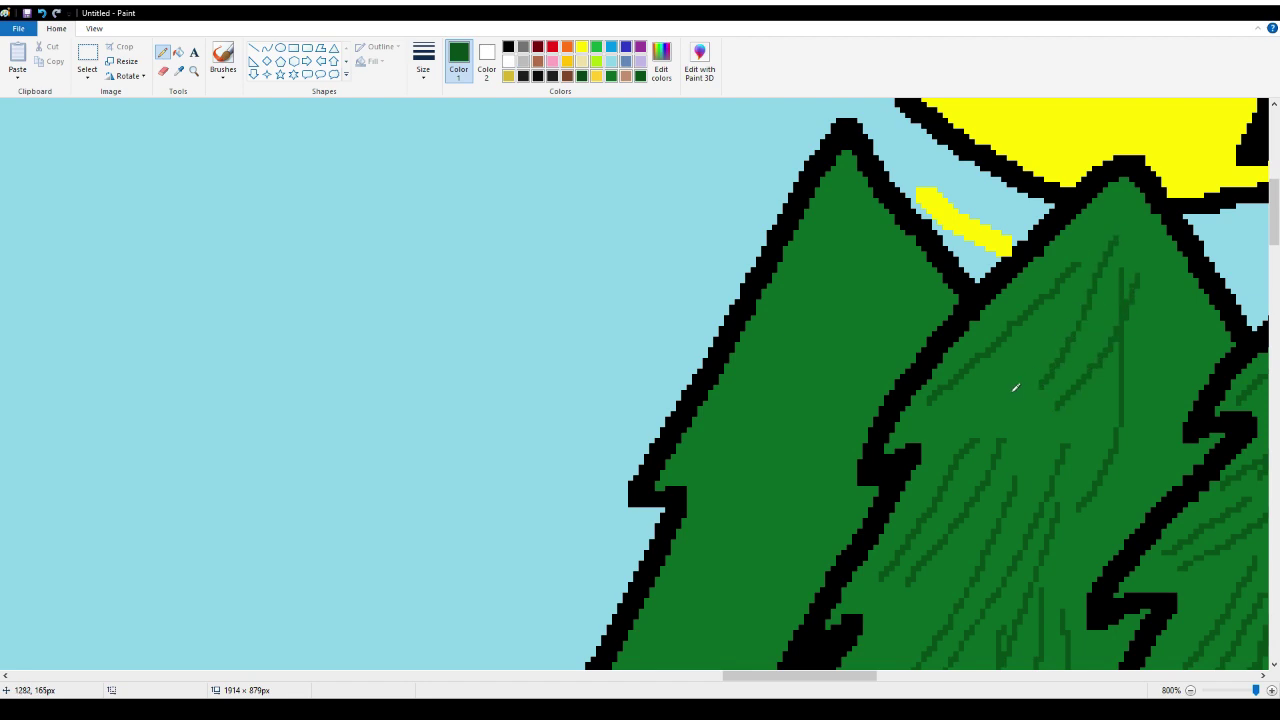
mouse_move(955, 431)
left_mouse_down()
mouse_move(1019, 364)
mouse_move(1063, 288)
left_mouse_up()
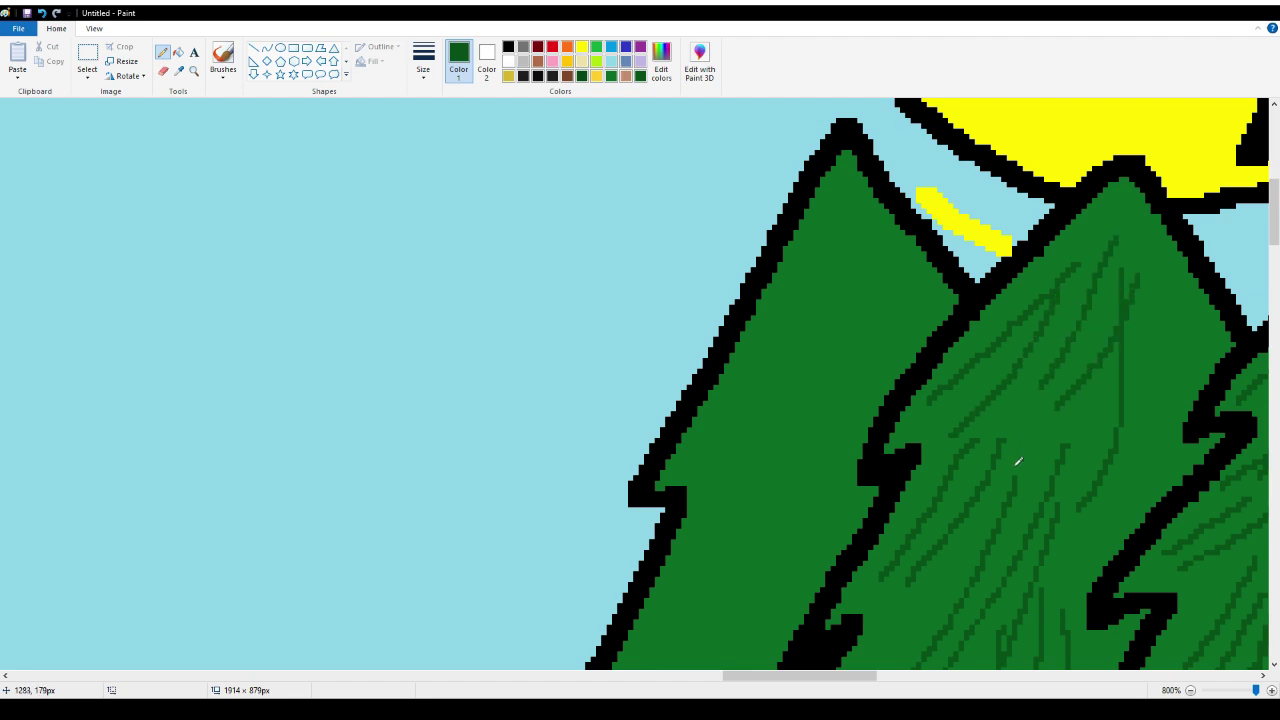
left_click_drag(1018, 461, 1114, 288)
left_click_drag(1032, 421, 1087, 284)
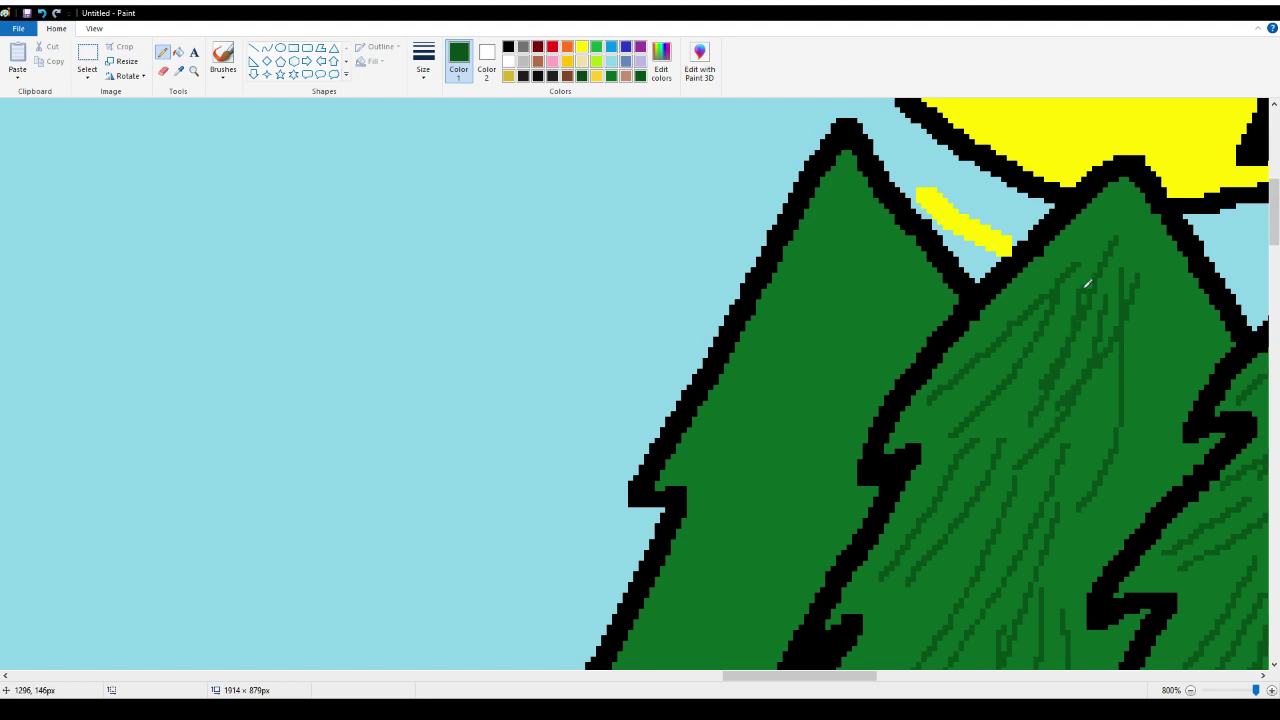
Draw four short darker green foliage lines descending along the right slope of the middle pine tree's tip
left_click_drag(1206, 341, 1123, 232)
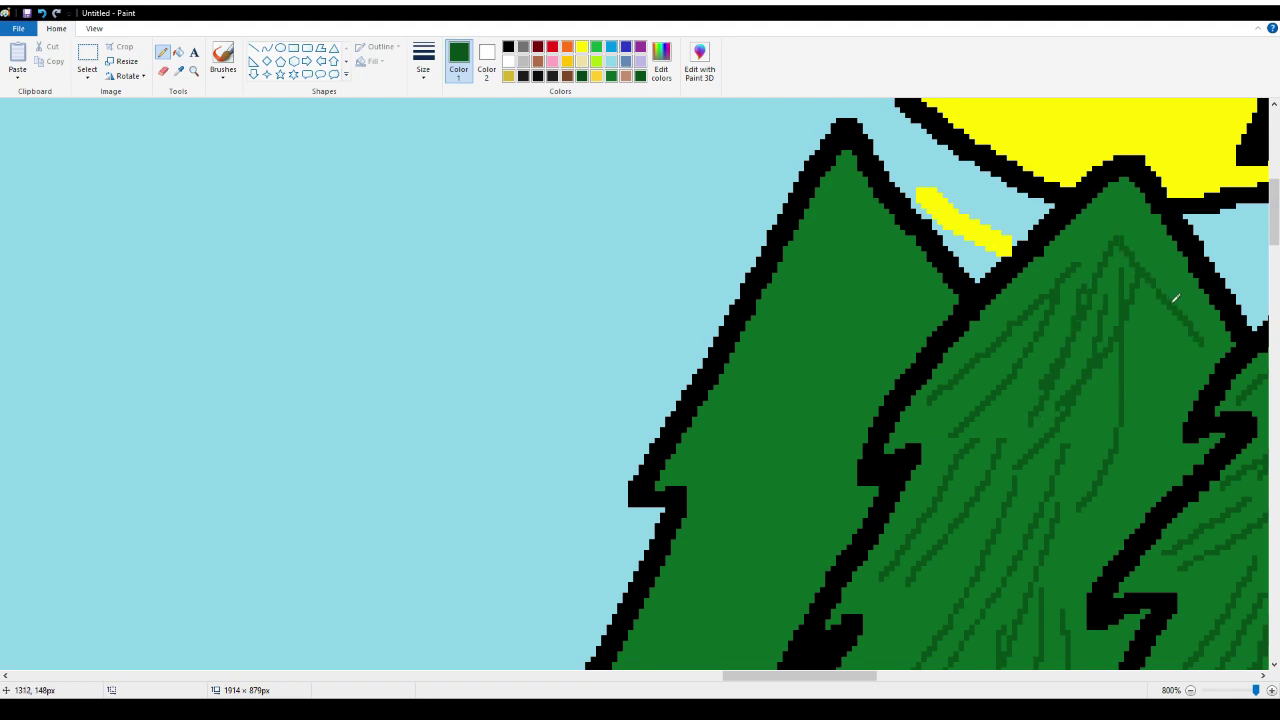
left_click_drag(1218, 337, 1142, 212)
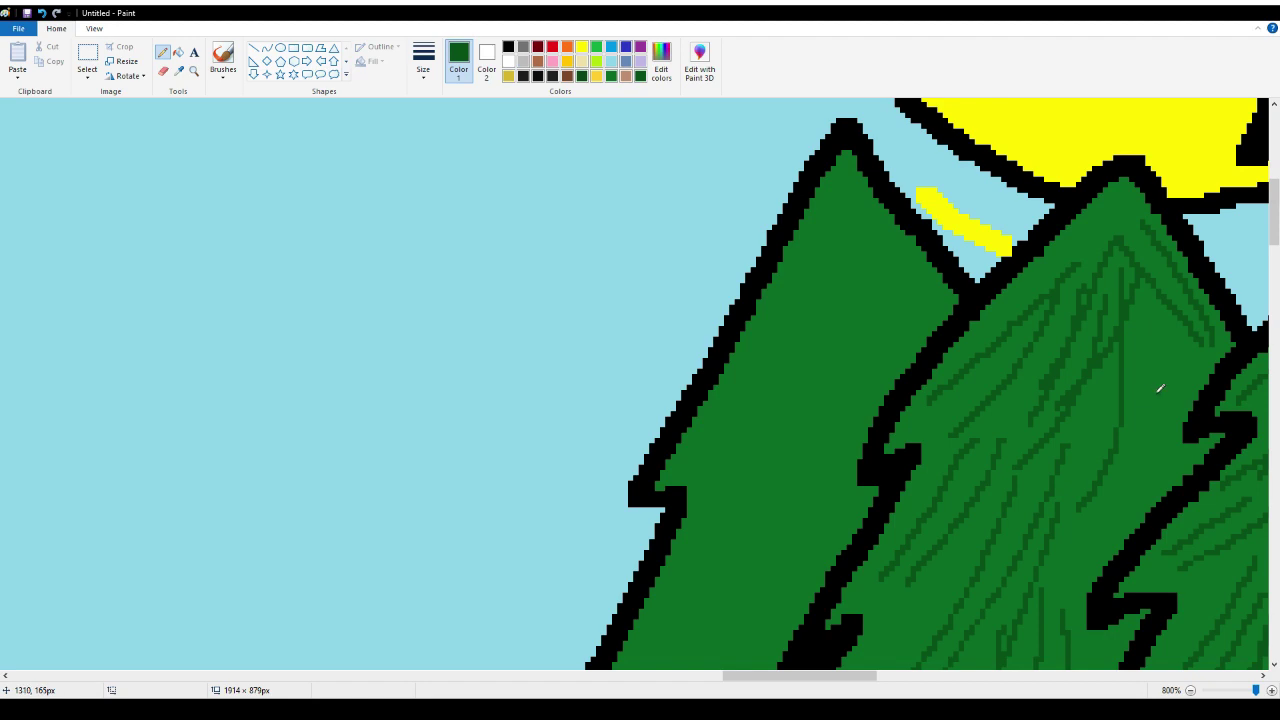
left_click_drag(1160, 389, 1136, 297)
left_click_drag(1186, 383, 1152, 318)
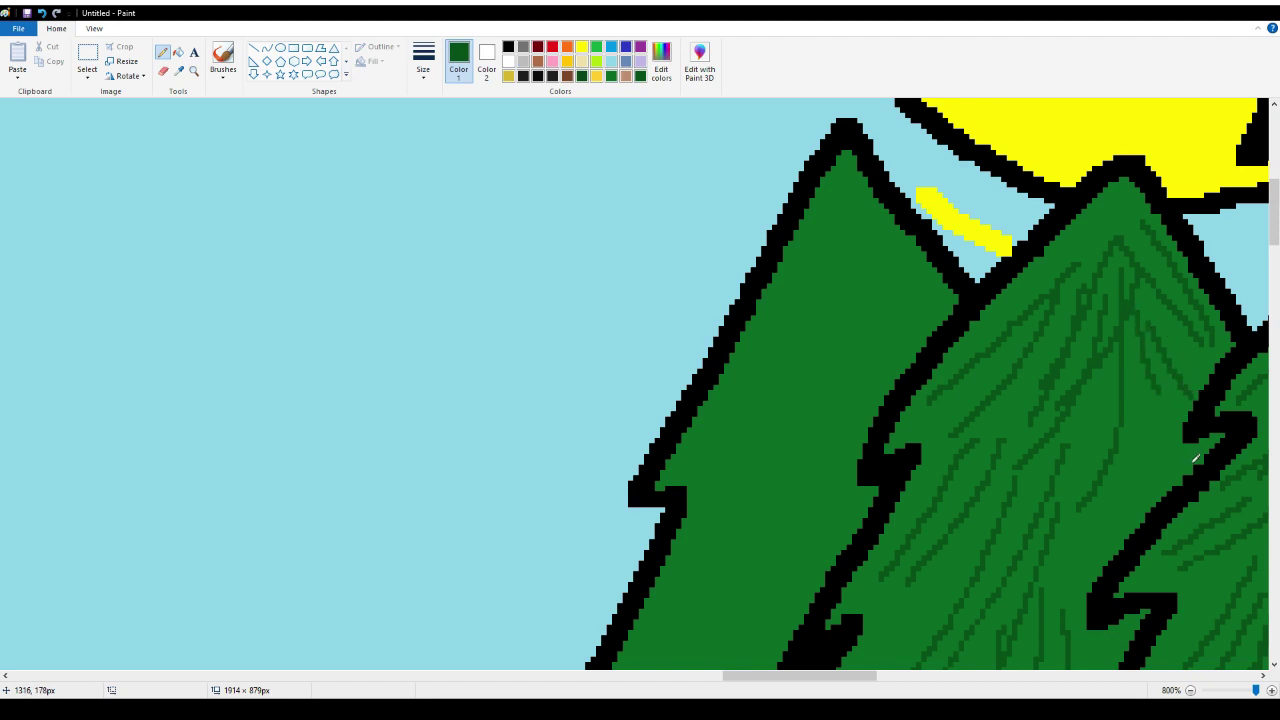
Draw short darker green foliage lines slanting along the upper right side of the middle pine tree
left_click_drag(1193, 463, 1142, 383)
left_click_drag(1156, 484, 1122, 410)
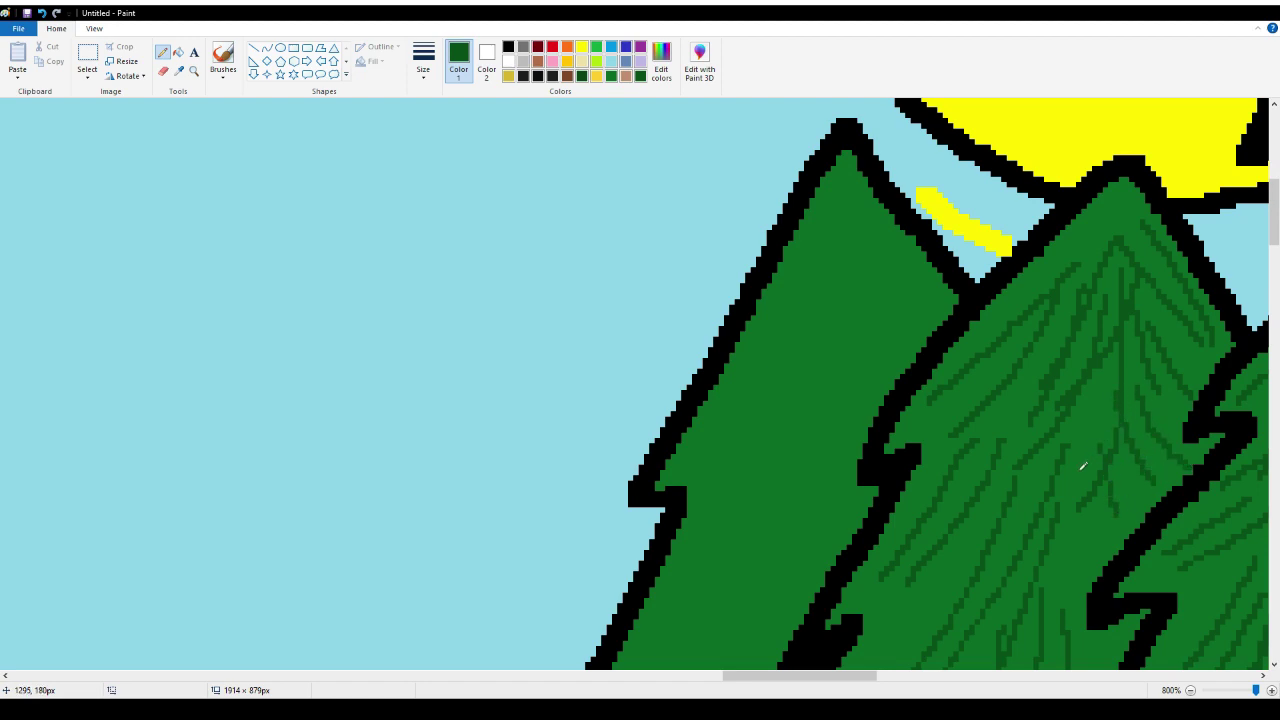
scroll(1082, 466, "down", 3)
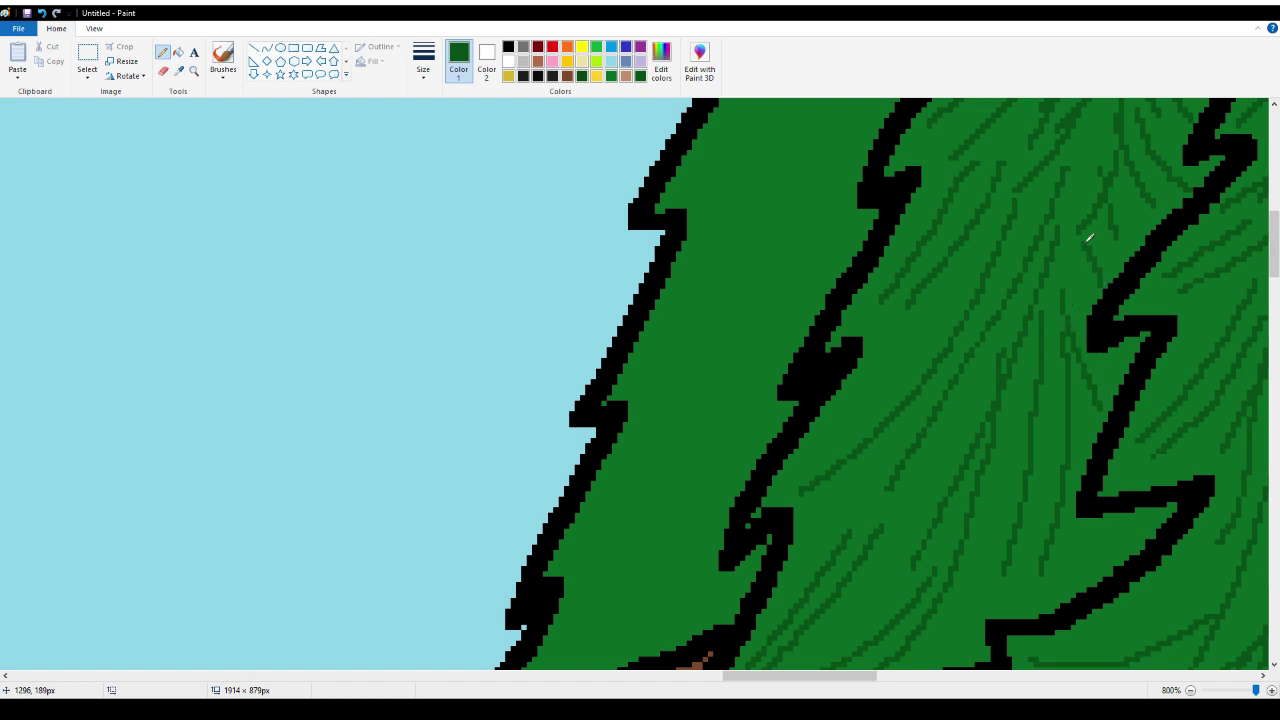
Draw four darker green foliage lines curving down and left across the middle pine tree's lower right branch
scroll(1057, 300, "down", 3)
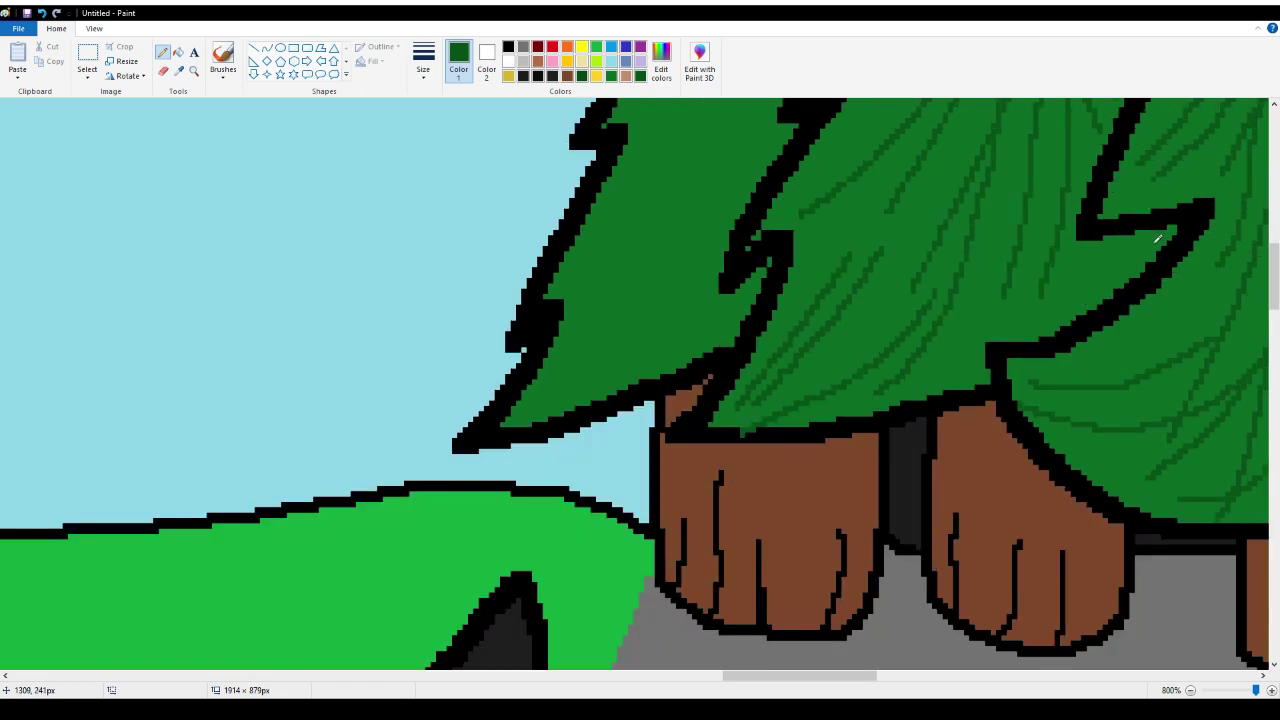
left_click_drag(1165, 237, 1017, 304)
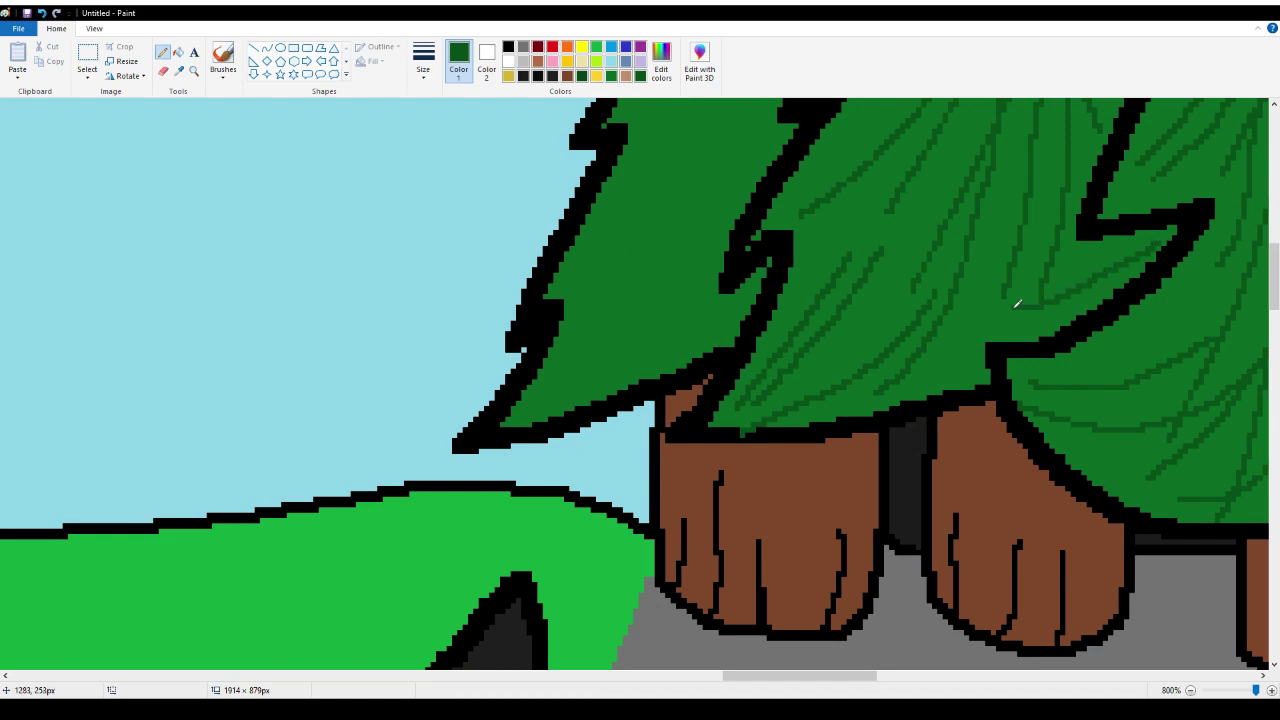
mouse_move(1112, 249)
left_mouse_down()
mouse_move(1087, 281)
mouse_move(968, 340)
left_mouse_up()
left_click_drag(1007, 228, 934, 376)
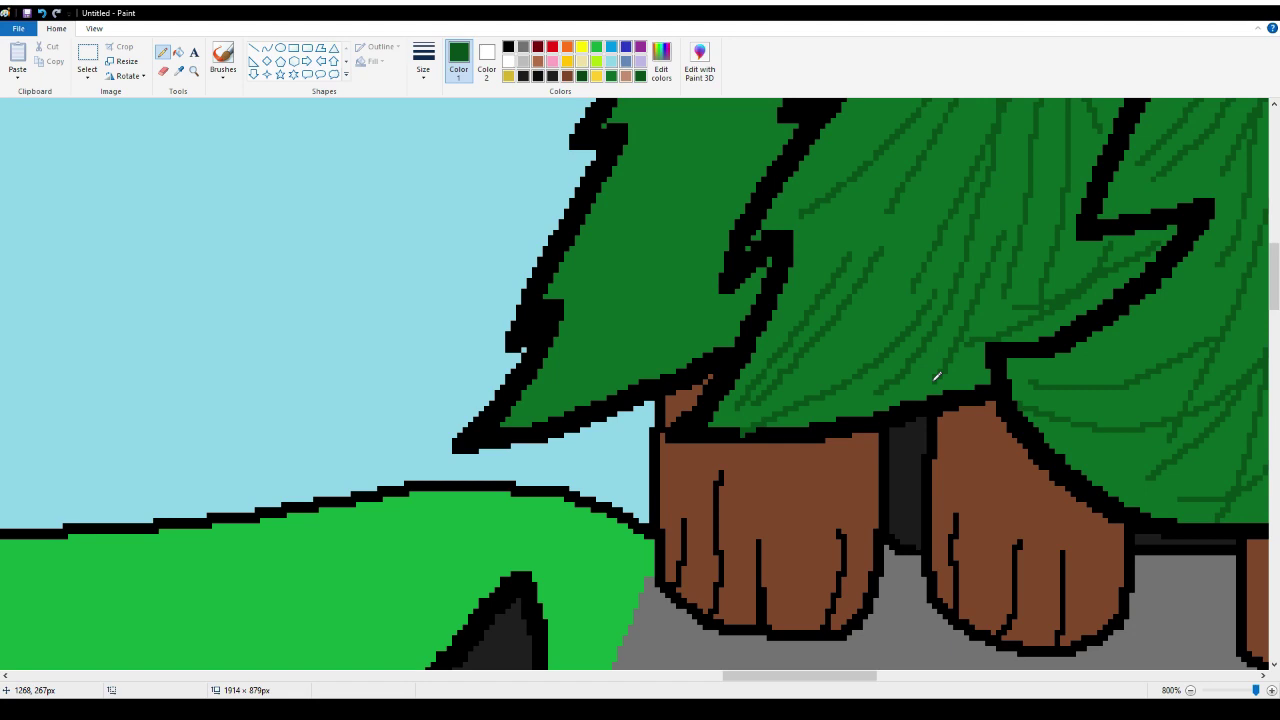
Draw darker green foliage lines fanning down from the left pine tree's tip and slanting through its midsection
scroll(936, 262, "up", 10)
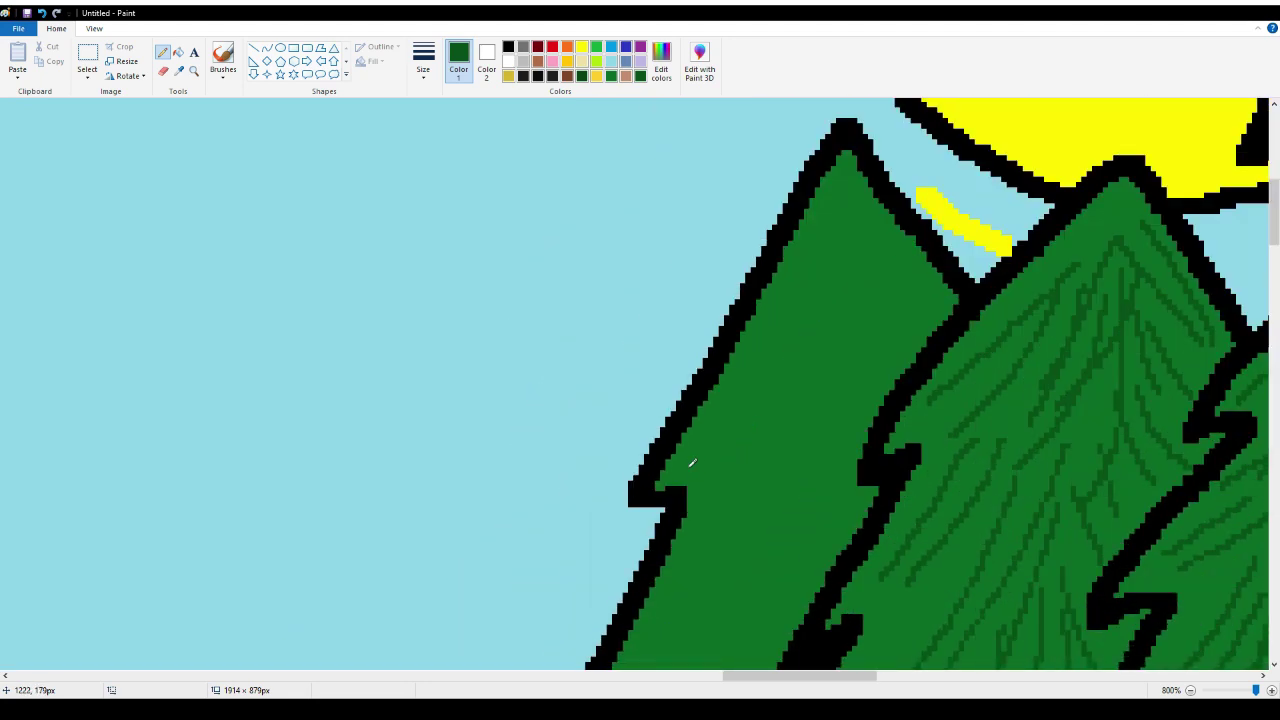
mouse_move(691, 463)
left_mouse_down()
mouse_move(835, 218)
mouse_move(795, 465)
mouse_move(769, 468)
mouse_move(853, 242)
mouse_move(855, 425)
mouse_move(861, 384)
mouse_move(916, 338)
left_mouse_up()
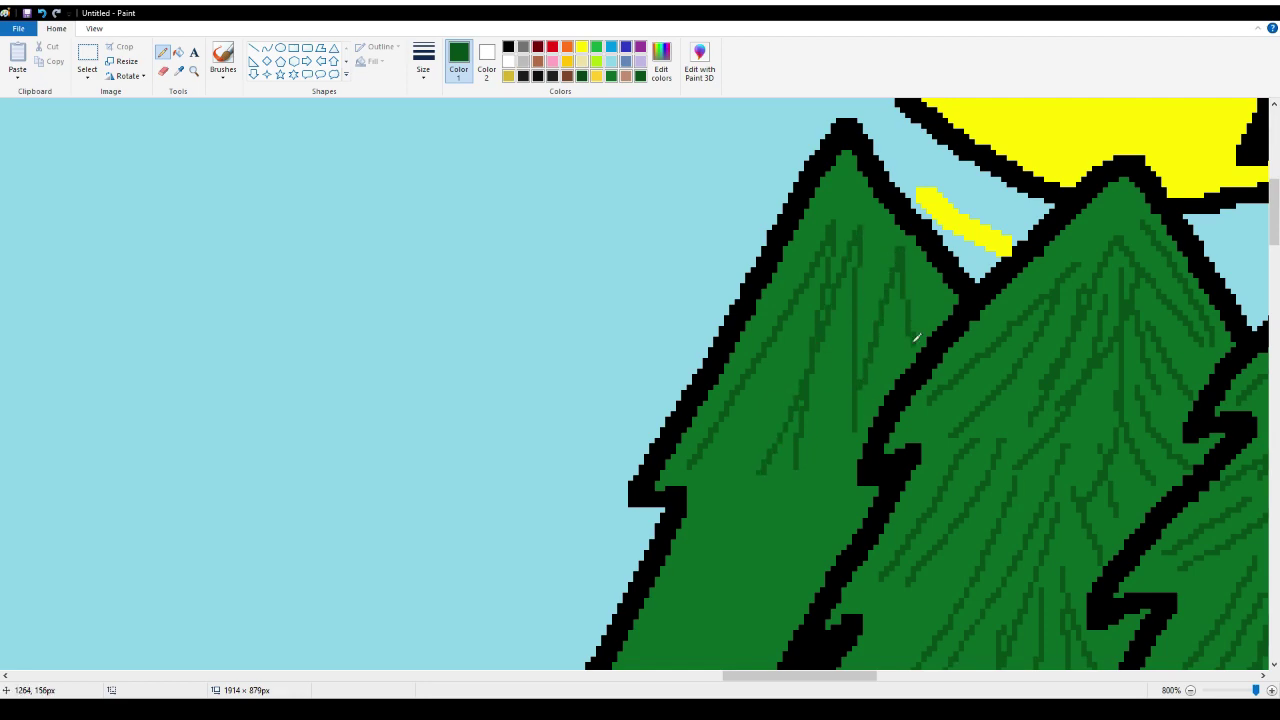
scroll(785, 480, "down", 3)
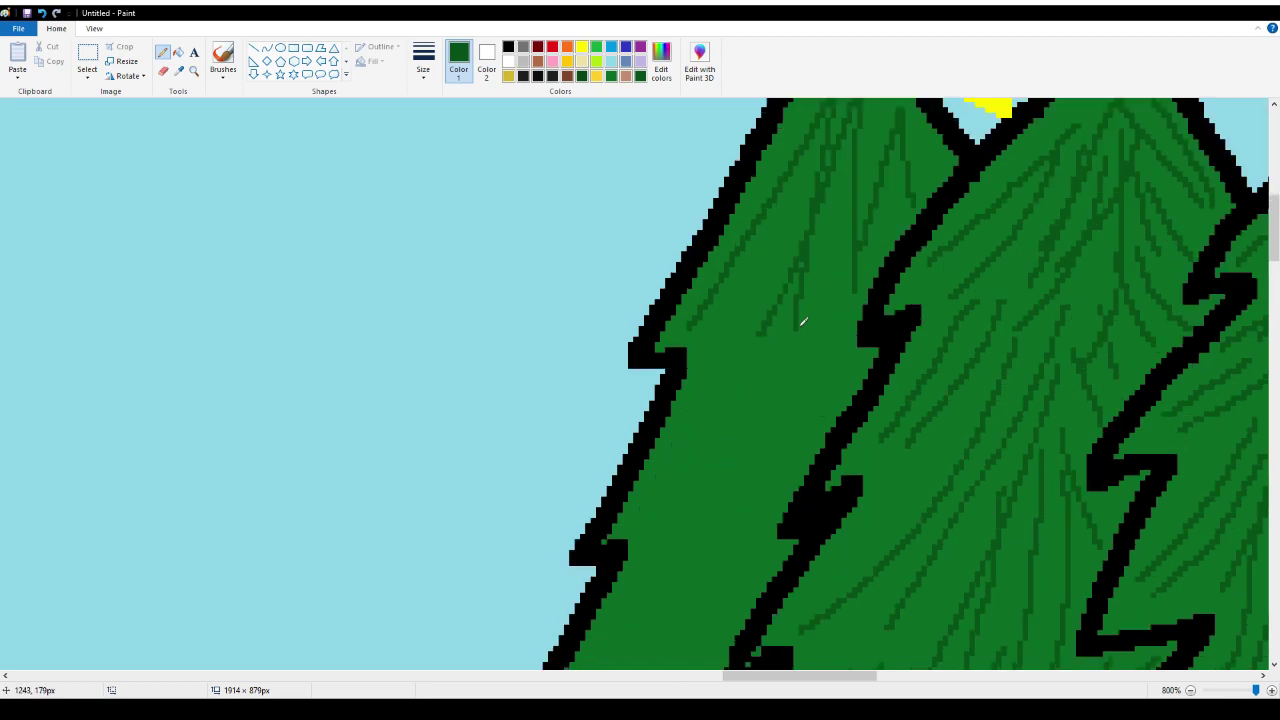
mouse_move(802, 321)
left_mouse_down()
mouse_move(665, 497)
mouse_move(700, 457)
left_mouse_up()
mouse_move(663, 551)
left_mouse_down()
mouse_move(781, 441)
mouse_move(839, 361)
mouse_move(716, 580)
left_mouse_up()
Draw slanted darker green foliage lines along the left pine tree's lower left side and into its bottom branch
scroll(716, 580, "down", 6)
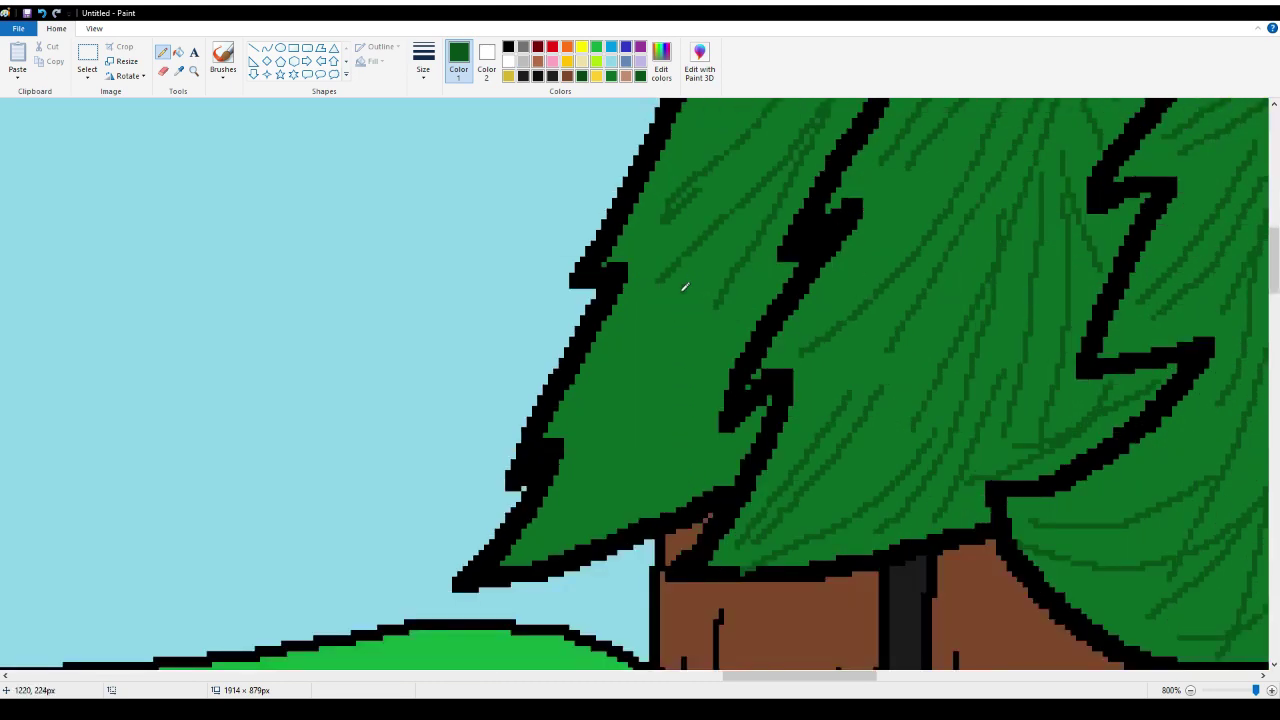
left_click_drag(684, 287, 606, 430)
left_click_drag(630, 340, 578, 416)
left_click_drag(686, 412, 540, 556)
left_click_drag(606, 466, 536, 537)
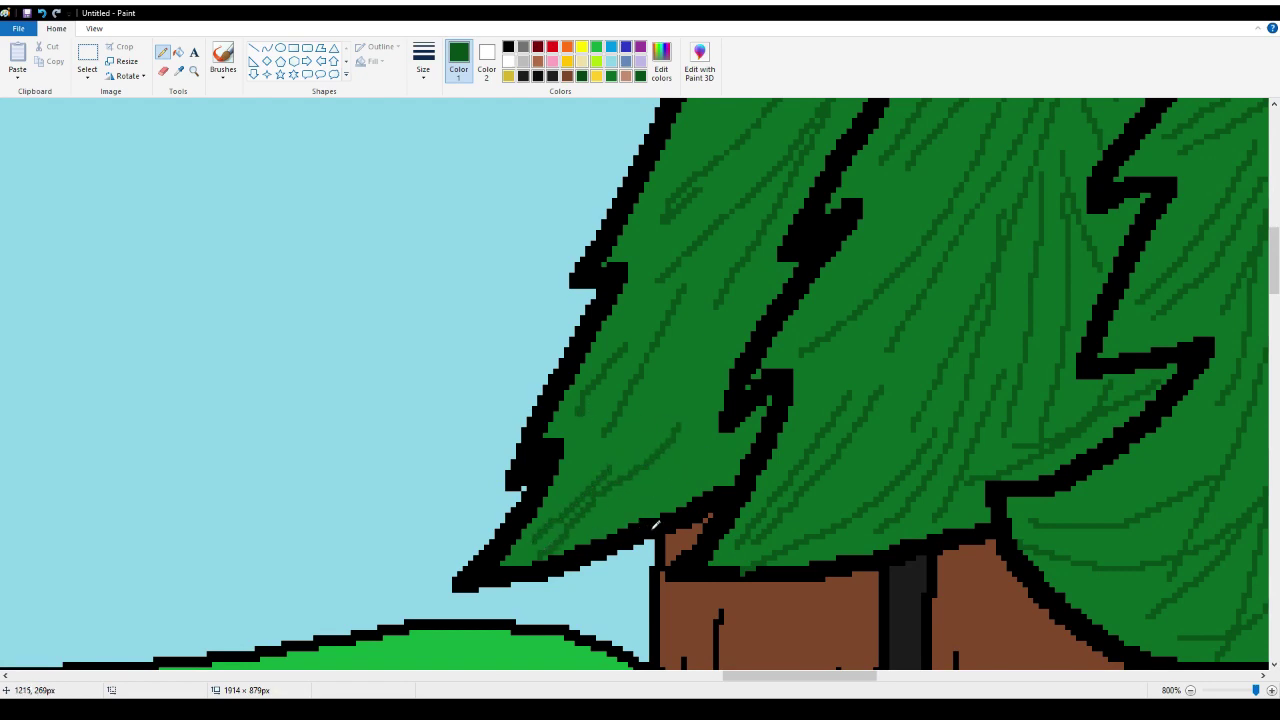
Draw darker green foliage lines along the left pine tree's lower right side, beside the middle tree's outline
mouse_move(684, 485)
left_mouse_down()
mouse_move(755, 442)
mouse_move(720, 378)
mouse_move(740, 306)
left_mouse_up()
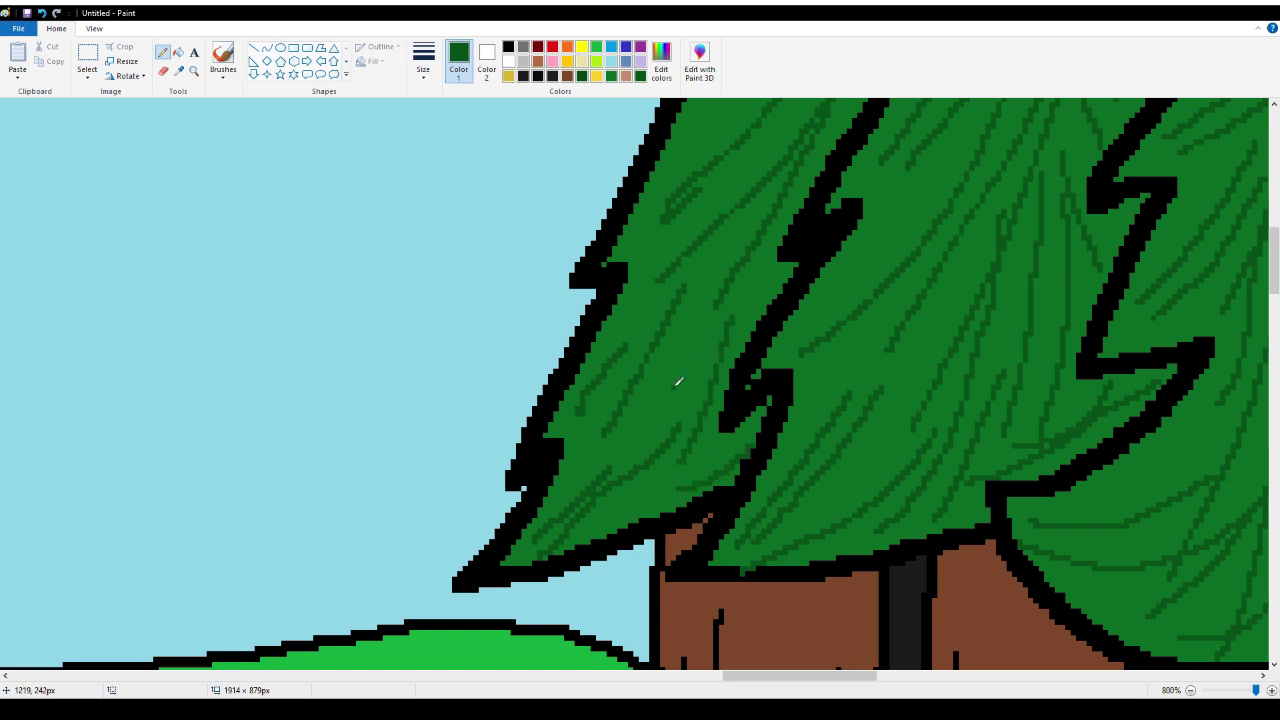
left_click_drag(677, 382, 774, 281)
left_click_drag(690, 346, 749, 217)
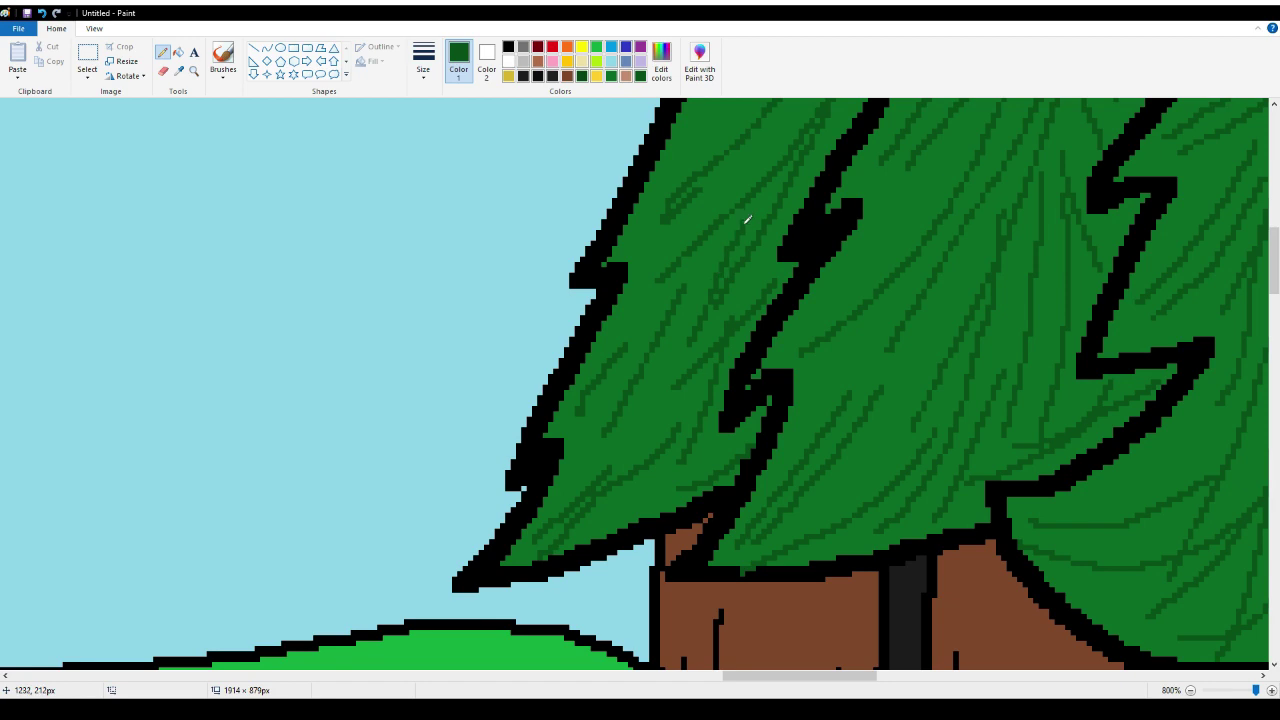
Fill the gaps in the left pine tree's midsection with more slanted darker green foliage lines
scroll(760, 331, "up", 3)
left_click_drag(700, 418, 781, 251)
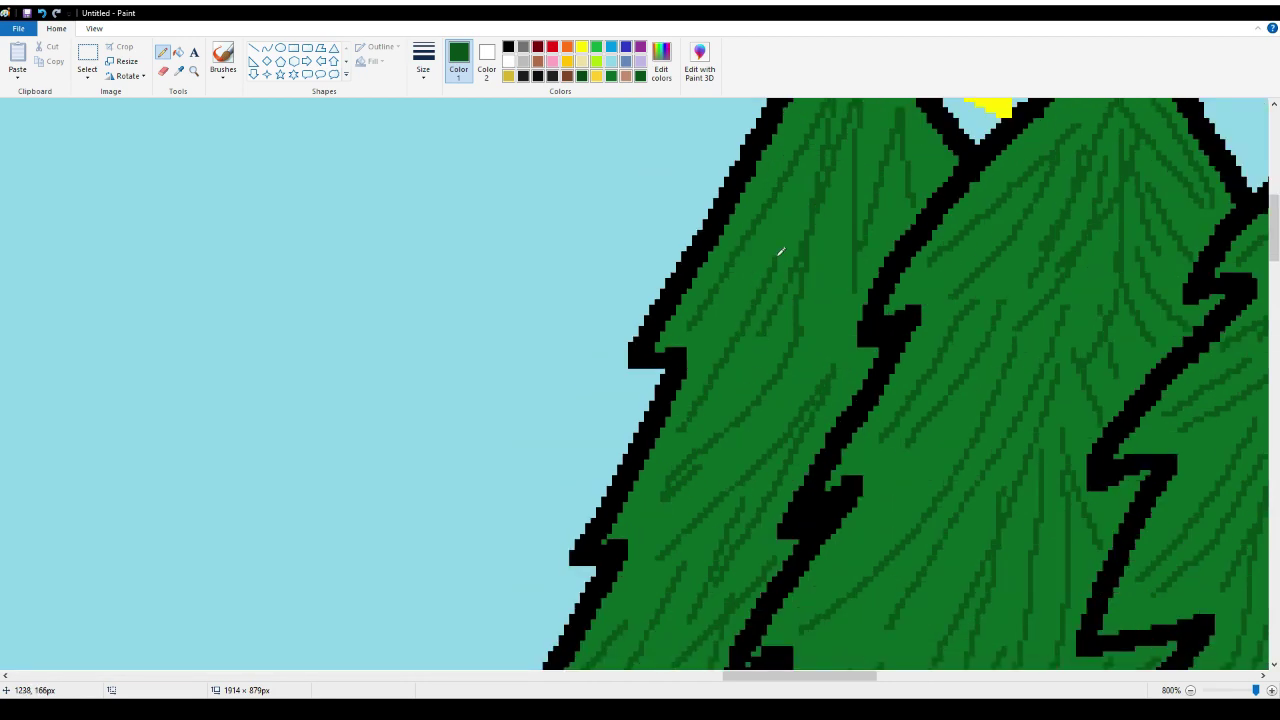
left_click_drag(718, 380, 851, 256)
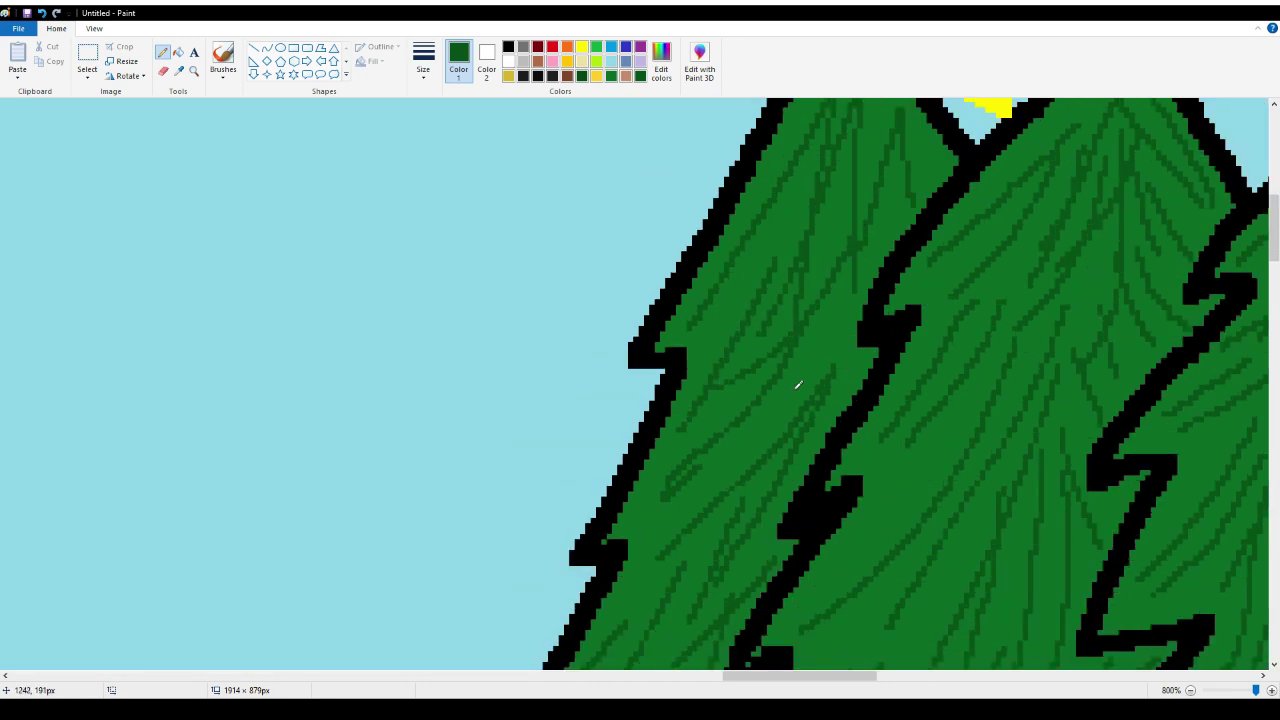
left_click_drag(798, 384, 859, 257)
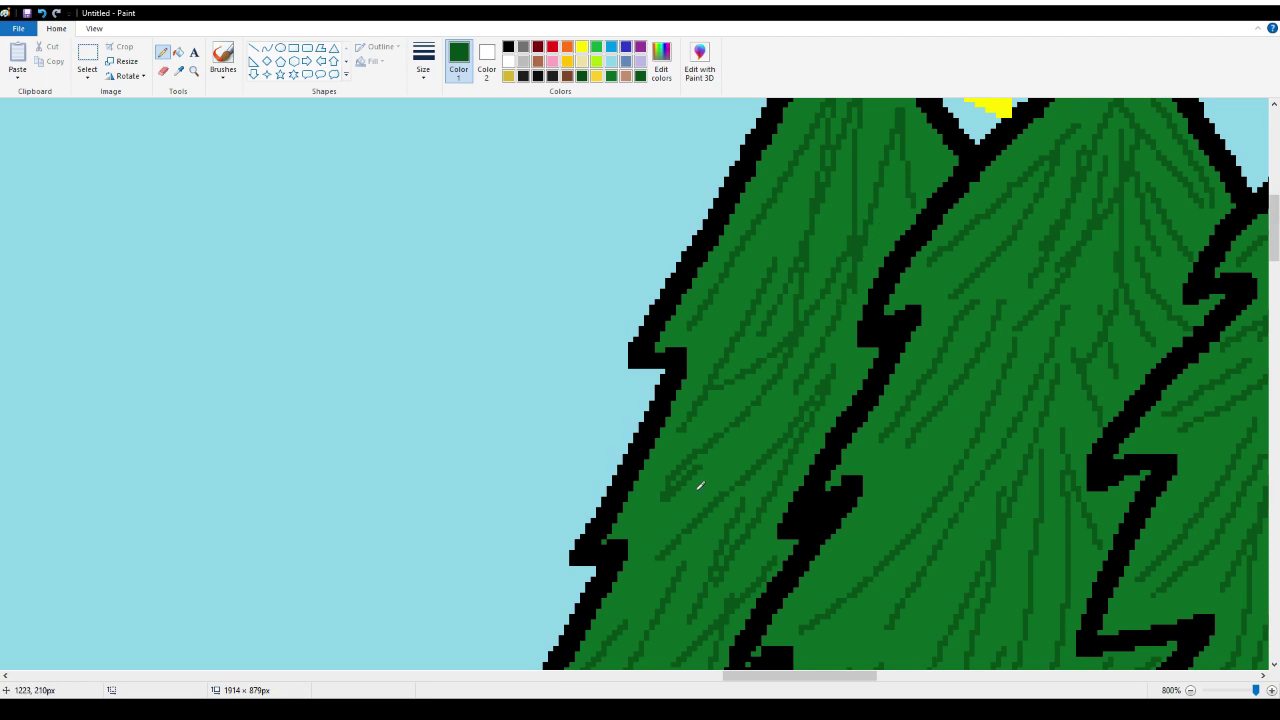
left_click_drag(700, 485, 866, 209)
Add darker green foliage lines down both slopes beneath the left pine tree's tip
scroll(866, 209, "up", 3)
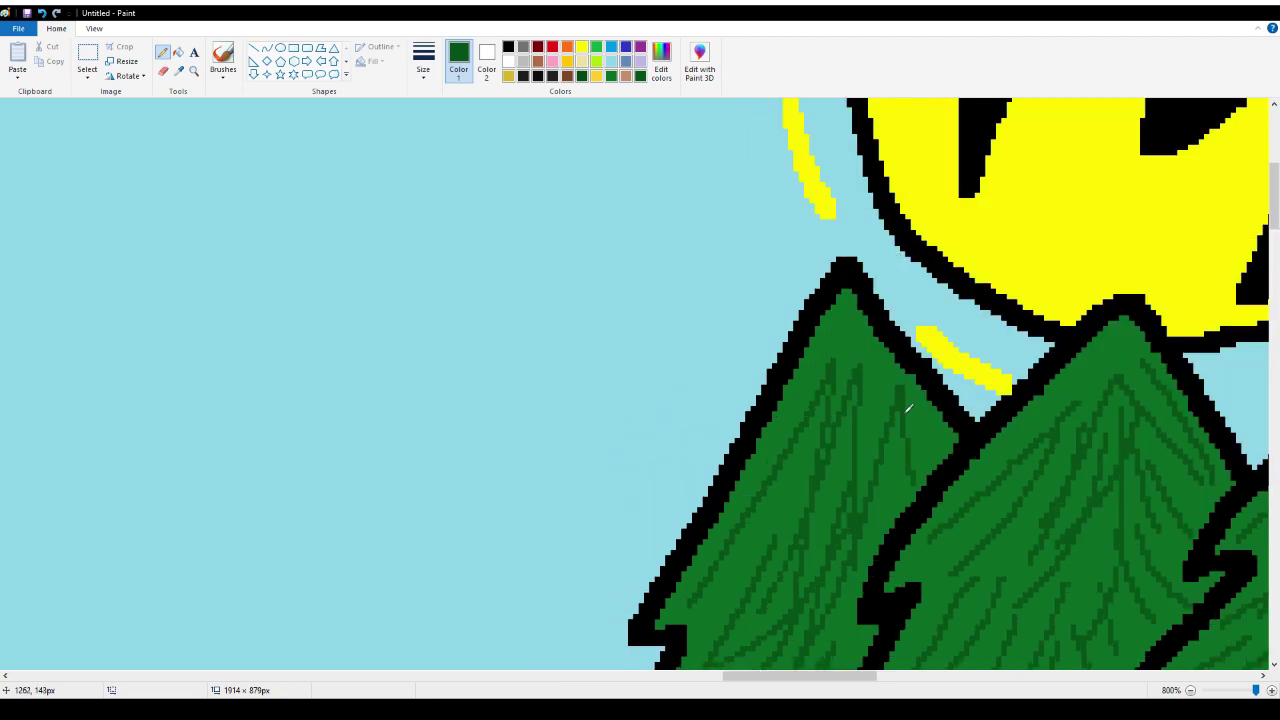
left_click_drag(941, 452, 850, 322)
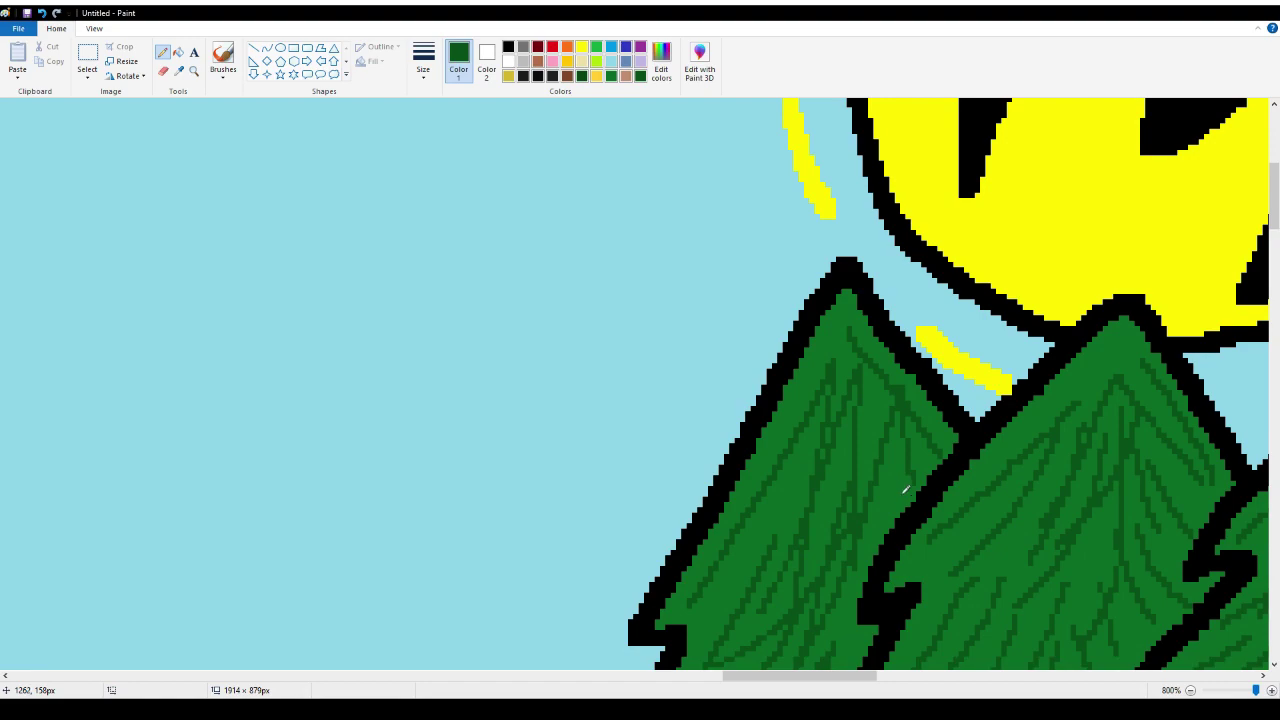
left_click_drag(905, 489, 840, 372)
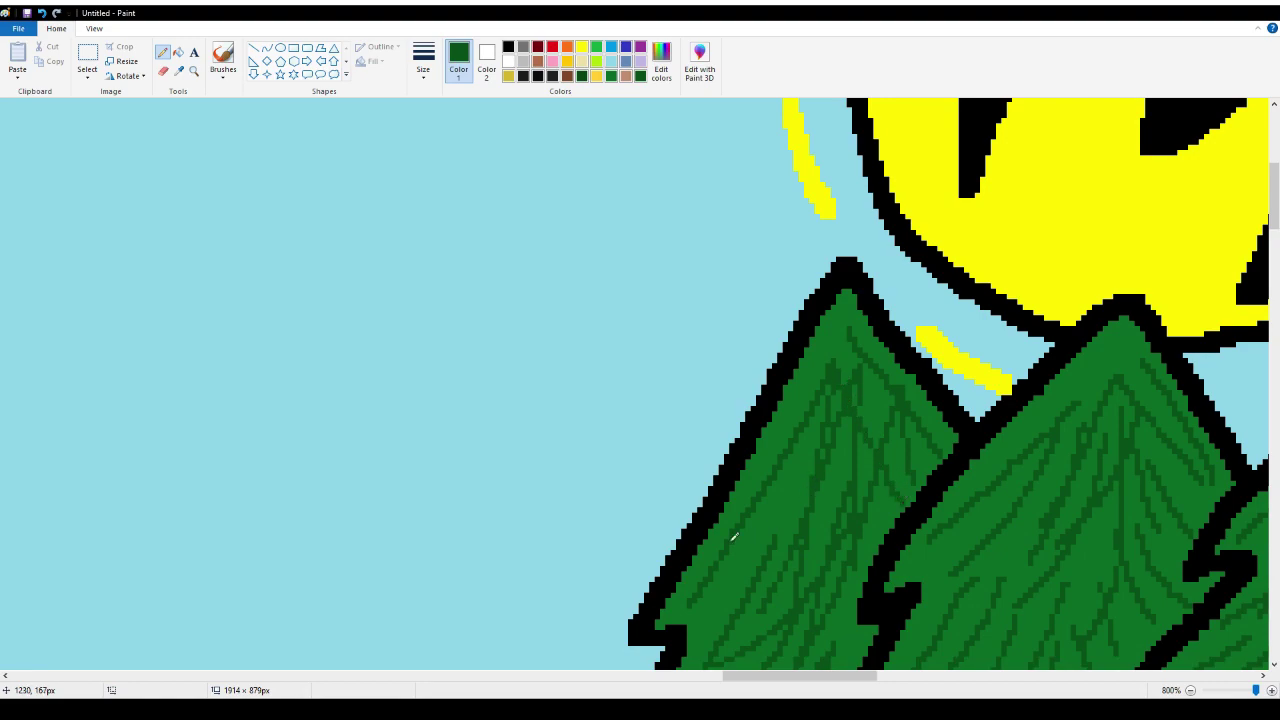
left_click_drag(734, 537, 834, 400)
Draw a thin black shadow boundary line across the upper part of each of the three tree trunks
scroll(817, 446, "down", 10)
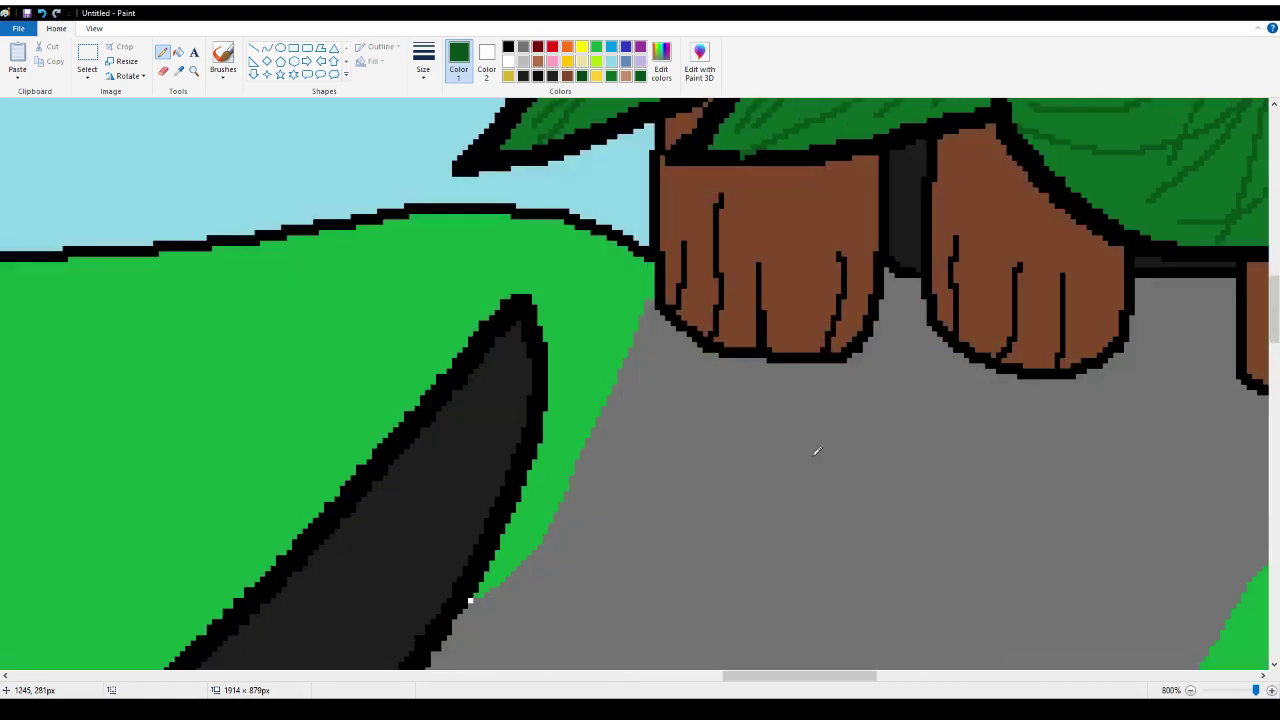
scroll(817, 451, "up", 5)
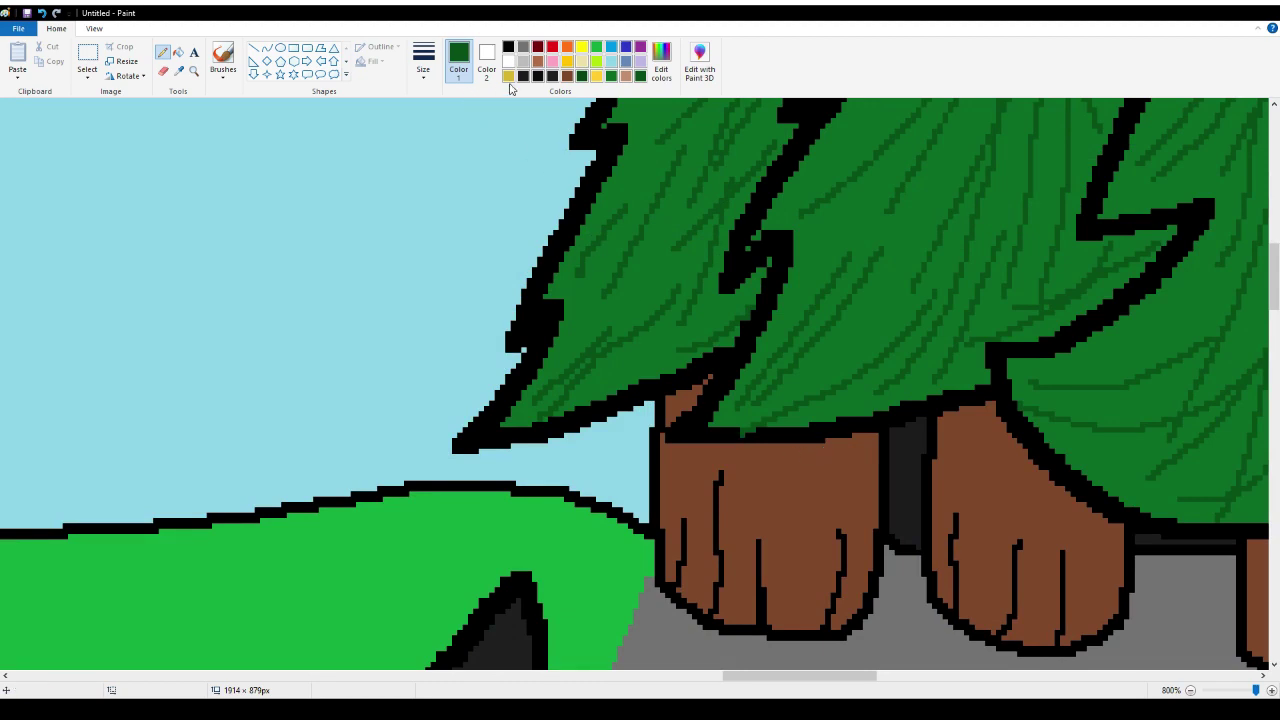
left_click(626, 76)
left_click(508, 47)
mouse_move(931, 450)
left_mouse_down()
mouse_move(1008, 506)
mouse_move(1097, 511)
left_mouse_up()
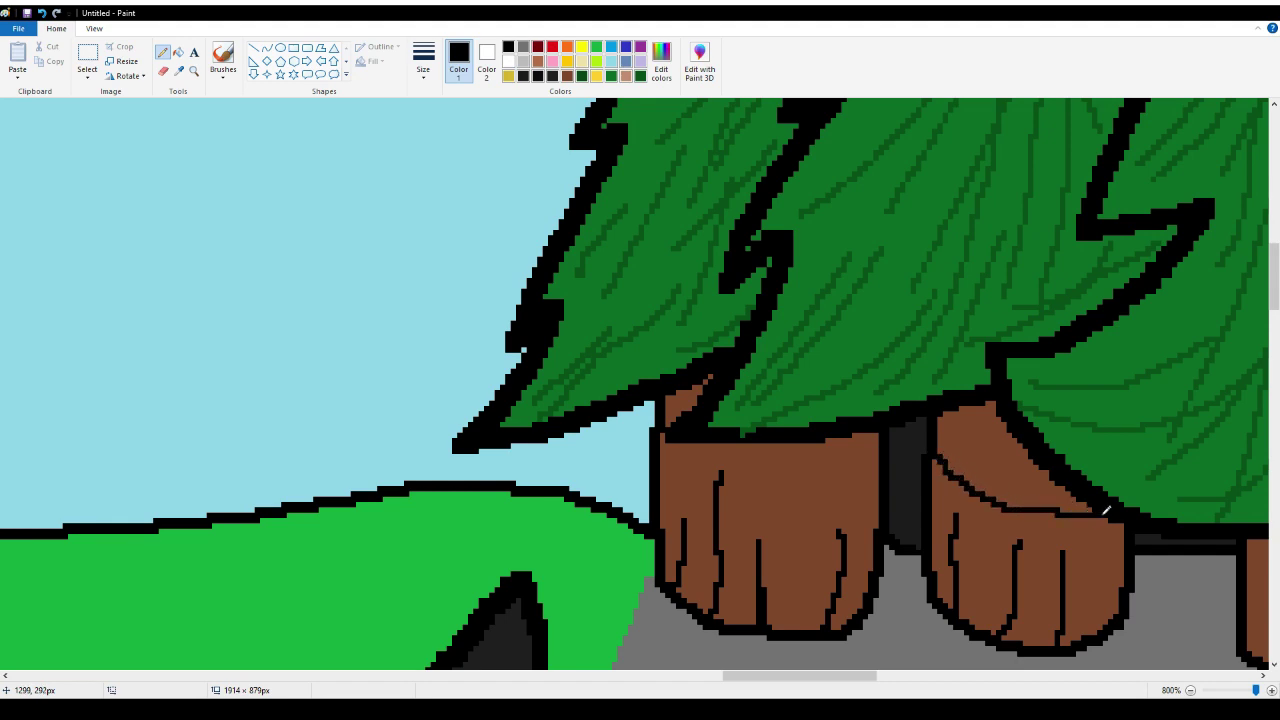
left_click_drag(660, 460, 882, 462)
left_click_drag(865, 676, 922, 676)
left_click_drag(537, 545, 671, 551)
left_click_drag(826, 676, 766, 676)
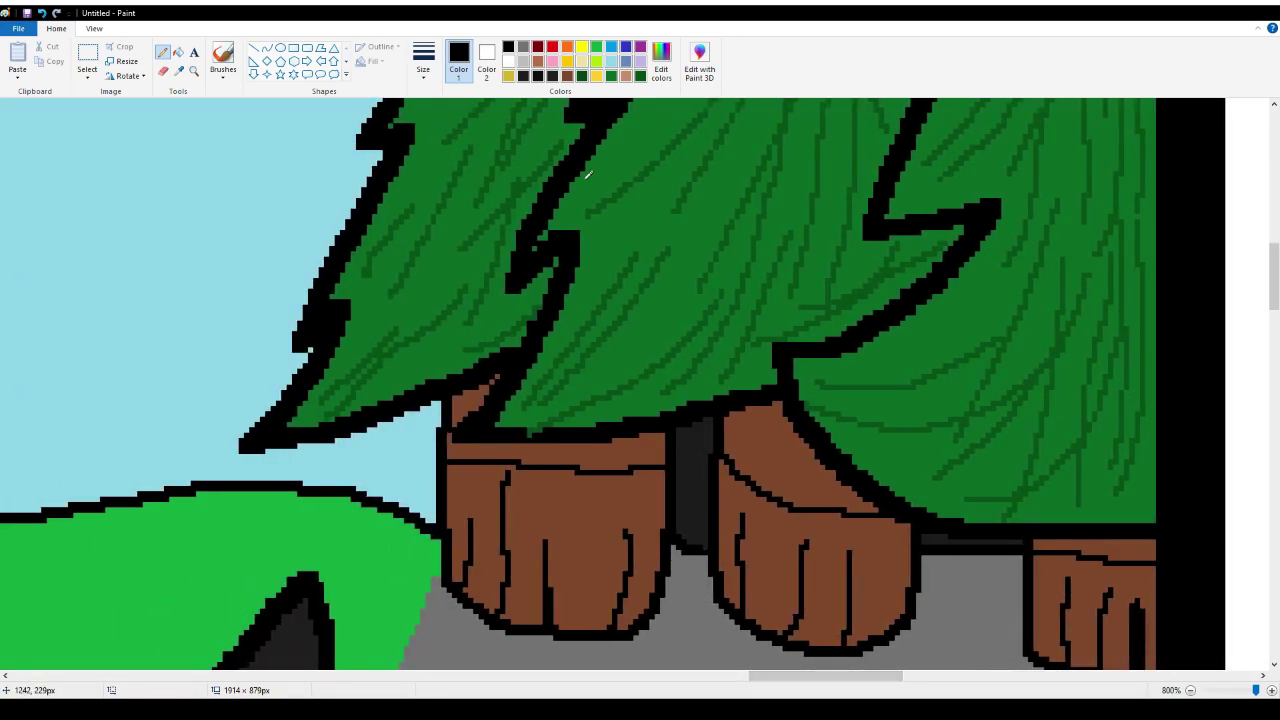
Mix a darker brown and fill the trunk areas above the boundary lines and the small trunk piece between the branches
left_click(567, 77)
left_click(176, 54)
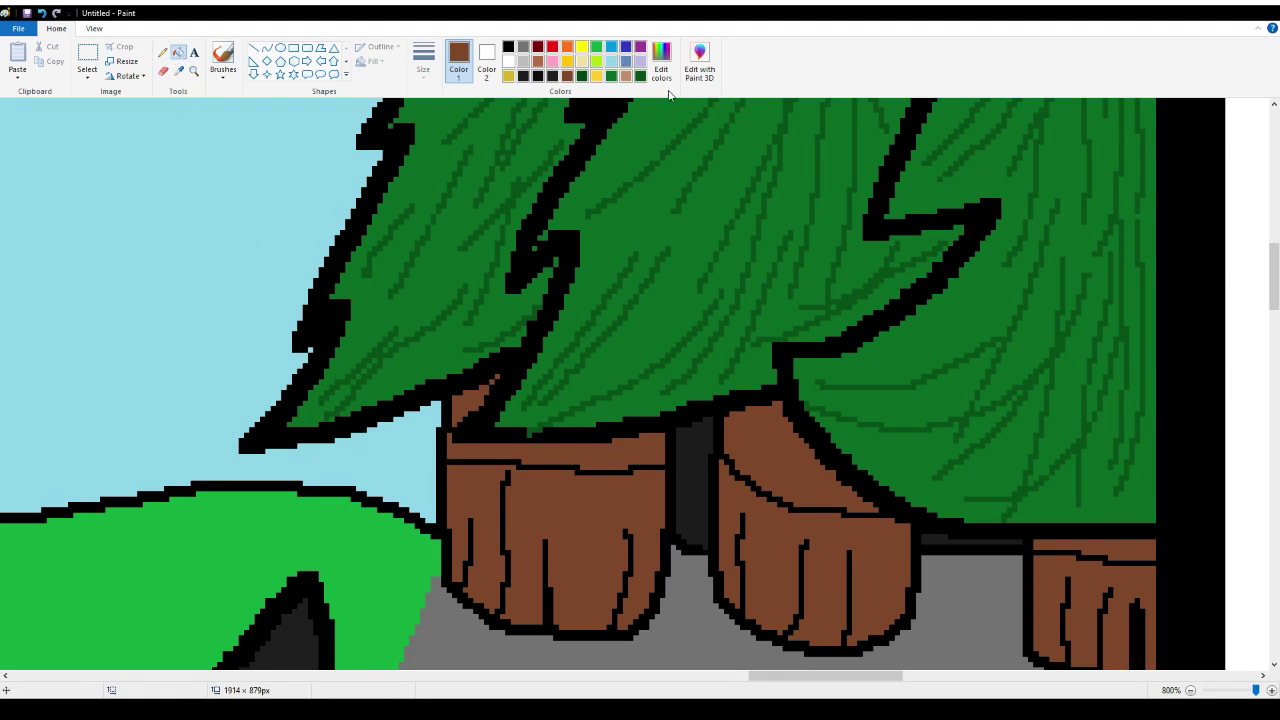
left_click(661, 62)
left_click(512, 447)
left_click(788, 462)
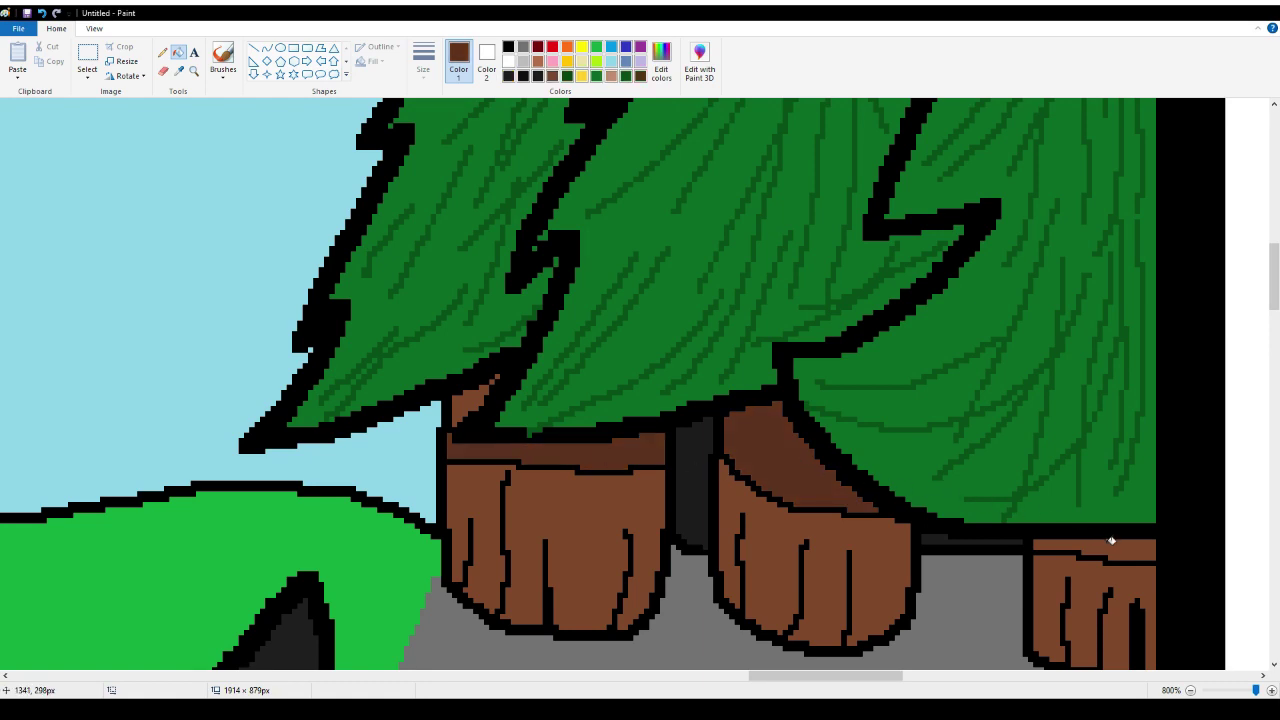
left_click(1111, 540)
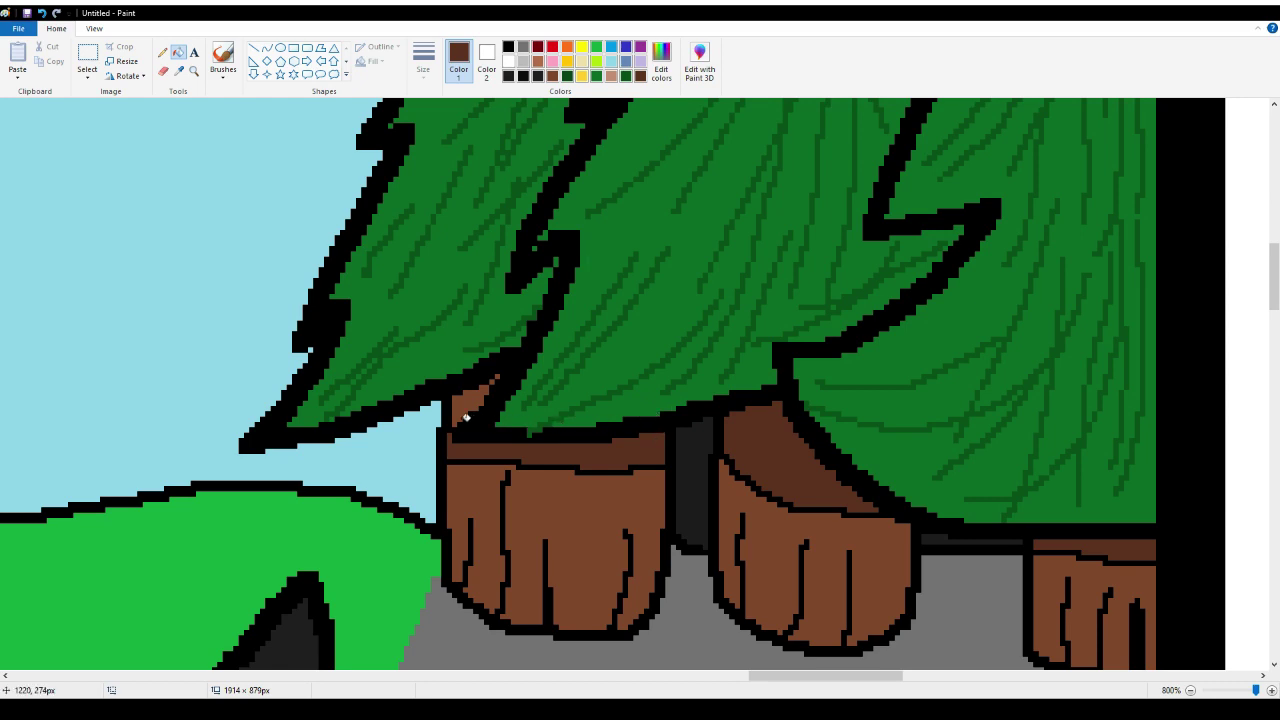
left_click(466, 406)
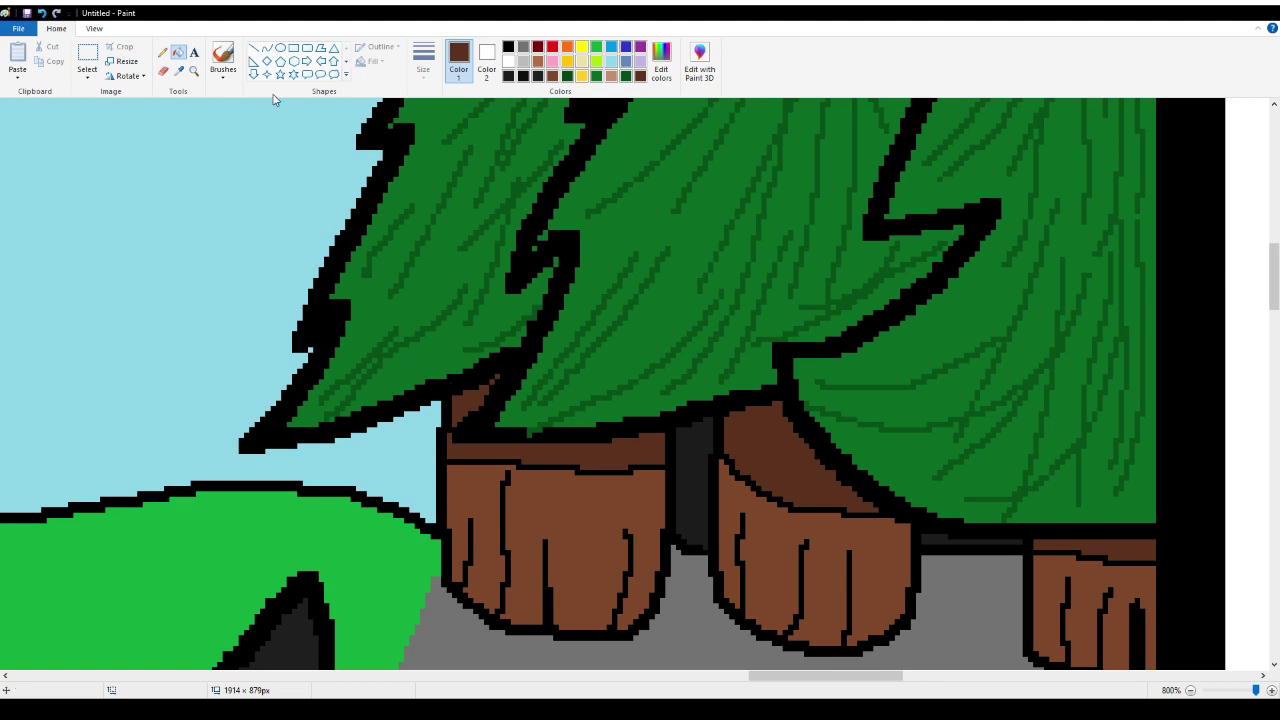
Separate the left trunk's black boundary line from the trunk outline and fill the line with dark brown
left_click(163, 54)
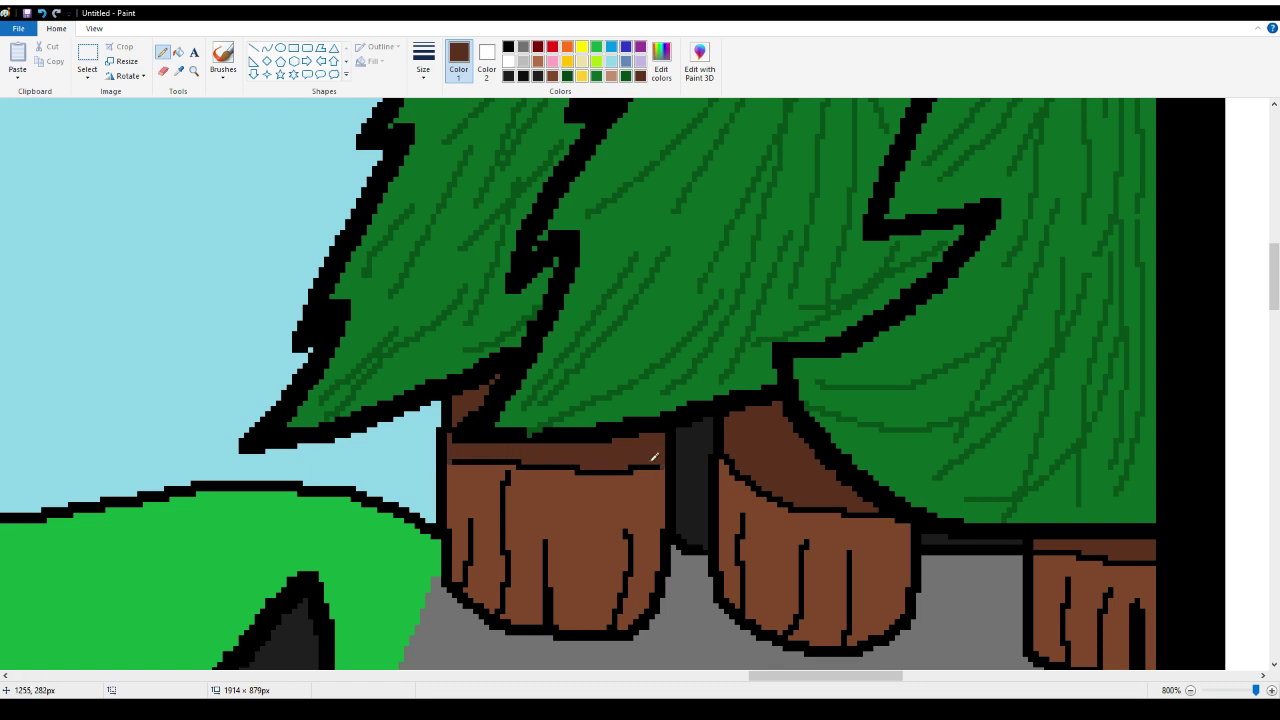
left_click(178, 52)
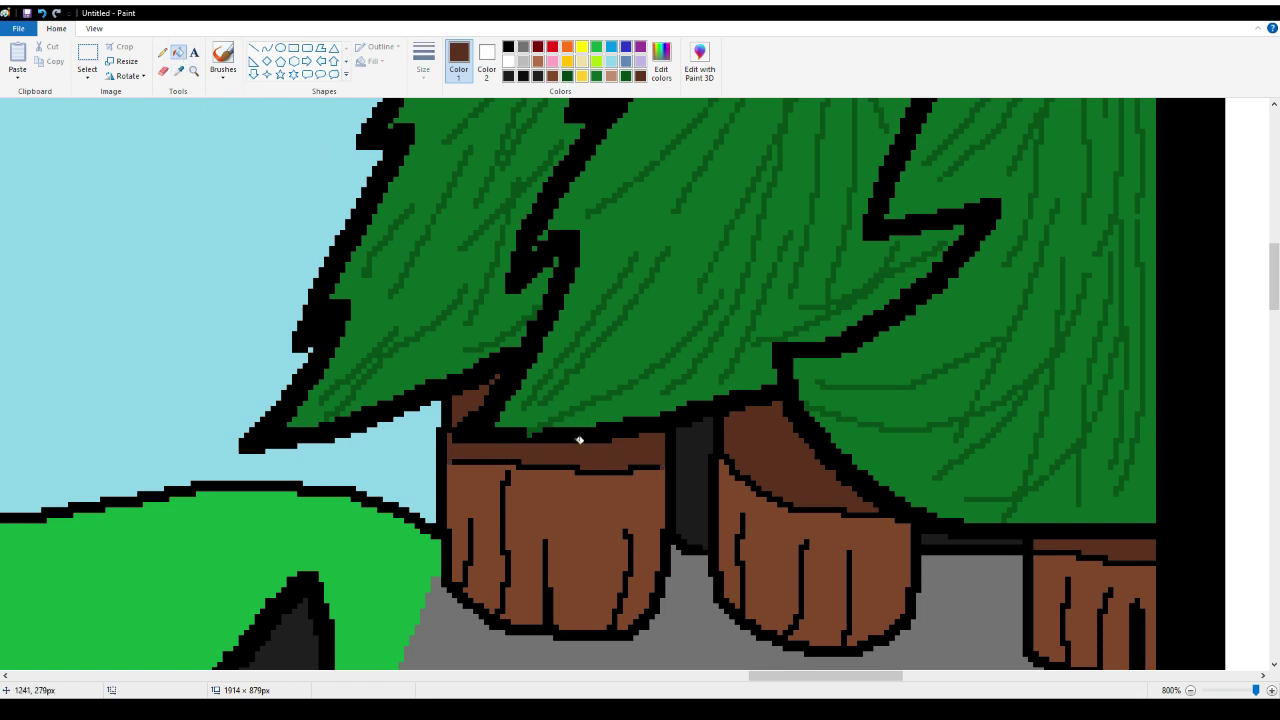
left_click(576, 465)
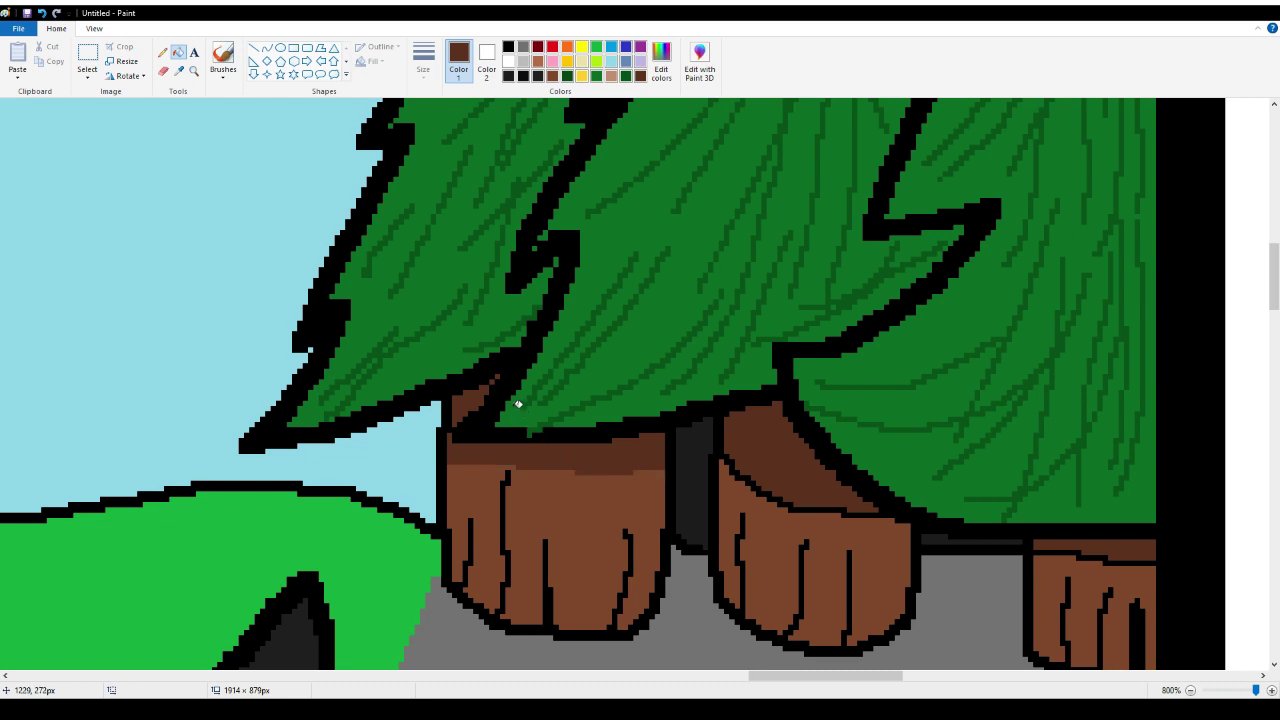
Separate the boundary lines on the middle and right trunks from their outlines and fill both lines with dark brown
left_click(162, 52)
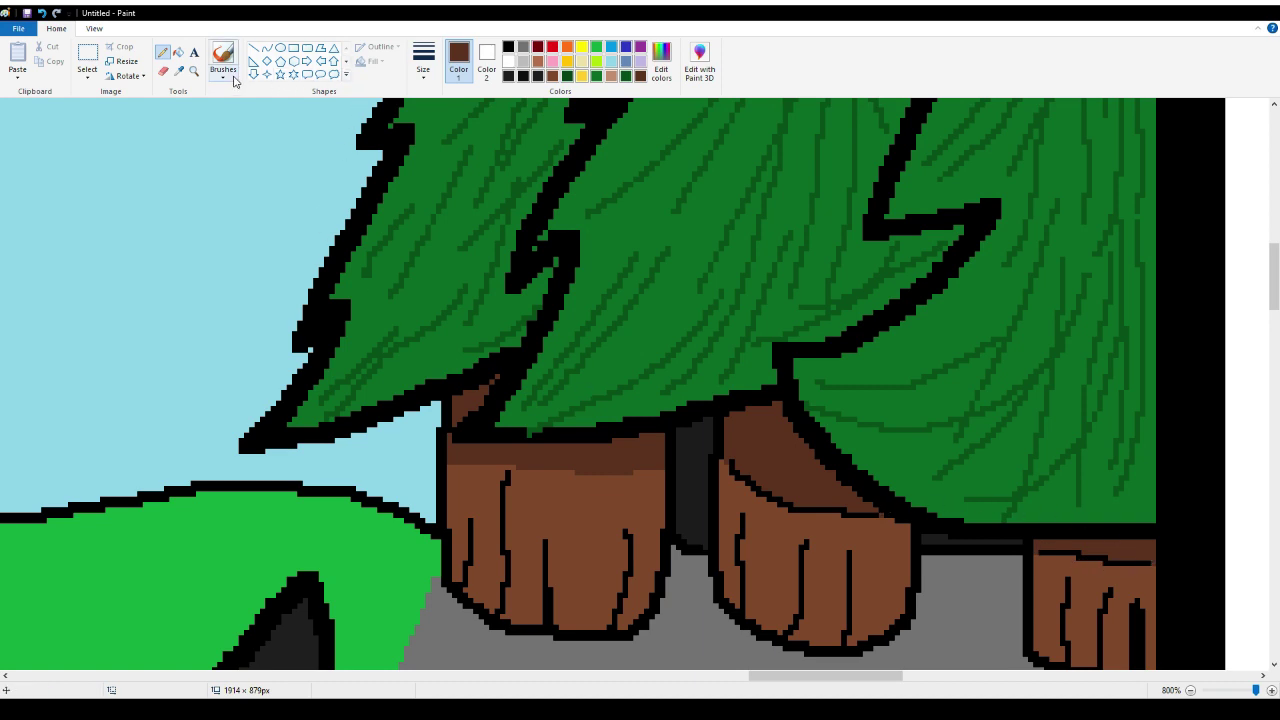
left_click(179, 55)
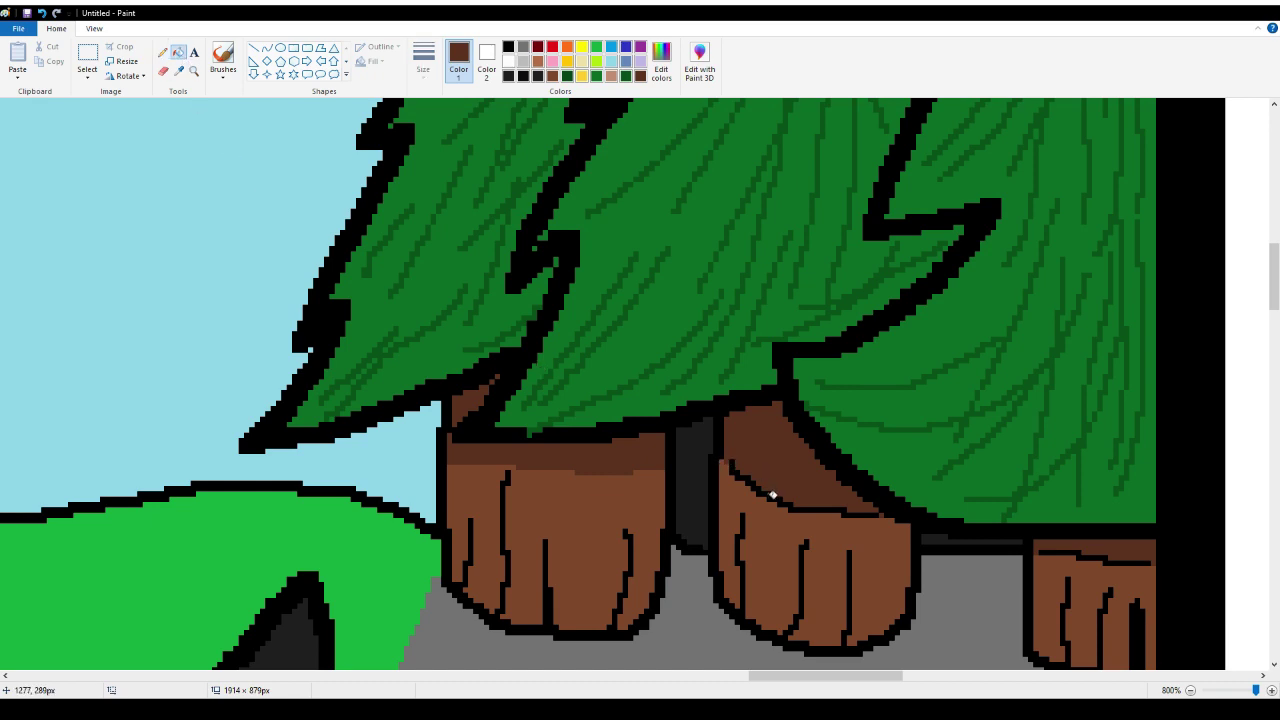
left_click(776, 496)
left_click(1068, 552)
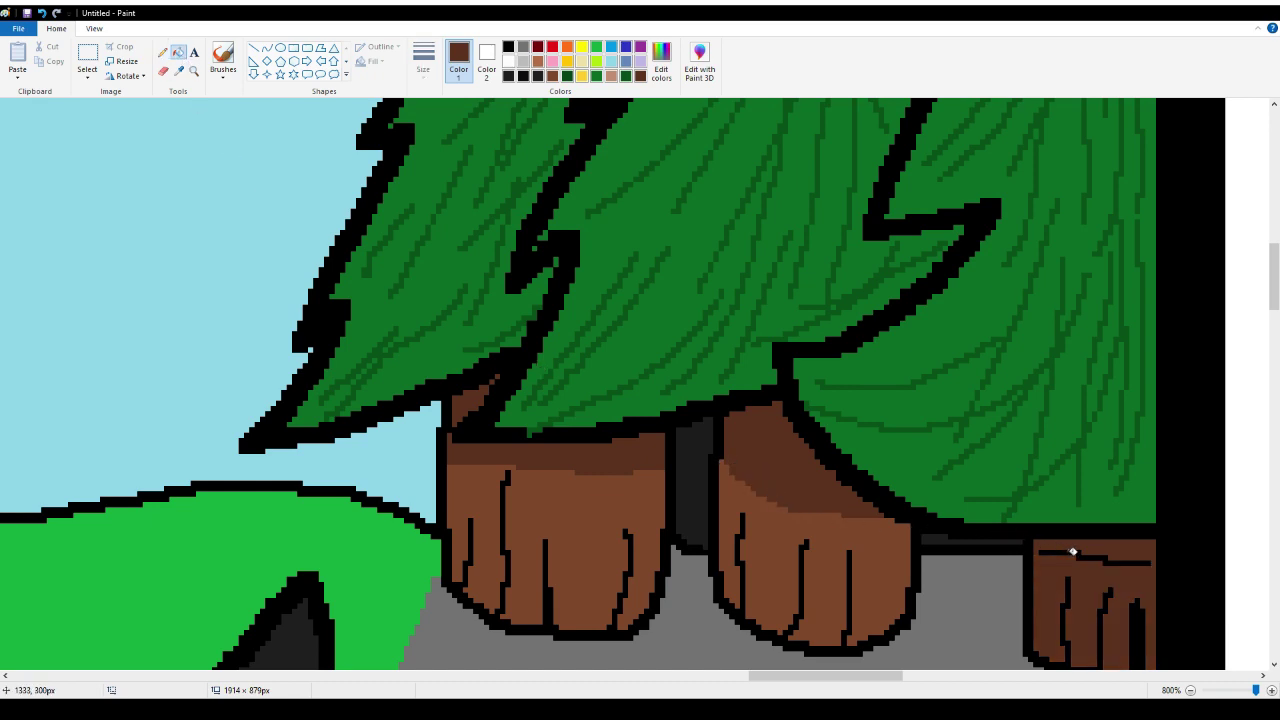
left_click(42, 13)
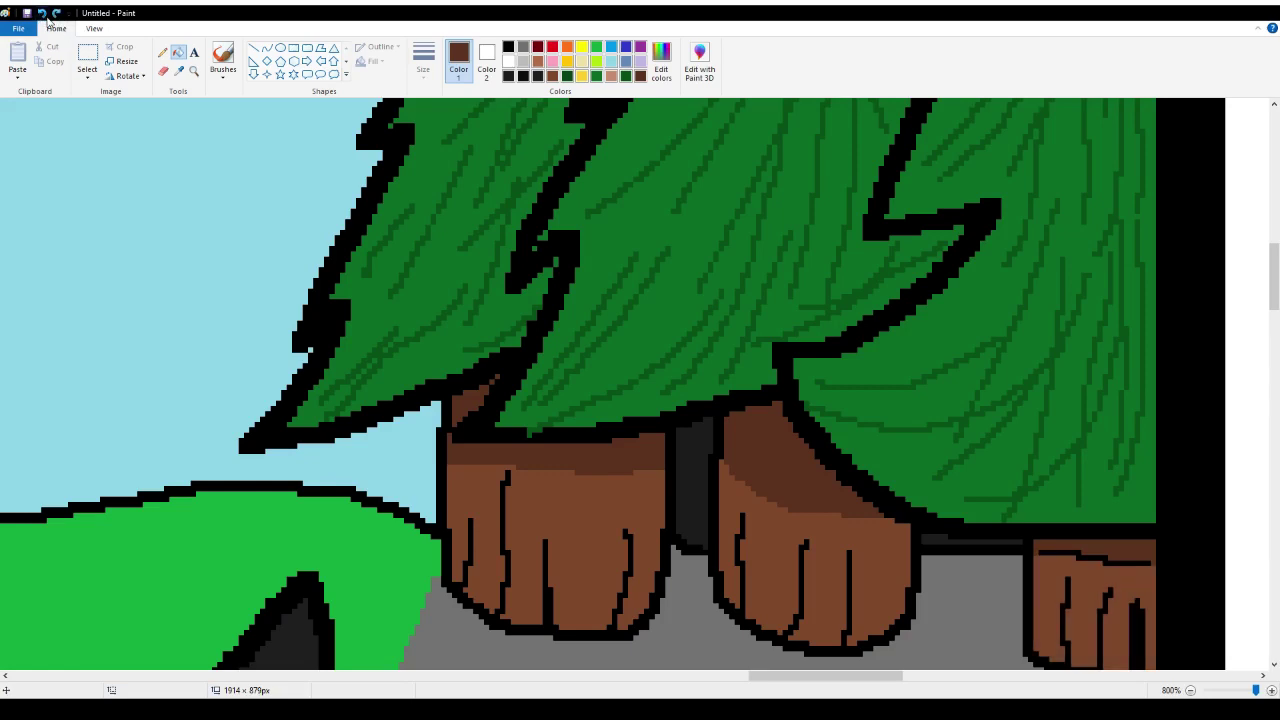
left_click(1110, 559)
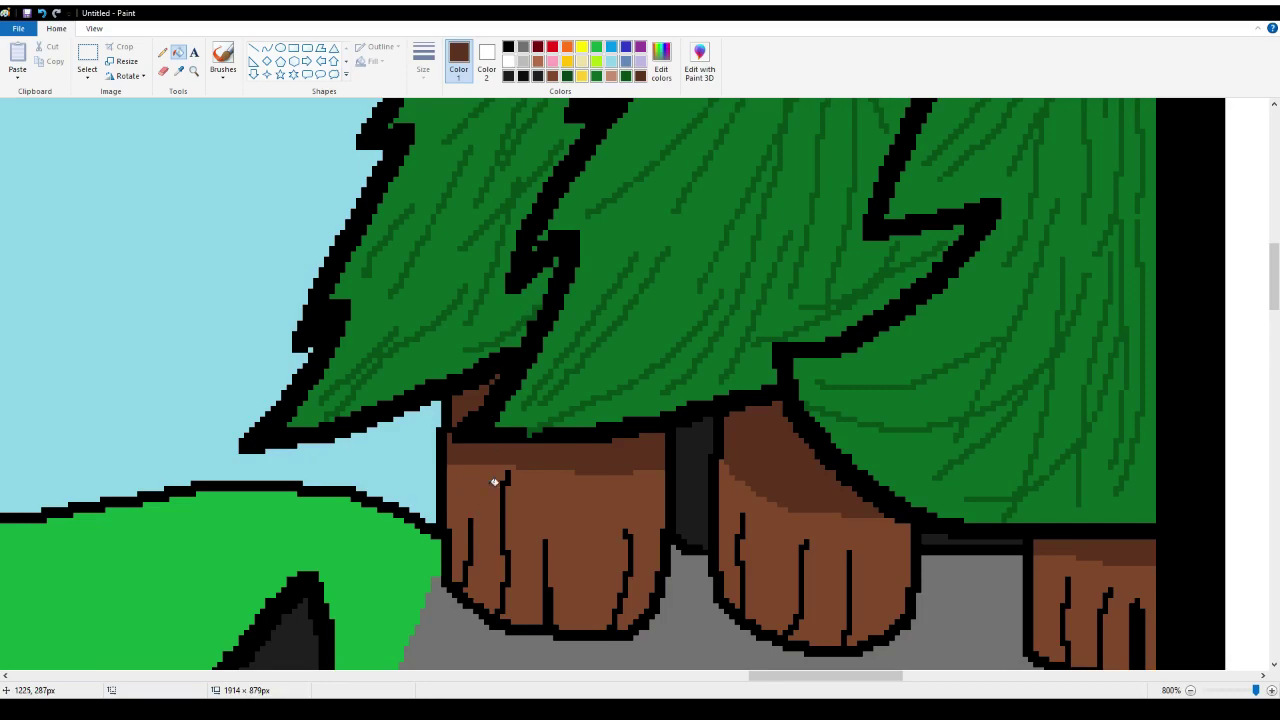
Look over the wider picture, from the detailed pine trees to the sword and the man
left_click(193, 70)
right_click(47, 245)
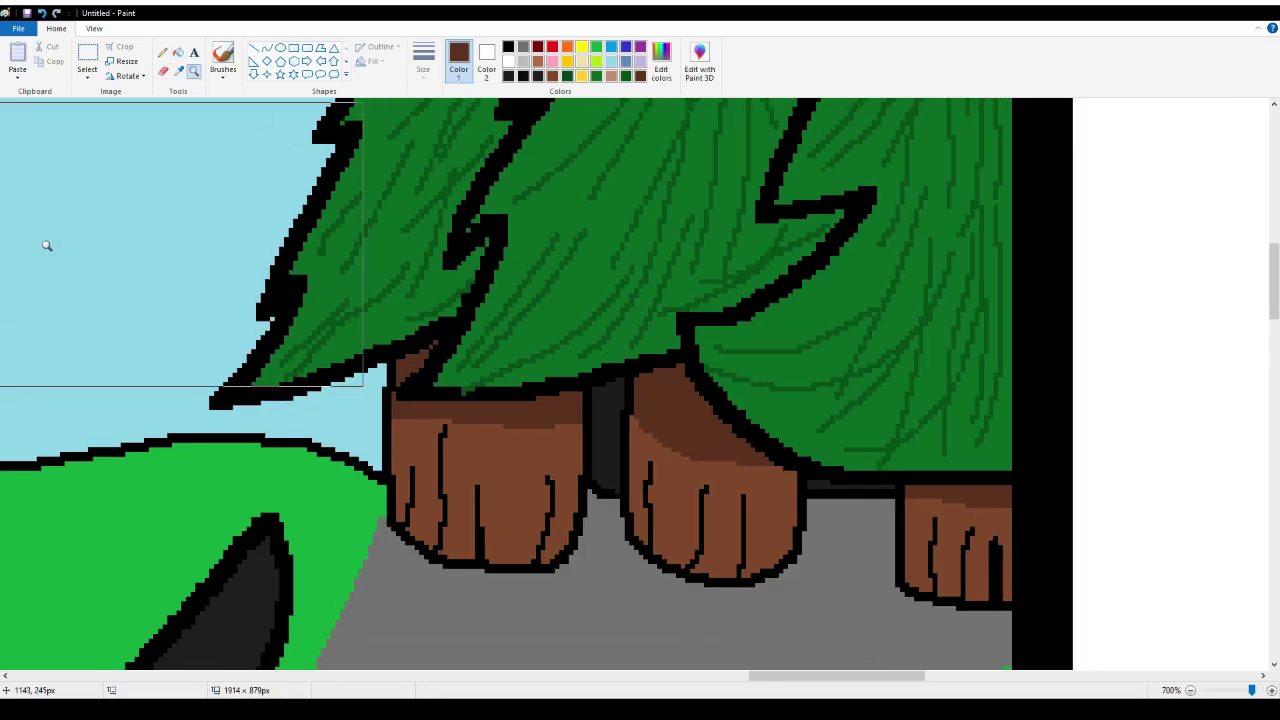
right_click(47, 245)
right_click(40, 250)
right_click(30, 255)
right_click(23, 257)
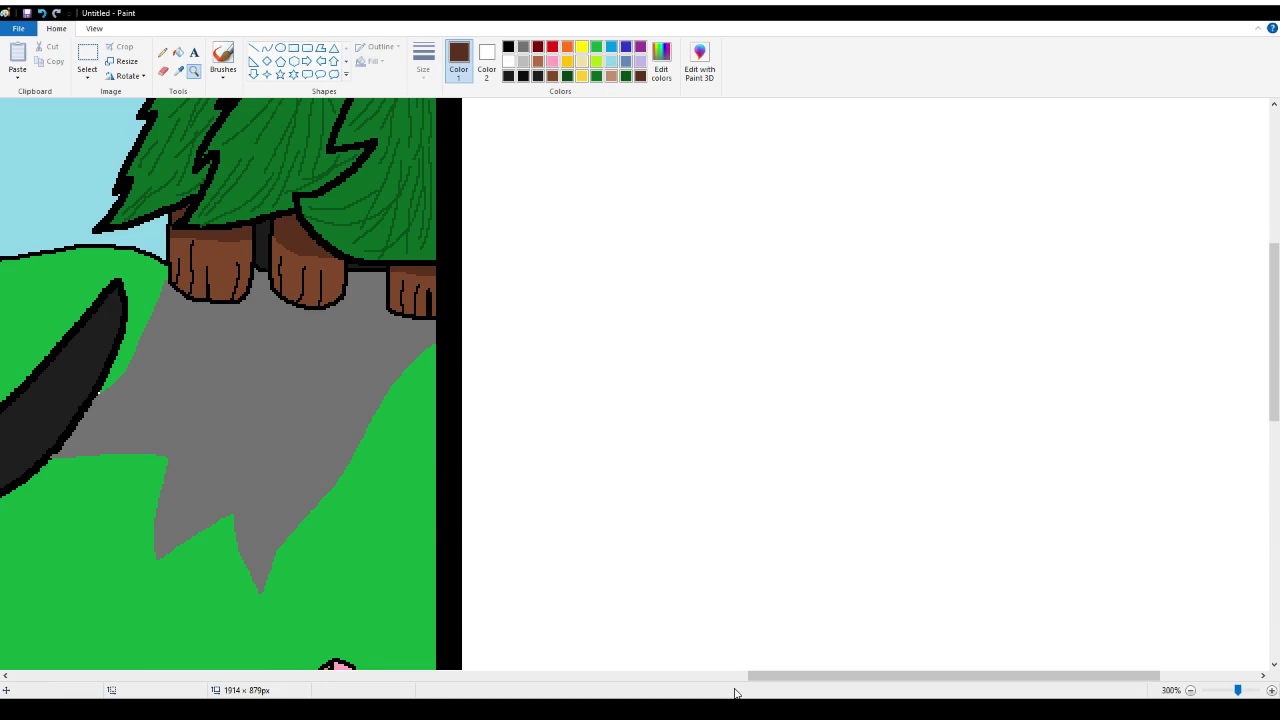
left_click_drag(761, 683, 531, 640)
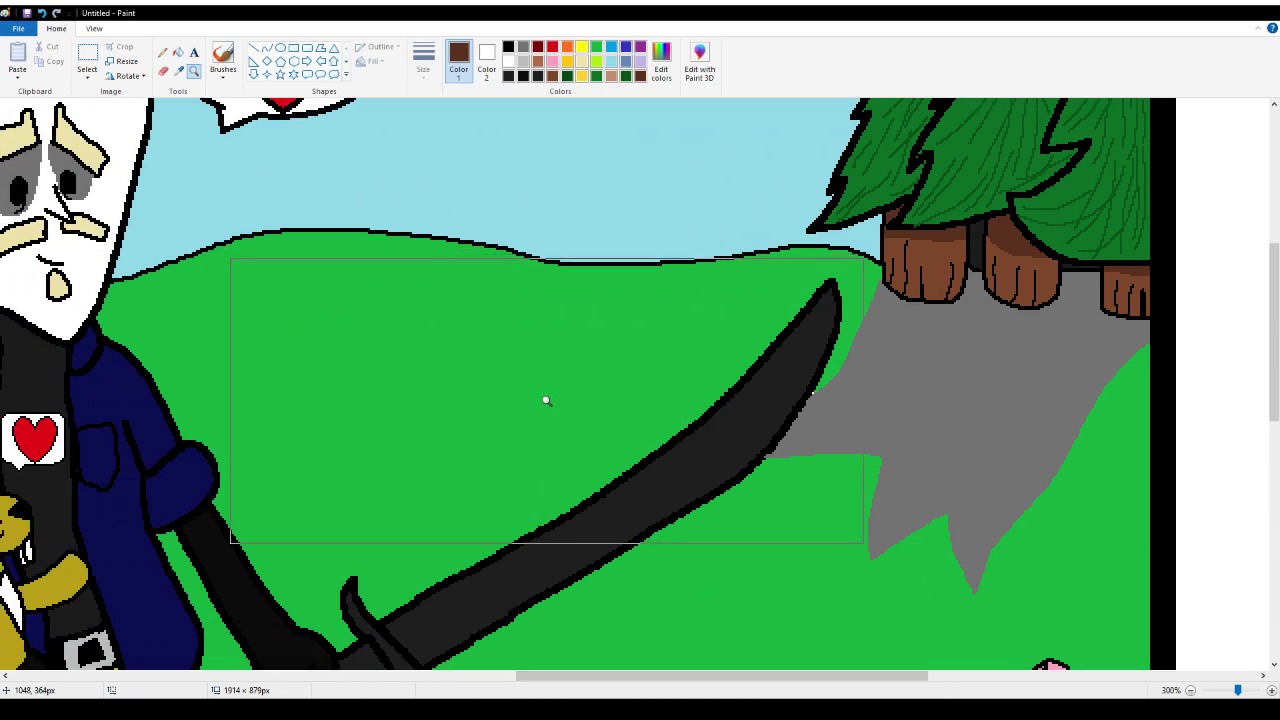
right_click(577, 295)
scroll(571, 289, "up", 3)
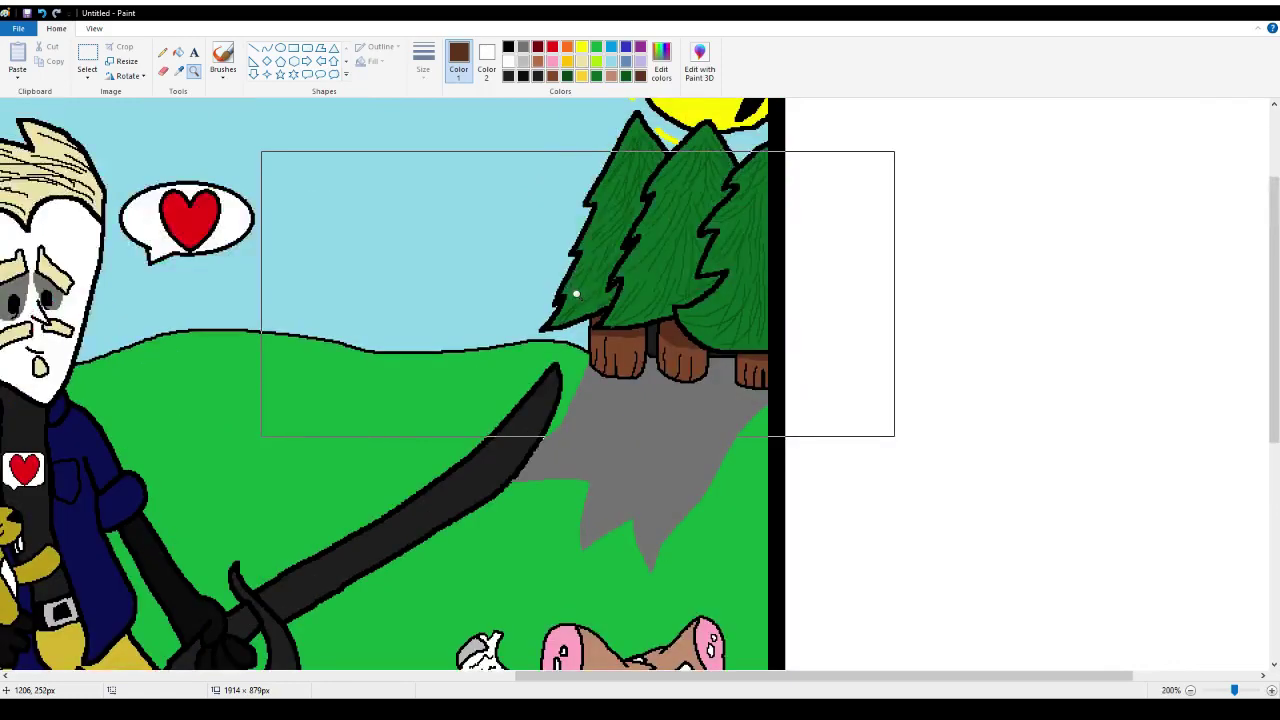
scroll(386, 371, "down", 3)
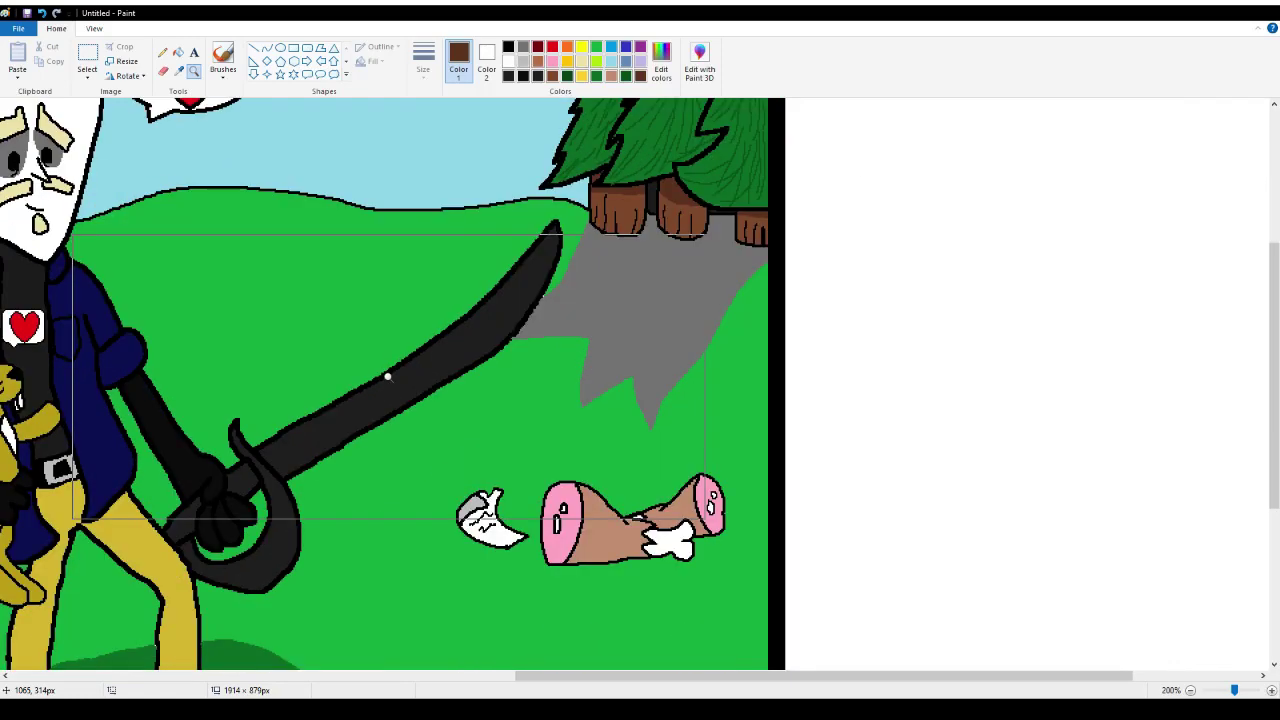
left_click_drag(718, 688, 589, 681)
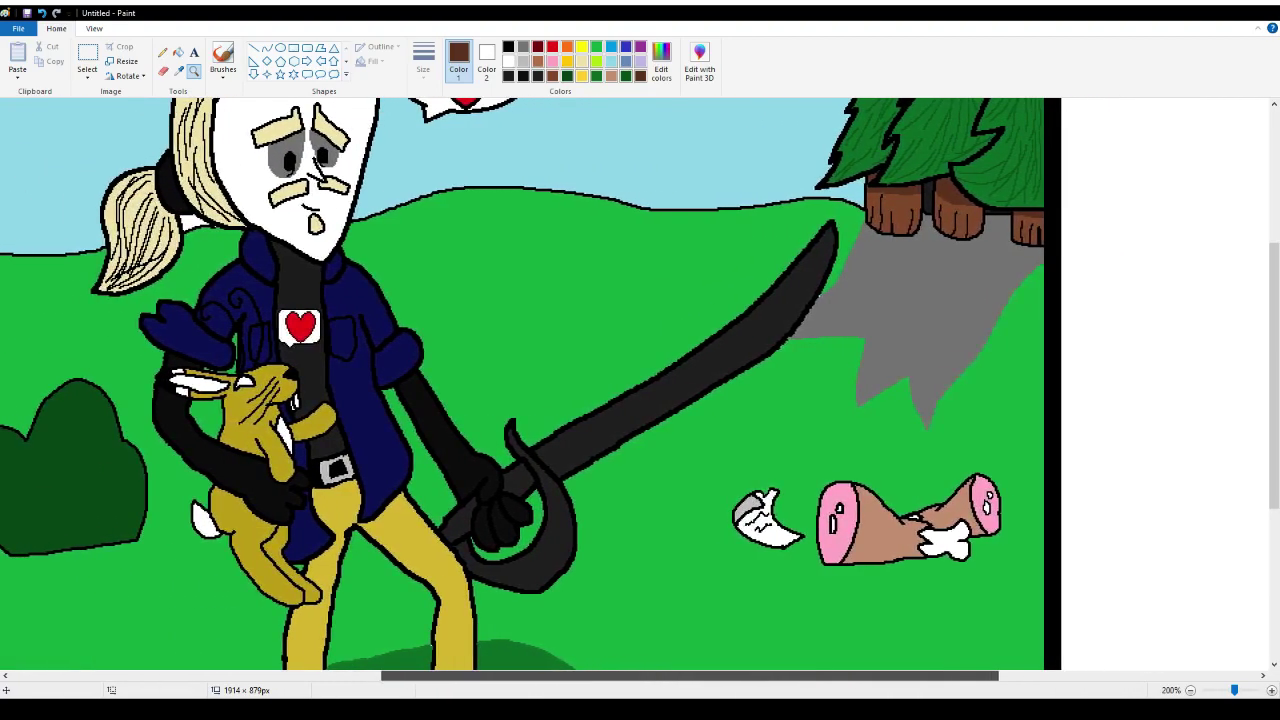
Draw thin black outlines of a clump of four tall pointed blades on the hill above the sword
left_click(557, 391)
left_click(437, 290)
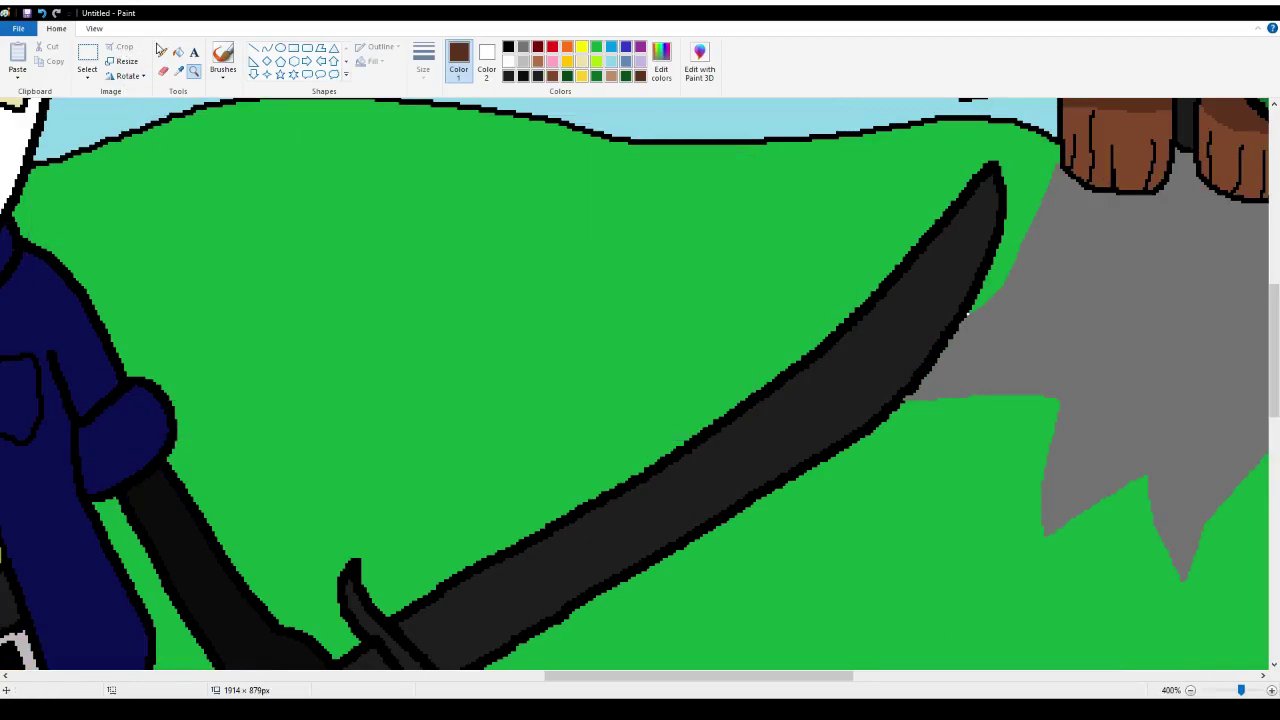
left_click(162, 52)
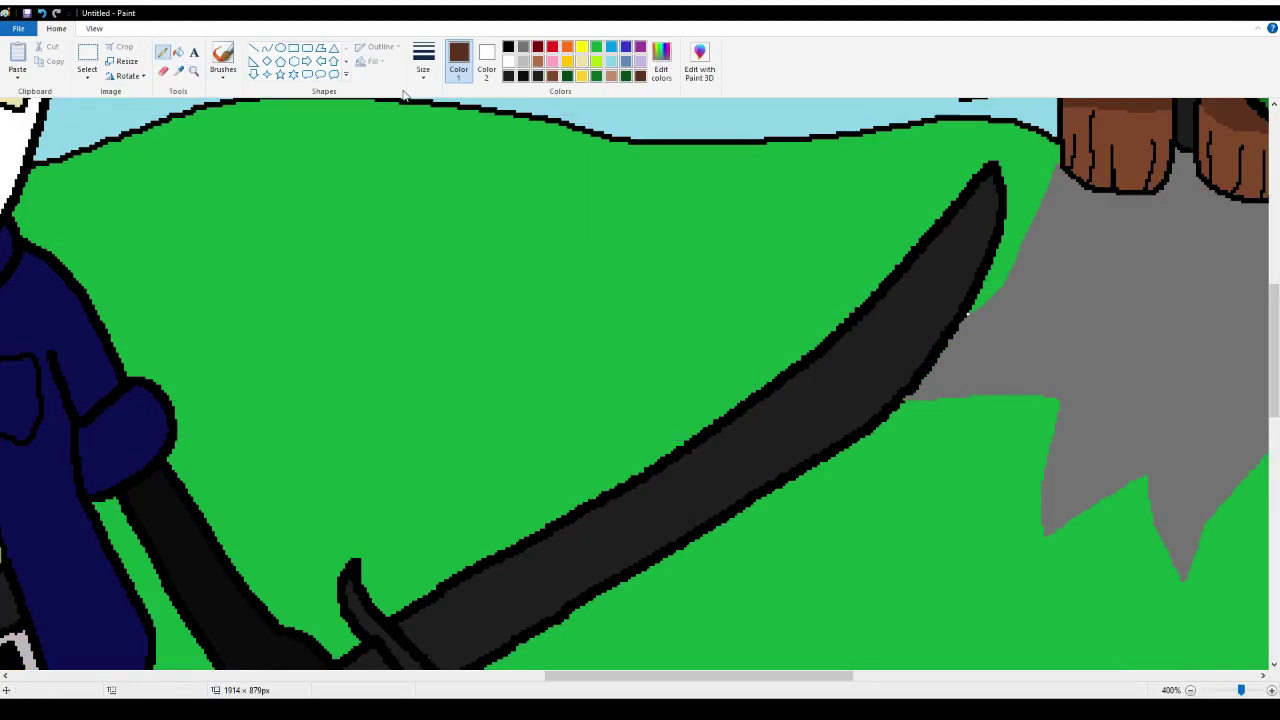
left_click(508, 46)
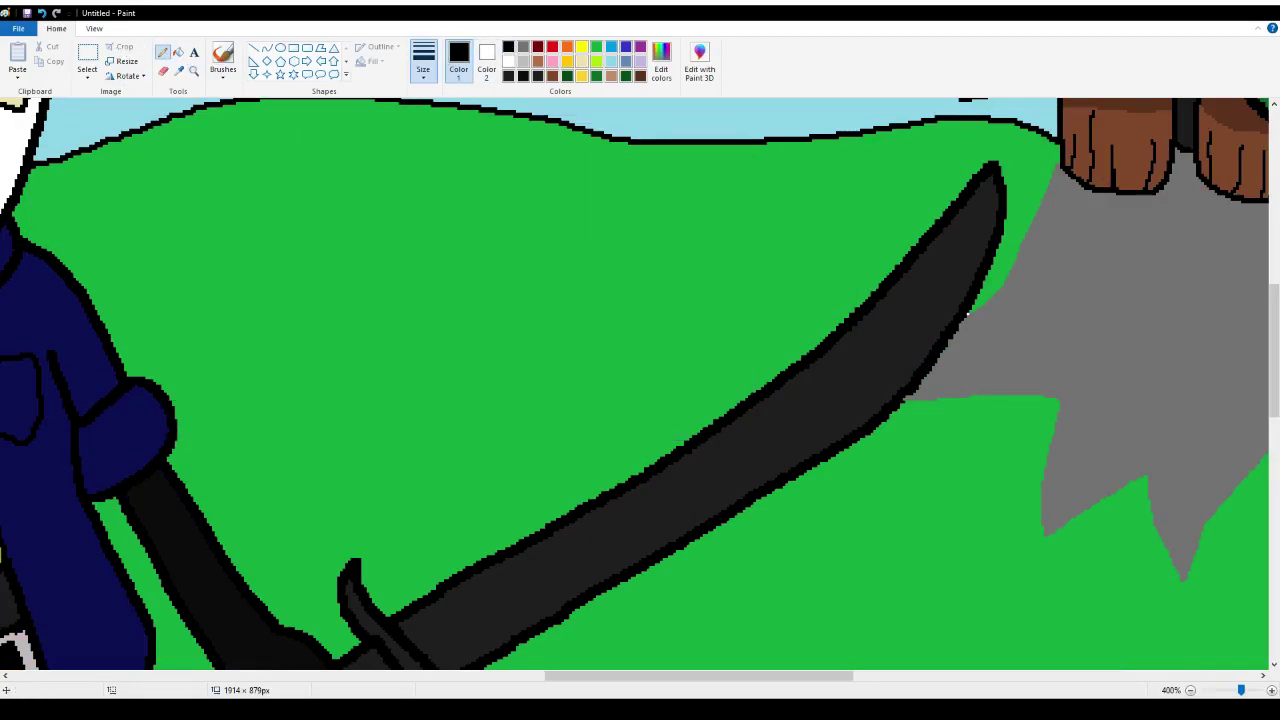
mouse_move(375, 350)
left_mouse_down()
mouse_move(392, 336)
mouse_move(412, 258)
left_mouse_up()
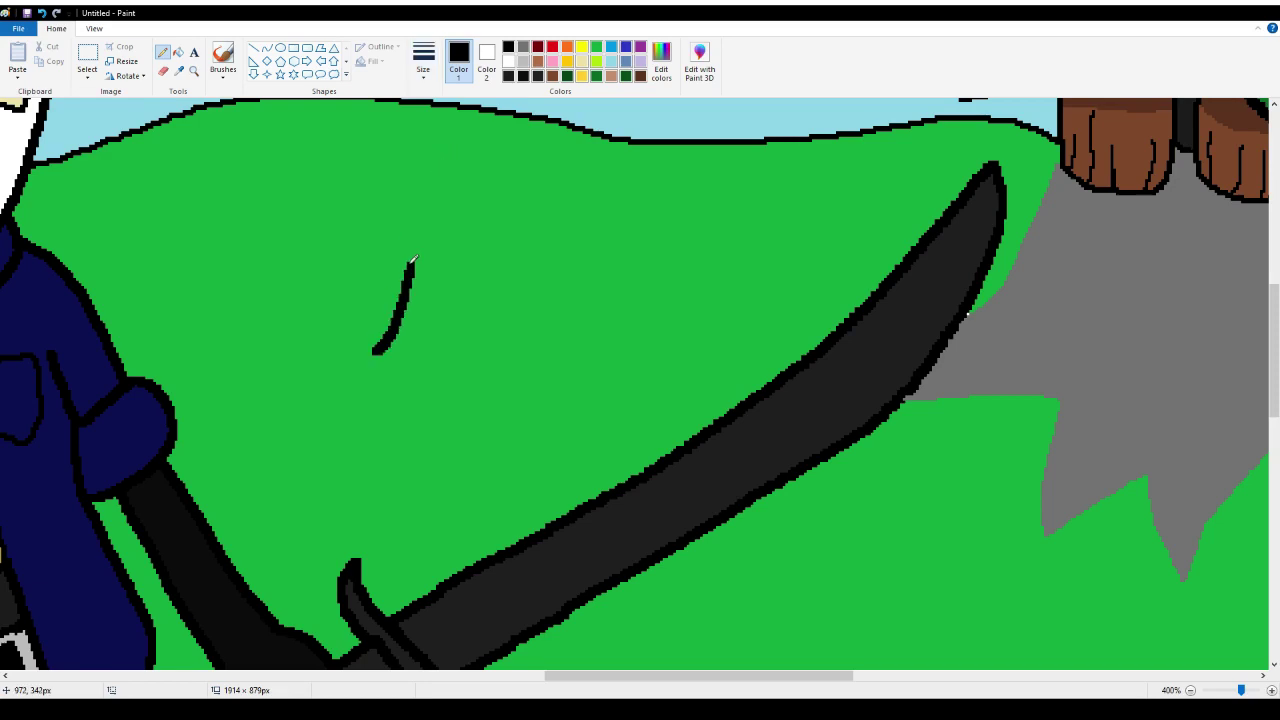
left_click(42, 13)
mouse_move(400, 350)
left_mouse_down()
mouse_move(423, 256)
mouse_move(413, 146)
mouse_move(443, 188)
mouse_move(447, 272)
mouse_move(434, 330)
left_mouse_up()
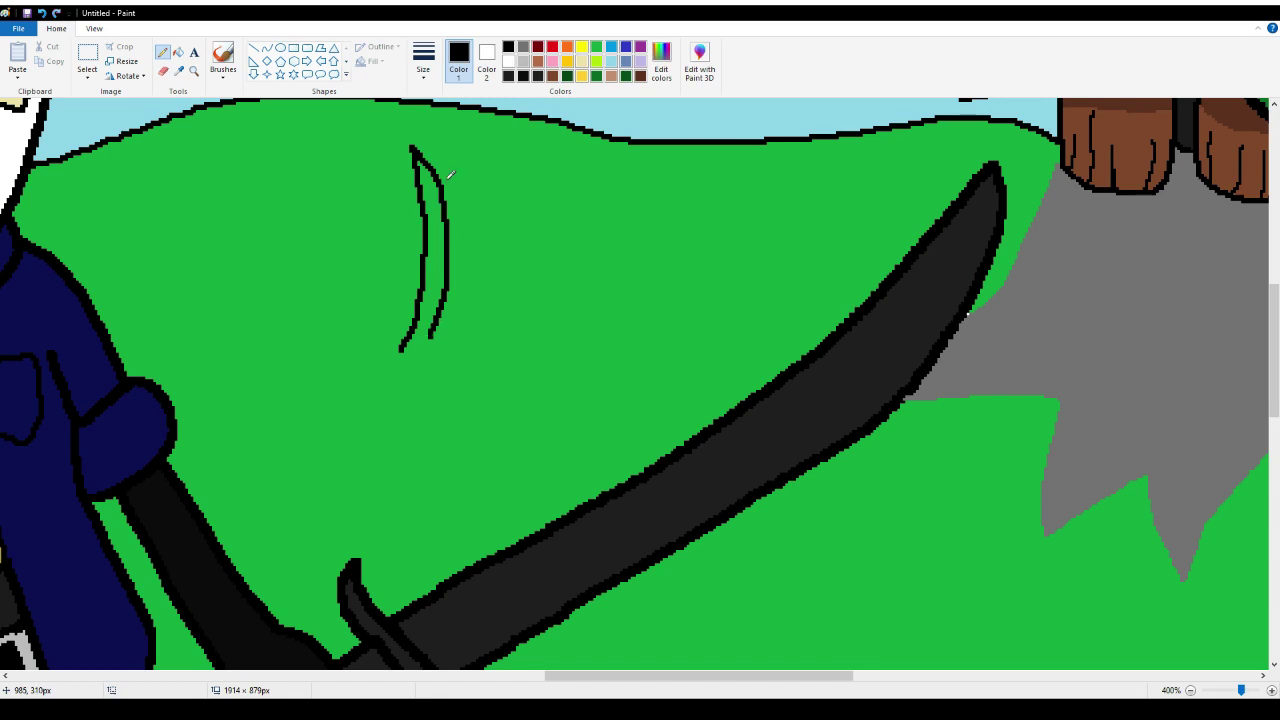
mouse_move(441, 167)
left_mouse_down()
mouse_move(456, 128)
mouse_move(465, 218)
mouse_move(453, 327)
left_mouse_up()
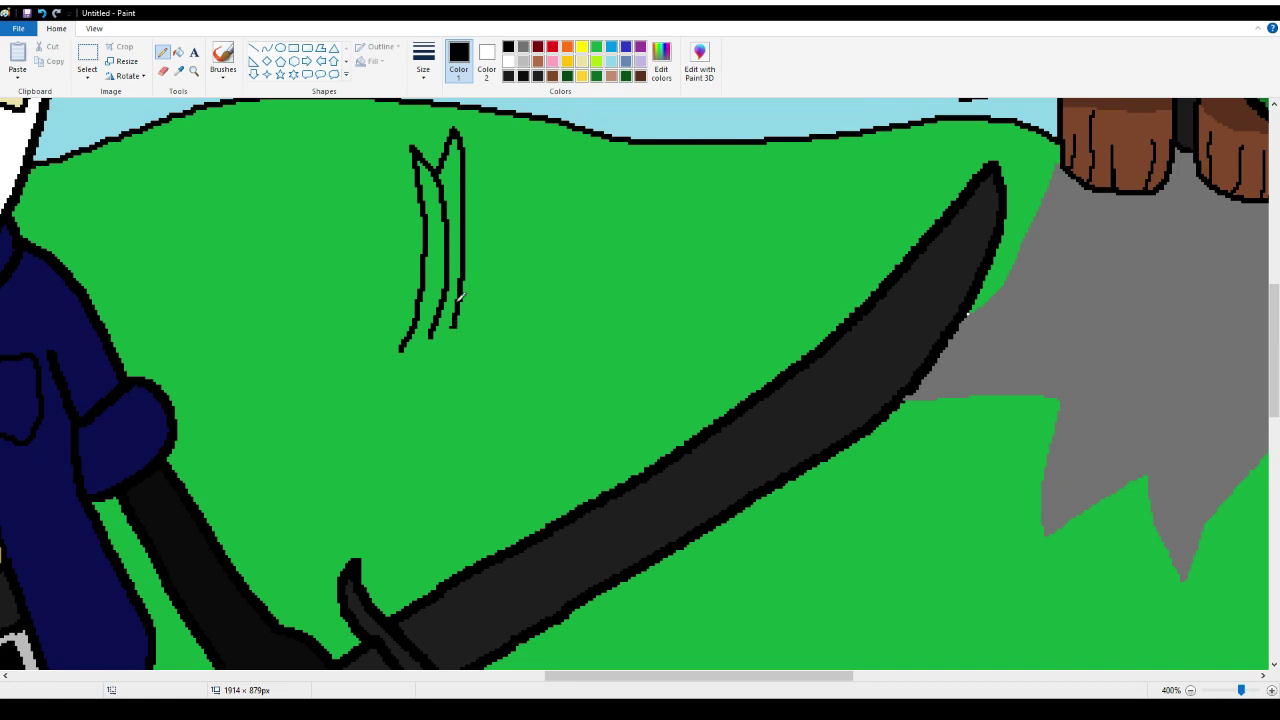
mouse_move(468, 152)
left_mouse_down()
mouse_move(511, 127)
mouse_move(489, 178)
mouse_move(481, 313)
left_mouse_up()
mouse_move(494, 172)
left_mouse_down()
mouse_move(522, 137)
mouse_move(498, 341)
mouse_move(405, 351)
mouse_move(415, 326)
mouse_move(432, 350)
mouse_move(454, 324)
mouse_move(454, 352)
mouse_move(483, 342)
left_mouse_up()
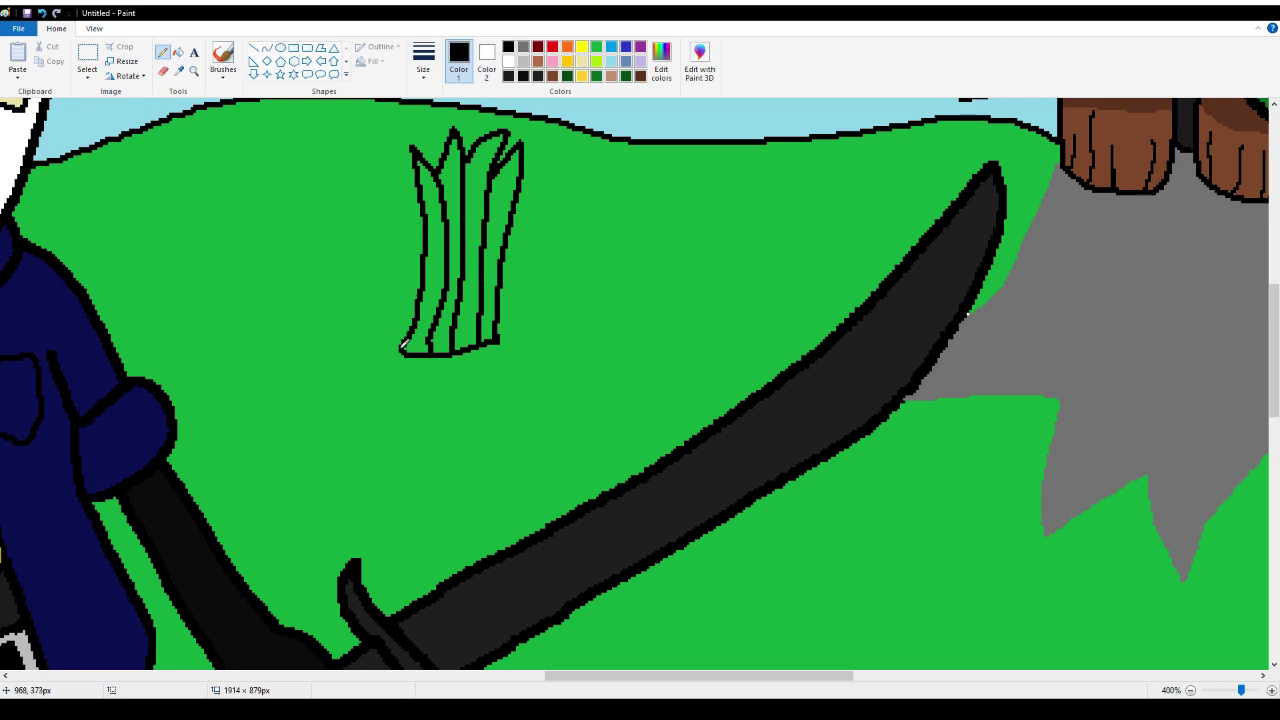
Thicken the black base line of the blade clump and add small dark tufts at both of its ends
mouse_move(502, 326)
left_mouse_down()
mouse_move(523, 304)
mouse_move(502, 330)
left_mouse_up()
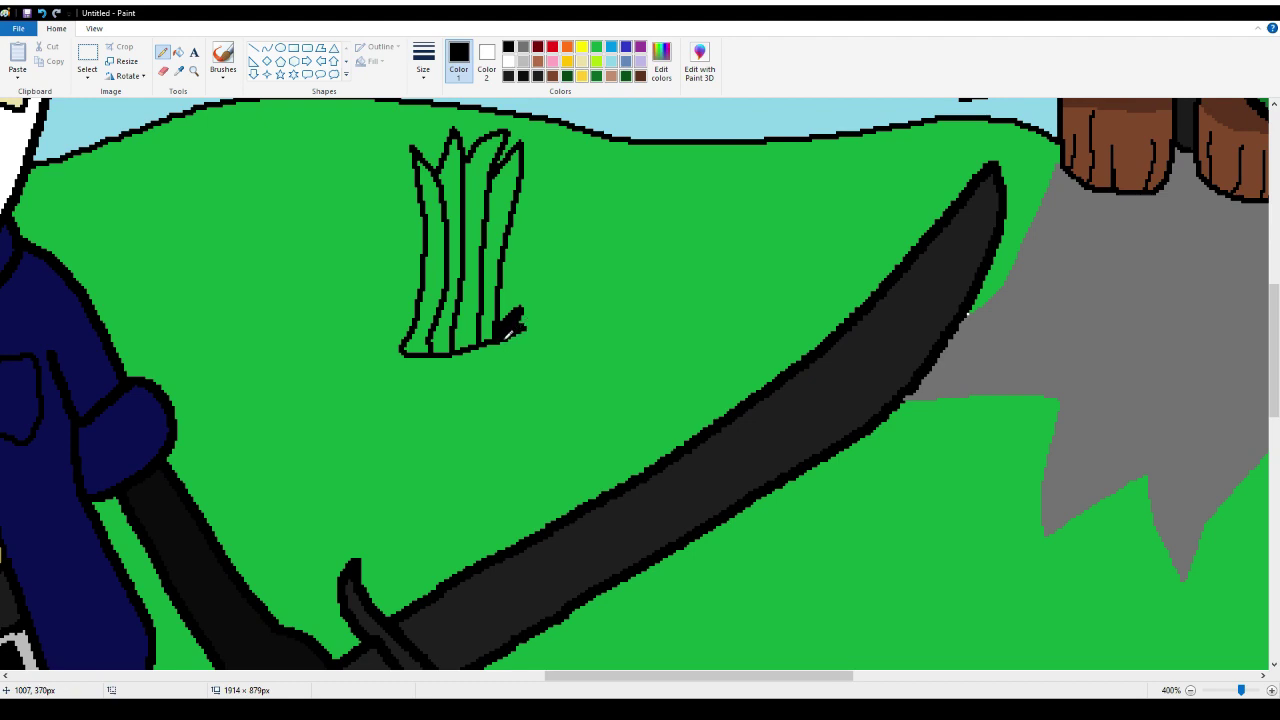
left_click_drag(491, 343, 413, 353)
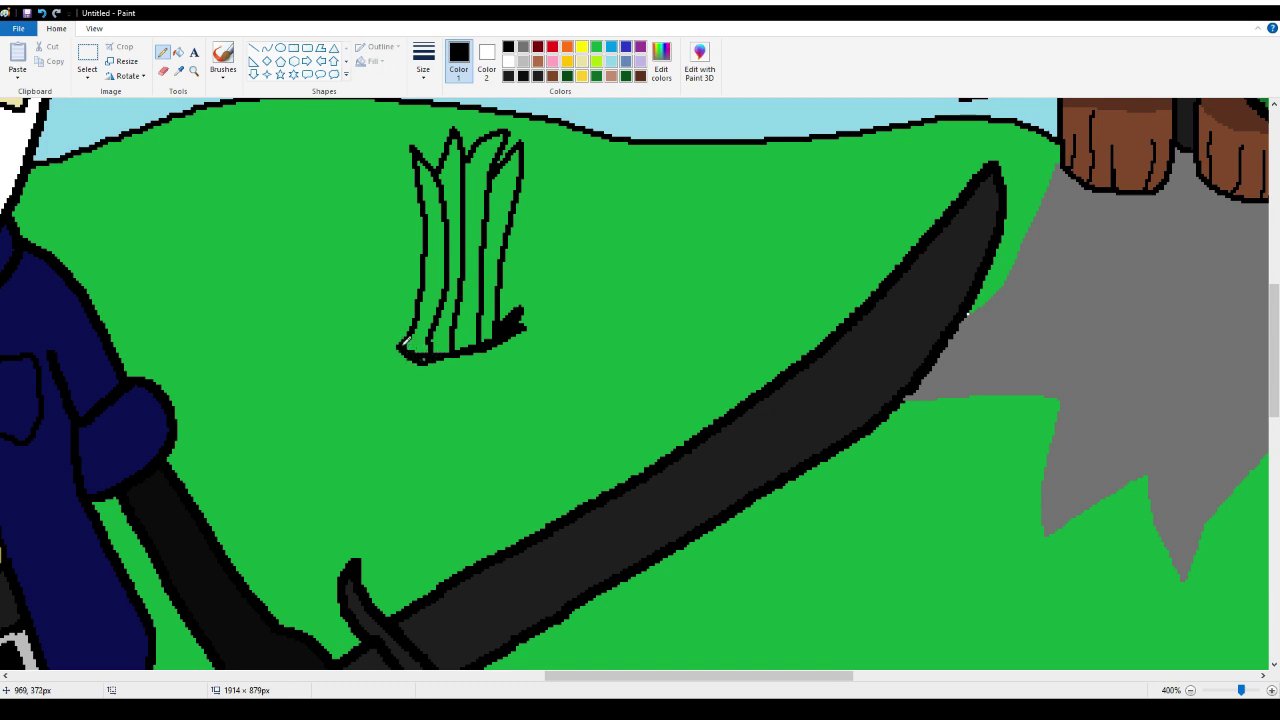
mouse_move(404, 342)
left_mouse_down()
mouse_move(400, 325)
mouse_move(410, 330)
left_mouse_up()
Mix a darker straw yellow and fill all four blades of the clump with it
left_click(582, 62)
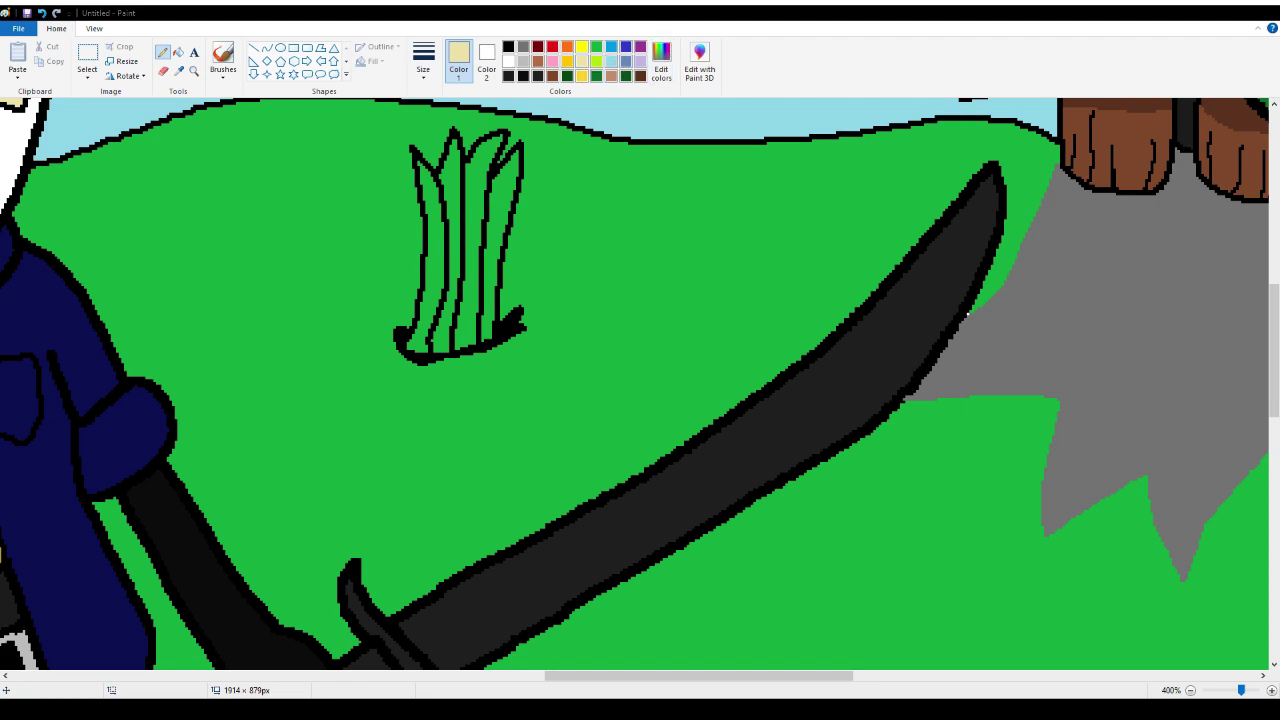
left_click(178, 51)
left_click(436, 238)
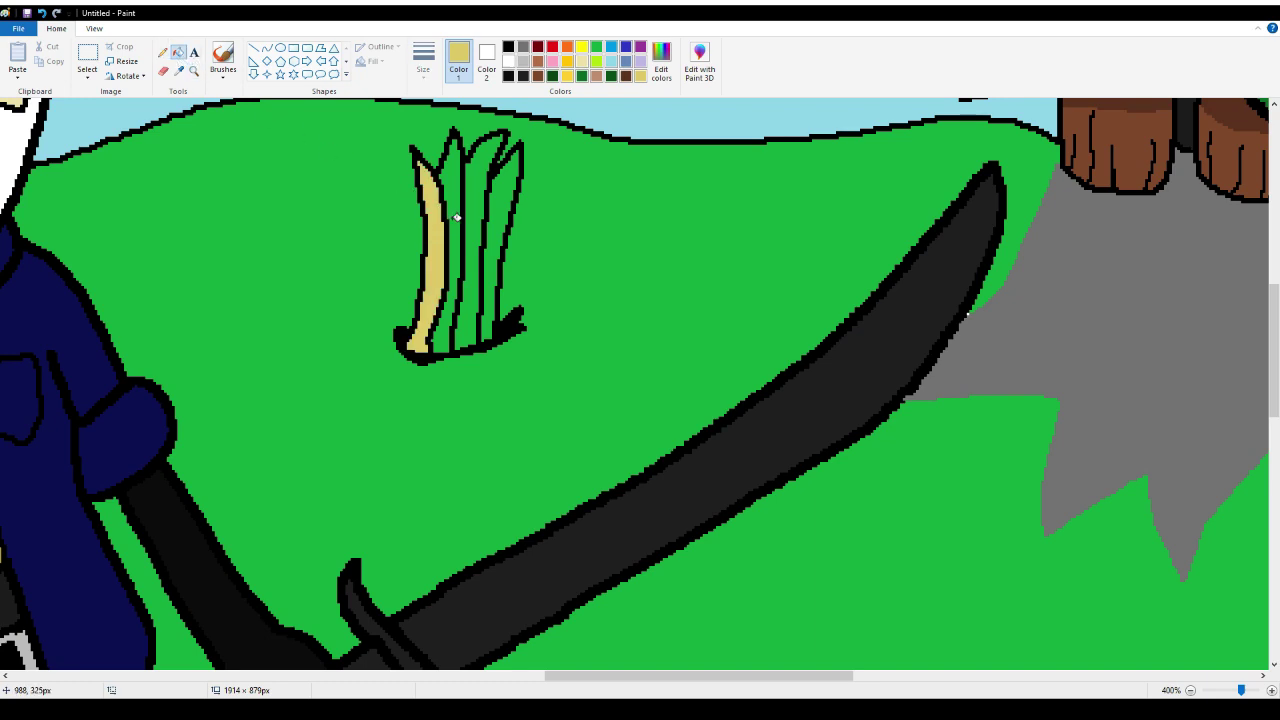
left_click(458, 204)
left_click(476, 180)
left_click(508, 196)
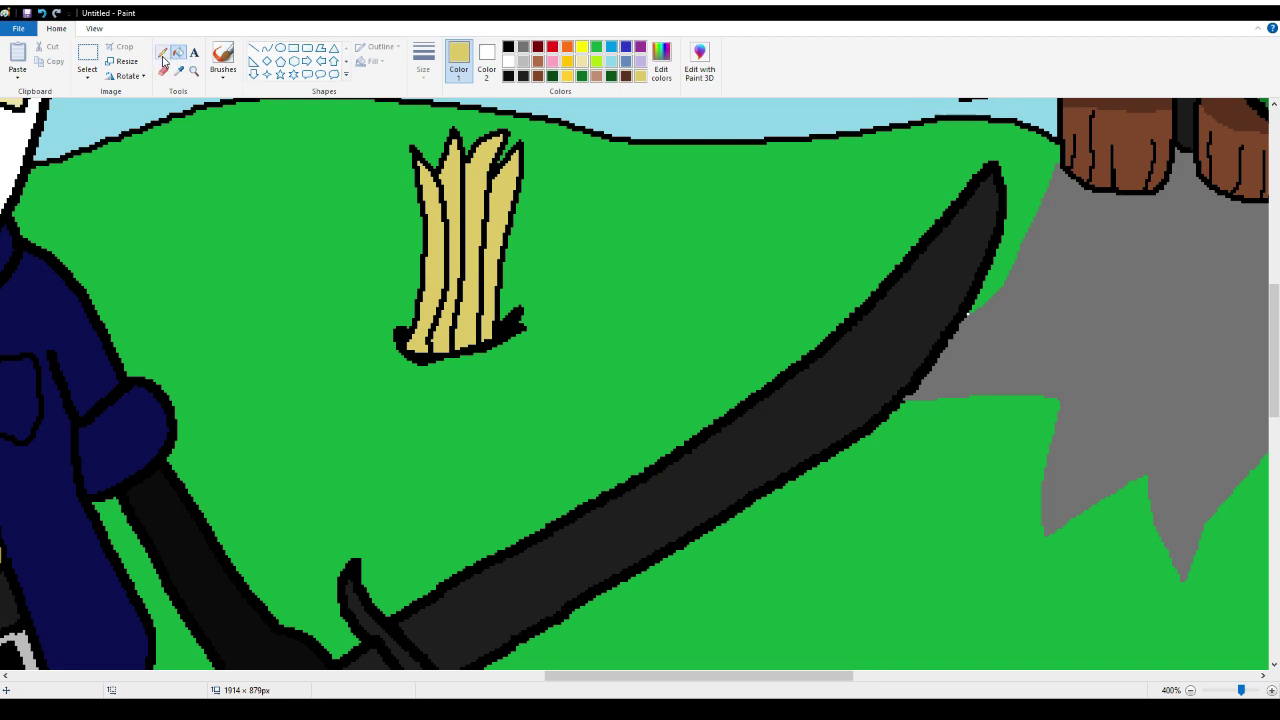
Sample the grass green and fill the leftover white speck where the sword edge meets the gray path
scroll(302, 236, "up", 3)
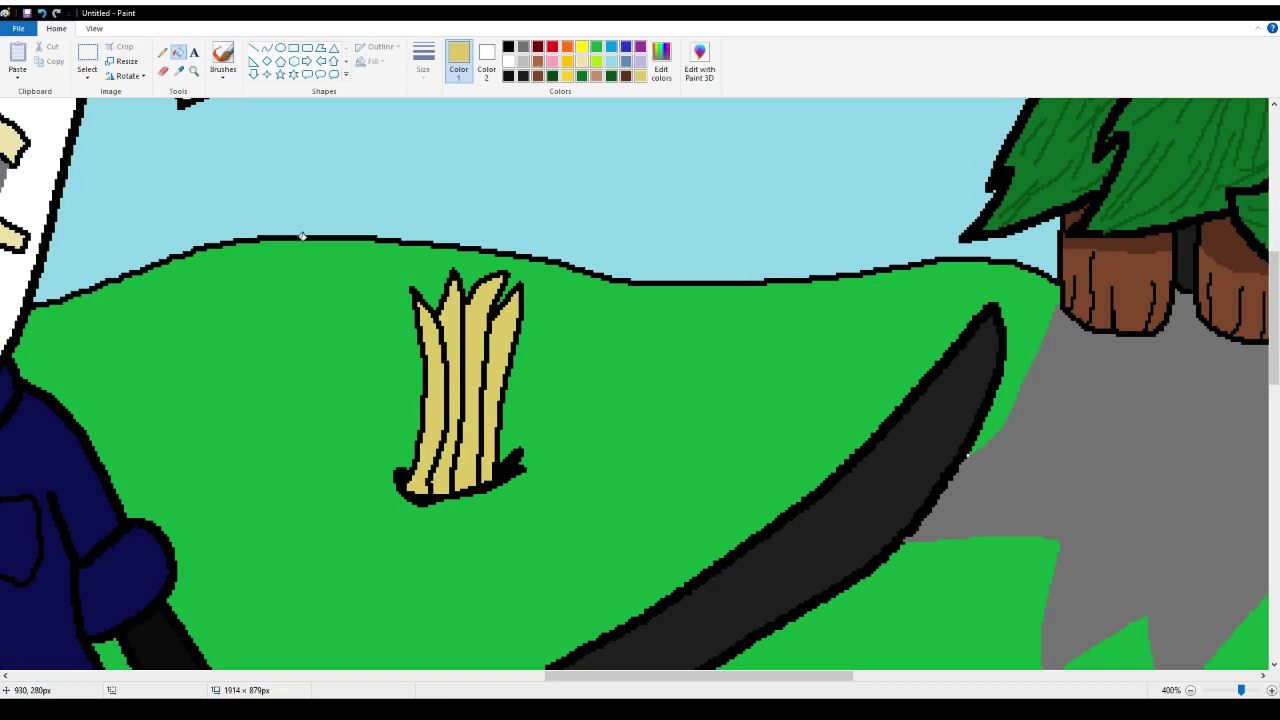
left_click(194, 71)
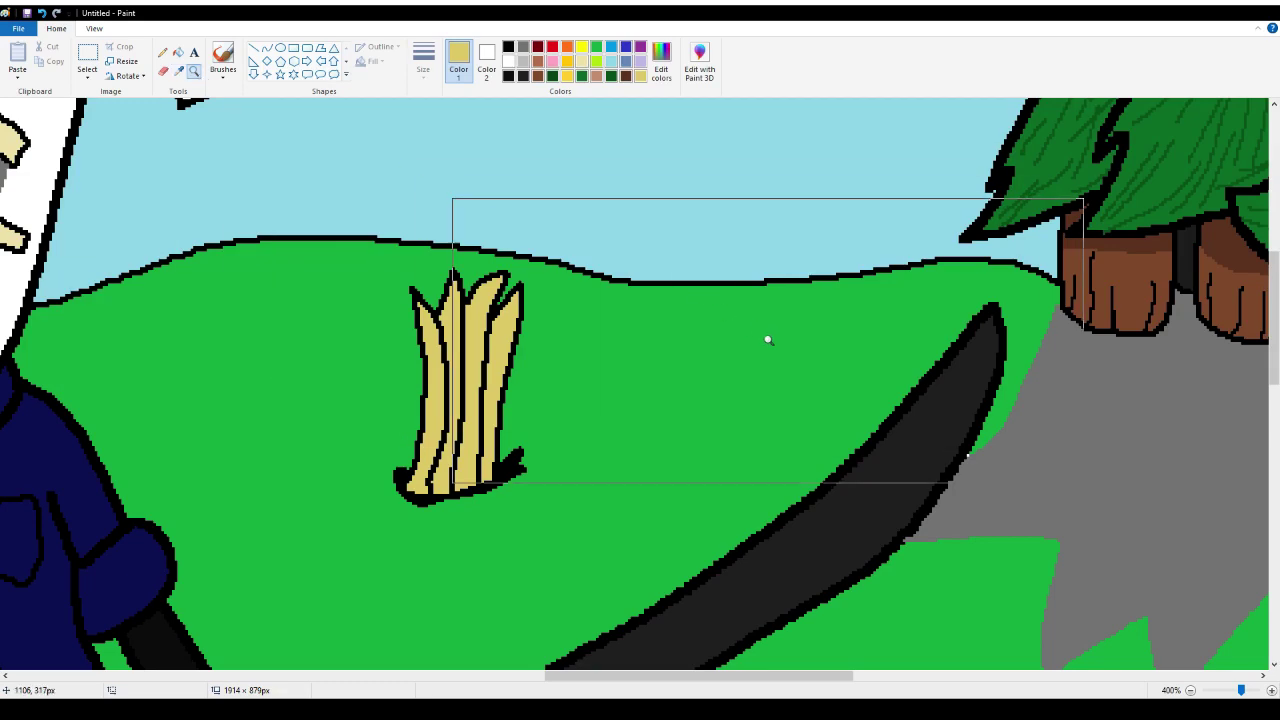
scroll(768, 340, "down", 3)
left_click(474, 266)
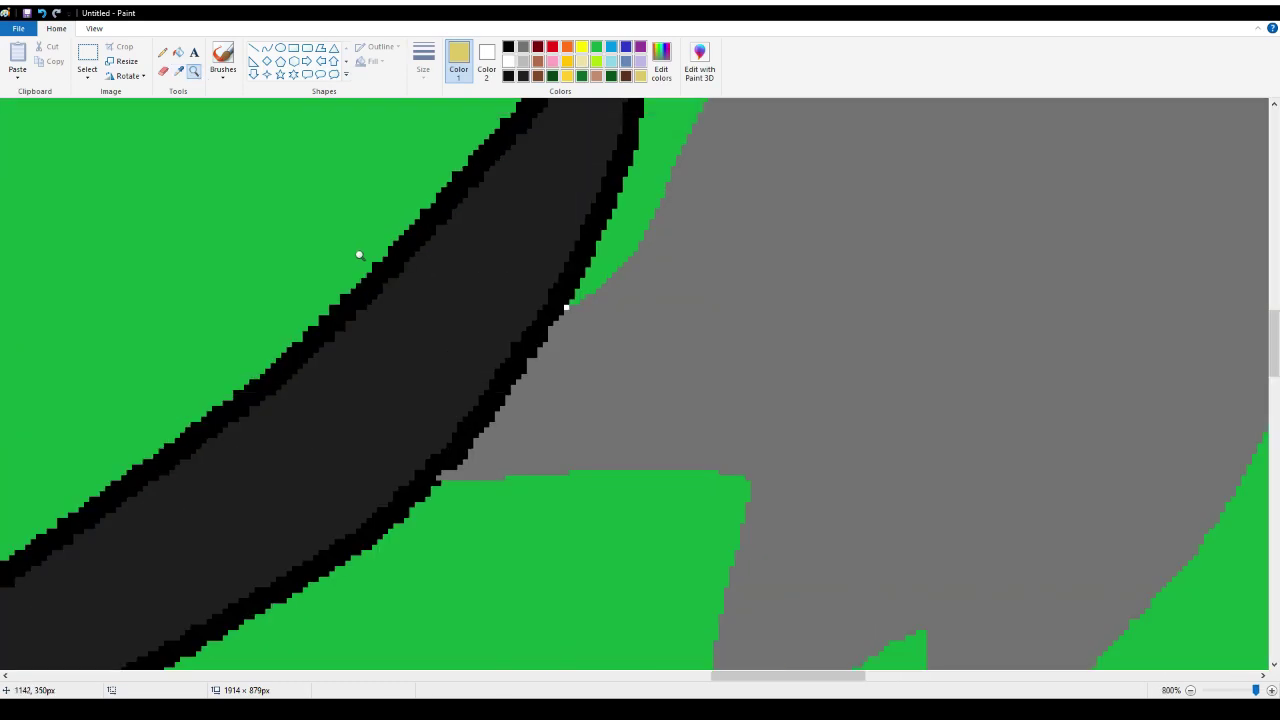
left_click(179, 71)
left_click(615, 245)
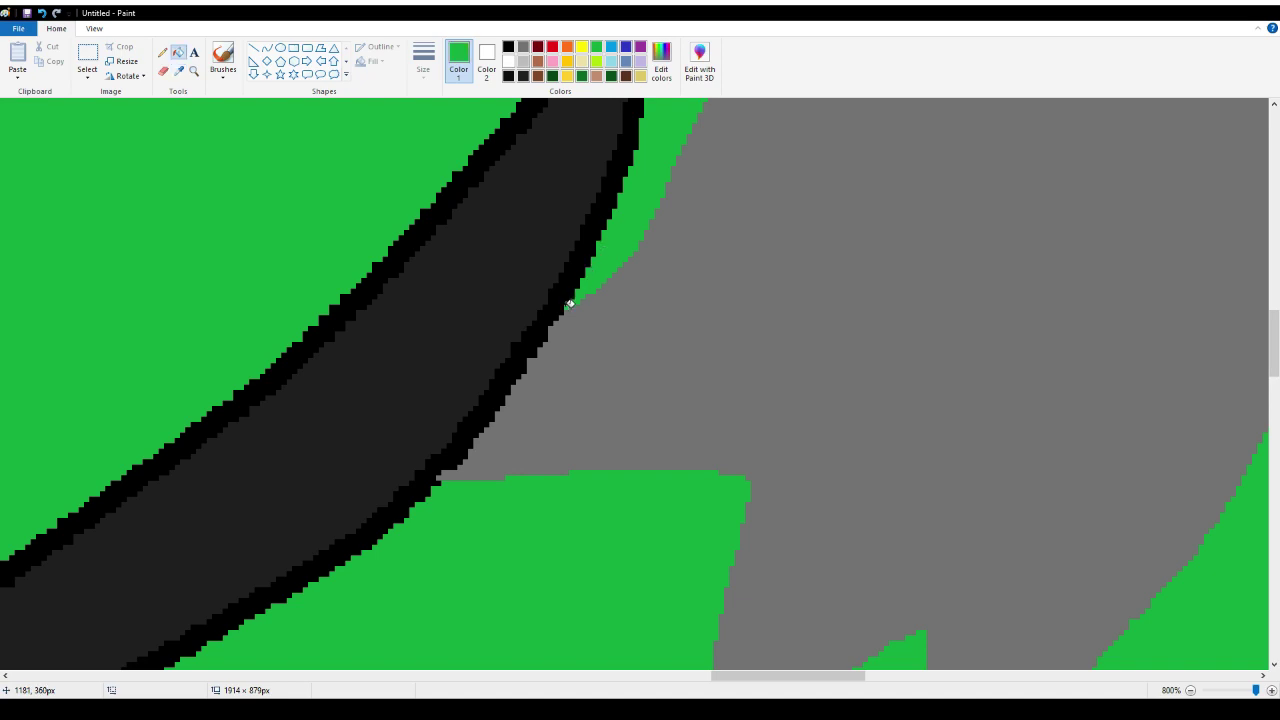
Look over the straw-colored clump and the empty hillside behind the man's ponytail
left_click(194, 71)
right_click(96, 137)
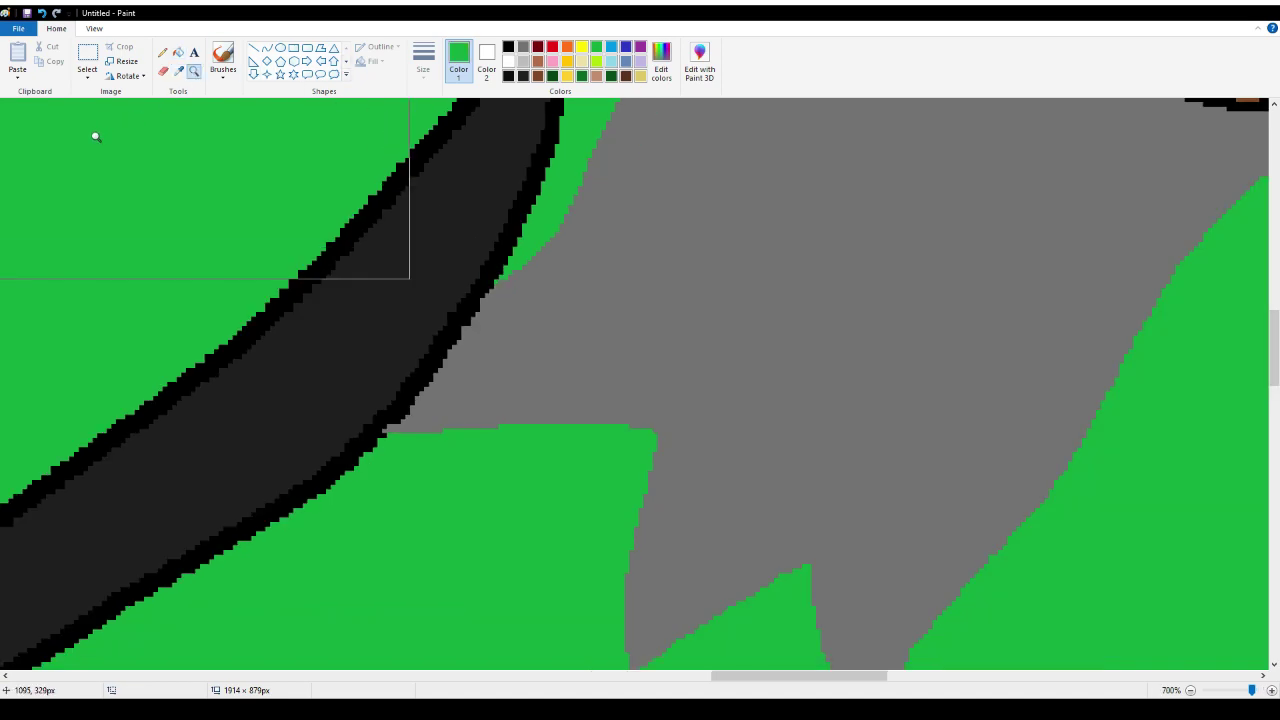
right_click(96, 137)
right_click(92, 132)
right_click(91, 131)
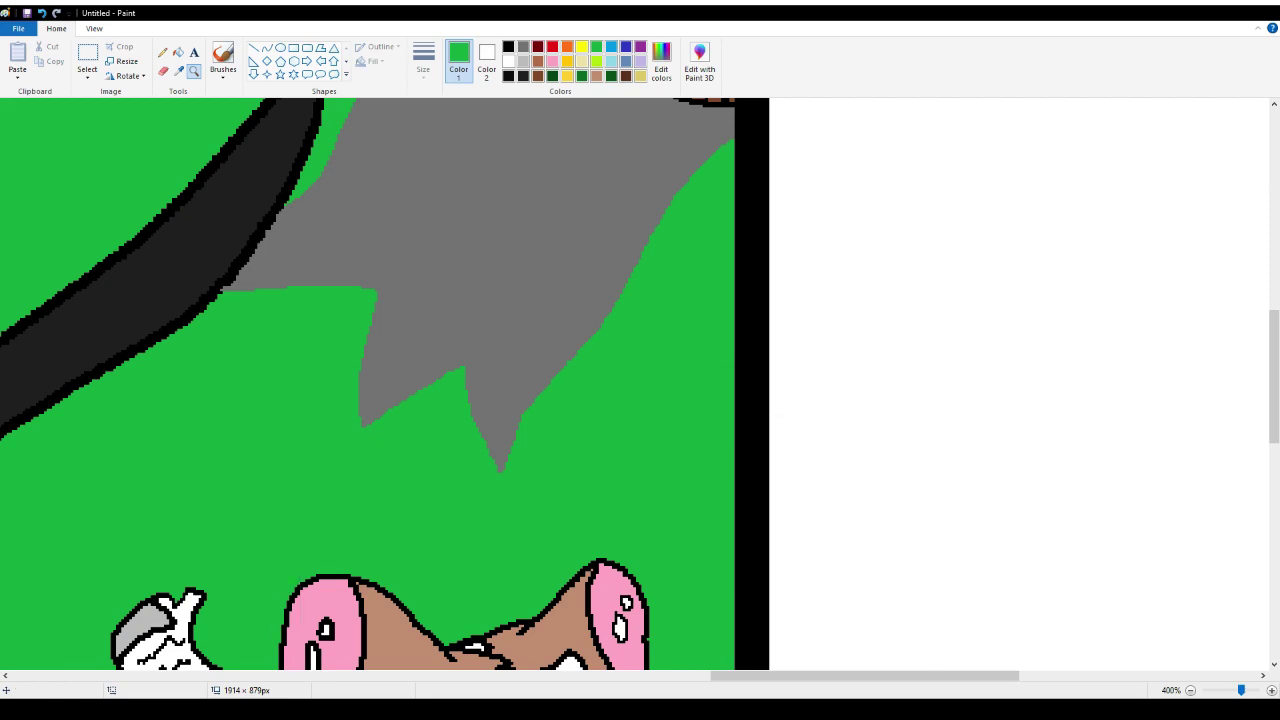
scroll(594, 643, "left", 6)
scroll(541, 510, "up", 3)
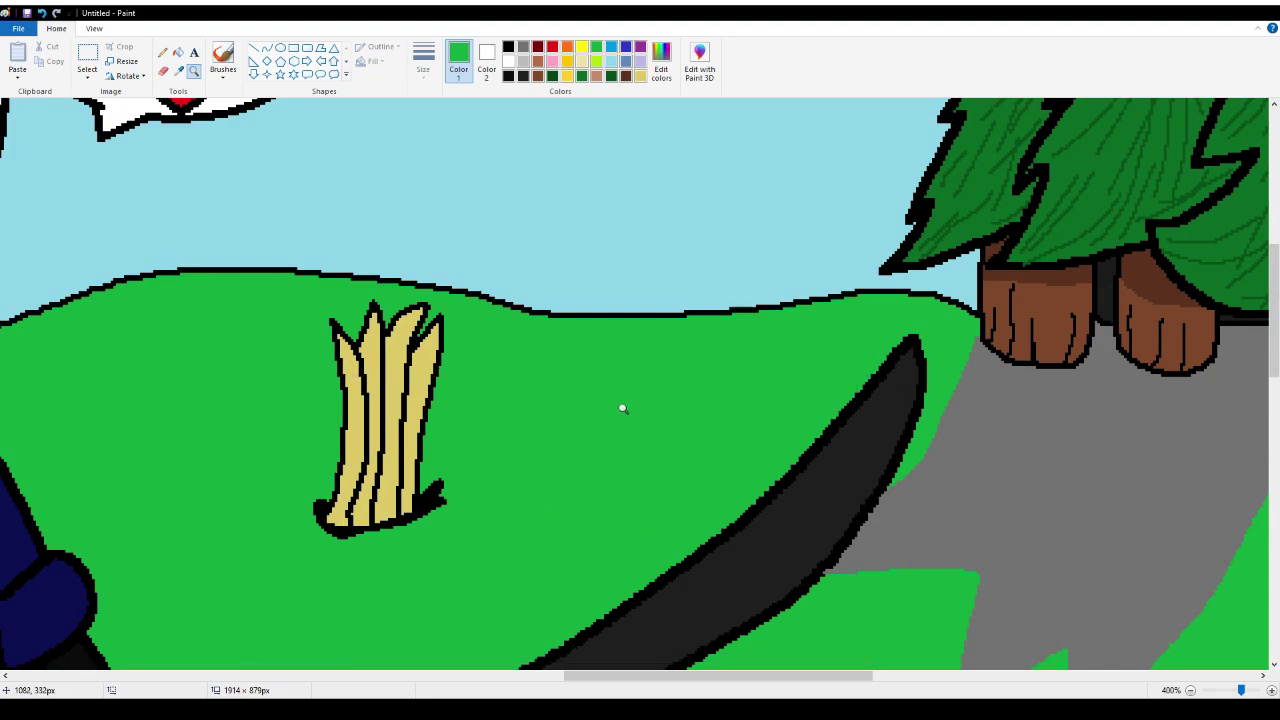
left_click(166, 52)
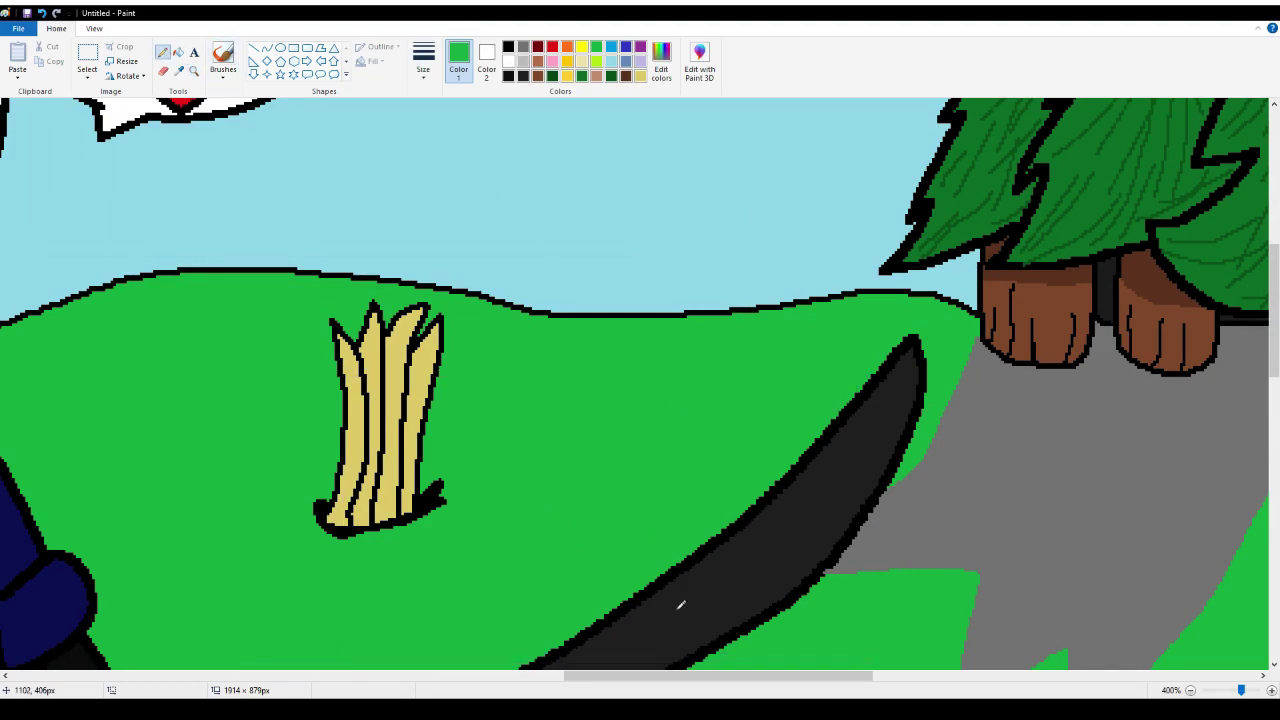
left_click_drag(641, 679, 314, 654)
scroll(437, 462, "down", 3)
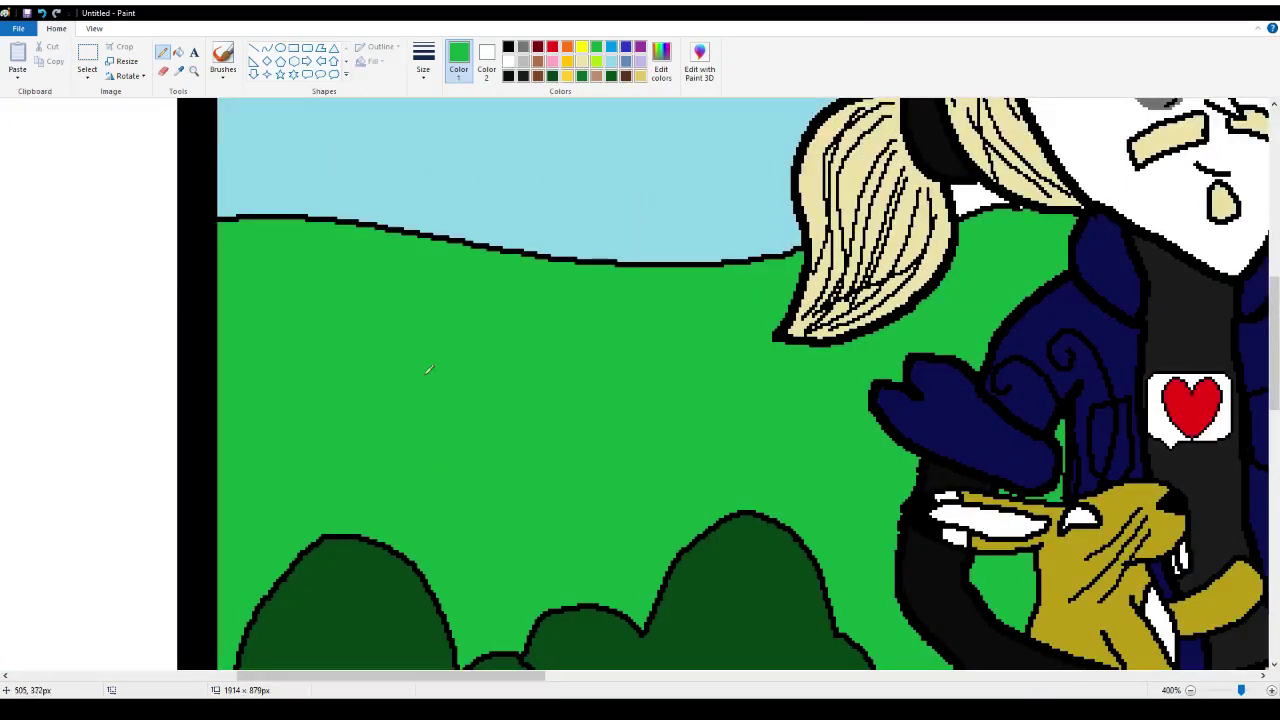
Draw the black curved underside and jagged right side of a new pine tree on the hillside behind the ponytail
left_click(194, 71)
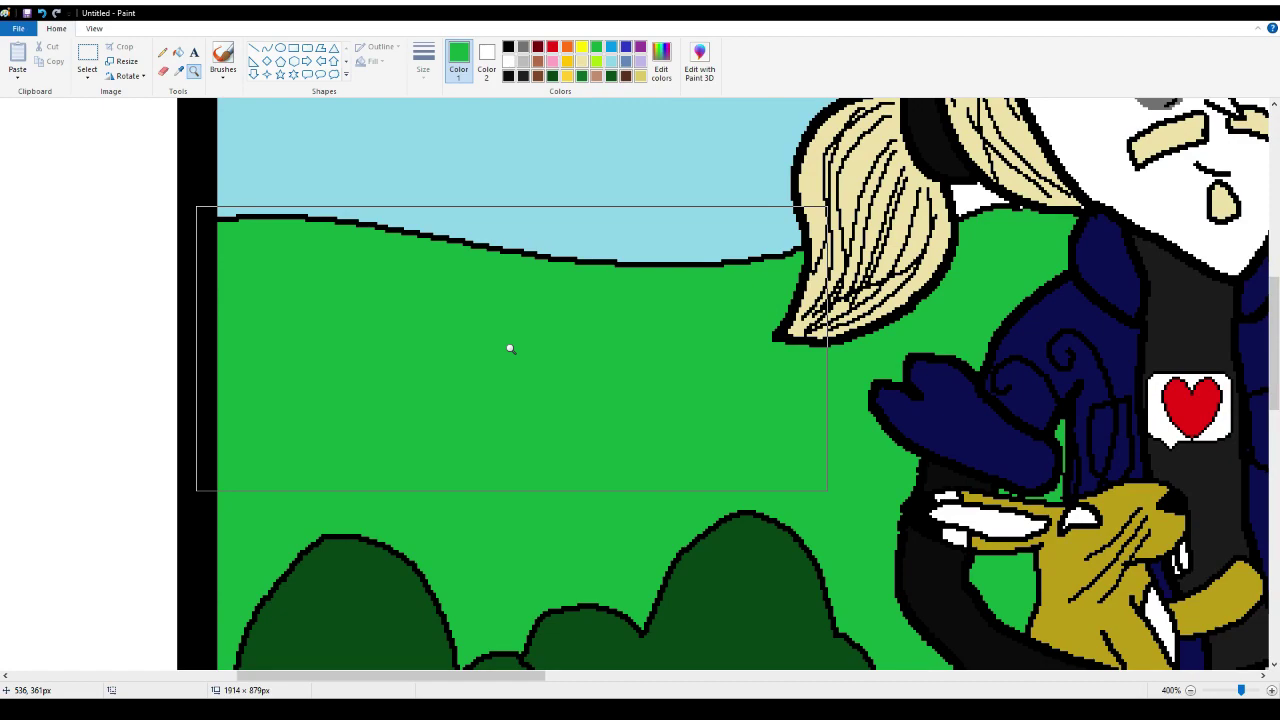
left_click(480, 286)
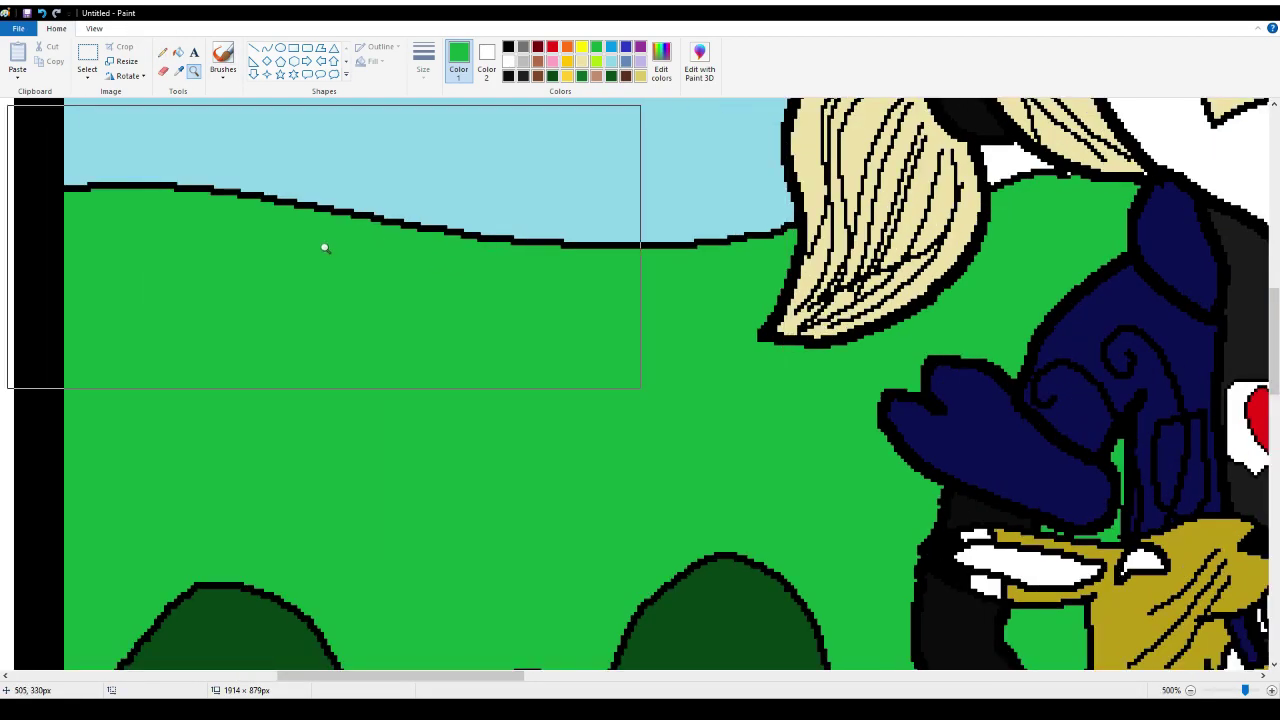
scroll(325, 247, "up", 3)
left_click(162, 52)
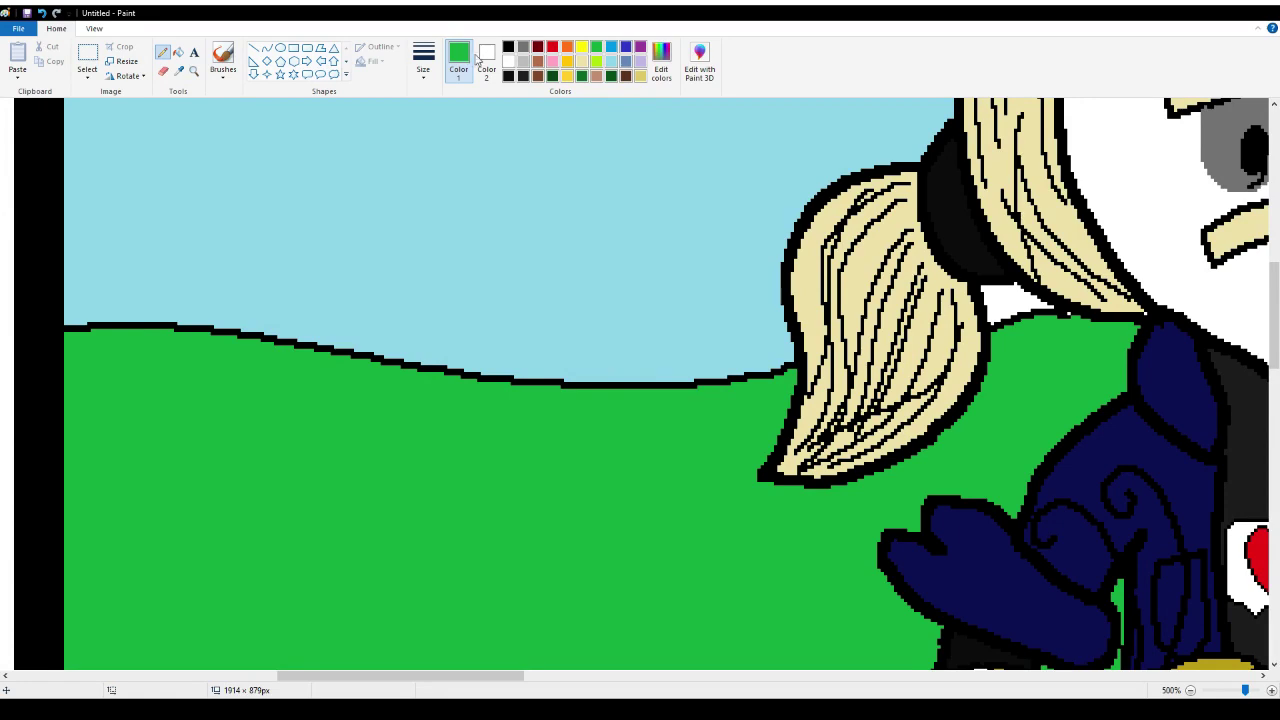
left_click(508, 47)
mouse_move(366, 437)
left_mouse_down()
mouse_move(464, 487)
mouse_move(563, 488)
mouse_move(507, 440)
mouse_move(553, 444)
mouse_move(493, 342)
mouse_move(515, 351)
mouse_move(487, 242)
mouse_move(518, 253)
mouse_move(455, 106)
left_mouse_up()
scroll(469, 282, "up", 3)
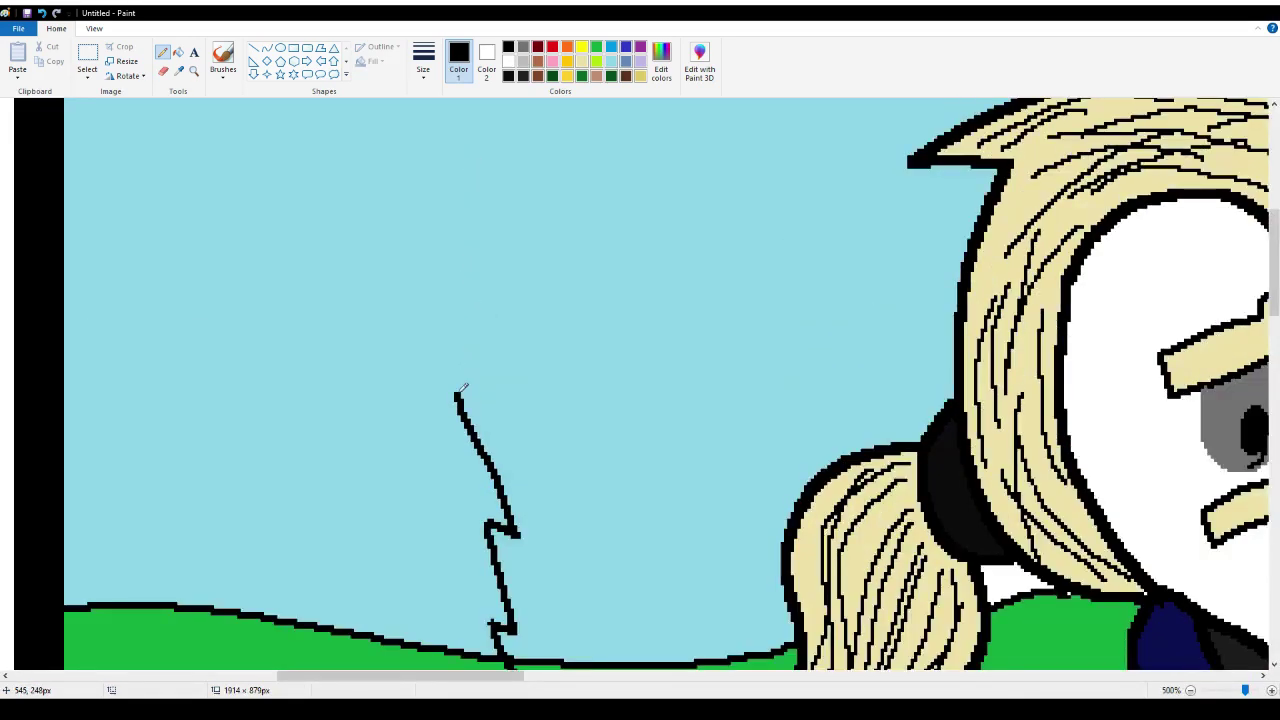
Draw the new pine tree's peak and its jagged left side down to the lowest branch in black
mouse_move(460, 390)
left_mouse_down()
mouse_move(436, 289)
mouse_move(371, 411)
mouse_move(288, 493)
mouse_move(339, 488)
mouse_move(280, 610)
mouse_move(334, 593)
left_mouse_up()
scroll(334, 590, "down", 3)
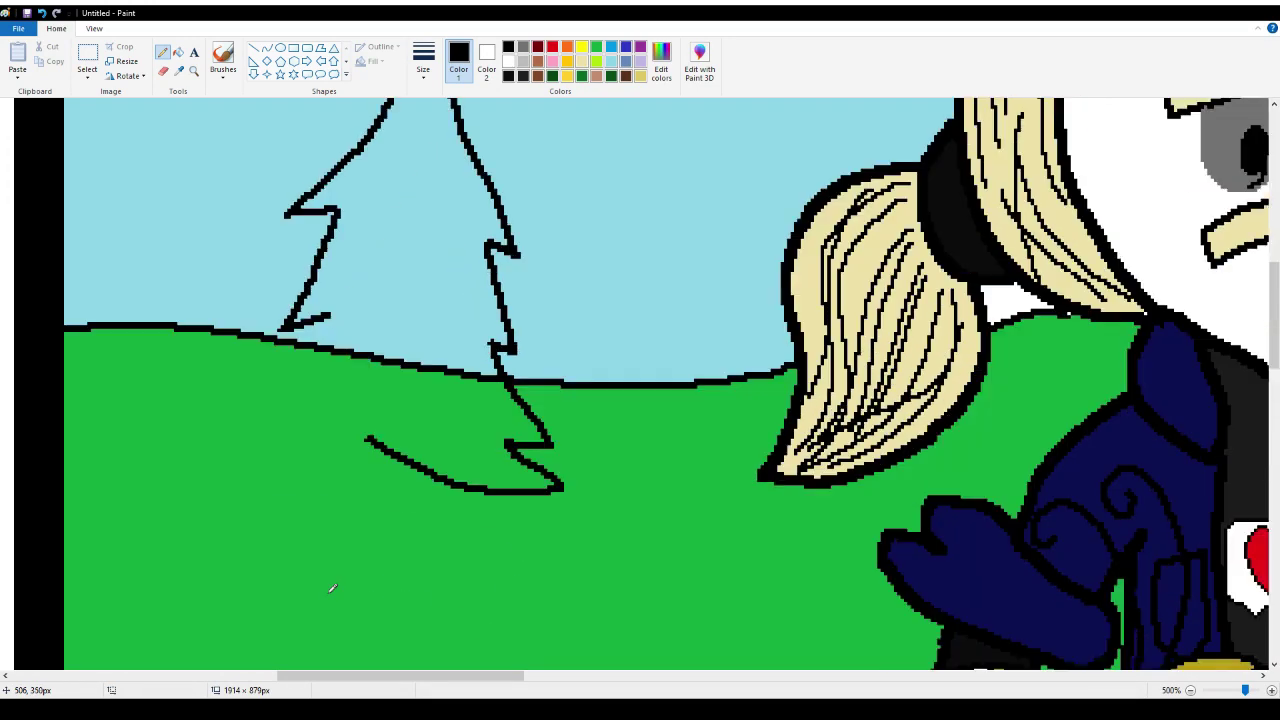
mouse_move(329, 312)
left_mouse_down()
mouse_move(254, 448)
mouse_move(214, 485)
mouse_move(320, 460)
mouse_move(213, 561)
left_mouse_up()
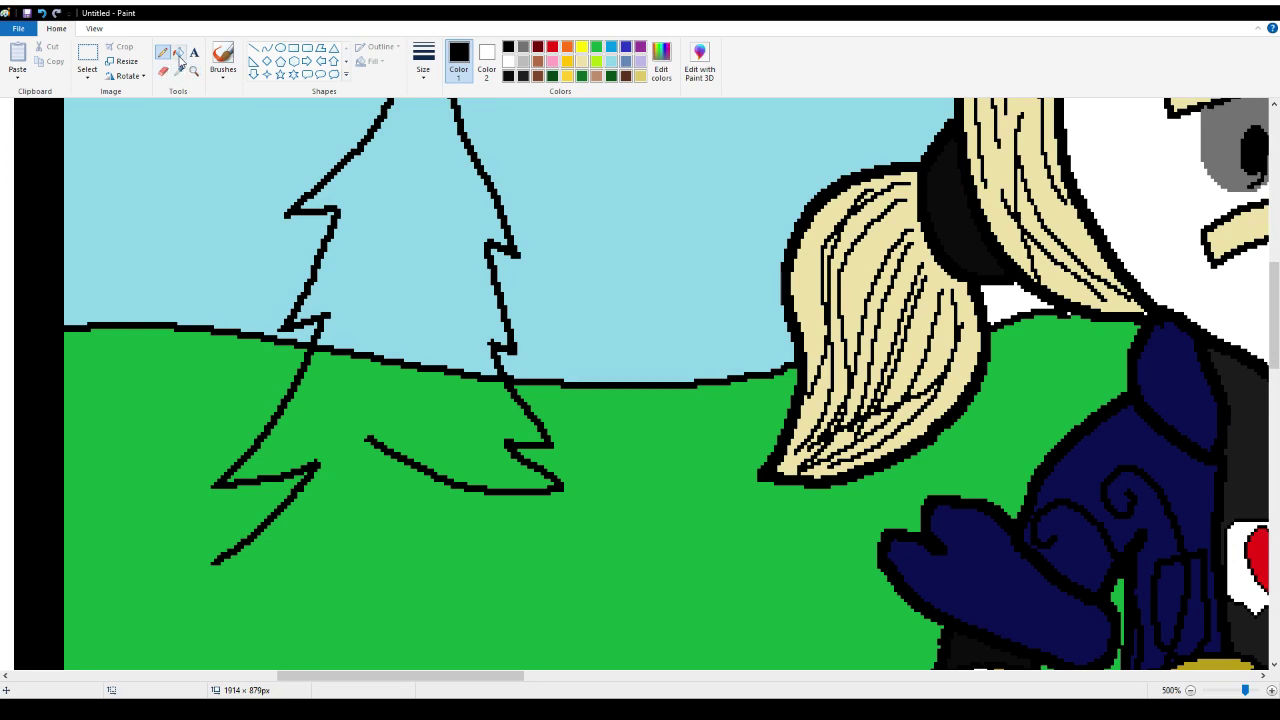
Paint over the pine tree's stray lowest branch stroke and curved underside in sampled grass green, and redraw the arched underside in black
left_click(179, 71)
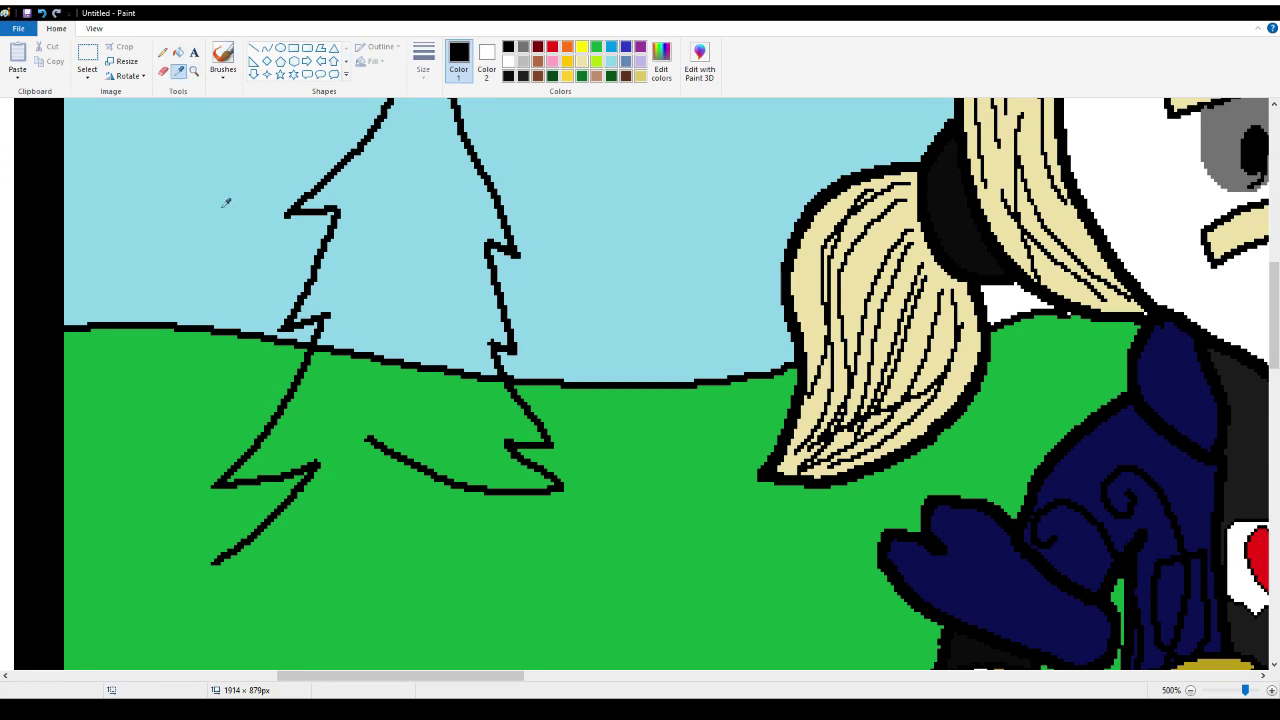
left_click(363, 511)
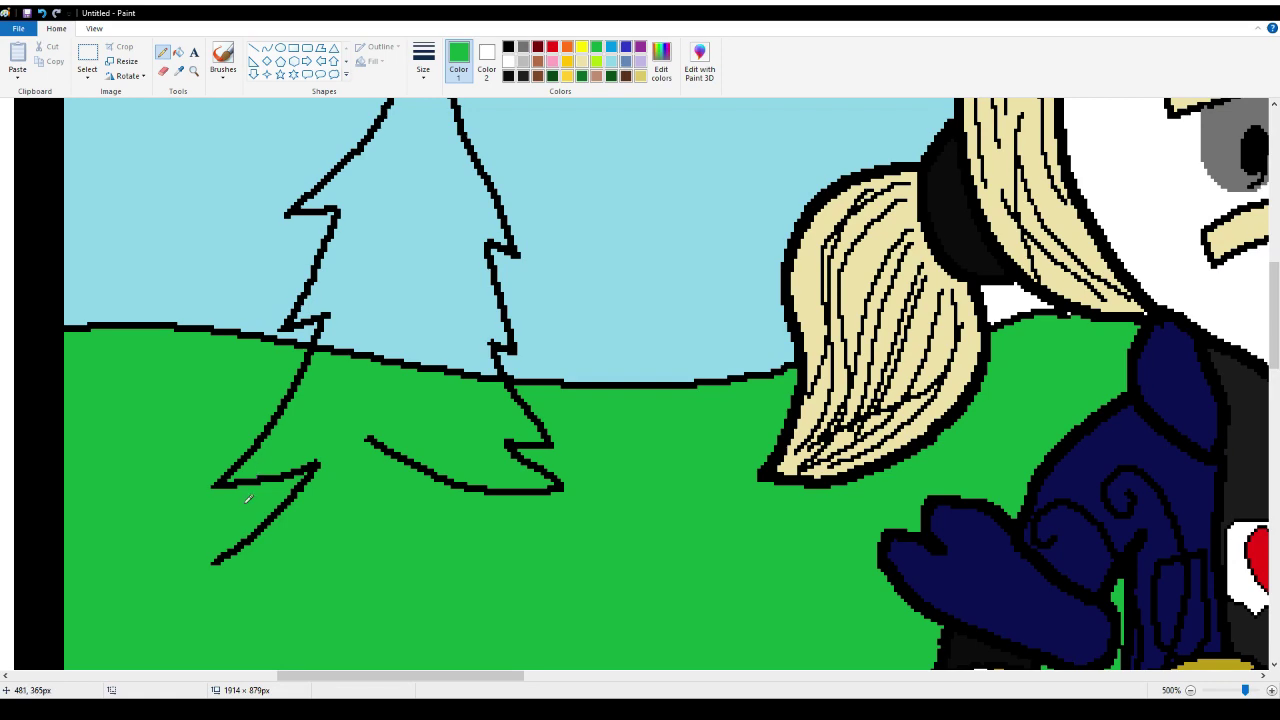
left_click_drag(216, 562, 304, 500)
left_click_drag(252, 538, 214, 562)
left_click_drag(272, 508, 306, 474)
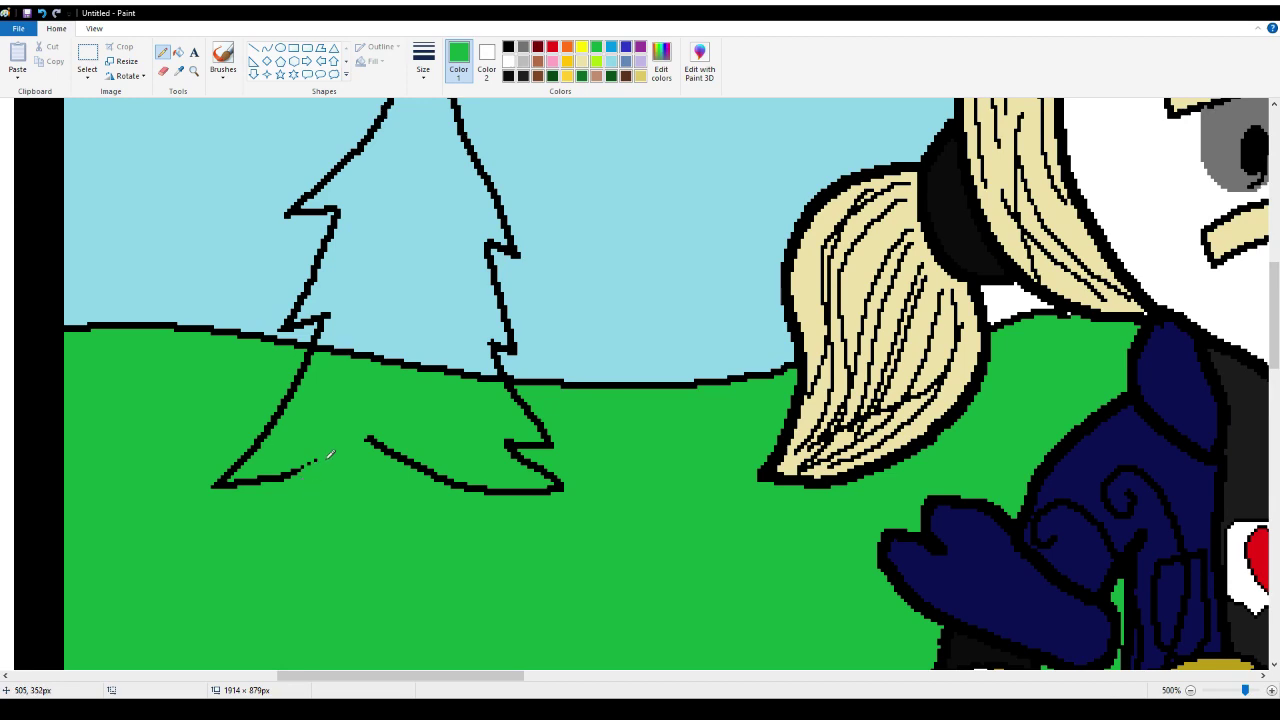
mouse_move(360, 440)
left_mouse_down()
mouse_move(474, 480)
mouse_move(439, 476)
mouse_move(407, 443)
mouse_move(445, 464)
mouse_move(409, 454)
mouse_move(419, 475)
mouse_move(370, 434)
left_mouse_up()
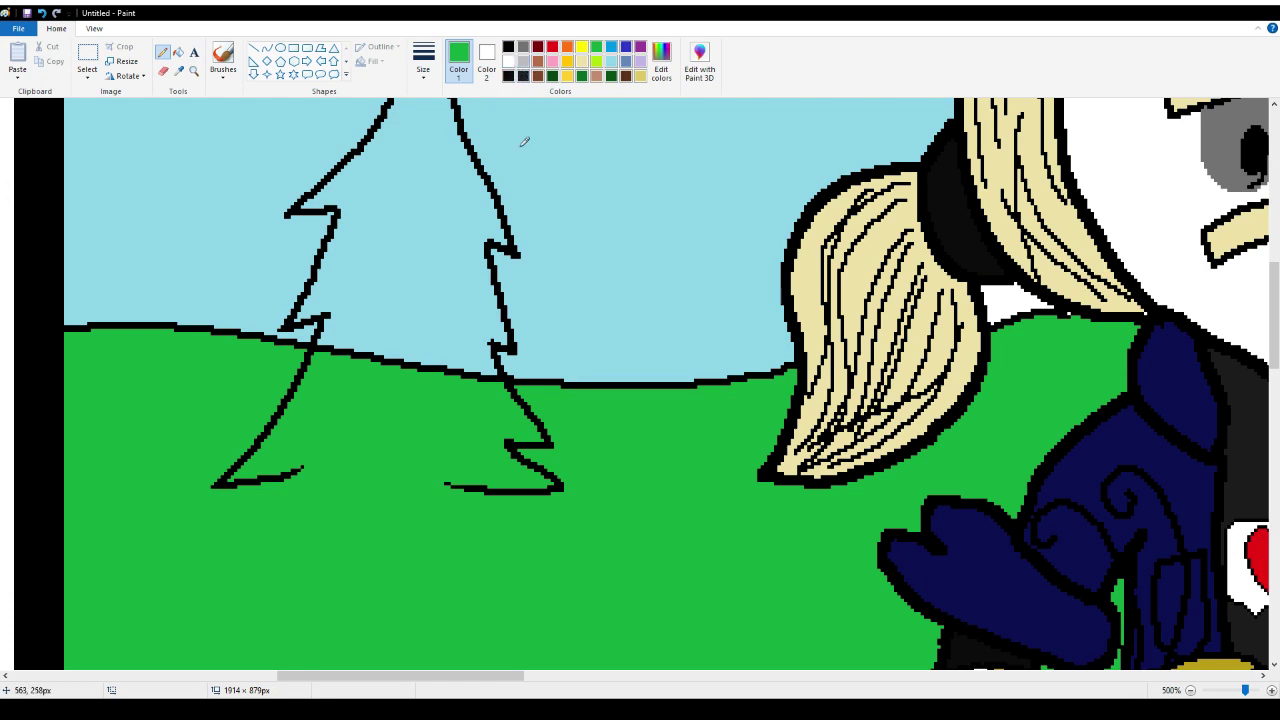
left_click(510, 48)
mouse_move(303, 462)
left_mouse_down()
mouse_move(367, 439)
mouse_move(474, 490)
left_mouse_up()
Fill the pine tree's outline with dark green, both above and below the horizon line
scroll(424, 421, "up", 3)
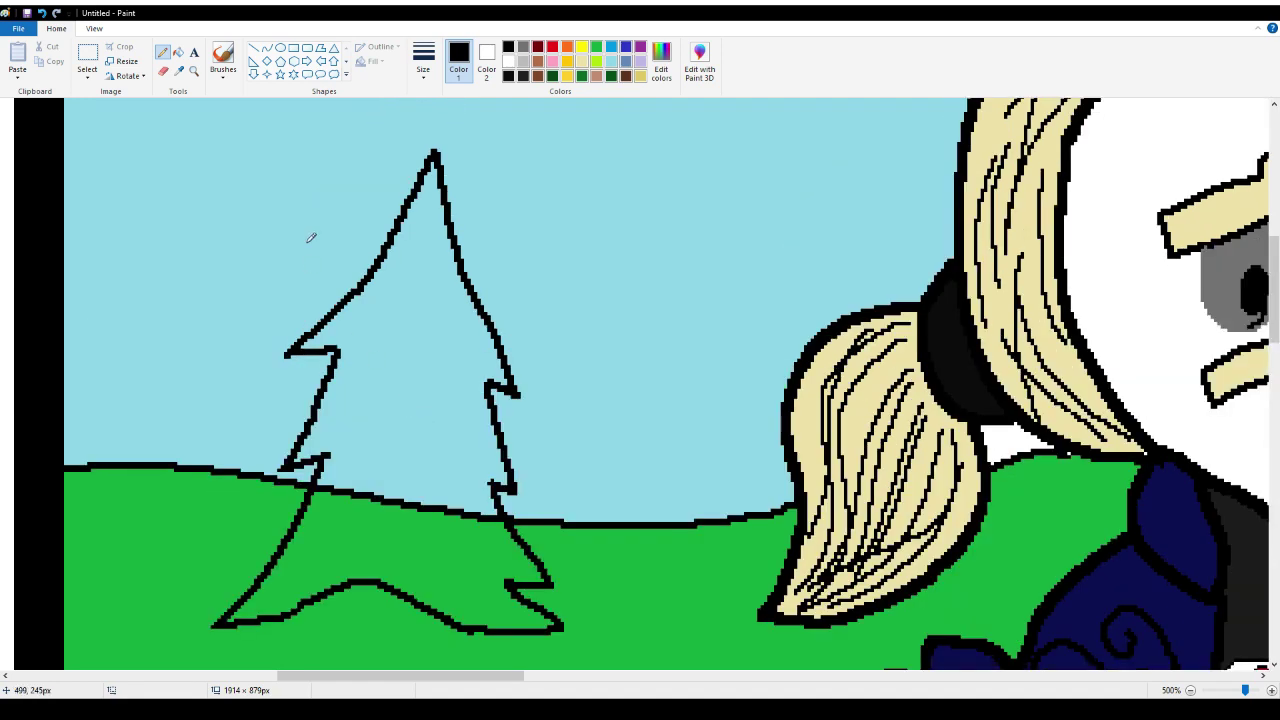
left_click(612, 77)
left_click(179, 54)
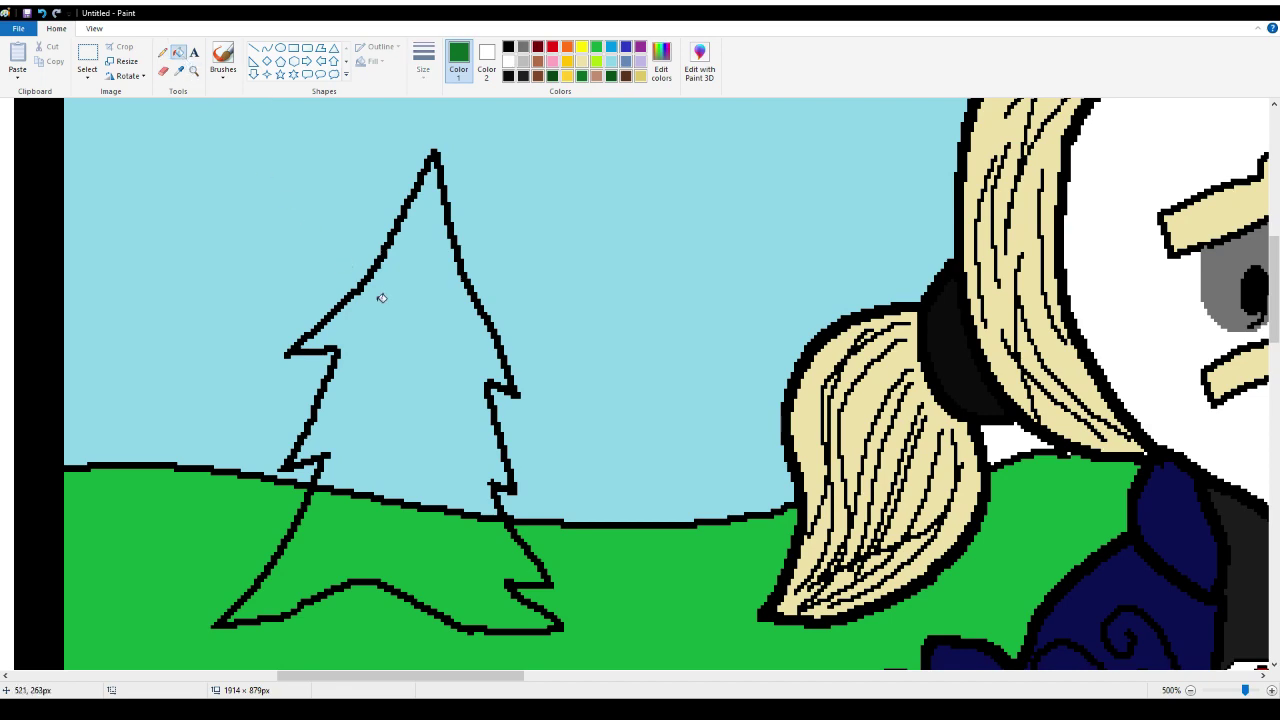
left_click(381, 298)
left_click(381, 494)
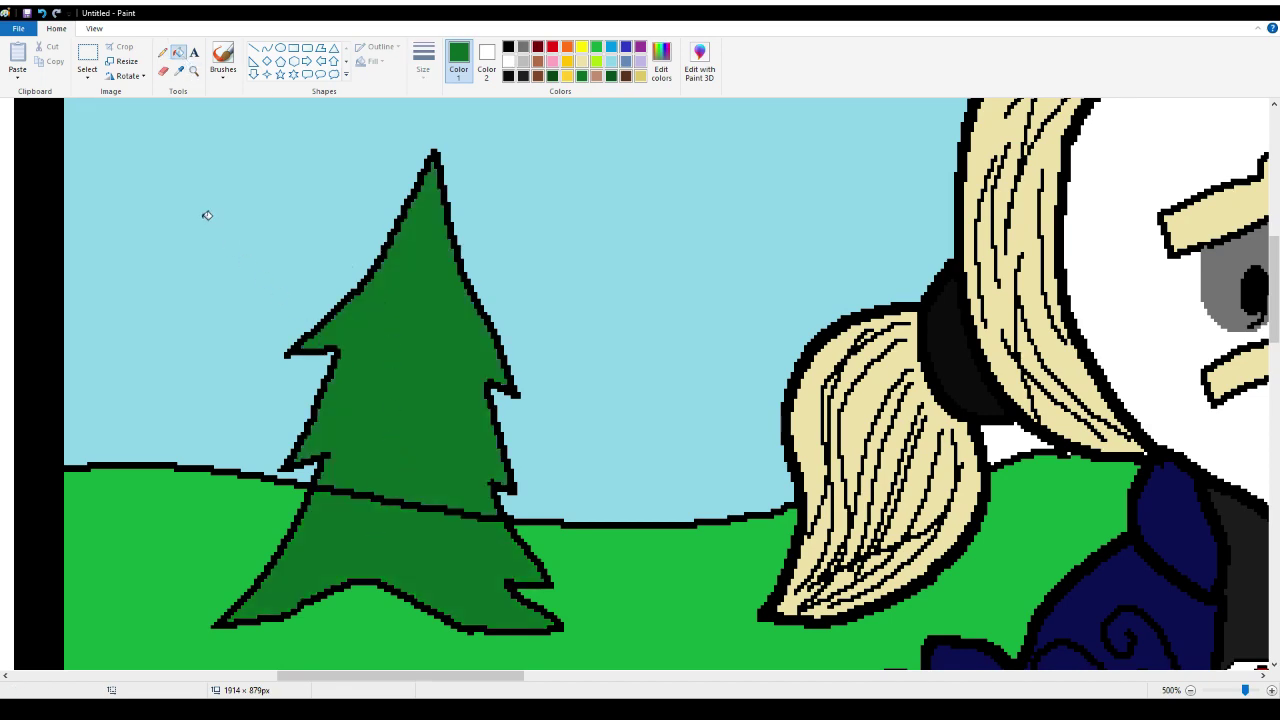
Cover the black horizon line running through the inside of the pine tree with the same dark green
left_click(162, 53)
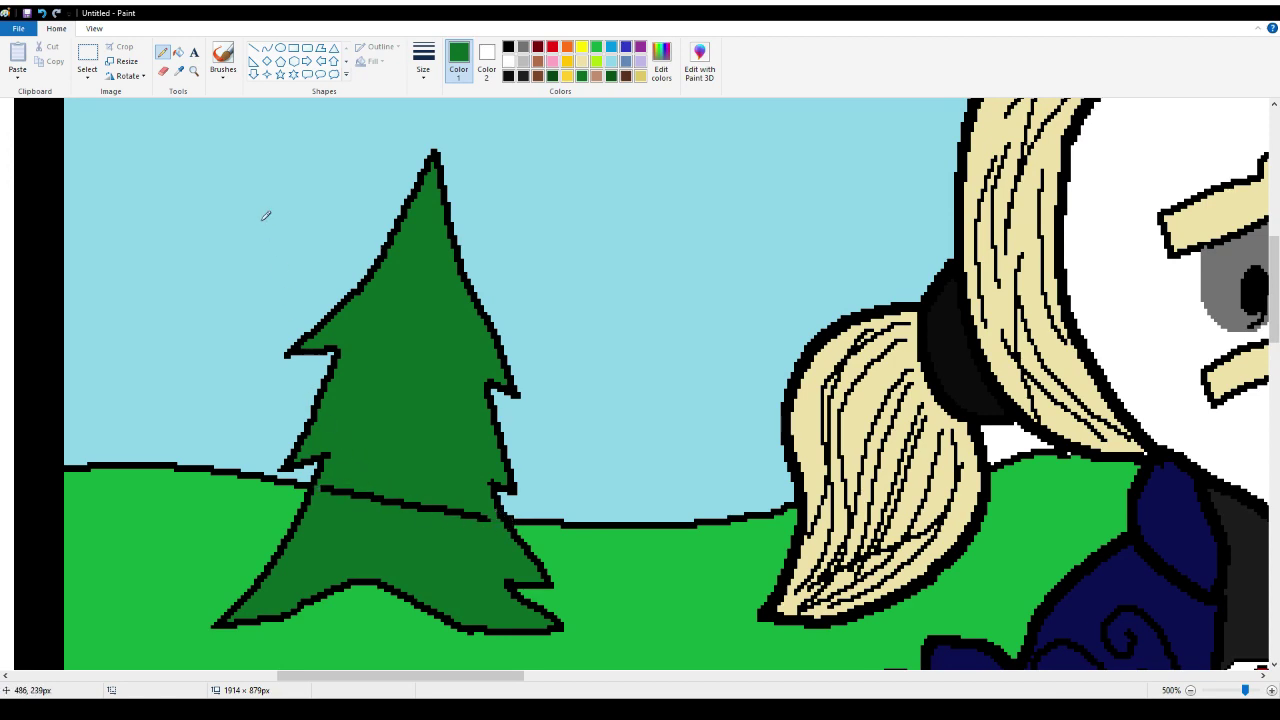
left_click(178, 53)
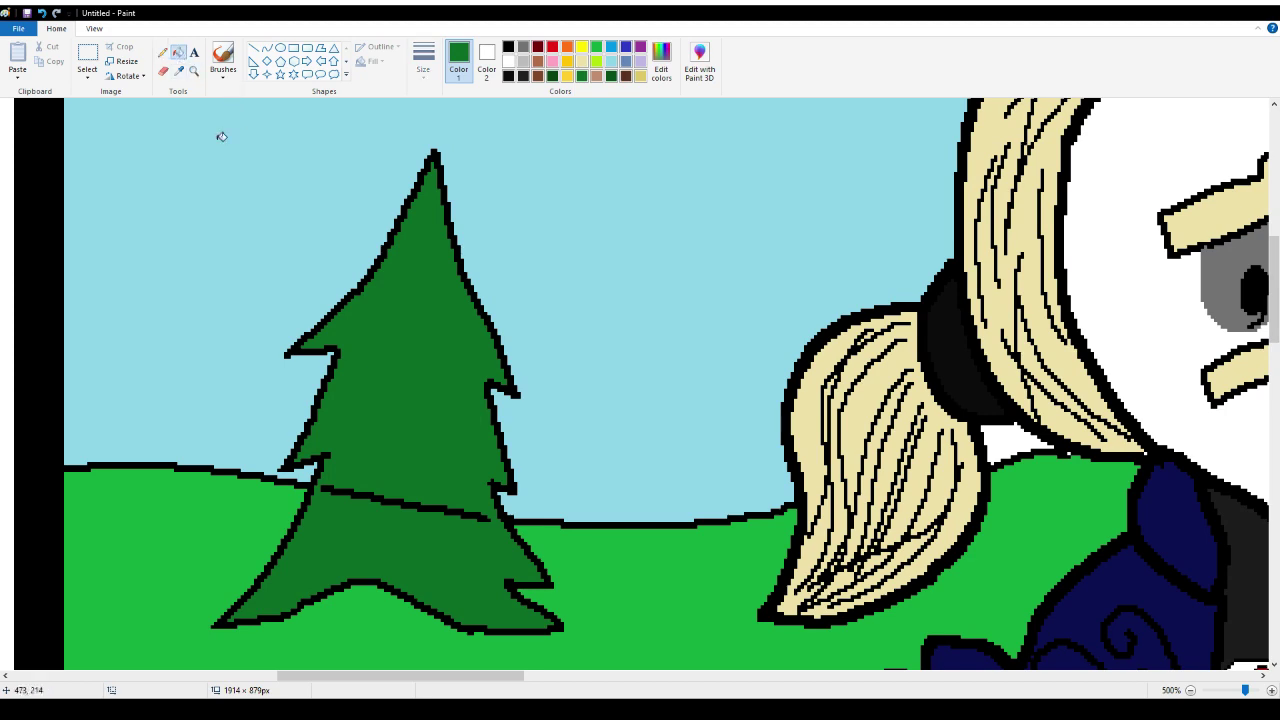
left_click(371, 491)
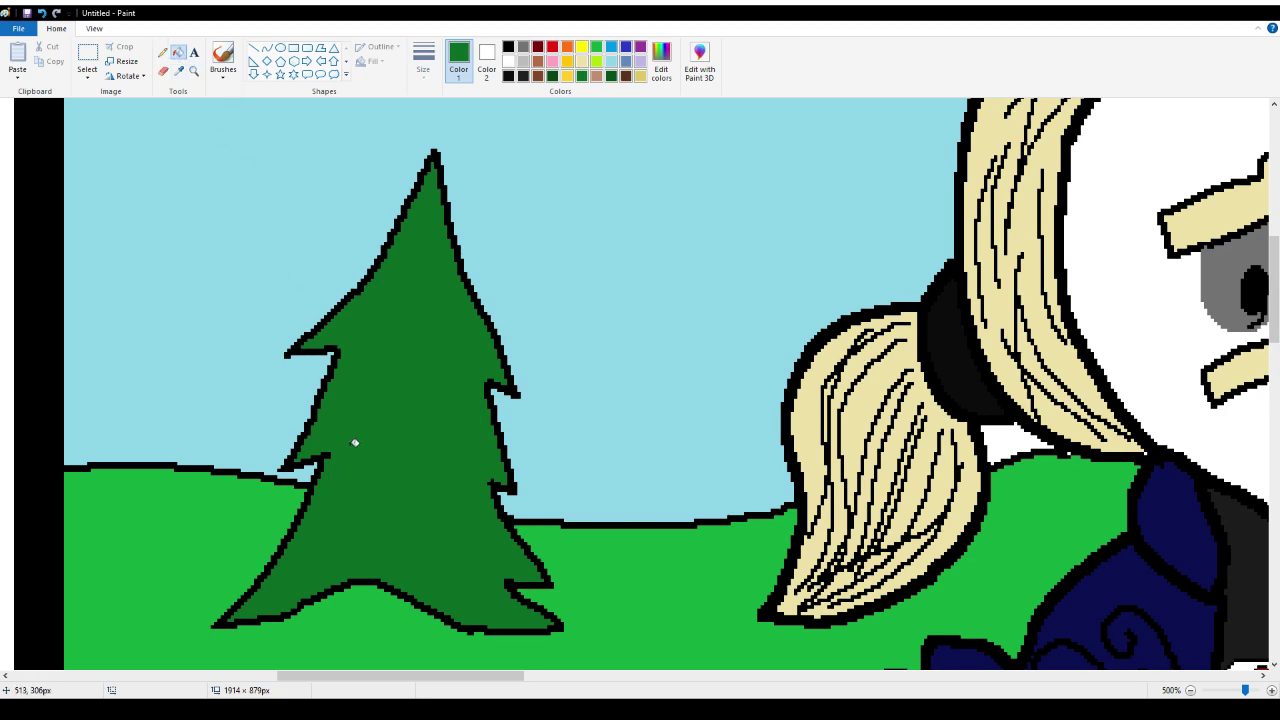
Draw a short, rounded trunk outline in black beneath the pine tree's arched underside
left_click(160, 54)
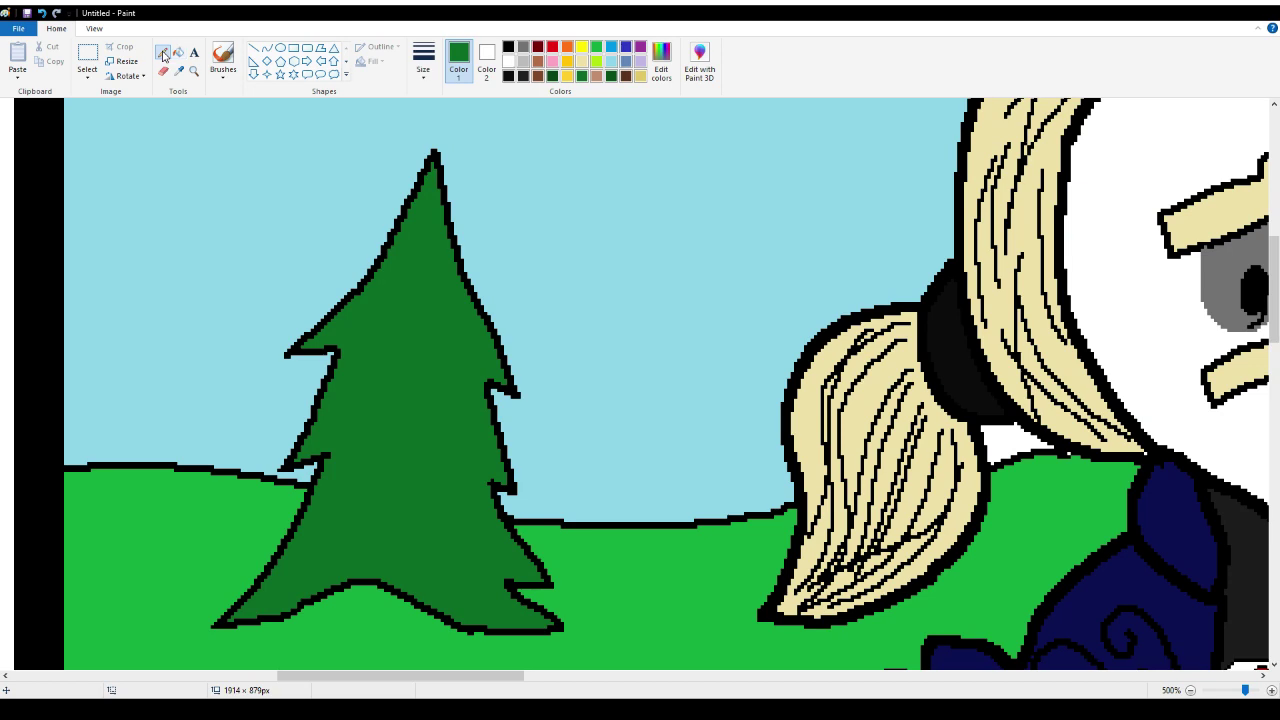
scroll(327, 288, "down", 3)
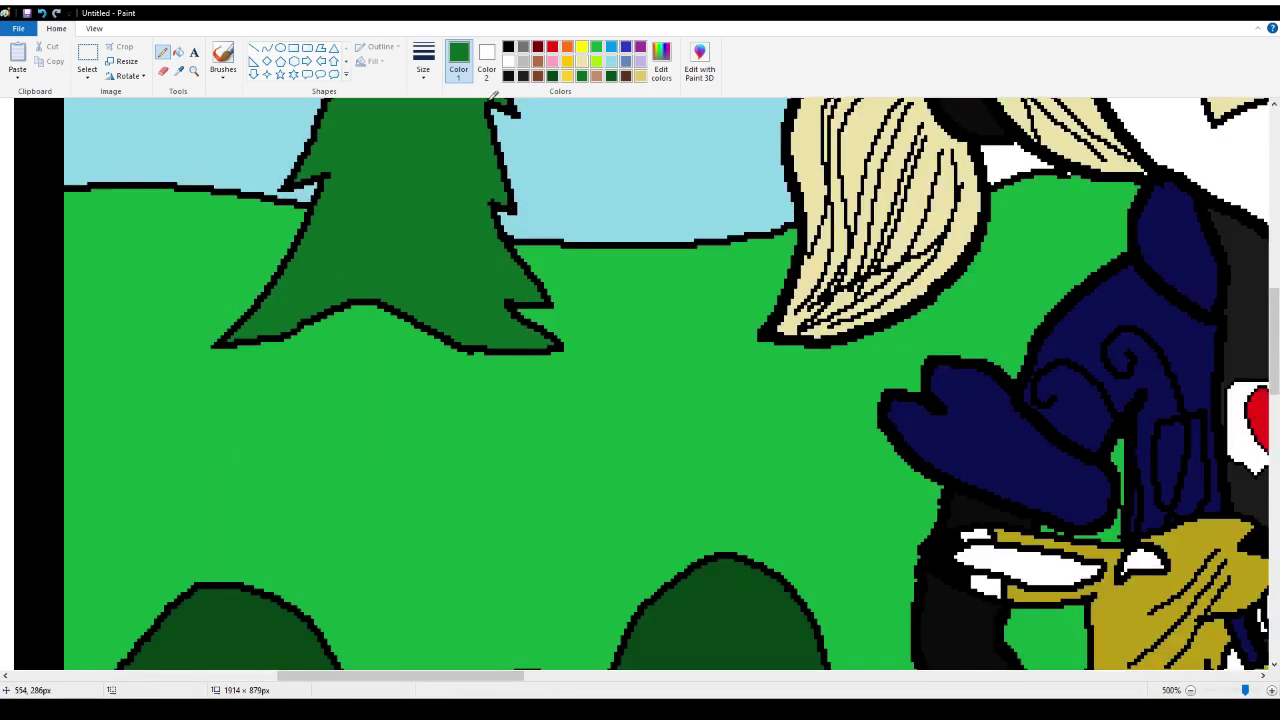
left_click(508, 47)
mouse_move(337, 318)
left_mouse_down()
mouse_move(334, 360)
mouse_move(373, 373)
mouse_move(406, 375)
mouse_move(442, 330)
left_mouse_up()
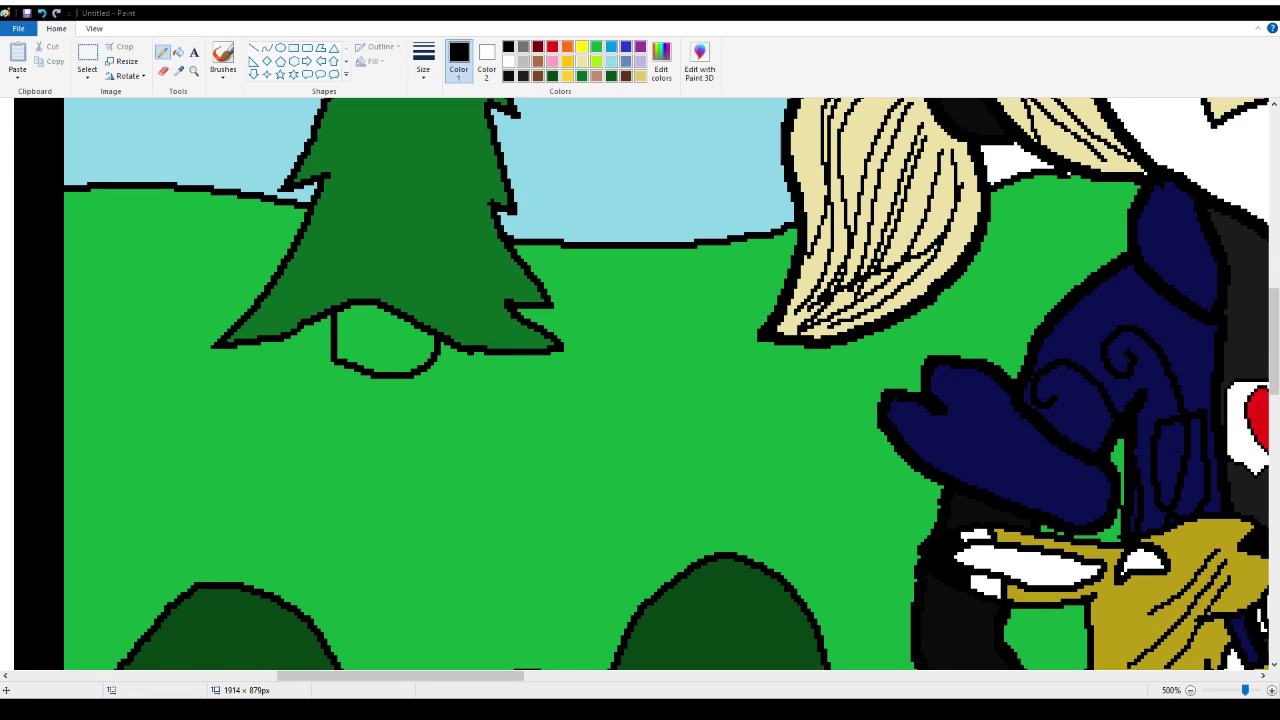
Fill the pine tree's trunk with brown
left_click(178, 52)
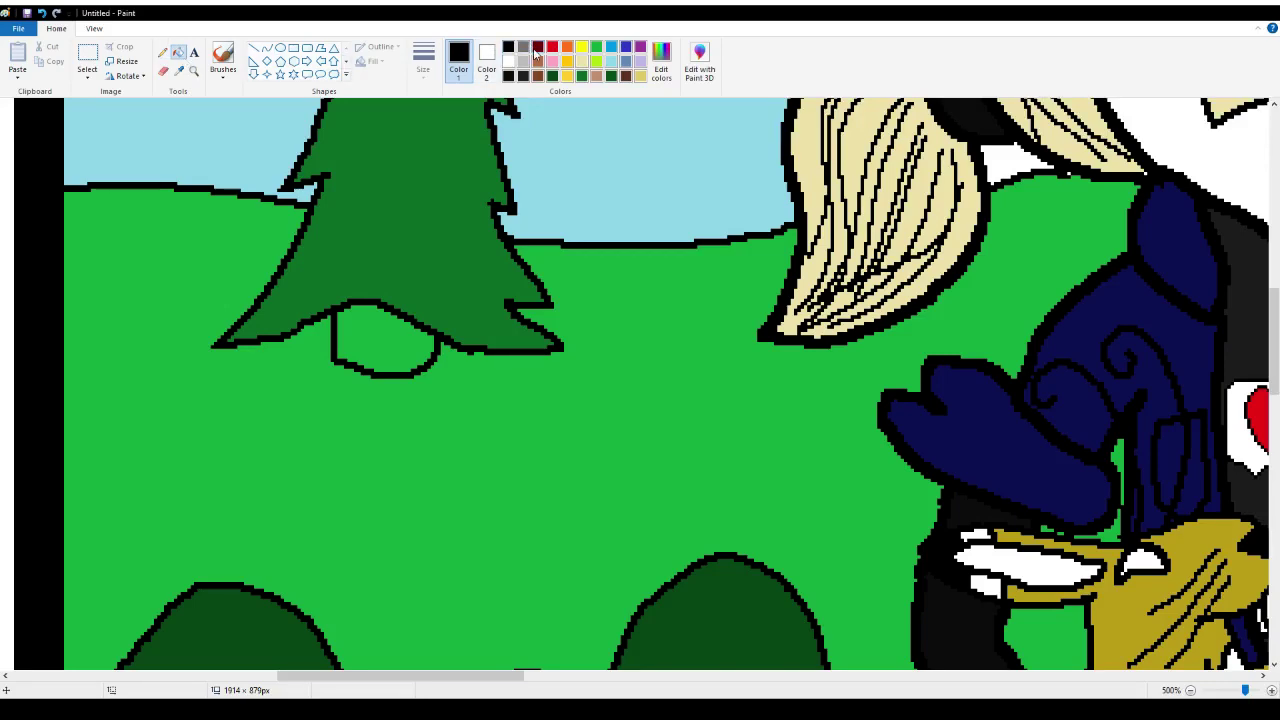
left_click(538, 76)
left_click(360, 345)
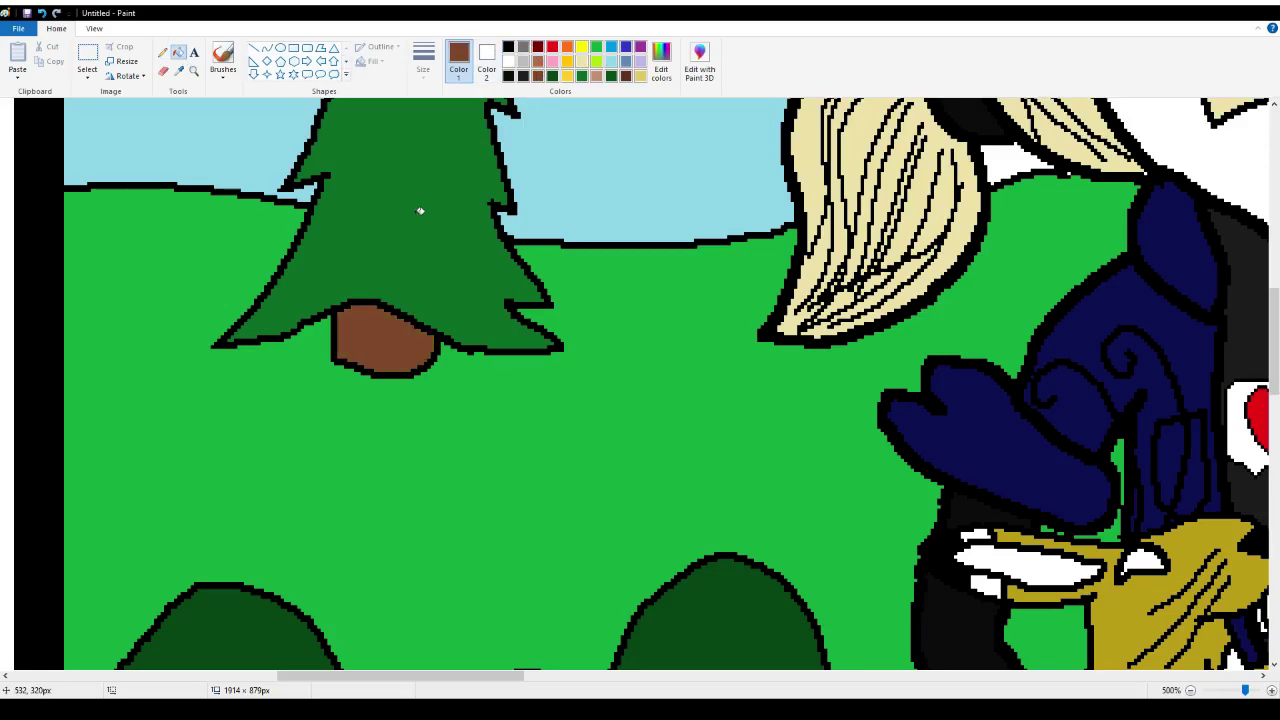
Draw a curved dark brown shadow line across the trunk, just below the tree's underside, at 800% zoom
left_click(162, 52)
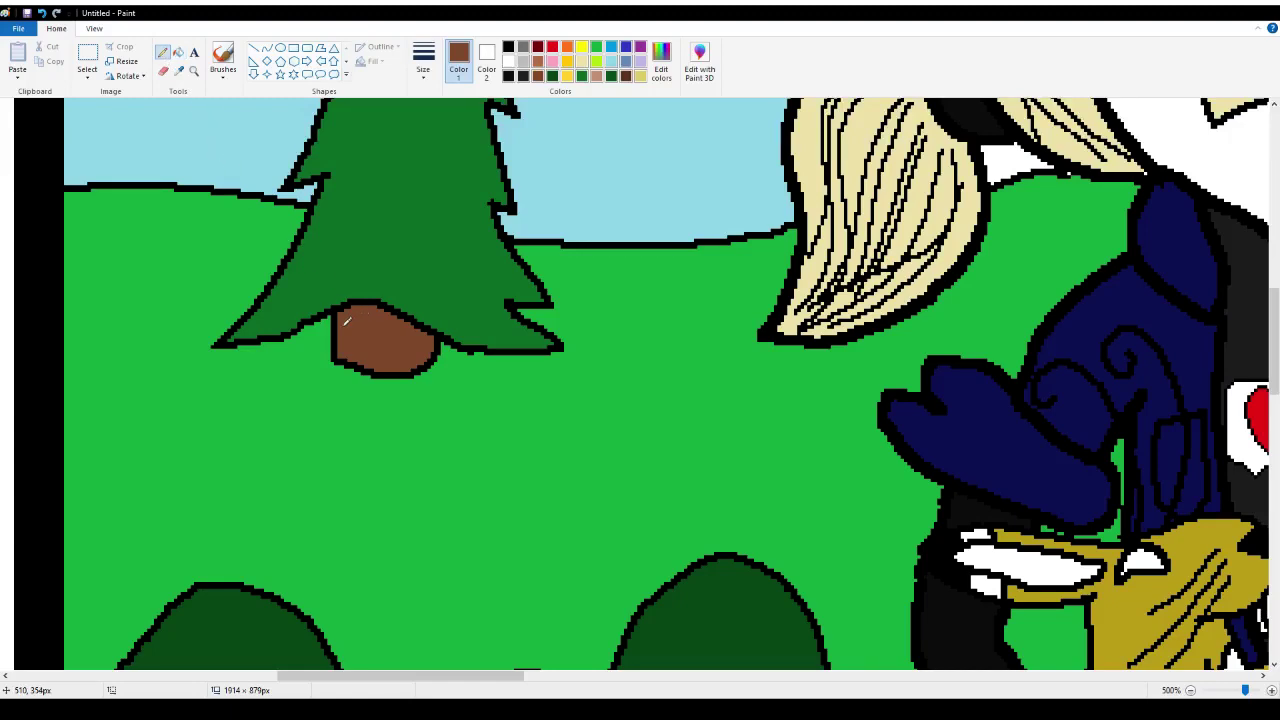
left_click(194, 70)
left_click(320, 269)
left_click(371, 288)
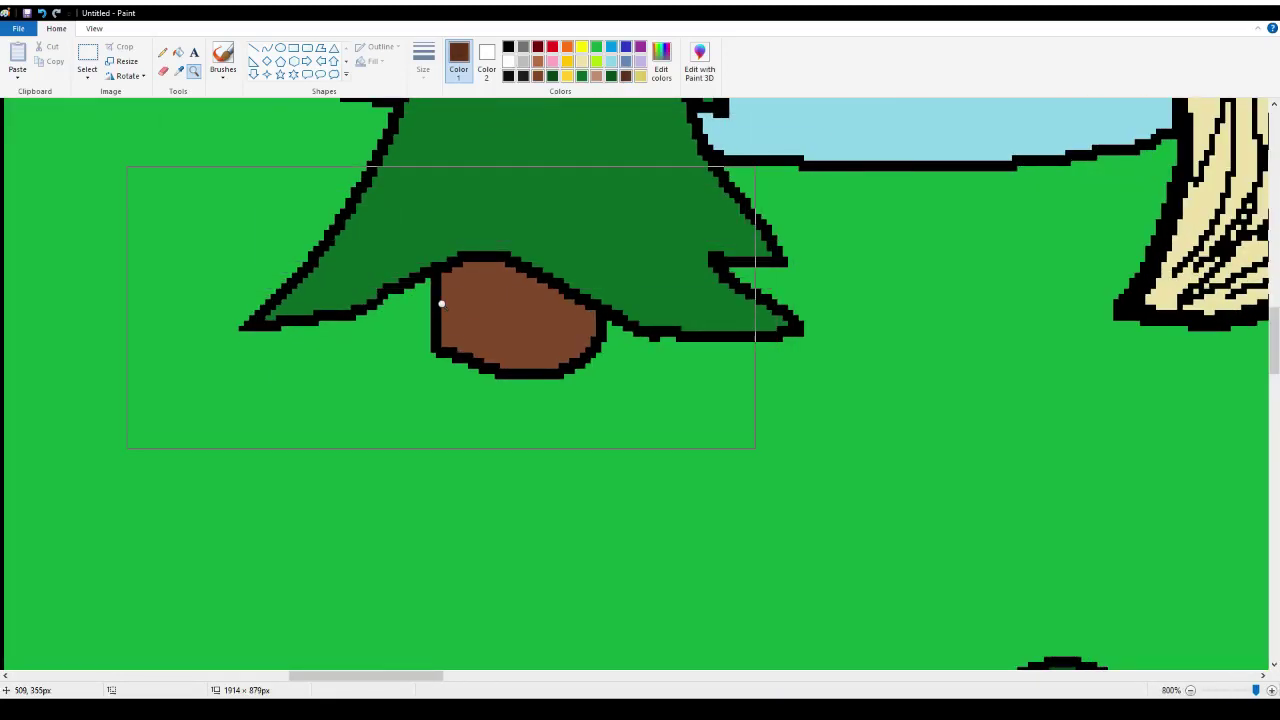
left_click(162, 52)
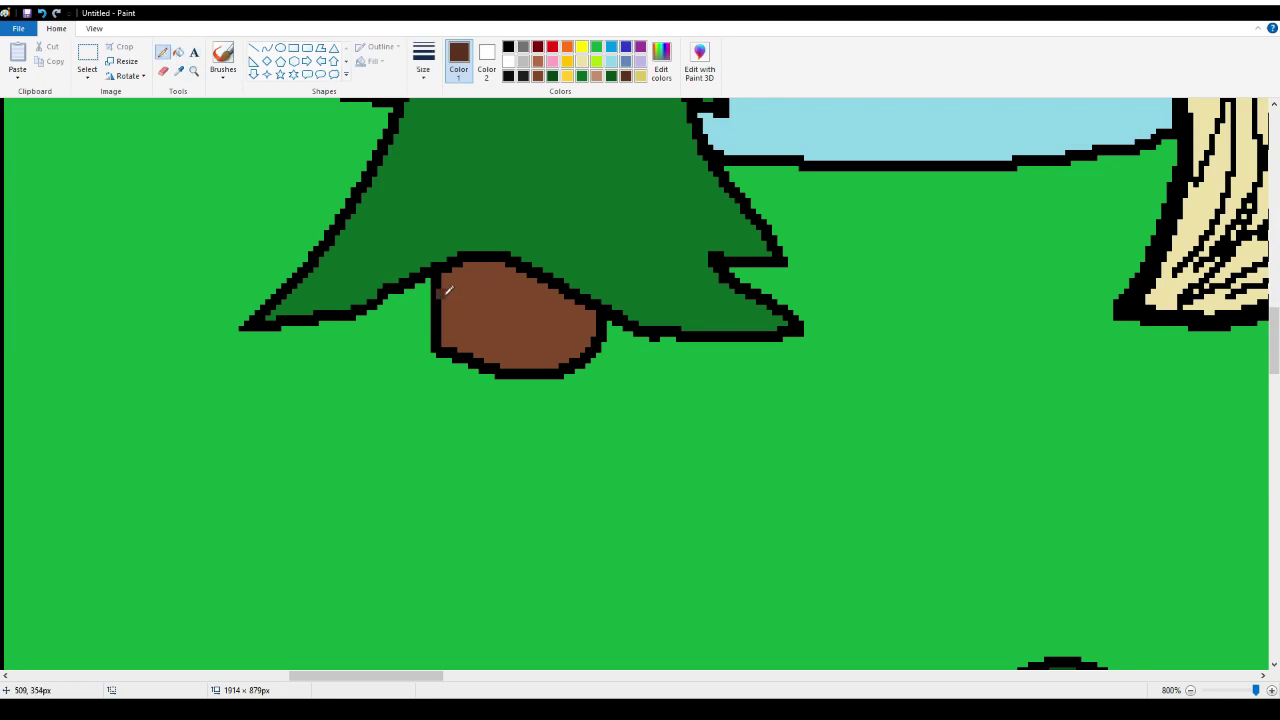
mouse_move(440, 293)
left_mouse_down()
mouse_move(503, 316)
mouse_move(592, 317)
left_mouse_up()
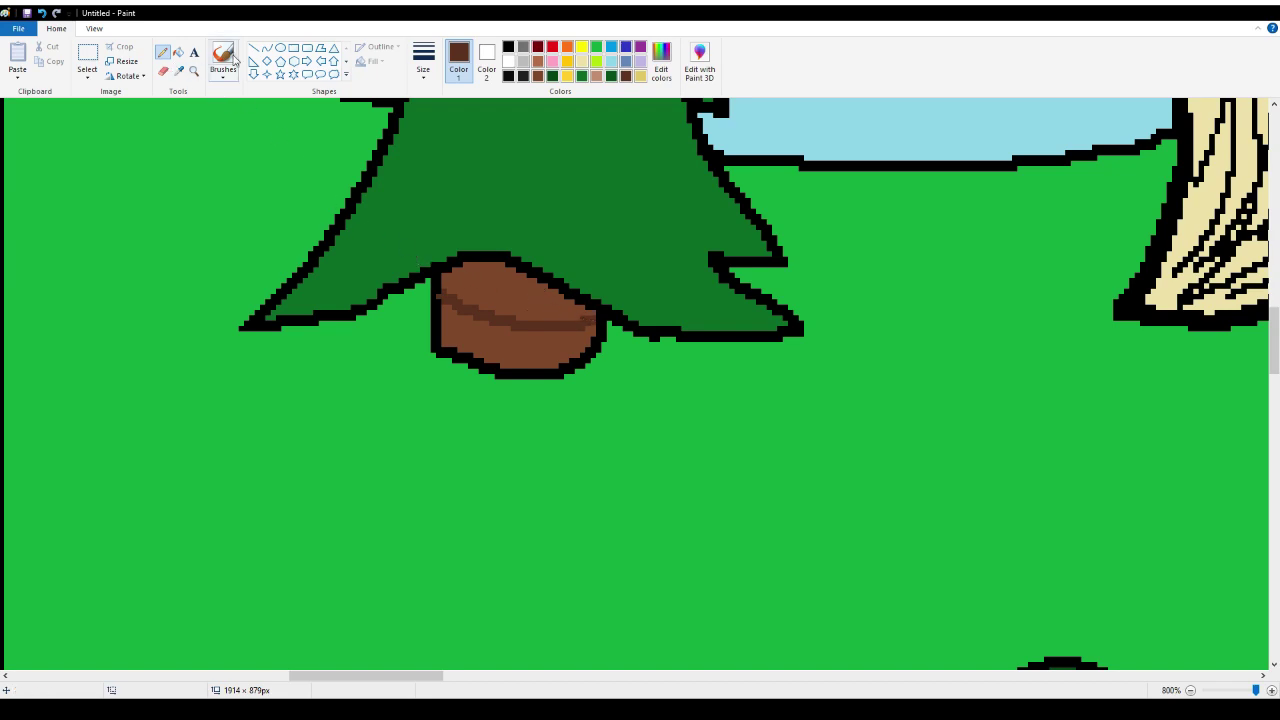
left_click(509, 48)
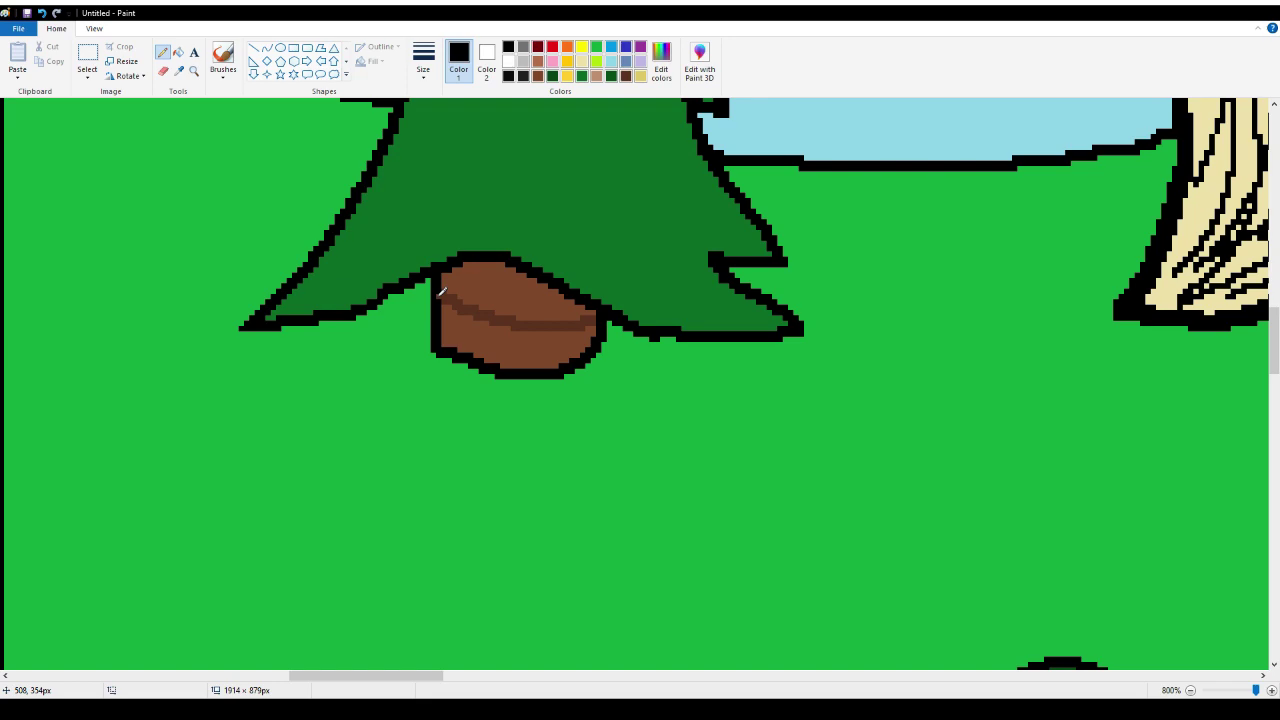
left_click(180, 56)
left_click(491, 280)
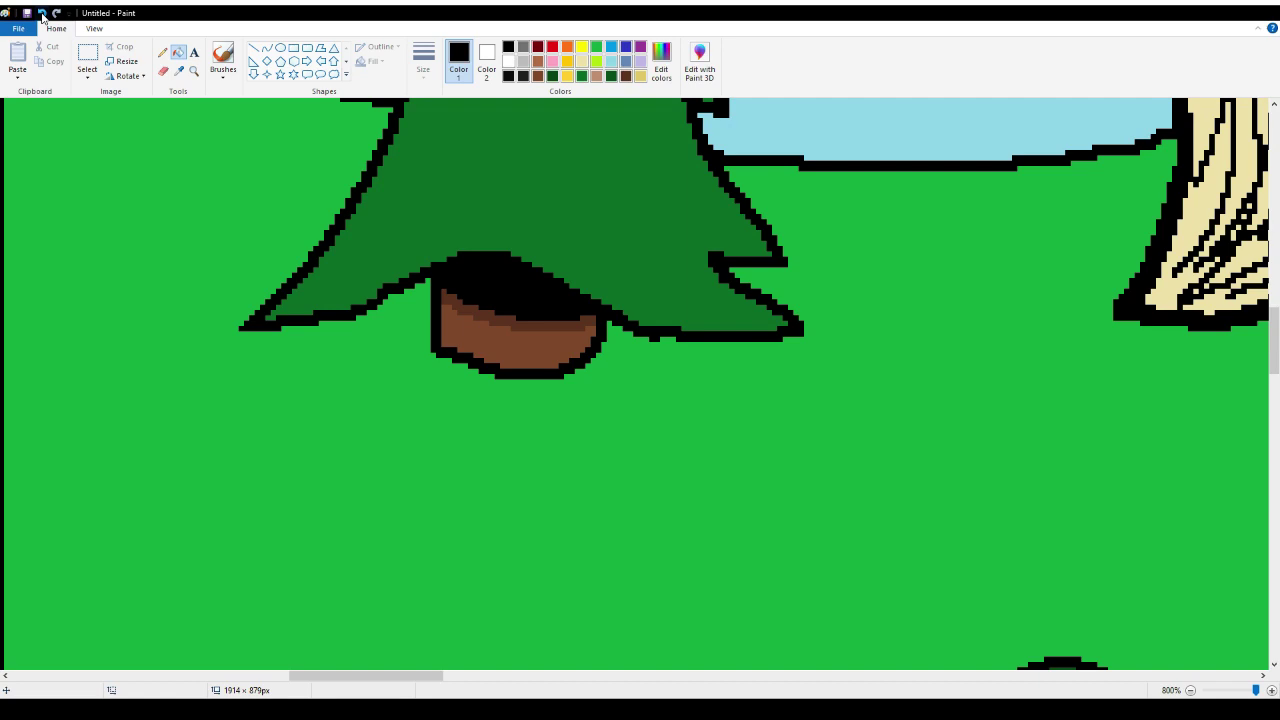
left_click(42, 14)
Fill the trunk above the shadow line with dark brown and draw three short black bark lines up from its base
left_click(626, 76)
left_click(515, 270)
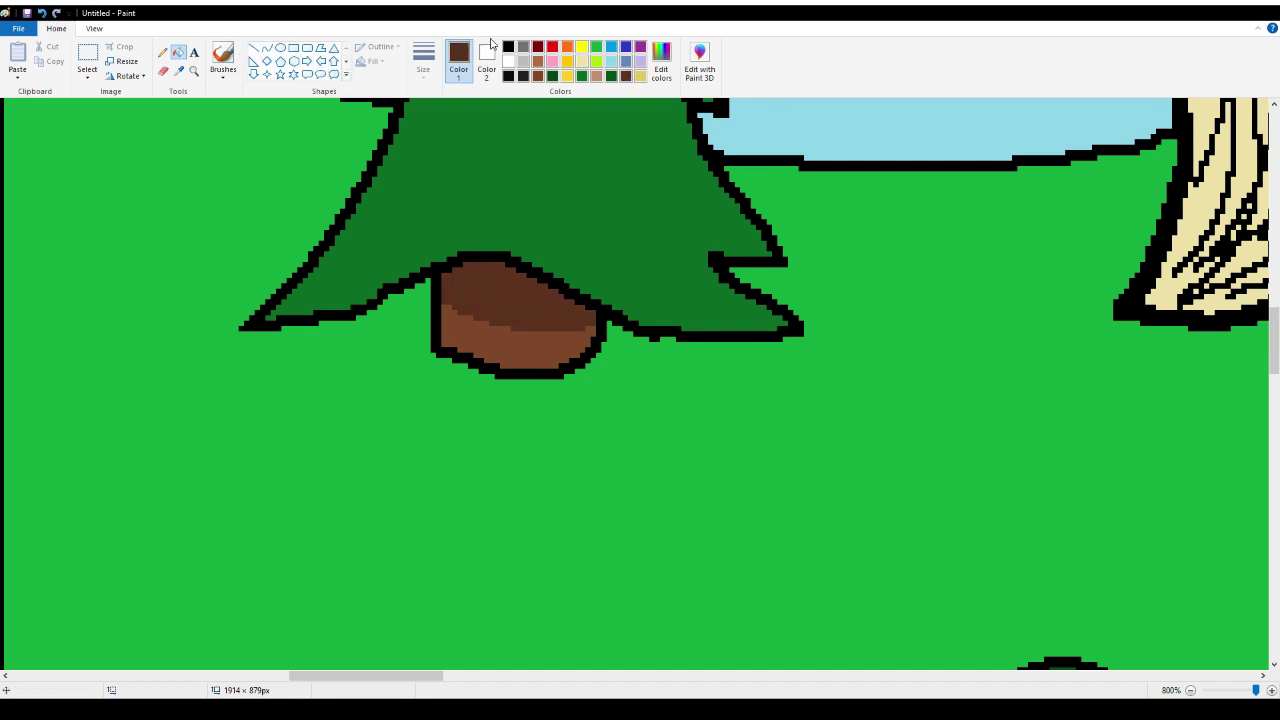
left_click(508, 46)
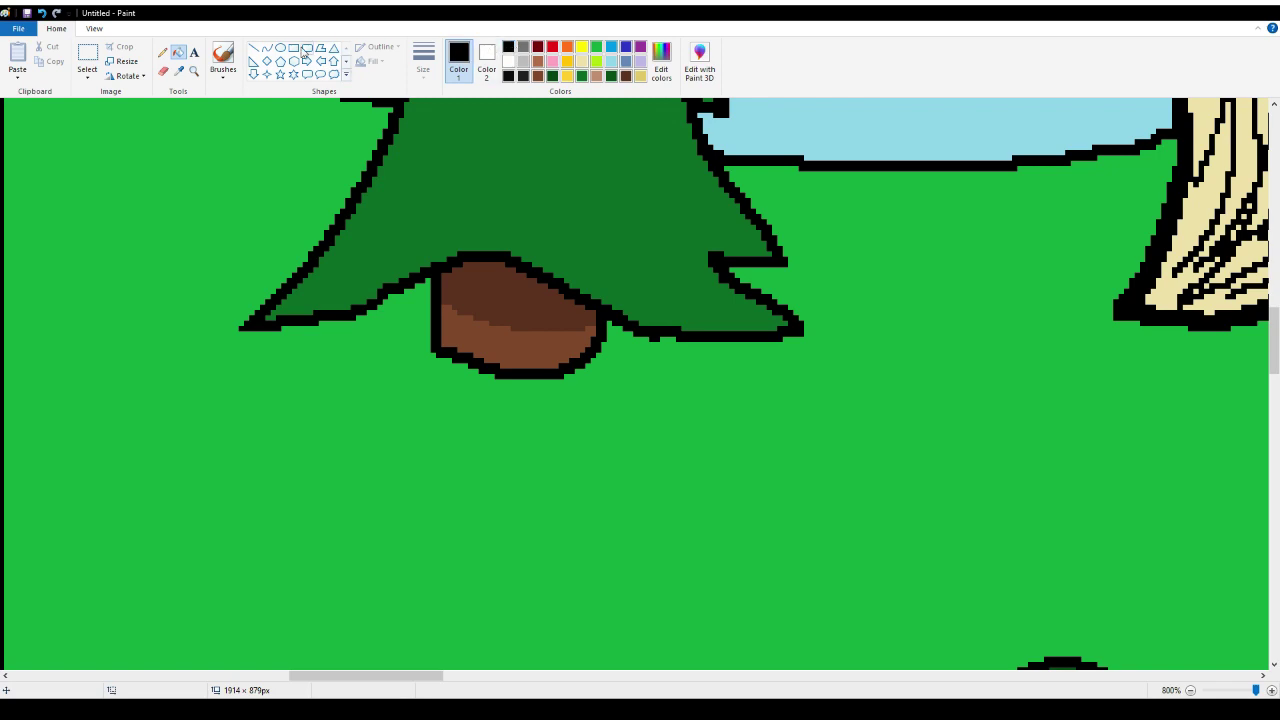
left_click(162, 53)
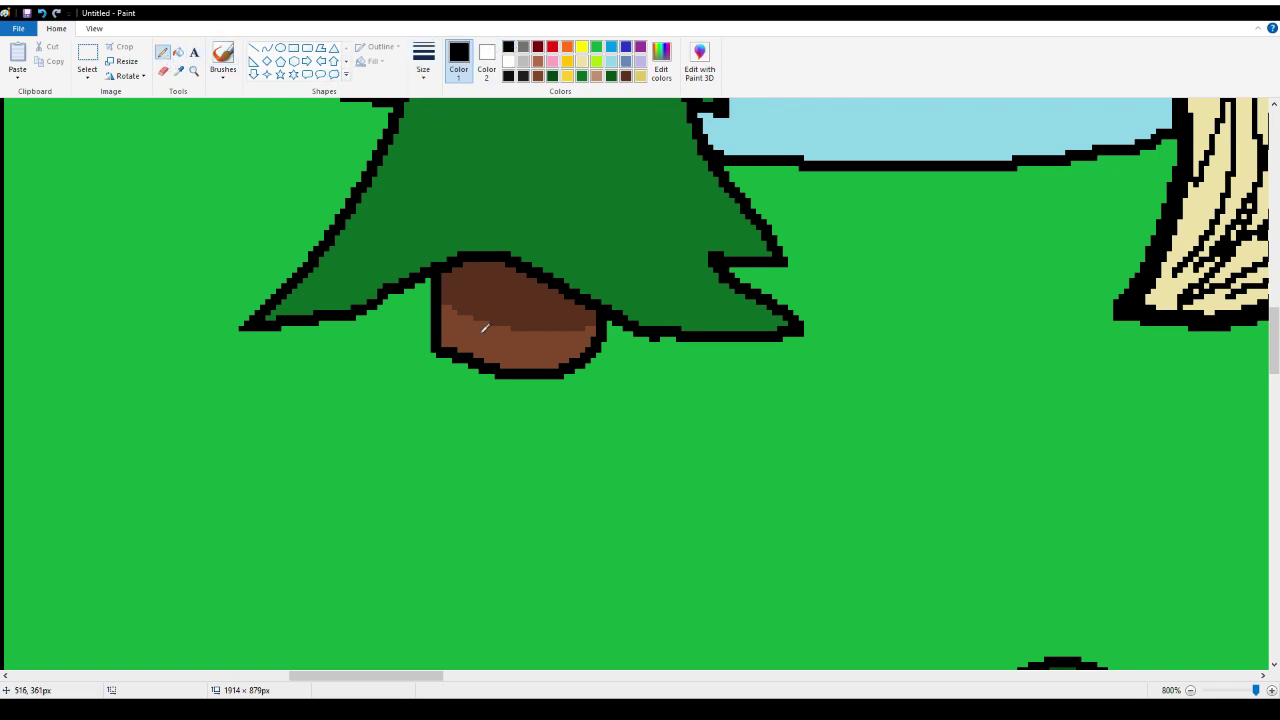
left_click_drag(474, 349, 477, 298)
left_click_drag(537, 369, 520, 291)
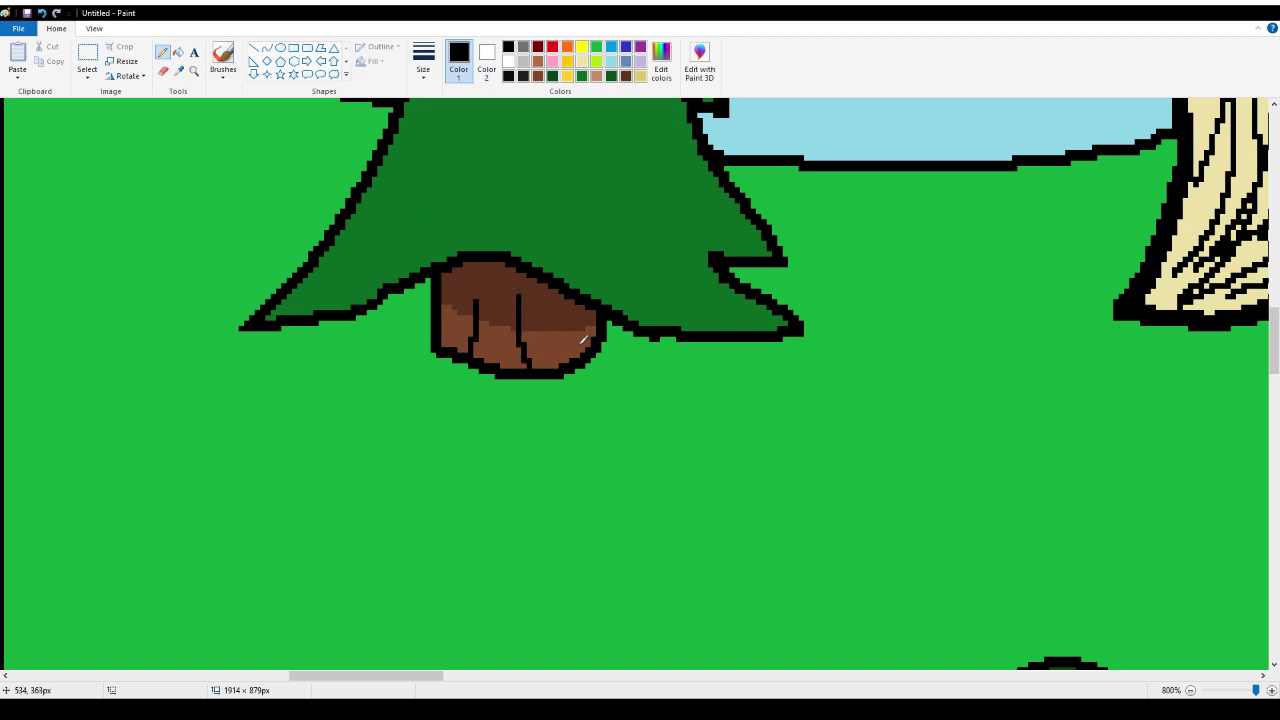
mouse_move(586, 345)
left_mouse_down()
mouse_move(583, 318)
mouse_move(591, 341)
left_mouse_up()
Draw darker green needle strokes fanning down from the pine tree's peak to both sides of its upper section
scroll(386, 190, "up", 5)
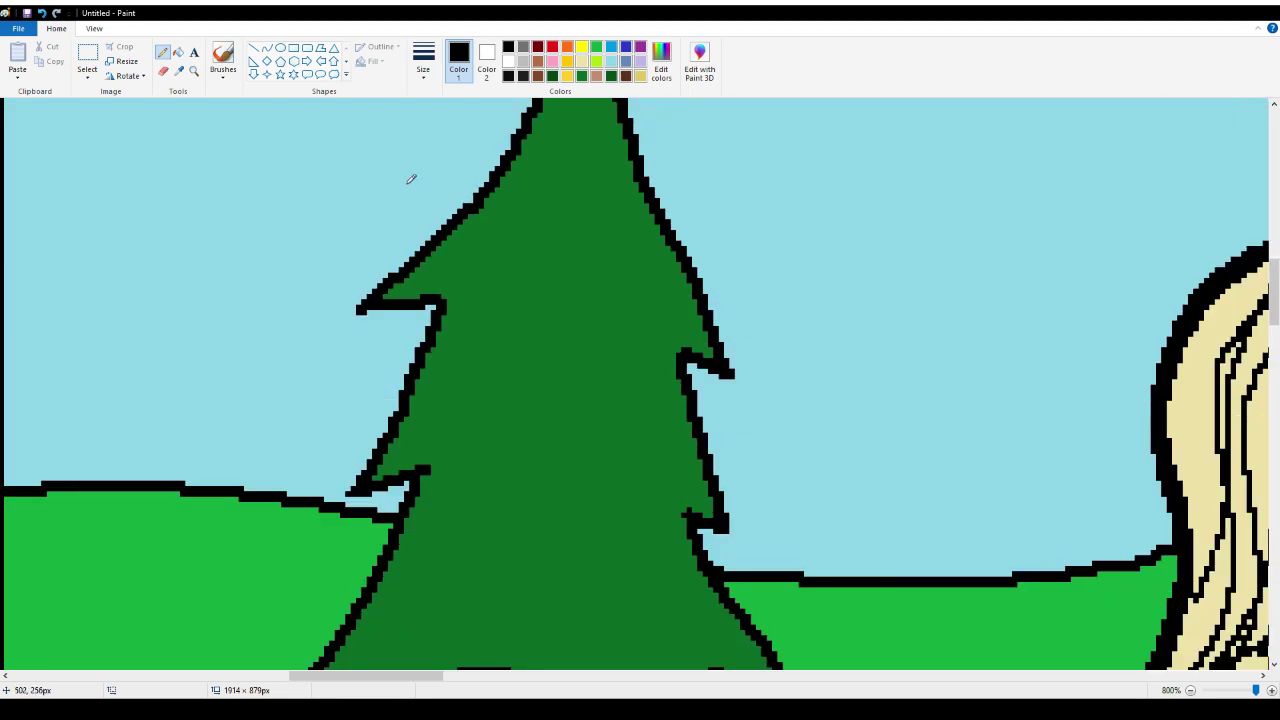
left_click(597, 77)
mouse_move(558, 147)
left_mouse_down()
mouse_move(513, 263)
mouse_move(479, 290)
mouse_move(589, 151)
left_mouse_up()
scroll(589, 151, "up", 3)
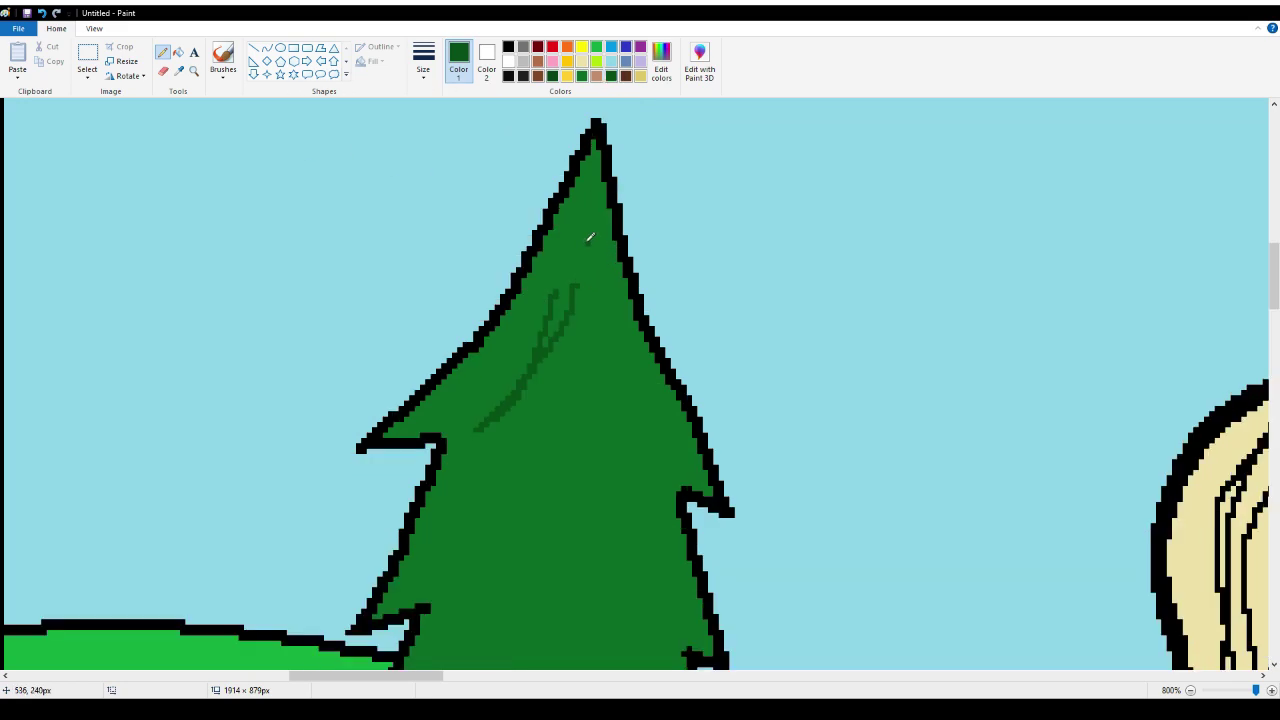
mouse_move(589, 237)
left_mouse_down()
mouse_move(610, 333)
mouse_move(672, 442)
mouse_move(635, 399)
mouse_move(597, 236)
left_mouse_up()
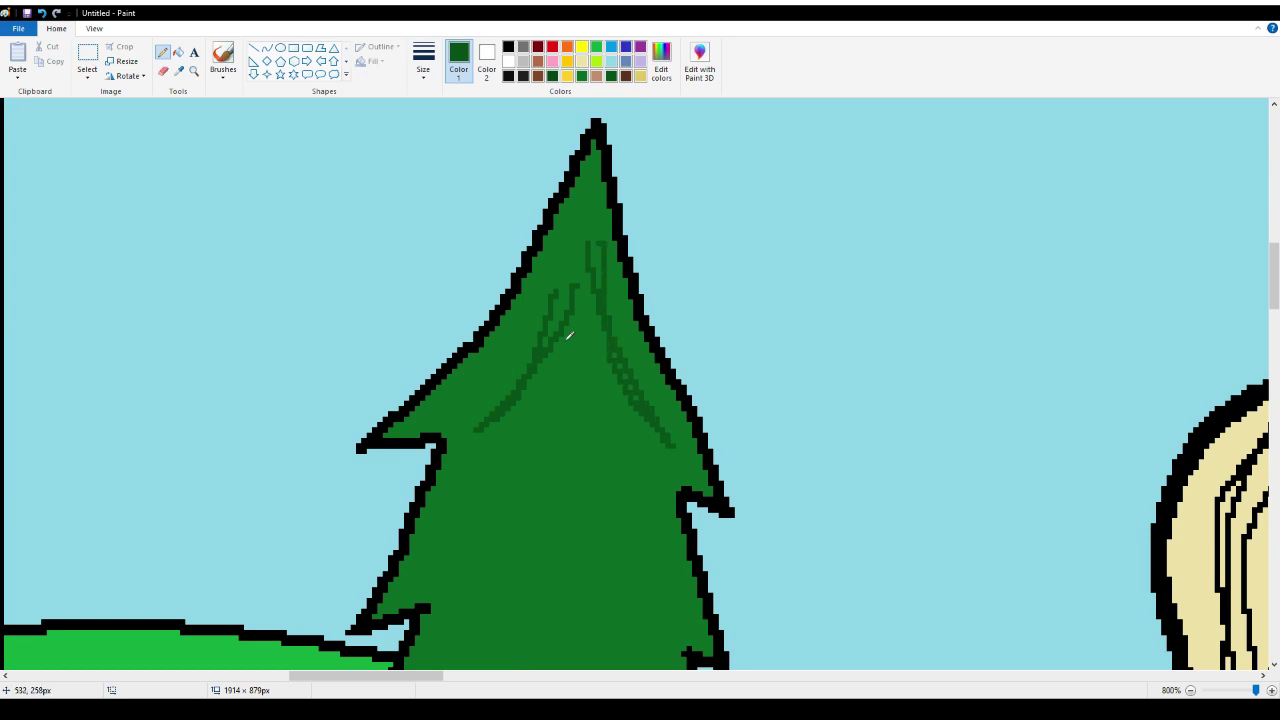
mouse_move(569, 304)
left_mouse_down()
mouse_move(574, 391)
mouse_move(467, 544)
mouse_move(438, 562)
mouse_move(551, 389)
left_mouse_up()
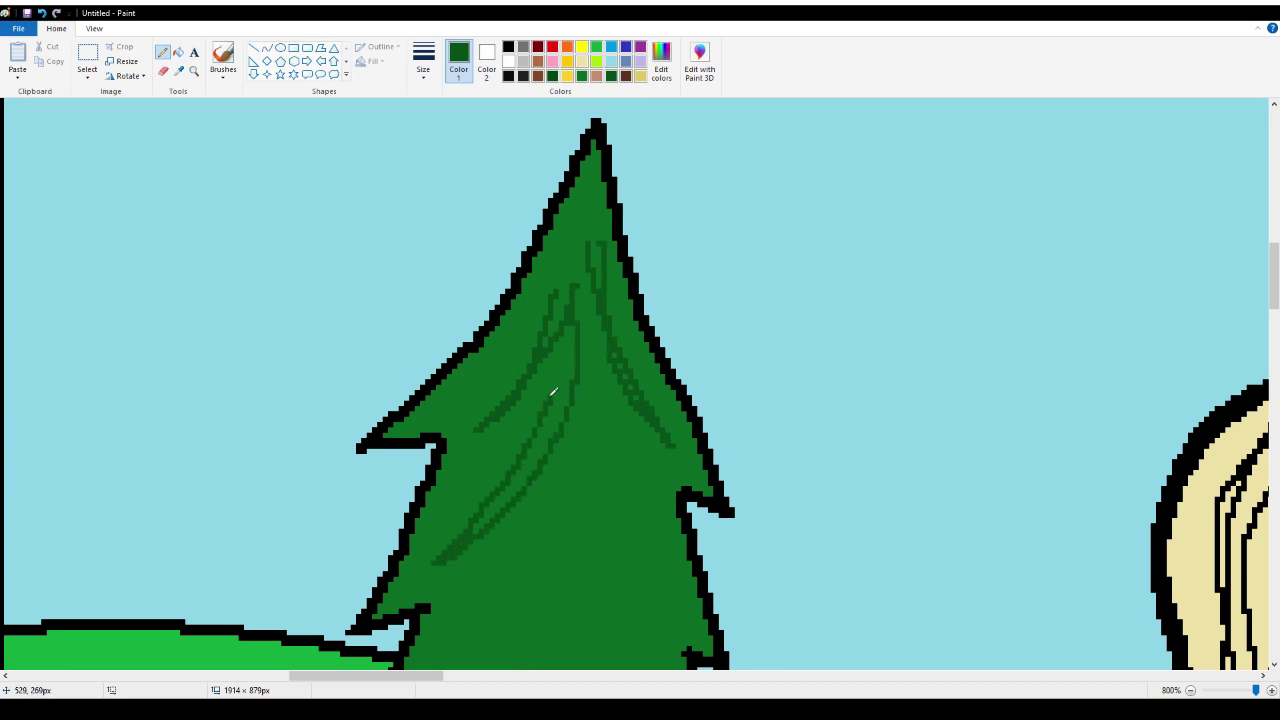
Add darker green needle strokes down the middle section of the pine tree
scroll(557, 399, "down", 3)
mouse_move(590, 248)
left_mouse_down()
mouse_move(579, 316)
mouse_move(641, 450)
mouse_move(677, 486)
mouse_move(606, 236)
left_mouse_up()
mouse_move(543, 364)
left_mouse_down()
mouse_move(482, 561)
mouse_move(371, 651)
mouse_move(453, 563)
mouse_move(566, 382)
left_mouse_up()
Add darker green needle strokes spreading over both sides and the center of the pine tree's lowest section
scroll(568, 380, "down", 5)
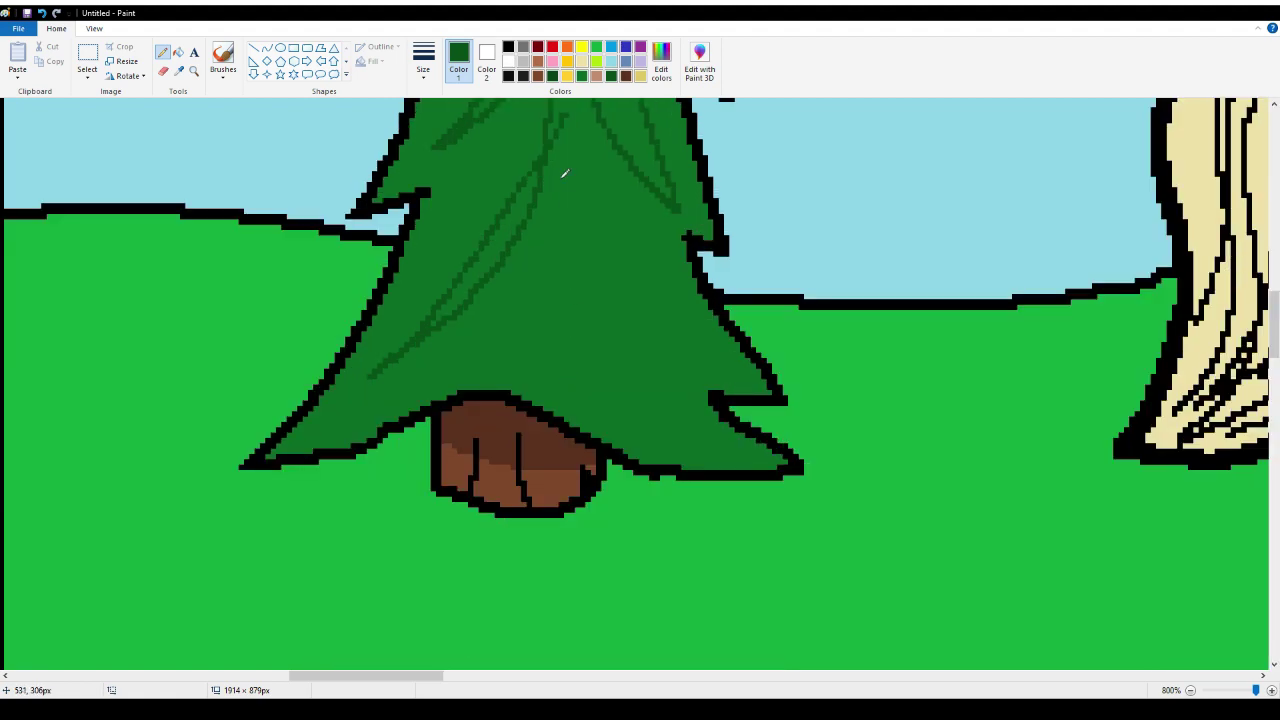
mouse_move(577, 158)
left_mouse_down()
mouse_move(700, 360)
mouse_move(604, 174)
left_mouse_up()
mouse_move(549, 233)
left_mouse_down()
mouse_move(330, 411)
mouse_move(428, 350)
mouse_move(508, 245)
mouse_move(524, 188)
left_mouse_up()
mouse_move(595, 217)
left_mouse_down()
mouse_move(670, 438)
mouse_move(724, 452)
mouse_move(646, 362)
mouse_move(561, 200)
left_mouse_up()
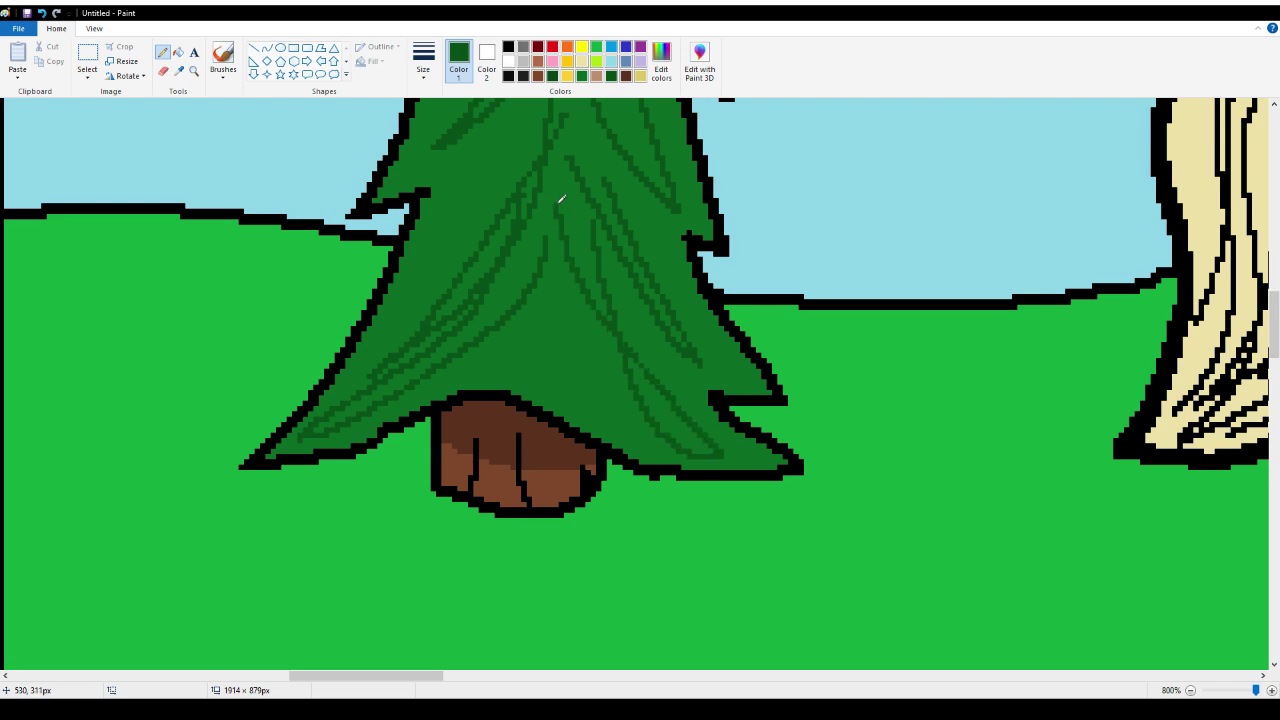
mouse_move(621, 417)
left_mouse_down()
mouse_move(574, 323)
mouse_move(555, 216)
left_mouse_up()
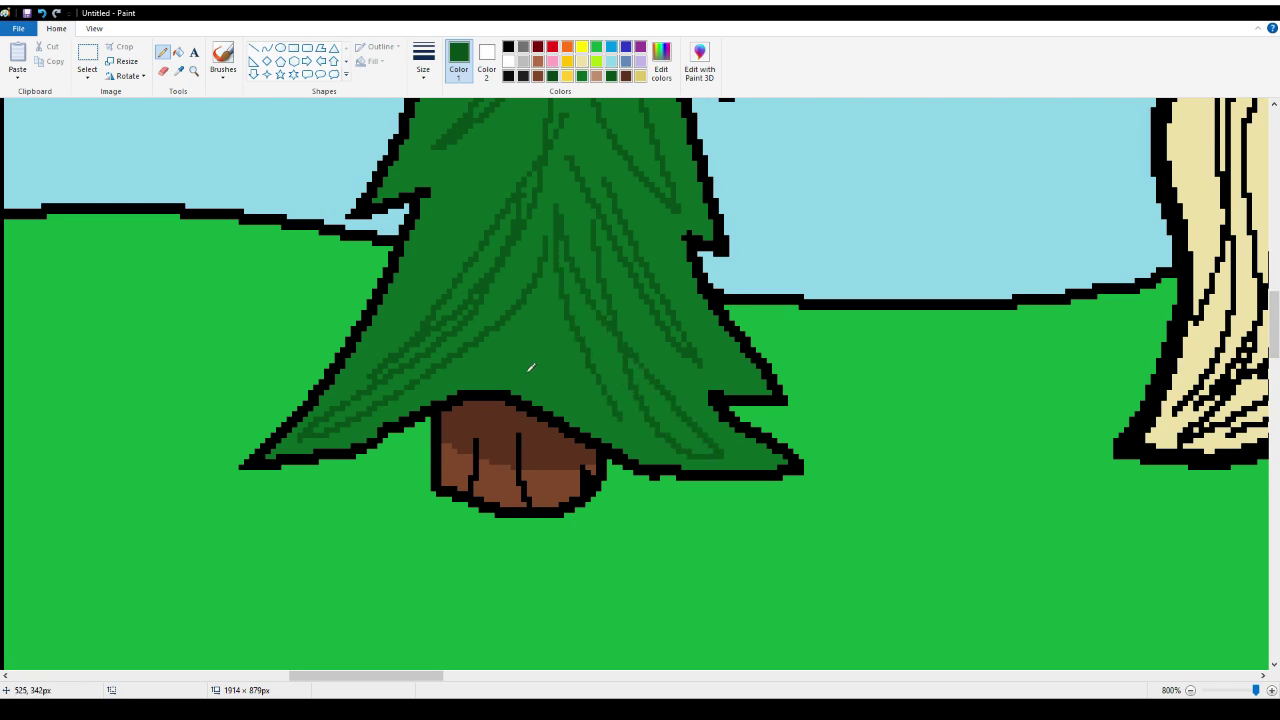
left_click_drag(455, 359, 575, 219)
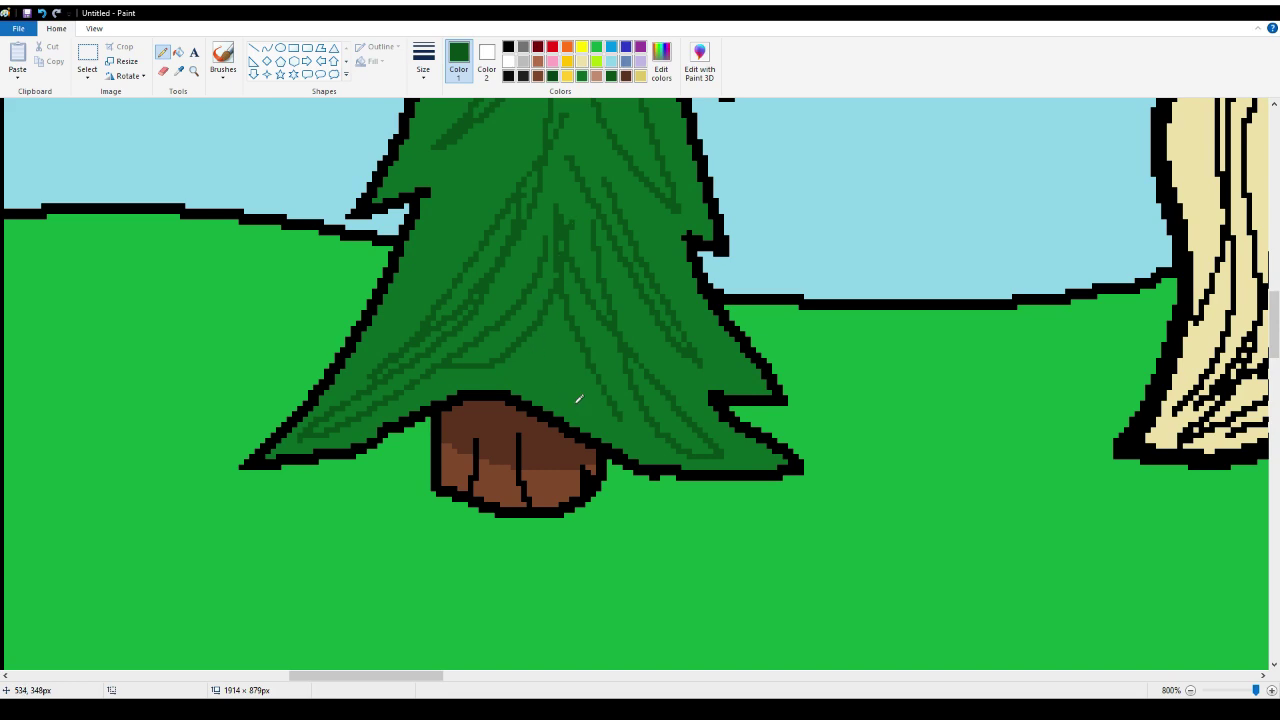
left_click_drag(578, 399, 499, 216)
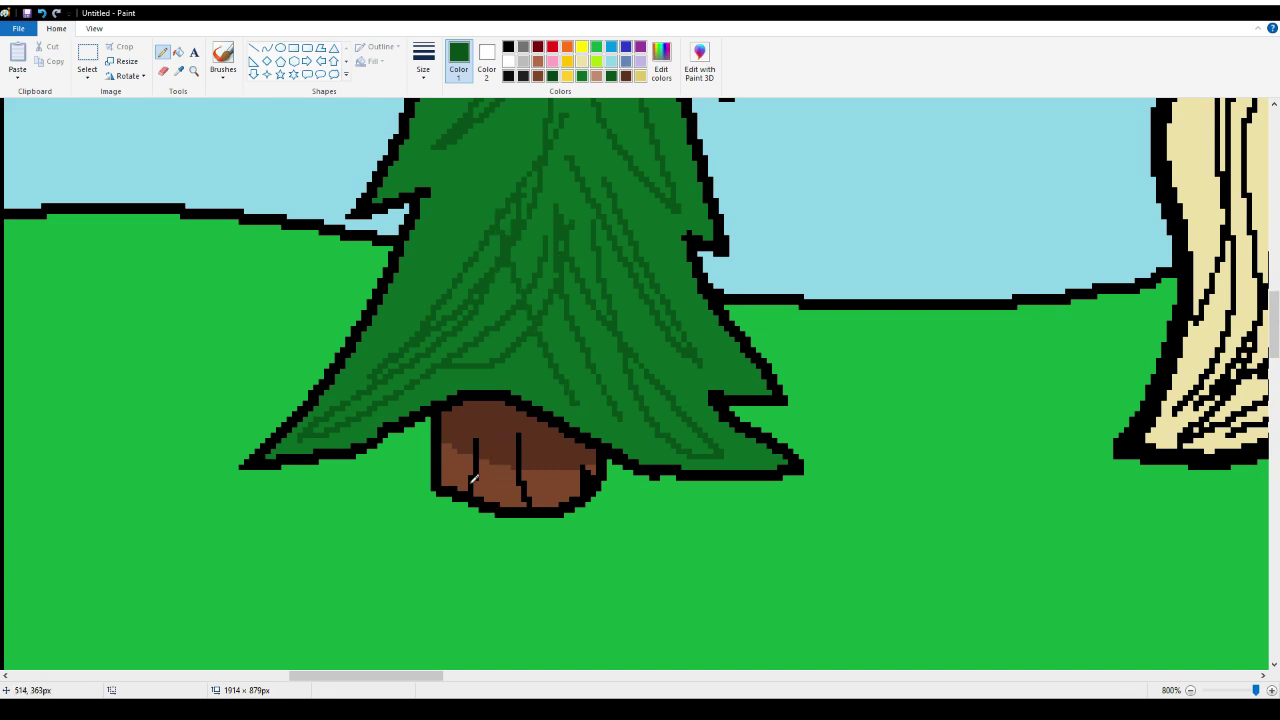
scroll(470, 475, "up", 3)
scroll(368, 615, "down", 2)
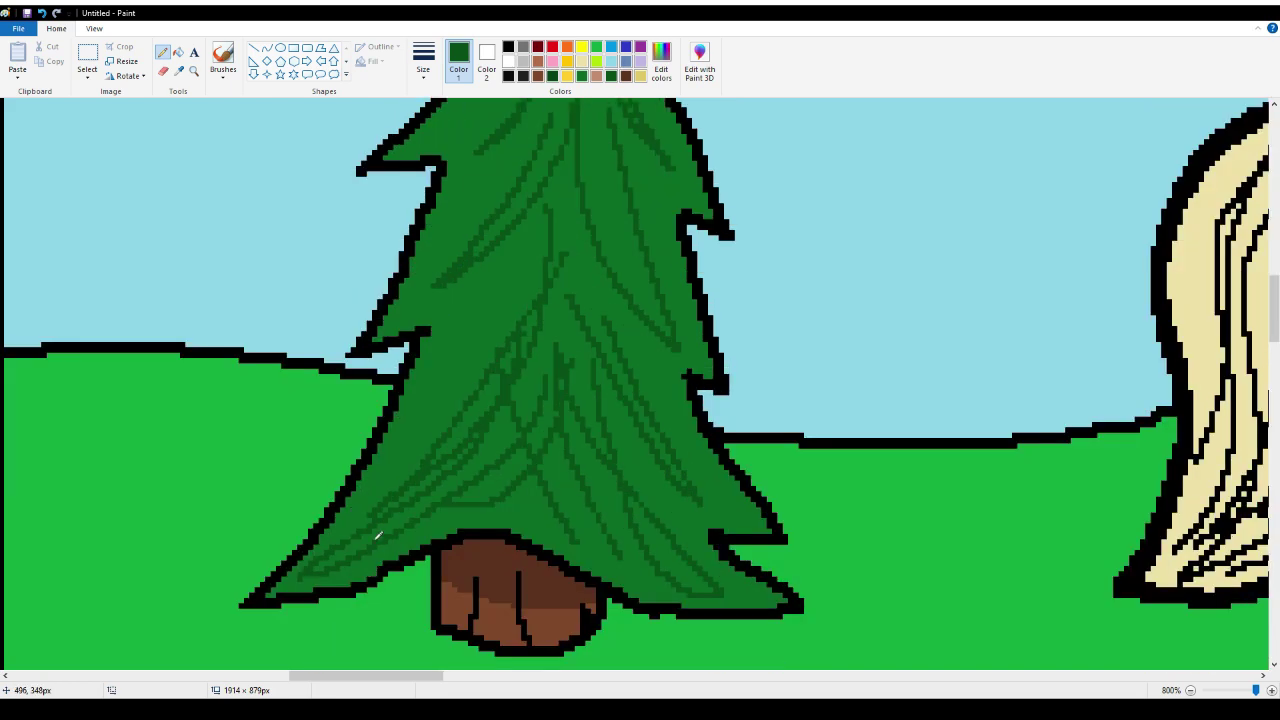
Add longer darker green needle strokes along the left and right sides of the pine tree's lowest section
mouse_move(365, 495)
left_mouse_down()
mouse_move(452, 365)
mouse_move(488, 278)
left_mouse_up()
scroll(500, 337, "up", 2)
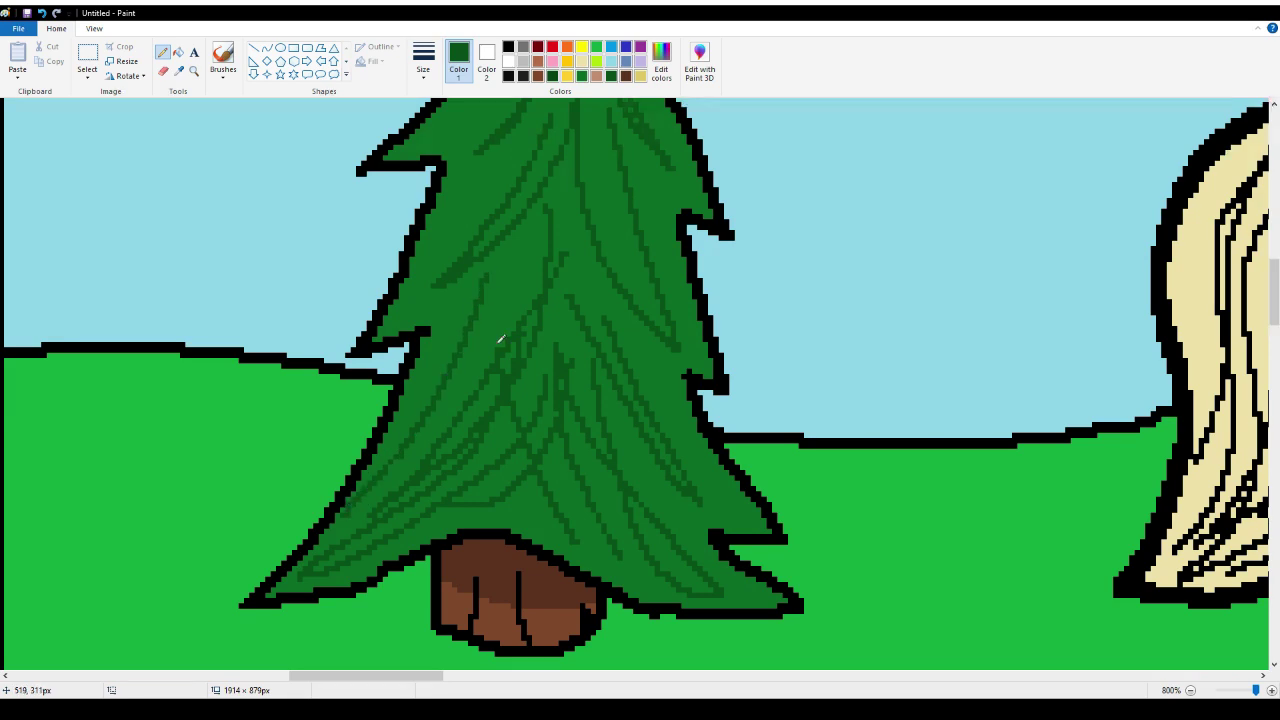
scroll(694, 586, "down", 2)
left_click_drag(735, 498, 617, 318)
mouse_move(772, 592)
left_mouse_down()
mouse_move(663, 519)
mouse_move(593, 402)
mouse_move(557, 274)
left_mouse_up()
Draw more darker green needle strokes across the left side, right side and center of the pine tree's middle section
scroll(549, 307, "up", 2)
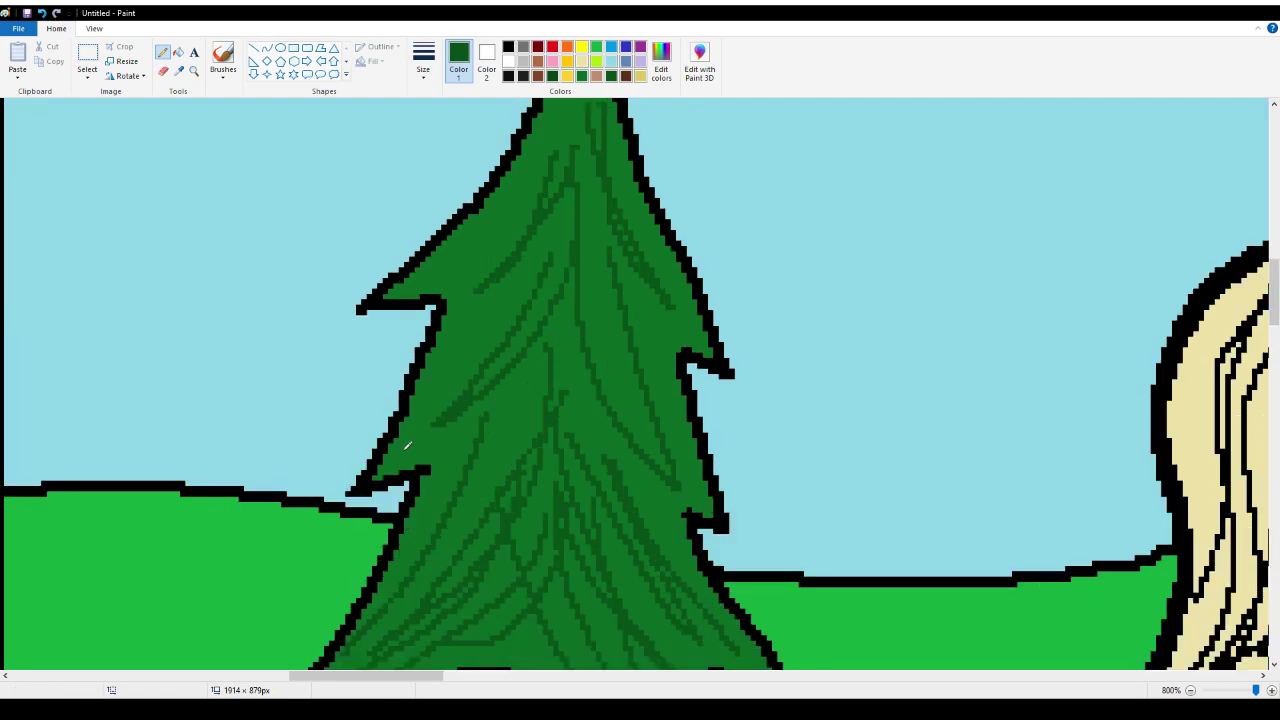
left_click_drag(390, 457, 517, 331)
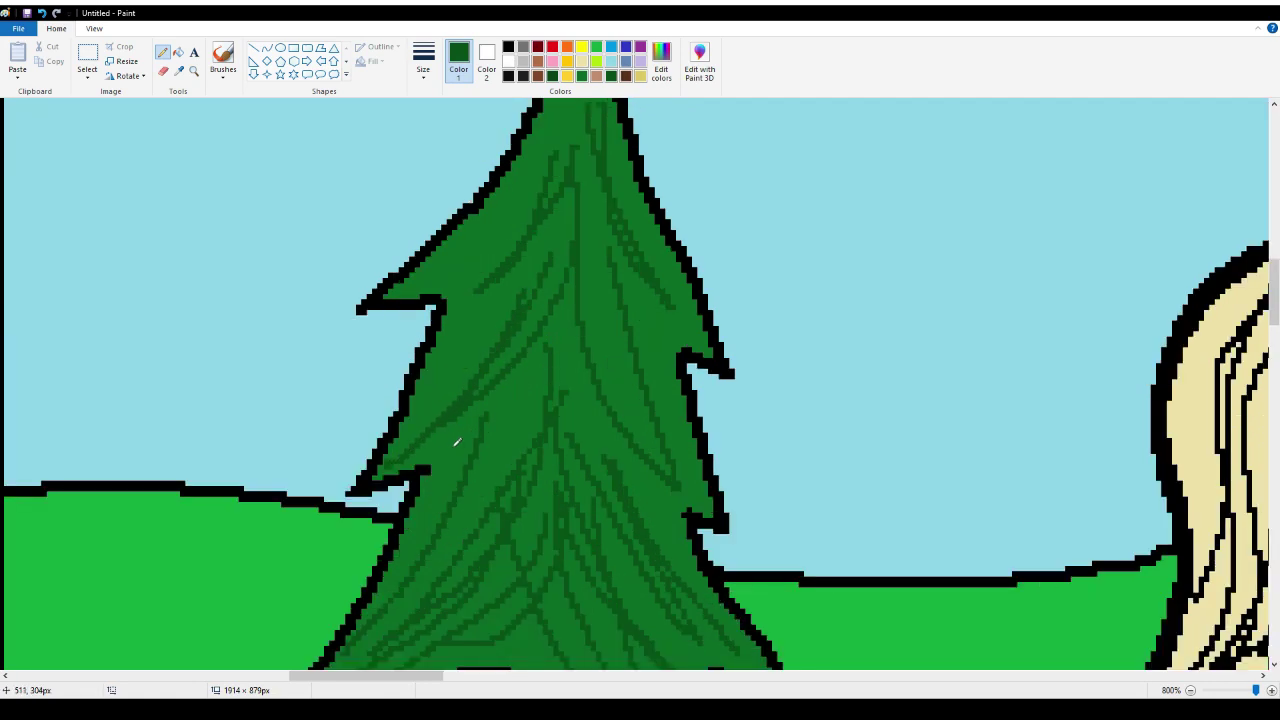
mouse_move(444, 455)
left_mouse_down()
mouse_move(534, 371)
mouse_move(572, 292)
left_mouse_up()
left_click_drag(700, 489, 603, 297)
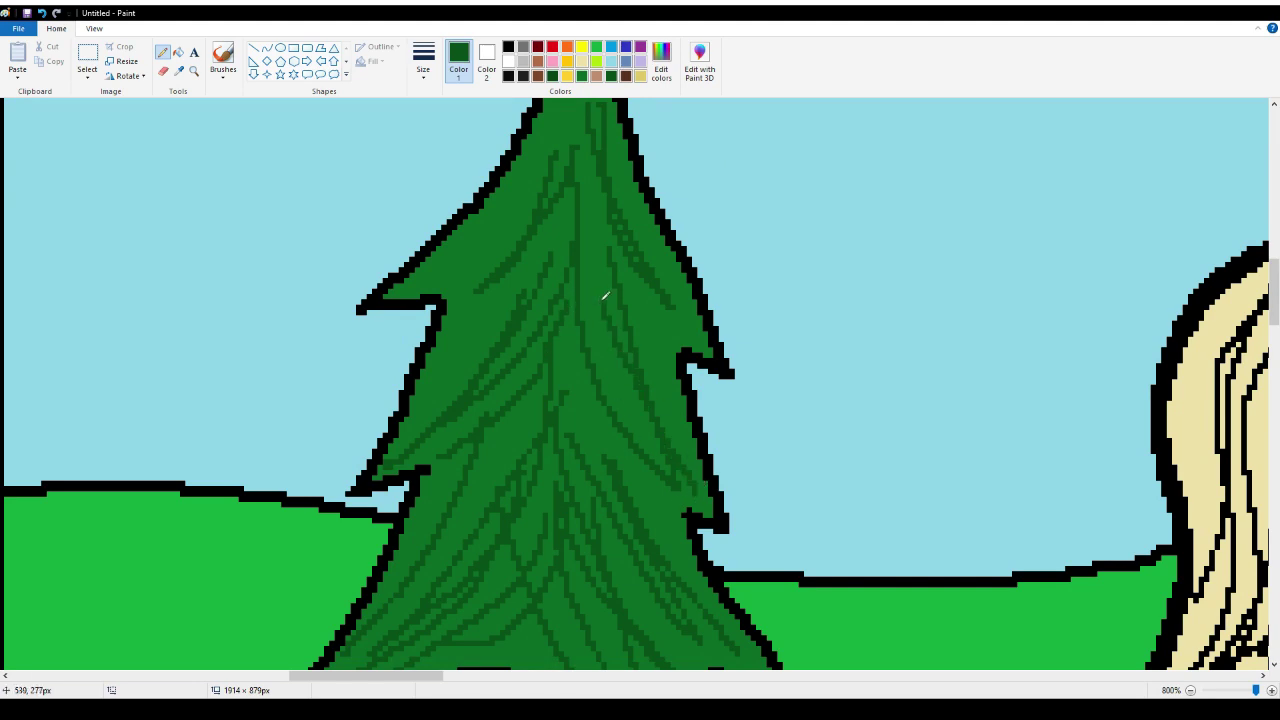
left_click_drag(617, 446, 546, 283)
Extend darker green needle strokes down both sides and the center of the pine tree's top section from near the peak
scroll(537, 369, "up", 4)
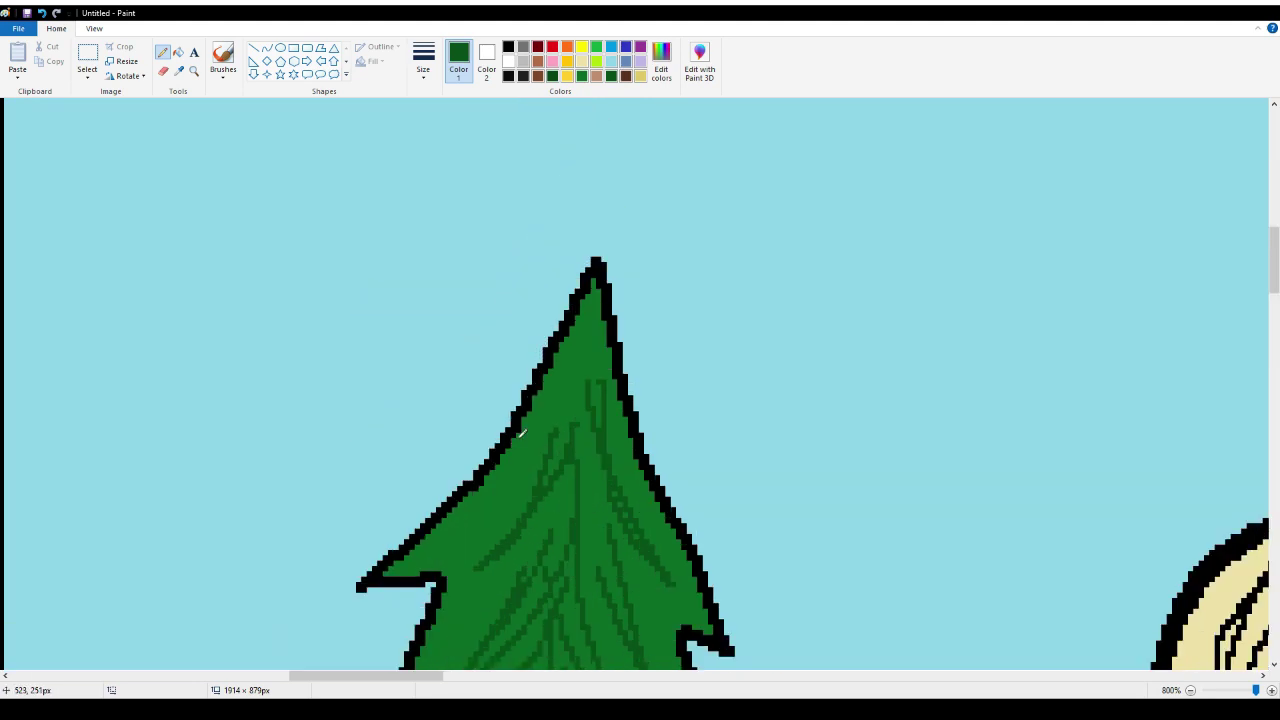
mouse_move(444, 550)
left_mouse_down()
mouse_move(546, 420)
mouse_move(570, 341)
left_mouse_up()
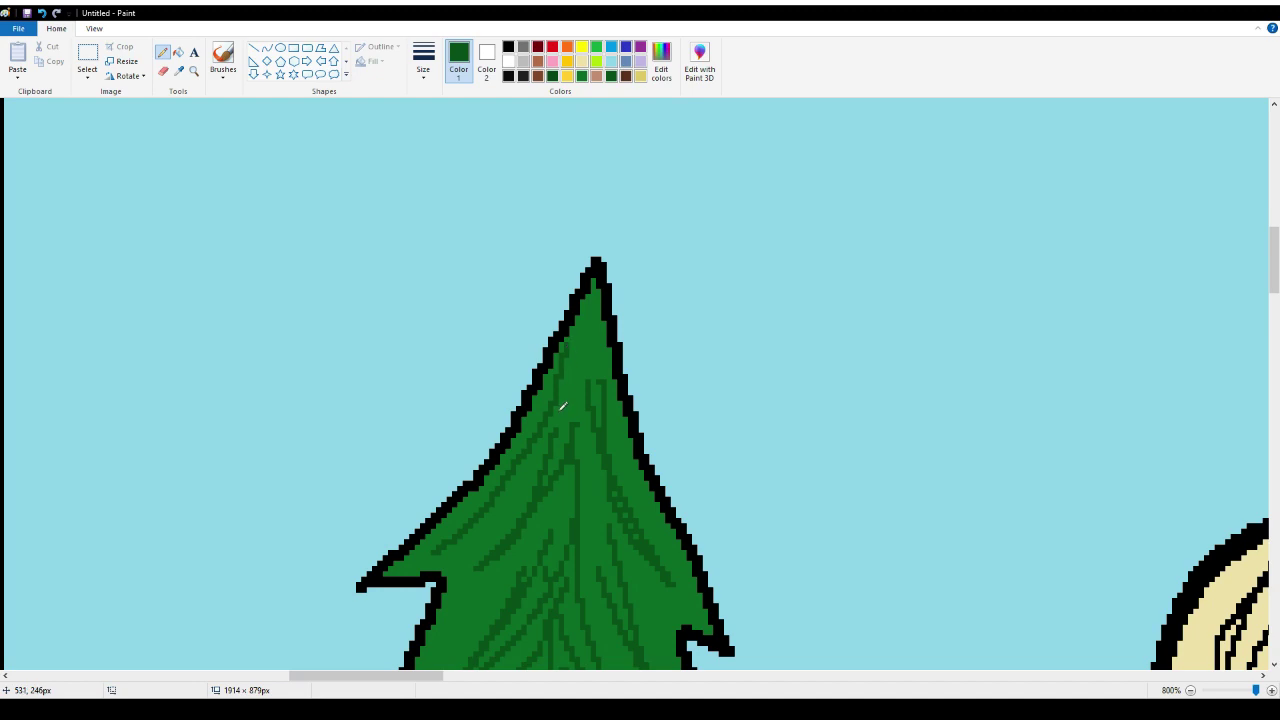
mouse_move(702, 607)
left_mouse_down()
mouse_move(604, 389)
mouse_move(597, 340)
left_mouse_up()
left_click_drag(576, 428, 586, 320)
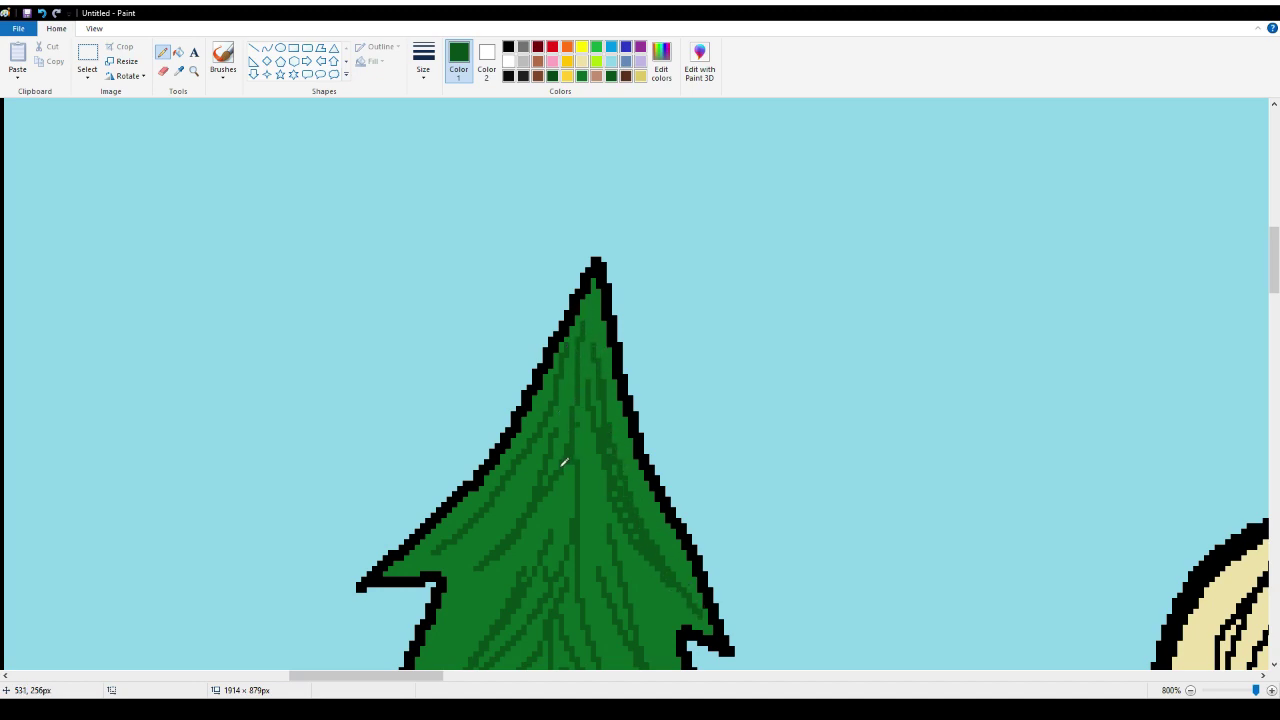
mouse_move(462, 538)
left_mouse_down()
mouse_move(521, 495)
mouse_move(586, 358)
left_mouse_up()
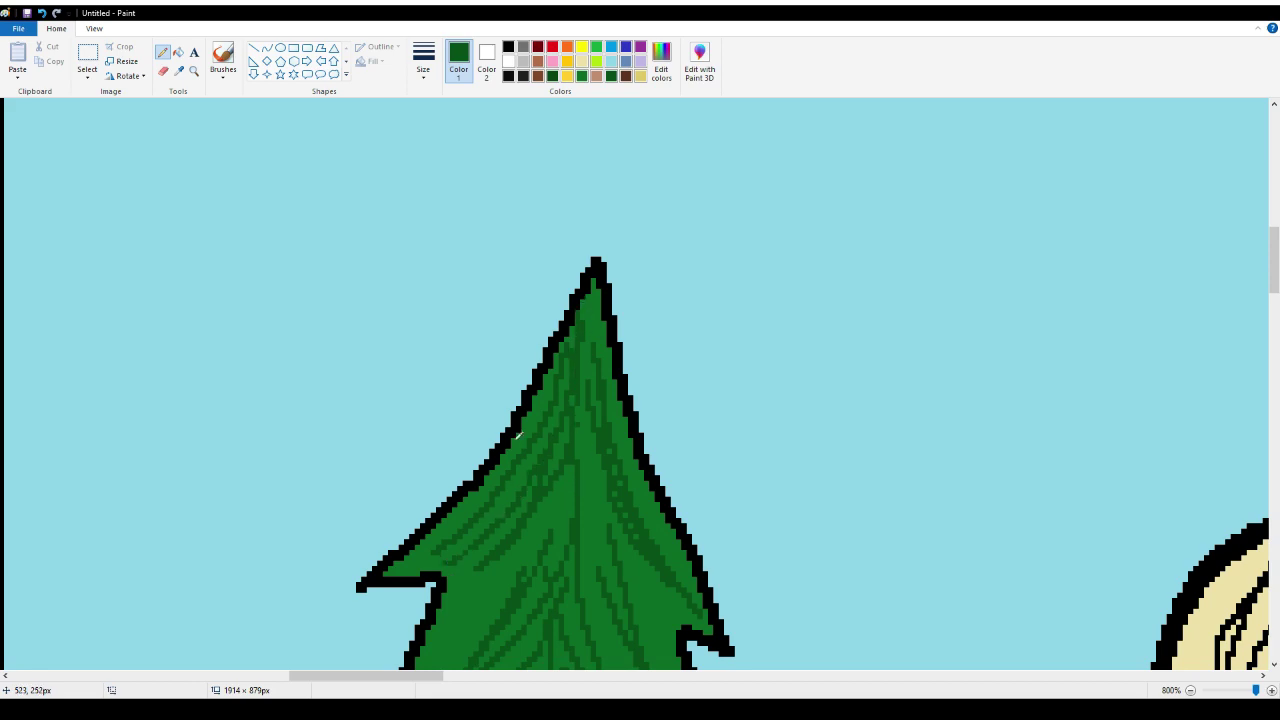
Outline a small oval vegetable with a pointed leafy top in black on the grass just below and right of the pine tree
left_click(180, 71)
left_click(192, 71)
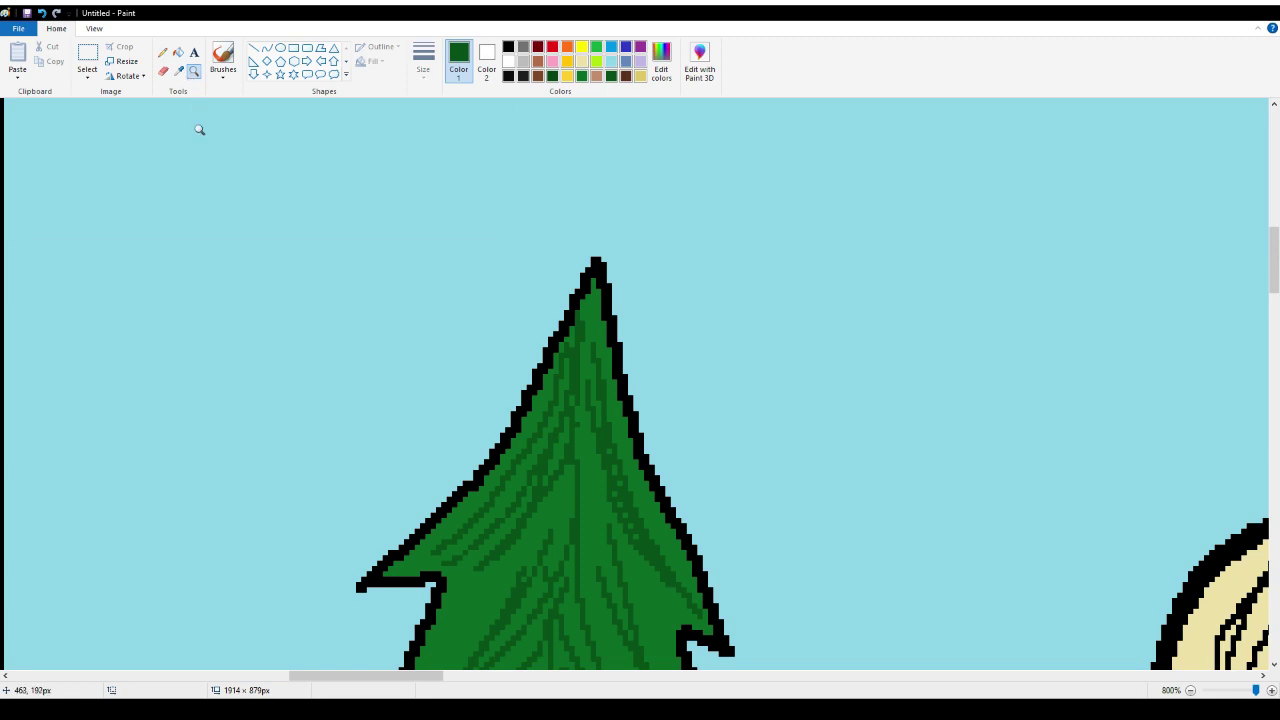
right_click(231, 386)
left_click(226, 400)
left_click(223, 416)
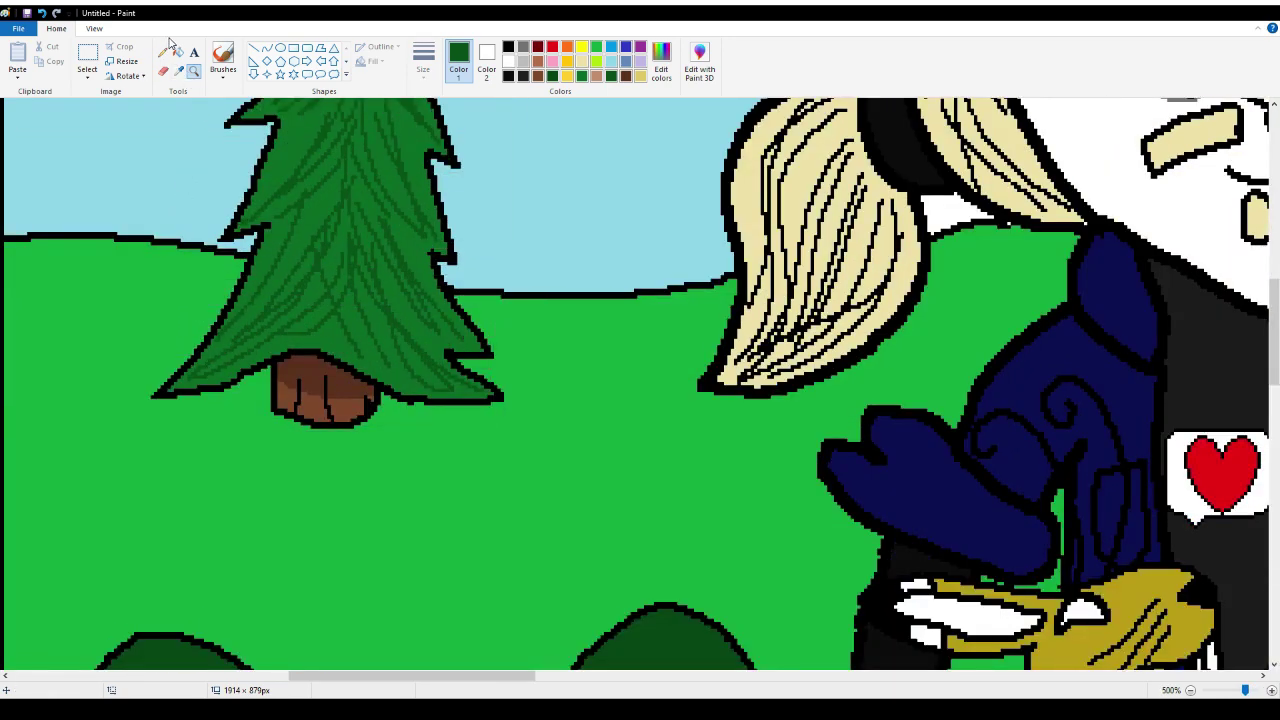
left_click(414, 486)
left_click(291, 271)
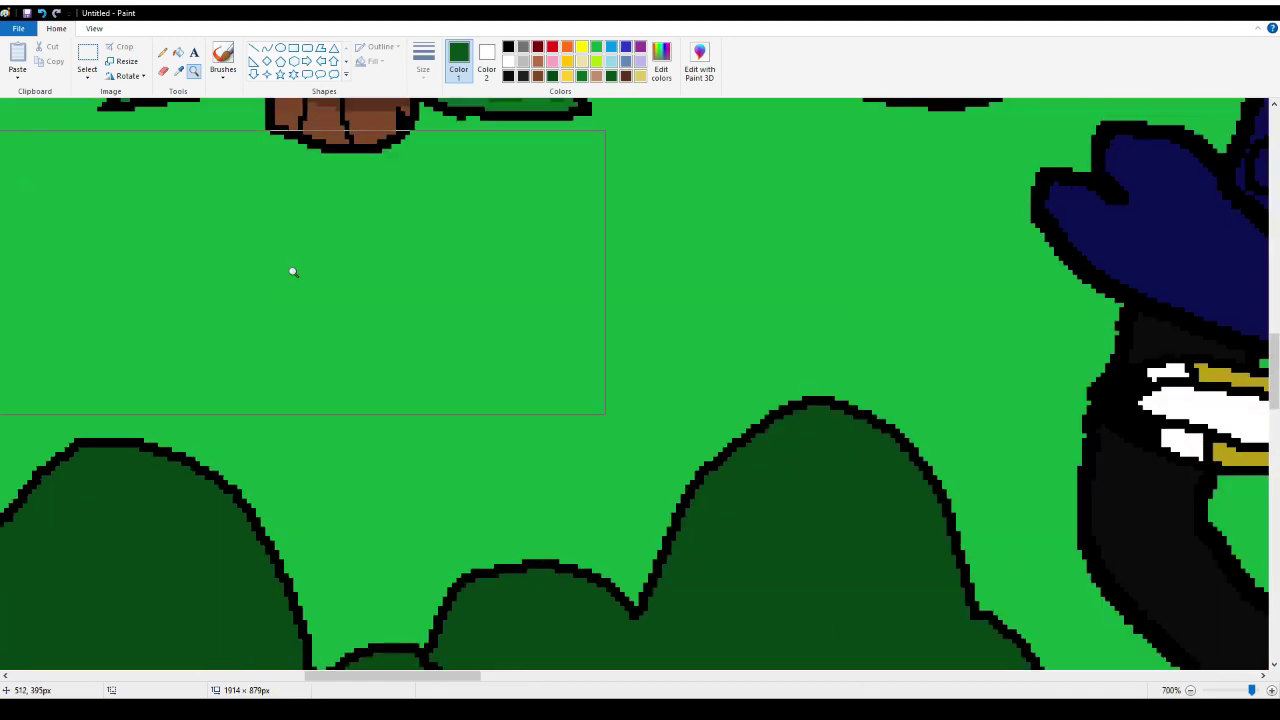
left_click(451, 246)
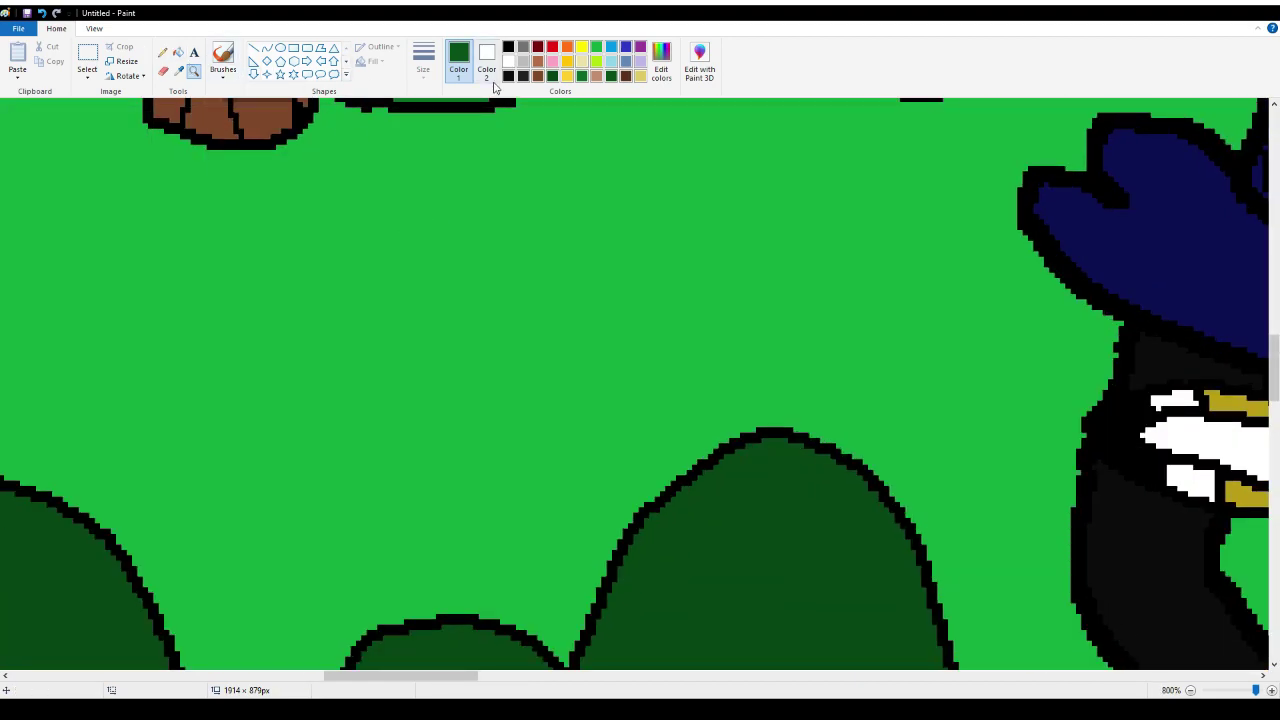
left_click(508, 47)
left_click(160, 52)
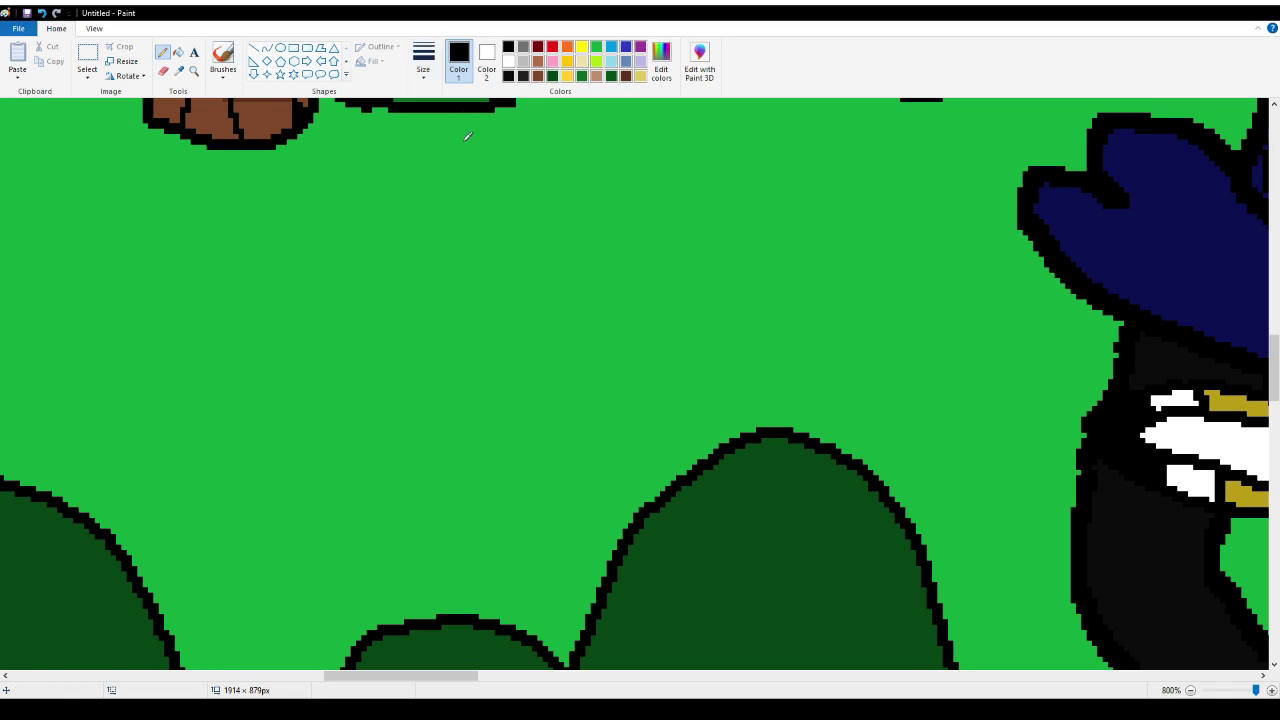
mouse_move(497, 233)
left_mouse_down()
mouse_move(512, 194)
mouse_move(564, 198)
mouse_move(562, 234)
mouse_move(518, 246)
mouse_move(494, 226)
left_mouse_up()
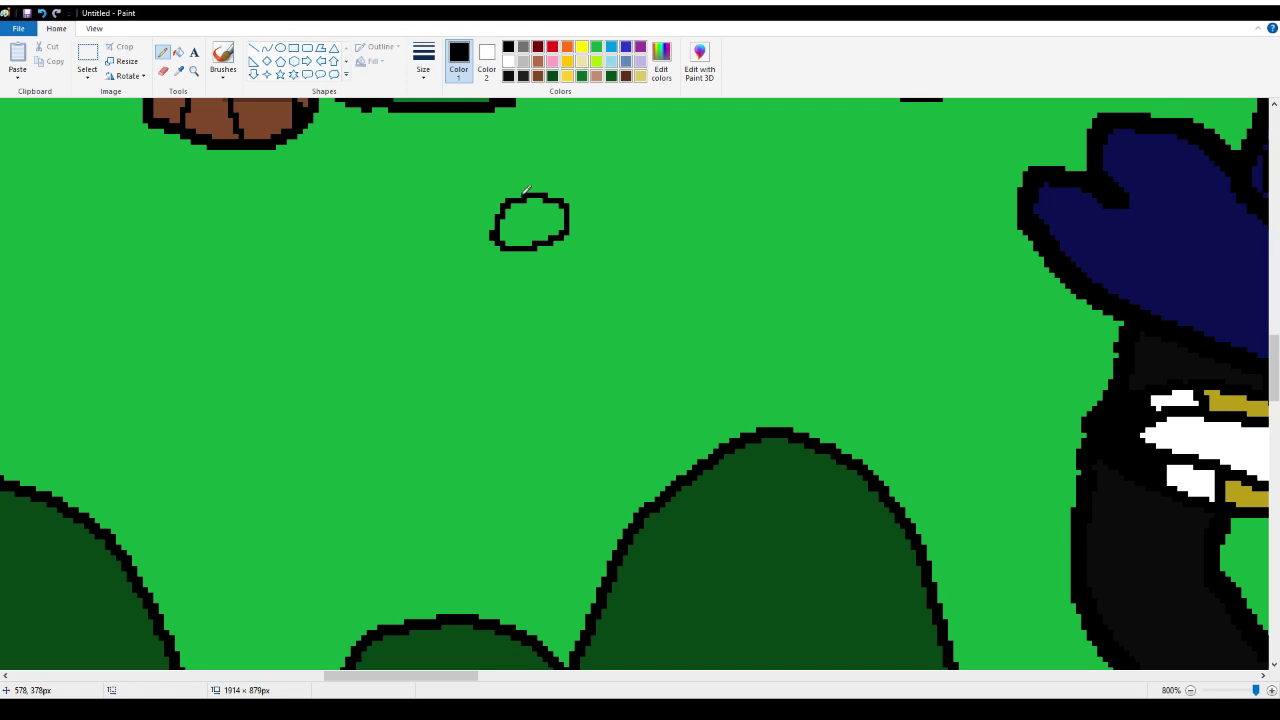
mouse_move(527, 192)
left_mouse_down()
mouse_move(533, 118)
mouse_move(560, 160)
mouse_move(590, 128)
mouse_move(612, 126)
mouse_move(594, 158)
mouse_move(617, 184)
mouse_move(557, 187)
left_mouse_up()
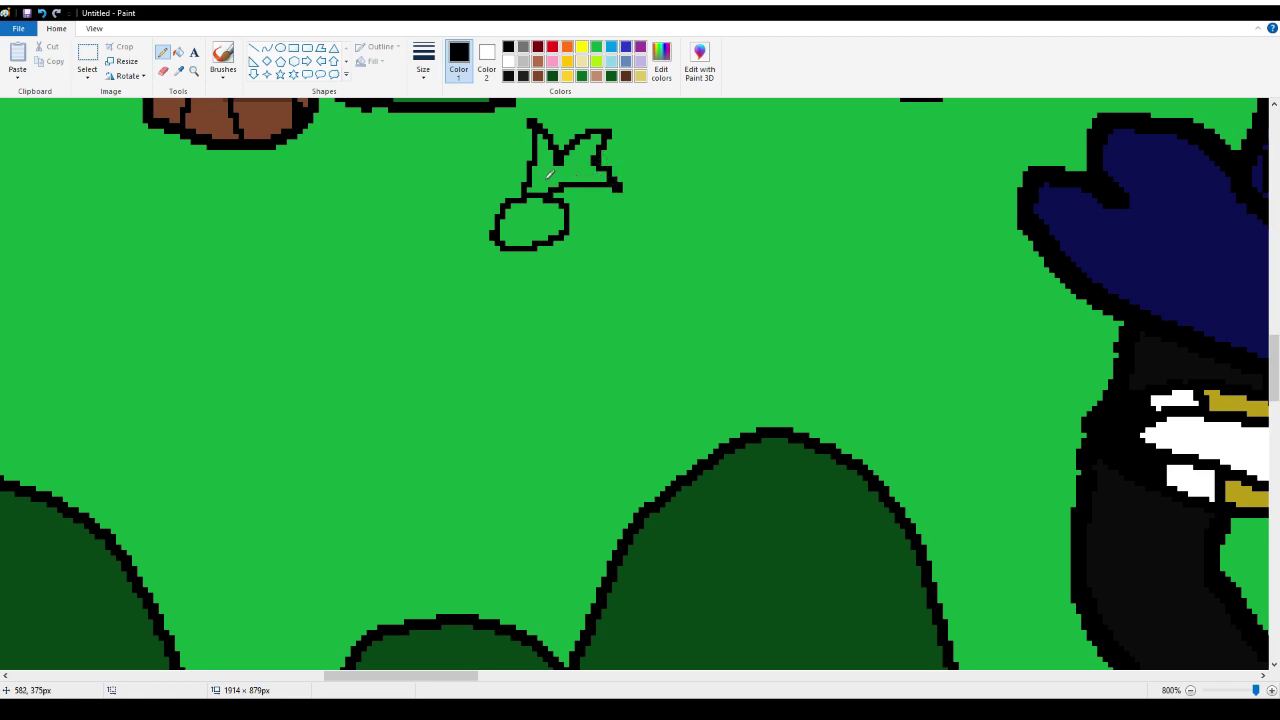
Fill the vegetable's leafy top with dark green and its oval body with dark gold
left_click(613, 76)
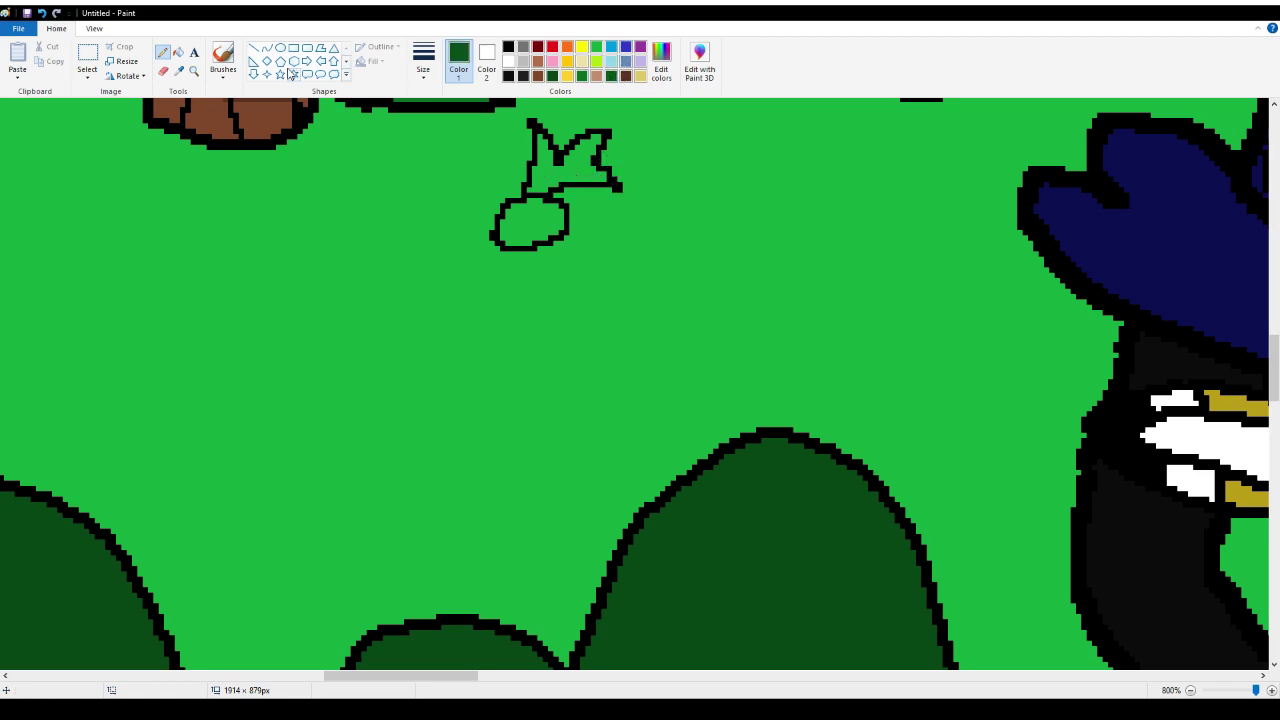
left_click(180, 54)
left_click(546, 178)
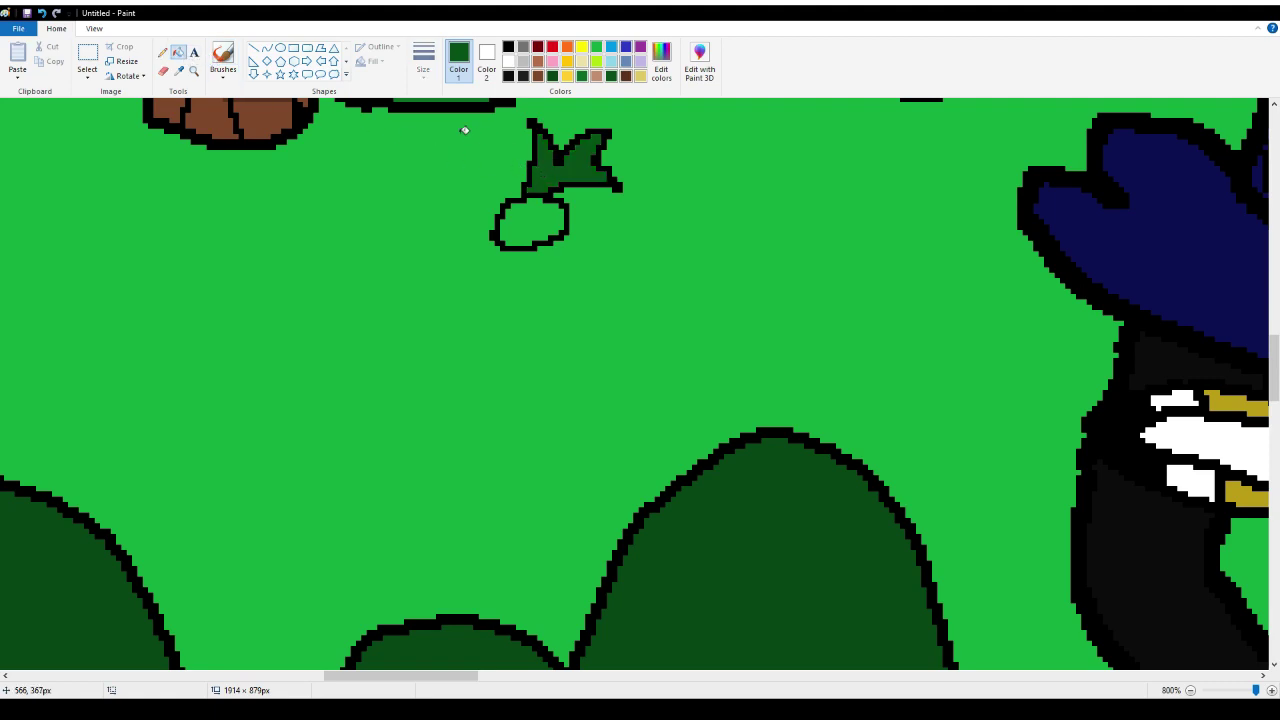
left_click(569, 62)
left_click(530, 204)
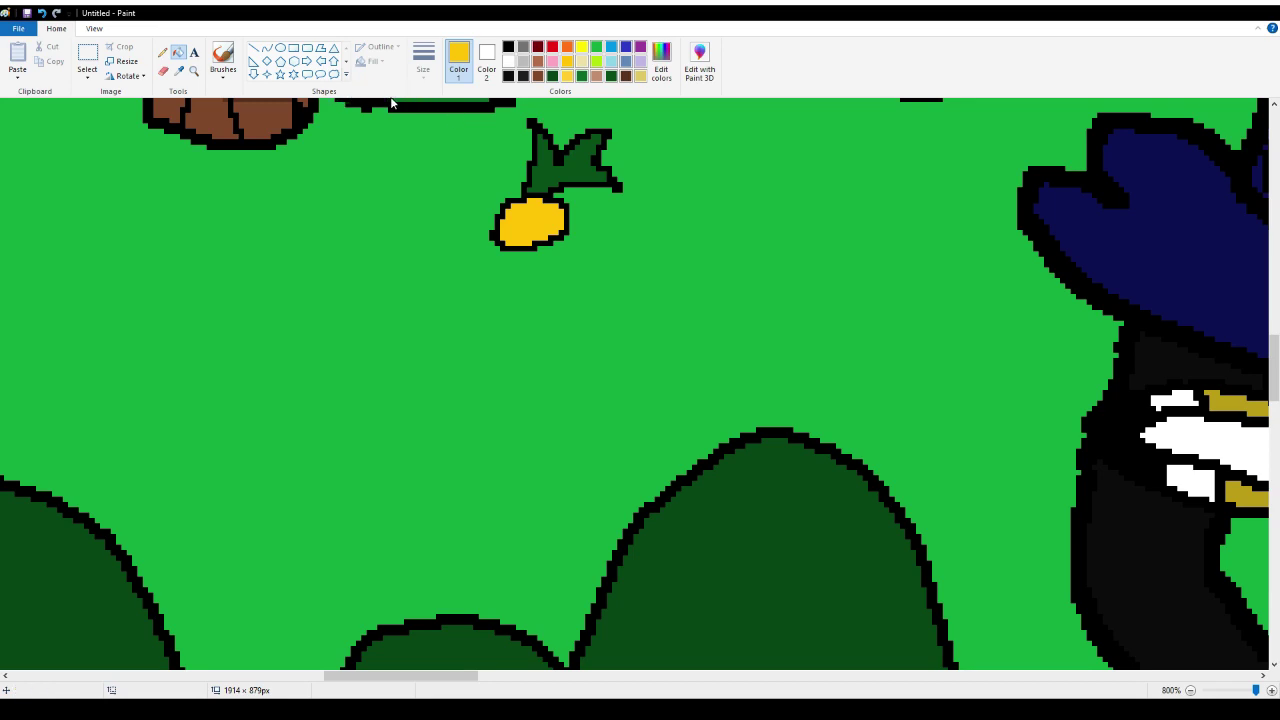
left_click(661, 62)
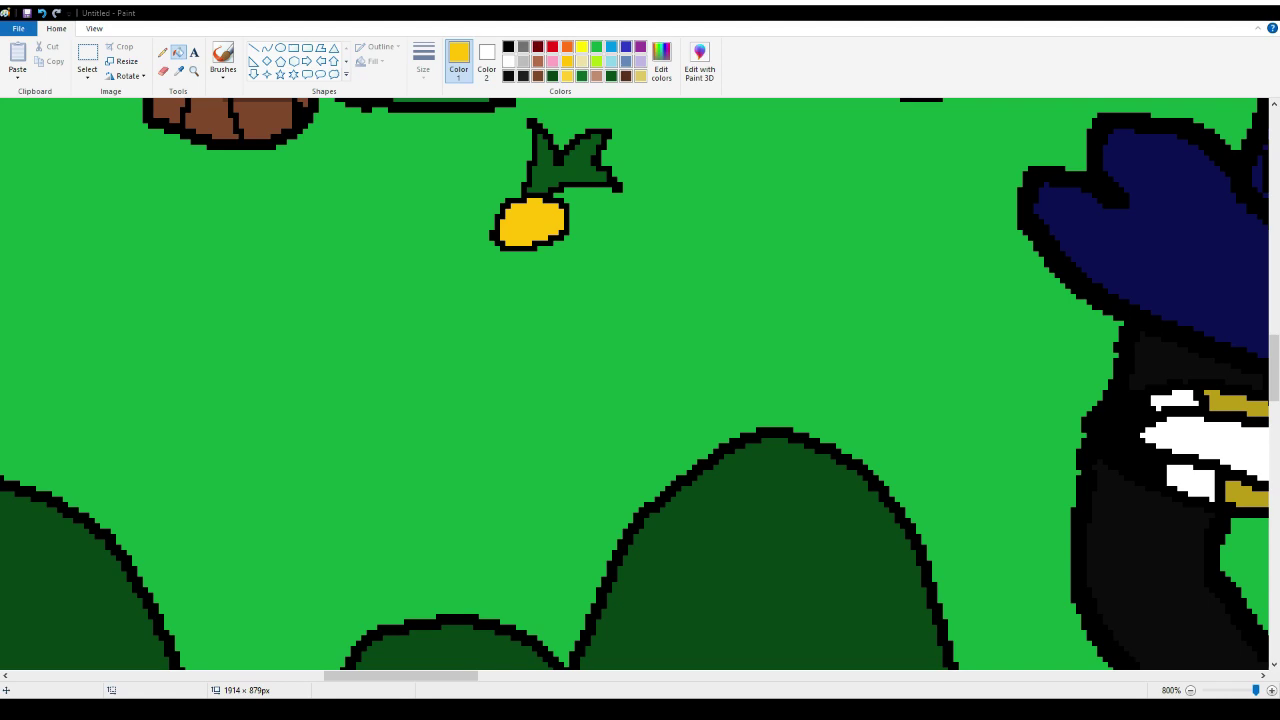
left_click(527, 216)
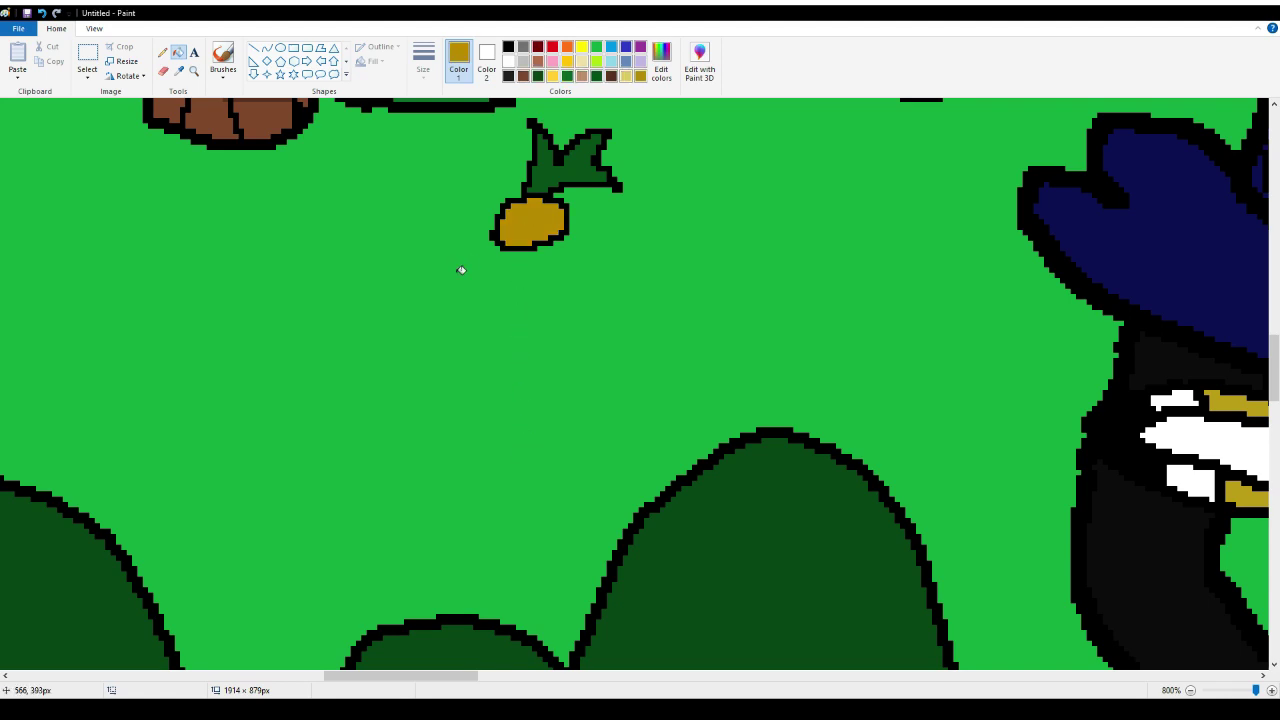
Thicken the black outline along the underside of the gold vegetable
left_click(162, 52)
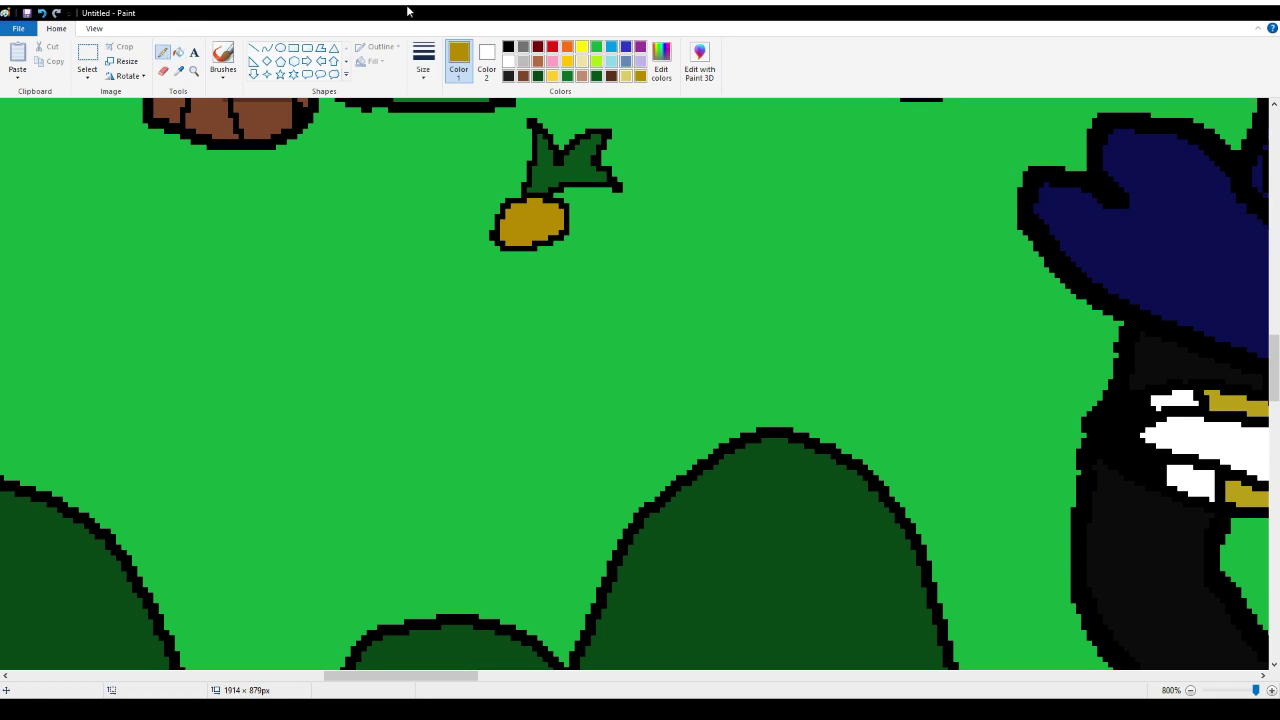
left_click(508, 46)
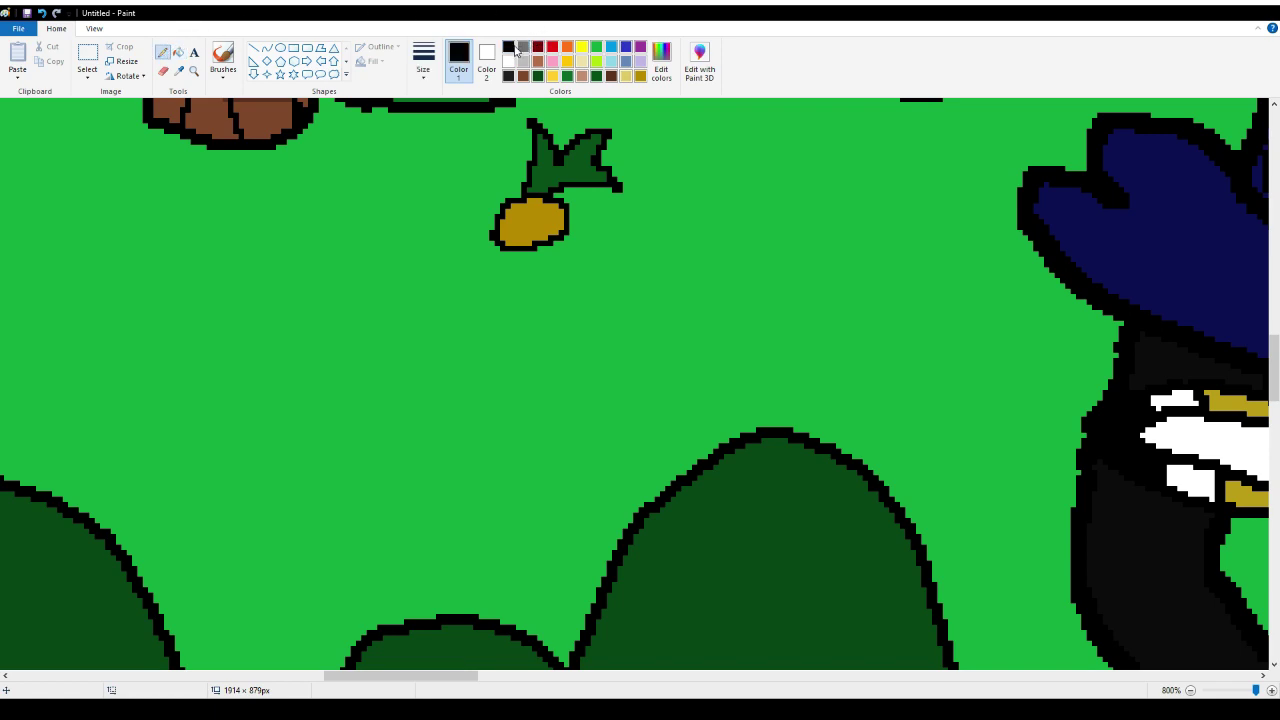
left_click(491, 236)
left_click_drag(488, 238, 512, 257)
mouse_move(549, 243)
left_mouse_down()
mouse_move(575, 227)
mouse_move(543, 247)
mouse_move(507, 246)
left_mouse_up()
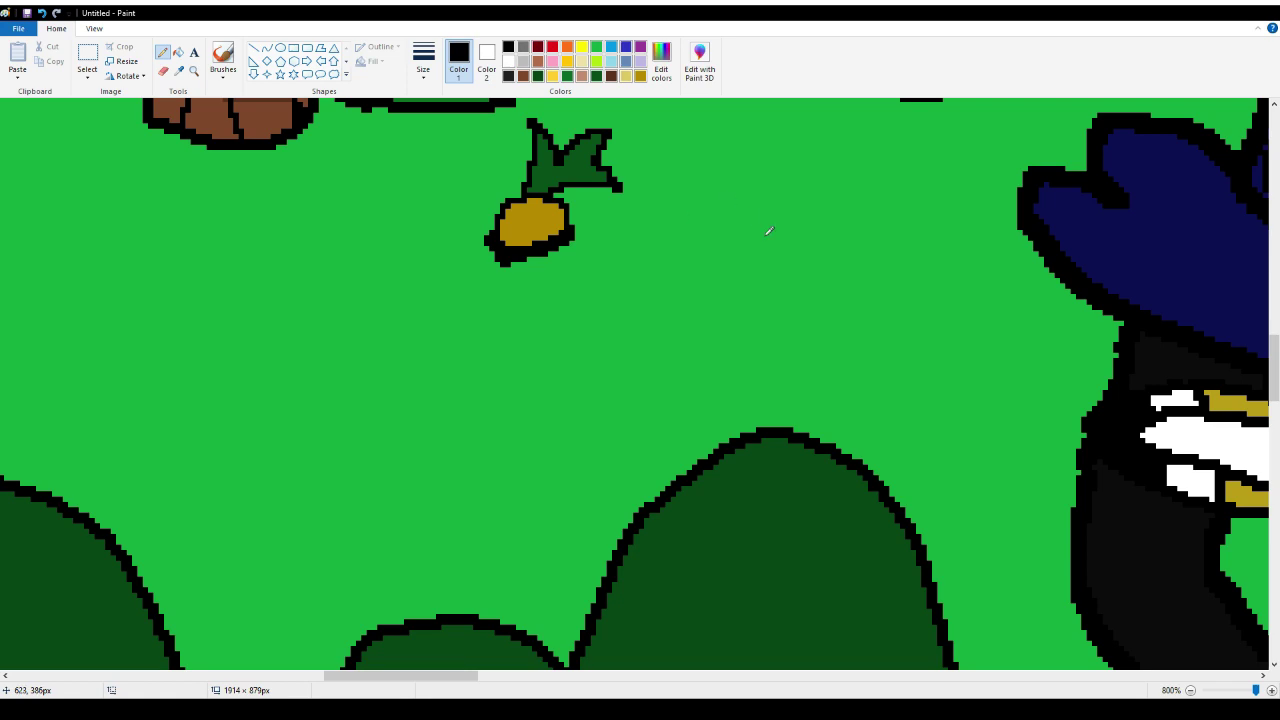
Draw a solid black oval hole on the grass between the pine tree and the blonde hair, and round out its right end
scroll(769, 231, "up", 3)
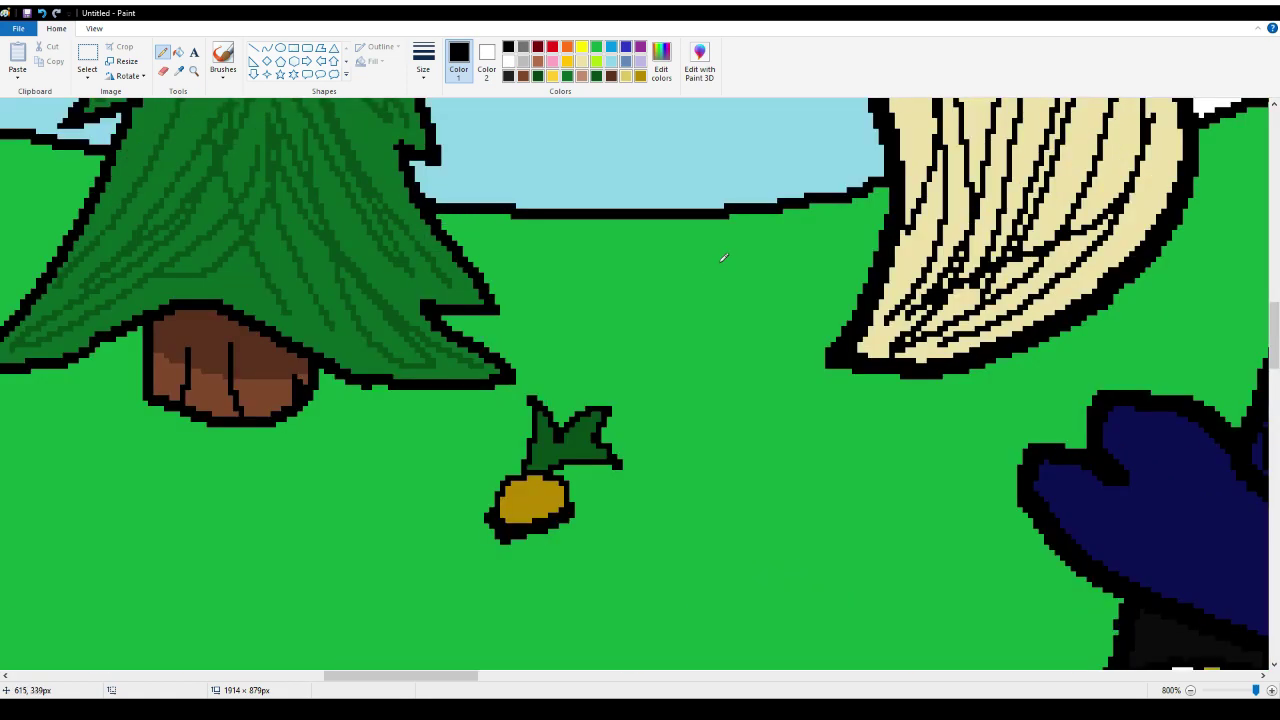
mouse_move(717, 263)
left_mouse_down()
mouse_move(674, 281)
mouse_move(662, 307)
mouse_move(747, 316)
mouse_move(774, 288)
mouse_move(760, 263)
mouse_move(722, 257)
left_mouse_up()
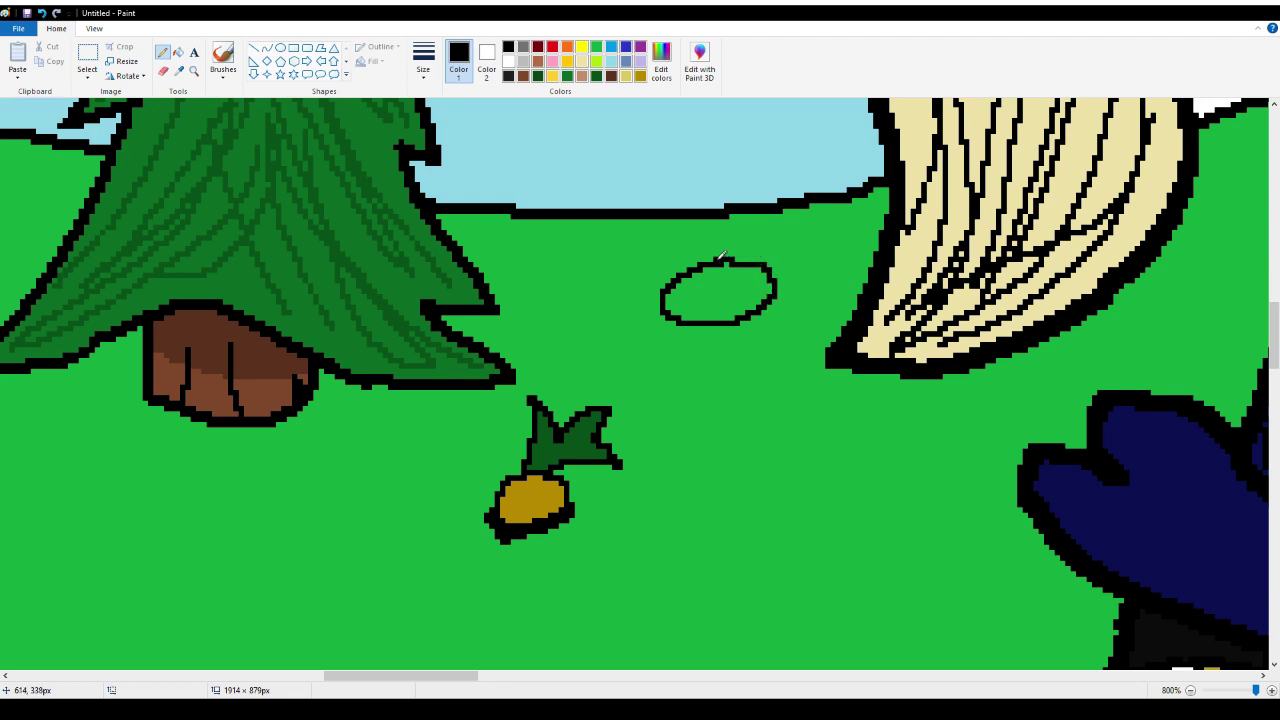
left_click(178, 52)
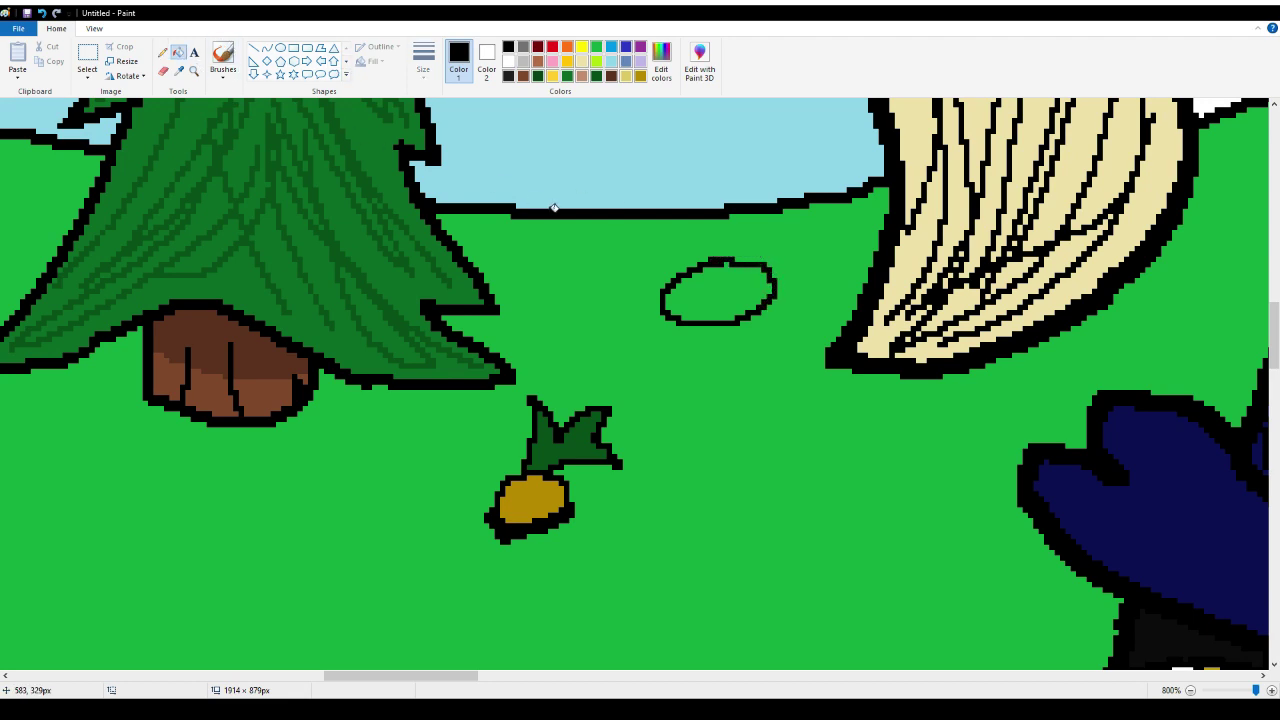
left_click(725, 304)
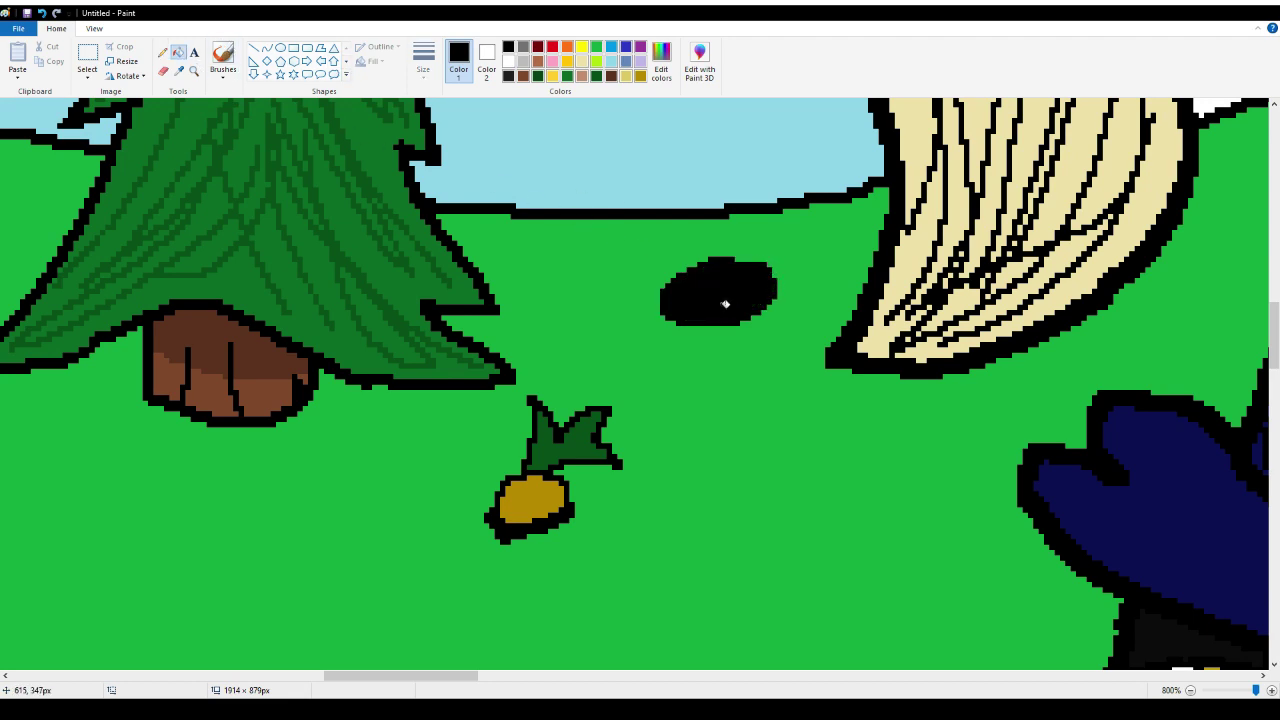
left_click(162, 52)
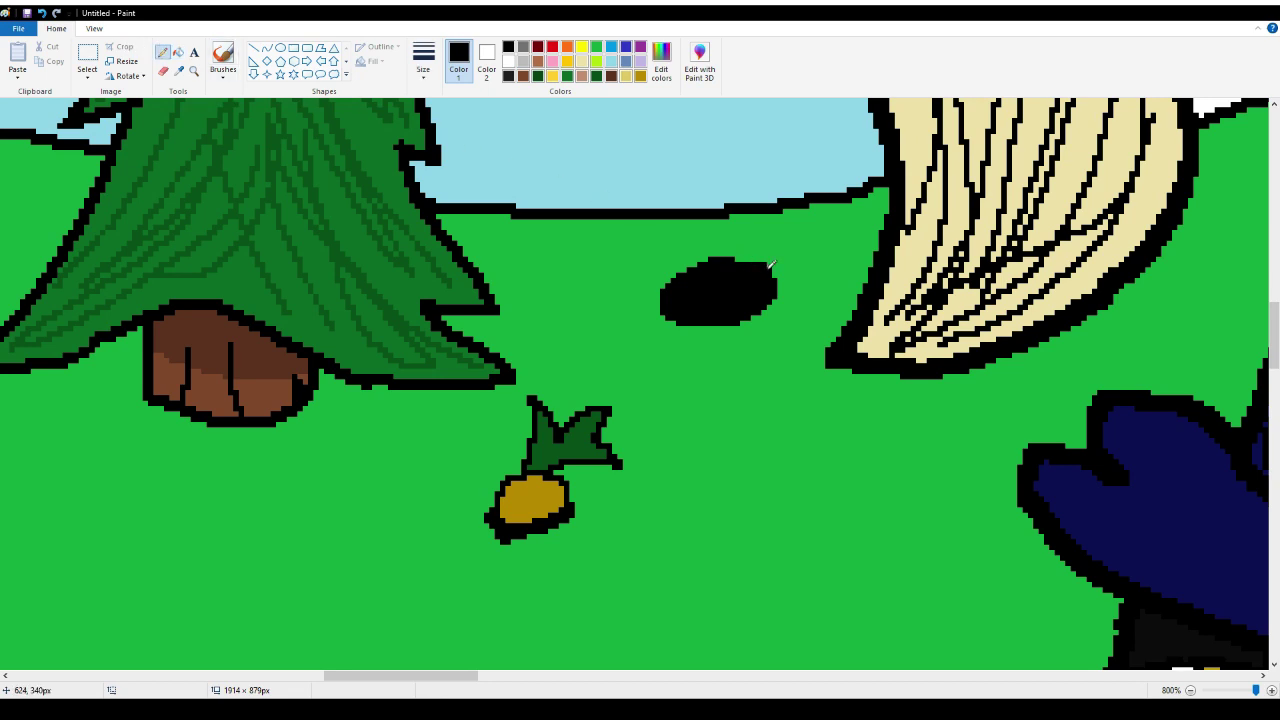
mouse_move(731, 256)
left_mouse_down()
mouse_move(770, 257)
mouse_move(783, 279)
mouse_move(783, 297)
mouse_move(750, 314)
mouse_move(777, 297)
left_mouse_up()
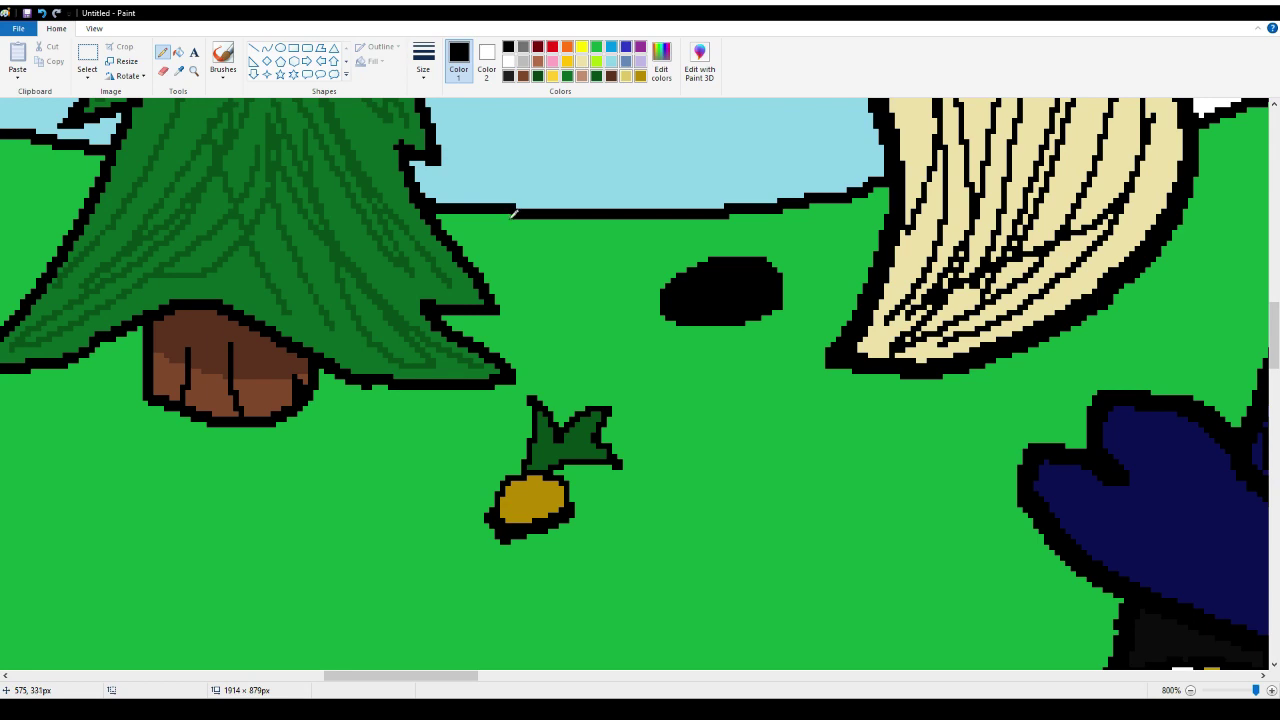
Outline a small rabbit in black on the hilltop left of the tan stalks, with its tail, back, ear, head and chest
scroll(598, 414, "down", 3)
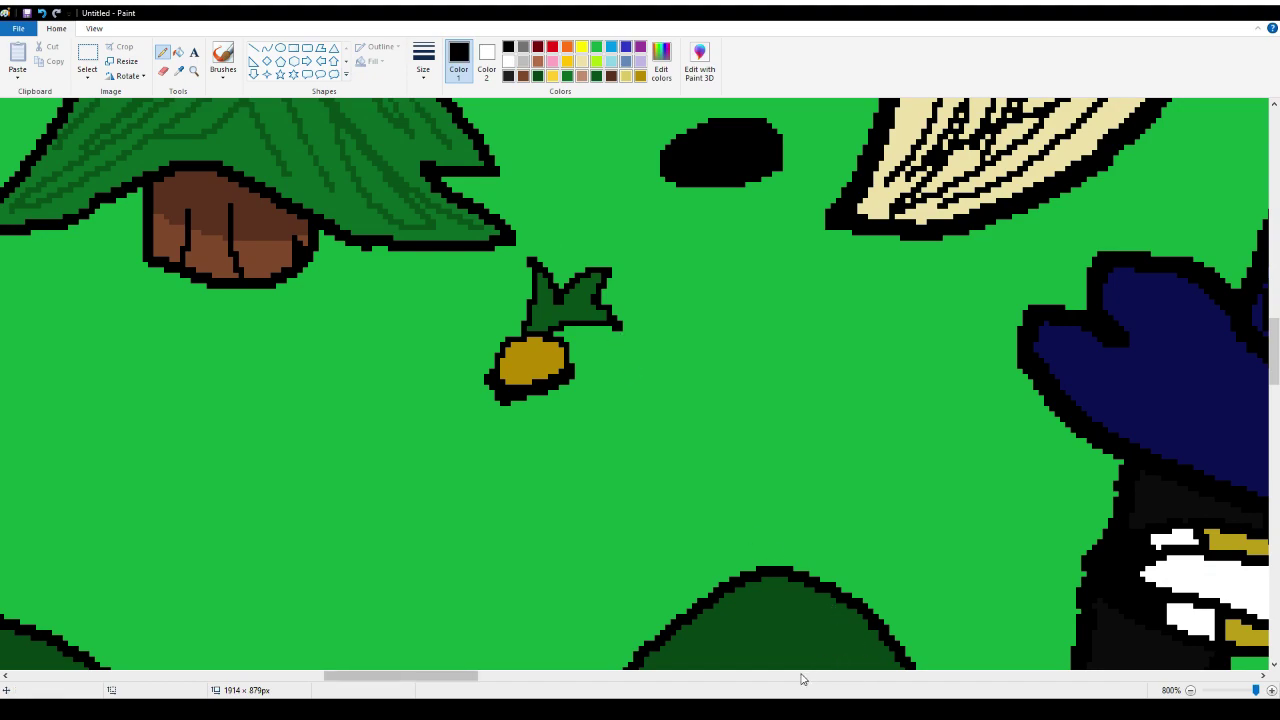
left_click_drag(461, 688, 669, 652)
scroll(716, 576, "up", 5)
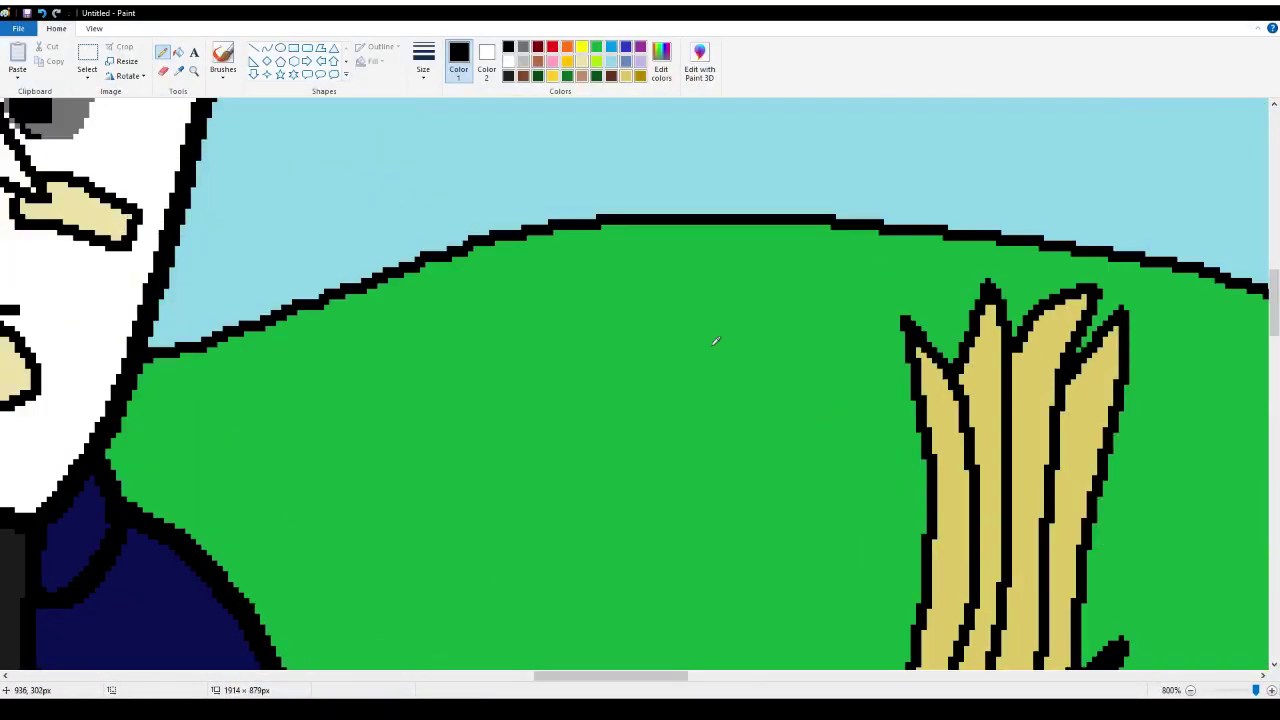
scroll(655, 347, "up", 3)
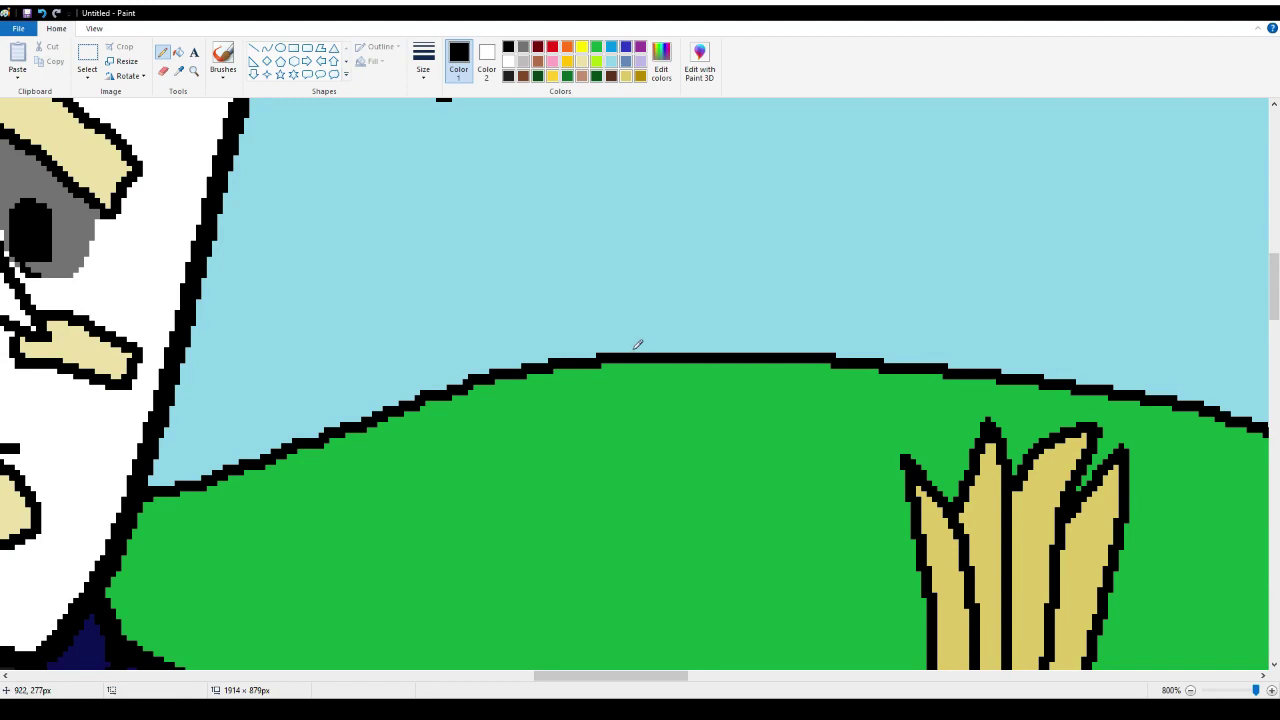
mouse_move(633, 350)
left_mouse_down()
mouse_move(620, 305)
mouse_move(633, 306)
mouse_move(660, 347)
left_mouse_up()
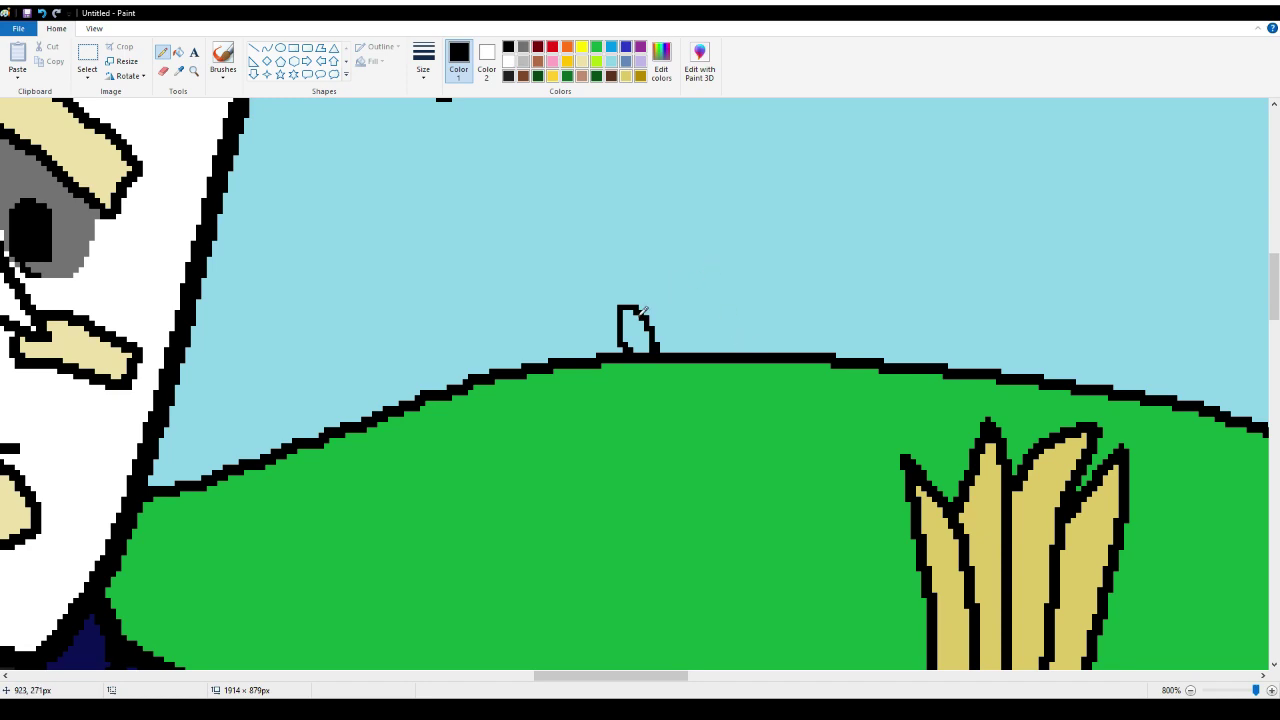
mouse_move(641, 308)
left_mouse_down()
mouse_move(658, 272)
mouse_move(719, 225)
left_mouse_up()
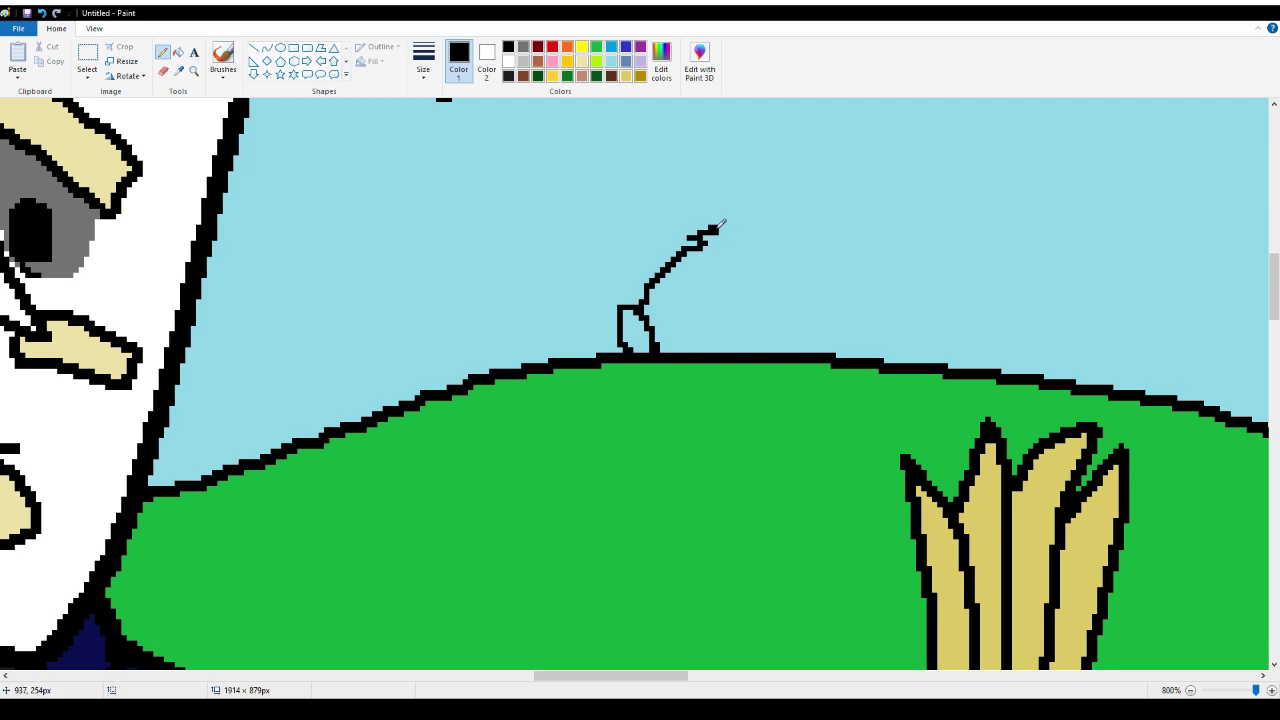
mouse_move(719, 225)
left_mouse_down()
mouse_move(667, 160)
mouse_move(723, 187)
mouse_move(776, 258)
mouse_move(771, 290)
mouse_move(744, 266)
mouse_move(758, 350)
left_mouse_up()
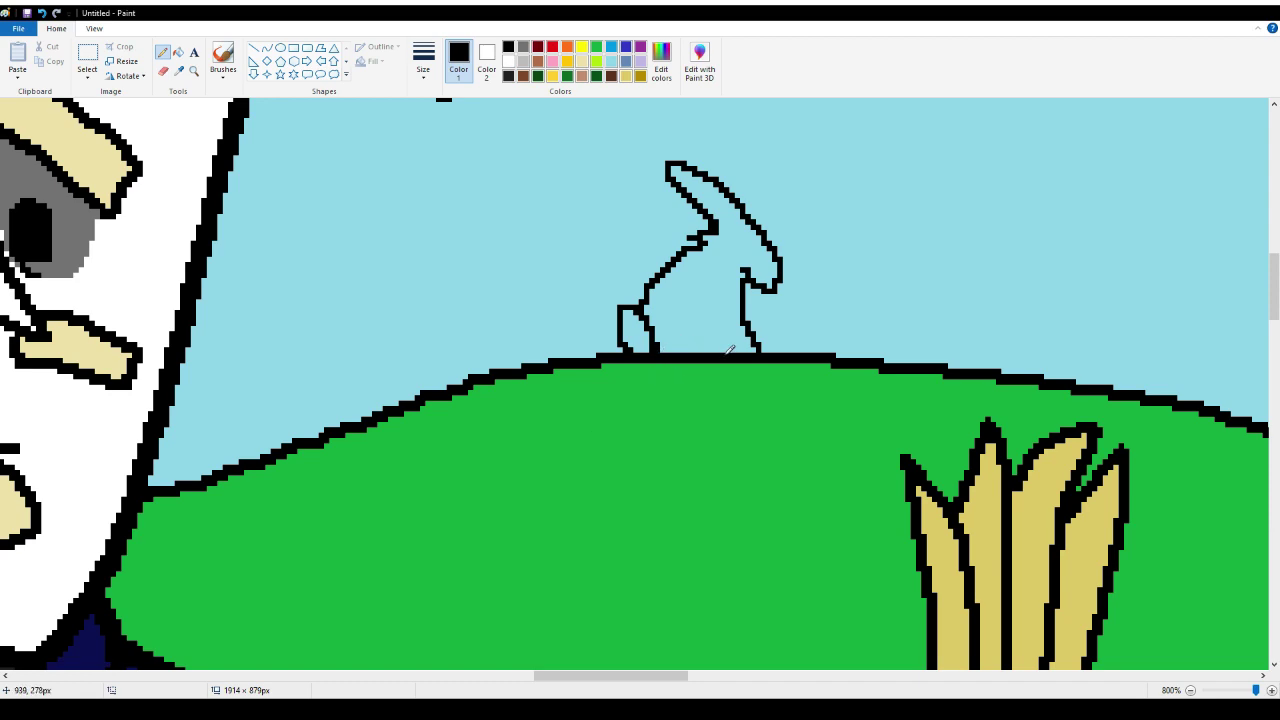
Draw the rabbit's hind leg, second ear and the whiskers on the near side of its snout in black
mouse_move(726, 348)
left_mouse_down()
mouse_move(705, 330)
mouse_move(683, 345)
mouse_move(718, 310)
mouse_move(716, 294)
left_mouse_up()
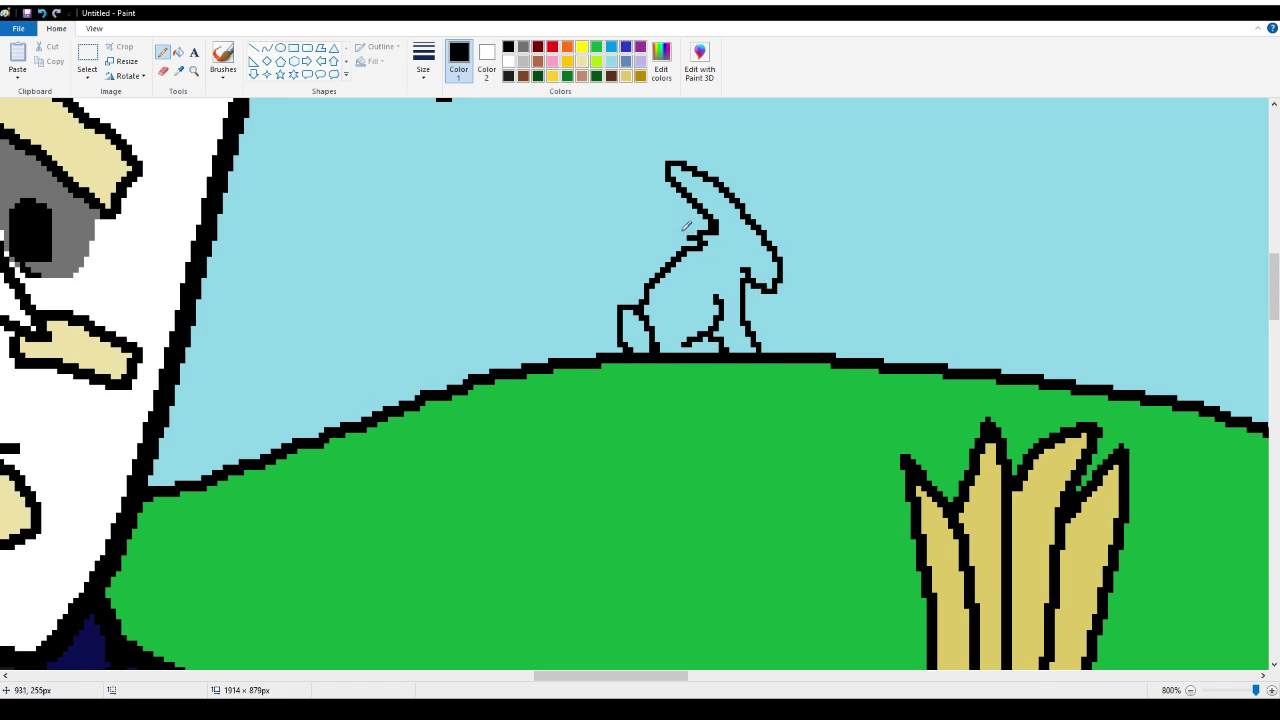
mouse_move(673, 180)
left_mouse_down()
mouse_move(652, 196)
mouse_move(708, 222)
left_mouse_up()
mouse_move(776, 266)
left_mouse_down()
mouse_move(802, 320)
mouse_move(776, 316)
mouse_move(775, 328)
left_mouse_up()
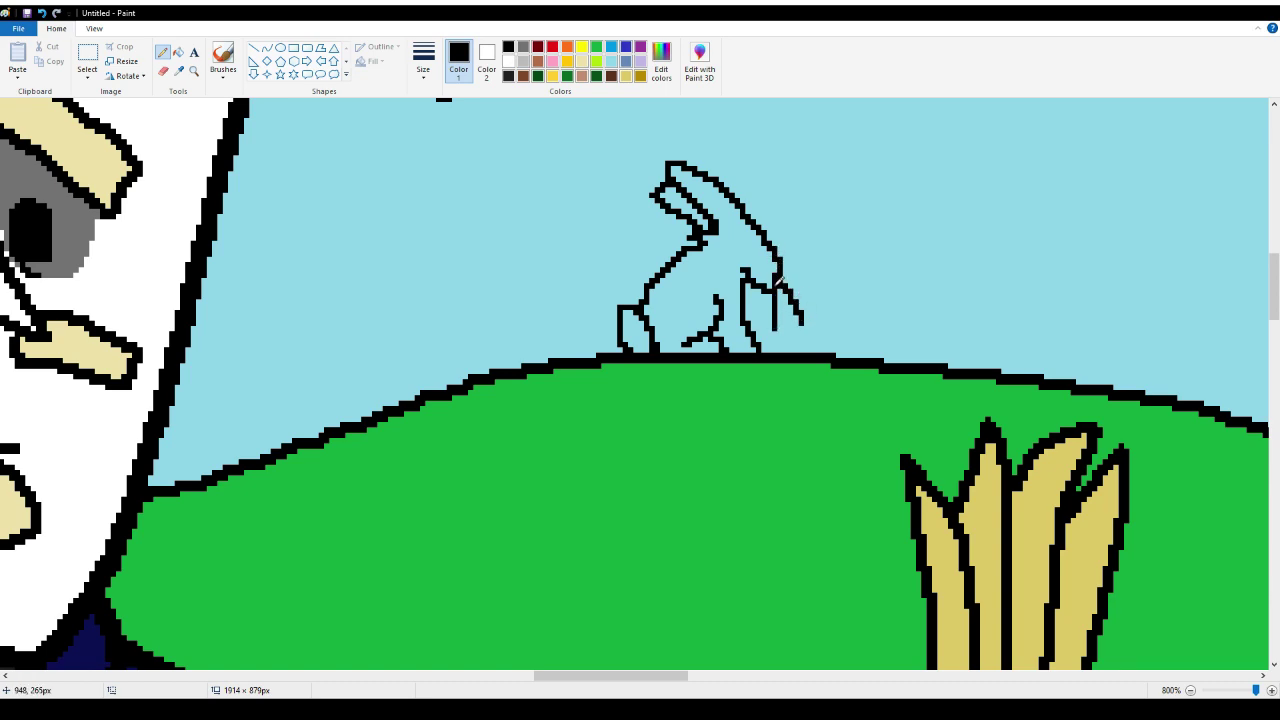
mouse_move(778, 266)
left_mouse_down()
mouse_move(812, 268)
mouse_move(830, 290)
left_mouse_up()
Add two curled whiskers rising above the rabbit's snout, a small eye, and dividing lines across its ears
mouse_move(766, 238)
left_mouse_down()
mouse_move(822, 178)
mouse_move(812, 168)
mouse_move(798, 190)
mouse_move(773, 143)
mouse_move(762, 150)
left_mouse_up()
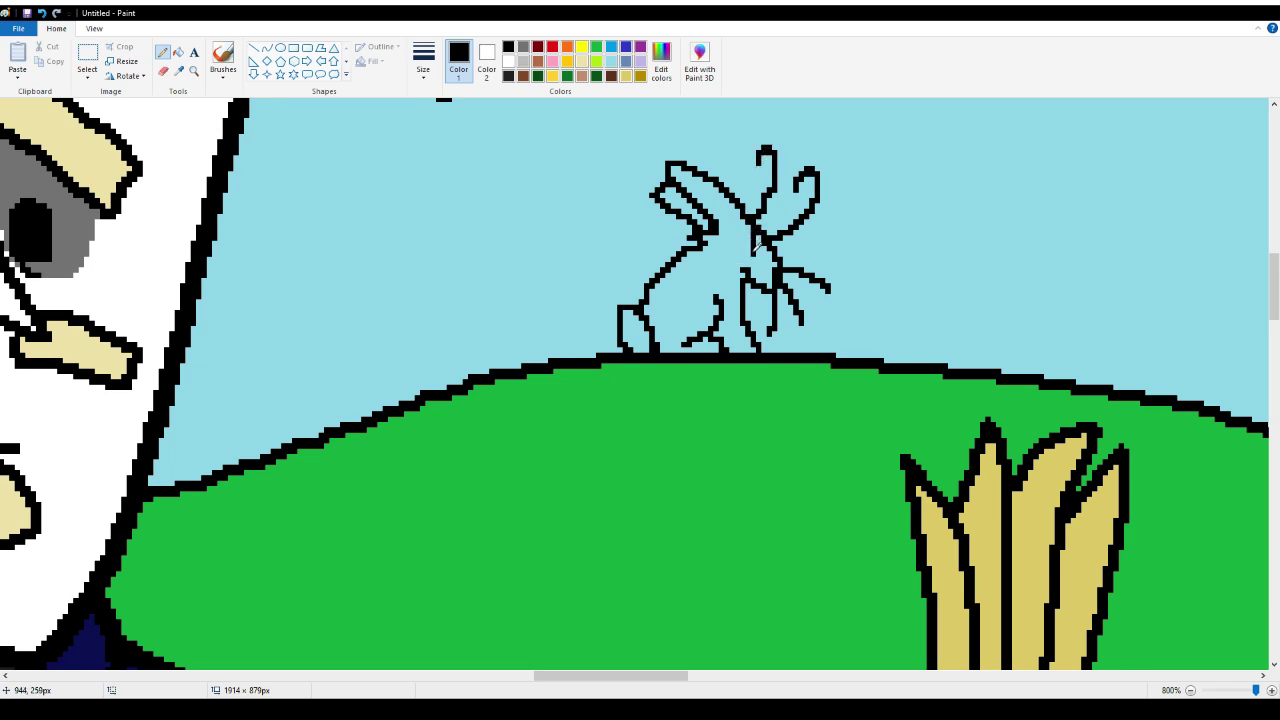
left_click_drag(754, 245, 776, 242)
mouse_move(695, 192)
left_mouse_down()
mouse_move(717, 178)
mouse_move(686, 190)
mouse_move(685, 210)
left_mouse_up()
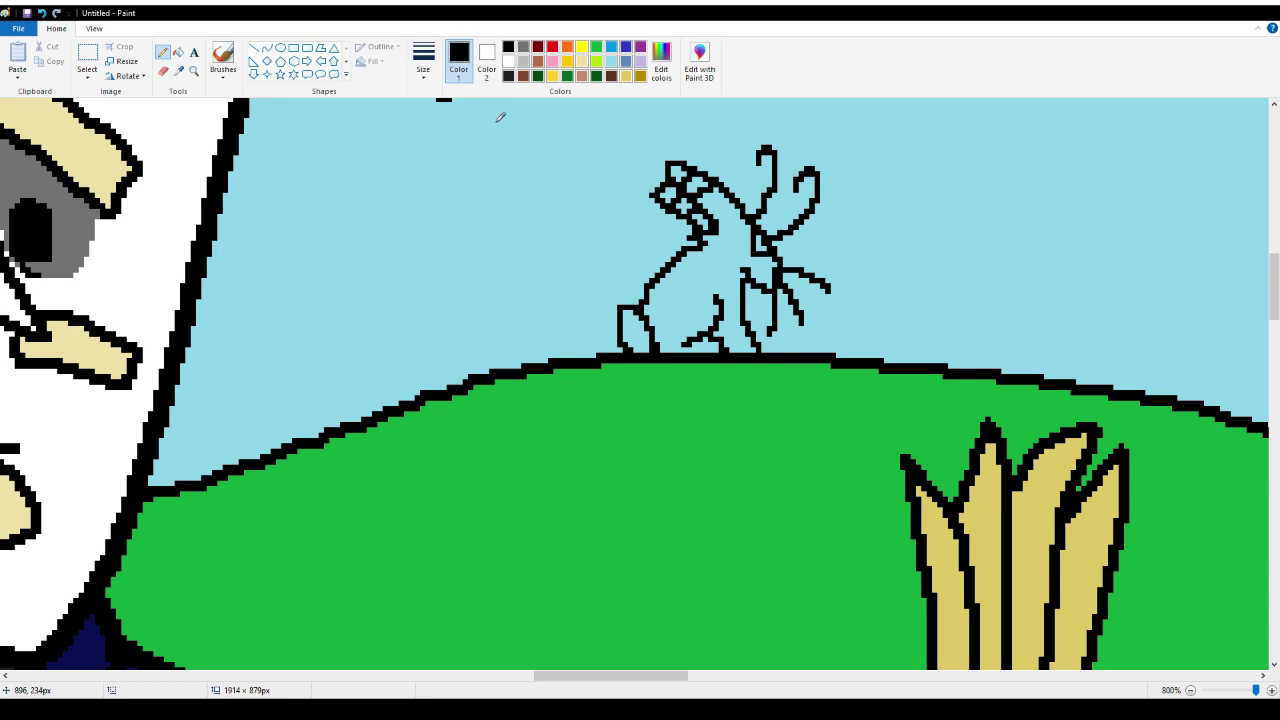
Fill the rabbit's ear tips and tail with white and the band across its ears with black
left_click(178, 52)
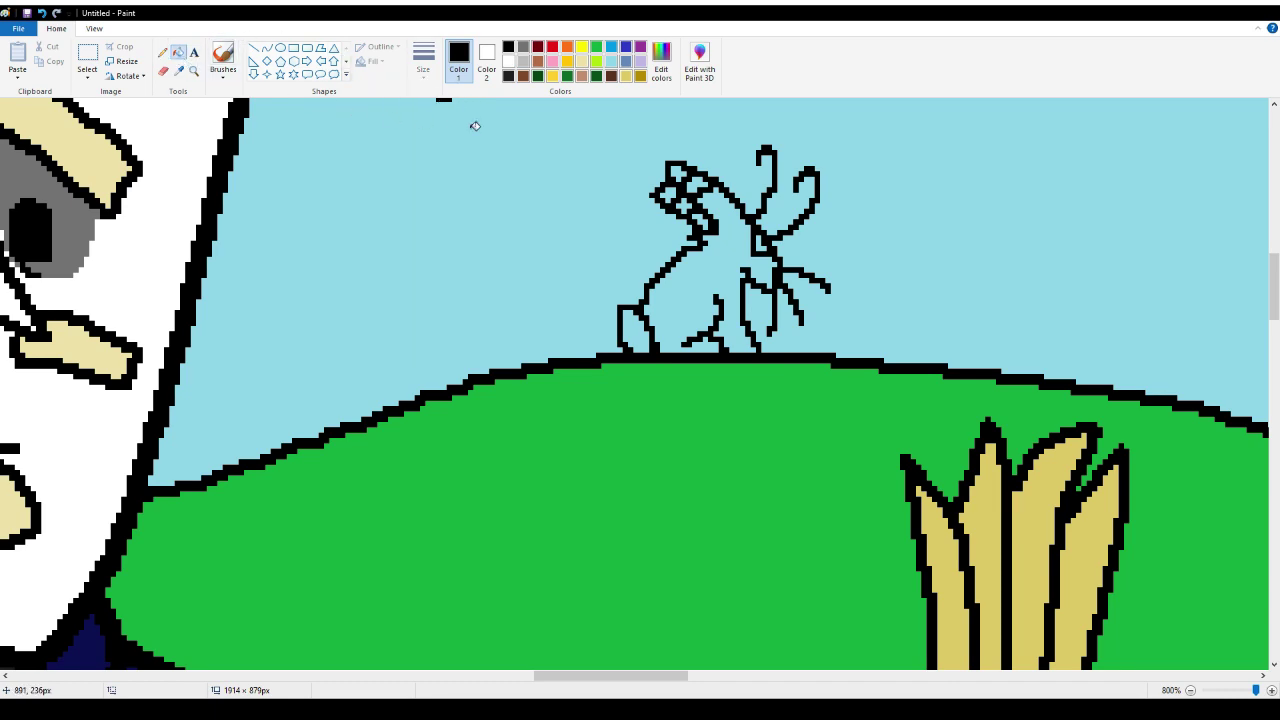
right_click(680, 172)
right_click(668, 193)
right_click(638, 328)
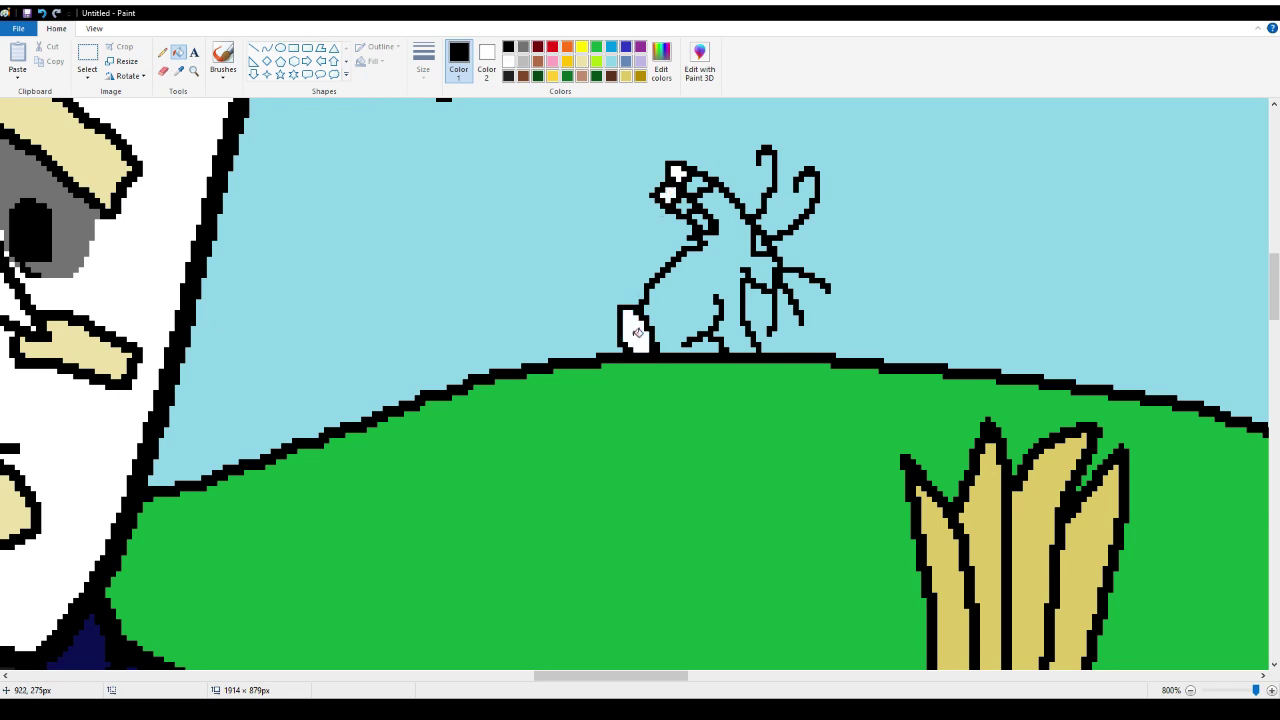
left_click(688, 195)
Fill the white gap between the blonde hair and the hill with light blue sampled from the sky
left_click_drag(620, 677, 512, 686)
scroll(520, 620, "down", 3)
scroll(523, 595, "up", 1)
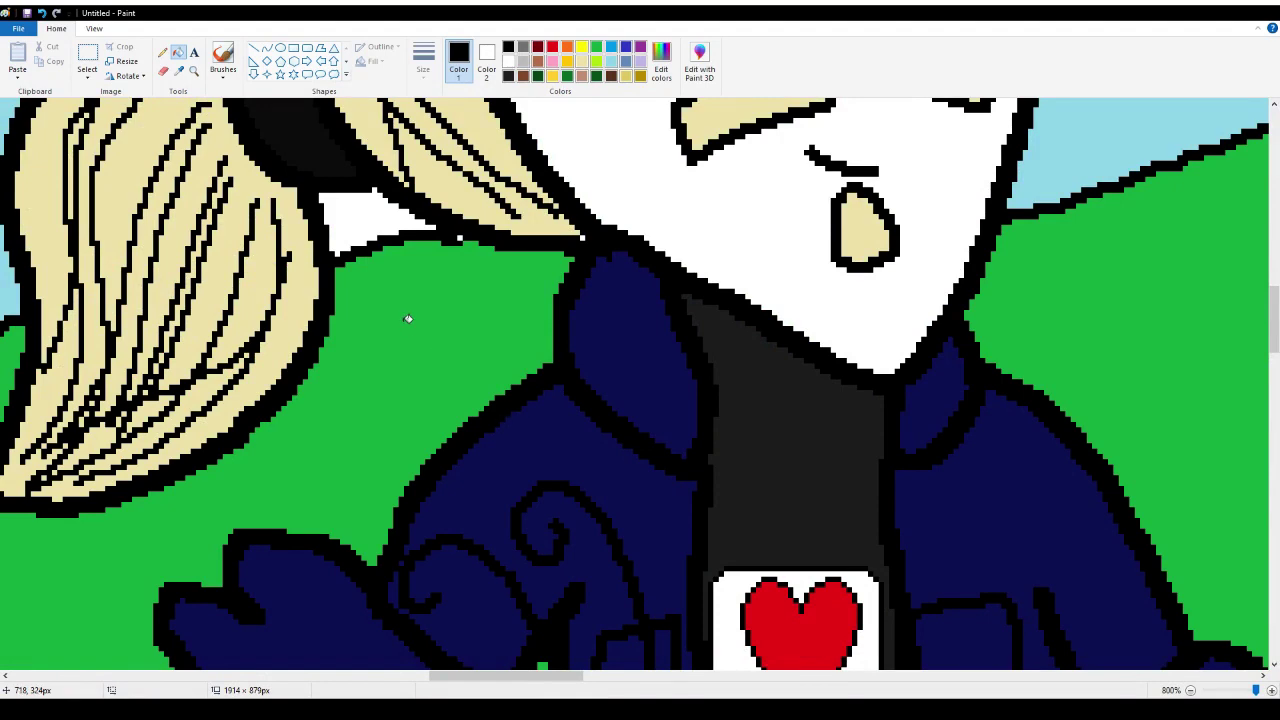
left_click(180, 70)
left_click(8, 290)
left_click(366, 218)
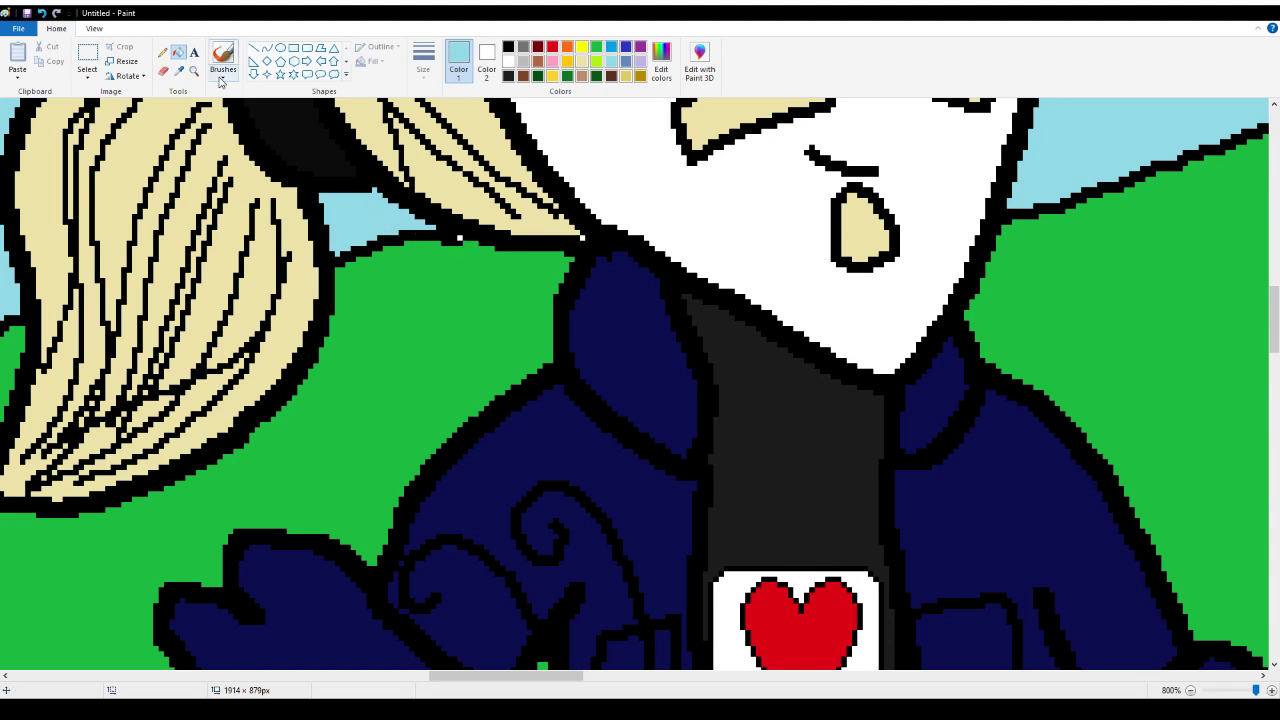
Touch up the stray white pixels along the hair's lower edge with black and the hair's sampled pale yellow
left_click(165, 53)
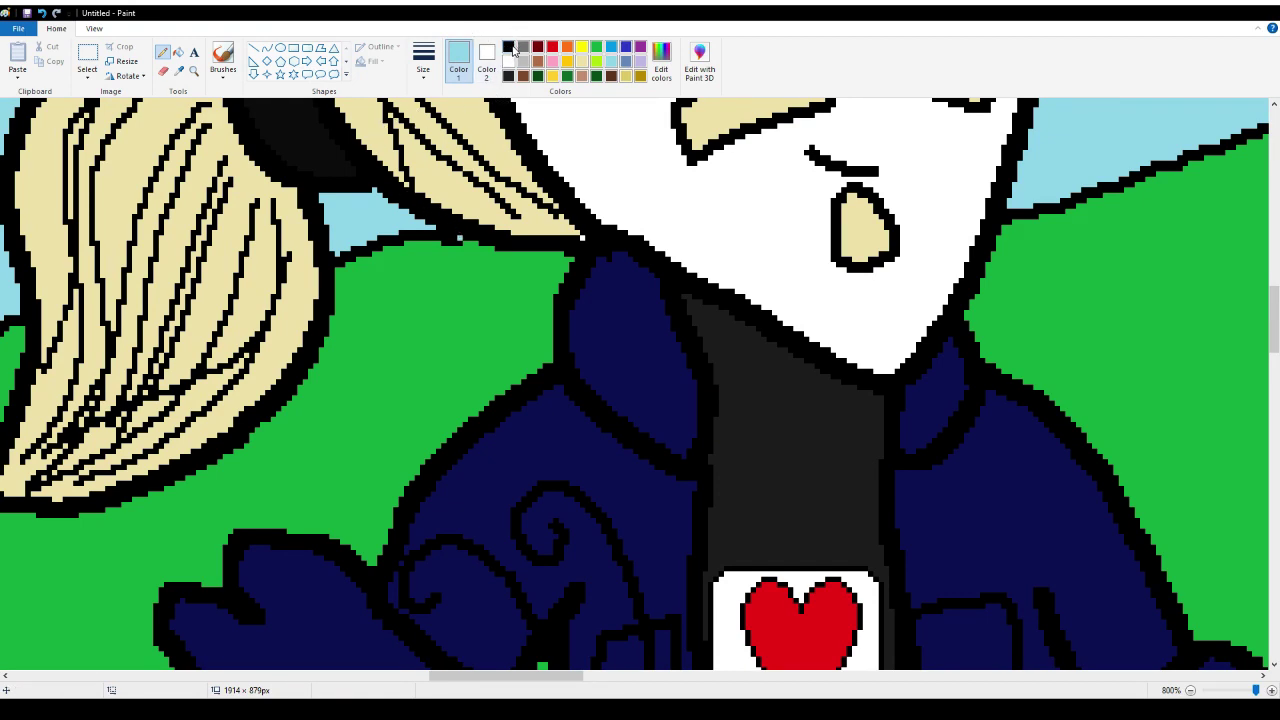
left_click(552, 46)
left_click(523, 46)
left_click(508, 46)
left_click(181, 71)
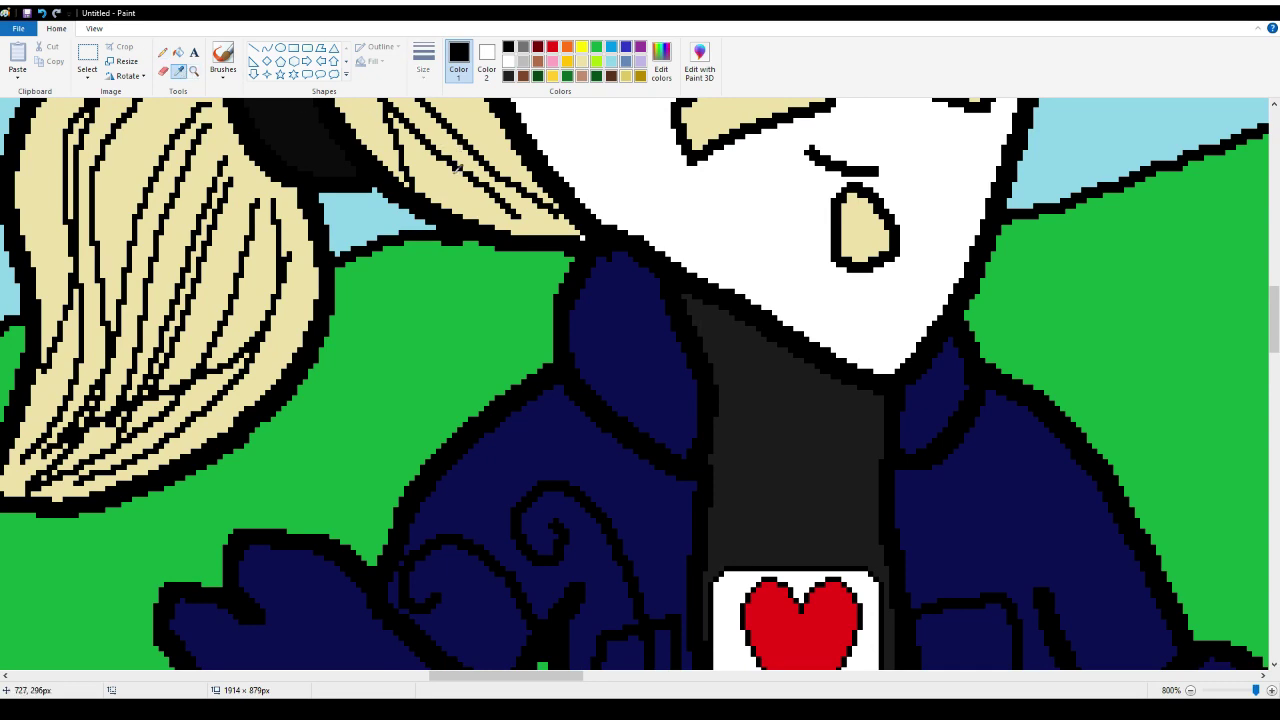
left_click(458, 172)
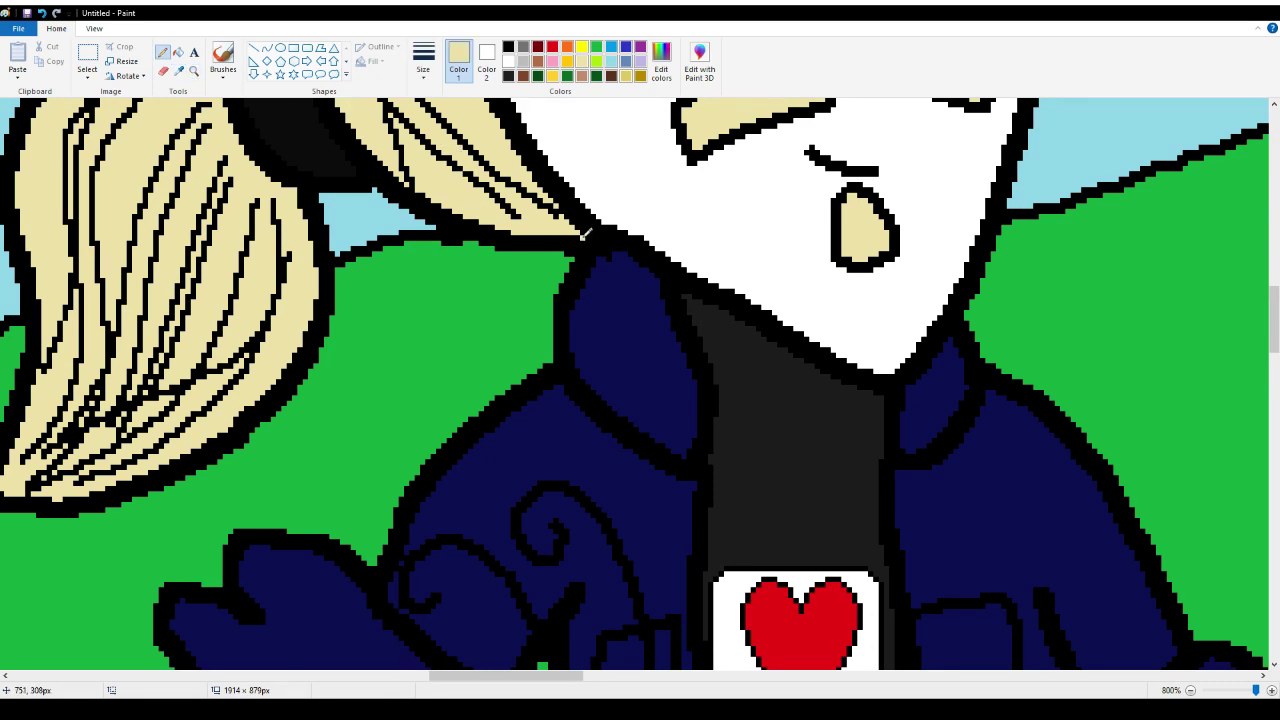
Fill the rabbit's body with dark gold sampled from the large animal's face, and its eye with white
scroll(588, 232, "down", 5)
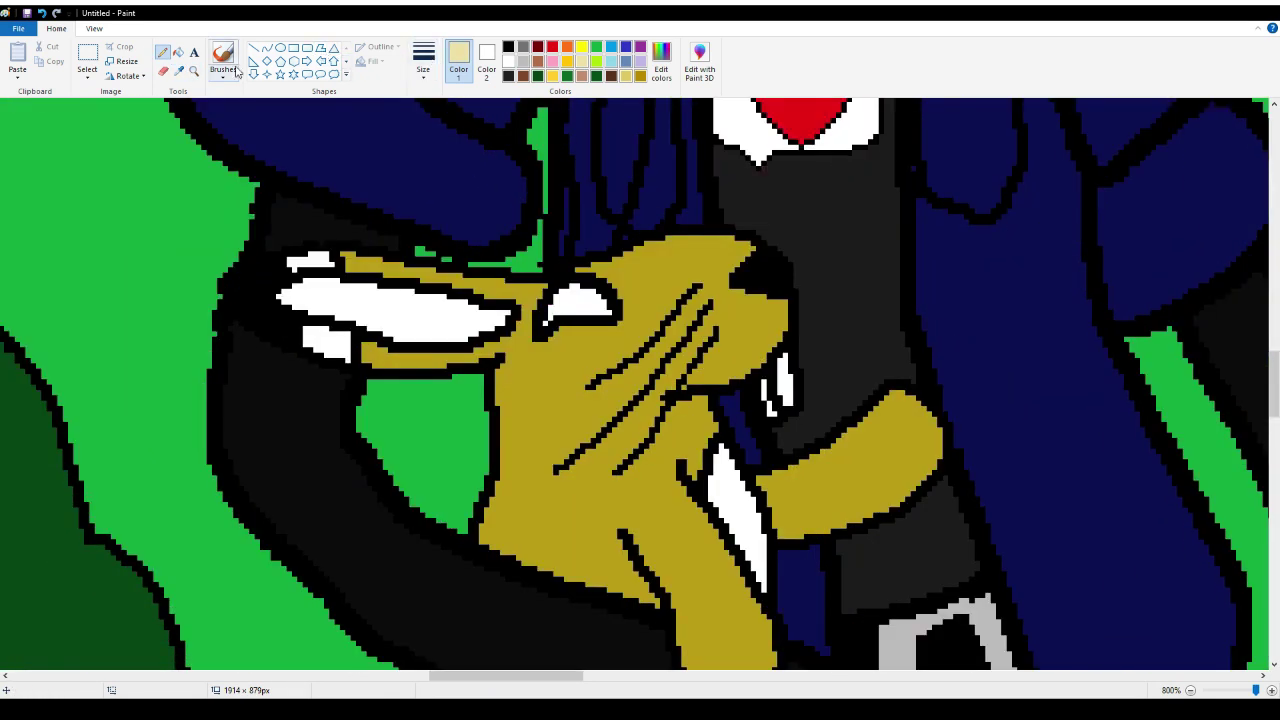
left_click(180, 71)
left_click(661, 274)
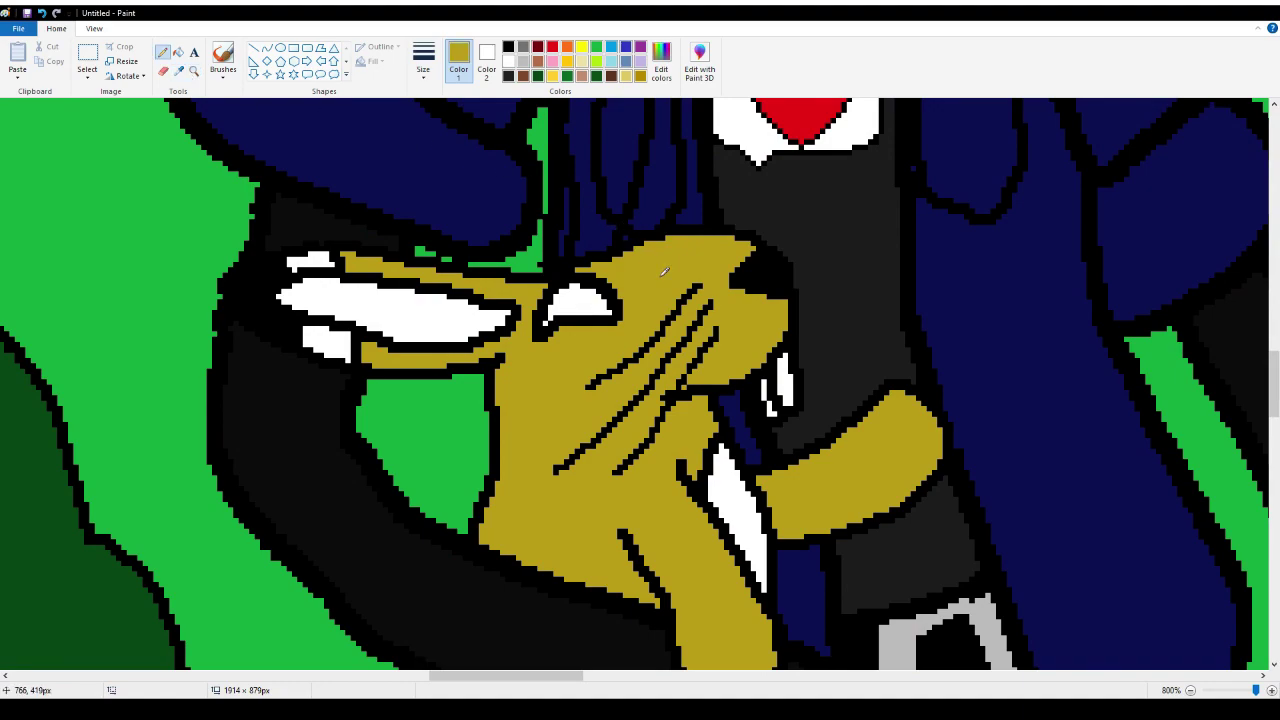
scroll(664, 272, "up", 5)
scroll(575, 310, "up", 1)
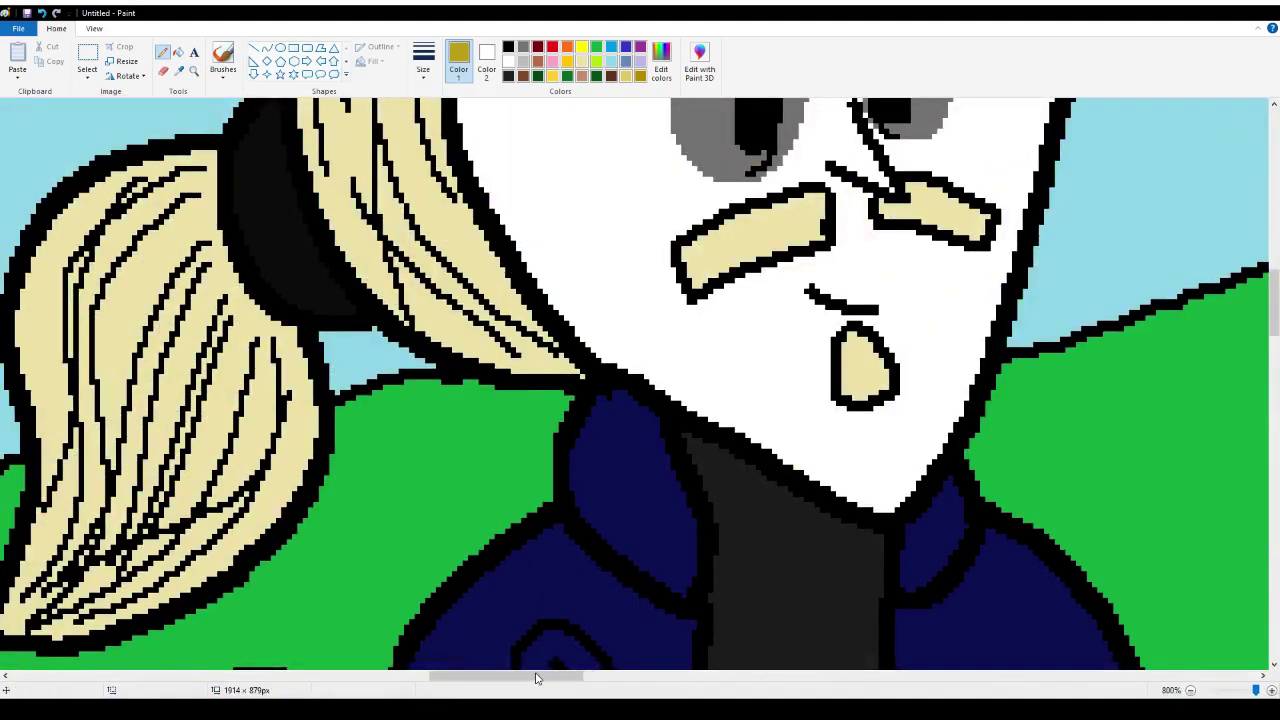
left_click_drag(535, 678, 667, 678)
scroll(472, 251, "up", 3)
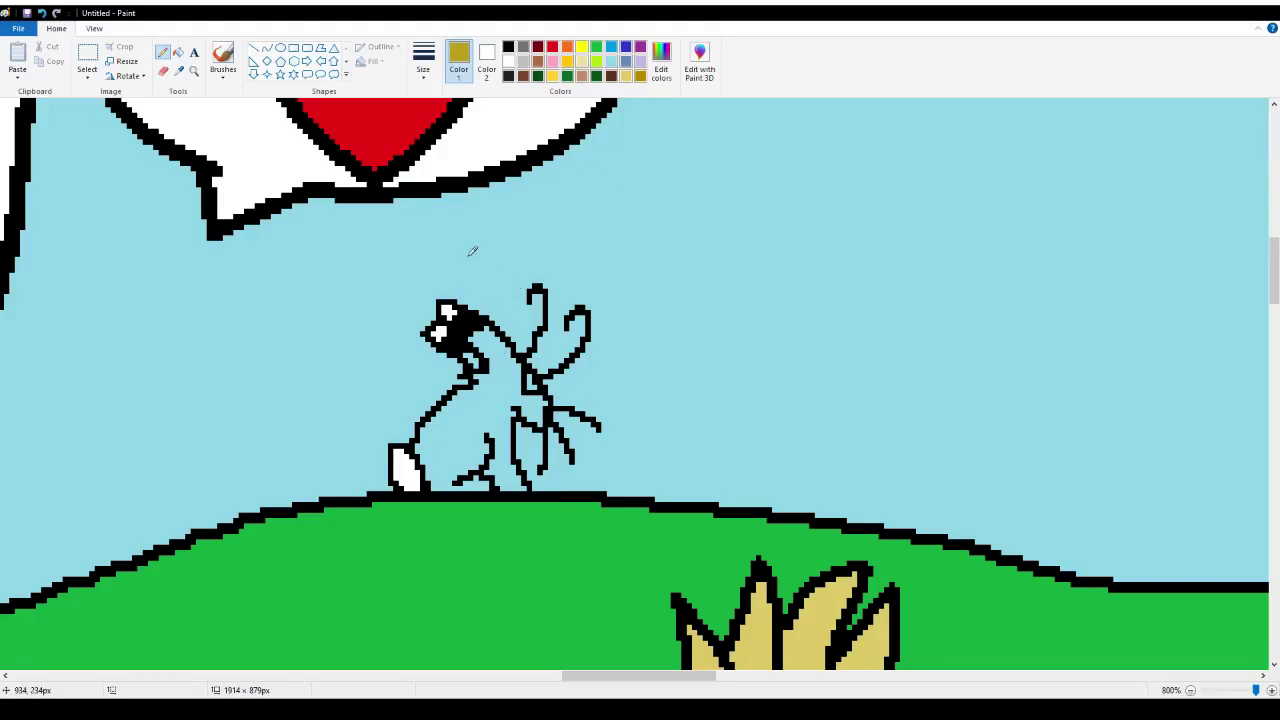
left_click(178, 54)
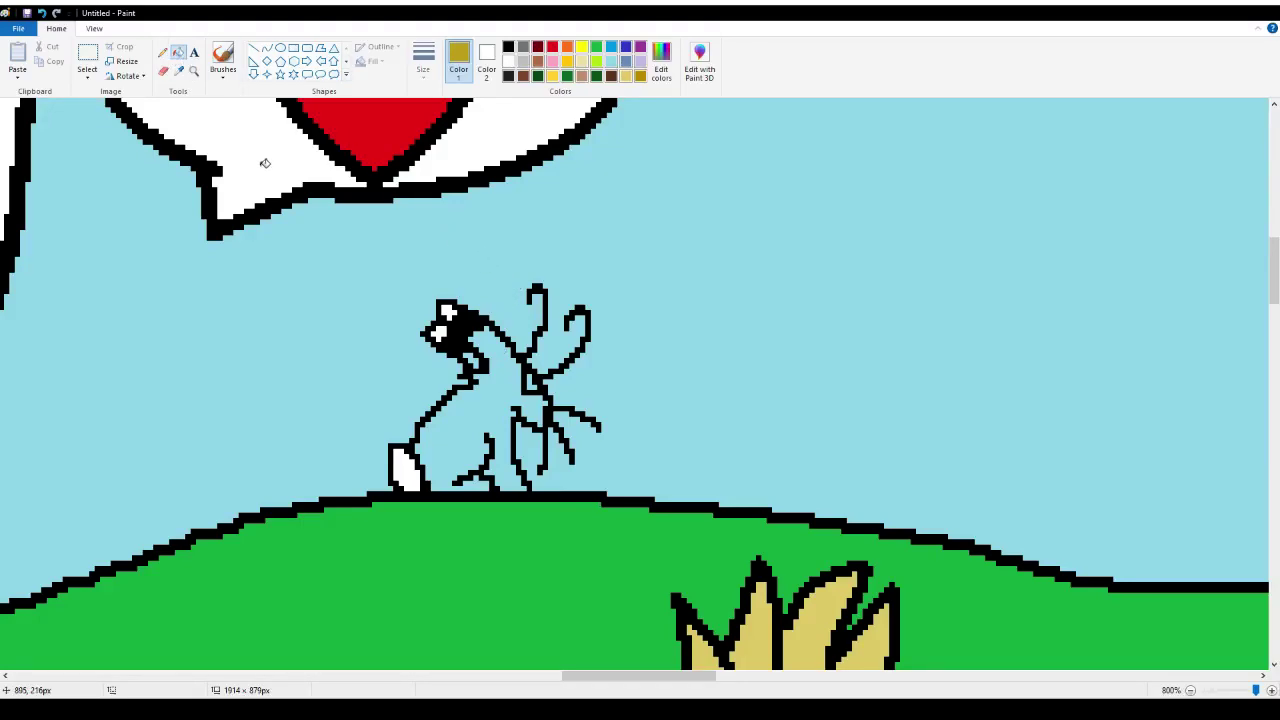
left_click(474, 424)
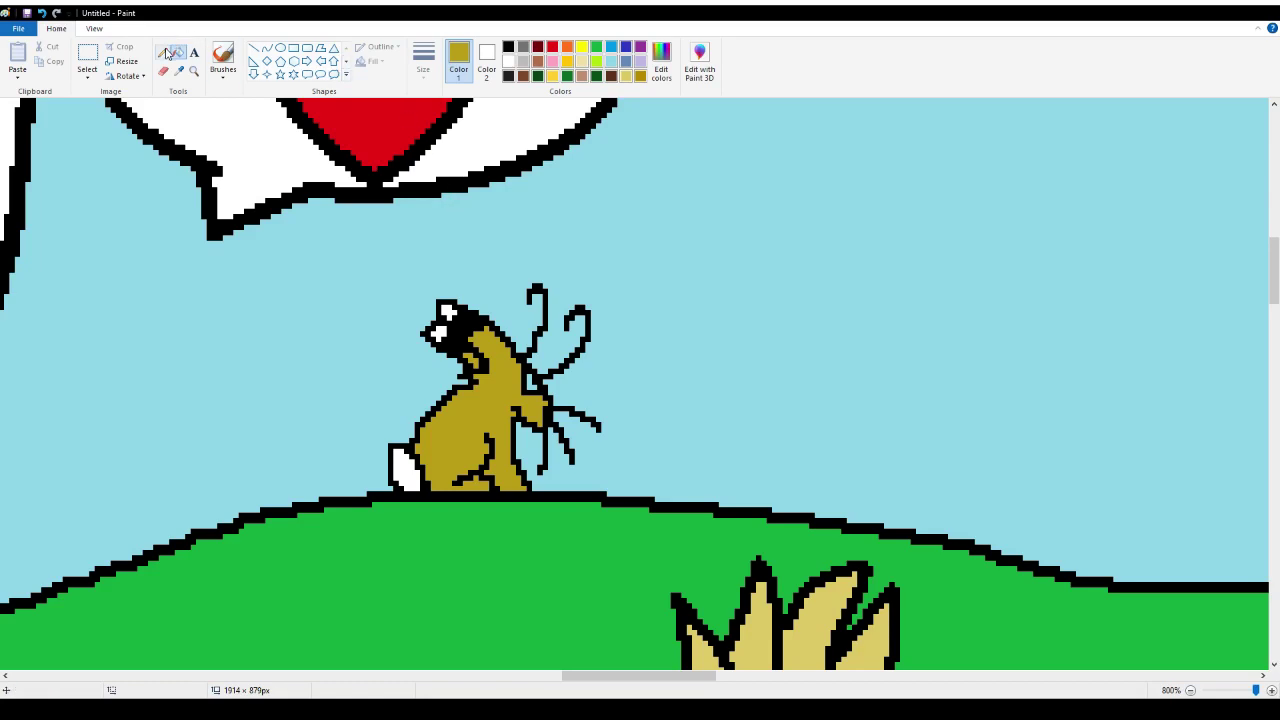
left_click(165, 53)
left_click(180, 55)
left_click(508, 47)
scroll(451, 277, "down", 3)
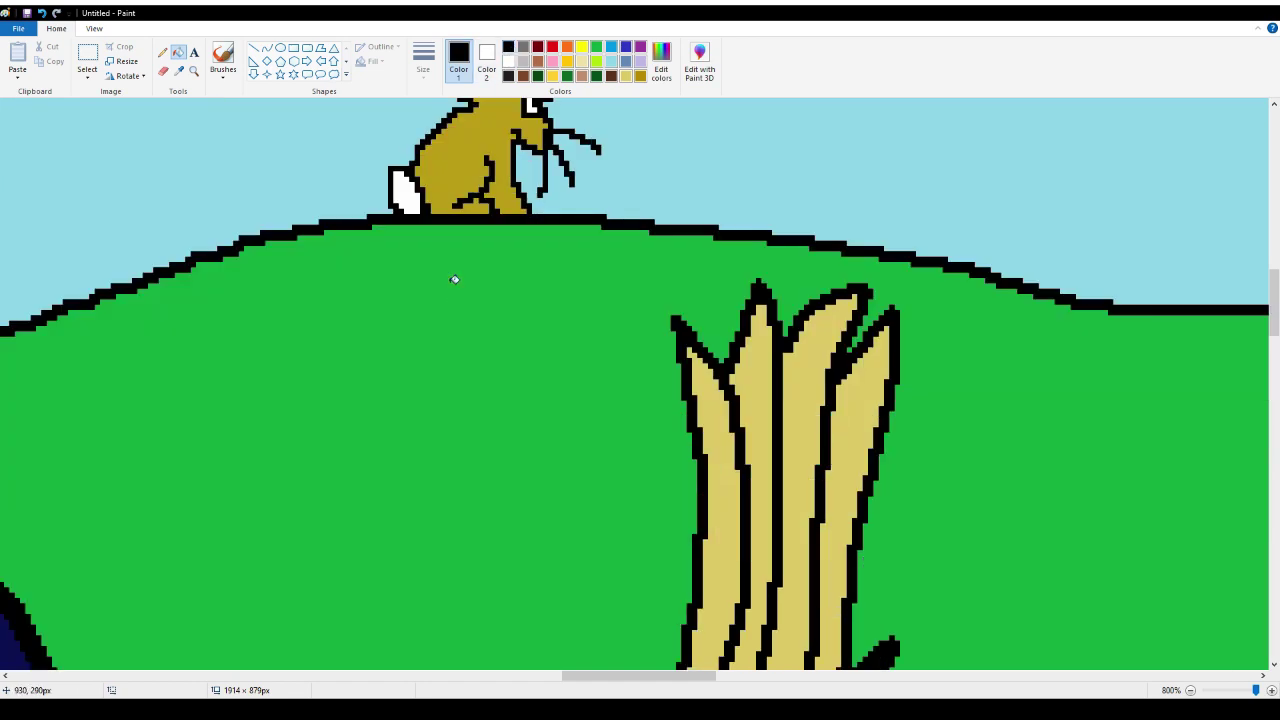
left_click(162, 52)
mouse_move(366, 316)
left_mouse_down()
mouse_move(339, 354)
mouse_move(350, 380)
mouse_move(397, 396)
mouse_move(444, 381)
mouse_move(449, 346)
mouse_move(422, 319)
mouse_move(370, 310)
left_mouse_up()
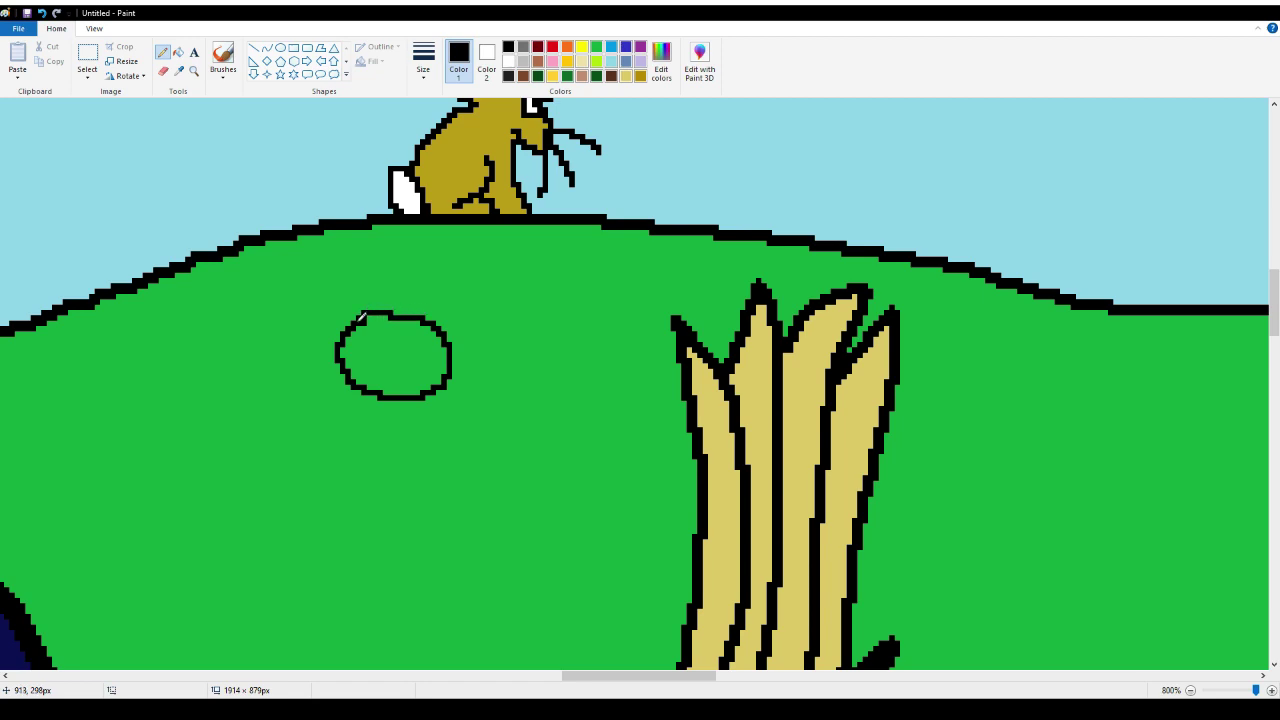
left_click(176, 55)
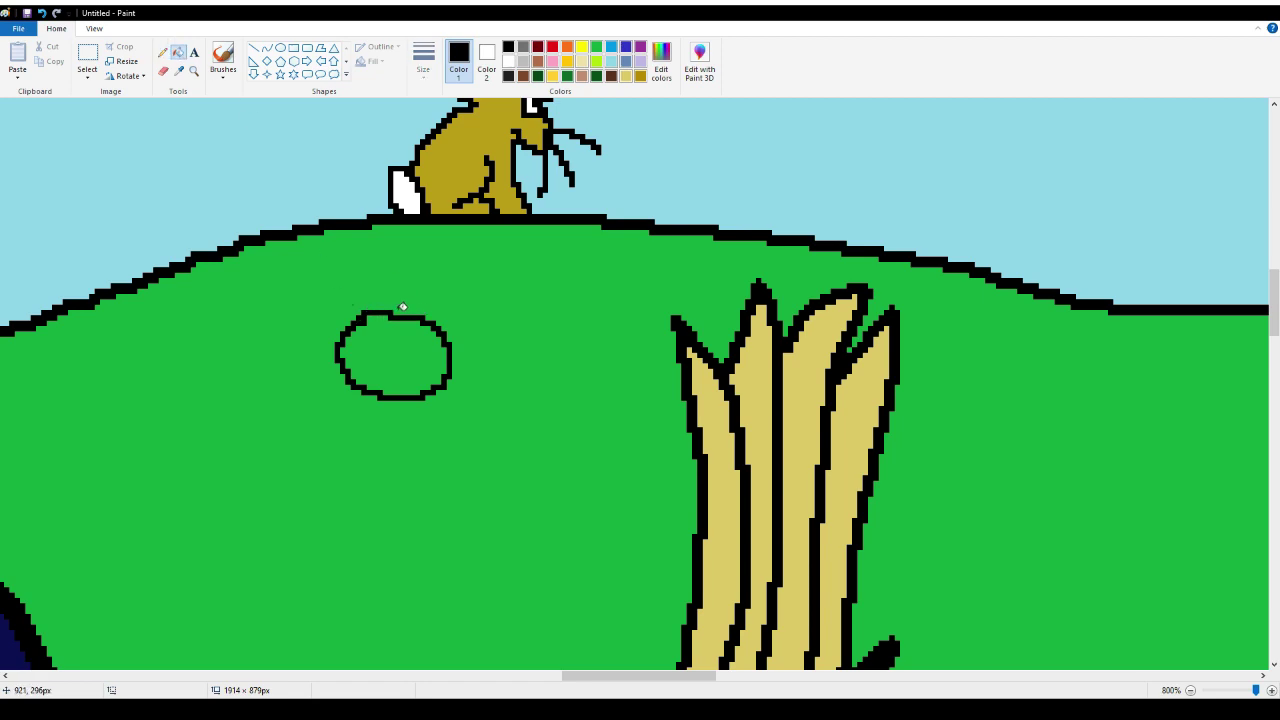
left_click(42, 13)
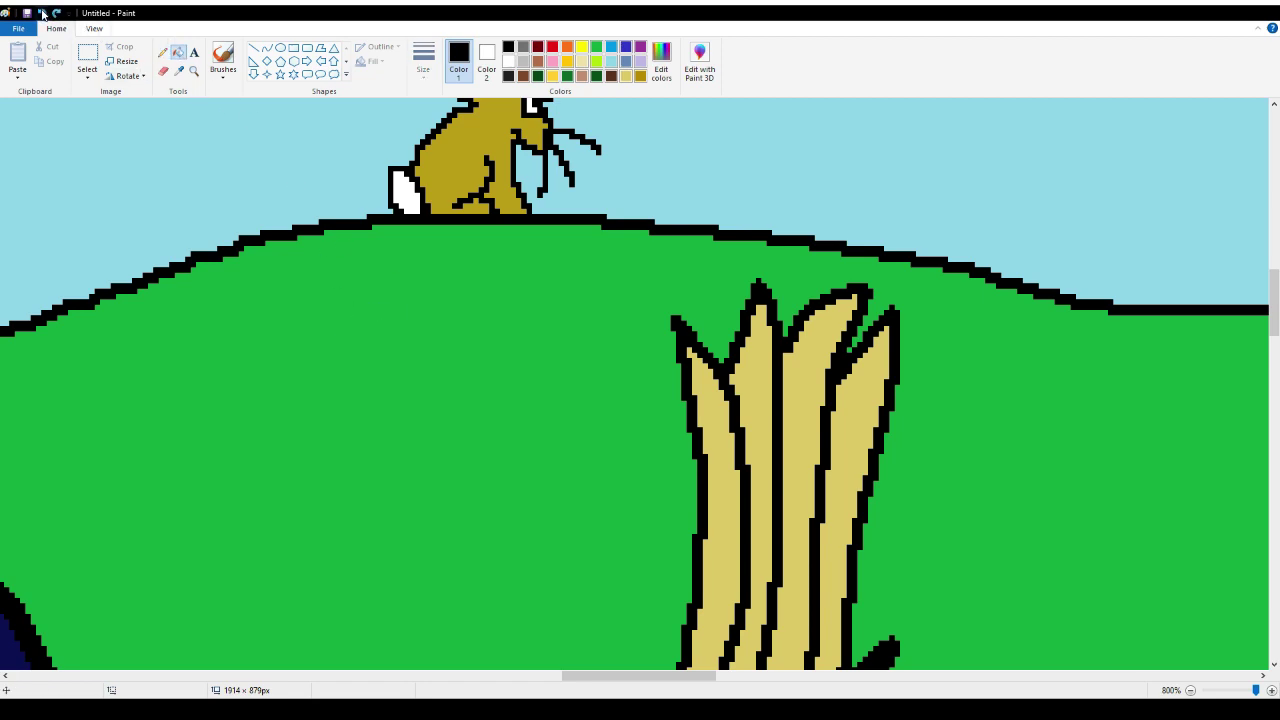
left_click(162, 52)
mouse_move(387, 340)
left_mouse_down()
mouse_move(321, 359)
mouse_move(320, 380)
mouse_move(392, 392)
left_mouse_up()
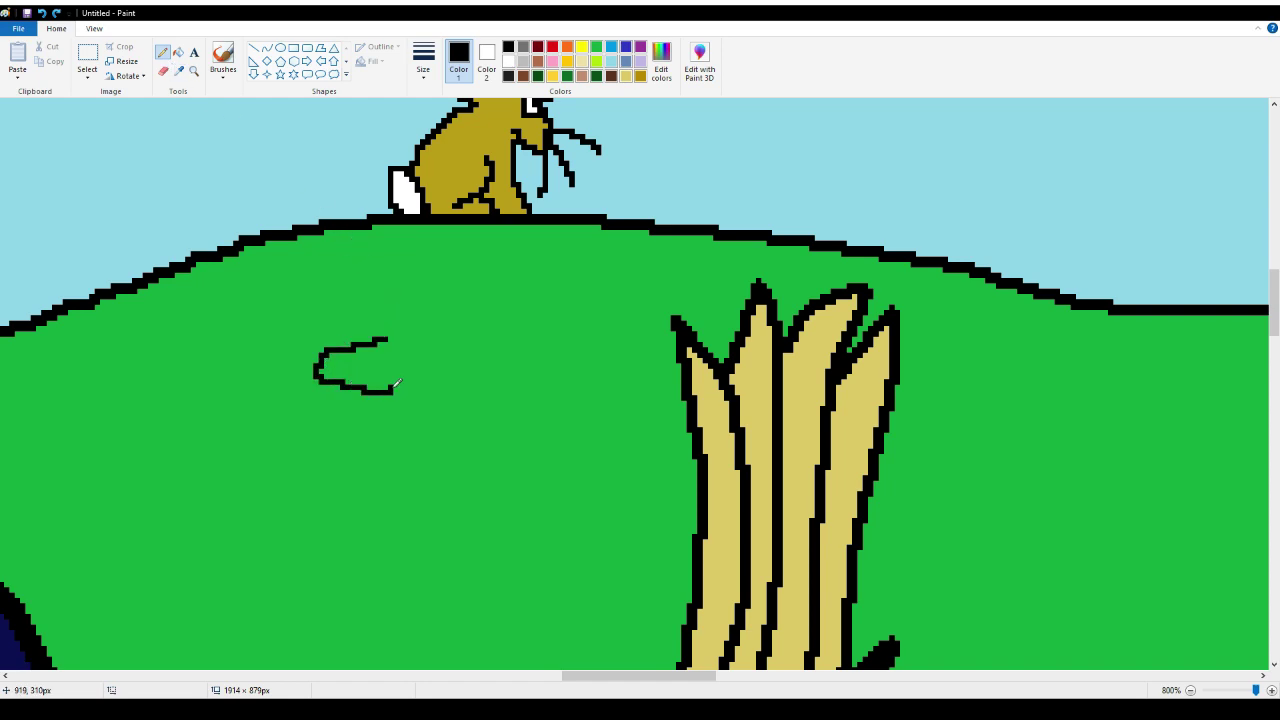
left_click(45, 14)
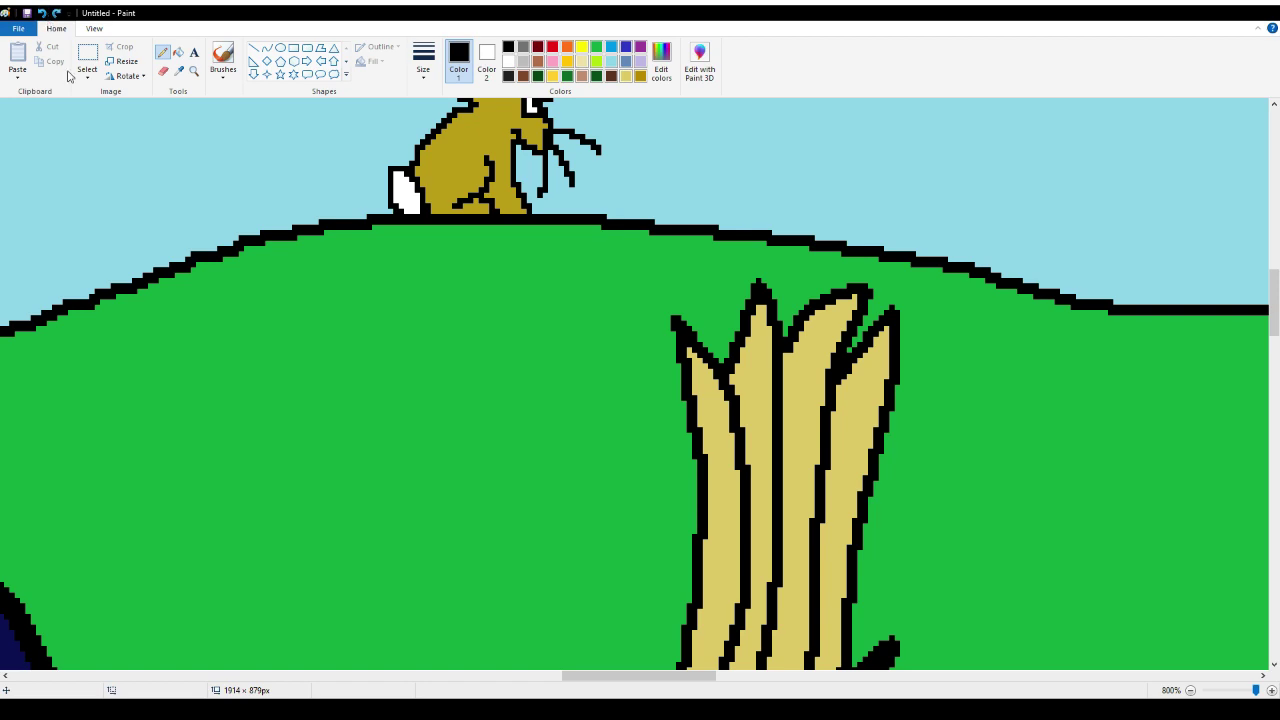
Try a flat, black-filled oval hole on the grass just below the rabbit, and undo it
mouse_move(397, 321)
left_mouse_down()
mouse_move(310, 339)
mouse_move(306, 353)
mouse_move(374, 381)
mouse_move(426, 376)
mouse_move(457, 353)
mouse_move(444, 329)
mouse_move(397, 321)
left_mouse_up()
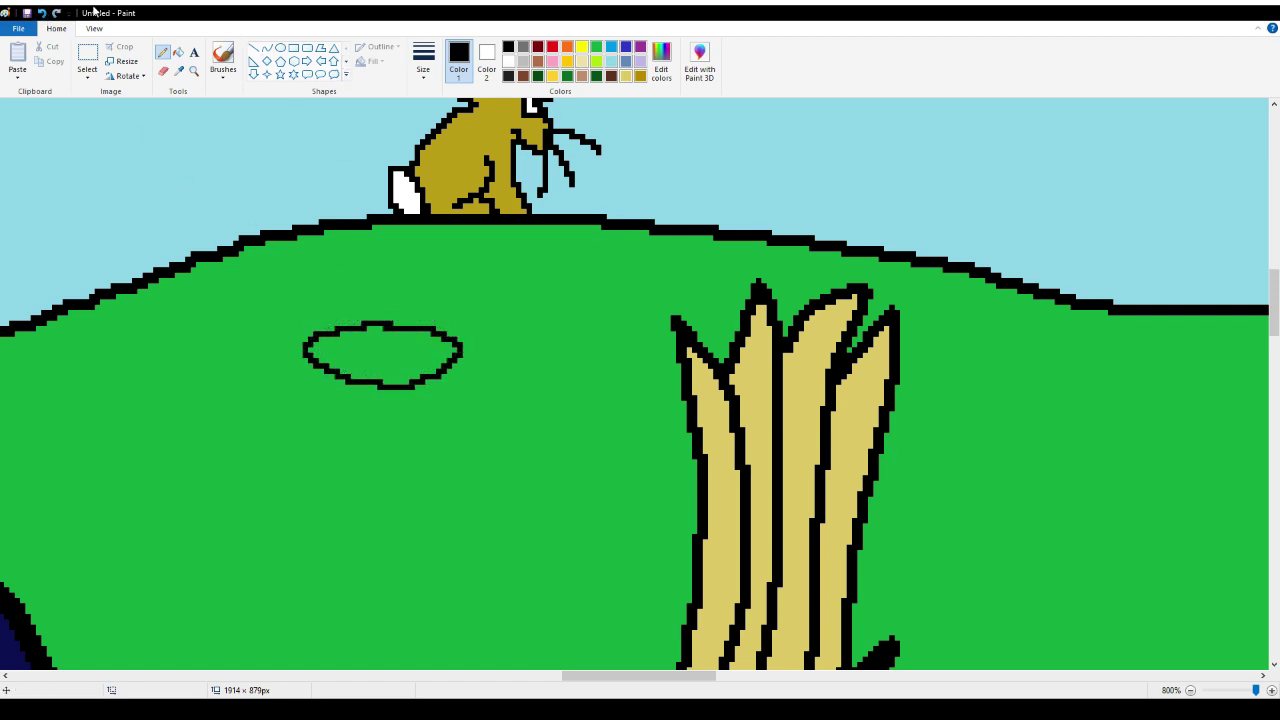
left_click(179, 54)
left_click(391, 358)
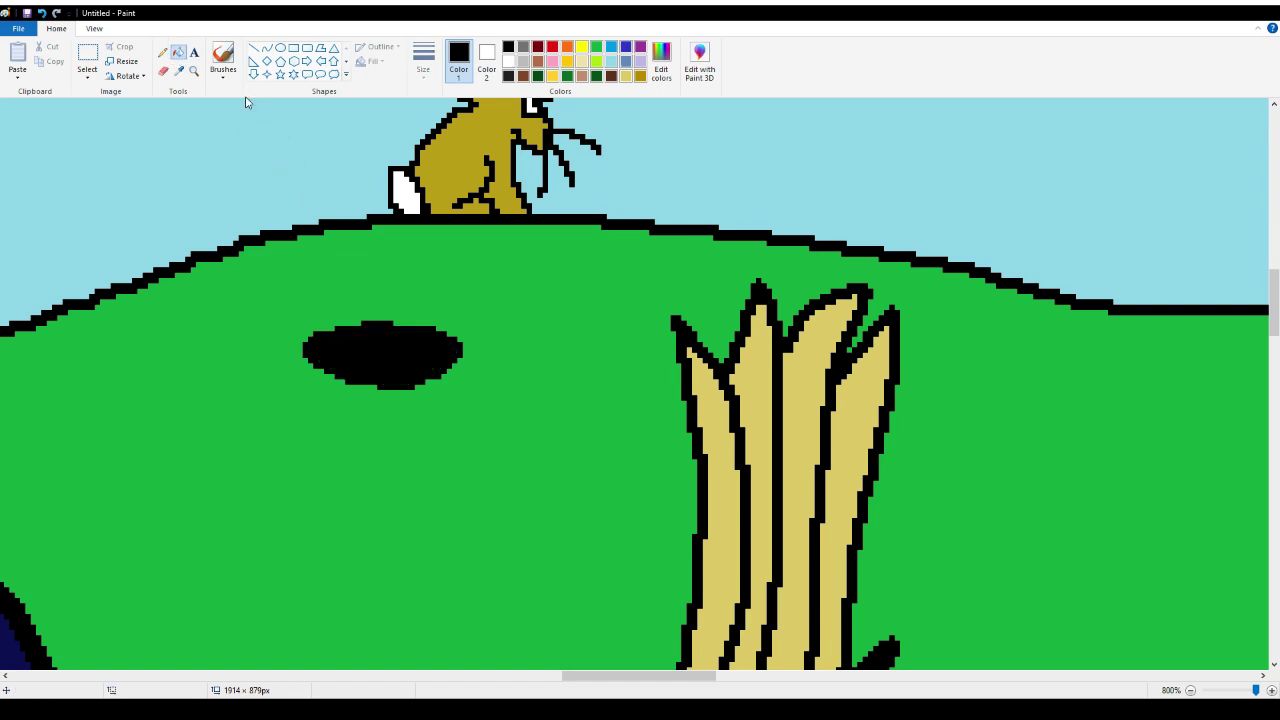
left_click(162, 52)
scroll(575, 363, "up", 3)
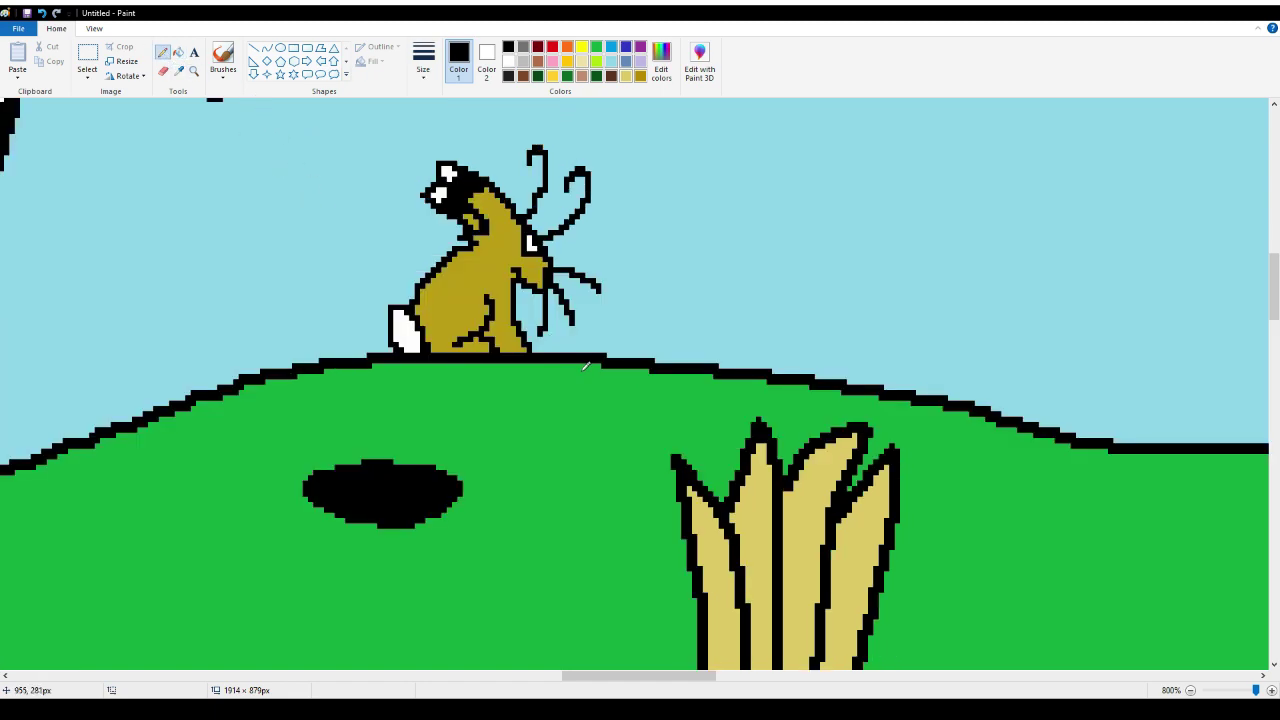
left_click(42, 13)
left_click(42, 13)
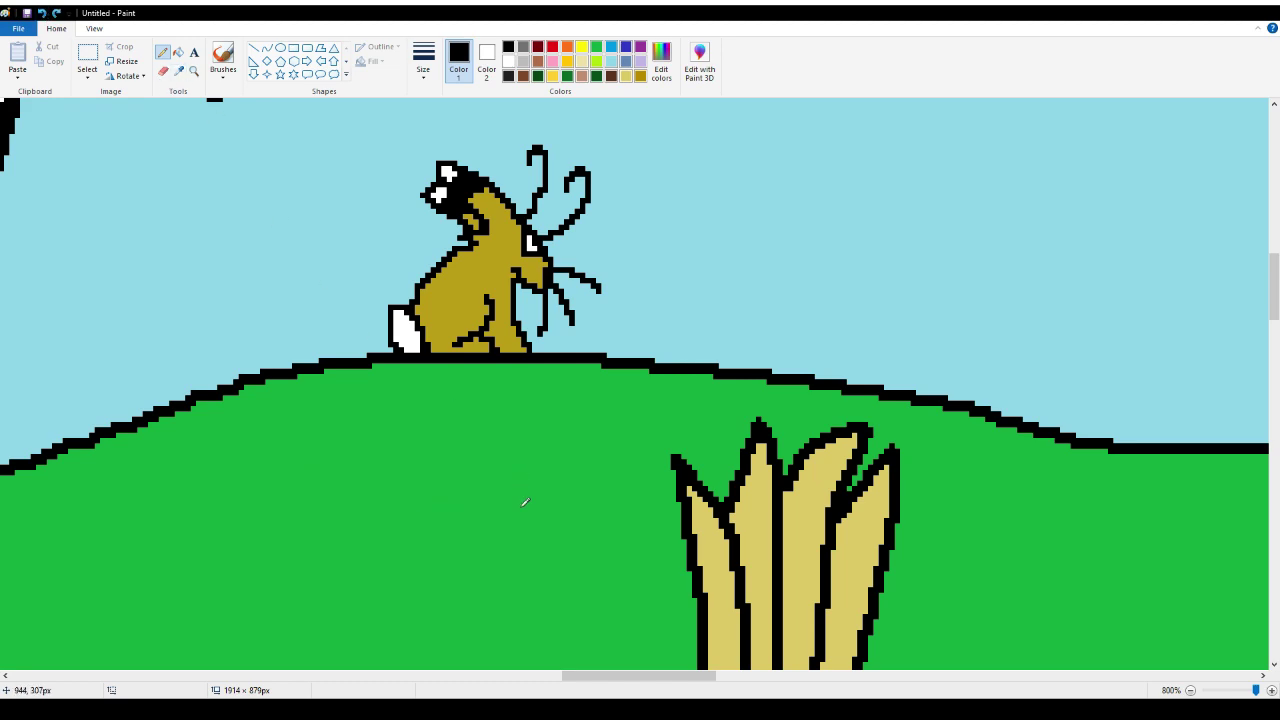
Draw a rounded hole on the grass below the rabbit, left of the tan stalks, and fill it with black
scroll(524, 502, "down", 3)
mouse_move(398, 410)
left_mouse_down()
mouse_move(314, 411)
mouse_move(281, 427)
mouse_move(267, 465)
mouse_move(371, 488)
mouse_move(427, 476)
mouse_move(435, 436)
mouse_move(402, 412)
left_mouse_up()
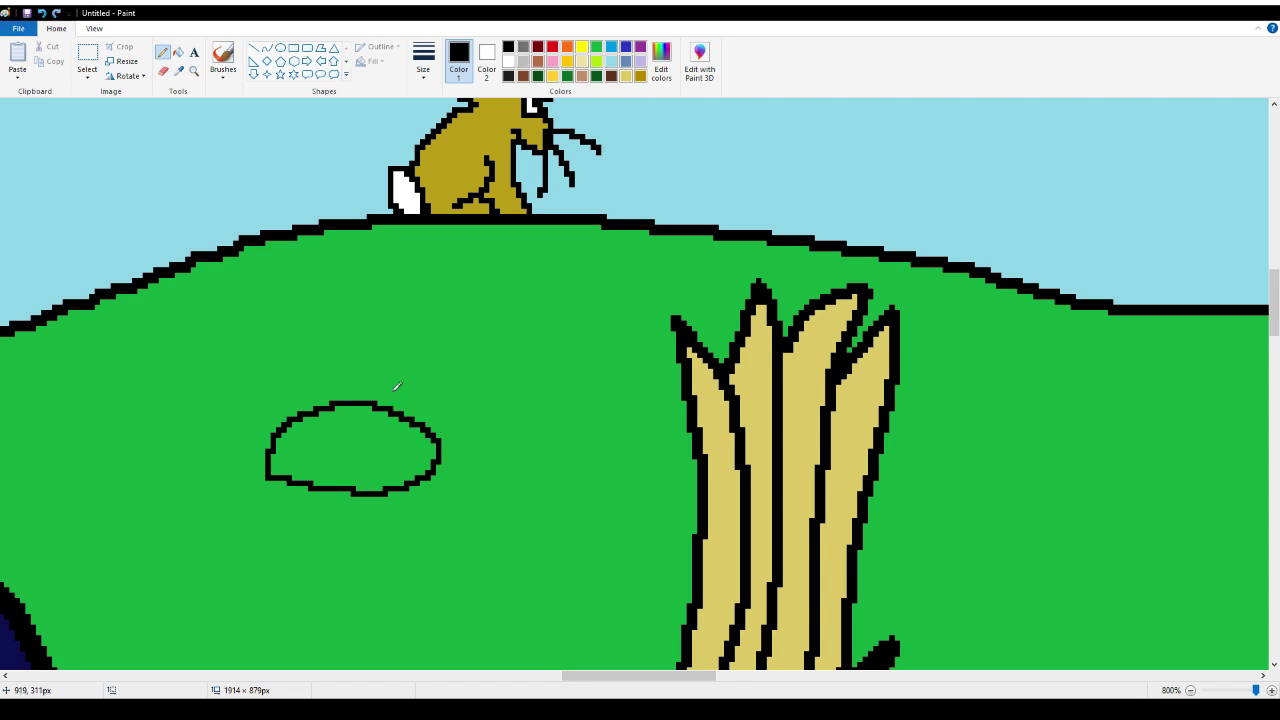
left_click(180, 54)
left_click(352, 424)
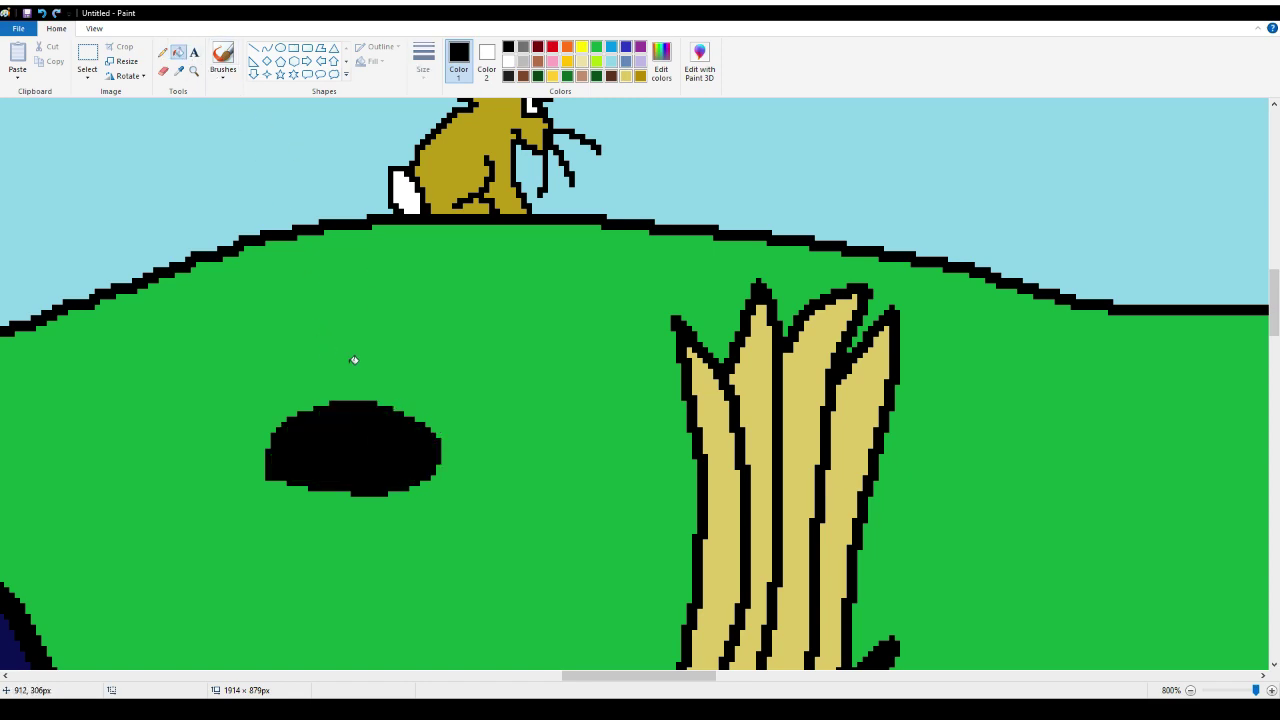
Outline a three-lobed bush in black on the hill's dip between the tan stalks and the pine tree
left_click(162, 52)
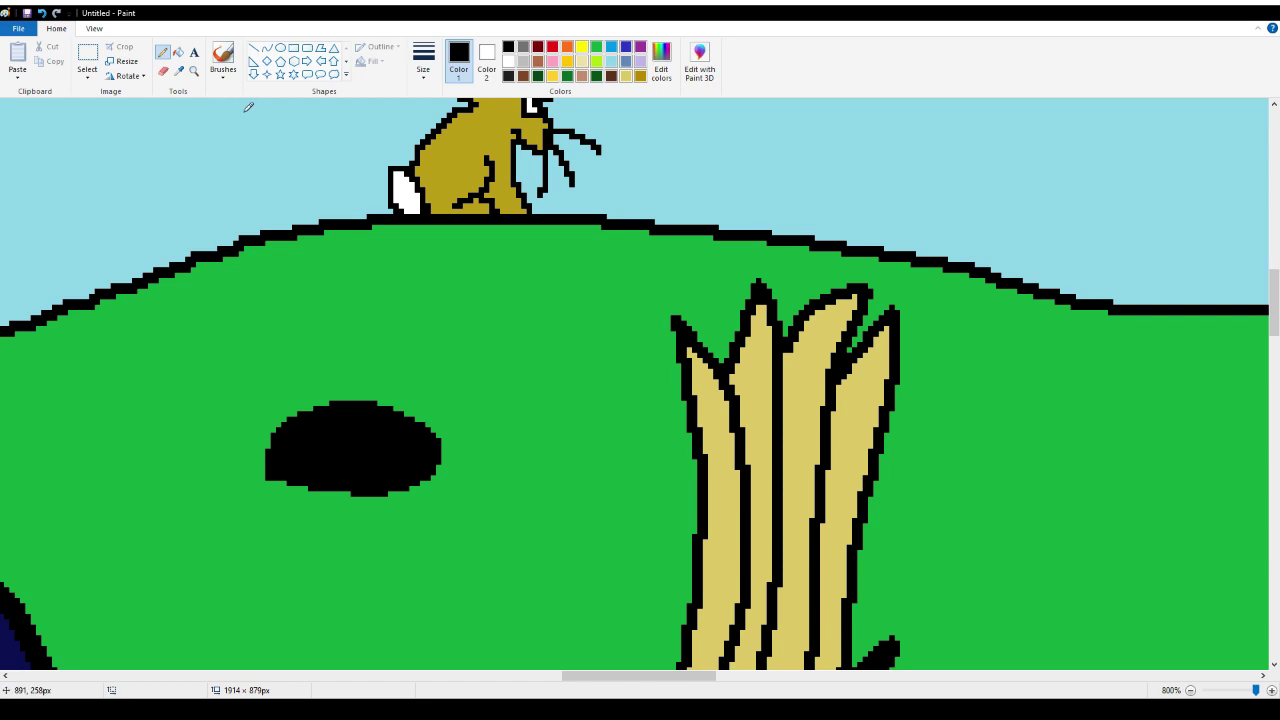
scroll(620, 372, "up", 3)
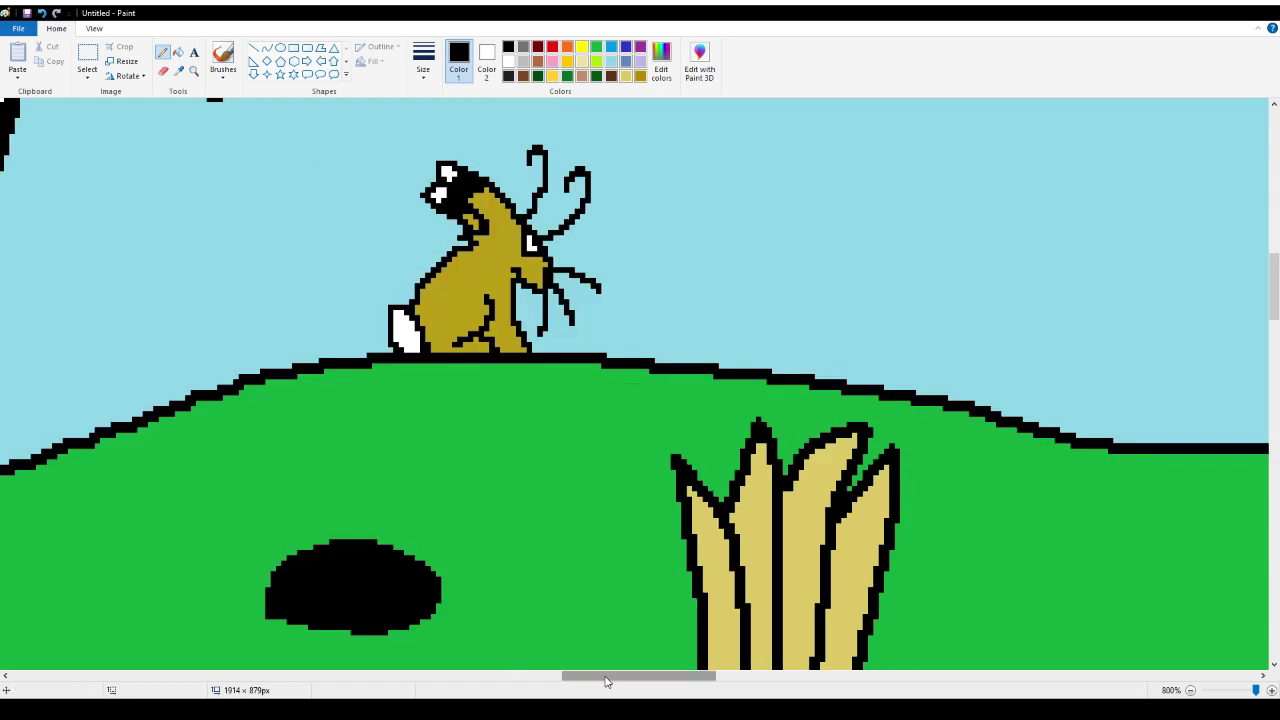
left_click_drag(605, 680, 683, 685)
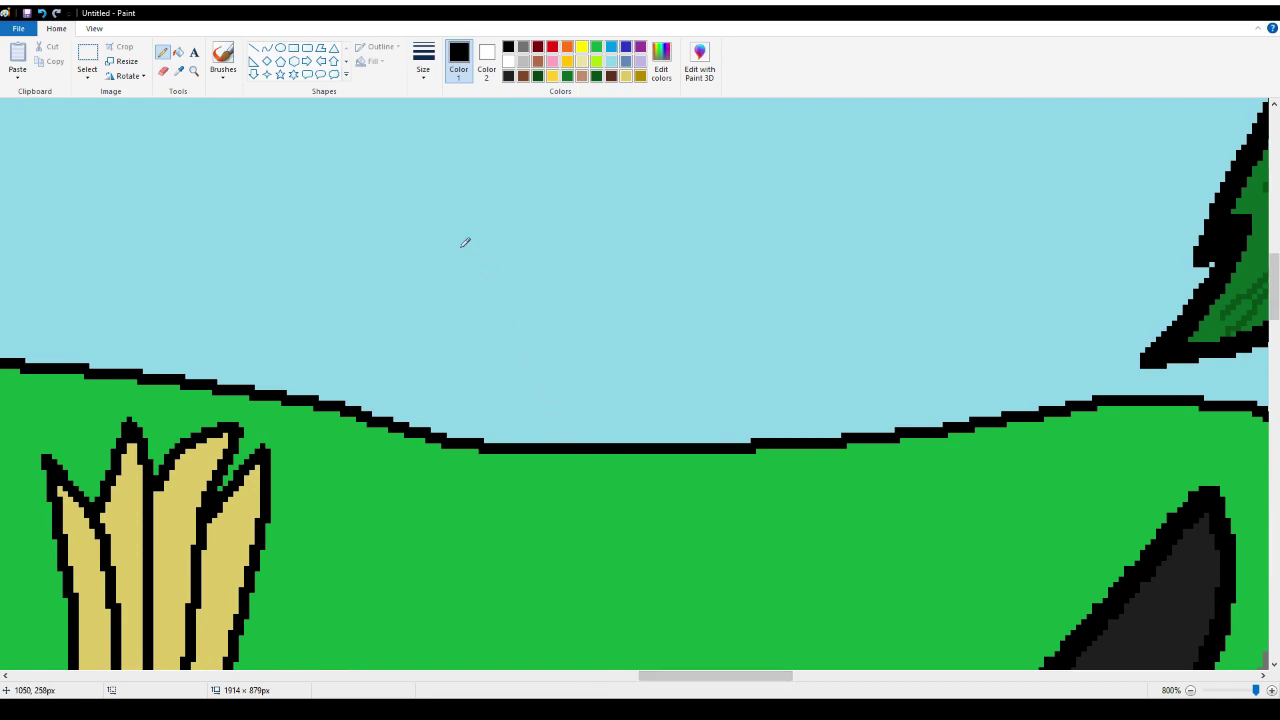
mouse_move(512, 440)
left_mouse_down()
mouse_move(487, 383)
mouse_move(487, 303)
mouse_move(537, 270)
mouse_move(557, 283)
mouse_move(605, 210)
left_mouse_up()
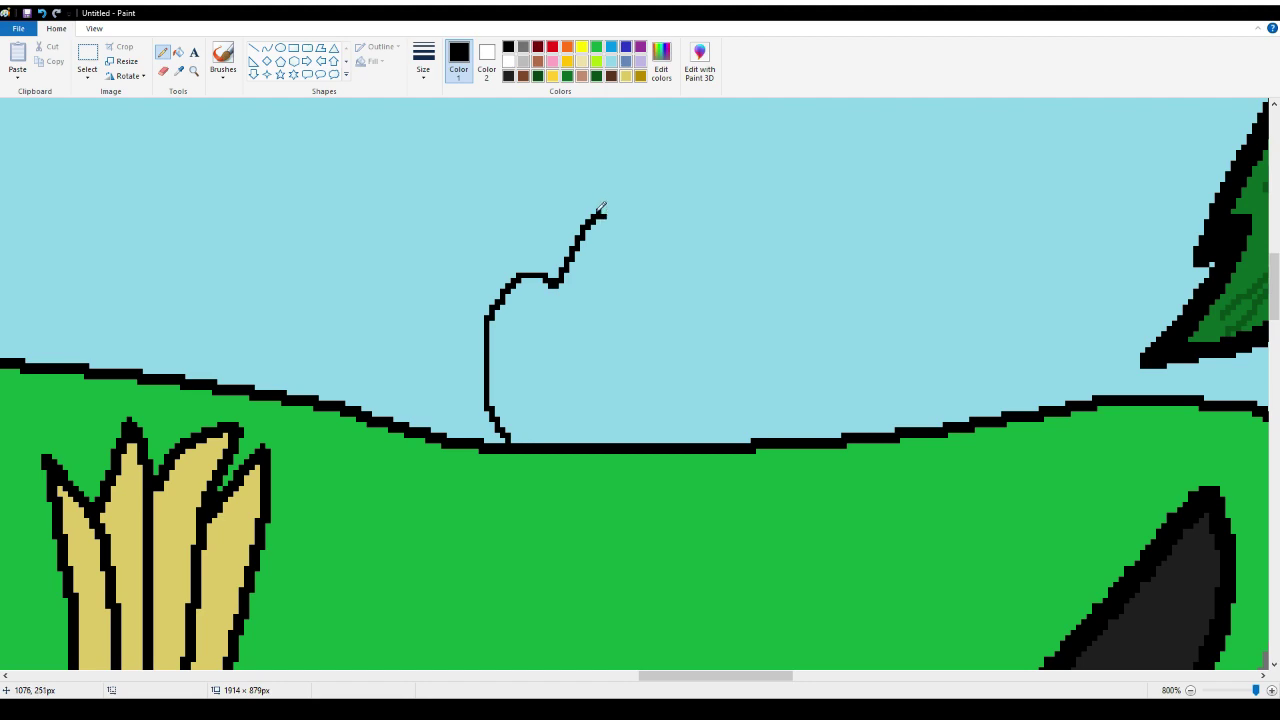
mouse_move(600, 210)
left_mouse_down()
mouse_move(645, 227)
mouse_move(663, 287)
mouse_move(707, 278)
mouse_move(722, 296)
mouse_move(731, 333)
mouse_move(717, 433)
left_mouse_up()
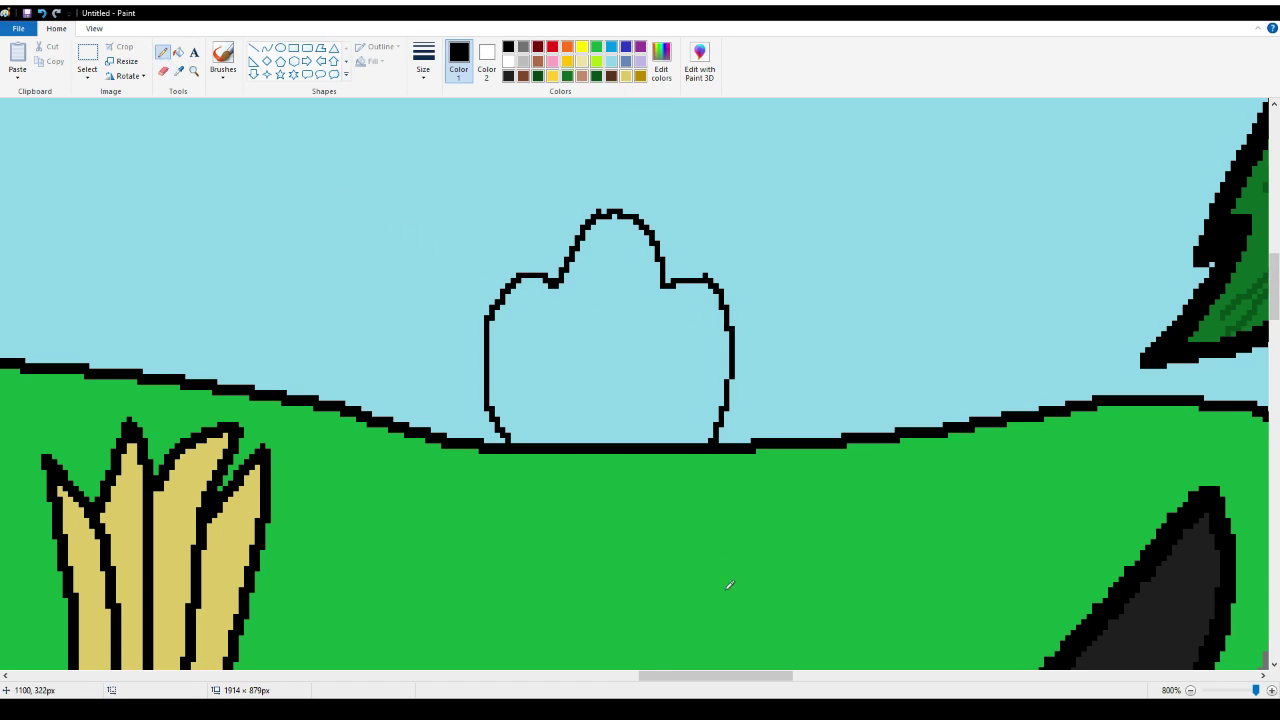
left_click_drag(728, 677, 352, 677)
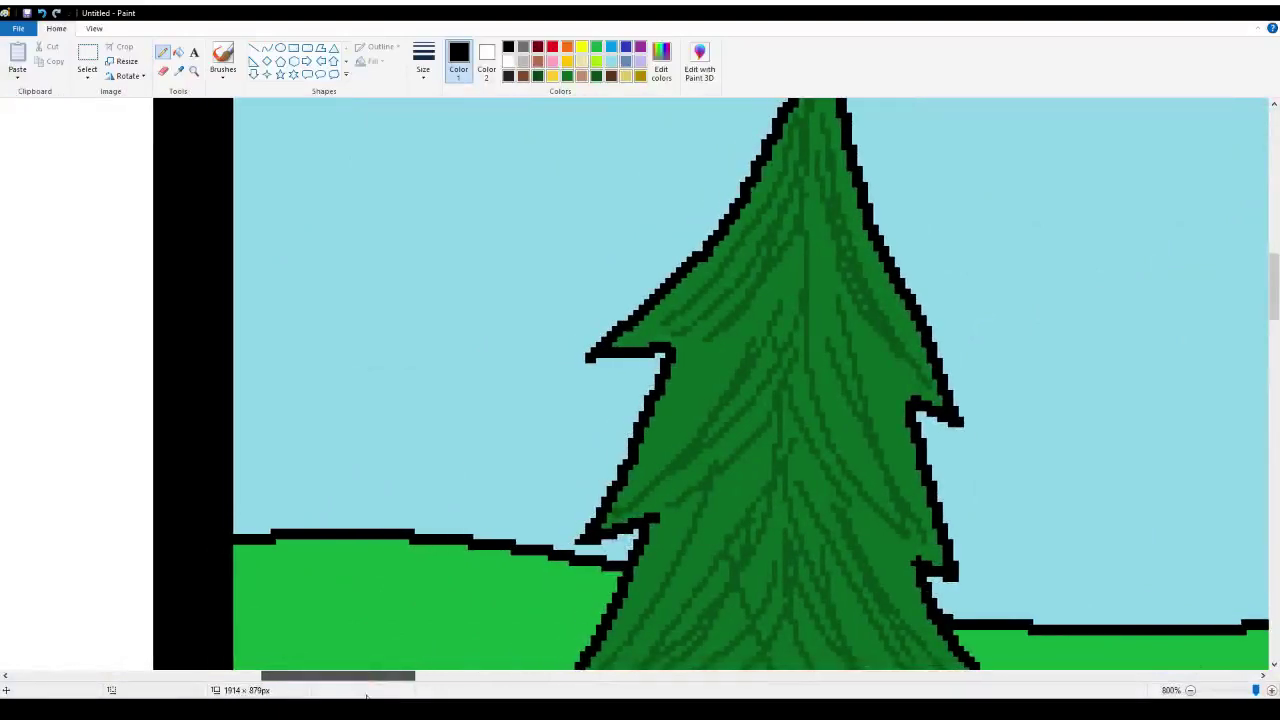
Fill the three-lobed bush on the hill with dark green sampled from the large foreground bush
scroll(551, 494, "down", 10)
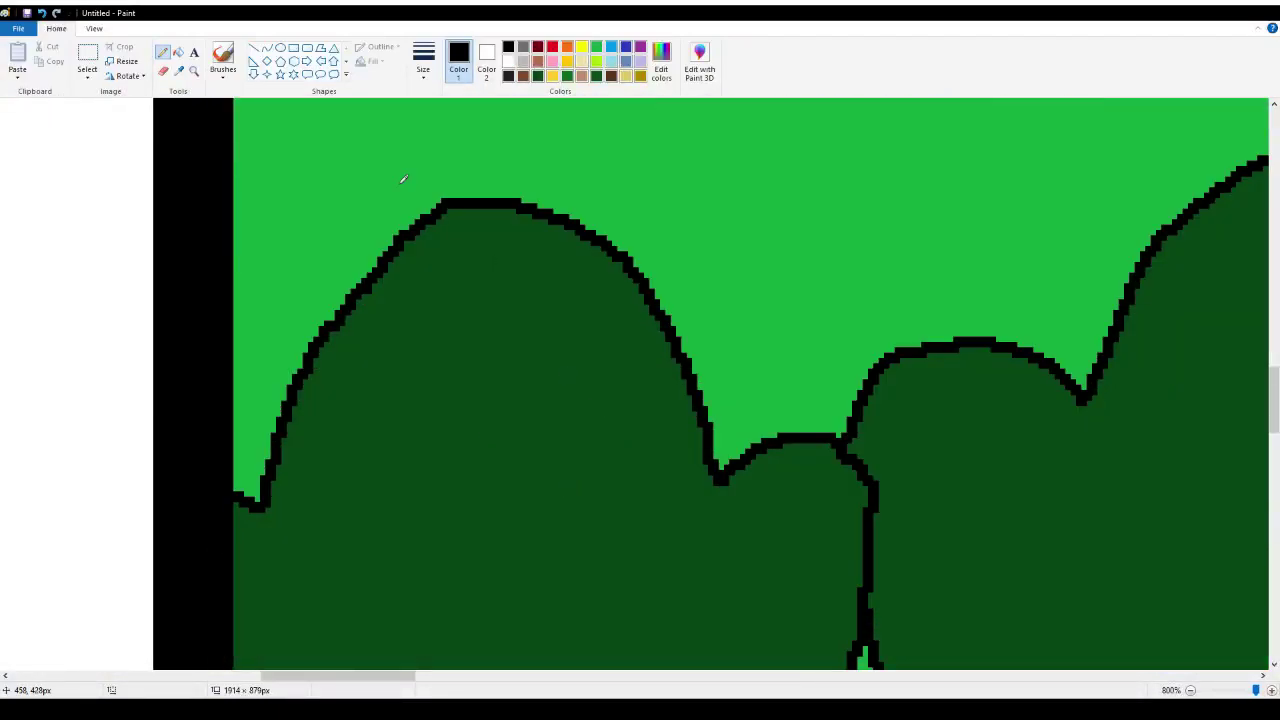
left_click(179, 70)
left_click(608, 415)
scroll(608, 415, "up", 10)
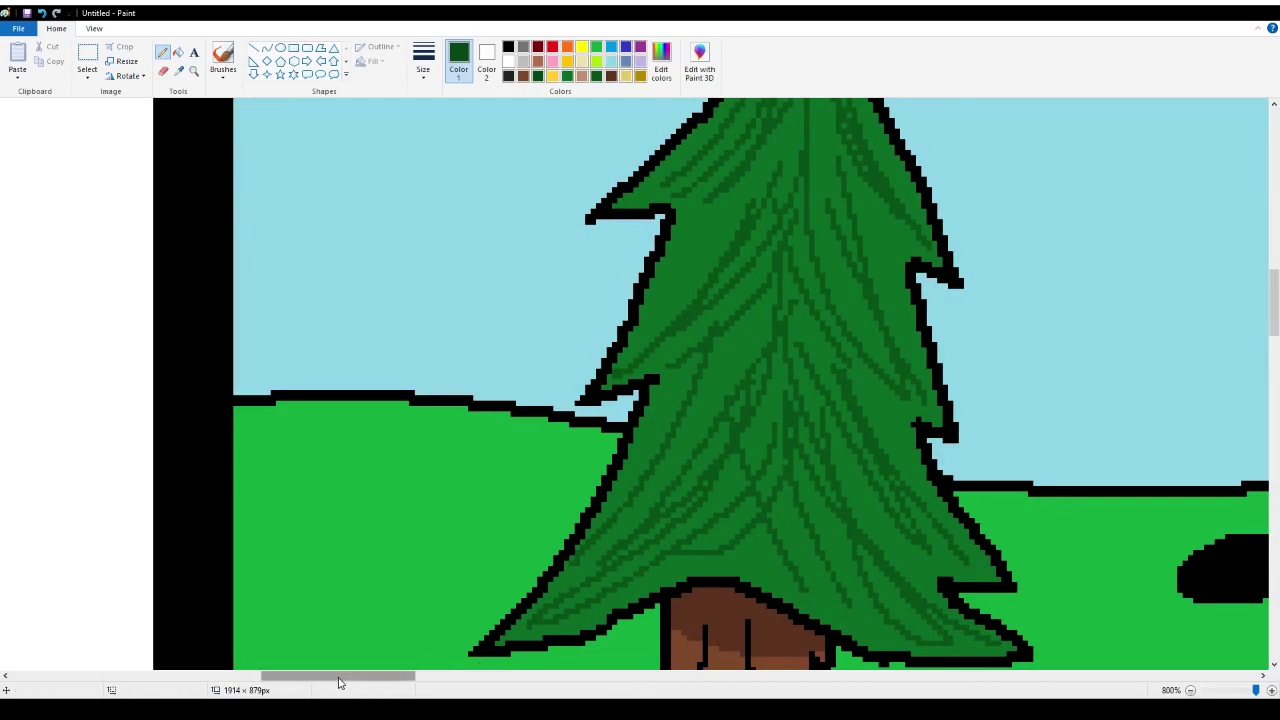
left_click_drag(340, 677, 709, 695)
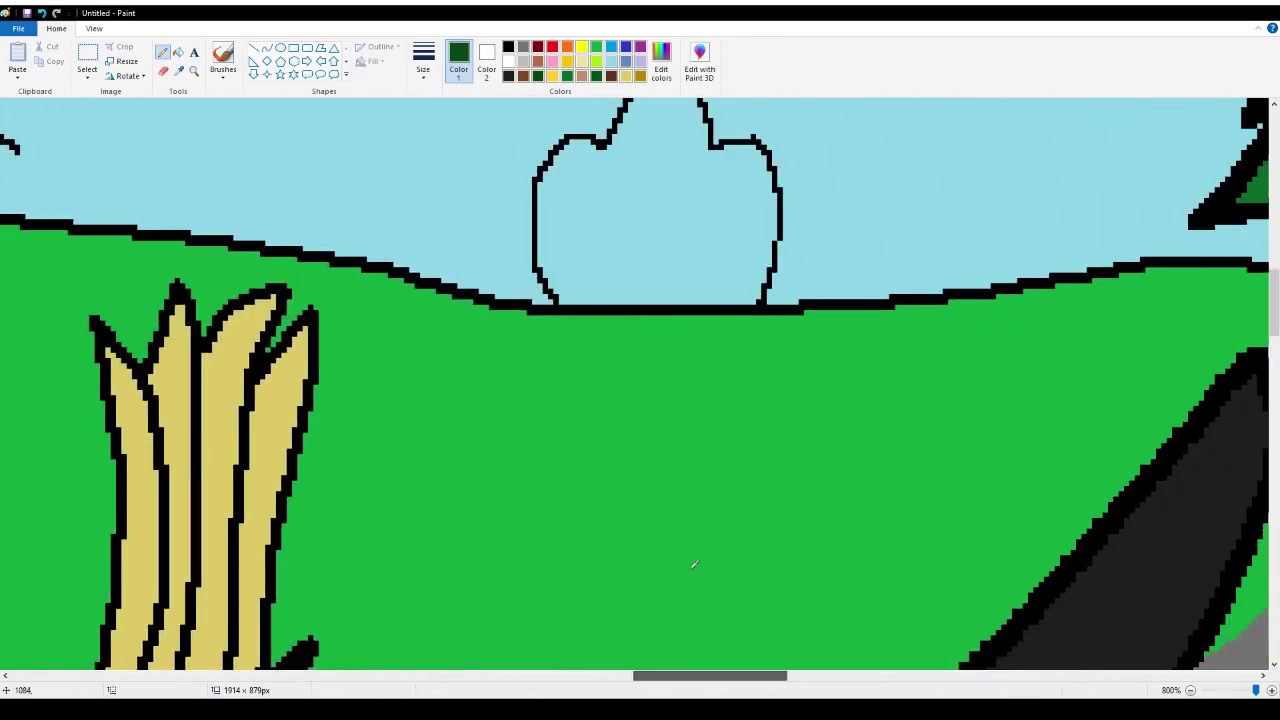
scroll(640, 385, "up", 2)
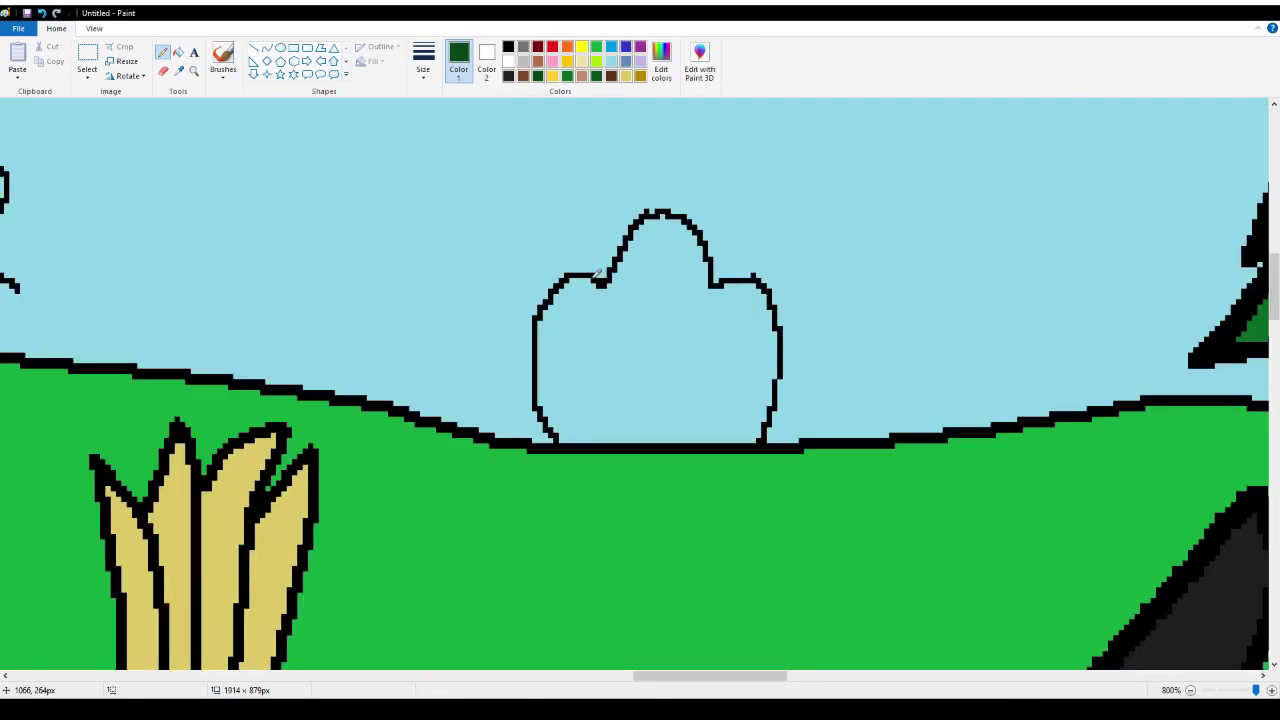
left_click(178, 52)
left_click(671, 331)
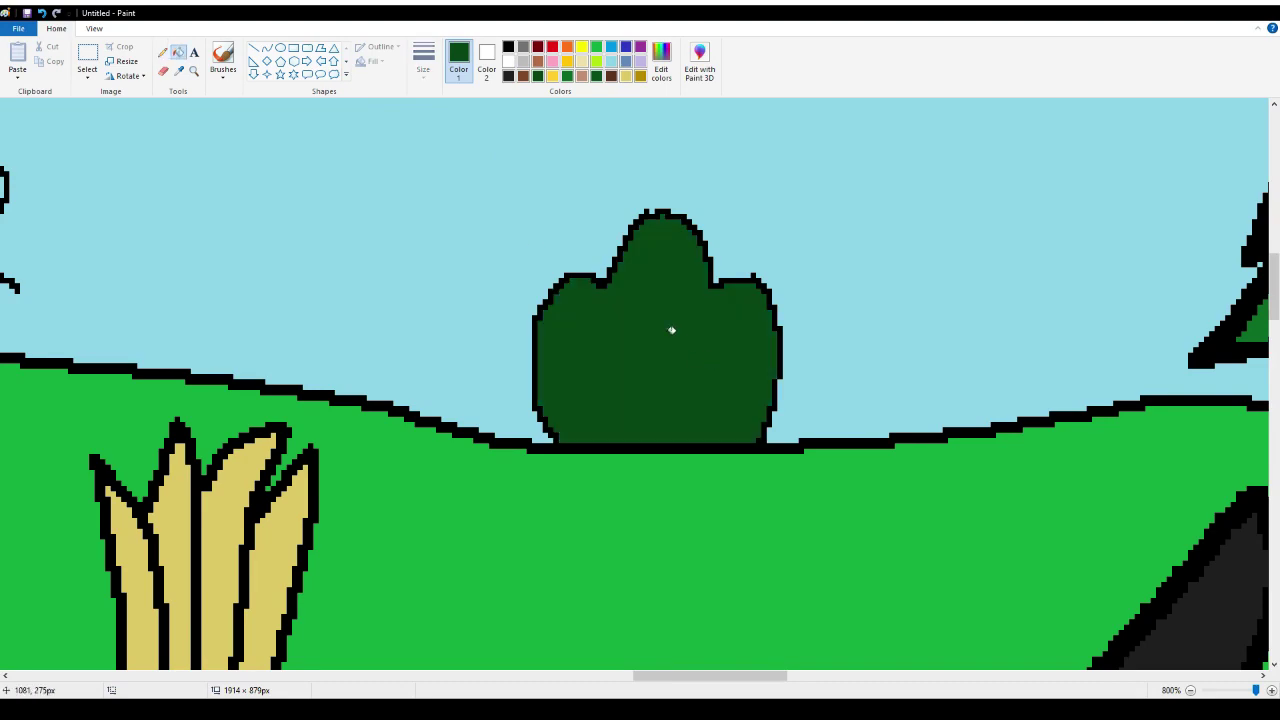
Outline a forked stem with three curved, pointed branches in black inside the small bush, rising from its base
left_click(162, 52)
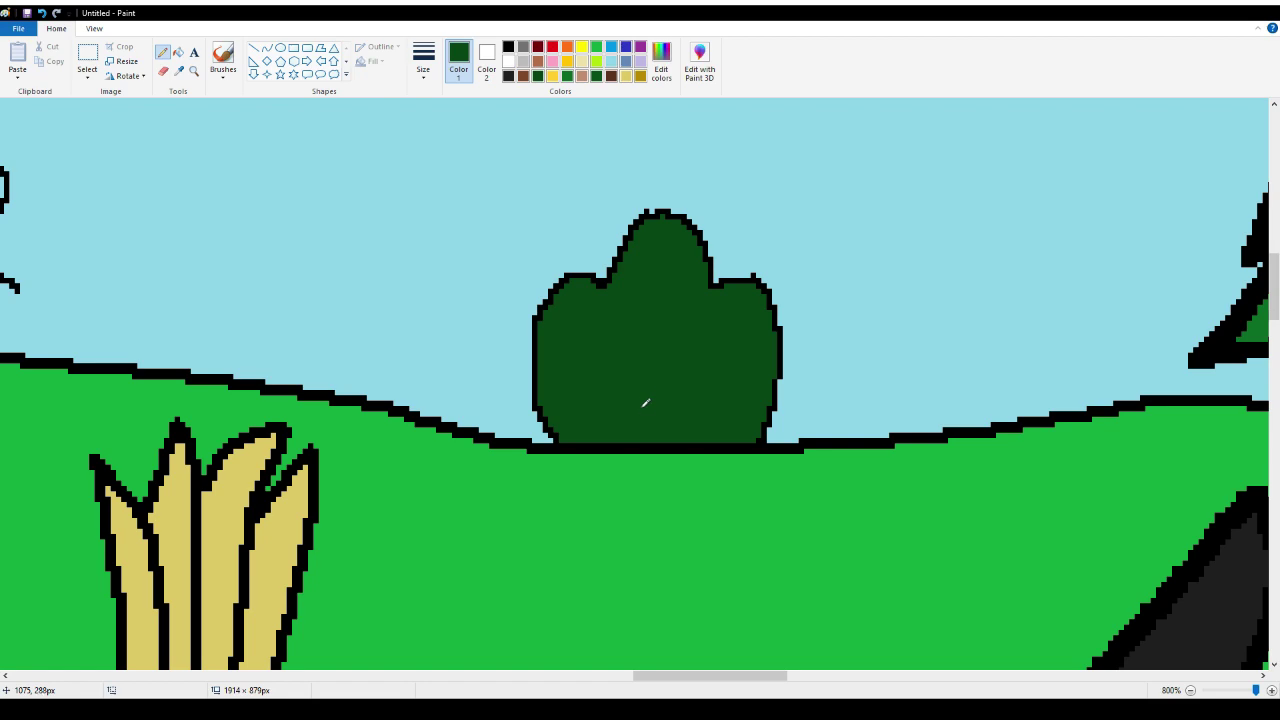
left_click(510, 46)
mouse_move(614, 436)
left_mouse_down()
mouse_move(671, 357)
mouse_move(684, 285)
mouse_move(691, 356)
mouse_move(640, 432)
left_mouse_up()
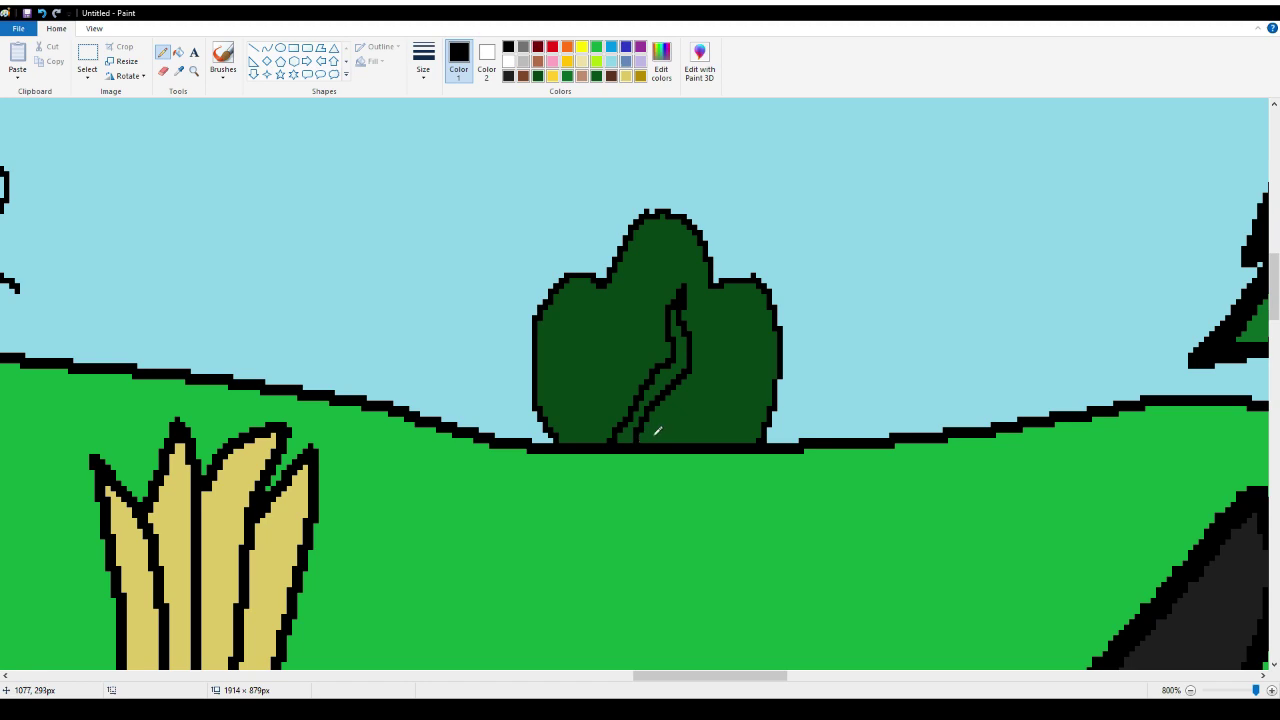
mouse_move(645, 378)
left_mouse_down()
mouse_move(611, 359)
mouse_move(606, 313)
mouse_move(583, 363)
mouse_move(659, 411)
mouse_move(722, 375)
mouse_move(735, 338)
mouse_move(721, 412)
mouse_move(650, 412)
left_mouse_up()
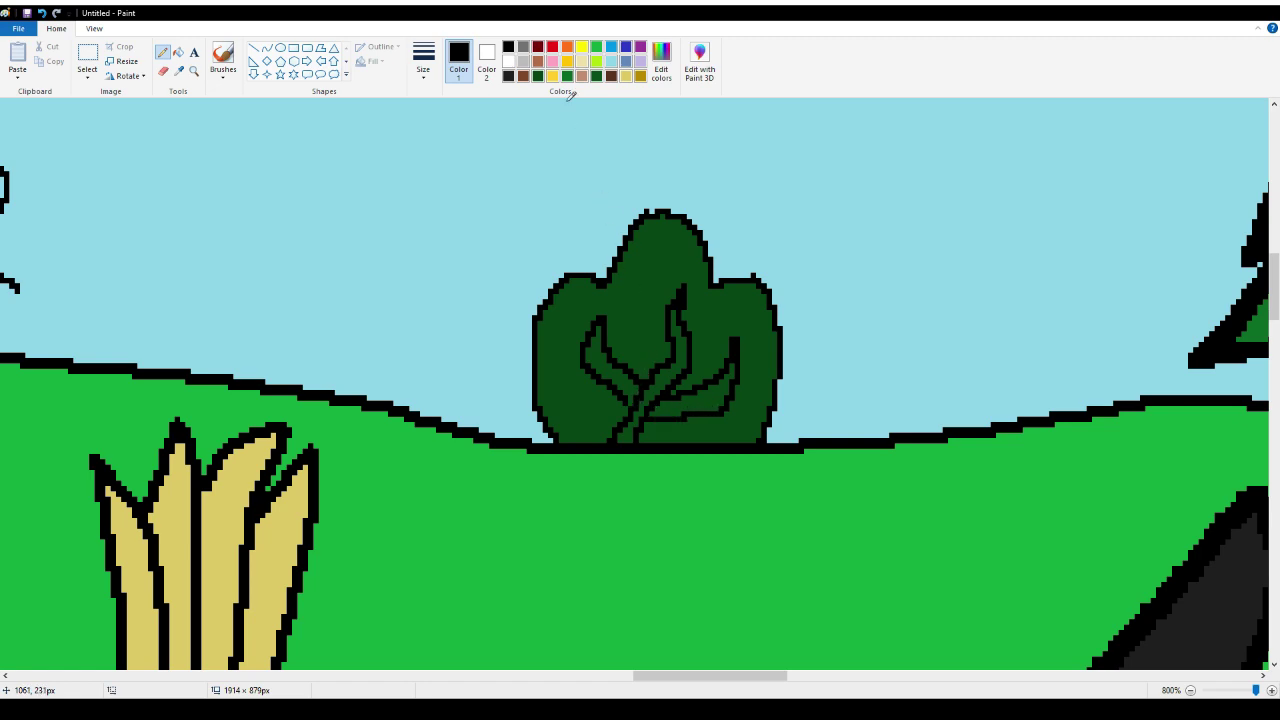
Fill the outlined stem and branches of the small bush with black
left_click(524, 78)
left_click(611, 77)
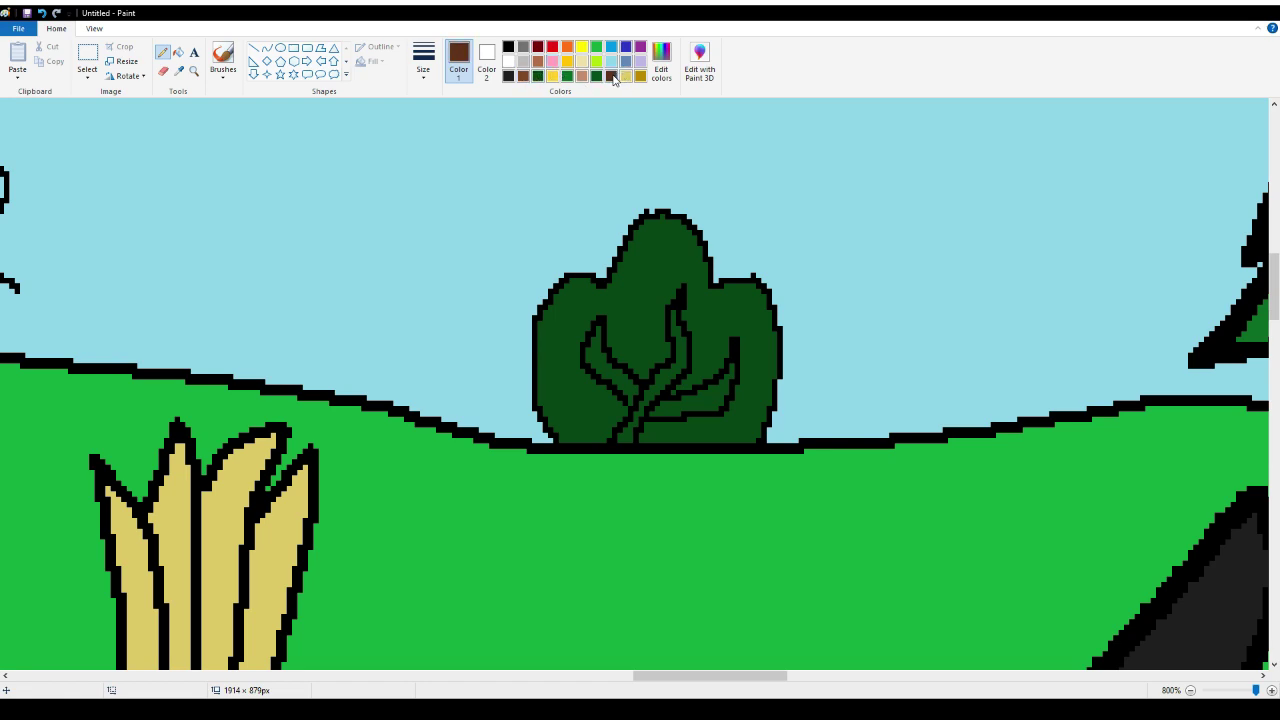
left_click(178, 52)
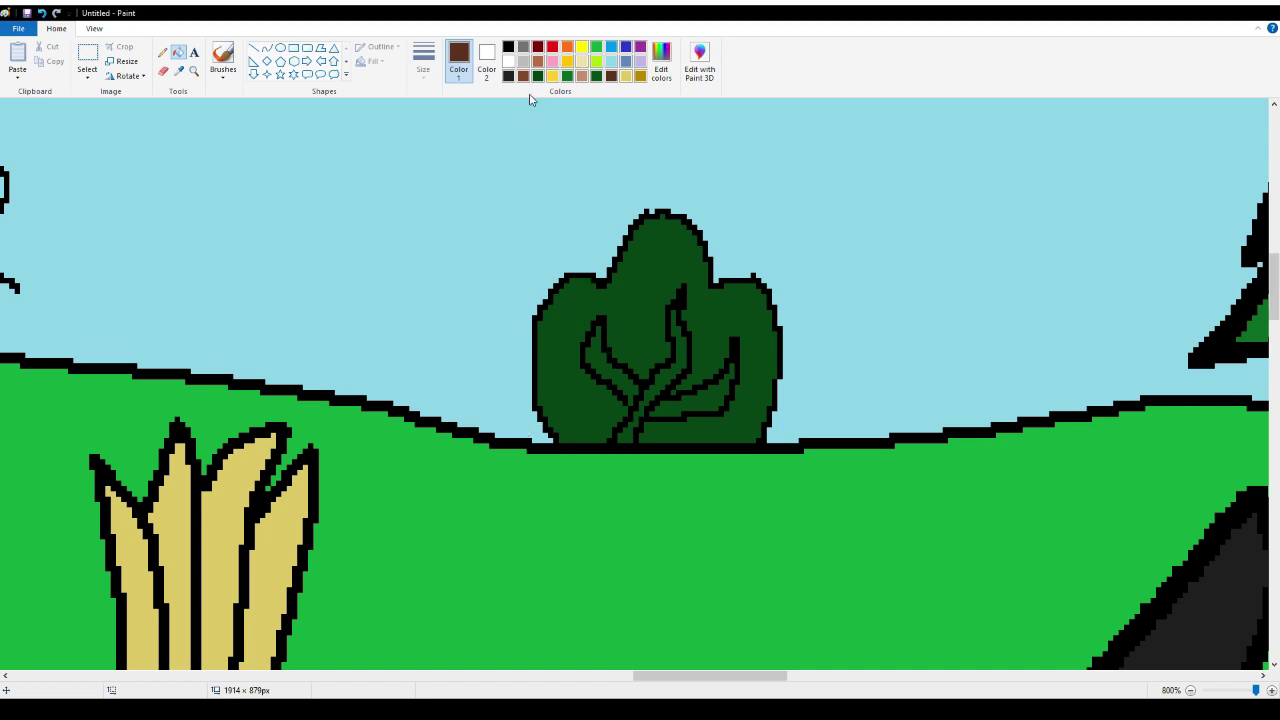
left_click(508, 46)
left_click(600, 352)
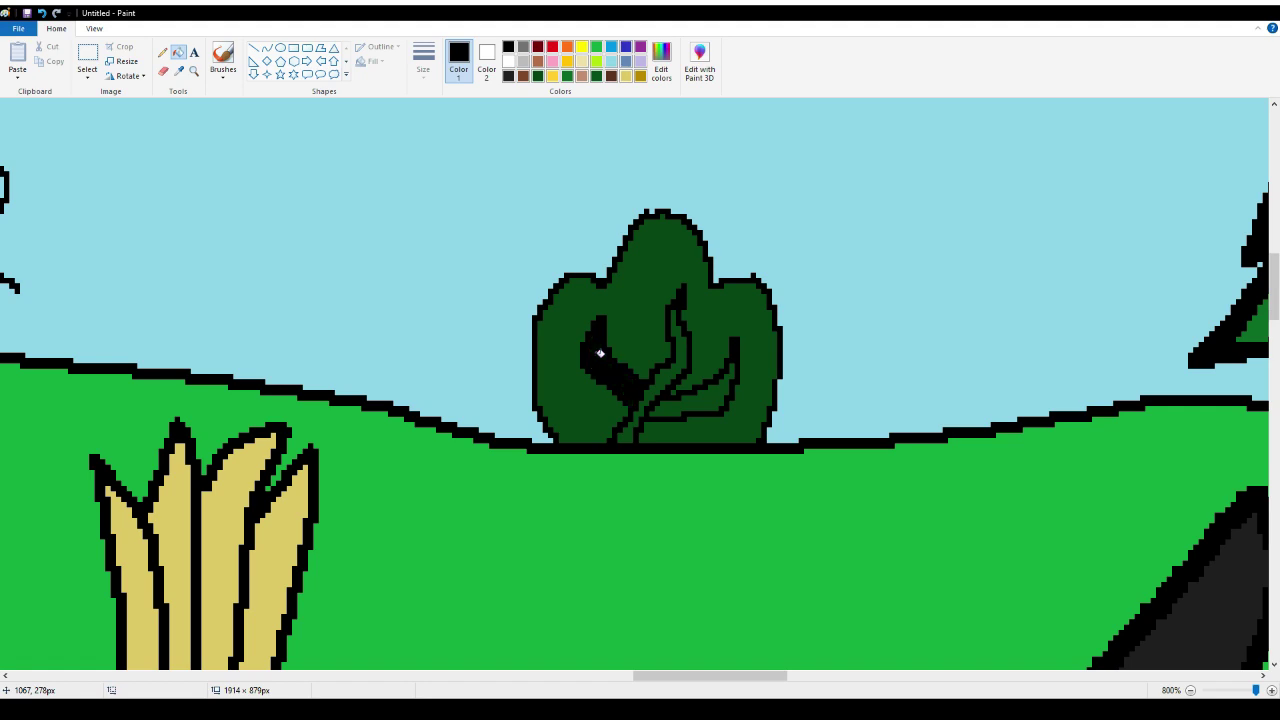
left_click(652, 396)
left_click(658, 403)
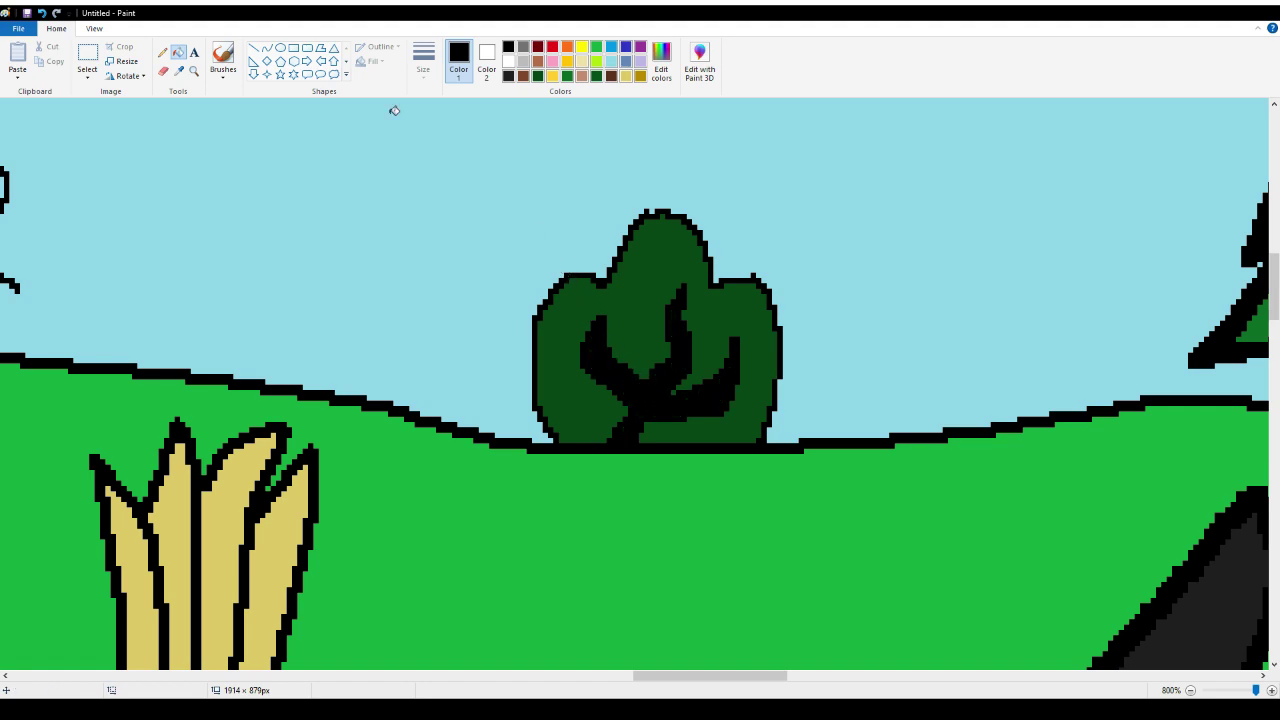
Thin the small bush's black stem and branches by painting over their edges with the bush's sampled dark green
left_click(162, 52)
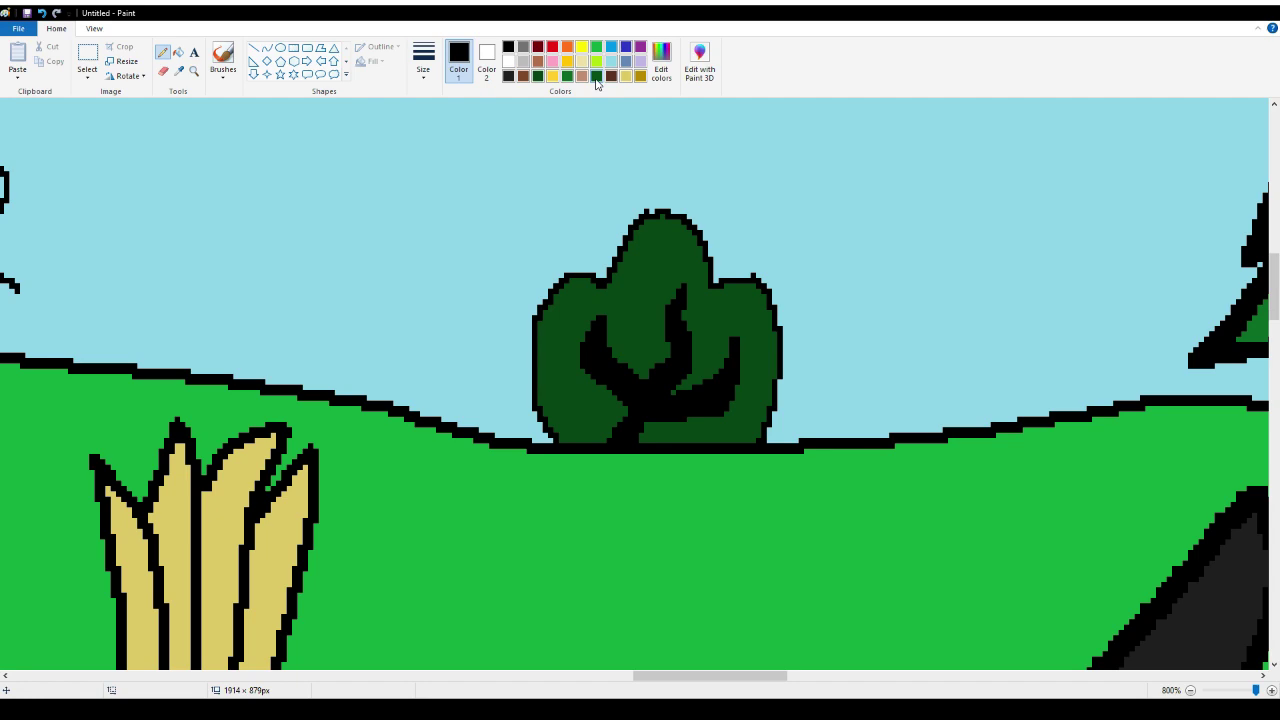
left_click(596, 76)
left_click(178, 71)
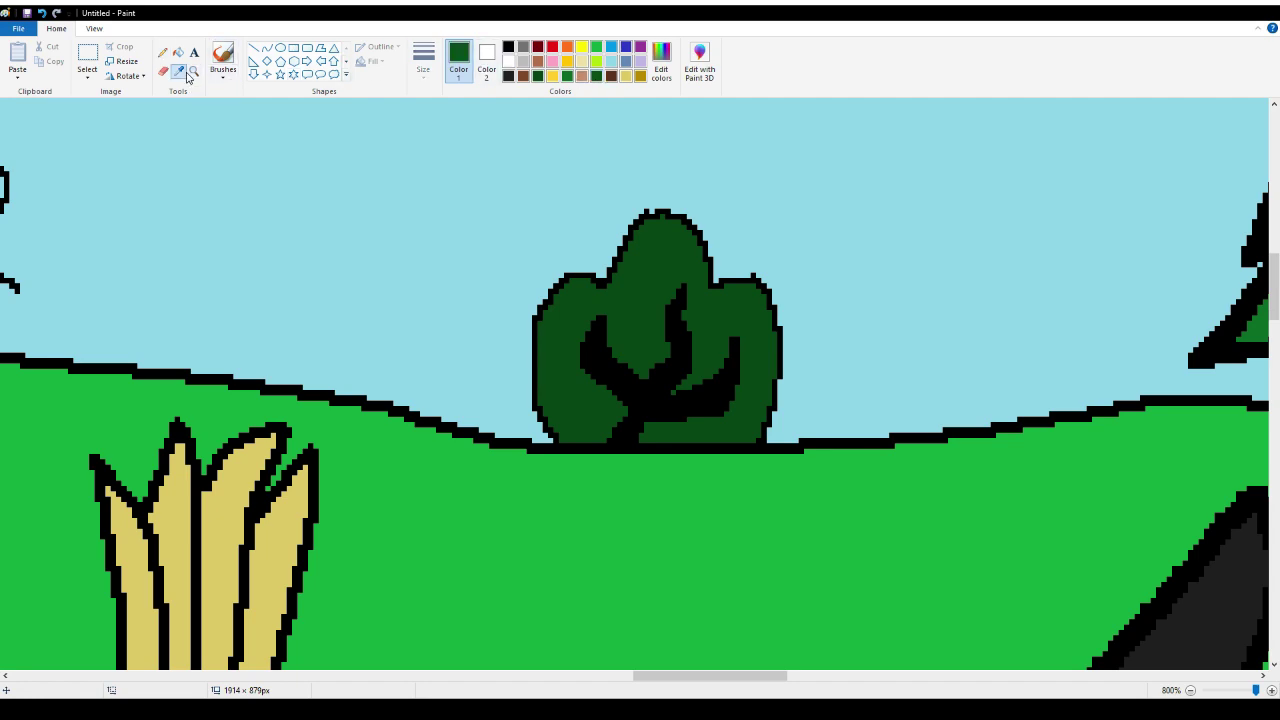
left_click(564, 314)
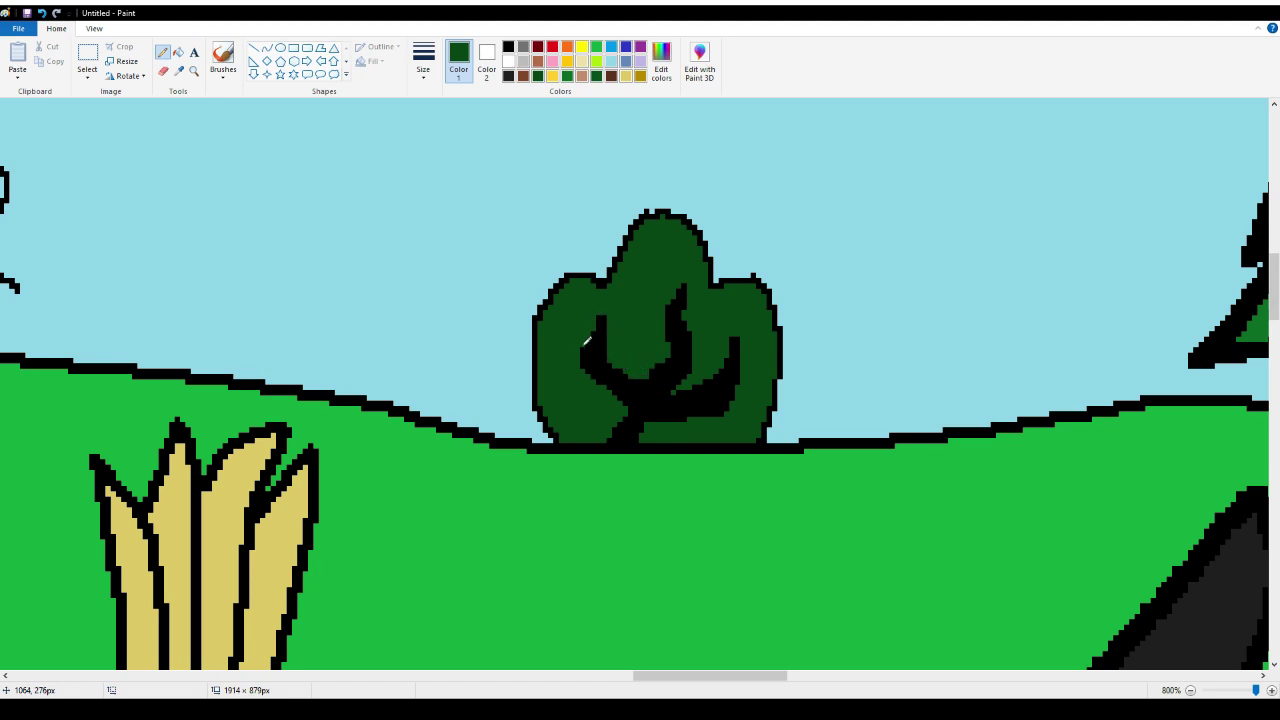
left_click_drag(586, 351, 629, 398)
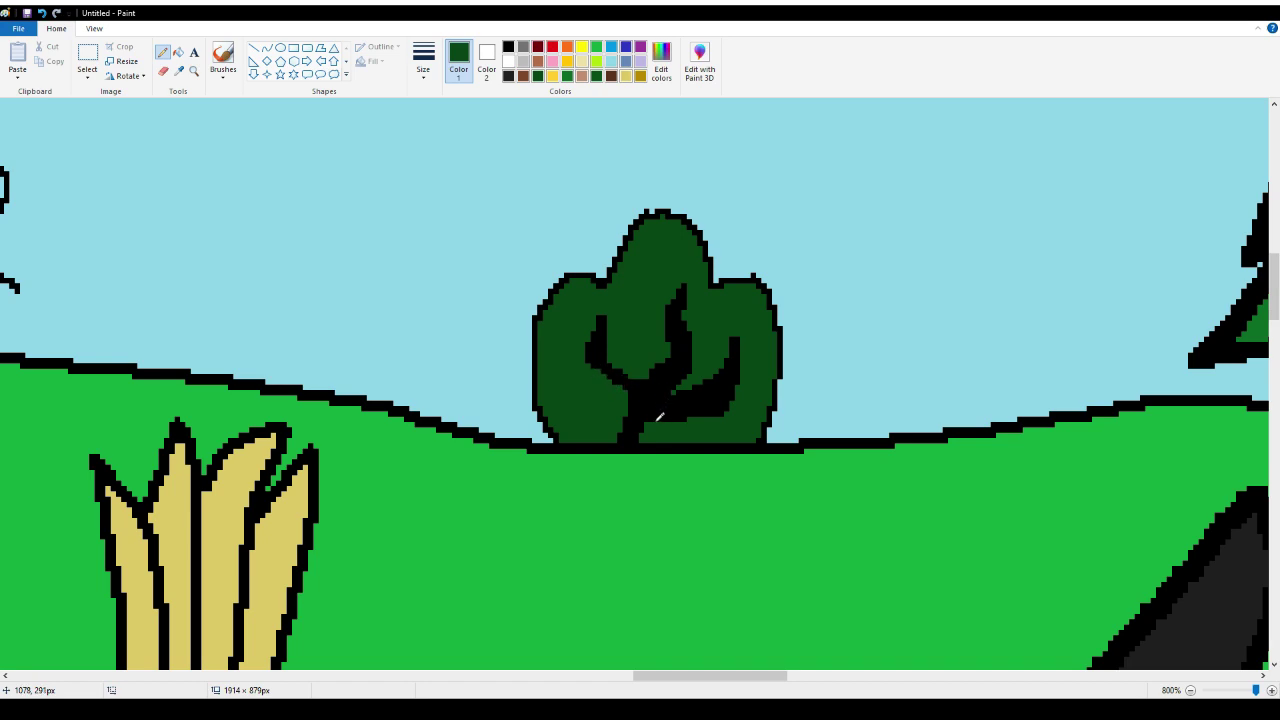
left_click(680, 418)
mouse_move(697, 406)
left_mouse_down()
mouse_move(743, 370)
mouse_move(712, 412)
mouse_move(679, 419)
mouse_move(708, 397)
left_mouse_up()
key("ctrl+z")
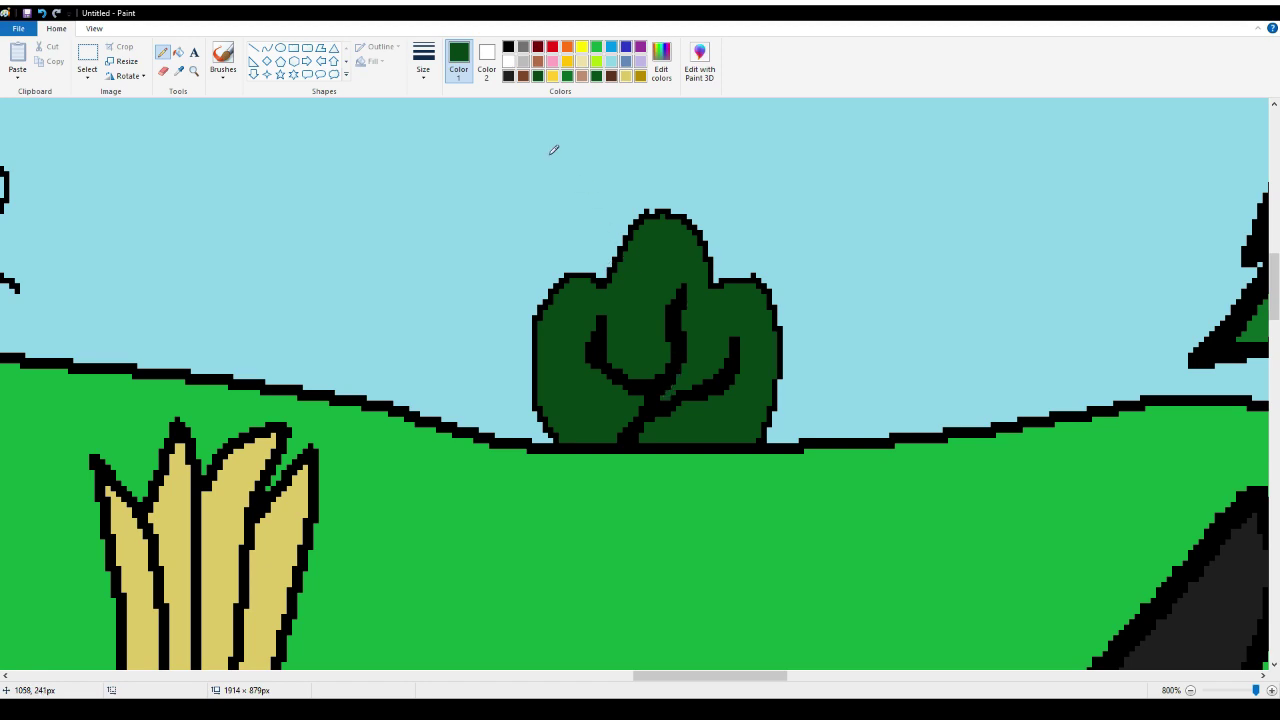
Draw small black berry outlines scattered across the small bush, including a pair of tiny ones on its right lobe
left_click(552, 47)
left_click(508, 47)
mouse_move(655, 234)
left_mouse_down()
mouse_move(642, 258)
mouse_move(654, 266)
mouse_move(667, 241)
left_mouse_up()
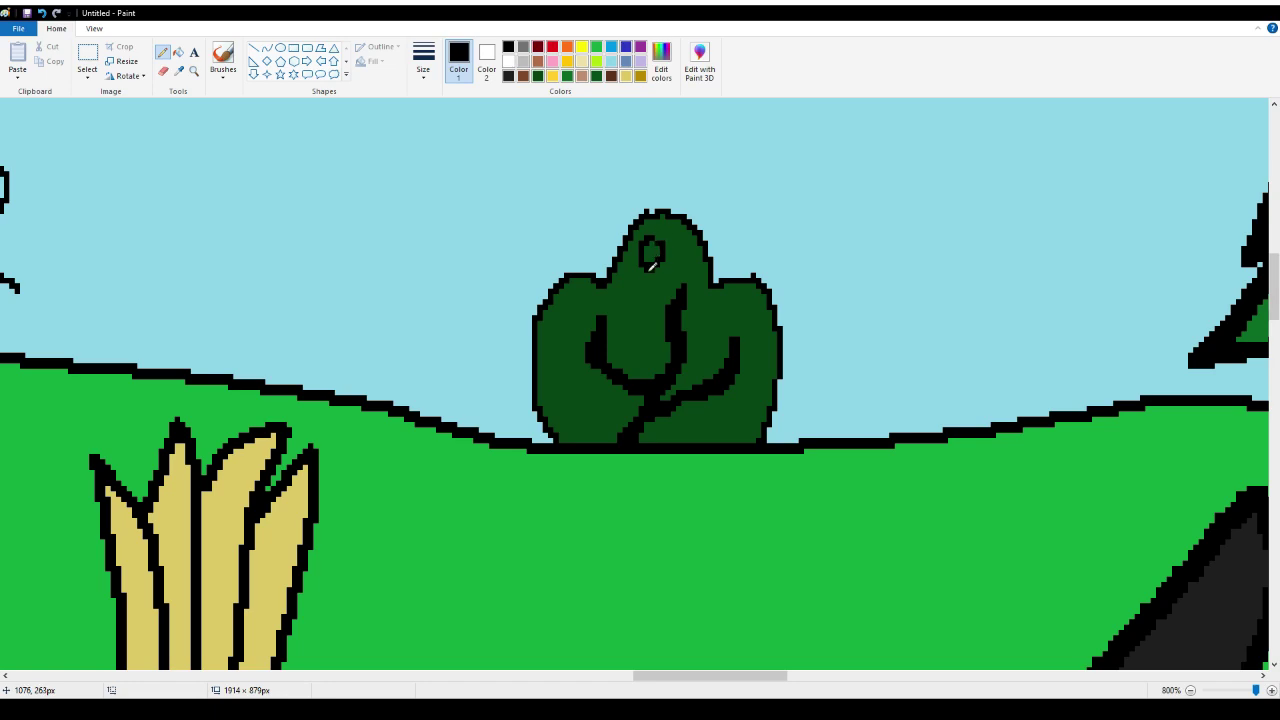
mouse_move(642, 284)
left_mouse_down()
mouse_move(615, 322)
mouse_move(630, 330)
mouse_move(638, 297)
left_mouse_up()
mouse_move(720, 306)
left_mouse_down()
mouse_move(714, 330)
mouse_move(708, 310)
mouse_move(720, 313)
left_mouse_up()
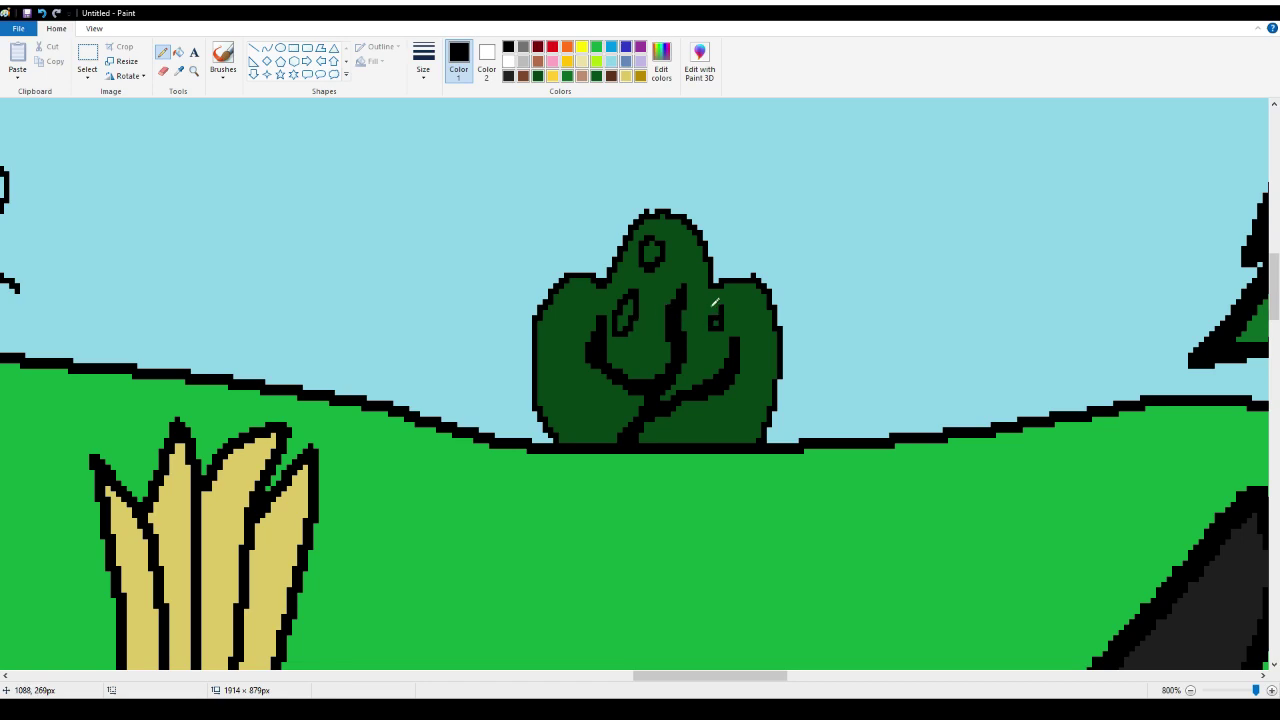
left_click_drag(723, 305, 736, 306)
mouse_move(569, 322)
left_mouse_down()
mouse_move(553, 346)
mouse_move(578, 360)
mouse_move(567, 344)
left_mouse_up()
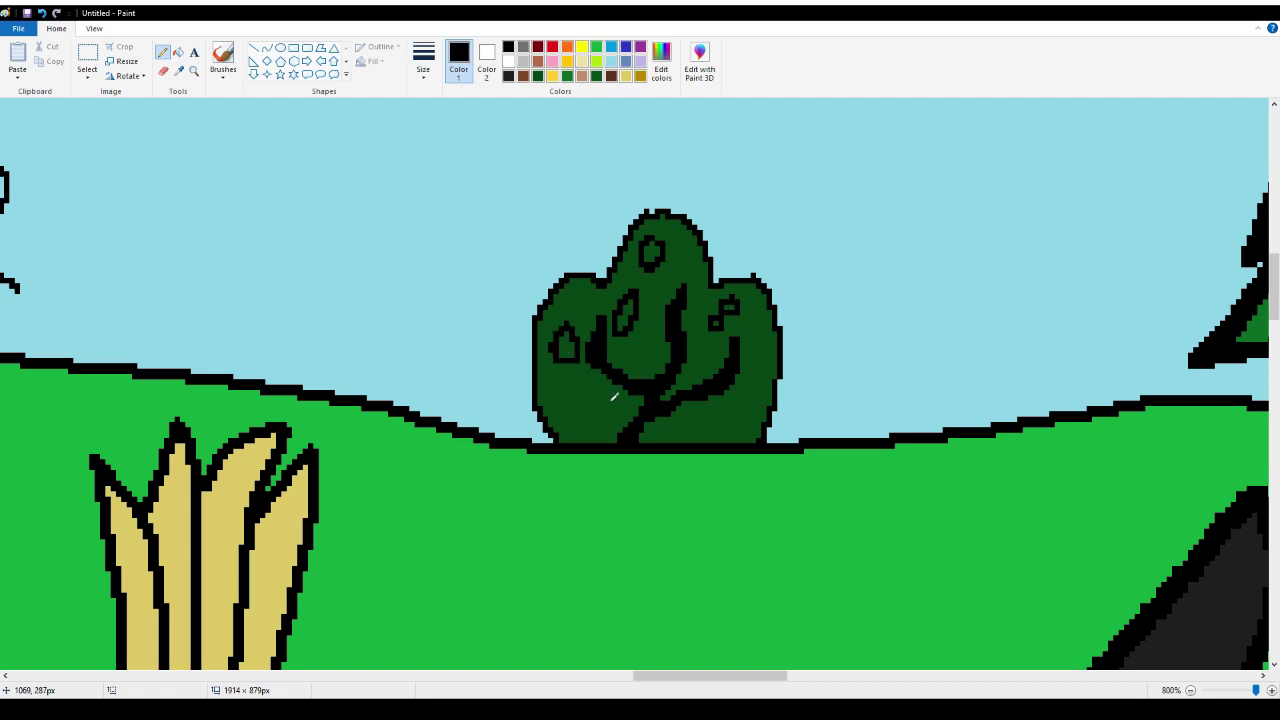
mouse_move(614, 397)
left_mouse_down()
mouse_move(606, 410)
mouse_move(618, 414)
mouse_move(627, 387)
left_mouse_up()
mouse_move(712, 420)
left_mouse_down()
mouse_move(740, 424)
mouse_move(738, 400)
mouse_move(709, 408)
left_mouse_up()
mouse_move(708, 346)
left_mouse_down()
mouse_move(684, 366)
mouse_move(704, 378)
mouse_move(709, 341)
left_mouse_up()
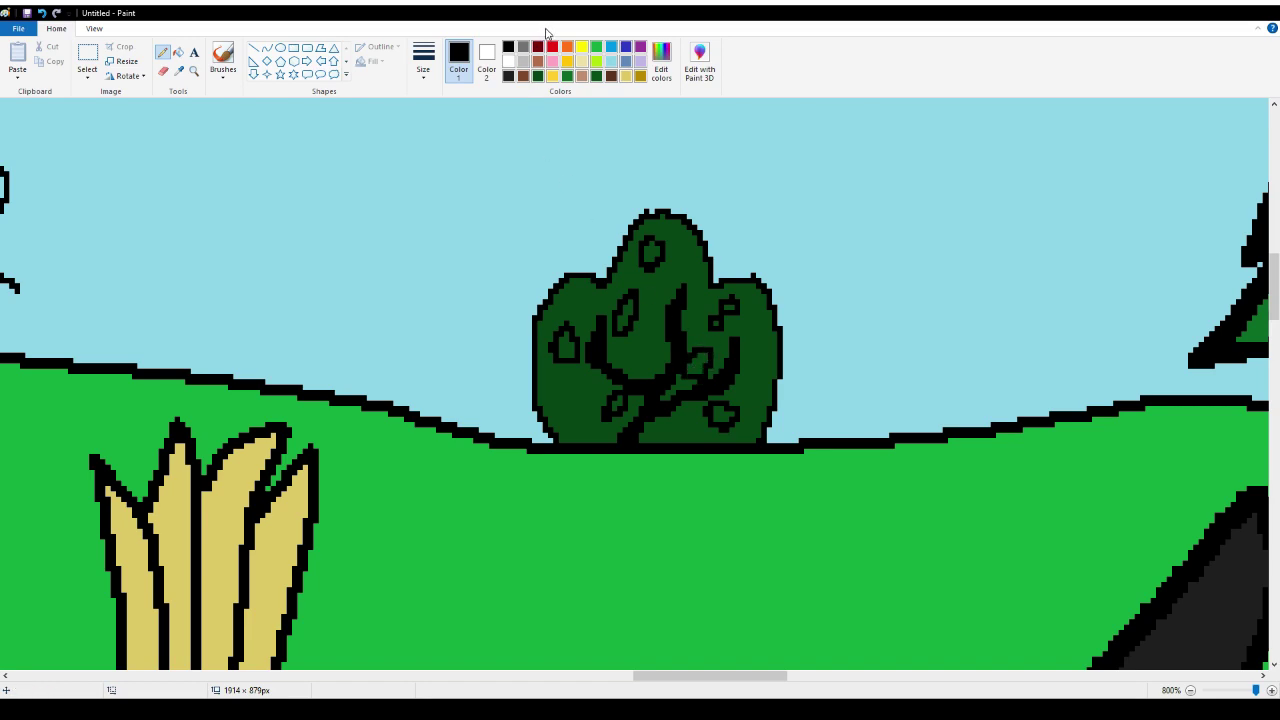
Mix a custom dark red and fill the berries on the bush's left lobe, centre and base with it
left_click(552, 48)
key("Return")
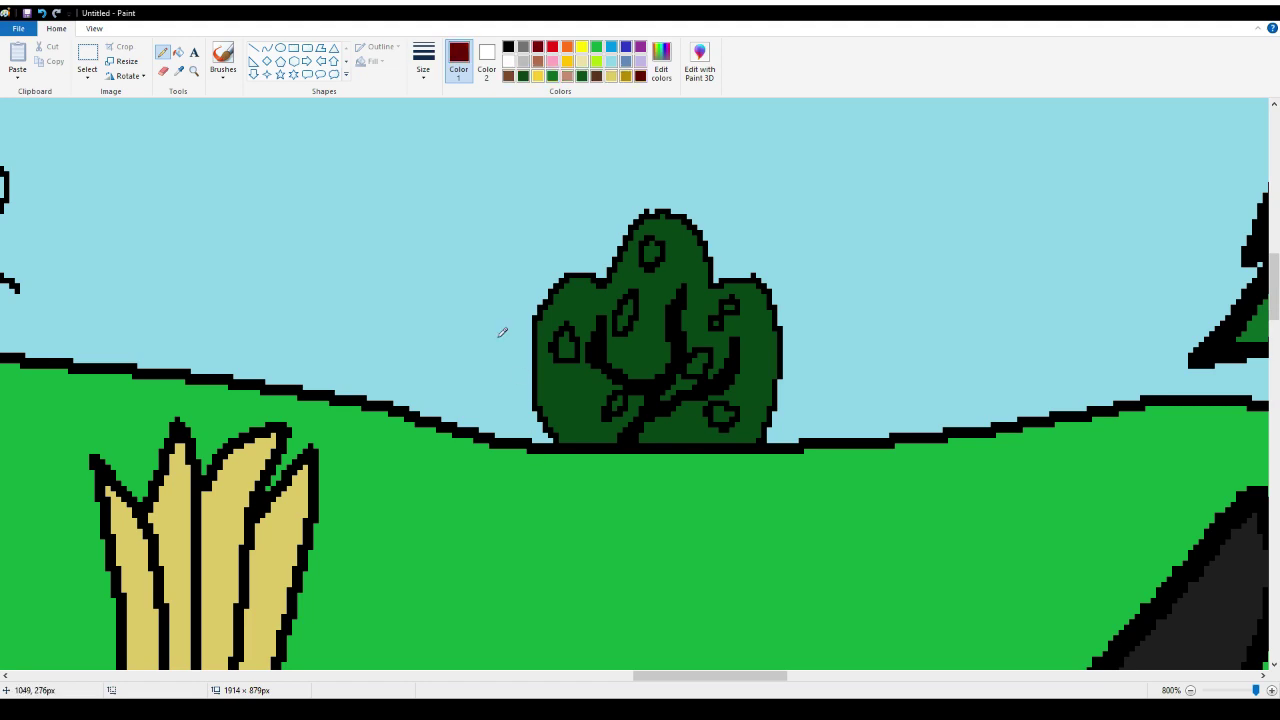
left_click(178, 52)
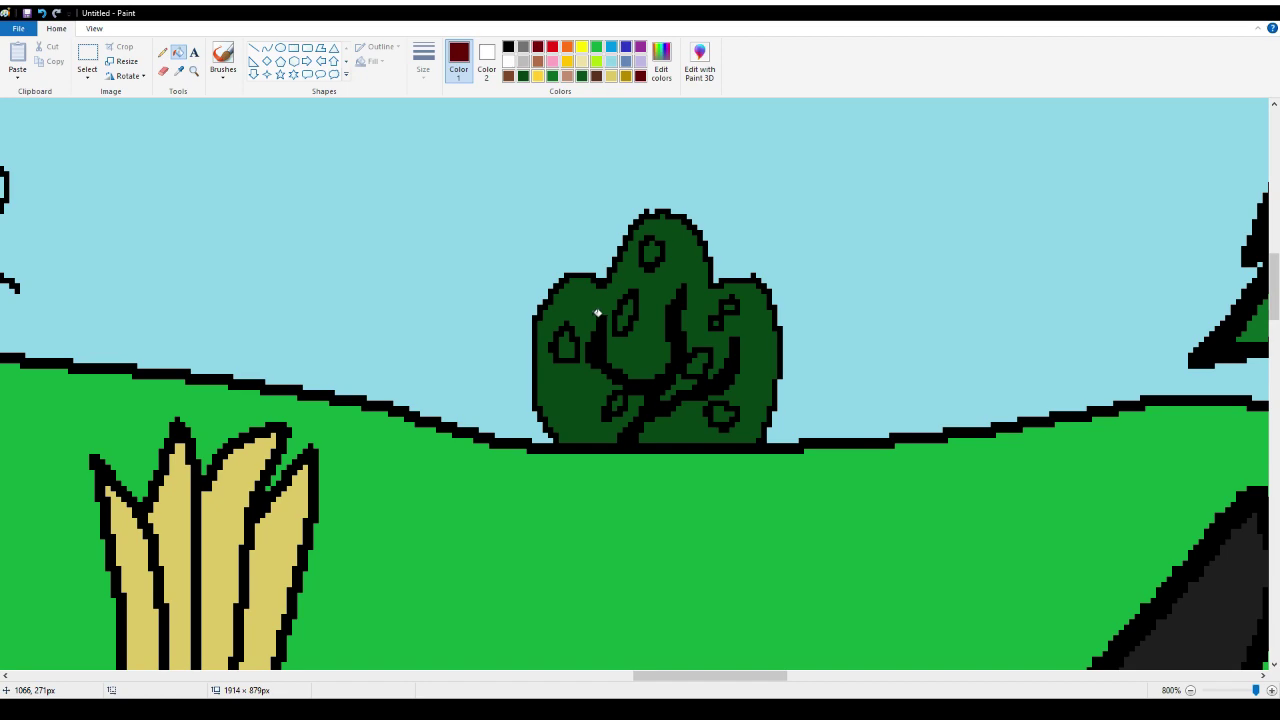
left_click(624, 316)
left_click(573, 345)
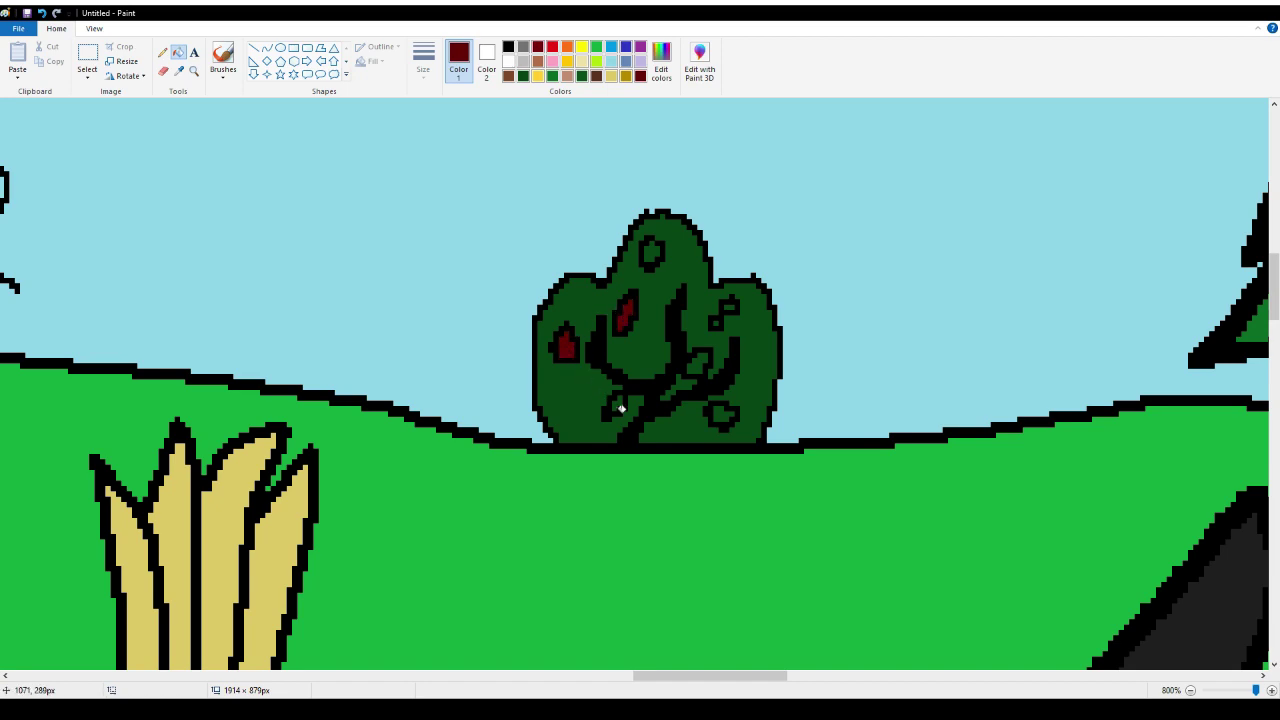
left_click(621, 400)
left_click(727, 413)
left_click(697, 363)
Fill the berry on the top lobe and the two tiny right-lobe berries with dark red, undoing the fill that hits their outlines
left_click(722, 318)
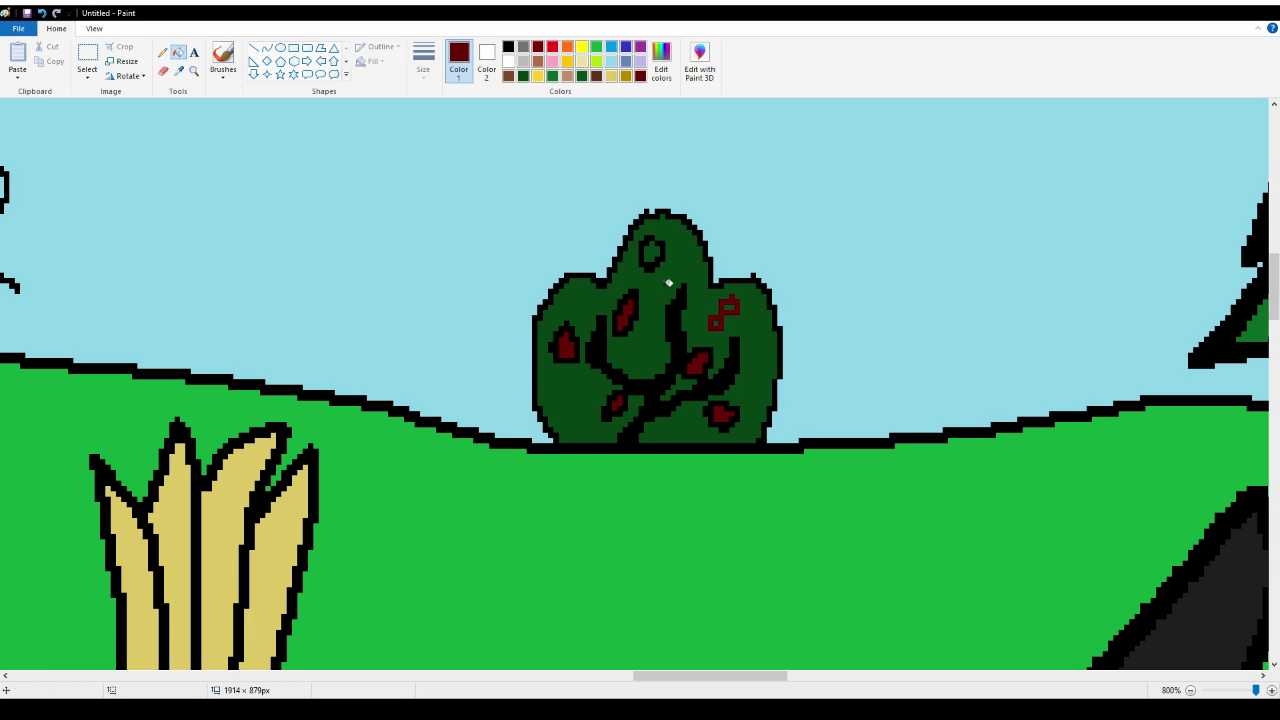
left_click(41, 14)
left_click(652, 252)
left_click(729, 307)
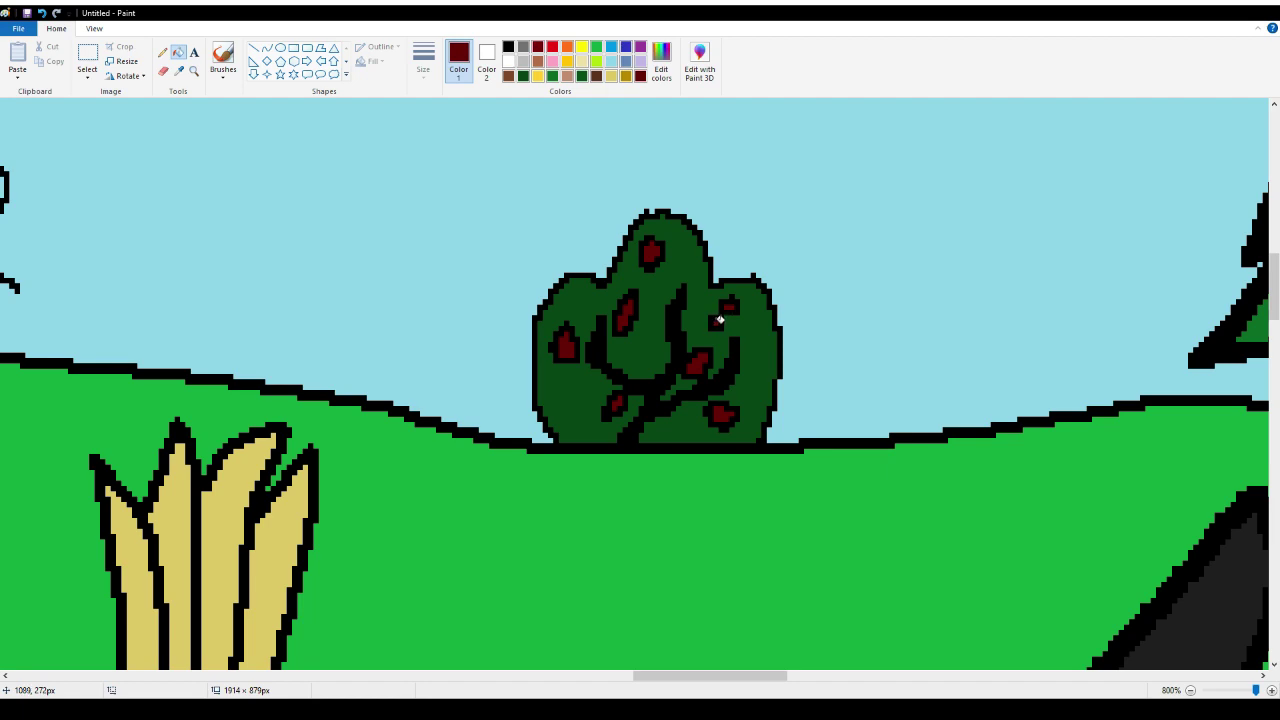
left_click(719, 320)
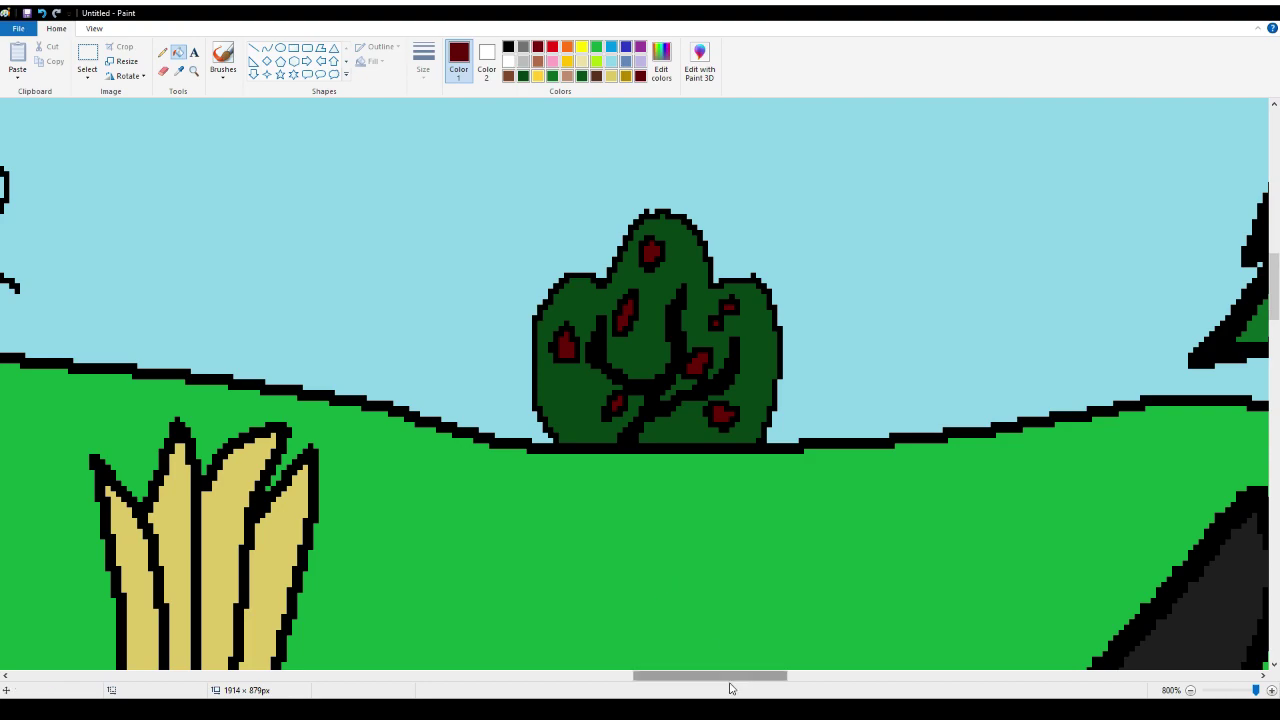
Start a black branch outline in the large foreground bush at the picture's left edge, with a near-vertical stroke reaching its base
left_click_drag(730, 682, 349, 689)
scroll(657, 474, "down", 10)
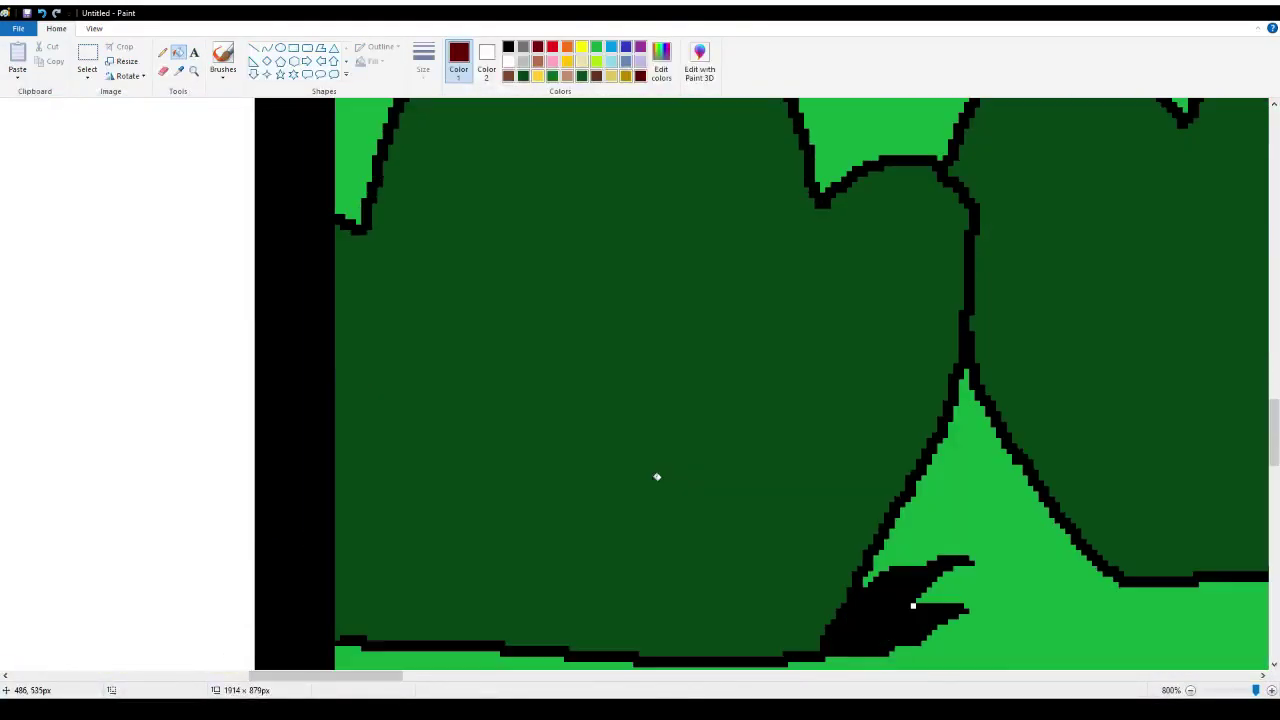
left_click(162, 52)
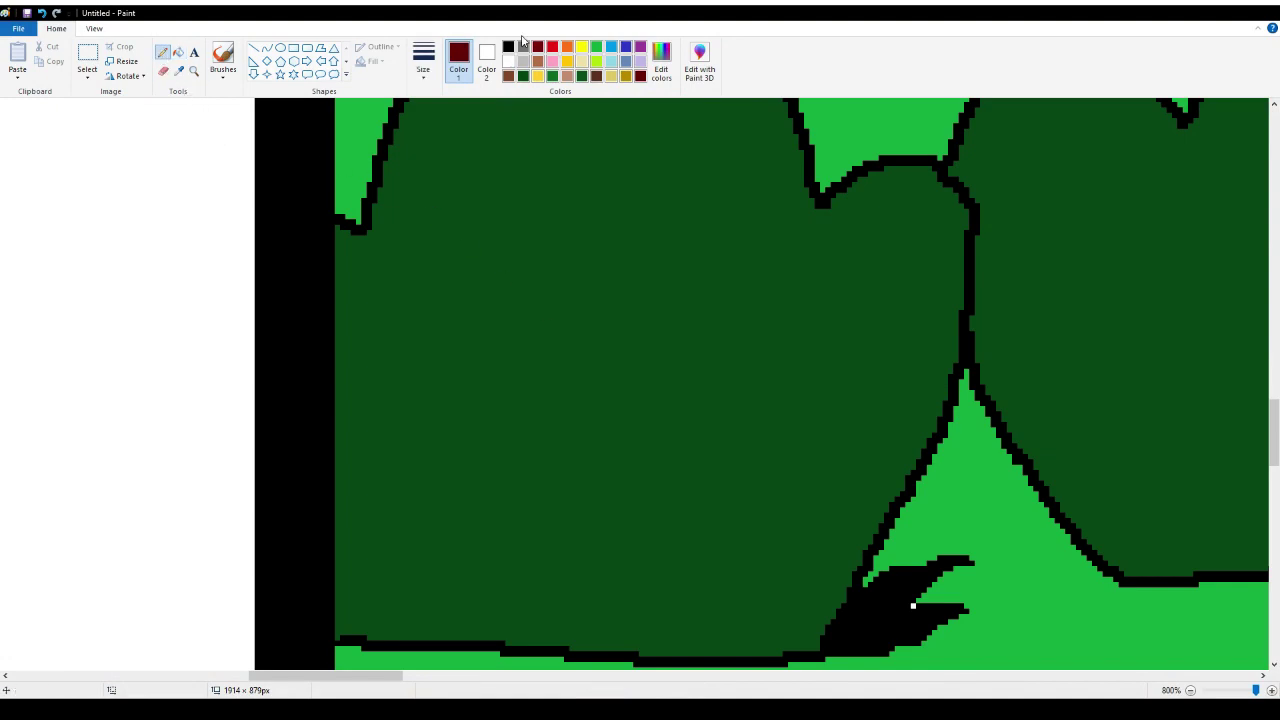
left_click(510, 46)
left_click_drag(567, 498, 551, 647)
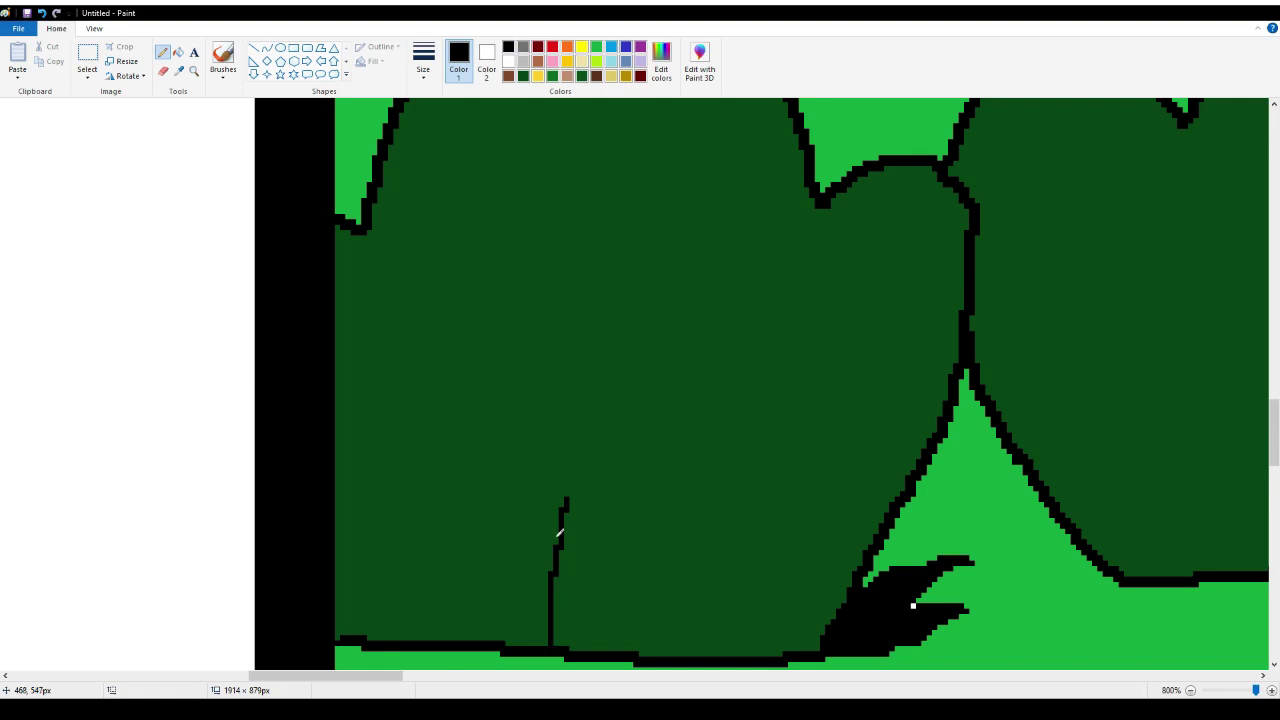
Outline a thin trunk splitting into three curved, tapering branches in black pencil inside the dark green bush at the canvas's left edge
mouse_move(568, 500)
left_mouse_down()
mouse_move(603, 430)
mouse_move(748, 359)
mouse_move(778, 324)
mouse_move(802, 241)
mouse_move(748, 336)
mouse_move(710, 372)
mouse_move(584, 417)
mouse_move(559, 445)
mouse_move(530, 644)
left_mouse_up()
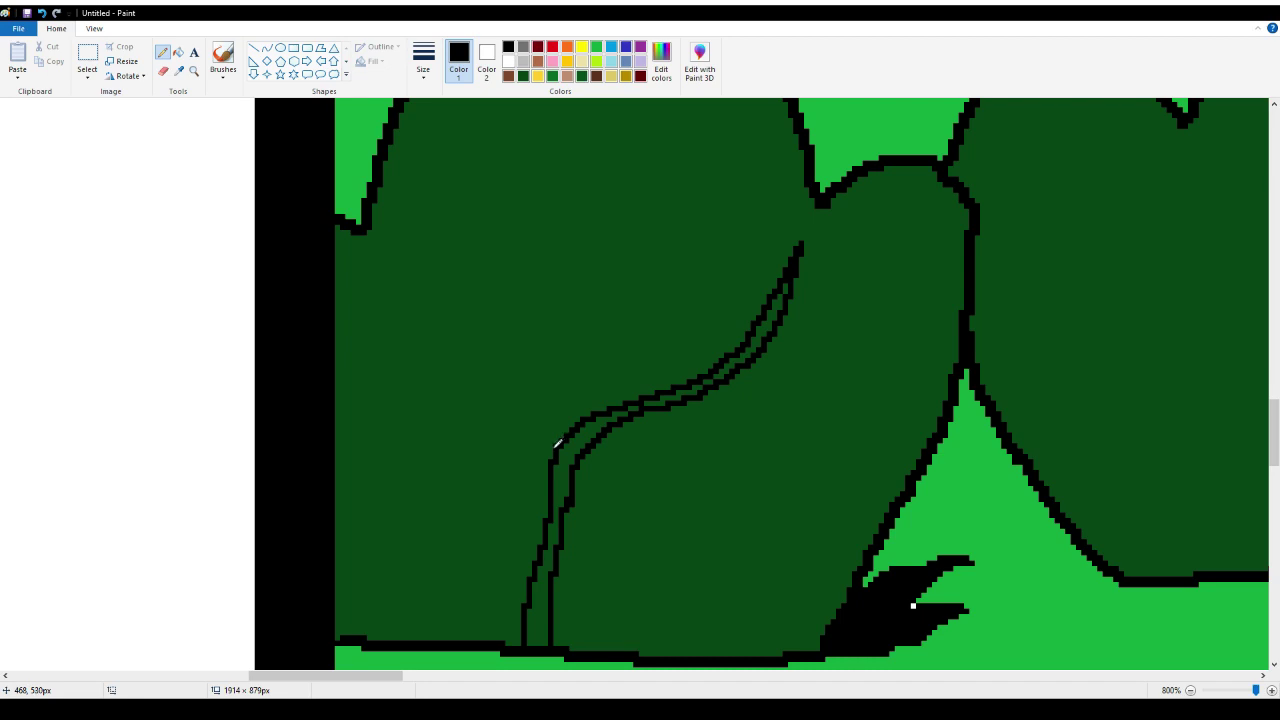
mouse_move(558, 443)
left_mouse_down()
mouse_move(440, 394)
mouse_move(429, 343)
mouse_move(451, 248)
mouse_move(401, 330)
mouse_move(395, 385)
mouse_move(428, 416)
mouse_move(557, 463)
mouse_move(553, 358)
mouse_move(608, 324)
mouse_move(650, 252)
mouse_move(615, 136)
left_mouse_up()
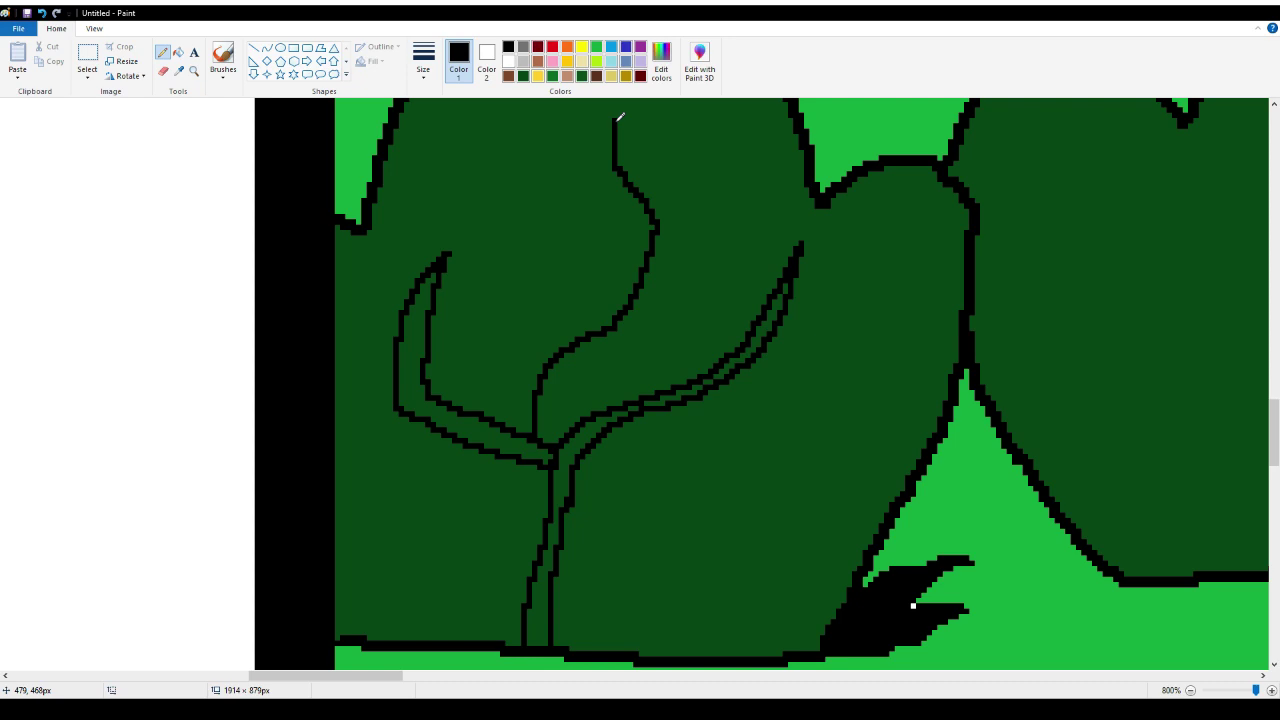
scroll(620, 117, "up", 3)
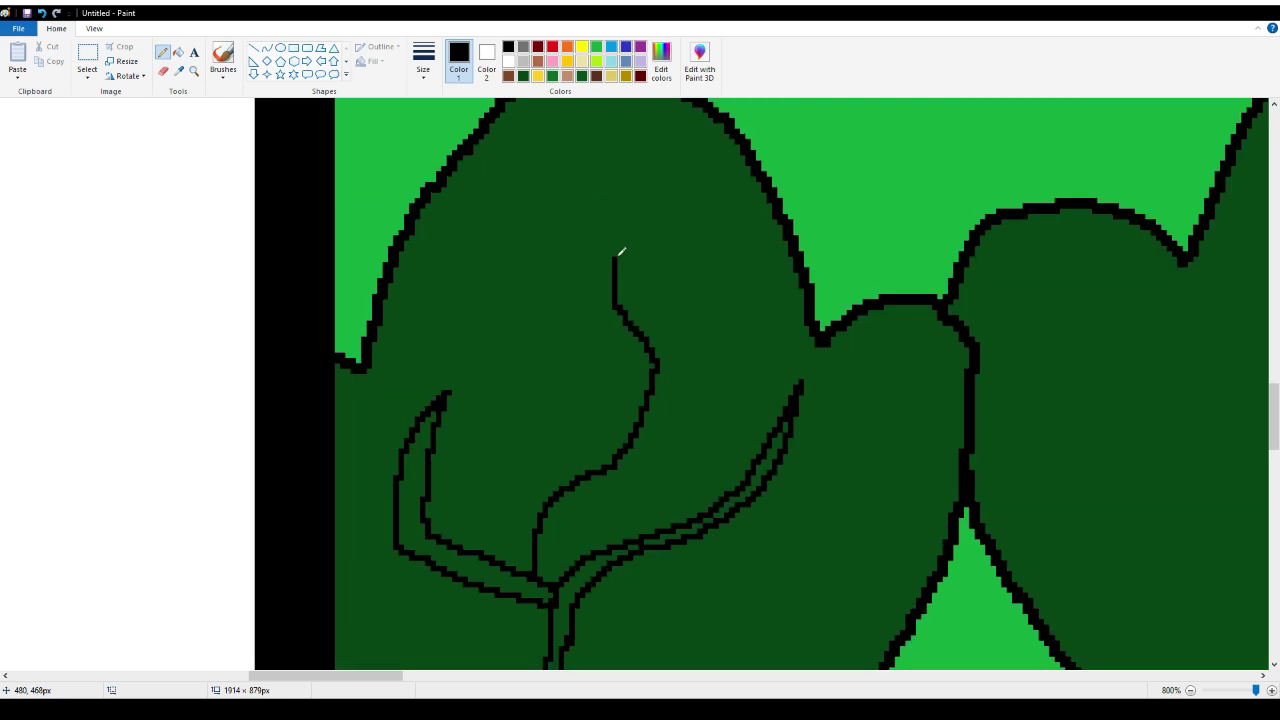
mouse_move(618, 255)
left_mouse_down()
mouse_move(653, 187)
mouse_move(631, 279)
mouse_move(671, 349)
mouse_move(672, 407)
mouse_move(653, 445)
mouse_move(561, 525)
mouse_move(564, 575)
left_mouse_up()
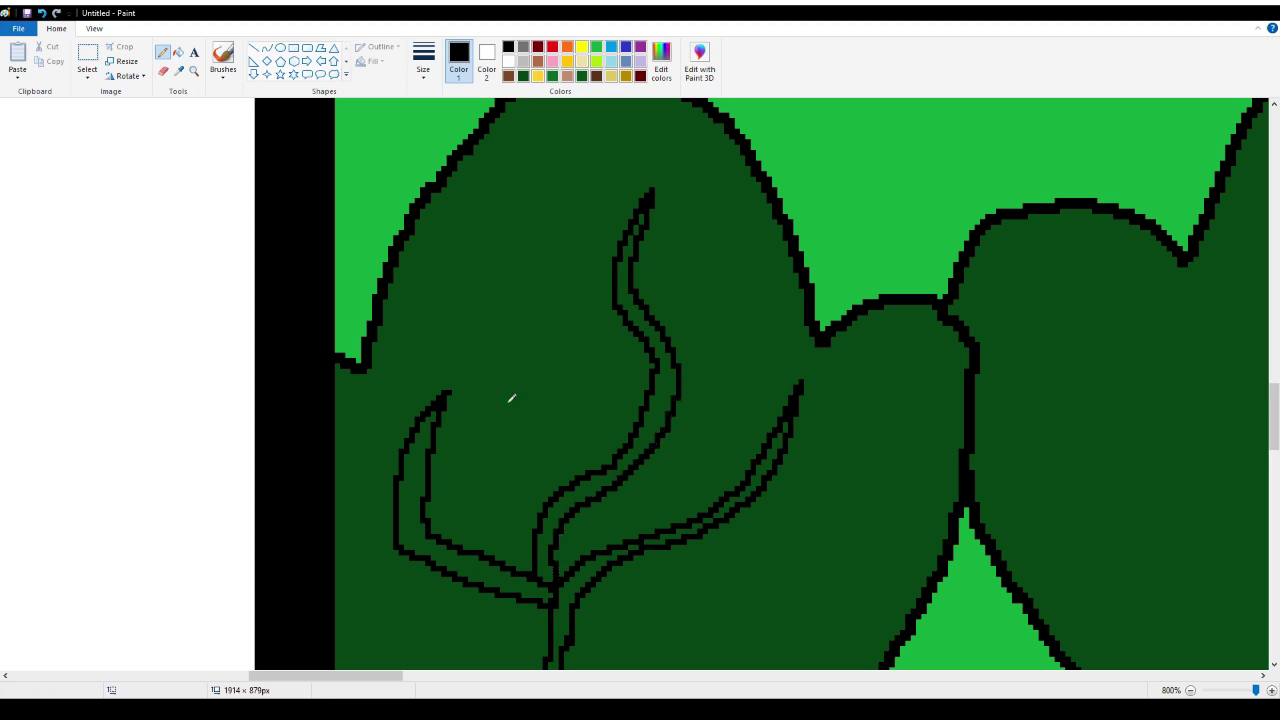
Fill the outlined trunk and all three branches of the leftmost bush with solid black, including the small leftover gaps
left_click(178, 52)
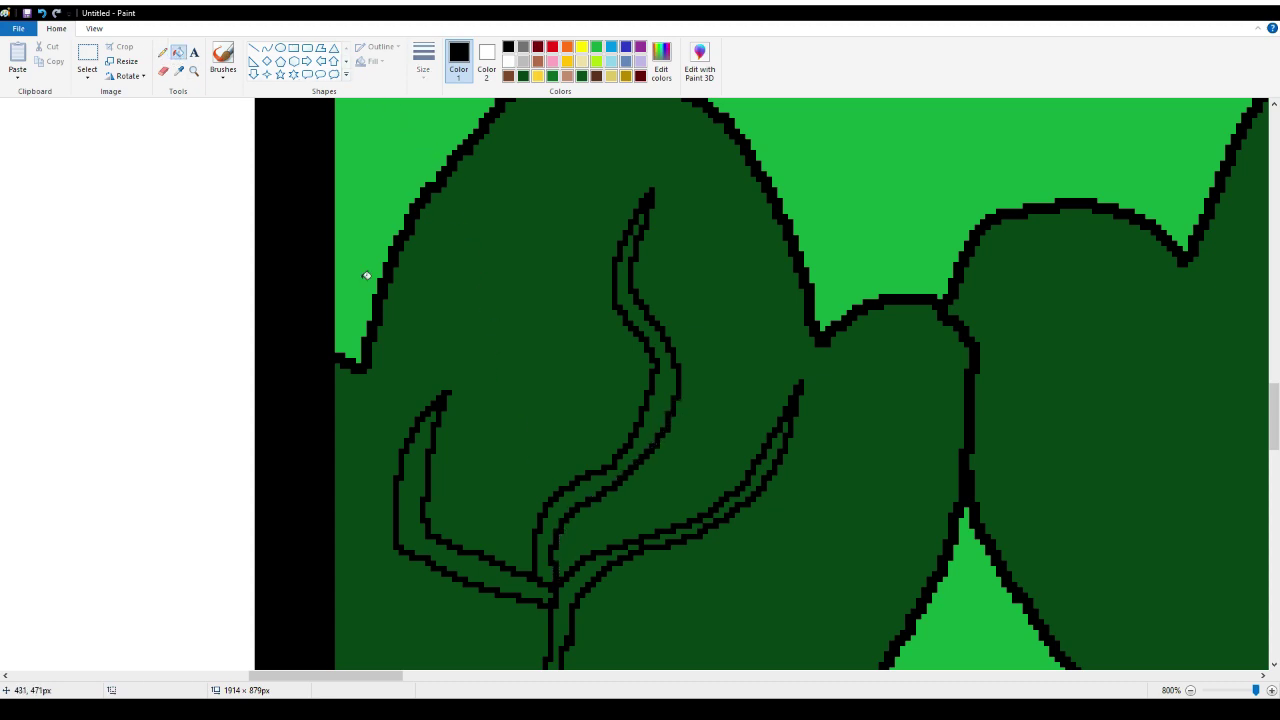
scroll(511, 403, "down", 3)
left_click(541, 410)
left_click(532, 437)
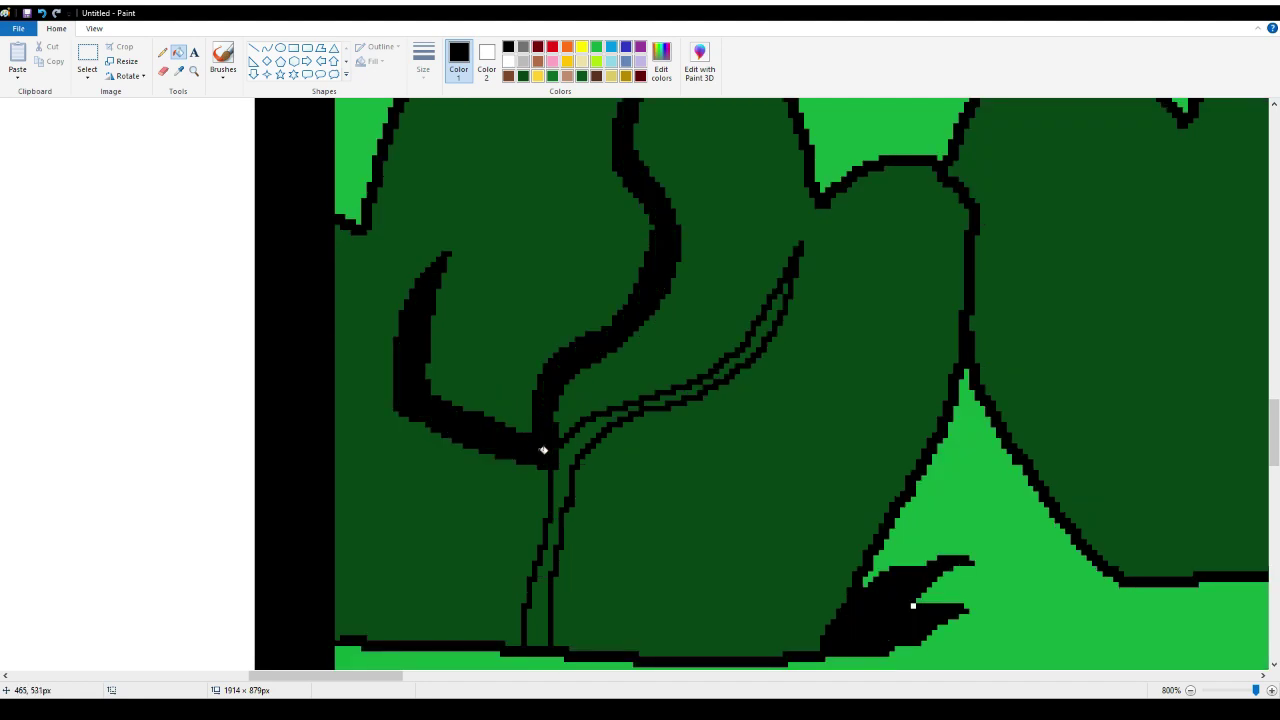
left_click(568, 450)
left_click(749, 346)
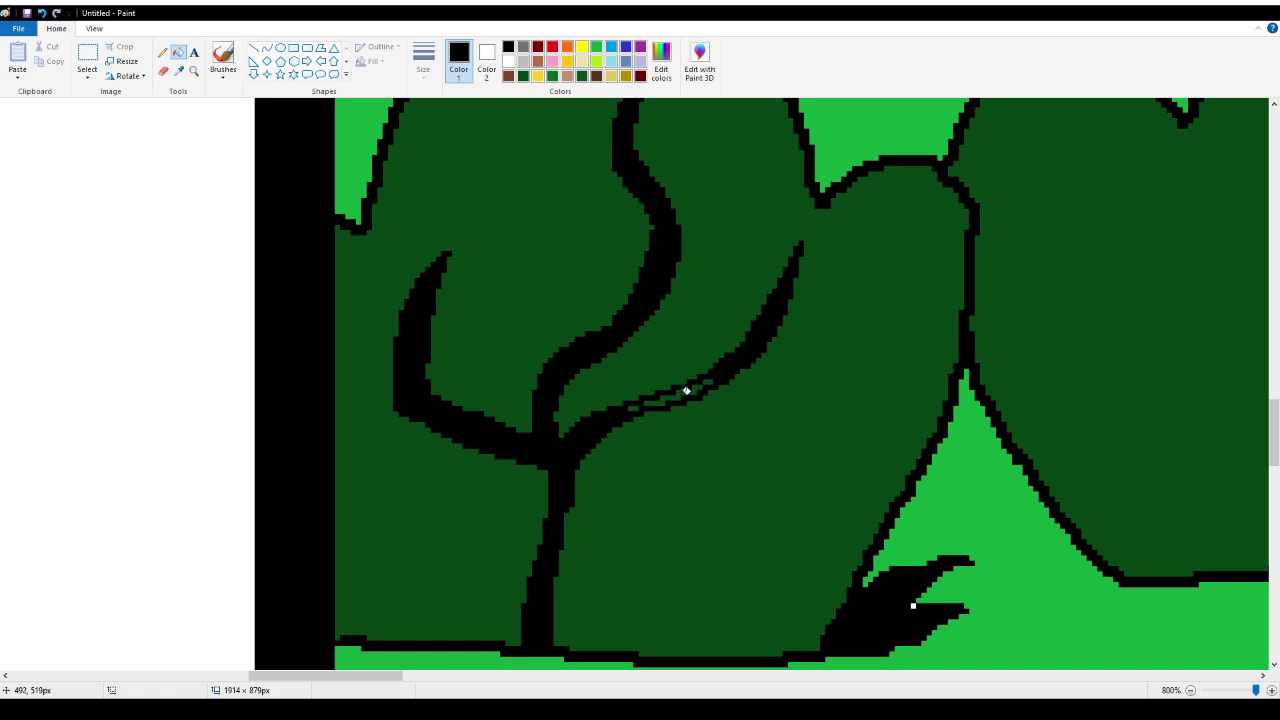
left_click(686, 390)
left_click(632, 408)
Draw six small rounded berry outlines in black pencil around the branches in the upper part of the leftmost bush
scroll(632, 397, "up", 3)
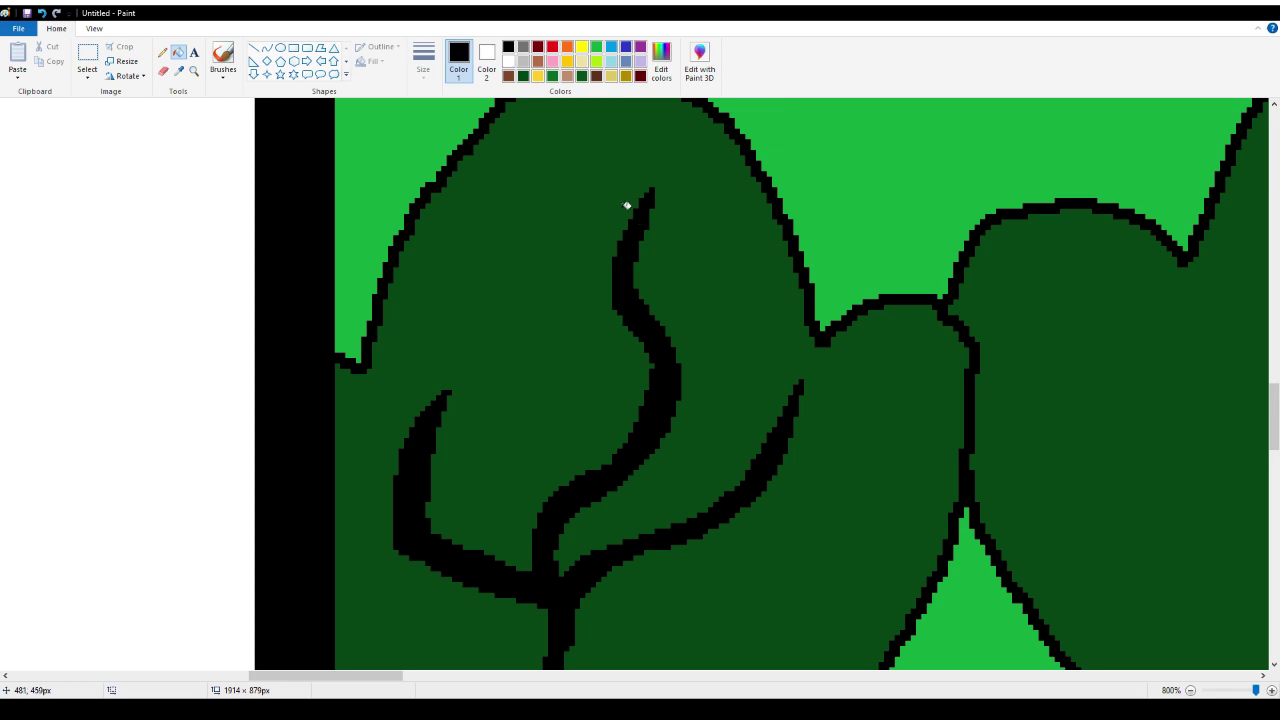
left_click(162, 51)
scroll(566, 177, "up", 3)
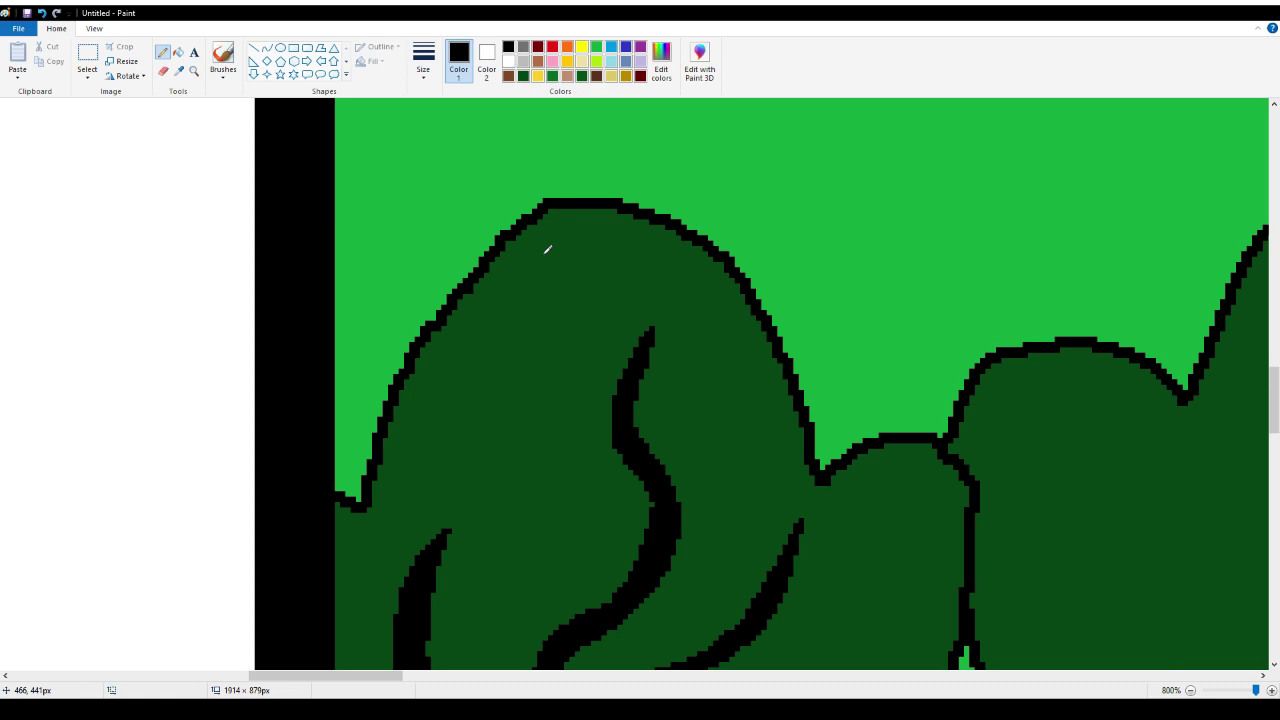
mouse_move(546, 251)
left_mouse_down()
mouse_move(514, 285)
mouse_move(531, 311)
mouse_move(555, 297)
mouse_move(549, 253)
left_mouse_up()
scroll(649, 332, "down", 3)
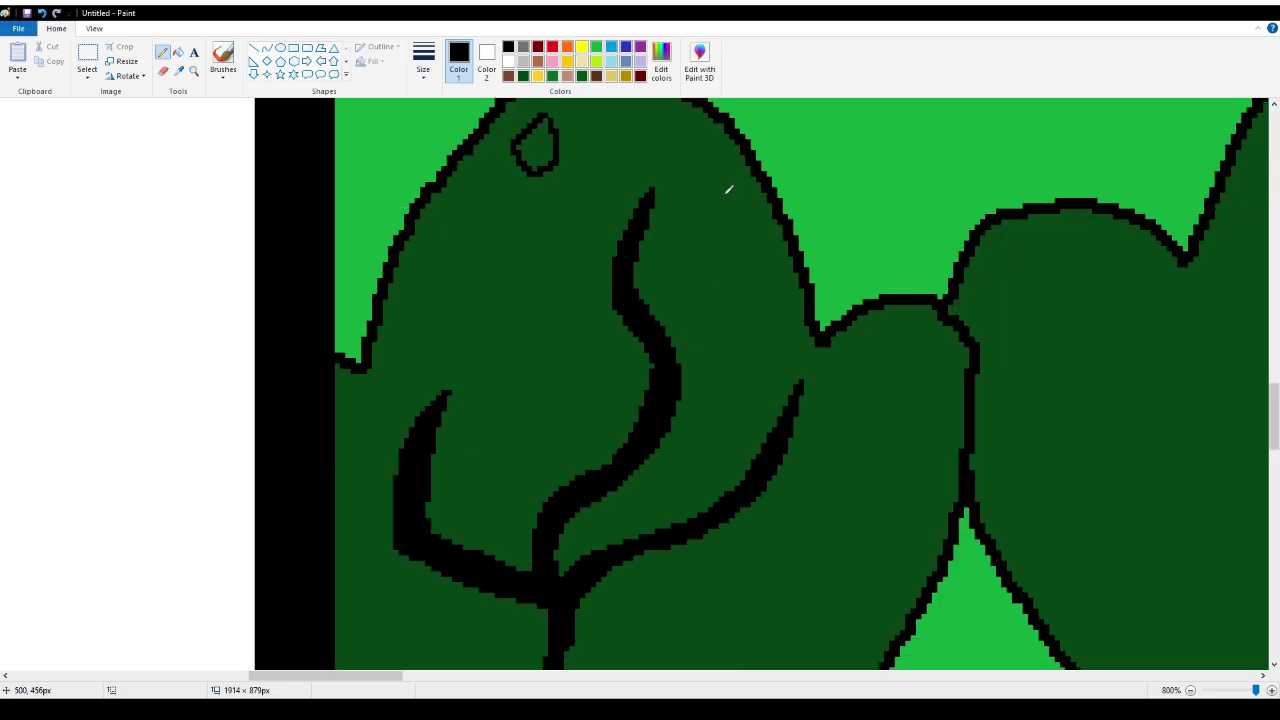
mouse_move(728, 191)
left_mouse_down()
mouse_move(709, 246)
mouse_move(740, 215)
mouse_move(734, 190)
left_mouse_up()
mouse_move(488, 304)
left_mouse_down()
mouse_move(488, 367)
mouse_move(511, 335)
mouse_move(477, 303)
left_mouse_up()
mouse_move(541, 242)
left_mouse_down()
mouse_move(535, 296)
mouse_move(579, 292)
mouse_move(588, 258)
mouse_move(538, 250)
left_mouse_up()
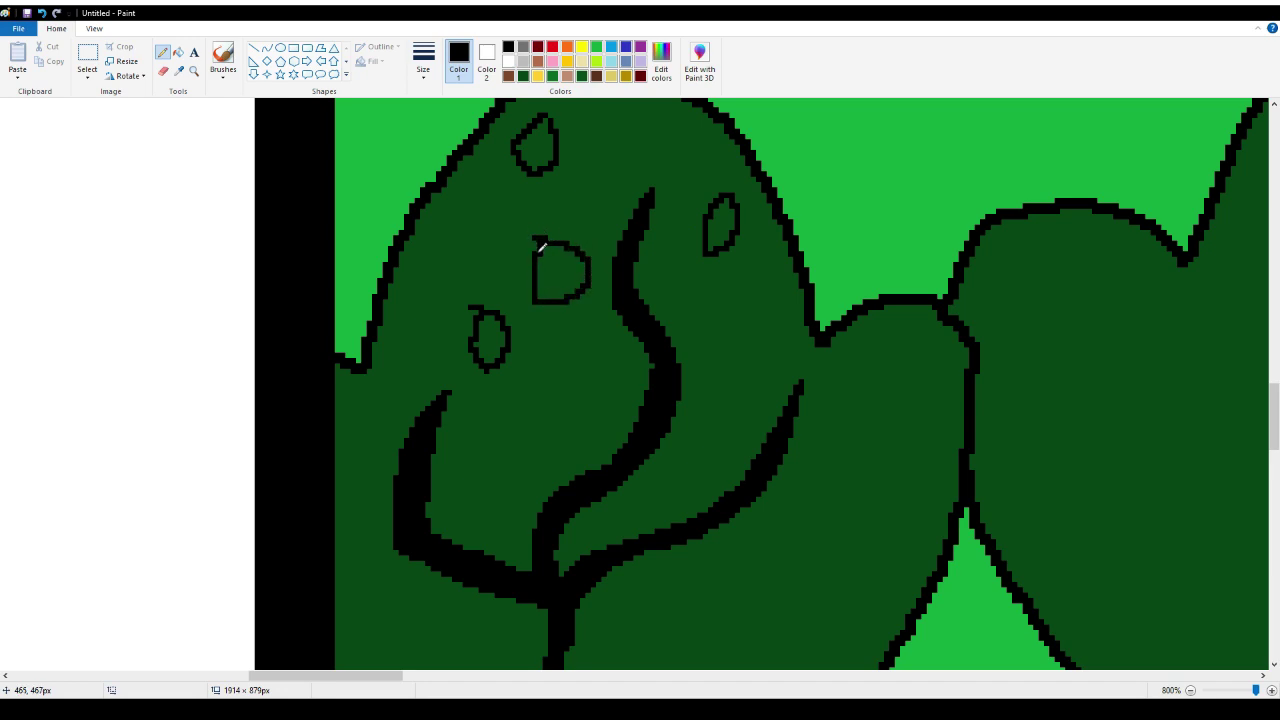
mouse_move(748, 322)
left_mouse_down()
mouse_move(731, 381)
mouse_move(744, 384)
mouse_move(766, 372)
mouse_move(740, 320)
left_mouse_up()
scroll(579, 341, "down", 3)
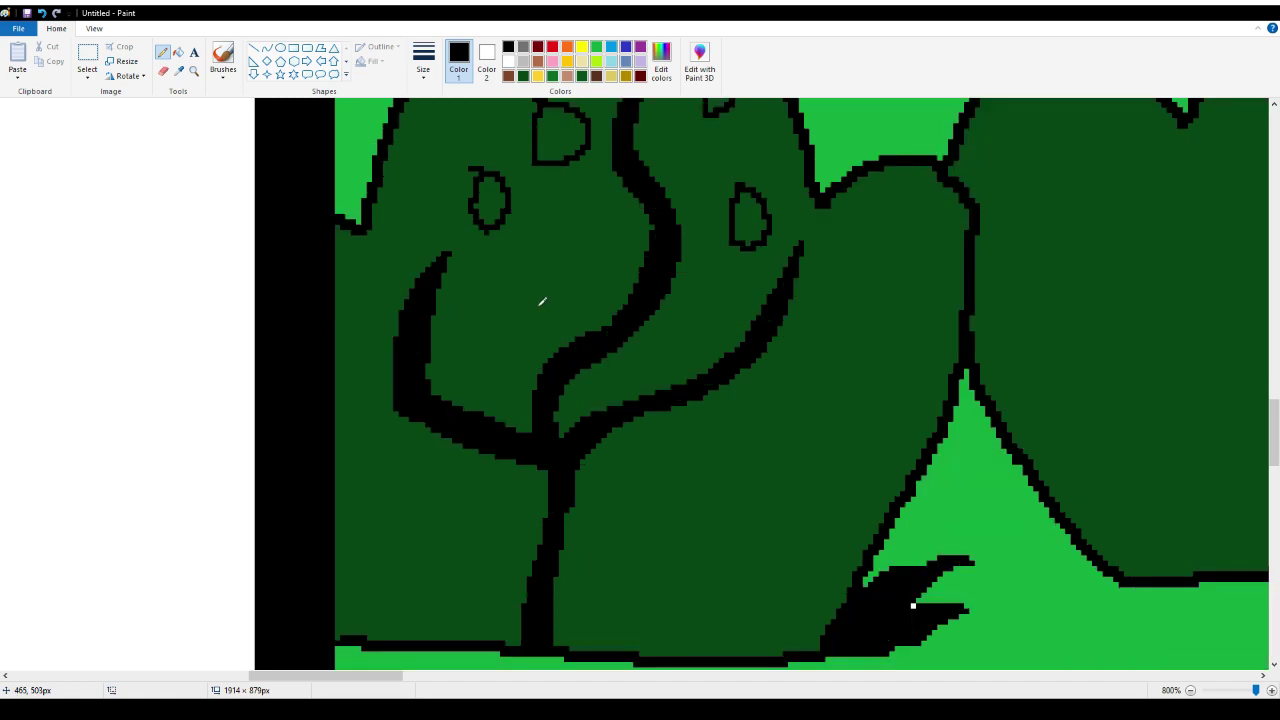
mouse_move(518, 264)
left_mouse_down()
mouse_move(476, 313)
mouse_move(482, 327)
mouse_move(501, 338)
mouse_move(530, 318)
mouse_move(518, 267)
left_mouse_up()
Draw five more small berry outlines in the leftmost bush, four below the branches and one near its upper right lobe
scroll(520, 270, "down", 3)
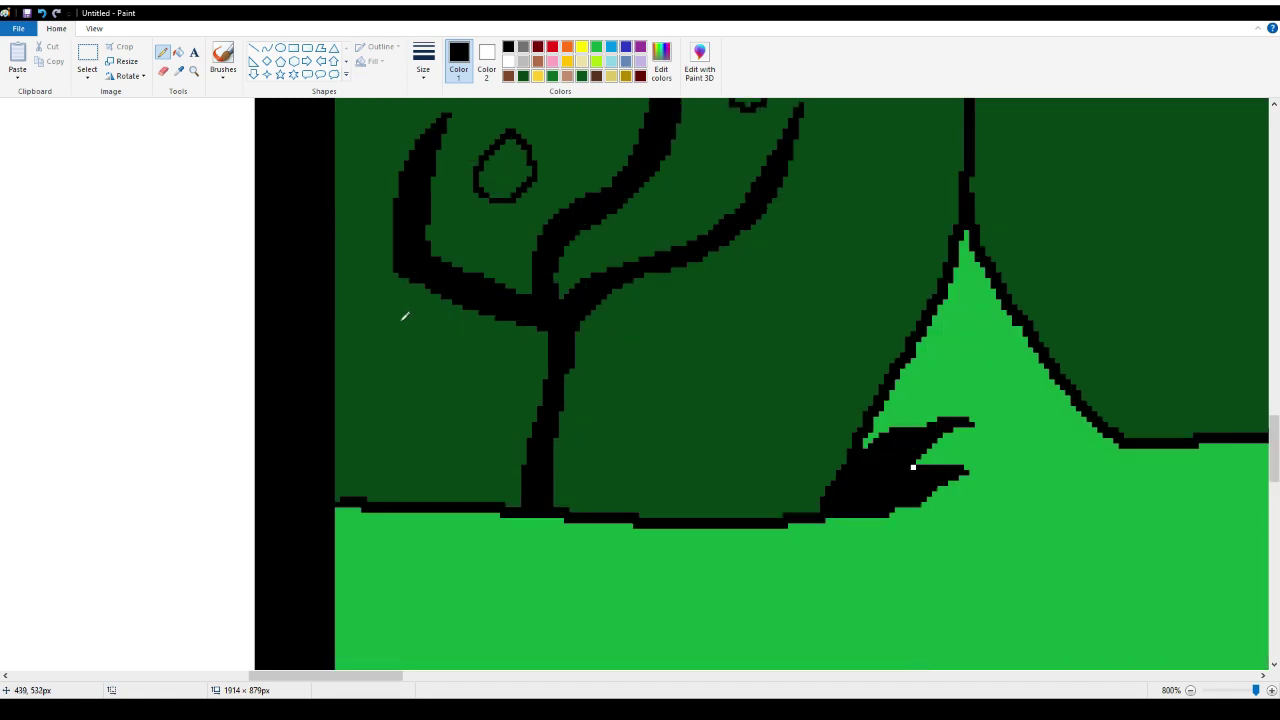
mouse_move(404, 316)
left_mouse_down()
mouse_move(377, 370)
mouse_move(417, 380)
mouse_move(435, 346)
mouse_move(402, 313)
left_mouse_up()
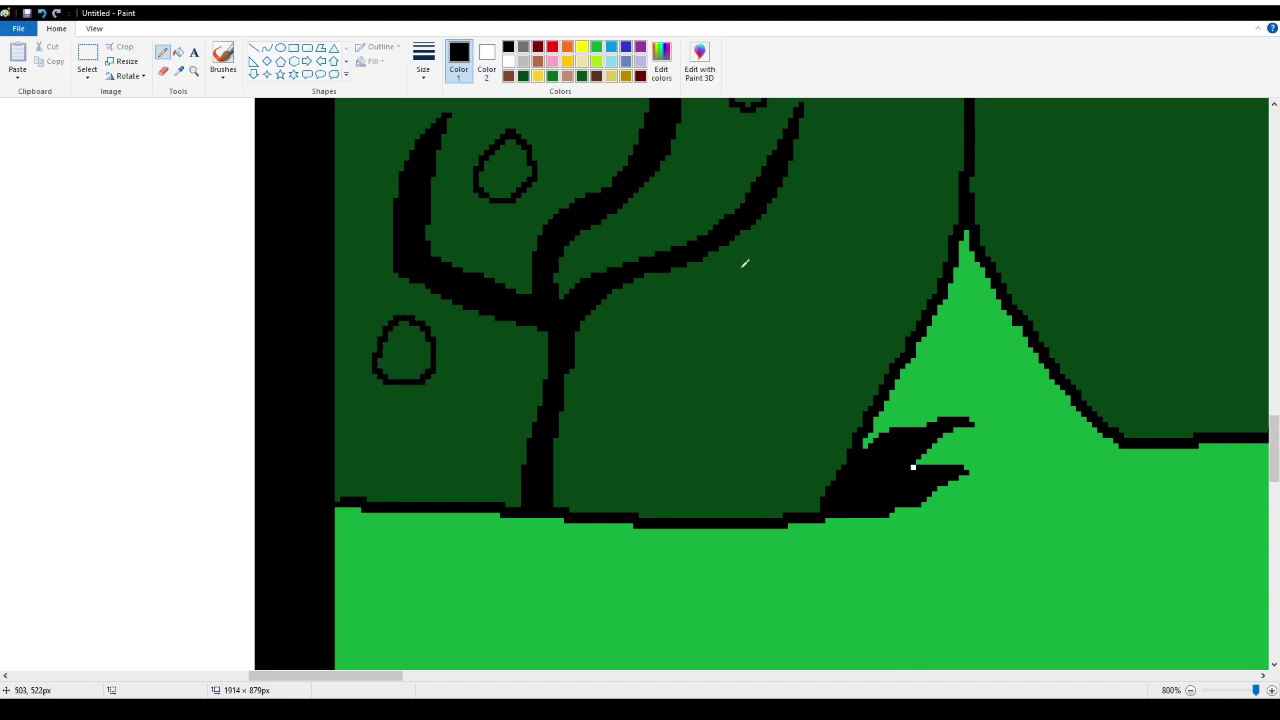
mouse_move(742, 267)
left_mouse_down()
mouse_move(710, 280)
mouse_move(704, 309)
mouse_move(722, 321)
mouse_move(747, 262)
left_mouse_up()
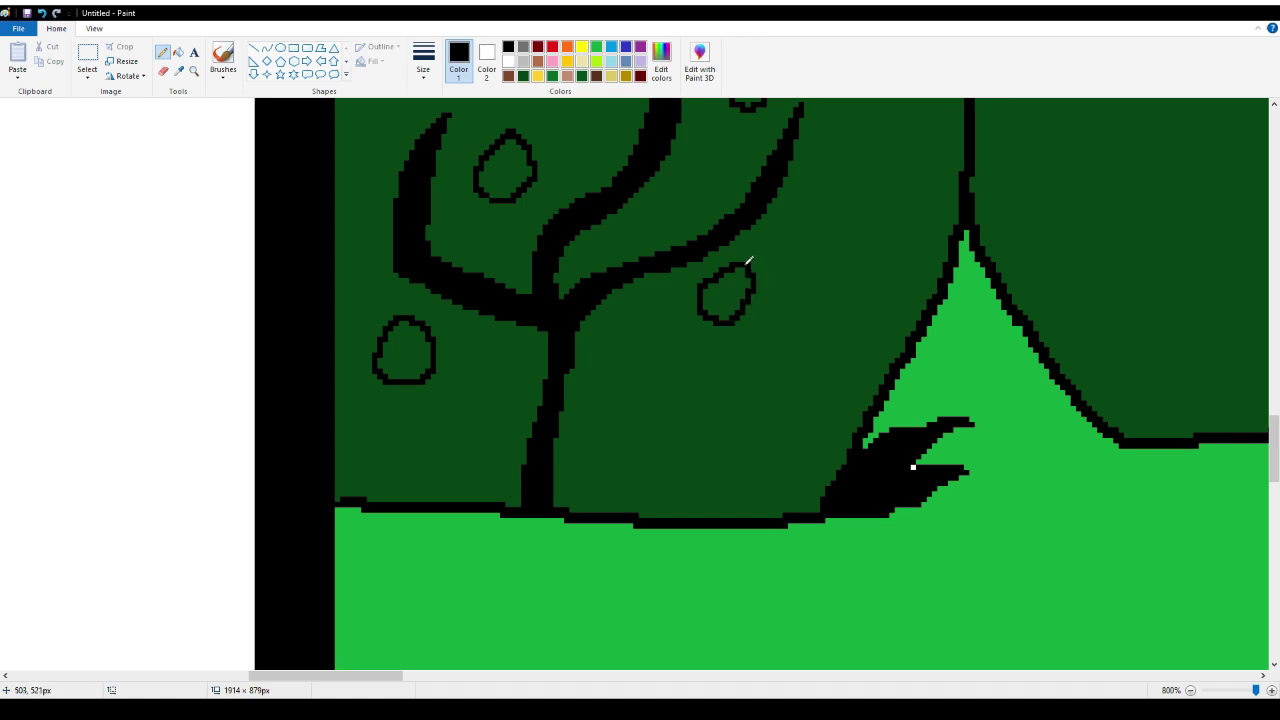
mouse_move(793, 218)
left_mouse_down()
mouse_move(770, 242)
mouse_move(772, 270)
mouse_move(809, 249)
mouse_move(796, 222)
left_mouse_up()
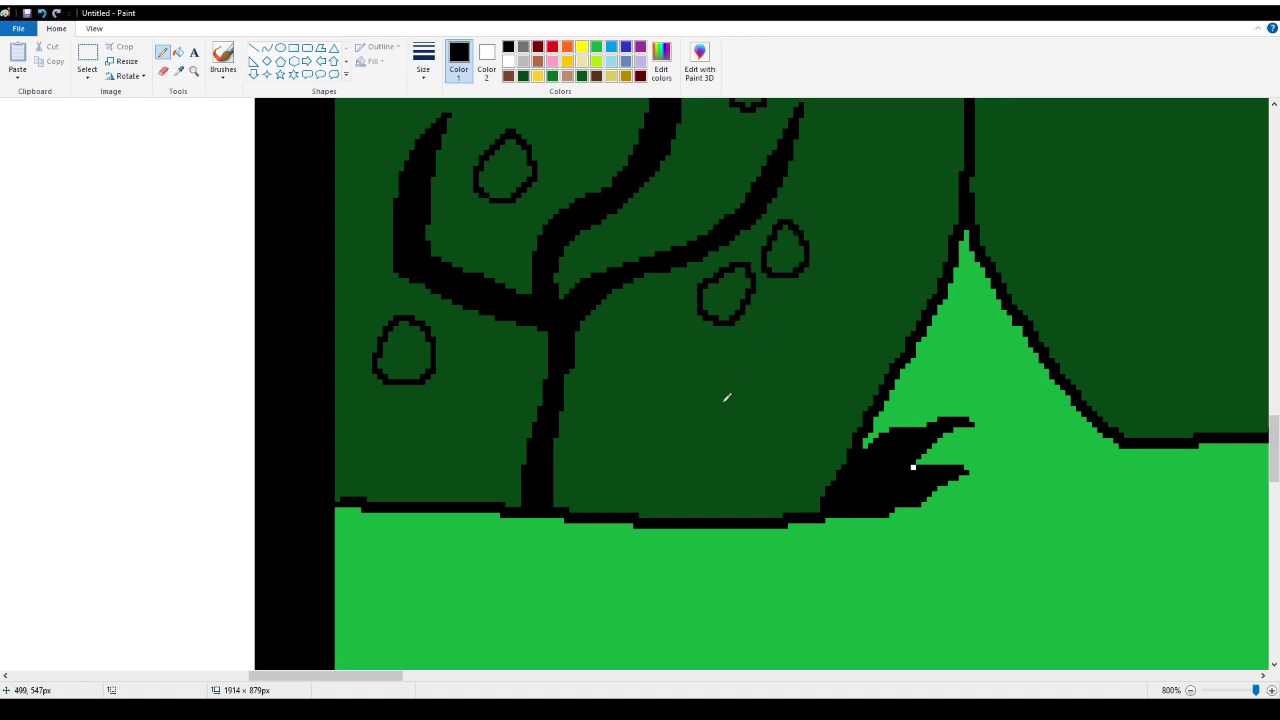
mouse_move(739, 371)
left_mouse_down()
mouse_move(684, 402)
mouse_move(686, 423)
mouse_move(714, 439)
mouse_move(748, 429)
mouse_move(740, 375)
left_mouse_up()
scroll(820, 365, "up", 3)
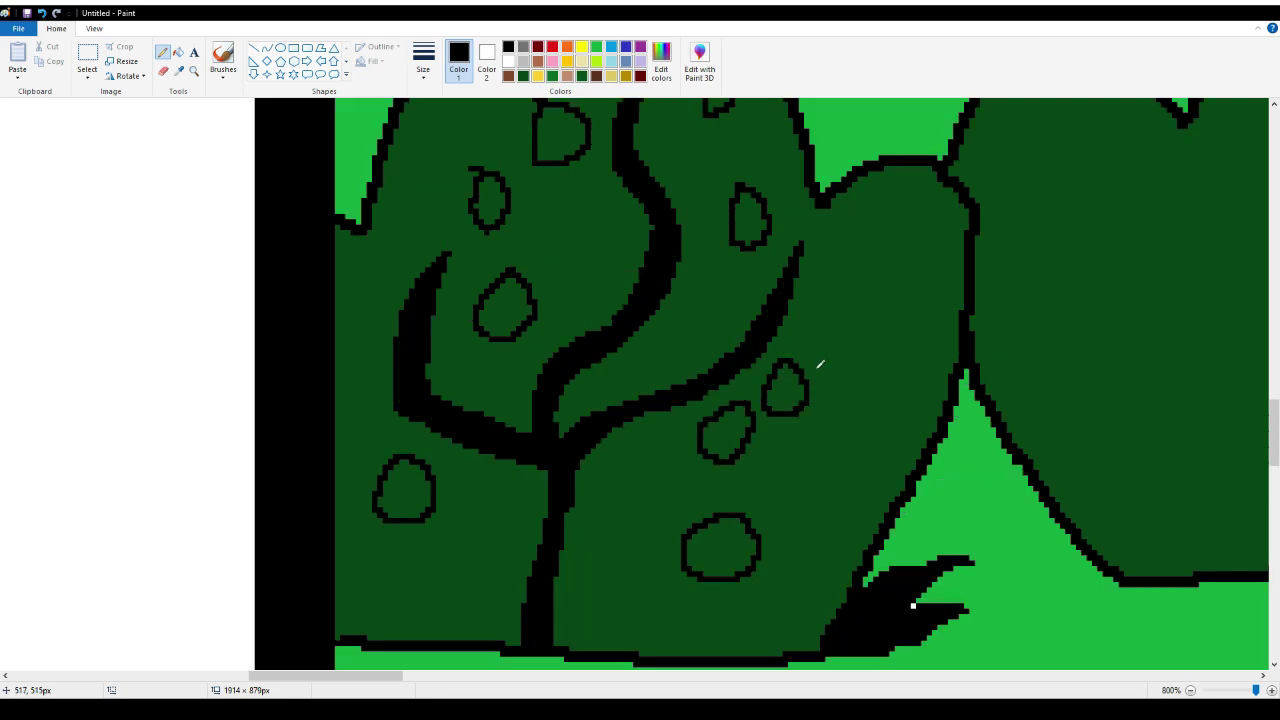
mouse_move(895, 246)
left_mouse_down()
mouse_move(880, 229)
mouse_move(866, 266)
mouse_move(894, 257)
mouse_move(890, 228)
left_mouse_up()
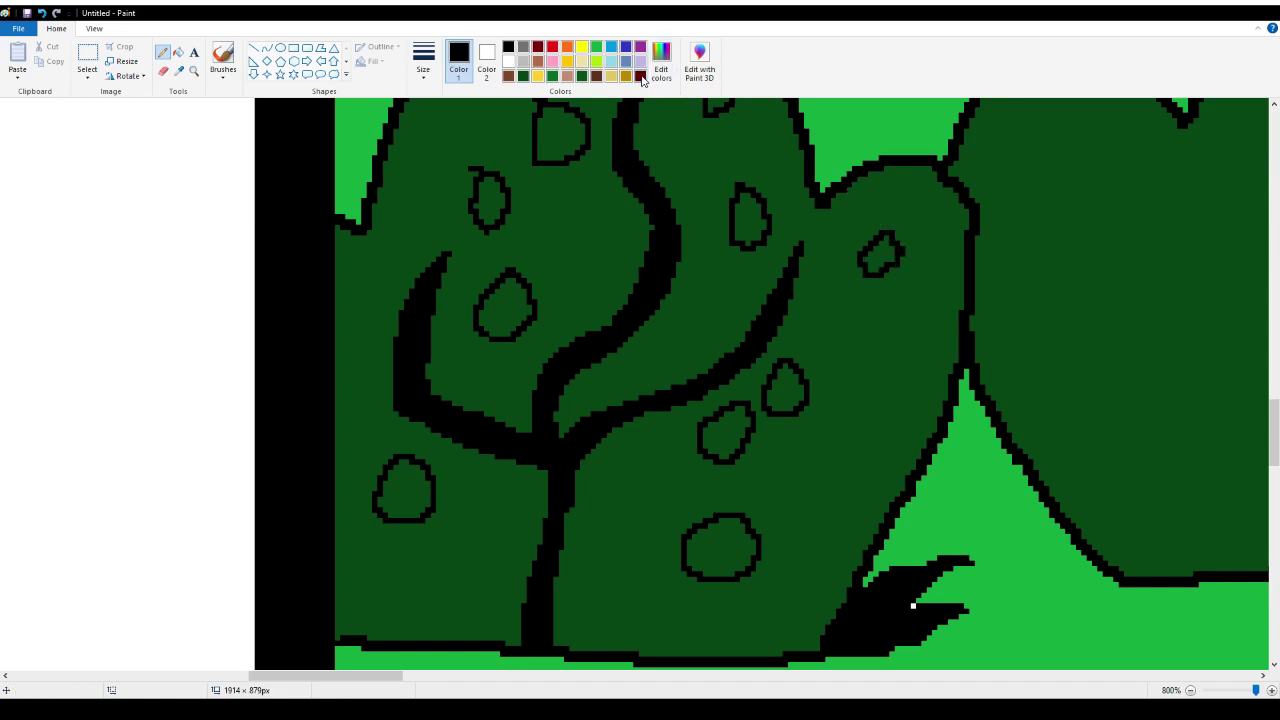
Fill the seven berries in the upper part of the leftmost bush with dark red
left_click(640, 75)
left_click(177, 52)
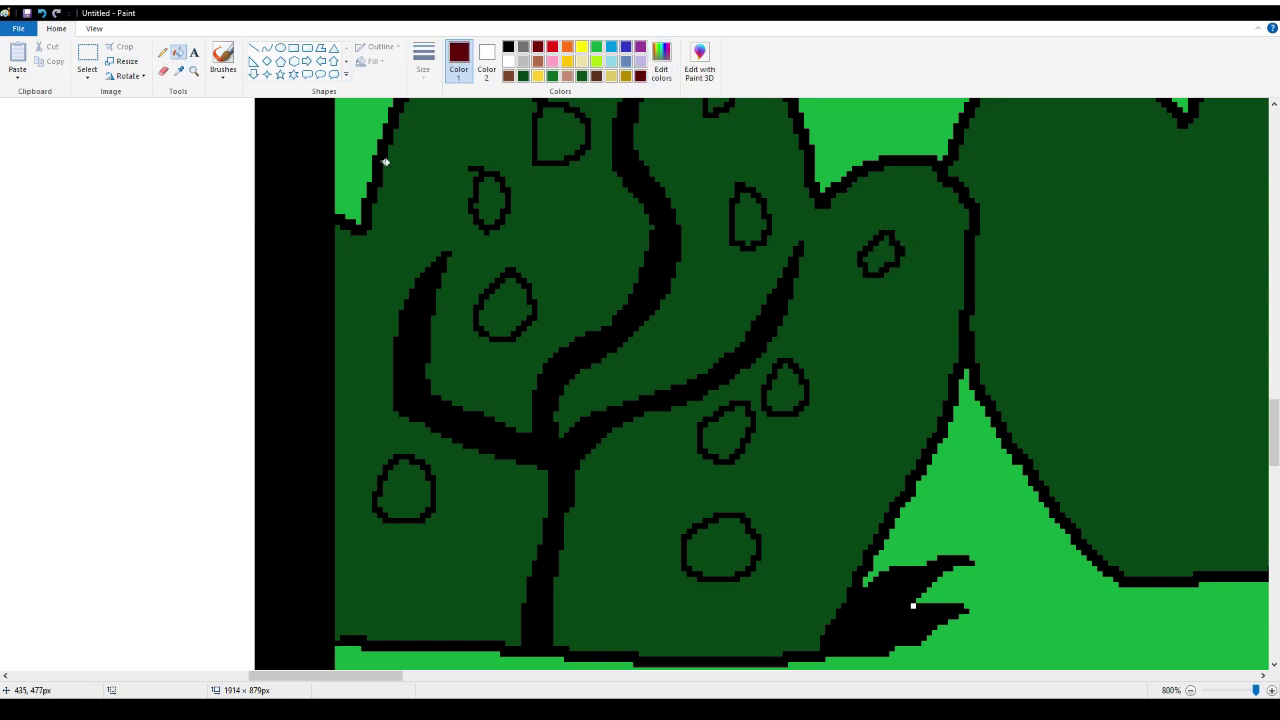
left_click(477, 200)
left_click(503, 315)
left_click(558, 153)
scroll(595, 210, "up", 3)
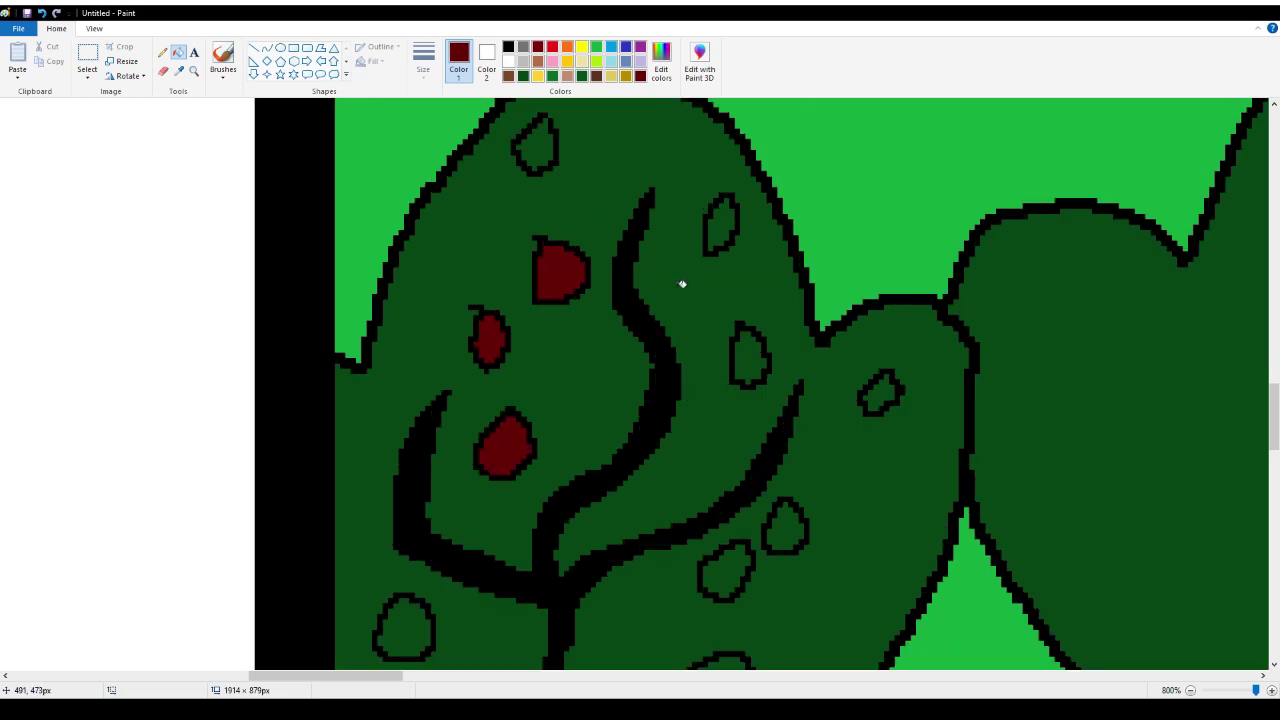
left_click(727, 227)
left_click(541, 151)
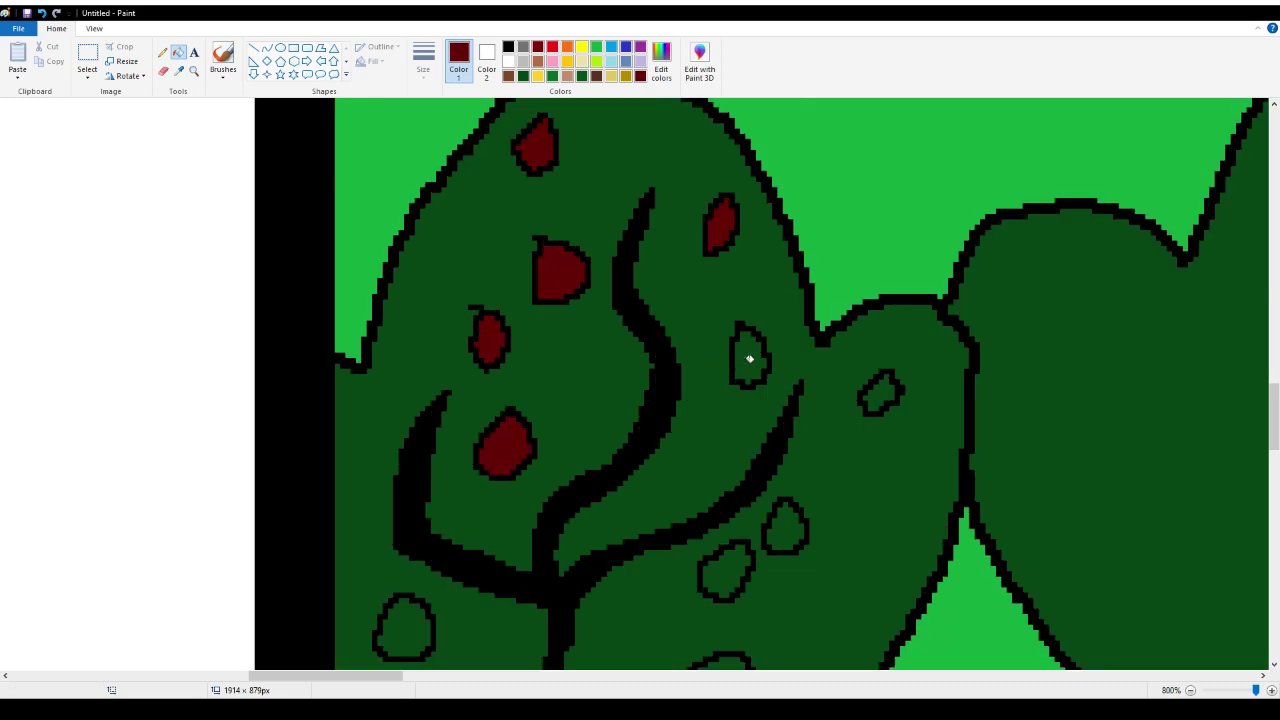
left_click(749, 359)
left_click(880, 390)
Fill the four remaining berries below the branches of the leftmost bush with dark red
scroll(763, 386, "down", 5)
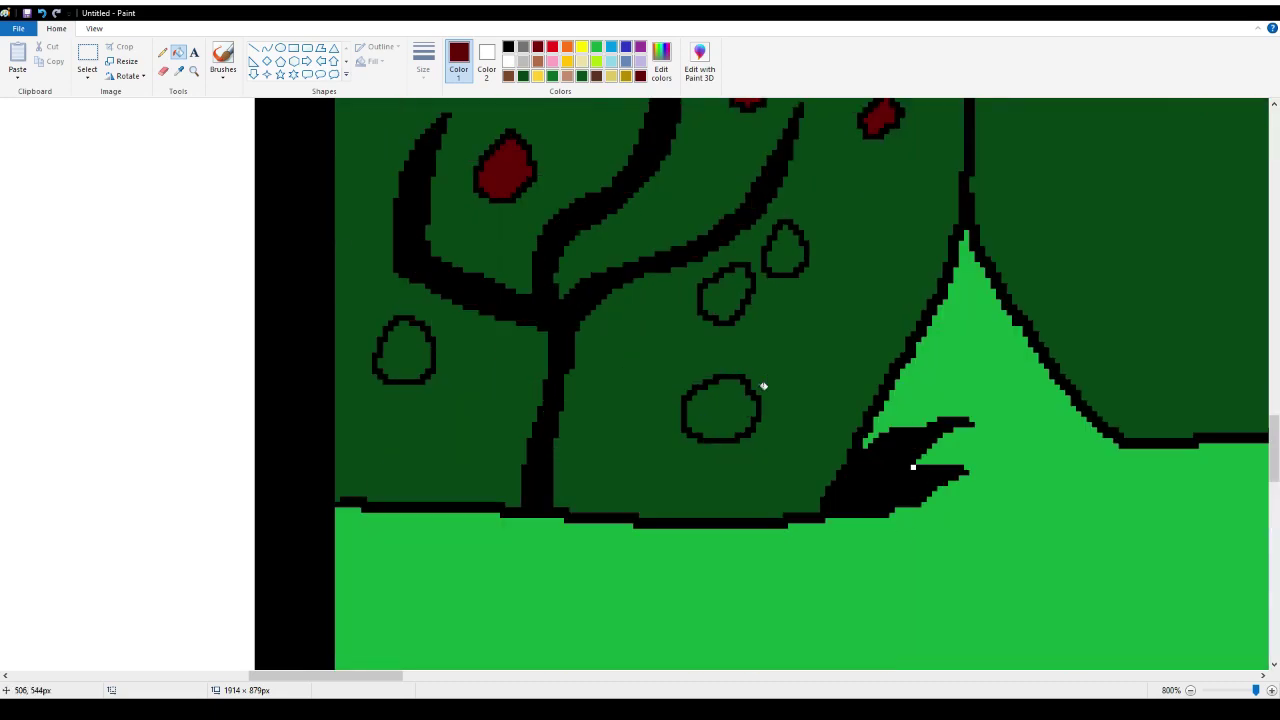
left_click(785, 262)
left_click(740, 291)
left_click(716, 401)
left_click(413, 343)
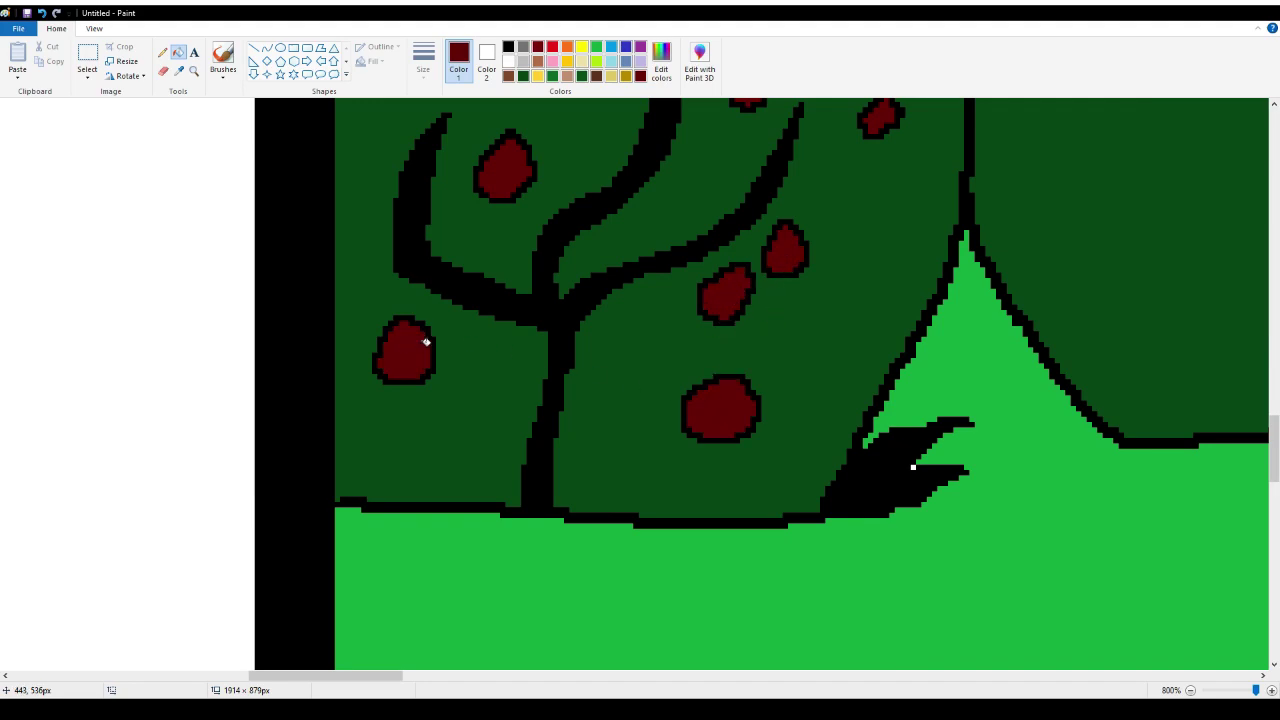
Recolor the stray white pixel beside the black tuft with the sampled background green and undo the accidental fill of the black outlines
left_click(179, 70)
left_click(938, 388)
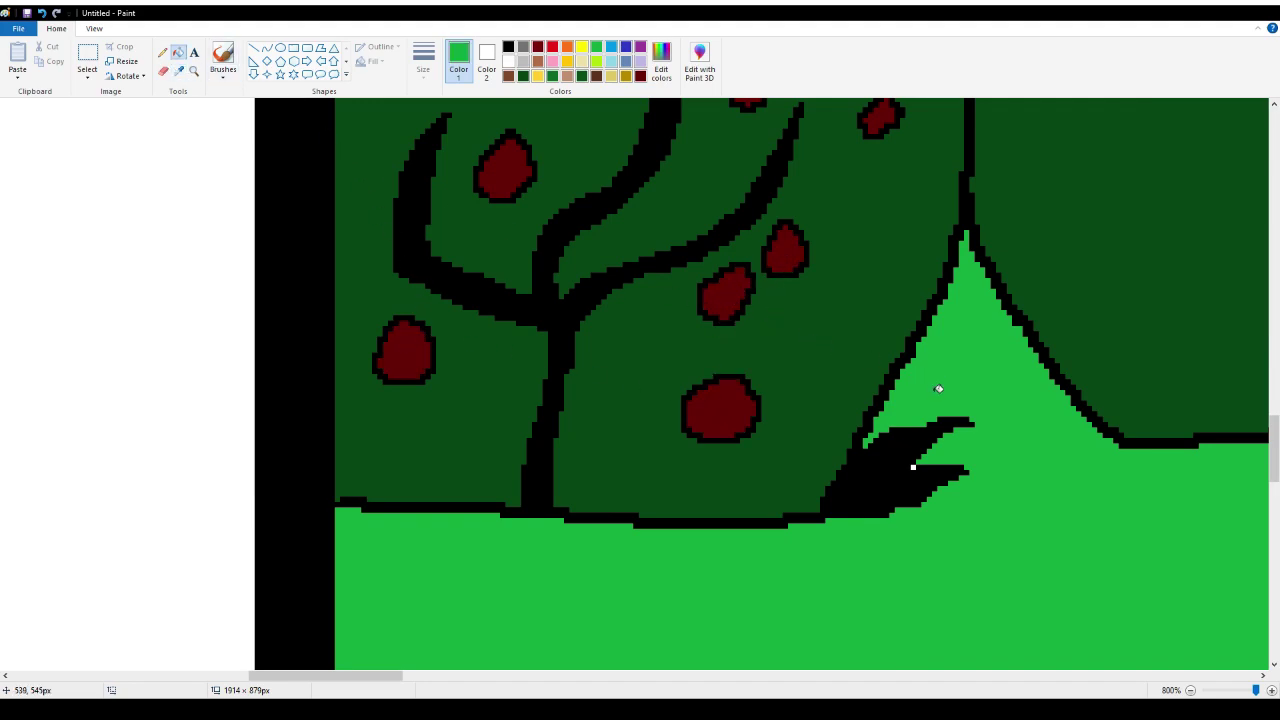
left_click(913, 465)
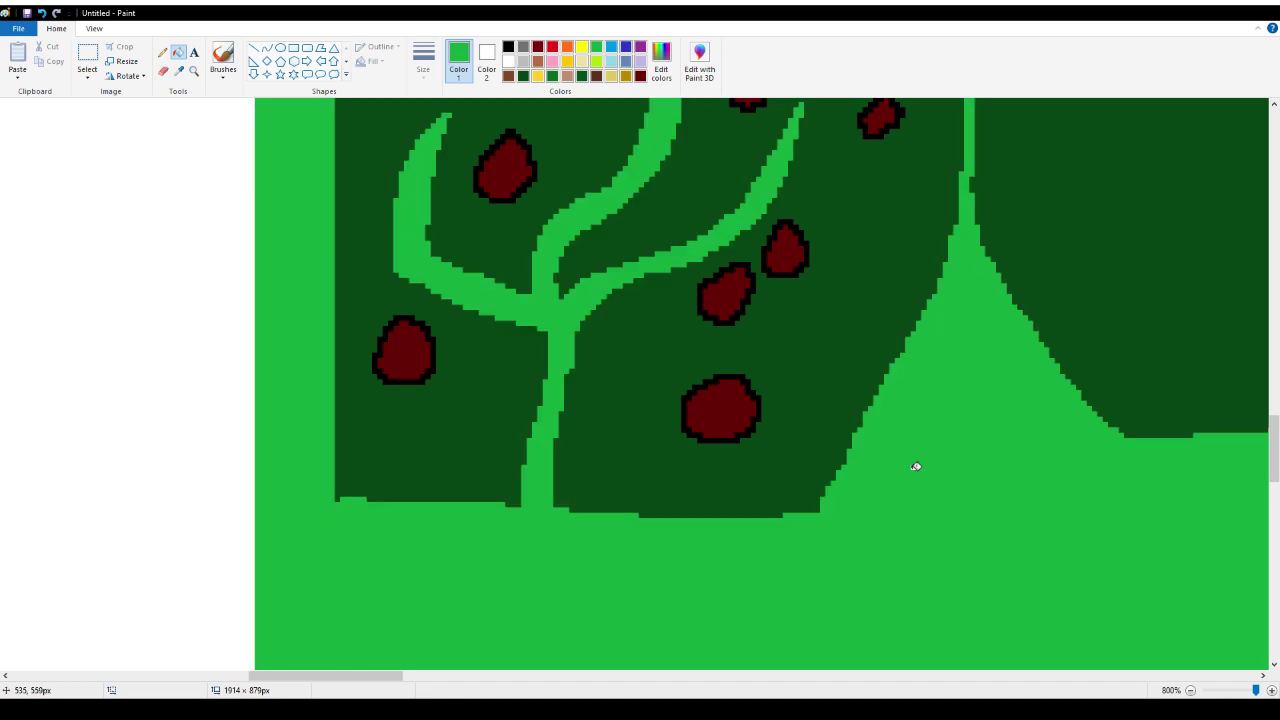
left_click(43, 14)
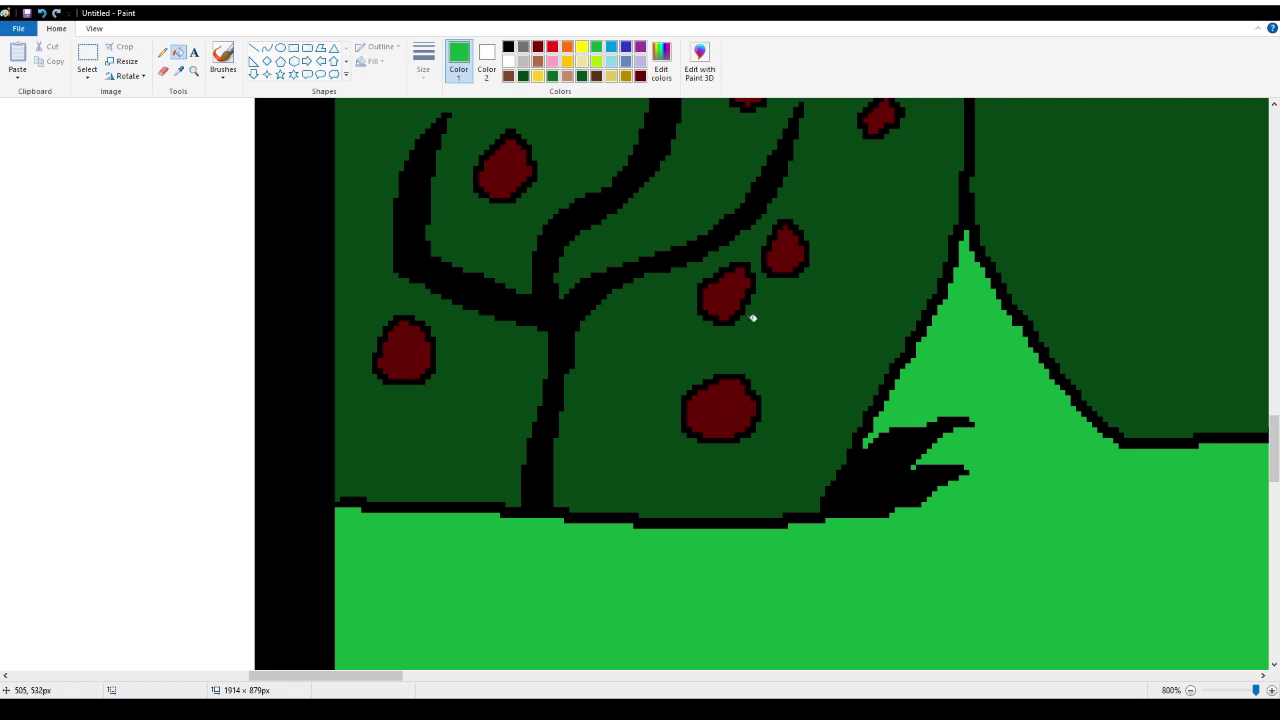
Outline the left branch and draw the left edge of the middle branch in black pencil inside the second dark green bush
scroll(810, 345, "up", 3)
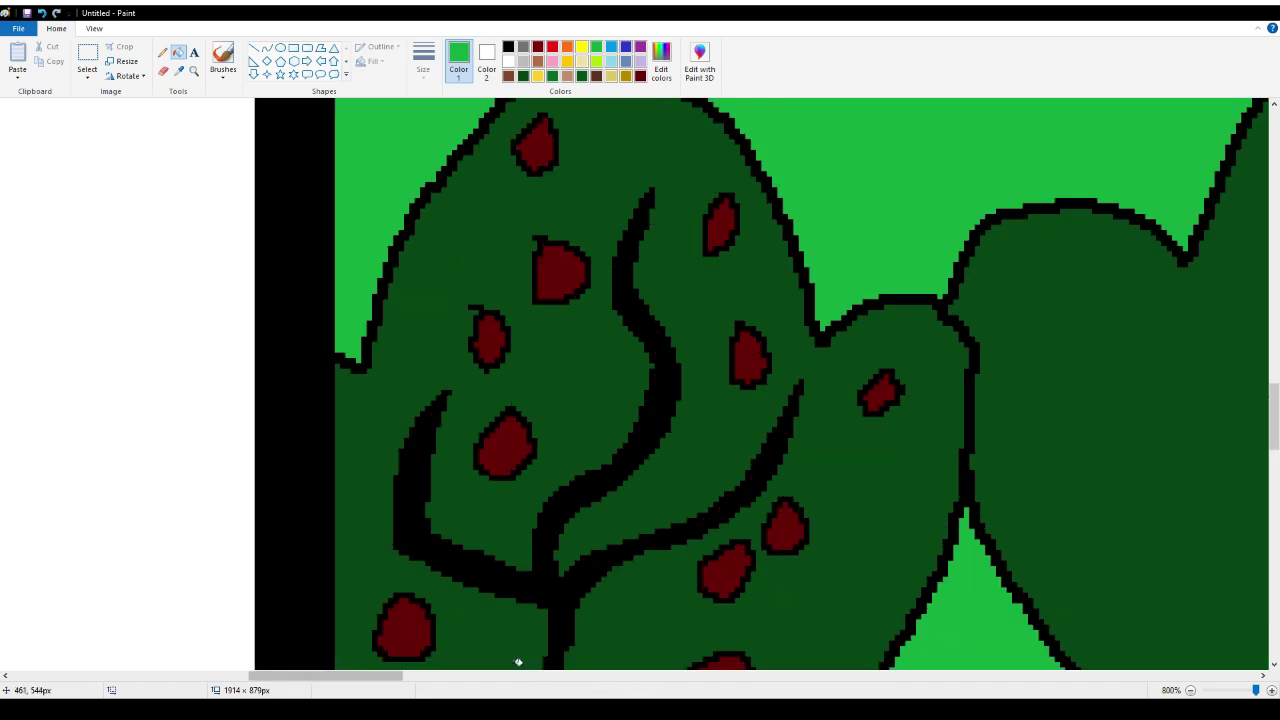
left_click_drag(375, 681, 463, 643)
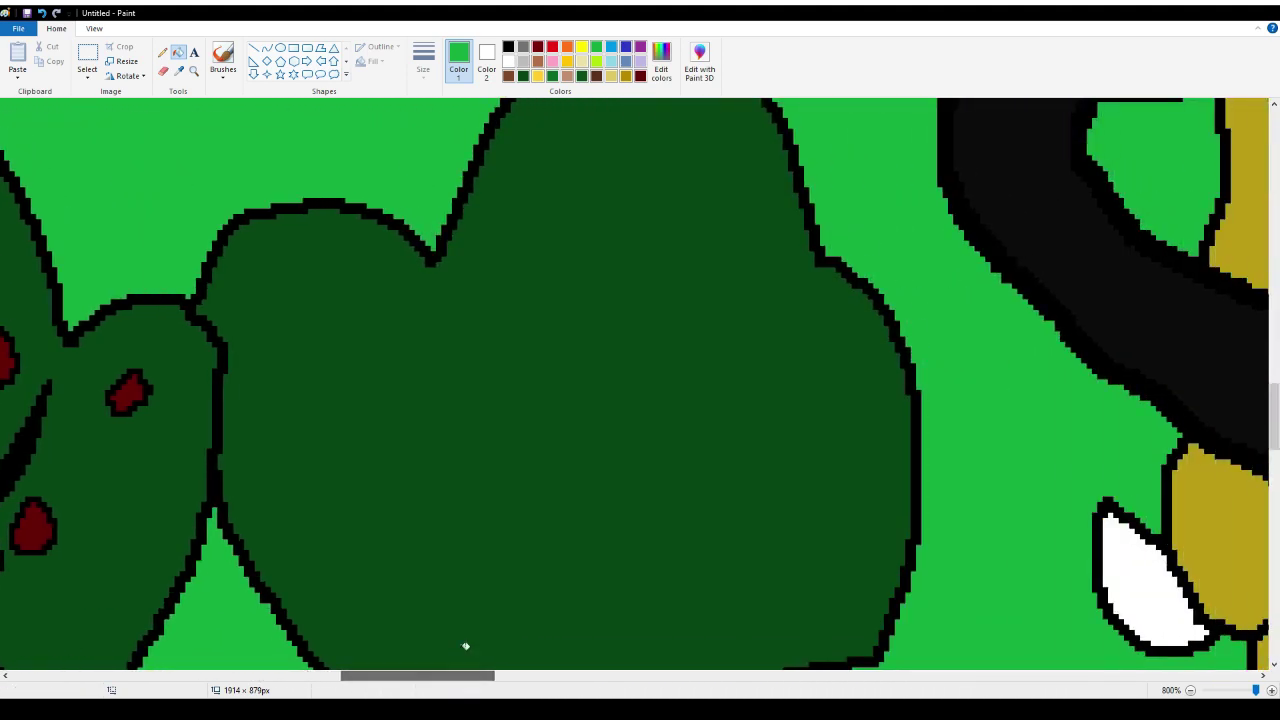
left_click(163, 52)
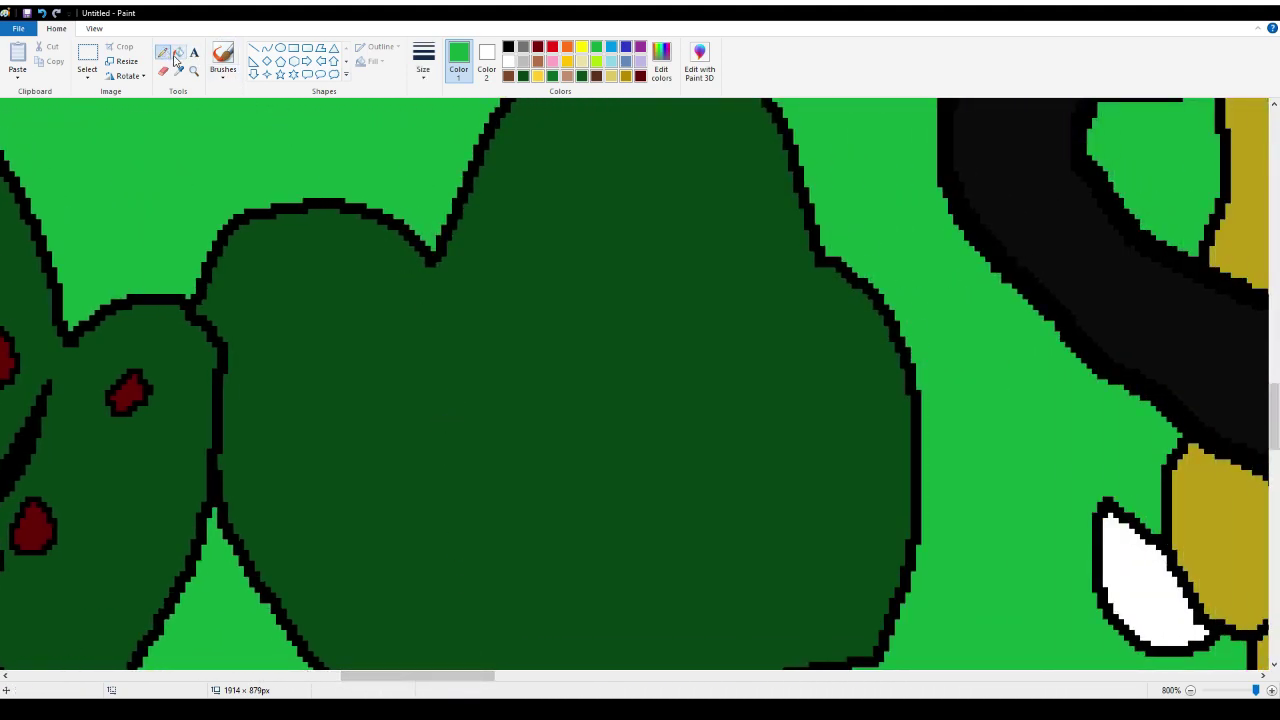
left_click(508, 47)
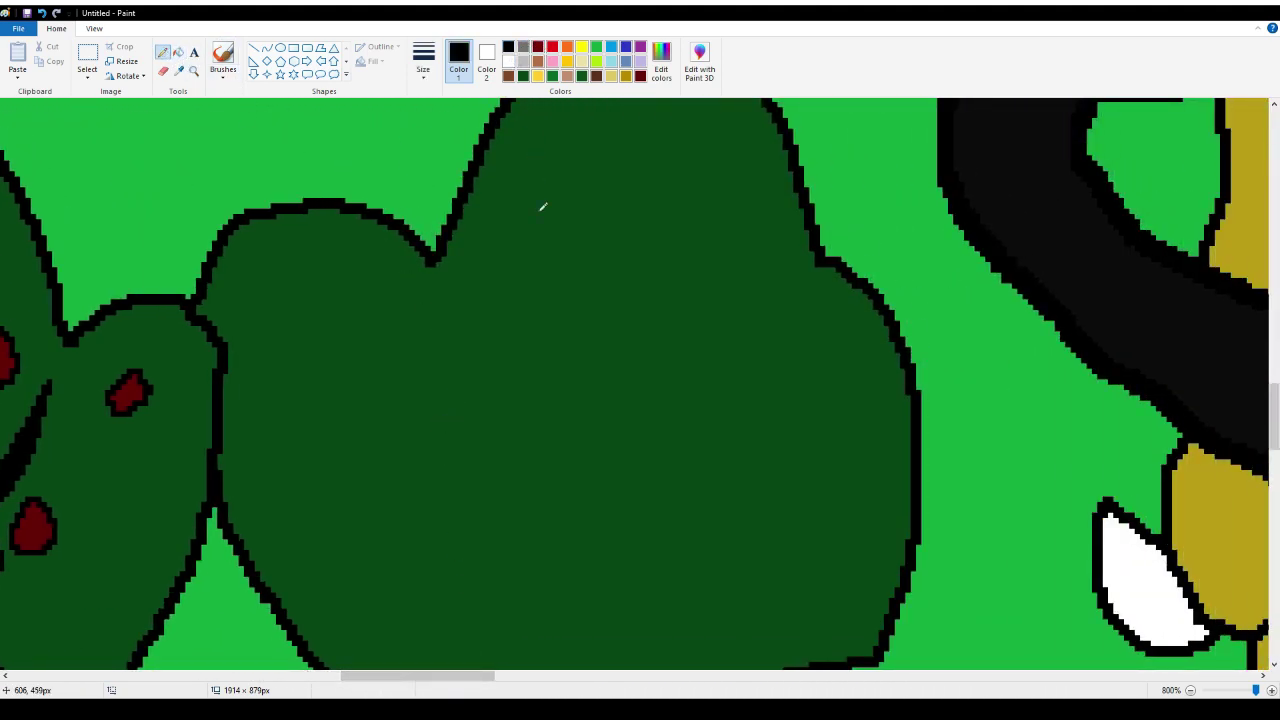
scroll(549, 408, "down", 3)
mouse_move(618, 553)
left_mouse_down()
mouse_move(609, 460)
mouse_move(417, 262)
mouse_move(397, 231)
mouse_move(397, 186)
mouse_move(403, 223)
mouse_move(443, 281)
mouse_move(557, 358)
mouse_move(613, 430)
left_mouse_up()
mouse_move(628, 514)
left_mouse_down()
mouse_move(630, 552)
mouse_move(594, 257)
mouse_move(597, 197)
mouse_move(641, 116)
left_mouse_up()
Complete the middle branch and trunk outline in the second bush and outline a curved branch on its right side
scroll(645, 180, "up", 3)
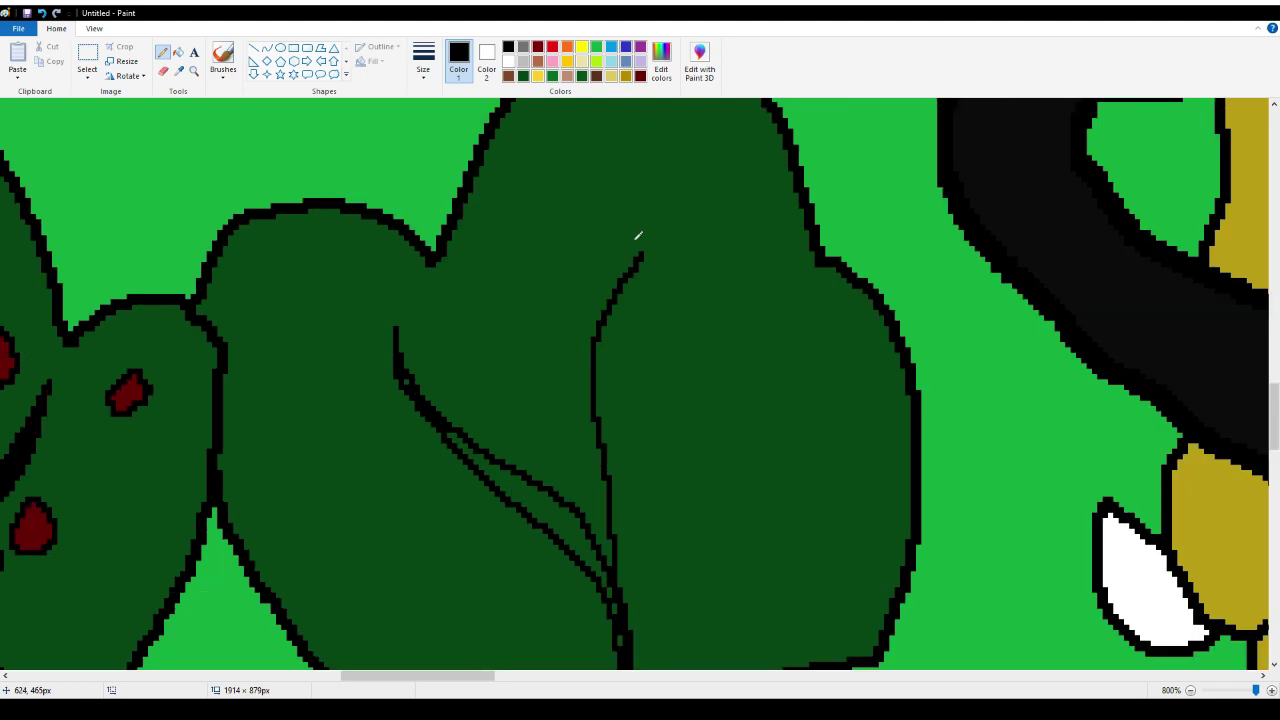
mouse_move(646, 248)
left_mouse_down()
mouse_move(666, 196)
mouse_move(671, 250)
mouse_move(634, 320)
mouse_move(615, 401)
mouse_move(611, 503)
mouse_move(637, 589)
left_mouse_up()
scroll(644, 472, "down", 3)
left_click_drag(640, 450, 645, 550)
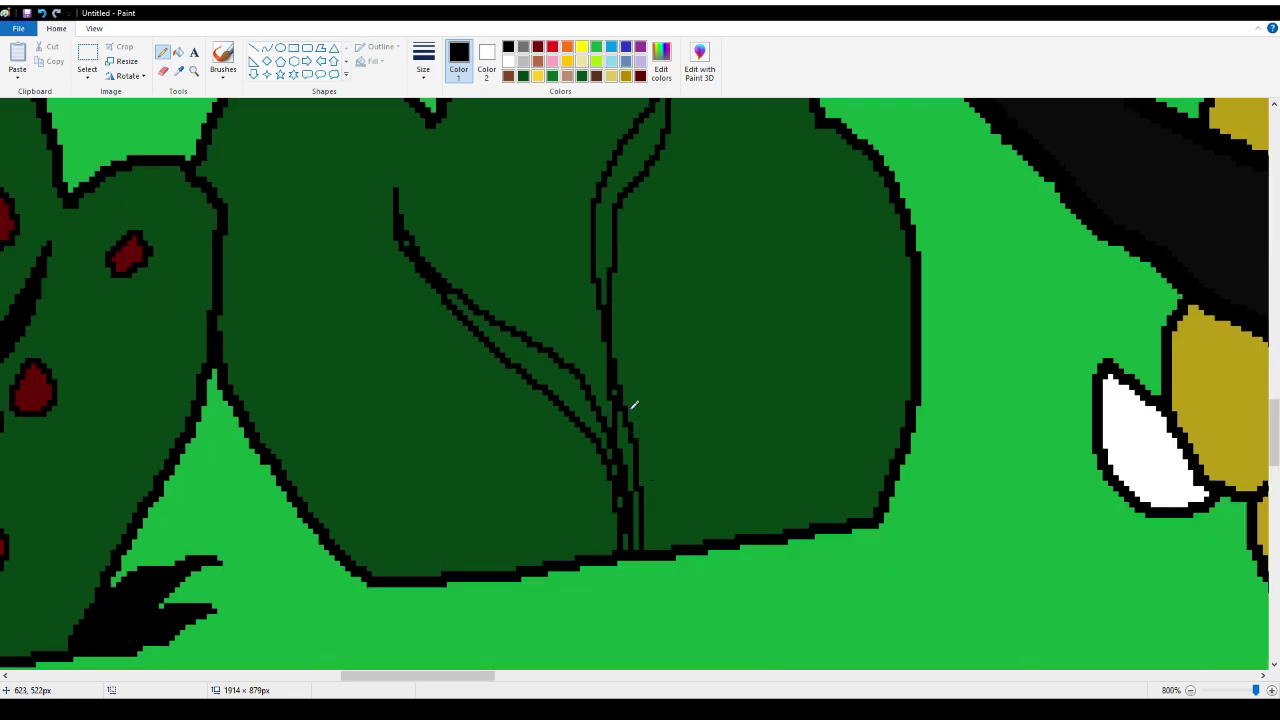
mouse_move(633, 404)
left_mouse_down()
mouse_move(714, 270)
mouse_move(727, 209)
mouse_move(727, 283)
mouse_move(701, 344)
mouse_move(624, 421)
left_mouse_up()
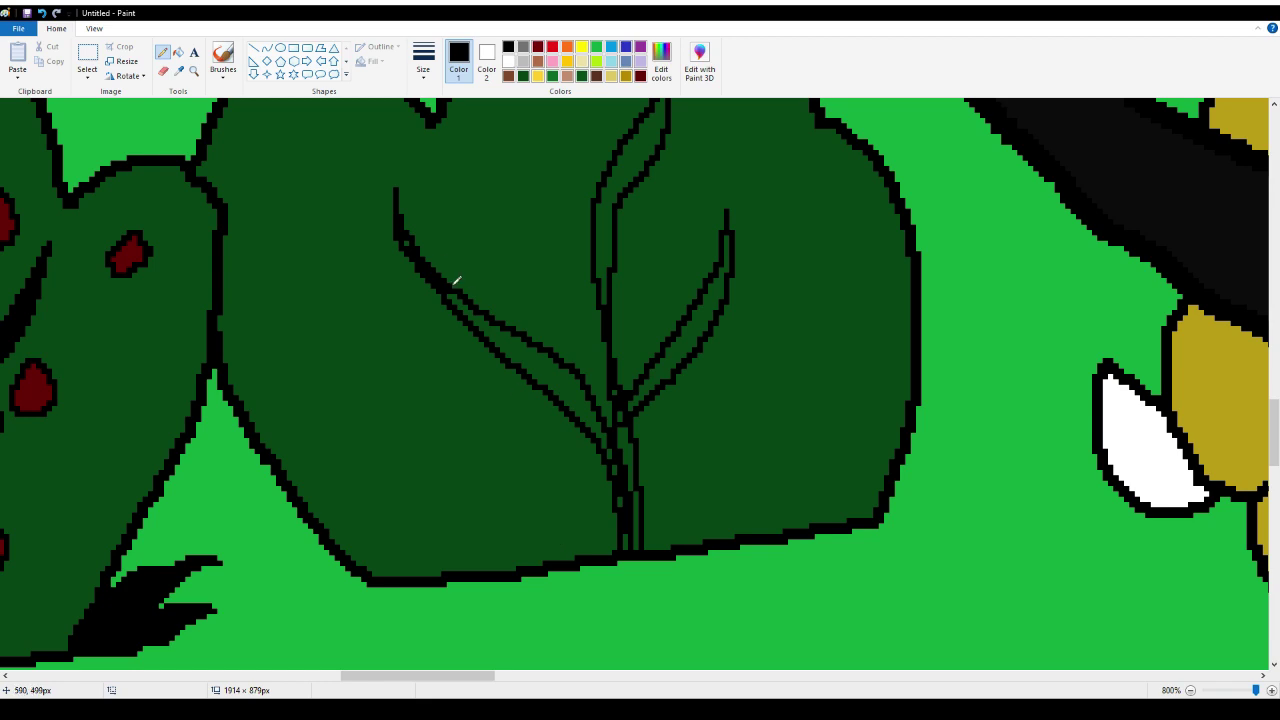
Fill the outlined left, middle and right branches of the second dark green bush with black
left_click(177, 52)
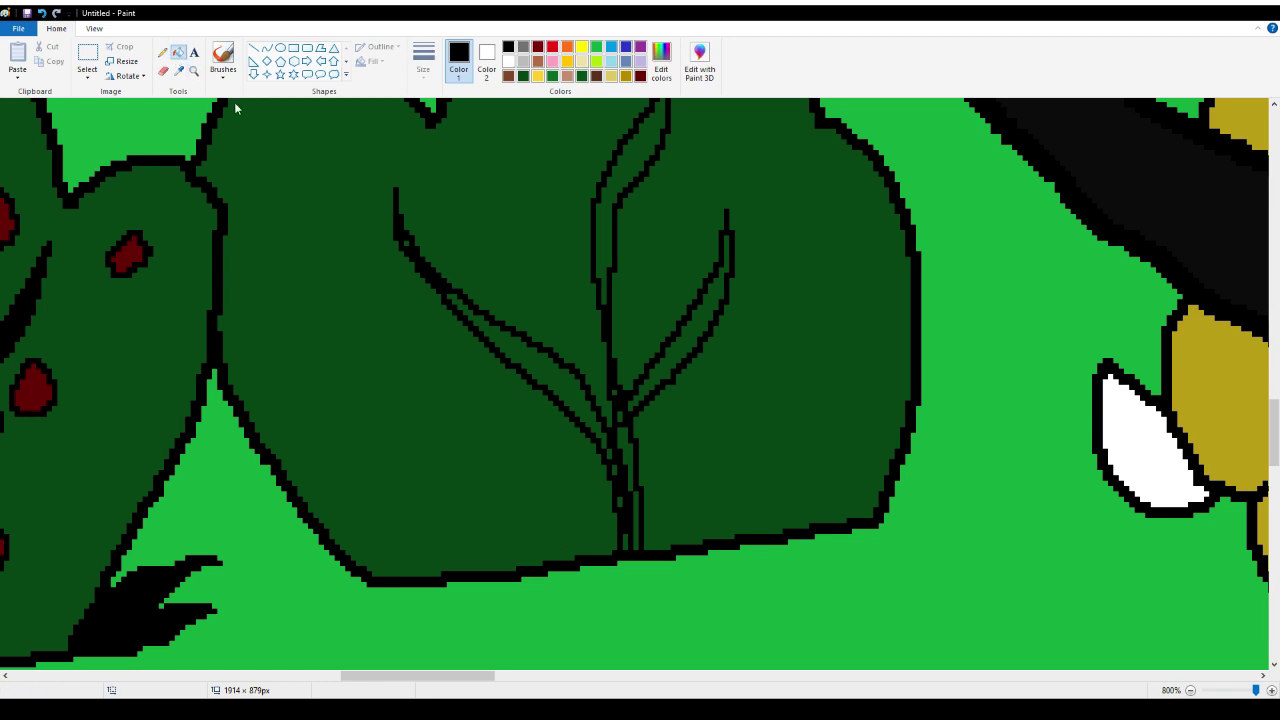
left_click(601, 228)
left_click(680, 337)
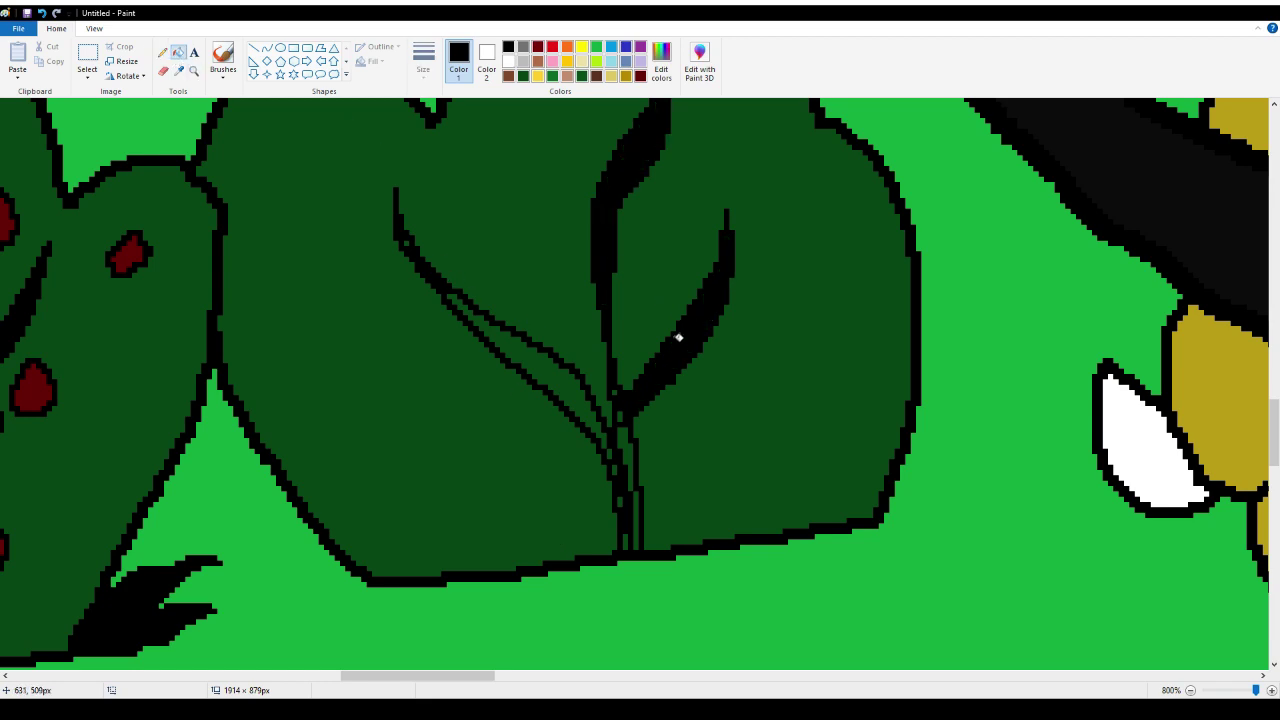
left_click(560, 362)
left_click(625, 446)
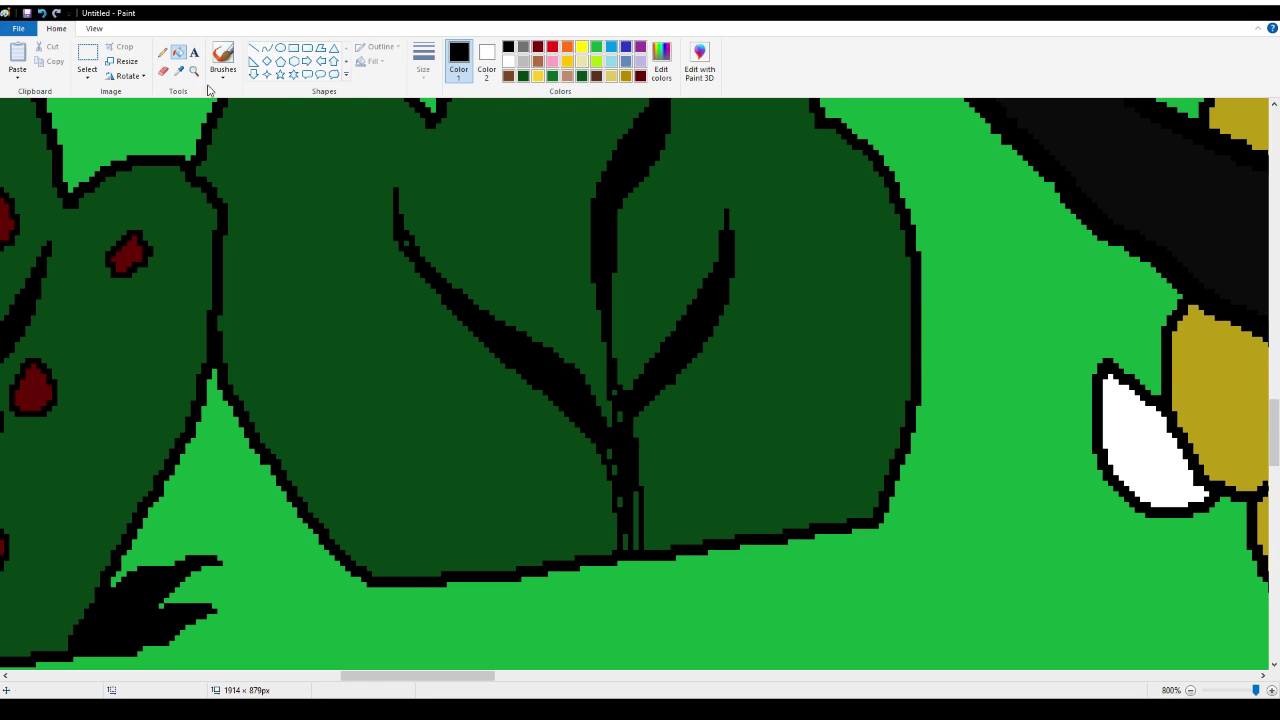
Close the remaining green gaps in the second bush's trunk and refine the right branch's tip with the black pencil
left_click(162, 52)
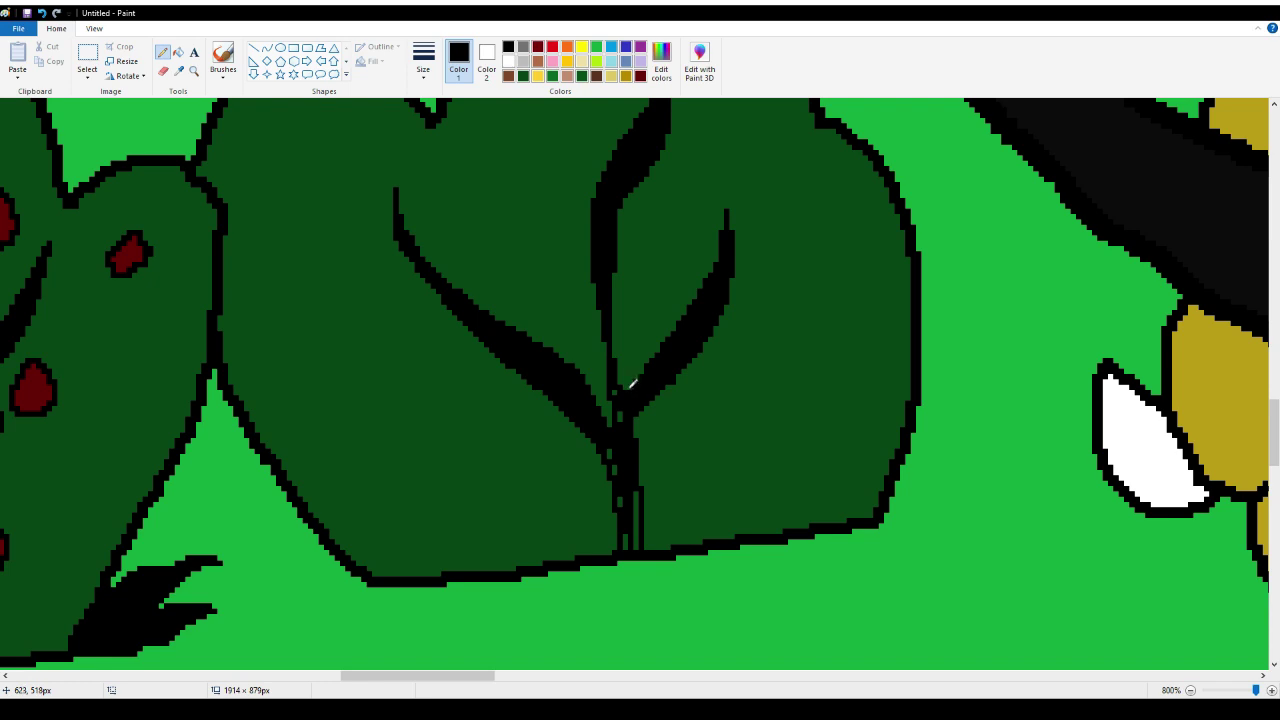
mouse_move(623, 412)
left_mouse_down()
mouse_move(628, 545)
mouse_move(638, 483)
mouse_move(626, 481)
mouse_move(628, 524)
mouse_move(610, 398)
mouse_move(618, 516)
mouse_move(616, 464)
left_mouse_up()
scroll(630, 482, "up", 3)
mouse_move(621, 539)
left_mouse_down()
mouse_move(609, 551)
mouse_move(616, 521)
left_mouse_up()
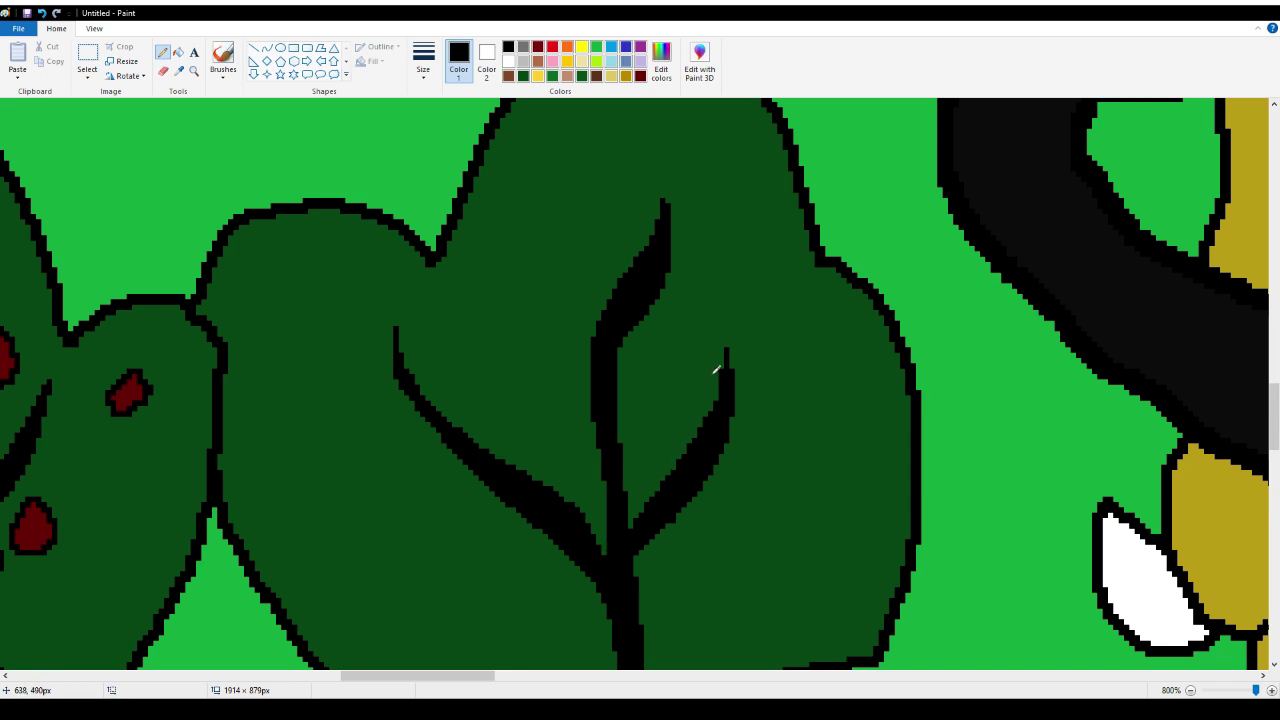
left_click_drag(730, 364, 731, 326)
Outline five berries in black pencil in the second bush's top lobe, beside the middle branch and along the left side
scroll(639, 252, "up", 3)
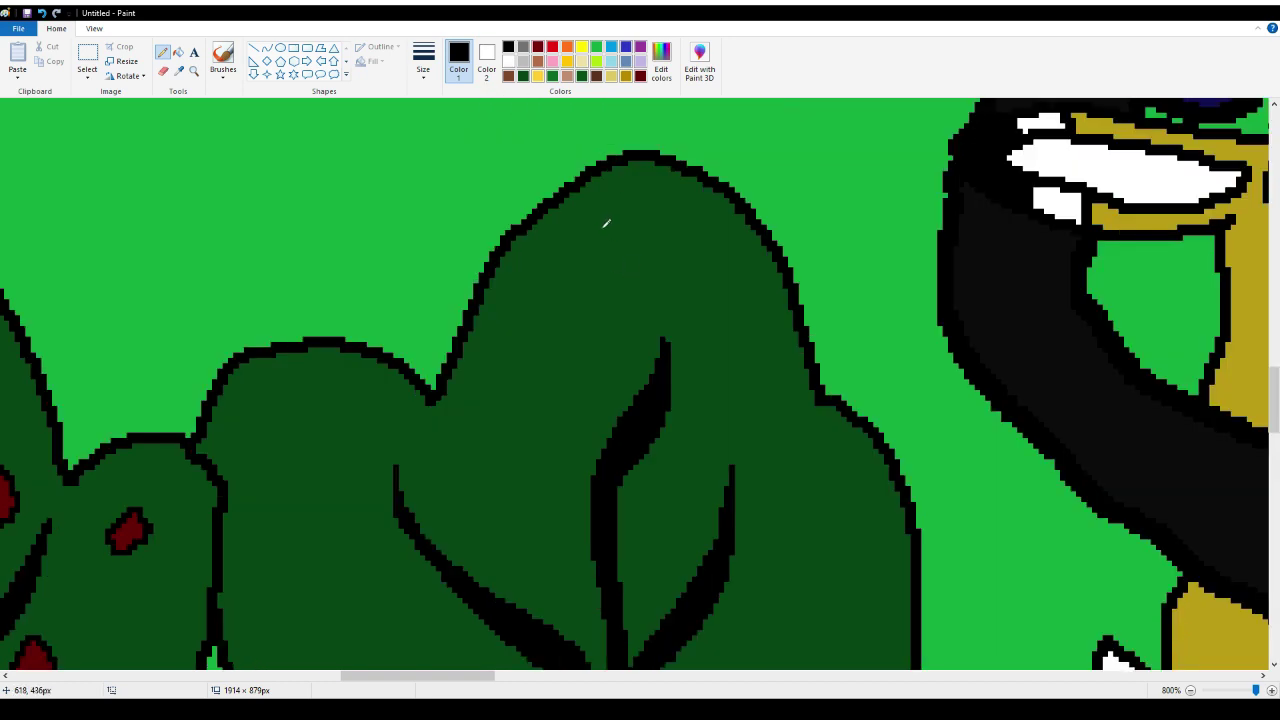
mouse_move(604, 226)
left_mouse_down()
mouse_move(557, 249)
mouse_move(555, 279)
mouse_move(580, 283)
mouse_move(605, 243)
mouse_move(597, 218)
mouse_move(539, 211)
mouse_move(523, 256)
mouse_move(540, 212)
left_mouse_up()
scroll(660, 263, "down", 3)
mouse_move(556, 267)
left_mouse_down()
mouse_move(553, 288)
mouse_move(582, 284)
mouse_move(553, 268)
left_mouse_up()
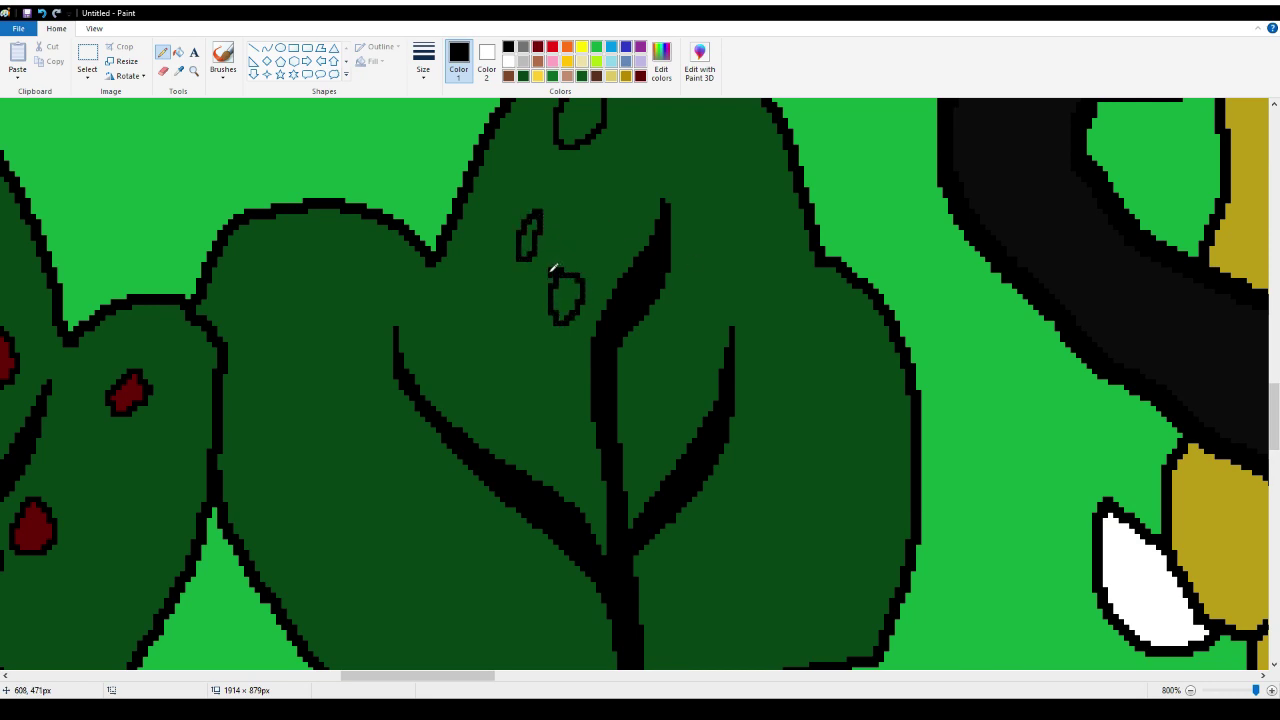
mouse_move(302, 253)
left_mouse_down()
mouse_move(269, 293)
mouse_move(305, 301)
mouse_move(302, 255)
left_mouse_up()
scroll(323, 292, "down", 5)
mouse_move(362, 202)
left_mouse_down()
mouse_move(343, 265)
mouse_move(368, 266)
mouse_move(372, 201)
left_mouse_up()
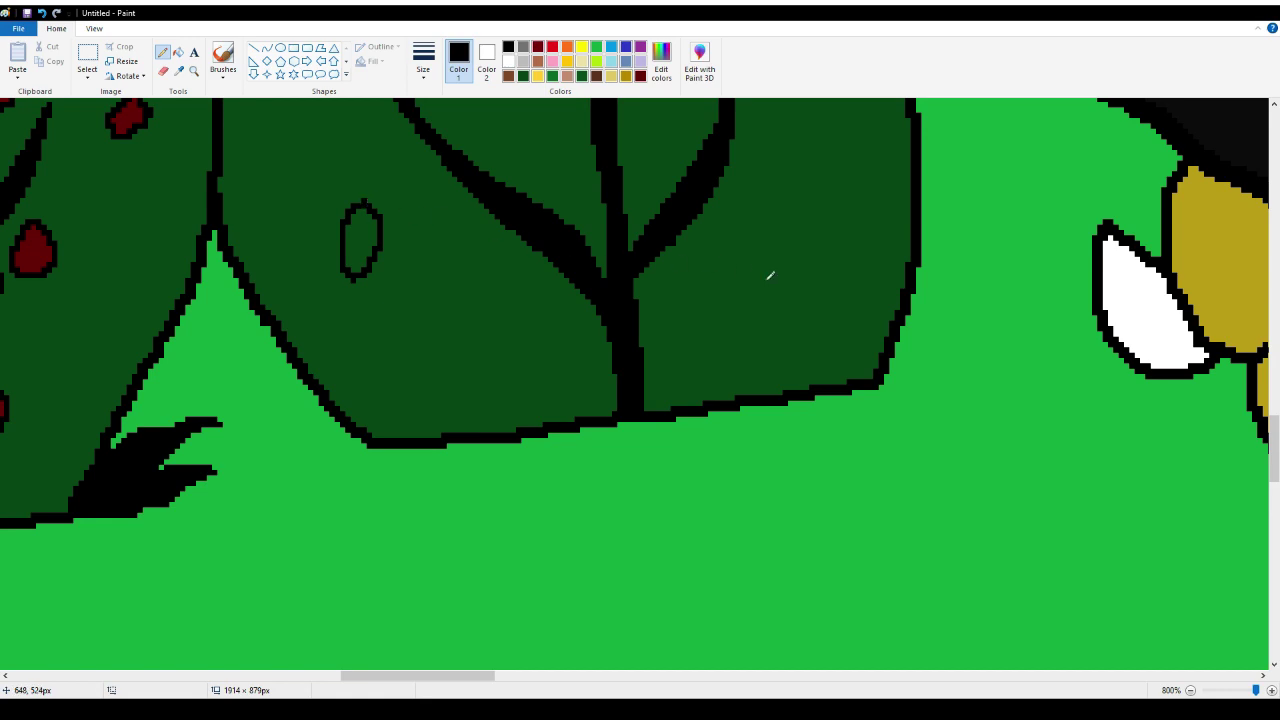
Outline four berries around the right branch of the second bush, including one between the middle and right branches
mouse_move(796, 227)
left_mouse_down()
mouse_move(765, 243)
mouse_move(757, 292)
mouse_move(792, 284)
mouse_move(800, 228)
mouse_move(850, 226)
mouse_move(833, 248)
mouse_move(838, 268)
mouse_move(862, 263)
mouse_move(857, 223)
left_mouse_up()
scroll(810, 230, "up", 3)
scroll(835, 221, "up", 3)
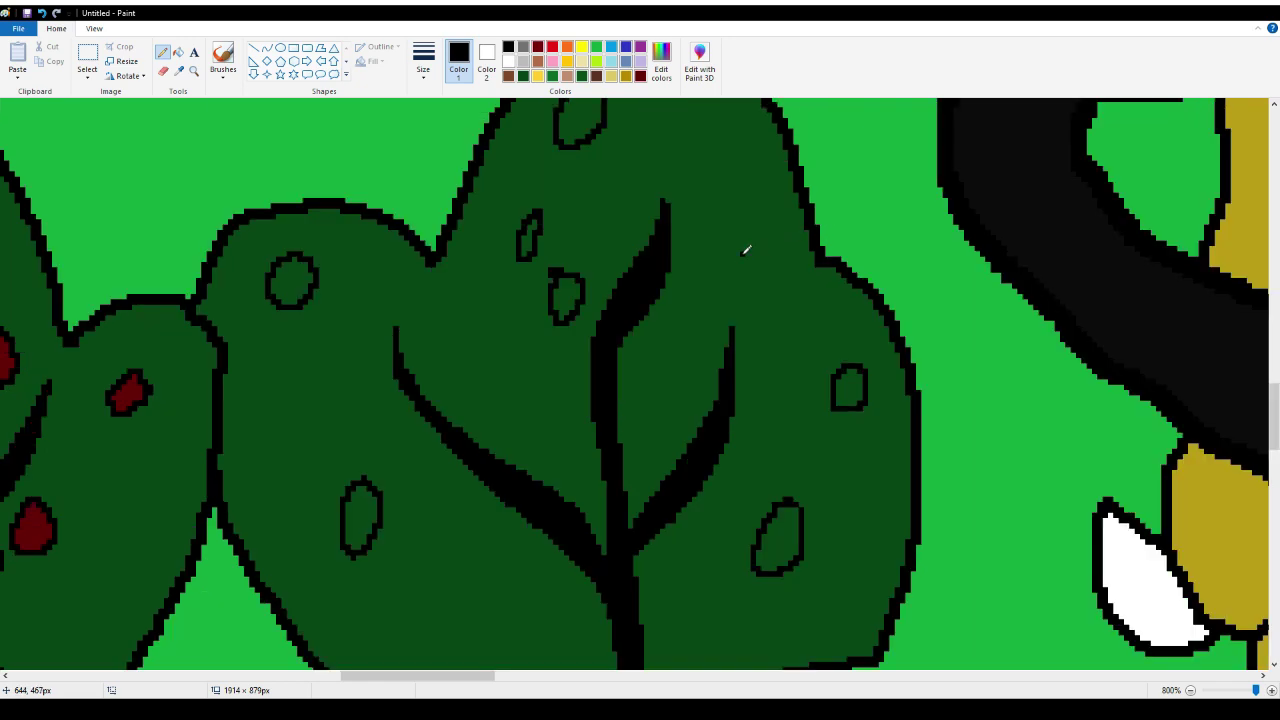
mouse_move(745, 250)
left_mouse_down()
mouse_move(748, 307)
mouse_move(770, 268)
mouse_move(752, 250)
mouse_move(735, 260)
left_mouse_up()
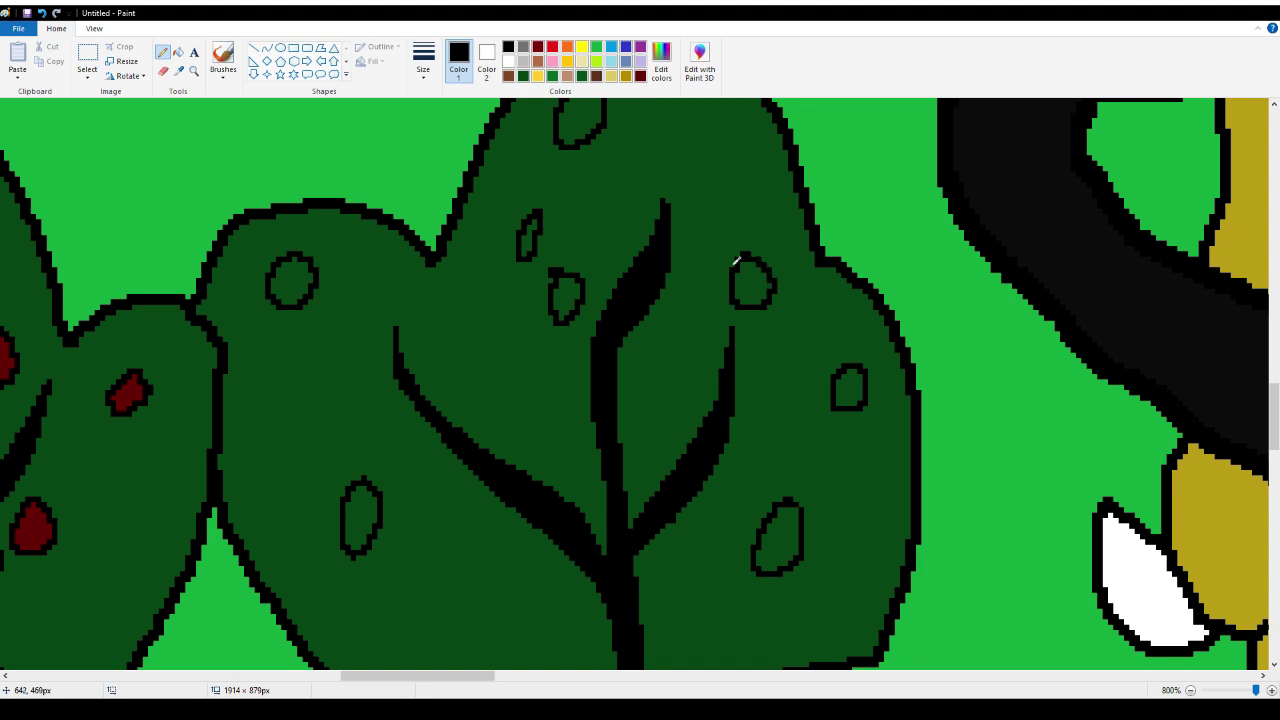
mouse_move(661, 338)
left_mouse_down()
mouse_move(642, 397)
mouse_move(675, 404)
mouse_move(665, 340)
left_mouse_up()
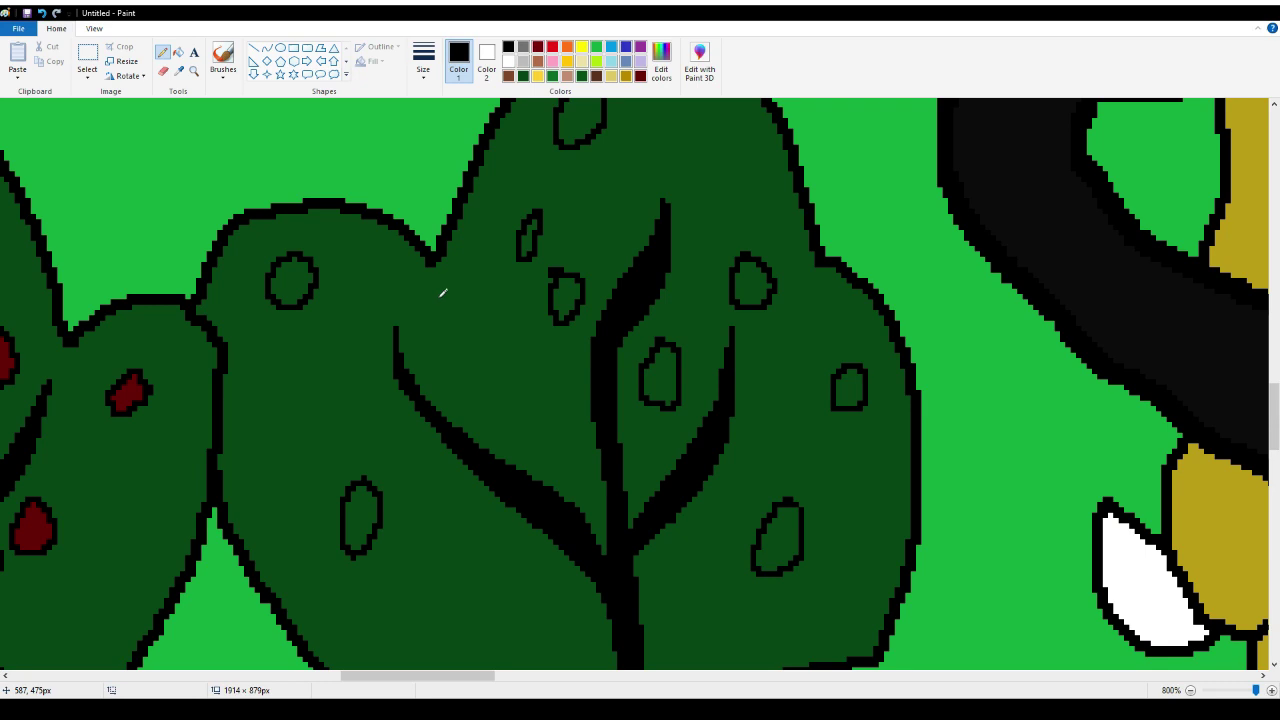
Outline two berries between the left and middle branches of the second bush and two more below the left branch
mouse_move(441, 296)
left_mouse_down()
mouse_move(435, 325)
mouse_move(461, 318)
mouse_move(460, 292)
mouse_move(444, 289)
left_mouse_up()
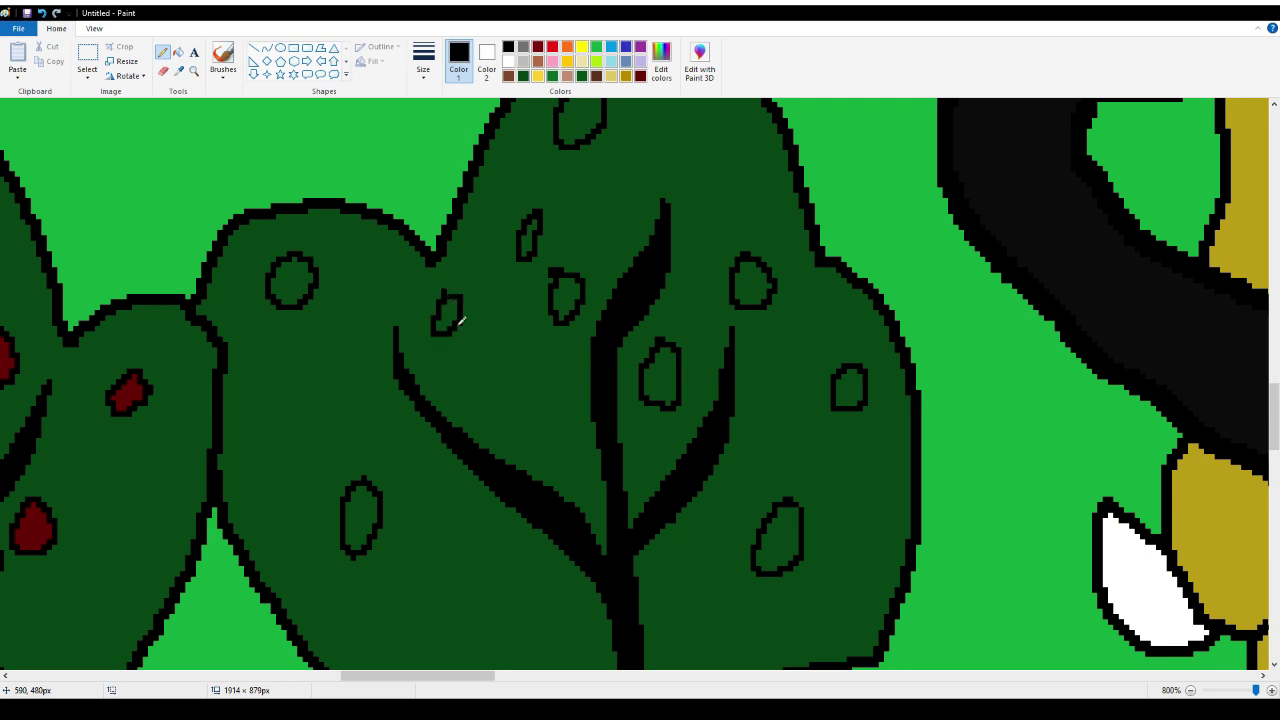
mouse_move(480, 338)
left_mouse_down()
mouse_move(468, 376)
mouse_move(500, 381)
mouse_move(491, 352)
left_mouse_up()
scroll(497, 360, "down", 3)
mouse_move(515, 288)
left_mouse_down()
mouse_move(465, 299)
mouse_move(468, 349)
mouse_move(505, 345)
mouse_move(505, 275)
left_mouse_up()
mouse_move(389, 357)
left_mouse_down()
mouse_move(373, 402)
mouse_move(420, 416)
mouse_move(387, 359)
left_mouse_up()
scroll(456, 330, "up", 3)
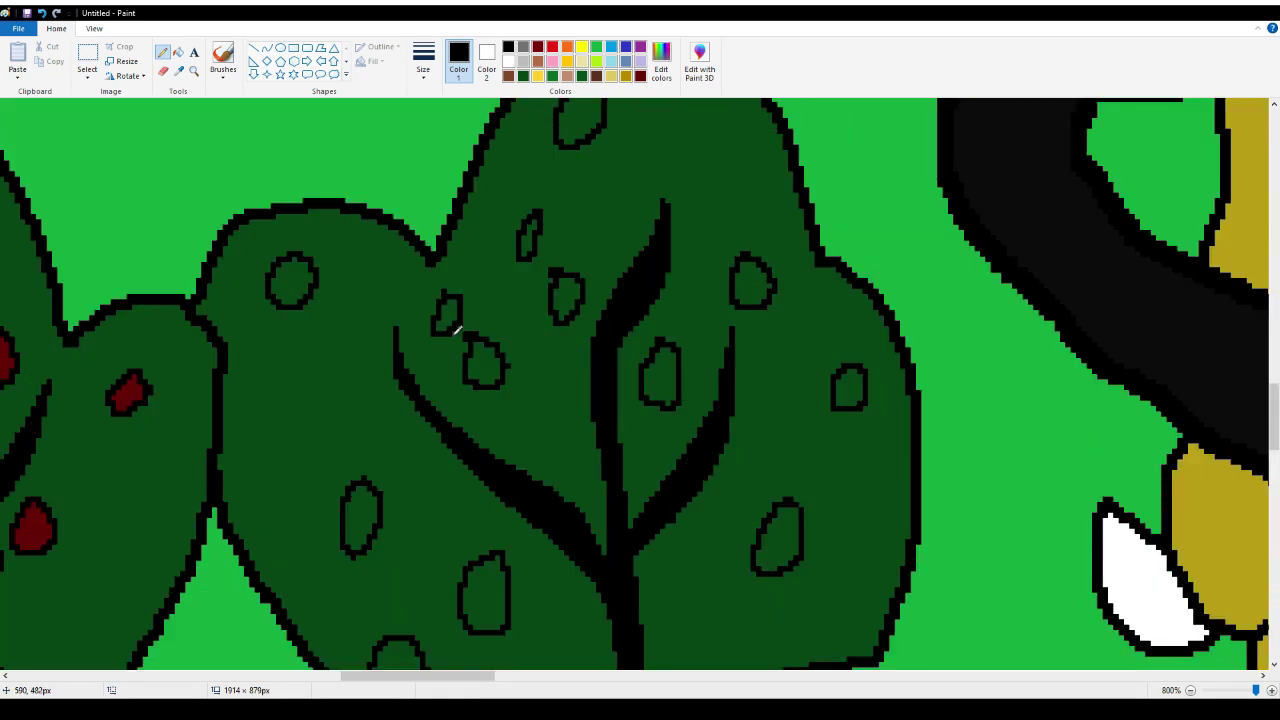
Fill the top berry and the four berries between the left and middle branches of the second bush with dark red
left_click(178, 52)
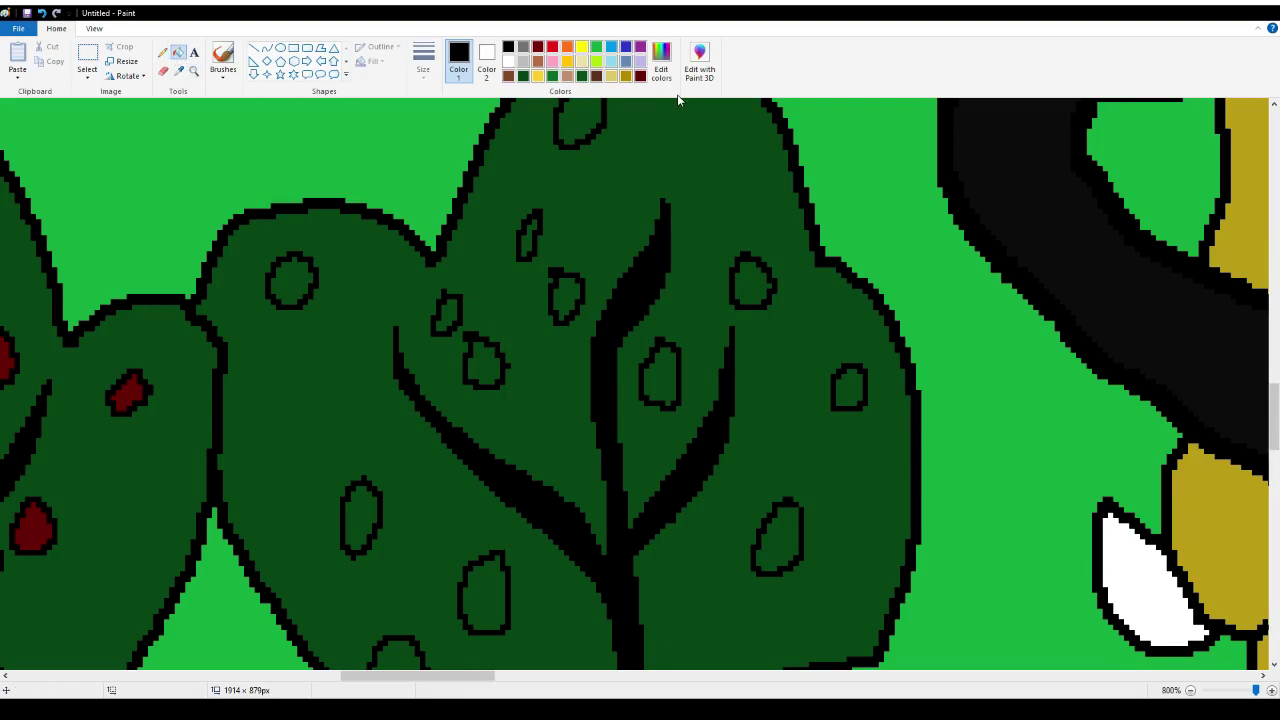
left_click(641, 76)
left_click(580, 127)
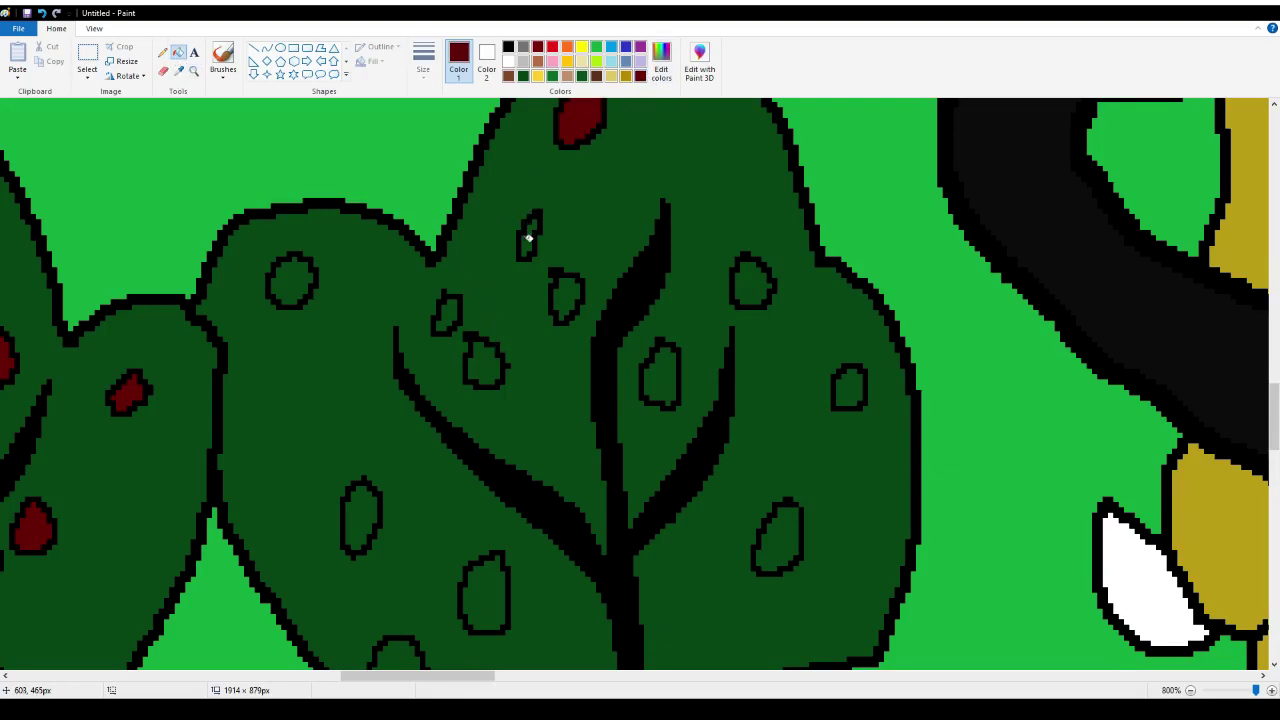
left_click(528, 236)
left_click(558, 288)
left_click(449, 310)
left_click(485, 364)
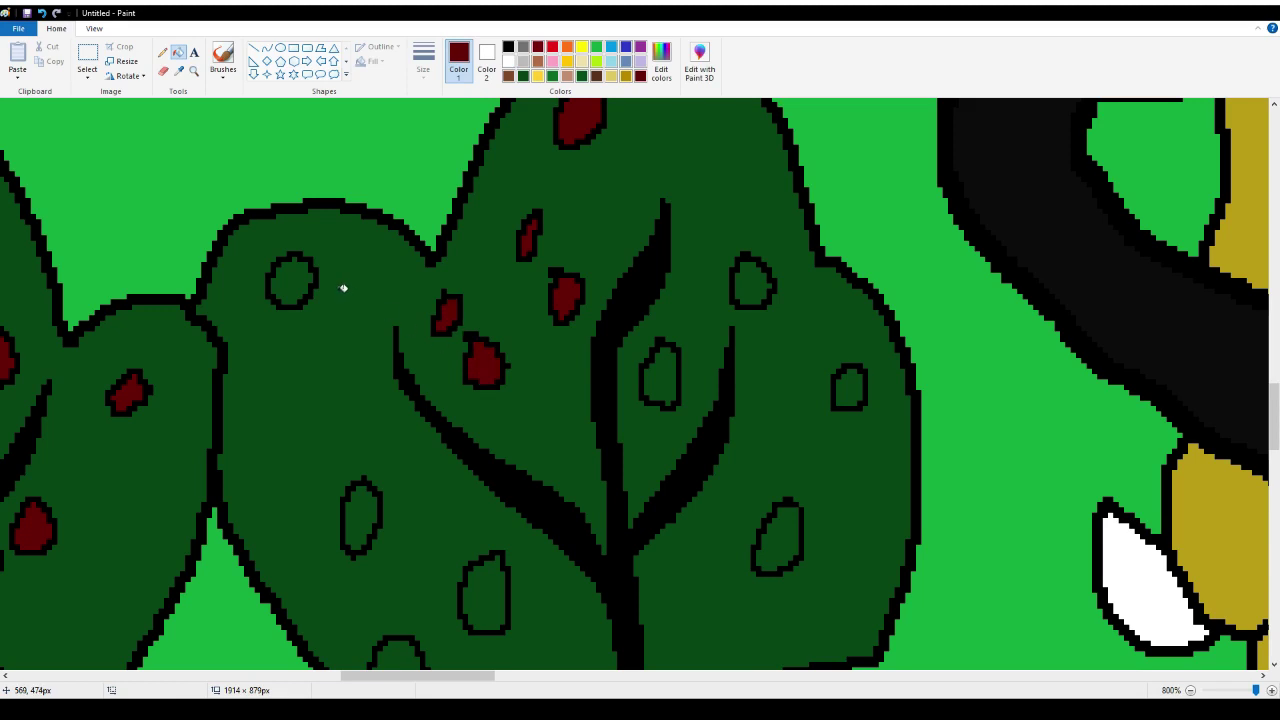
Fill the left lobe's berry and the three berries below the left branch of the second bush with dark red
left_click(292, 280)
scroll(363, 358, "down", 3)
left_click(361, 364)
left_click(480, 443)
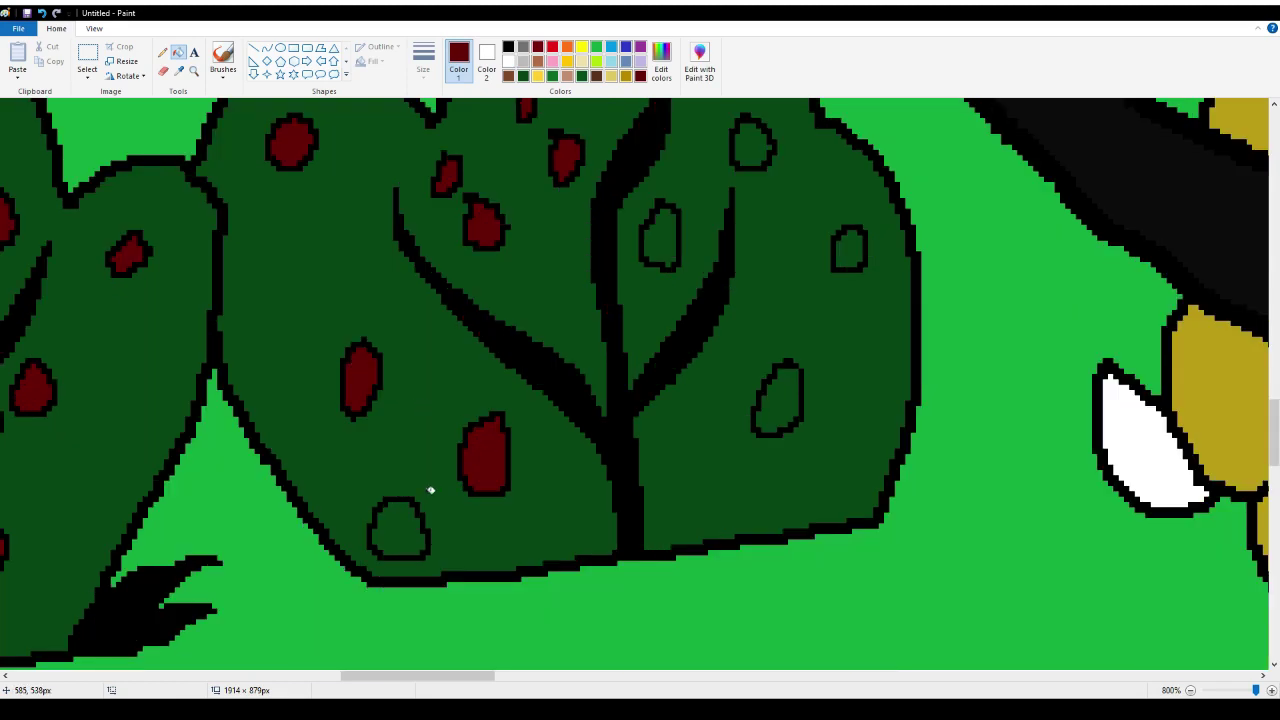
left_click(390, 528)
Fill the four berries around the second bush's right branch with dark red
left_click(770, 404)
left_click(660, 228)
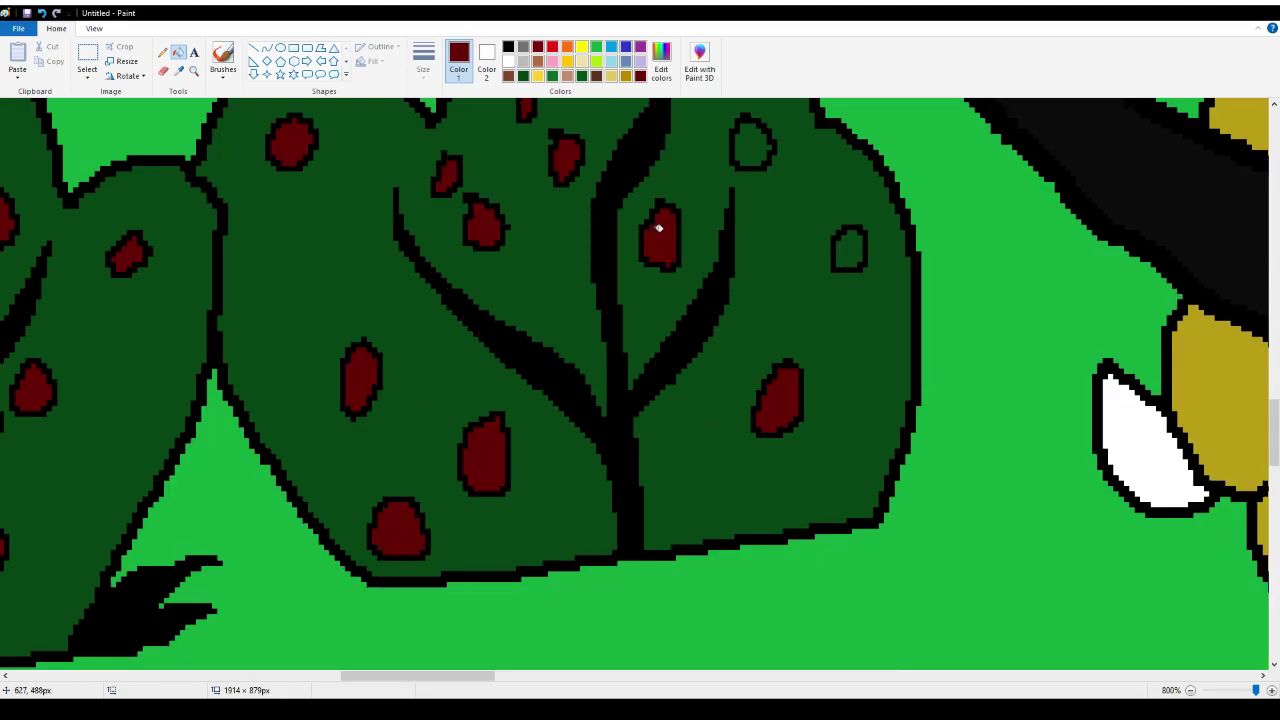
left_click(854, 239)
left_click(756, 150)
Outline two more berries in black pencil on the right side of the second bush's top lobe
scroll(705, 286, "up", 6)
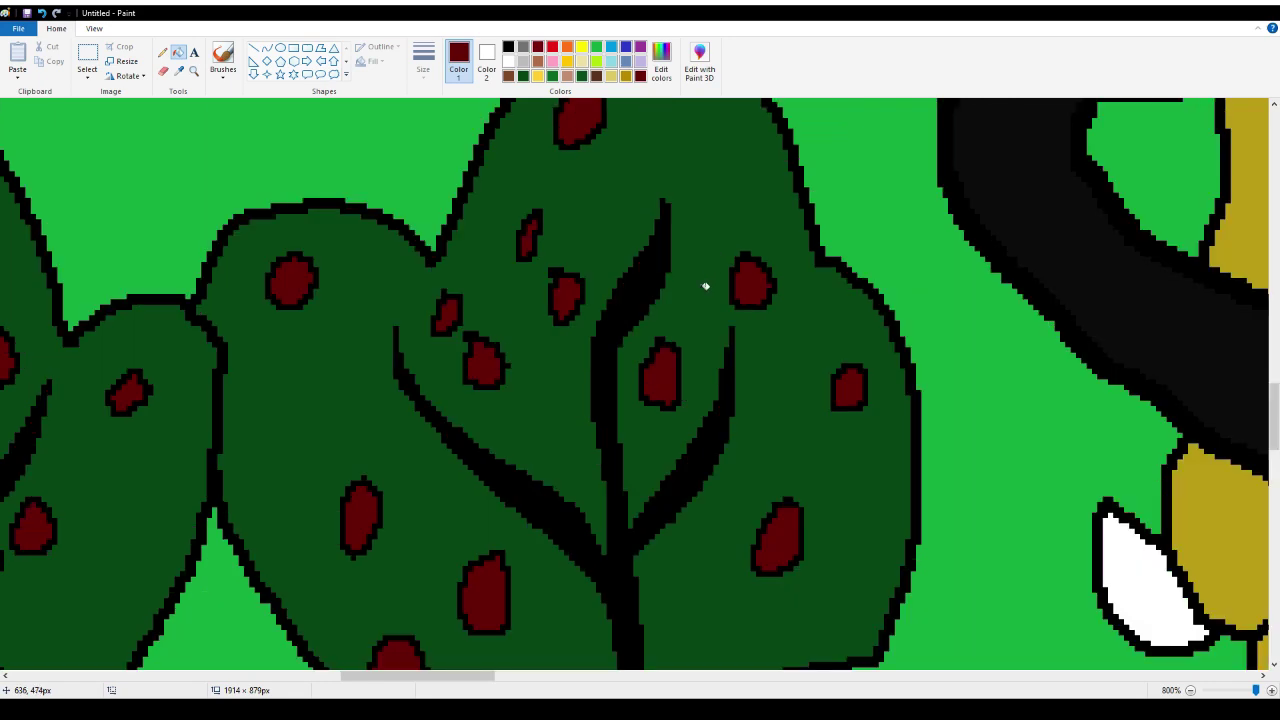
left_click(162, 51)
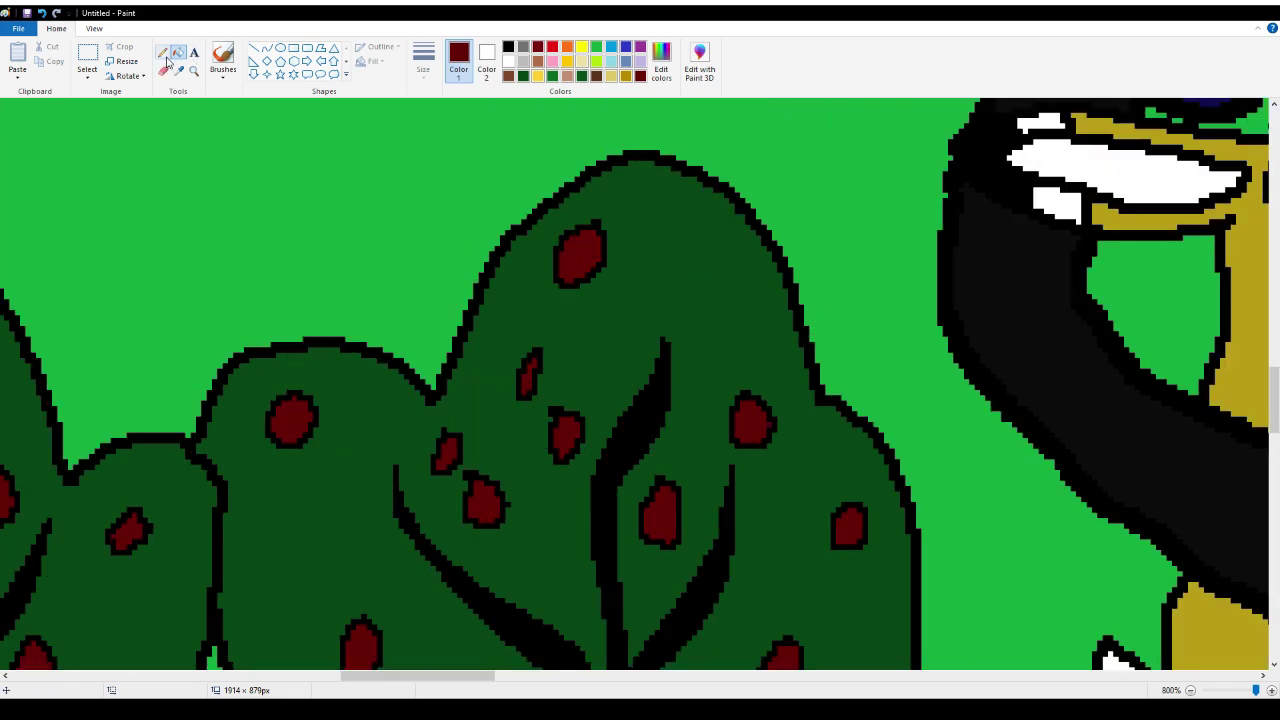
left_click(508, 46)
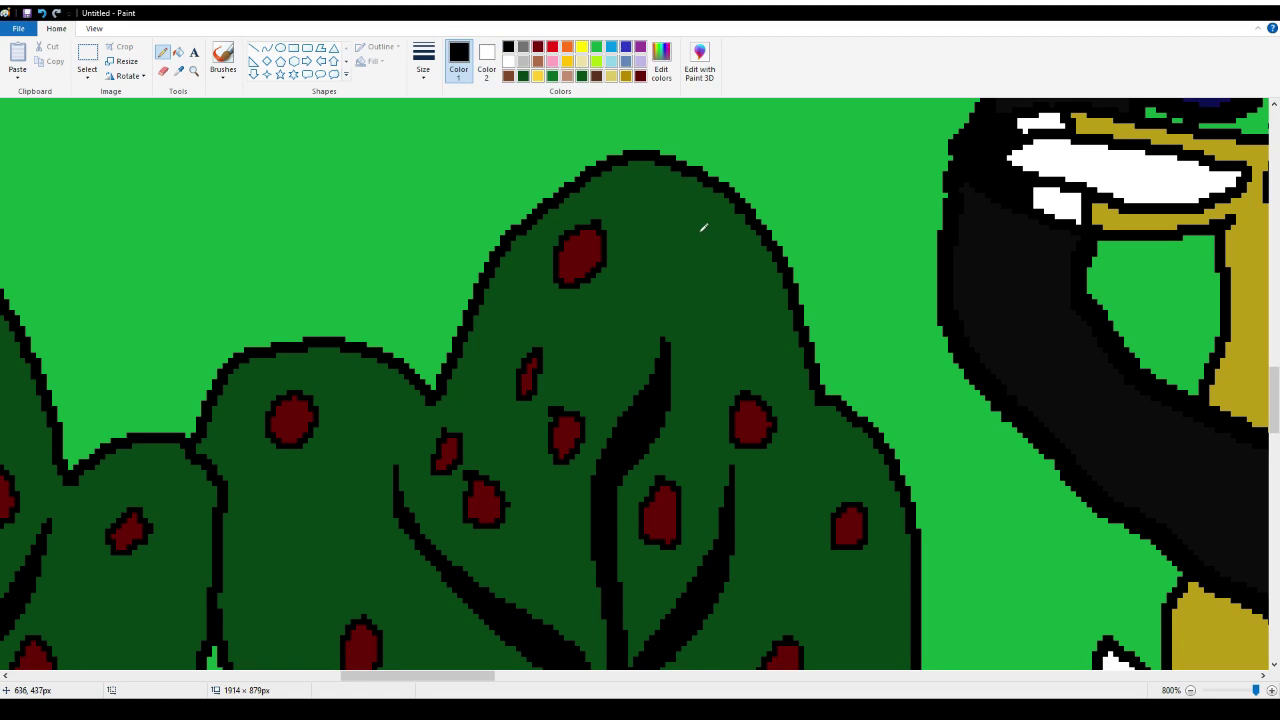
mouse_move(703, 227)
left_mouse_down()
mouse_move(685, 294)
mouse_move(709, 275)
mouse_move(696, 226)
left_mouse_up()
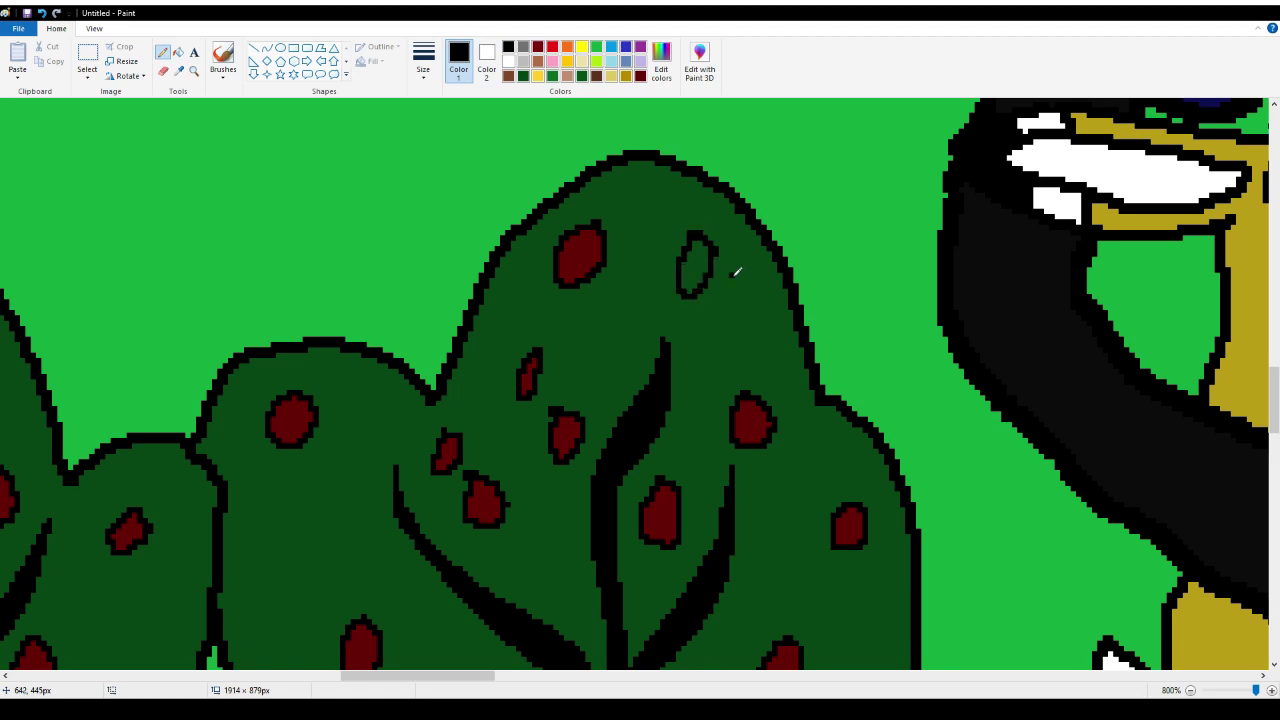
mouse_move(734, 274)
left_mouse_down()
mouse_move(745, 328)
mouse_move(769, 299)
mouse_move(736, 272)
left_mouse_up()
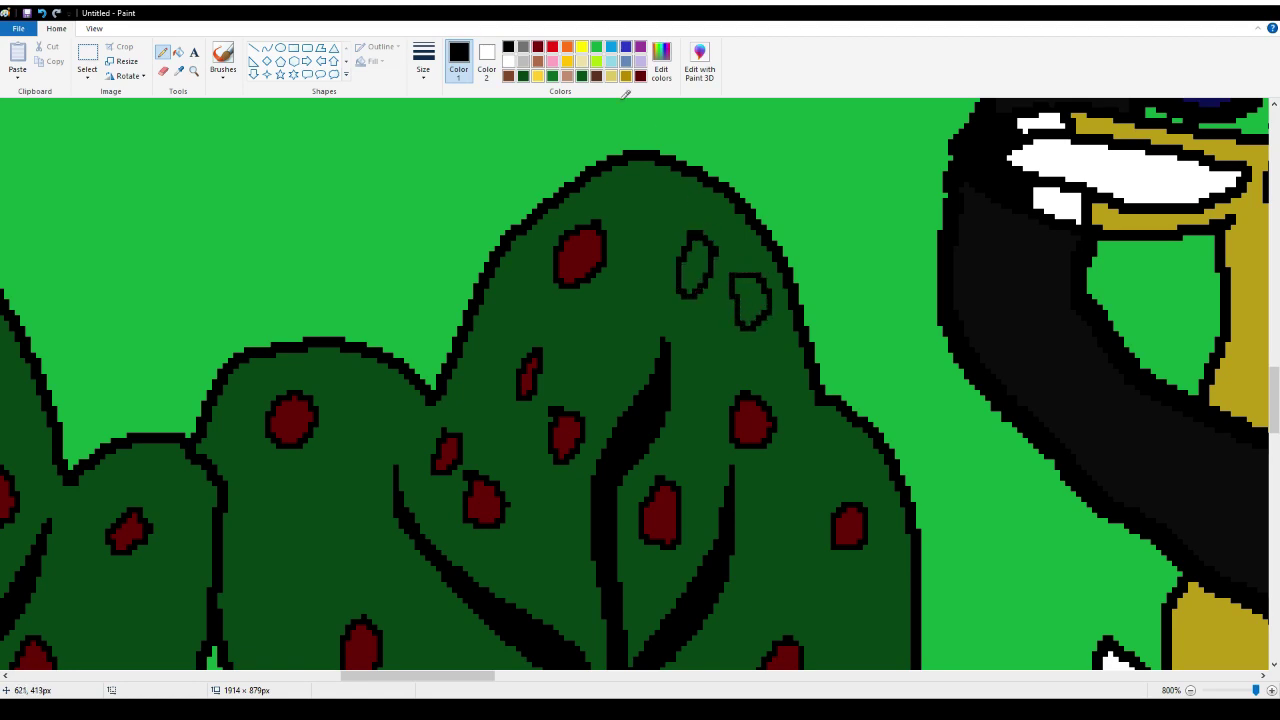
Fill the two new berries in the top lobe with dark red, undoing the accidental recoloring of a berry outline
left_click(640, 76)
left_click(178, 52)
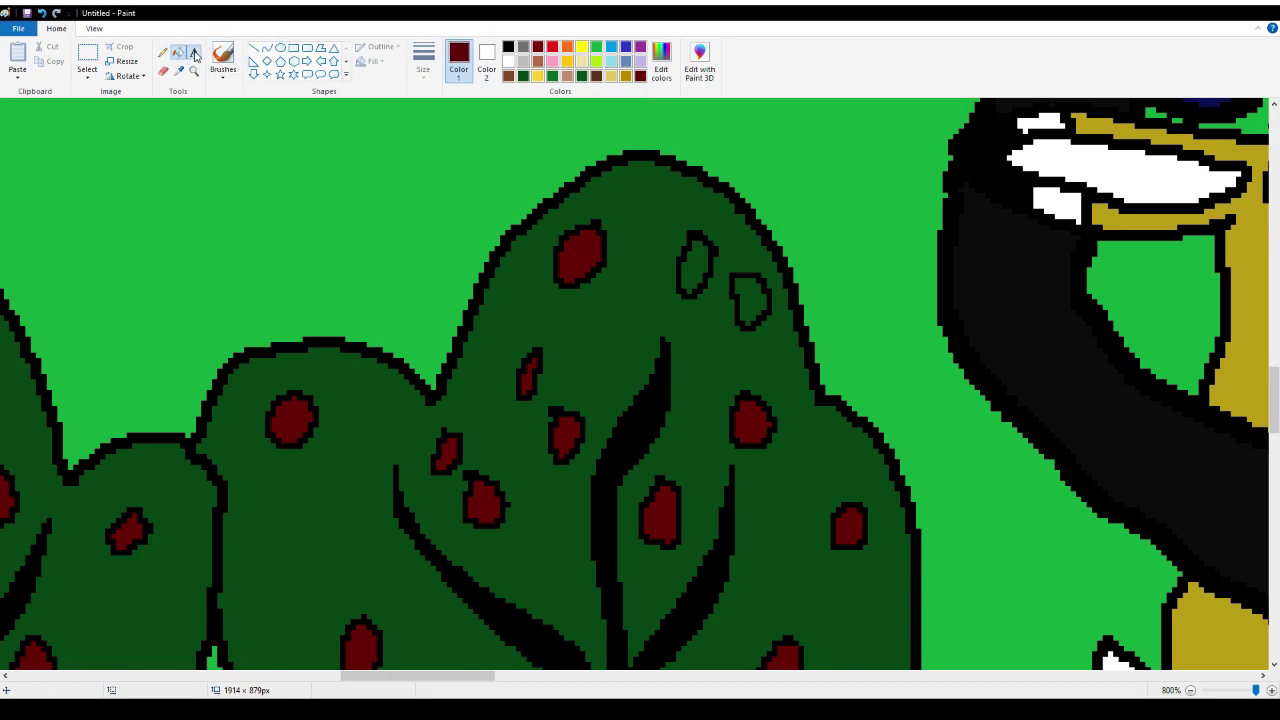
left_click(706, 277)
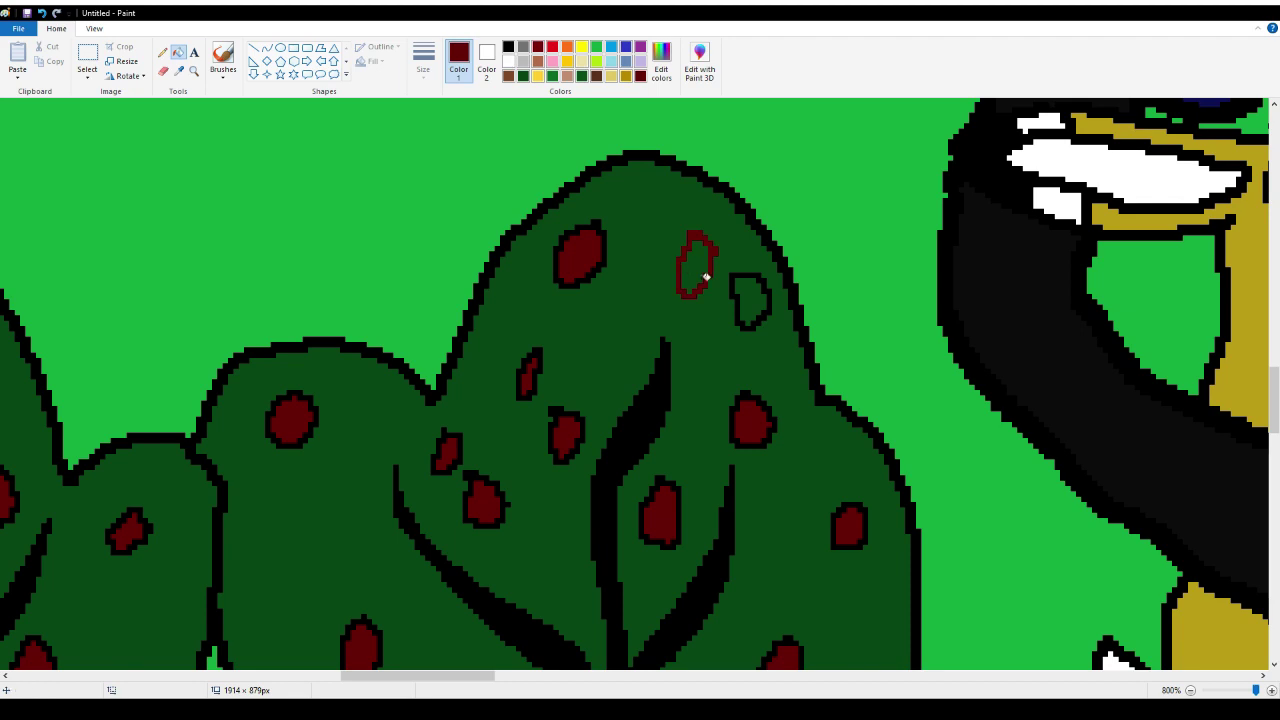
left_click(43, 14)
left_click(692, 258)
left_click(751, 292)
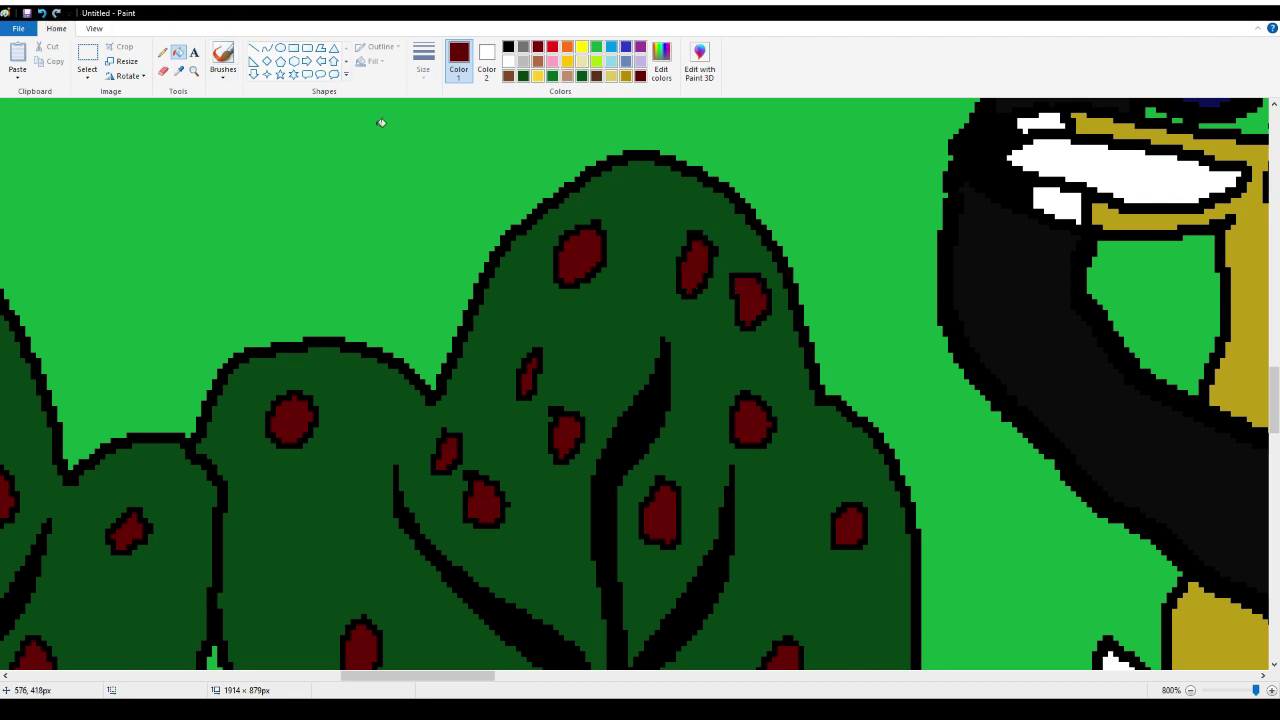
Return to the black pencil color and examine the whole drawing at 100% zoom
left_click(508, 46)
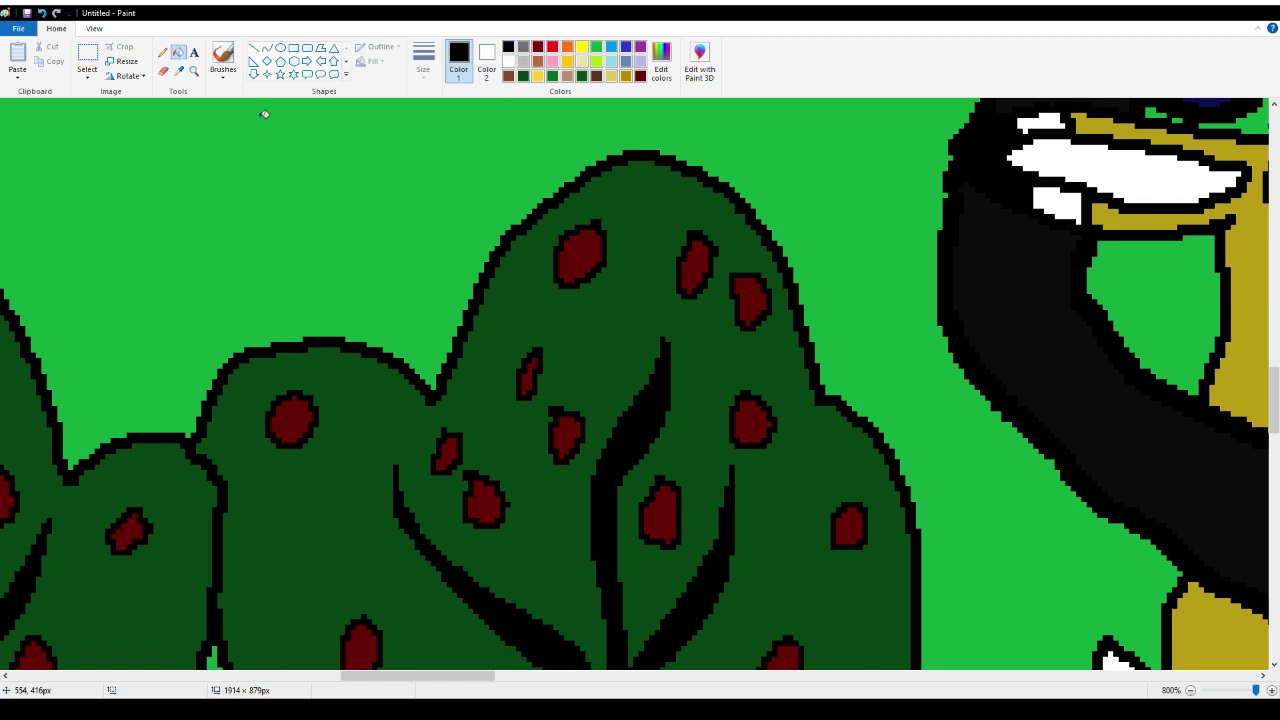
left_click(162, 52)
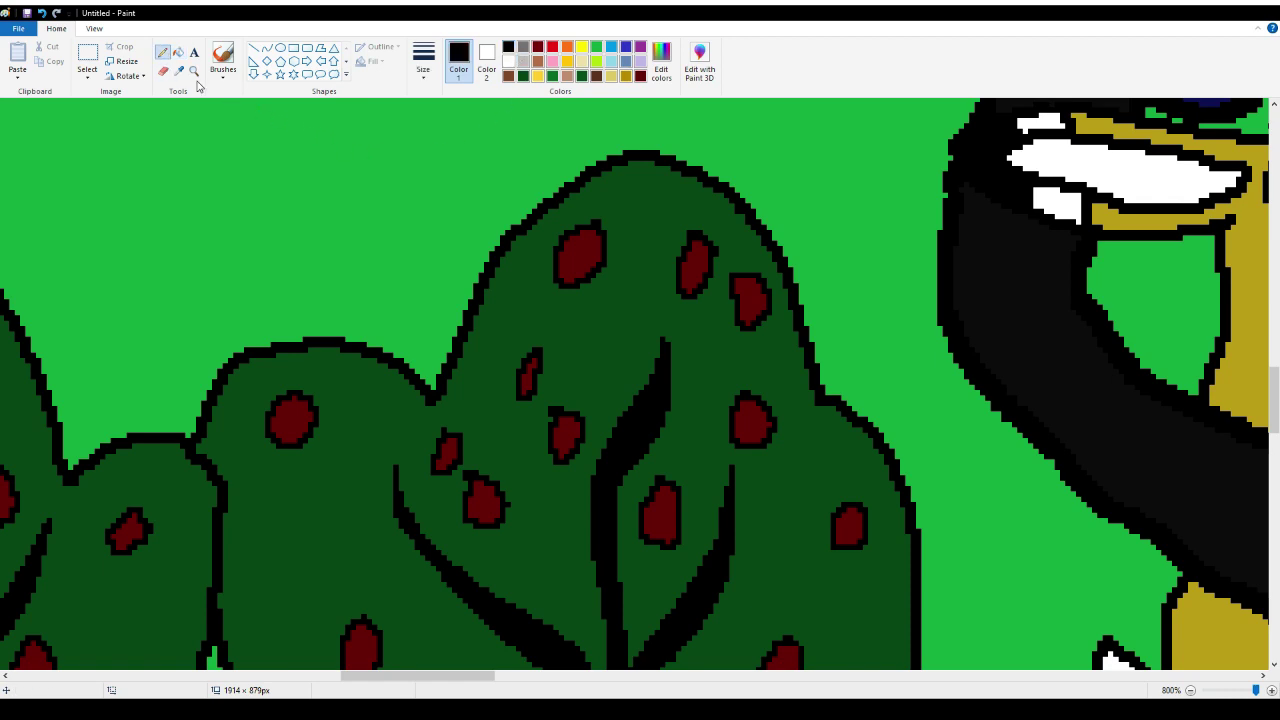
left_click(194, 71)
right_click(226, 240)
right_click(226, 240)
right_click(226, 240)
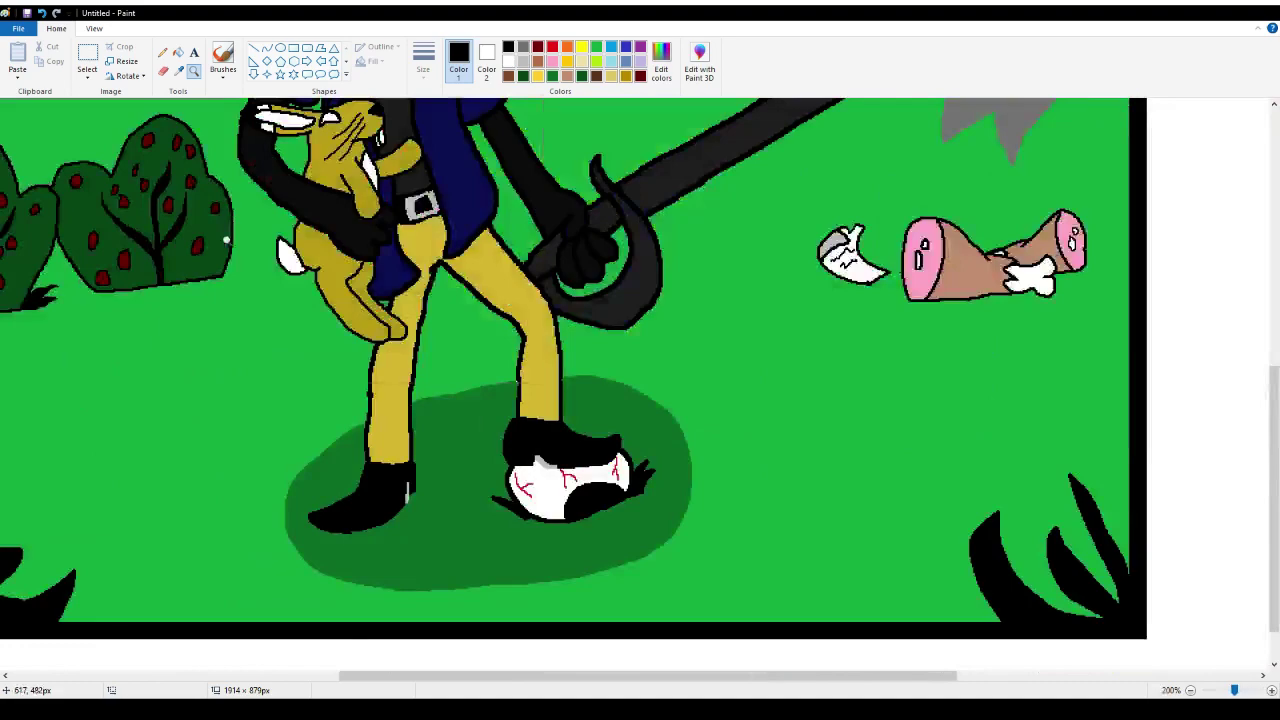
right_click(226, 240)
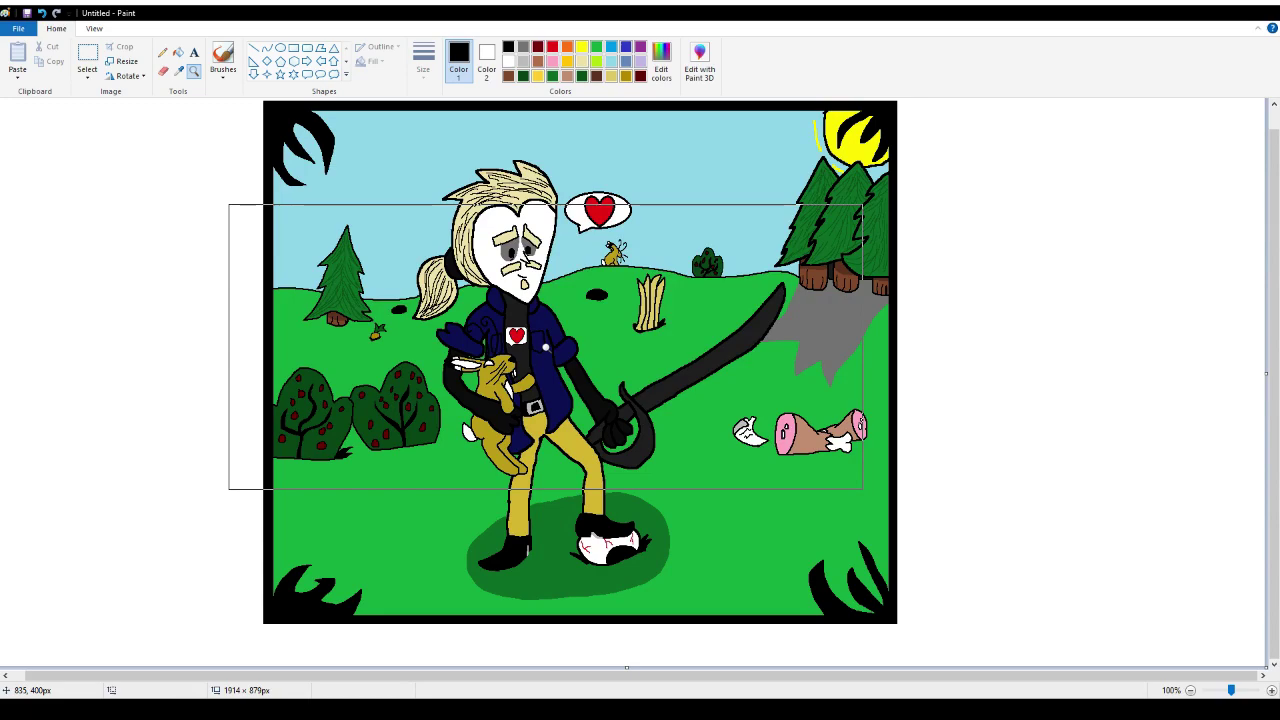
Outline a second pine tree in black pencil, partly hidden behind the left side of the existing pine
left_click(546, 348)
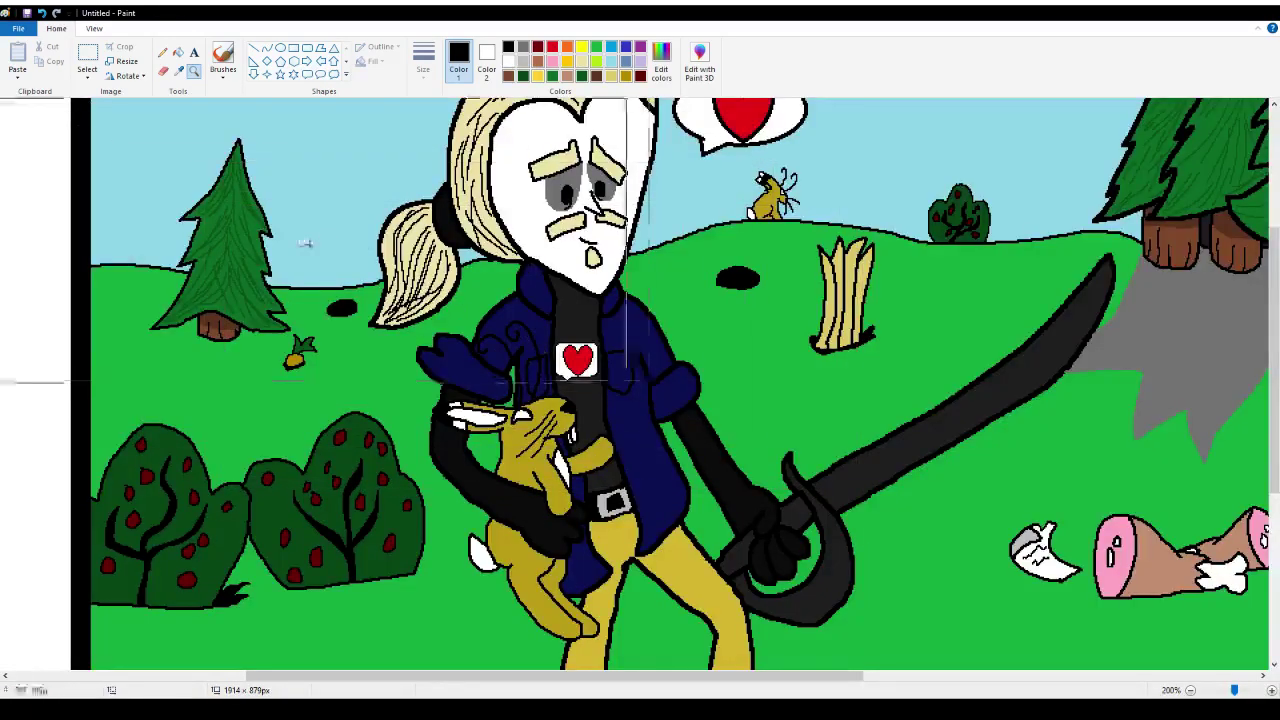
left_click(309, 243)
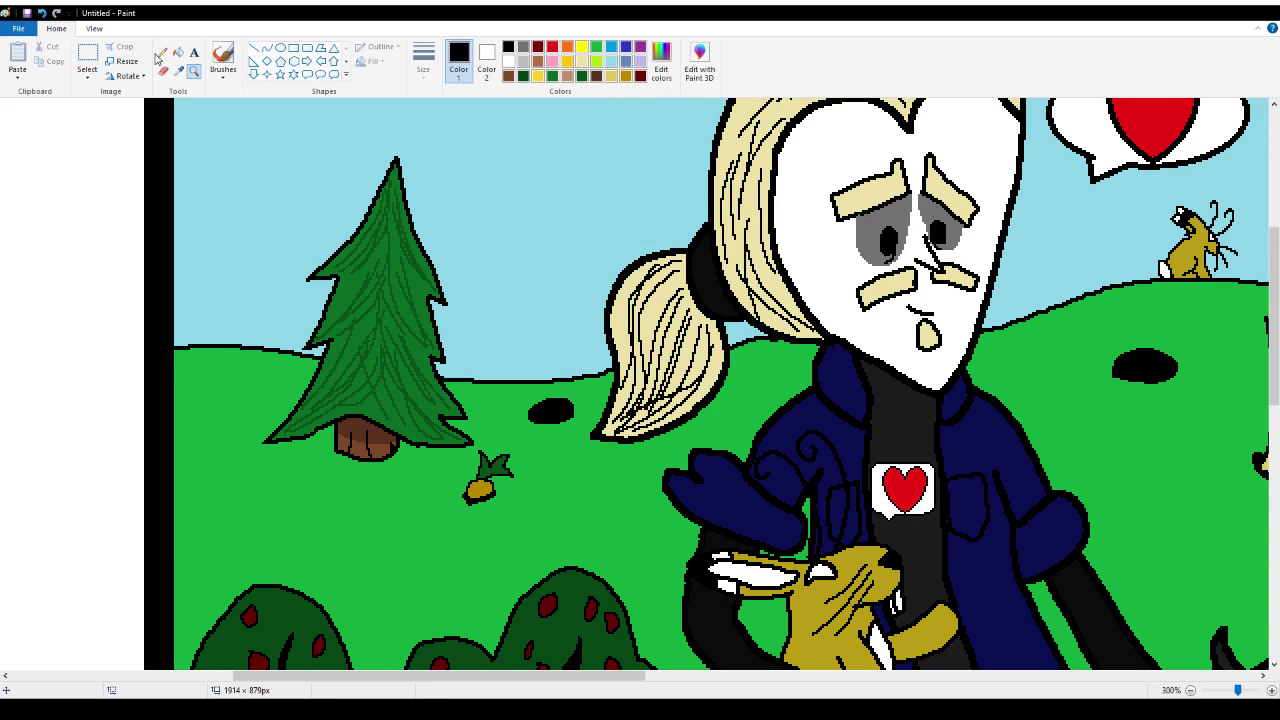
left_click(286, 266)
left_click(471, 386)
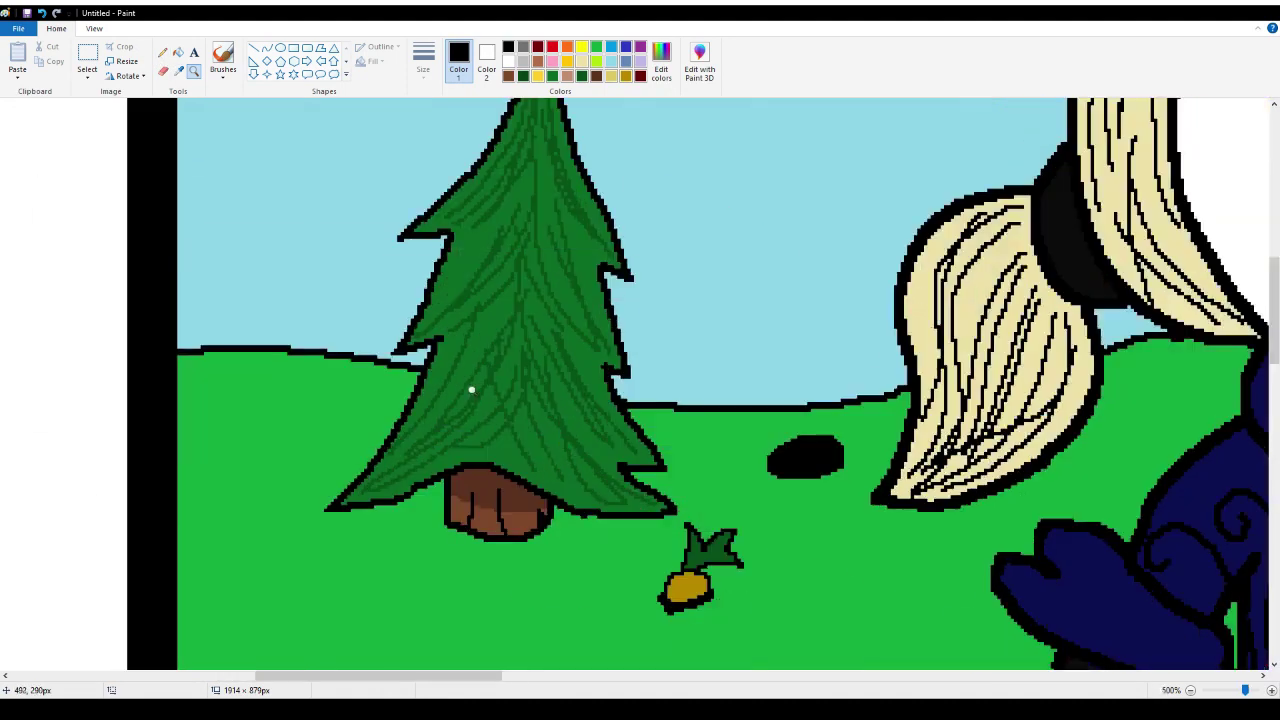
left_click(324, 242)
left_click(162, 52)
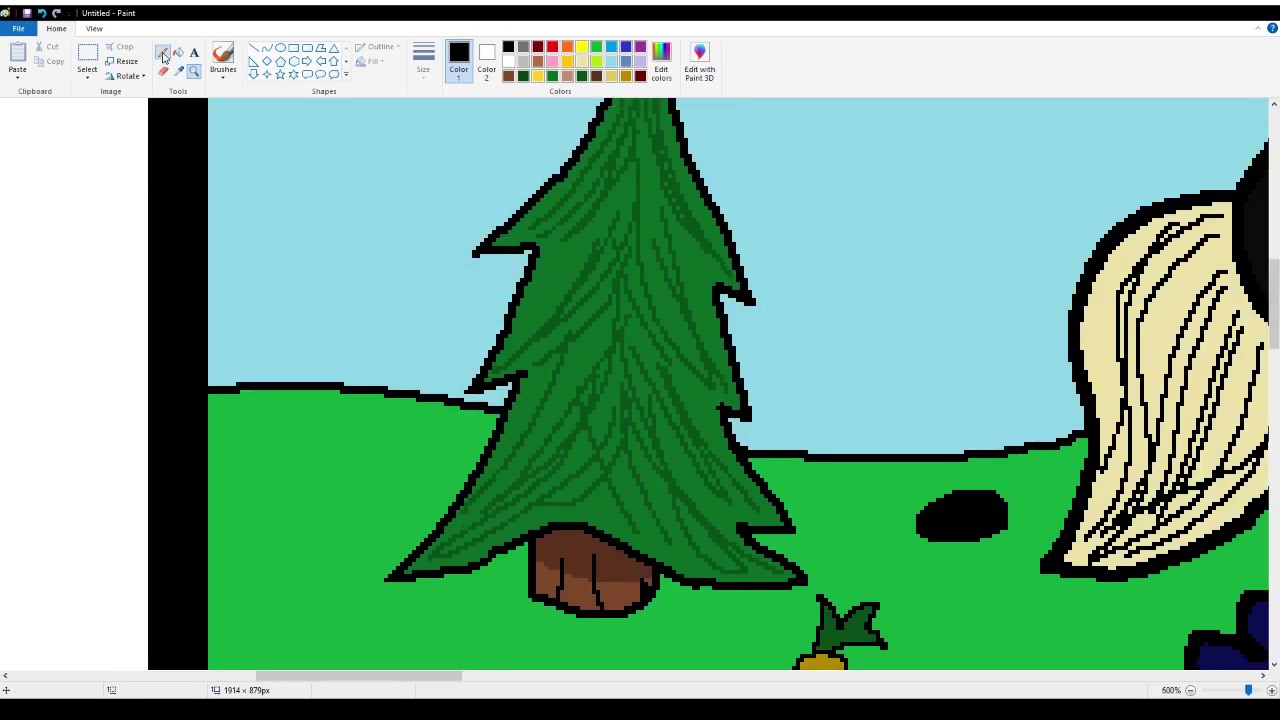
scroll(355, 240, "up", 2)
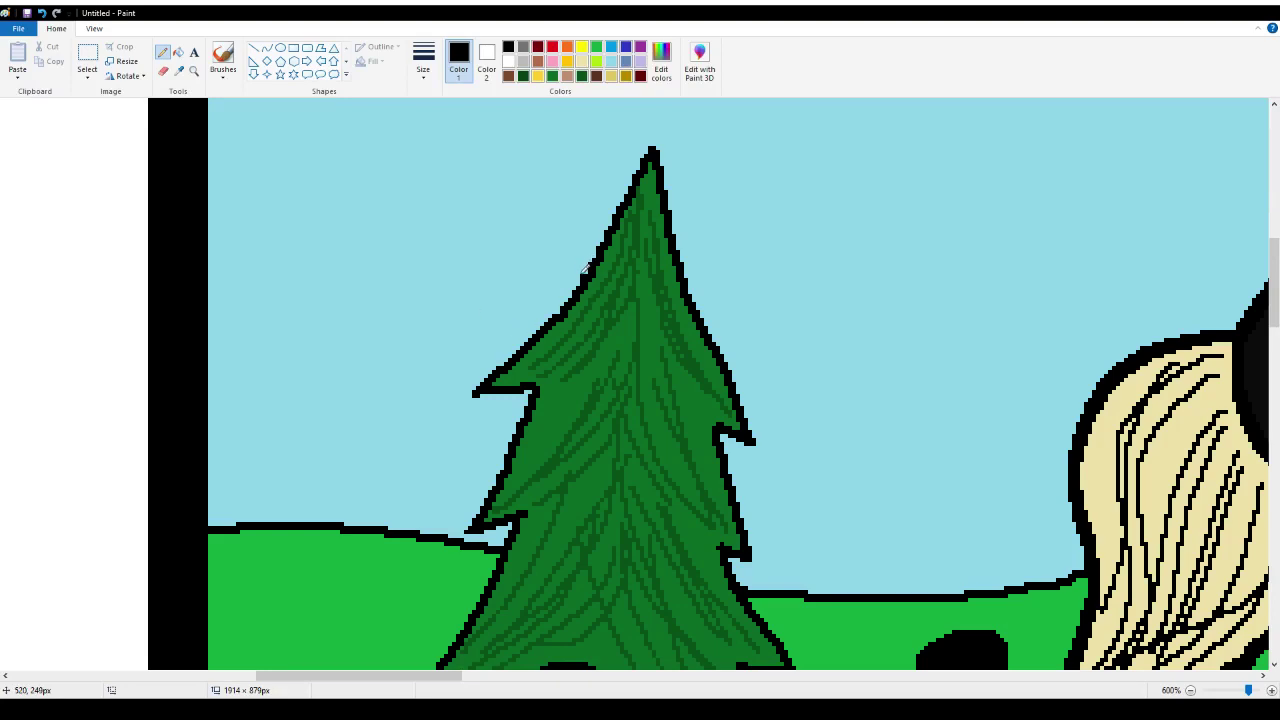
mouse_move(583, 274)
left_mouse_down()
mouse_move(533, 153)
mouse_move(474, 204)
mouse_move(434, 276)
mouse_move(371, 326)
mouse_move(442, 363)
mouse_move(355, 466)
mouse_move(441, 473)
mouse_move(371, 548)
left_mouse_up()
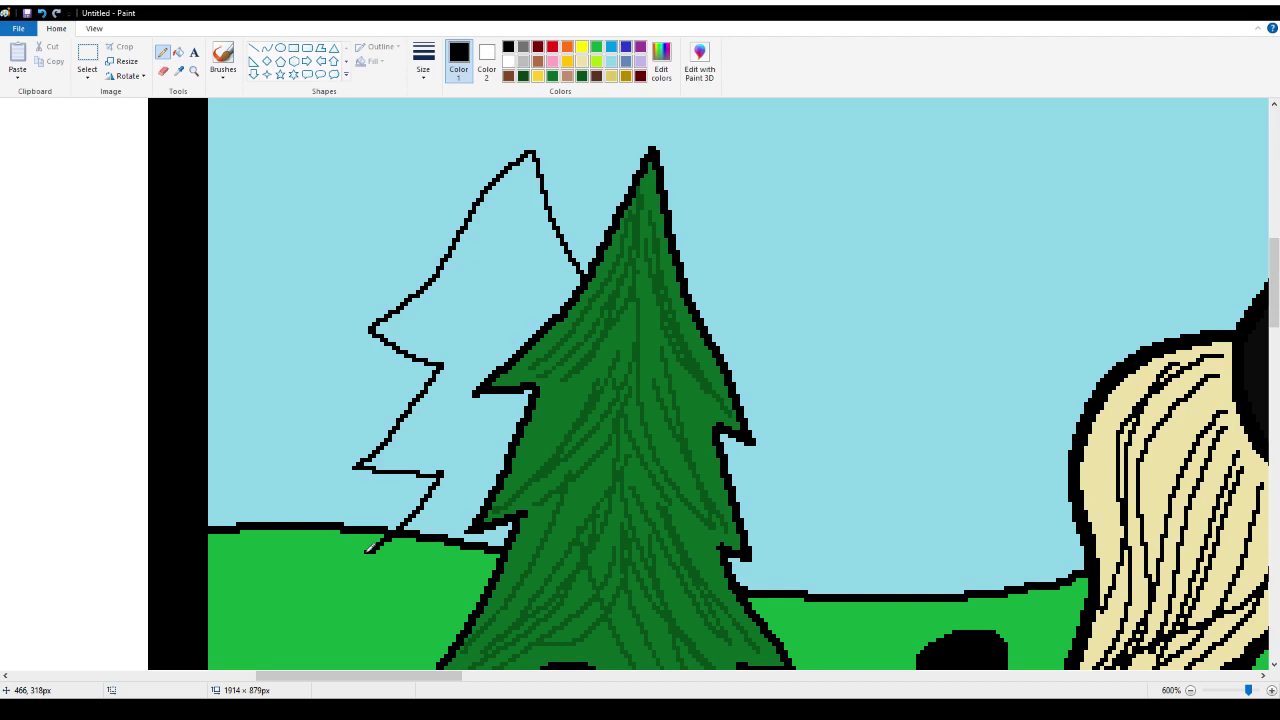
scroll(370, 548, "down", 3)
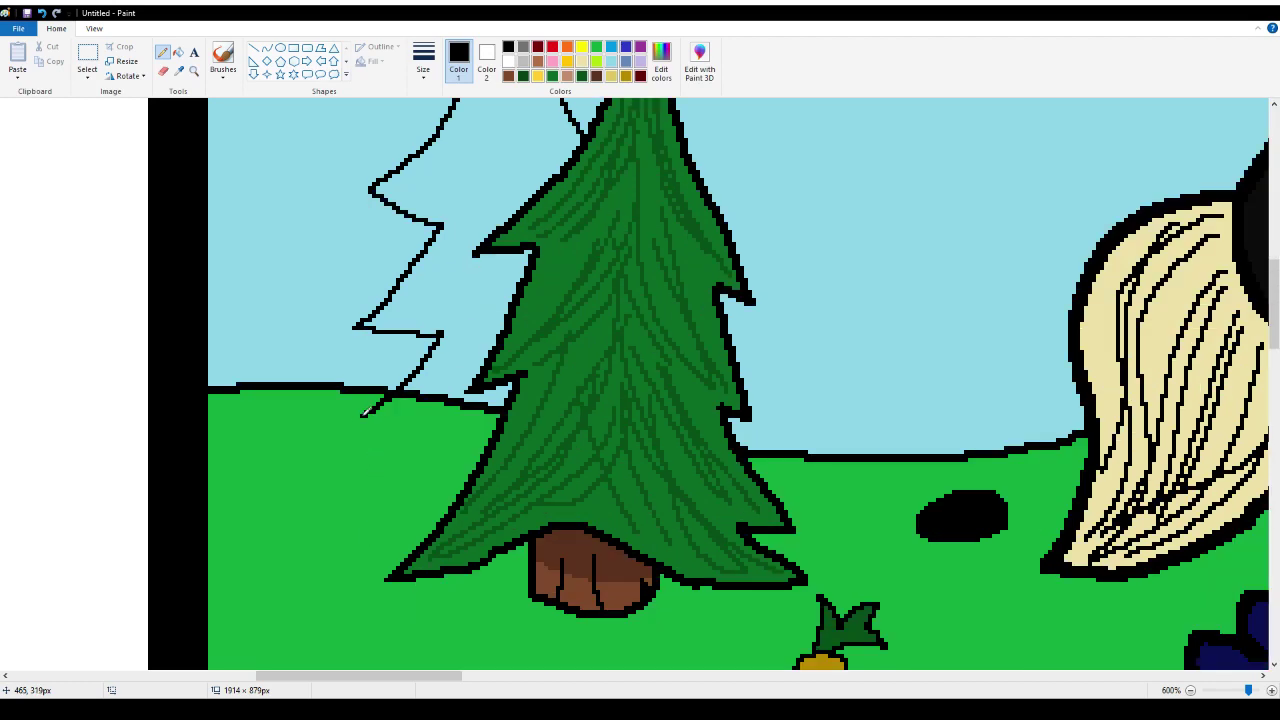
mouse_move(362, 414)
left_mouse_down()
mouse_move(320, 433)
mouse_move(392, 447)
mouse_move(506, 402)
left_mouse_up()
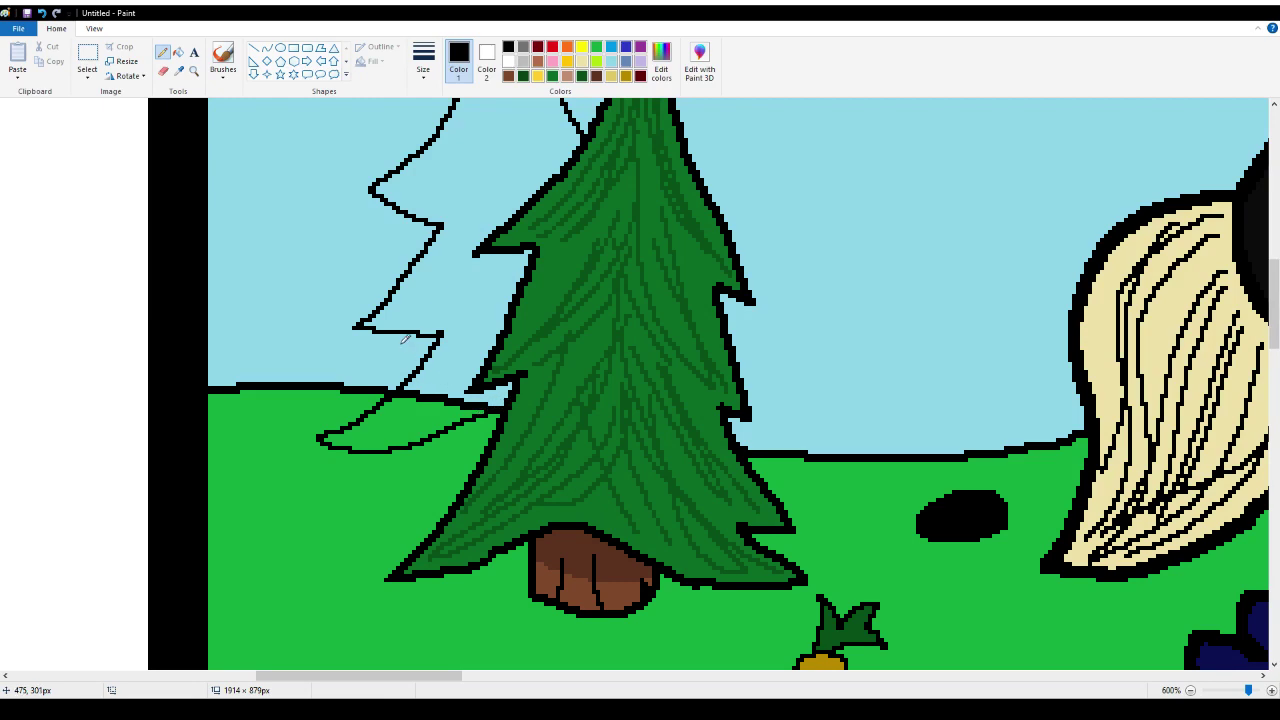
Fill both sections of the new pine with the green sampled from the existing pine
left_click(180, 69)
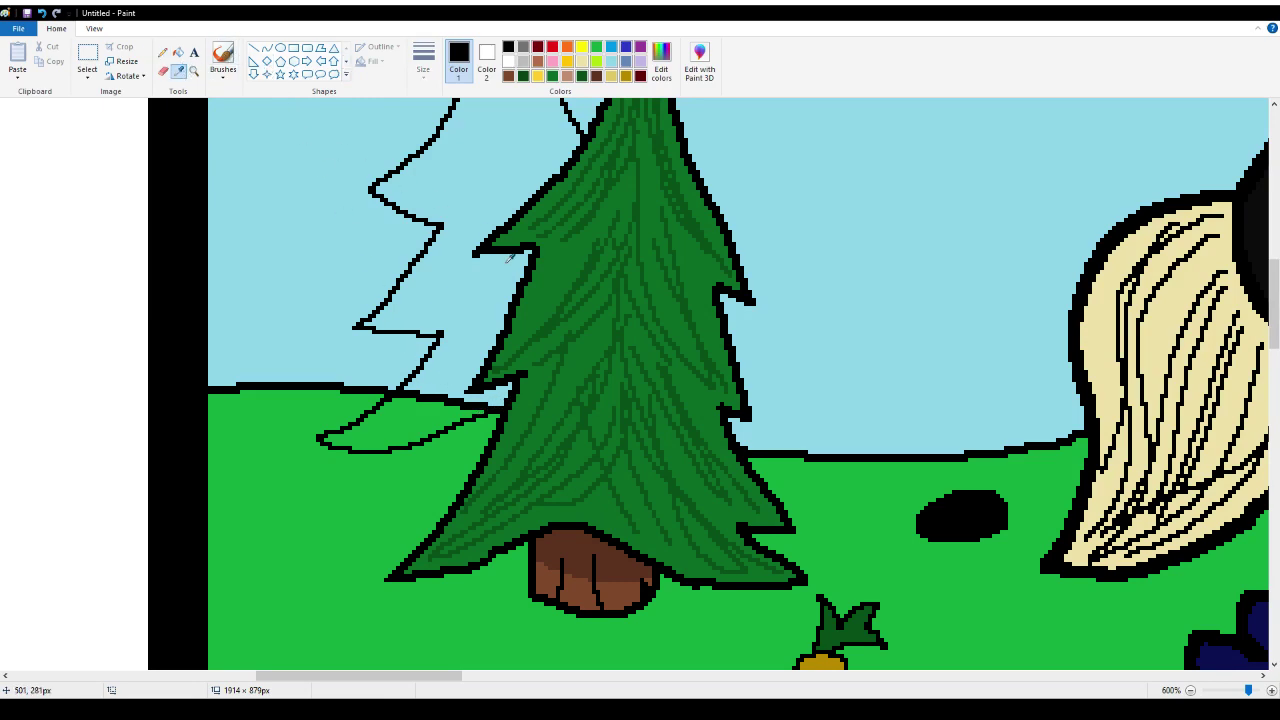
left_click(508, 258)
left_click(179, 52)
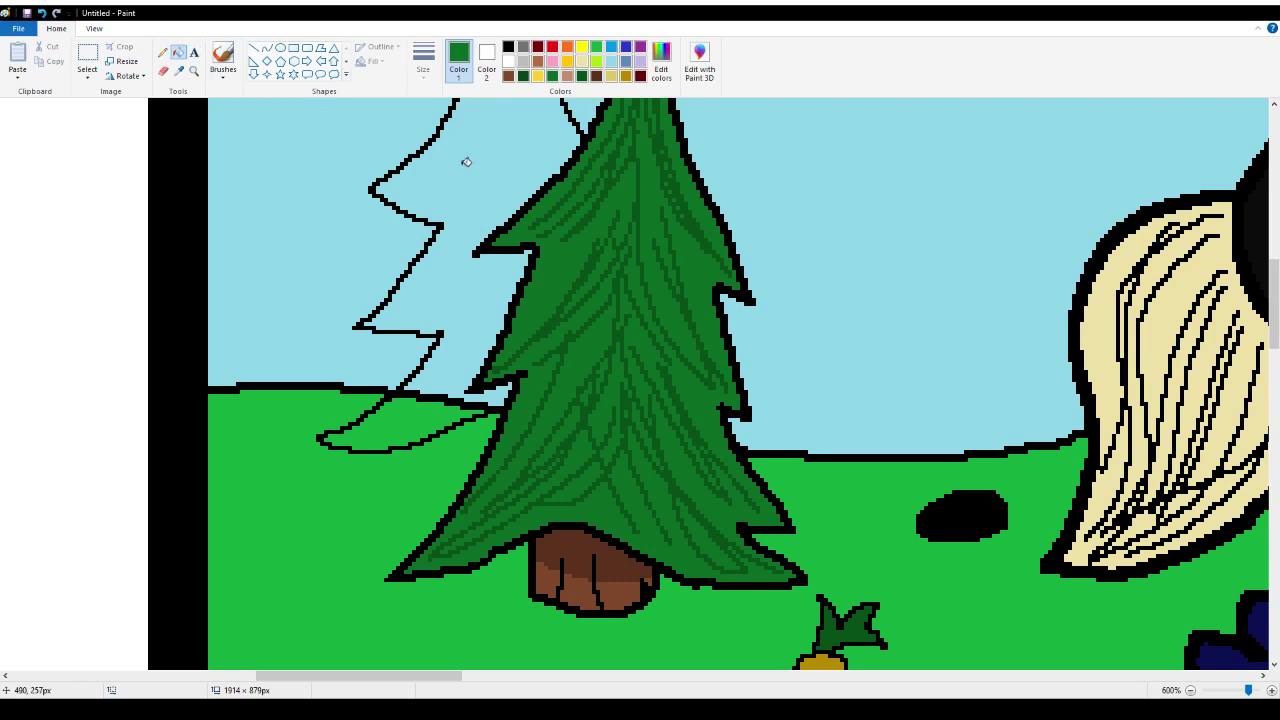
left_click(466, 161)
left_click(417, 412)
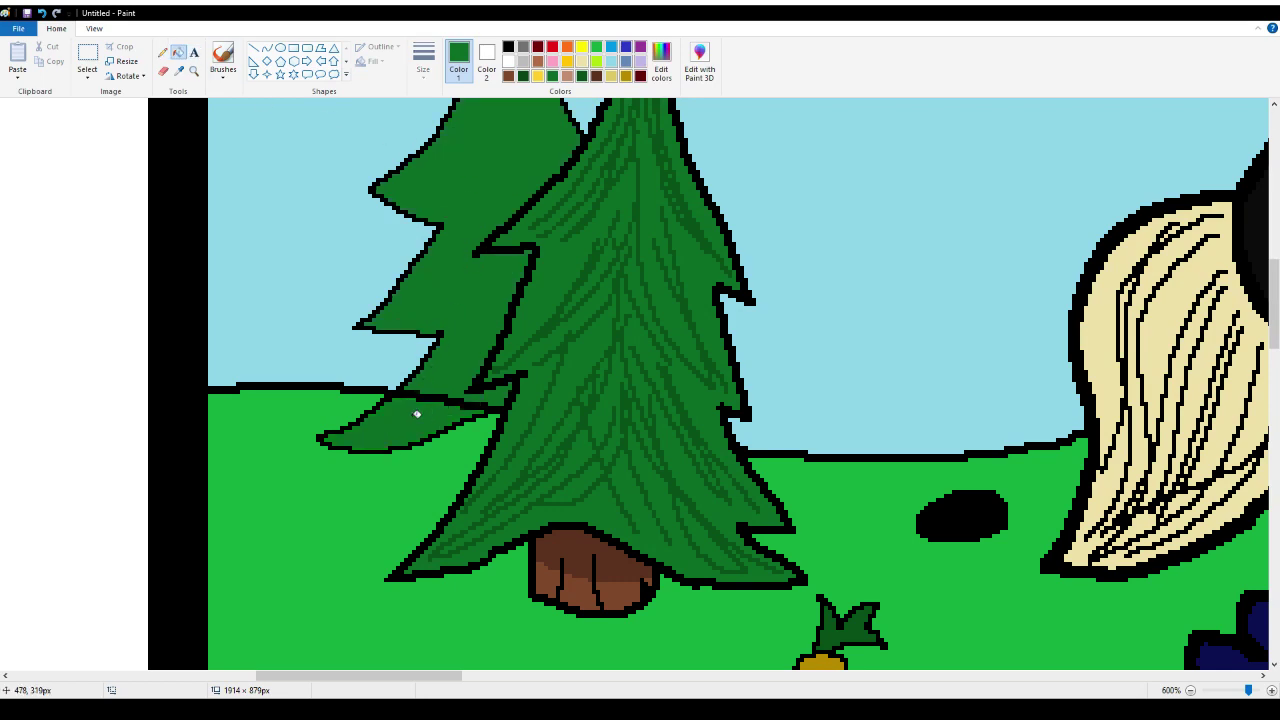
Cover the horizon line crossing the new pine's lower branches with the same green
left_click(162, 52)
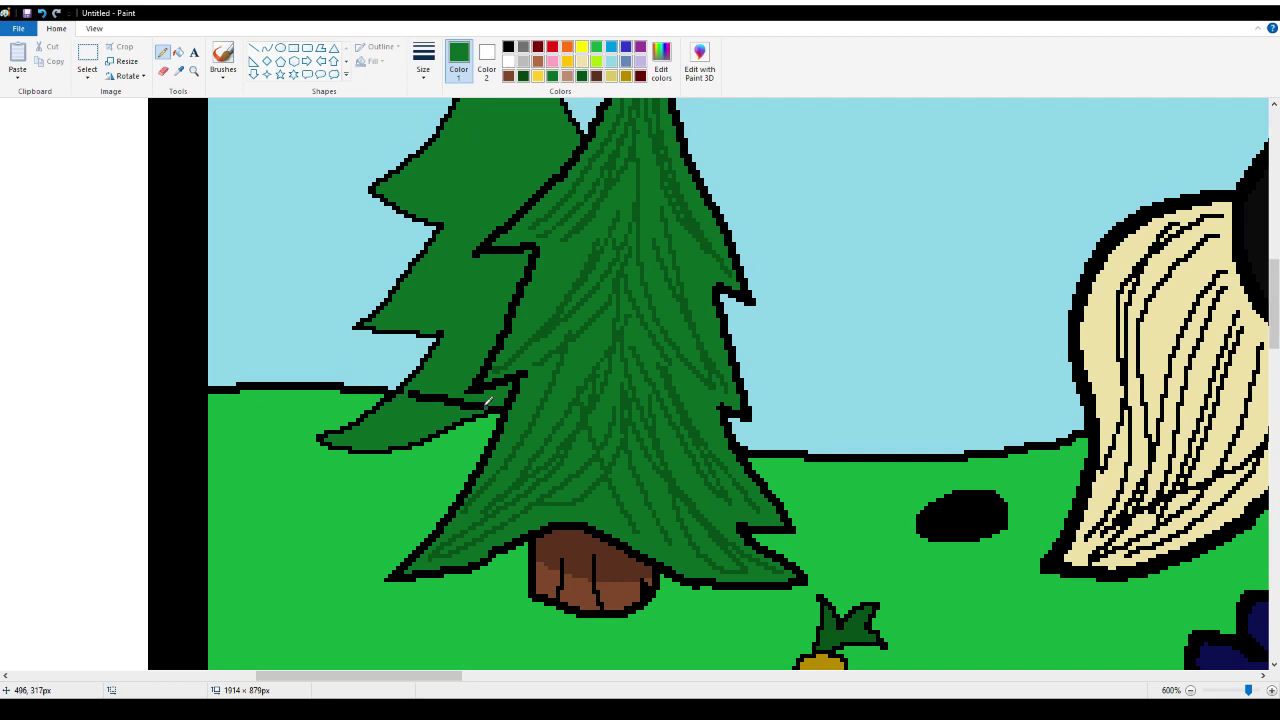
left_click(178, 52)
left_click(442, 394)
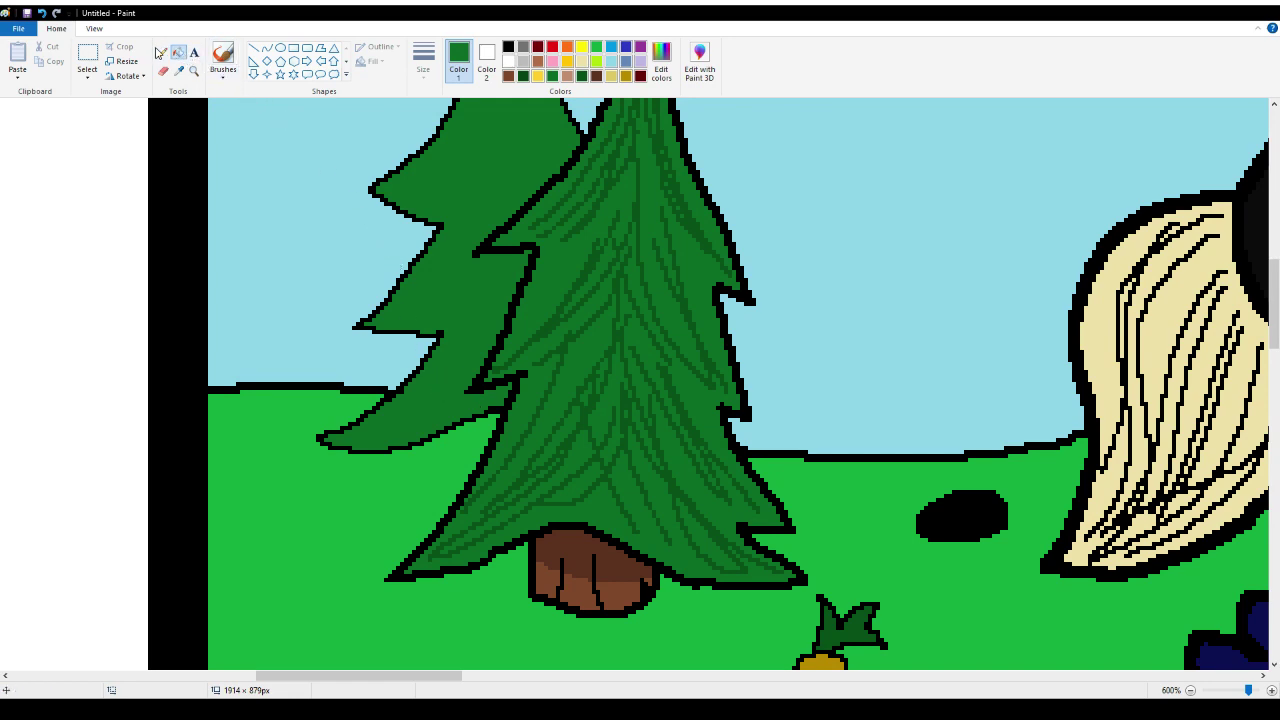
Outline a small trunk in black pencil under the new pine, beside the front tree's lower edge
left_click(162, 52)
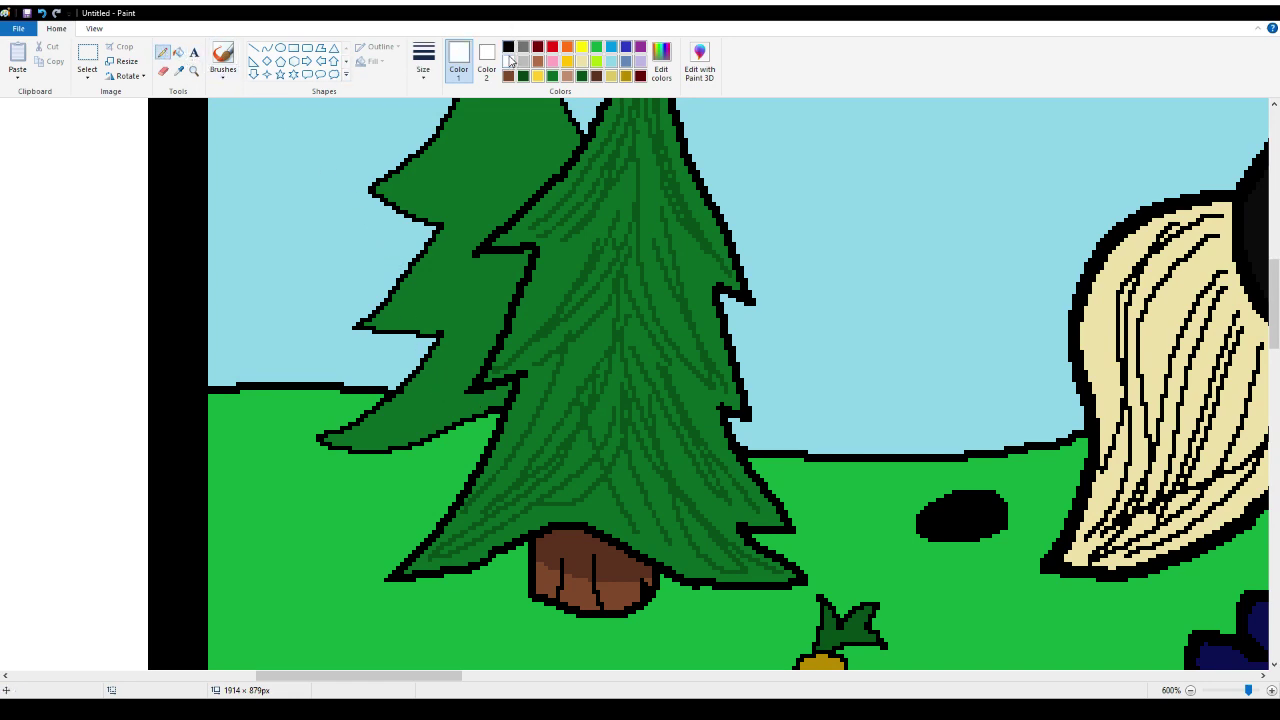
left_click(508, 46)
mouse_move(474, 410)
left_mouse_down()
mouse_move(446, 460)
mouse_move(474, 480)
left_mouse_up()
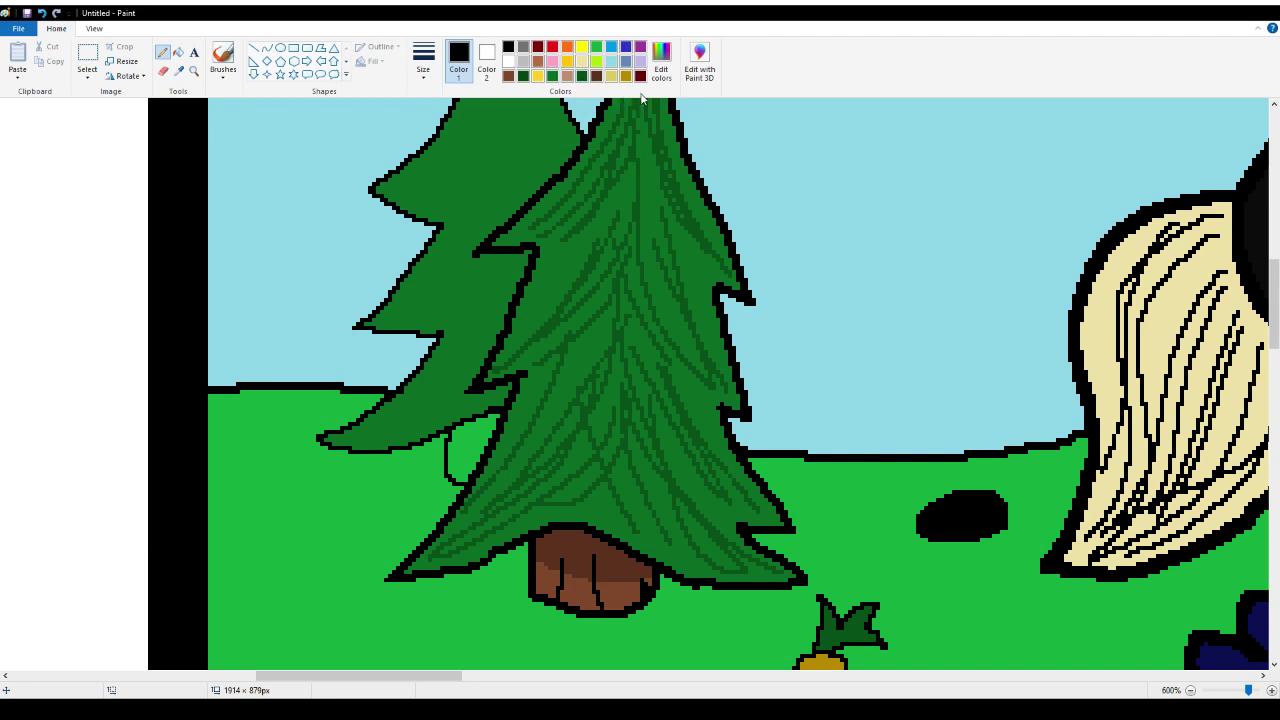
Fill the new trunk with the lighter brown sampled from the front pine's trunk
left_click(508, 77)
left_click(178, 71)
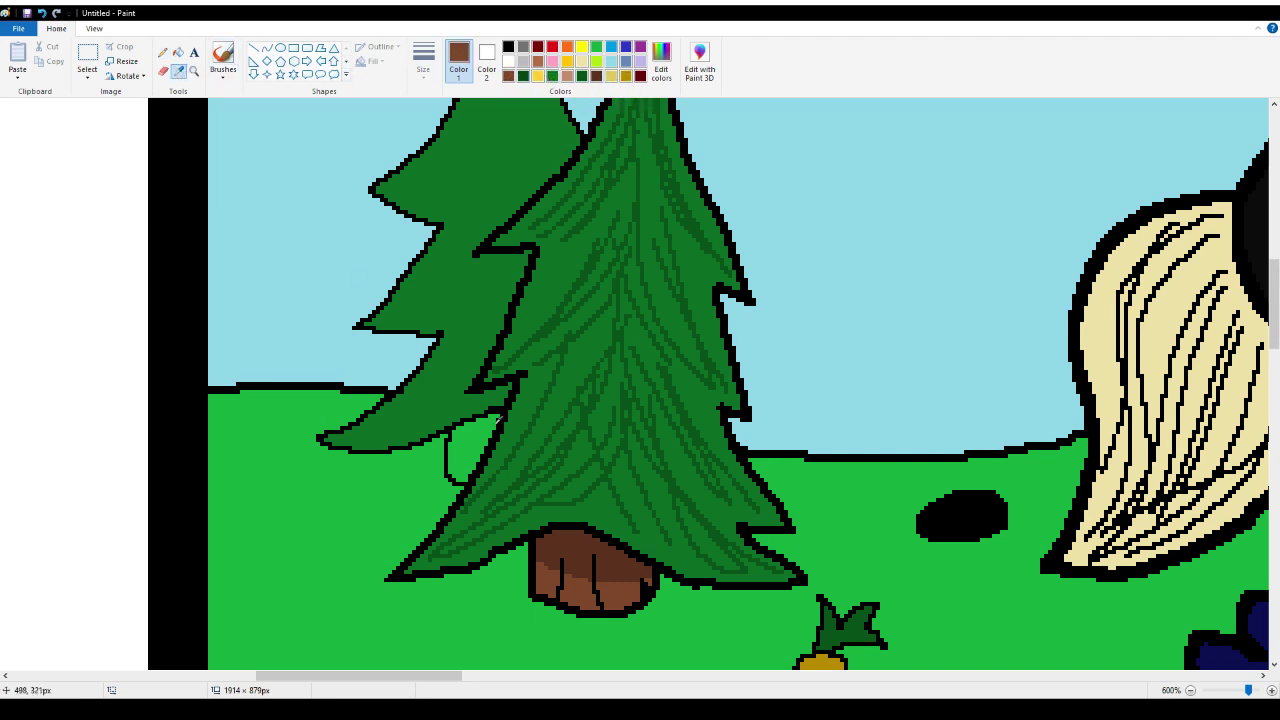
left_click(576, 596)
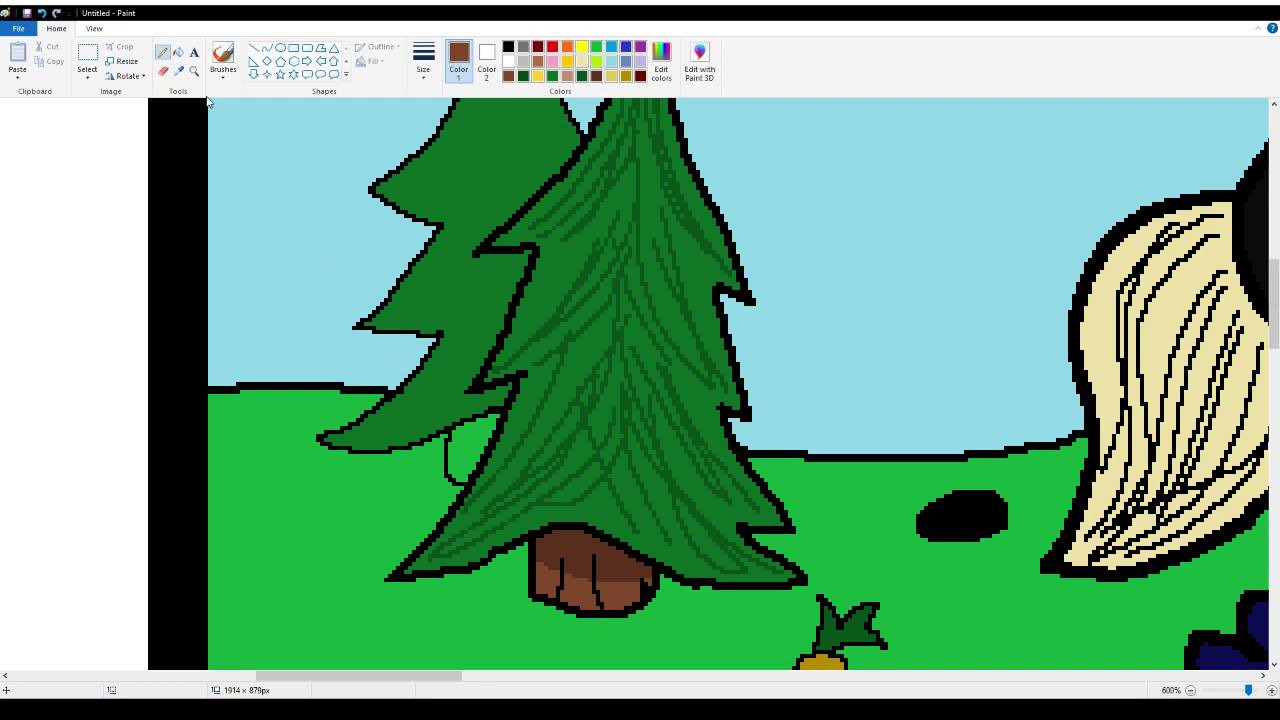
left_click(178, 52)
left_click(484, 438)
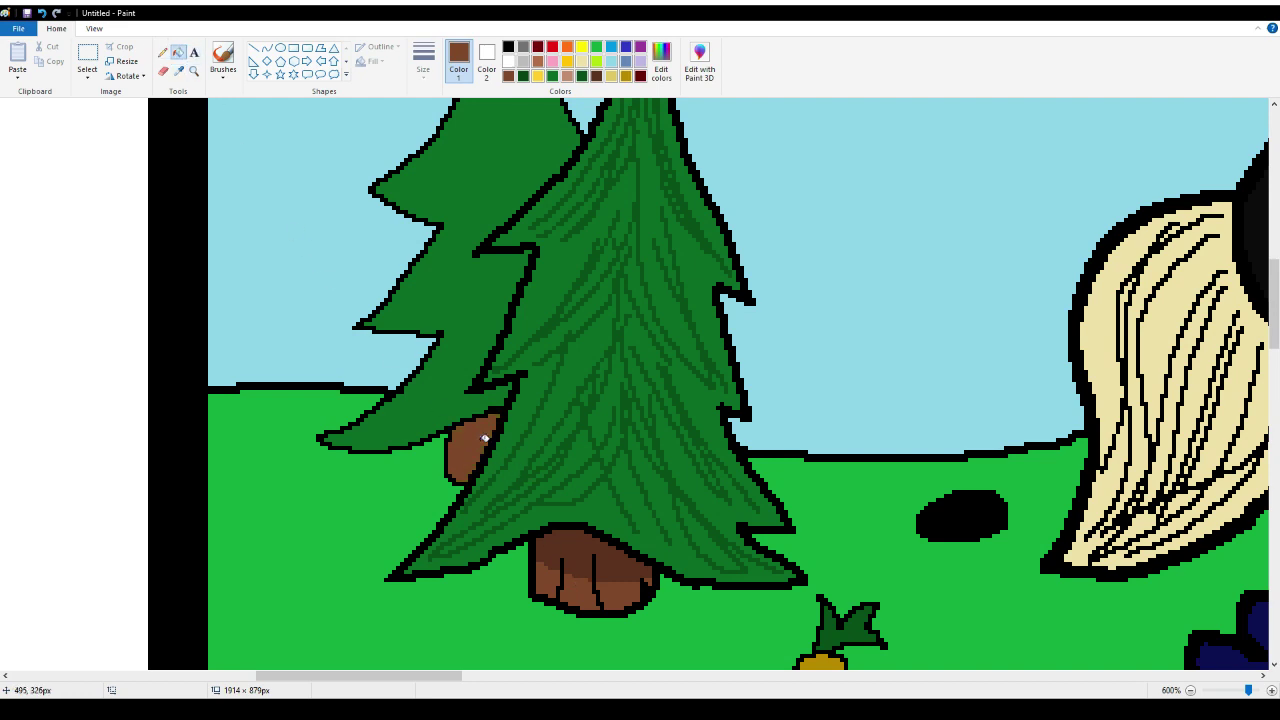
Shade the upper part of the new trunk with the dark brown sampled from the front trunk's shadow
left_click(162, 52)
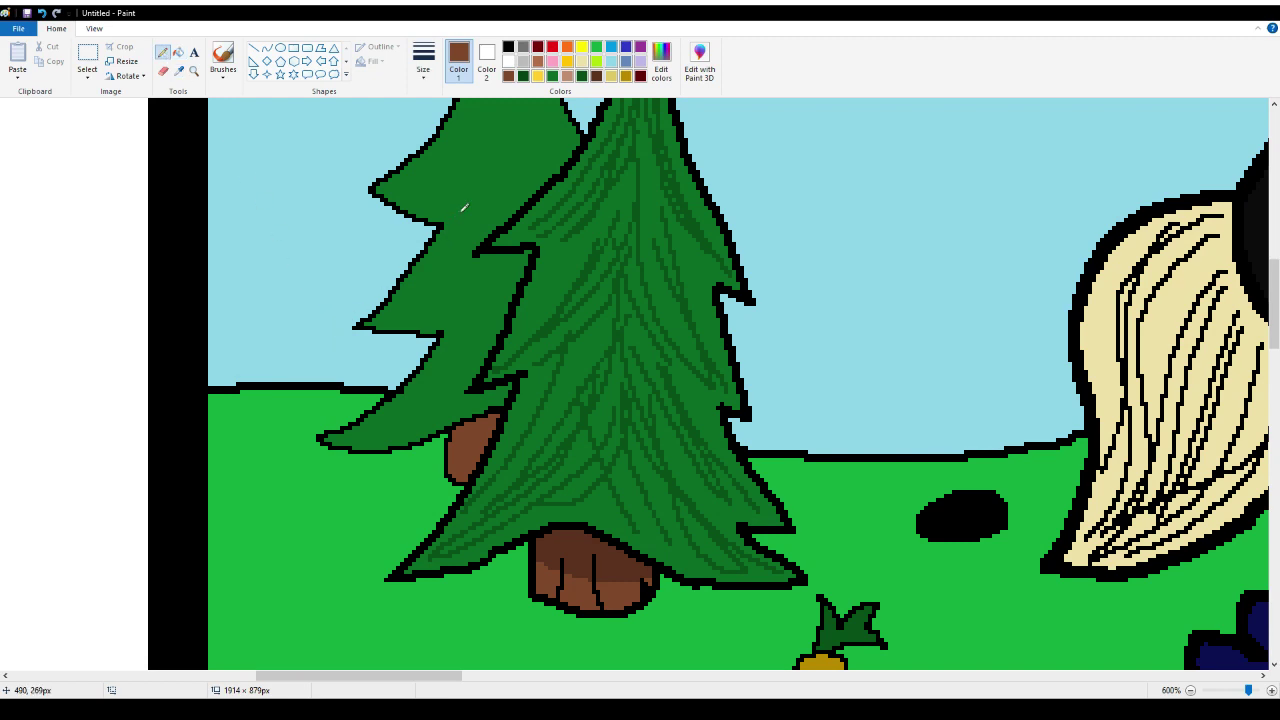
left_click(179, 71)
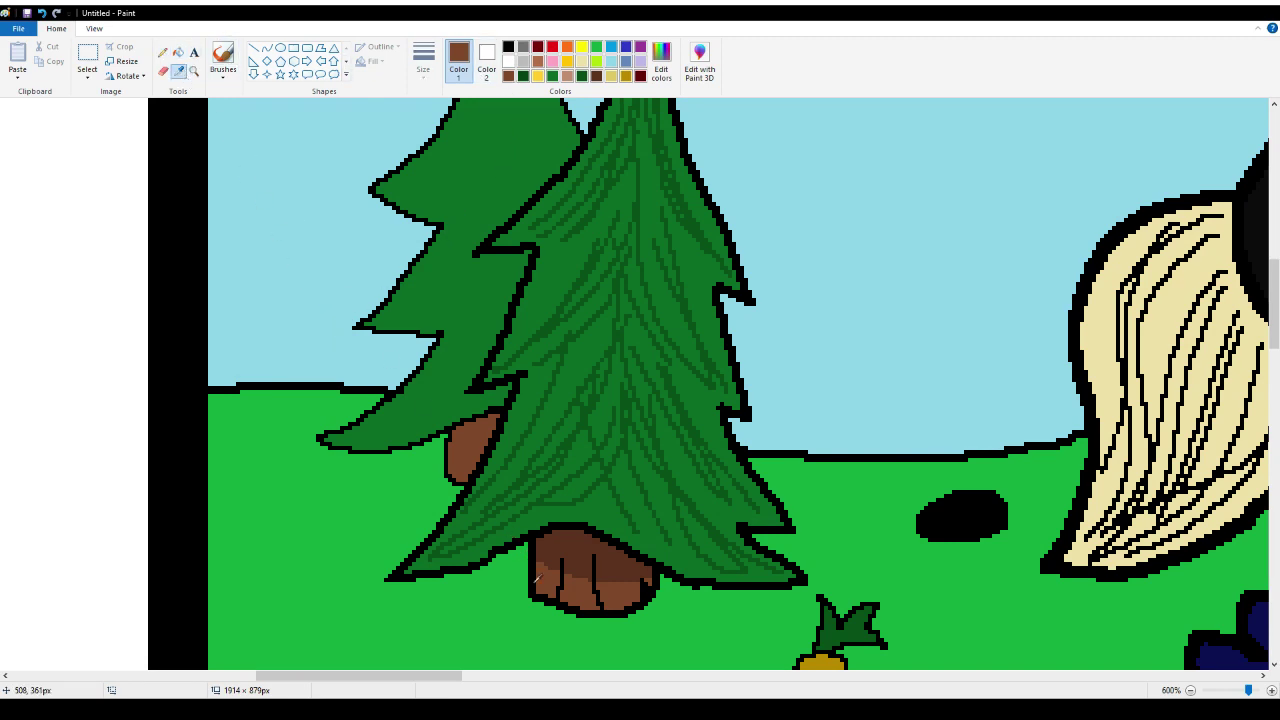
left_click(580, 540)
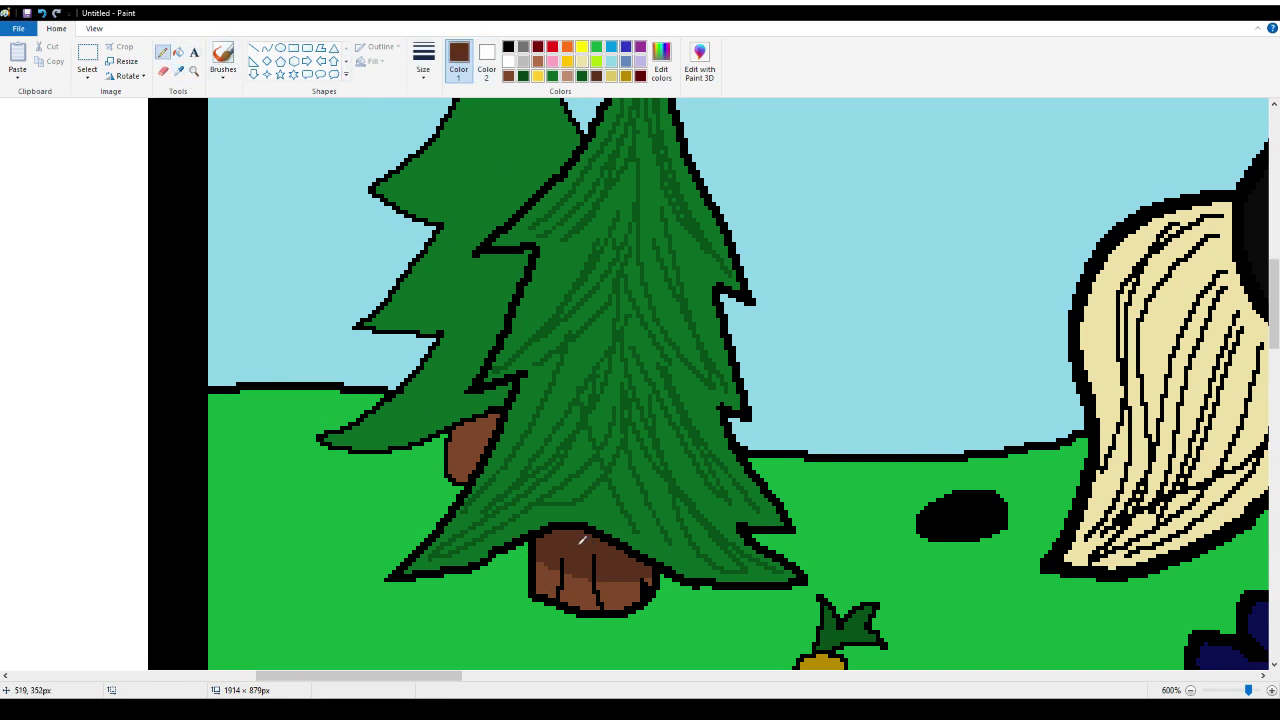
left_click(193, 71)
left_click(440, 370)
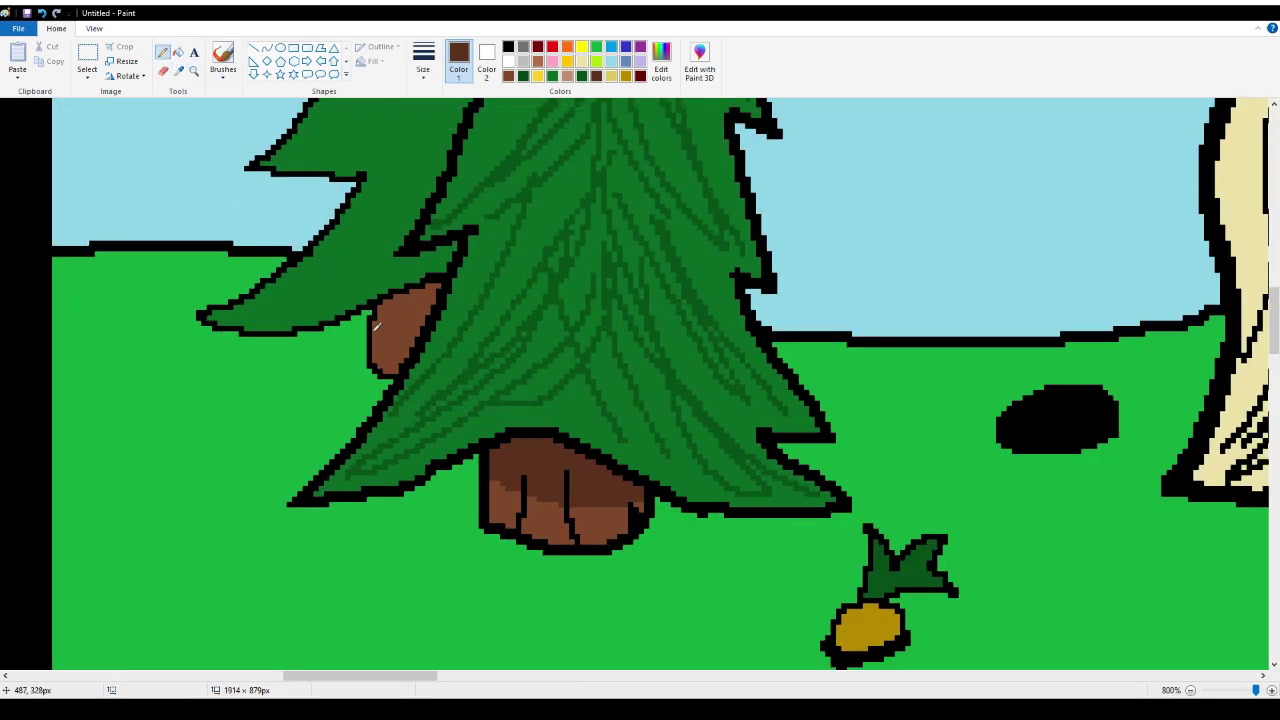
left_click_drag(378, 323, 397, 340)
left_click(178, 52)
left_click(385, 305)
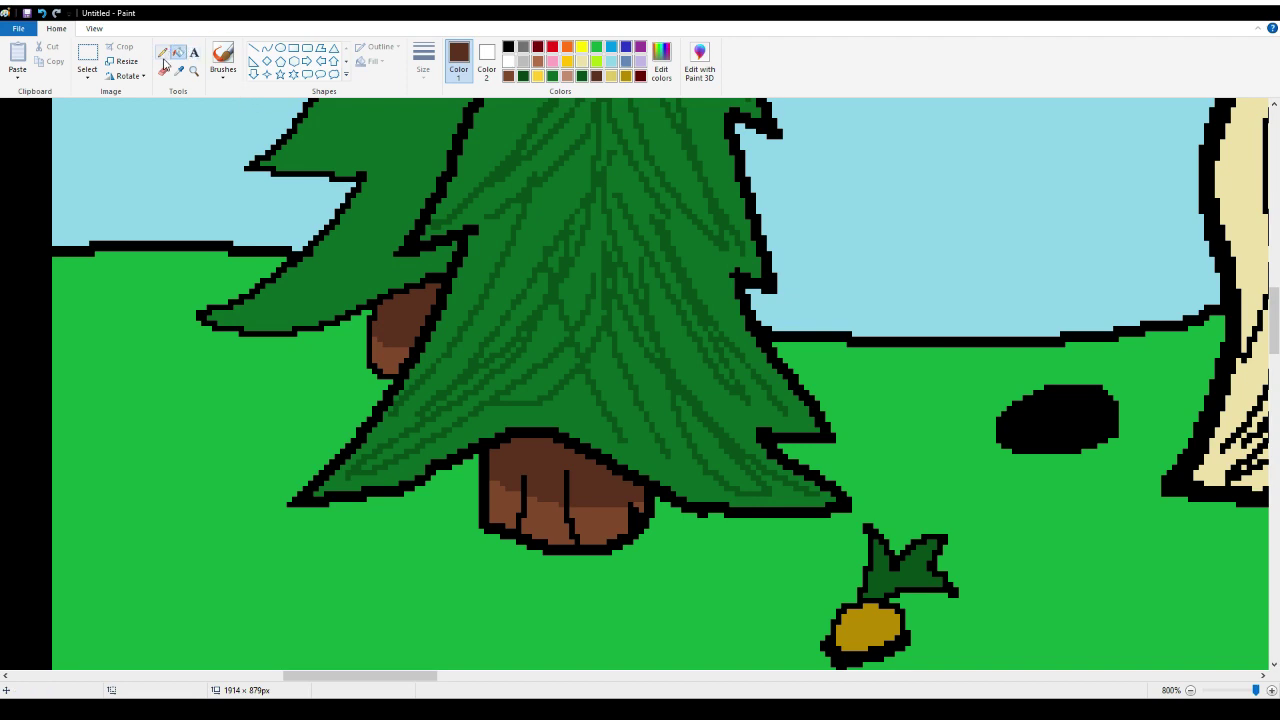
Draw black bark lines on the new pine's trunk with the pencil
left_click(162, 52)
left_click(508, 46)
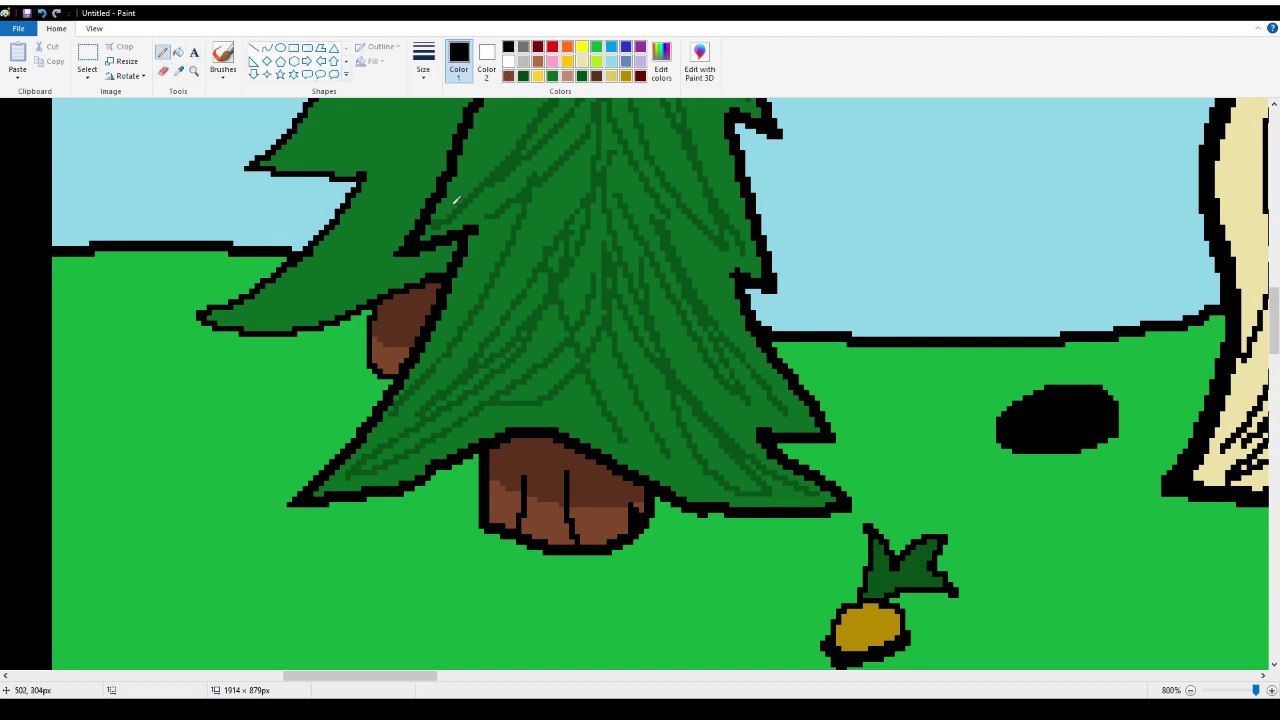
mouse_move(384, 371)
left_mouse_down()
mouse_move(395, 325)
mouse_move(399, 367)
mouse_move(428, 298)
left_mouse_up()
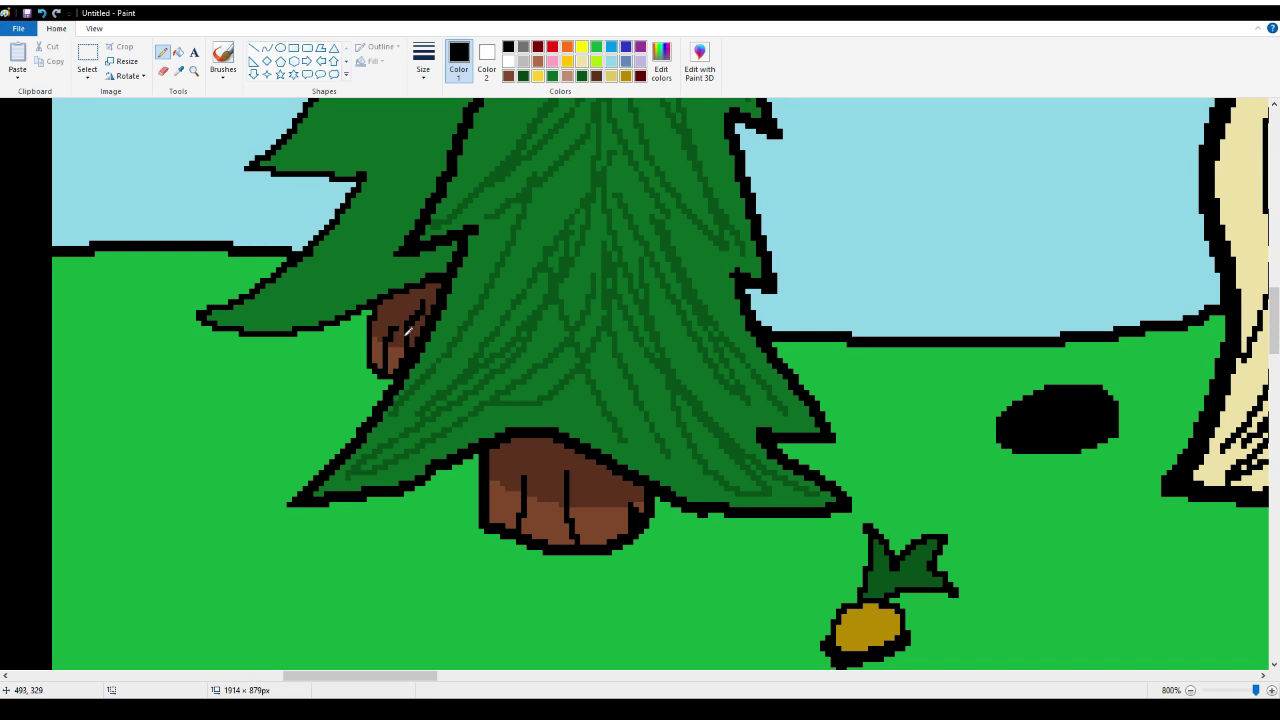
Draw needle lines across the new pine's top tier in the dark green sampled from the front pine's needles
scroll(408, 330, "up", 5)
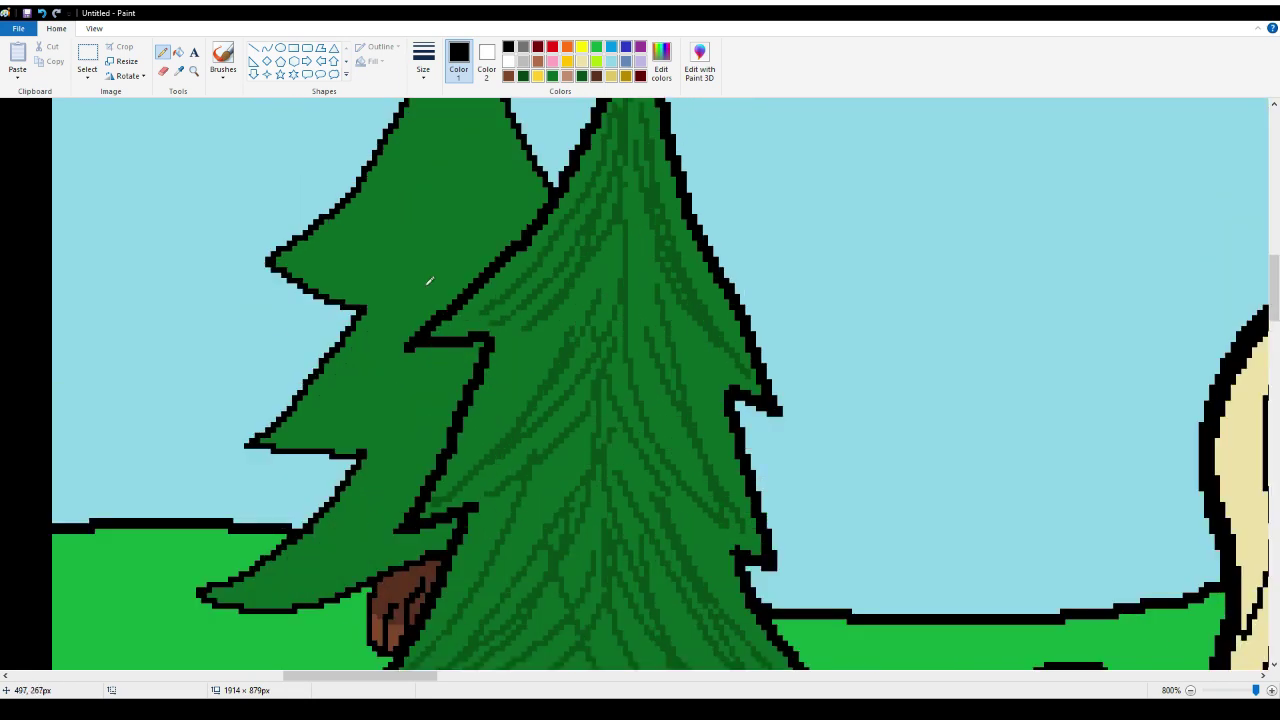
left_click(178, 70)
left_click(655, 199)
mouse_move(314, 256)
left_mouse_down()
mouse_move(369, 235)
mouse_move(445, 133)
mouse_move(409, 244)
mouse_move(441, 236)
mouse_move(494, 142)
left_mouse_up()
mouse_move(530, 204)
left_mouse_down()
mouse_move(490, 183)
mouse_move(455, 116)
mouse_move(457, 229)
left_mouse_up()
scroll(466, 245, "up", 3)
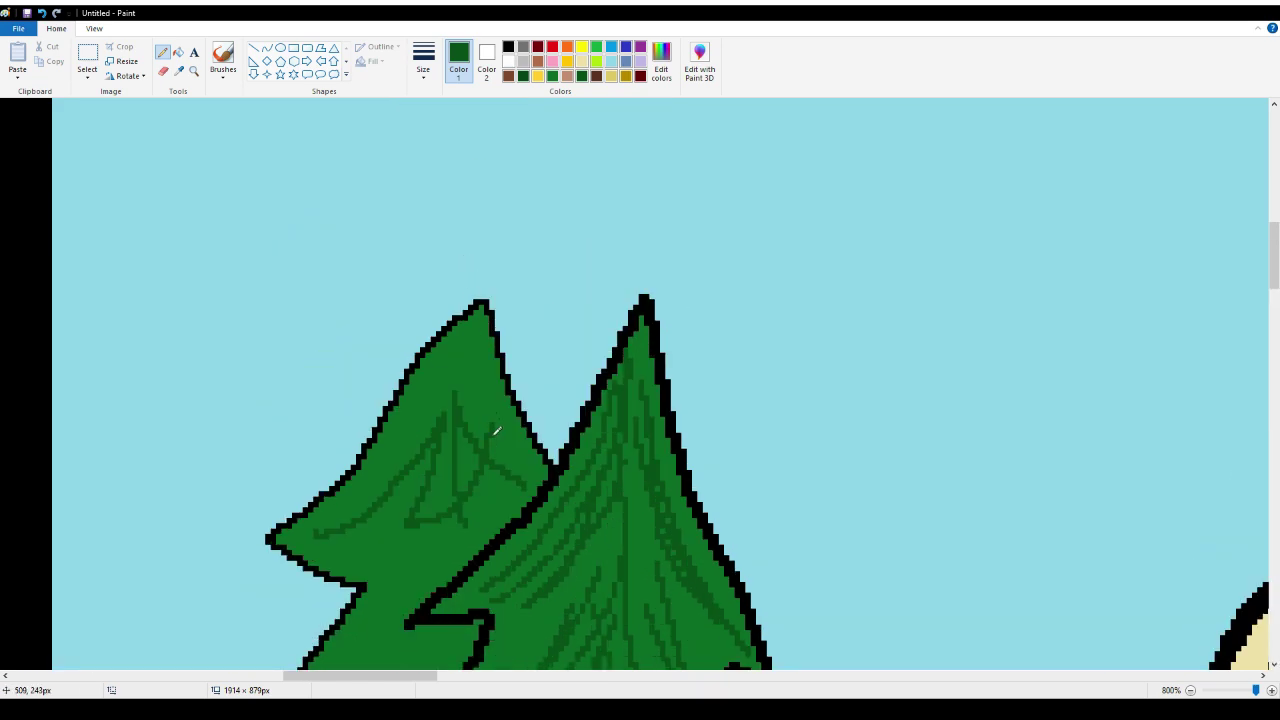
mouse_move(495, 430)
left_mouse_down()
mouse_move(512, 448)
mouse_move(465, 330)
mouse_move(450, 395)
left_mouse_up()
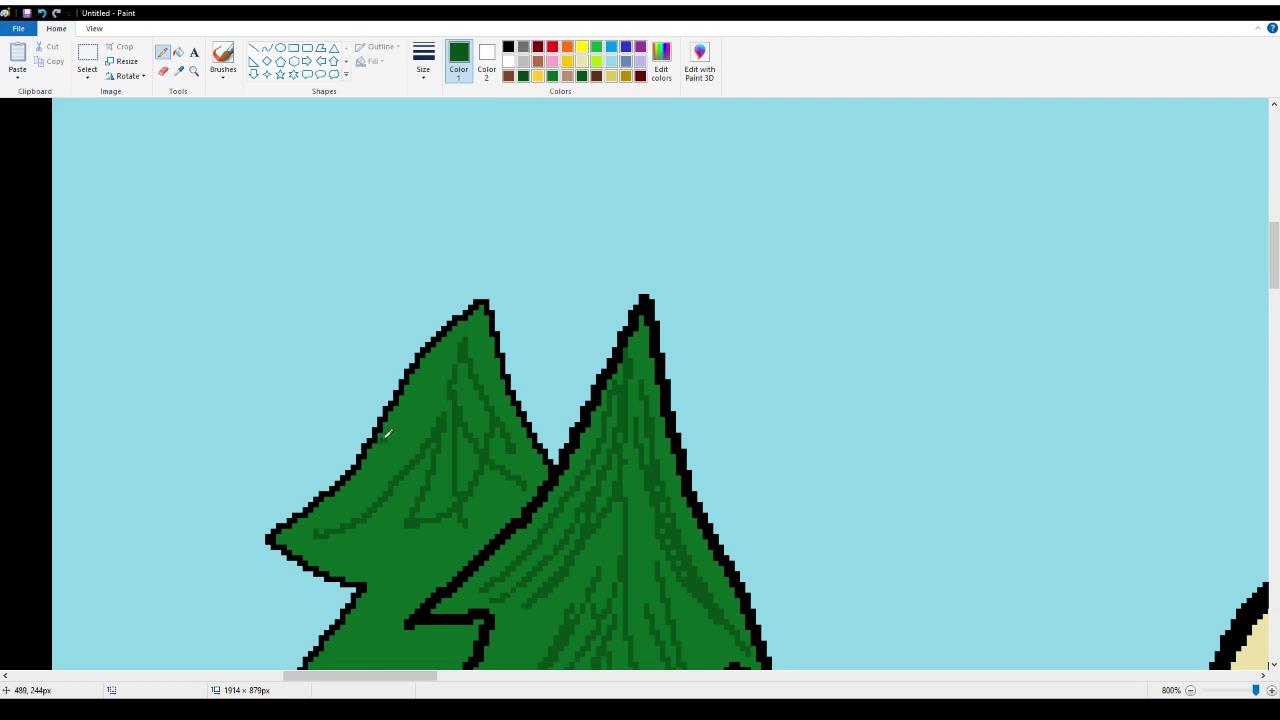
mouse_move(388, 432)
left_mouse_down()
mouse_move(456, 339)
mouse_move(439, 507)
mouse_move(417, 560)
left_mouse_up()
Draw dark green needle lines across the middle and lower tiers of the new pine
scroll(409, 497, "down", 3)
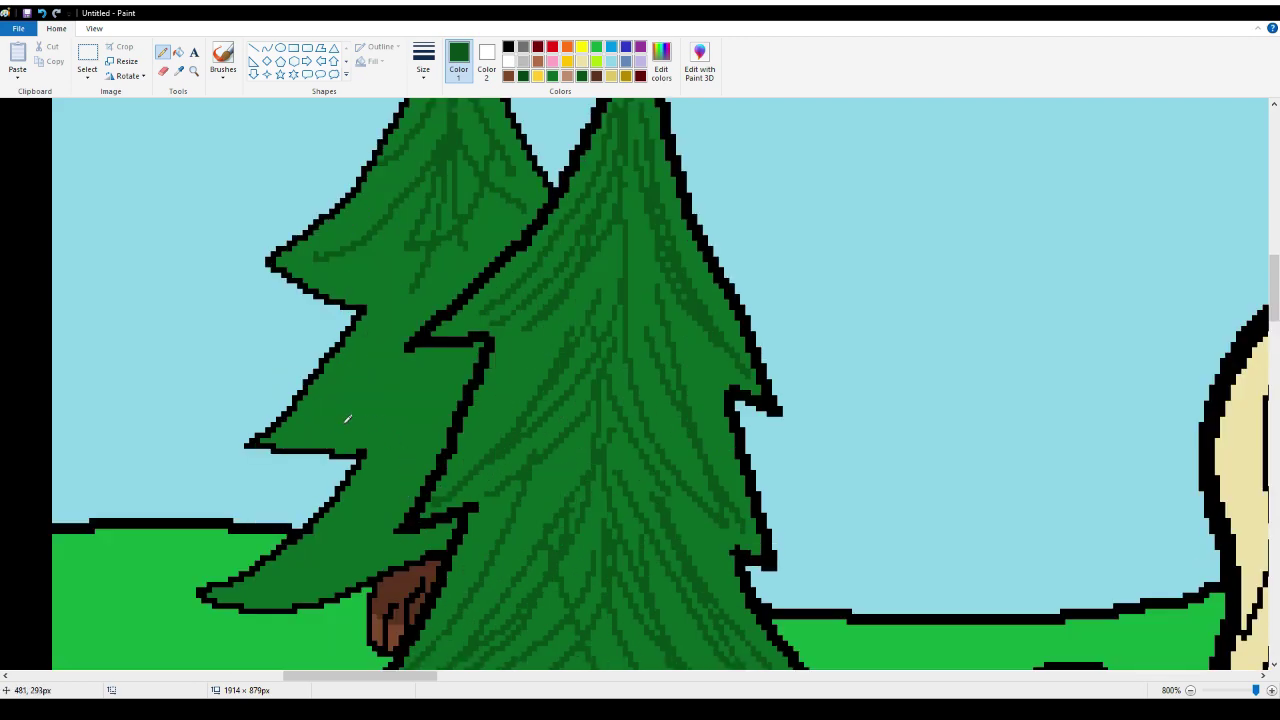
mouse_move(312, 425)
left_mouse_down()
mouse_move(384, 356)
mouse_move(434, 227)
mouse_move(414, 298)
mouse_move(380, 355)
mouse_move(311, 410)
mouse_move(354, 356)
mouse_move(397, 227)
mouse_move(367, 438)
mouse_move(444, 354)
left_mouse_up()
scroll(380, 430, "down", 3)
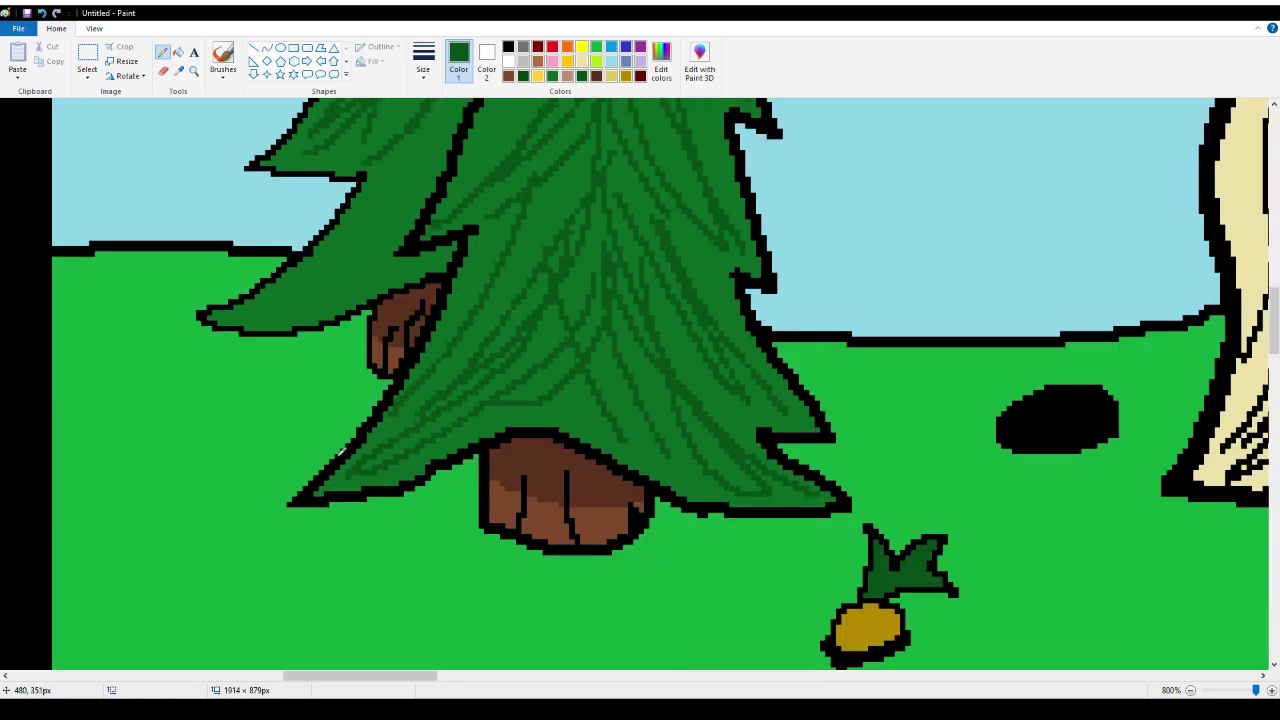
scroll(325, 388, "up", 2)
mouse_move(244, 450)
left_mouse_down()
mouse_move(320, 424)
mouse_move(424, 261)
mouse_move(402, 347)
mouse_move(324, 452)
mouse_move(303, 426)
mouse_move(415, 324)
mouse_move(460, 232)
left_mouse_up()
Add more dark green needle lines in the bare areas of the new pine and check it from base to tip
scroll(450, 260, "up", 2)
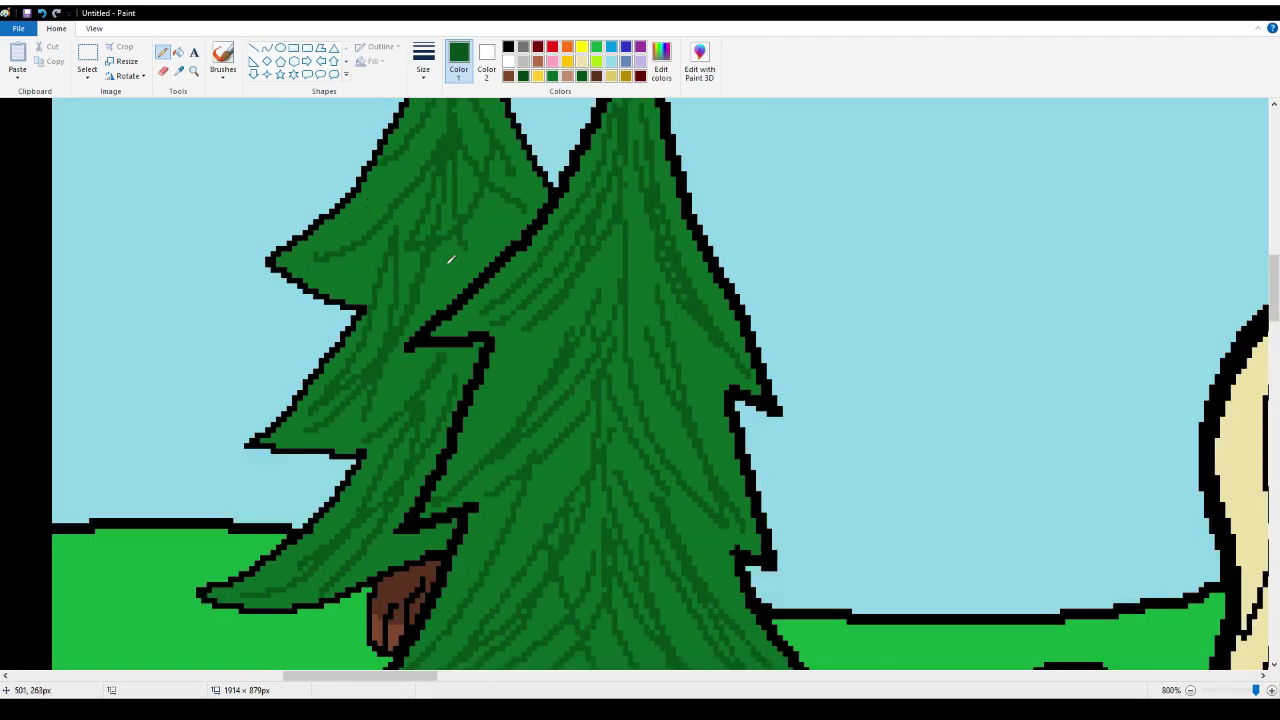
mouse_move(449, 279)
left_mouse_down()
mouse_move(444, 245)
mouse_move(455, 255)
mouse_move(503, 242)
mouse_move(472, 184)
mouse_move(521, 220)
left_mouse_up()
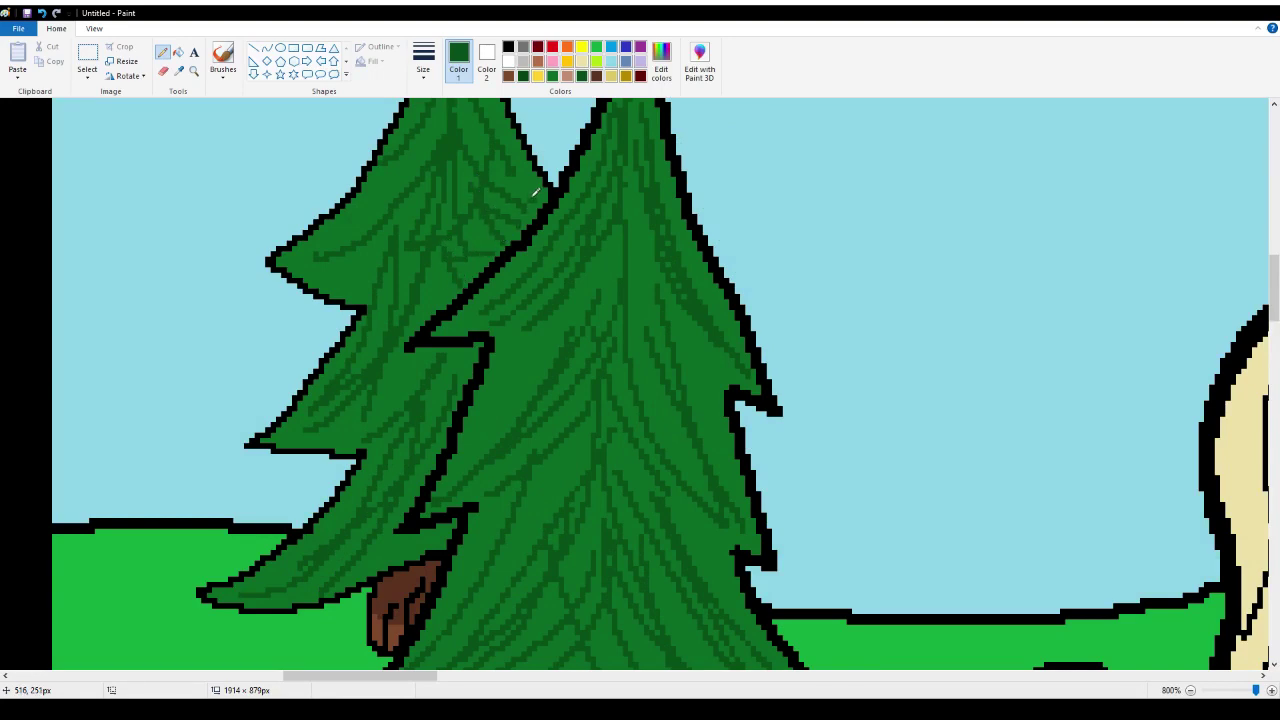
mouse_move(350, 260)
left_mouse_down()
mouse_move(329, 284)
mouse_move(436, 195)
mouse_move(325, 273)
mouse_move(348, 297)
mouse_move(386, 281)
mouse_move(402, 236)
mouse_move(450, 250)
mouse_move(368, 279)
left_mouse_up()
scroll(347, 295, "down", 3)
scroll(371, 339, "down", 3)
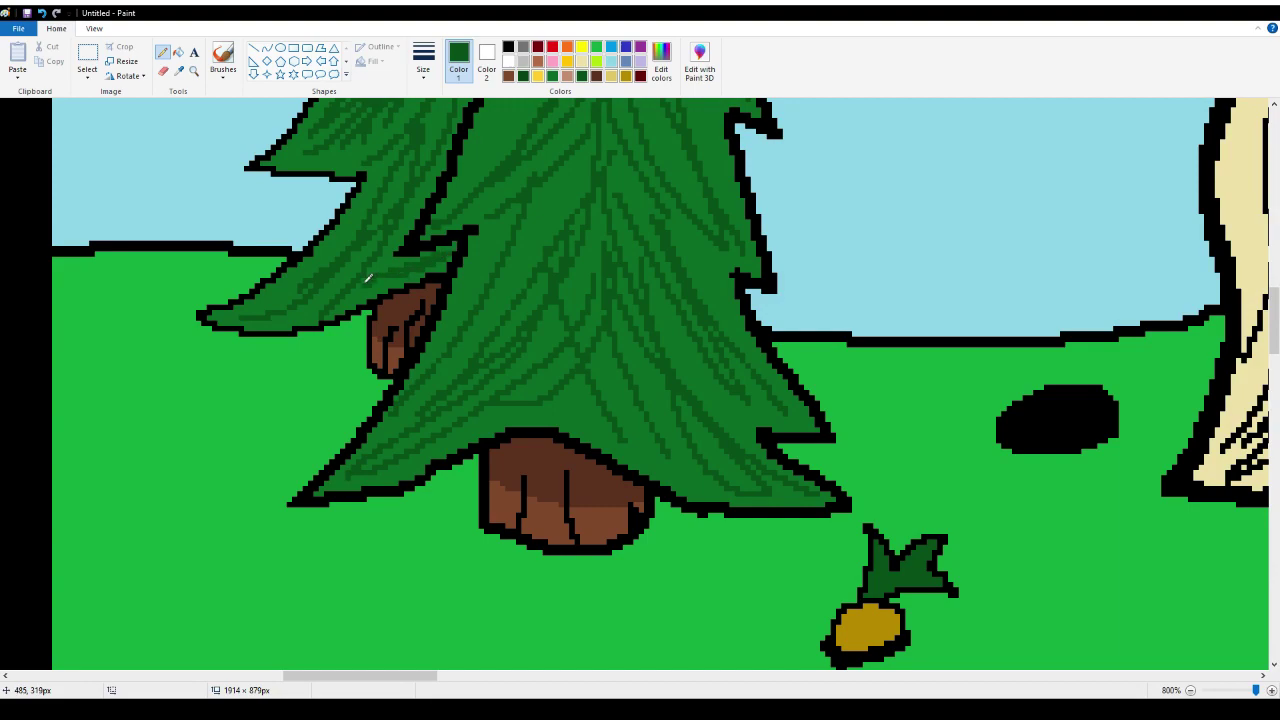
scroll(425, 273, "up", 8)
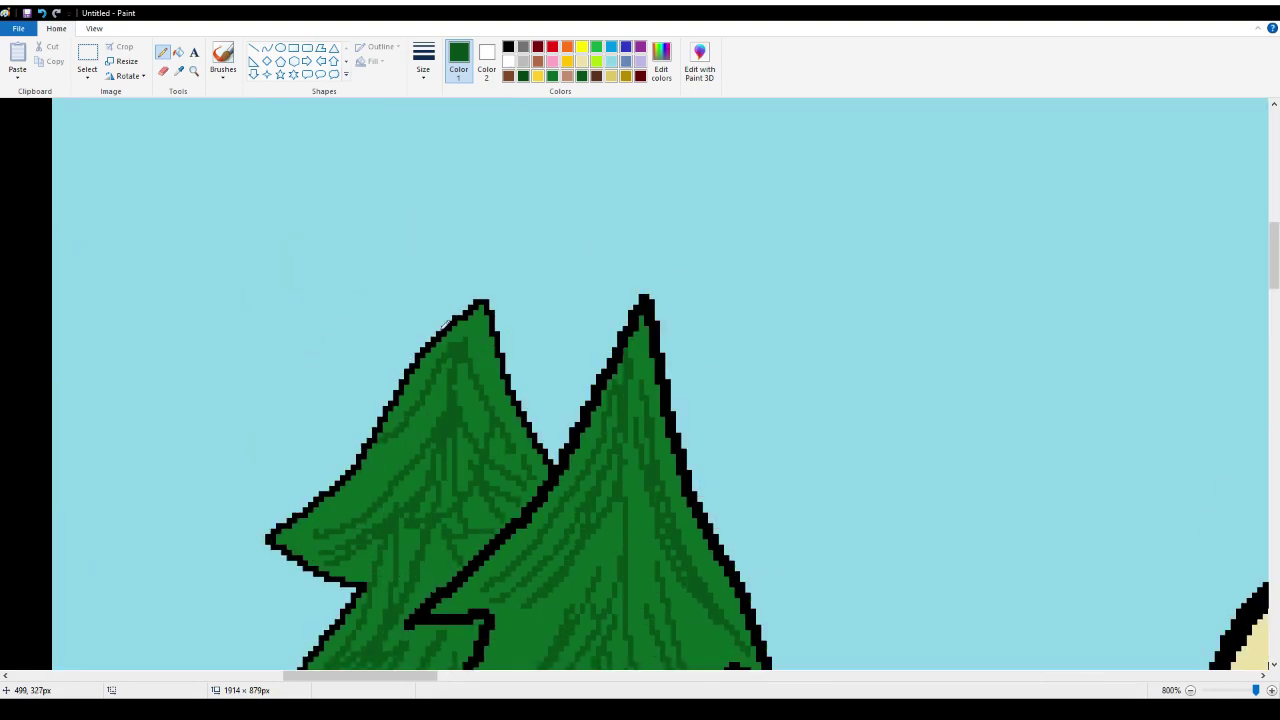
scroll(438, 555, "down", 6)
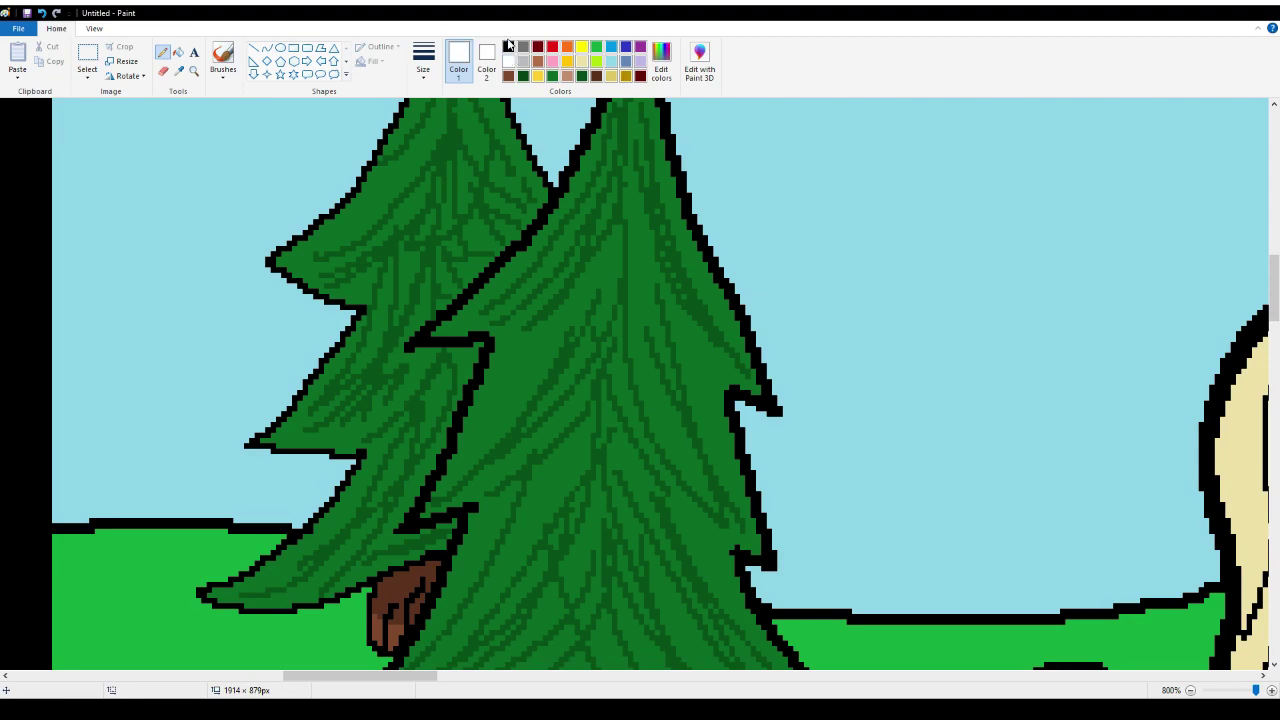
Draw the black outline and inner stalk lines of a dry grass clump on the grass above the leftmost berry bush
left_click(509, 47)
left_click(193, 70)
right_click(241, 227)
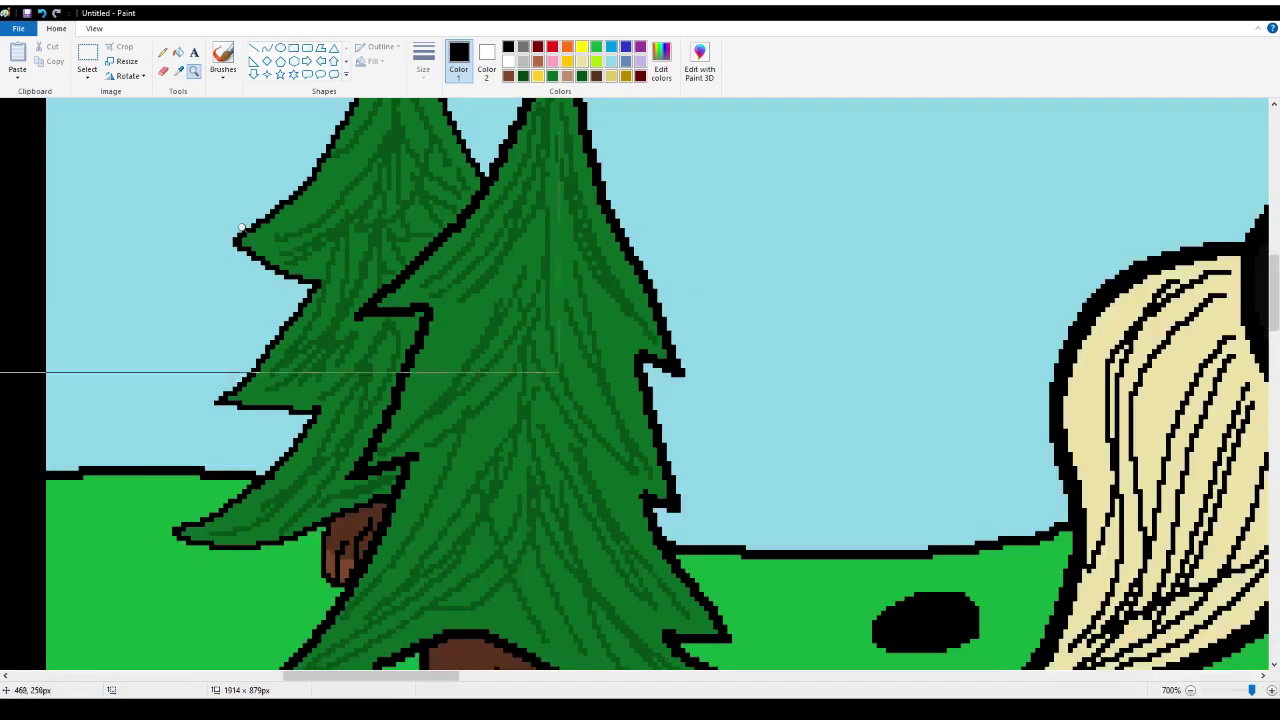
right_click(241, 227)
right_click(241, 227)
right_click(241, 227)
right_click(241, 227)
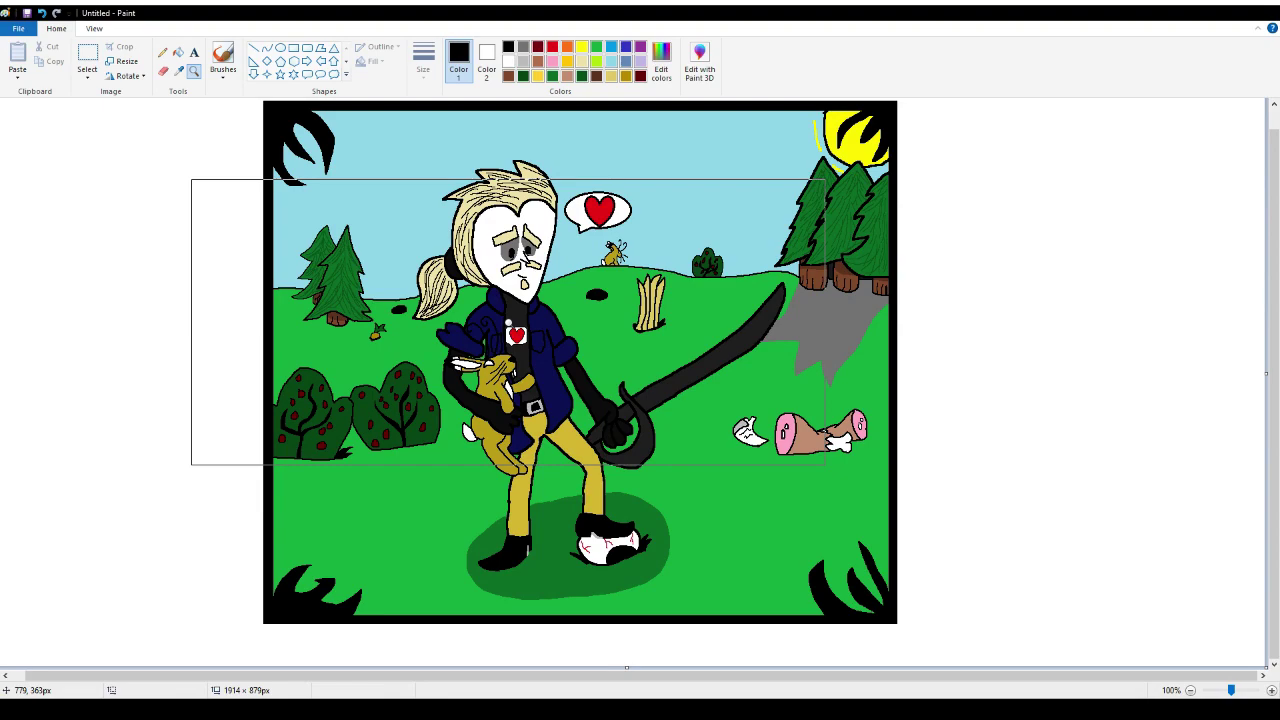
left_click(700, 343)
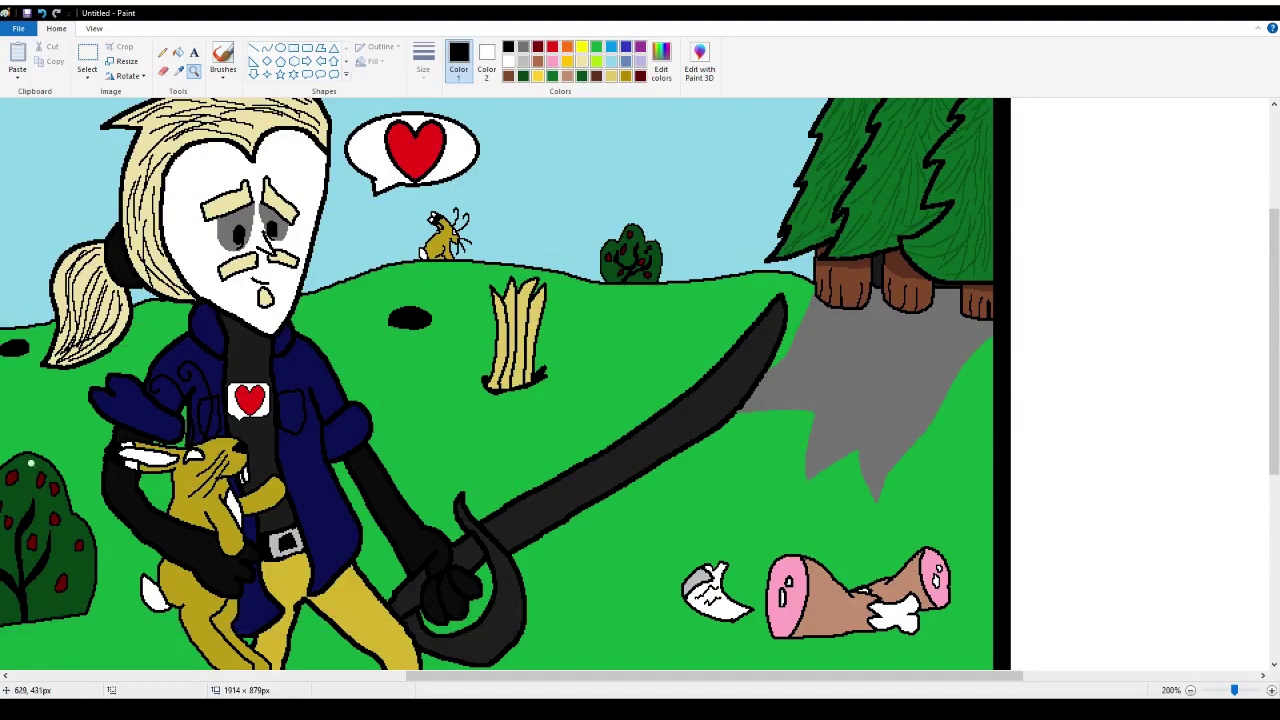
left_click(60, 432)
scroll(246, 328, "up", 3)
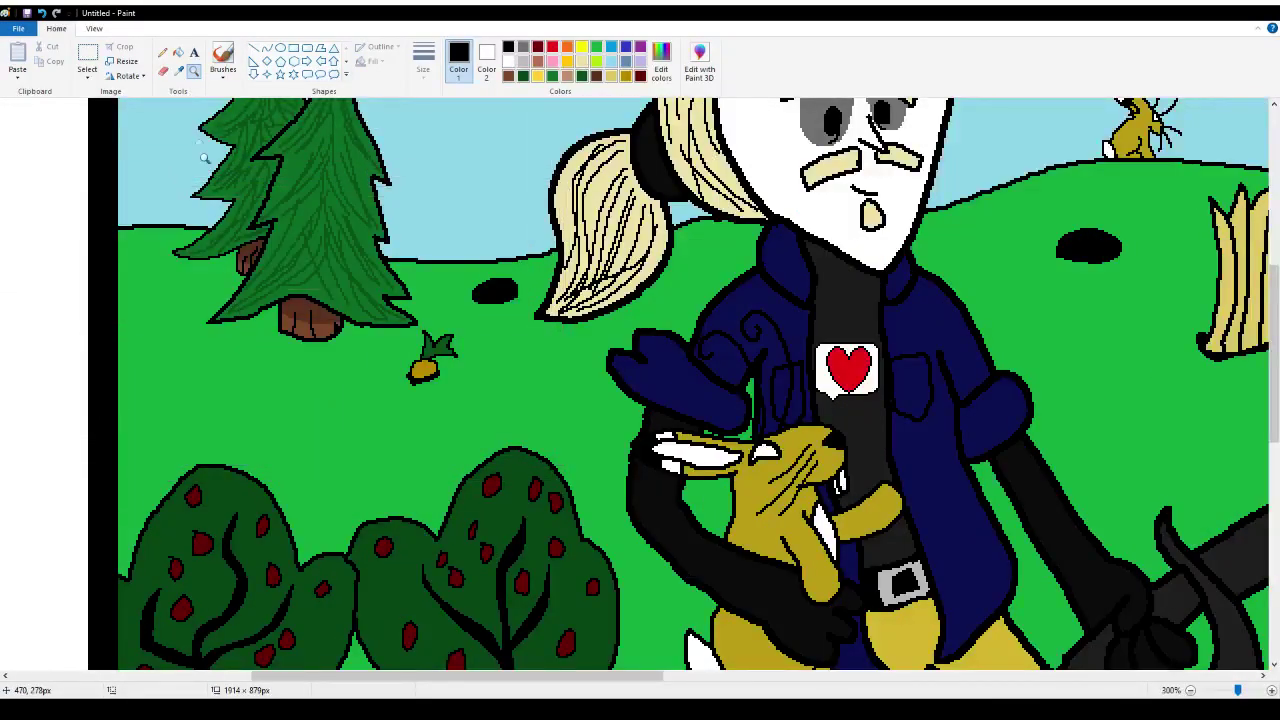
left_click(162, 52)
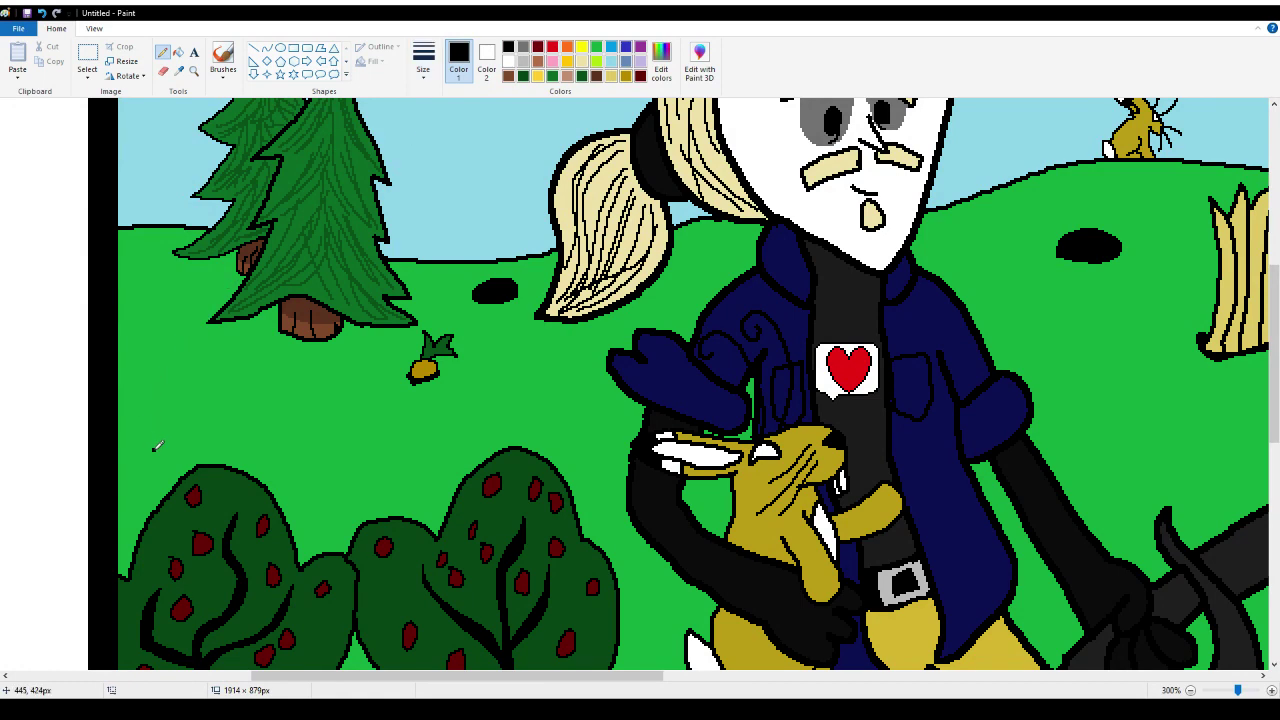
mouse_move(155, 447)
left_mouse_down()
mouse_move(141, 308)
mouse_move(164, 338)
mouse_move(176, 428)
left_mouse_up()
mouse_move(172, 357)
left_mouse_down()
mouse_move(180, 308)
mouse_move(196, 410)
left_mouse_up()
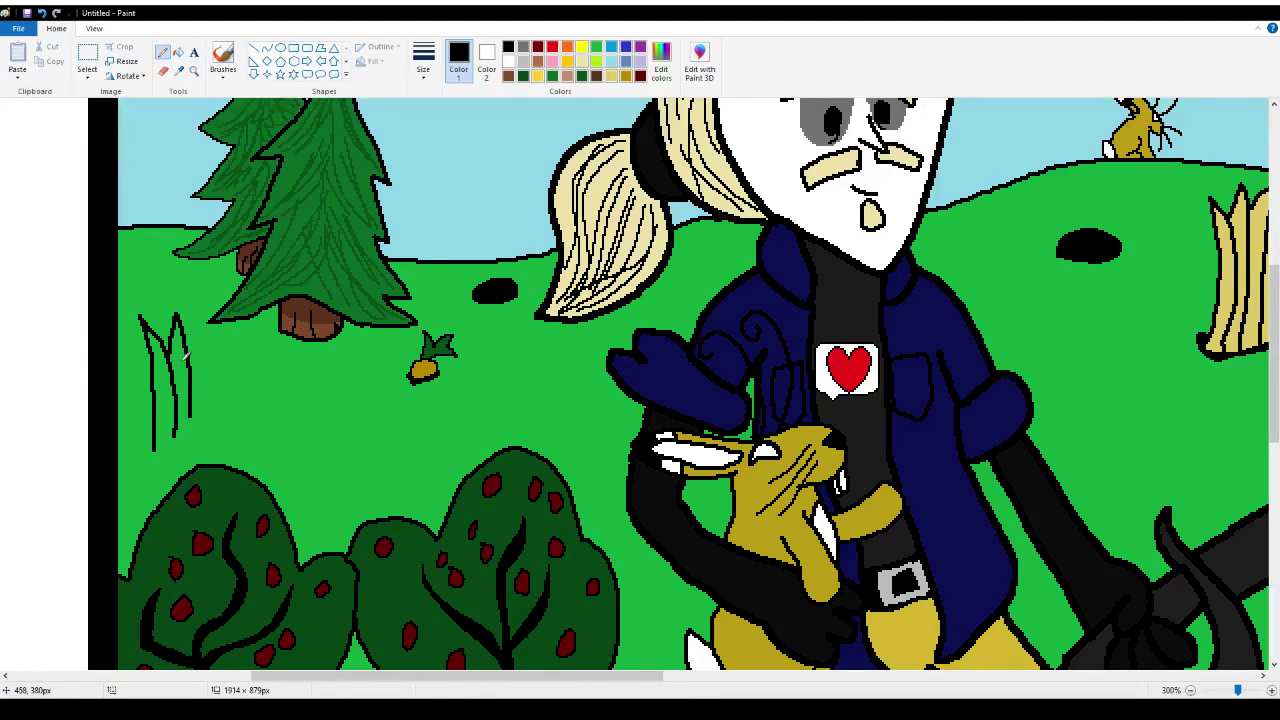
mouse_move(186, 346)
left_mouse_down()
mouse_move(196, 322)
mouse_move(213, 366)
mouse_move(218, 330)
mouse_move(223, 428)
mouse_move(220, 448)
mouse_move(195, 458)
mouse_move(168, 460)
mouse_move(150, 441)
mouse_move(176, 451)
left_mouse_up()
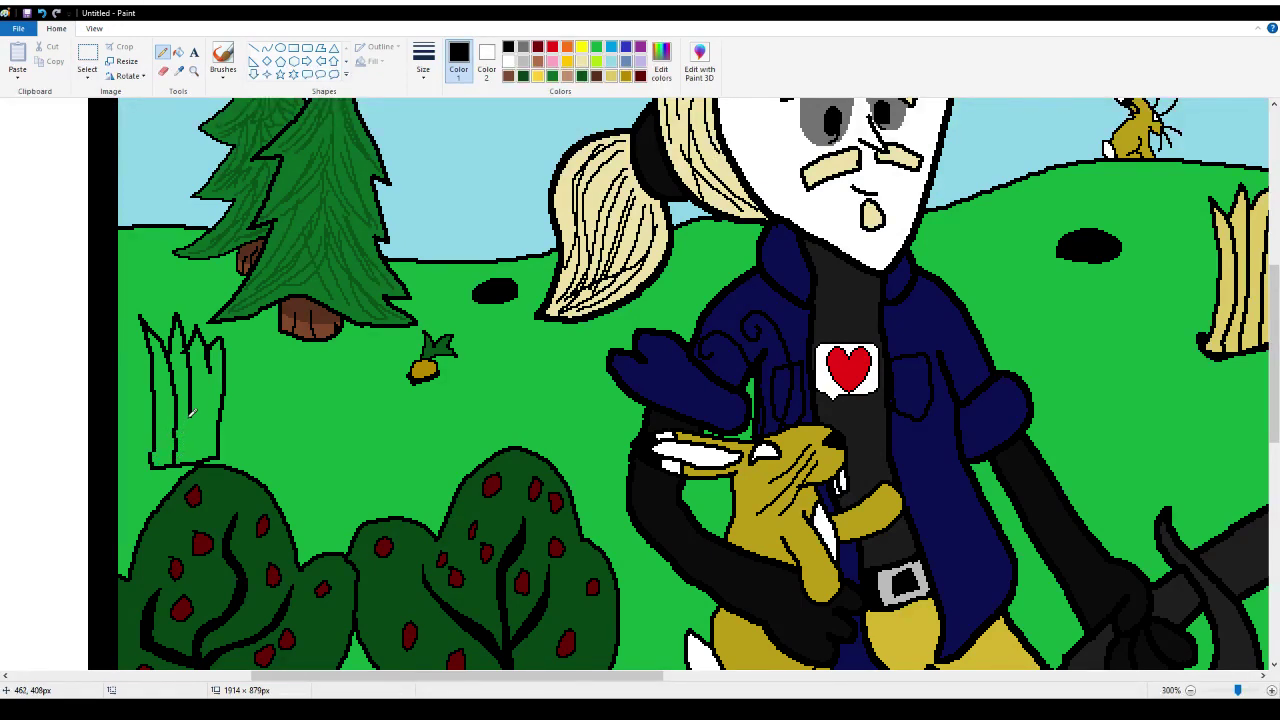
left_click_drag(196, 409, 198, 450)
left_click_drag(210, 366, 211, 455)
Fill the new clump's stalks with the tan sampled from the existing grass clump, undoing the fill that hits the outlines
left_click(178, 52)
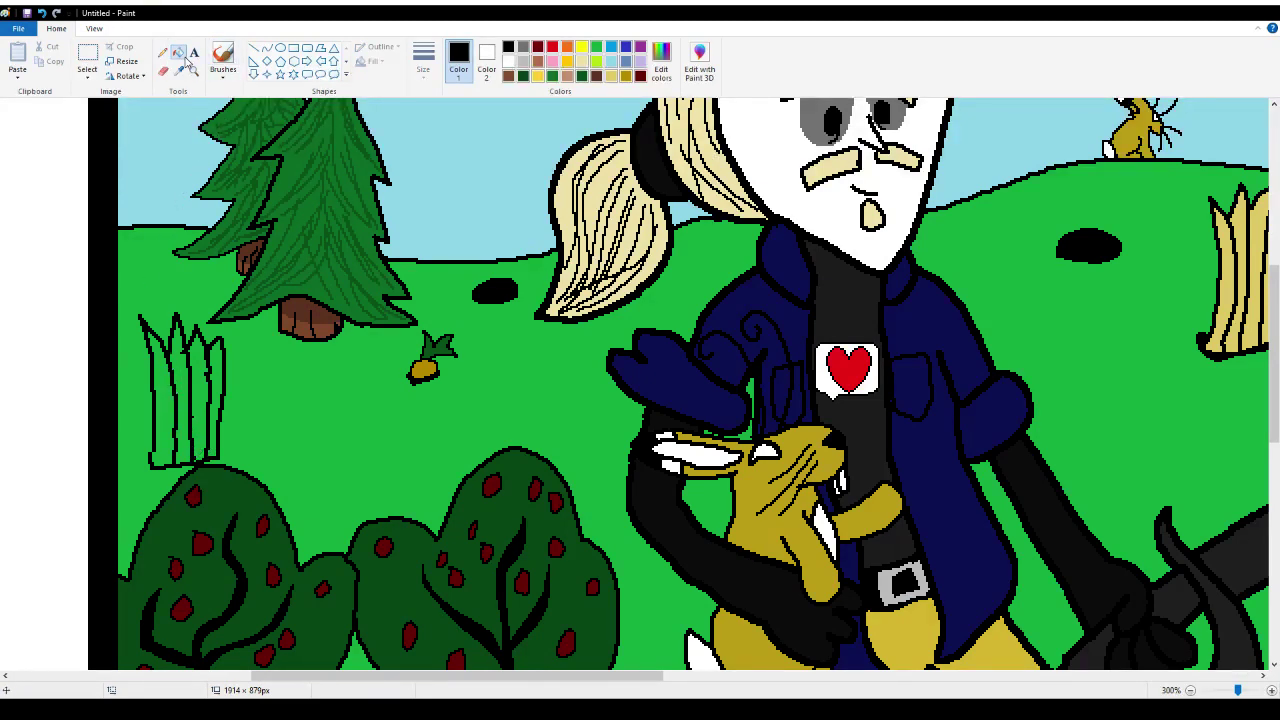
left_click(583, 62)
left_click(157, 358)
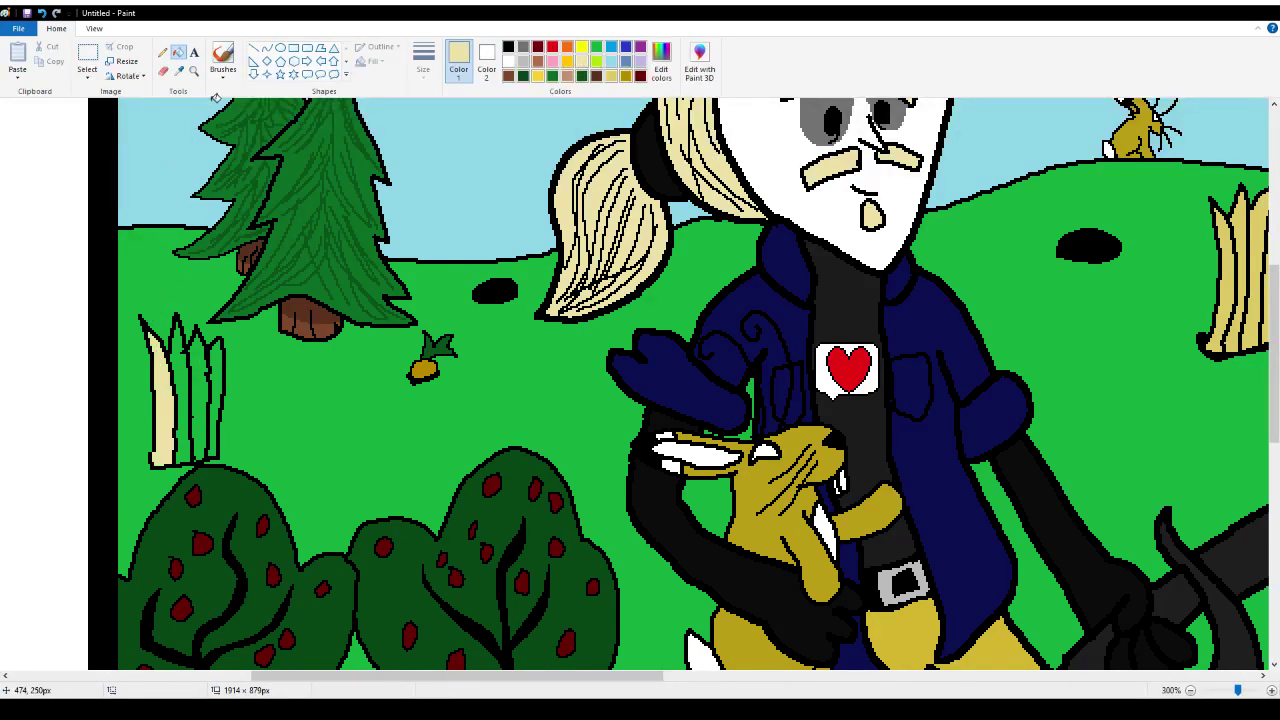
left_click(179, 71)
left_click(1238, 224)
left_click(163, 378)
left_click(181, 368)
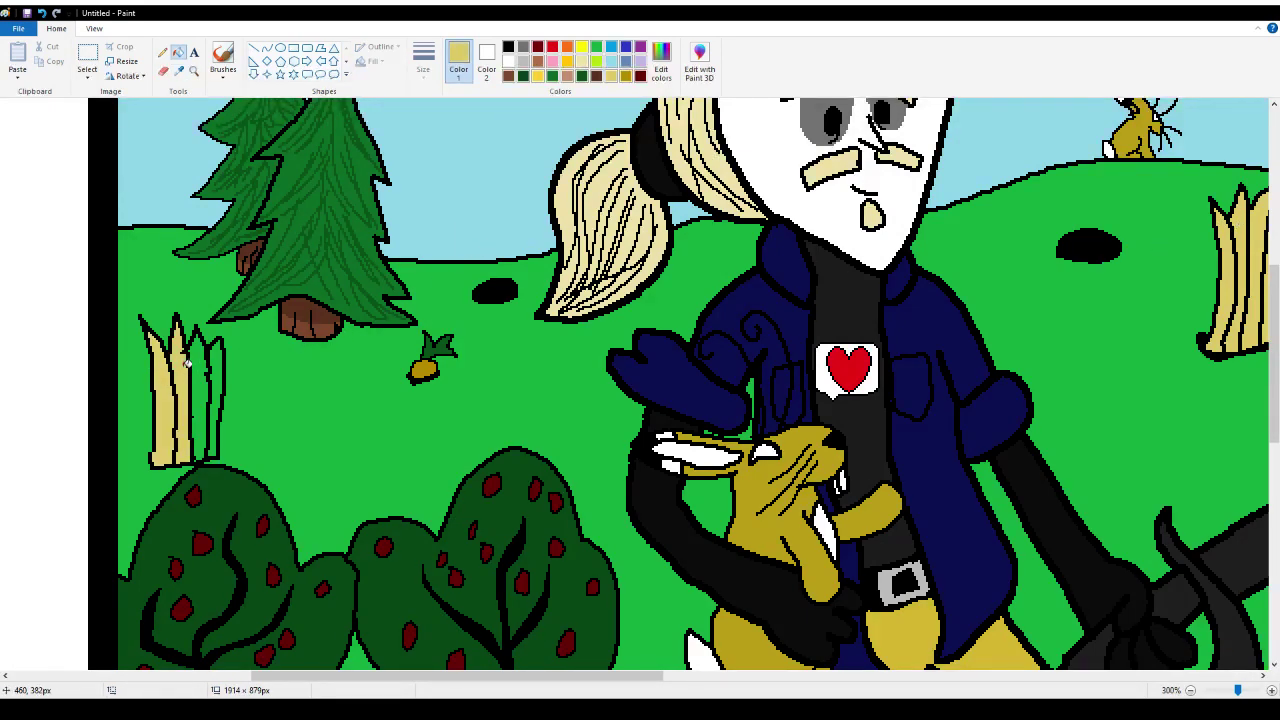
left_click(203, 364)
left_click(207, 342)
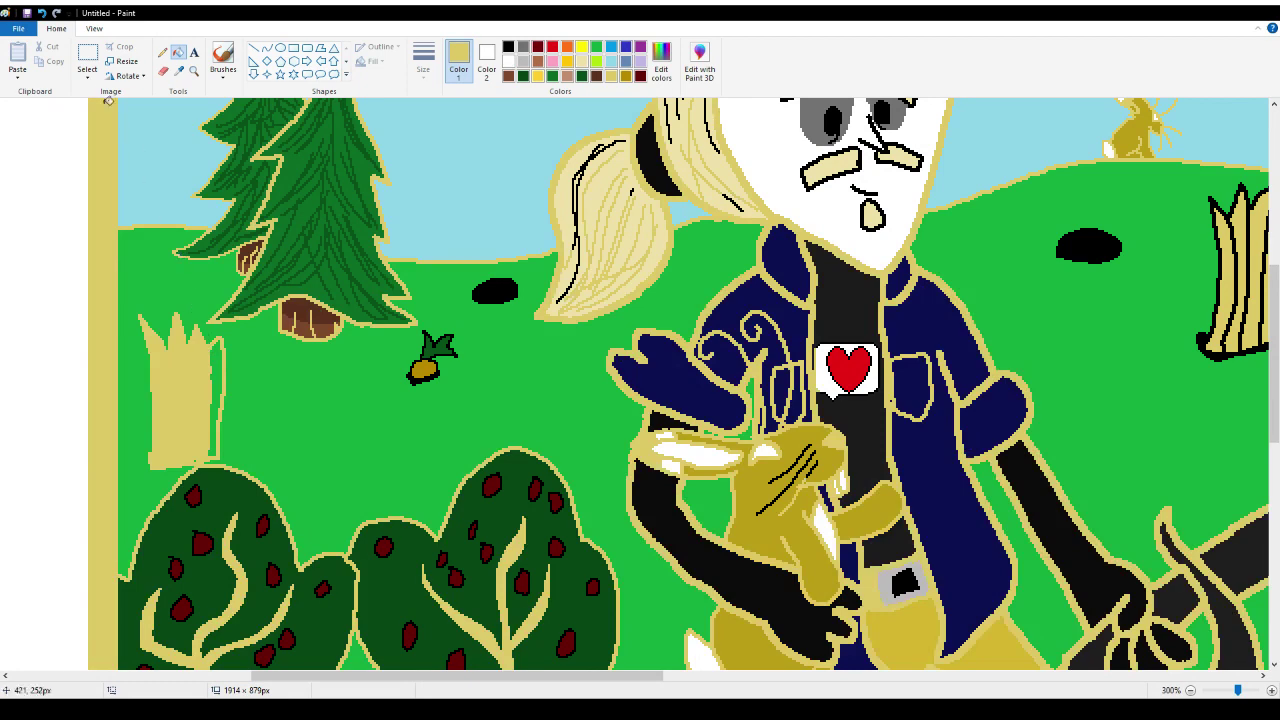
left_click(44, 13)
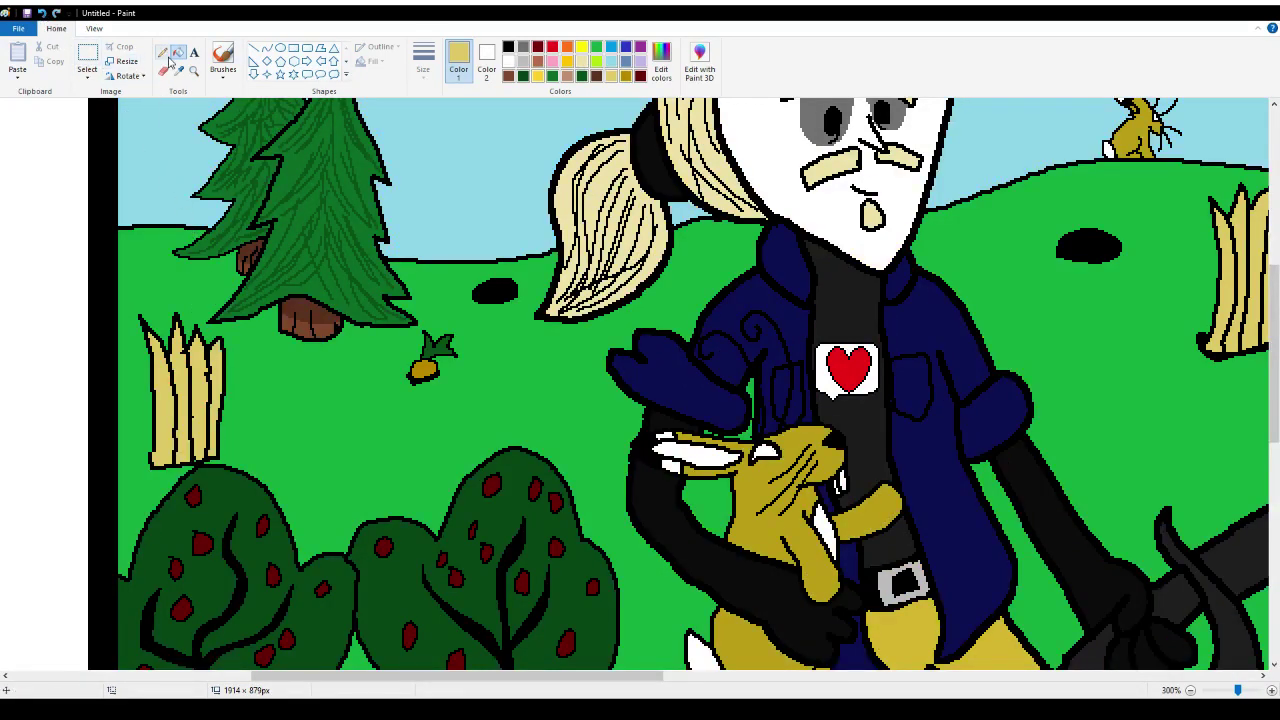
Draw a black ground line with small tufts along the base of the new grass clump using the pencil
left_click(162, 52)
left_click(518, 47)
left_click(511, 47)
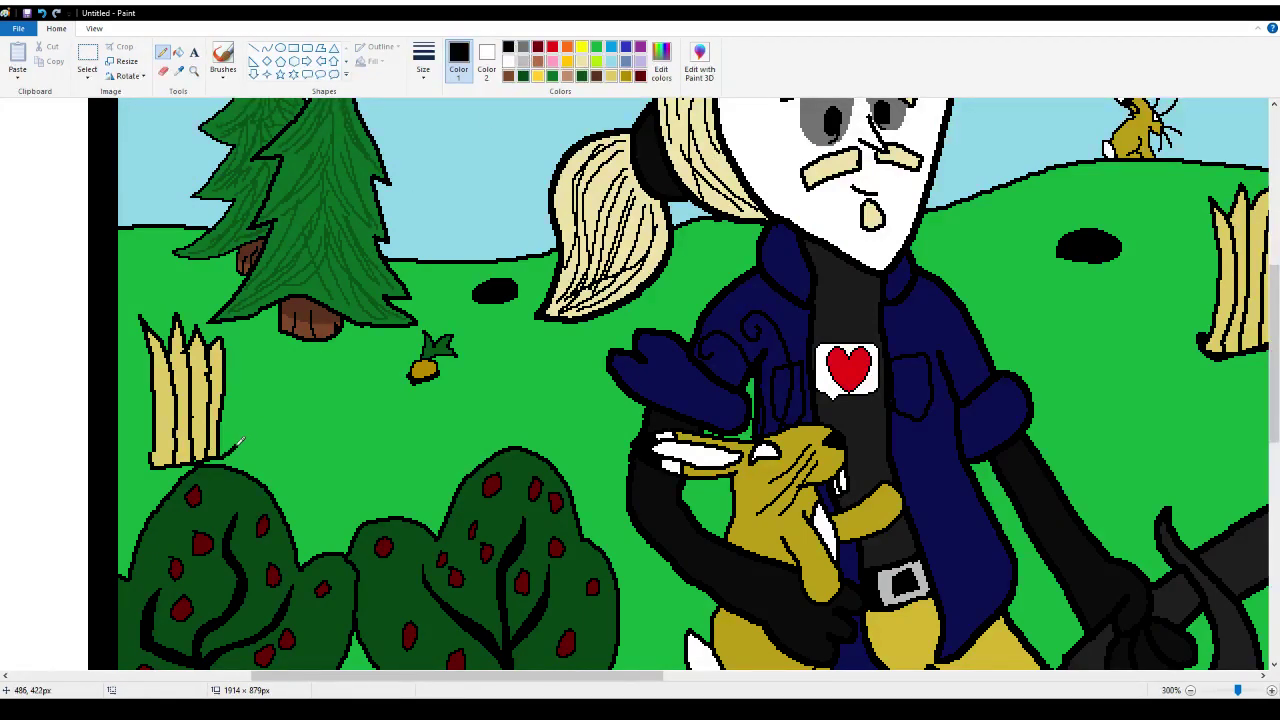
left_click_drag(238, 438, 152, 462)
left_click(194, 70)
right_click(290, 265)
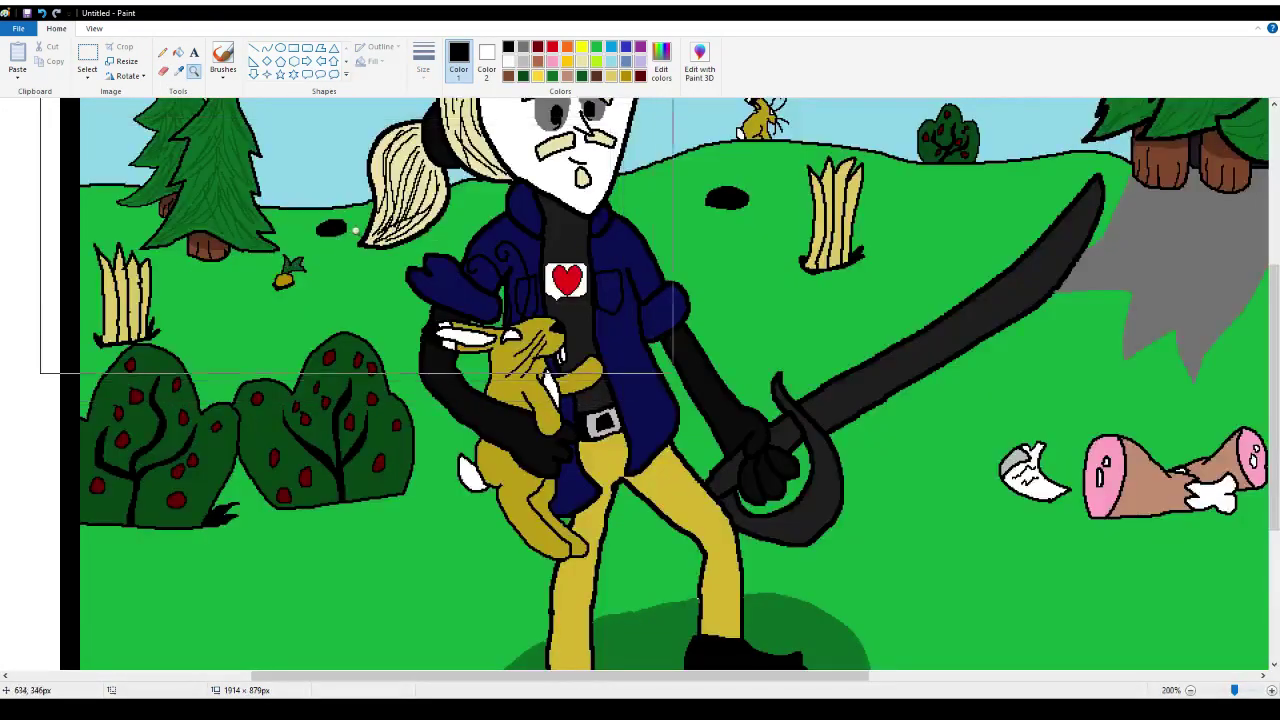
right_click(400, 300)
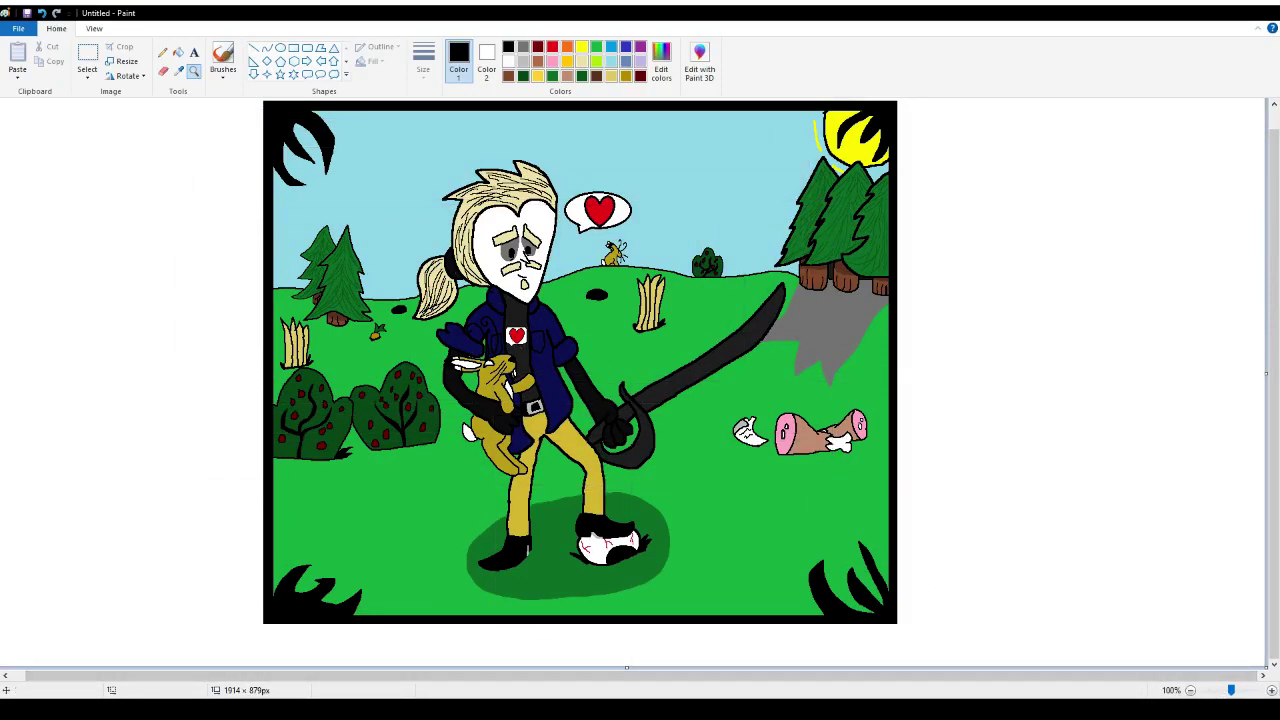
left_click(674, 143)
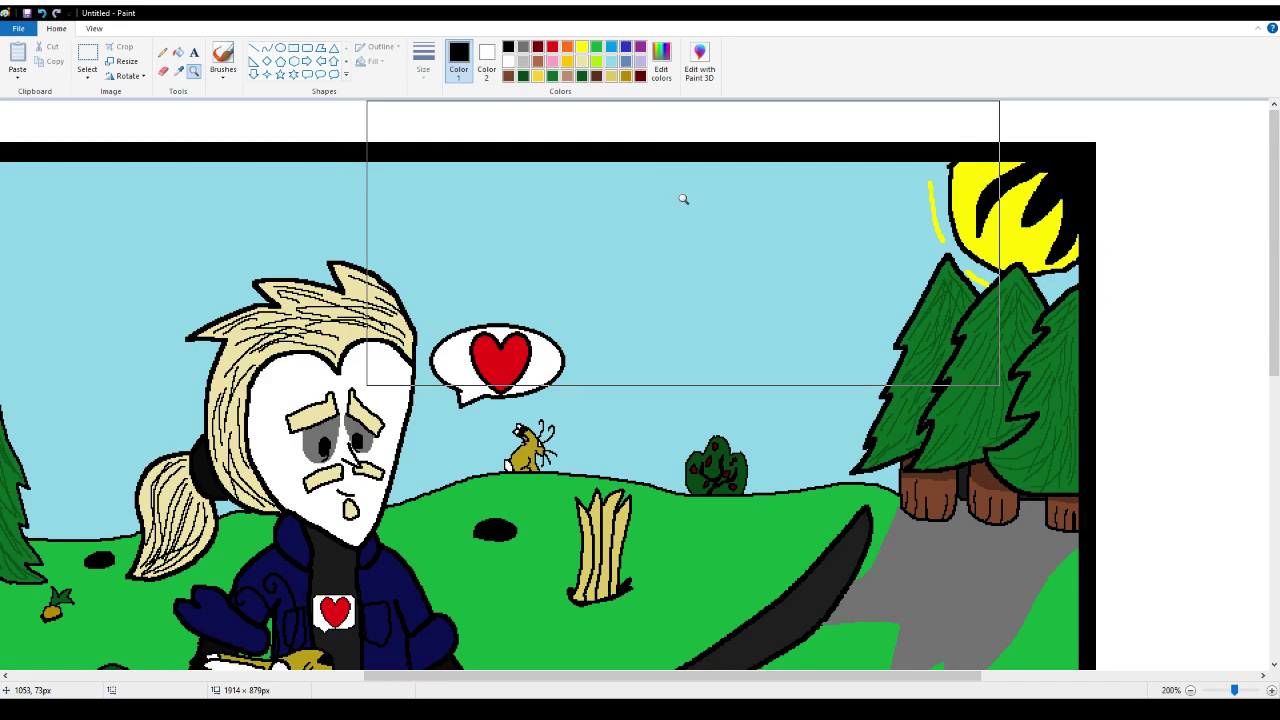
scroll(688, 195, "down", 3)
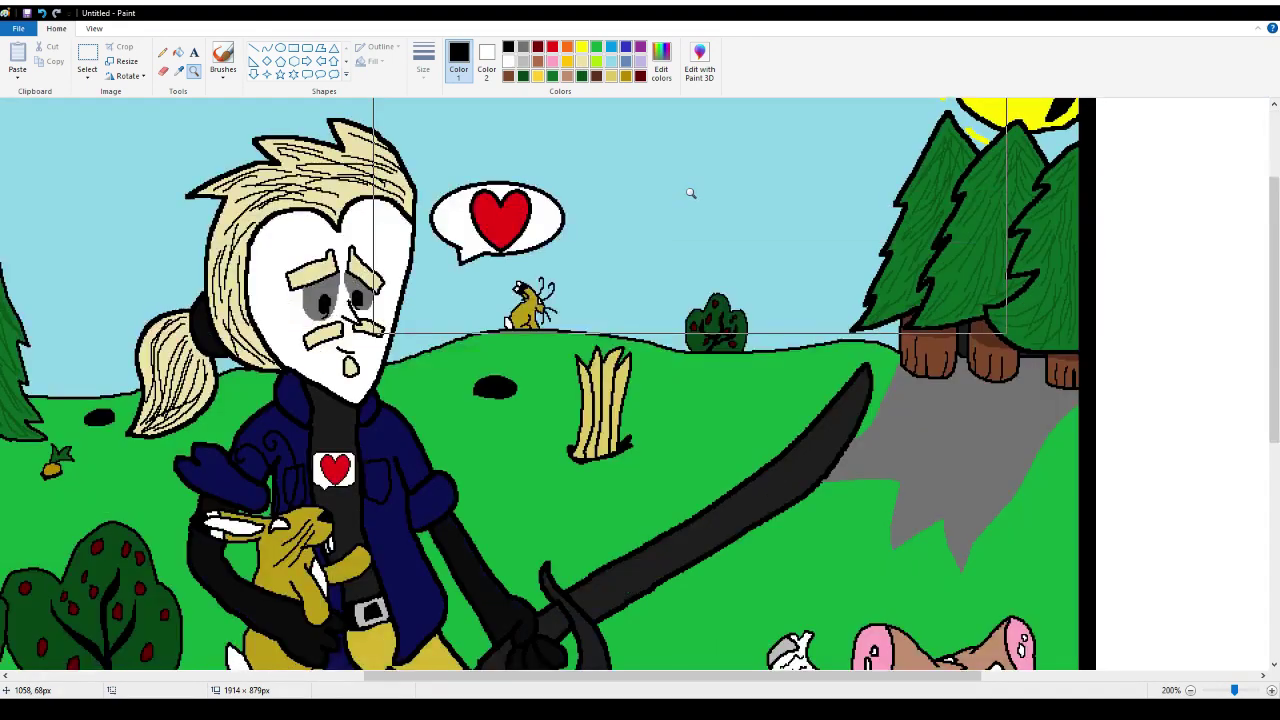
scroll(690, 193, "up", 3)
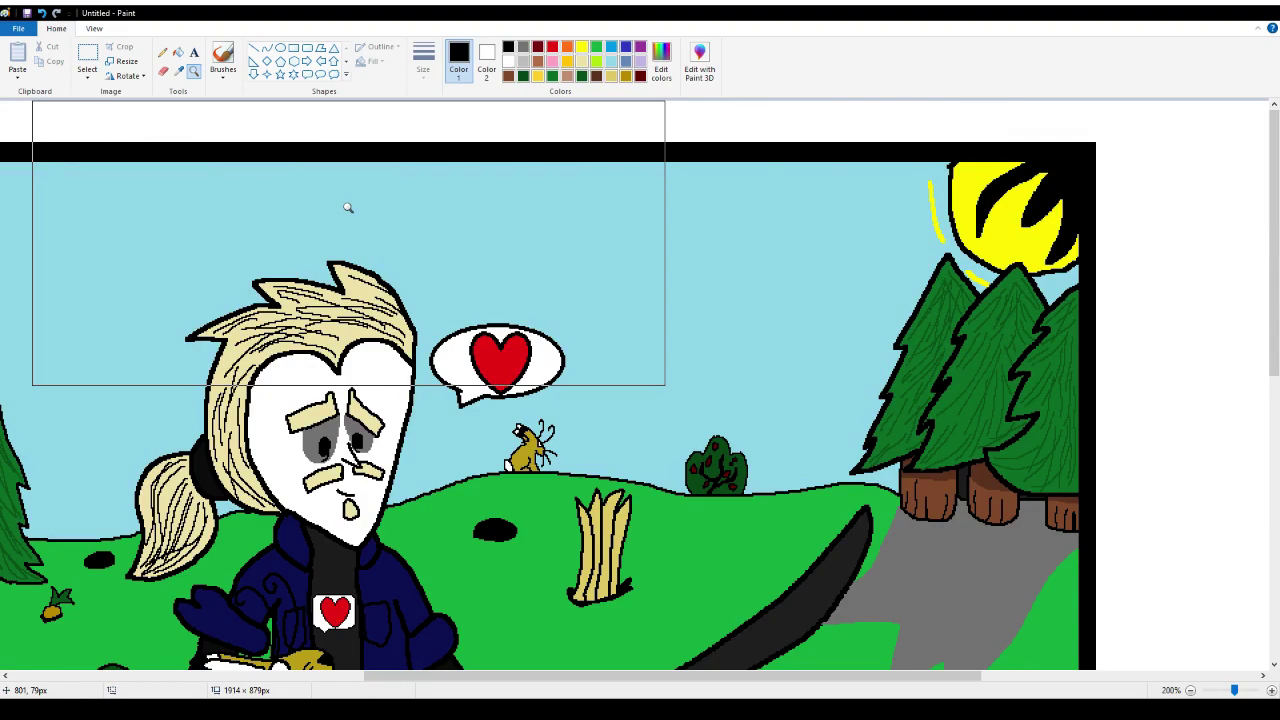
right_click(643, 374)
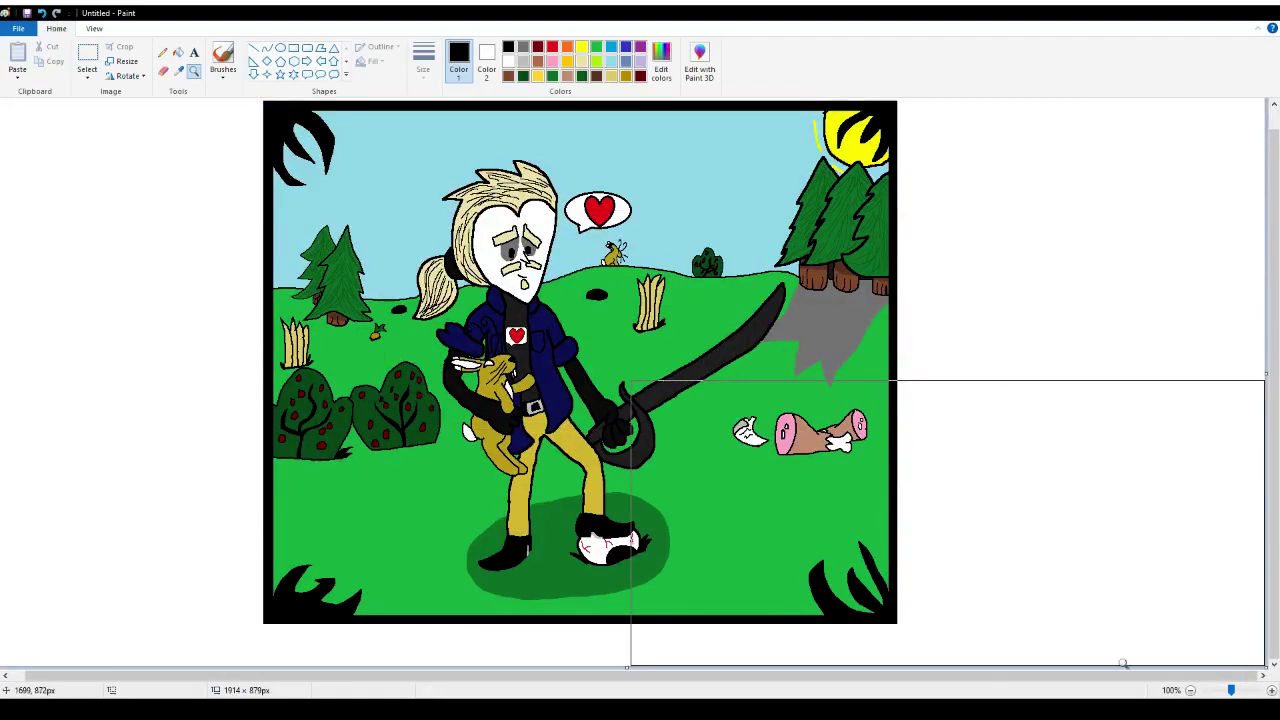
left_click(163, 54)
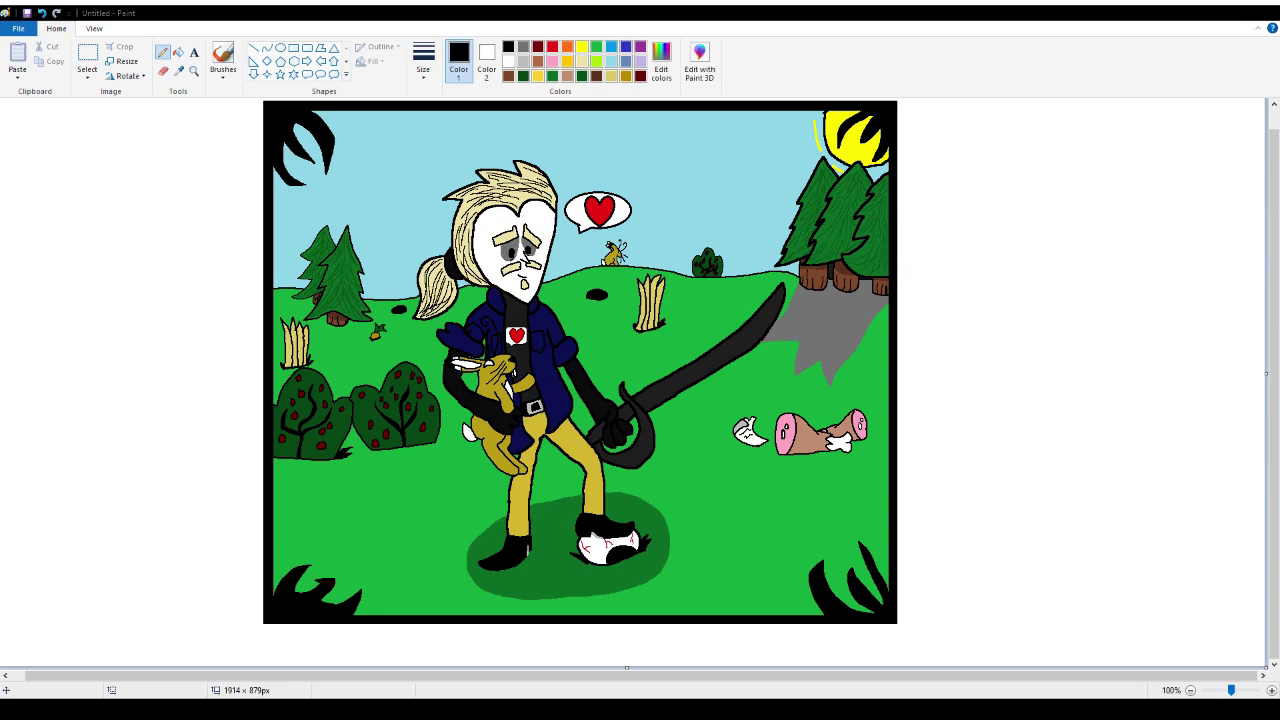
Erase a section of the face's left outline and the adjoining hair, level with the eyes
left_click(194, 70)
left_click(423, 240)
left_click(423, 240)
left_click(486, 349)
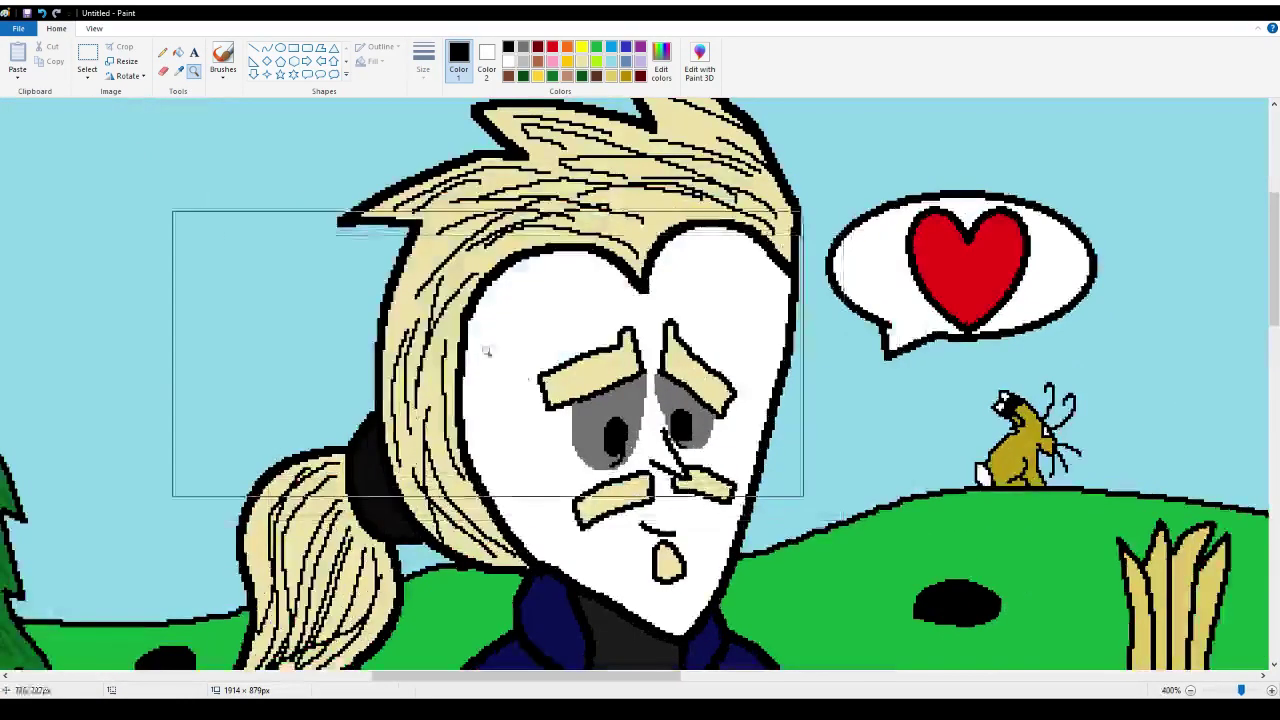
left_click(314, 320)
left_click(429, 246)
left_click(429, 246)
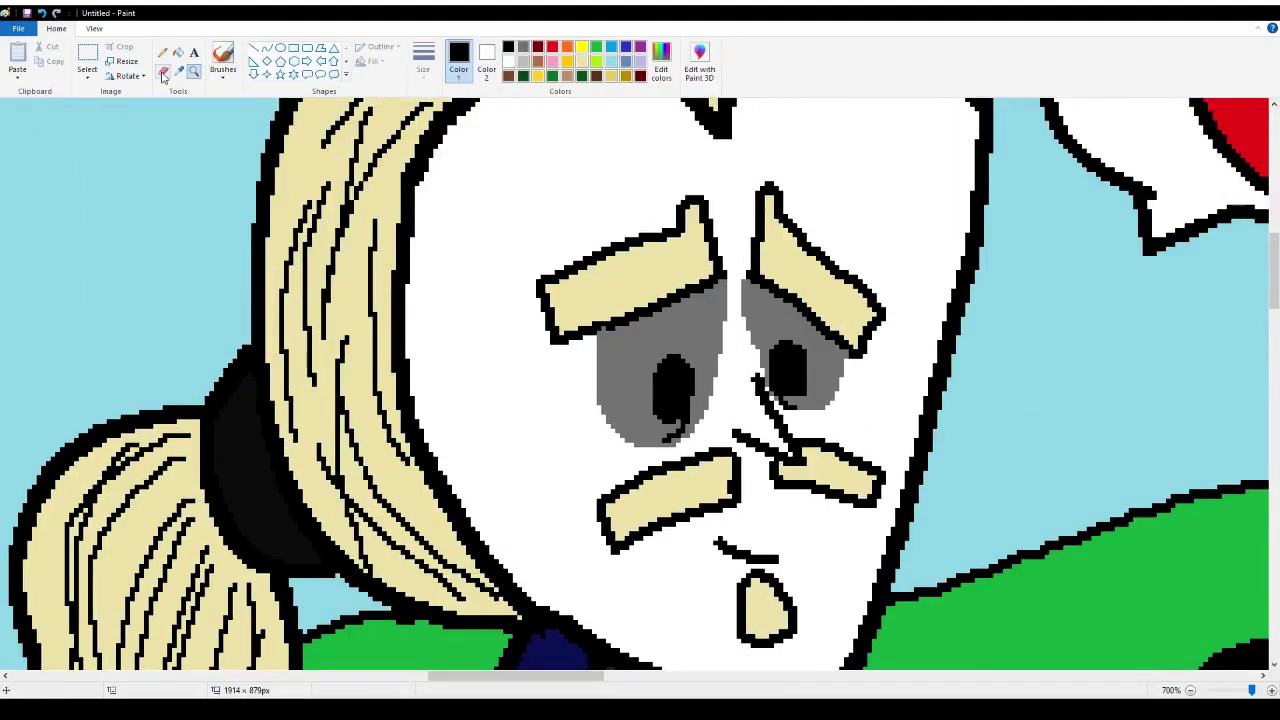
left_click(163, 70)
mouse_move(396, 335)
left_mouse_down()
mouse_move(409, 366)
mouse_move(414, 246)
mouse_move(389, 266)
mouse_move(377, 312)
mouse_move(390, 370)
left_mouse_up()
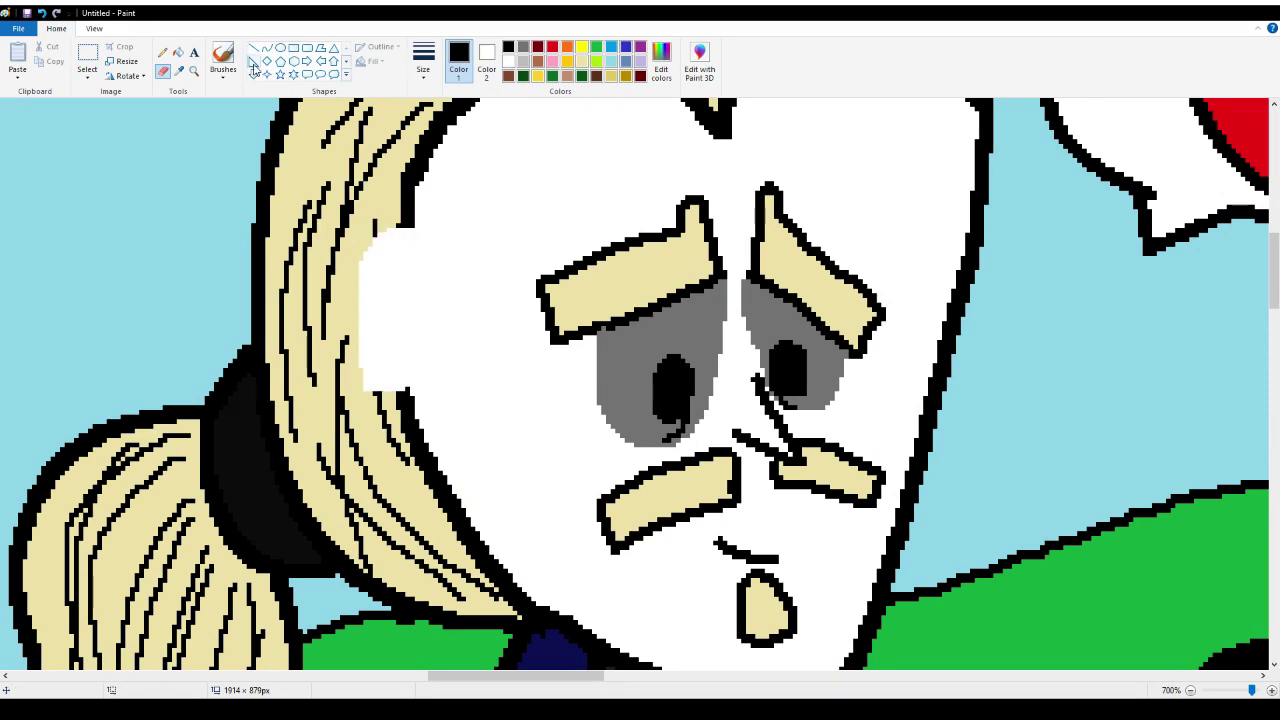
Draw a black ear outline bulging into the hair across the erased gap, ending in a short hook over the cheek
left_click(163, 52)
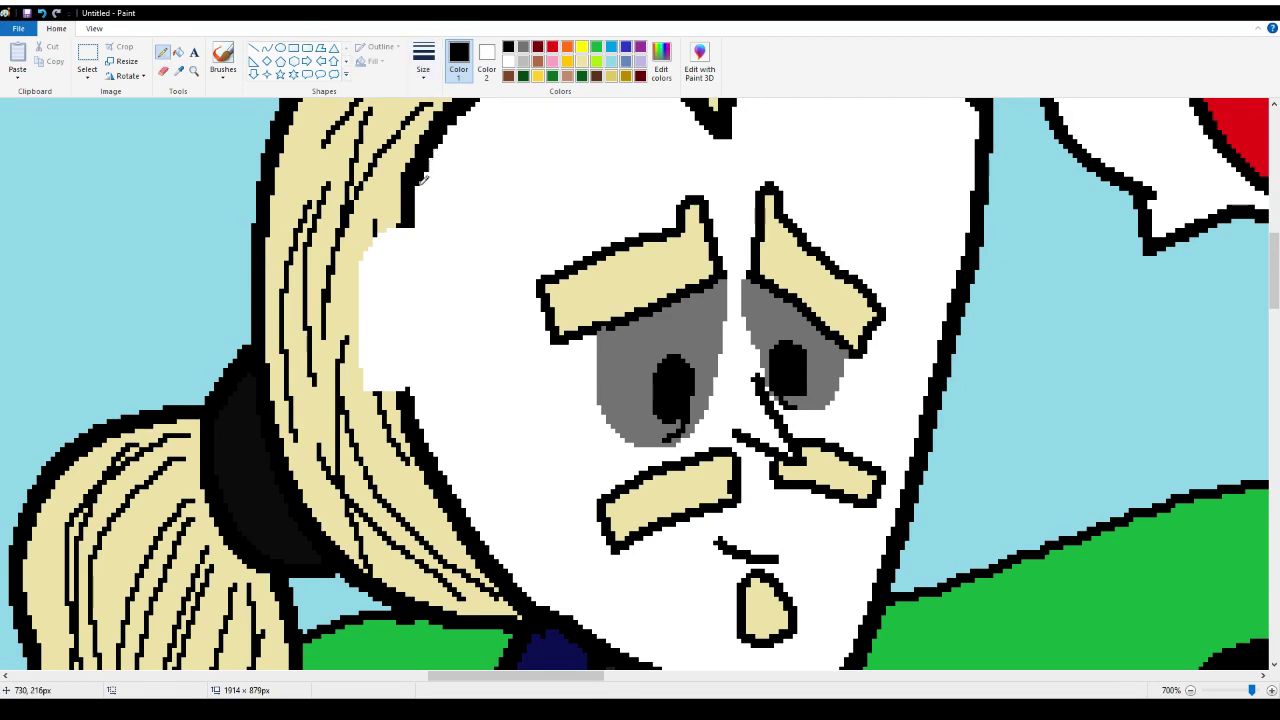
mouse_move(405, 232)
left_mouse_down()
mouse_move(383, 210)
mouse_move(350, 246)
mouse_move(348, 302)
mouse_move(366, 374)
mouse_move(405, 397)
left_mouse_up()
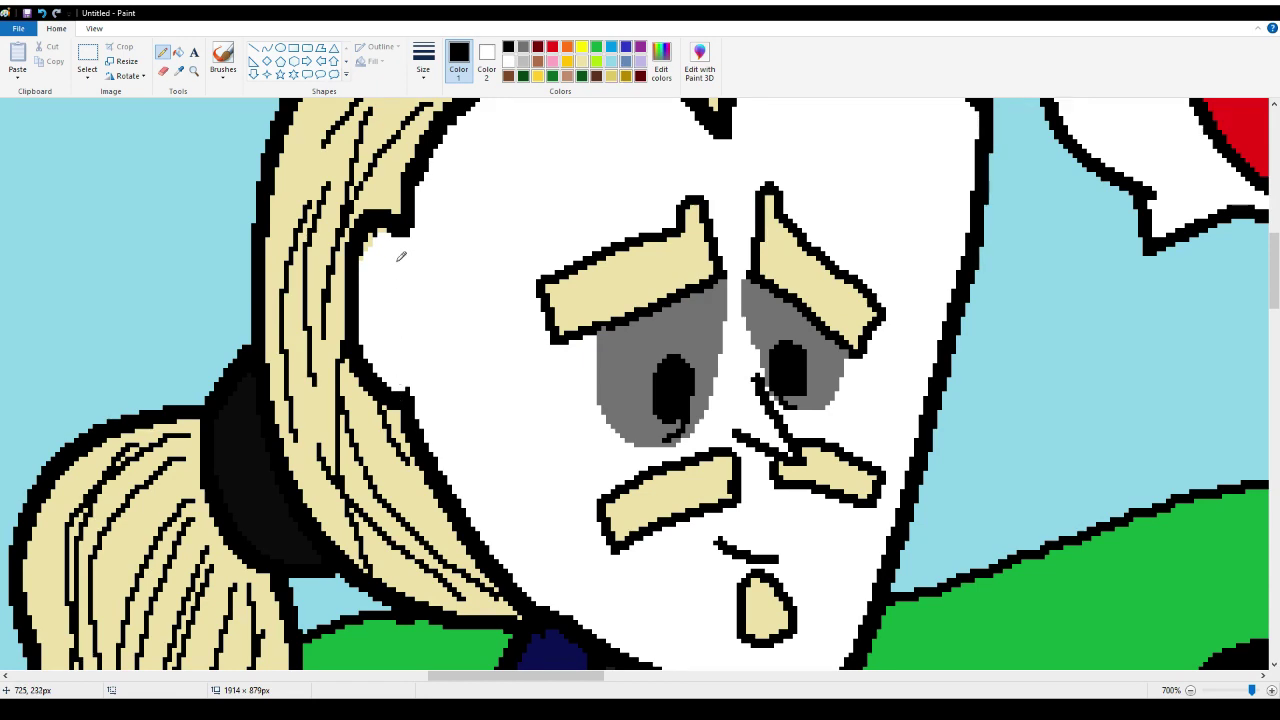
left_click_drag(408, 228, 430, 255)
scroll(383, 228, "down", 1)
scroll(383, 228, "up", 1)
scroll(385, 226, "down", 1)
scroll(381, 229, "up", 1)
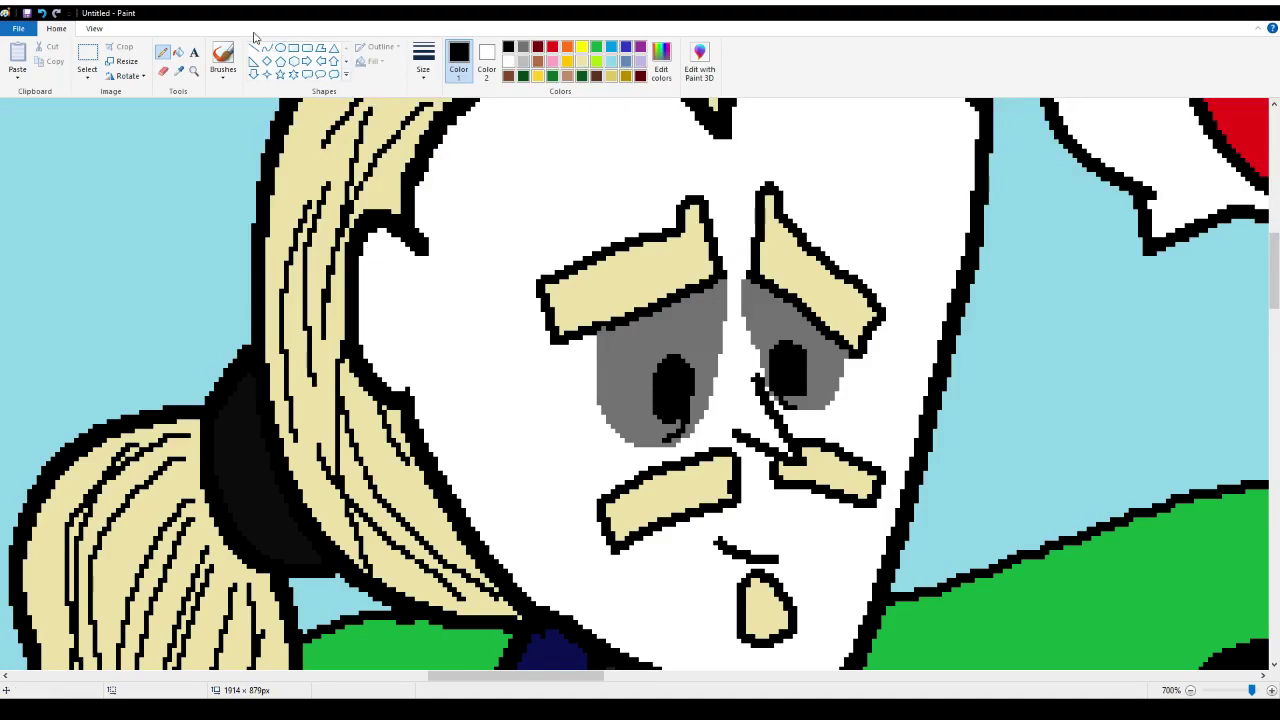
left_click(194, 70)
right_click(223, 277)
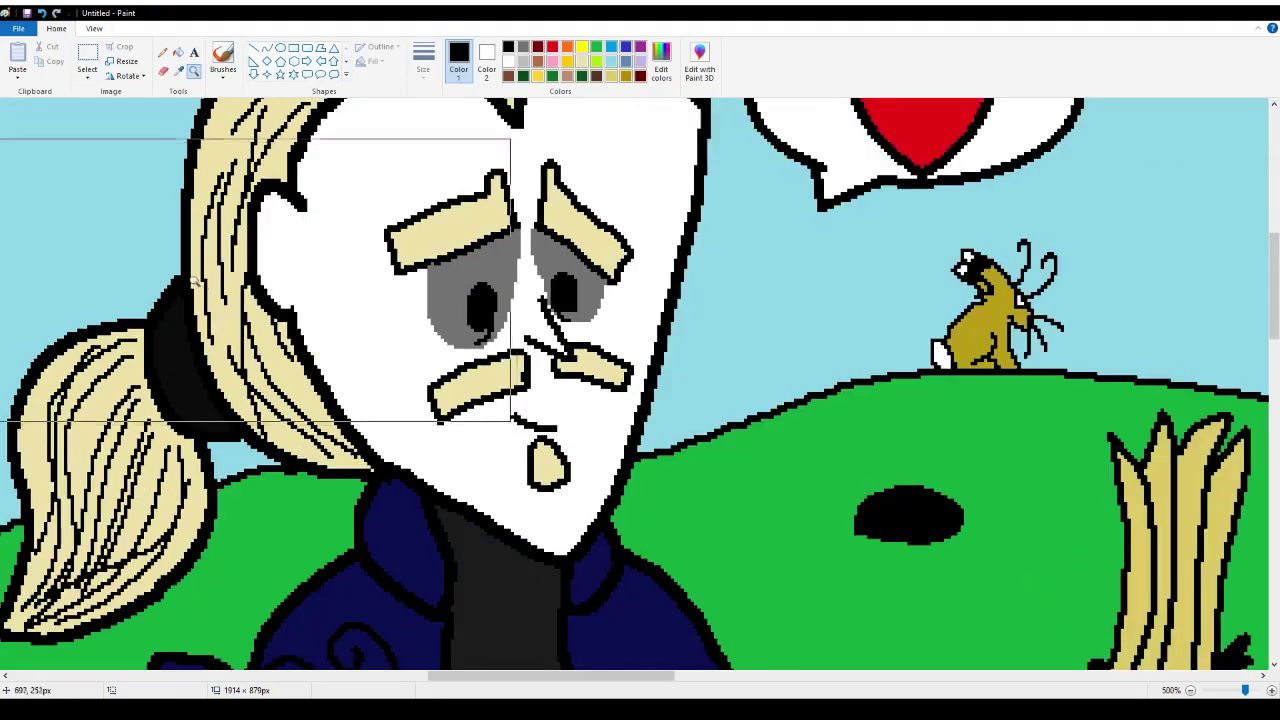
right_click(193, 280)
right_click(193, 280)
right_click(193, 280)
right_click(193, 280)
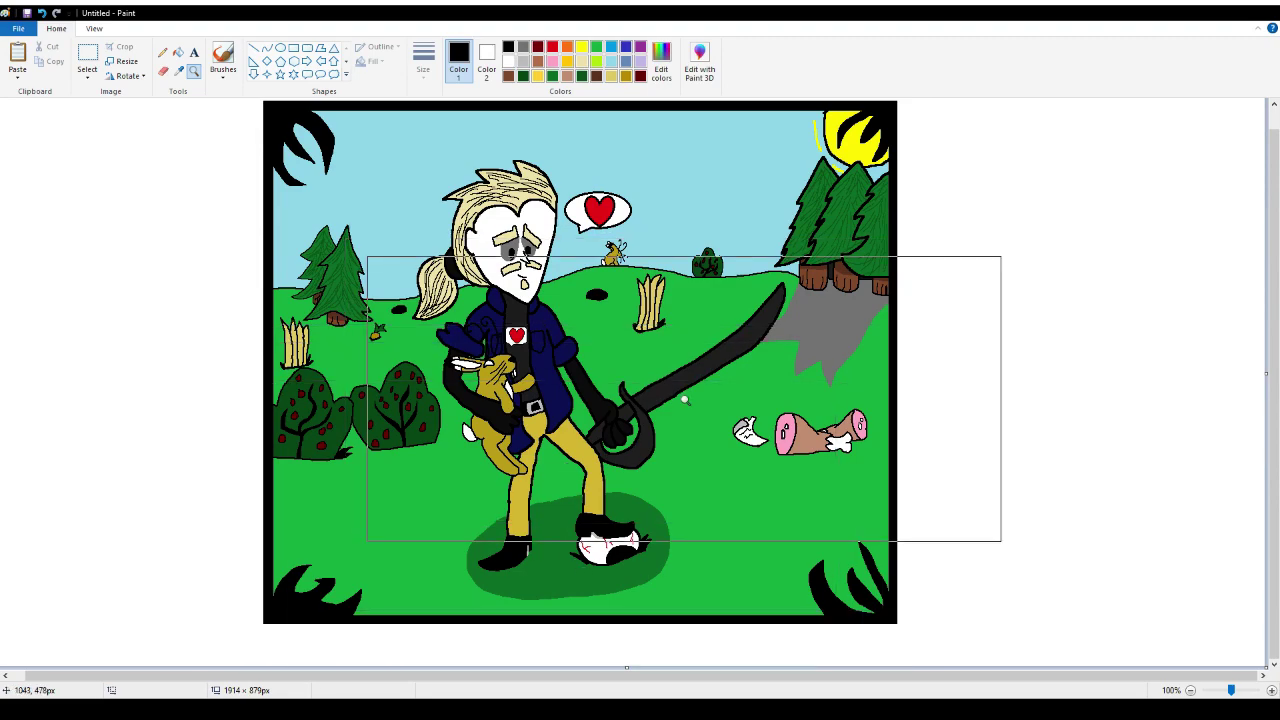
Recolour the black inner part of the hilltop rabbit's ears white with the pencil
left_click(162, 52)
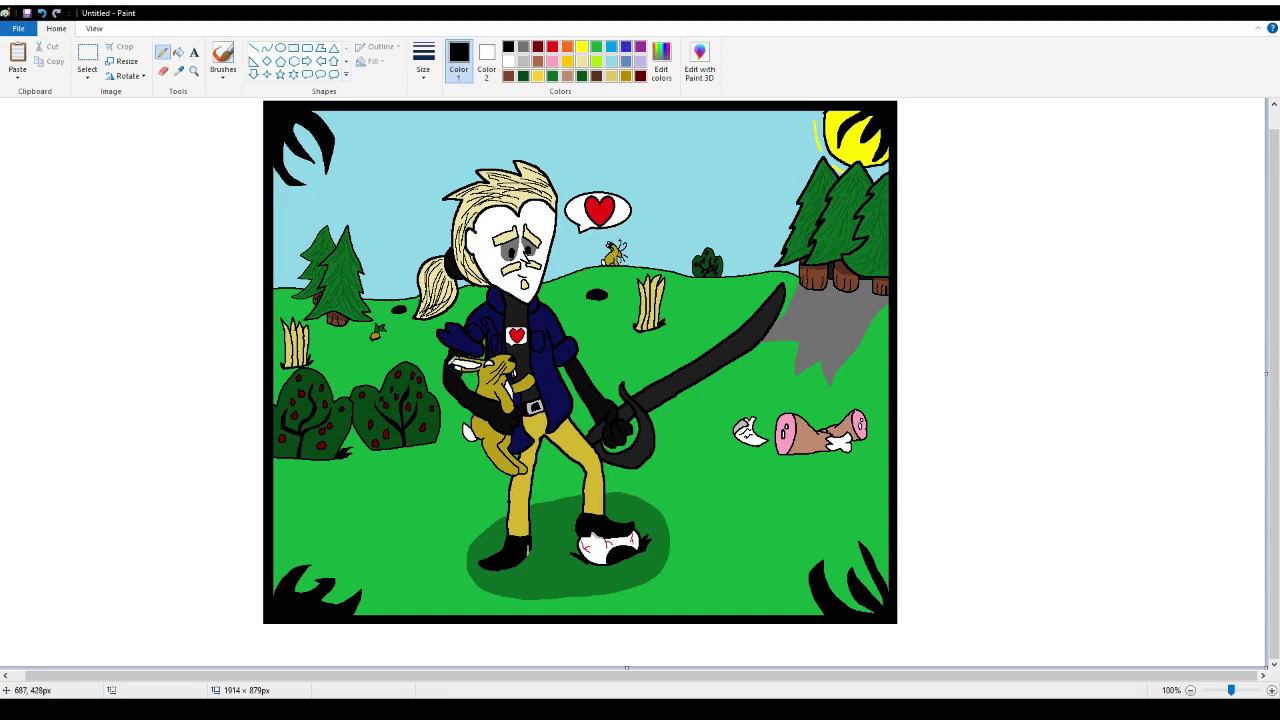
left_click(194, 71)
left_click(660, 245)
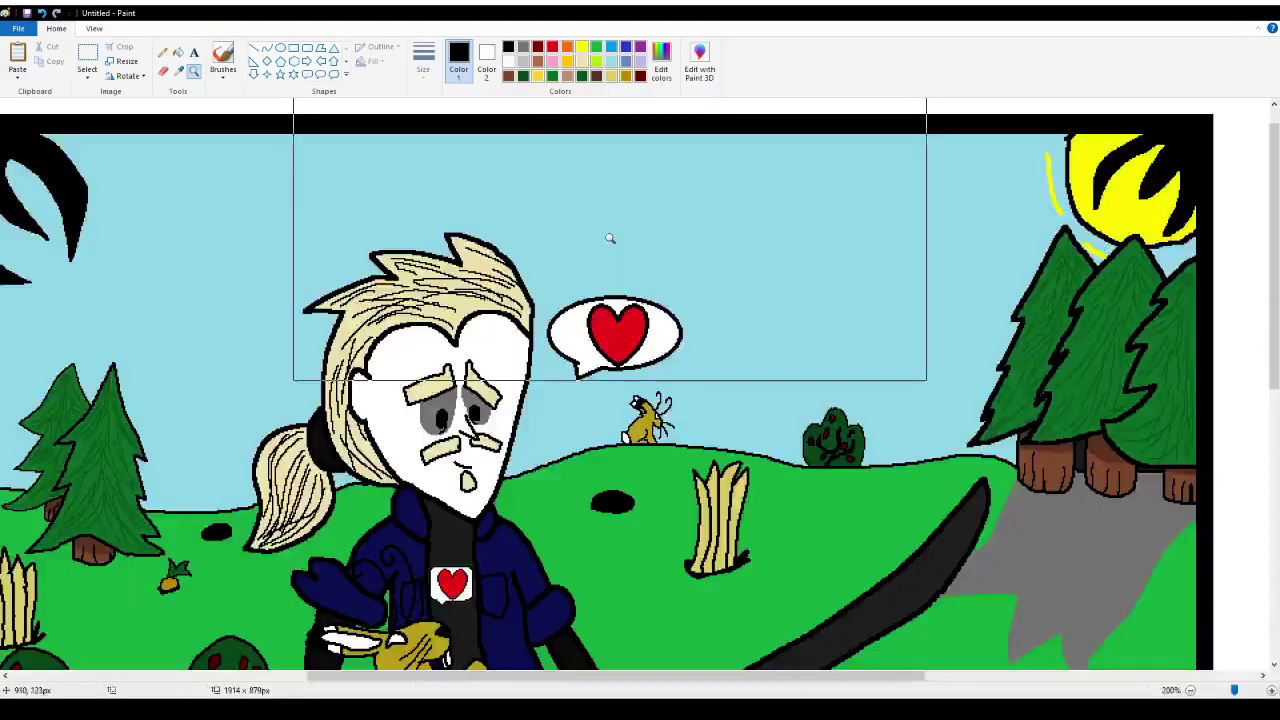
left_click(607, 346)
left_click(528, 404)
left_click(426, 324)
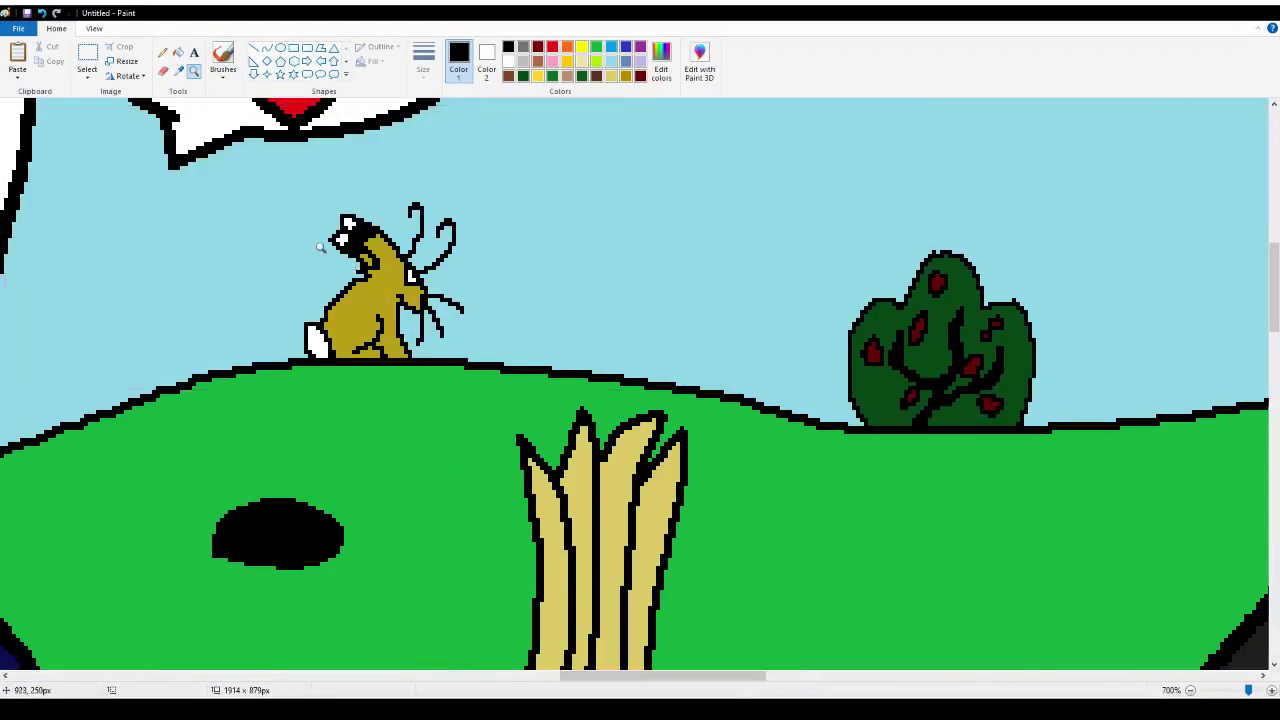
left_click(331, 249)
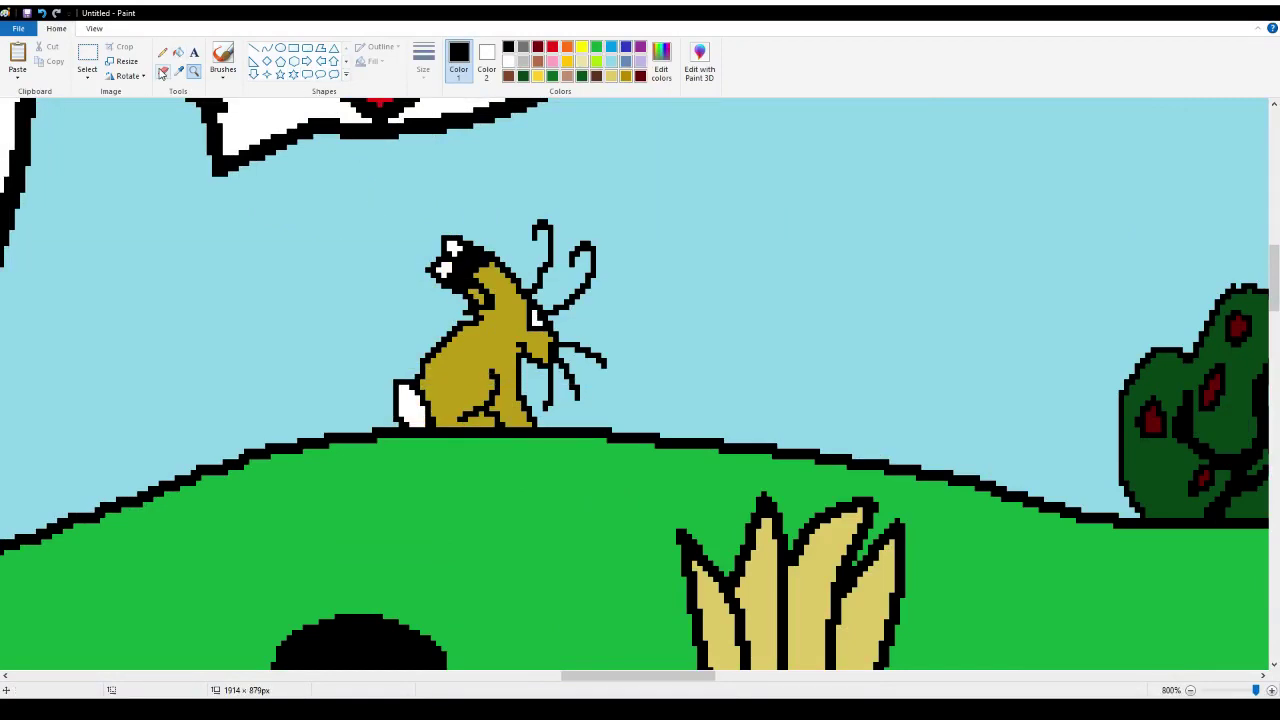
left_click(164, 58)
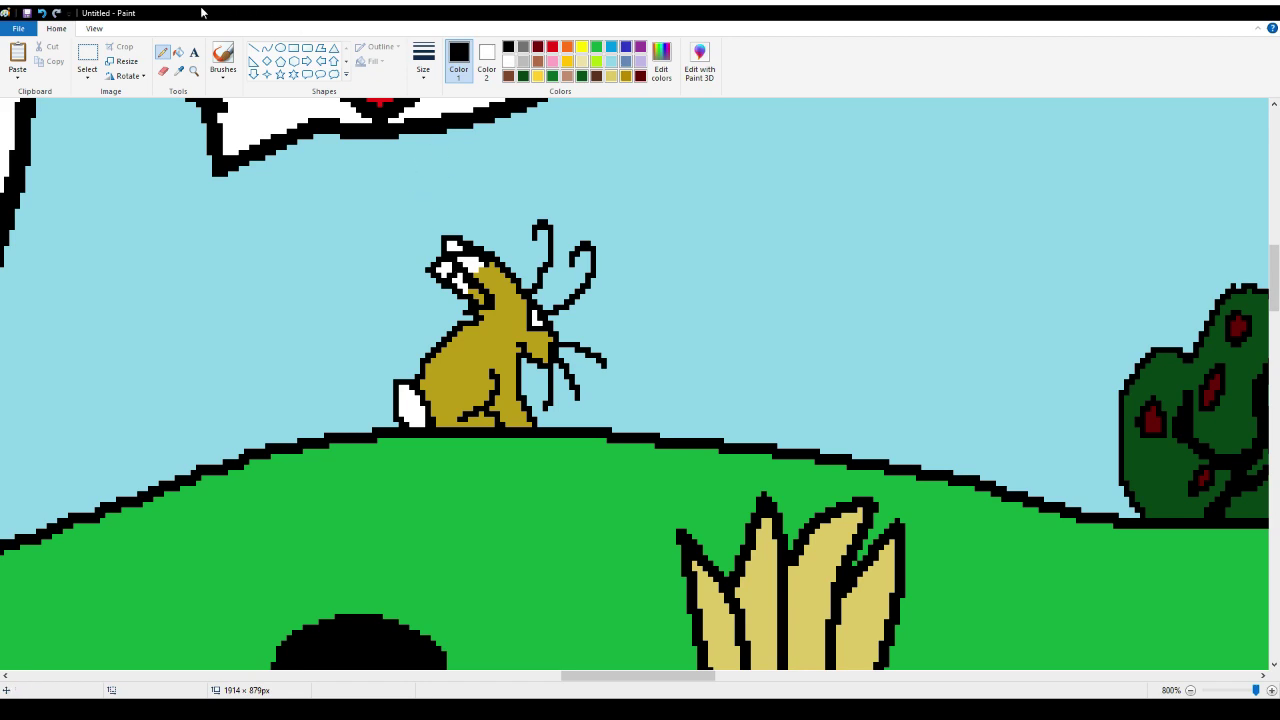
Fill both ear tips of the hilltop rabbit with black
left_click(178, 52)
left_click(451, 248)
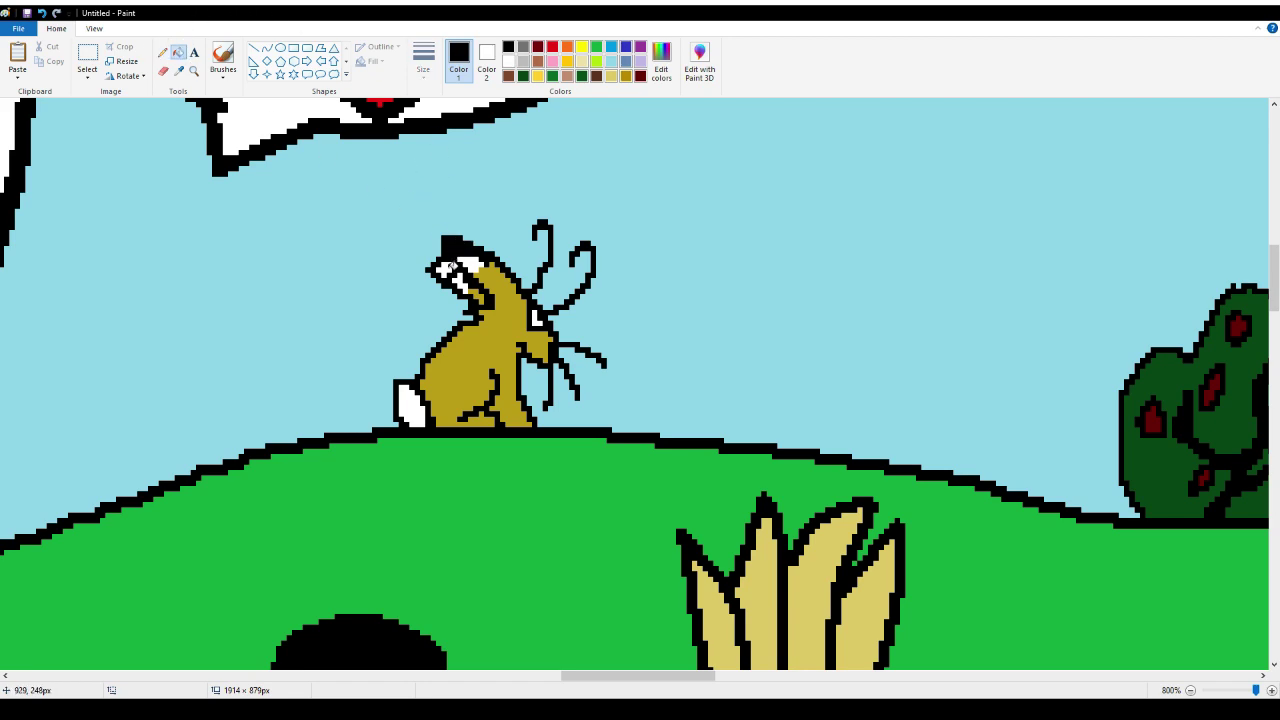
left_click(451, 269)
left_click(194, 70)
right_click(271, 249)
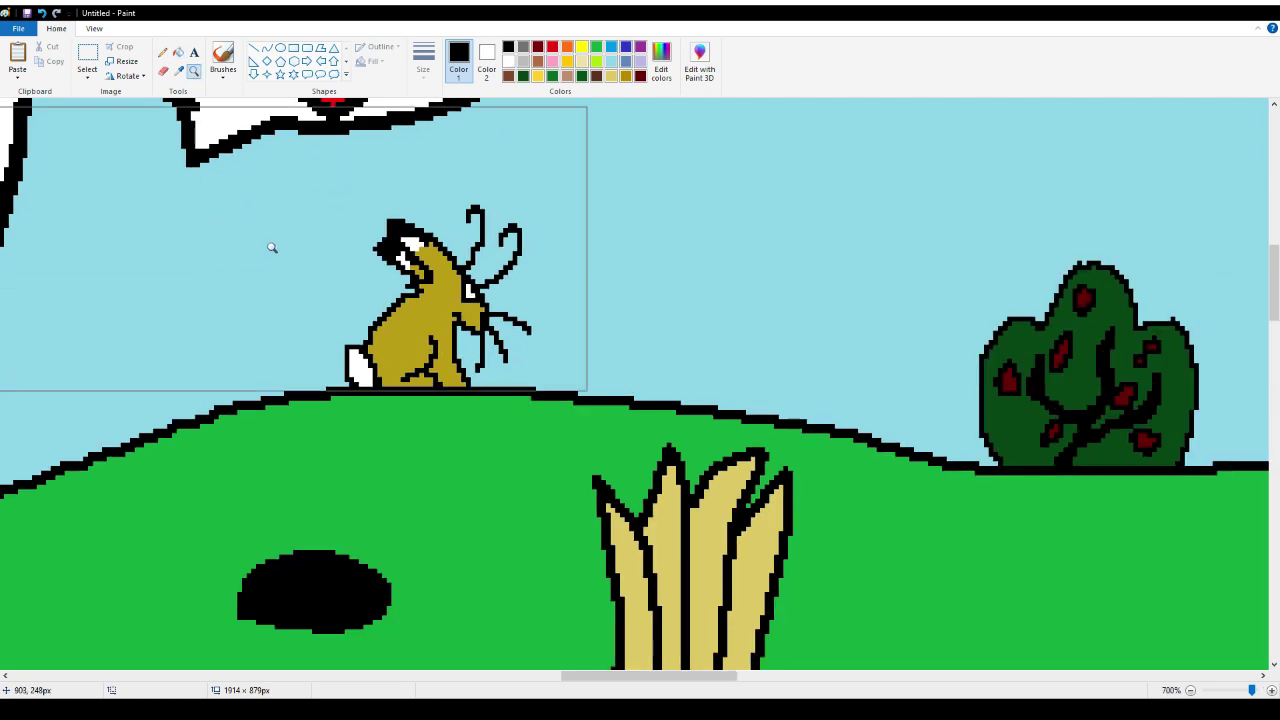
Draw a blue pencil curve through the sky from the top frame down to the lower branches of the leftmost pine beside the sun
right_click(271, 248)
right_click(270, 247)
right_click(270, 247)
right_click(270, 247)
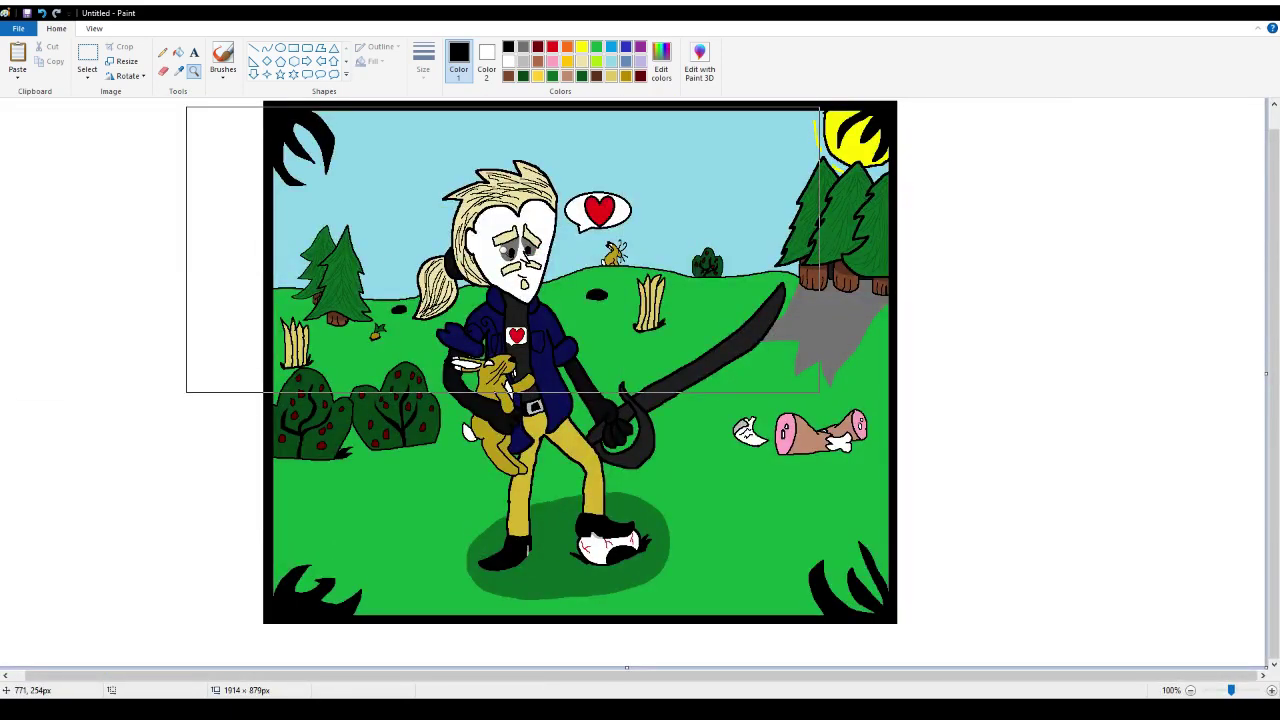
left_click(691, 220)
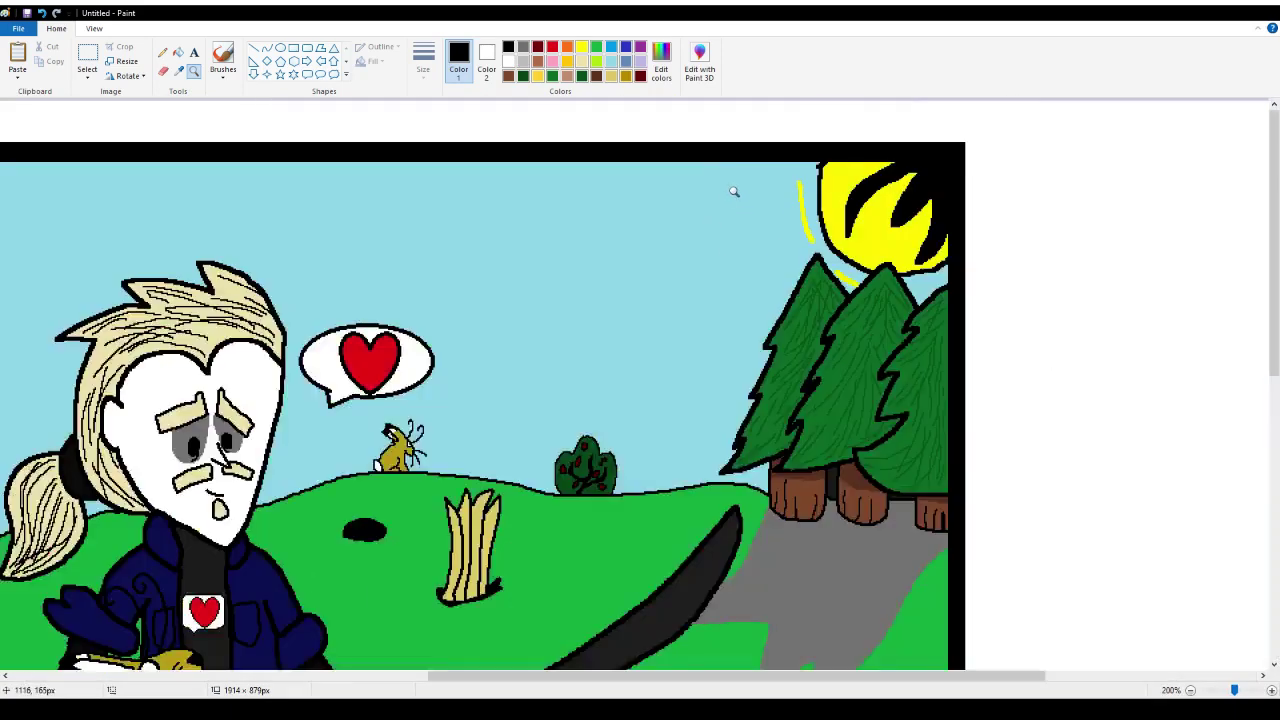
left_click(734, 194)
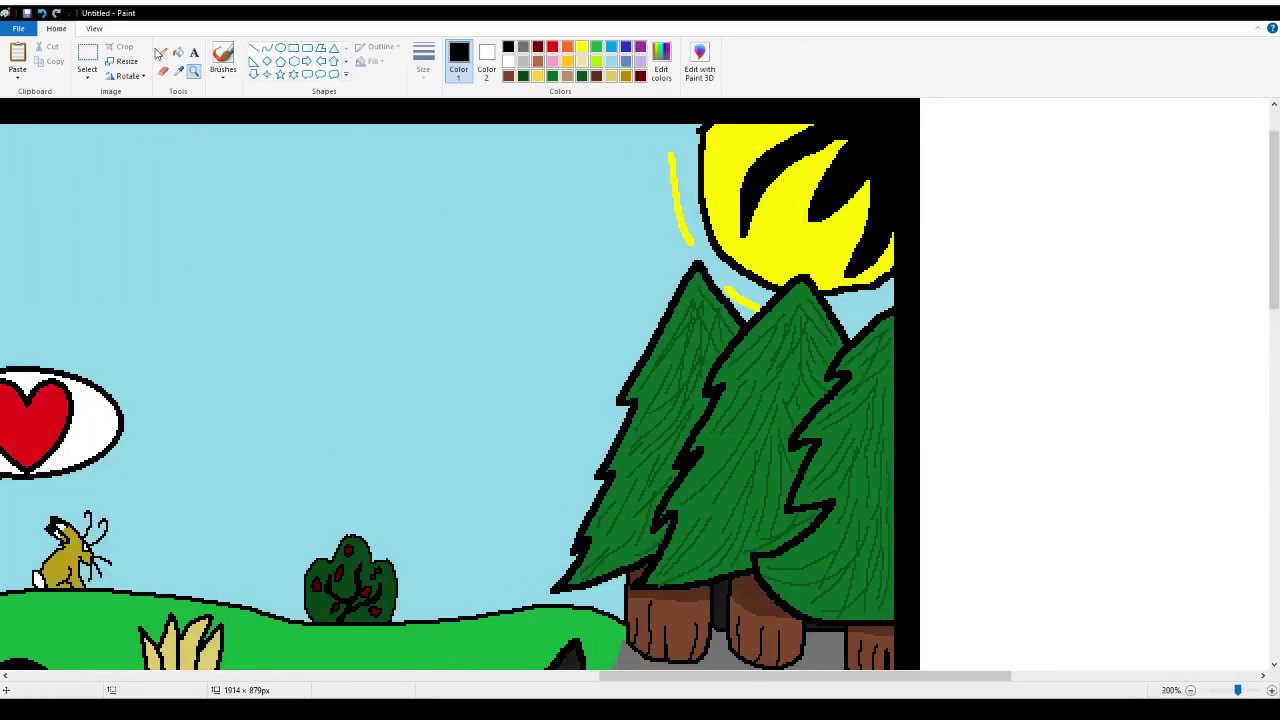
left_click(162, 53)
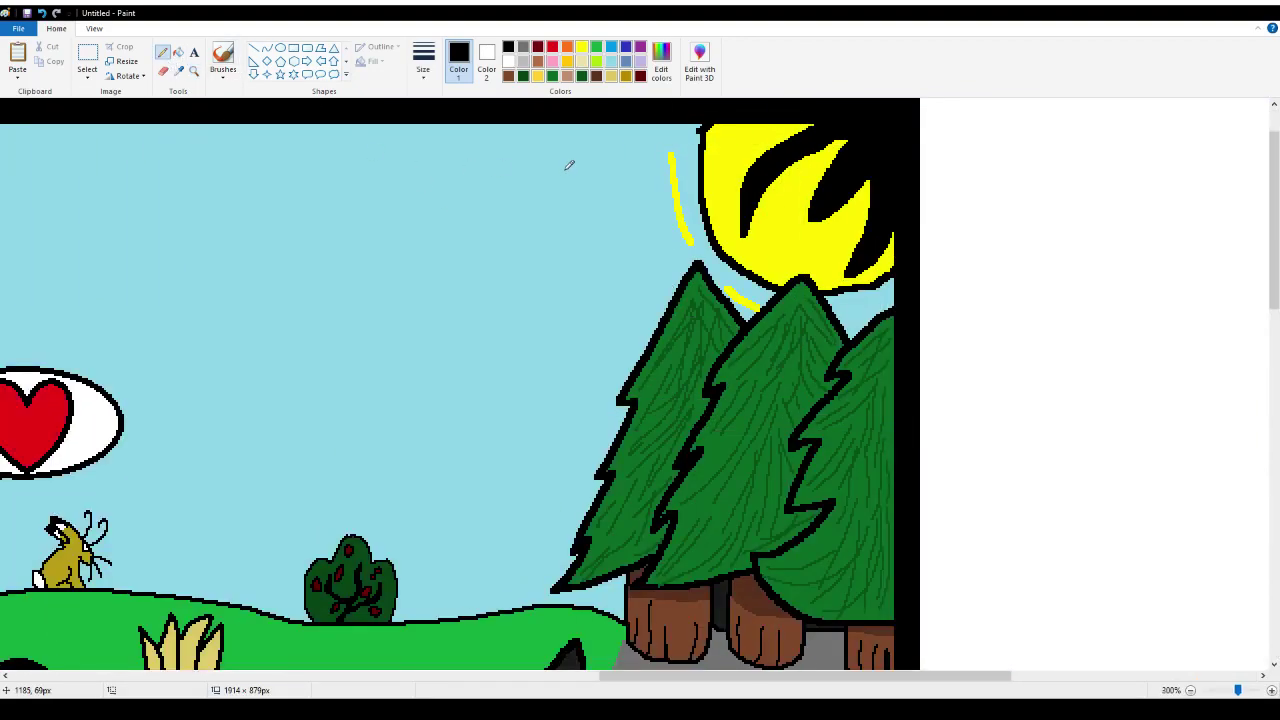
left_click(613, 48)
mouse_move(397, 123)
left_mouse_down()
mouse_move(479, 400)
mouse_move(573, 548)
left_mouse_up()
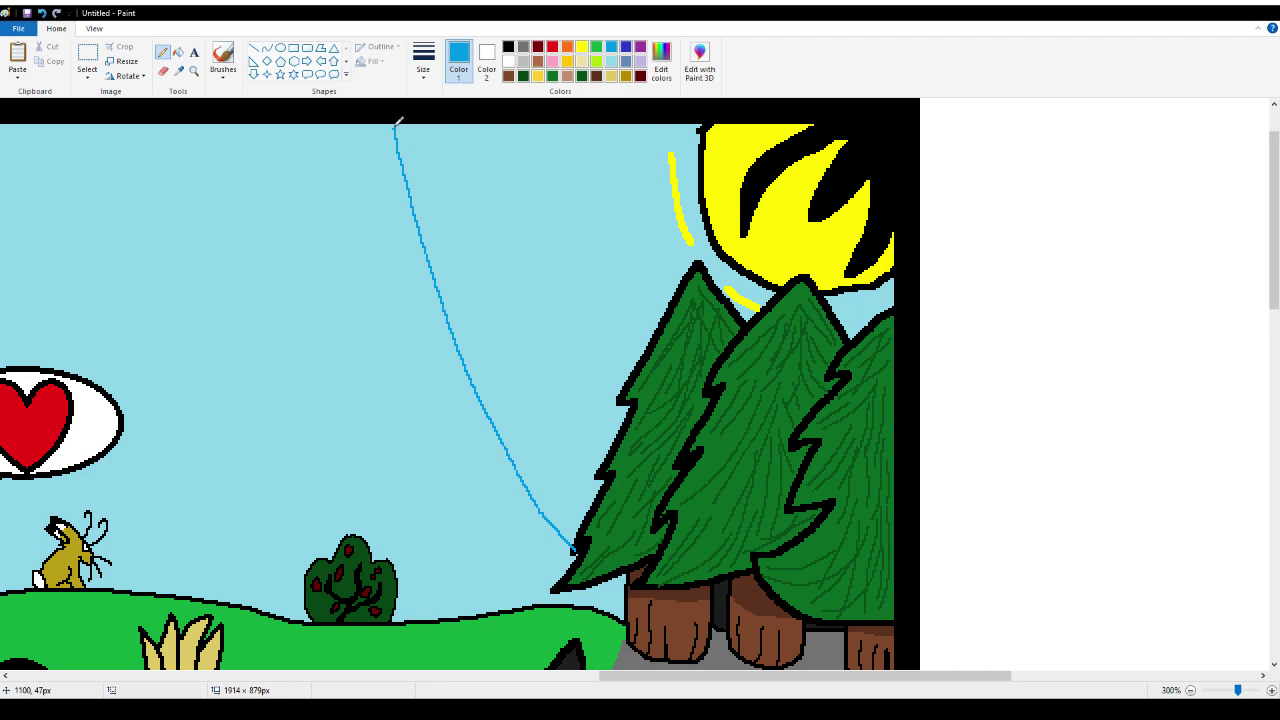
Close the blue curve against the top frame and restore the pine's black outline where the curve overlaps it
left_click(194, 70)
left_click(358, 179)
left_click(449, 223)
left_click(411, 266)
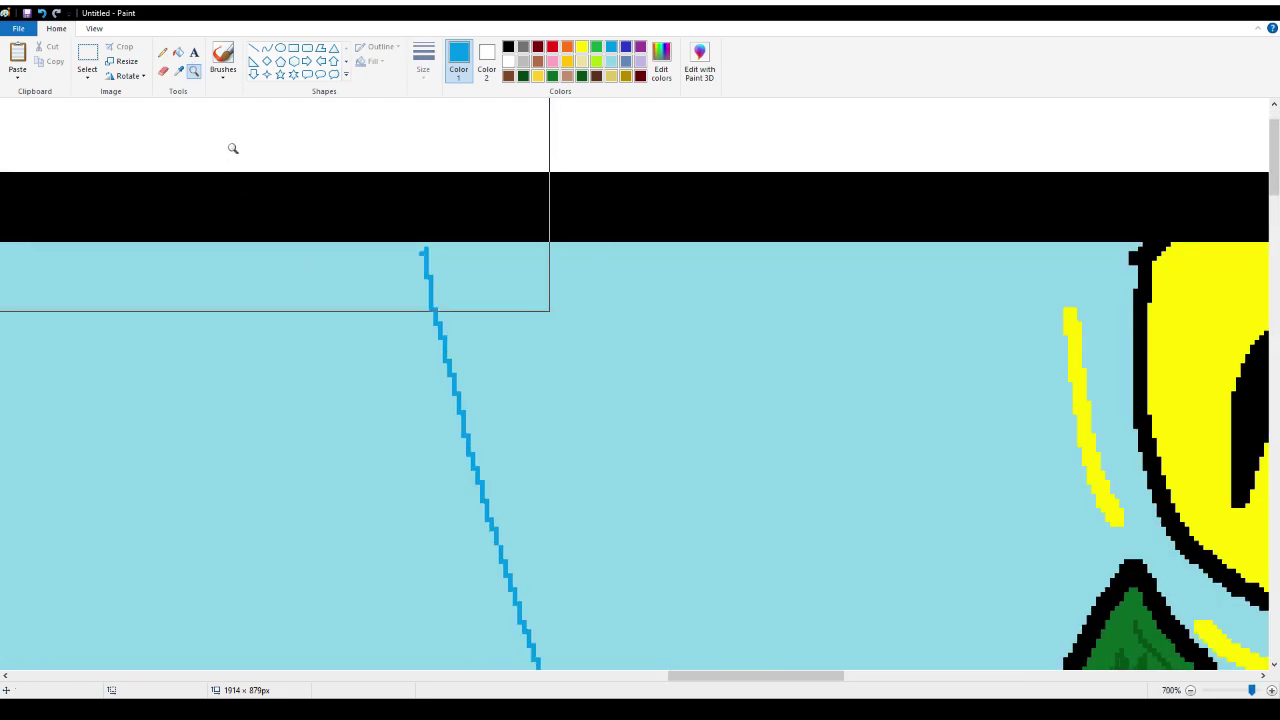
left_click(162, 53)
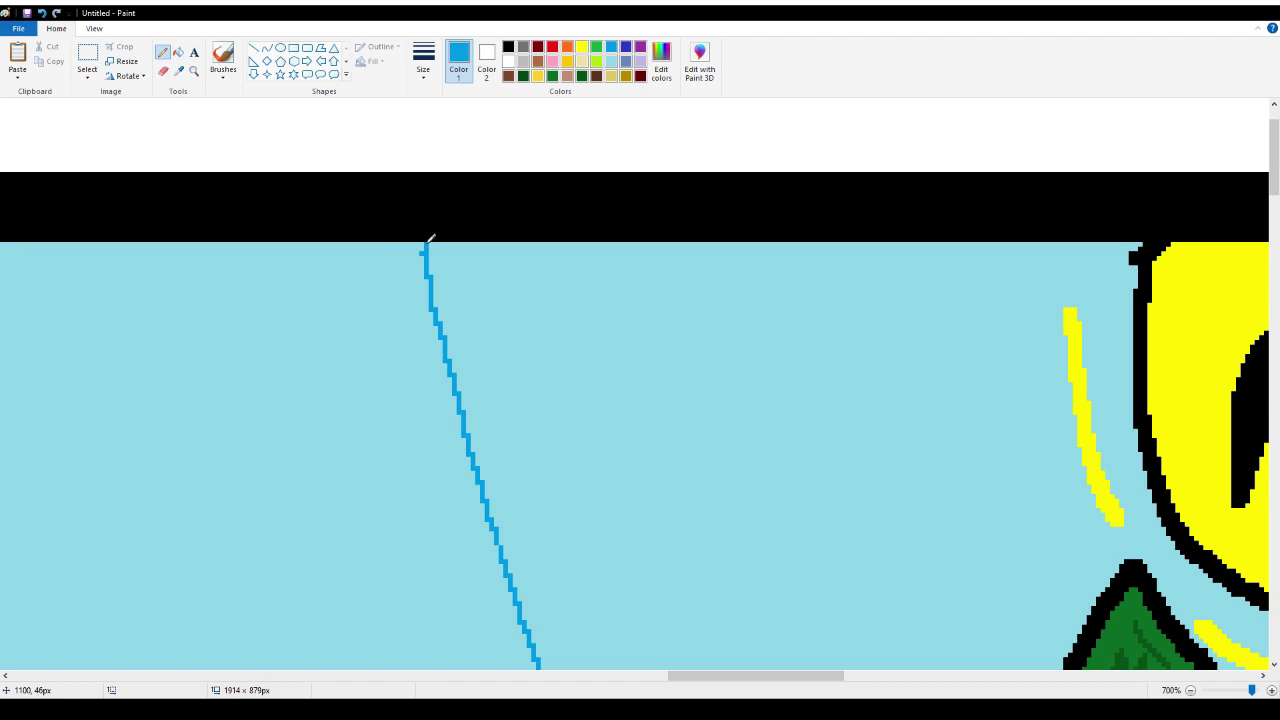
scroll(430, 241, "down", 10)
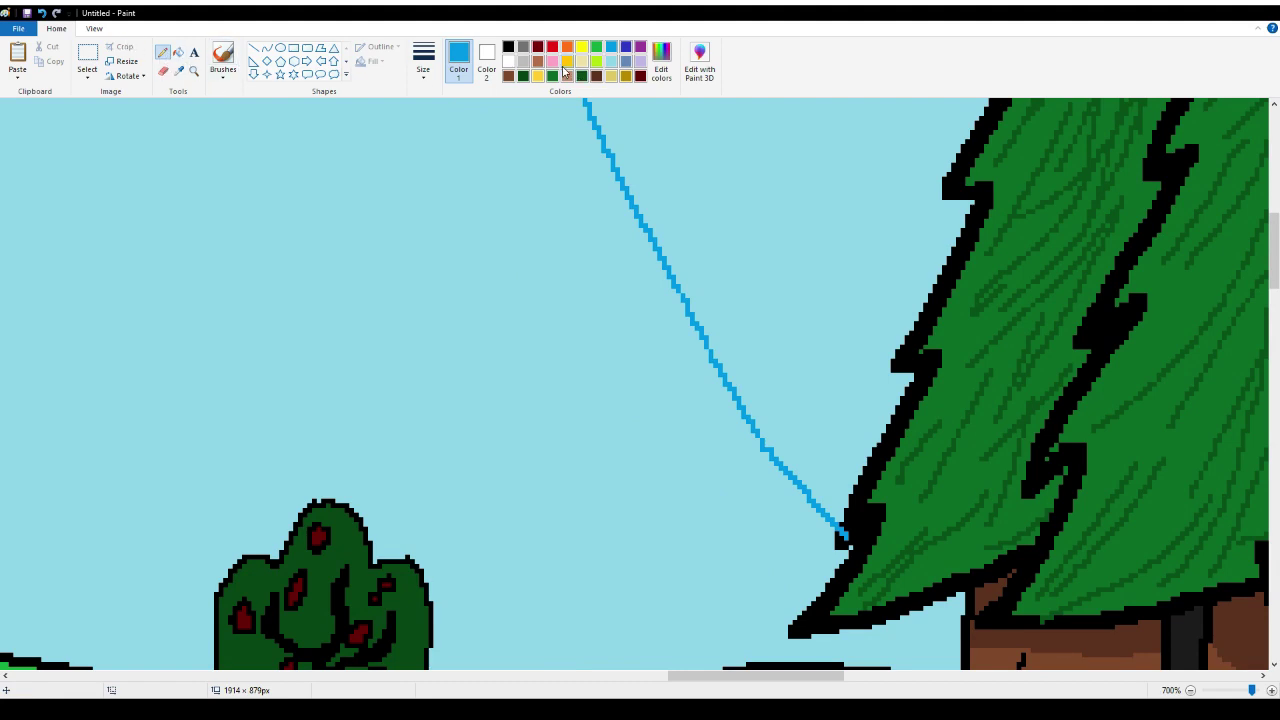
left_click(508, 46)
left_click_drag(848, 536, 840, 524)
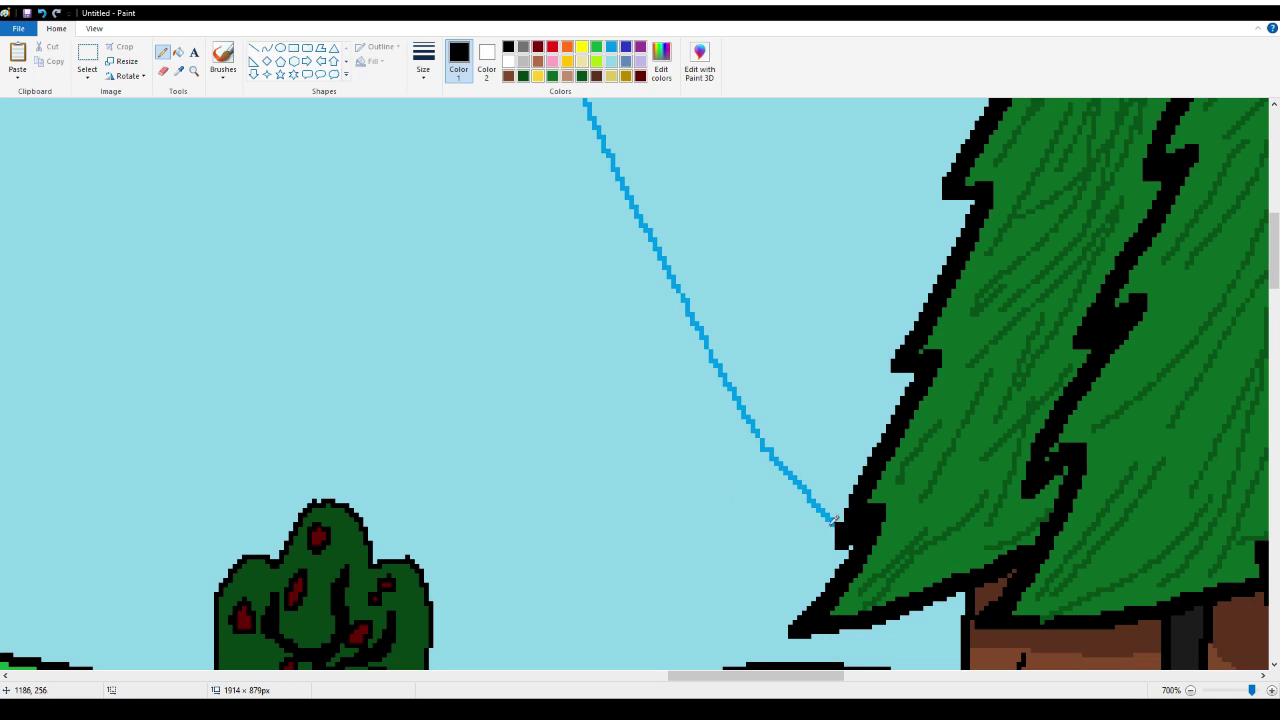
scroll(757, 414, "up", 10)
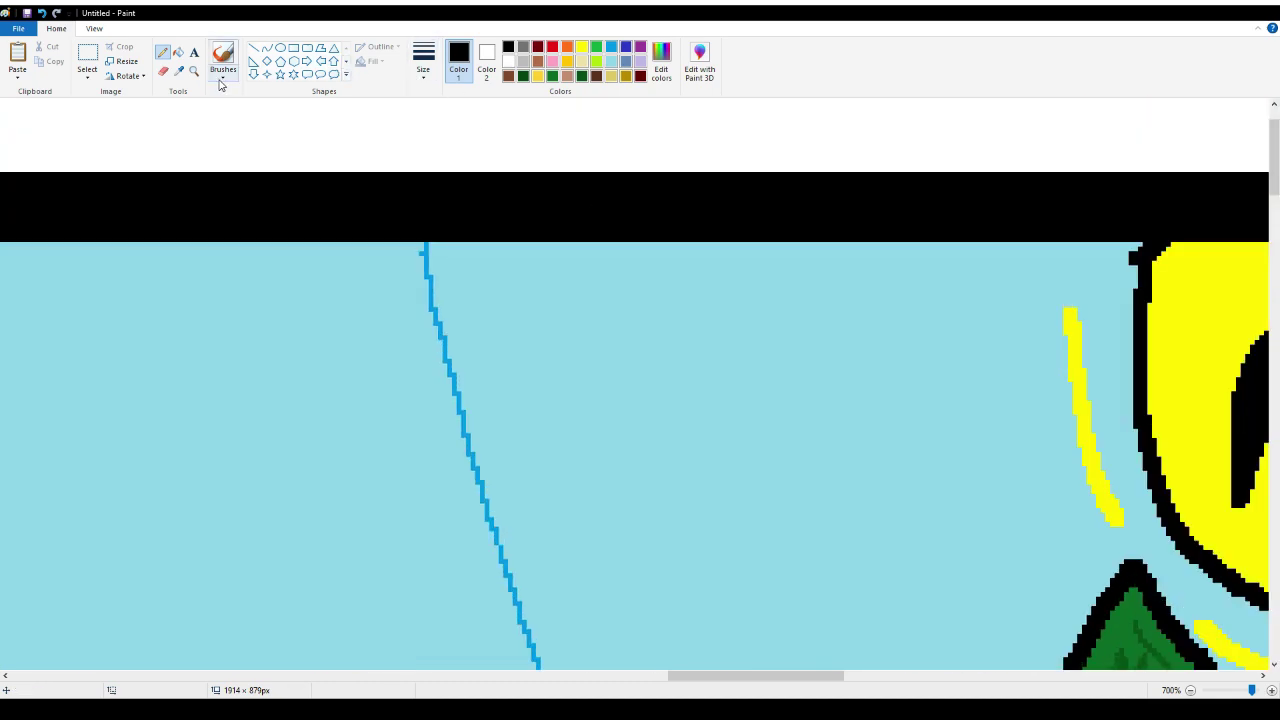
left_click(178, 52)
left_click(714, 430)
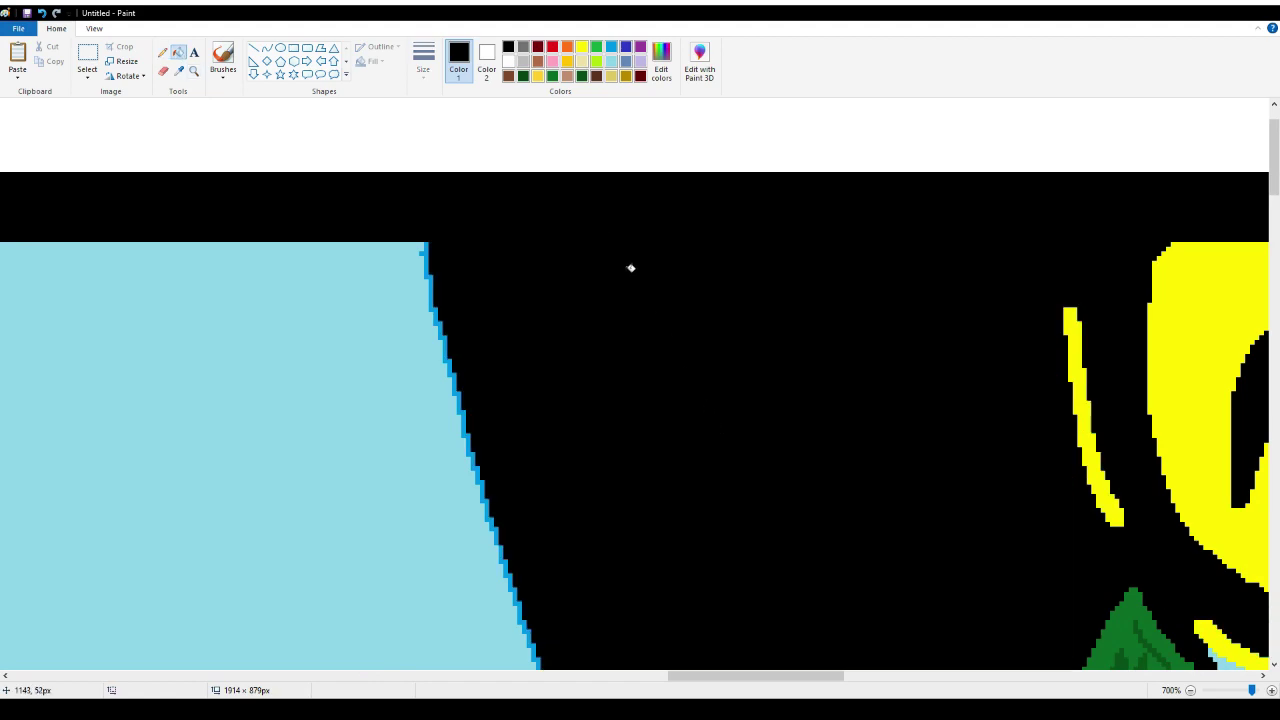
left_click(41, 12)
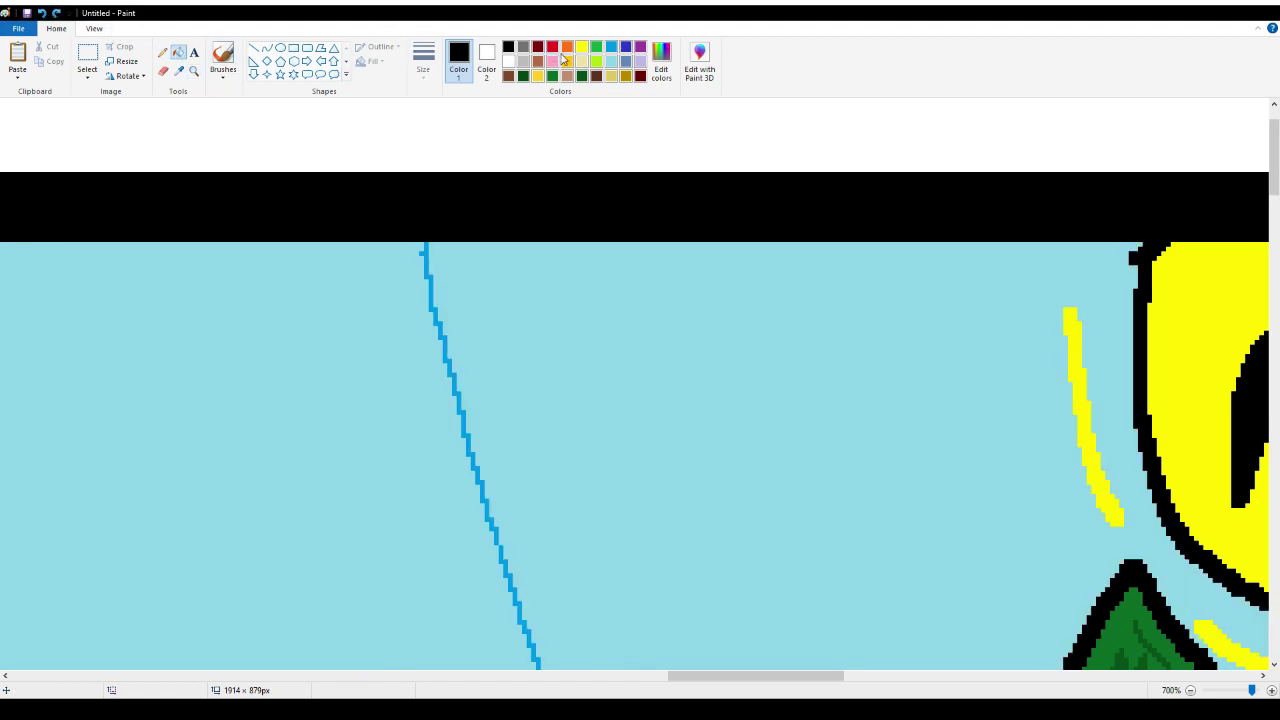
Fill the sky between the curve and the pines by the sun with the curve's bright blue
left_click(611, 47)
left_click(622, 306)
scroll(622, 306, "down", 6)
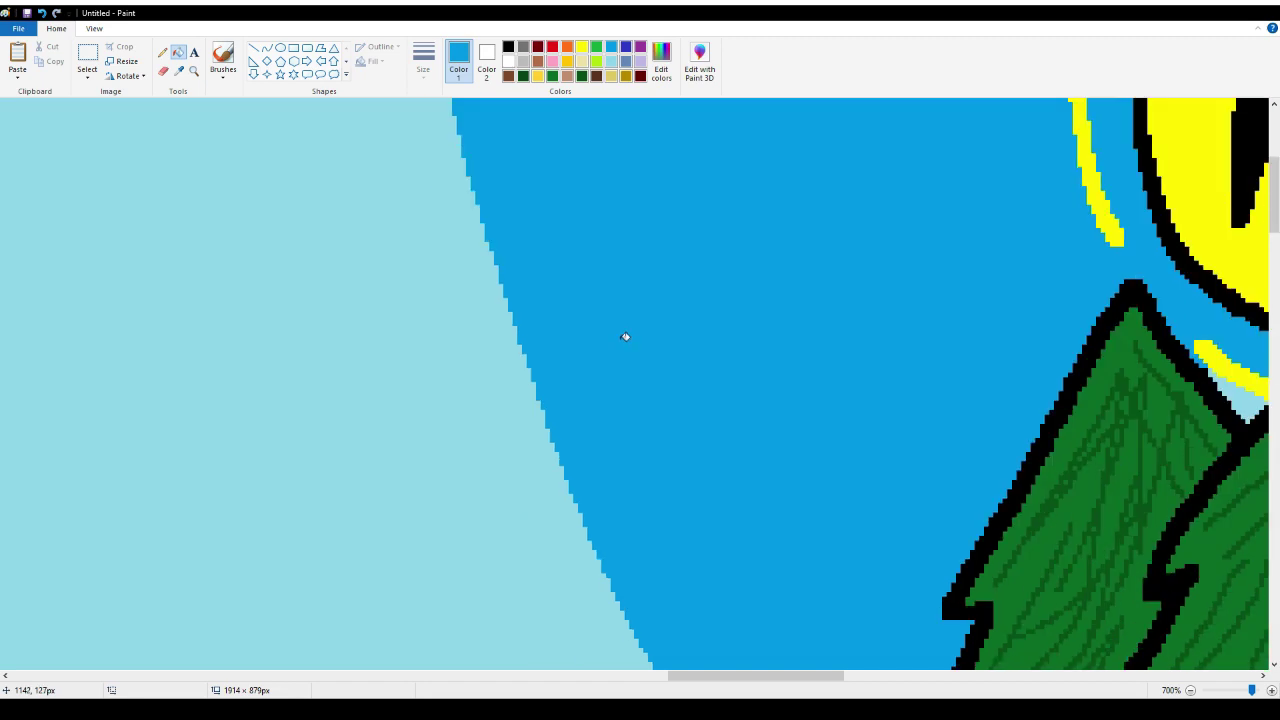
left_click_drag(706, 676, 741, 674)
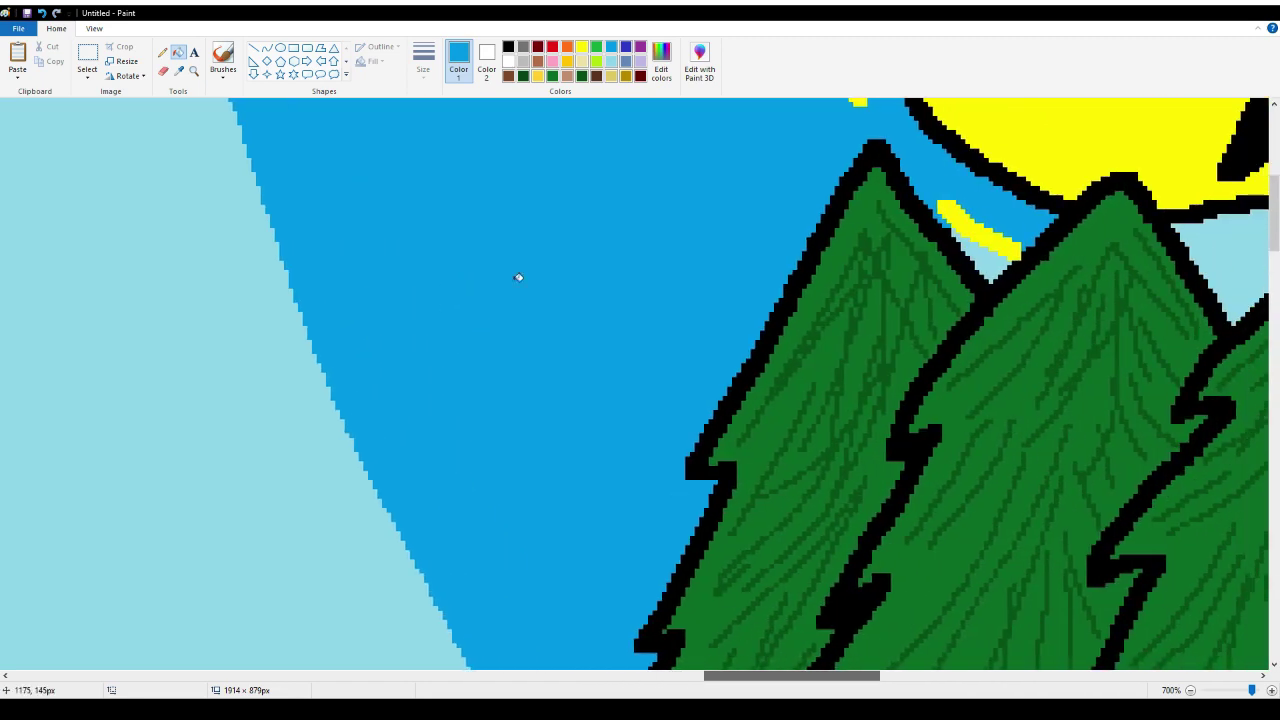
Mix a slightly darker light blue and refill the sky around the sun with it, including the gap between the middle and right pines
left_click(611, 61)
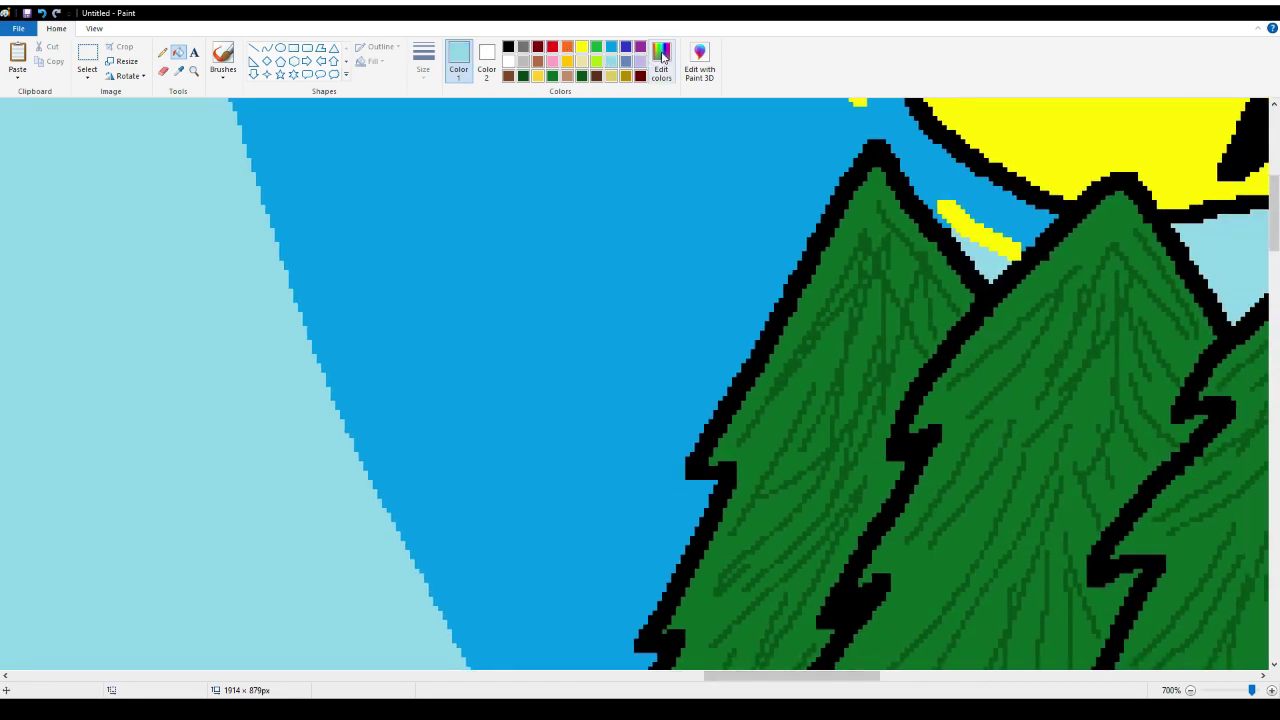
left_click(661, 62)
left_click(553, 340)
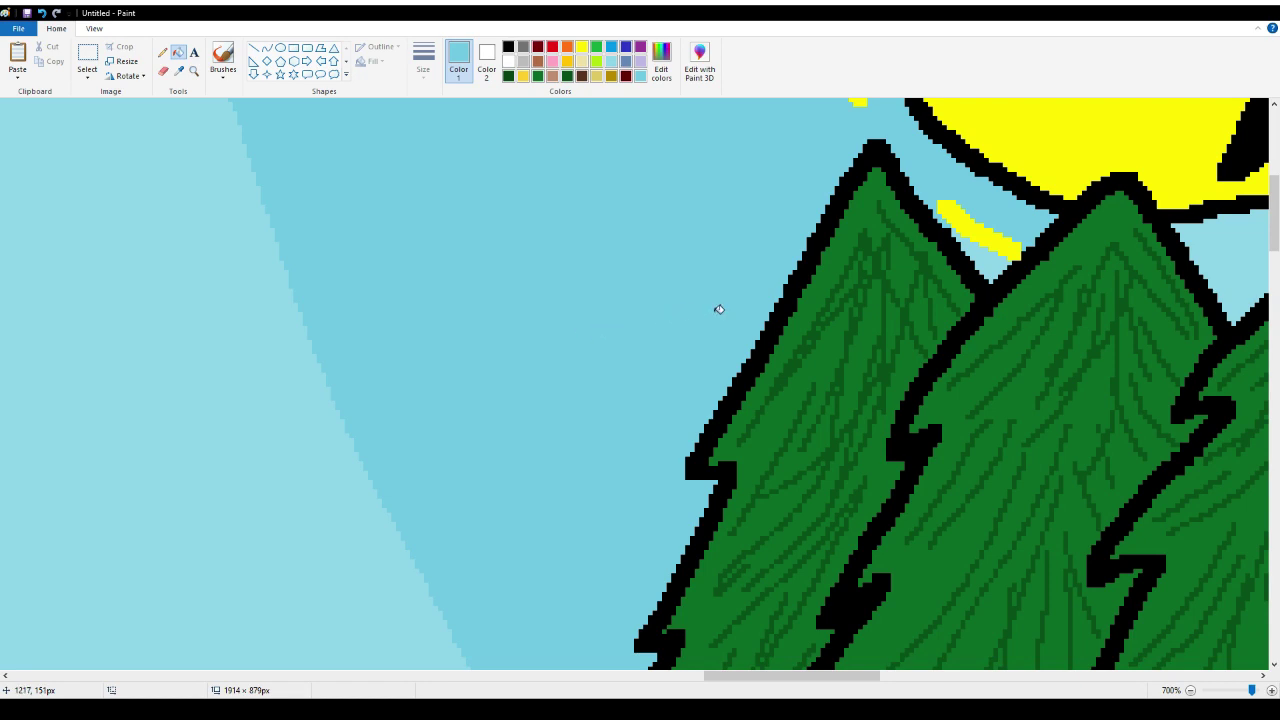
scroll(717, 309, "up", 3)
scroll(717, 309, "down", 3)
left_click(1212, 253)
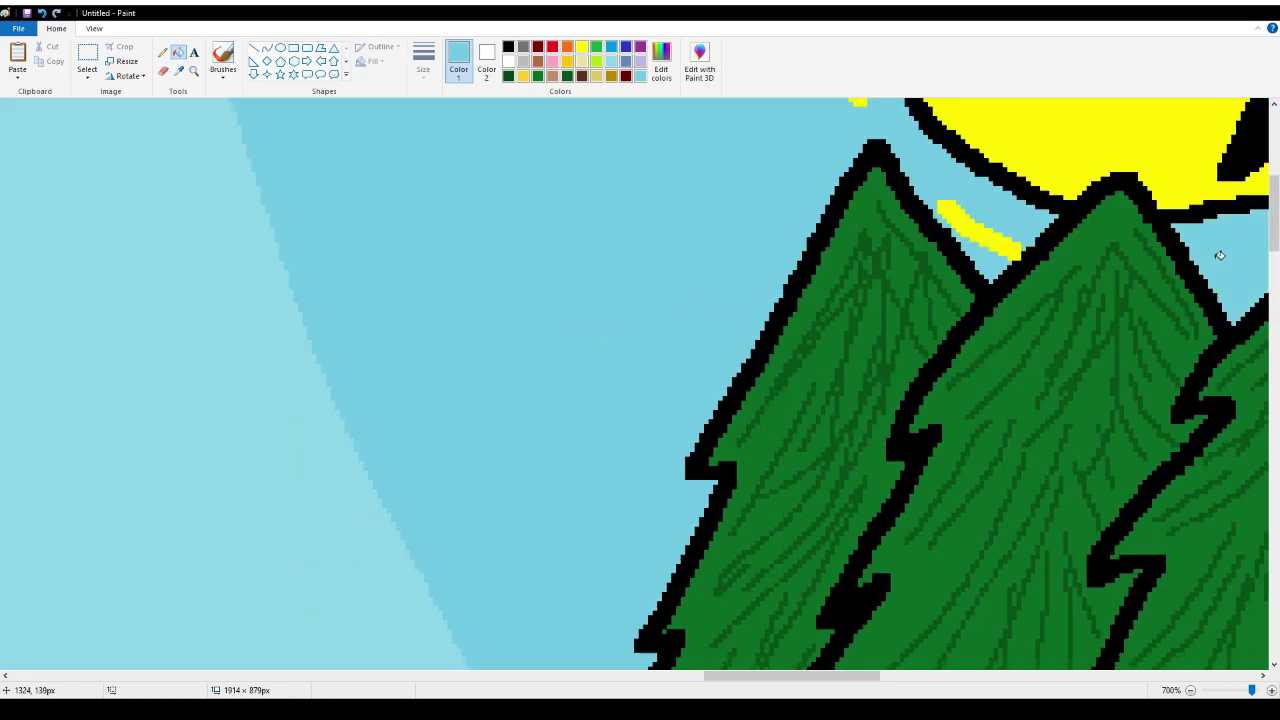
Check the two-tone sky against the whole picture
left_click_drag(732, 676, 686, 660)
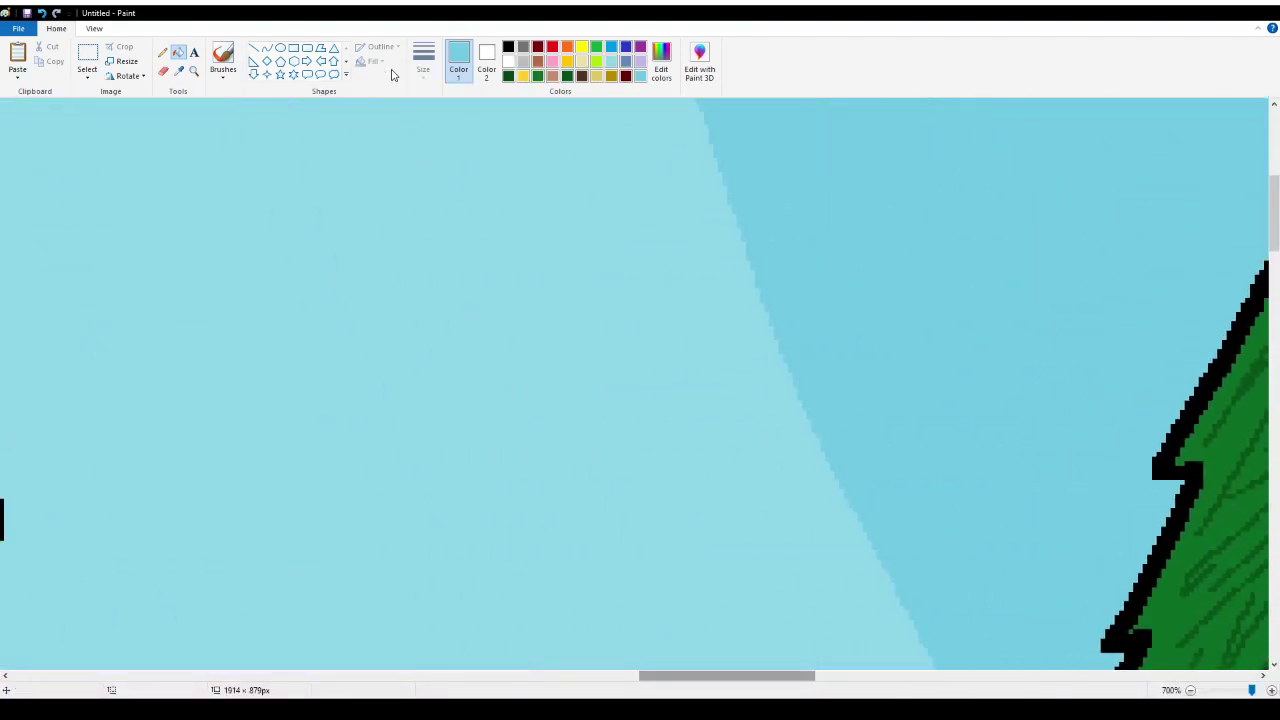
left_click(194, 70)
right_click(172, 180)
right_click(172, 180)
right_click(172, 180)
right_click(172, 180)
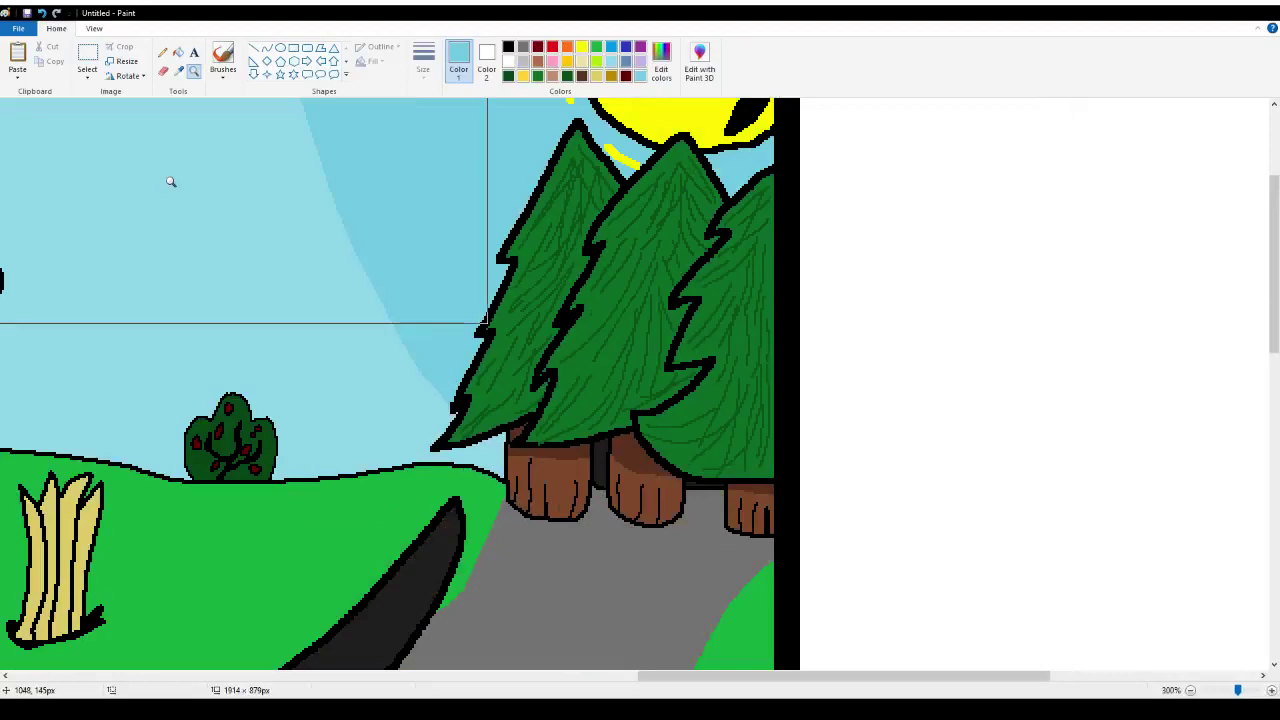
right_click(172, 181)
left_click_drag(697, 678, 394, 383)
left_click_drag(672, 683, 143, 680)
right_click(248, 264)
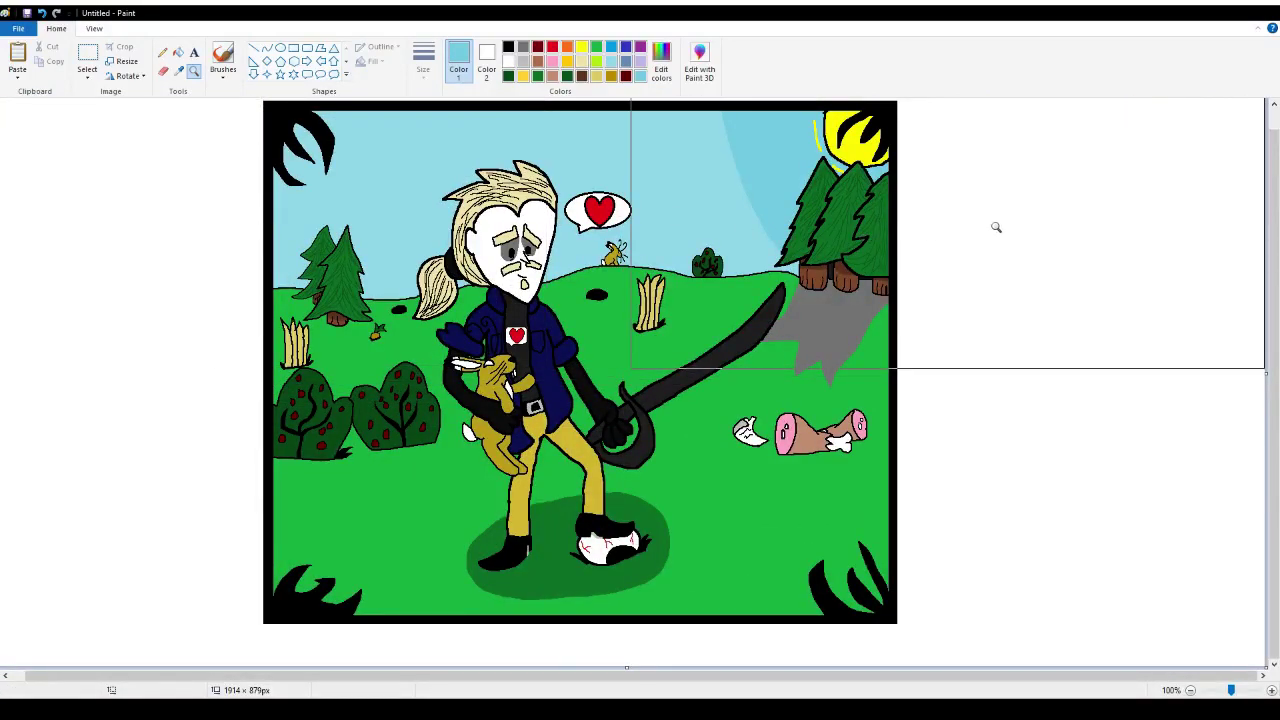
Swap the two sky tones using a temporary green fill, giving the main sky the darker light blue and the sun's area the paler one
left_click(163, 54)
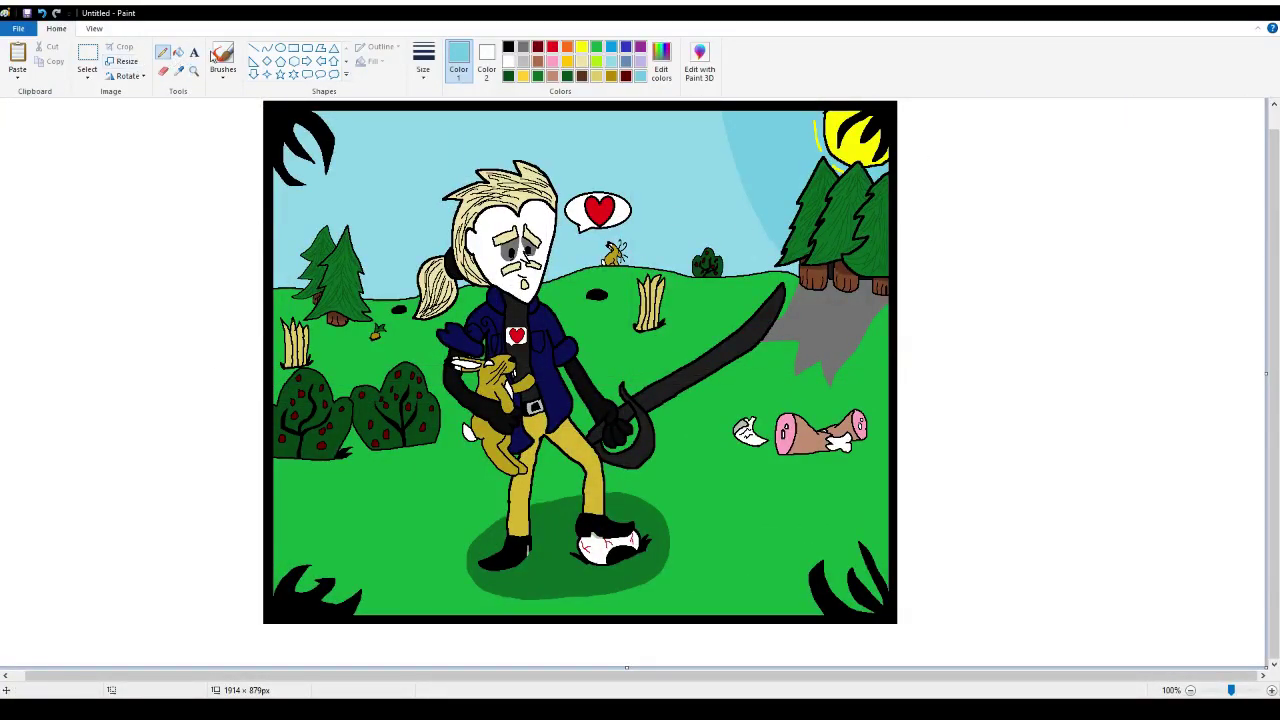
left_click(508, 47)
left_click(538, 76)
left_click(178, 52)
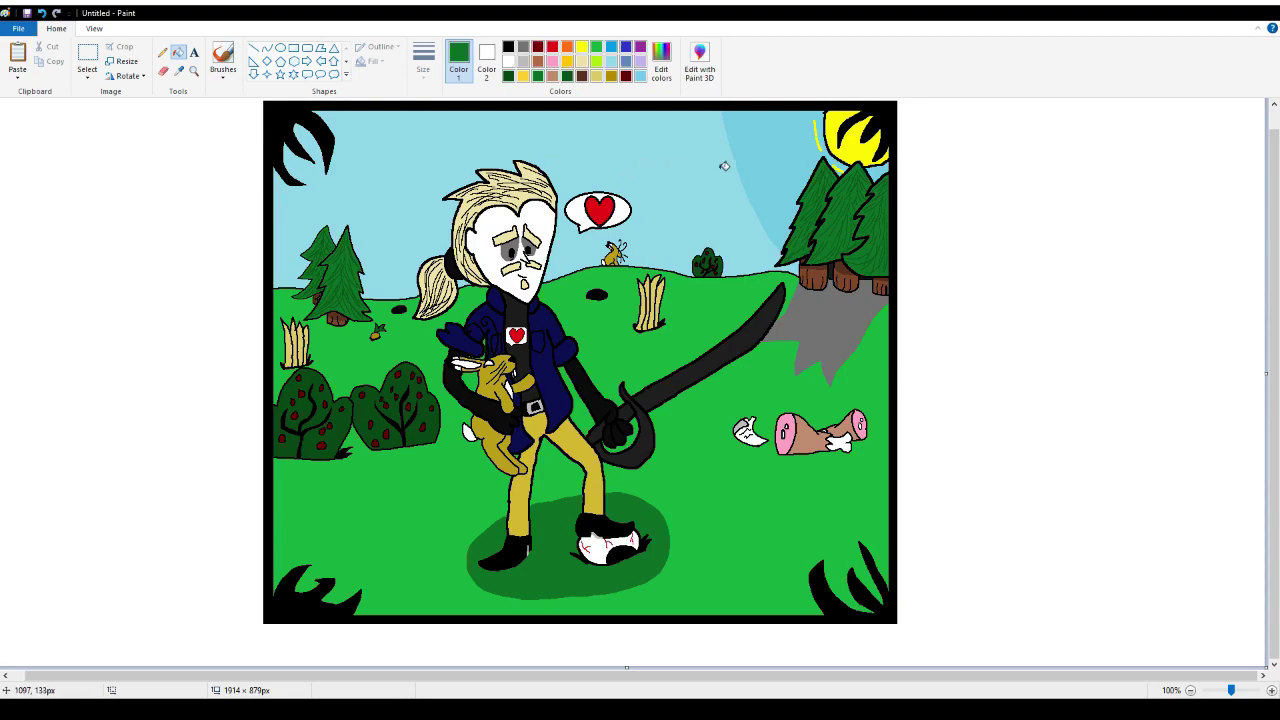
left_click(725, 166)
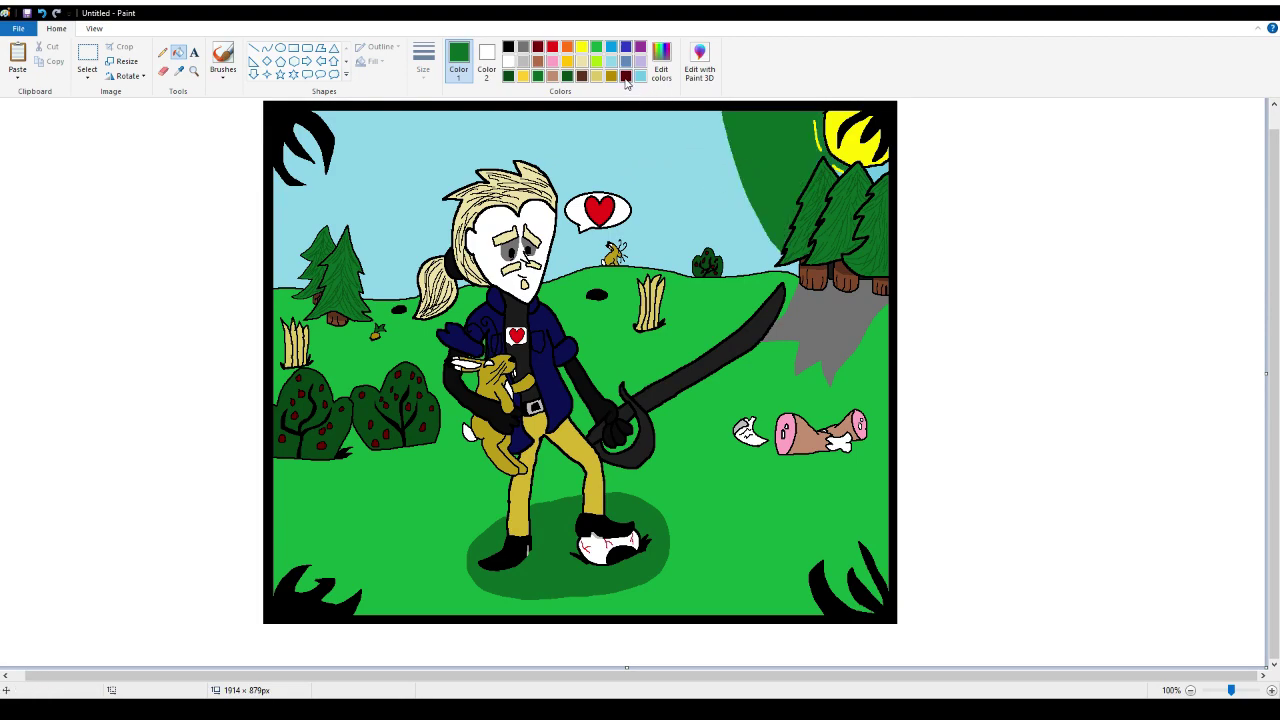
left_click(638, 77)
left_click(680, 157)
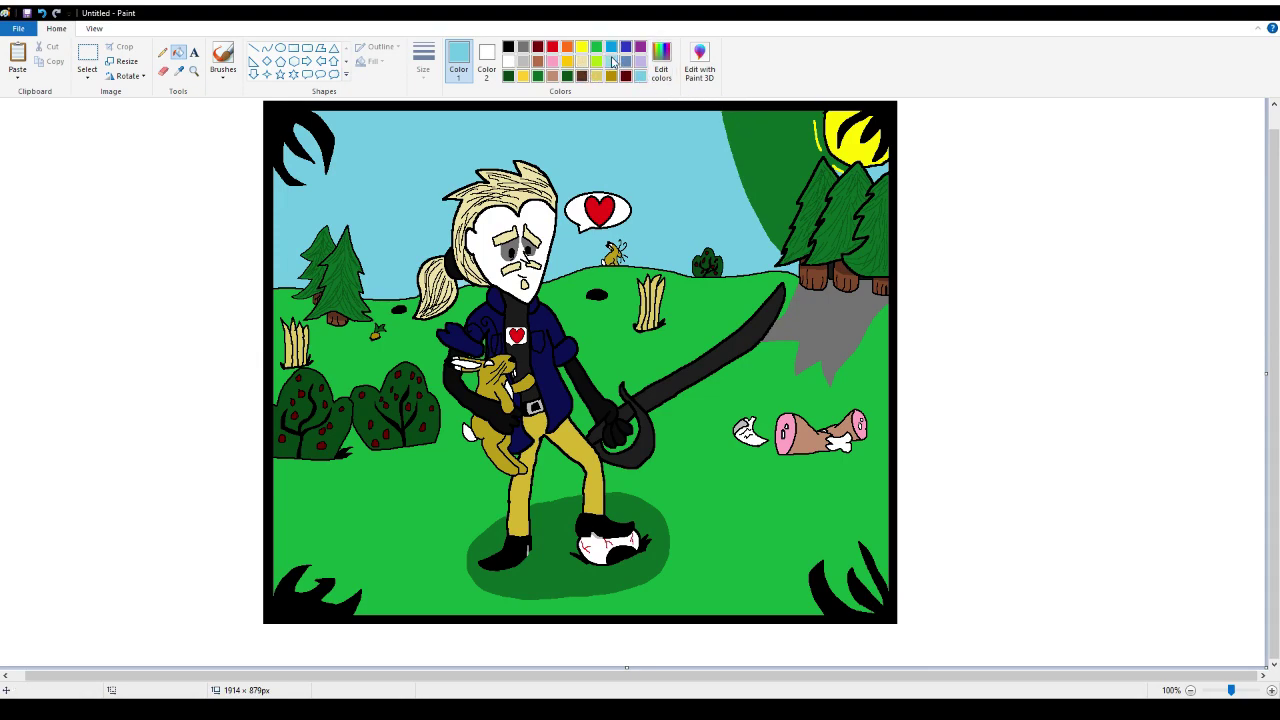
left_click(776, 165)
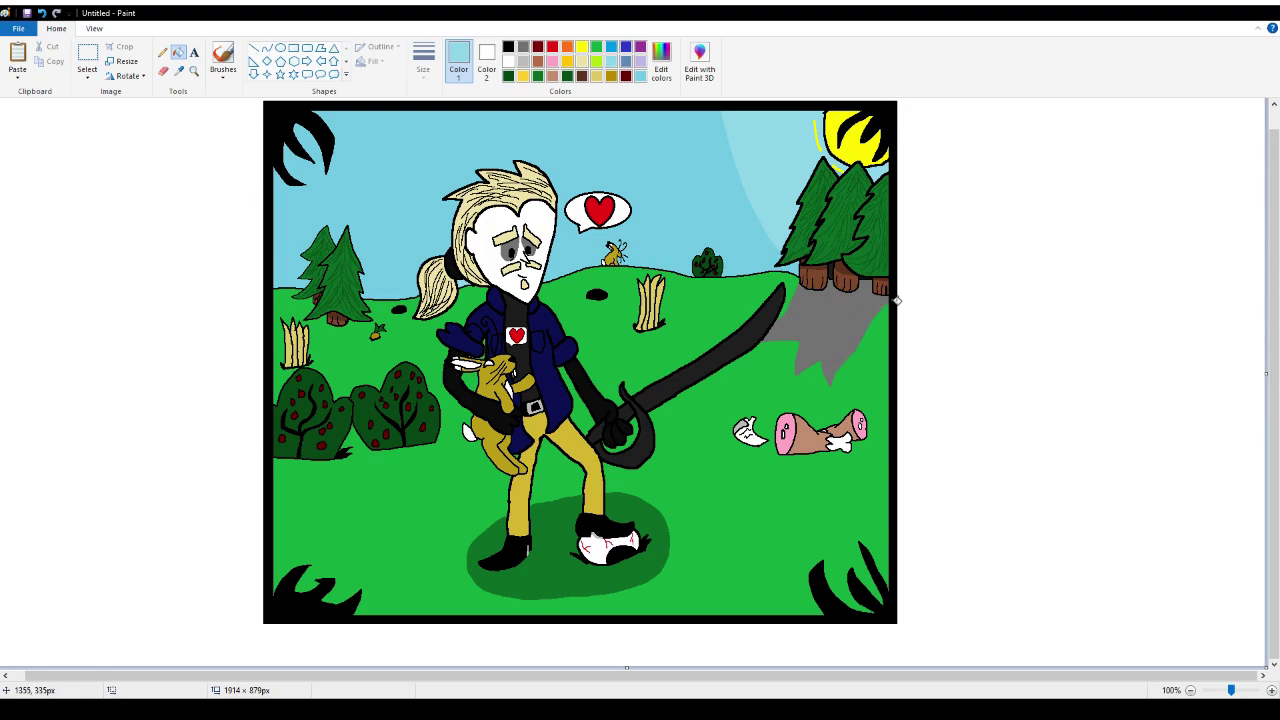
Outline three dark grey pointed bumps with the pencil along the right edge of the pines' ground shadow
left_click(162, 53)
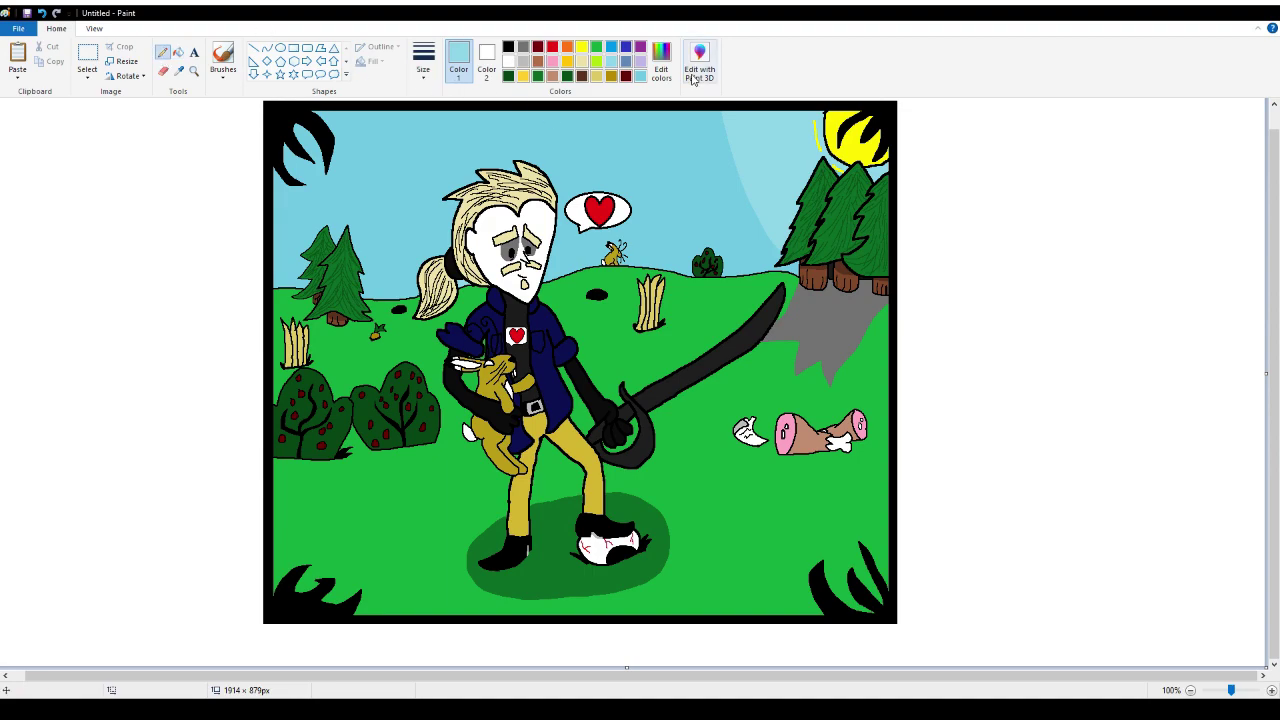
left_click(194, 72)
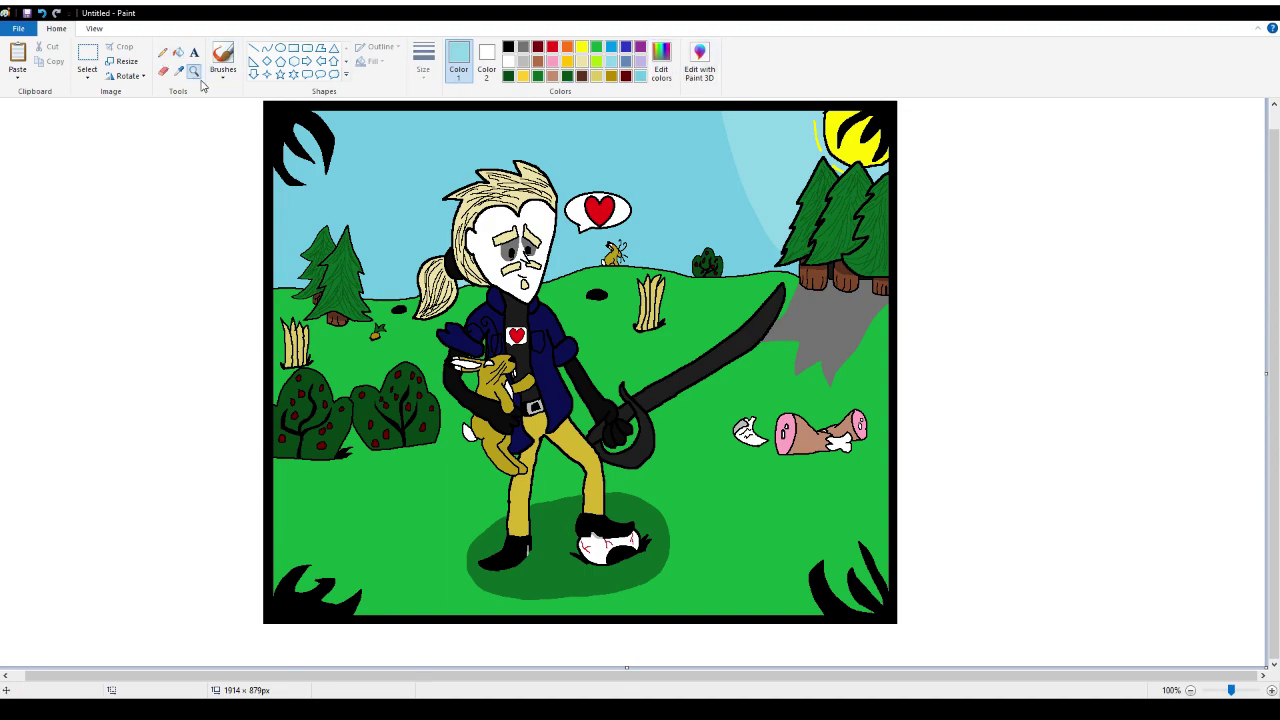
left_click(738, 281)
left_click(780, 414)
left_click(551, 306)
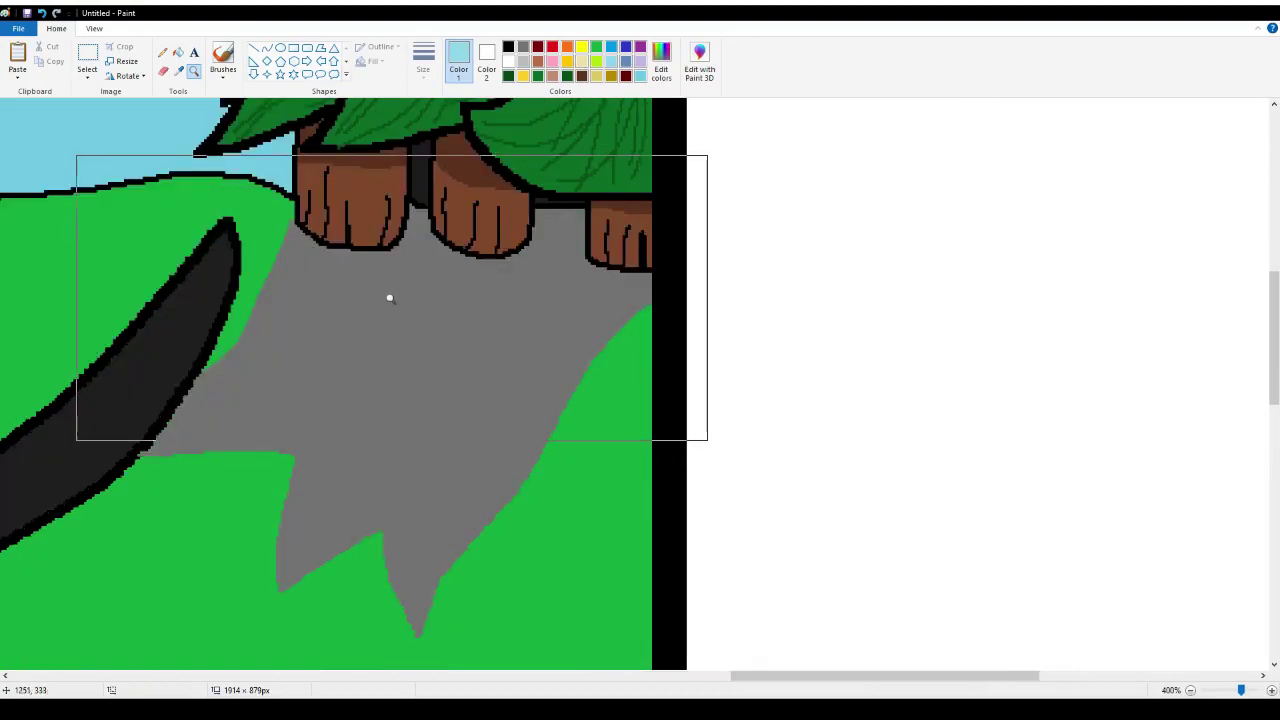
left_click(162, 53)
left_click(163, 54)
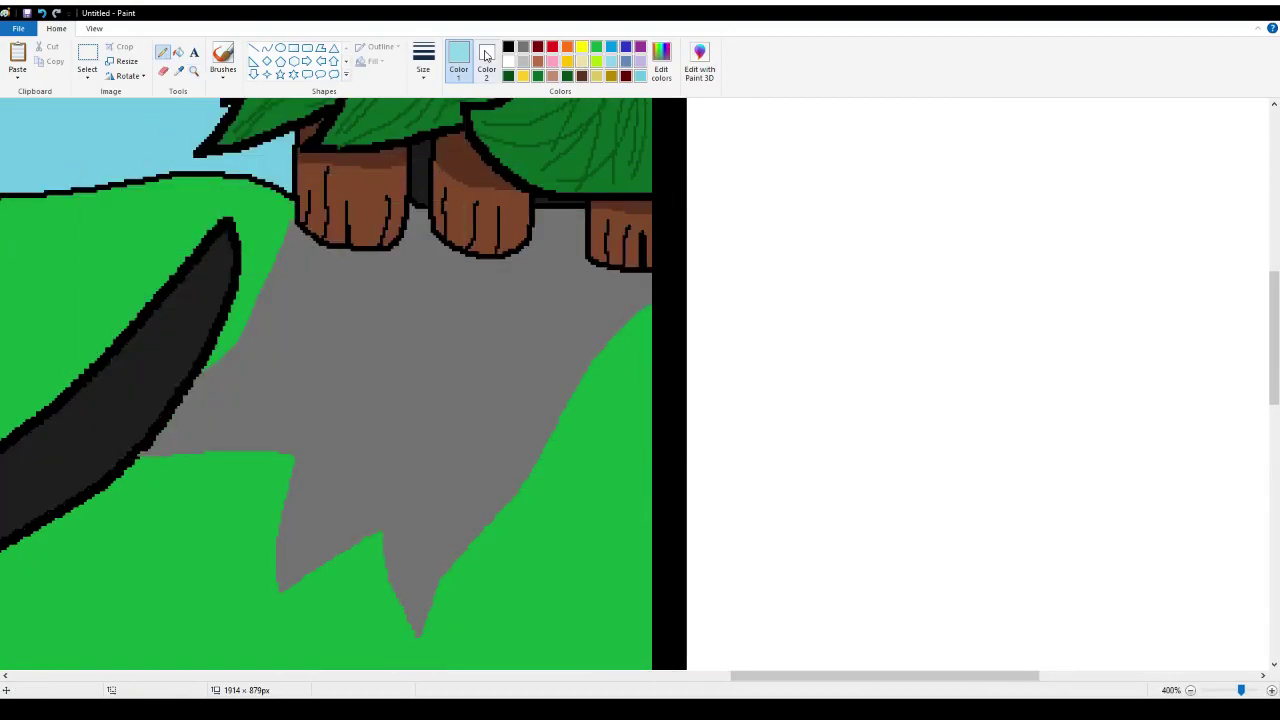
left_click(523, 60)
scroll(511, 374, "down", 3)
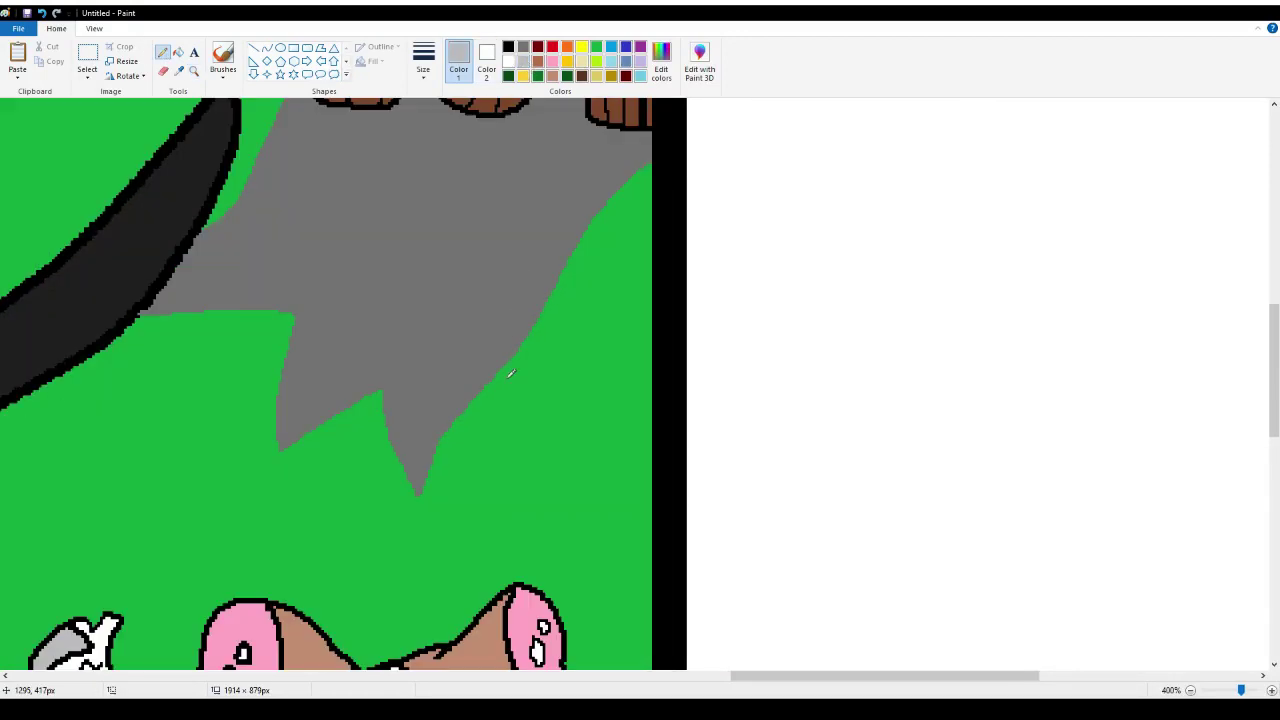
left_click_drag(449, 428, 519, 382)
left_click(42, 12)
left_click(521, 48)
mouse_move(442, 432)
left_mouse_down()
mouse_move(549, 374)
mouse_move(557, 360)
mouse_move(522, 345)
left_mouse_up()
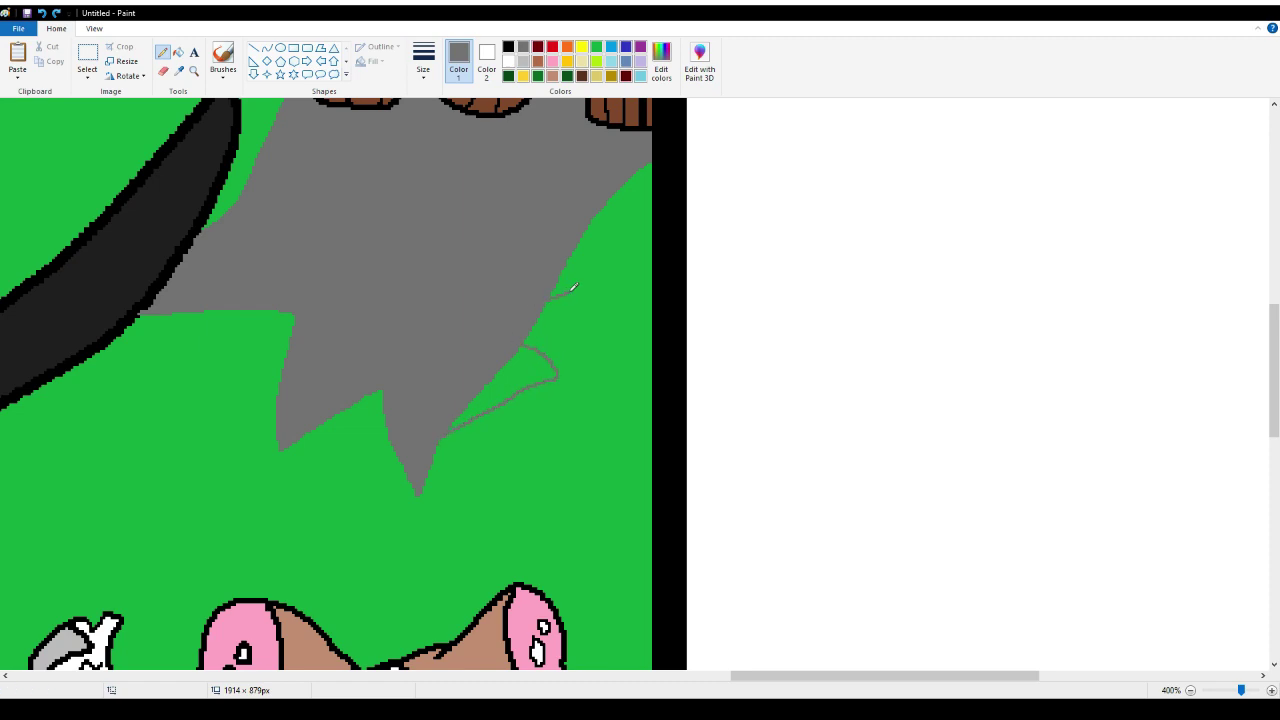
mouse_move(574, 288)
left_mouse_down()
mouse_move(622, 283)
mouse_move(608, 247)
mouse_move(622, 197)
left_mouse_up()
Fill the three outlined bumps on the pines' shadow with the same dark grey
left_click(178, 52)
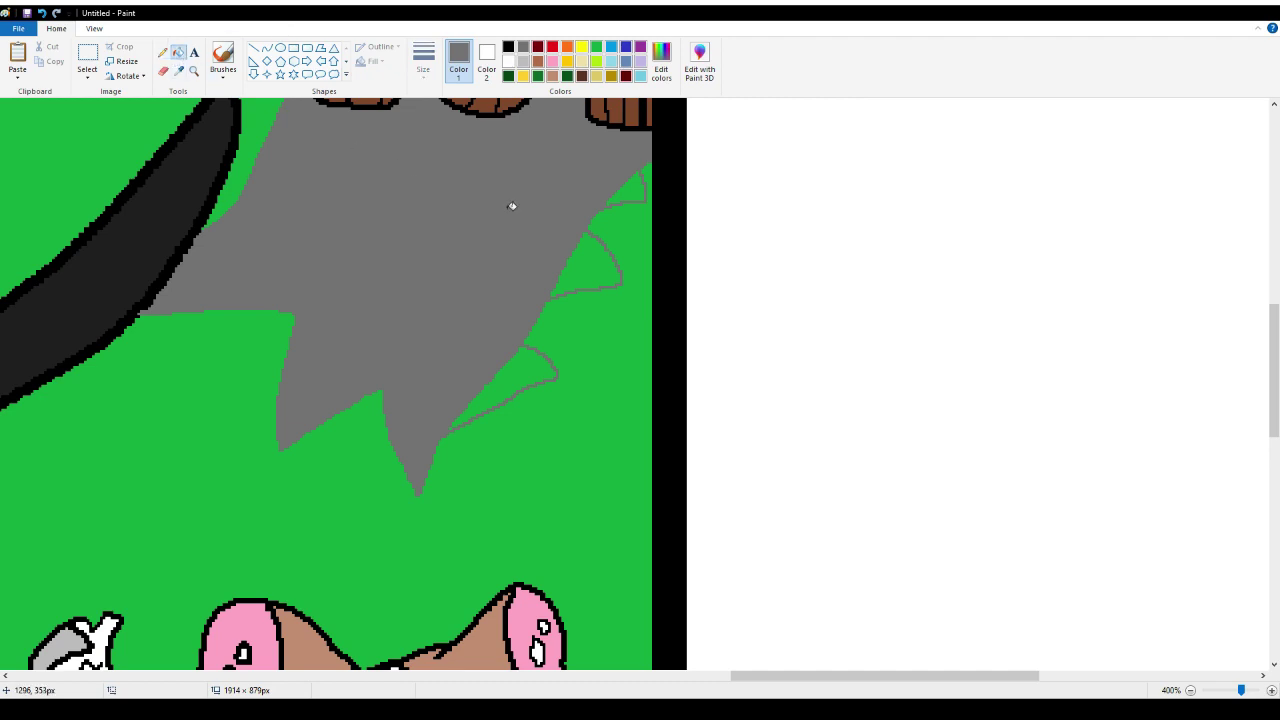
left_click(619, 193)
left_click(594, 274)
left_click(527, 370)
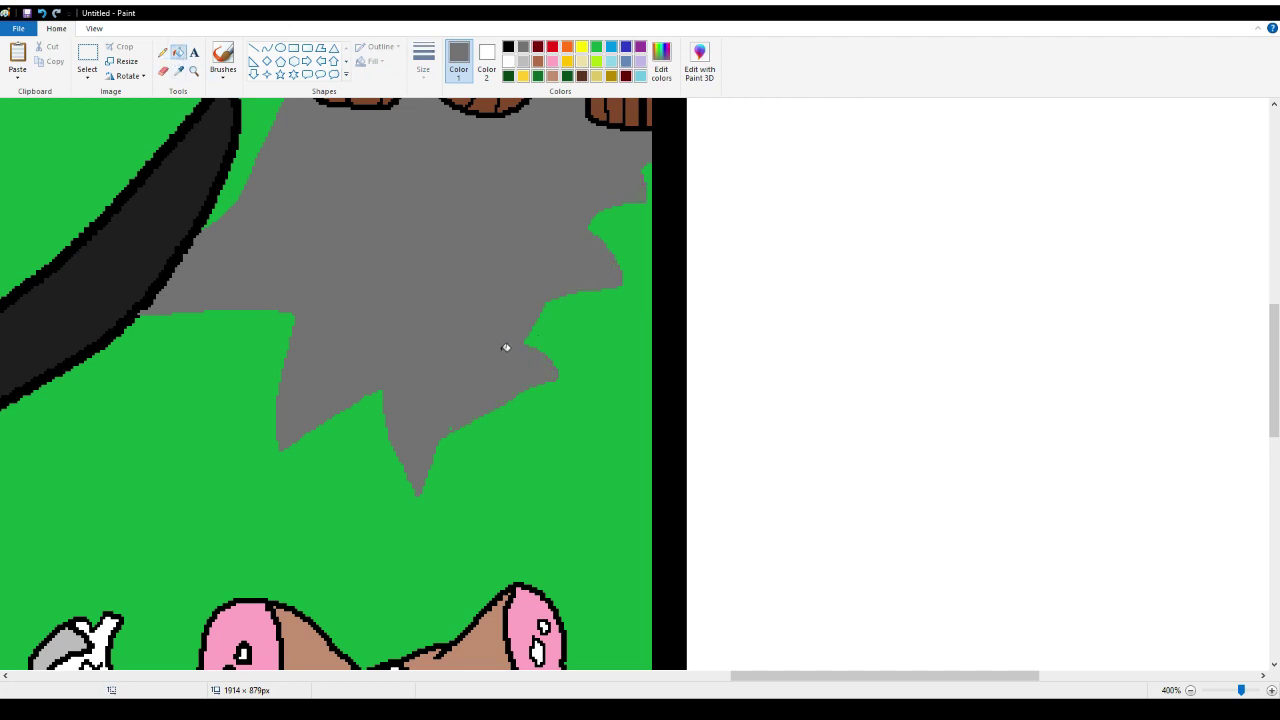
scroll(457, 337, "up", 3)
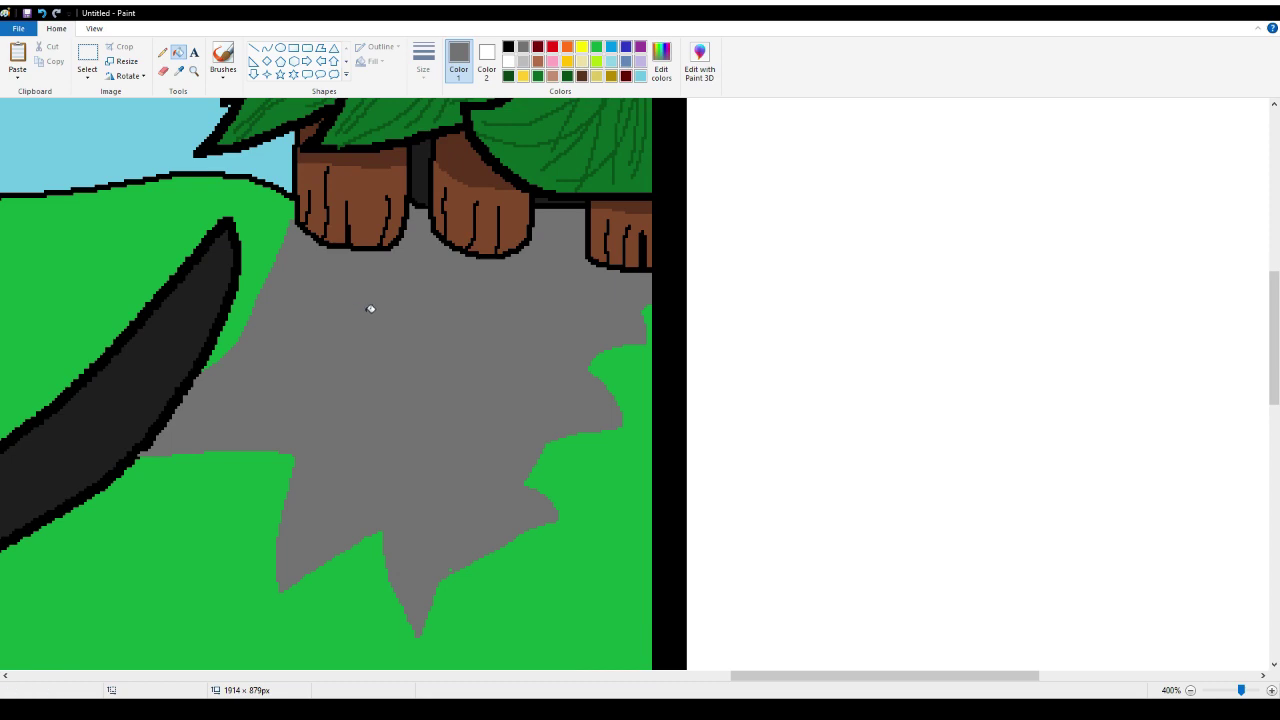
left_click(162, 52)
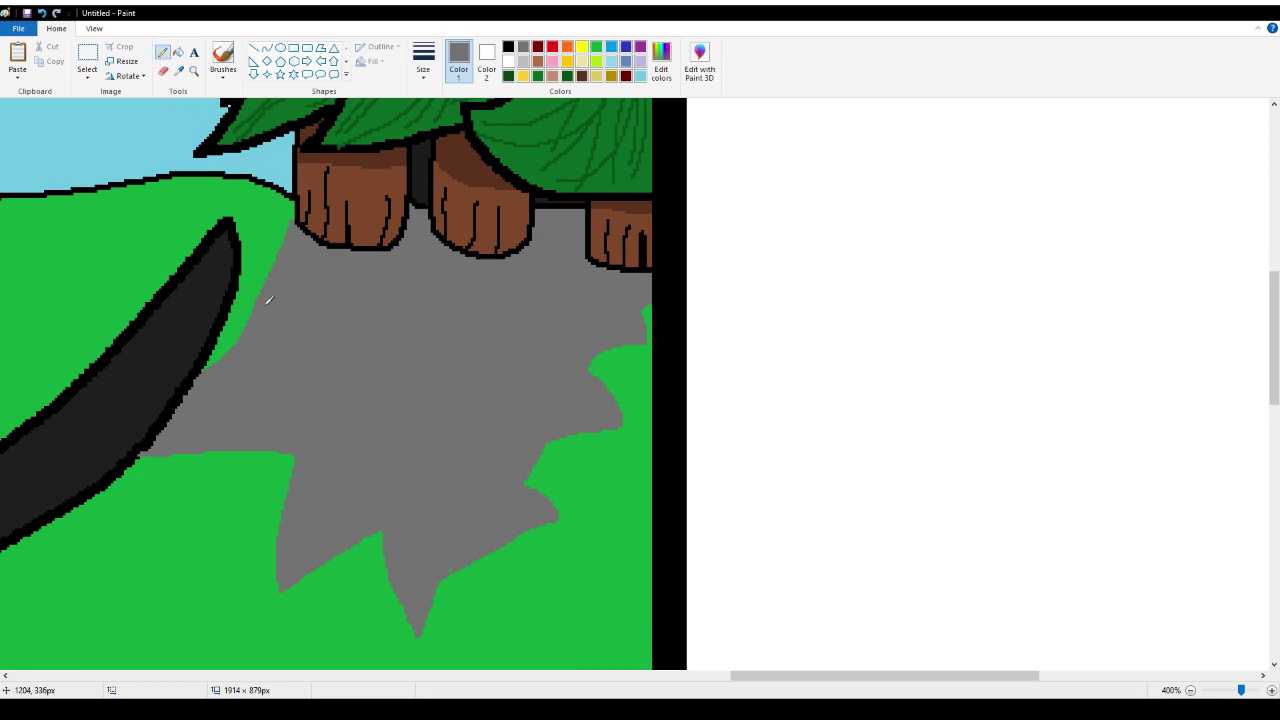
Outline two pointed bumps with the pencil along the left edge of the pines' ground shadow and fill them with the same dark grey
left_click_drag(265, 268, 256, 212)
left_click_drag(240, 291, 254, 308)
left_click(178, 52)
left_click(267, 246)
left_click(250, 316)
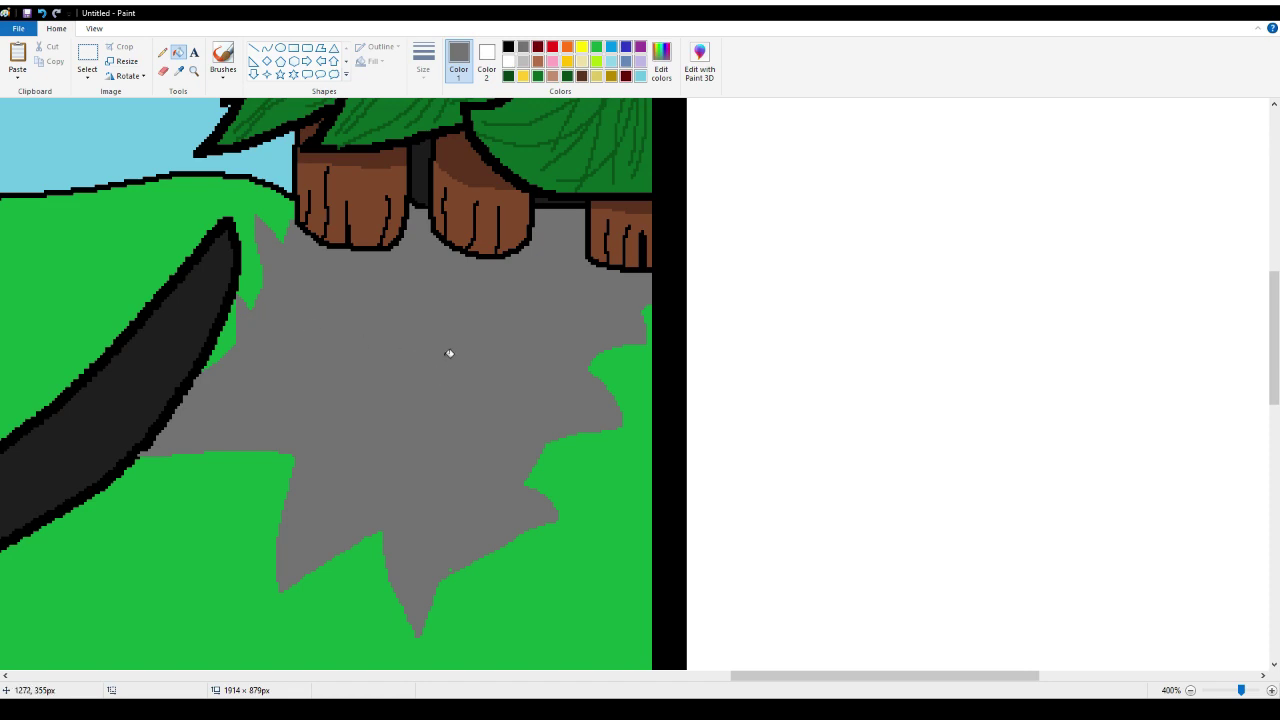
Check the pines' jagged ground shadow against the whole picture
scroll(449, 353, "down", 3)
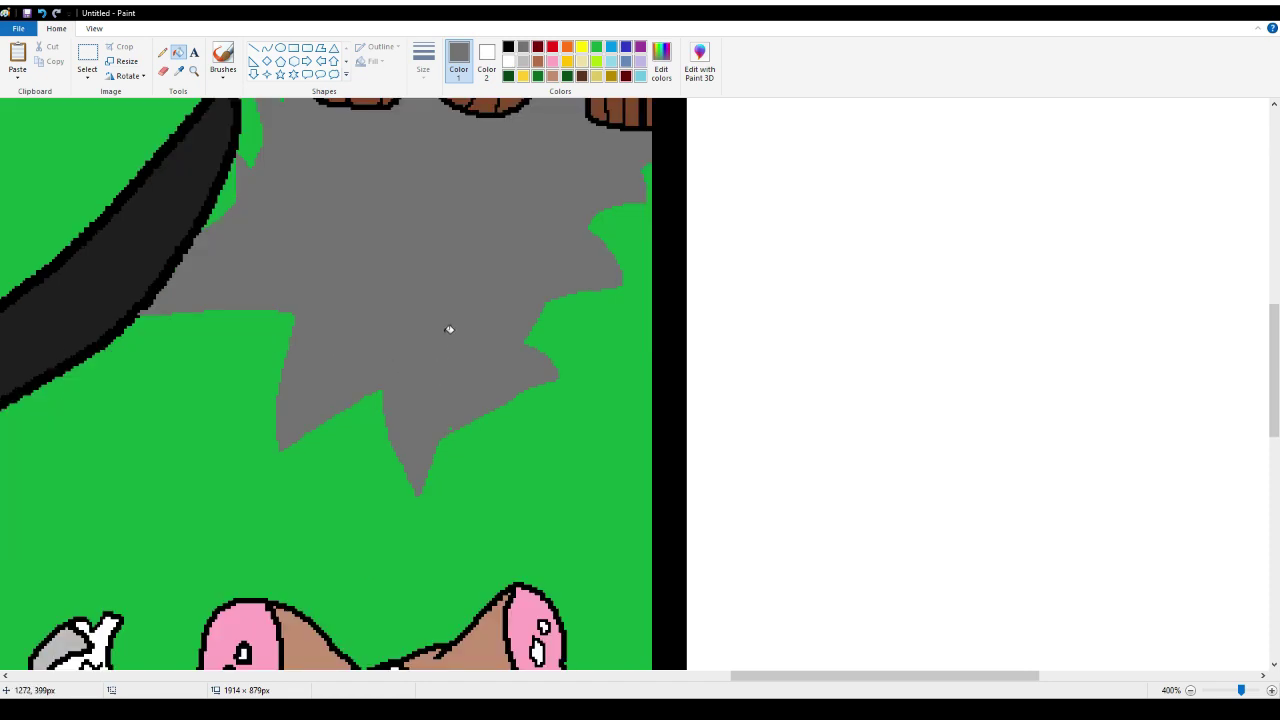
scroll(449, 330, "up", 3)
scroll(449, 330, "down", 3)
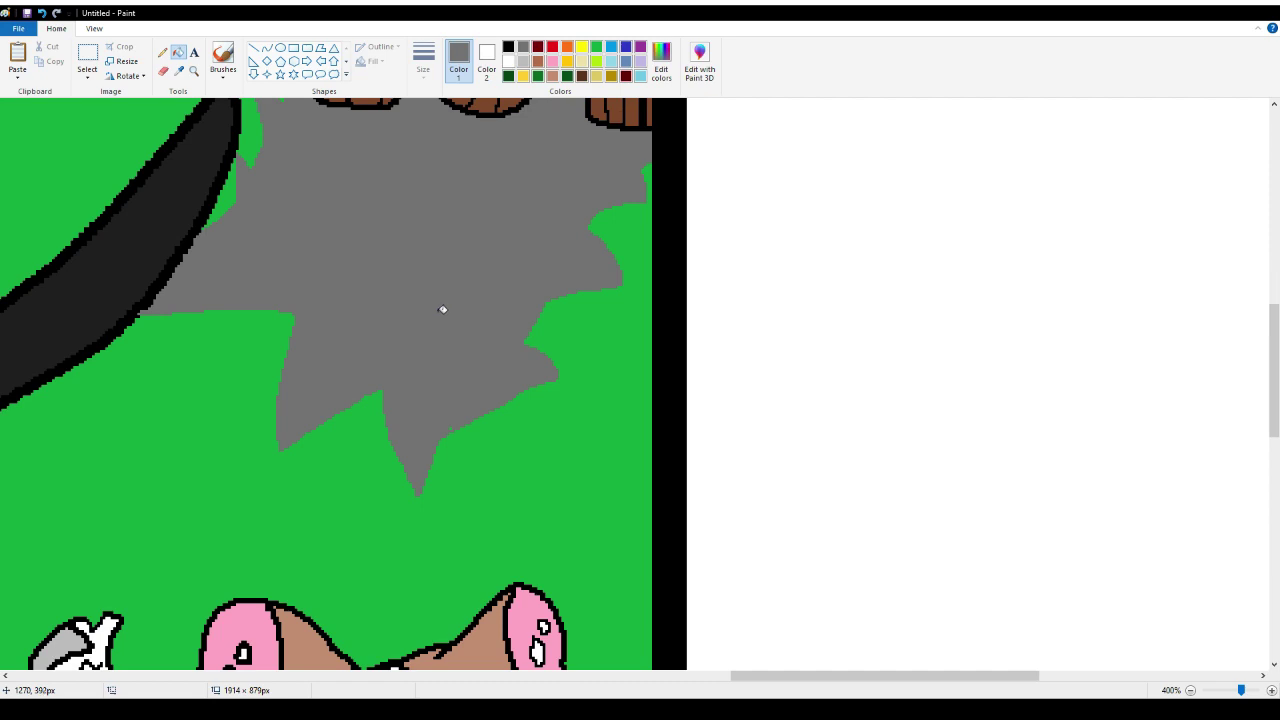
left_click(194, 70)
left_click(321, 217)
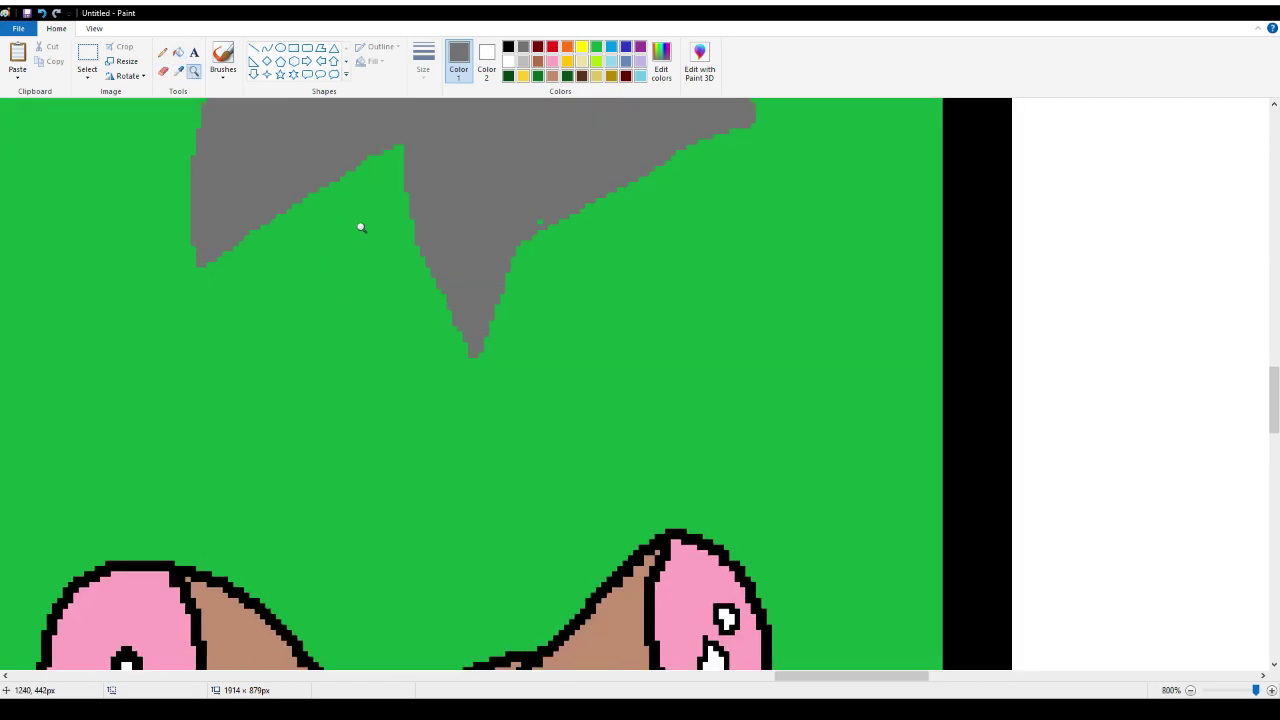
left_click(178, 53)
left_click(194, 71)
right_click(197, 189)
right_click(197, 189)
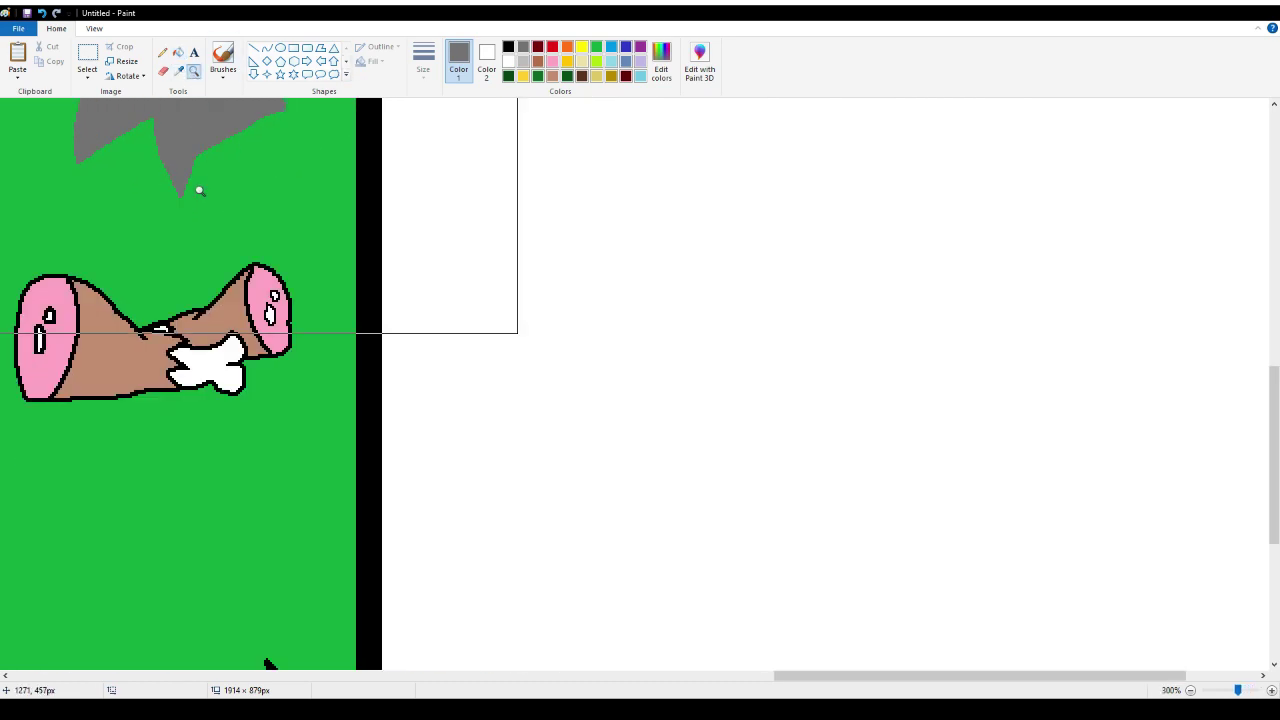
right_click(197, 189)
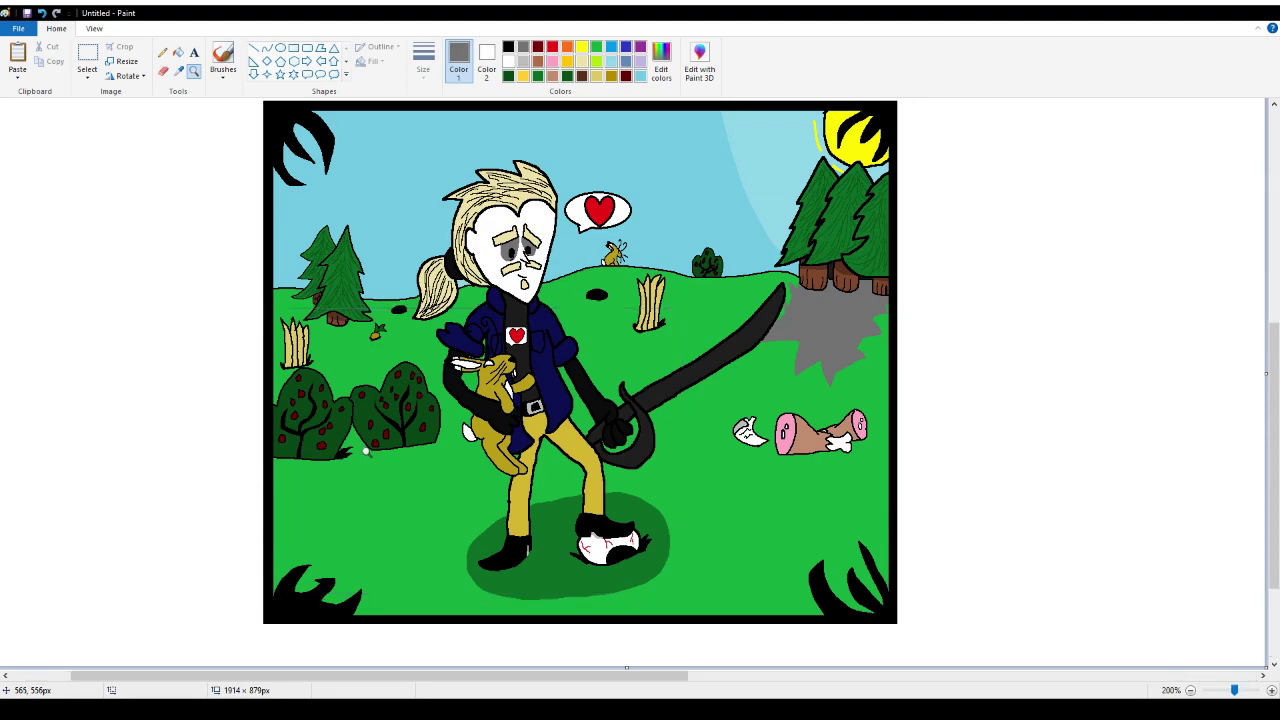
Outline a ground shadow beneath each of the two berry bushes with the pencil in dark green
left_click(372, 403)
left_click(547, 315)
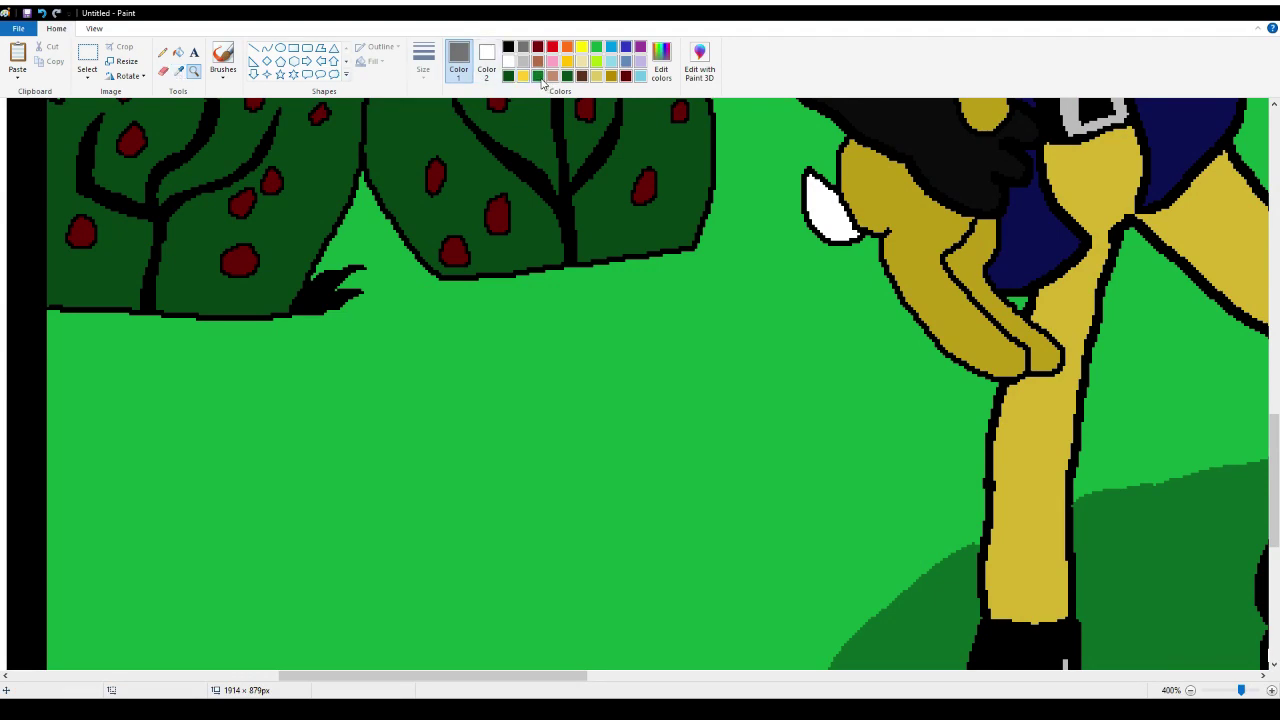
left_click(538, 76)
left_click(163, 54)
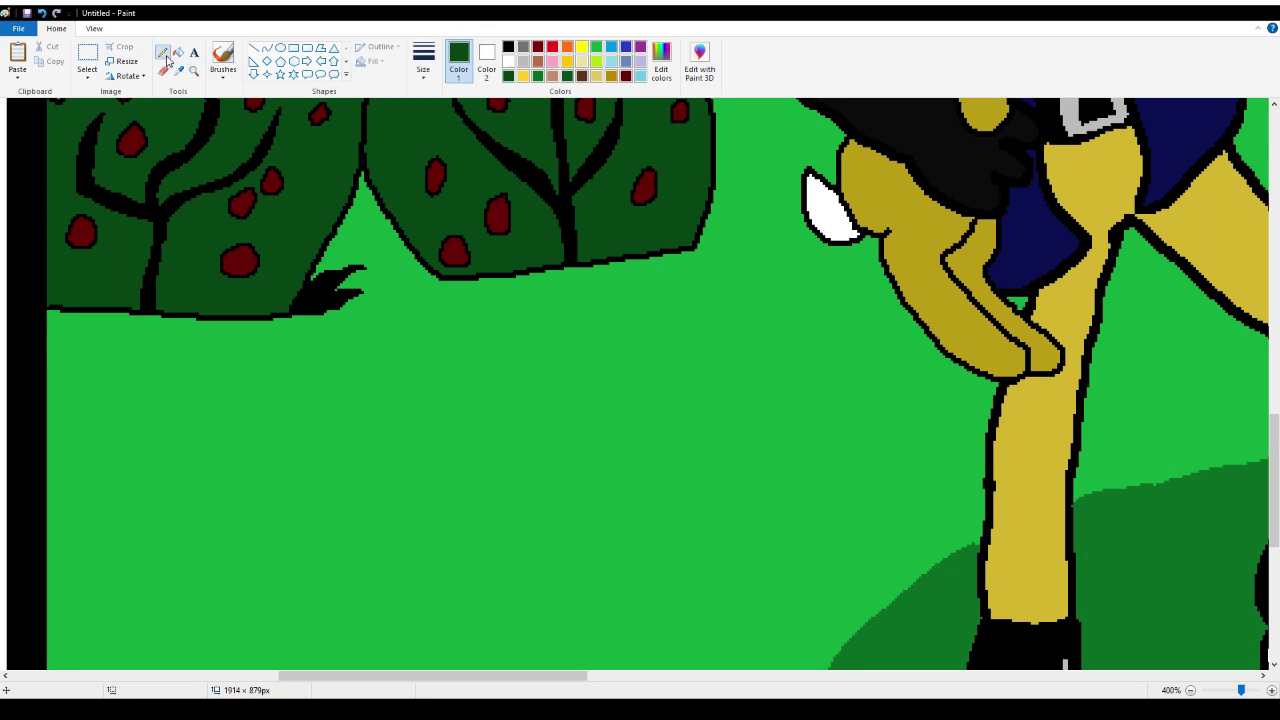
mouse_move(697, 248)
left_mouse_down()
mouse_move(661, 305)
mouse_move(520, 419)
mouse_move(488, 428)
mouse_move(405, 417)
mouse_move(386, 388)
mouse_move(386, 328)
mouse_move(426, 277)
left_mouse_up()
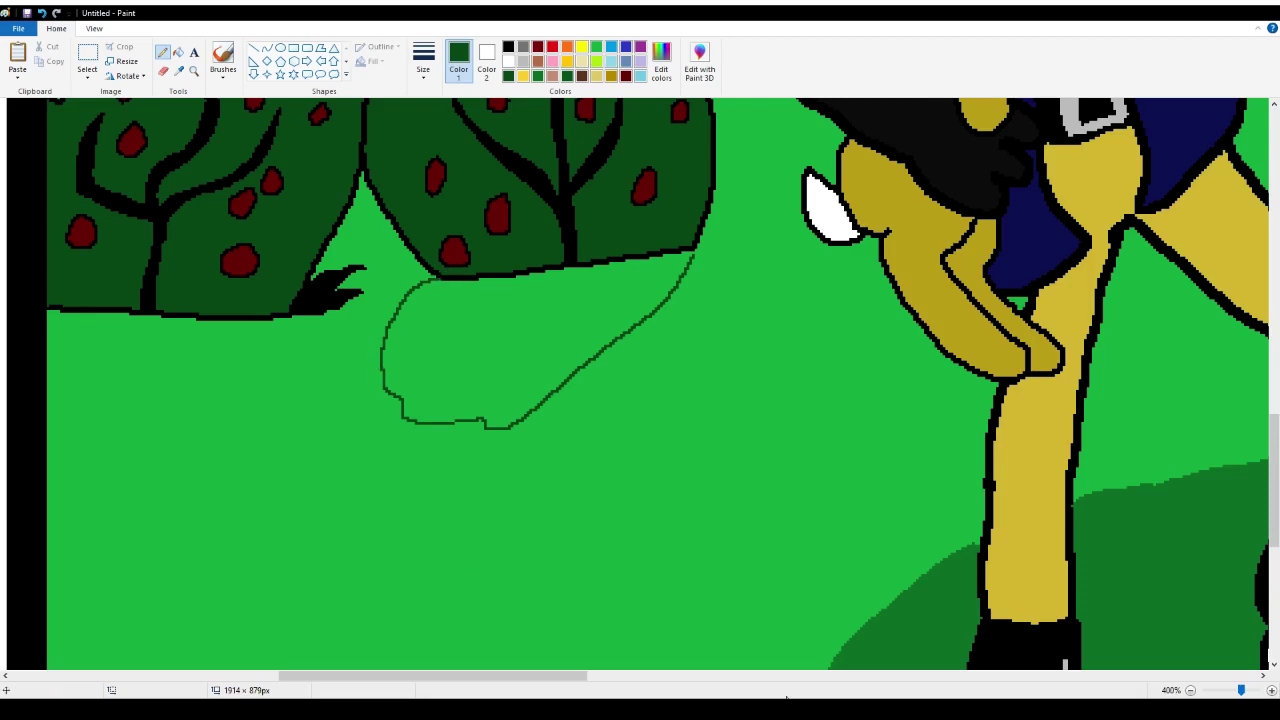
left_click_drag(565, 678, 461, 678)
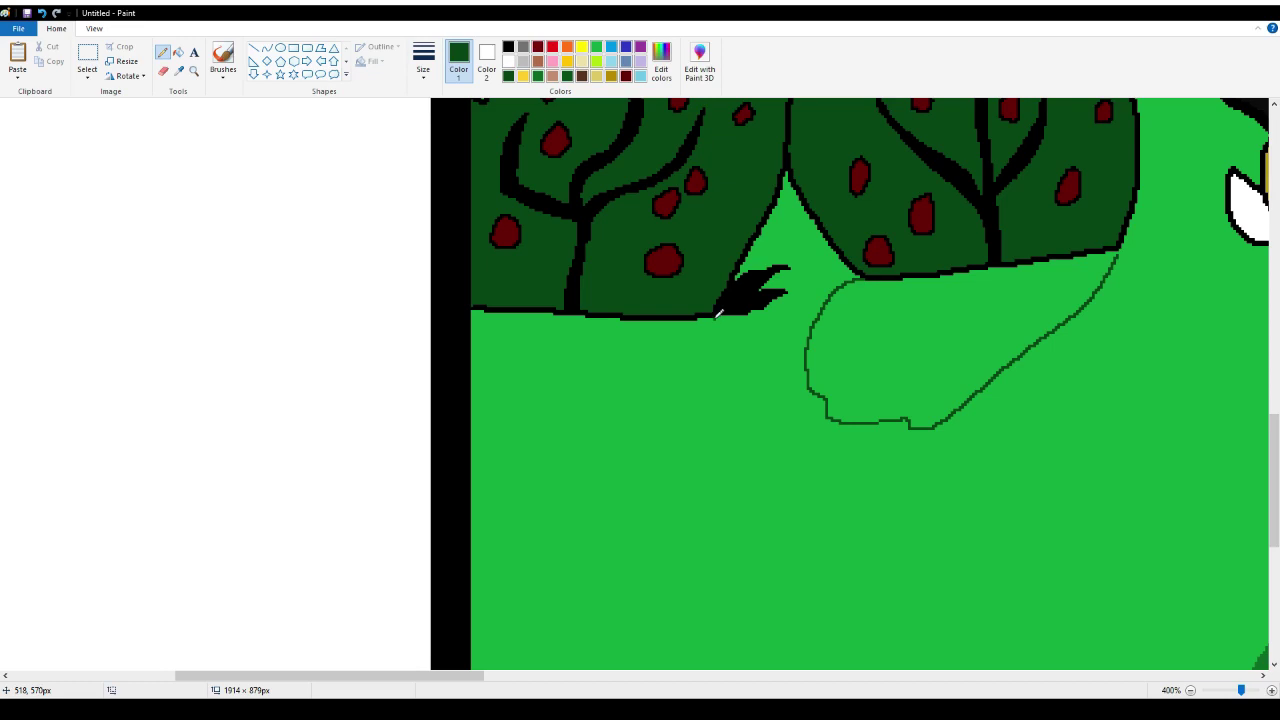
mouse_move(717, 314)
left_mouse_down()
mouse_move(678, 418)
mouse_move(626, 478)
mouse_move(518, 479)
mouse_move(486, 458)
left_mouse_up()
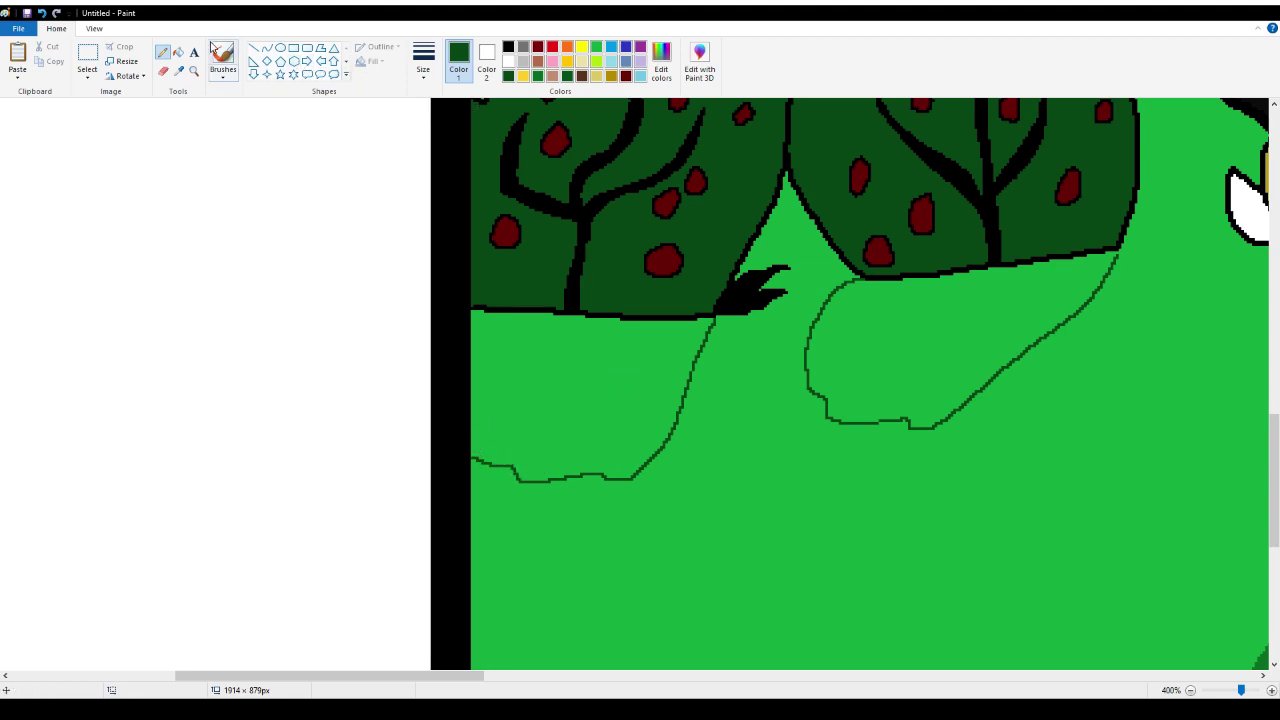
Fill the left bush's ground shadow with the same dark green and try the same fill inside the right bush's shadow outline
left_click(178, 51)
left_click(571, 386)
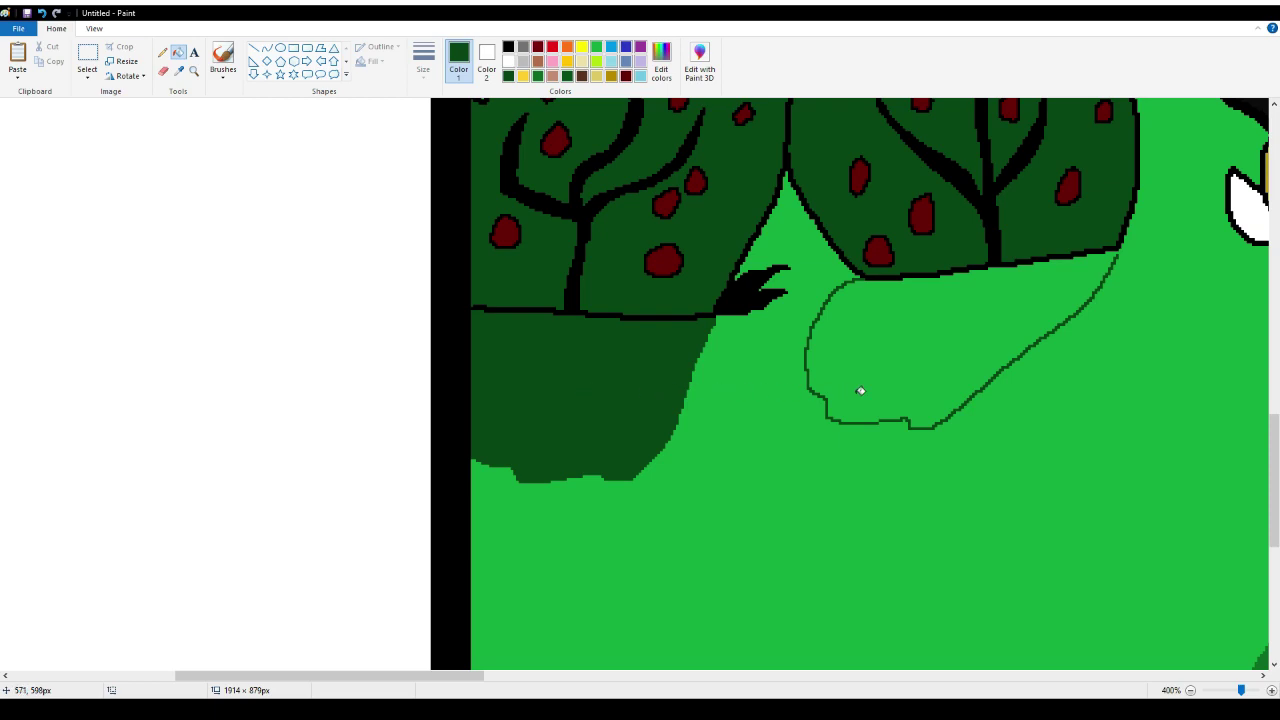
left_click(918, 345)
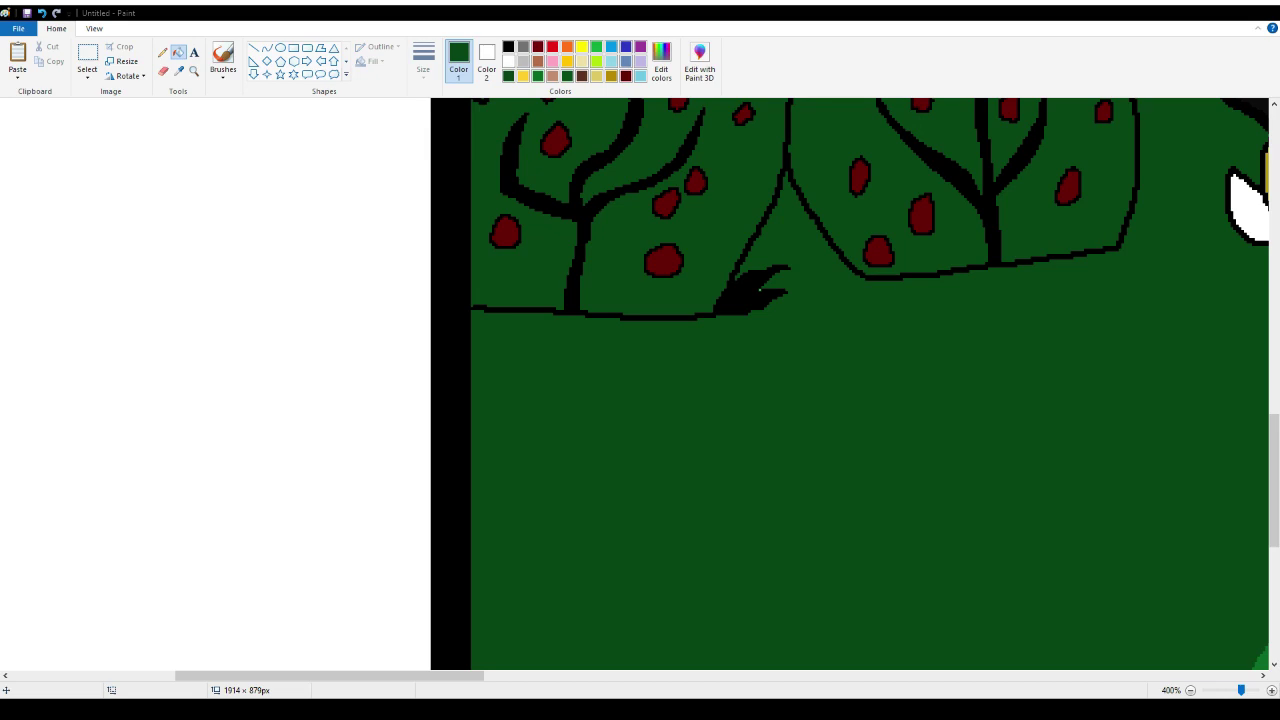
left_click(41, 12)
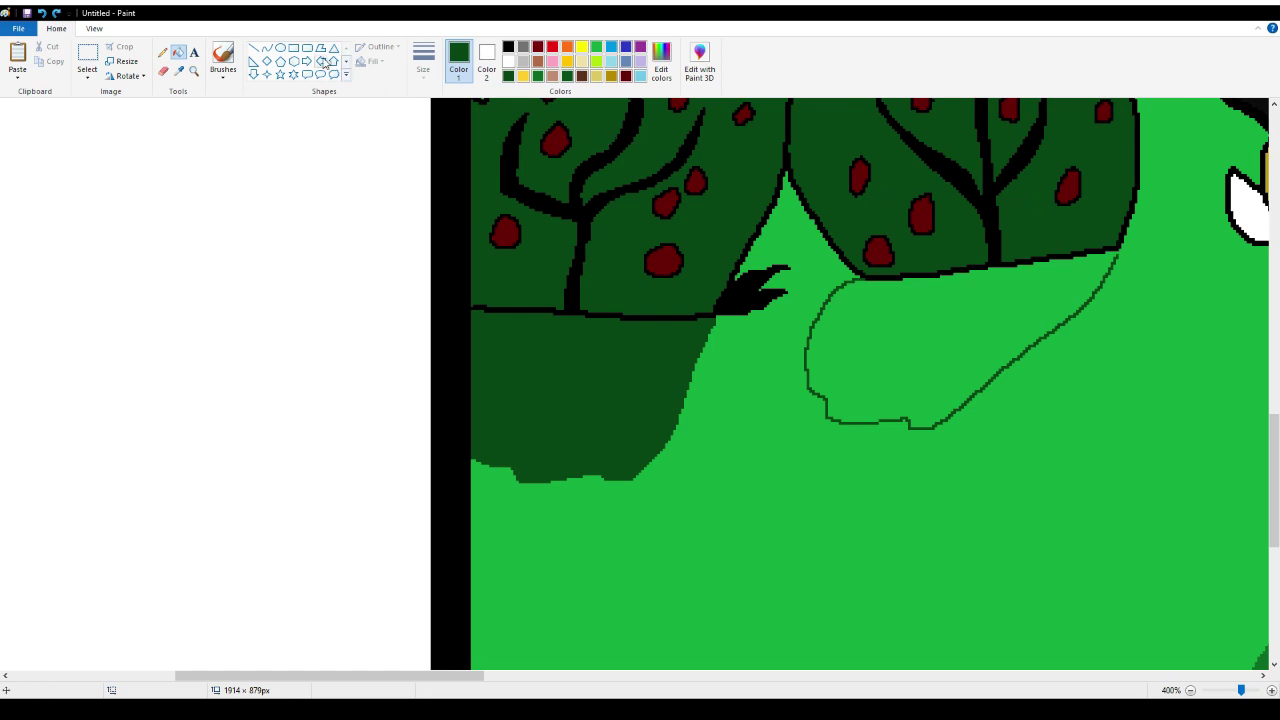
Fill both bushes' ground shadows with the medium green sampled from the character's ground shadow
left_click(162, 52)
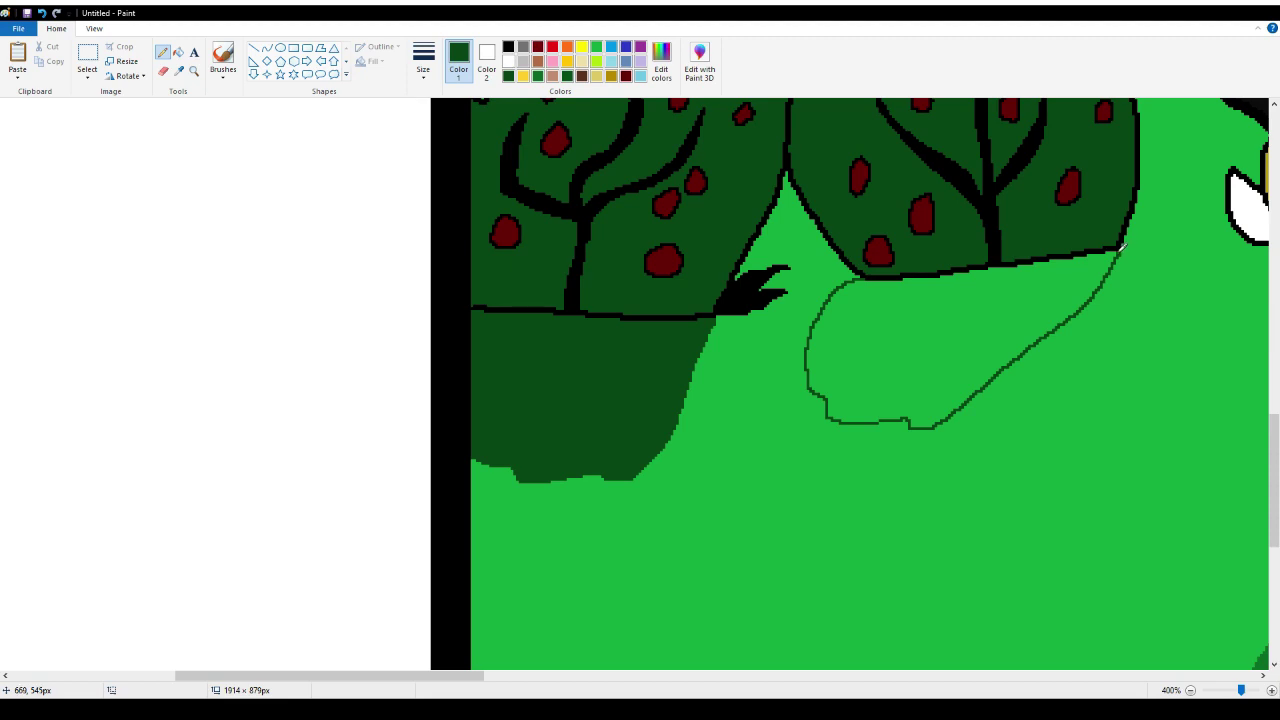
scroll(886, 217, "up", 3)
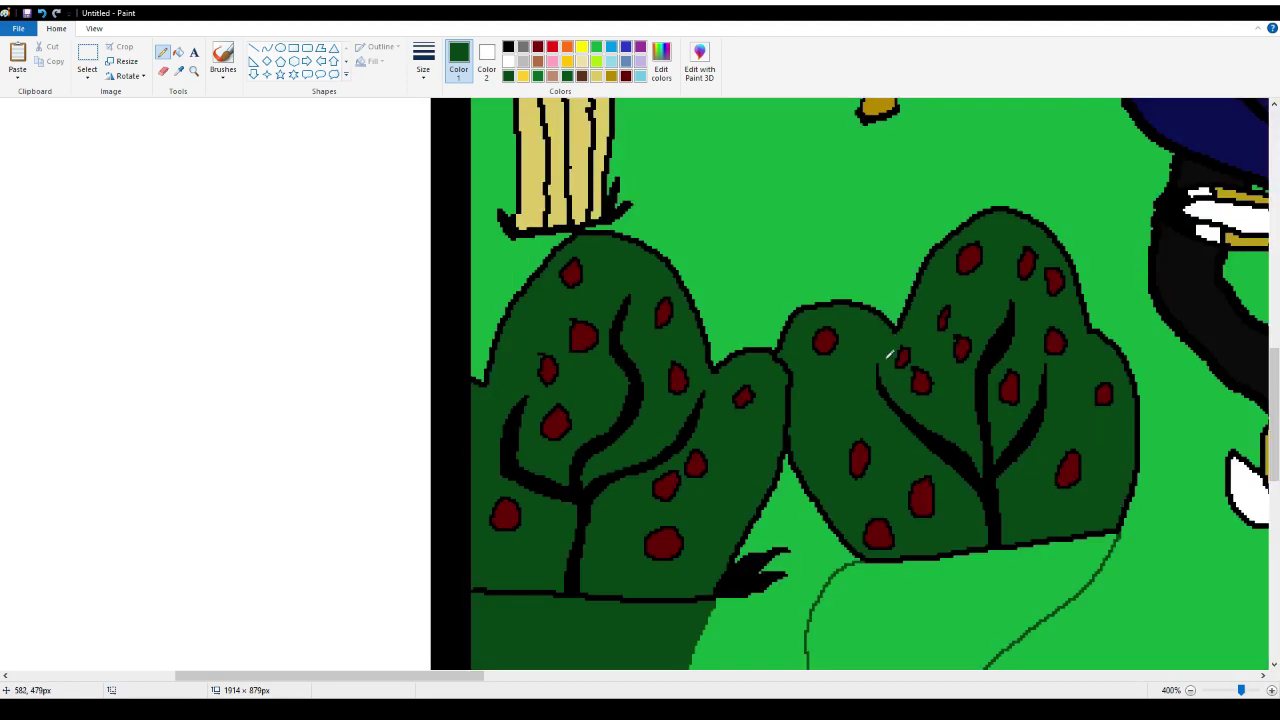
scroll(583, 190, "down", 1)
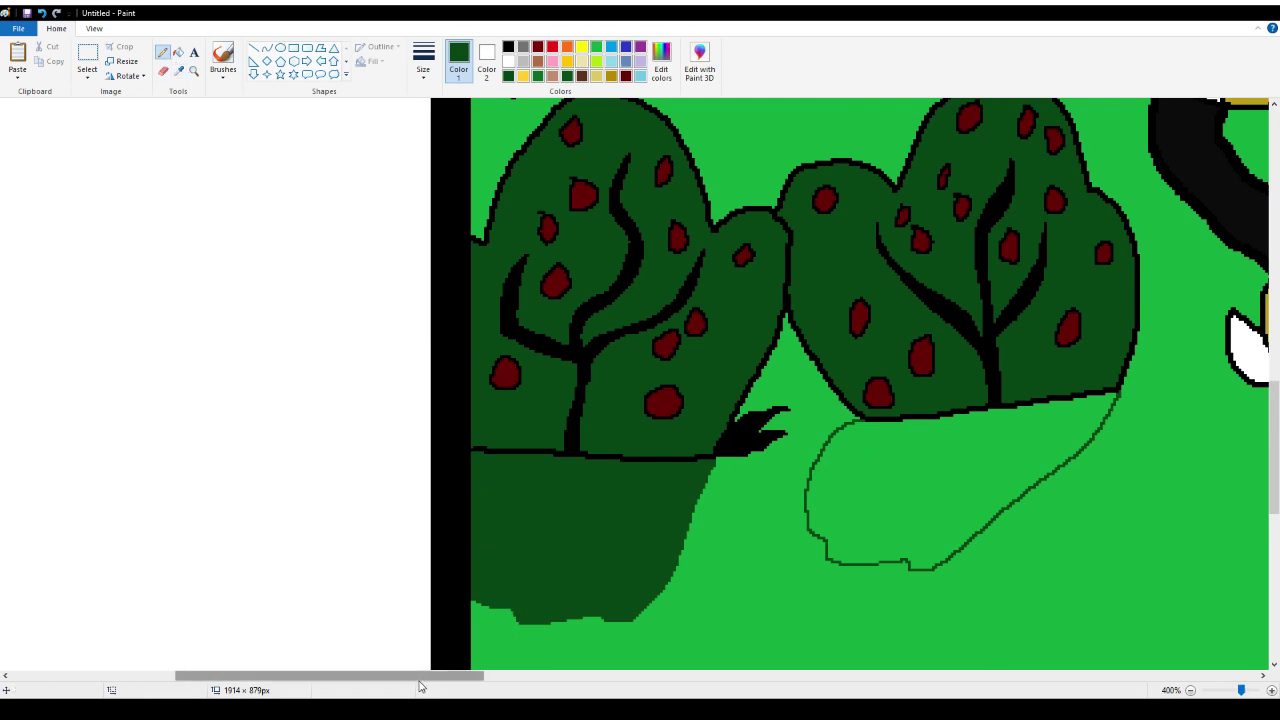
left_click_drag(423, 686, 544, 686)
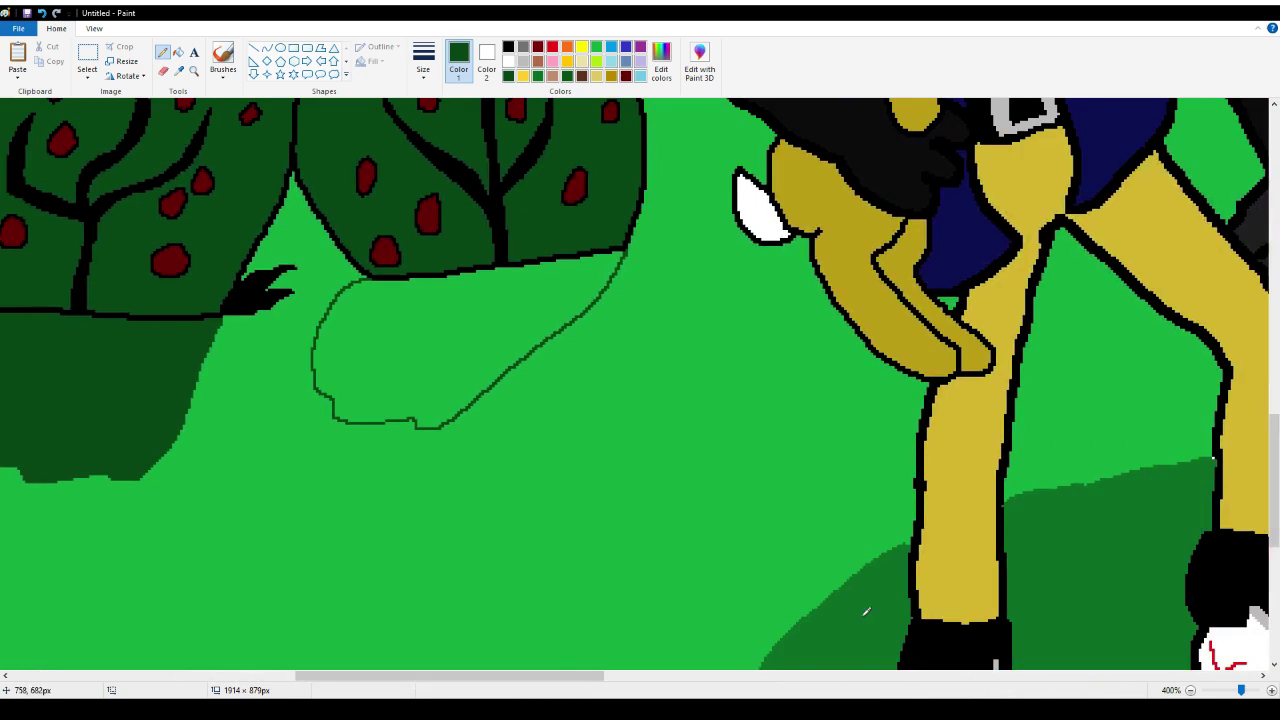
left_click(179, 70)
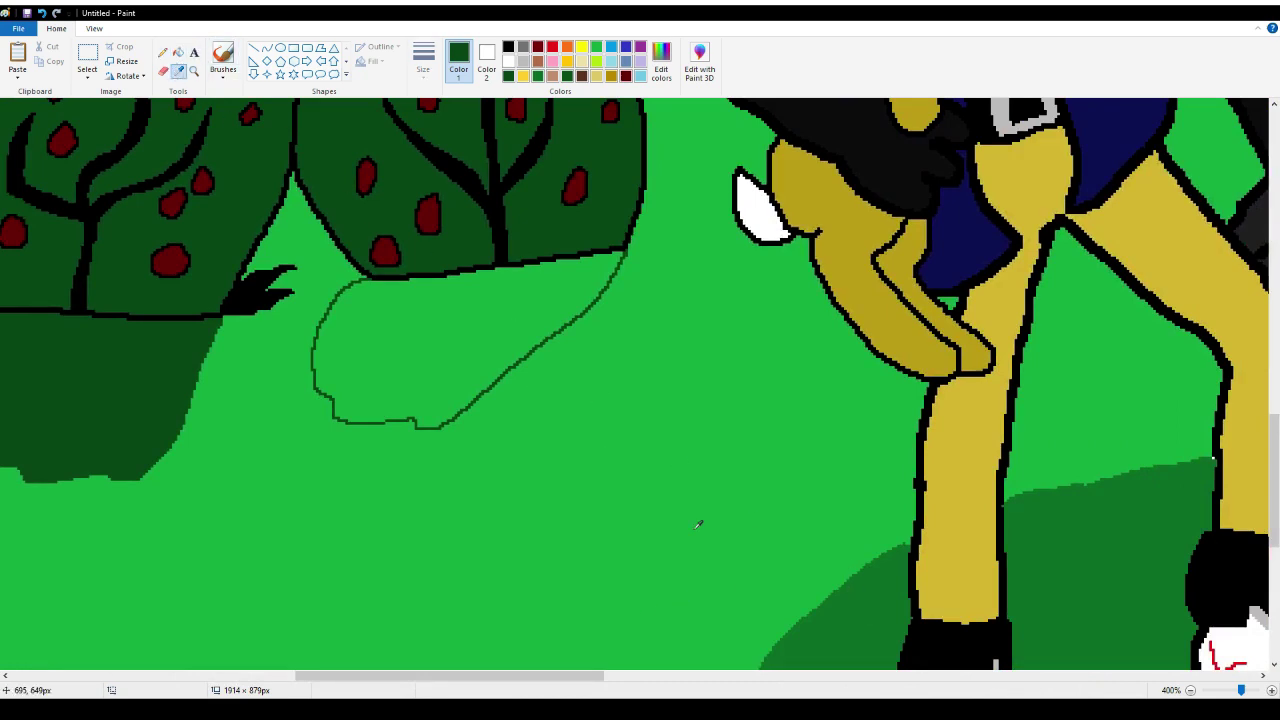
left_click(837, 624)
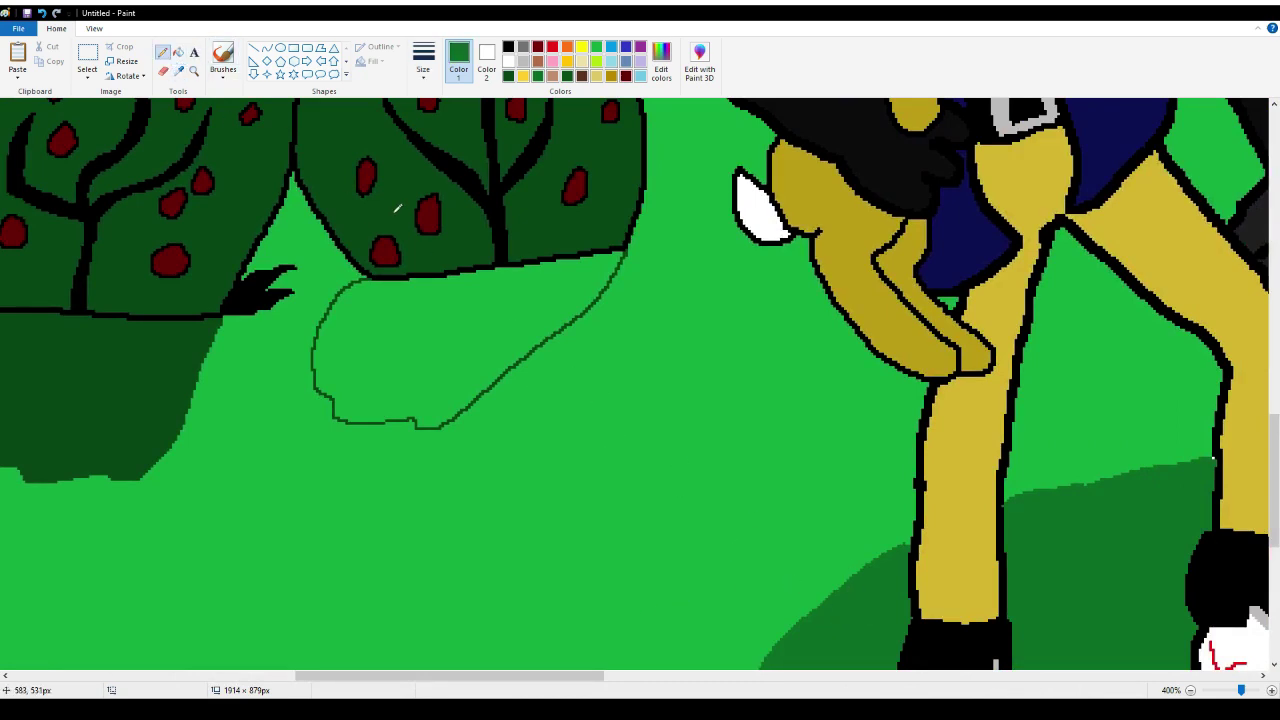
left_click(181, 53)
left_click(125, 358)
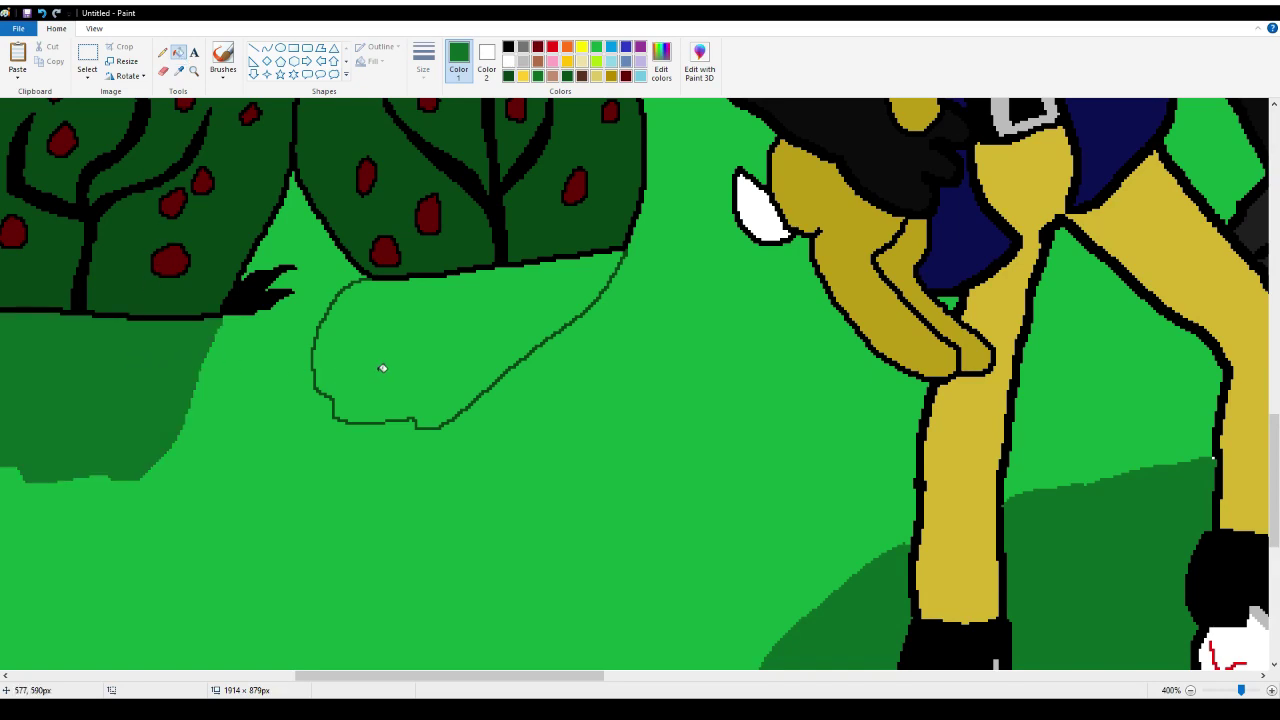
left_click(403, 360)
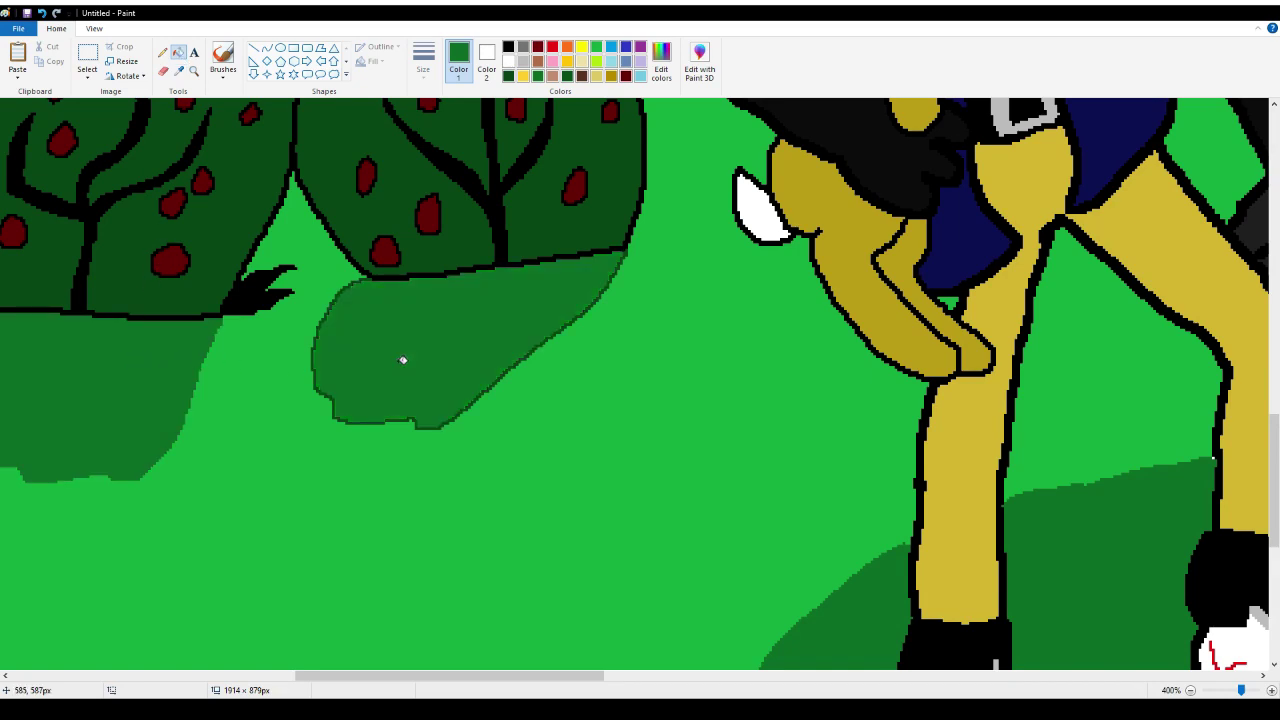
Try to recolour the dark green outline of the right bush's shadow with the medium green fill
left_click(320, 325)
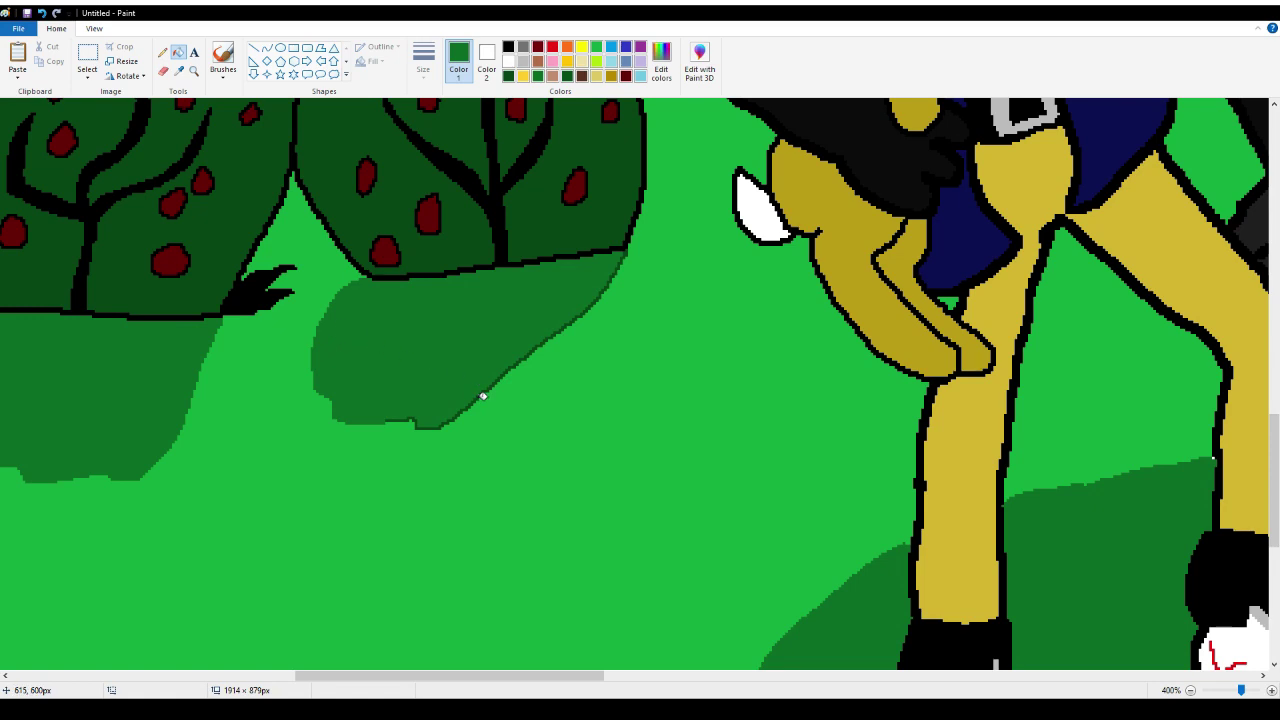
left_click(483, 396)
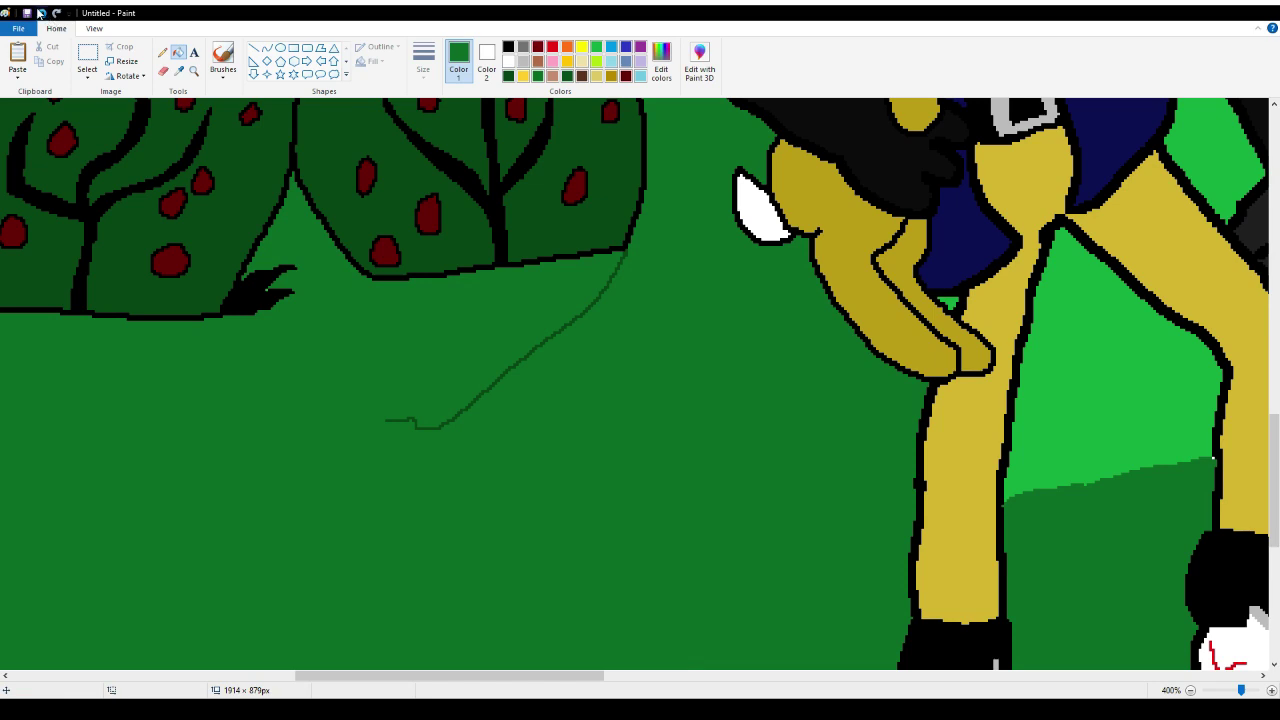
left_click(39, 12)
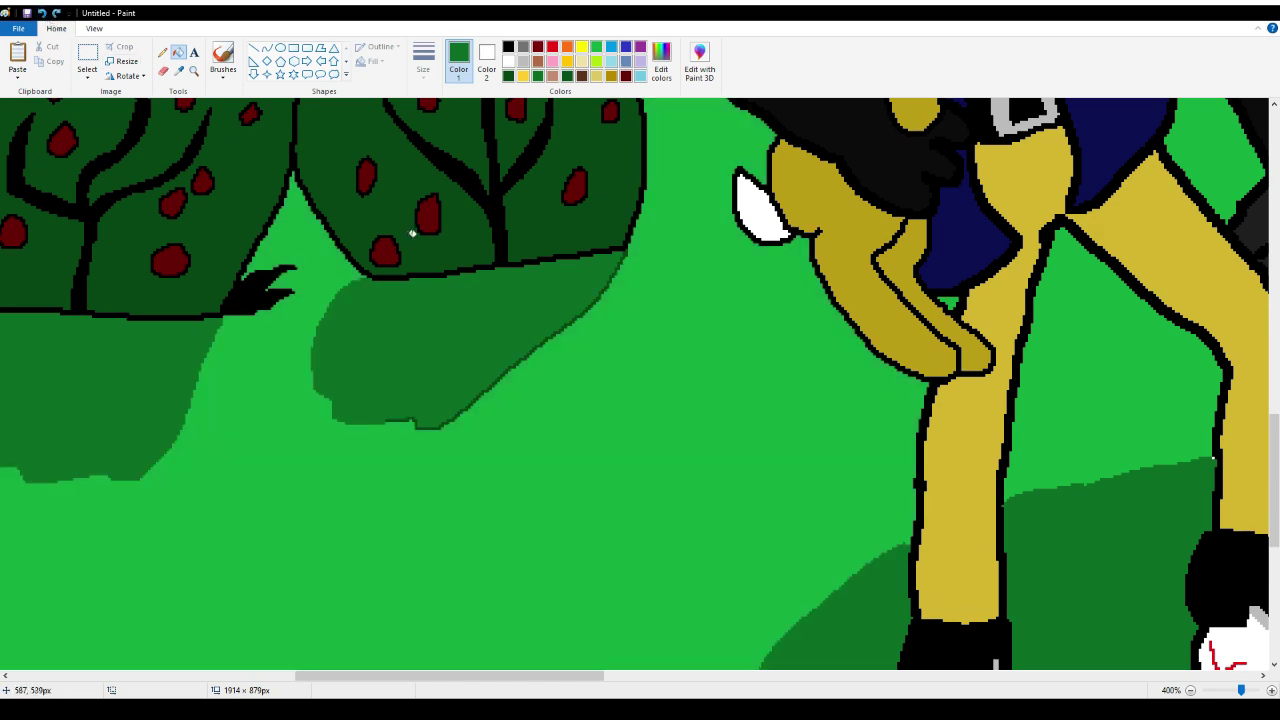
left_click(575, 321)
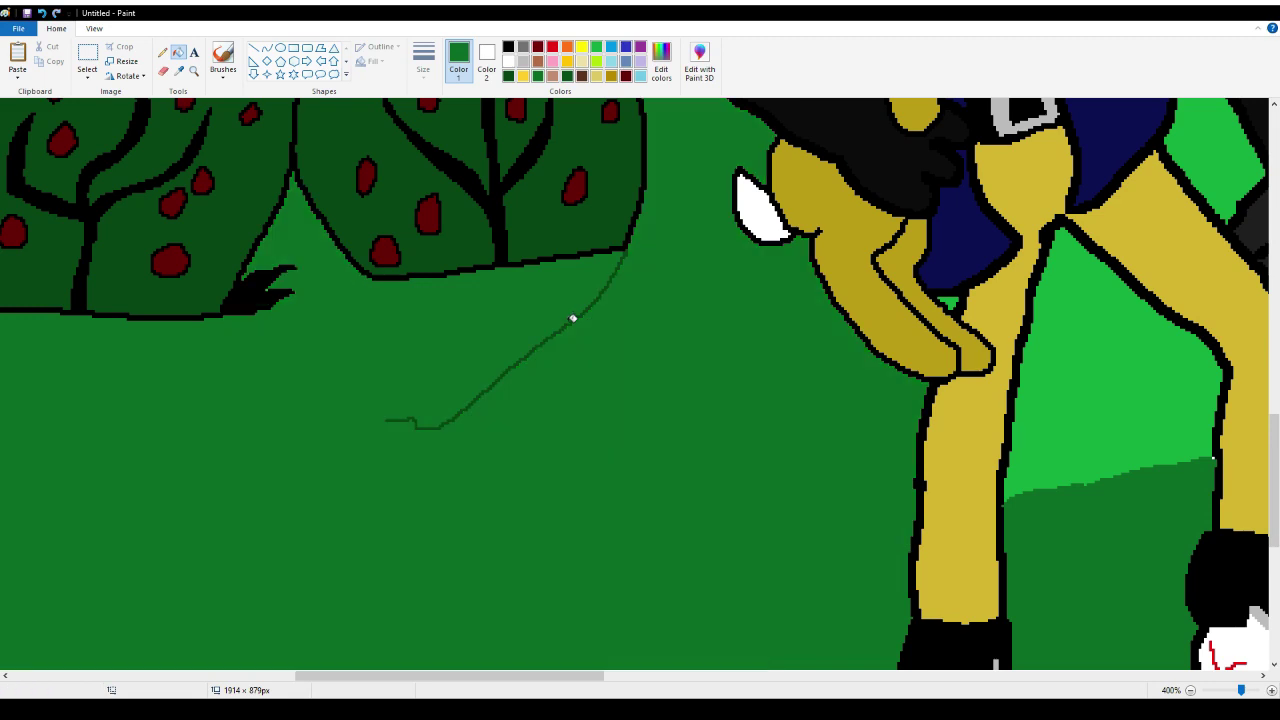
left_click(41, 12)
Sample the dark green from the right bush shadow's remaining outline and fill the whole shadow with it
left_click(194, 70)
left_click(357, 279)
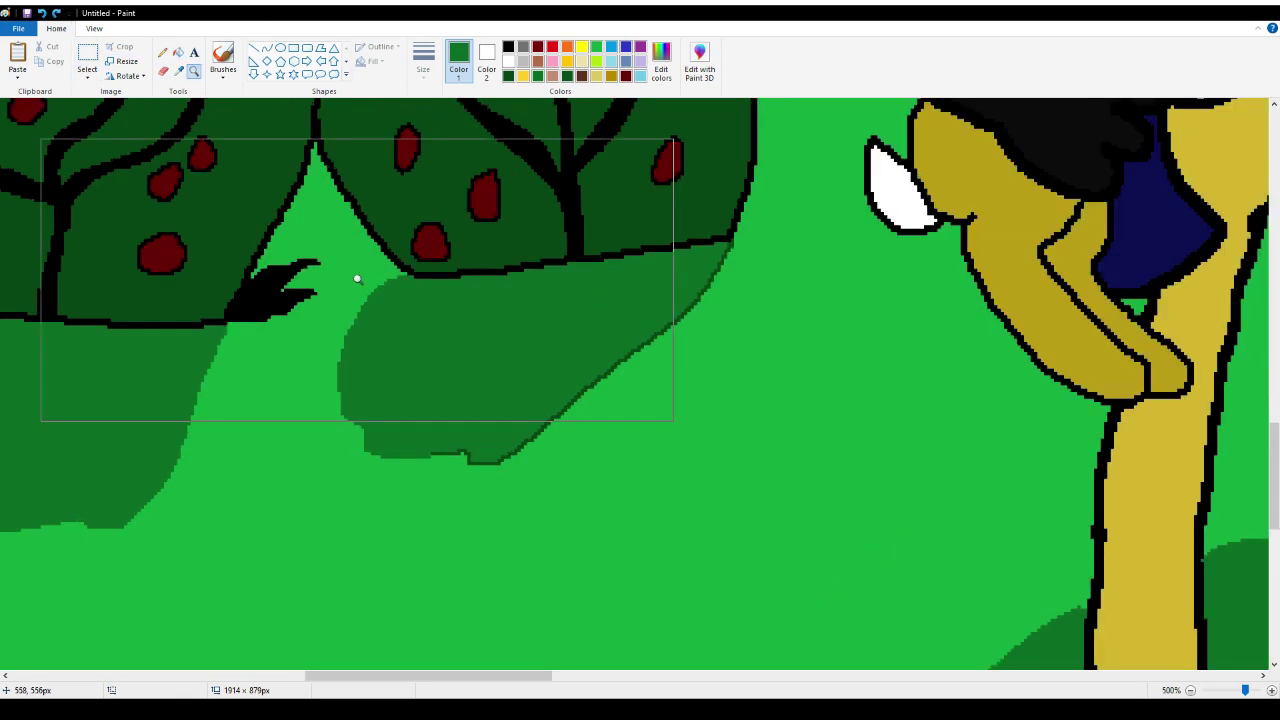
left_click(357, 279)
scroll(197, 175, "up", 3)
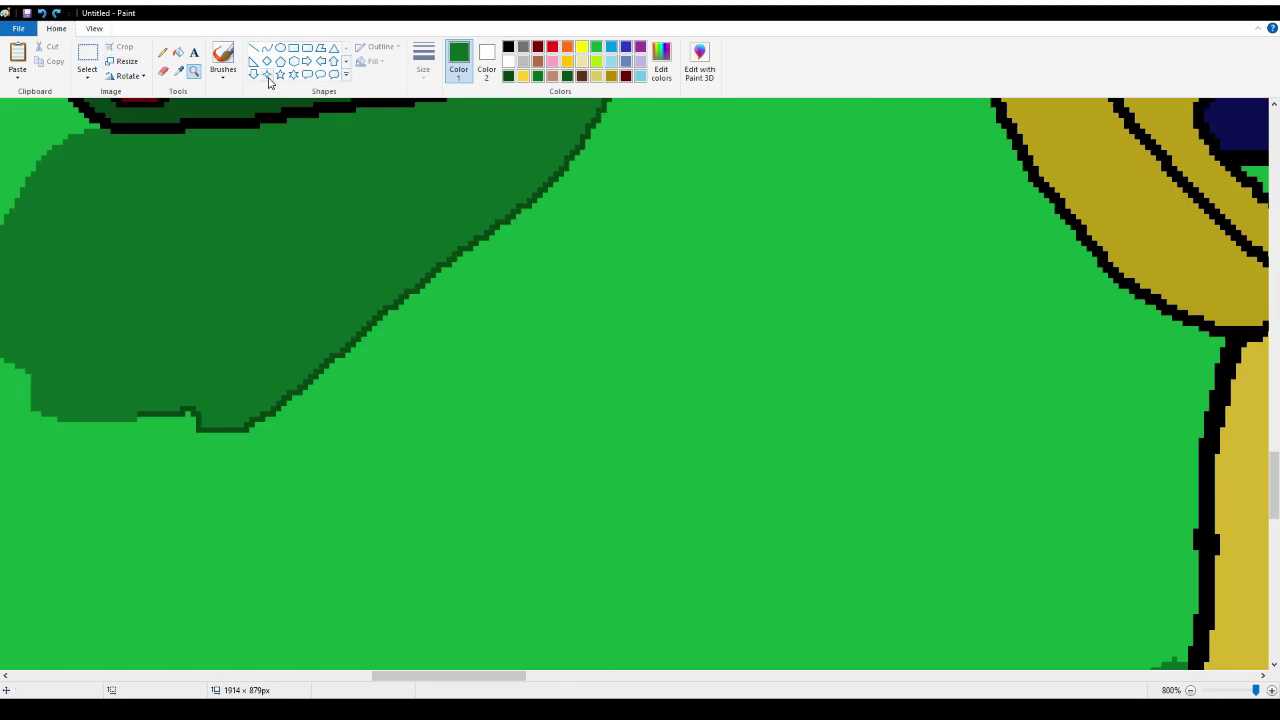
left_click(178, 70)
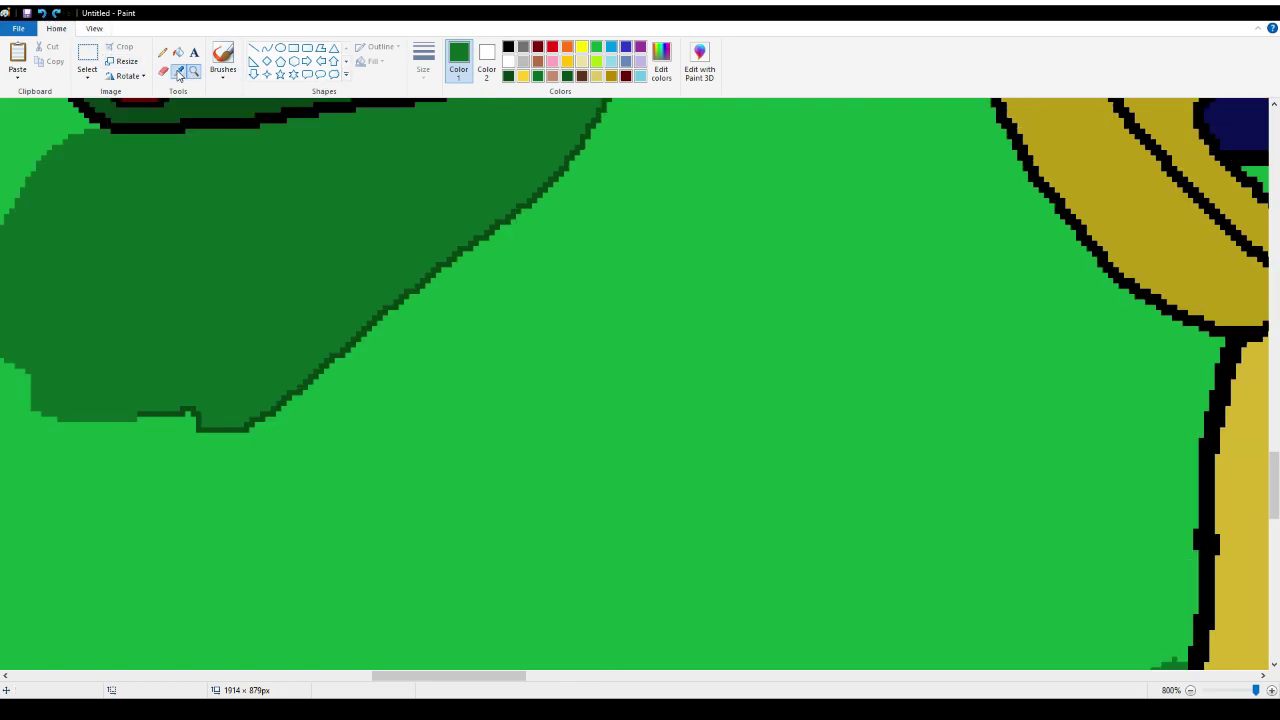
left_click(502, 218)
left_click(320, 163)
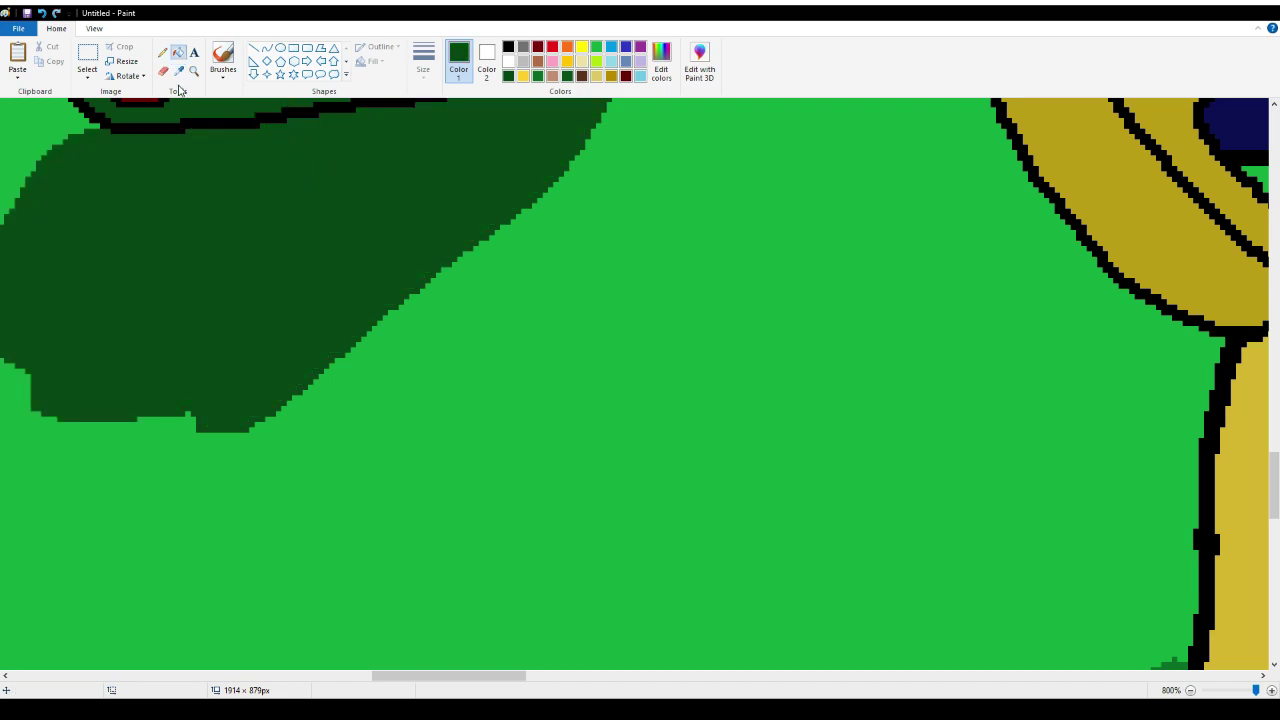
Refill the right bush's shadow, outline included, with the medium green sampled from the character's ground shadow
scroll(774, 471, "down", 5)
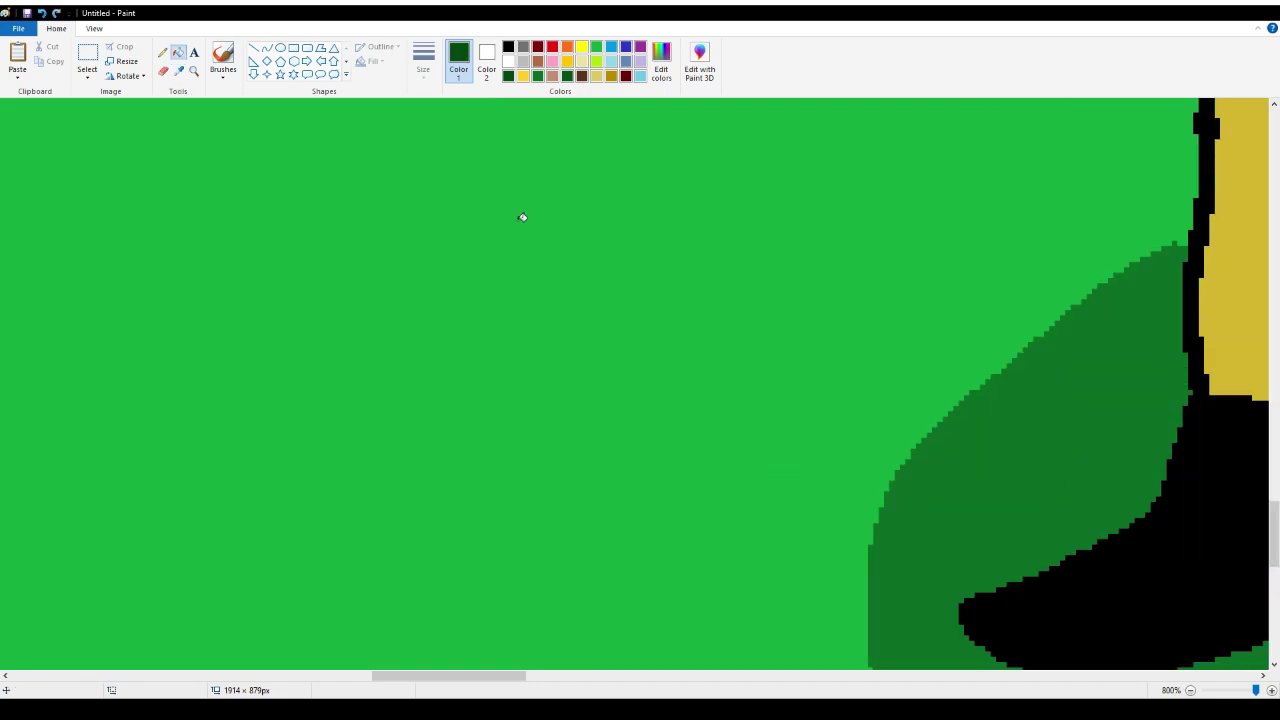
left_click(178, 70)
left_click(968, 486)
scroll(411, 309, "up", 4)
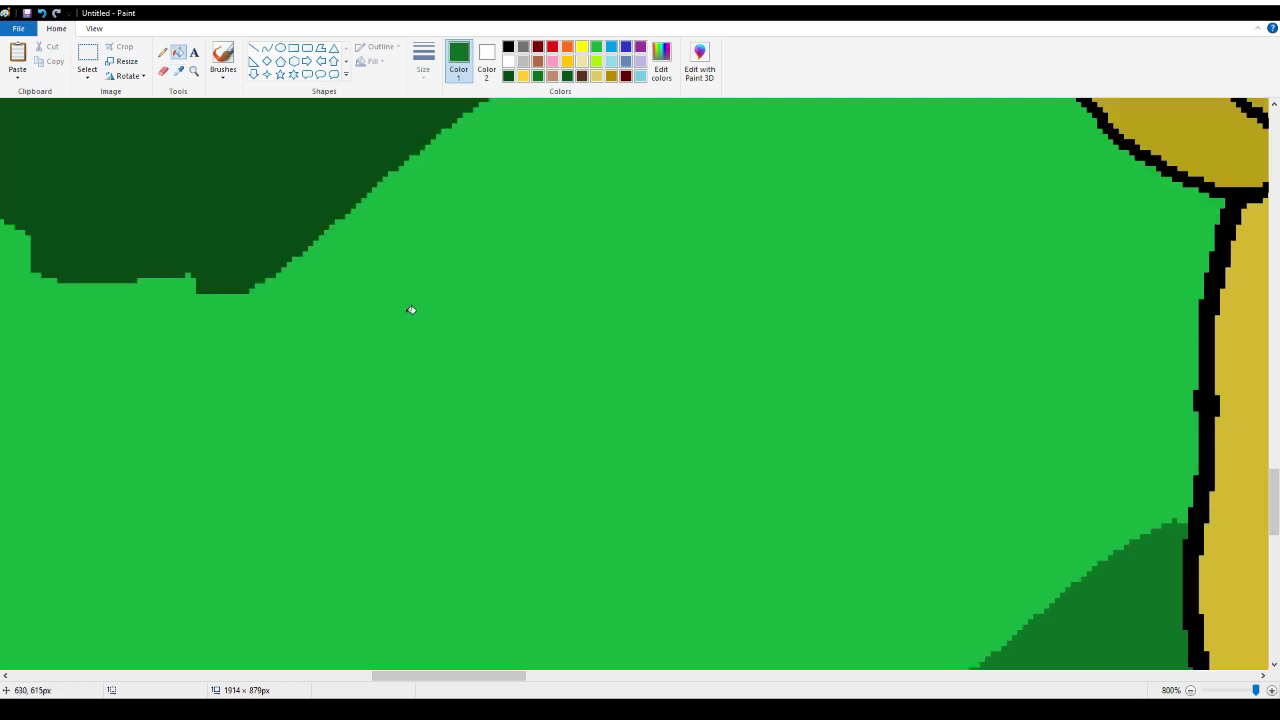
left_click(270, 195)
scroll(334, 263, "up", 3)
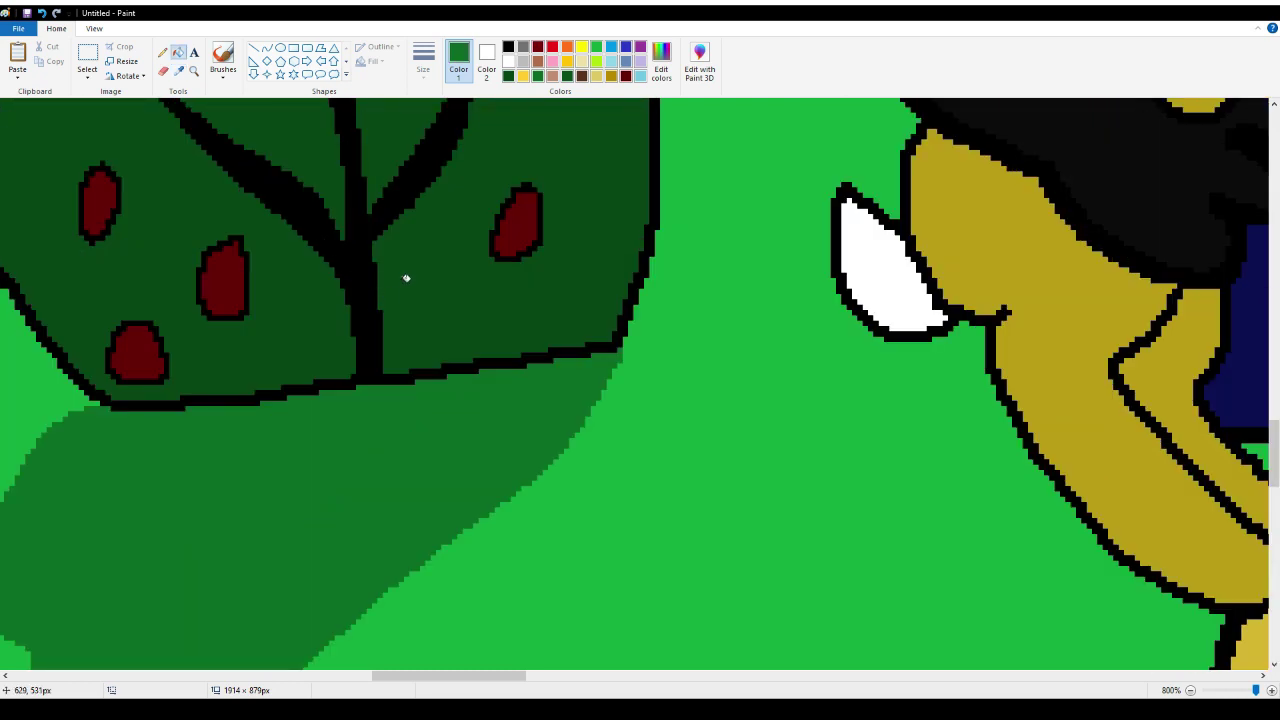
left_click(193, 70)
right_click(153, 297)
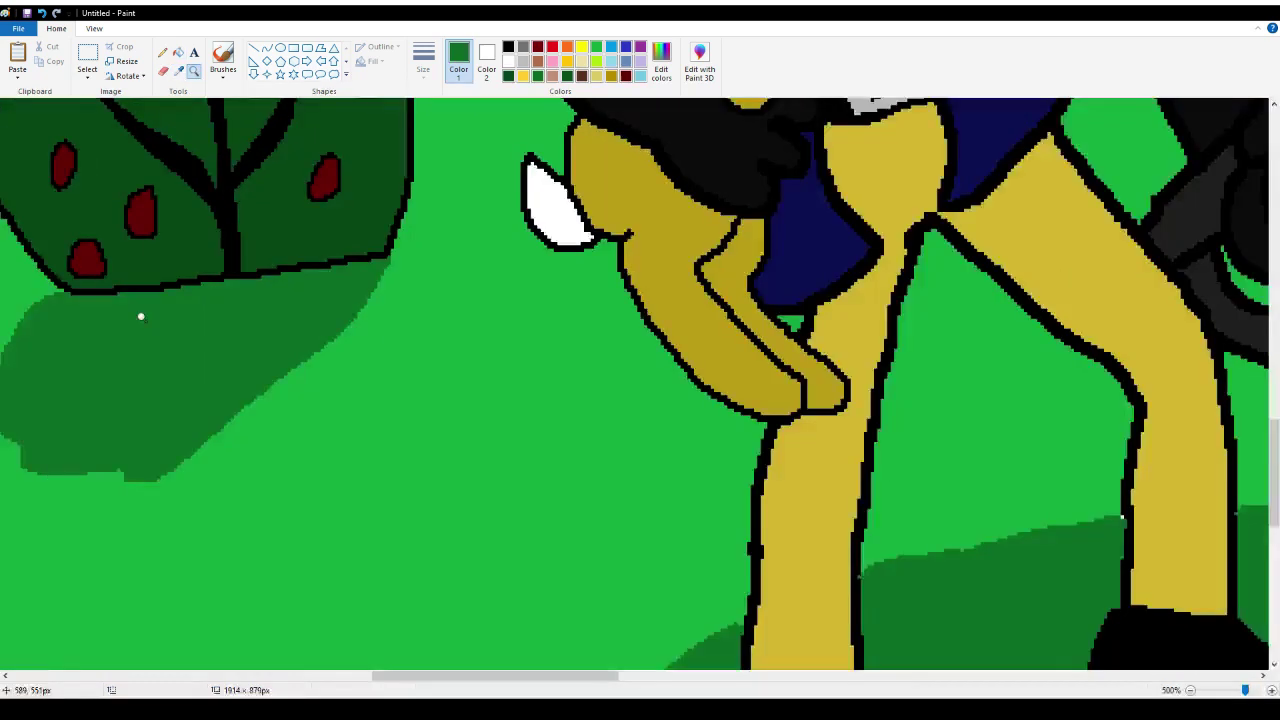
right_click(137, 314)
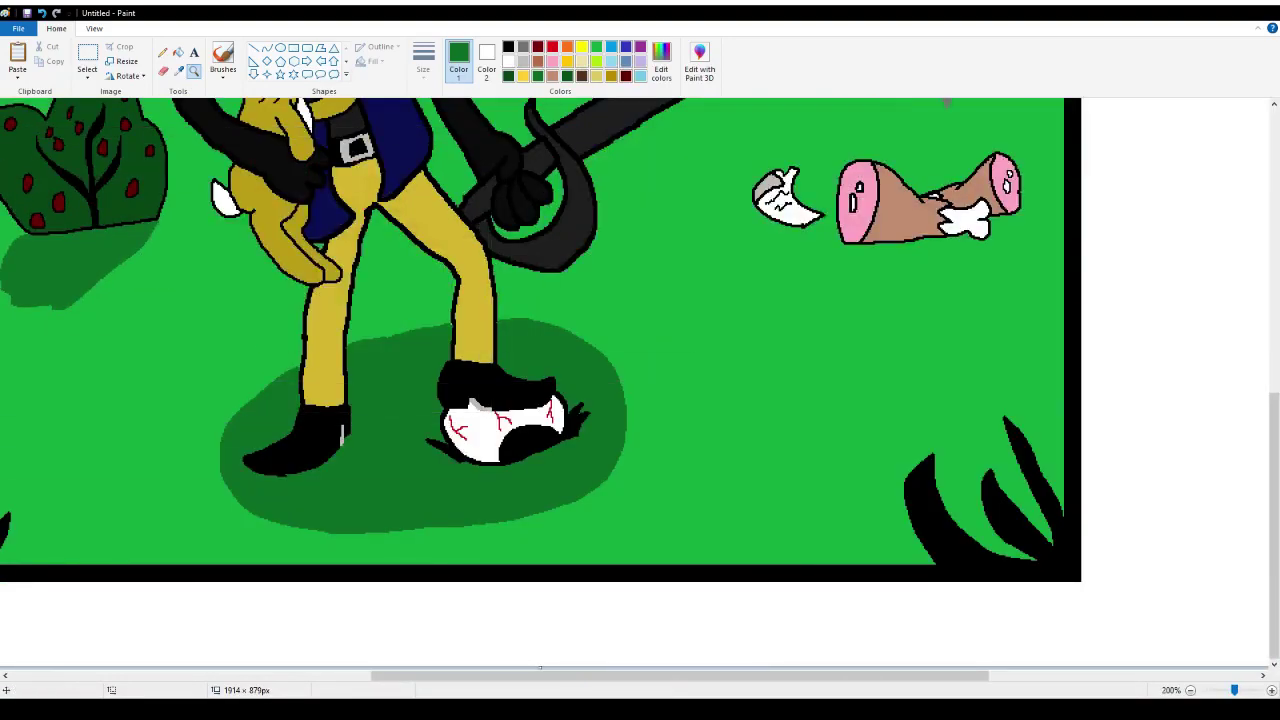
Outline in black a slanting ground shadow with a jagged end beneath the pale splintered stump between the character and the sword
left_click_drag(586, 680, 482, 680)
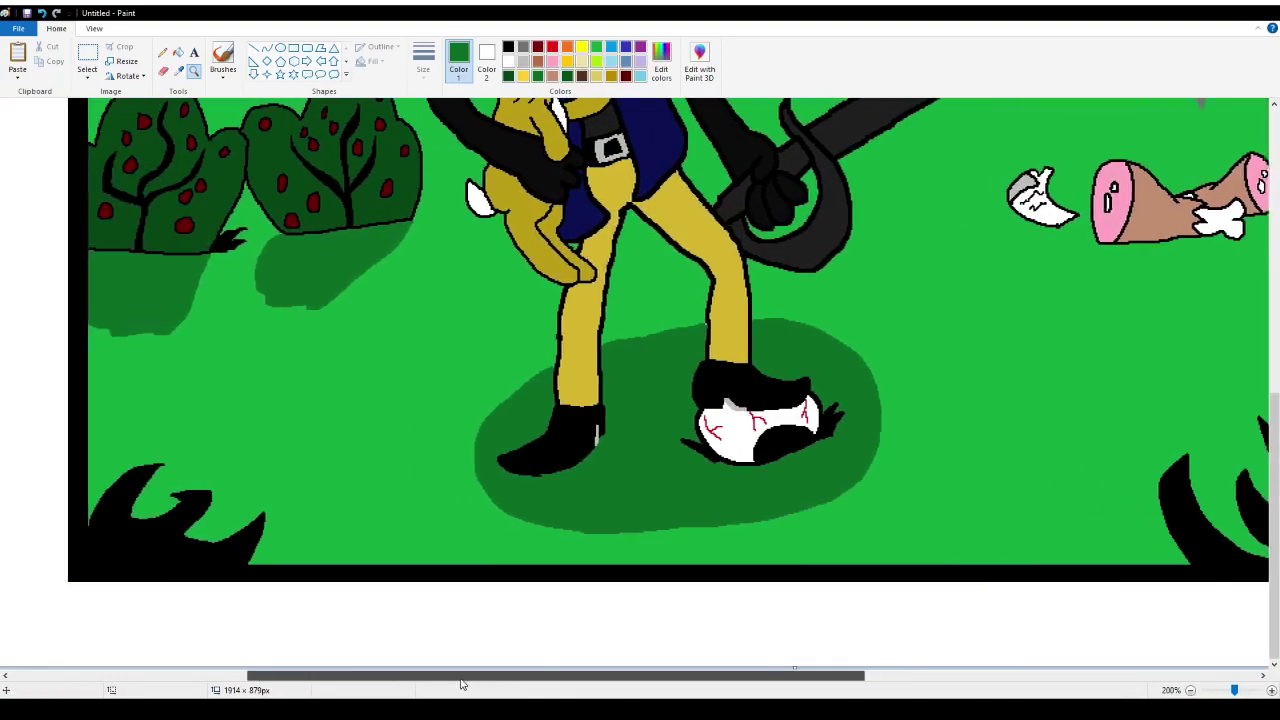
right_click(679, 443)
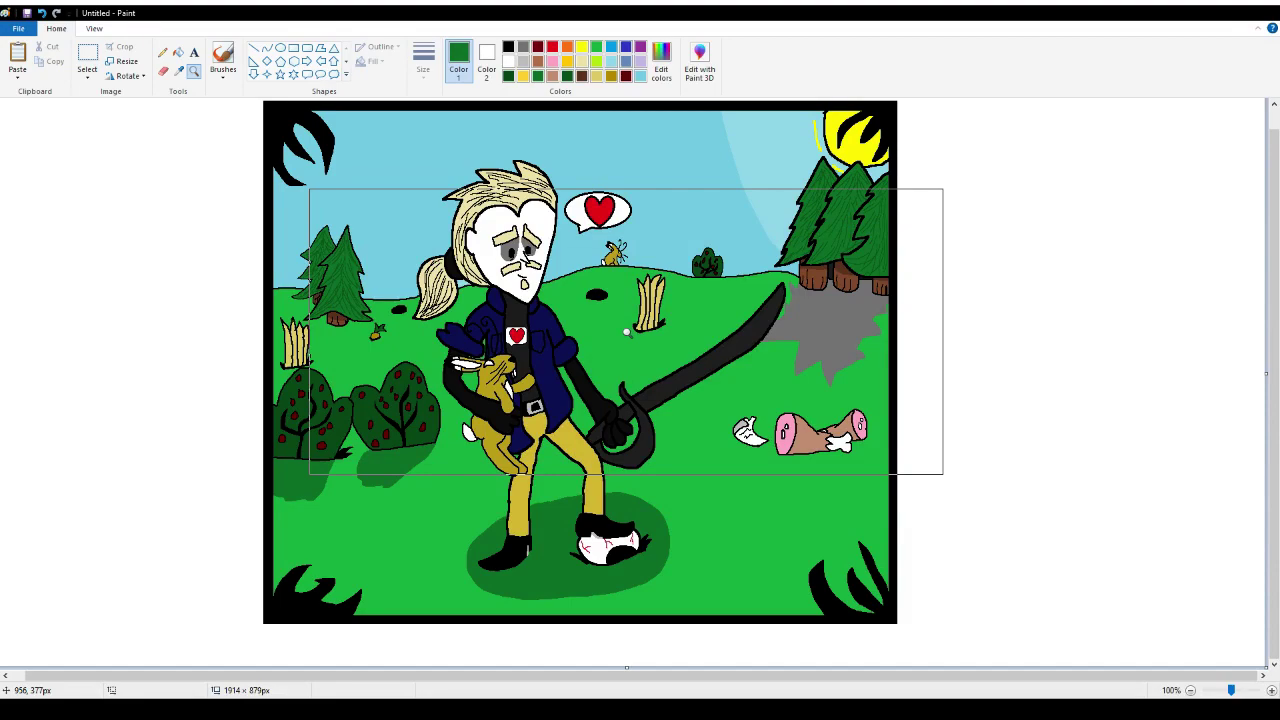
left_click(626, 332)
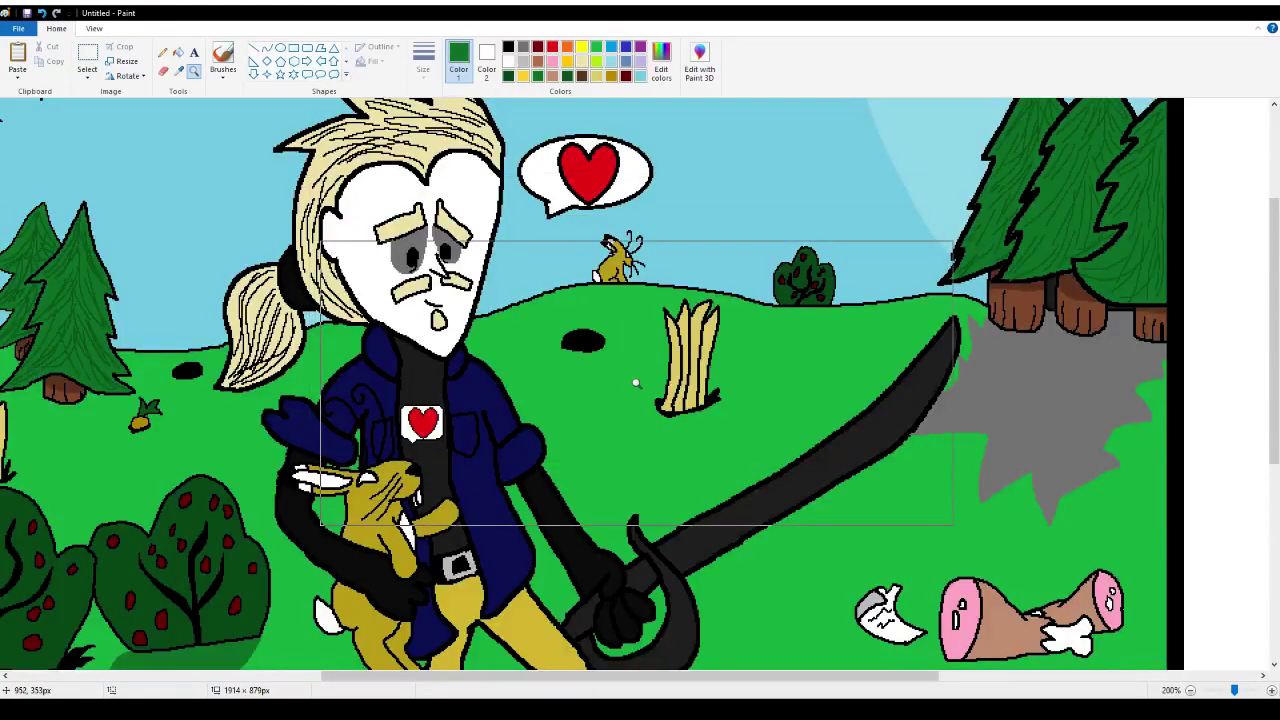
left_click(635, 382)
left_click(486, 294)
left_click(360, 300)
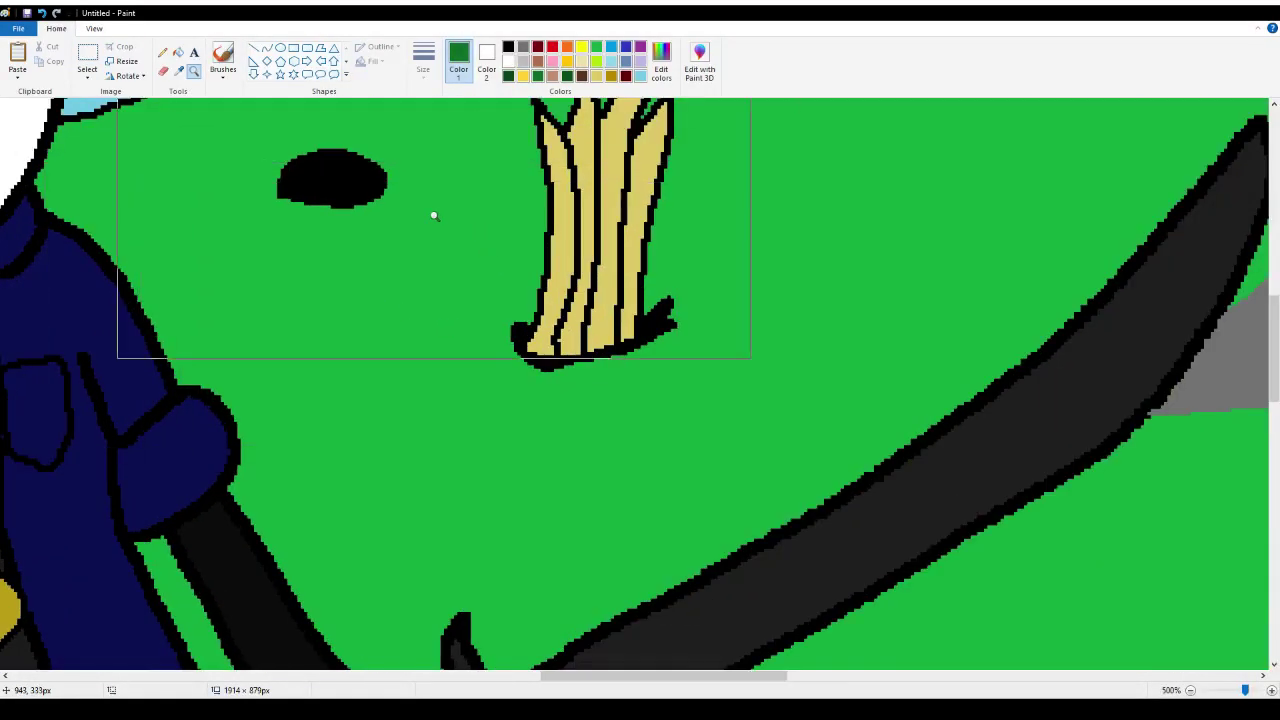
left_click(162, 52)
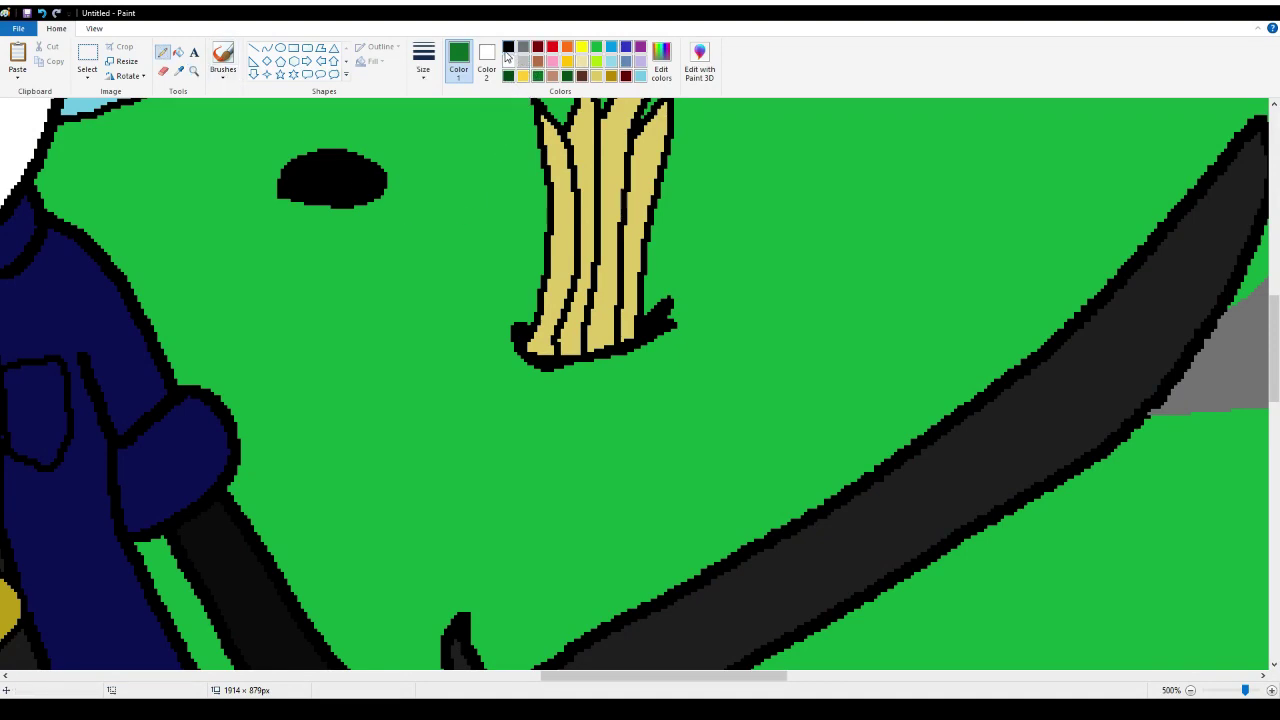
left_click(508, 47)
mouse_move(510, 337)
left_mouse_down()
mouse_move(498, 376)
mouse_move(431, 451)
mouse_move(450, 455)
mouse_move(439, 499)
mouse_move(472, 476)
mouse_move(466, 505)
mouse_move(492, 484)
mouse_move(512, 525)
mouse_move(550, 410)
mouse_move(593, 356)
left_mouse_up()
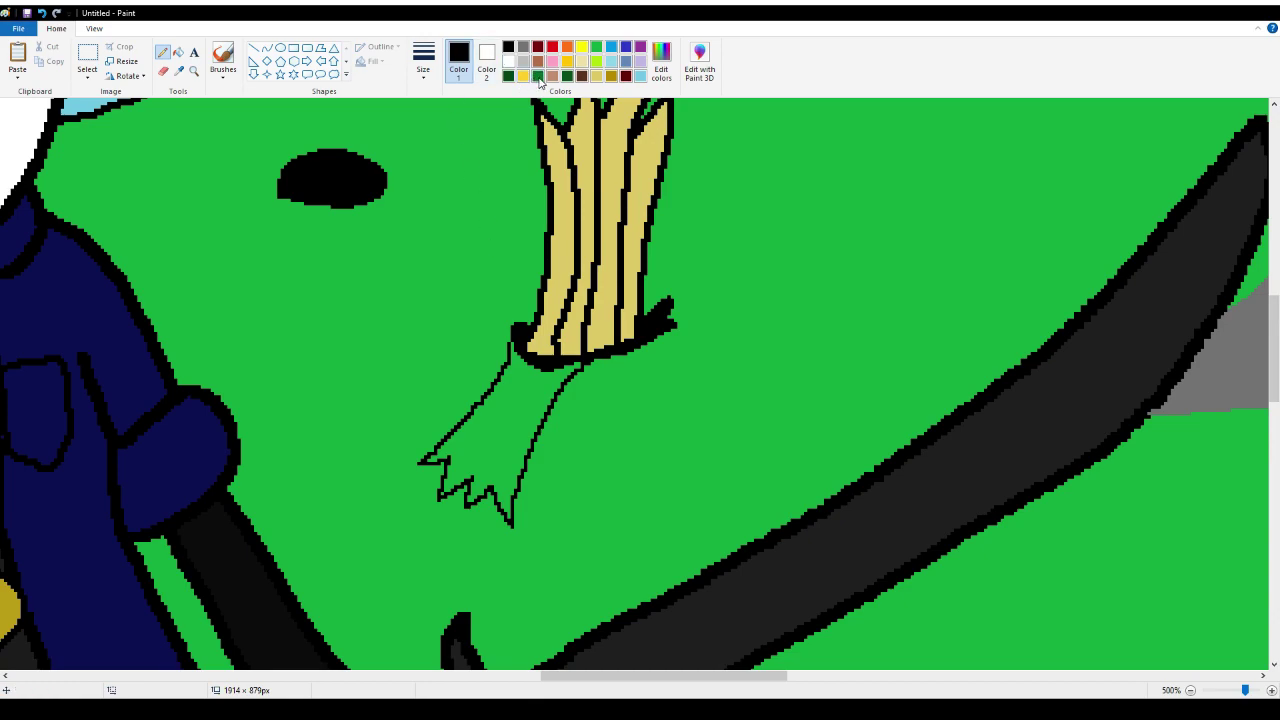
Fill the splintered stump's shadow, outline included, with the medium green sampled from the character's ground shadow
scroll(512, 224, "down", 4)
scroll(512, 224, "down", 4)
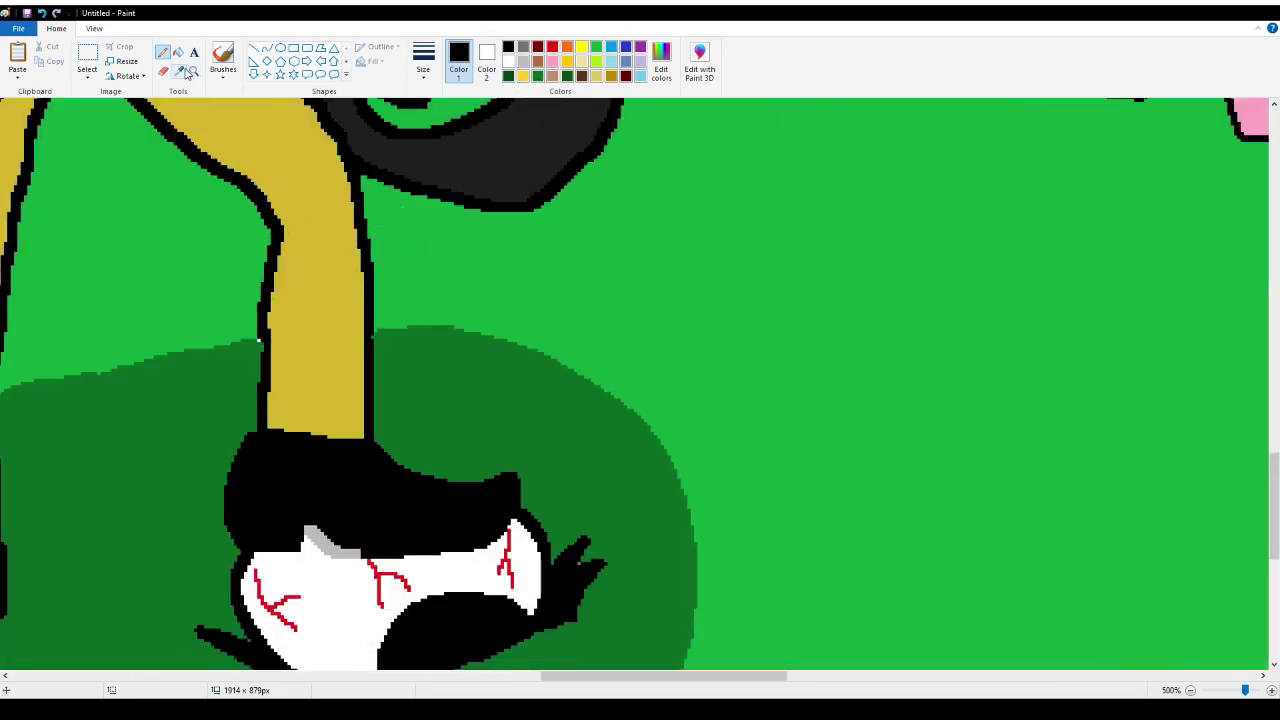
left_click(480, 361)
scroll(479, 334, "up", 6)
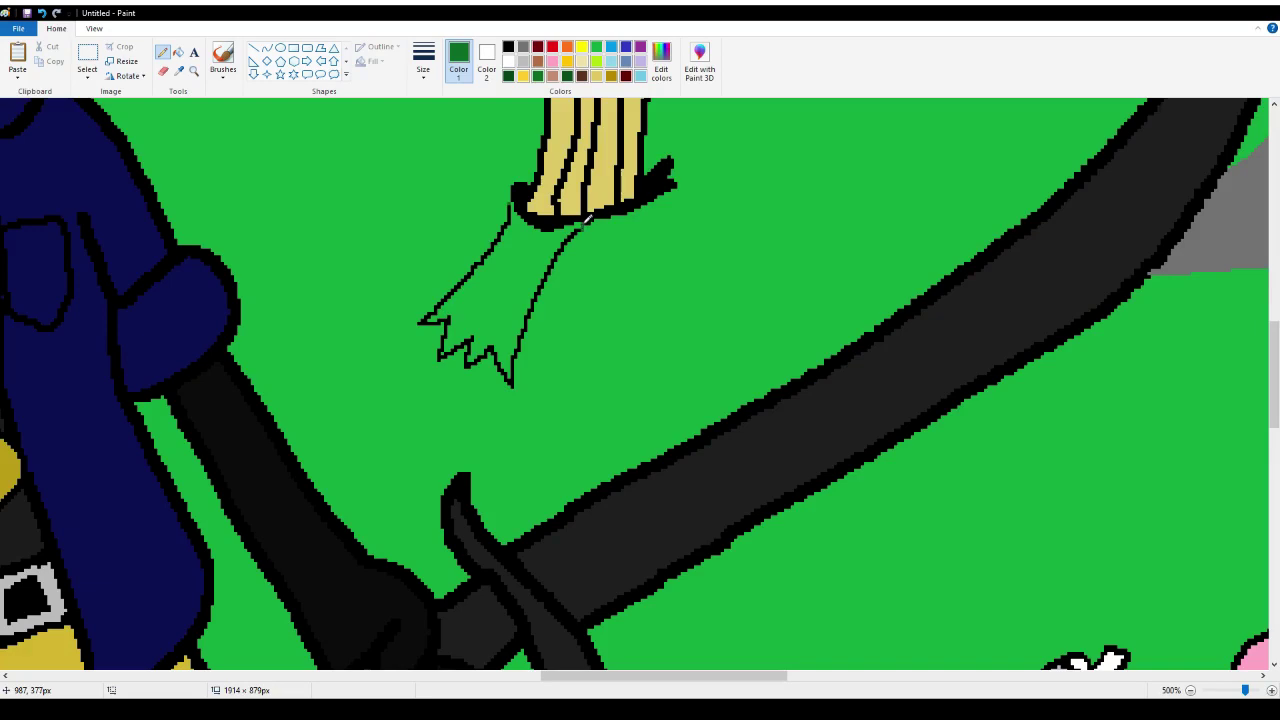
left_click(178, 52)
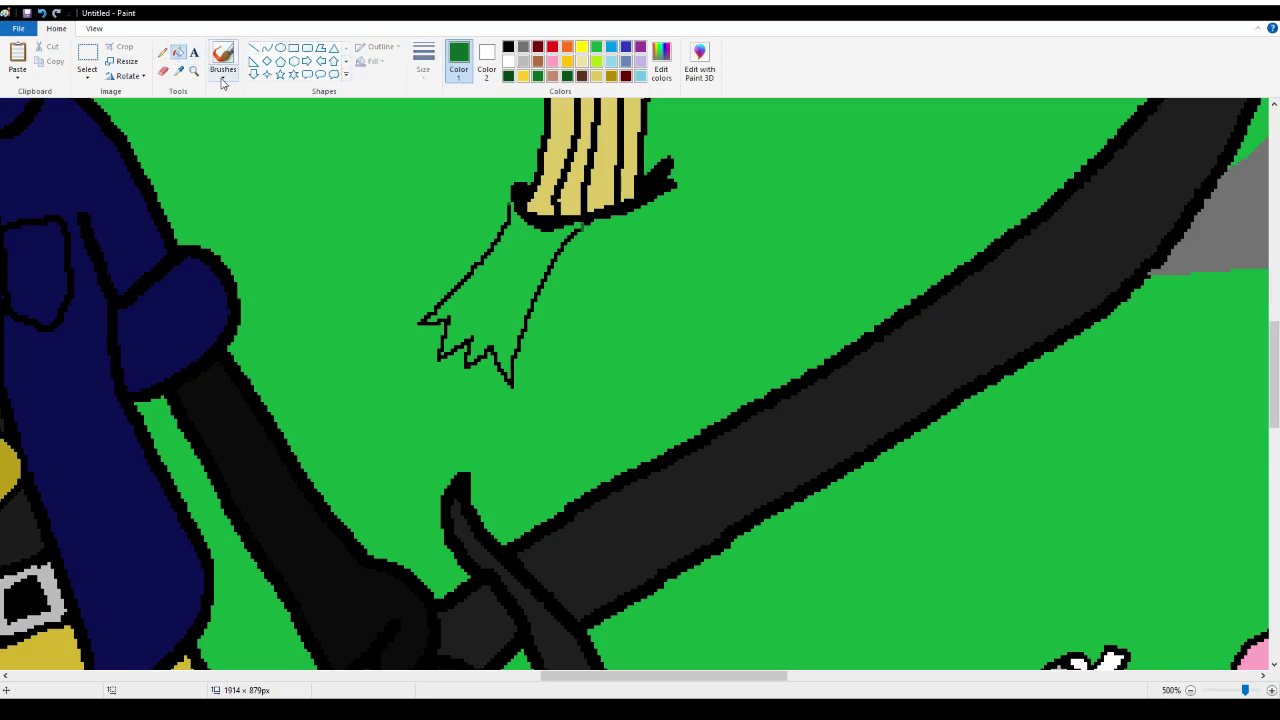
left_click(515, 292)
left_click(493, 245)
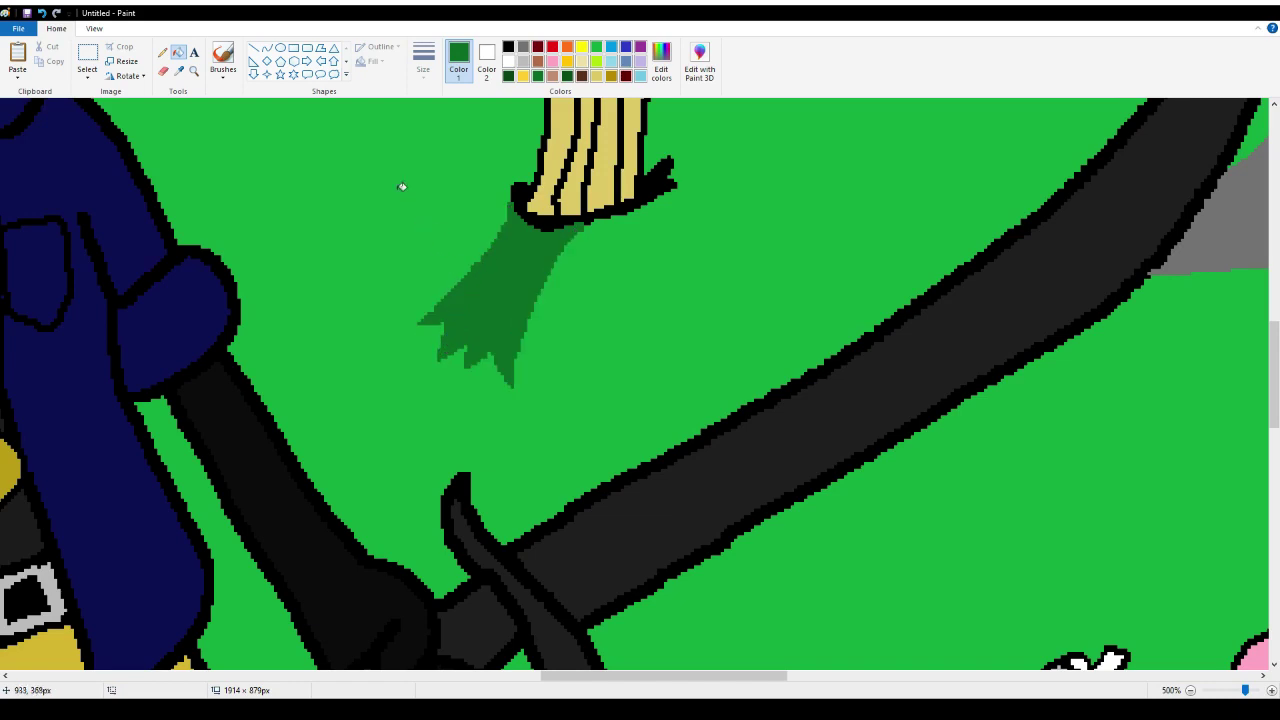
left_click(164, 53)
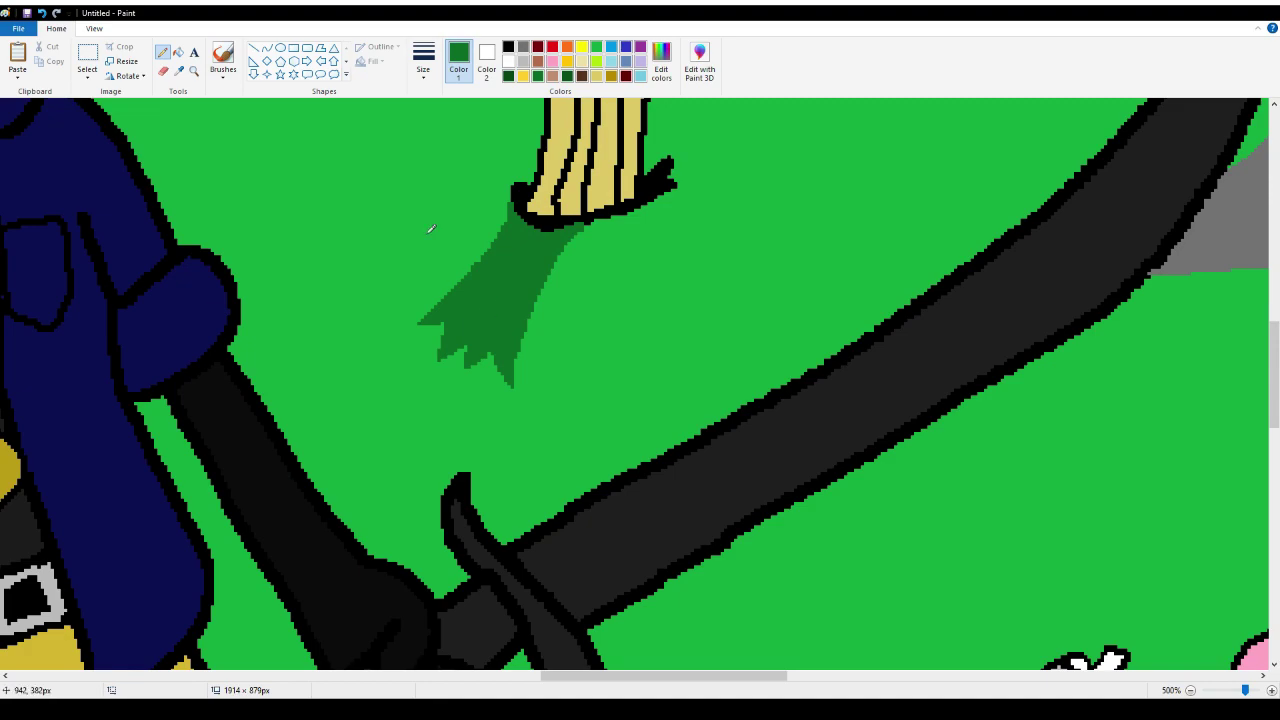
Draw a medium green shadow edge slanting from the base of the far-left splintered stump to the black frame
left_click(194, 70)
right_click(149, 177)
right_click(149, 177)
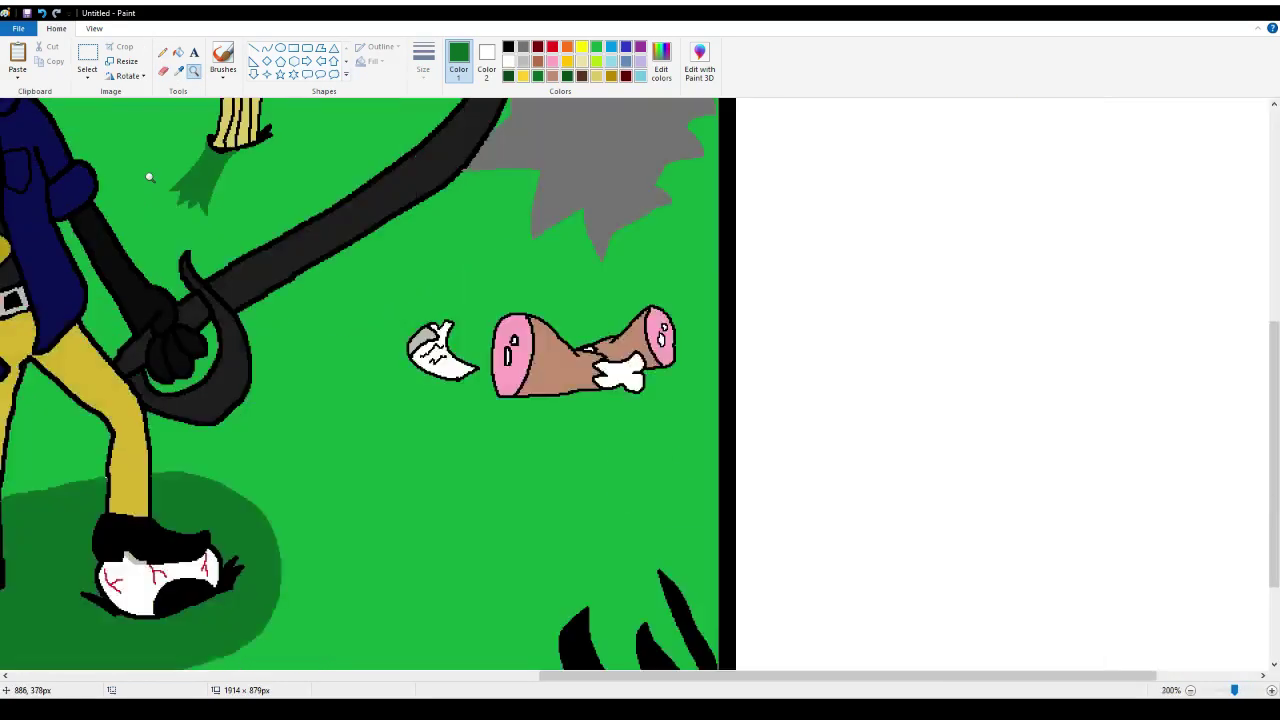
left_click_drag(648, 678, 320, 423)
scroll(320, 423, "up", 5)
right_click(309, 357)
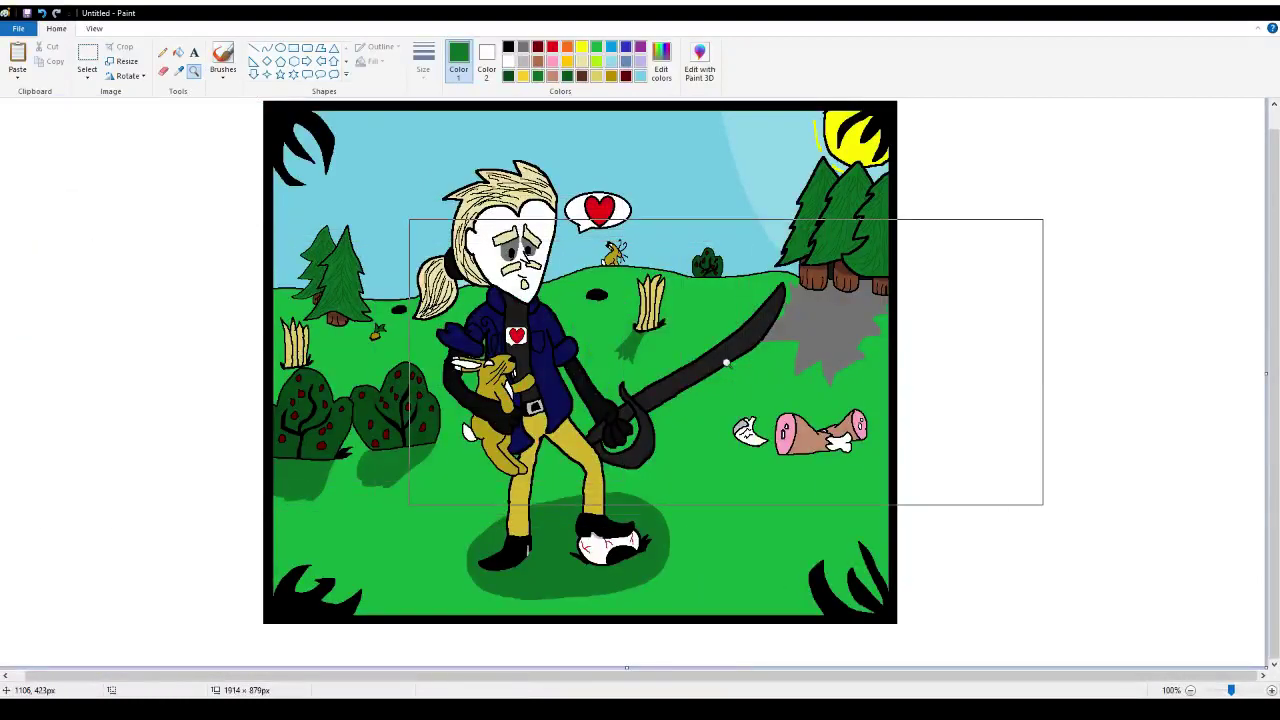
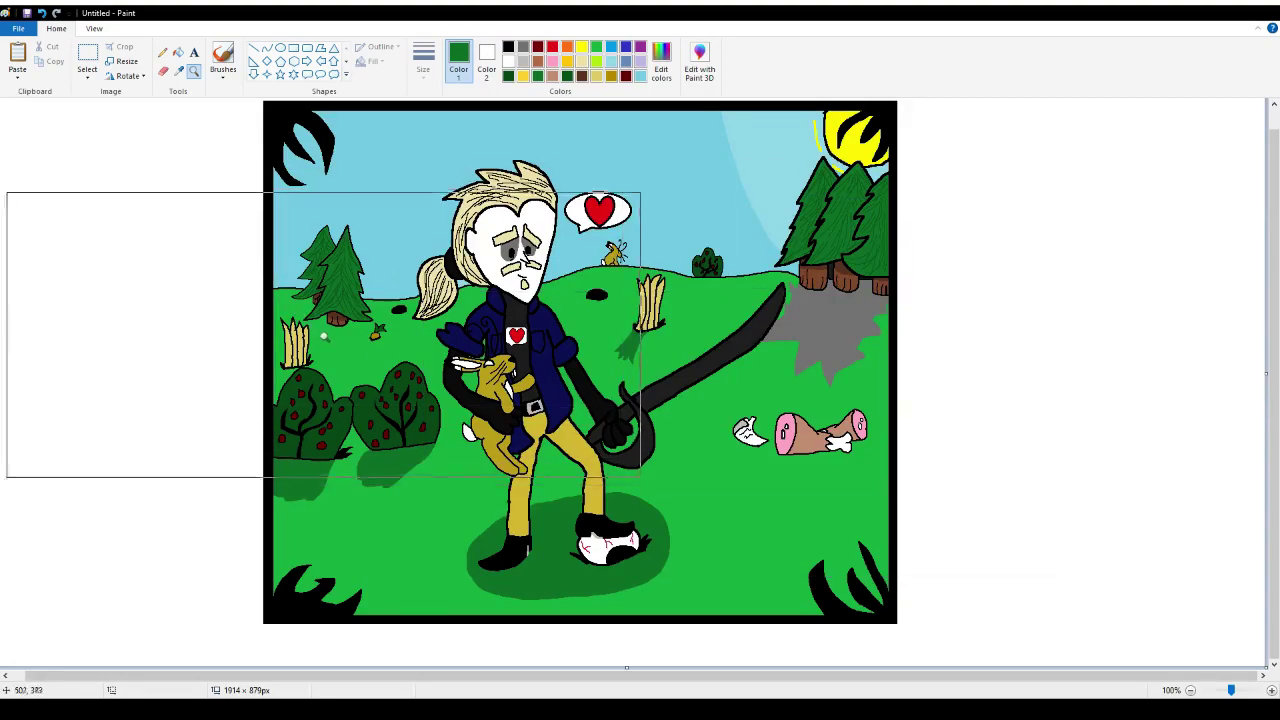
left_click(323, 336)
left_click(354, 363)
left_click(430, 331)
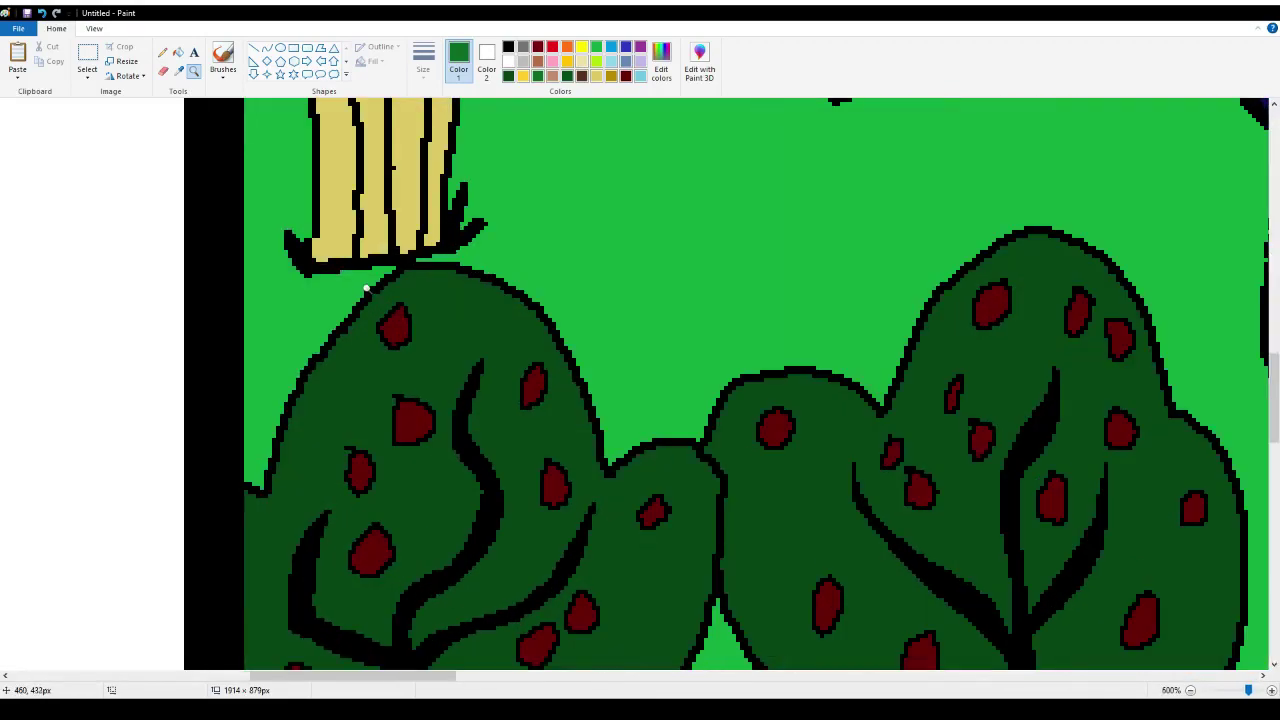
scroll(366, 289, "up", 3)
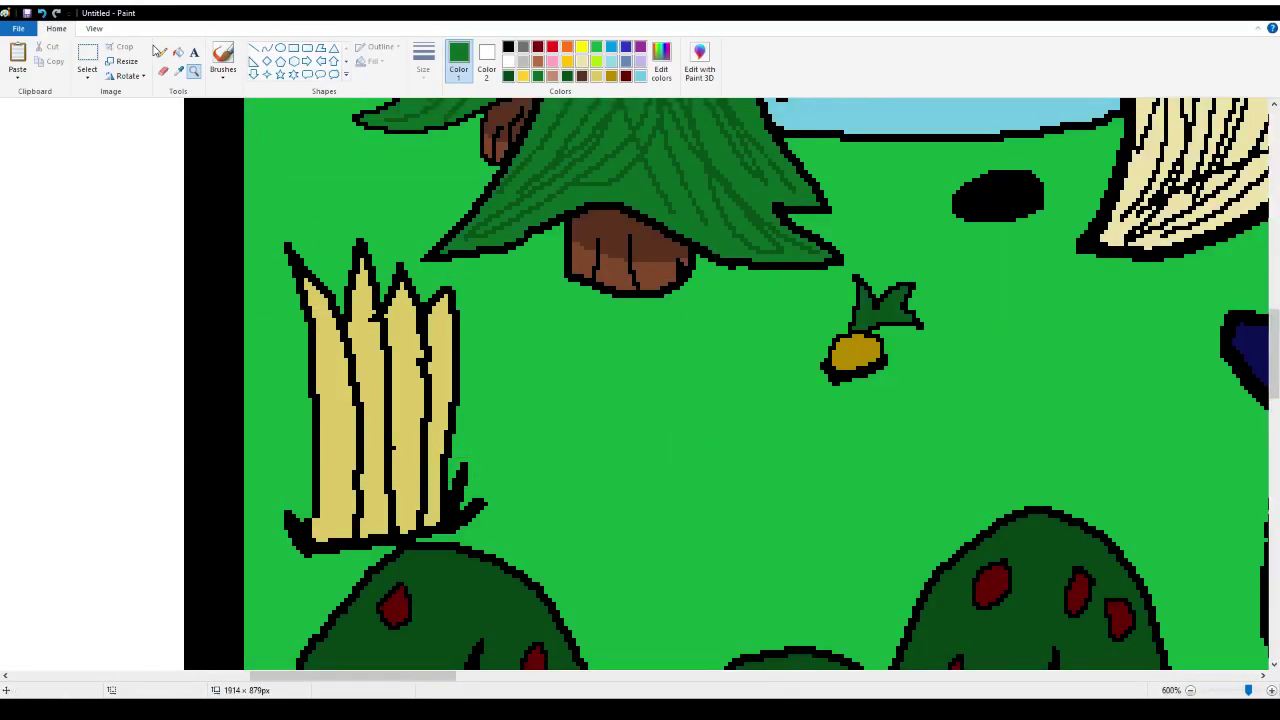
left_click(162, 52)
scroll(277, 537, "down", 2)
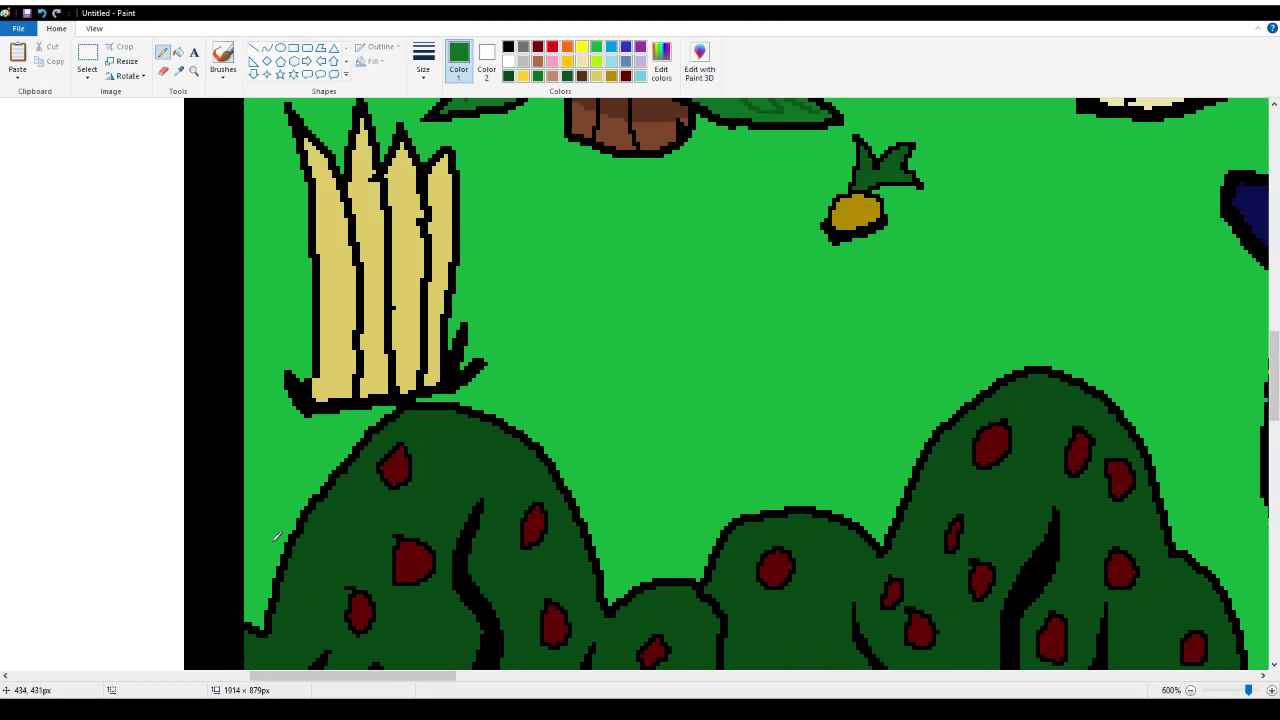
left_click_drag(288, 402, 239, 508)
Try to fill the far-left stump's unclosed shadow area with the medium green
left_click(178, 52)
left_click(289, 460)
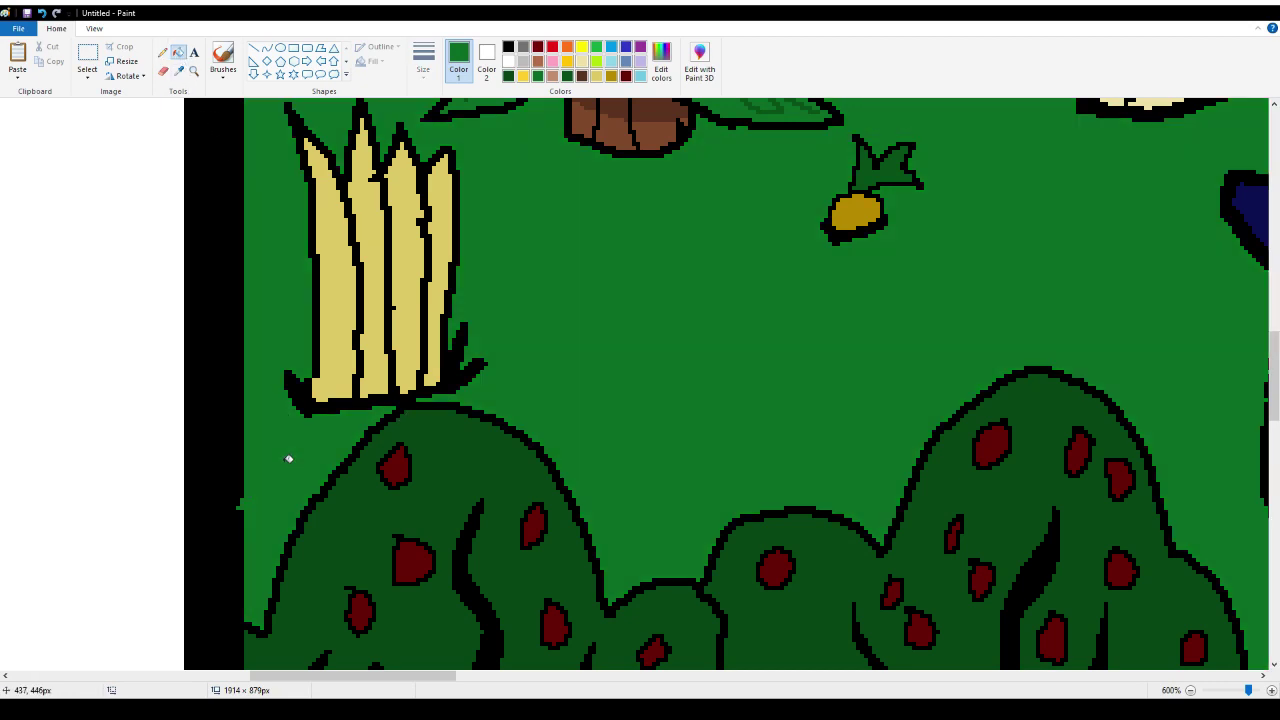
left_click(40, 14)
Close the far-left stump's shadow with a jagged lower edge and fill it with the medium green
left_click(162, 52)
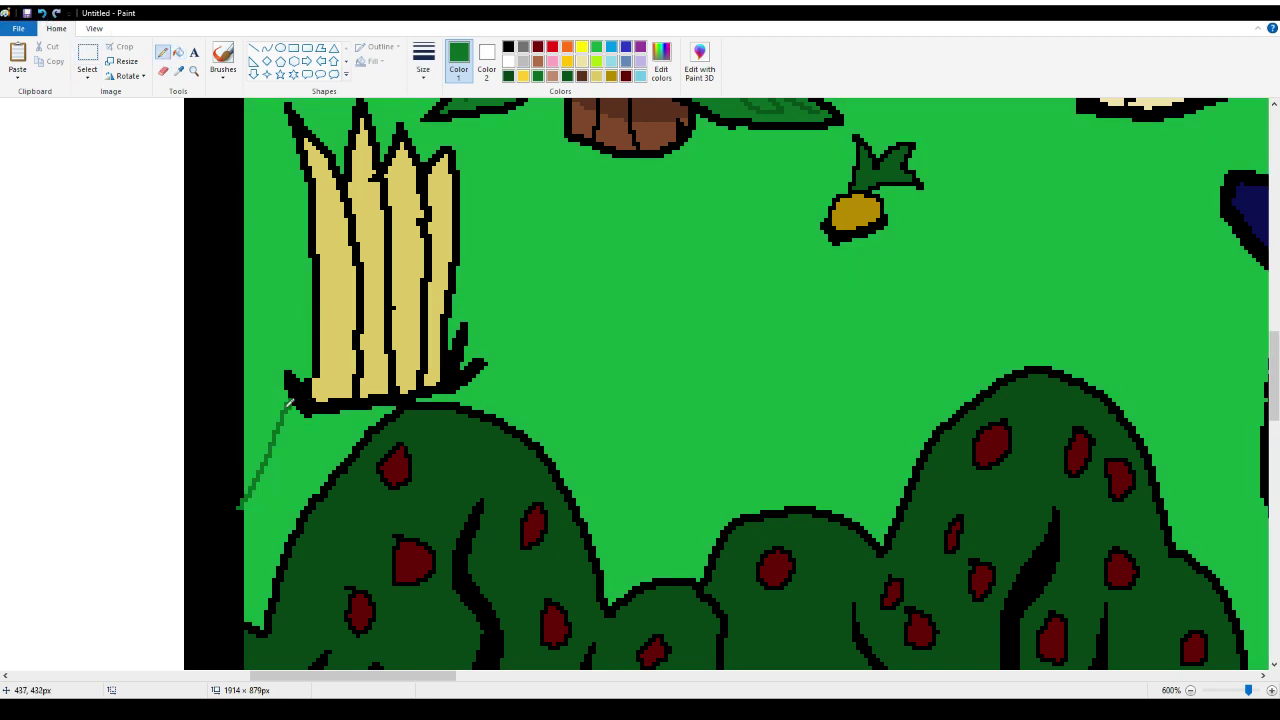
mouse_move(245, 522)
left_mouse_down()
mouse_move(275, 512)
mouse_move(258, 552)
mouse_move(285, 535)
left_mouse_up()
left_click(178, 52)
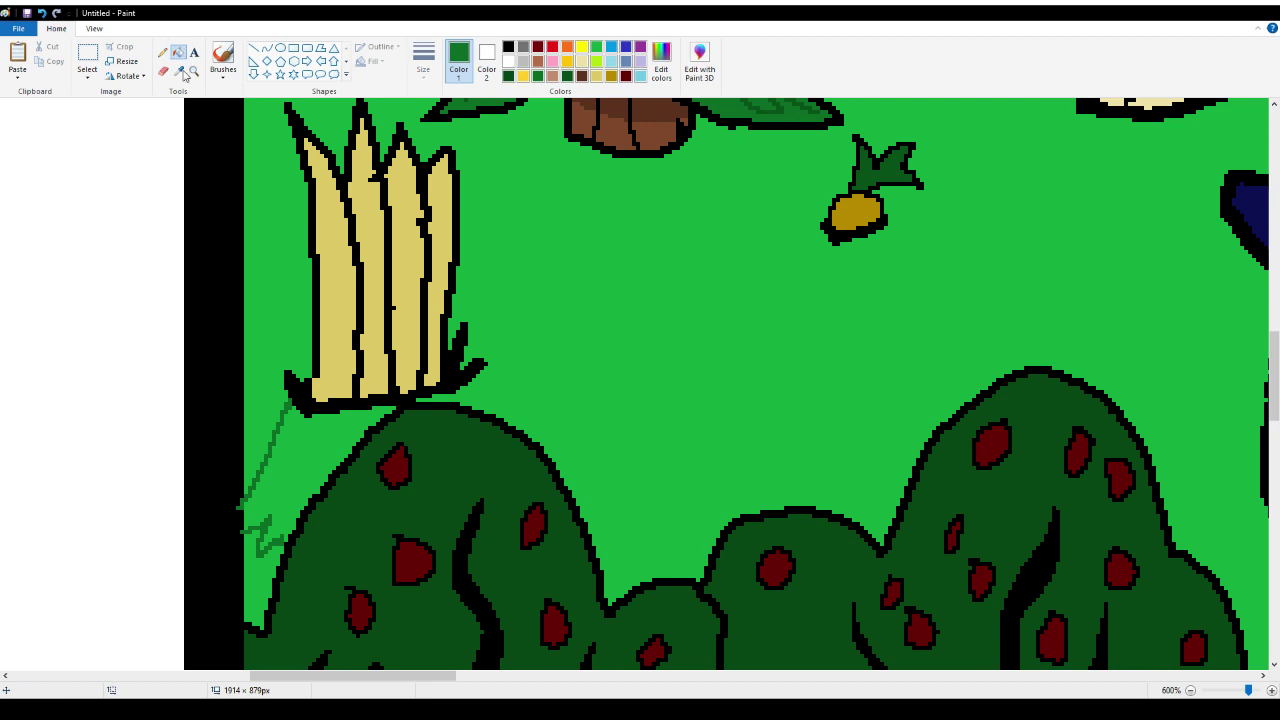
left_click(280, 471)
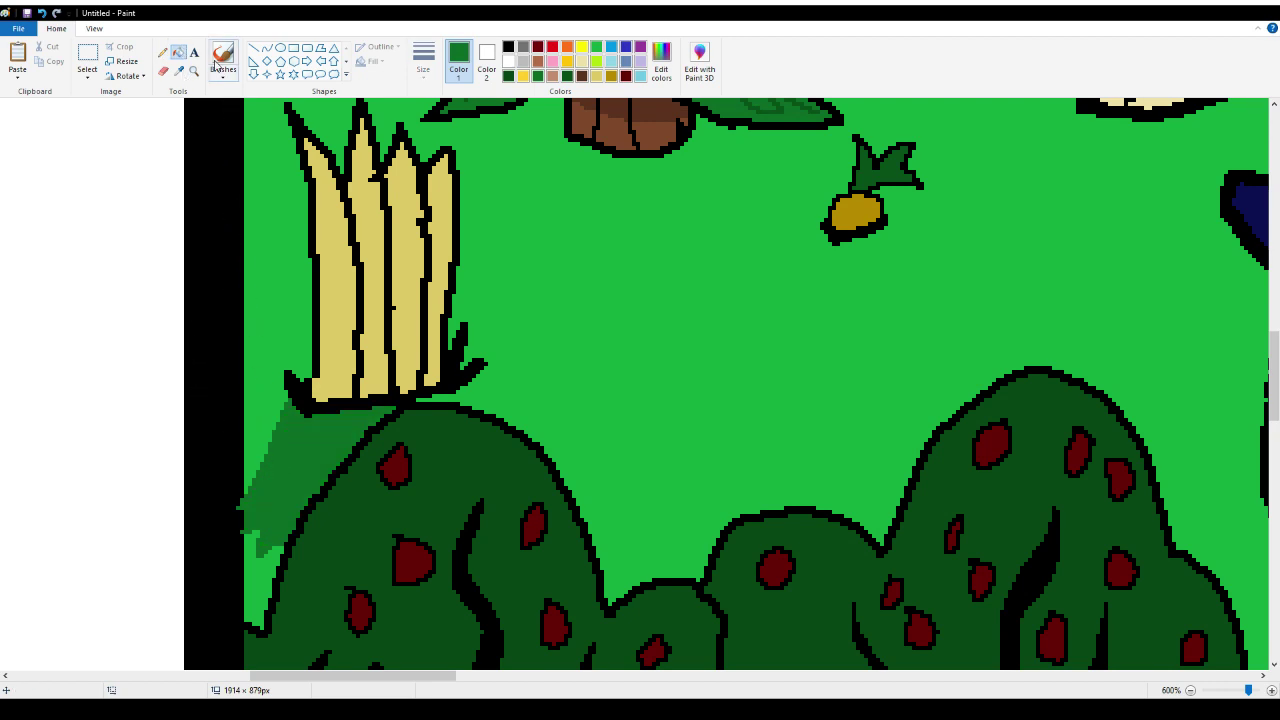
Paint black over the green shadow pixels that spill onto the picture's left frame
left_click(163, 52)
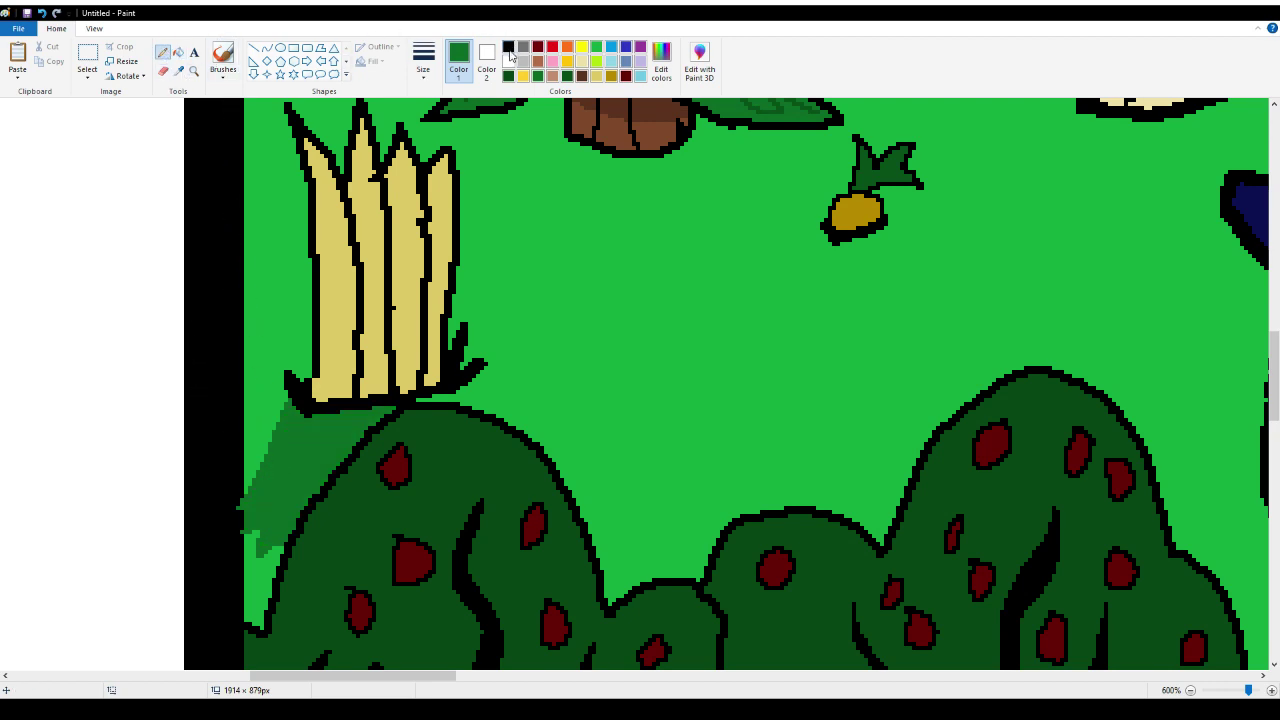
left_click_drag(241, 490, 234, 518)
left_click(508, 46)
mouse_move(240, 490)
left_mouse_down()
mouse_move(236, 541)
mouse_move(242, 501)
left_mouse_up()
Outline rounded ground shadows in black beneath the trunks of the two left pines
scroll(535, 508, "up", 5)
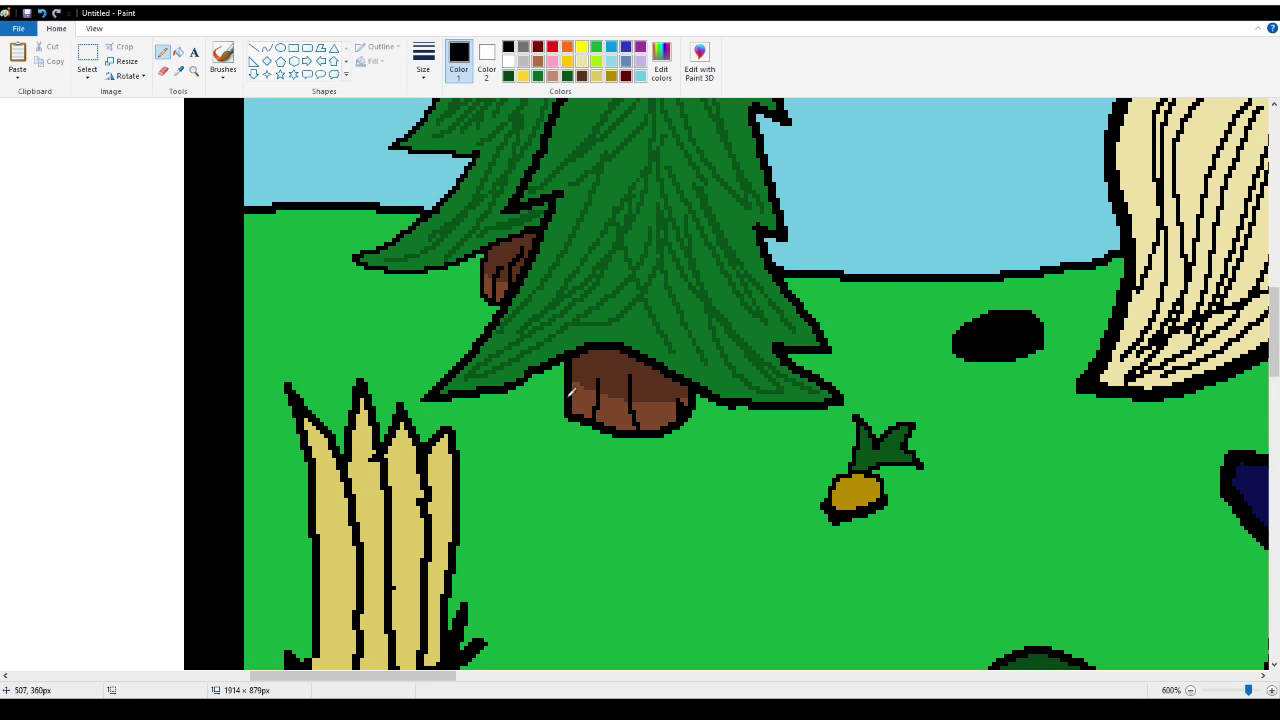
mouse_move(565, 393)
left_mouse_down()
mouse_move(514, 474)
mouse_move(526, 501)
mouse_move(577, 531)
mouse_move(645, 531)
mouse_move(701, 500)
mouse_move(708, 412)
left_mouse_up()
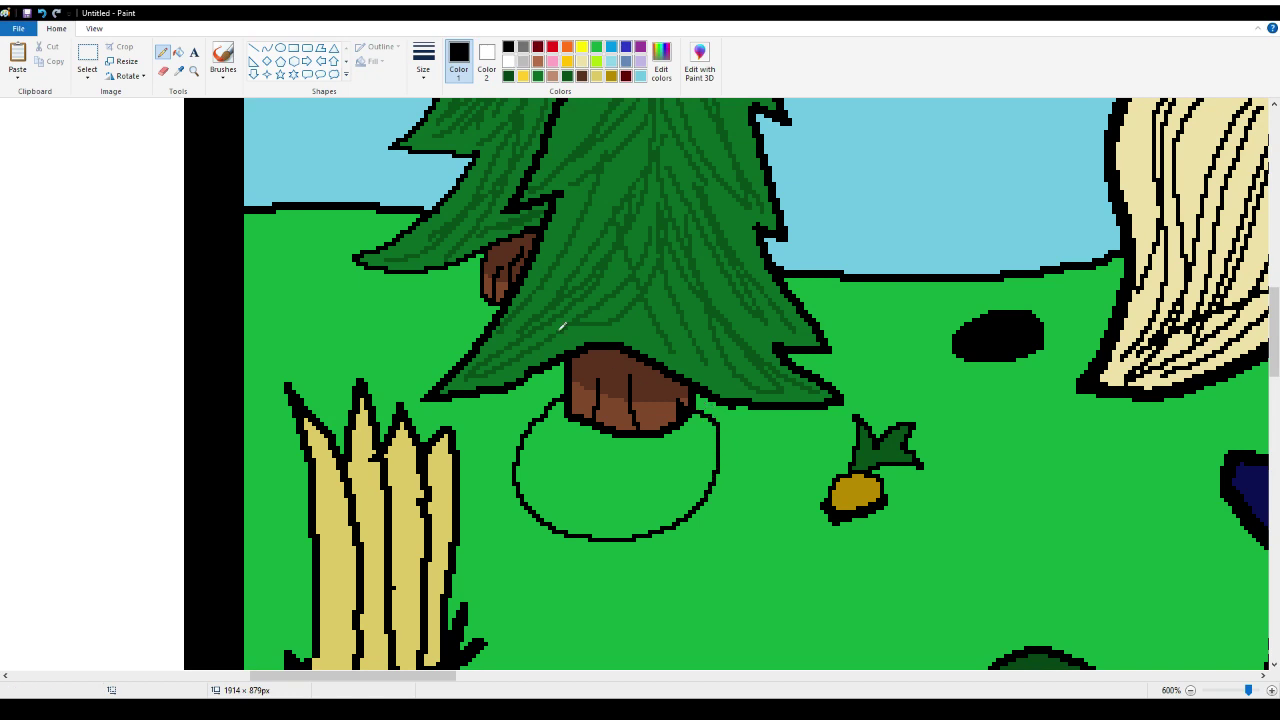
mouse_move(481, 277)
left_mouse_down()
mouse_move(403, 322)
mouse_move(403, 344)
mouse_move(441, 368)
left_mouse_up()
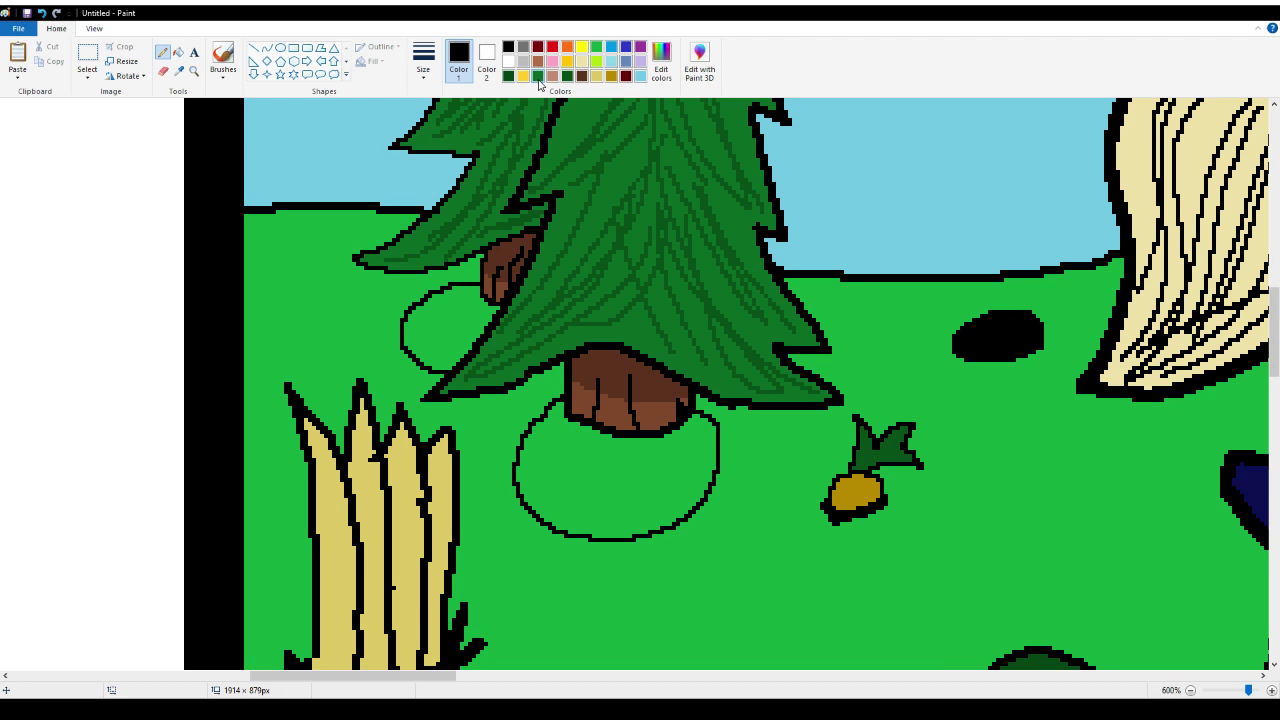
Fill both left pines' ground shadows, outlines included, with the medium green sampled from the right bush's shadow
left_click(537, 76)
left_click(178, 71)
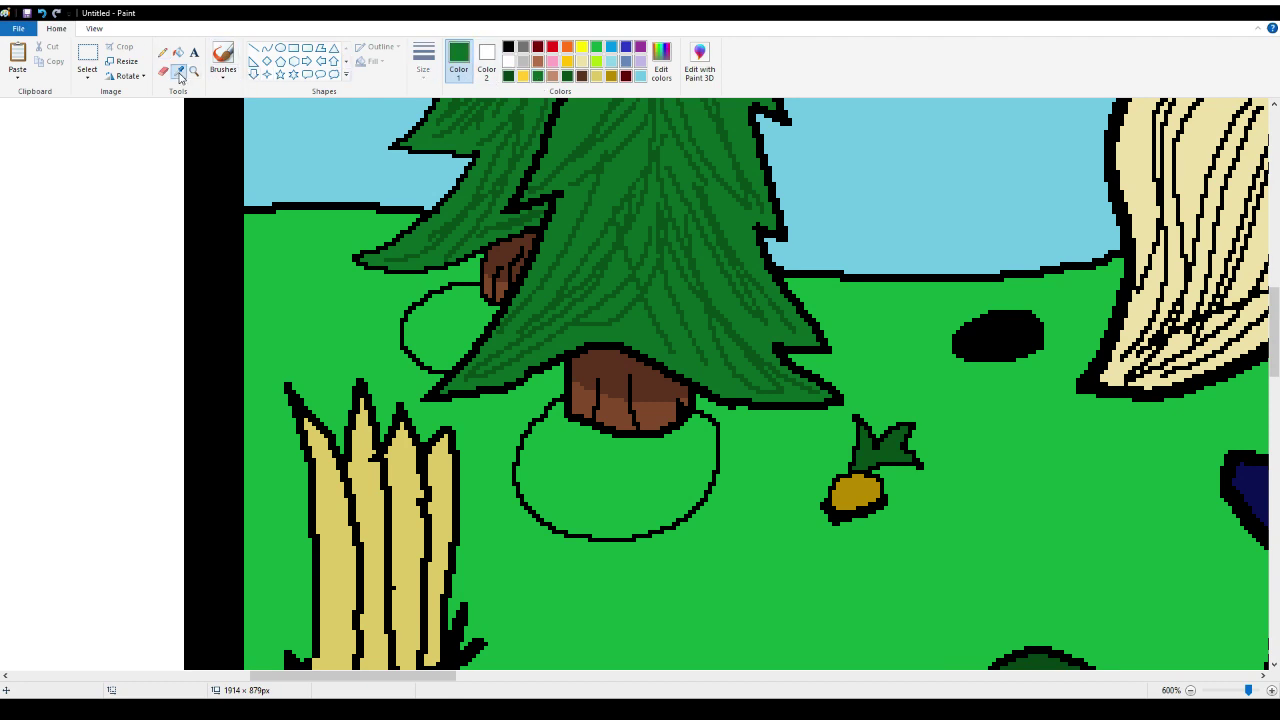
scroll(968, 416, "down", 10)
left_click(993, 490)
scroll(900, 420, "up", 10)
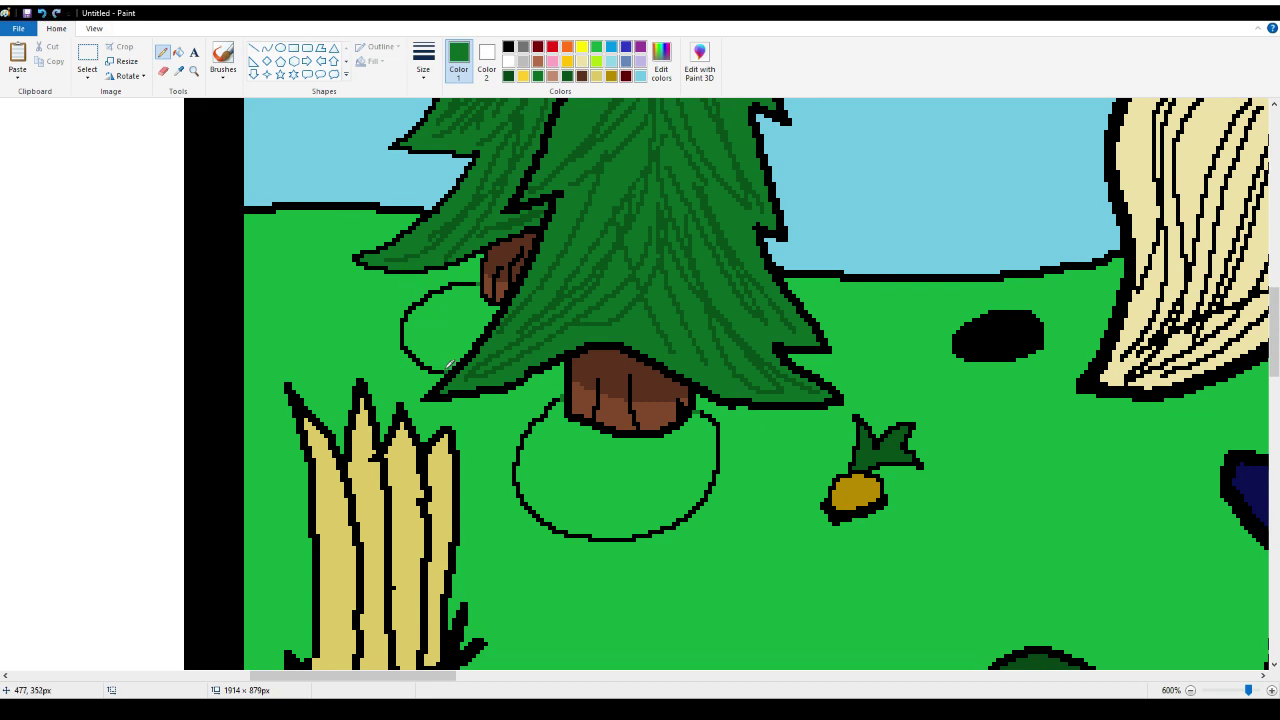
left_click(178, 52)
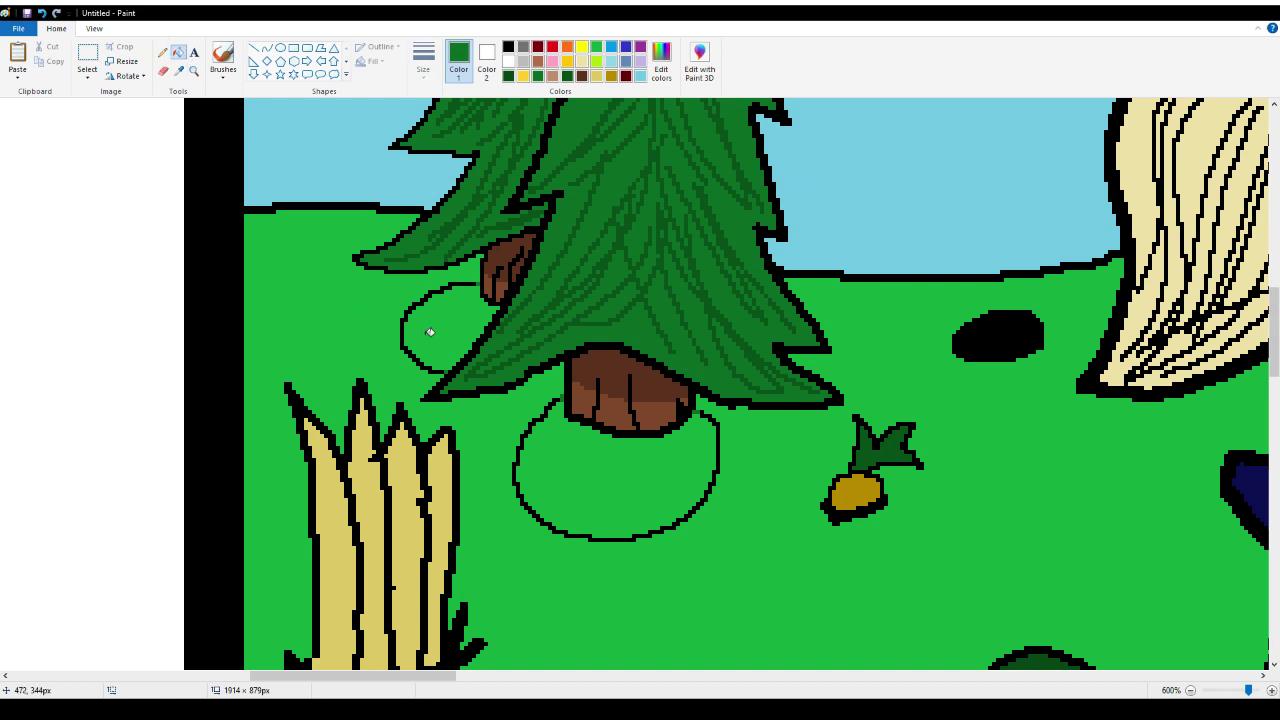
left_click(430, 332)
left_click(403, 326)
left_click(622, 487)
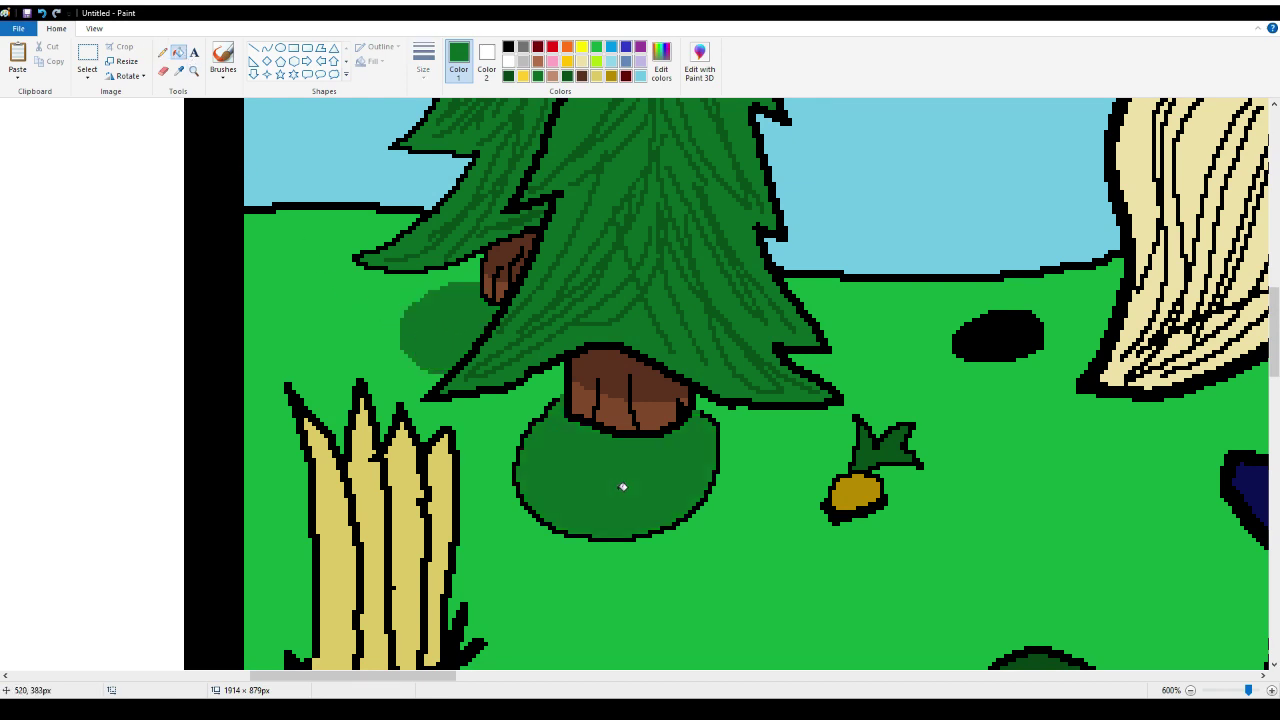
left_click(590, 532)
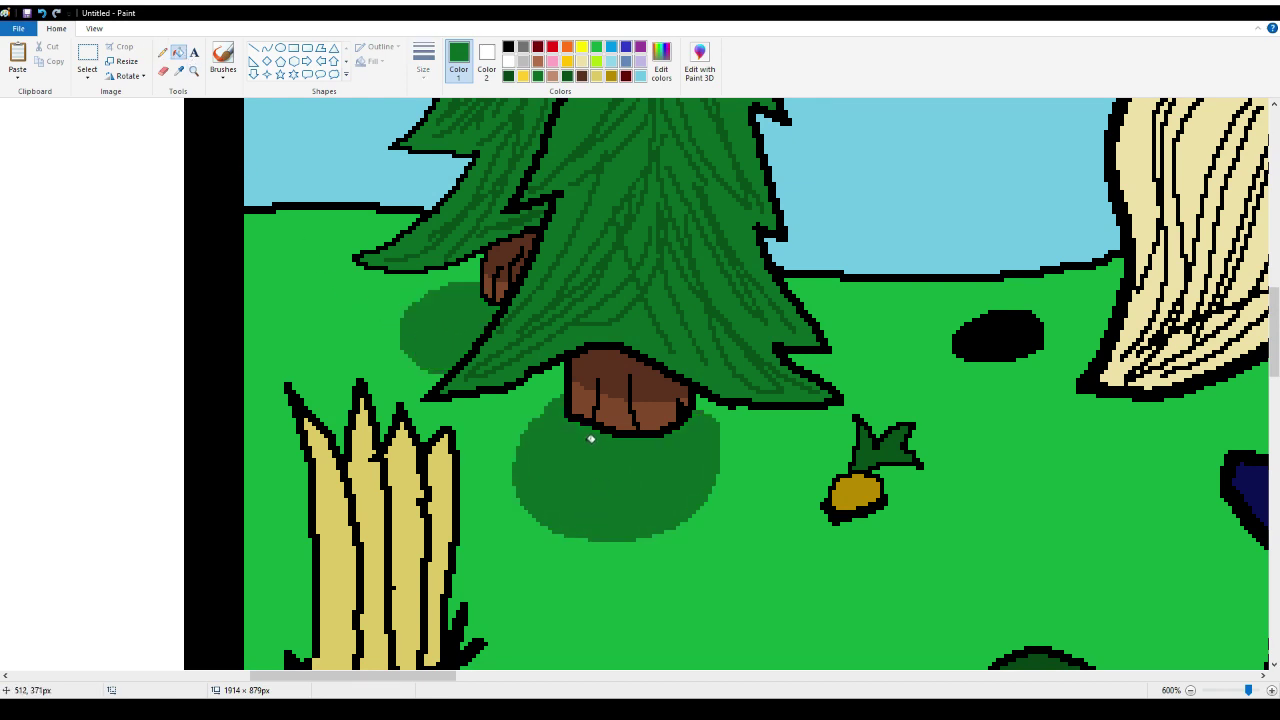
Recolour the grey ground shadow beneath the right pines with the same medium green
left_click_drag(413, 680, 884, 680)
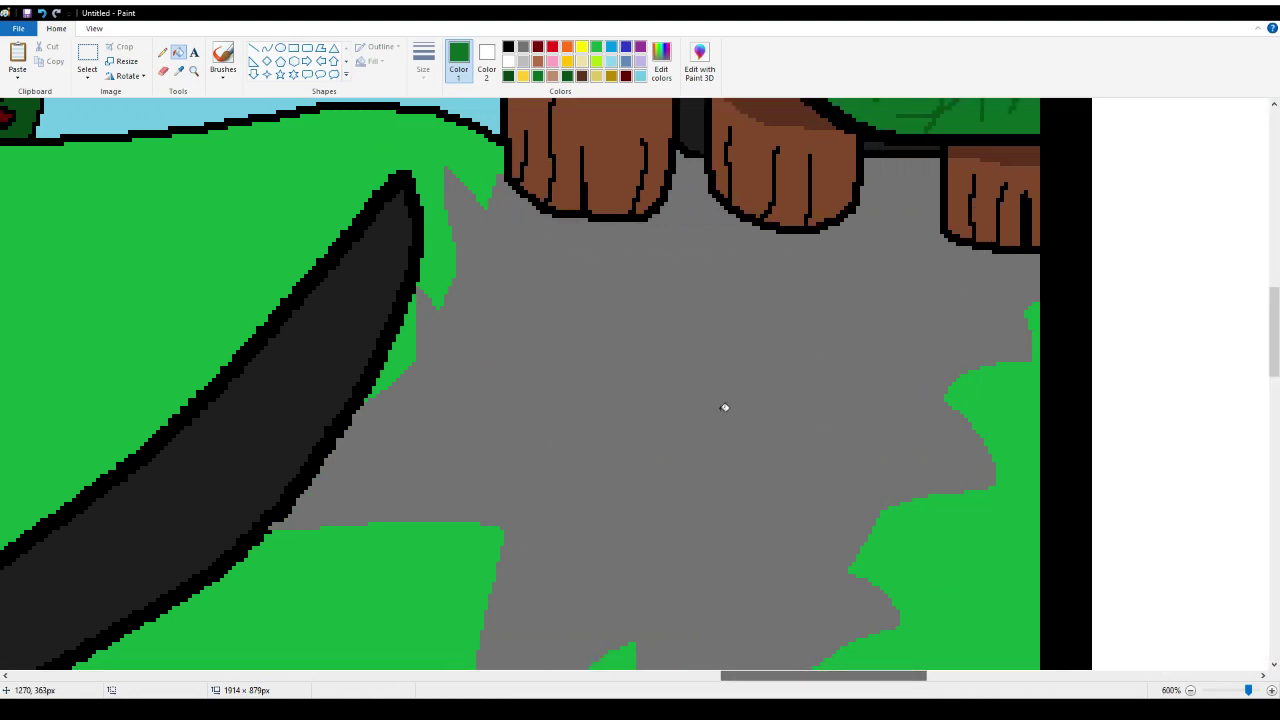
left_click(697, 344)
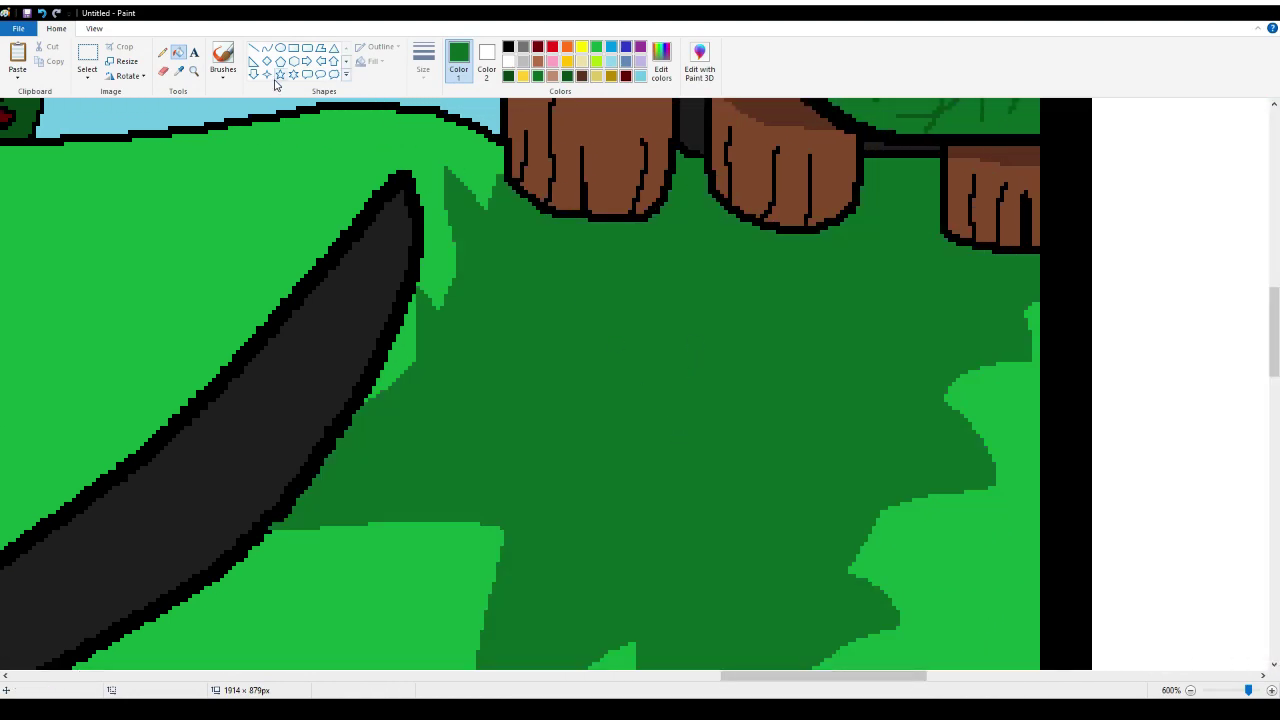
left_click(193, 75)
right_click(114, 243)
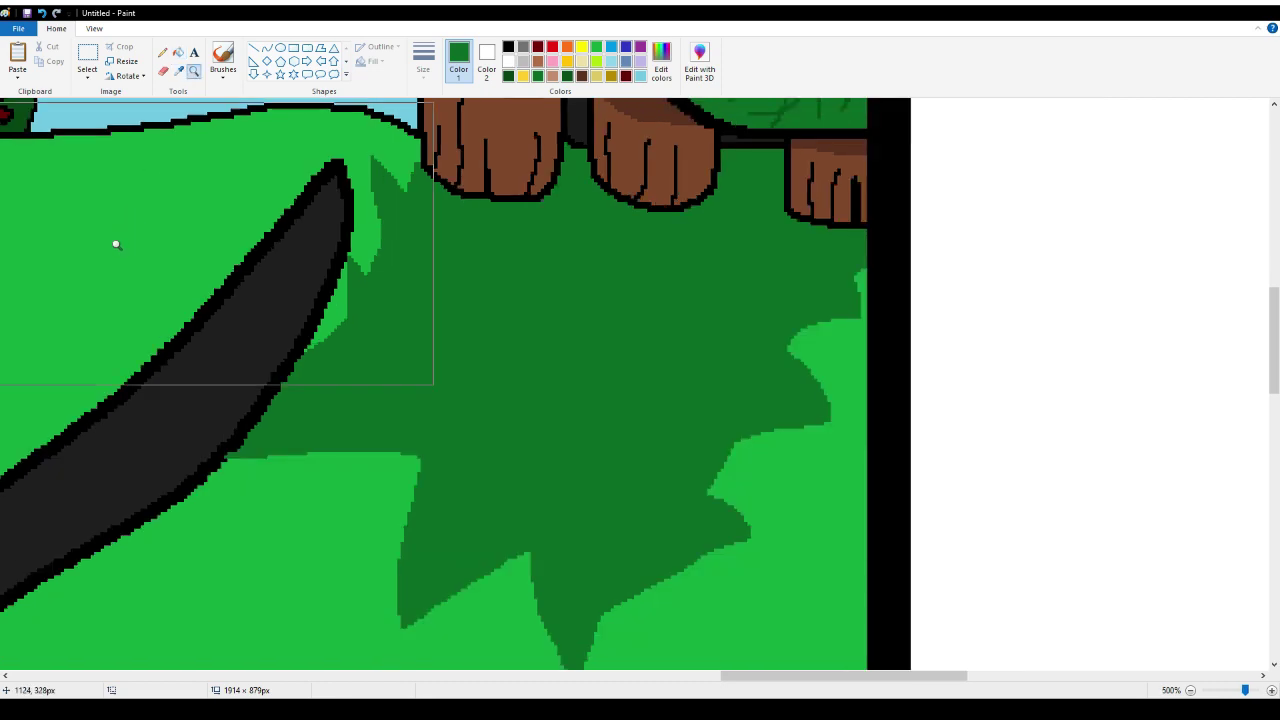
right_click(90, 262)
right_click(77, 271)
right_click(71, 266)
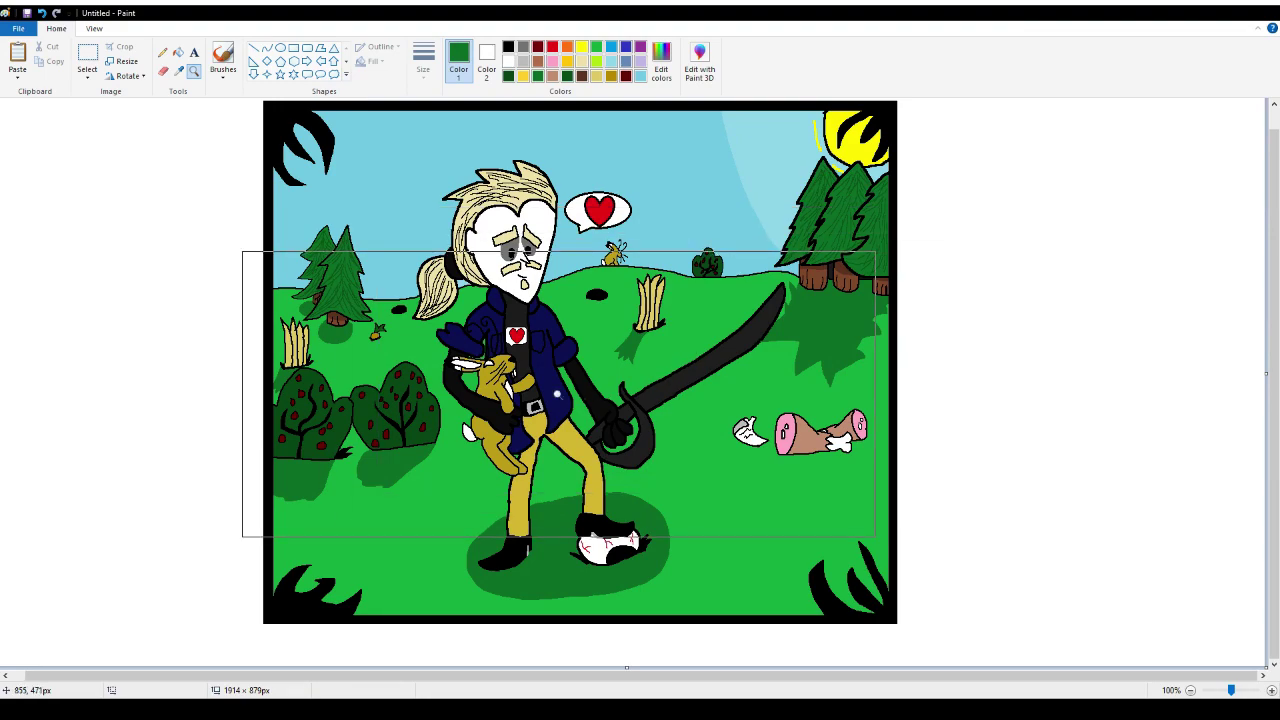
Outline a rounded ground shadow below the white bone fragment near the severed leg and fill it with the current medium green
left_click(560, 350)
left_click(457, 346)
left_click(600, 428)
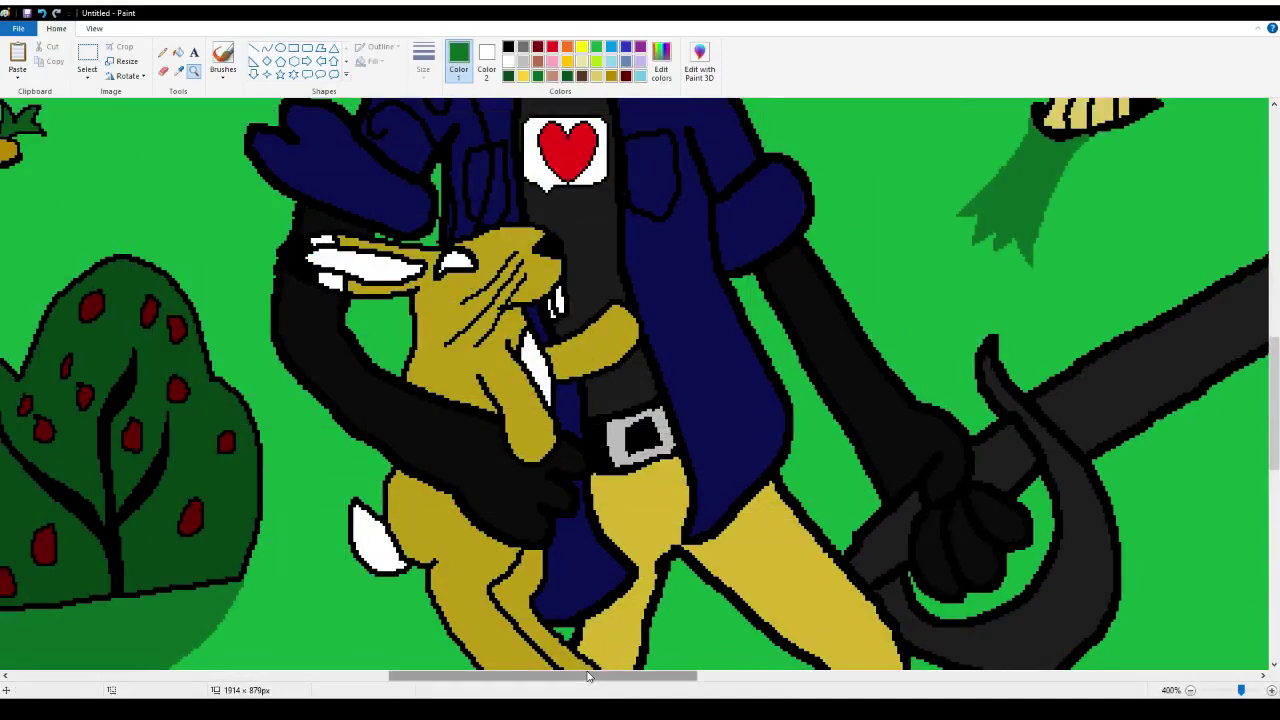
left_click_drag(587, 677, 769, 677)
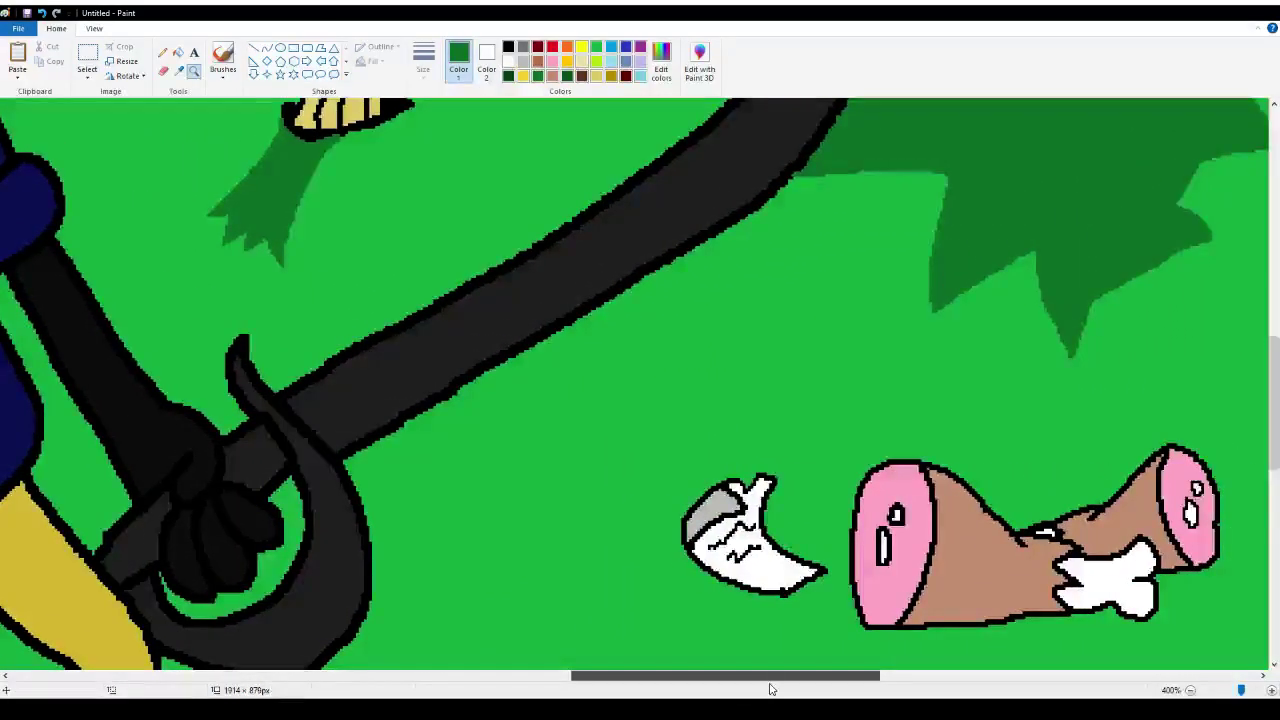
left_click(658, 552)
left_click(349, 143)
left_click(289, 249)
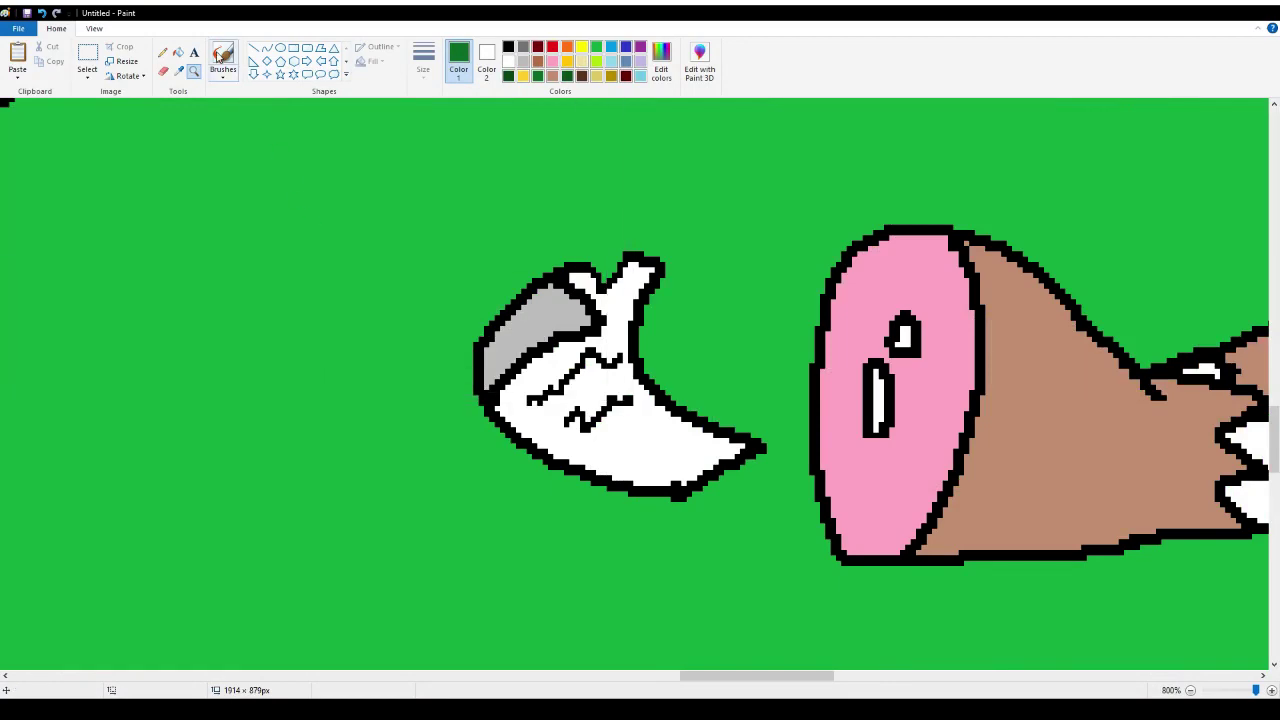
left_click(162, 52)
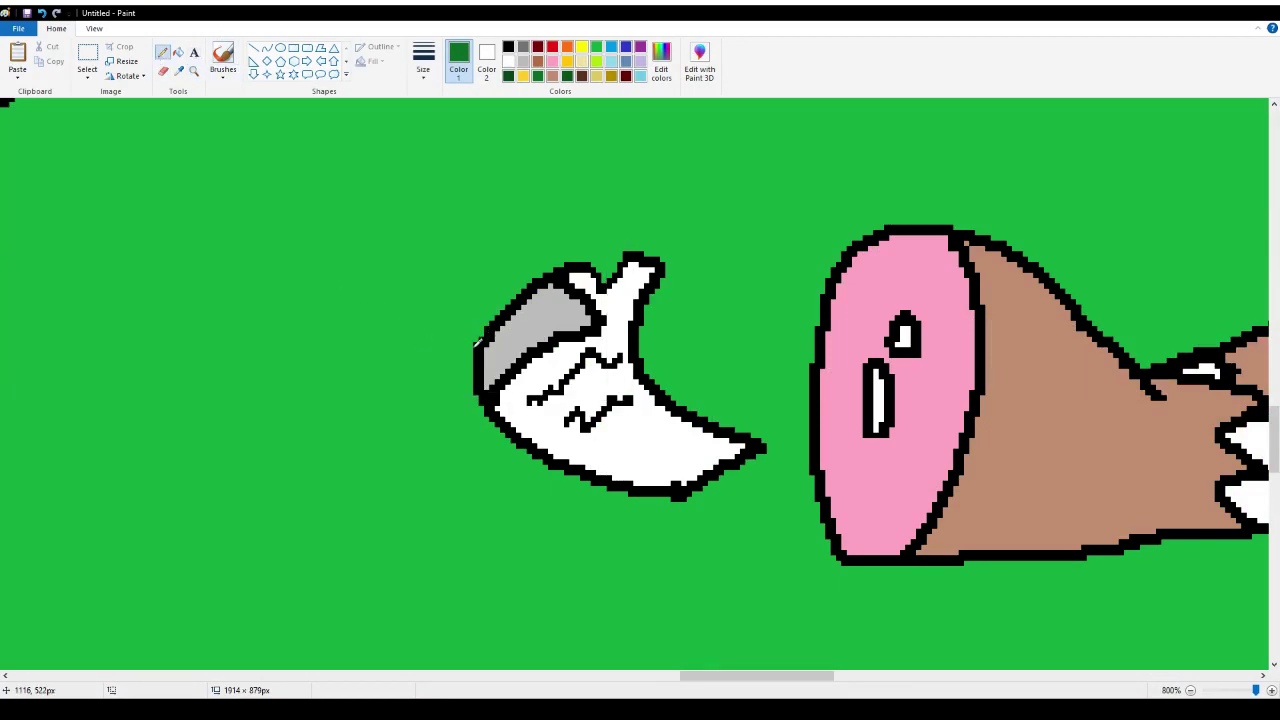
mouse_move(475, 345)
left_mouse_down()
mouse_move(449, 382)
mouse_move(440, 432)
mouse_move(445, 488)
mouse_move(479, 519)
mouse_move(535, 541)
mouse_move(656, 492)
left_mouse_up()
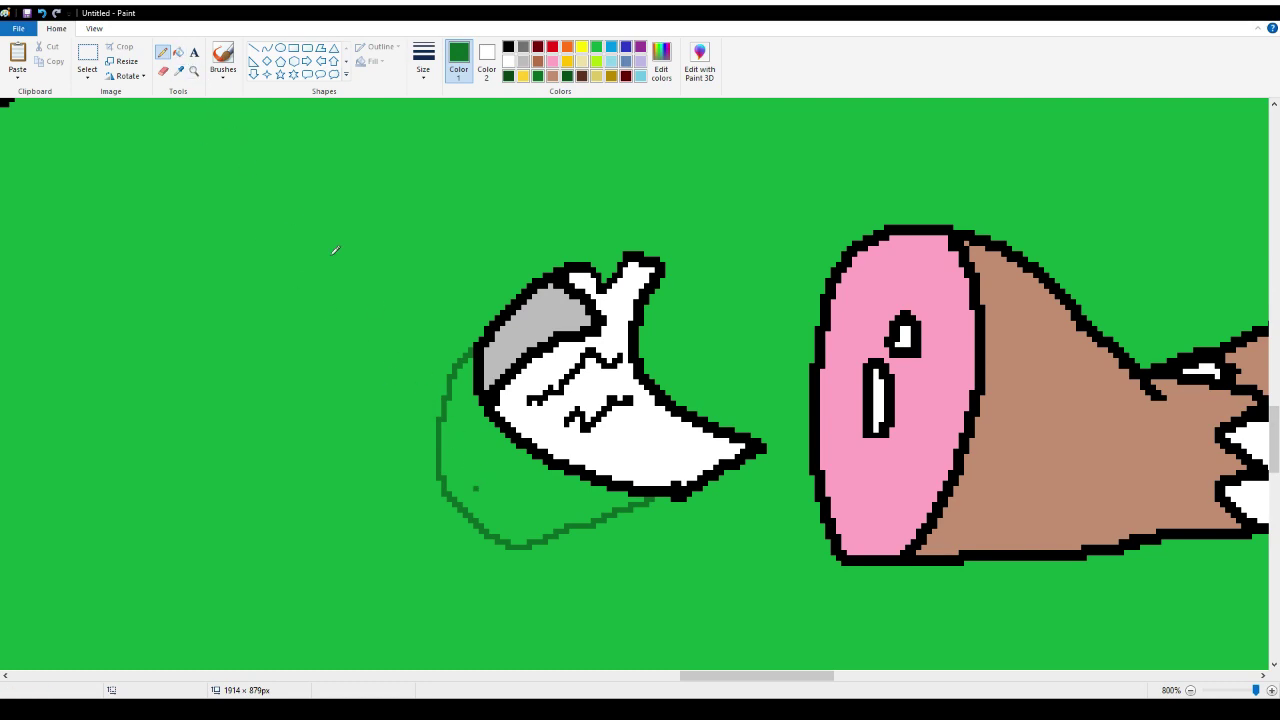
left_click(178, 51)
left_click(516, 478)
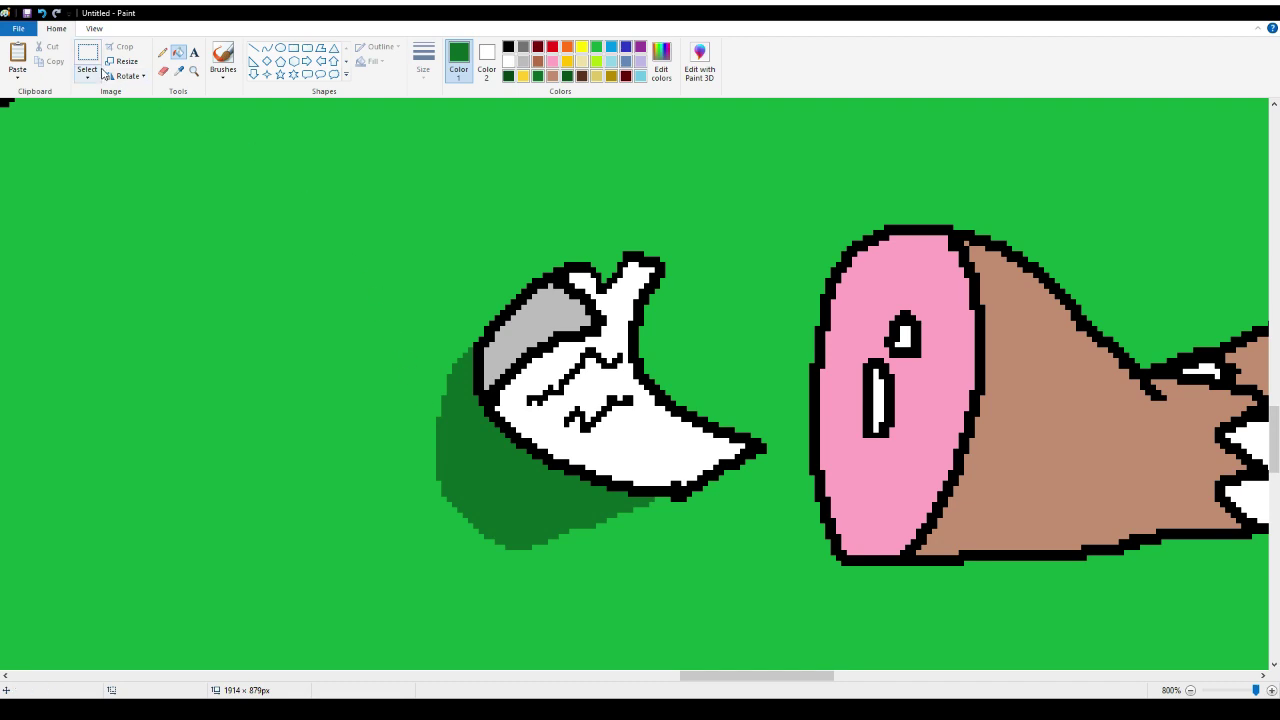
Draw one long ground shadow beneath both pieces of the severed leg and fill it with medium green
left_click(161, 55)
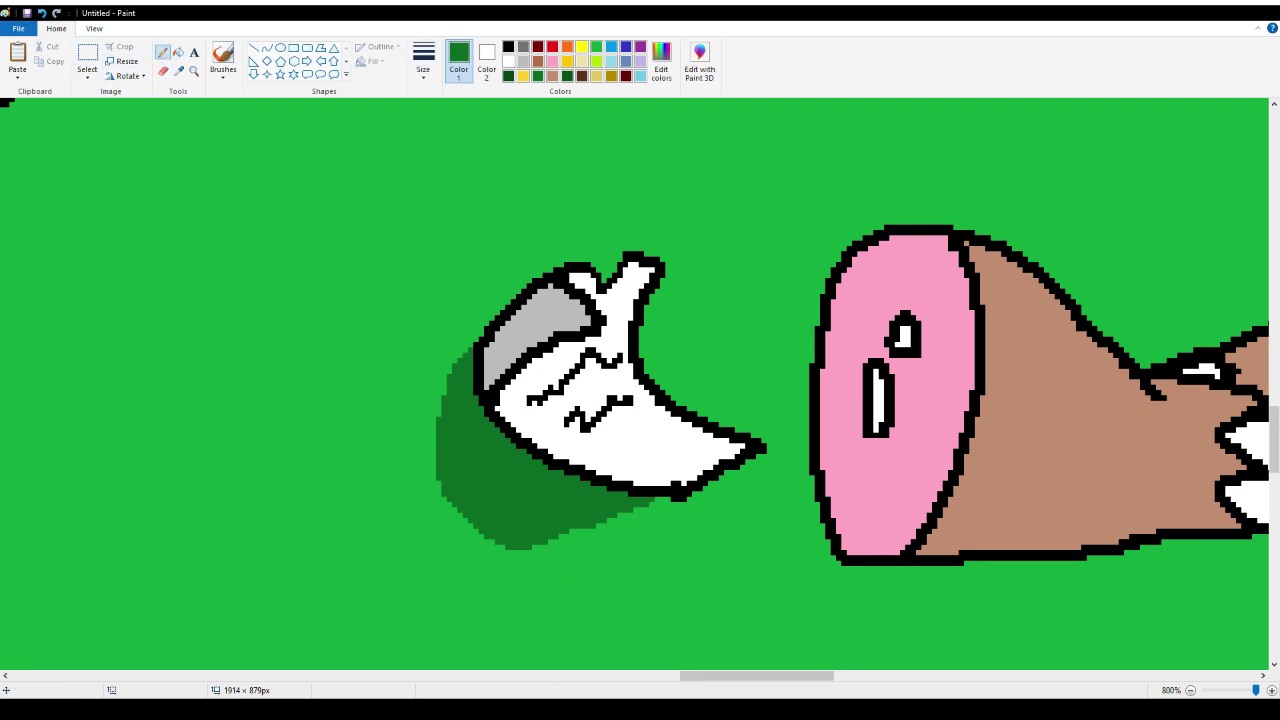
left_click_drag(753, 676, 800, 676)
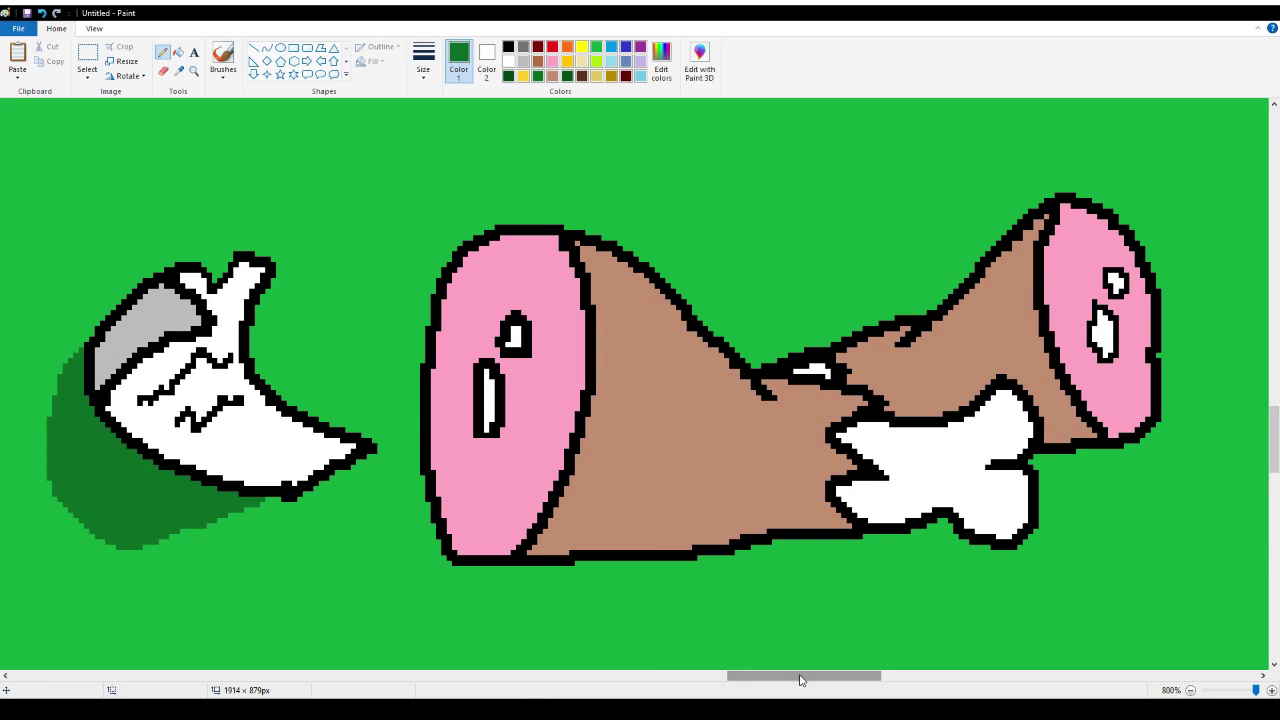
scroll(795, 653, "down", 2)
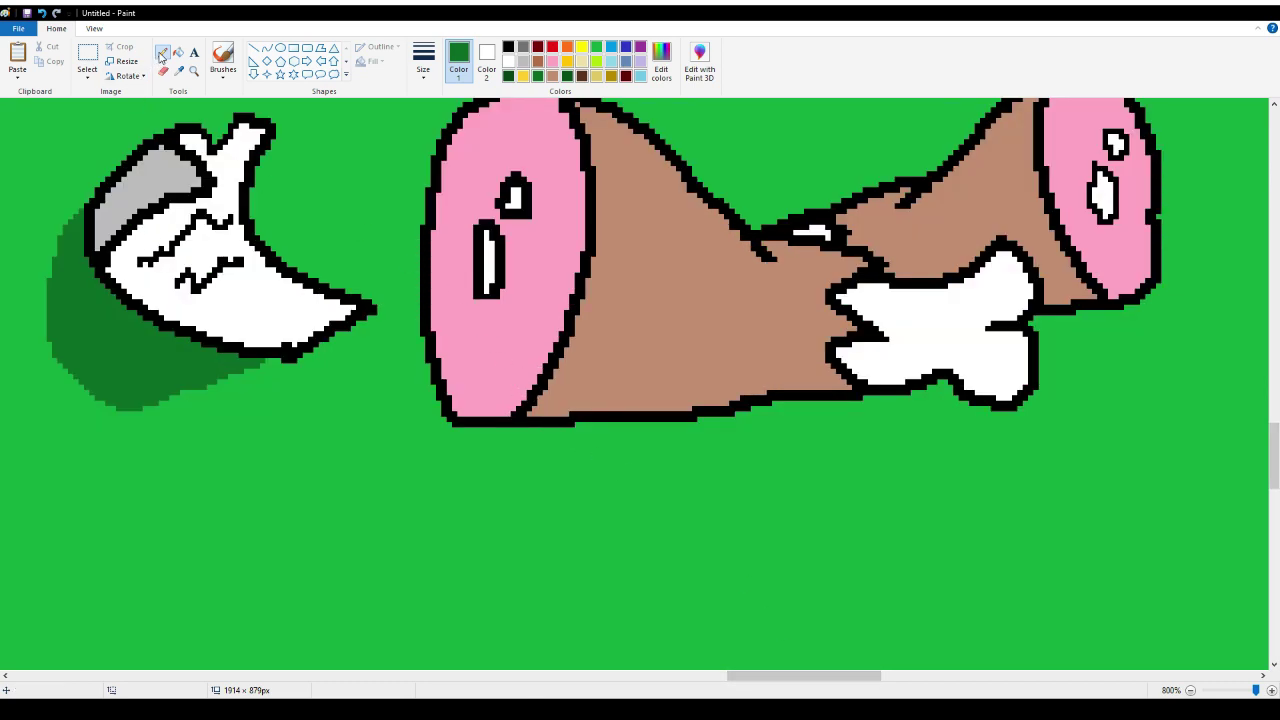
left_click(162, 57)
mouse_move(420, 318)
left_mouse_down()
mouse_move(369, 395)
mouse_move(369, 455)
mouse_move(394, 502)
mouse_move(532, 553)
mouse_move(632, 562)
mouse_move(791, 535)
mouse_move(847, 485)
mouse_move(893, 469)
mouse_move(1013, 473)
mouse_move(1158, 446)
mouse_move(1208, 381)
mouse_move(1214, 336)
mouse_move(1214, 272)
mouse_move(1171, 239)
left_mouse_up()
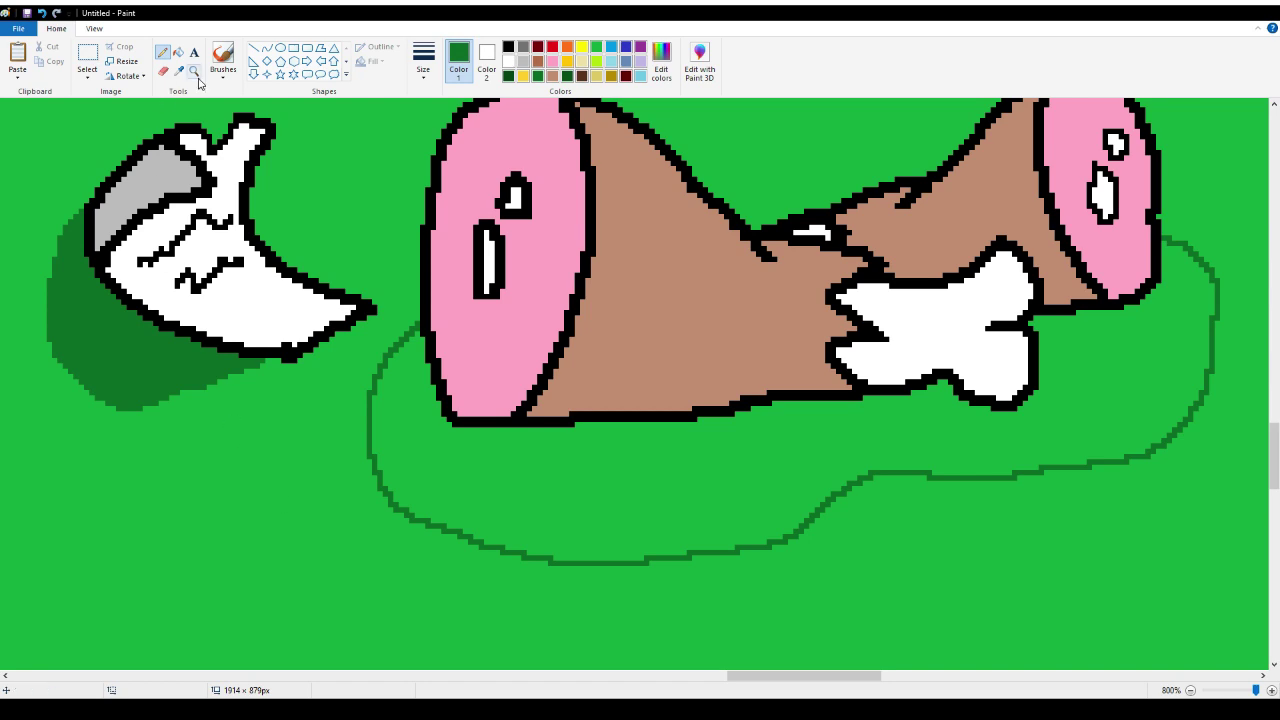
left_click(178, 52)
left_click(480, 472)
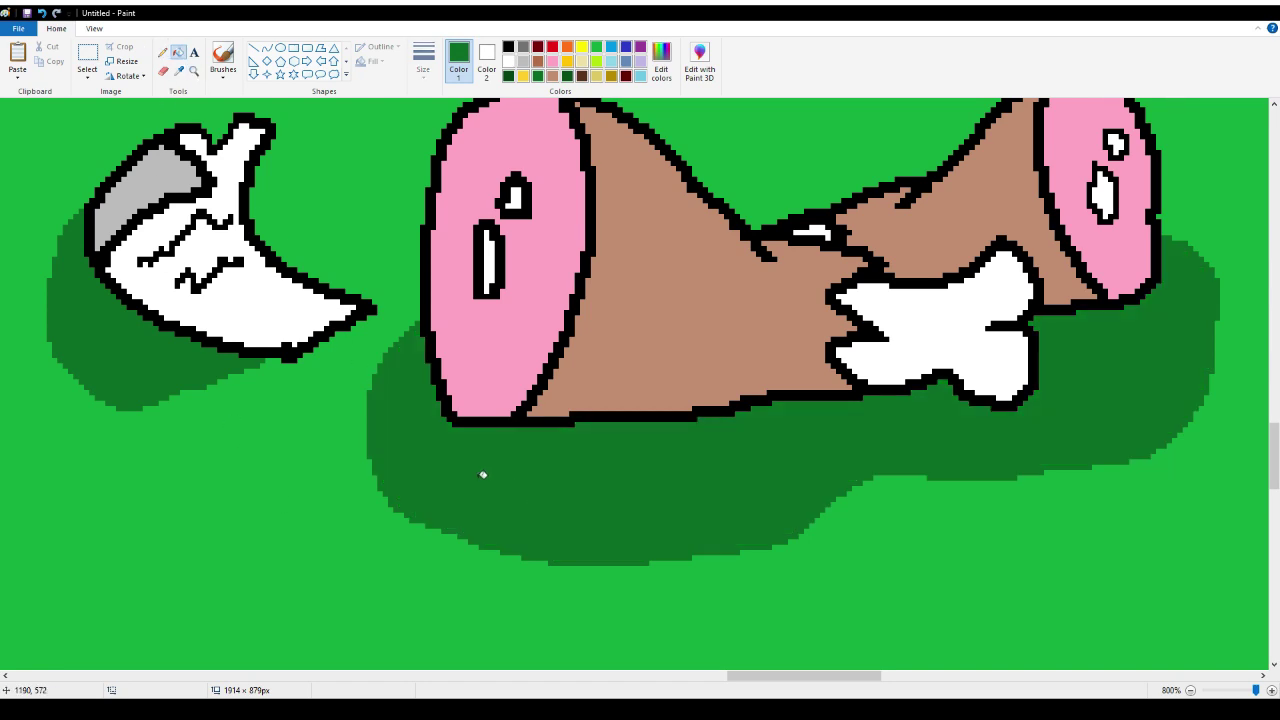
Draw a small slanted ground shadow below the carrot beside the left pines and fill it with medium green
left_click(193, 70)
right_click(29, 214)
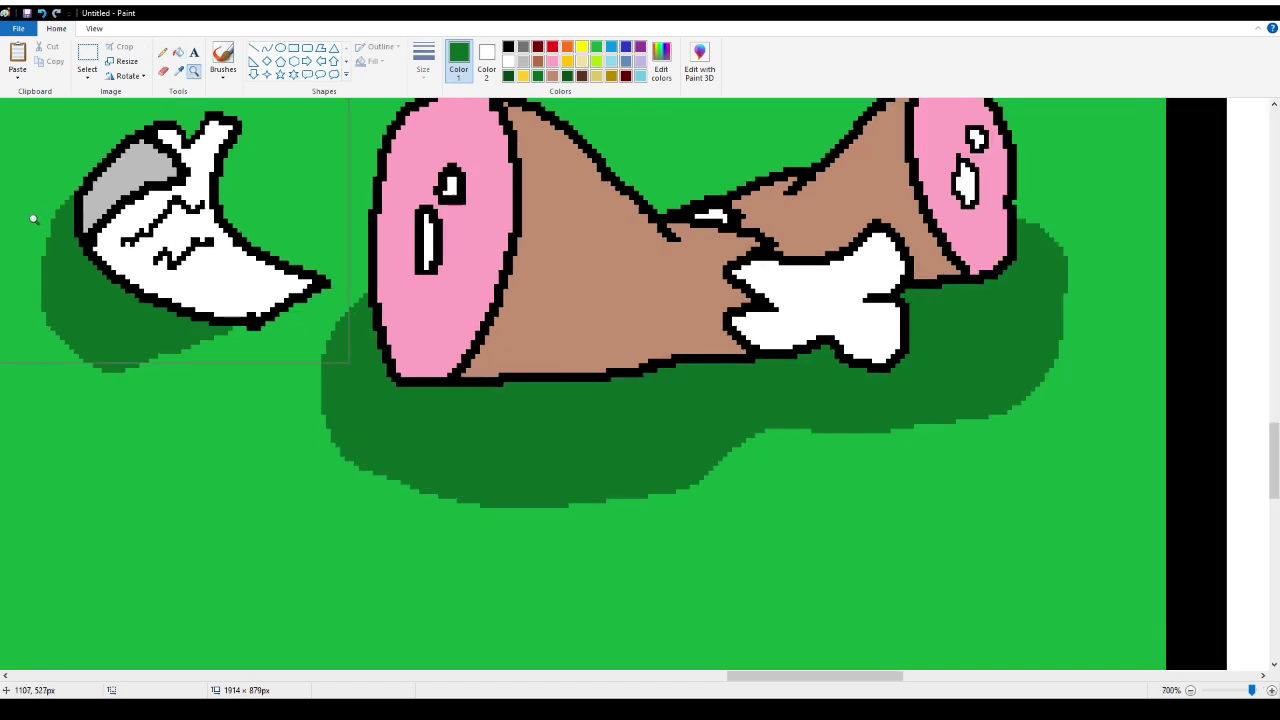
right_click(33, 218)
right_click(33, 218)
right_click(34, 217)
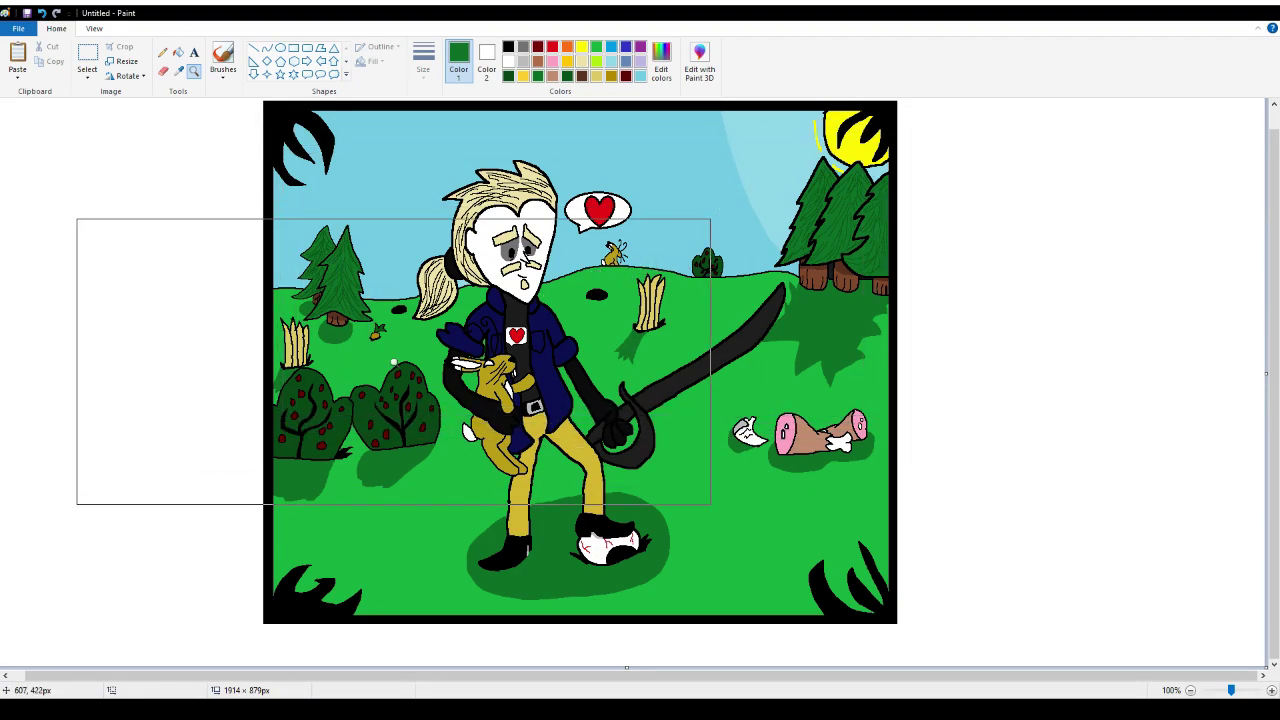
left_click(342, 342)
left_click(575, 342)
left_click(571, 337)
left_click(360, 277)
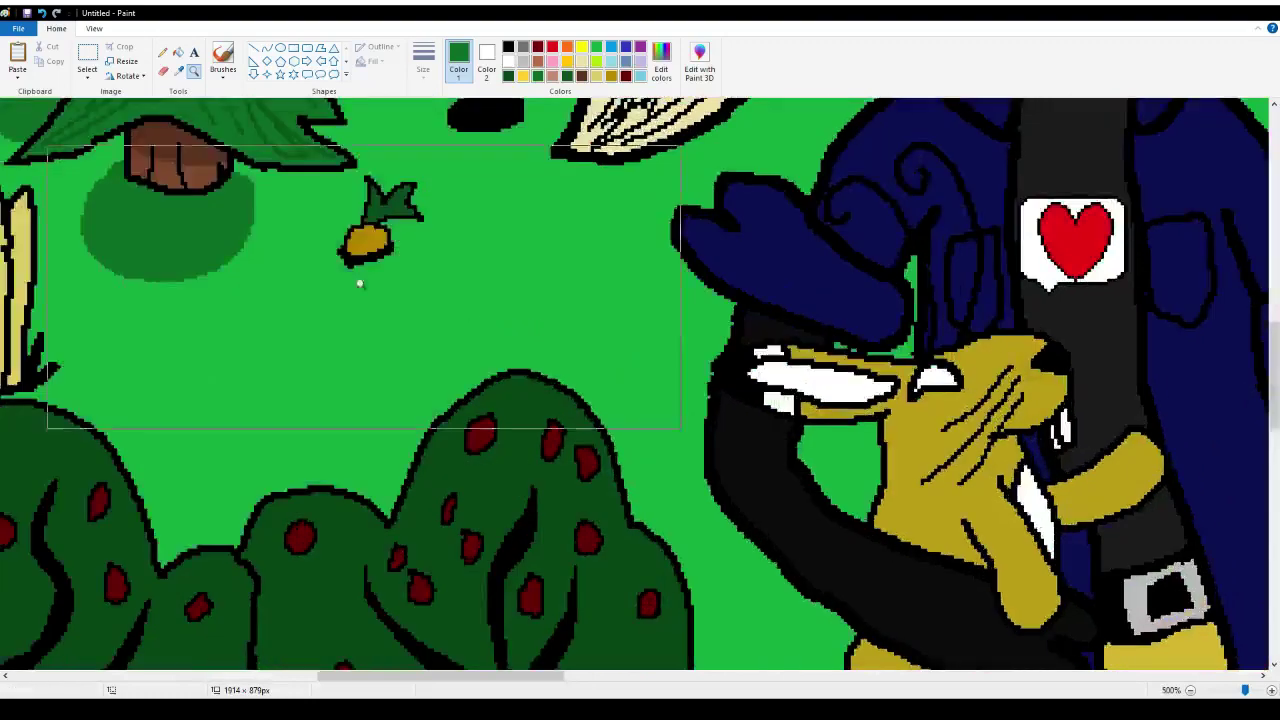
left_click(274, 240)
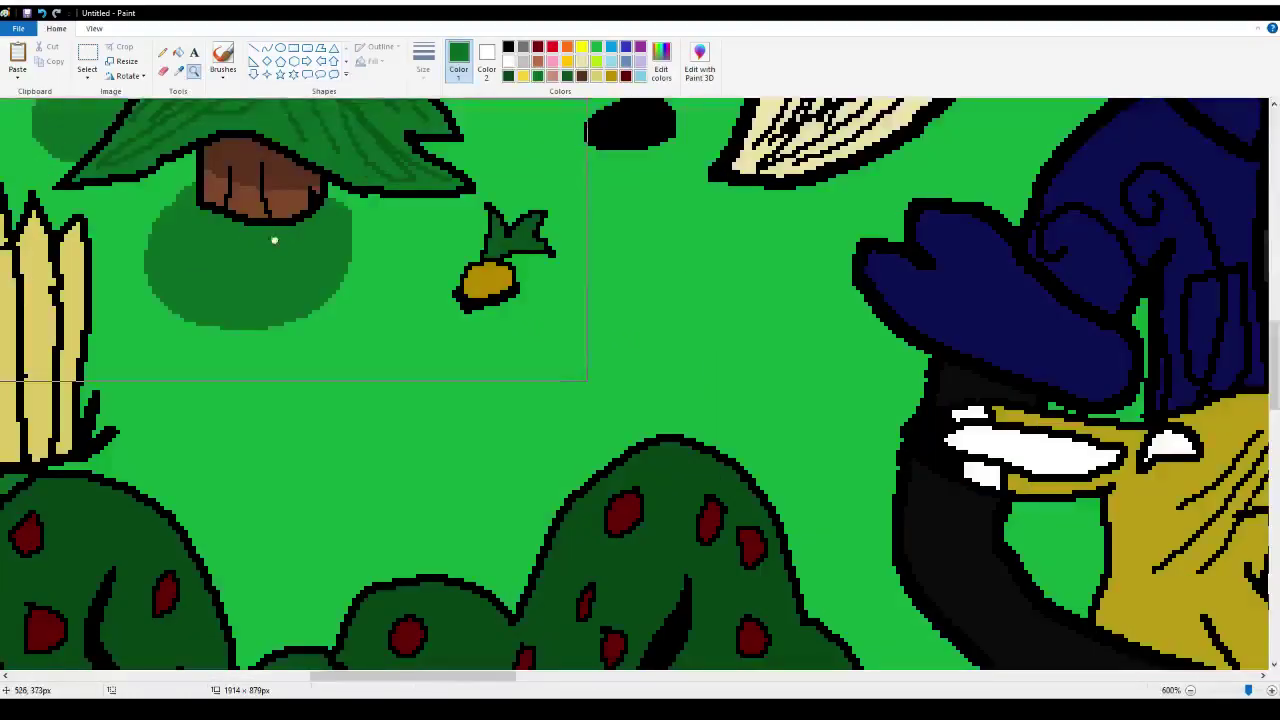
left_click(166, 53)
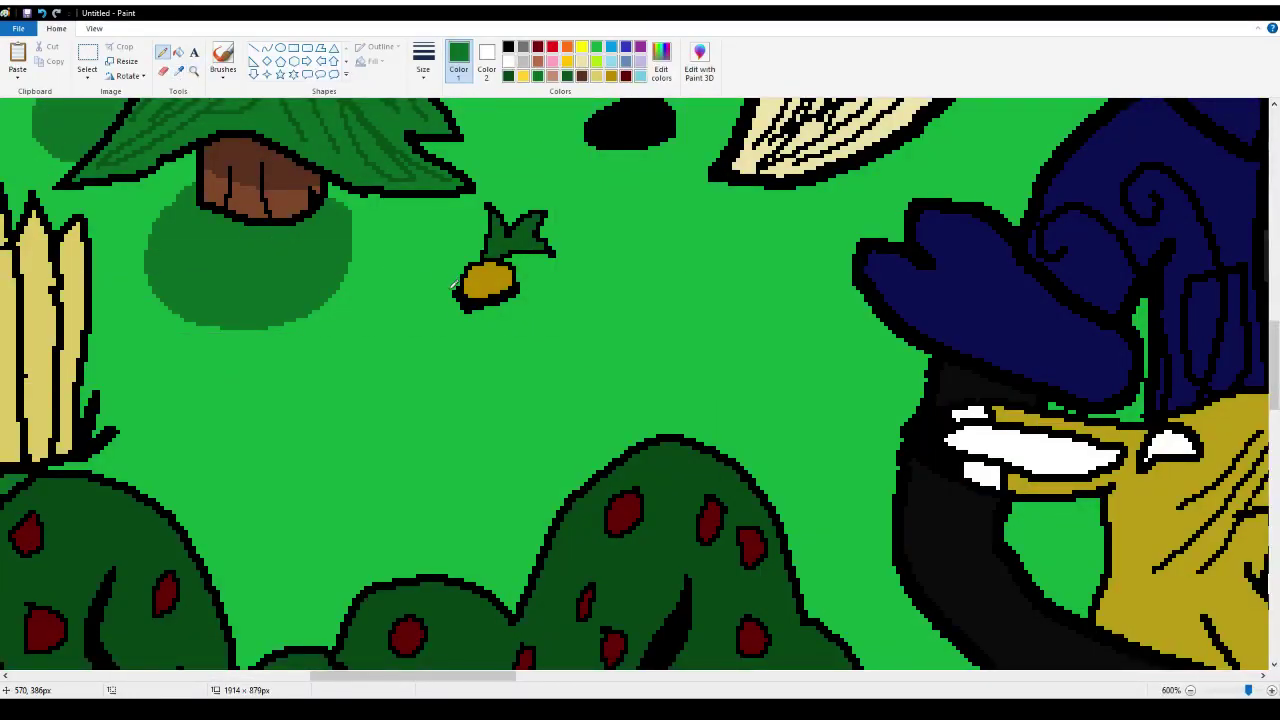
mouse_move(455, 290)
left_mouse_down()
mouse_move(419, 379)
mouse_move(450, 399)
mouse_move(476, 373)
mouse_move(493, 314)
left_mouse_up()
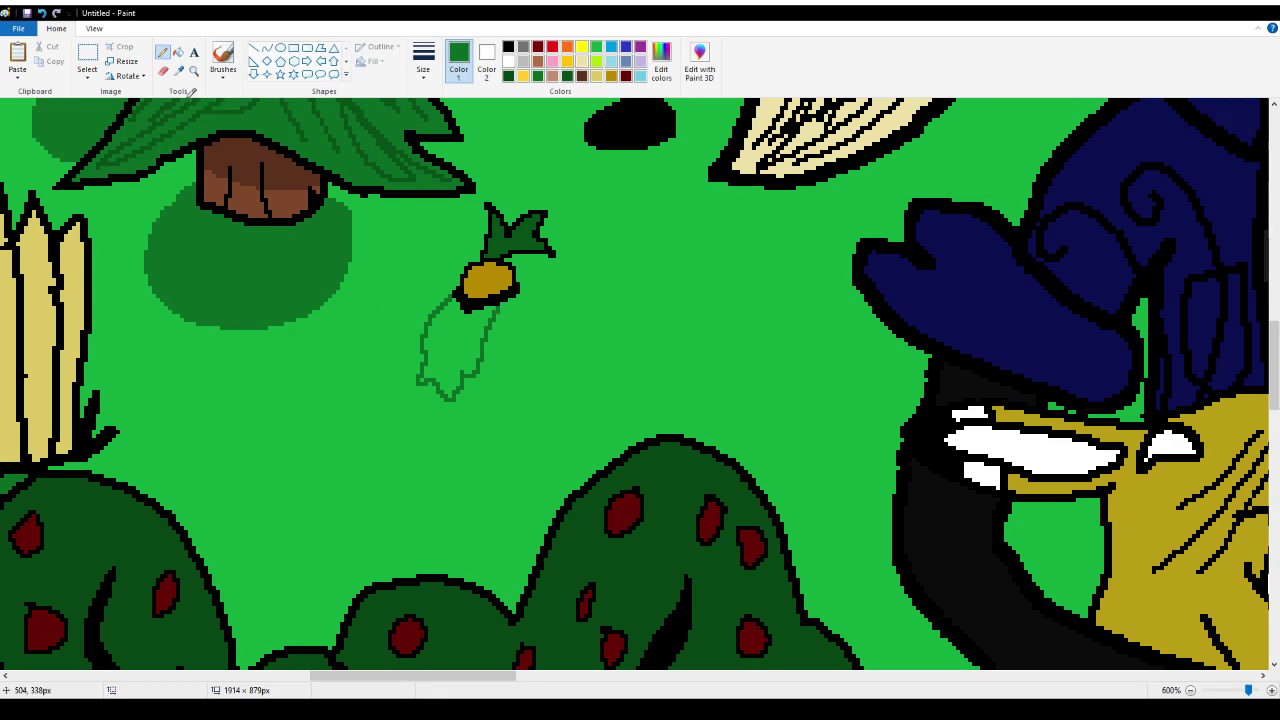
left_click(178, 52)
left_click(458, 333)
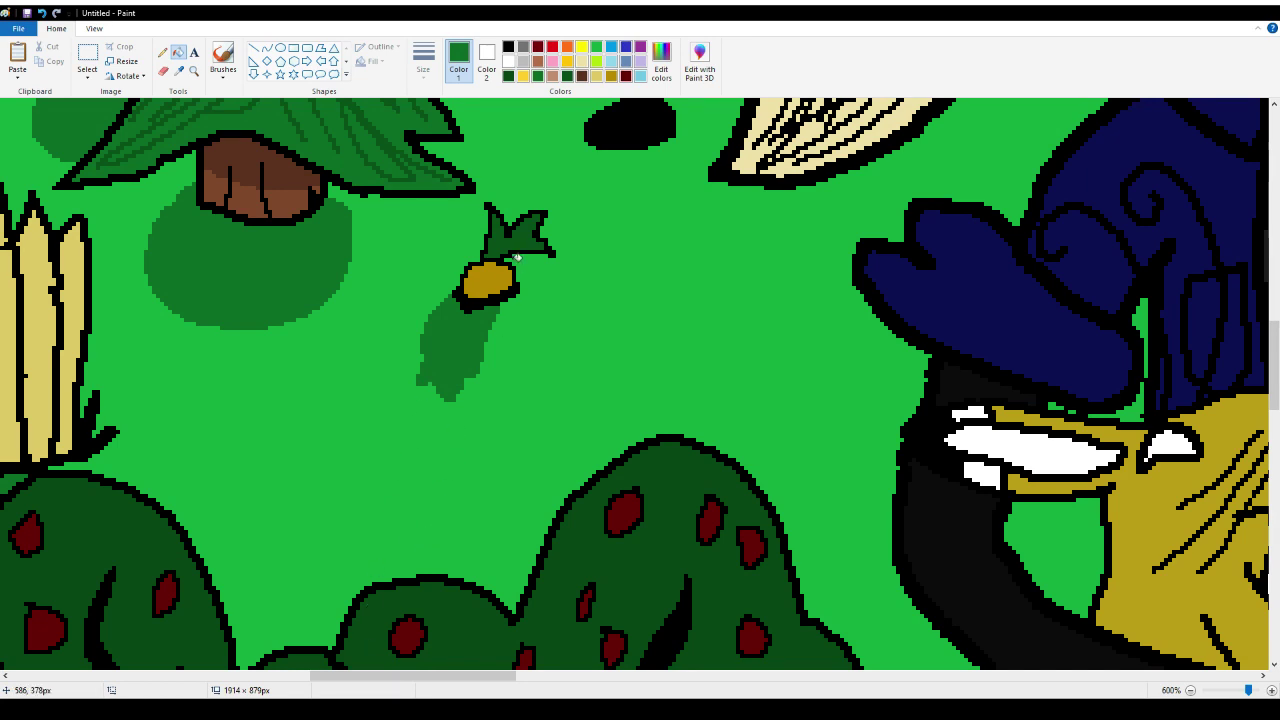
Outline a rounded shadow in medium green on the hillside directly below the distant berry bush
scroll(575, 478, "up", 5)
left_click_drag(481, 684, 760, 585)
scroll(760, 585, "up", 3)
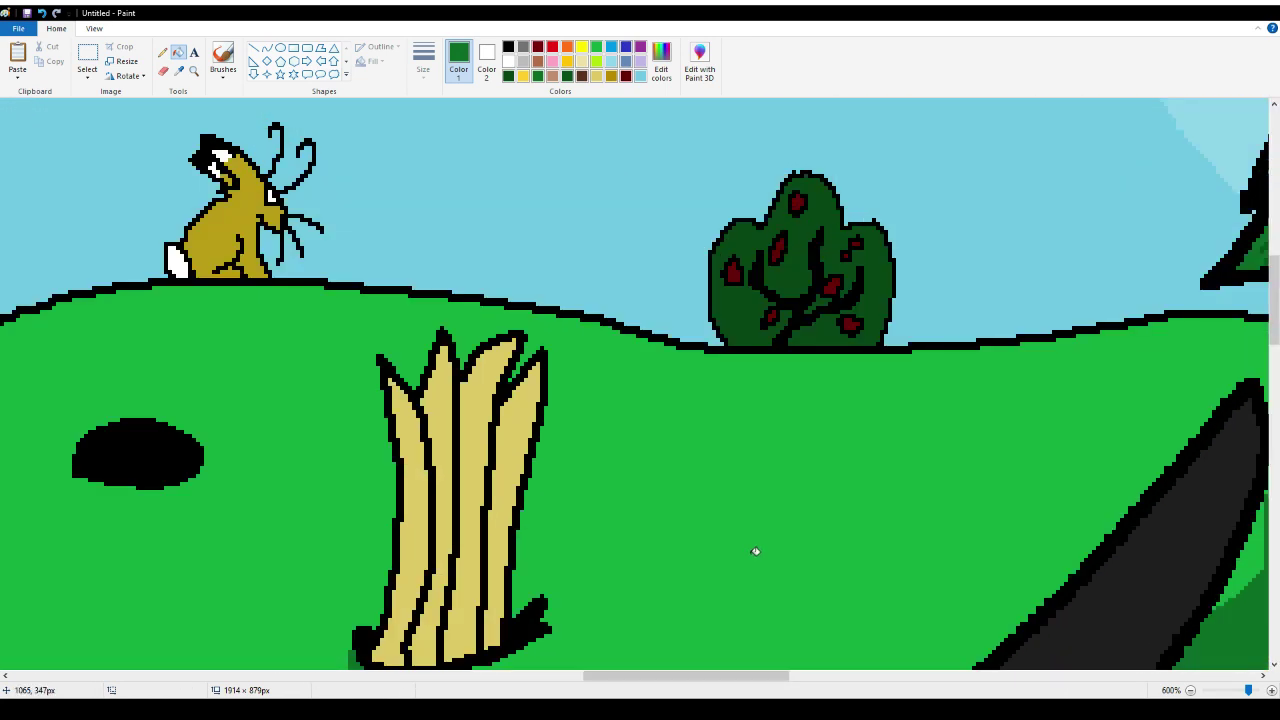
left_click(162, 52)
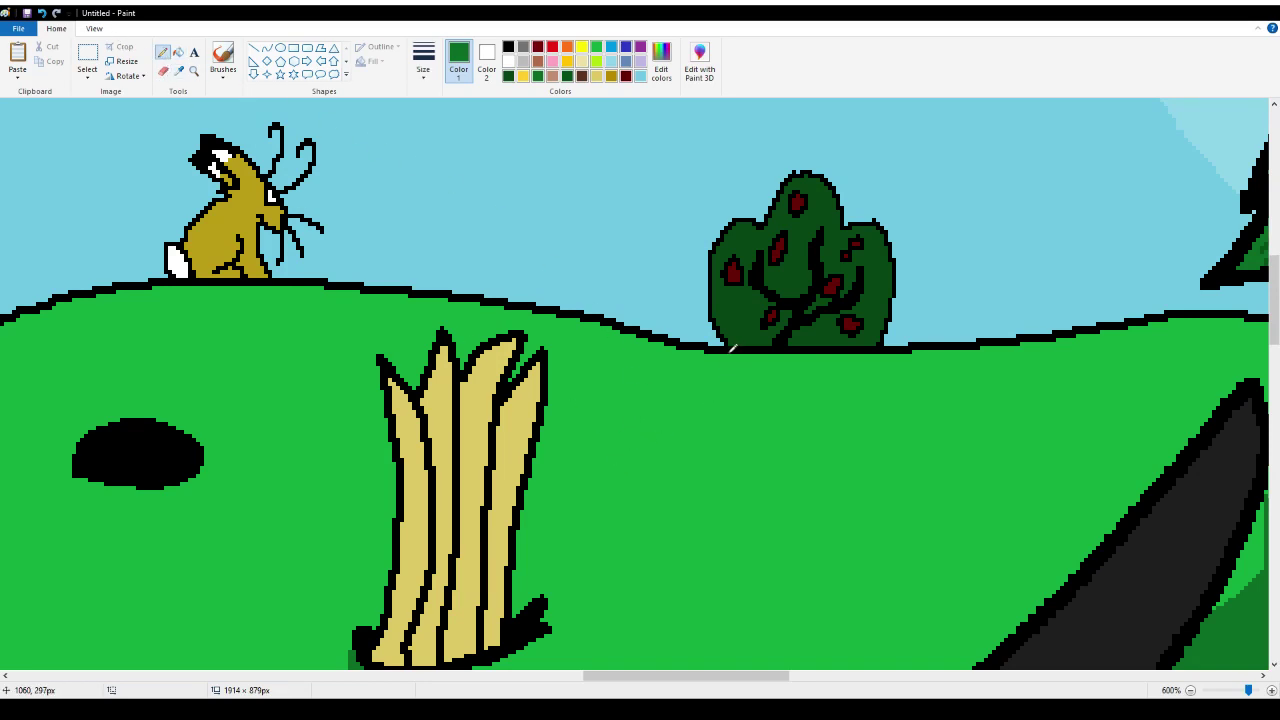
mouse_move(731, 348)
left_mouse_down()
mouse_move(694, 427)
mouse_move(710, 477)
mouse_move(847, 460)
mouse_move(884, 366)
left_mouse_up()
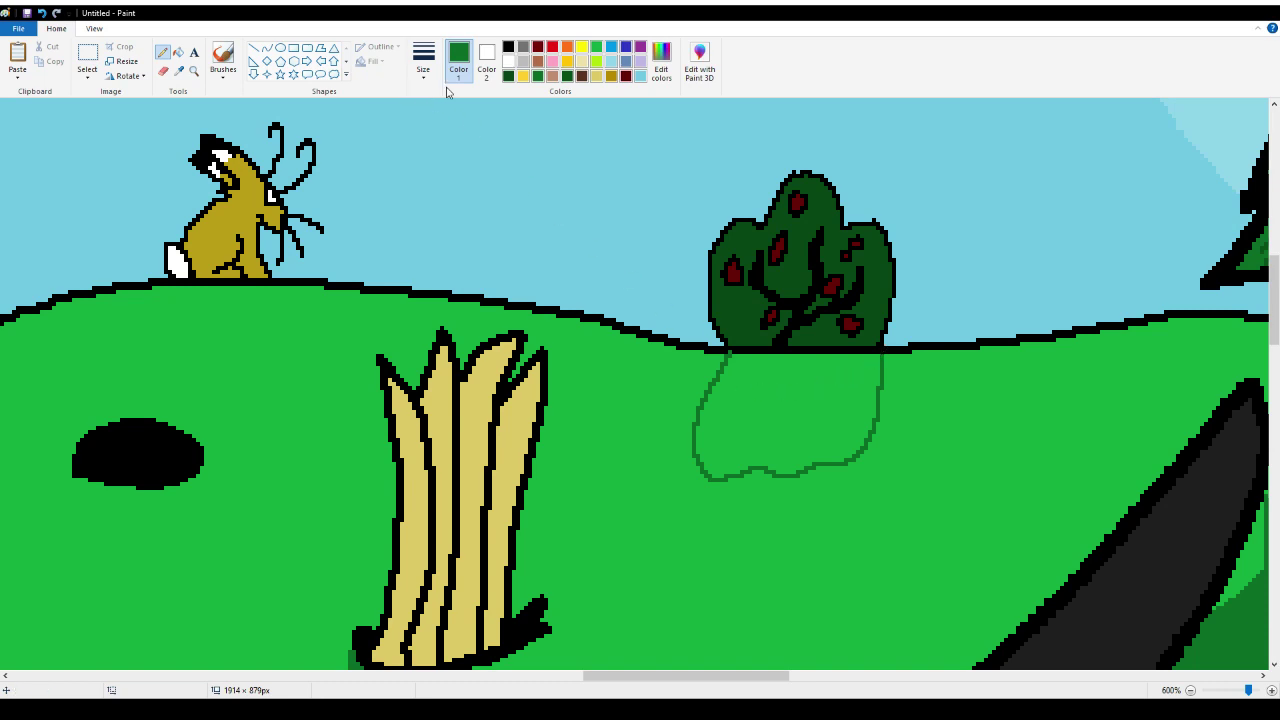
left_click(508, 46)
left_click(176, 53)
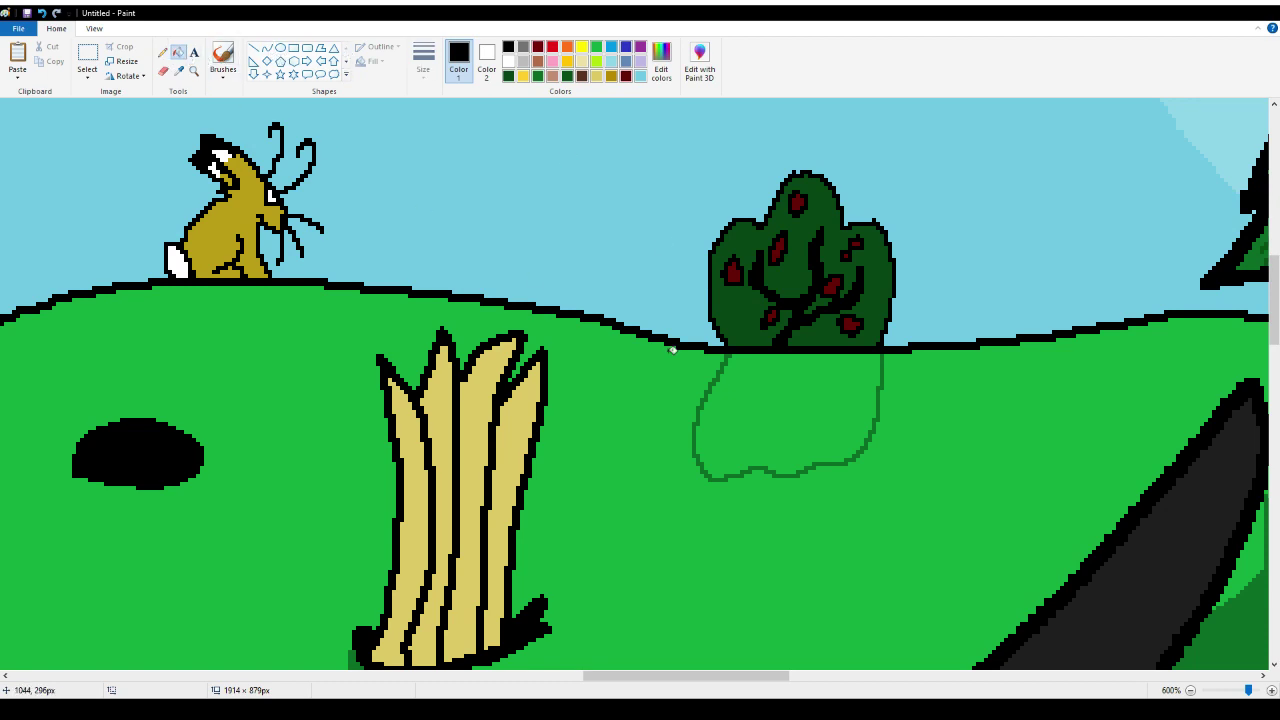
left_click(750, 392)
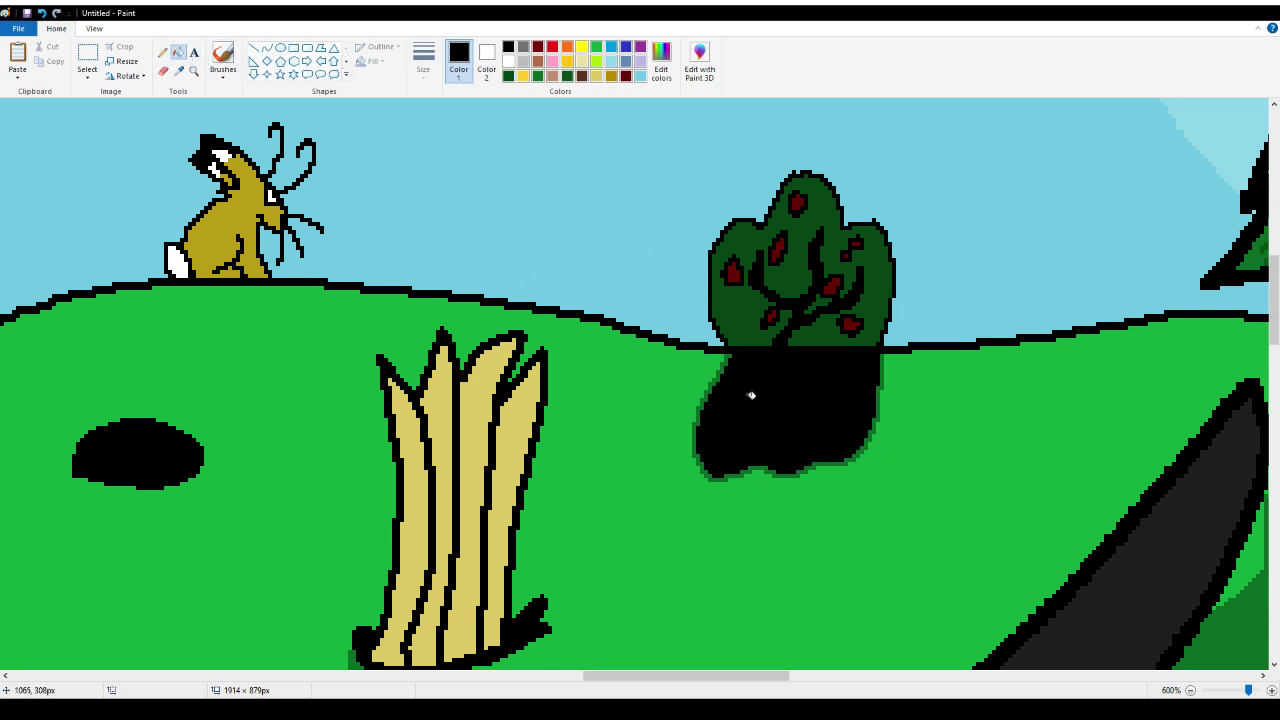
left_click(42, 13)
left_click(179, 71)
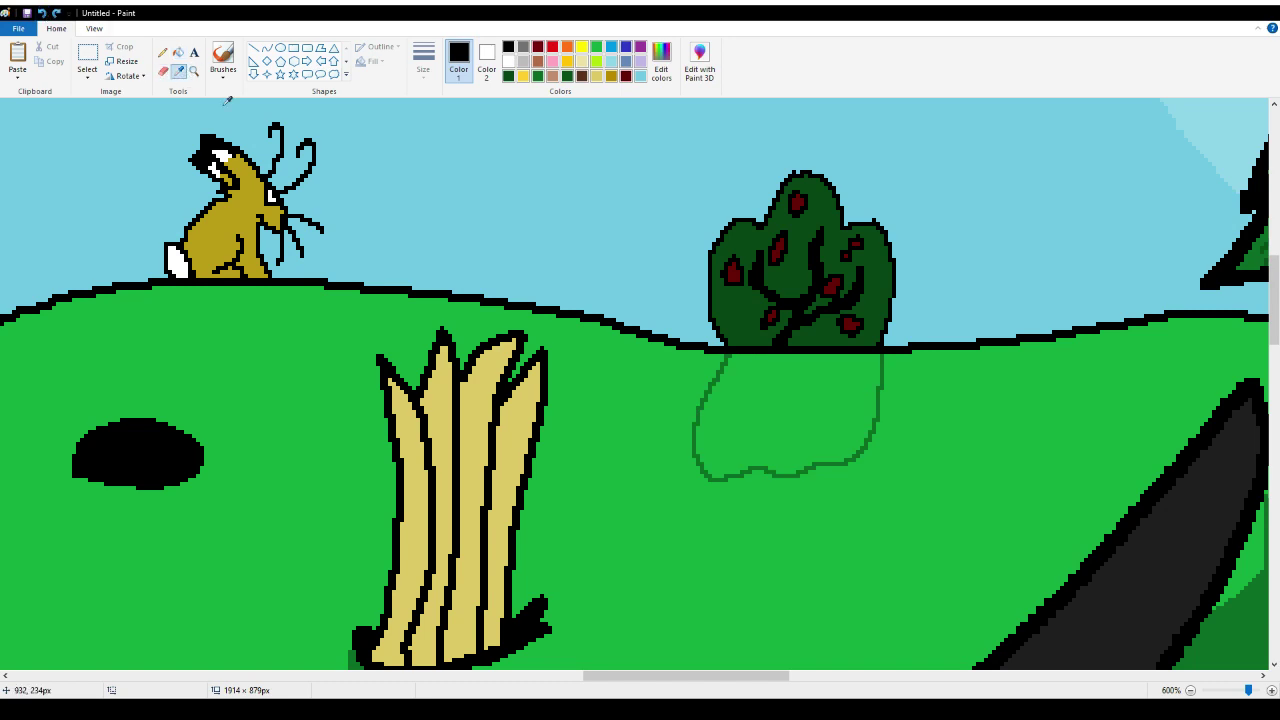
left_click(715, 381)
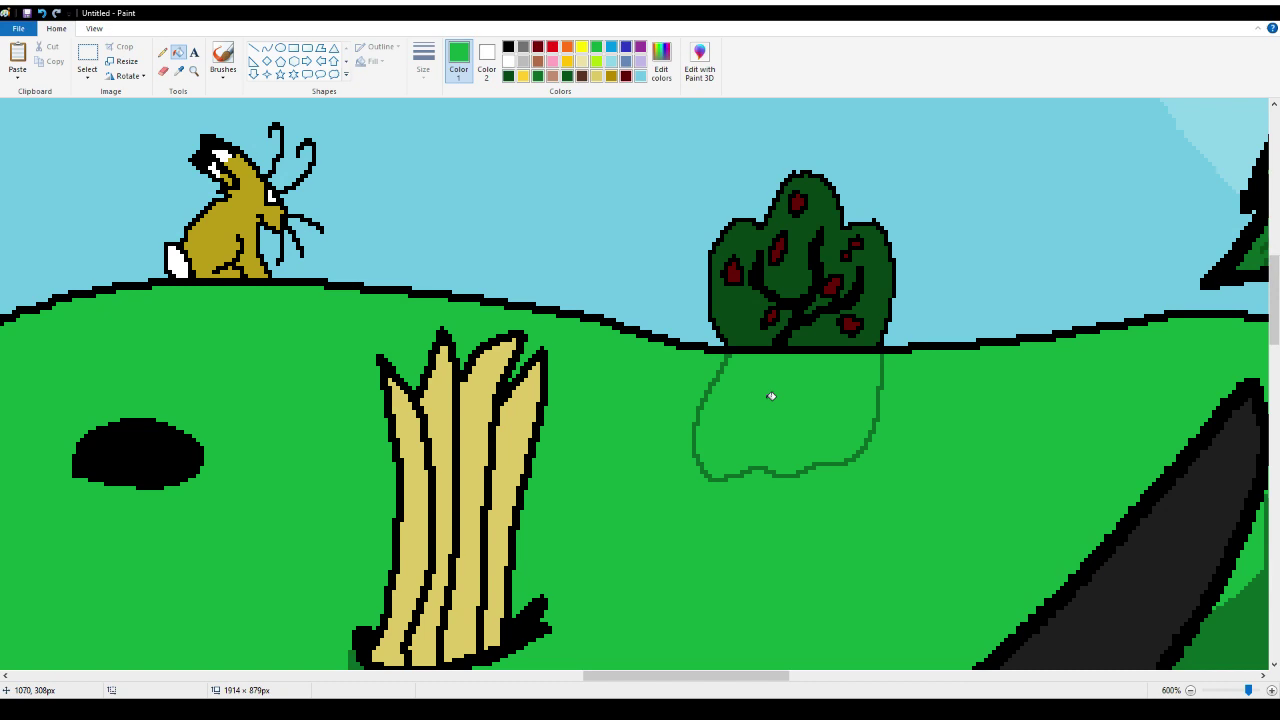
Sample the medium green from the distant bush's shadow outline and fill the shadow with it
left_click(179, 71)
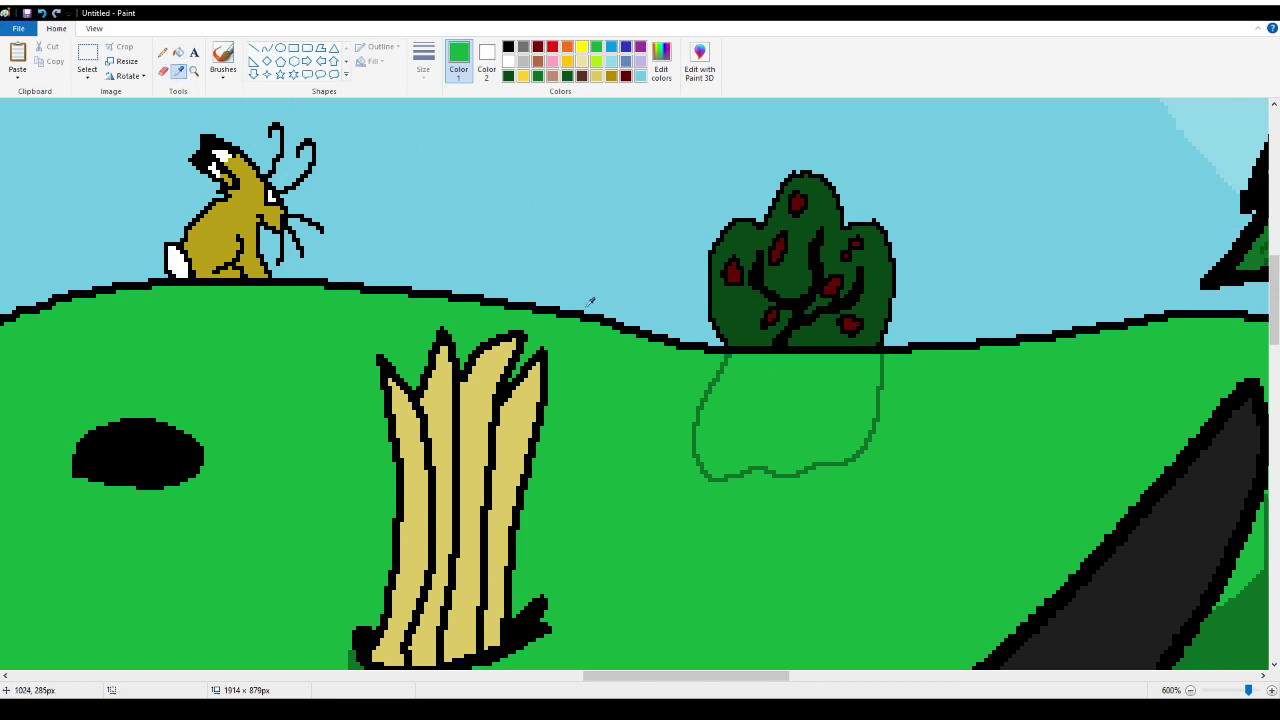
left_click(697, 423)
left_click(743, 409)
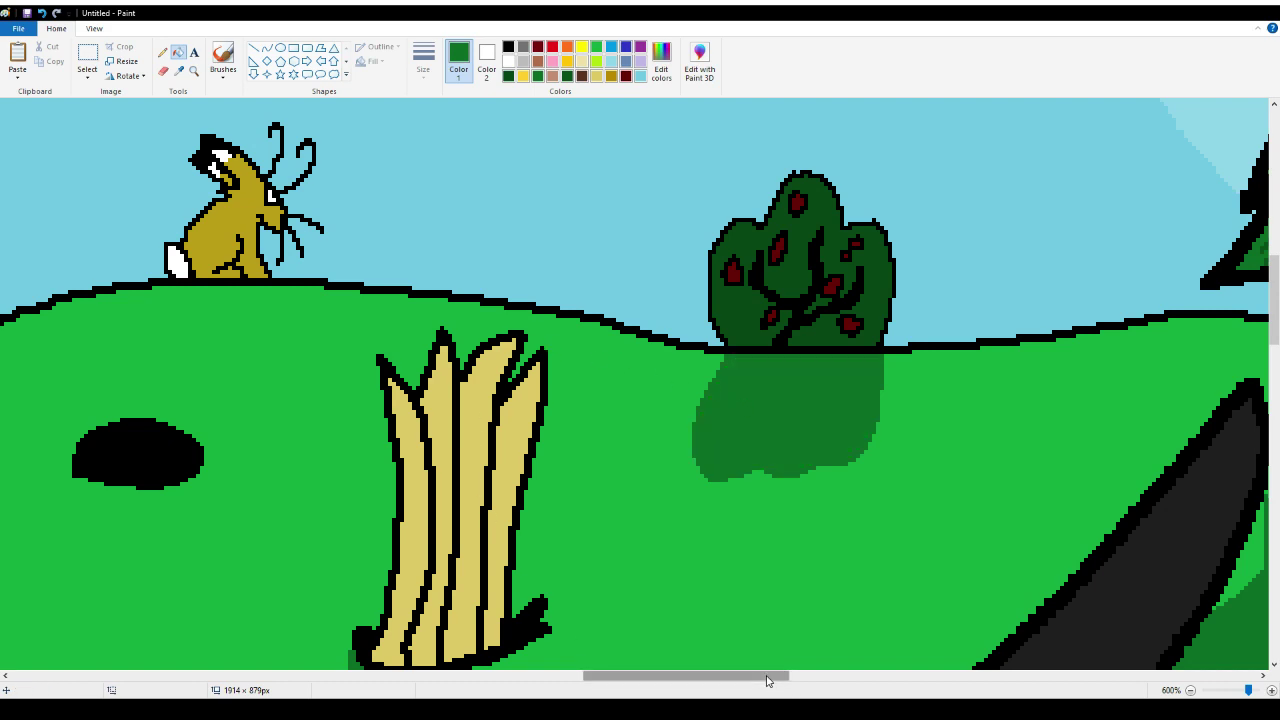
Outline the hilltop rabbit's shadow on the slope in medium green, including the thin curls hanging below its body
mouse_move(766, 676)
left_mouse_down()
mouse_move(705, 676)
mouse_move(726, 676)
left_mouse_up()
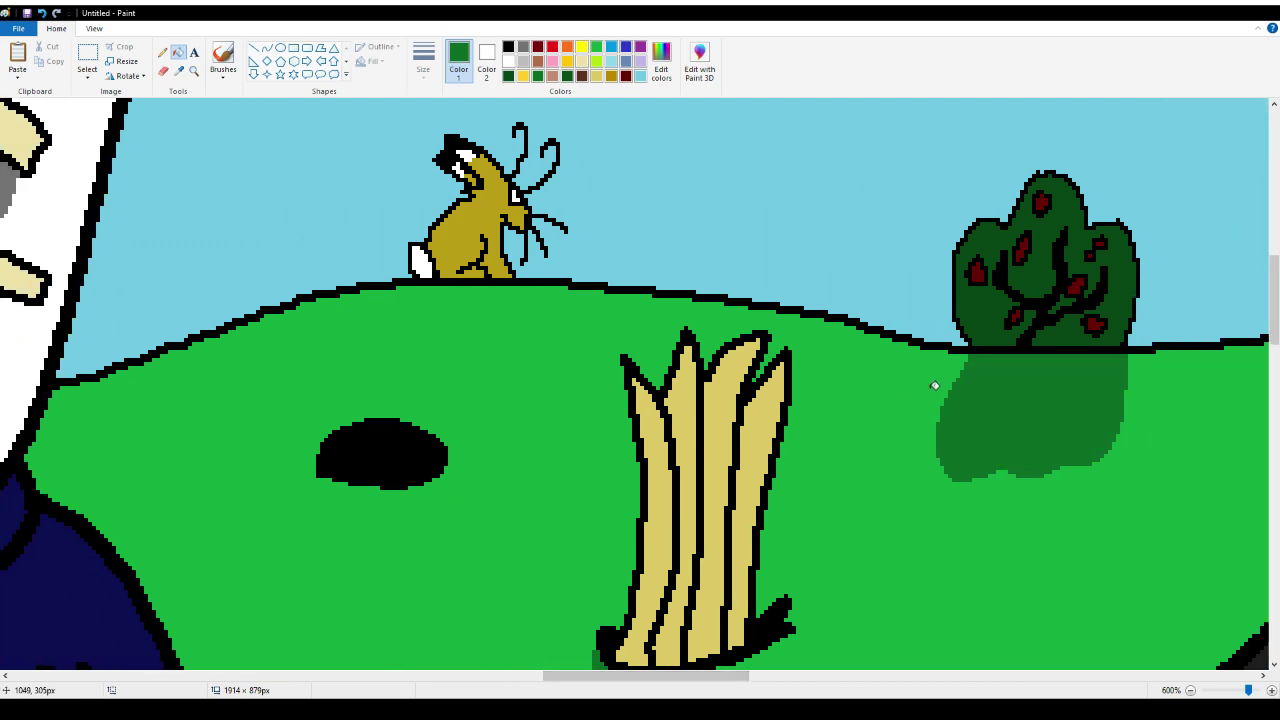
scroll(414, 338, "up", 3)
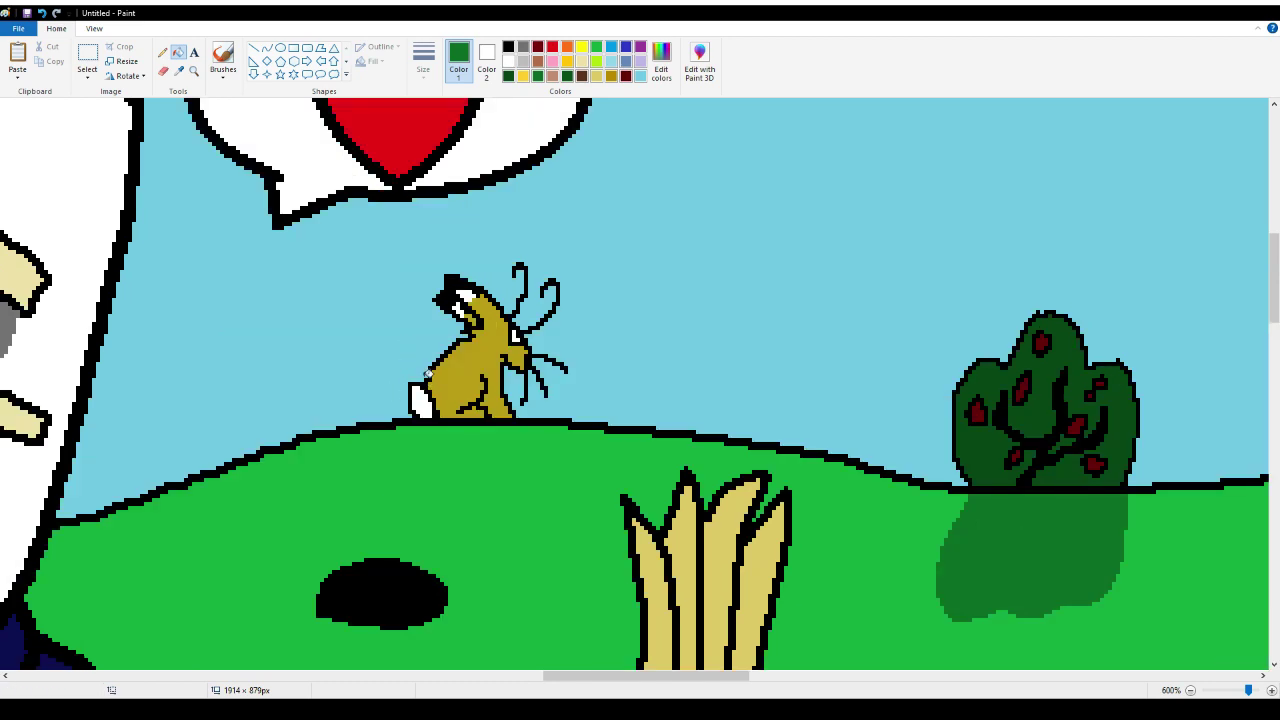
left_click(162, 52)
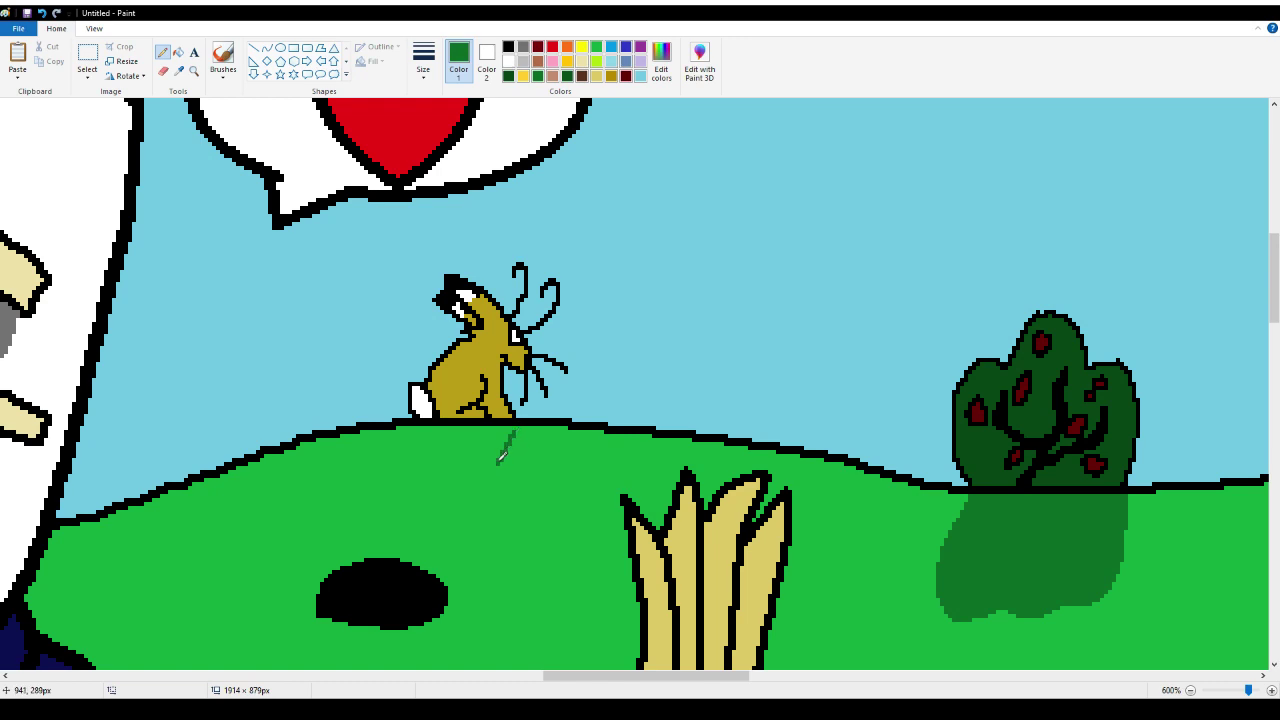
left_click_drag(495, 476, 509, 478)
left_click_drag(498, 526, 399, 534)
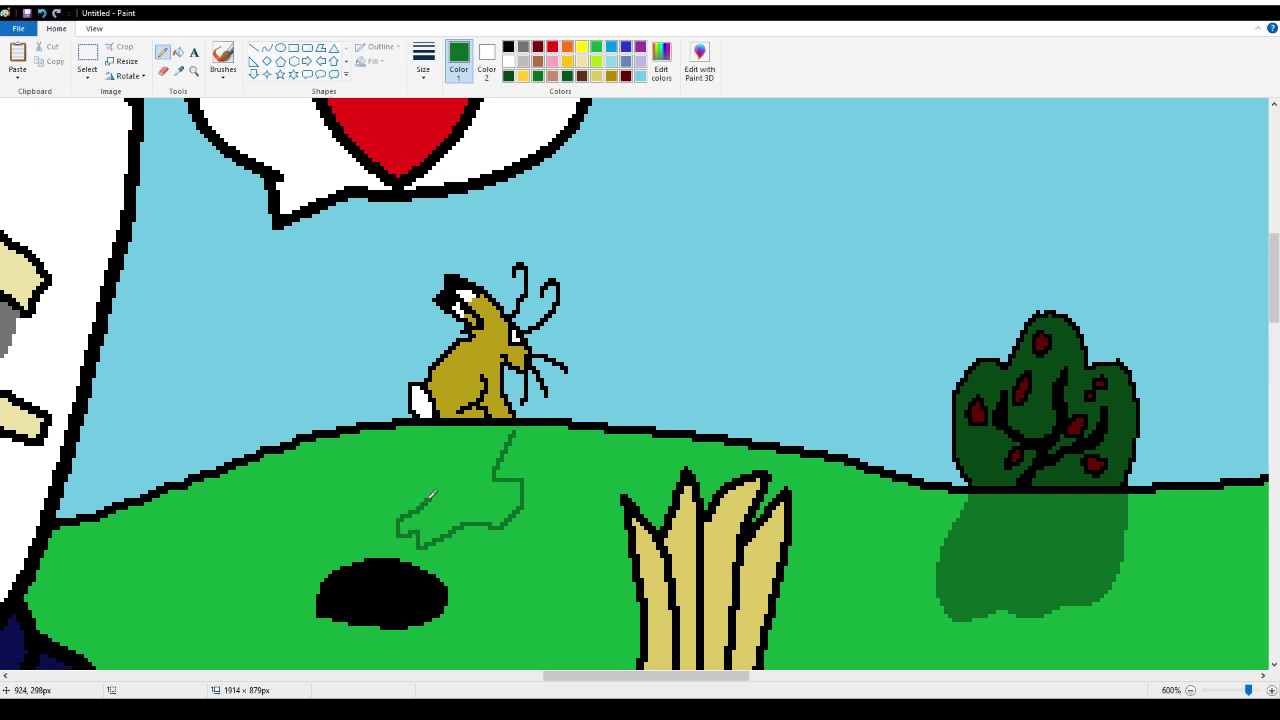
mouse_move(428, 481)
left_mouse_down()
mouse_move(413, 469)
mouse_move(416, 443)
left_mouse_up()
mouse_move(473, 522)
left_mouse_down()
mouse_move(470, 587)
mouse_move(454, 579)
left_mouse_up()
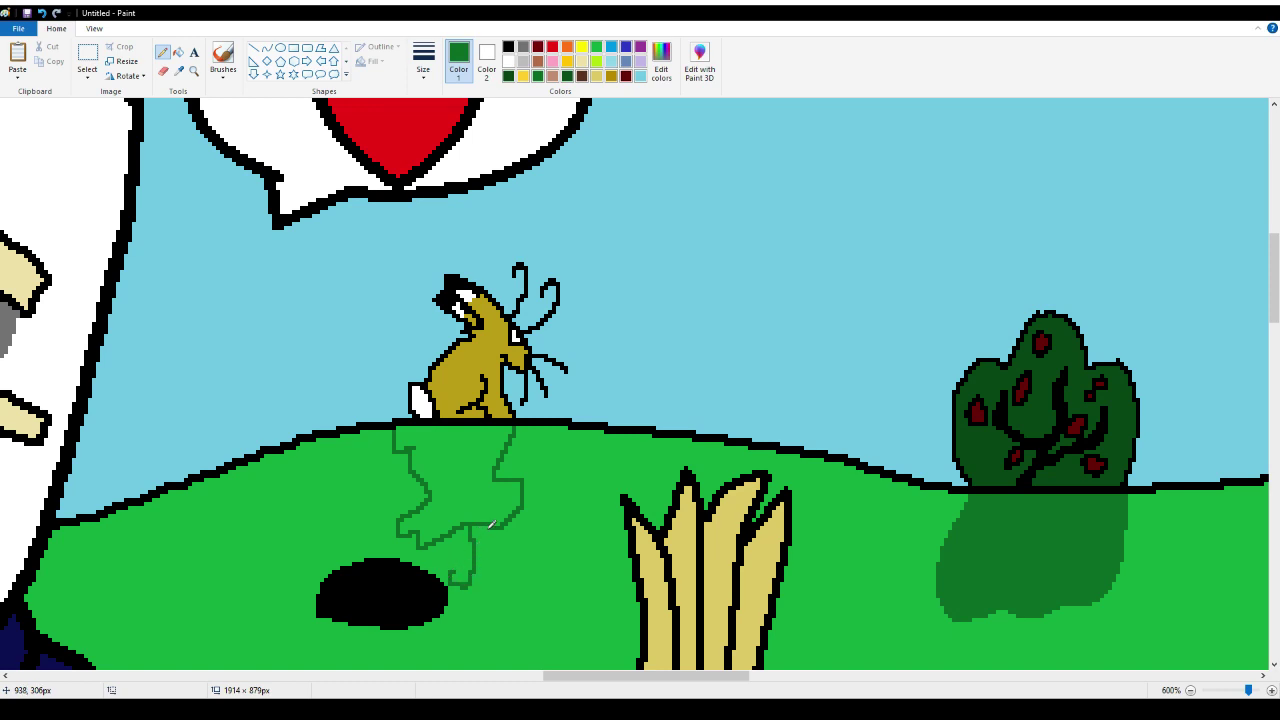
mouse_move(483, 514)
left_mouse_down()
mouse_move(508, 572)
mouse_move(500, 604)
mouse_move(478, 594)
left_mouse_up()
Fill the body of the hilltop rabbit's shadow with medium green, leaving the thin curls as lines
left_click(178, 52)
left_click(479, 471)
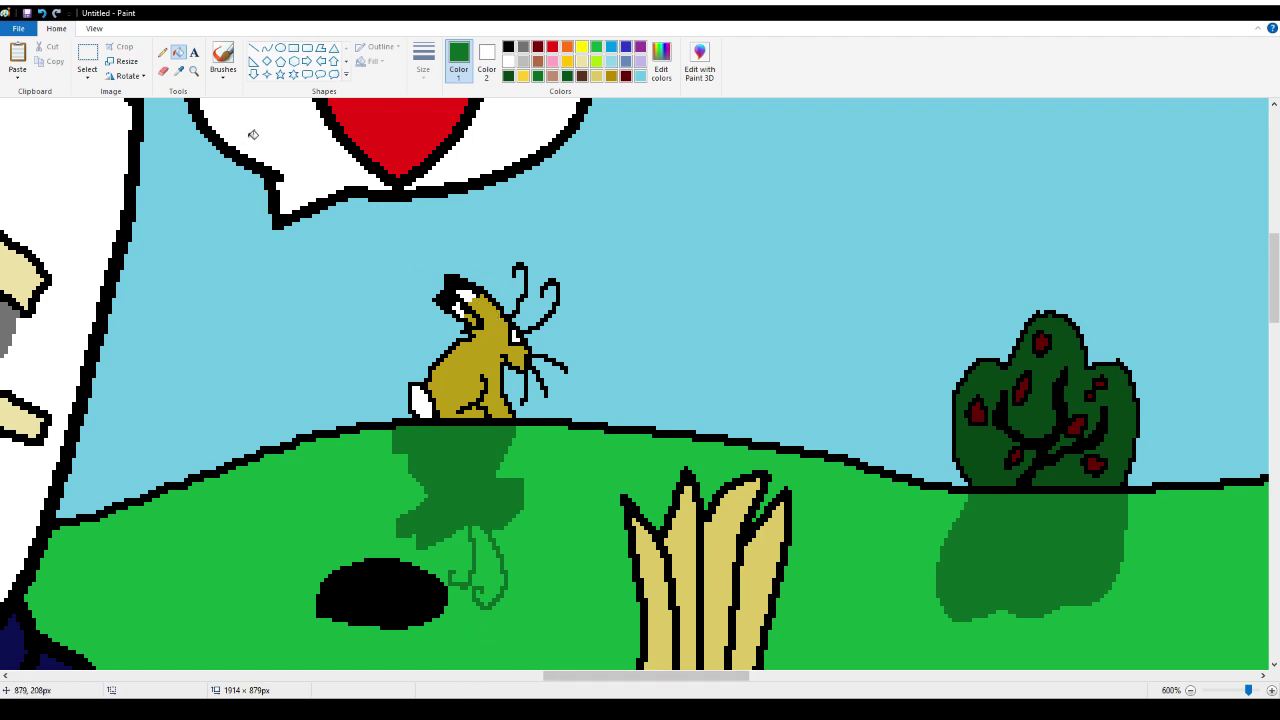
left_click(194, 70)
left_click(231, 318)
right_click(231, 322)
right_click(131, 266)
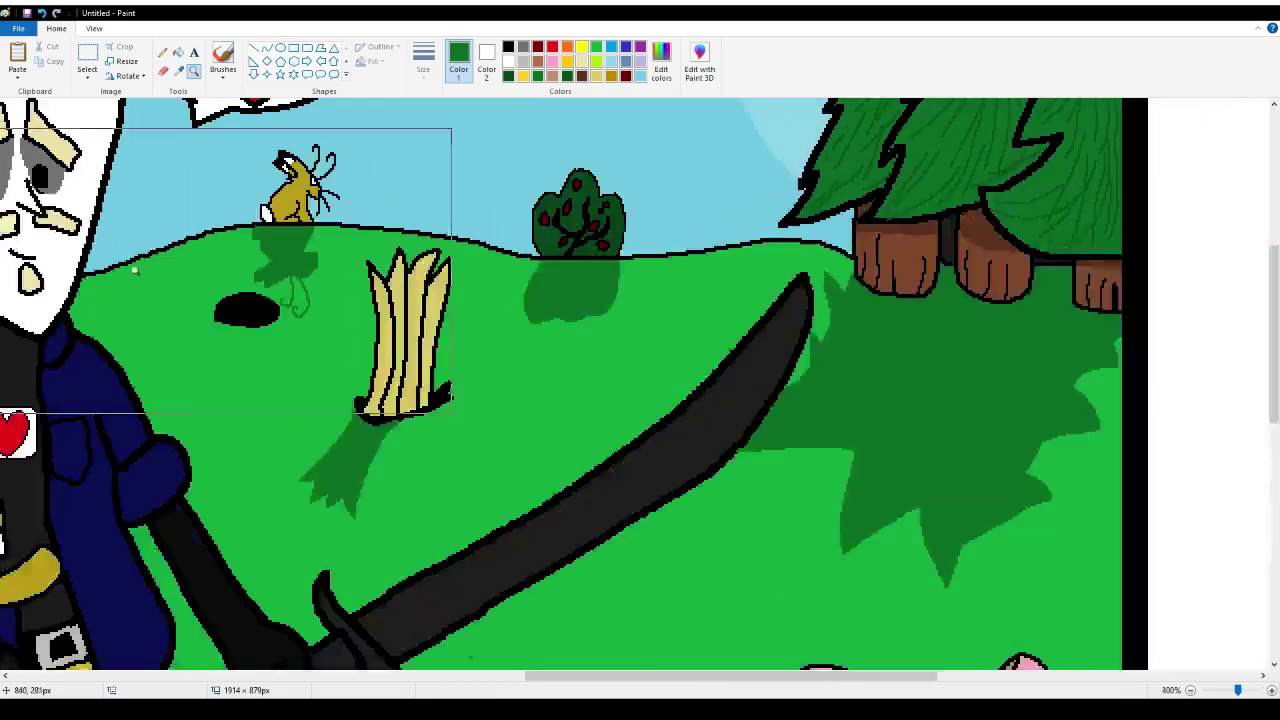
right_click(134, 266)
right_click(160, 271)
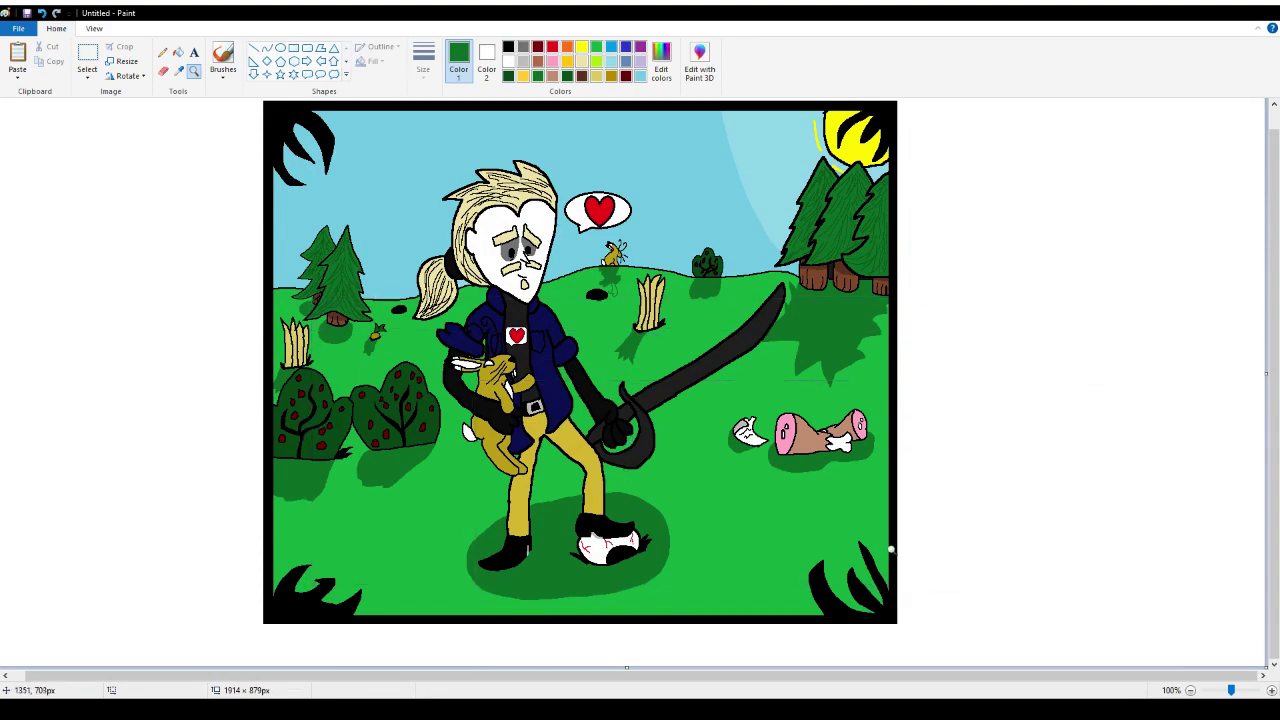
left_click(162, 53)
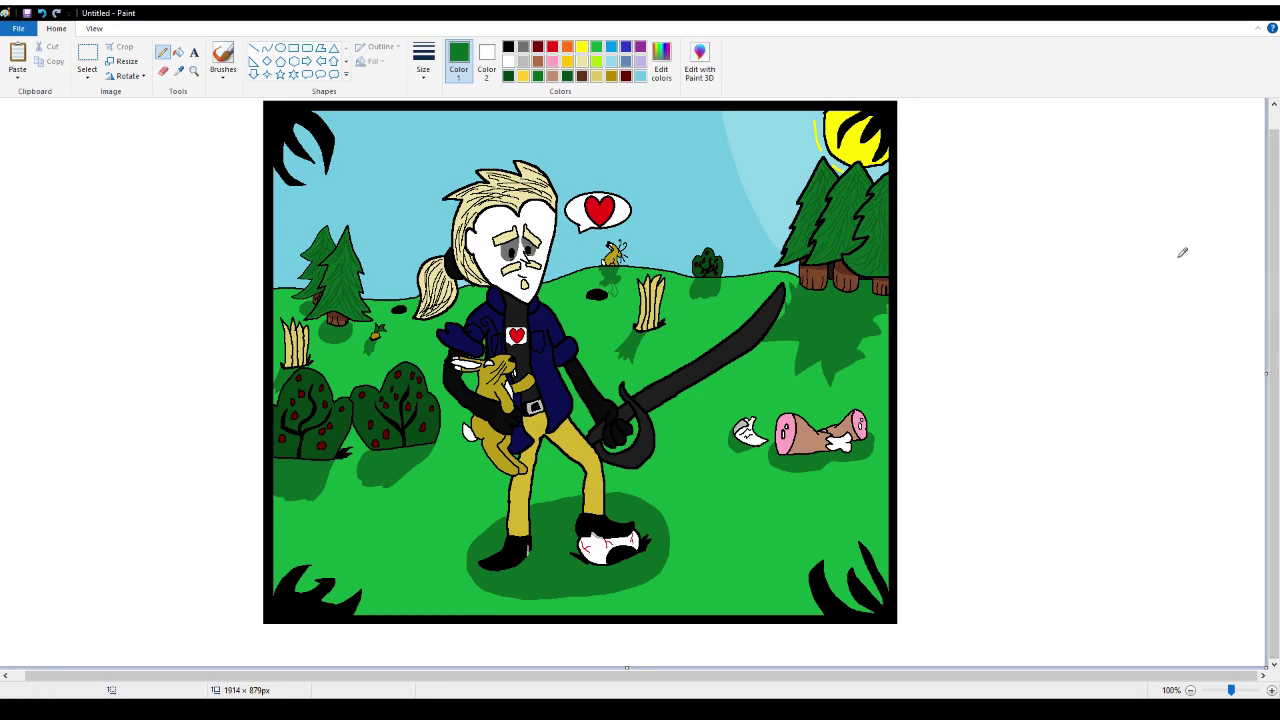
left_click(178, 52)
left_click(692, 375)
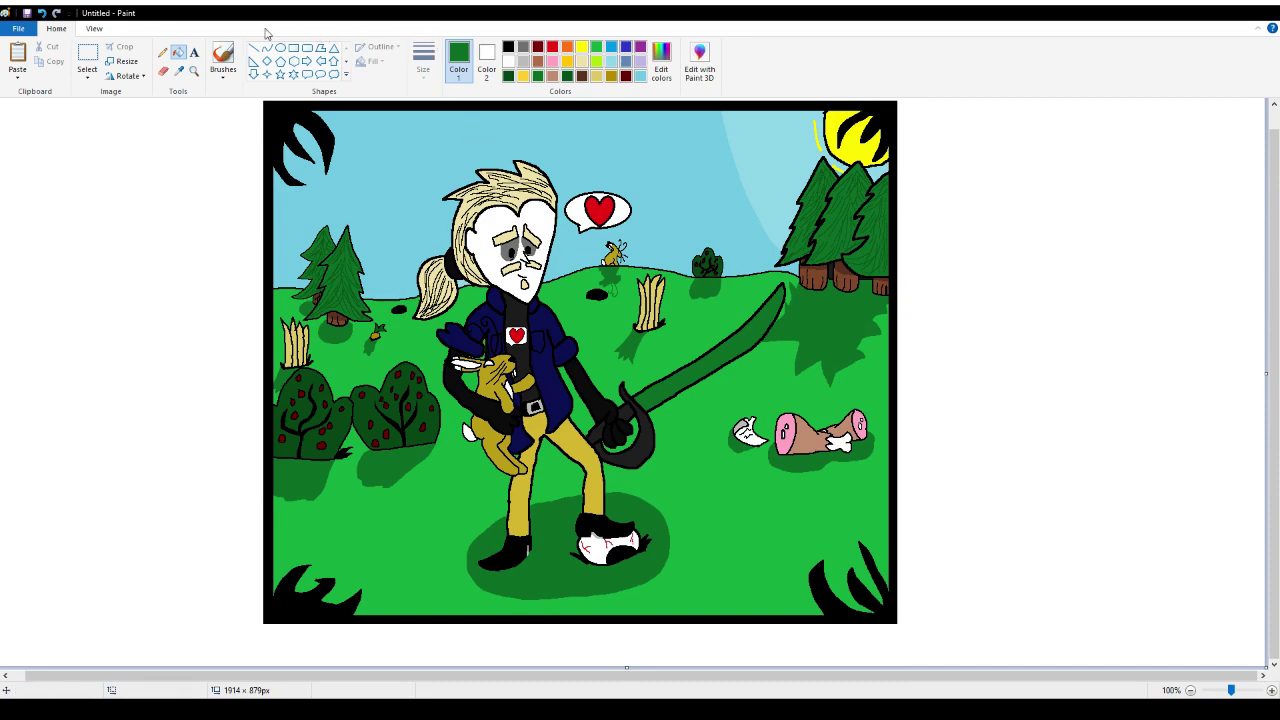
left_click(41, 13)
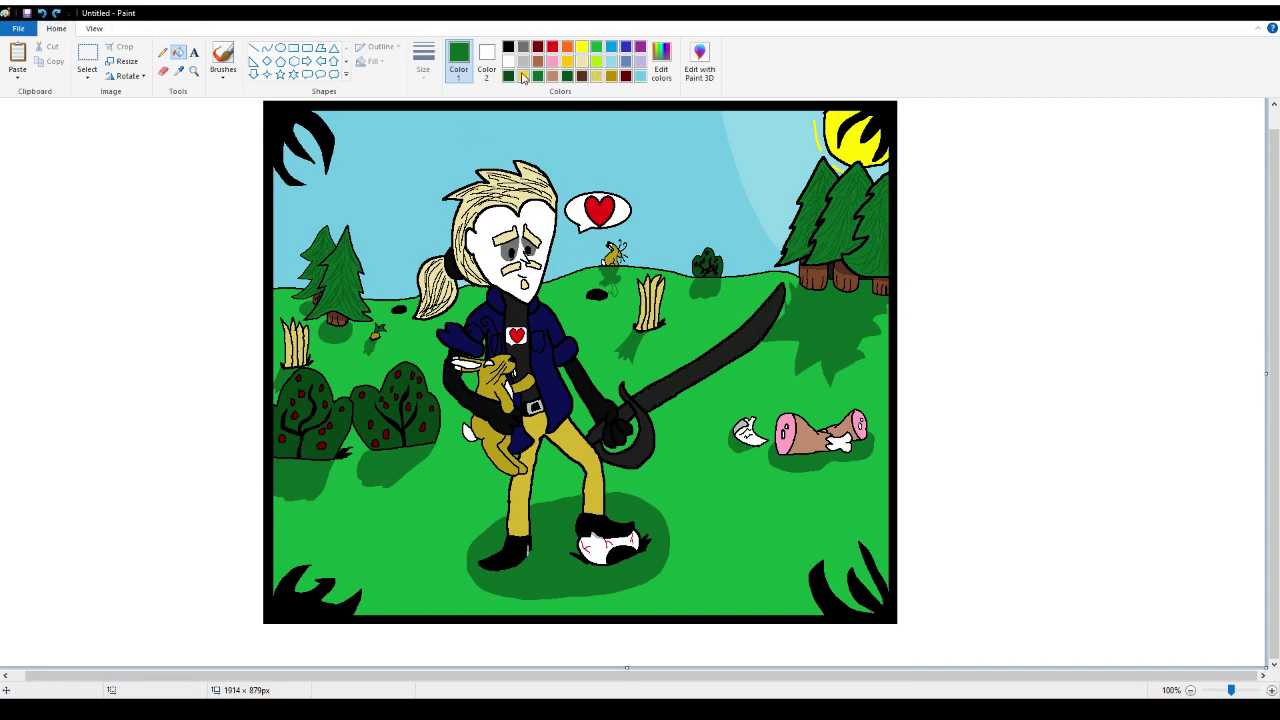
Fill the sword's blade and its curved hand guard with solid black
left_click(508, 47)
left_click(661, 396)
left_click(642, 423)
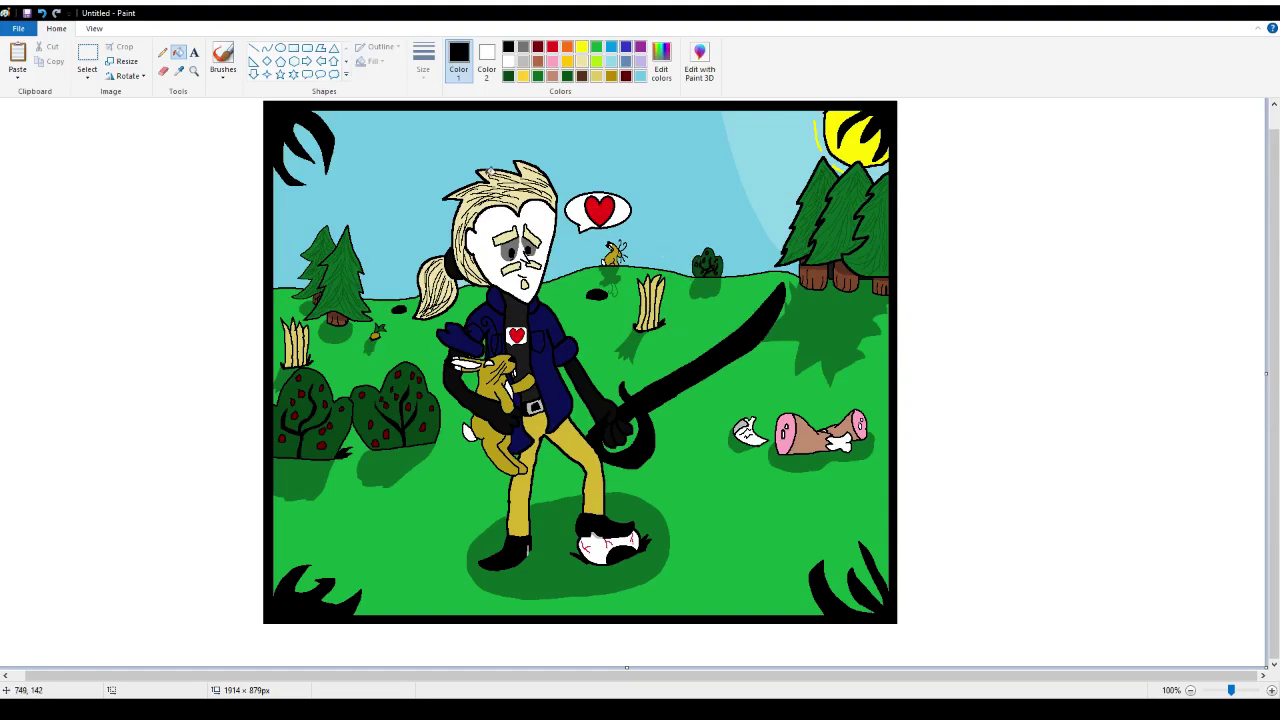
Draw a thin dark gray highlight line just inside the lower edge of the black blade, from the guard toward the tip
left_click(194, 70)
left_click(466, 328)
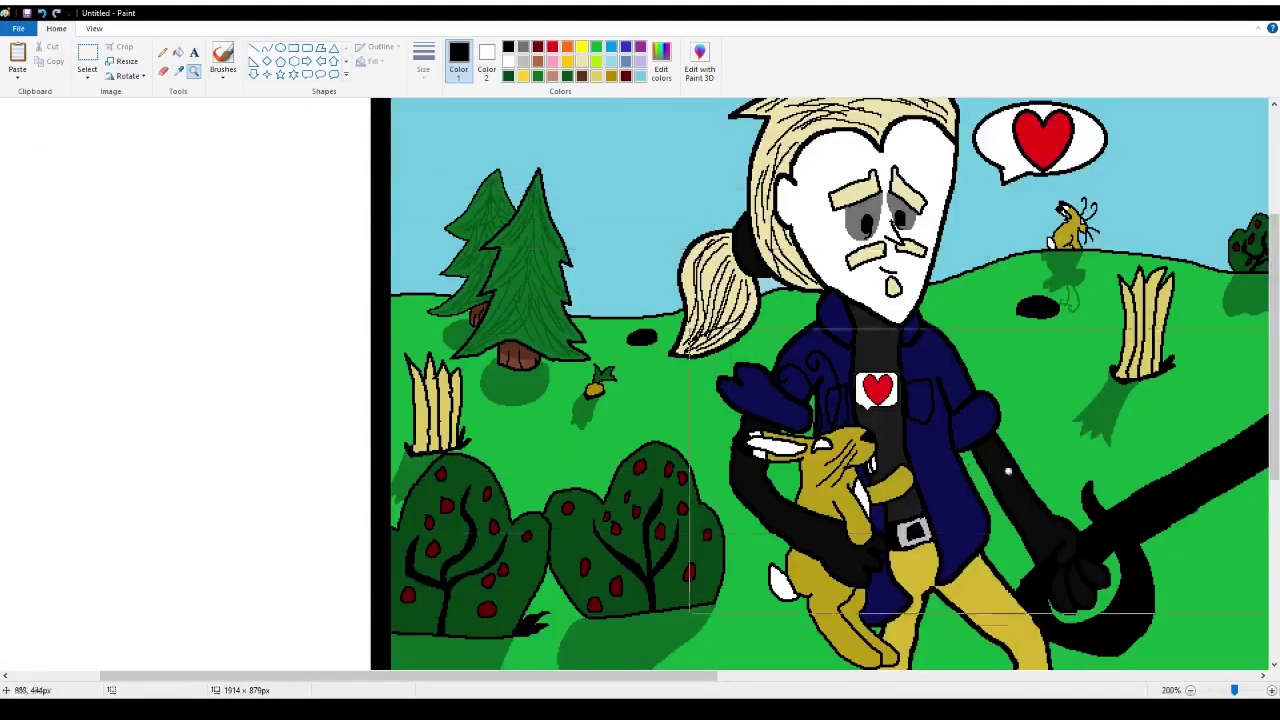
left_click(1150, 540)
left_click(706, 366)
scroll(577, 329, "up", 3)
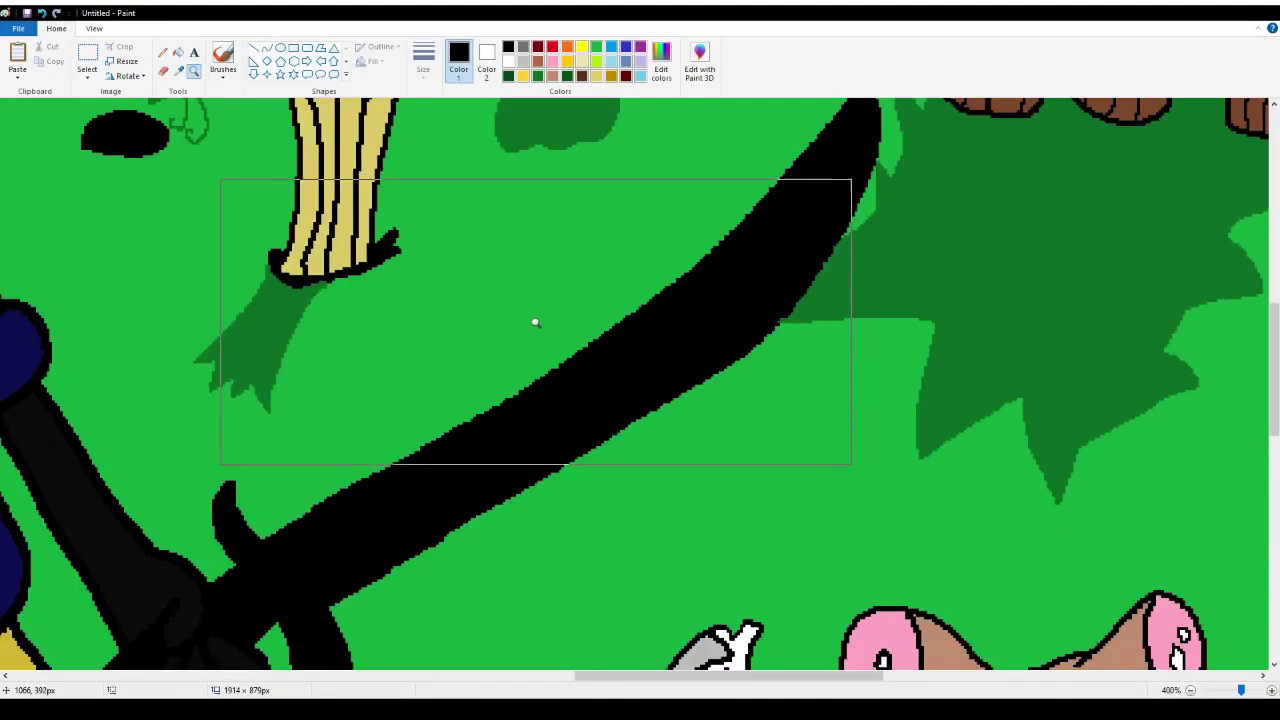
scroll(534, 320, "down", 3)
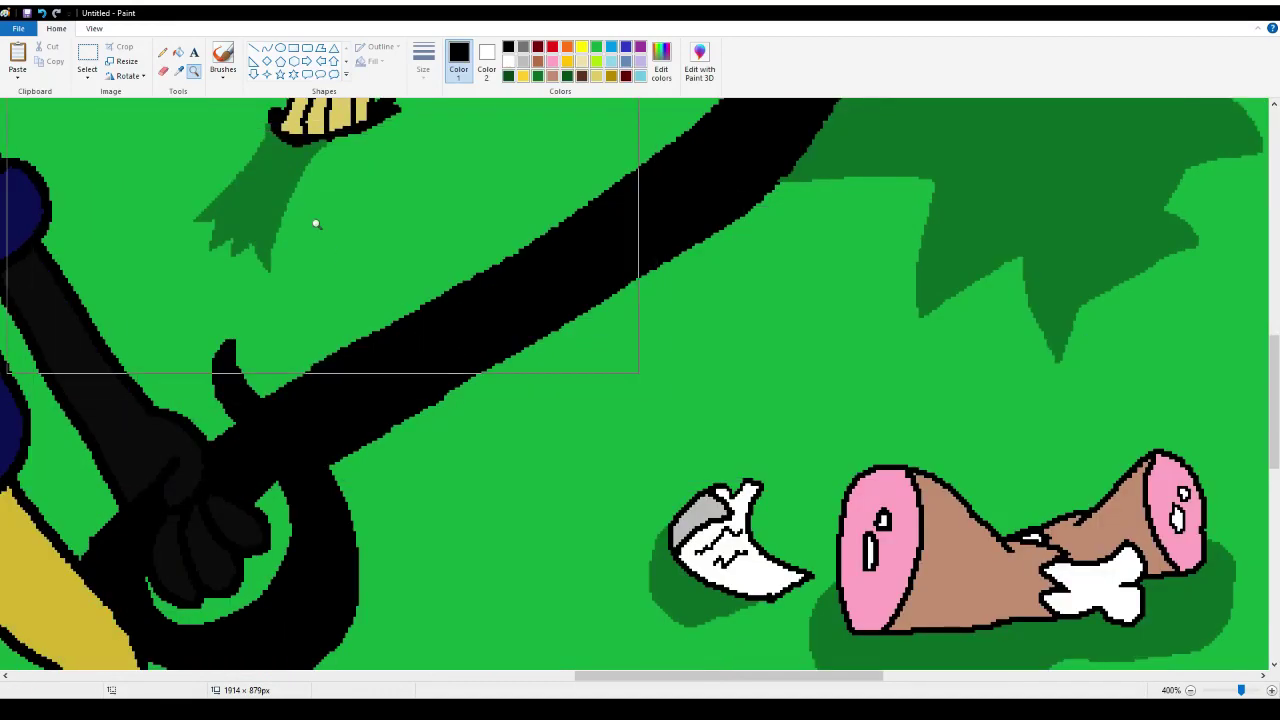
left_click(163, 52)
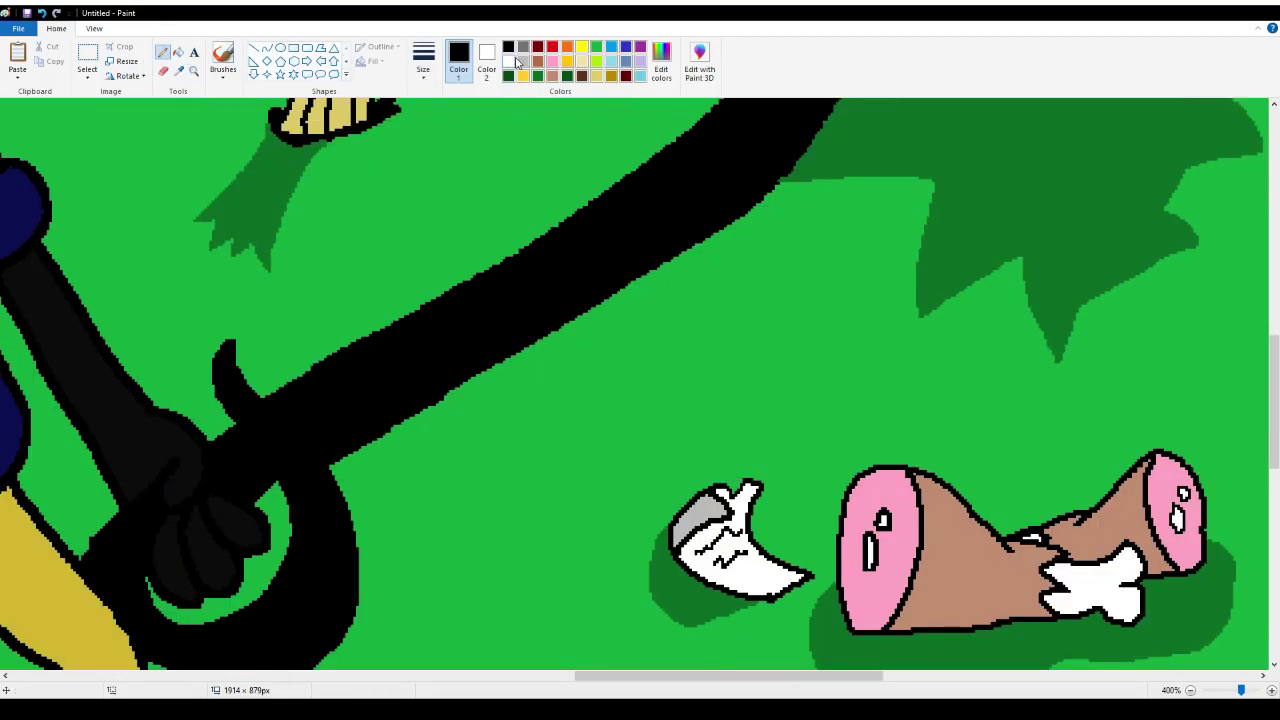
left_click(523, 61)
left_click(523, 47)
mouse_move(333, 447)
left_mouse_down()
mouse_move(643, 259)
mouse_move(777, 157)
left_mouse_up()
Add a short dark gray highlight line inside the upper edge of the blade near its tip
scroll(795, 200, "up", 3)
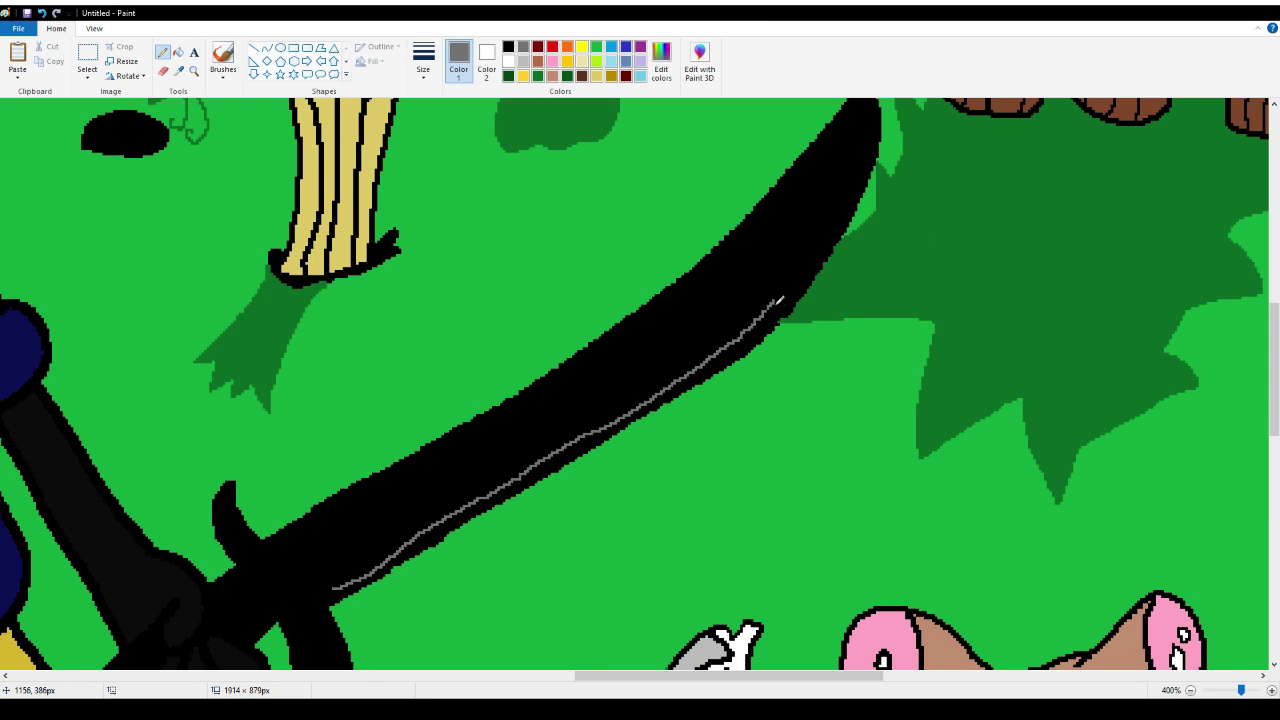
scroll(769, 232, "up", 3)
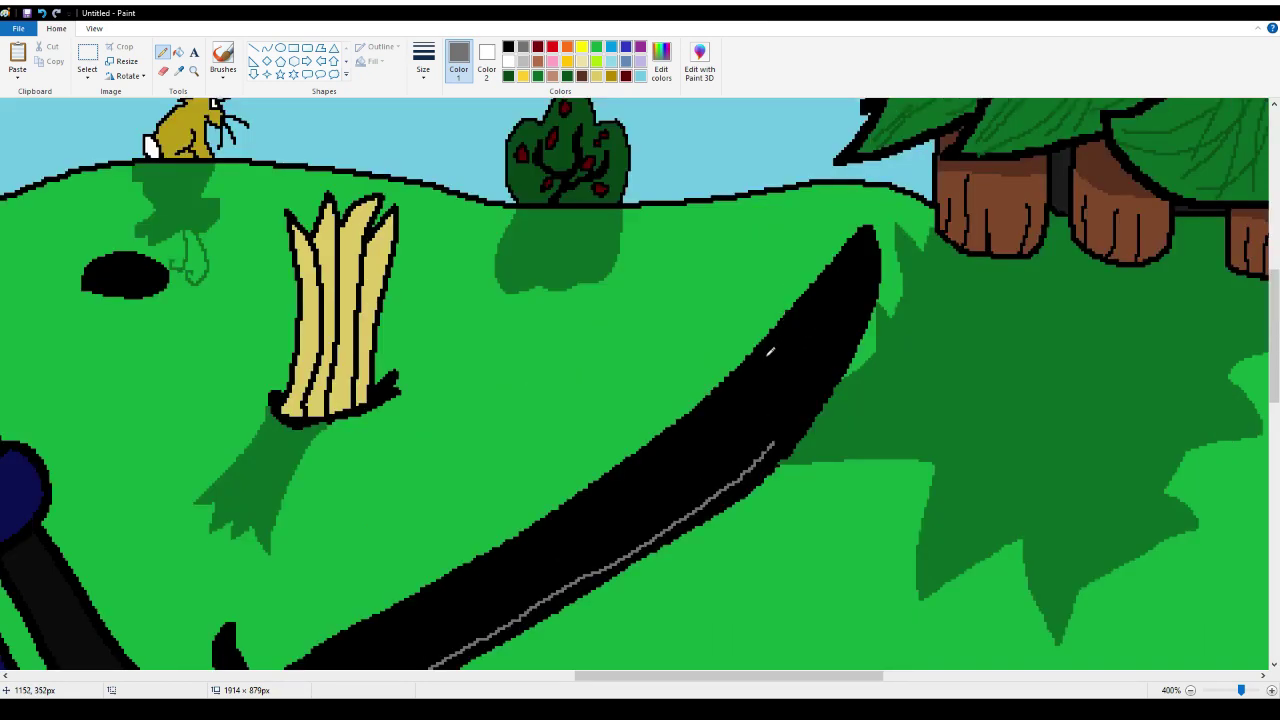
left_click_drag(770, 352, 865, 247)
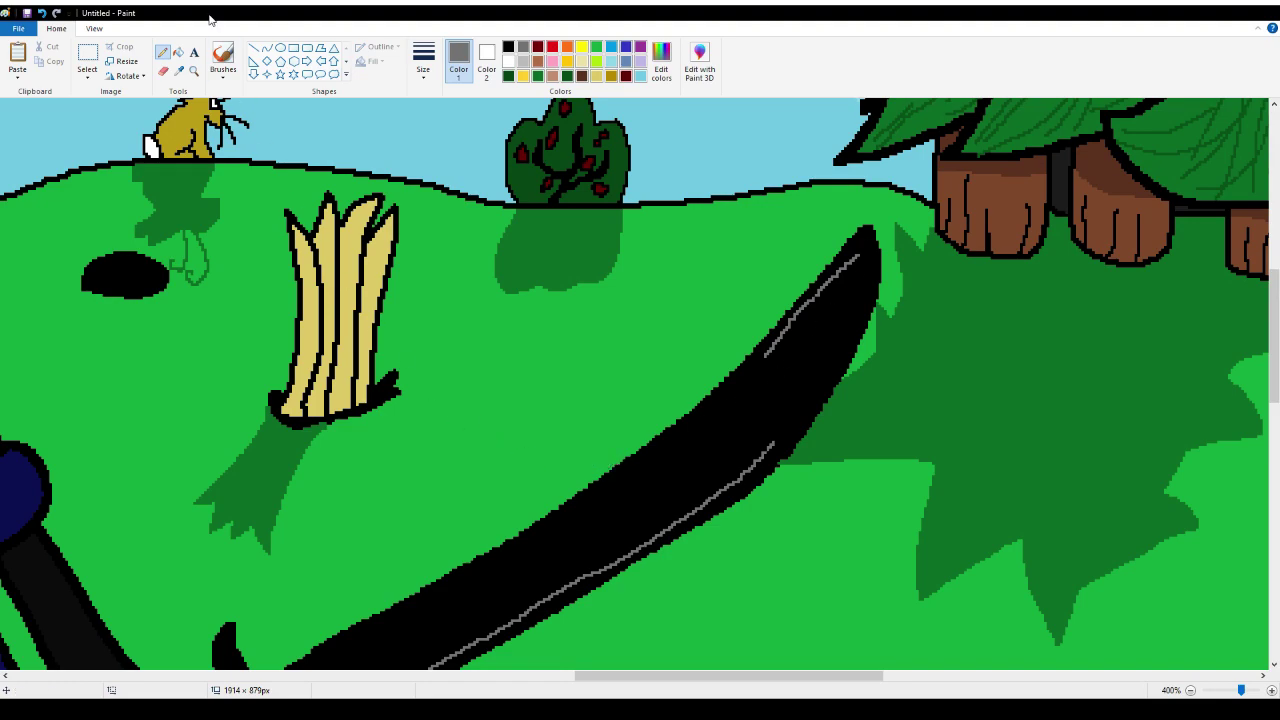
Draw dark gray highlight lines along the outer curve of the sword's hand guard and on the handle end behind the hand
scroll(321, 331, "down", 3)
scroll(321, 331, "down", 9)
mouse_move(152, 352)
left_mouse_down()
mouse_move(226, 384)
mouse_move(270, 381)
mouse_move(333, 335)
mouse_move(335, 258)
left_mouse_up()
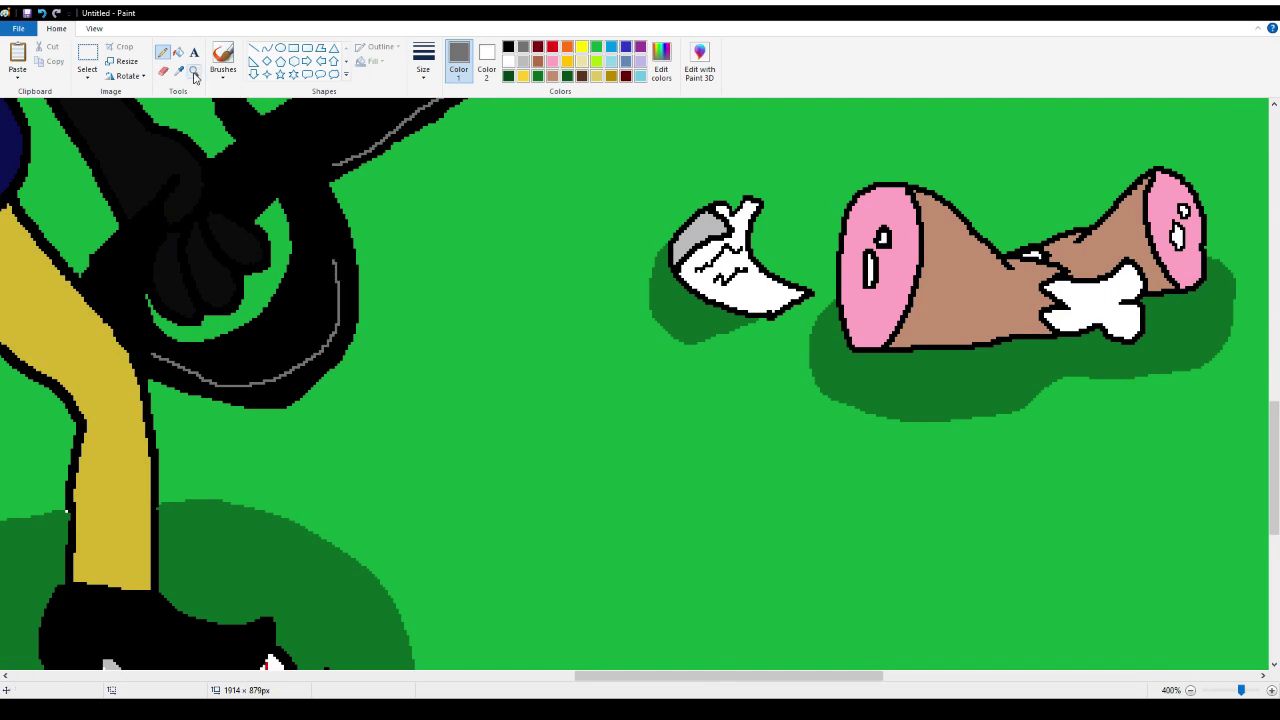
left_click_drag(116, 251, 86, 286)
Close the guard's highlight with a second dark gray curve inside the first and fill the crescent between them with dark gray
left_click(508, 47)
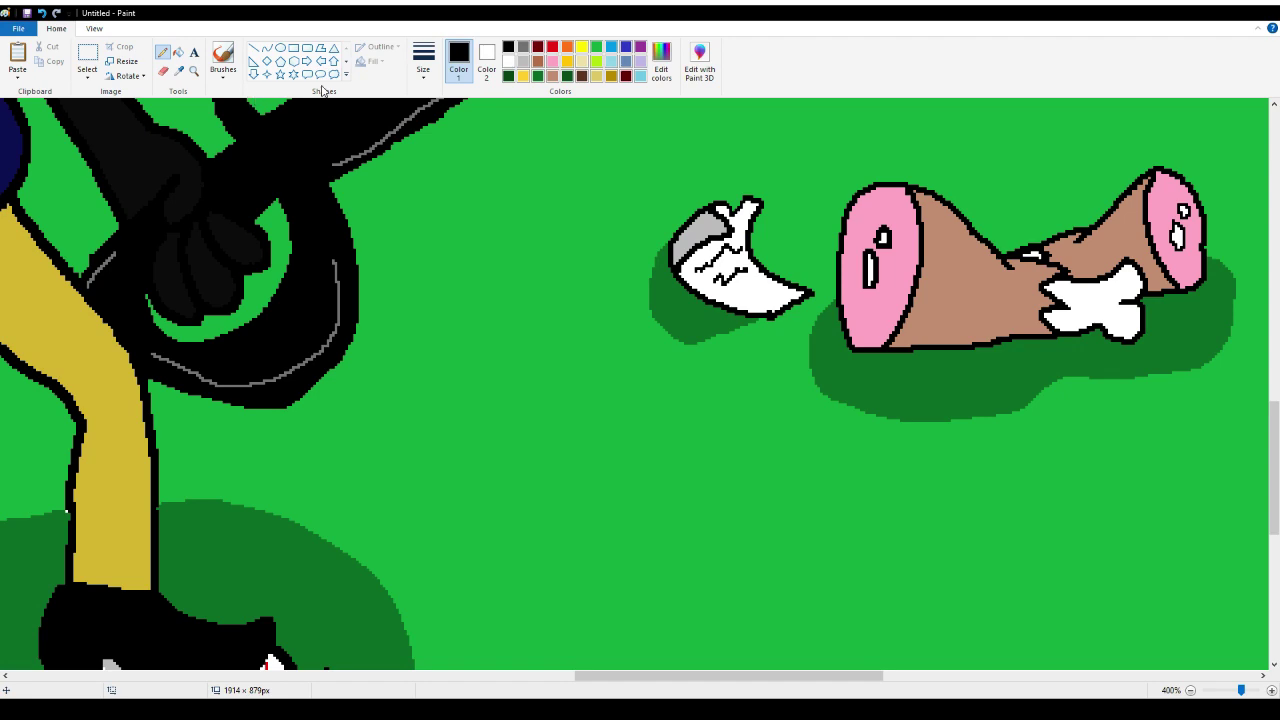
left_click(193, 71)
right_click(128, 216)
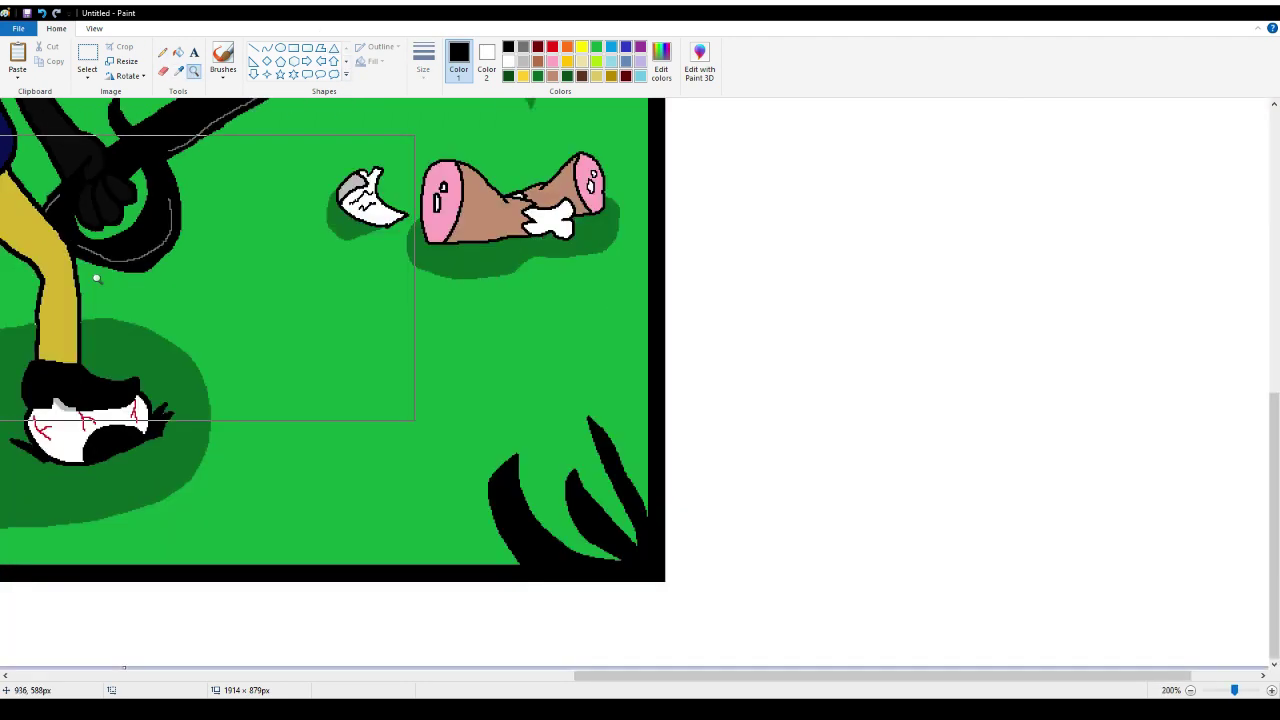
right_click(100, 276)
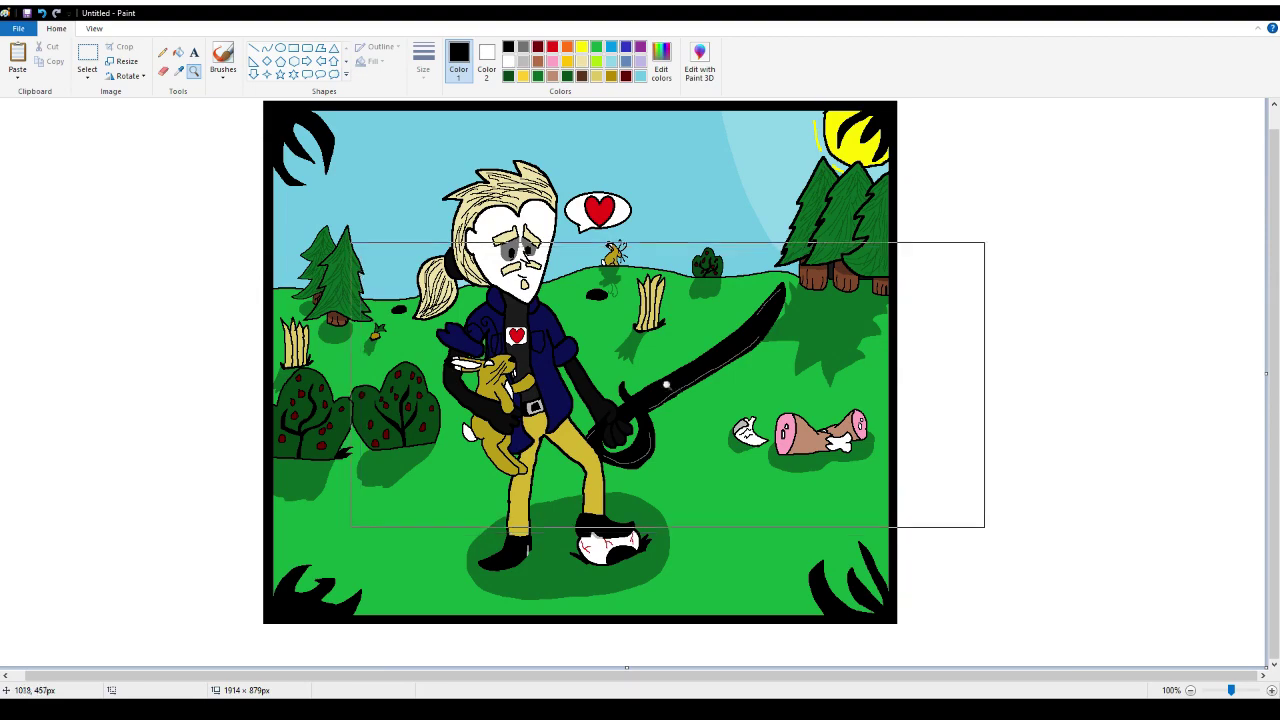
left_click(677, 390)
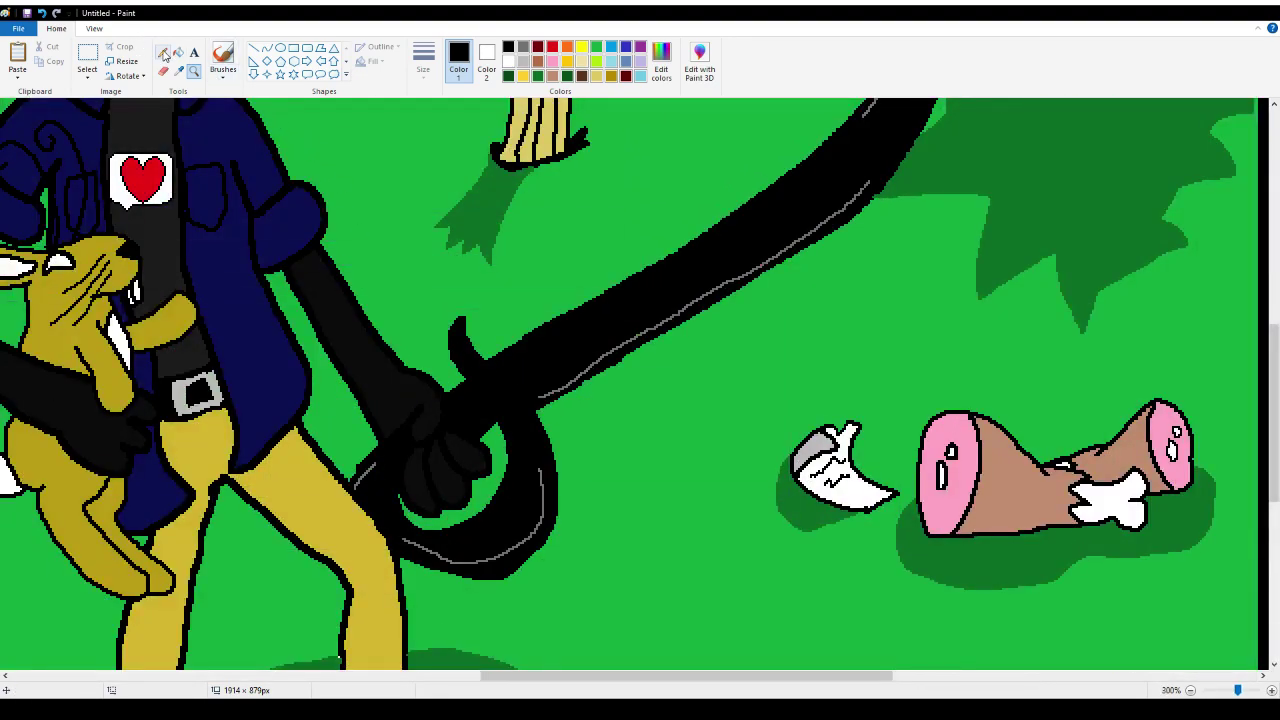
left_click(162, 52)
left_click(524, 47)
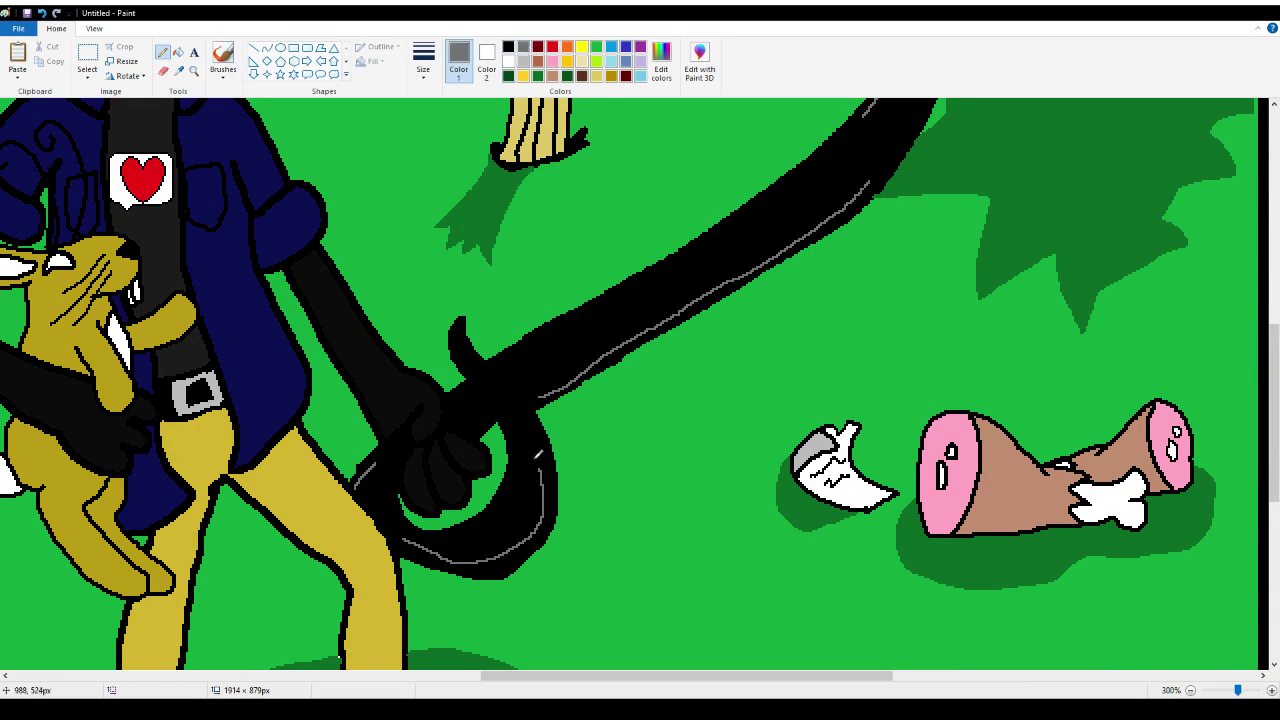
mouse_move(545, 466)
left_mouse_down()
mouse_move(529, 430)
mouse_move(533, 498)
mouse_move(516, 528)
mouse_move(478, 548)
mouse_move(410, 535)
left_mouse_up()
left_click(178, 51)
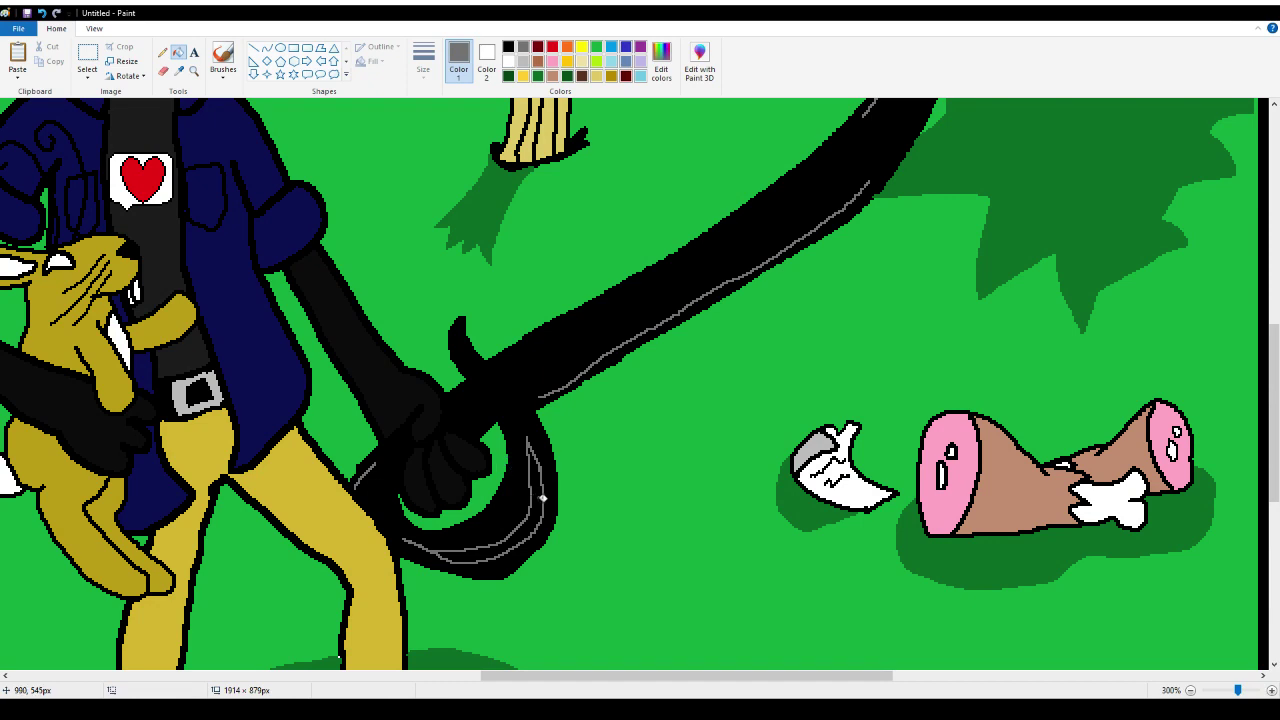
left_click(540, 498)
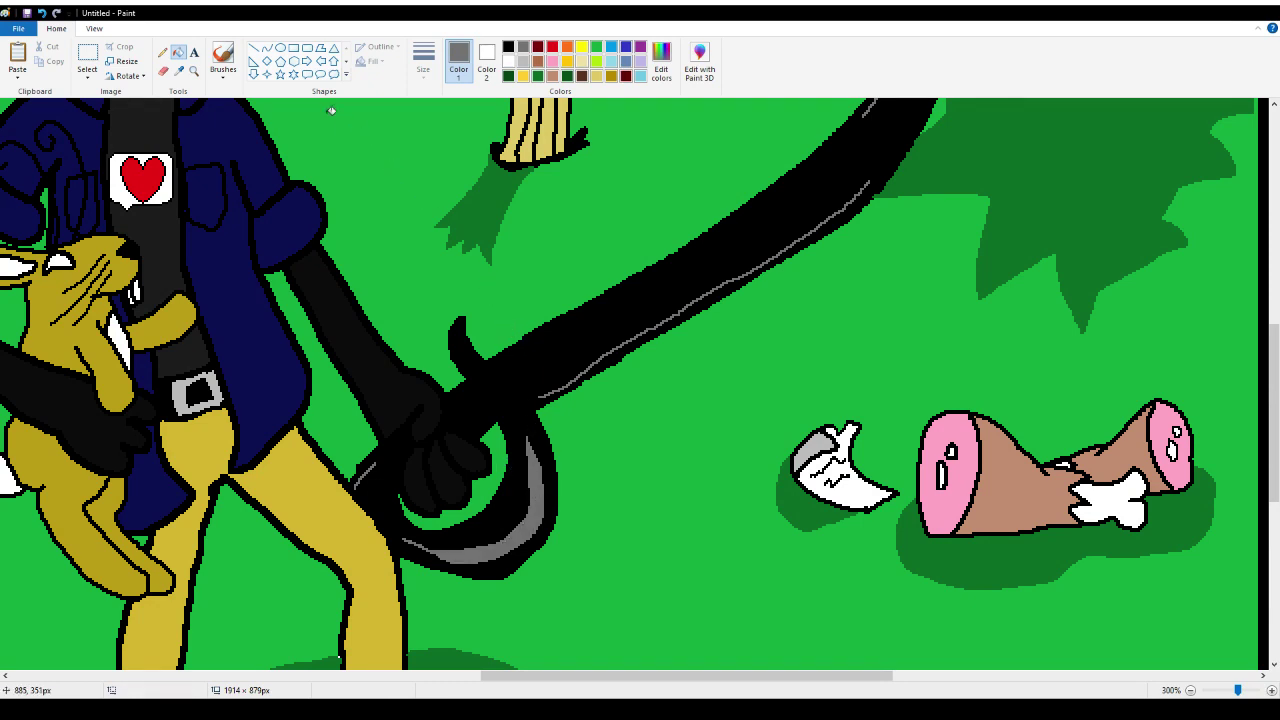
Outline a tapered highlight on the lower blade near the guard in dark gray and fill it with the same color
left_click(162, 51)
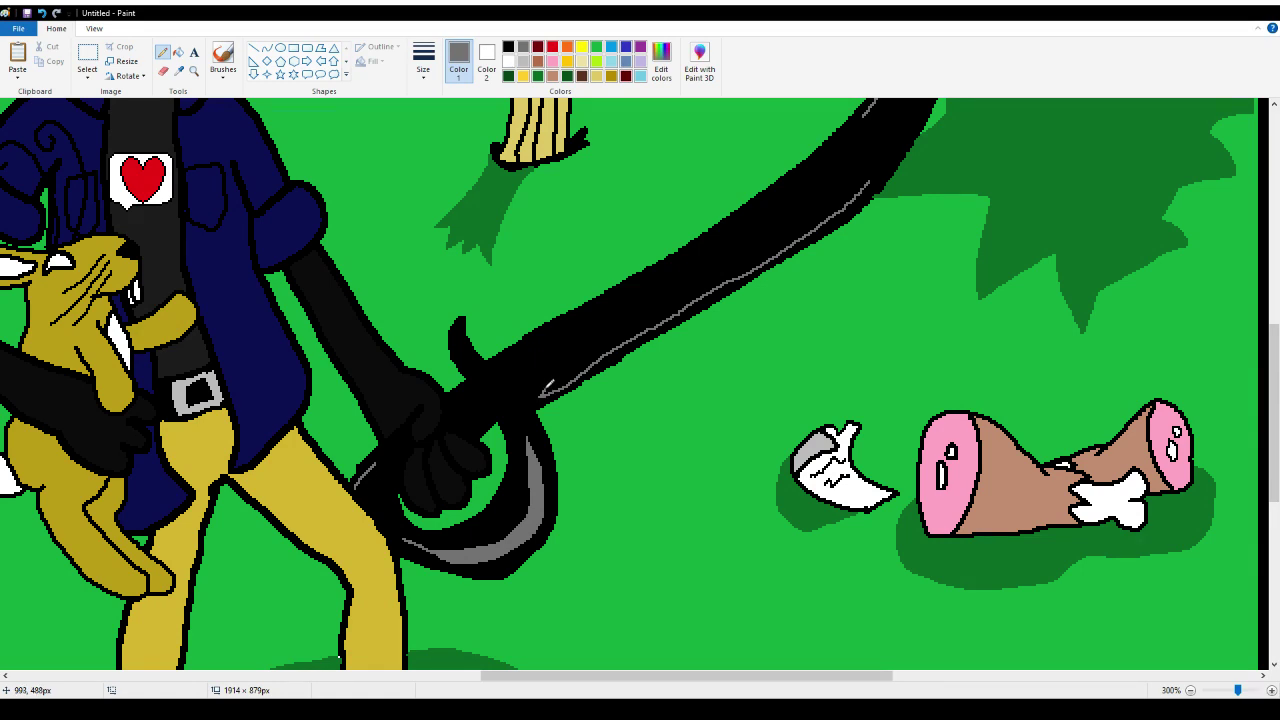
mouse_move(547, 386)
left_mouse_down()
mouse_move(612, 333)
mouse_move(716, 284)
left_mouse_up()
left_click(178, 52)
left_click(622, 341)
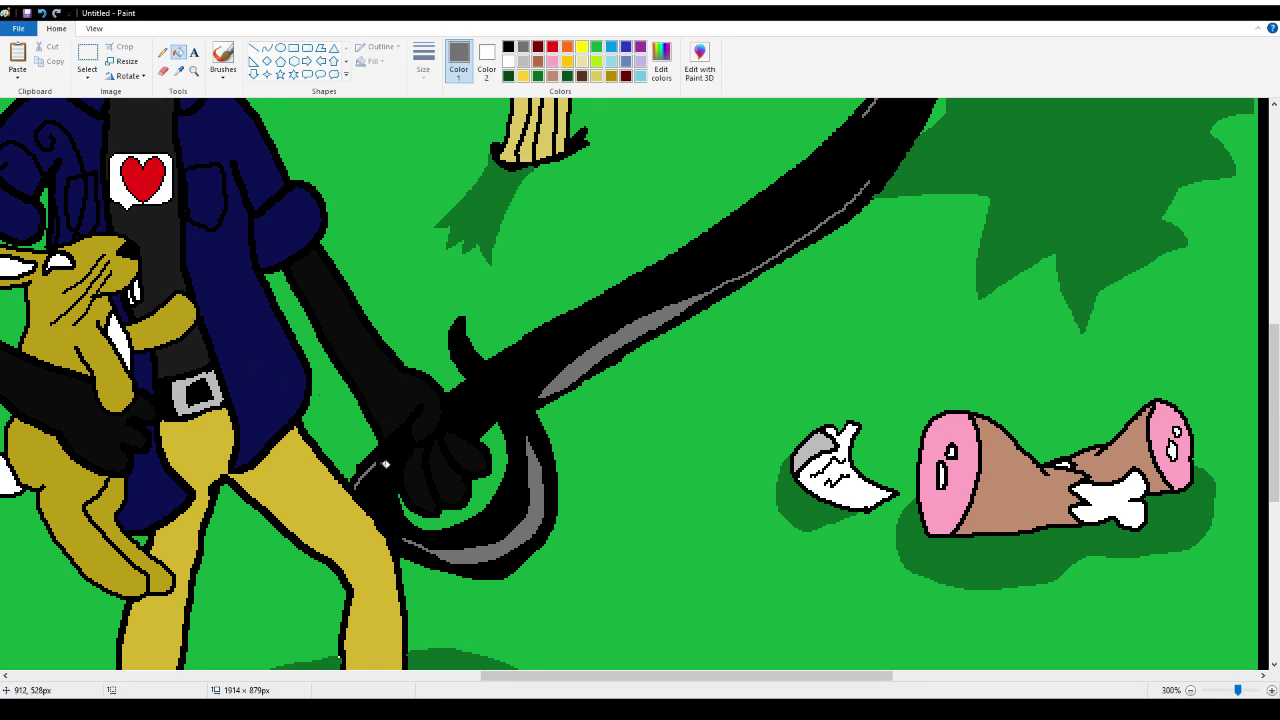
Review the whole picture and inspect the pine trees, sky and distant bush up close
left_click(193, 70)
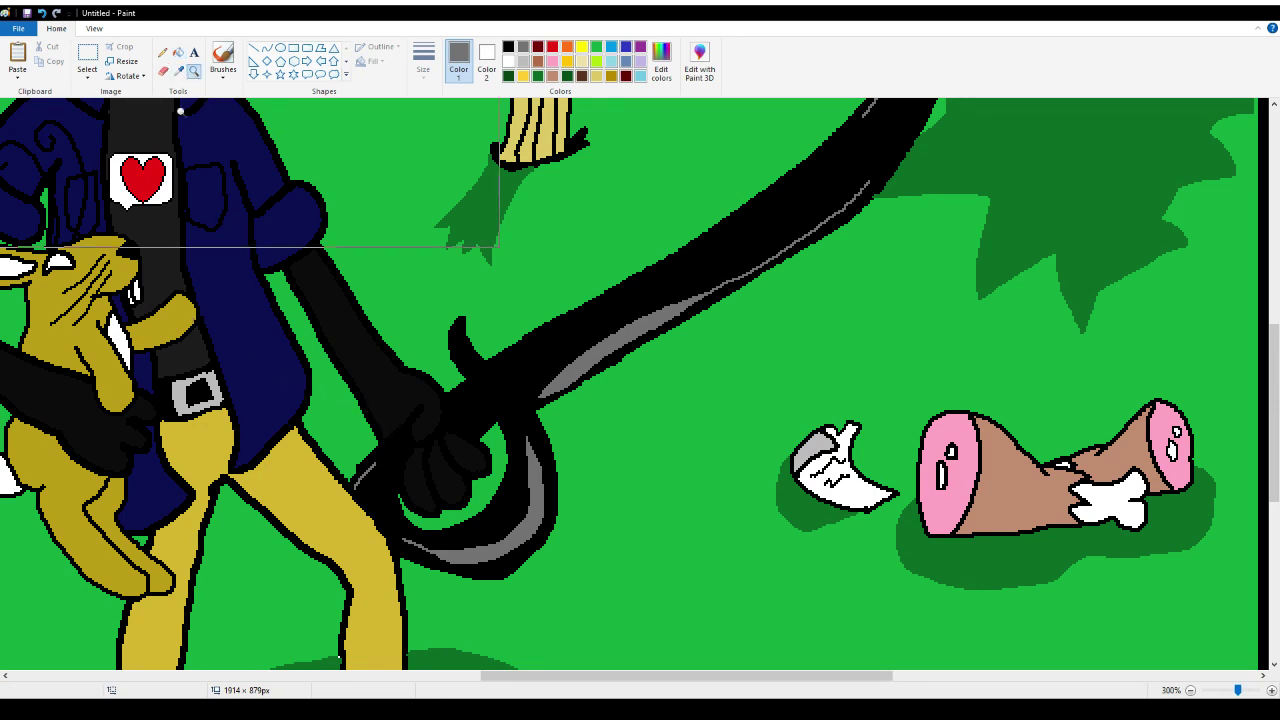
scroll(89, 363, "down", 3)
scroll(129, 324, "up", 1)
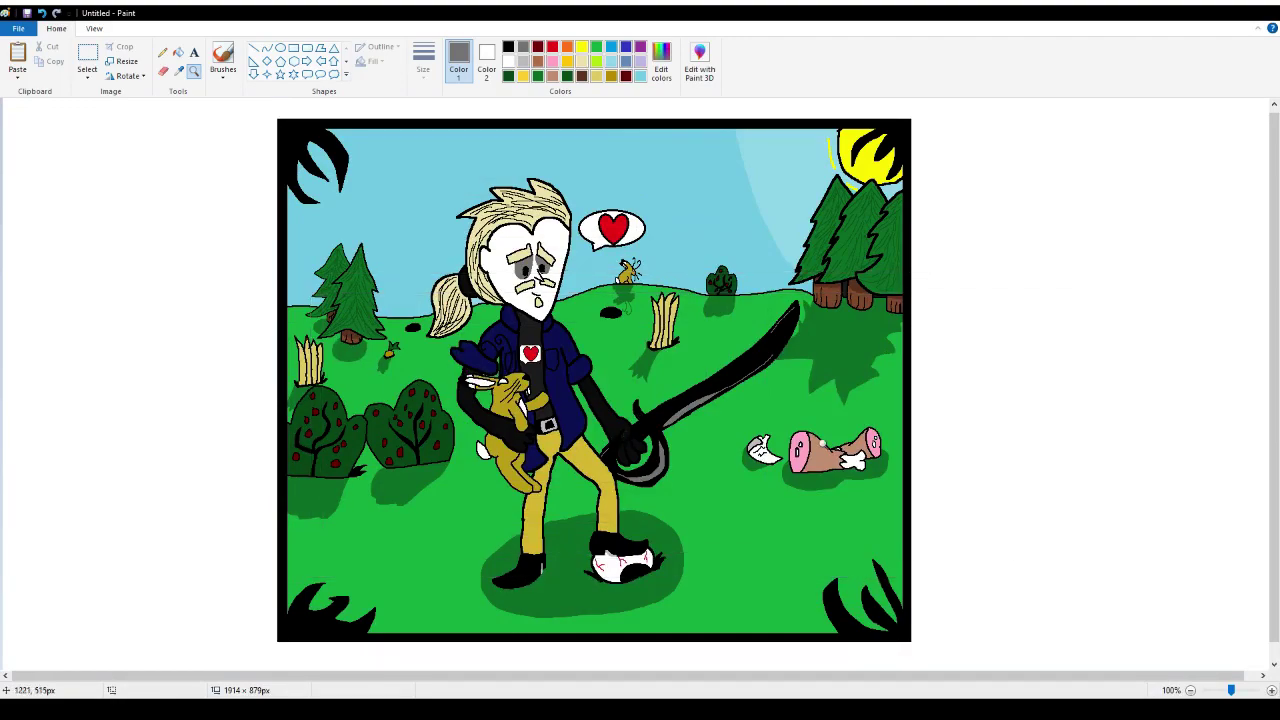
left_click(162, 52)
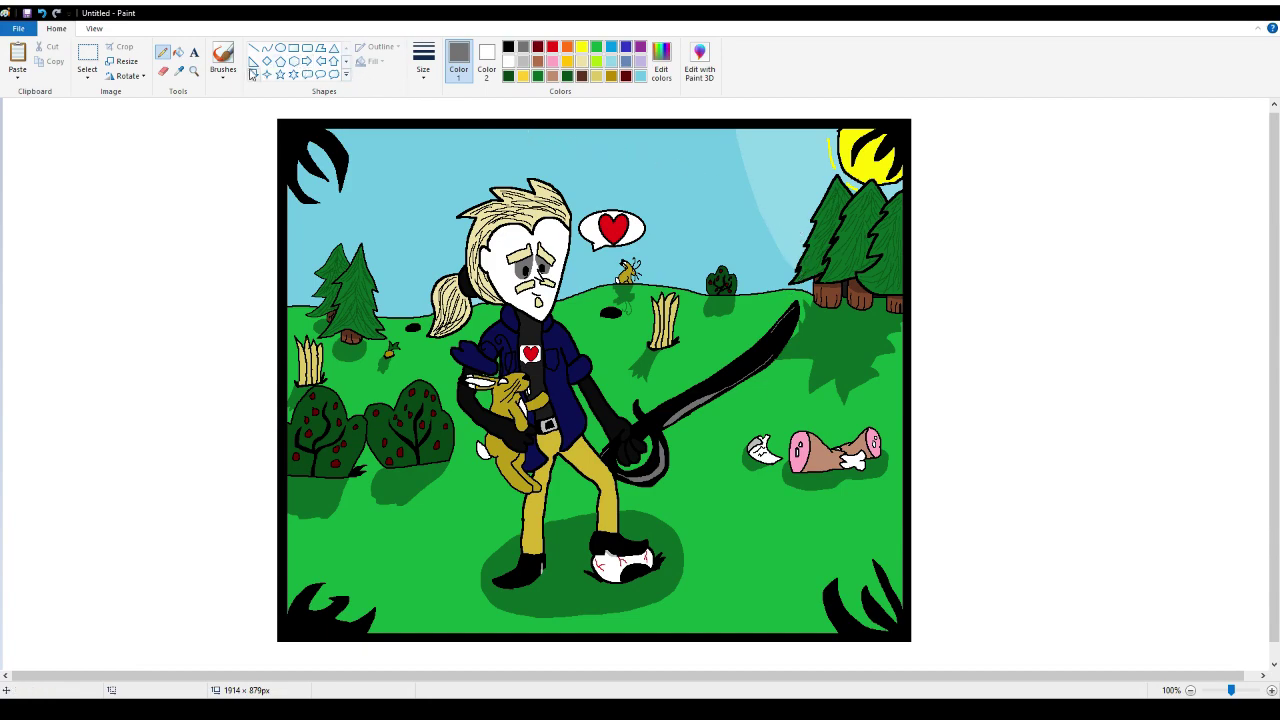
left_click(193, 70)
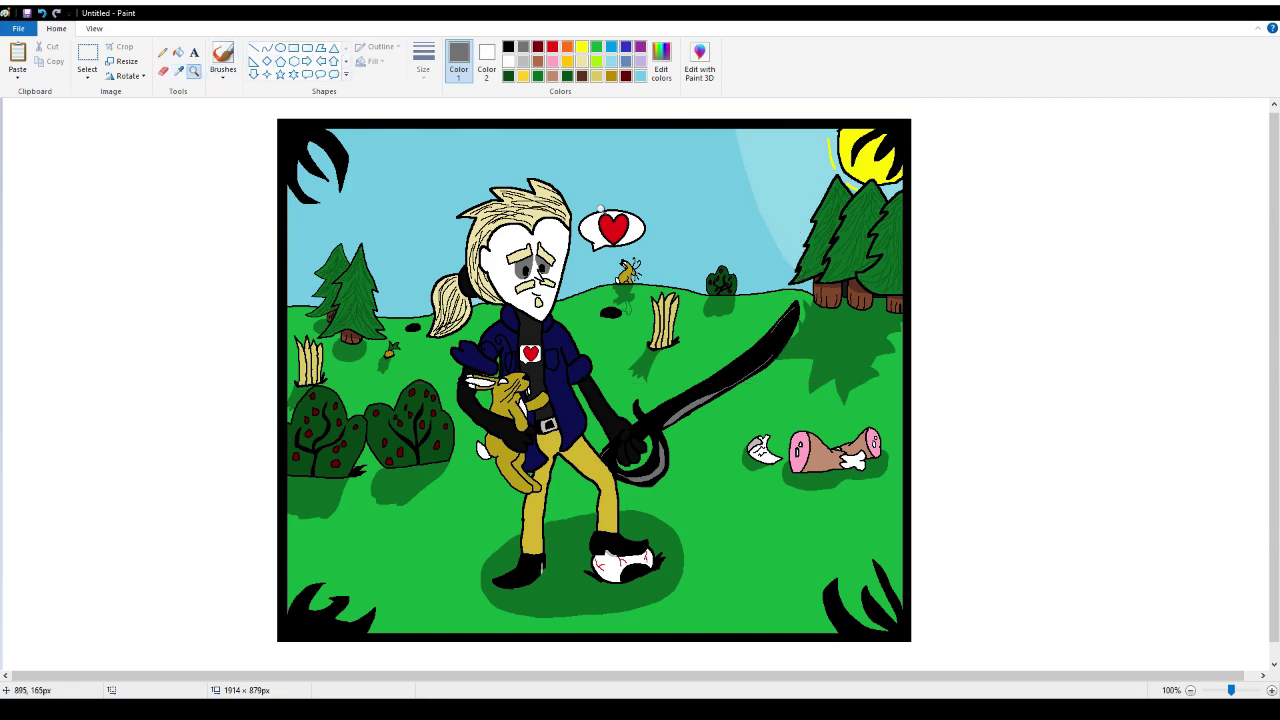
left_click(805, 240)
left_click(777, 323)
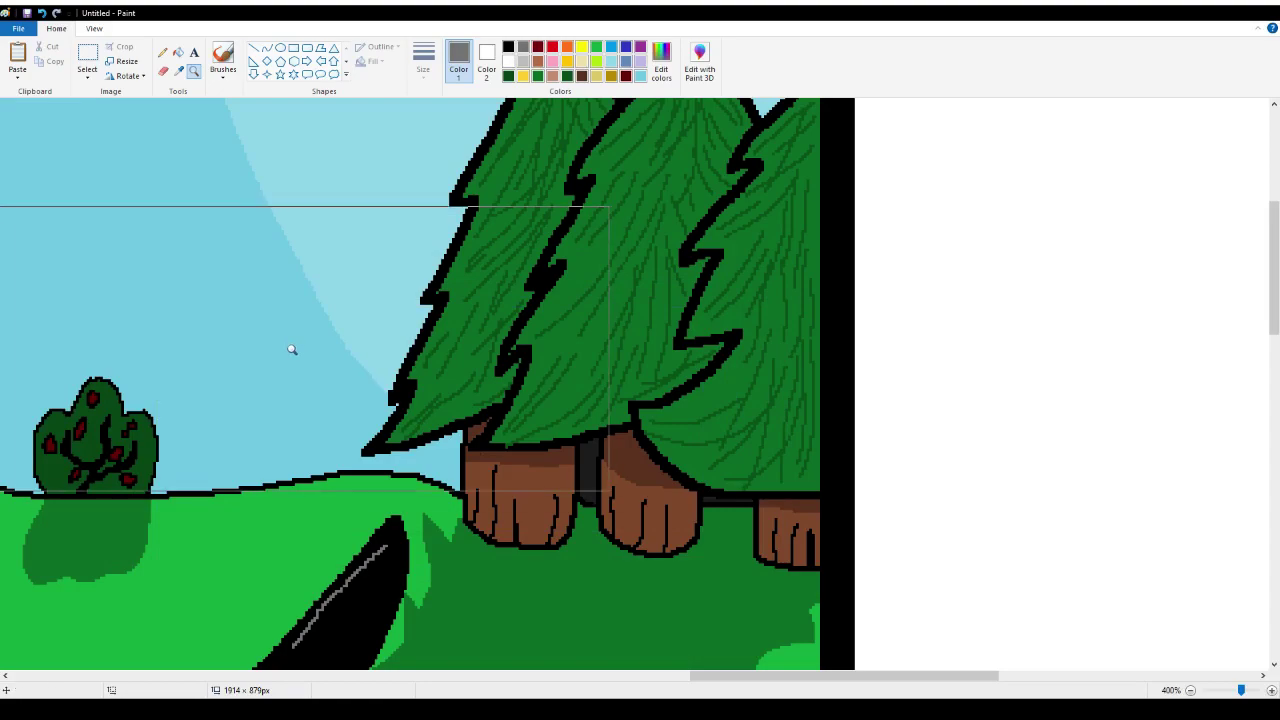
right_click(260, 346)
right_click(185, 338)
right_click(150, 305)
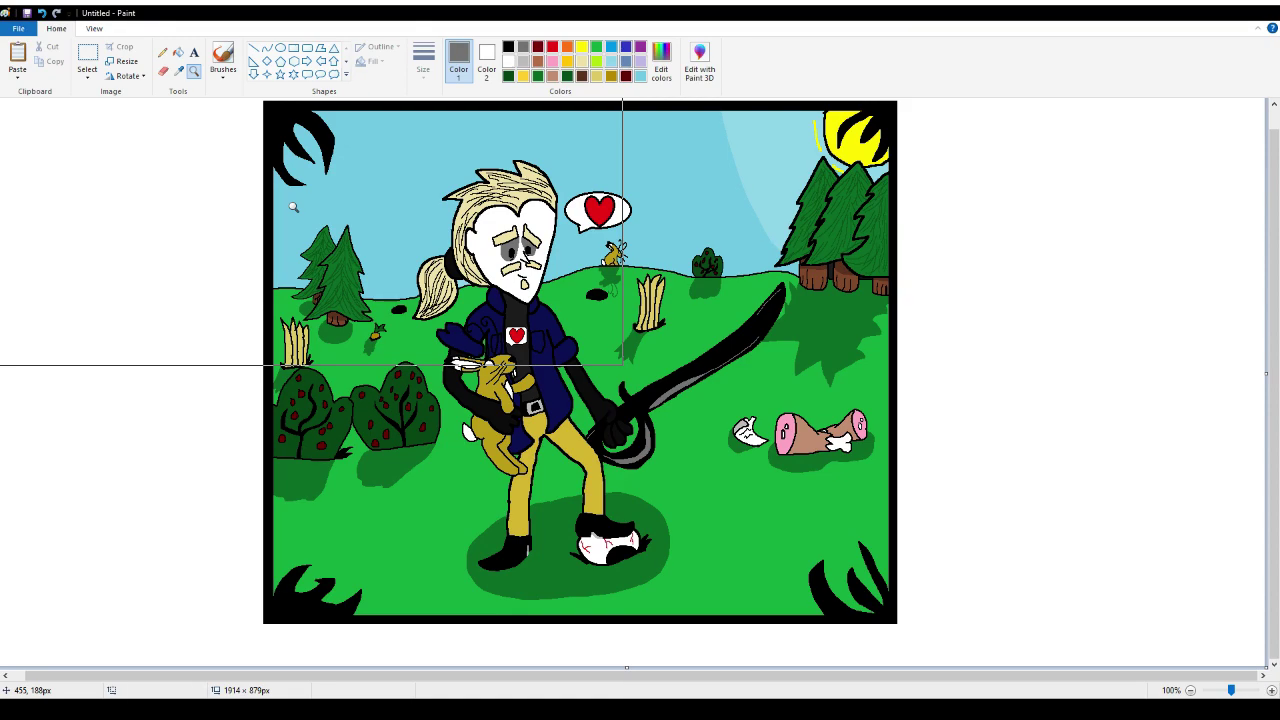
left_click(160, 53)
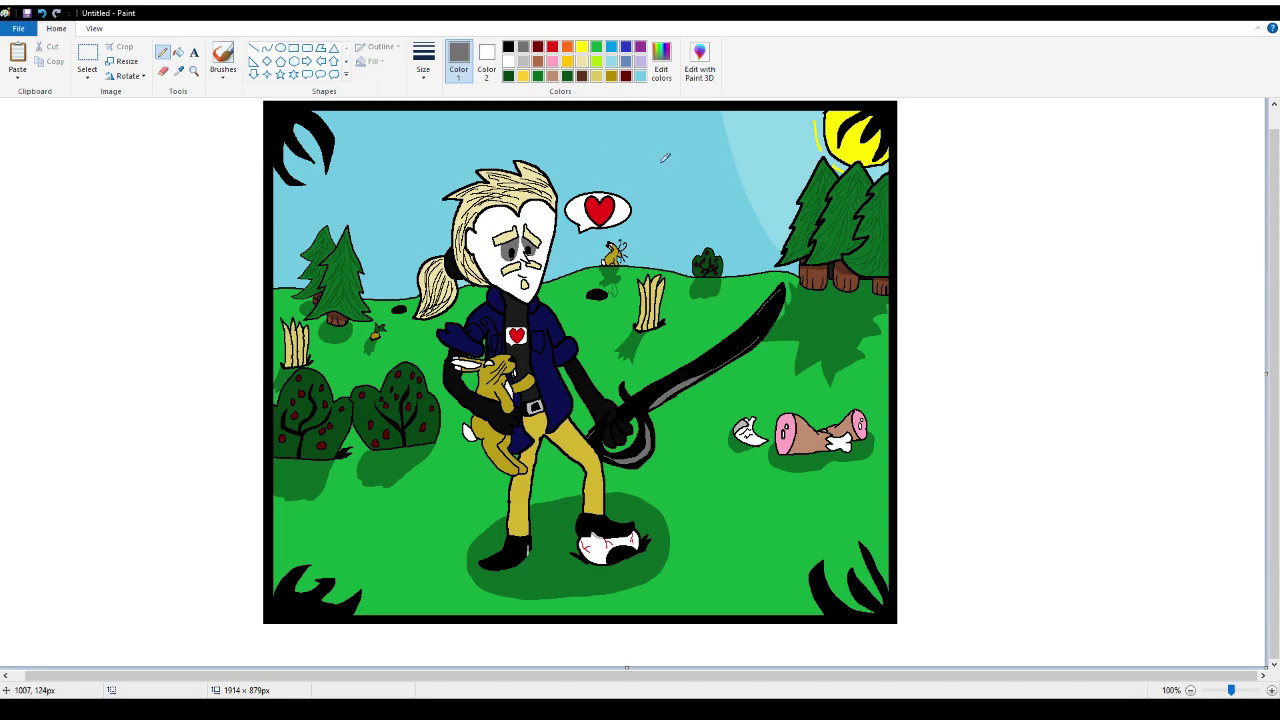